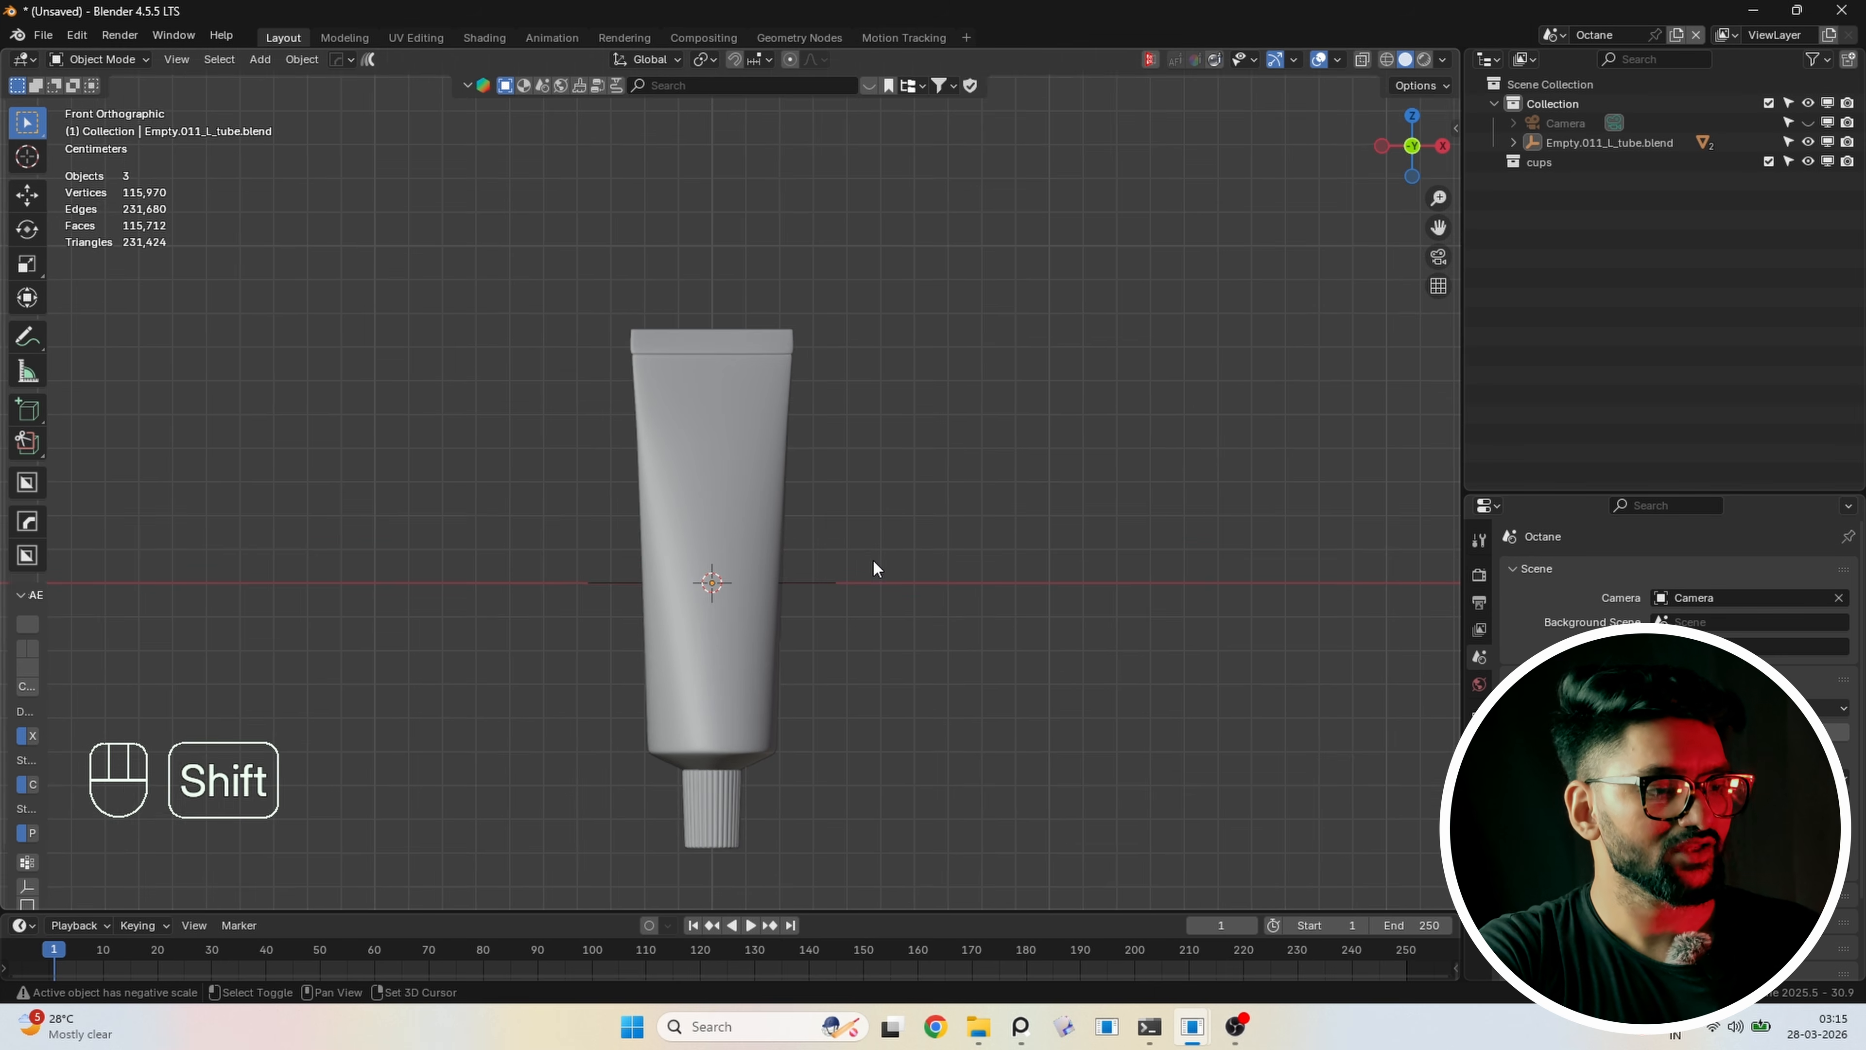
{"action": "middle_click_drag", "start_coordinate": [873, 559], "coordinate": [891, 486], "text": "shift"}
{"action": "middle_click_drag", "start_coordinate": [1043, 506], "coordinate": [1000, 530], "text": "shift"}
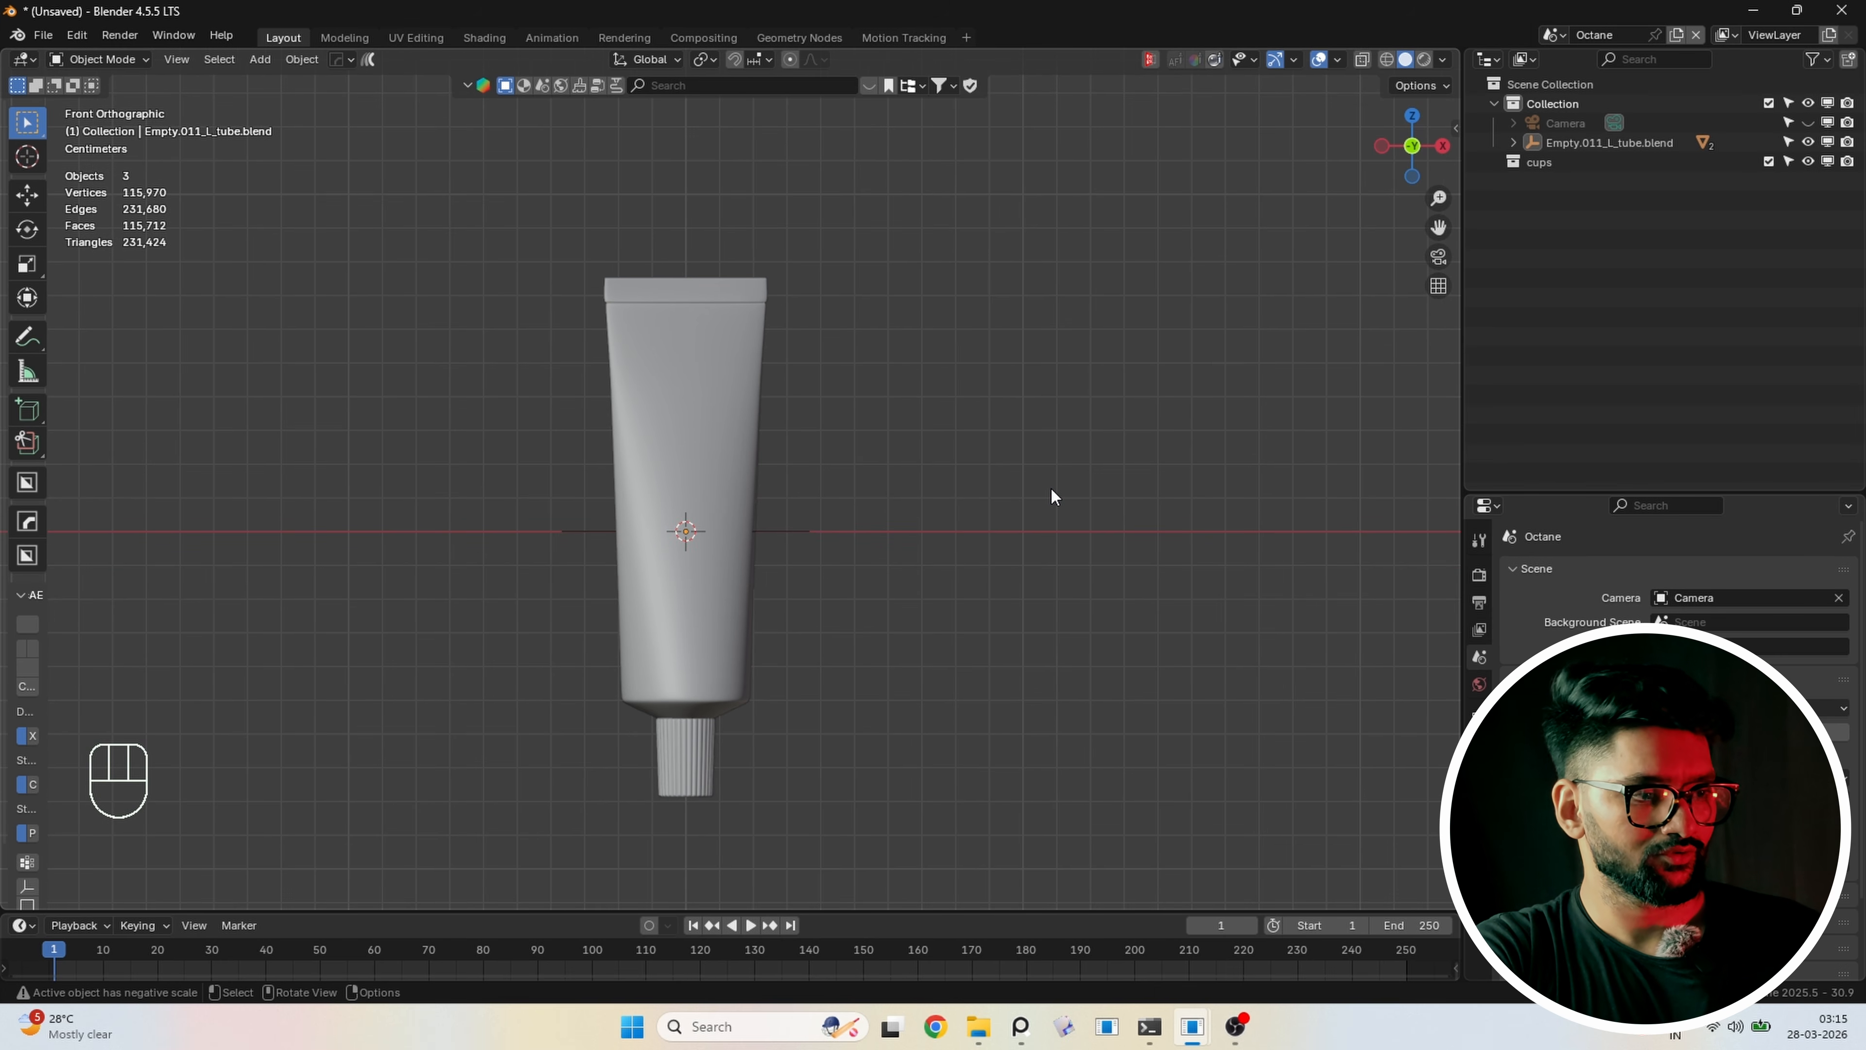
{"action": "middle_click_drag", "start_coordinate": [874, 485], "coordinate": [870, 483], "text": "shift"}
{"action": "left_click", "coordinate": [786, 532]}
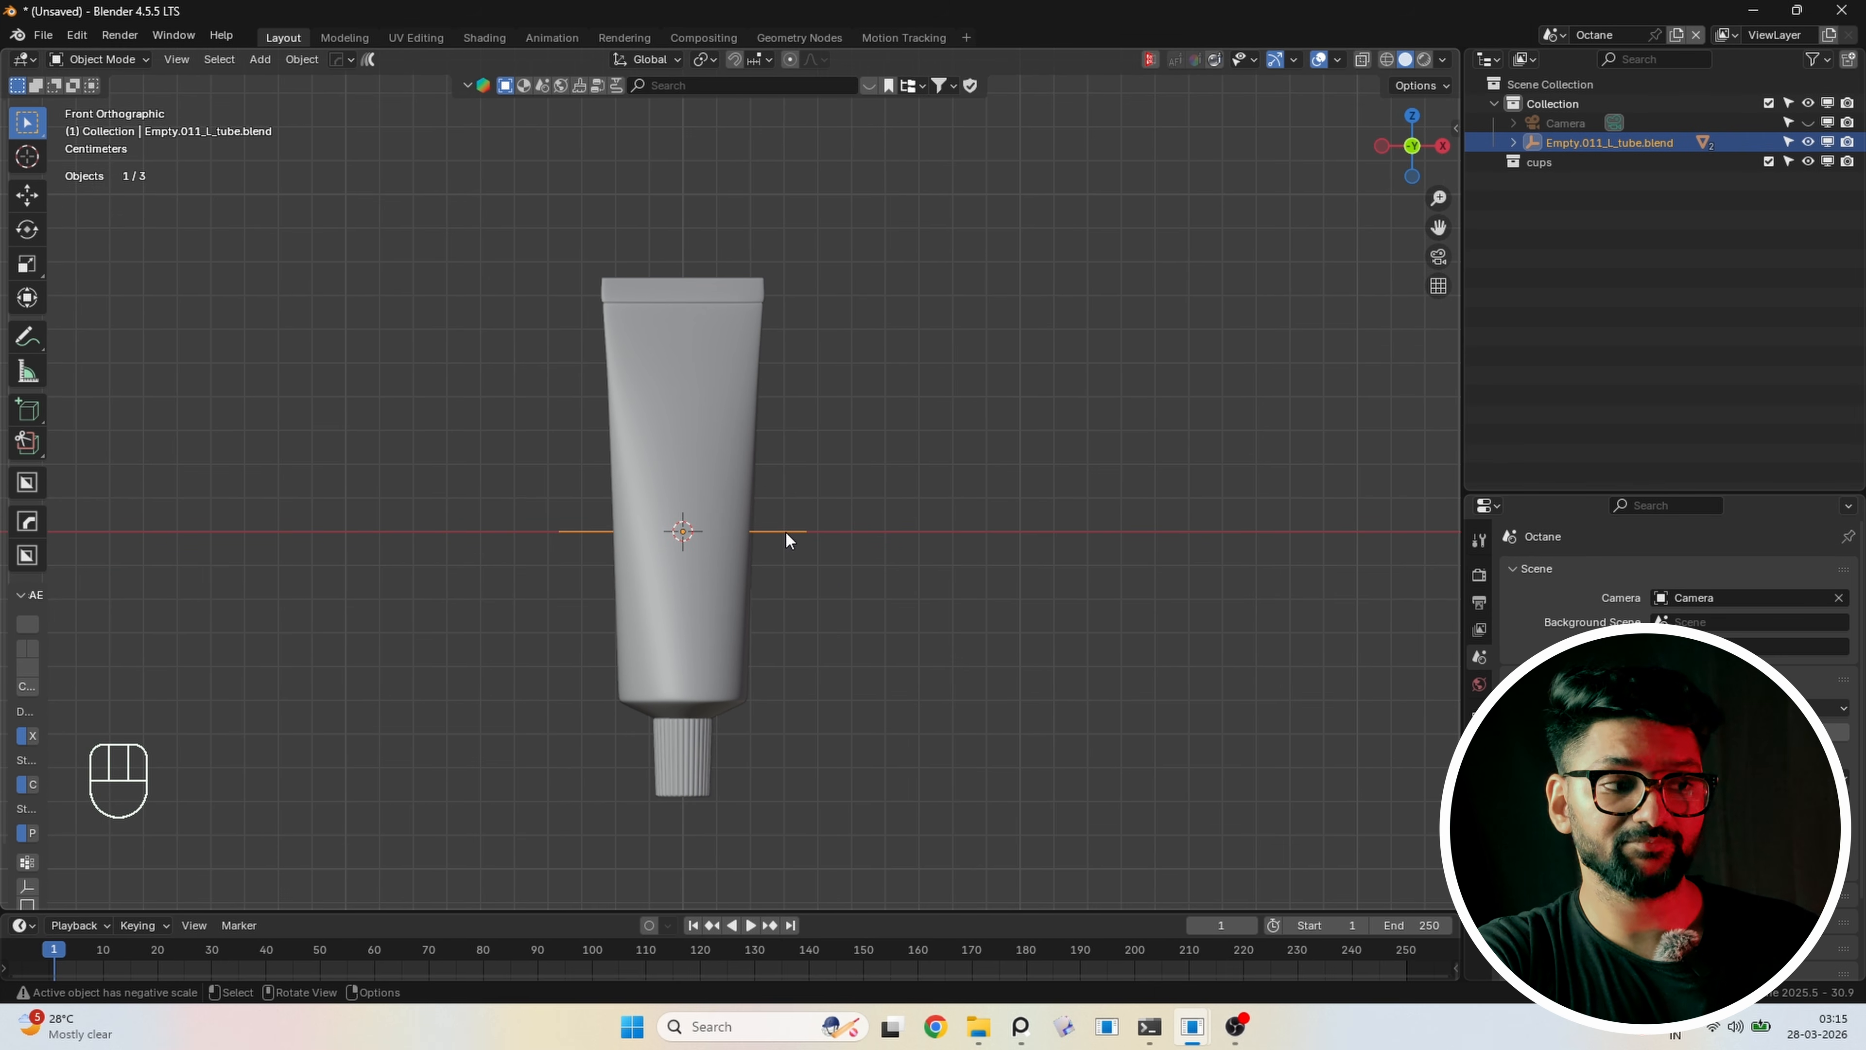
{"action": "key", "text": "g"}
{"action": "right_click", "coordinate": [1280, 459]}
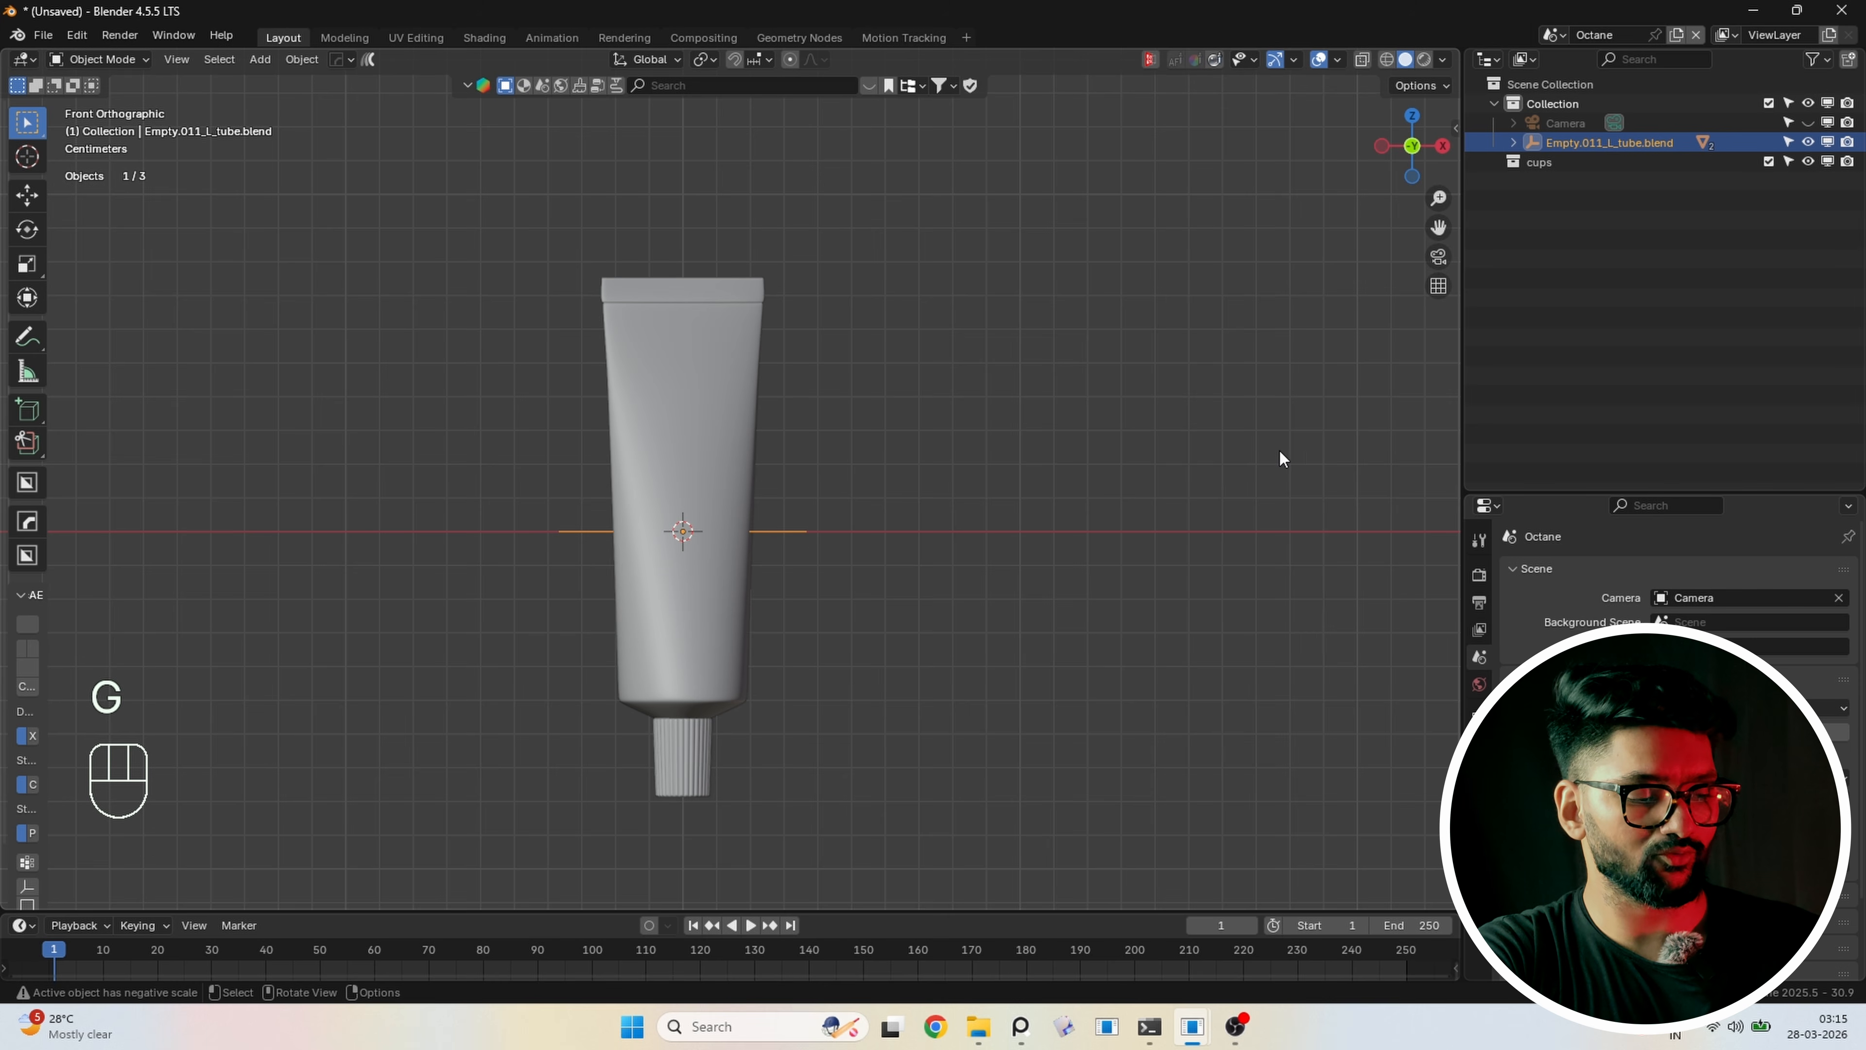
{"action": "middle_click_drag", "start_coordinate": [795, 542], "coordinate": [791, 538], "text": "shift"}
{"action": "key", "text": "g"}
{"action": "right_click", "coordinate": [1279, 493]}
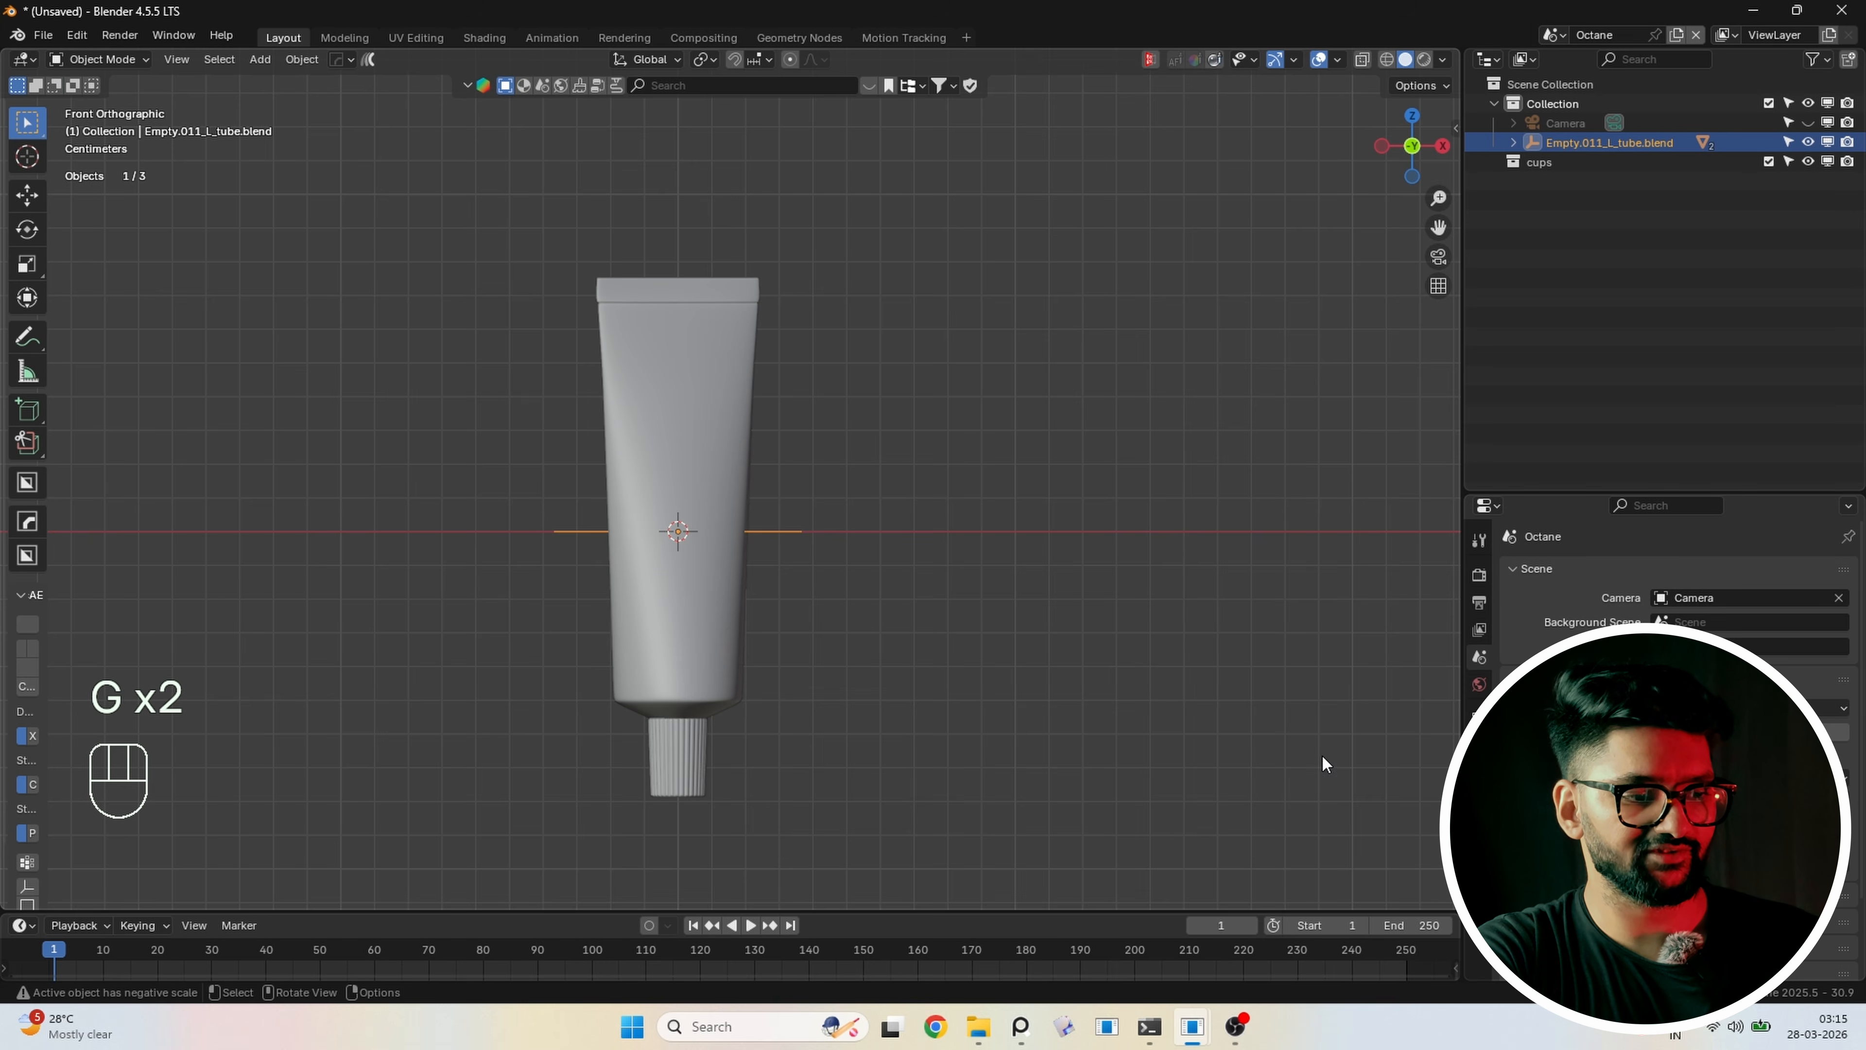
Switch to the reference image viewer and enlarge the picture of the red hand cream tube
{"action": "left_click", "coordinate": [1014, 1025]}
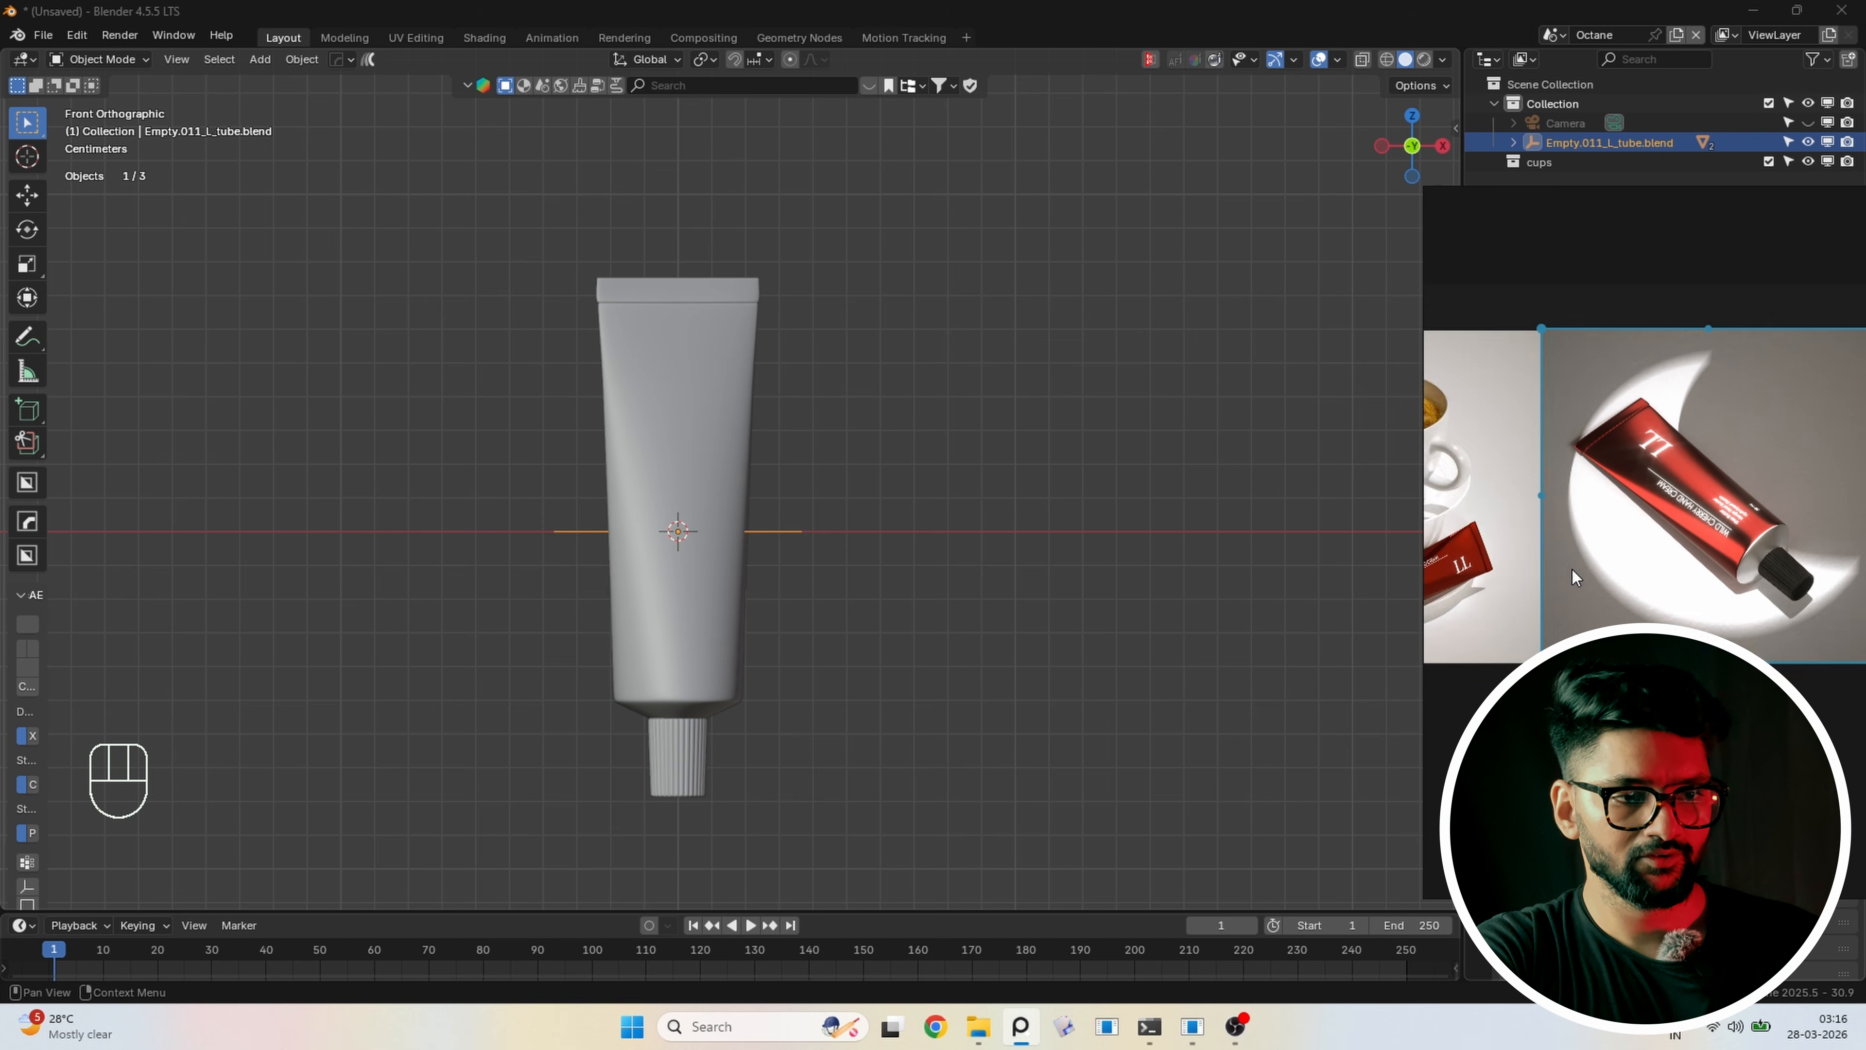
{"action": "scroll", "coordinate": [1624, 513], "scroll_direction": "up", "scroll_amount": 3}
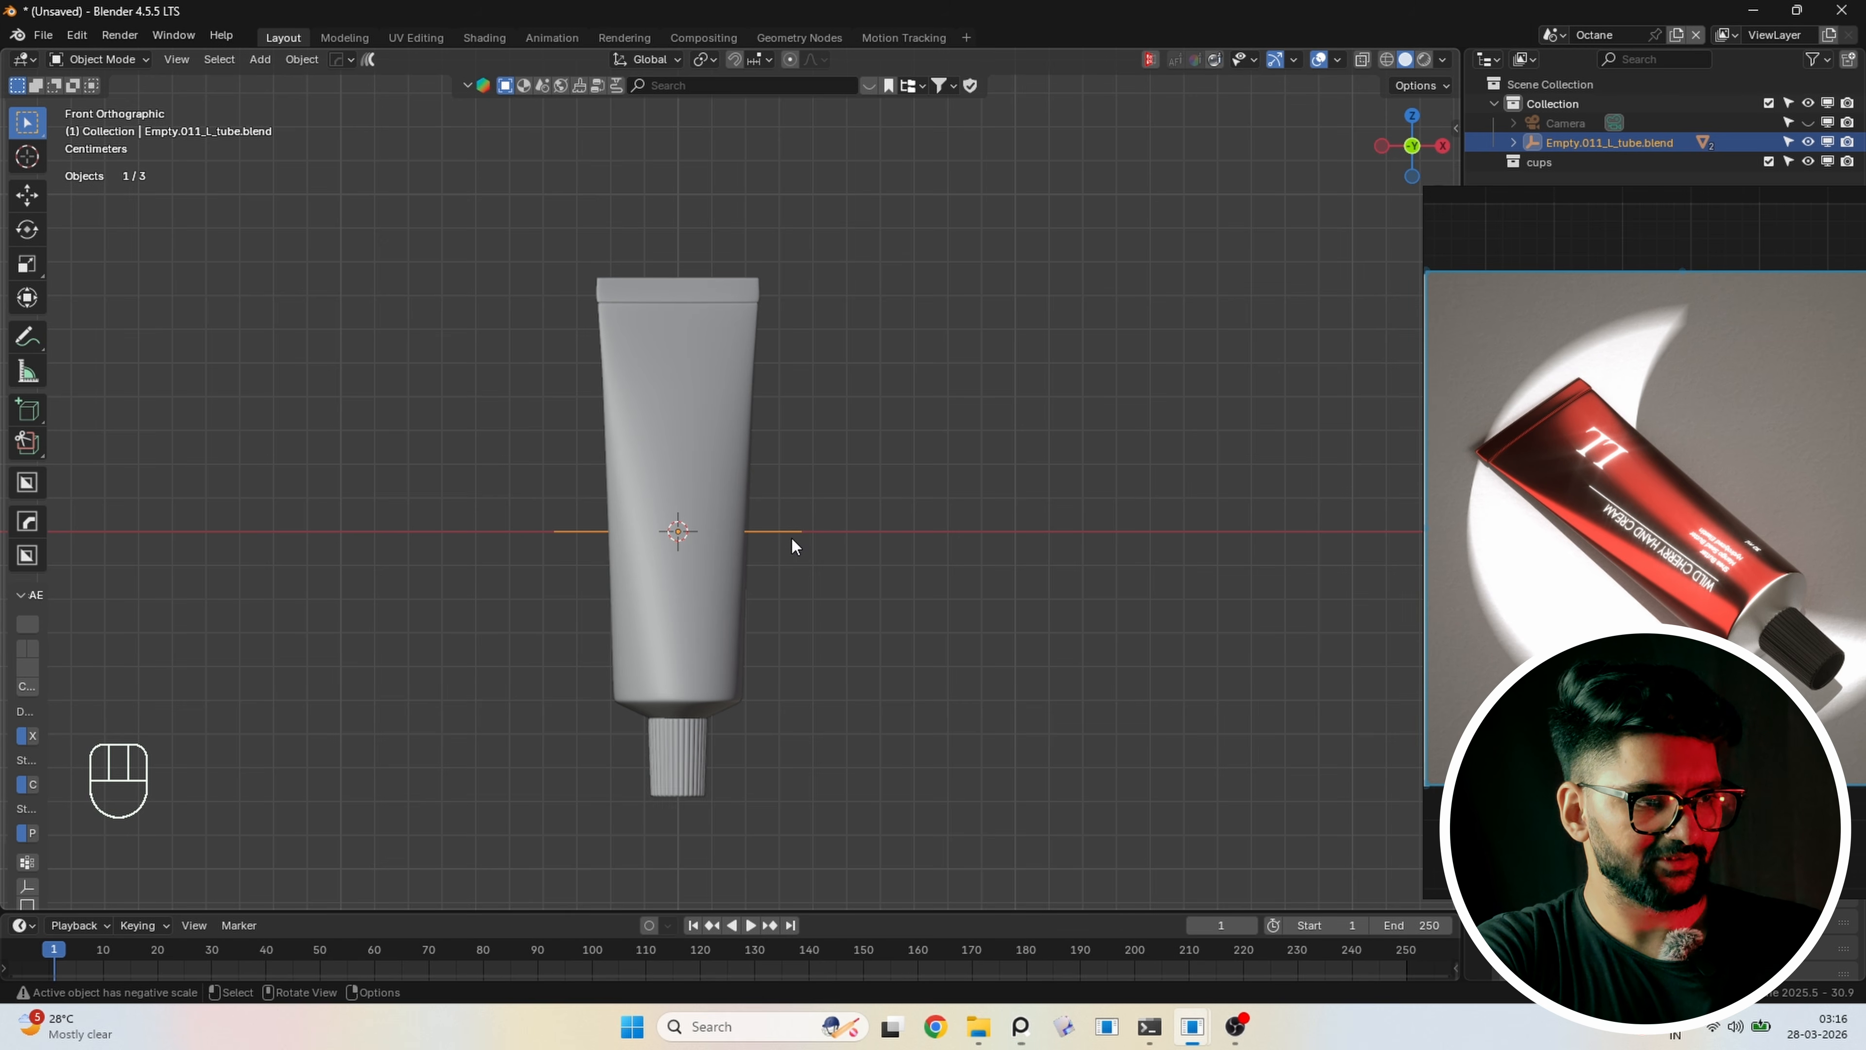
Move the tube model aside from the origin along X and raise it along Z until its shoulder sits on the ground line
{"action": "key", "text": "g"}
{"action": "left_click", "coordinate": [1146, 520]}
{"action": "left_click", "coordinate": [578, 446]}
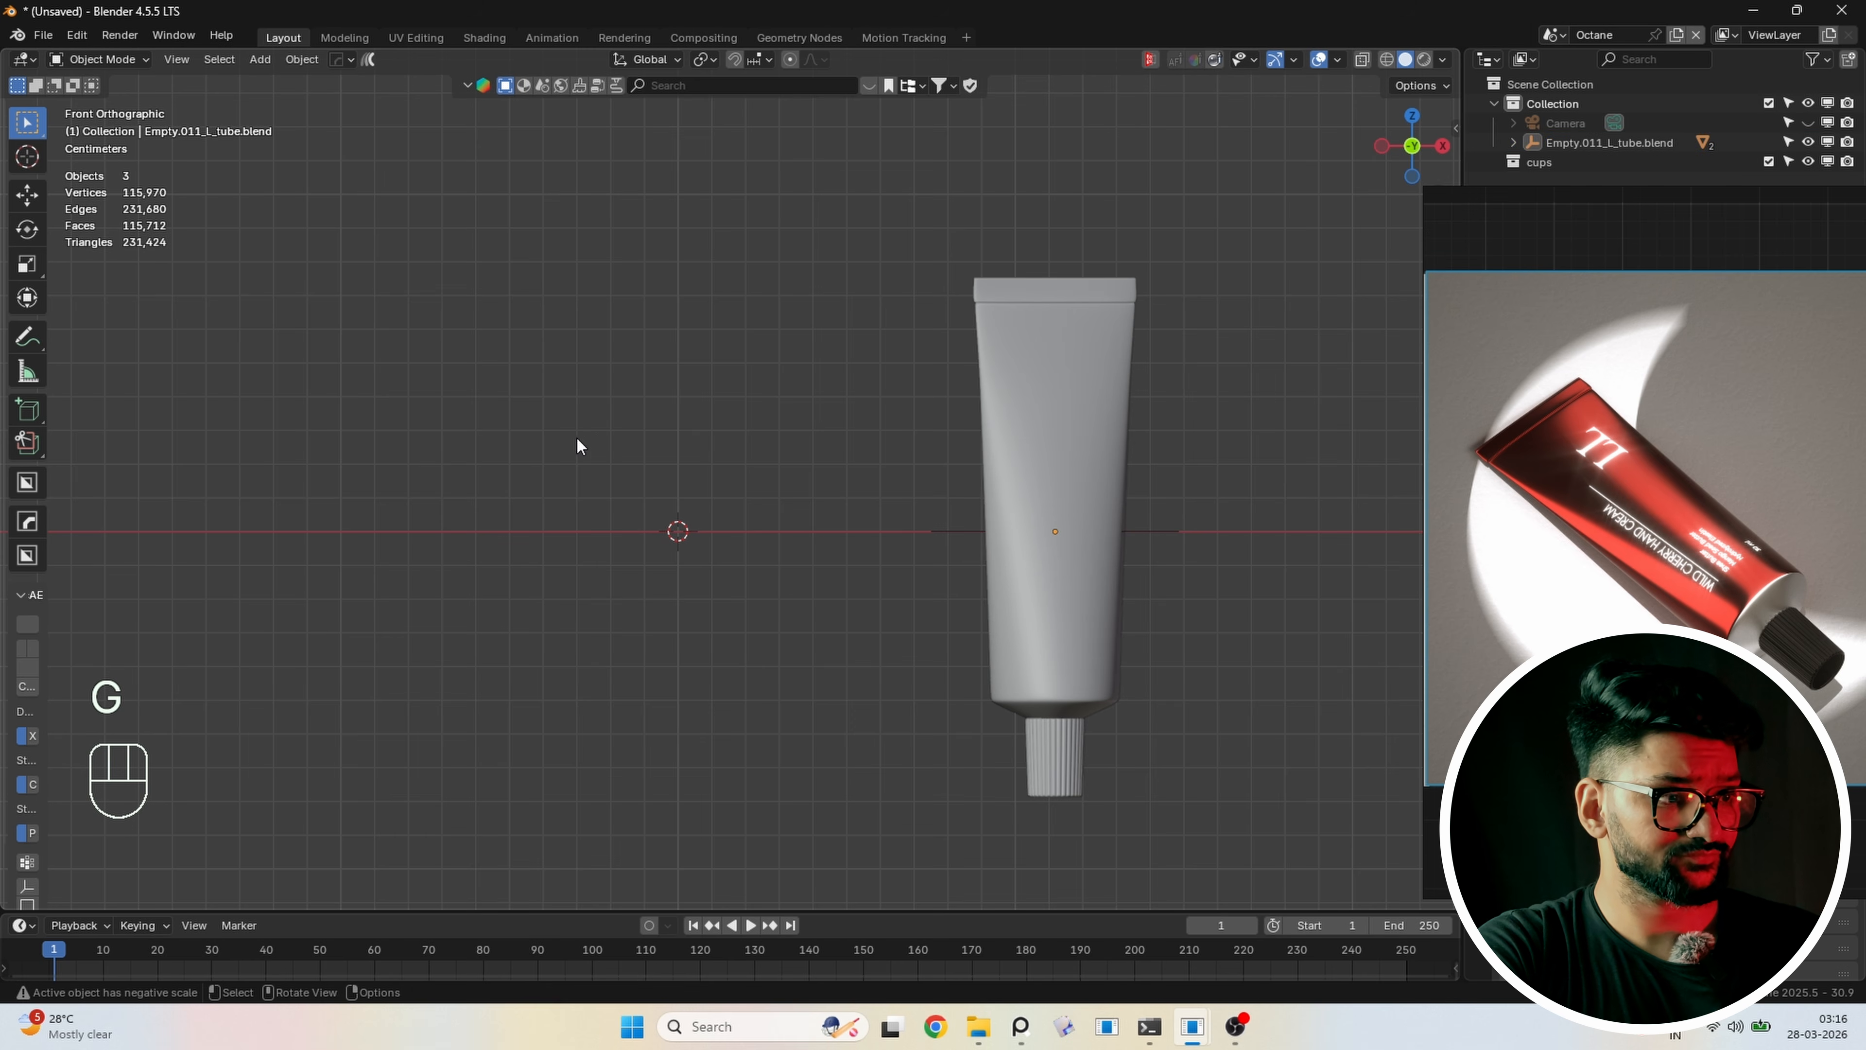
{"action": "key", "text": "shift+a"}
{"action": "mouse_move", "coordinate": [534, 463]}
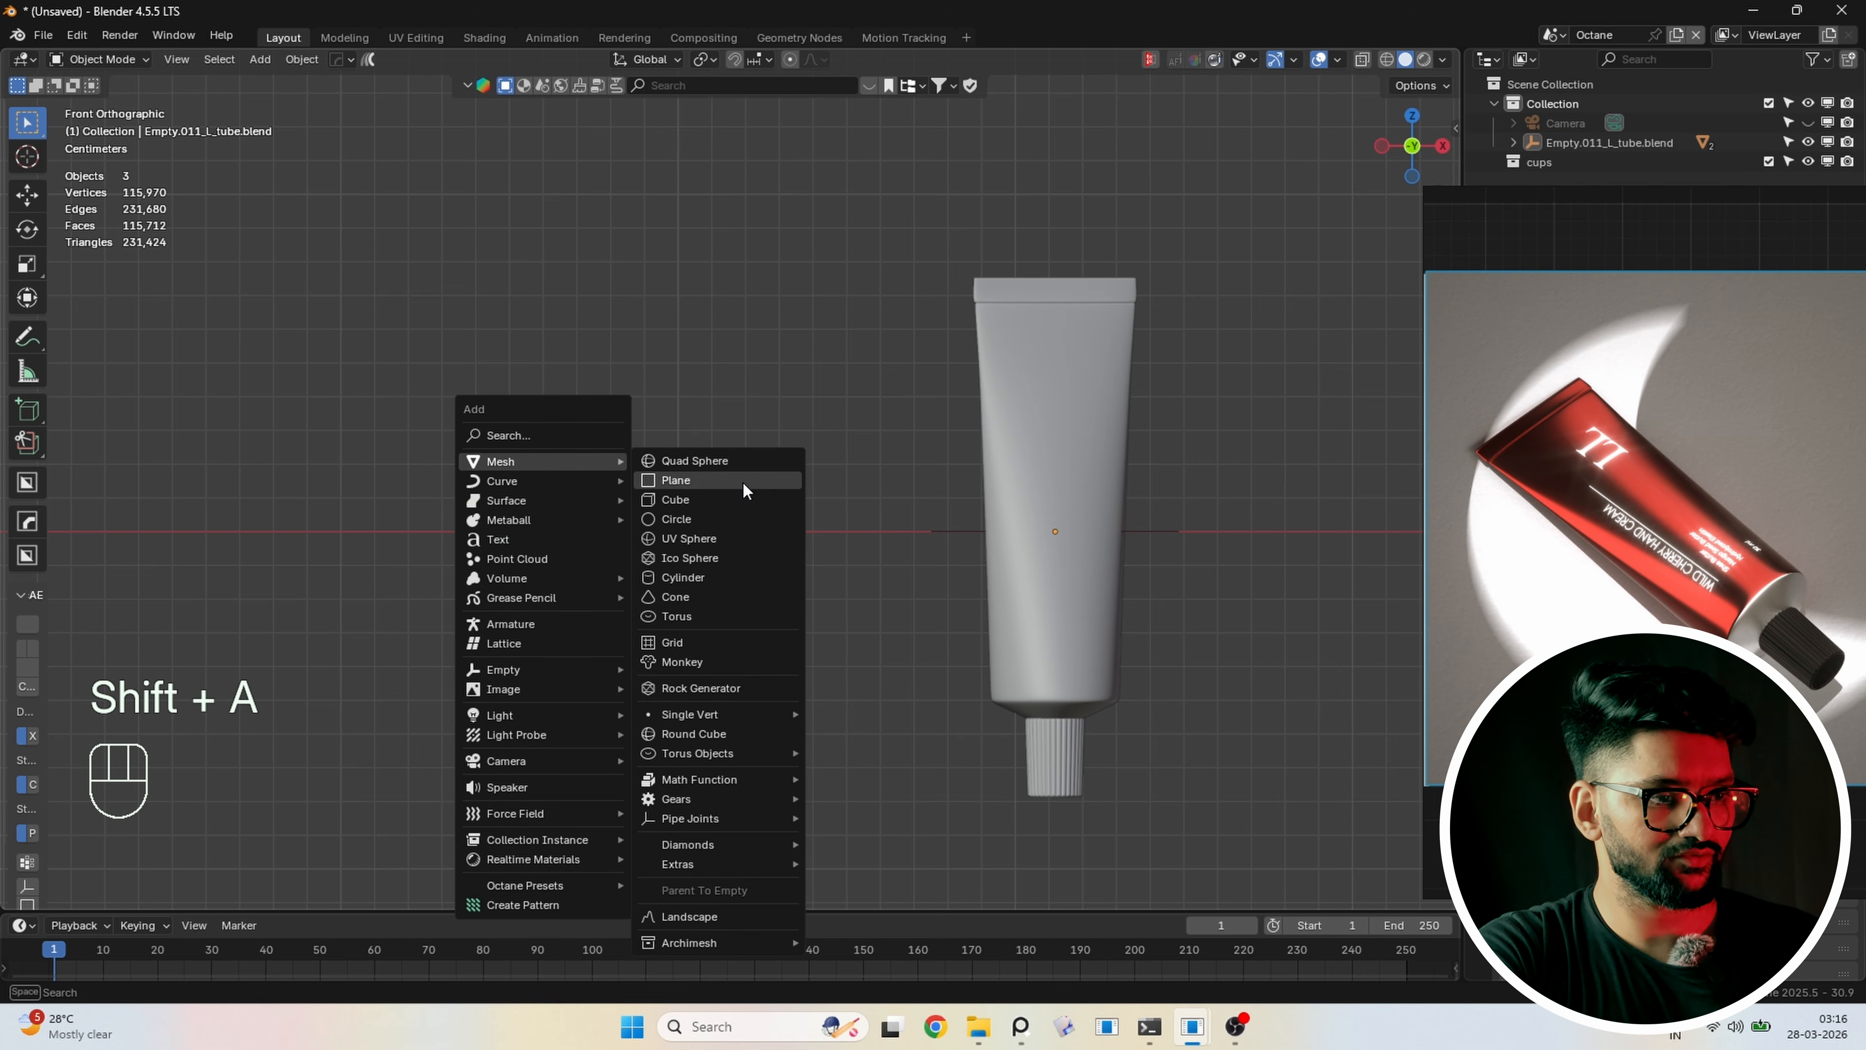
{"action": "left_click", "coordinate": [950, 530]}
{"action": "key", "text": "g"}
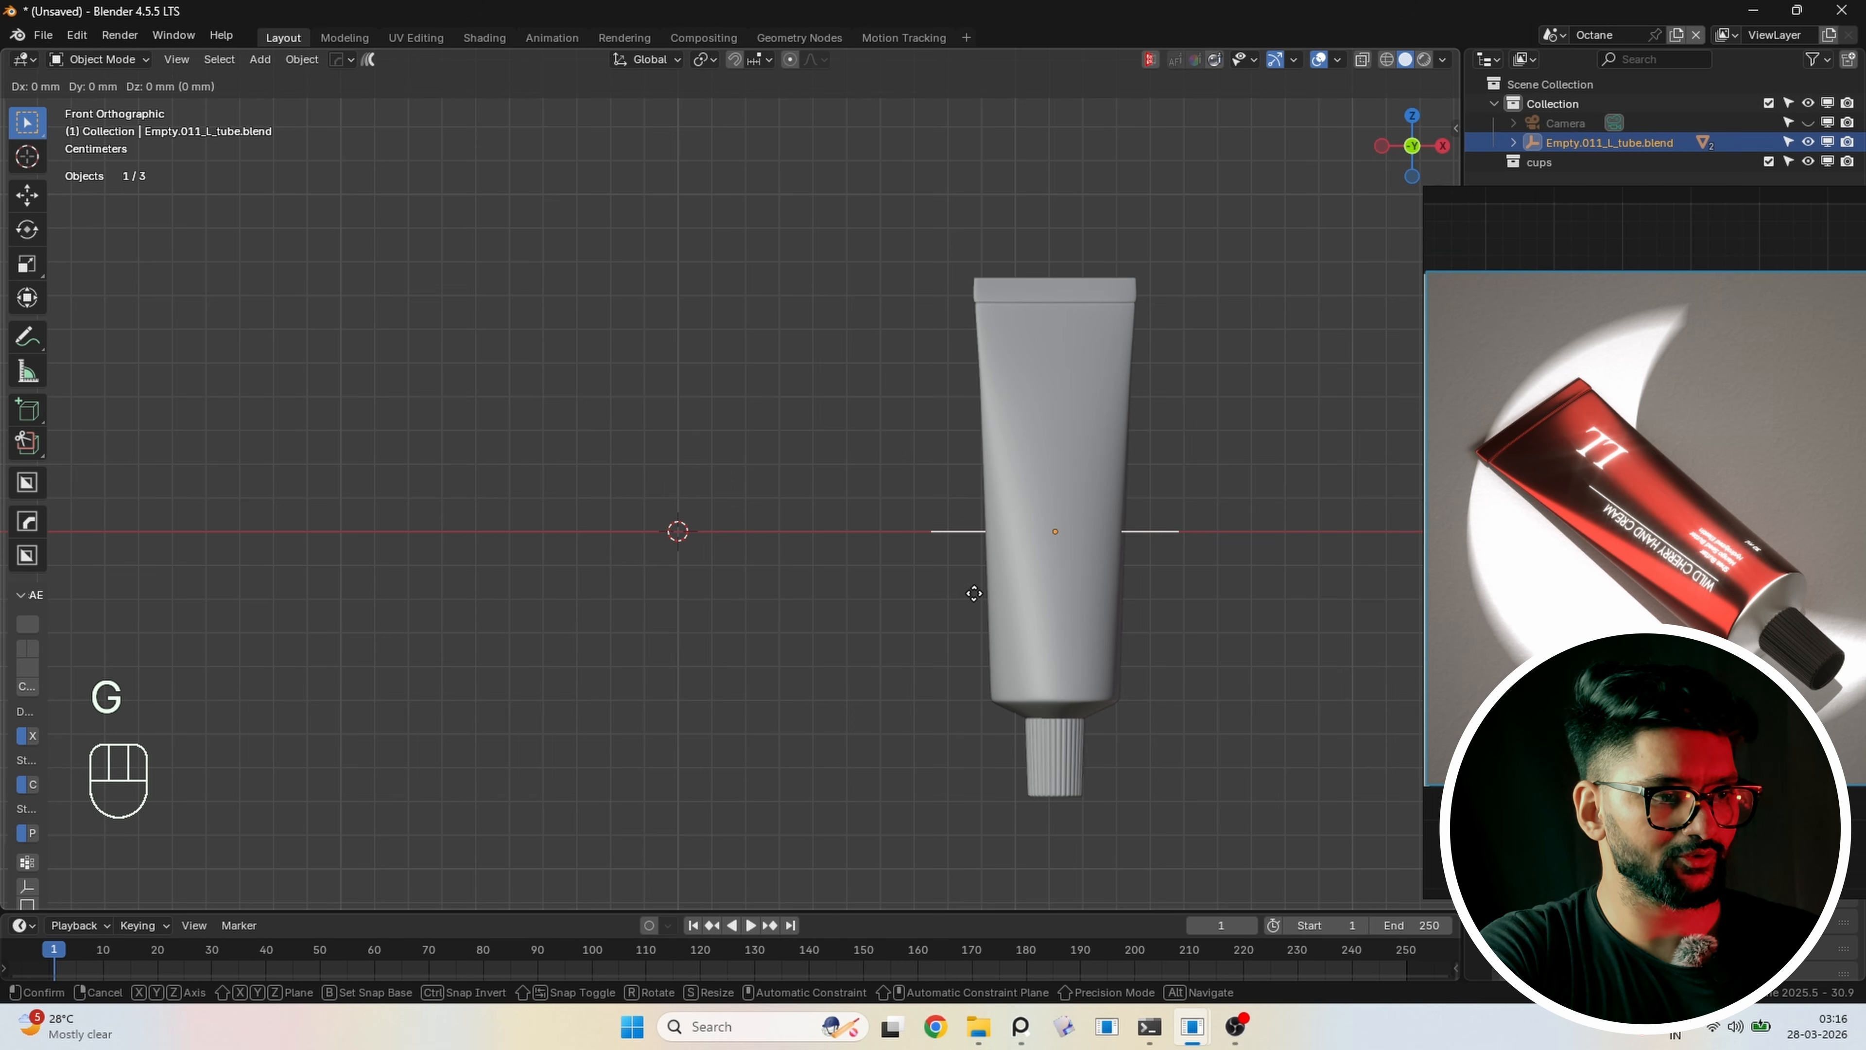
{"action": "key", "text": "z"}
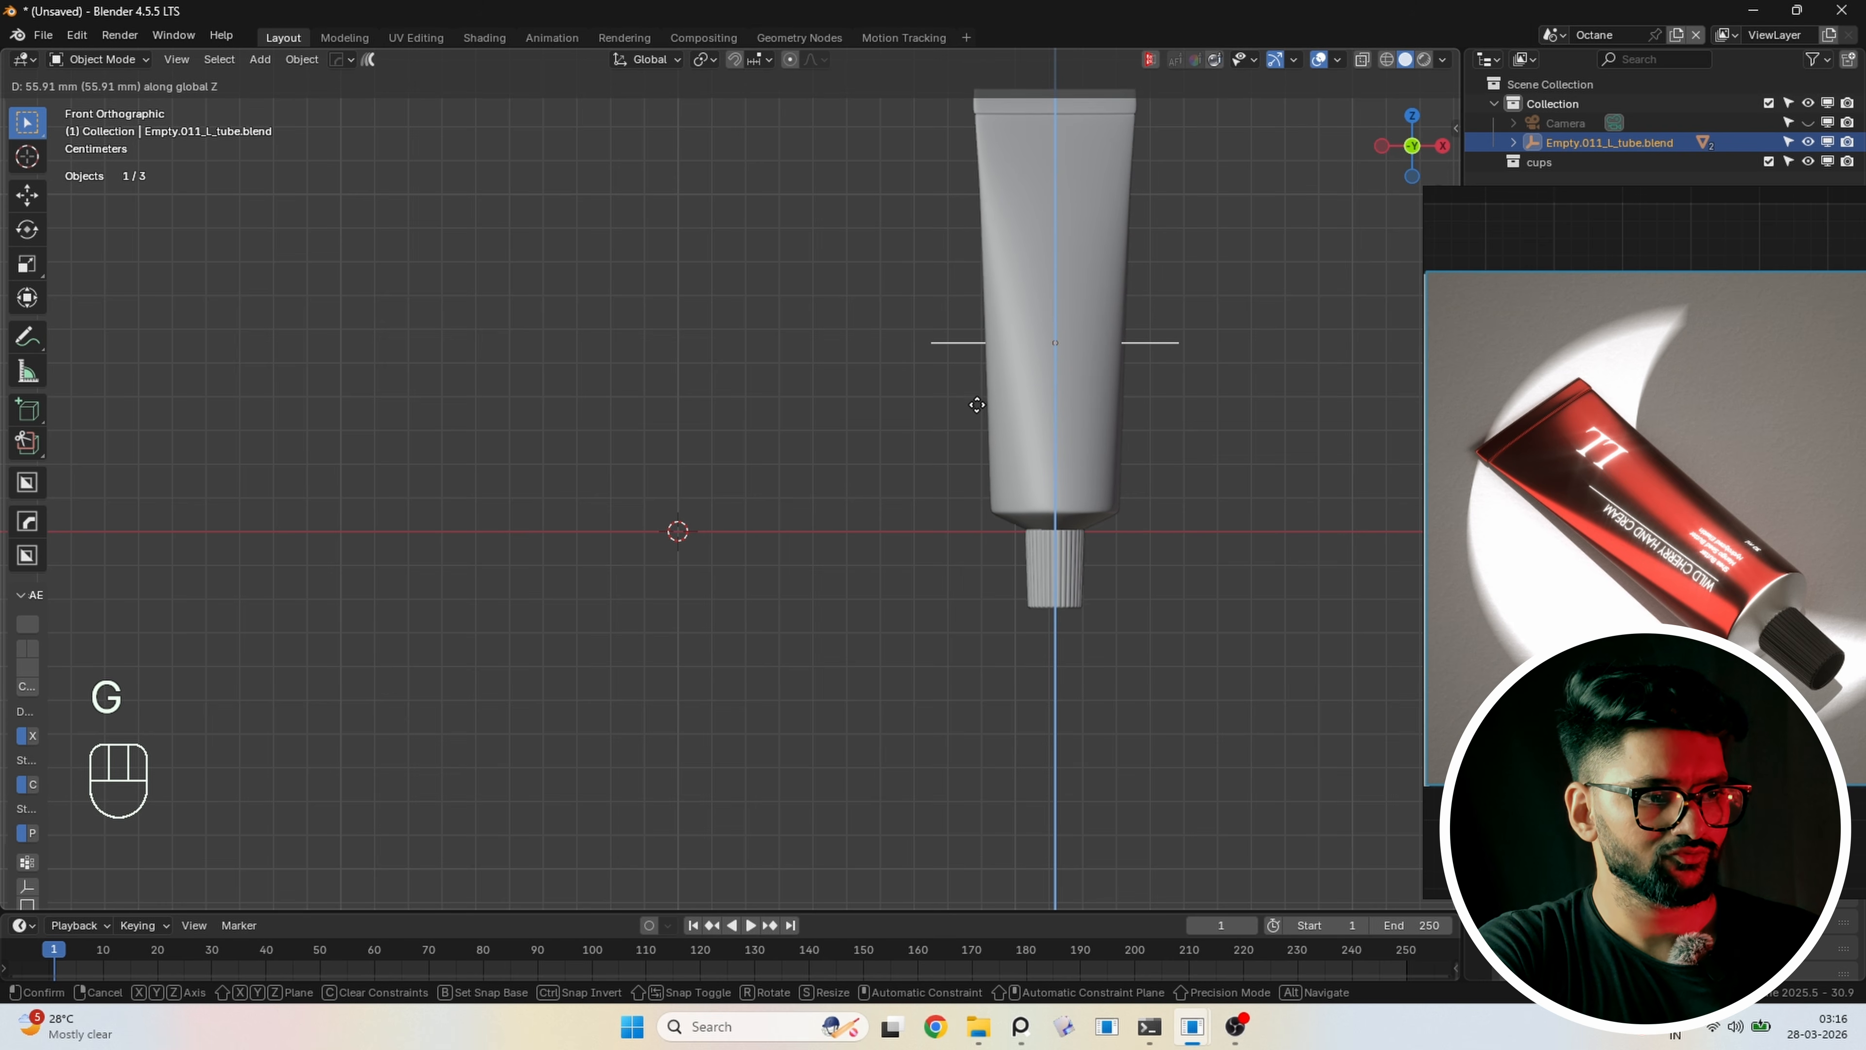
{"action": "left_click", "coordinate": [971, 423]}
Add a mesh cylinder at the world origin beside the tube model
{"action": "middle_click_drag", "start_coordinate": [650, 501], "coordinate": [677, 583], "text": "shift"}
{"action": "left_click", "coordinate": [658, 523]}
{"action": "scroll", "coordinate": [659, 527], "scroll_direction": "up", "scroll_amount": 2}
{"action": "key", "text": "shift+a"}
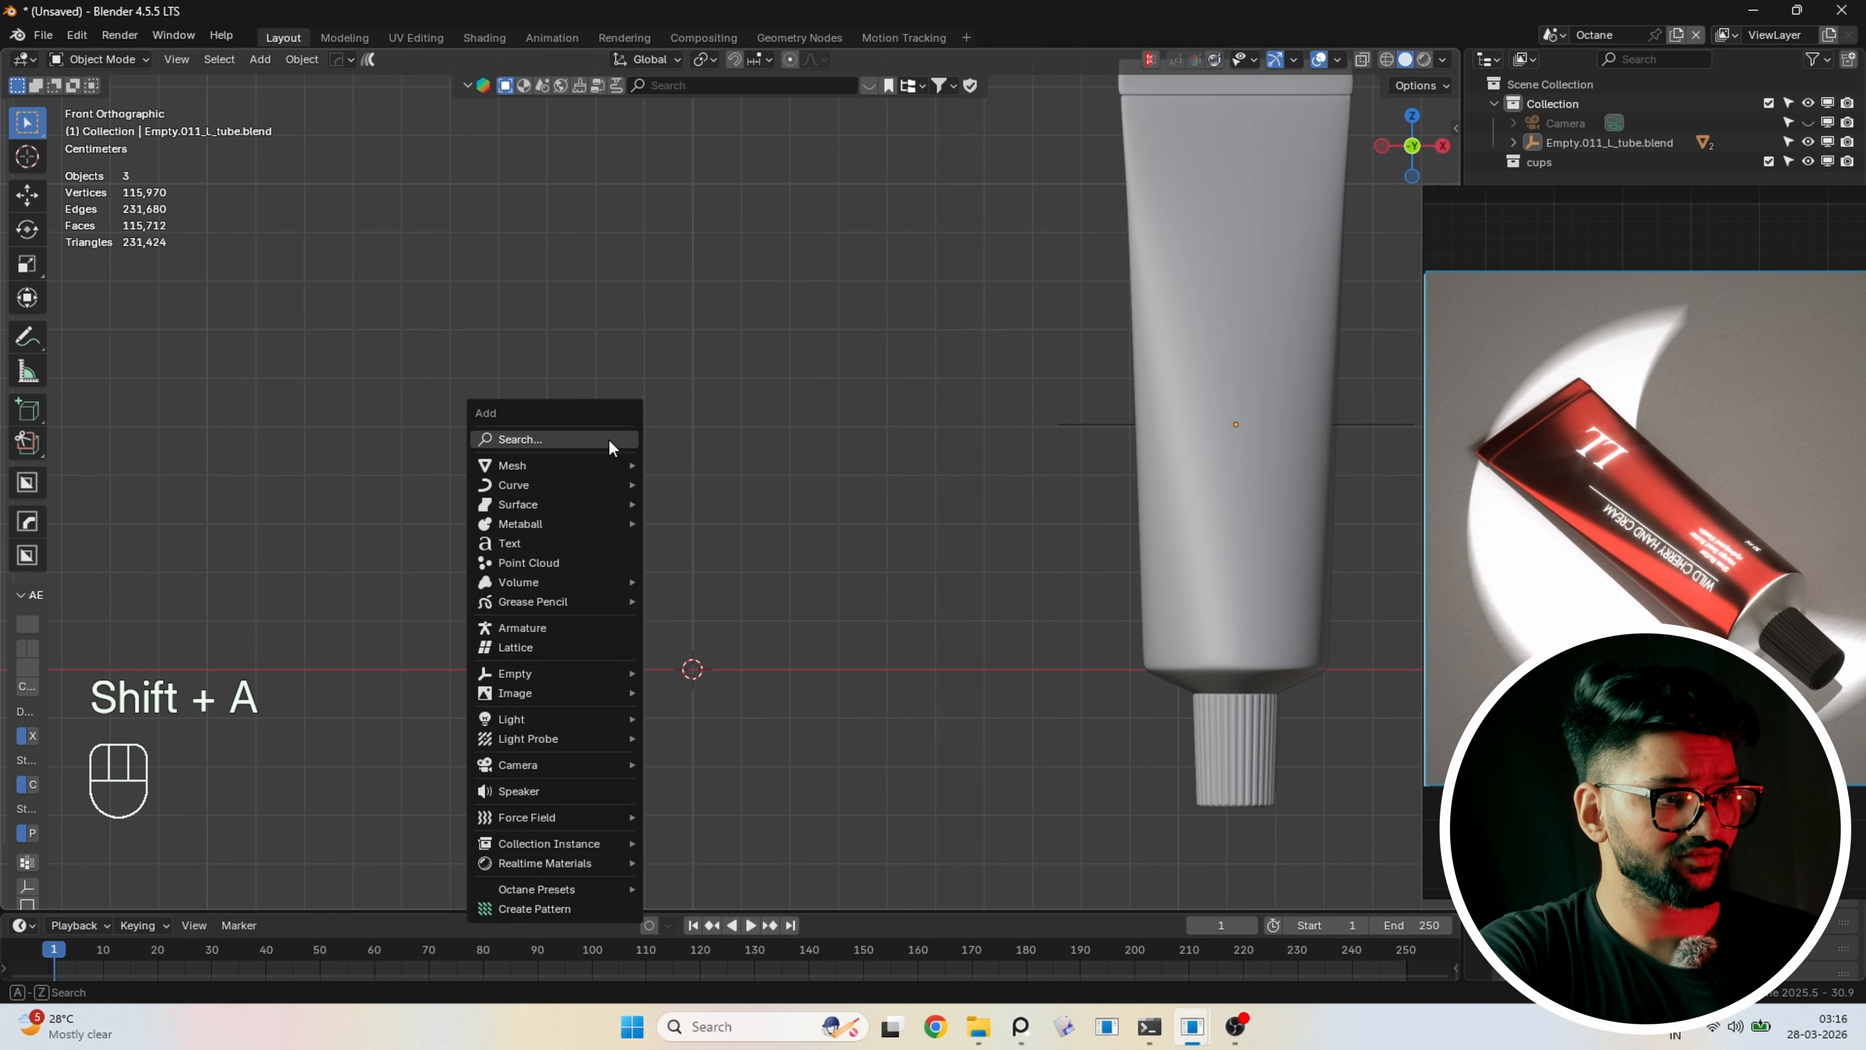
{"action": "mouse_move", "coordinate": [562, 463]}
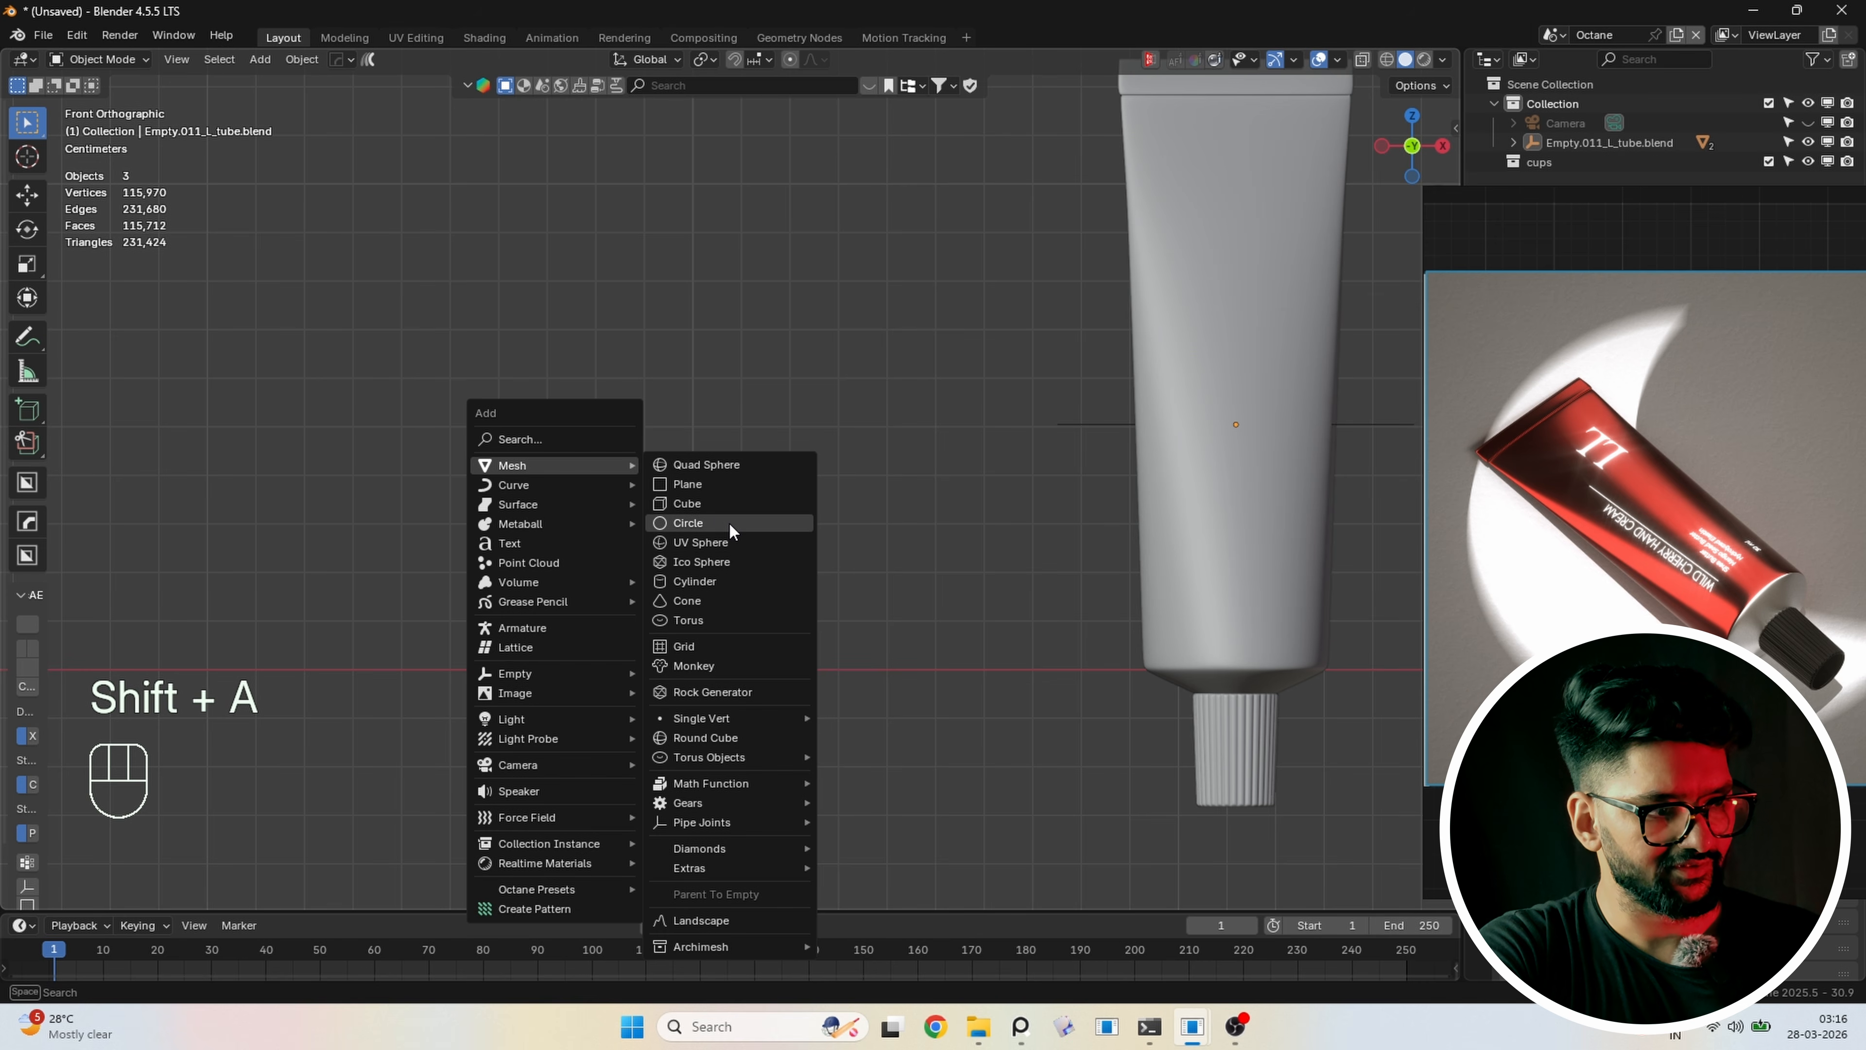
{"action": "left_click", "coordinate": [712, 587]}
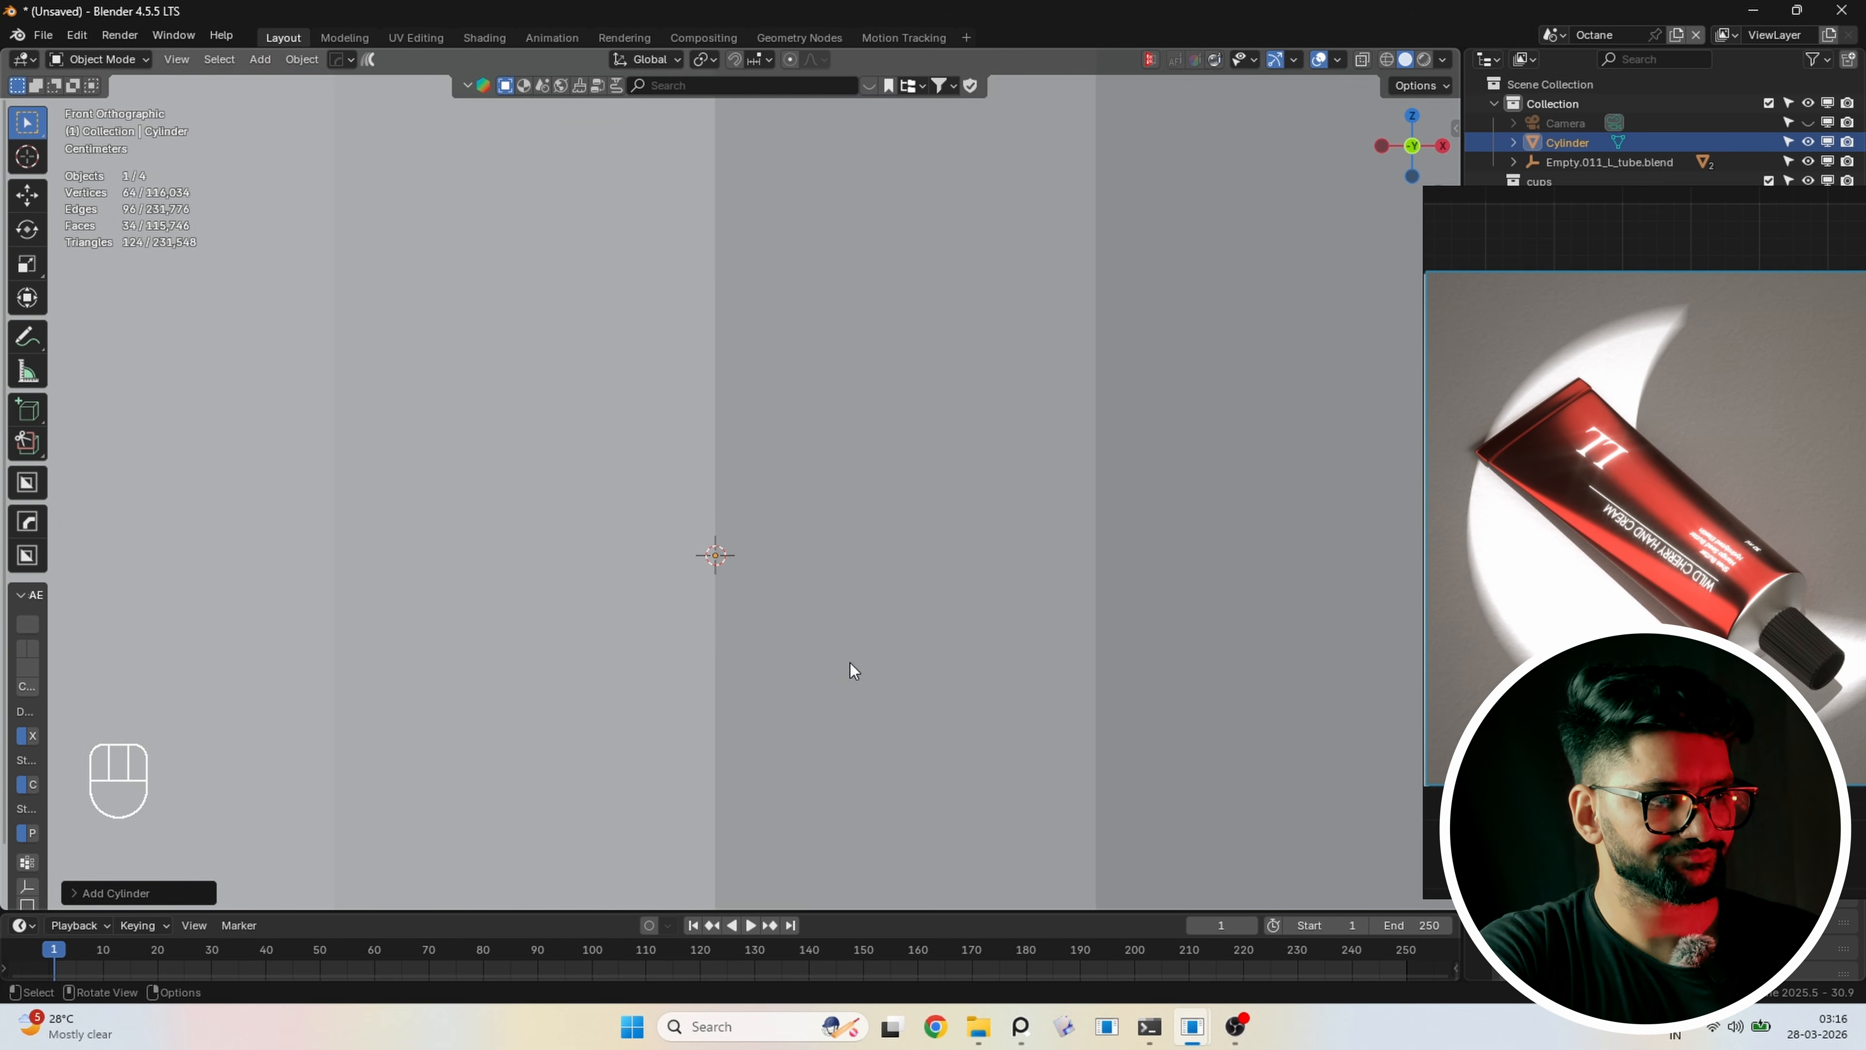
Scale the cylinder down to roughly the tube's width and raise it about 26 mm along Z onto the ground line
{"action": "key", "text": "s"}
{"action": "key", "text": "s"}
{"action": "key", "text": "s"}
{"action": "key", "text": "s"}
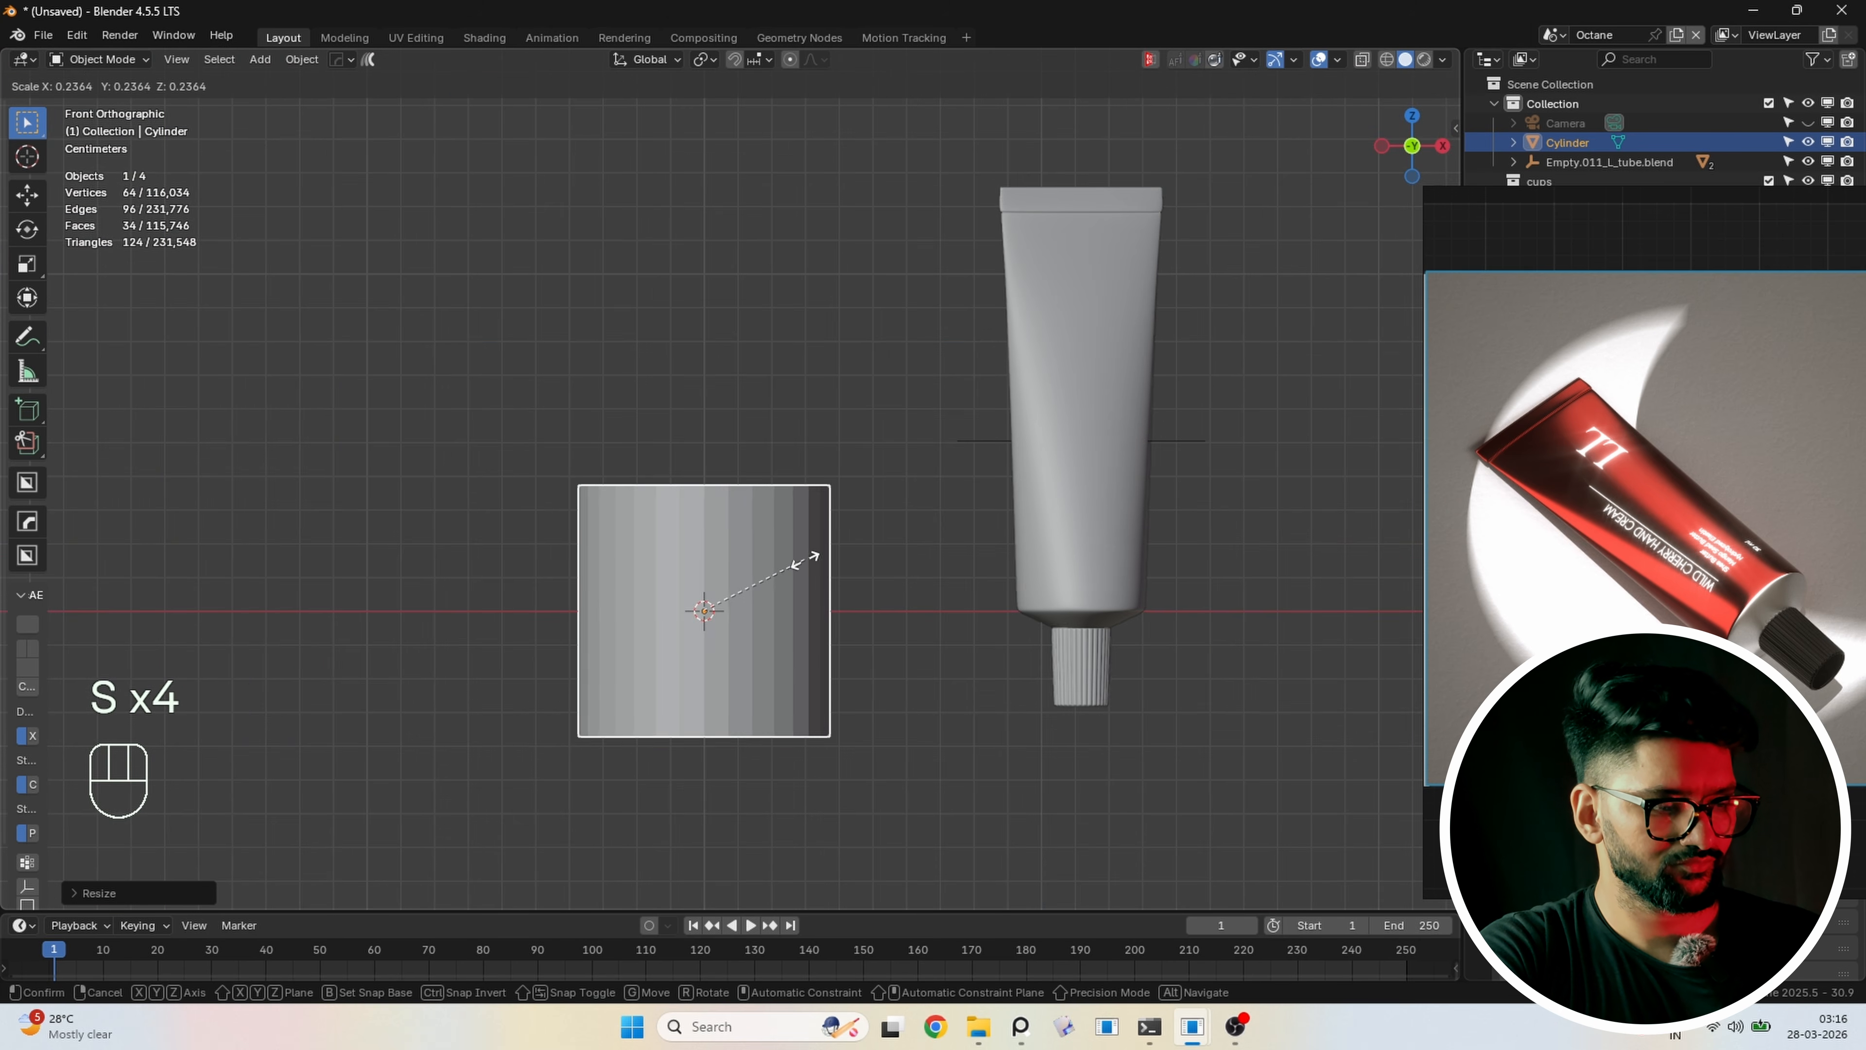
{"action": "left_click", "coordinate": [764, 555]}
{"action": "key", "text": "s"}
{"action": "key", "text": "s"}
{"action": "key", "text": "s"}
{"action": "left_click", "coordinate": [758, 552]}
{"action": "scroll", "coordinate": [758, 559], "scroll_direction": "up", "scroll_amount": 2}
{"action": "key", "text": "g"}
{"action": "key", "text": "z"}
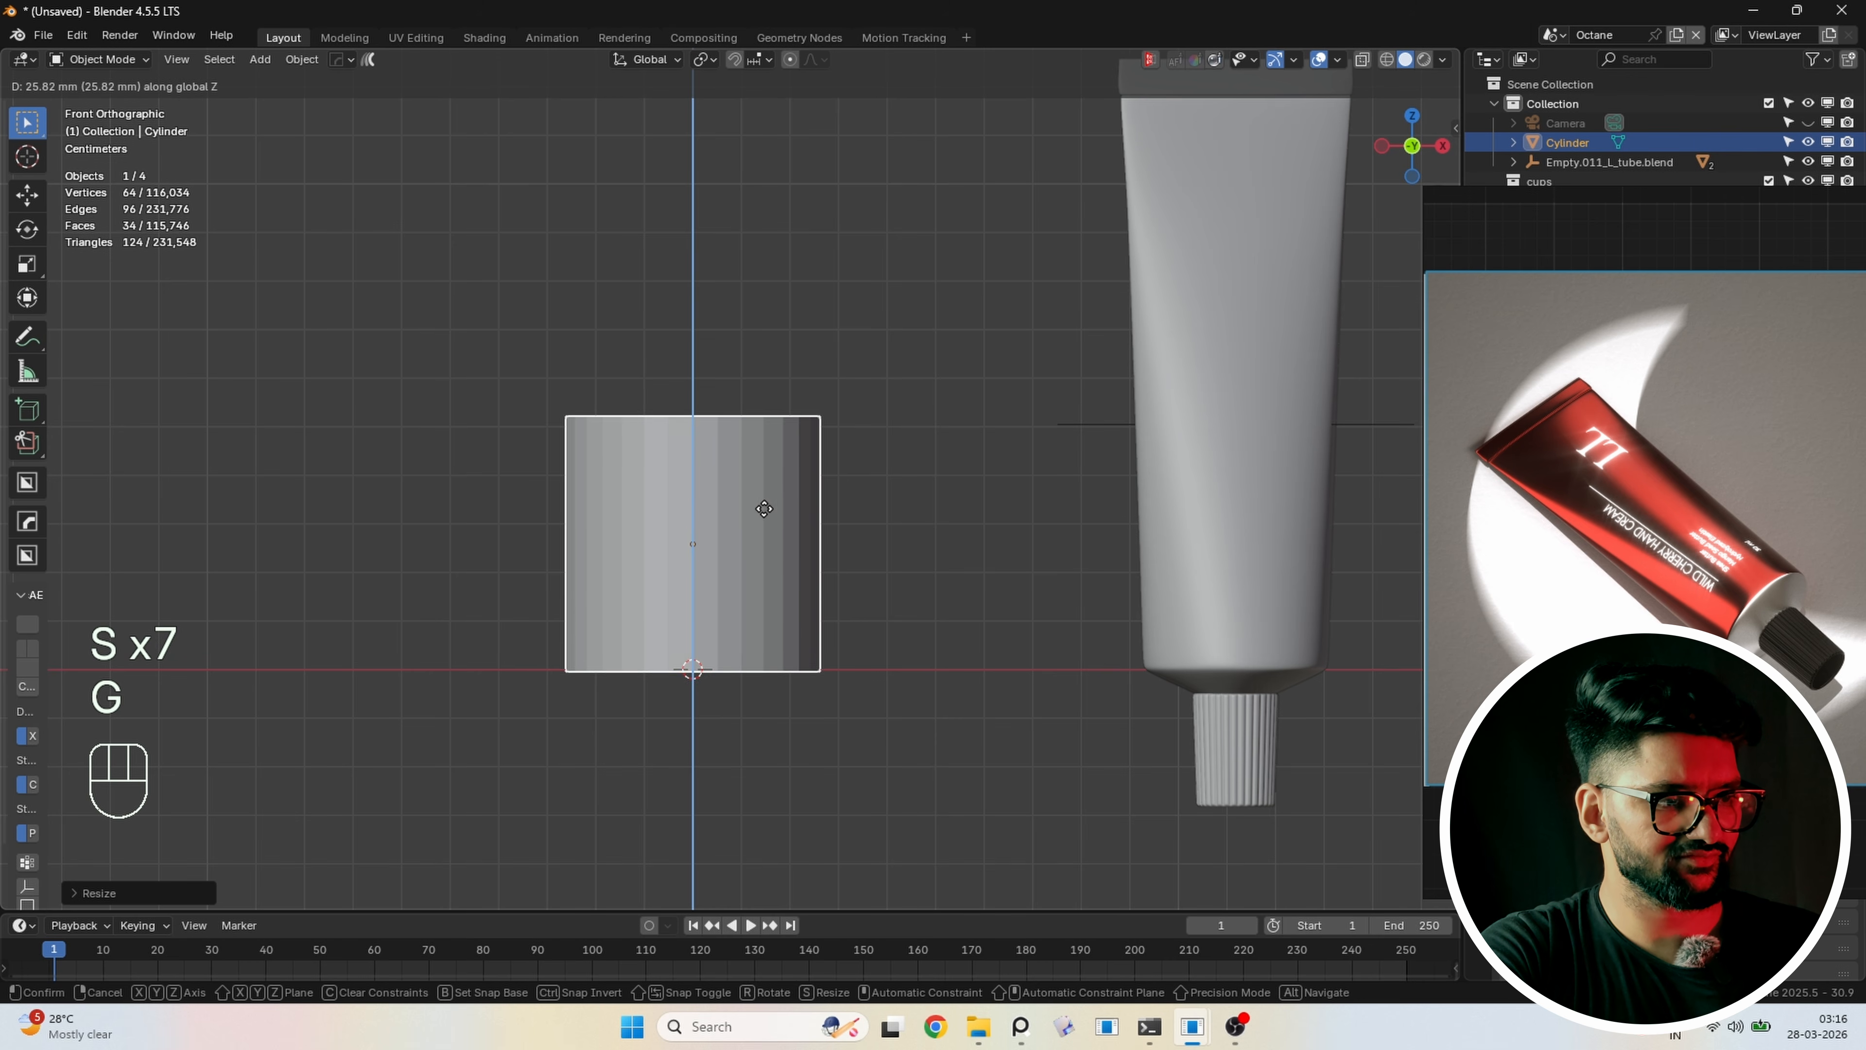
{"action": "left_click", "coordinate": [763, 508]}
Scale the cylinder uniformly to about 0.81 and lower it along Z until its base rests on the ground line
{"action": "key", "text": "s"}
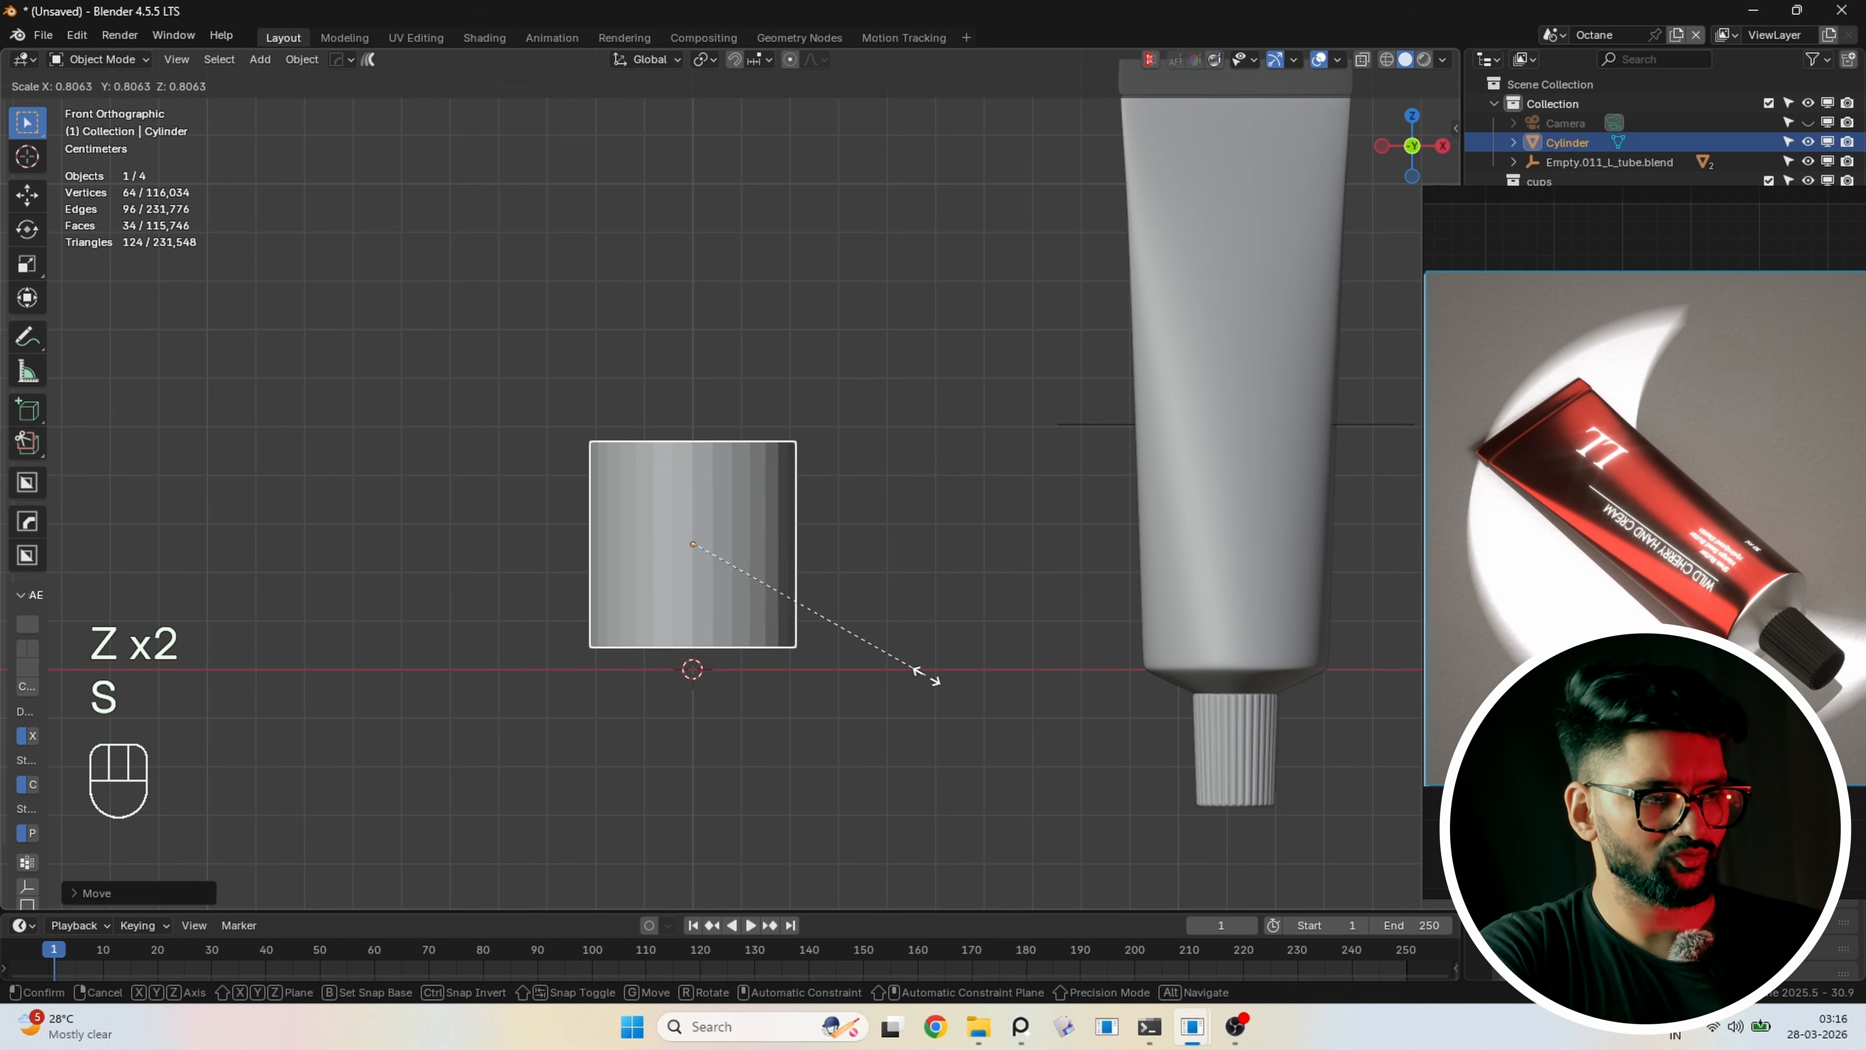
{"action": "left_click", "coordinate": [926, 675]}
{"action": "key", "text": "s"}
{"action": "key", "text": "s"}
{"action": "left_click", "coordinate": [910, 650]}
{"action": "key", "text": "s"}
{"action": "key", "text": "s"}
{"action": "left_click", "coordinate": [931, 631]}
{"action": "key", "text": "g"}
{"action": "key", "text": "z"}
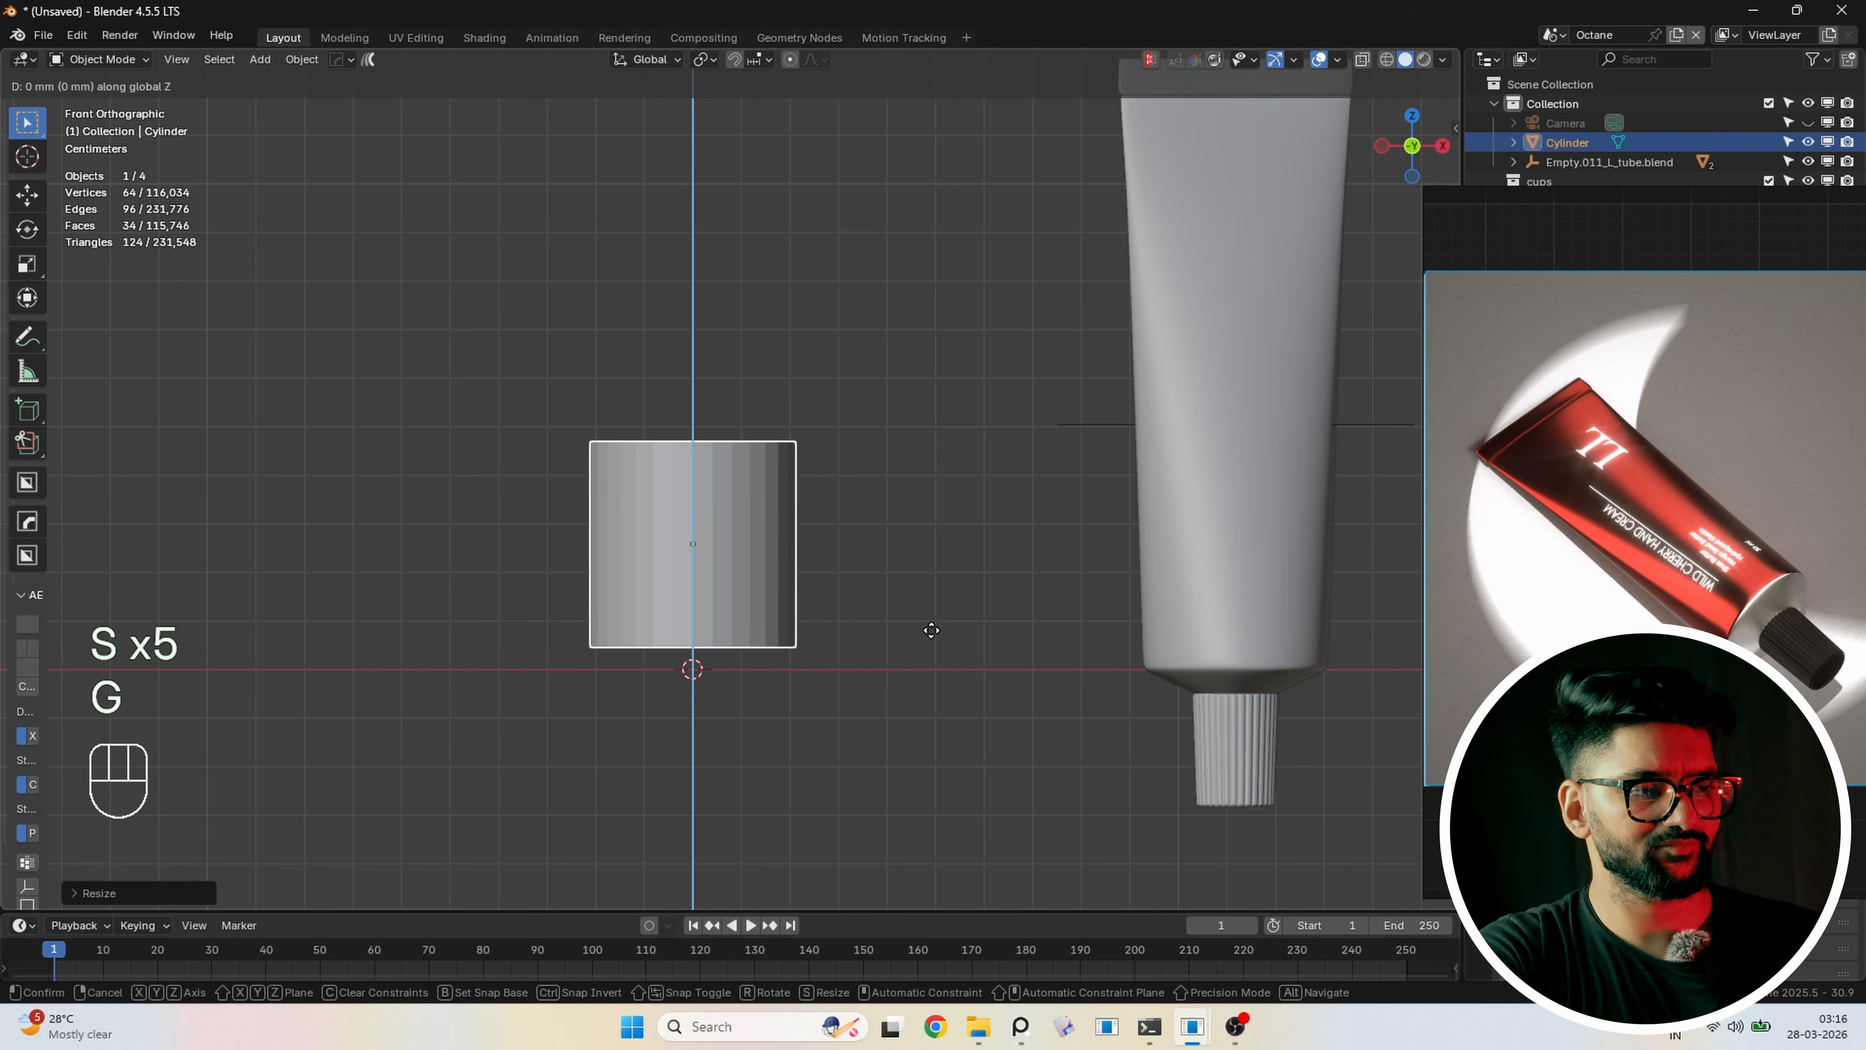
{"action": "left_click", "coordinate": [927, 650]}
Apply all transforms to the cylinder and open its mesh for vertex editing
{"action": "key", "text": "Tab"}
{"action": "key", "text": "1"}
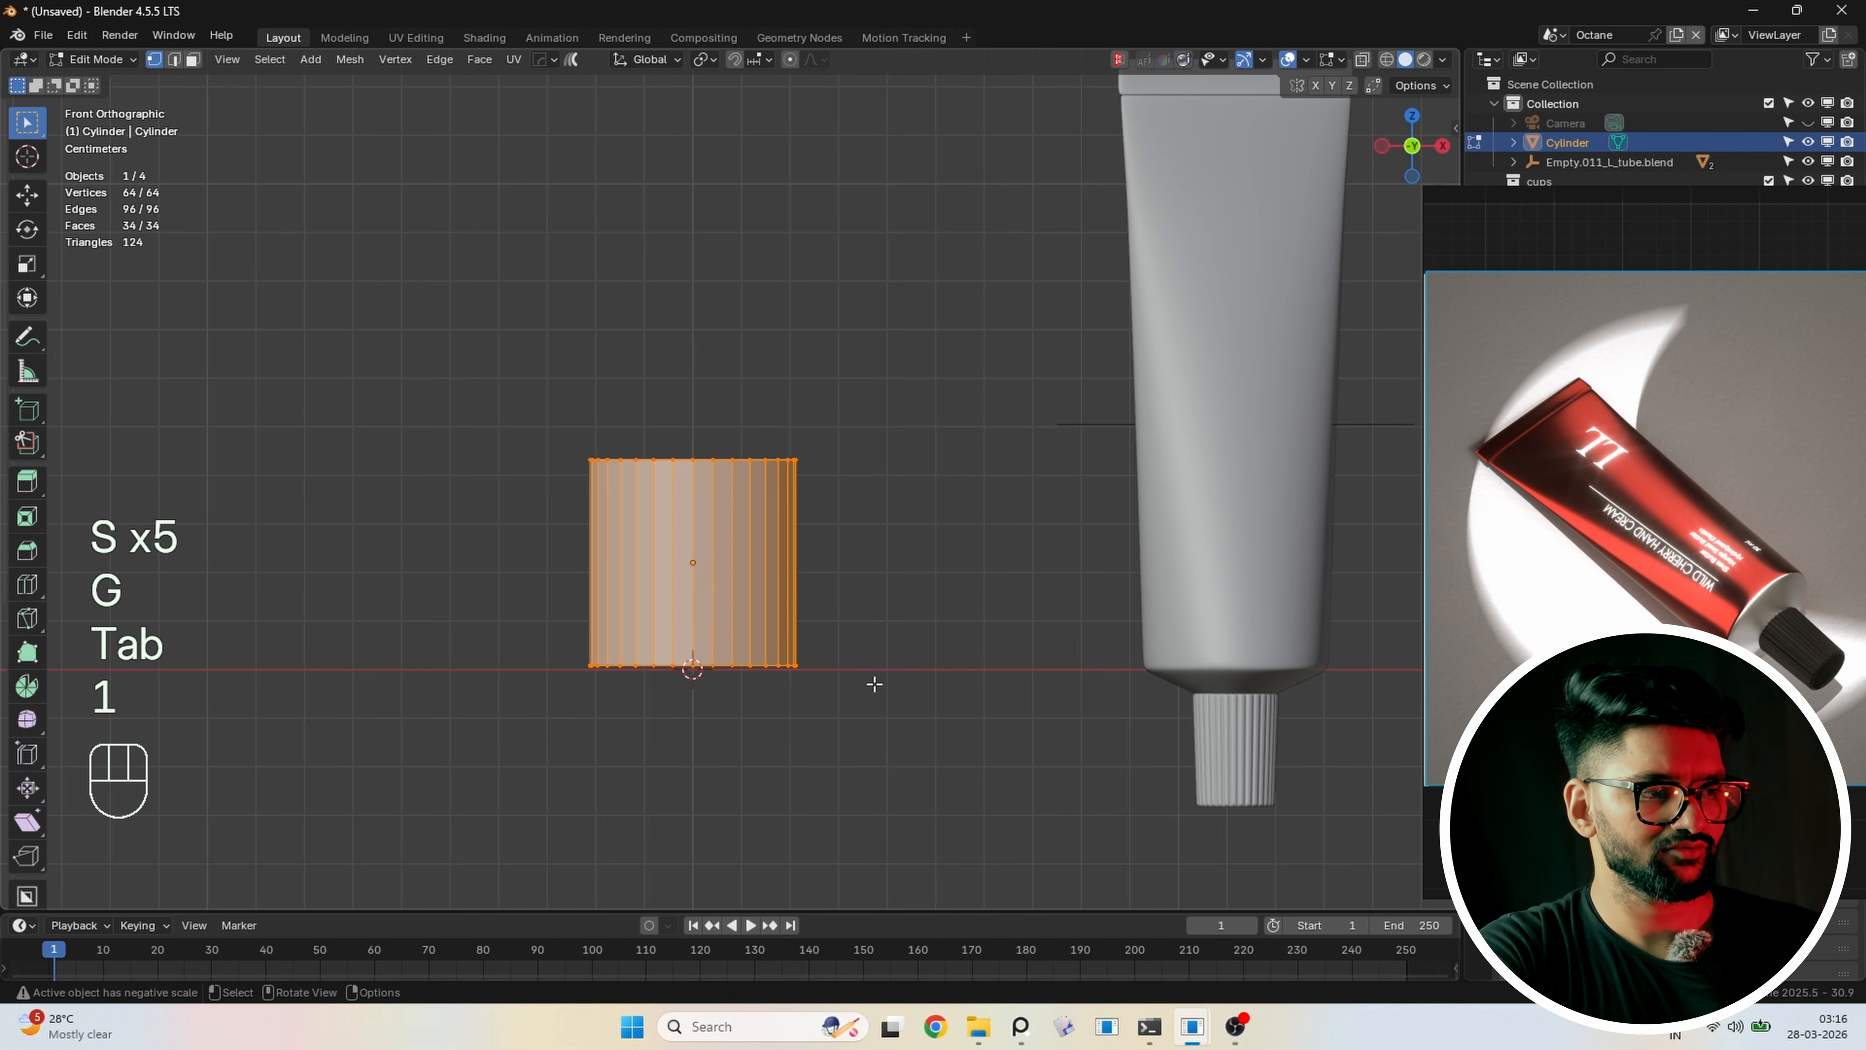
{"action": "key", "text": "z"}
{"action": "key", "text": "Tab"}
{"action": "key", "text": "z"}
{"action": "key", "text": "ctrl+a"}
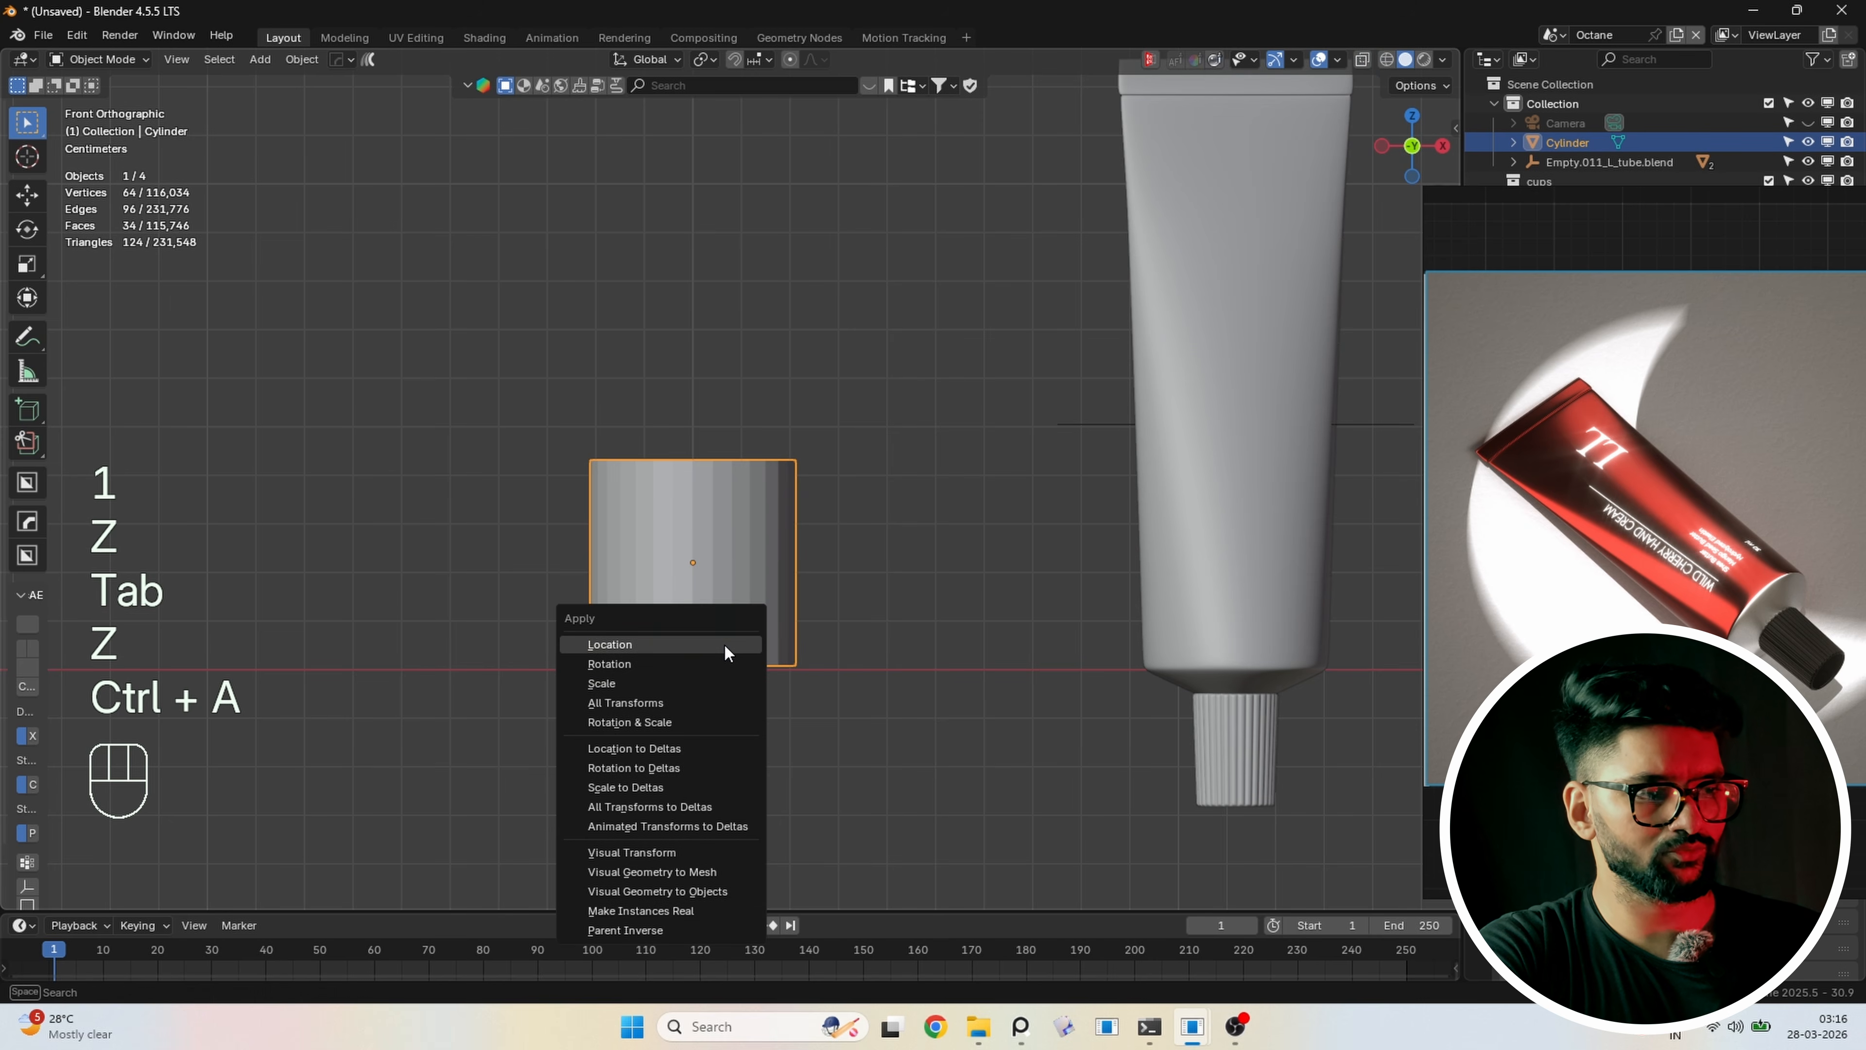
{"action": "left_click", "coordinate": [659, 695]}
{"action": "key", "text": "Tab"}
{"action": "key", "text": "1"}
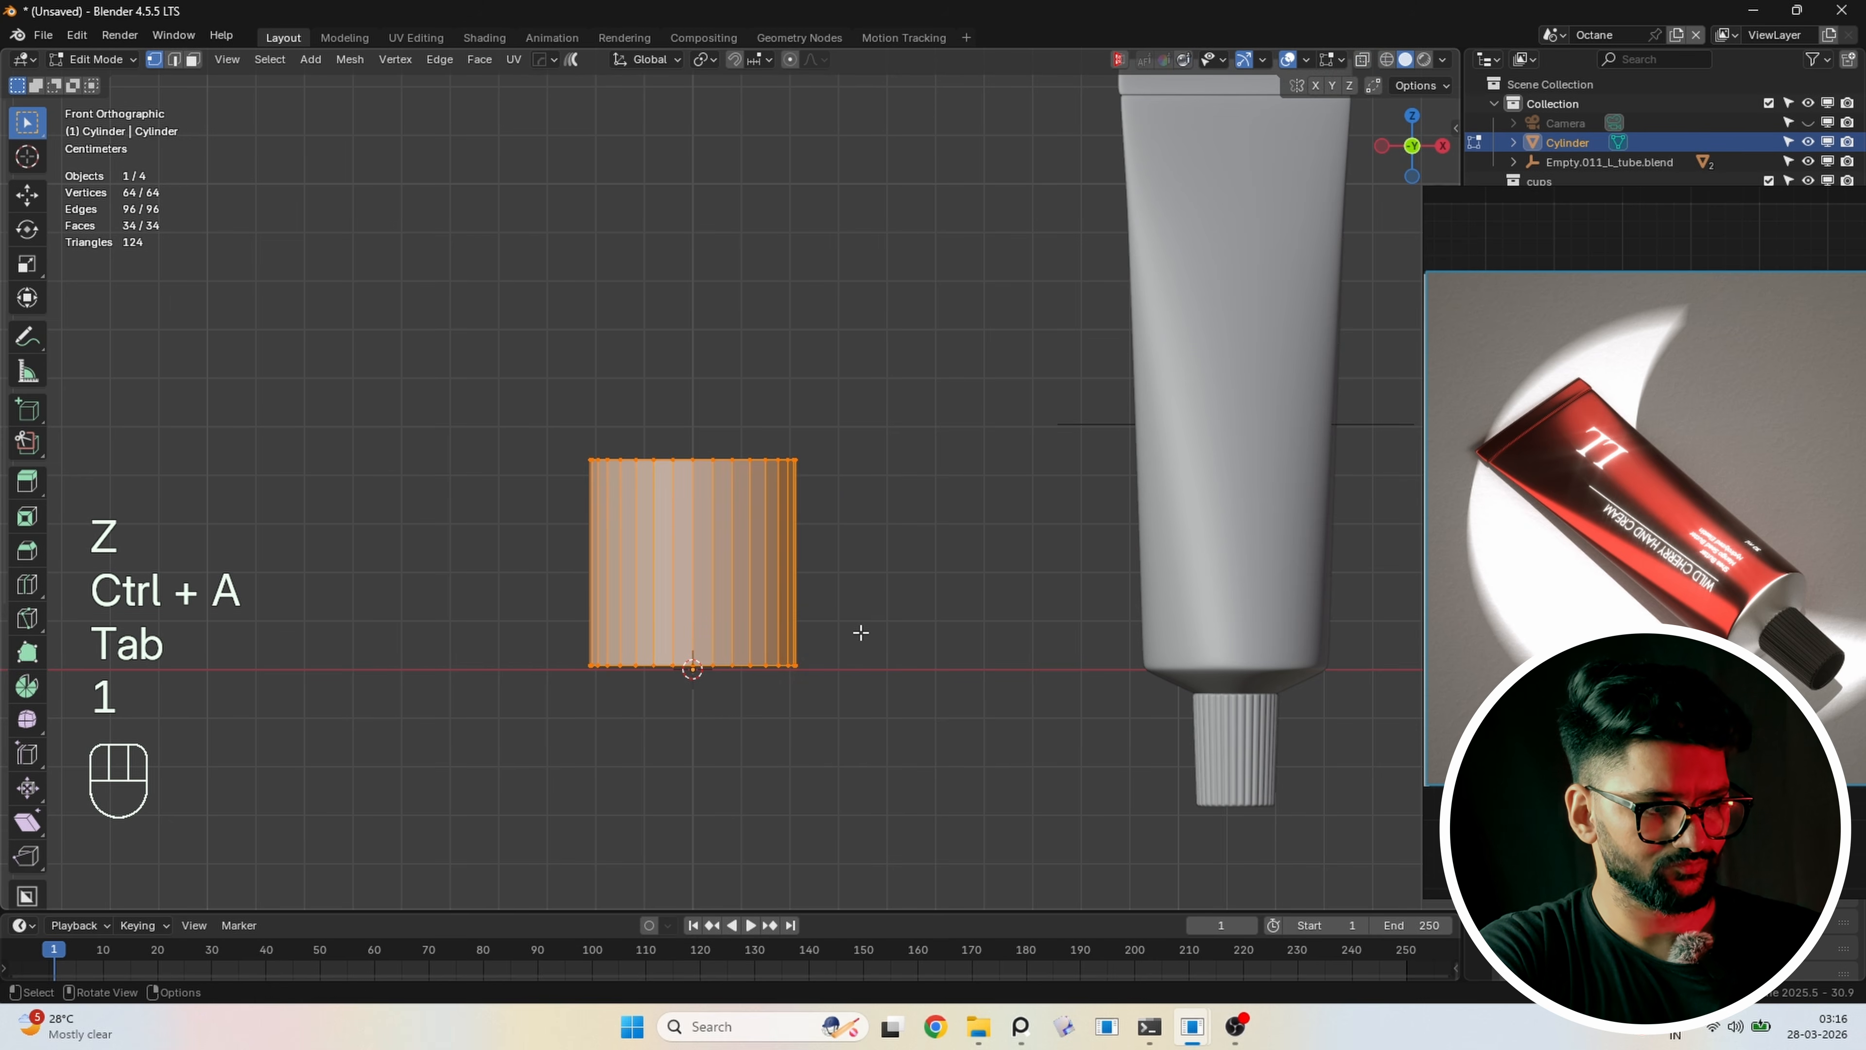
{"action": "left_click_drag", "start_coordinate": [856, 631], "coordinate": [470, 727]}
{"action": "key", "text": "s"}
{"action": "left_click", "coordinate": [893, 709]}
In wireframe, select the cylinder's whole bottom vertex ring and scale it slightly inward to taper the base
{"action": "key", "text": "z"}
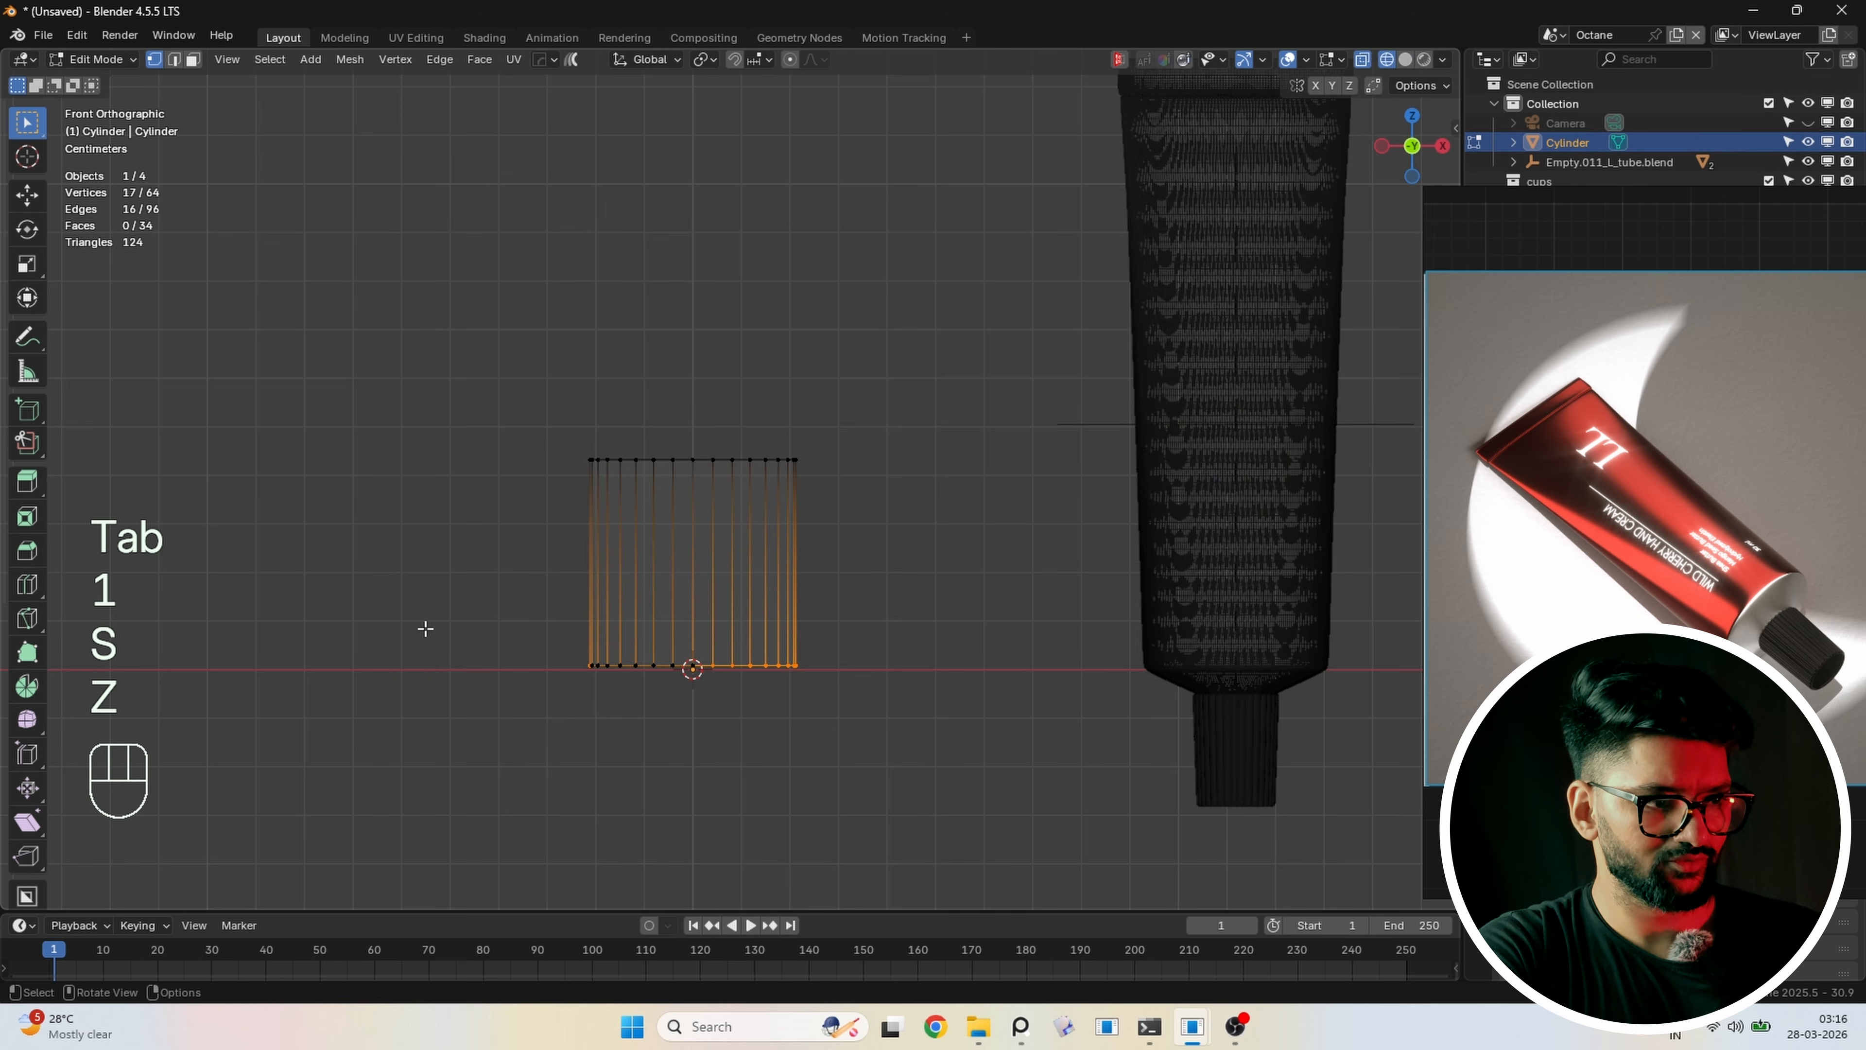
{"action": "left_click_drag", "start_coordinate": [421, 633], "coordinate": [892, 739]}
{"action": "key", "text": "s"}
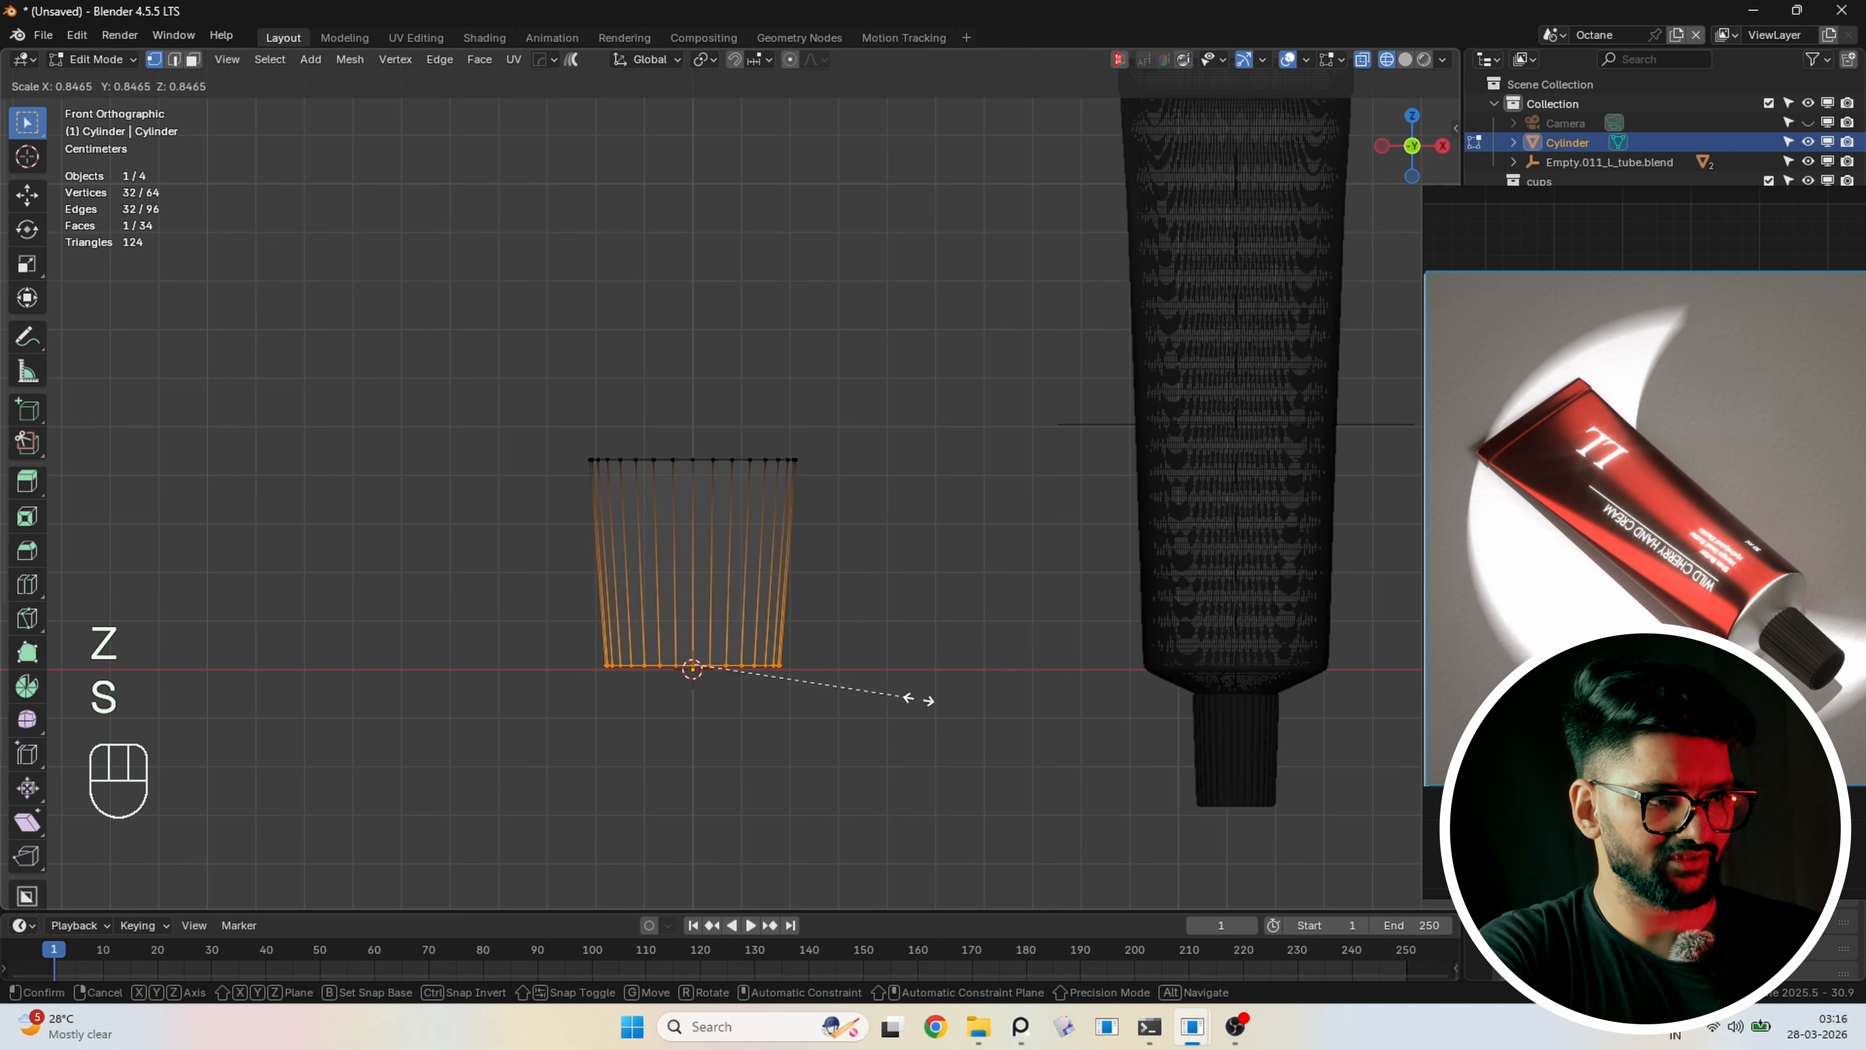
{"action": "left_click", "coordinate": [945, 702]}
Extrude the cylinder's top vertex ring about 31 mm upward along Z and scale it slightly outward
{"action": "key", "text": "z"}
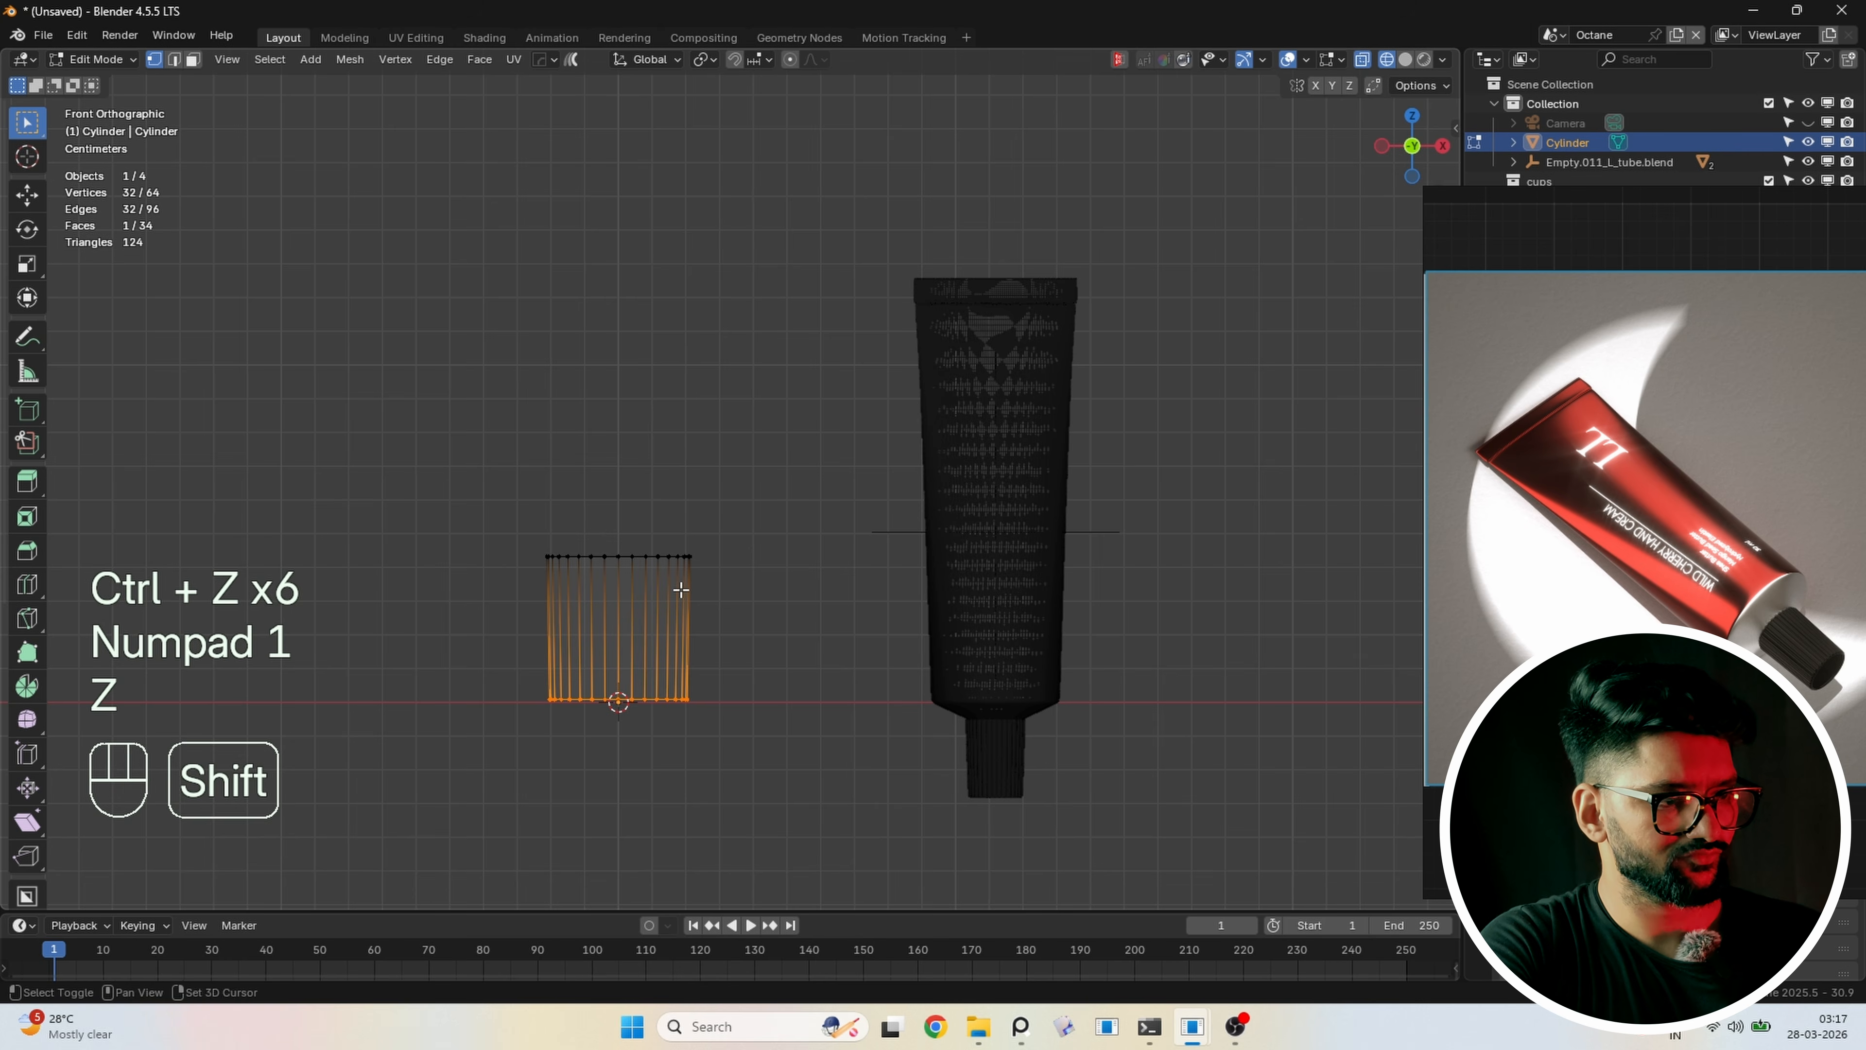
{"action": "scroll", "coordinate": [679, 588], "scroll_direction": "up", "scroll_amount": 2}
{"action": "left_click_drag", "start_coordinate": [445, 518], "coordinate": [773, 623]}
{"action": "middle_click_drag", "start_coordinate": [575, 655], "coordinate": [723, 650], "text": "shift"}
{"action": "scroll", "coordinate": [749, 654], "scroll_direction": "up", "scroll_amount": 1}
{"action": "key", "text": "e"}
{"action": "middle_click", "coordinate": [753, 651]}
{"action": "key", "text": "z"}
{"action": "key", "text": "z"}
{"action": "key", "text": "z"}
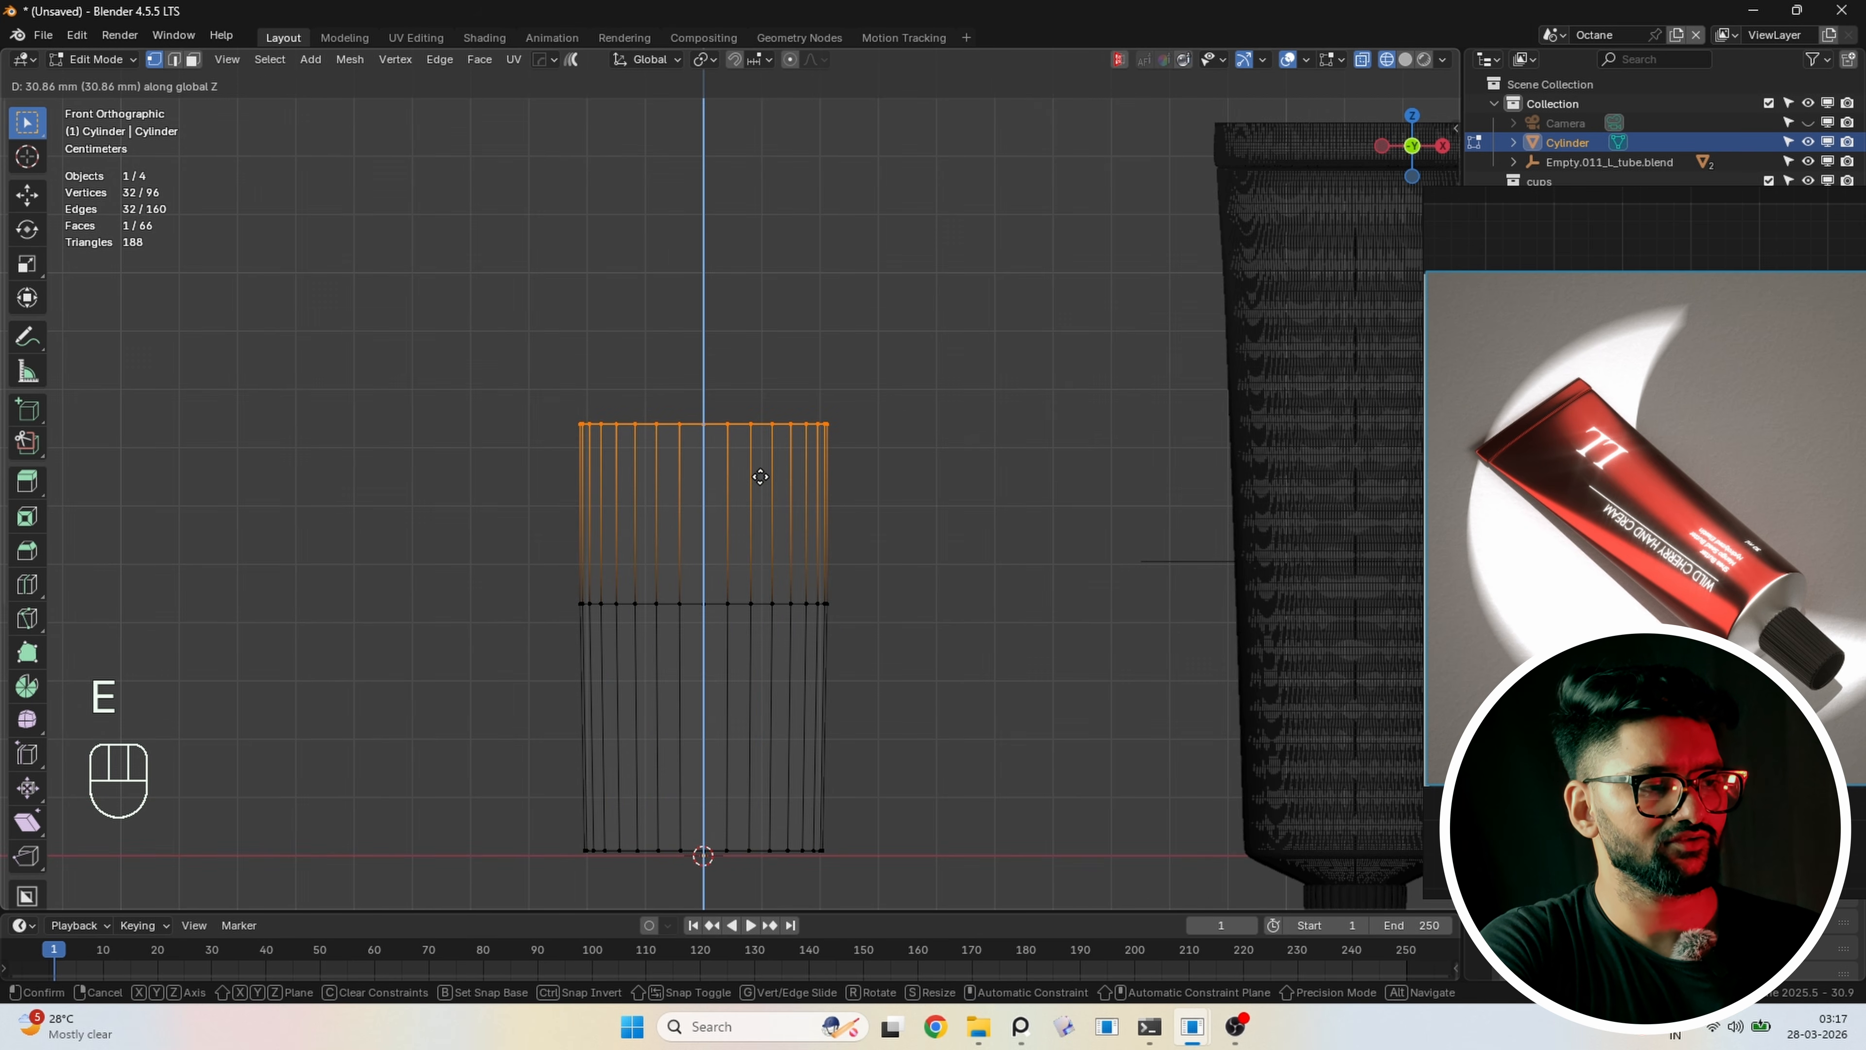
{"action": "left_click", "coordinate": [755, 473]}
{"action": "scroll", "coordinate": [753, 472], "scroll_direction": "down", "scroll_amount": 1}
{"action": "key", "text": "s"}
{"action": "left_click", "coordinate": [815, 485]}
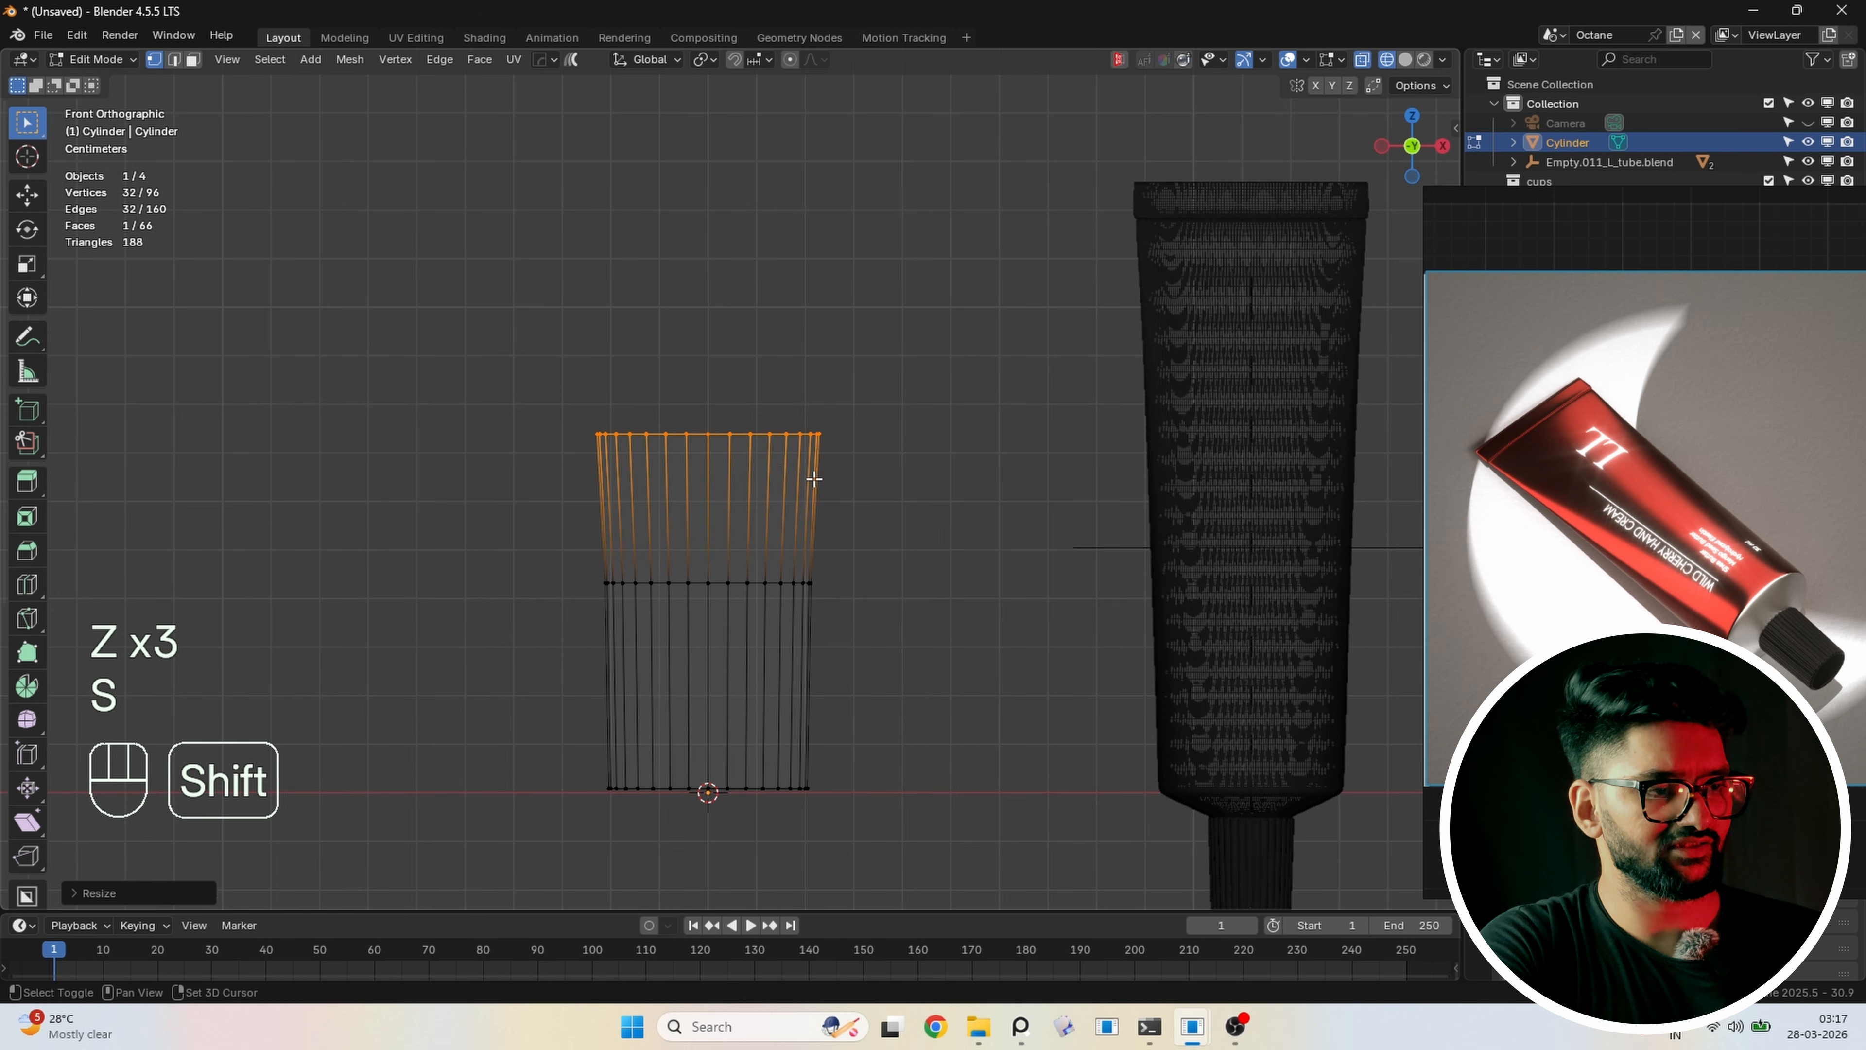
Extrude the top ring upward along Z once more and widen the new ring slightly
{"action": "middle_click_drag", "start_coordinate": [814, 485], "coordinate": [812, 592], "text": "shift"}
{"action": "key", "text": "e"}
{"action": "middle_click", "coordinate": [808, 415]}
{"action": "key", "text": "z"}
{"action": "key", "text": "z"}
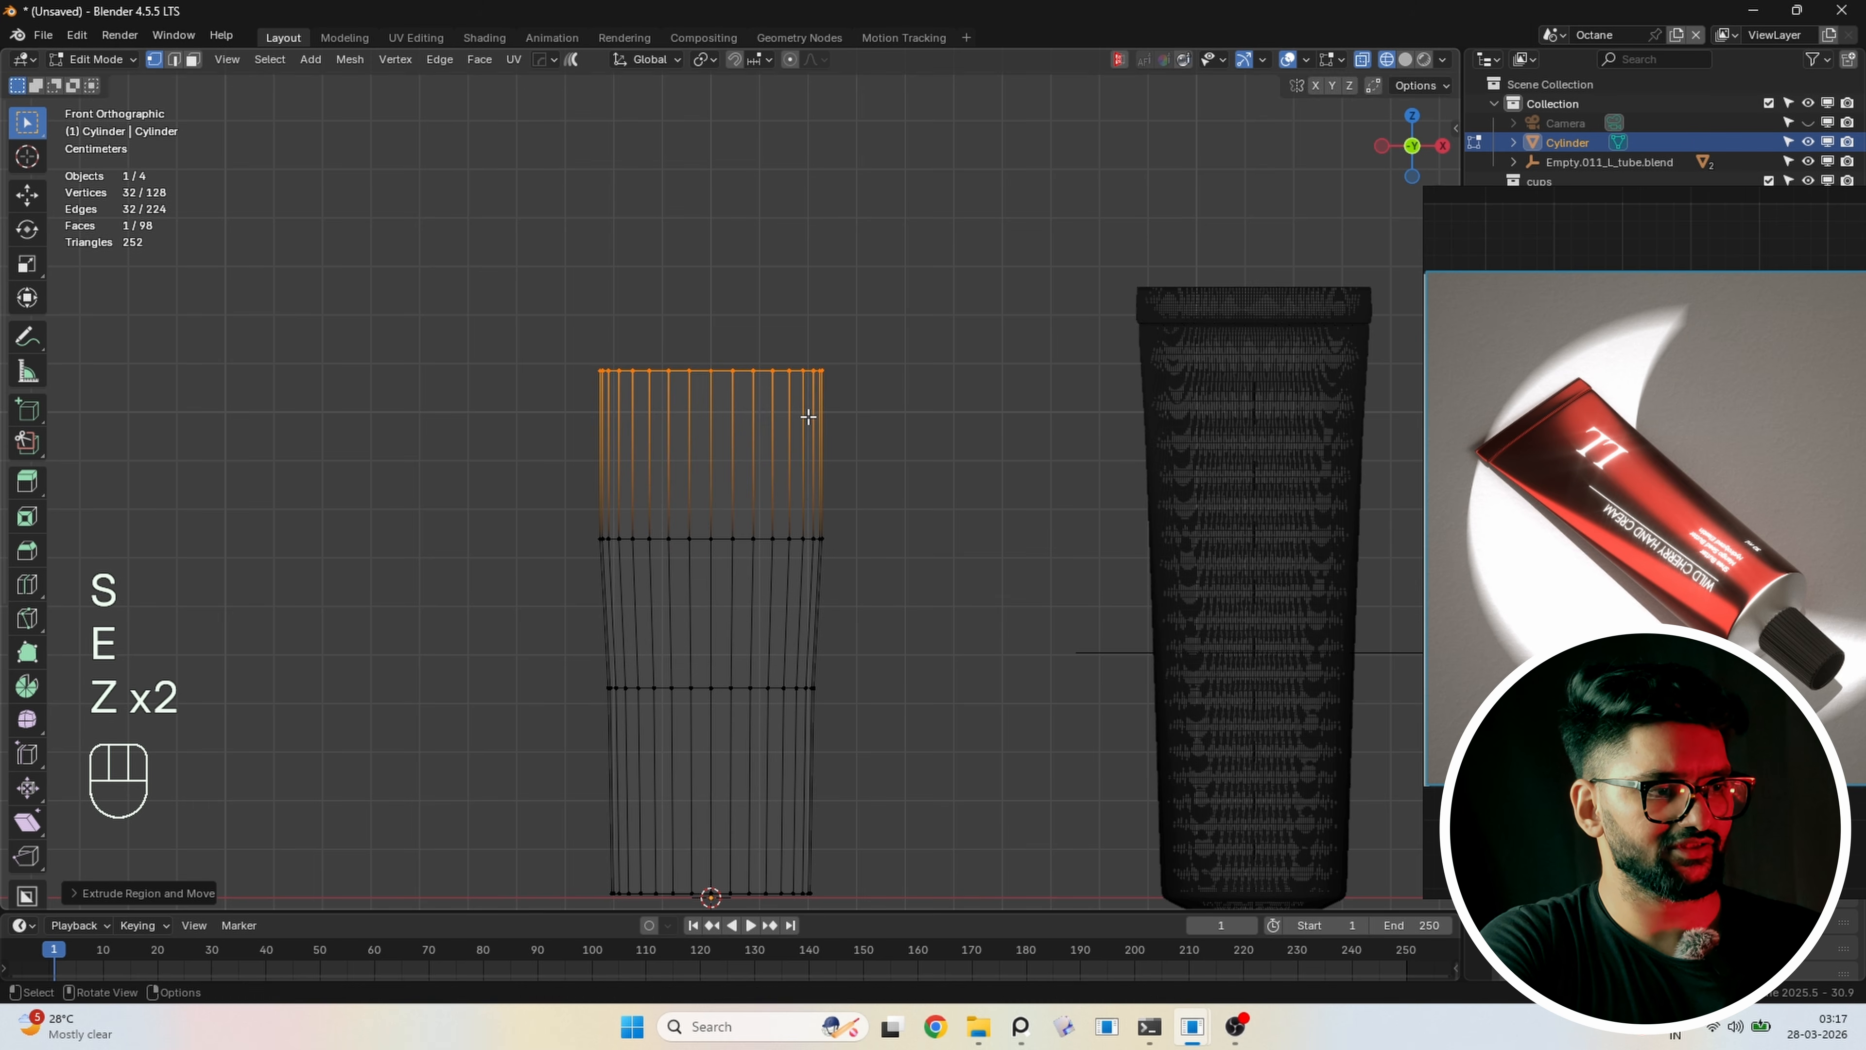
{"action": "left_click", "coordinate": [808, 416]}
{"action": "key", "text": "s"}
{"action": "left_click", "coordinate": [819, 420]}
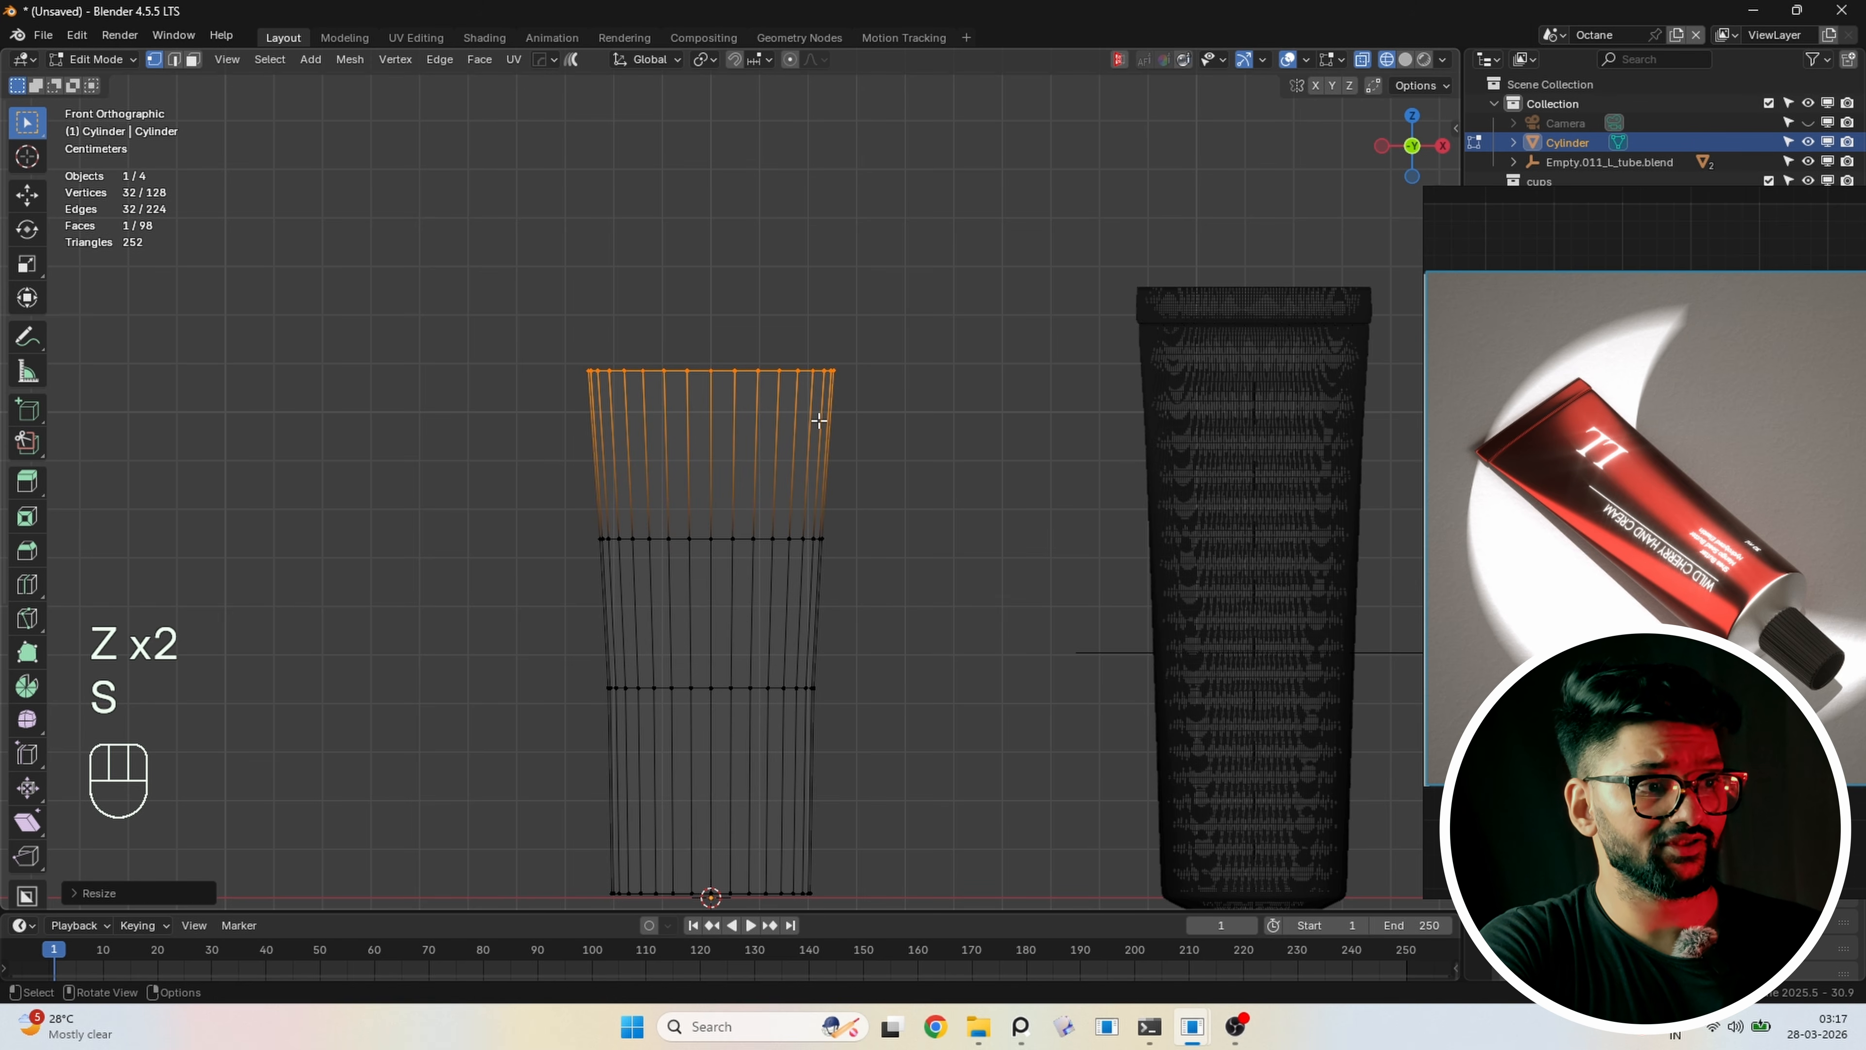
Raise the topmost ring slightly along Z to lengthen the upper section
{"action": "key", "text": "g"}
{"action": "middle_click", "coordinate": [815, 420]}
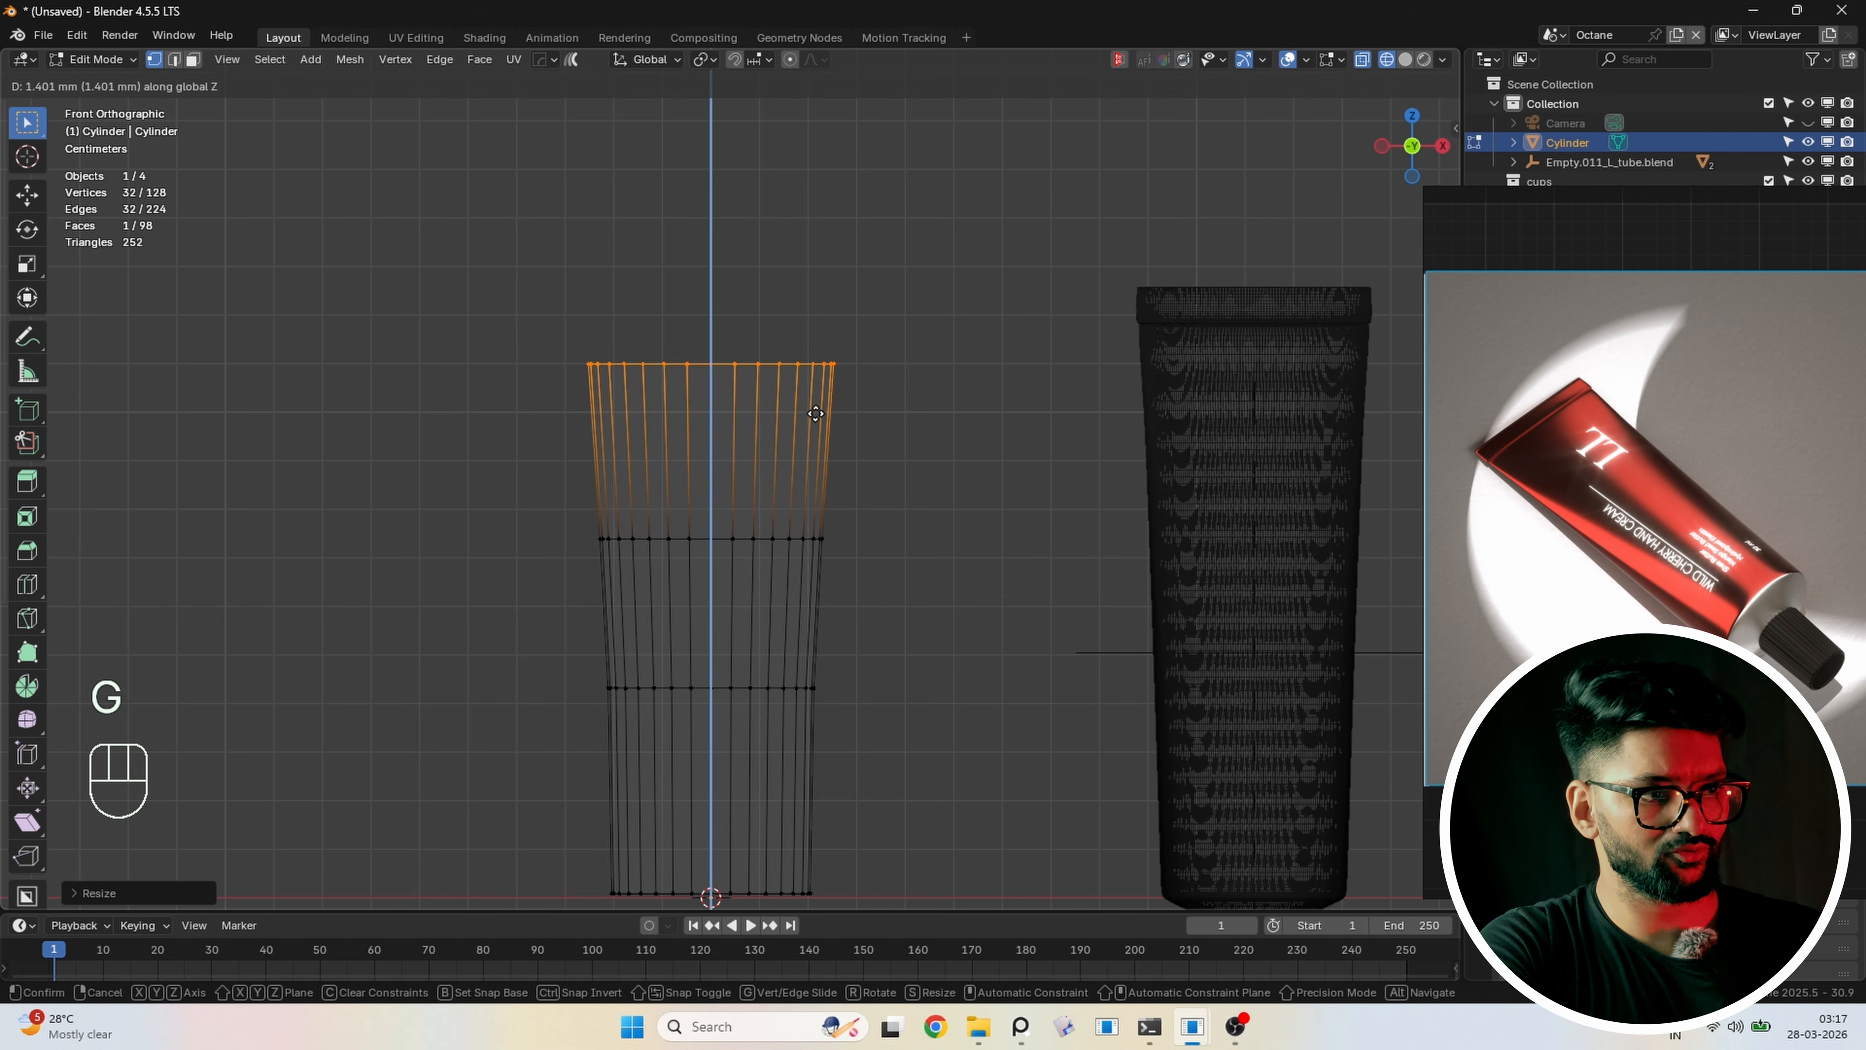
{"action": "right_click", "coordinate": [816, 398]}
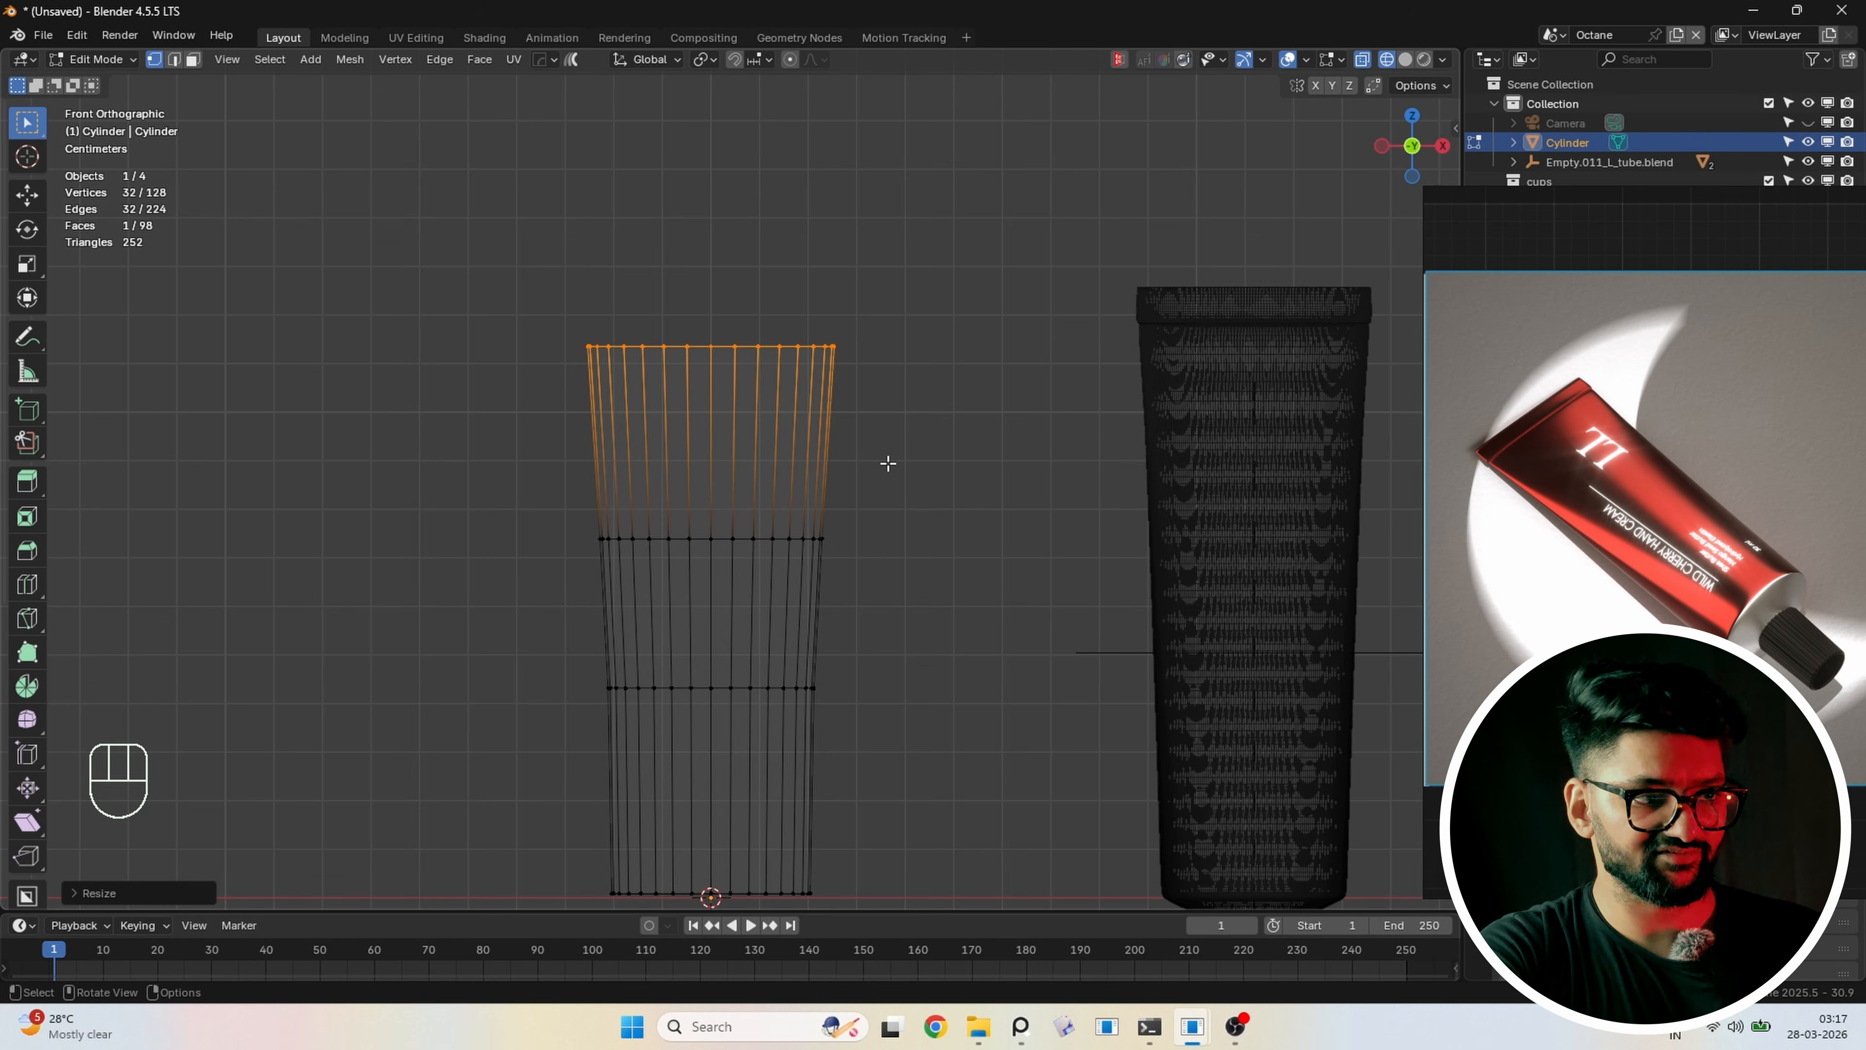
Select the vertex ring just below the top and scale it along X to about 1.02
{"action": "left_click_drag", "start_coordinate": [888, 463], "coordinate": [431, 610]}
{"action": "key", "text": "s"}
{"action": "key", "text": "x"}
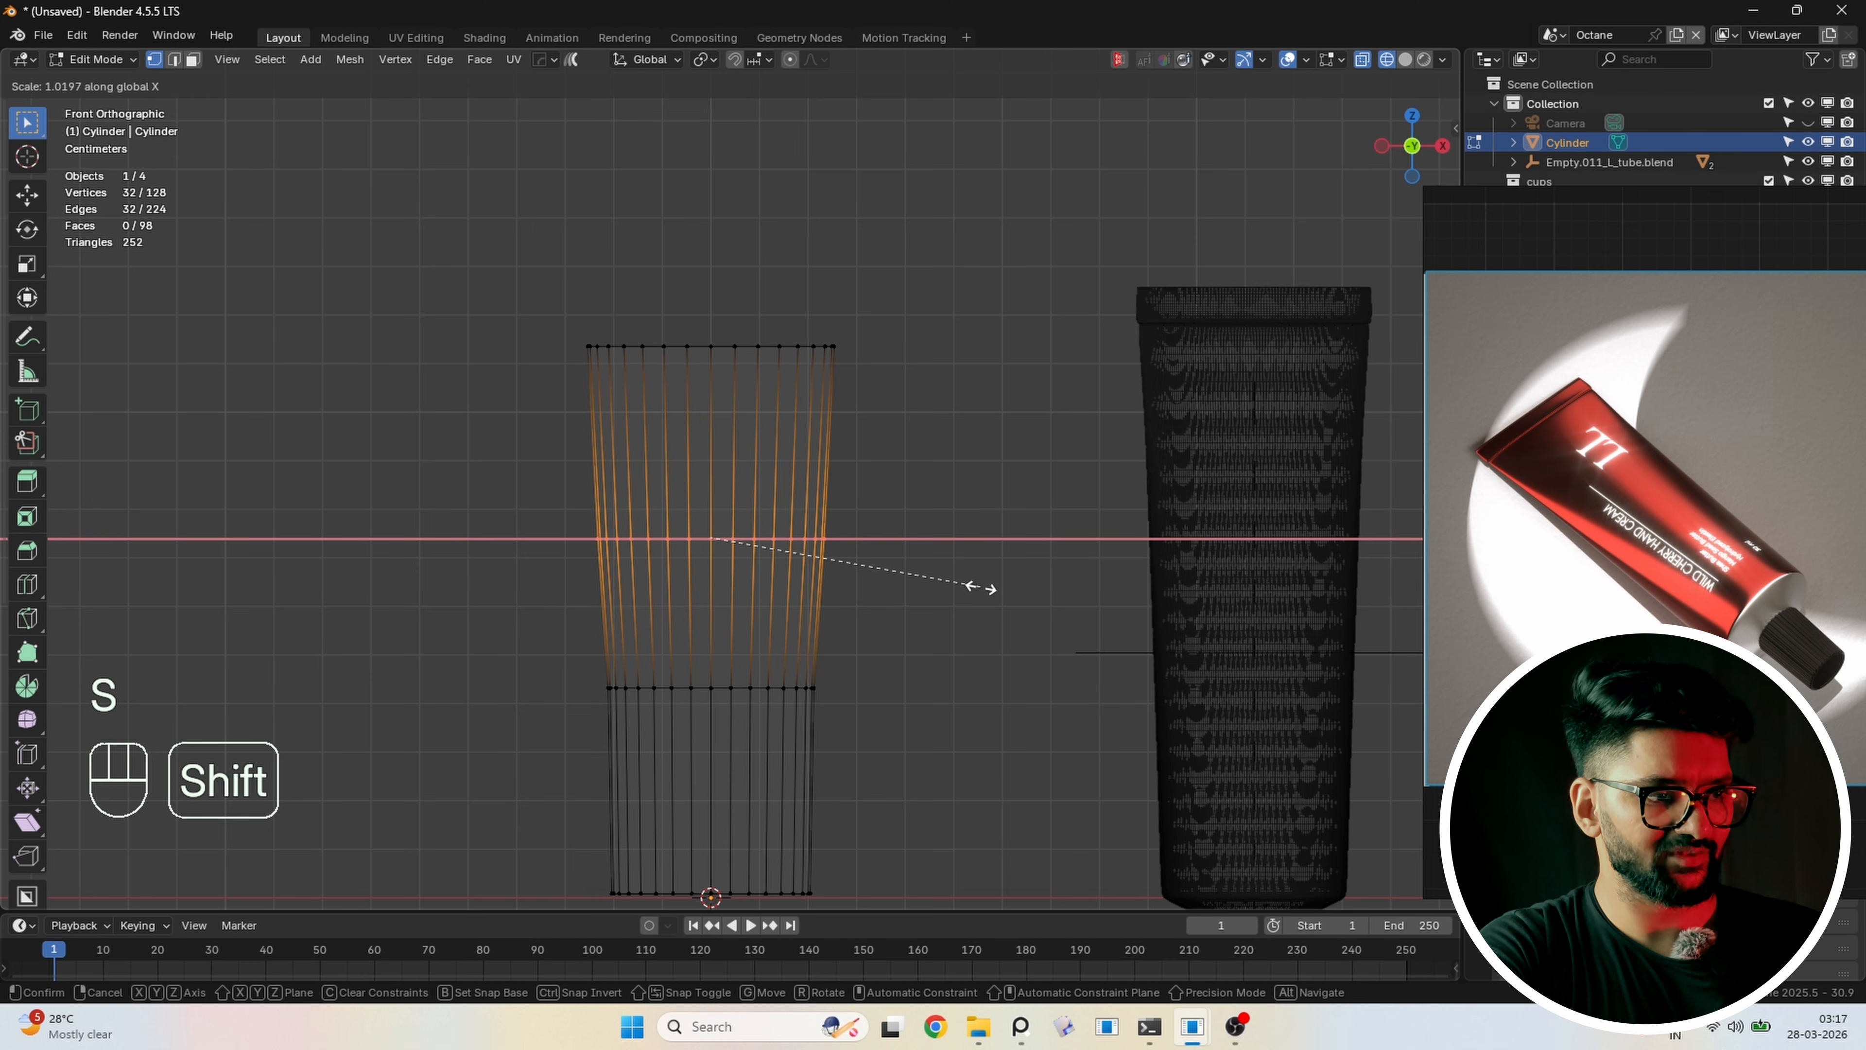
{"action": "left_click", "coordinate": [981, 588]}
{"action": "scroll", "coordinate": [856, 641], "scroll_direction": "down", "scroll_amount": 1}
In the right side view, narrow the ring below the top along Y to match the tube model's side profile
{"action": "key", "text": "KP_3"}
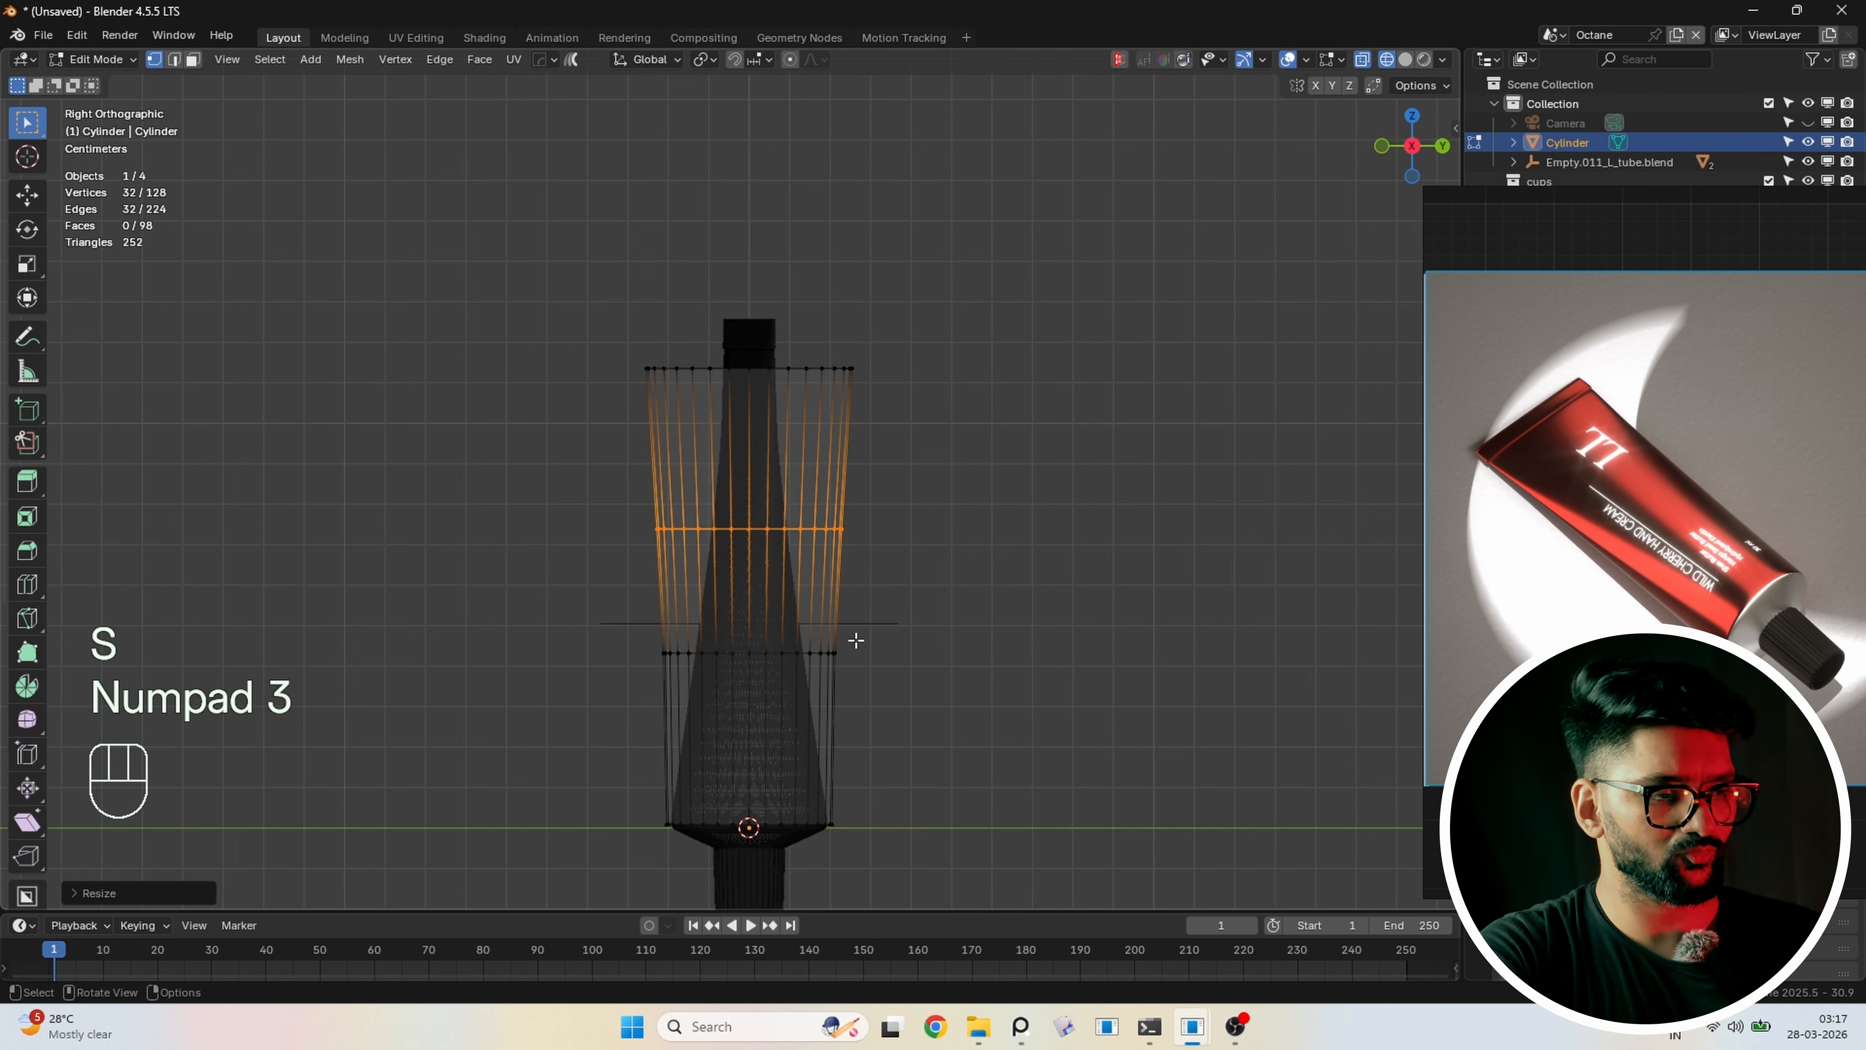
{"action": "scroll", "coordinate": [777, 479], "scroll_direction": "up", "scroll_amount": 2}
{"action": "middle_click_drag", "start_coordinate": [781, 480], "coordinate": [775, 456], "text": "shift"}
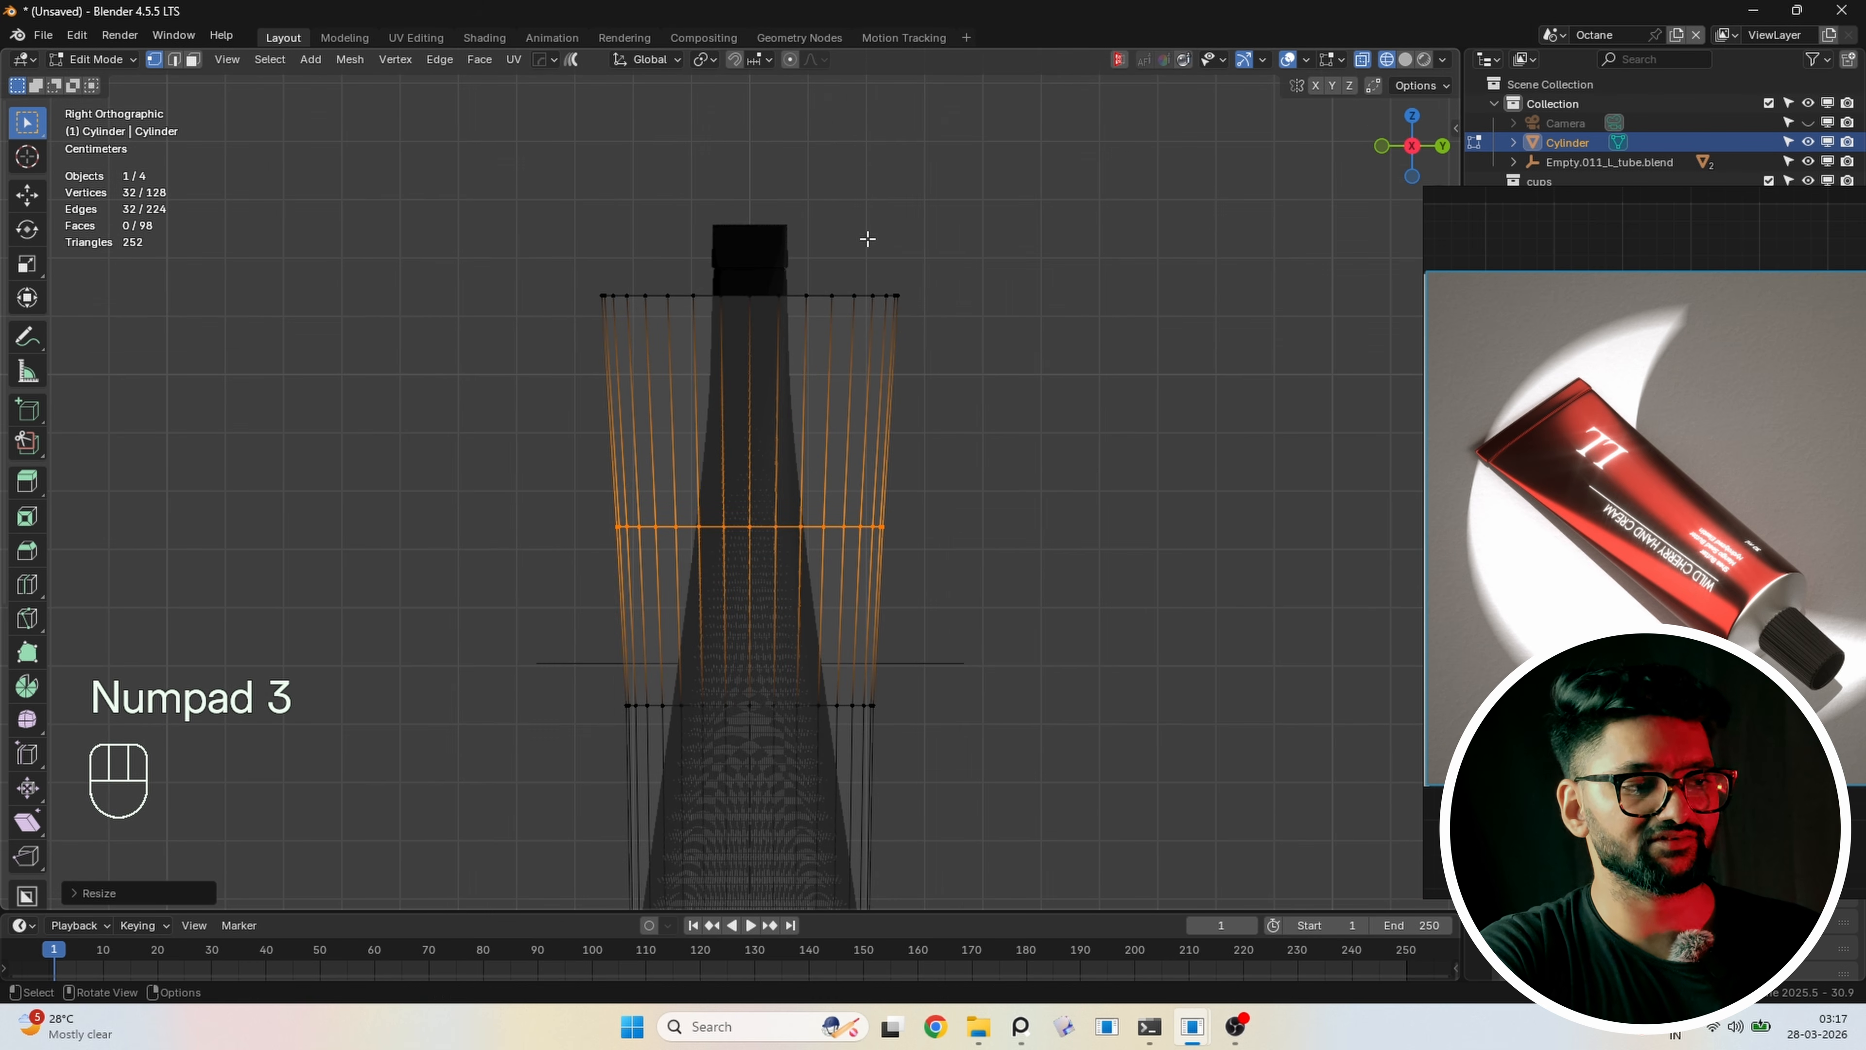
{"action": "middle_click_drag", "start_coordinate": [904, 283], "coordinate": [900, 316], "text": "shift"}
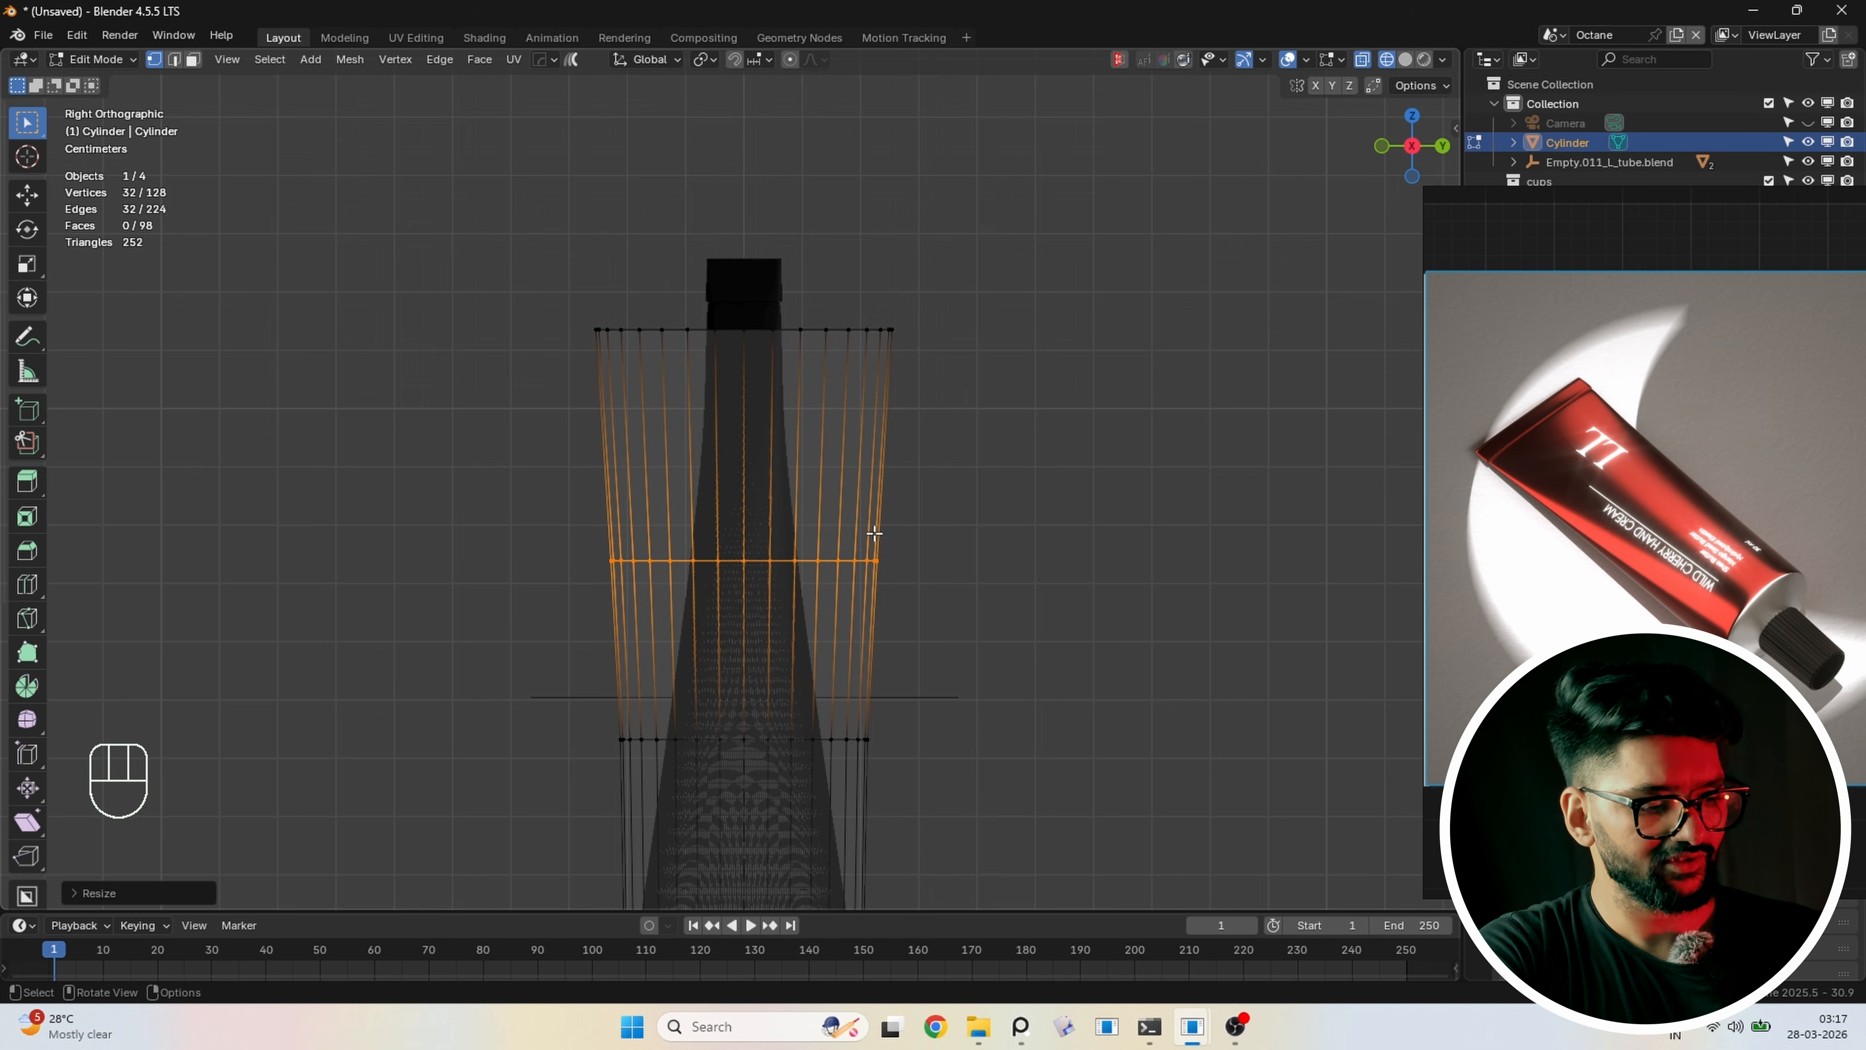
{"action": "key", "text": "s"}
{"action": "key", "text": "y"}
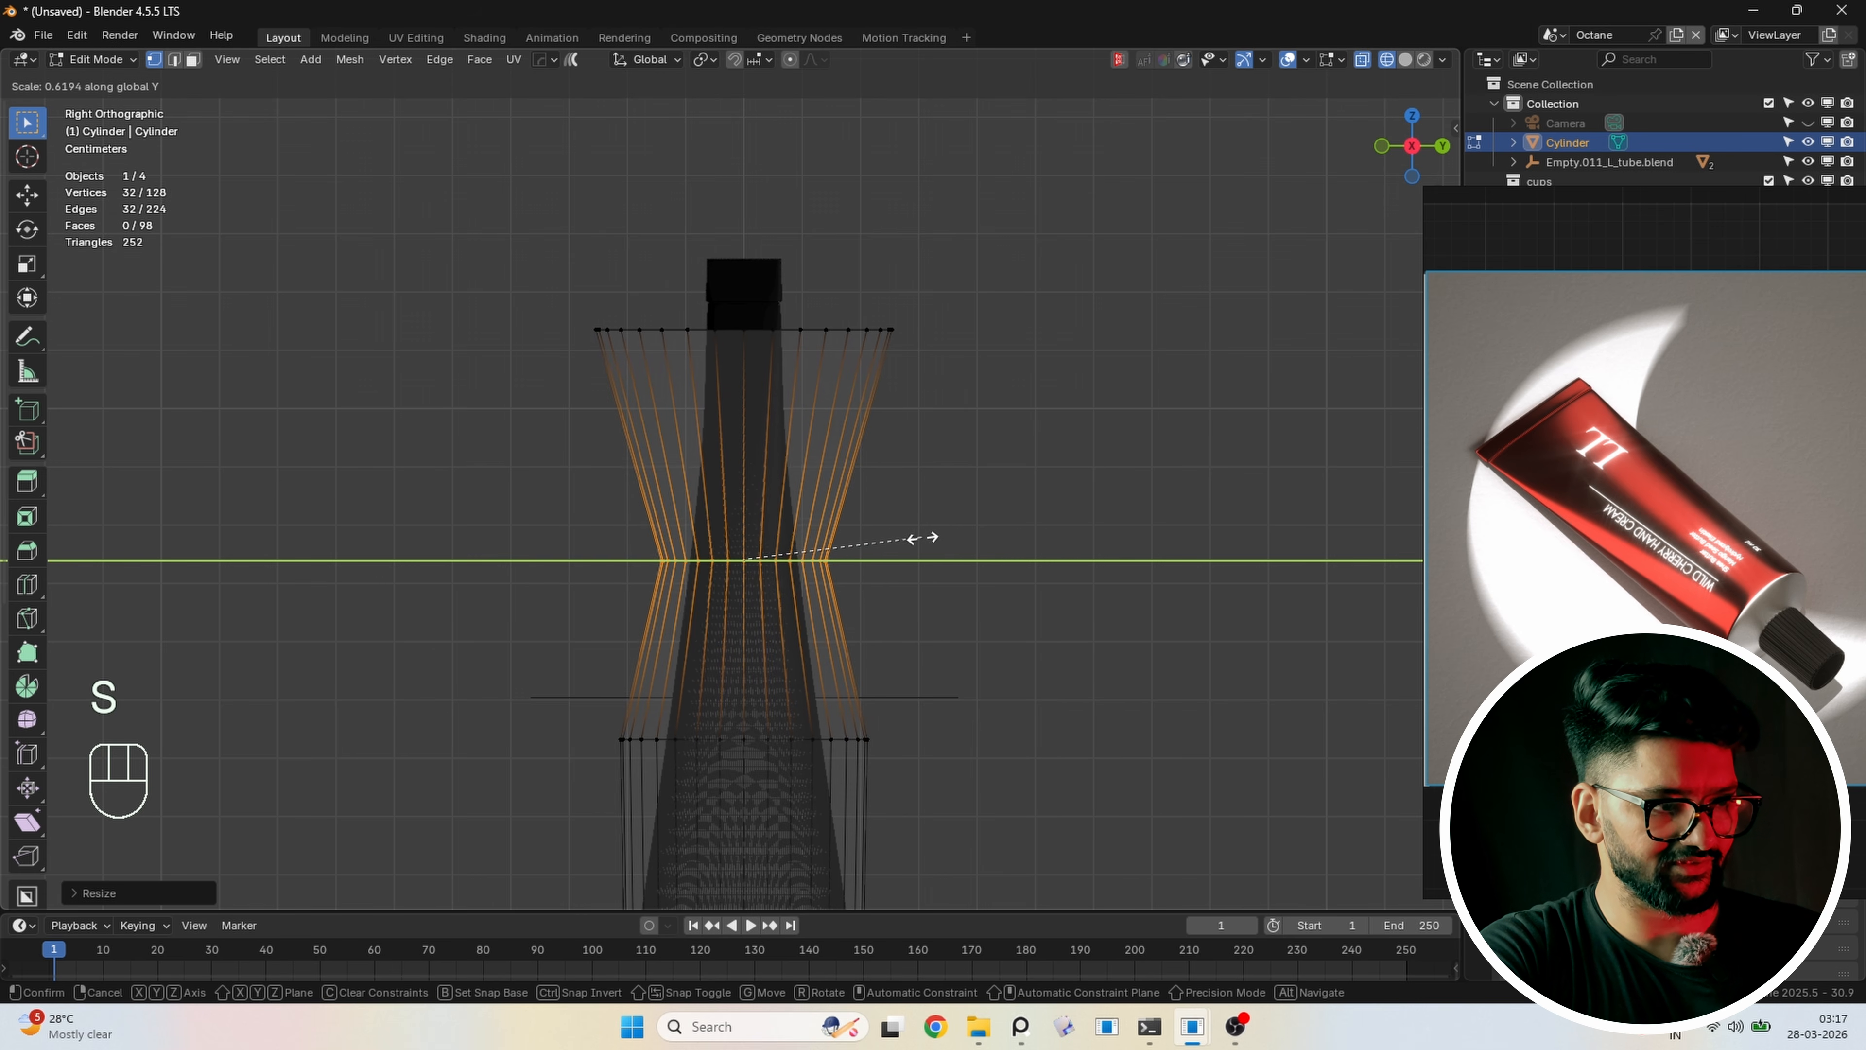
{"action": "left_click", "coordinate": [896, 538]}
Scale the topmost vertex ring along Y to about 0.28 to match the tube model's side profile
{"action": "left_click_drag", "start_coordinate": [908, 279], "coordinate": [512, 383]}
{"action": "key", "text": "s"}
{"action": "key", "text": "y"}
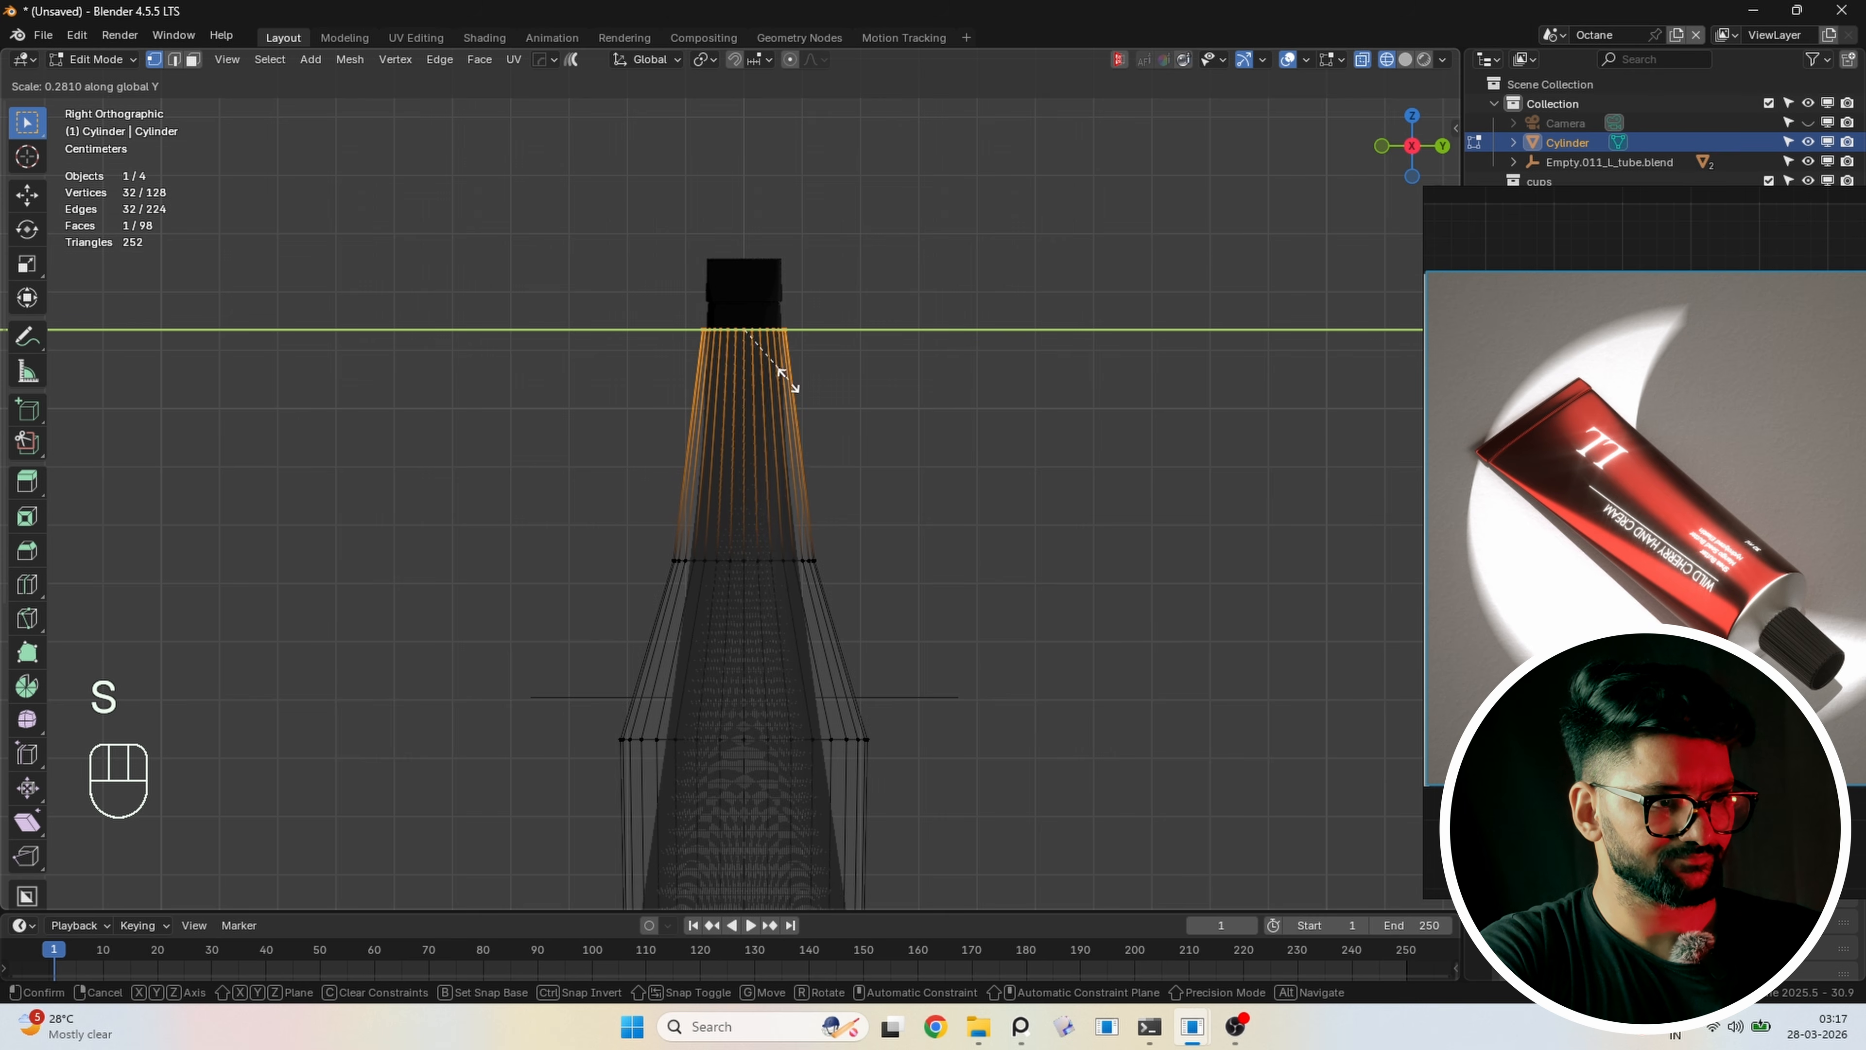
{"action": "left_click", "coordinate": [781, 379]}
{"action": "key", "text": "Tab"}
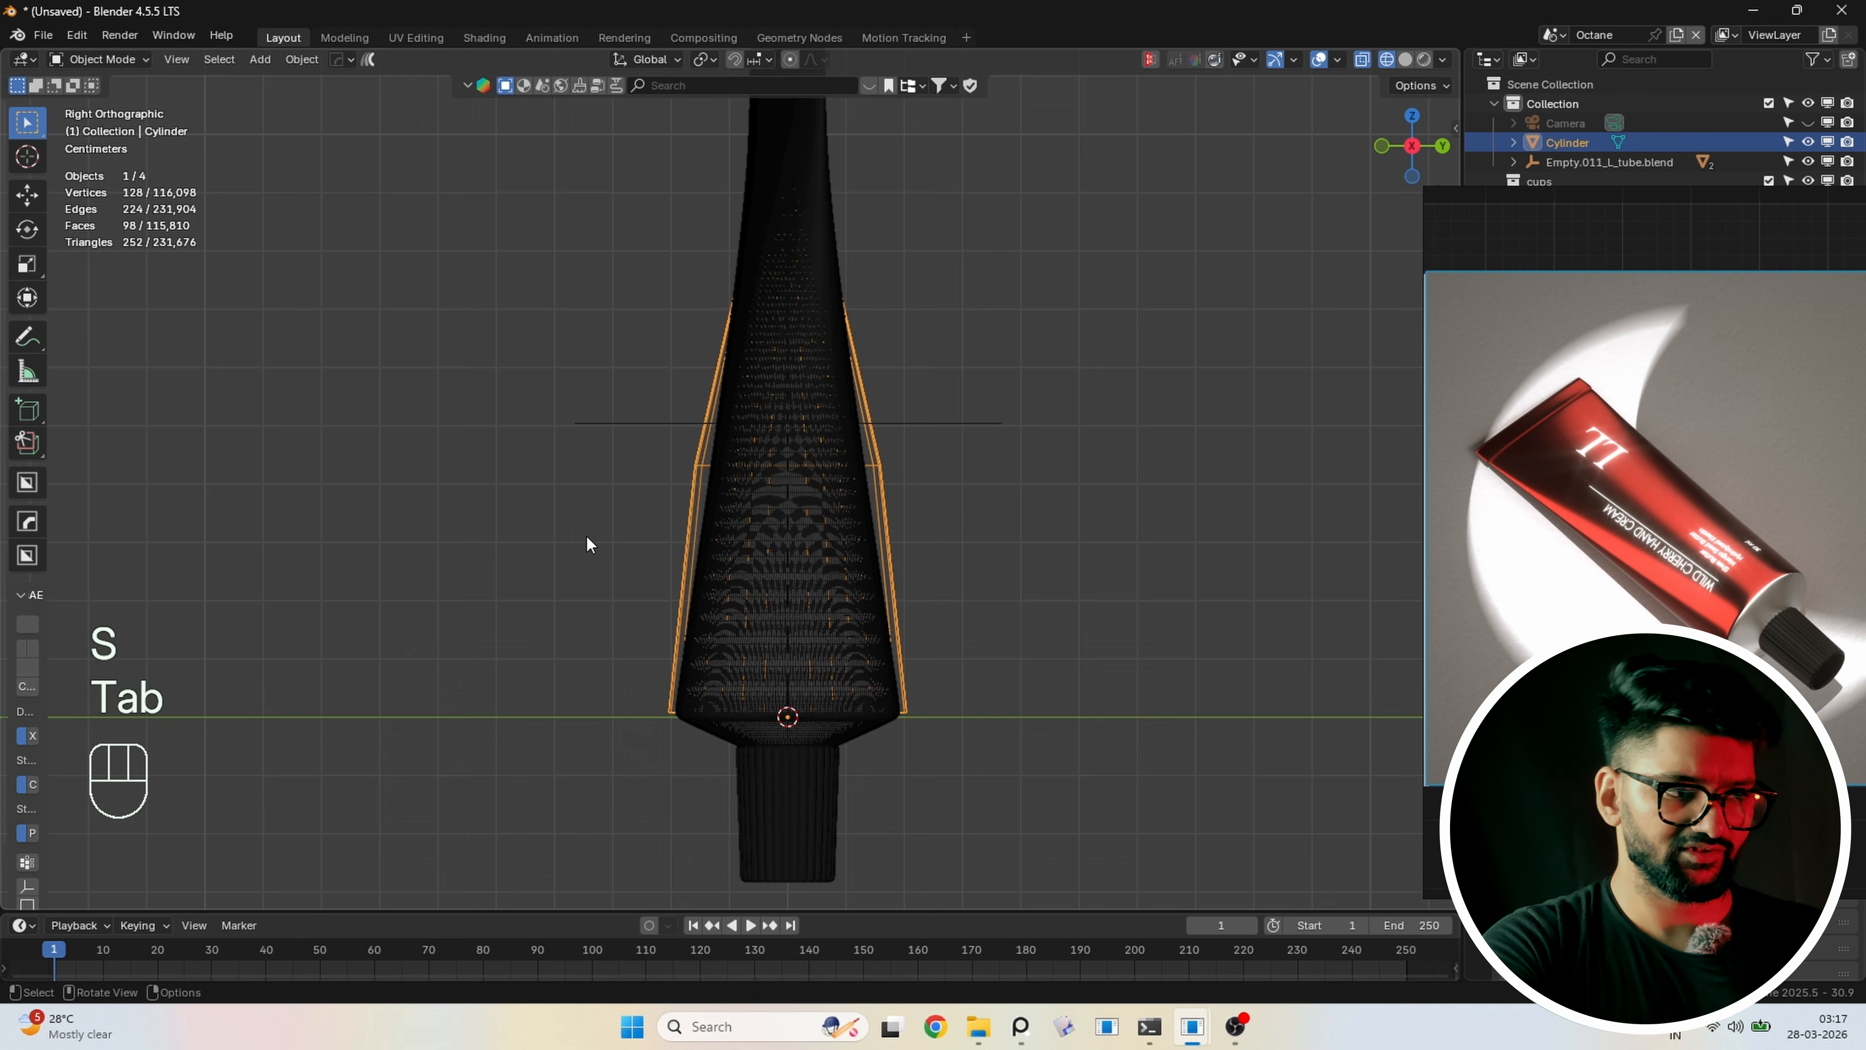
{"action": "key", "text": "z"}
{"action": "middle_click_drag", "start_coordinate": [804, 546], "coordinate": [816, 543]}
{"action": "key", "text": "KP_1"}
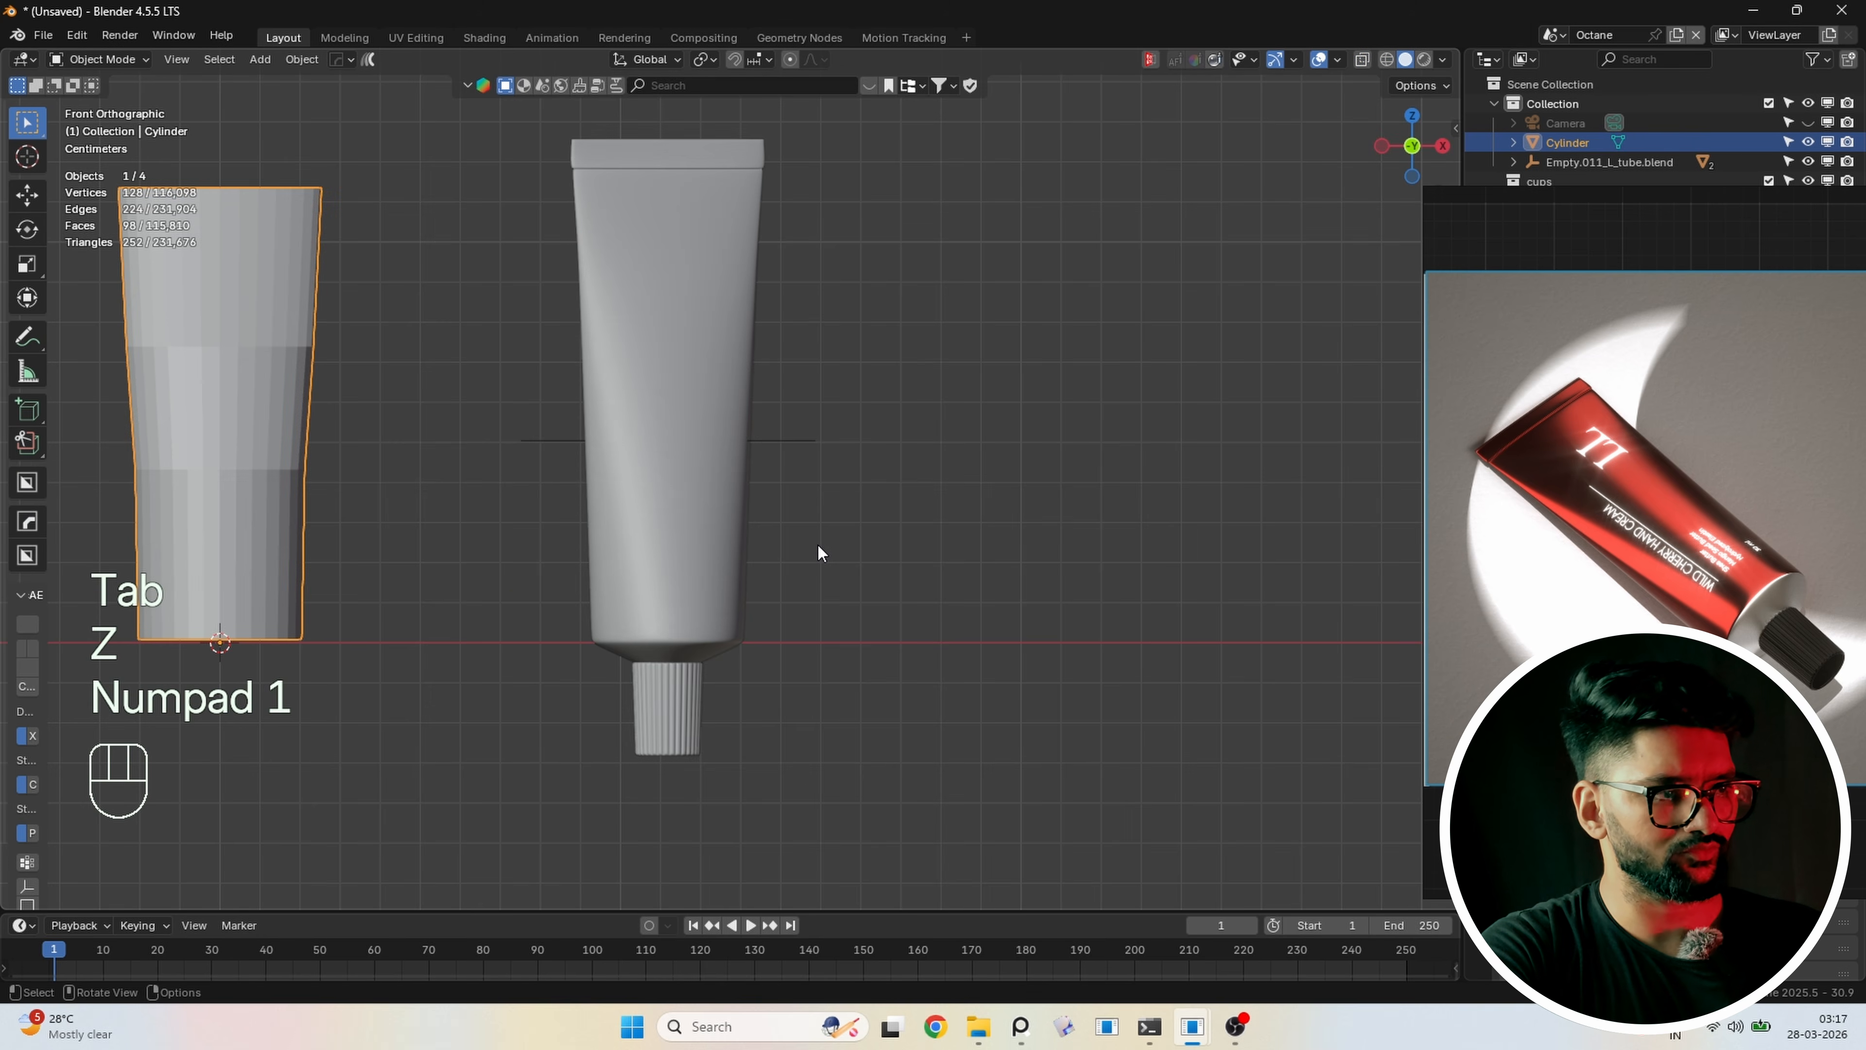
{"action": "middle_click_drag", "start_coordinate": [513, 429], "coordinate": [702, 536], "text": "shift"}
Select the cylinder's top face and raise it slightly along Z
{"action": "key", "text": "Tab"}
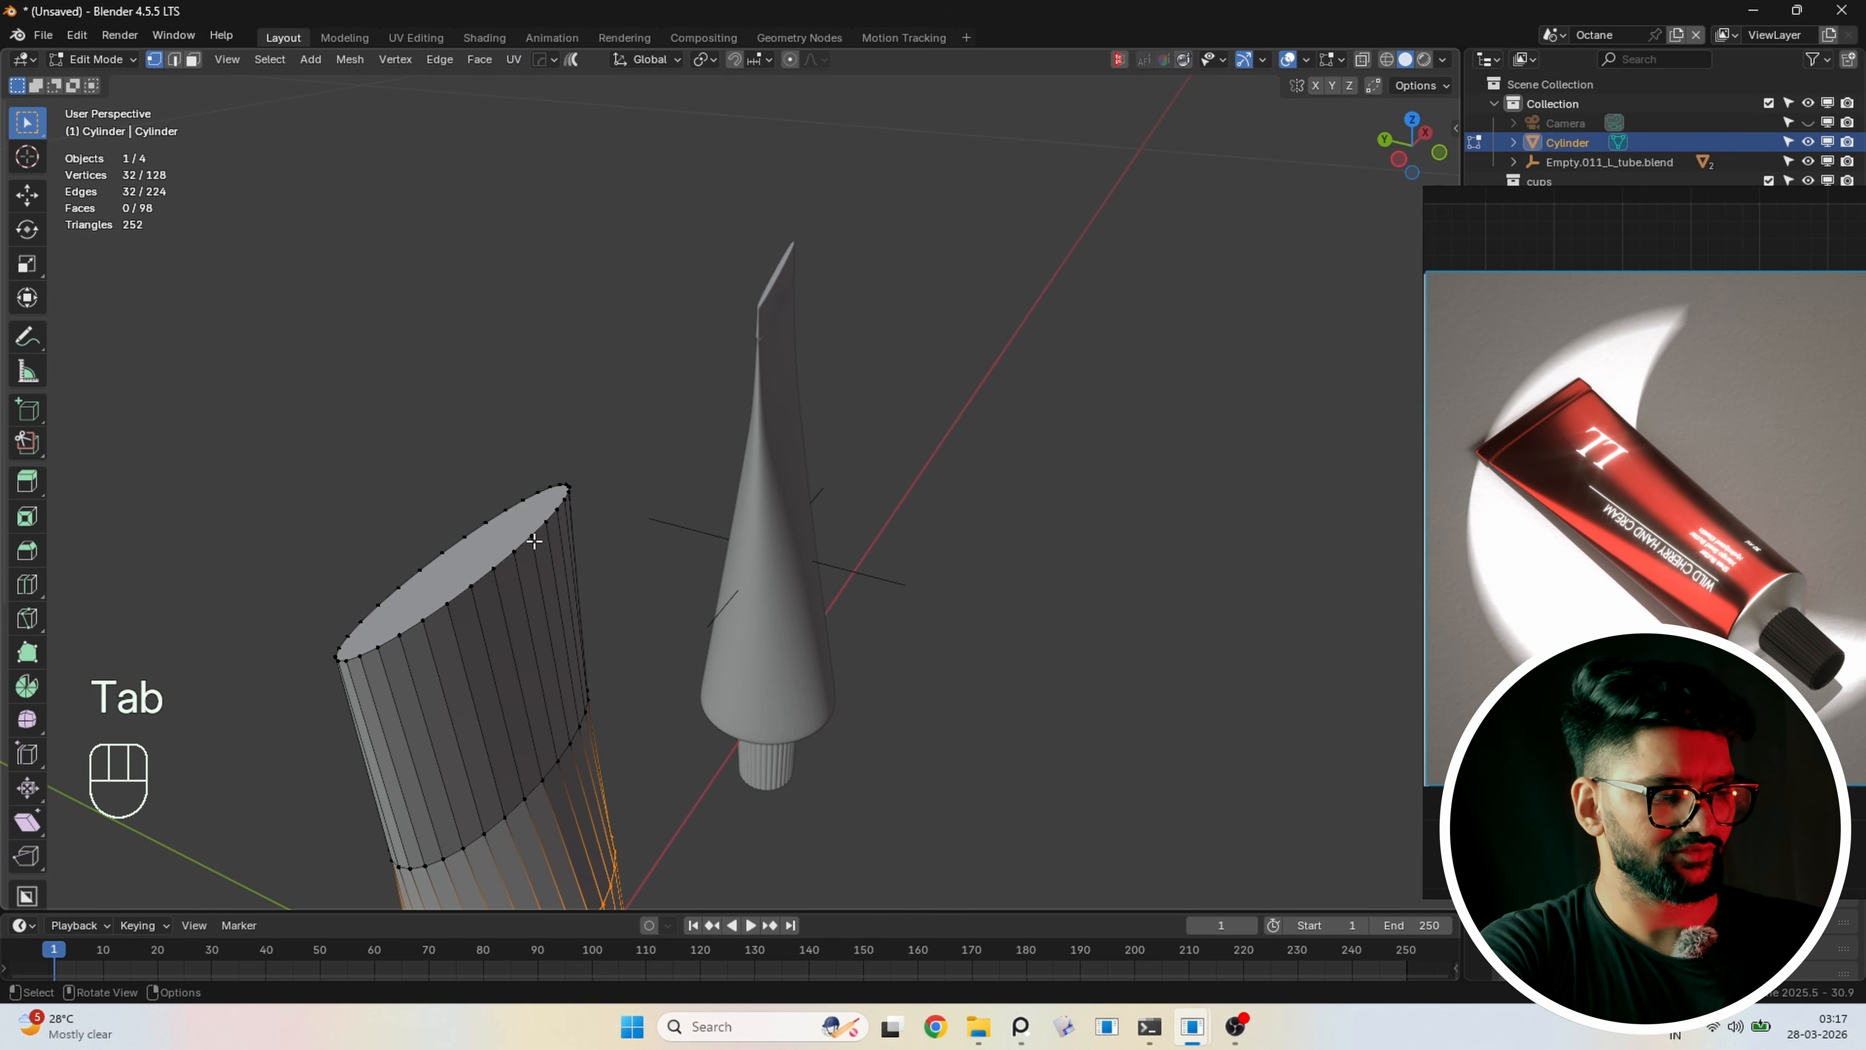
{"action": "key", "text": "3"}
{"action": "left_click", "coordinate": [498, 544]}
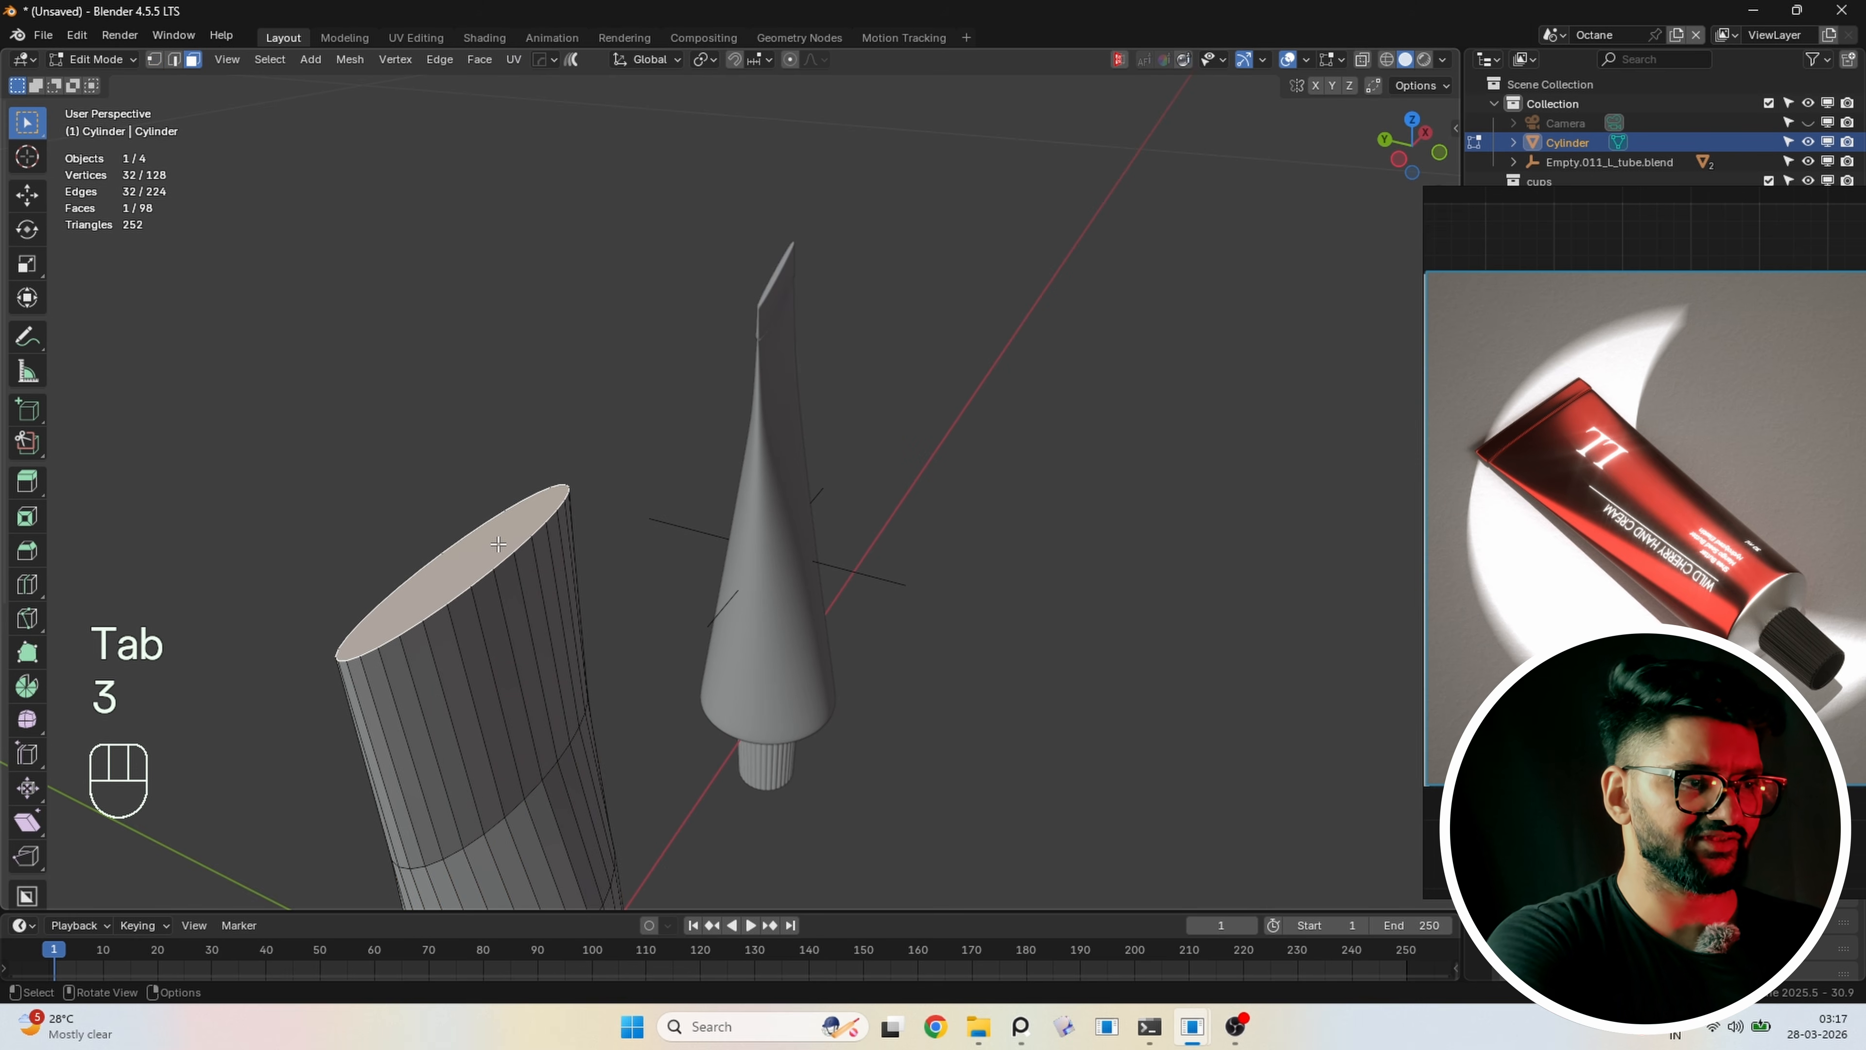
{"action": "key", "text": "KP_7"}
{"action": "key", "text": "KP_0"}
{"action": "key", "text": "KP_1"}
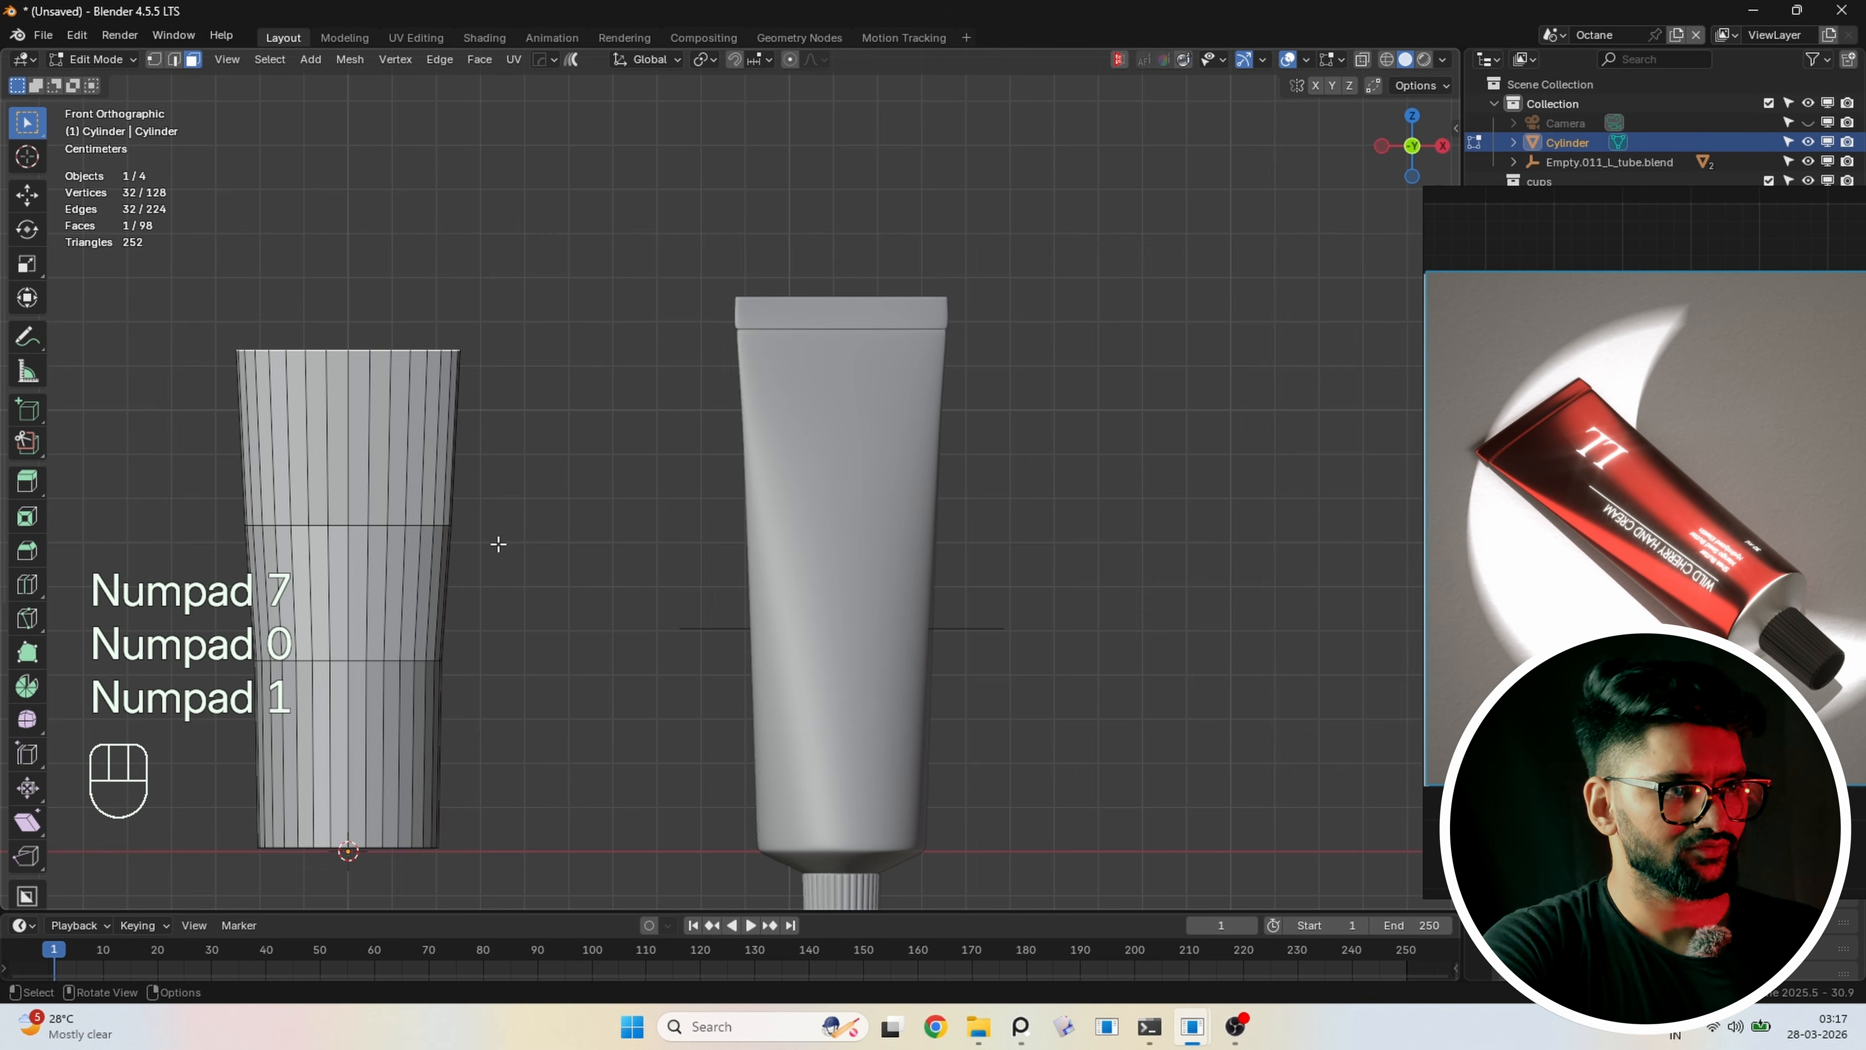
{"action": "middle_click_drag", "start_coordinate": [500, 542], "coordinate": [850, 575], "text": "shift"}
{"action": "scroll", "coordinate": [721, 555], "scroll_direction": "up", "scroll_amount": 2}
{"action": "key", "text": "g"}
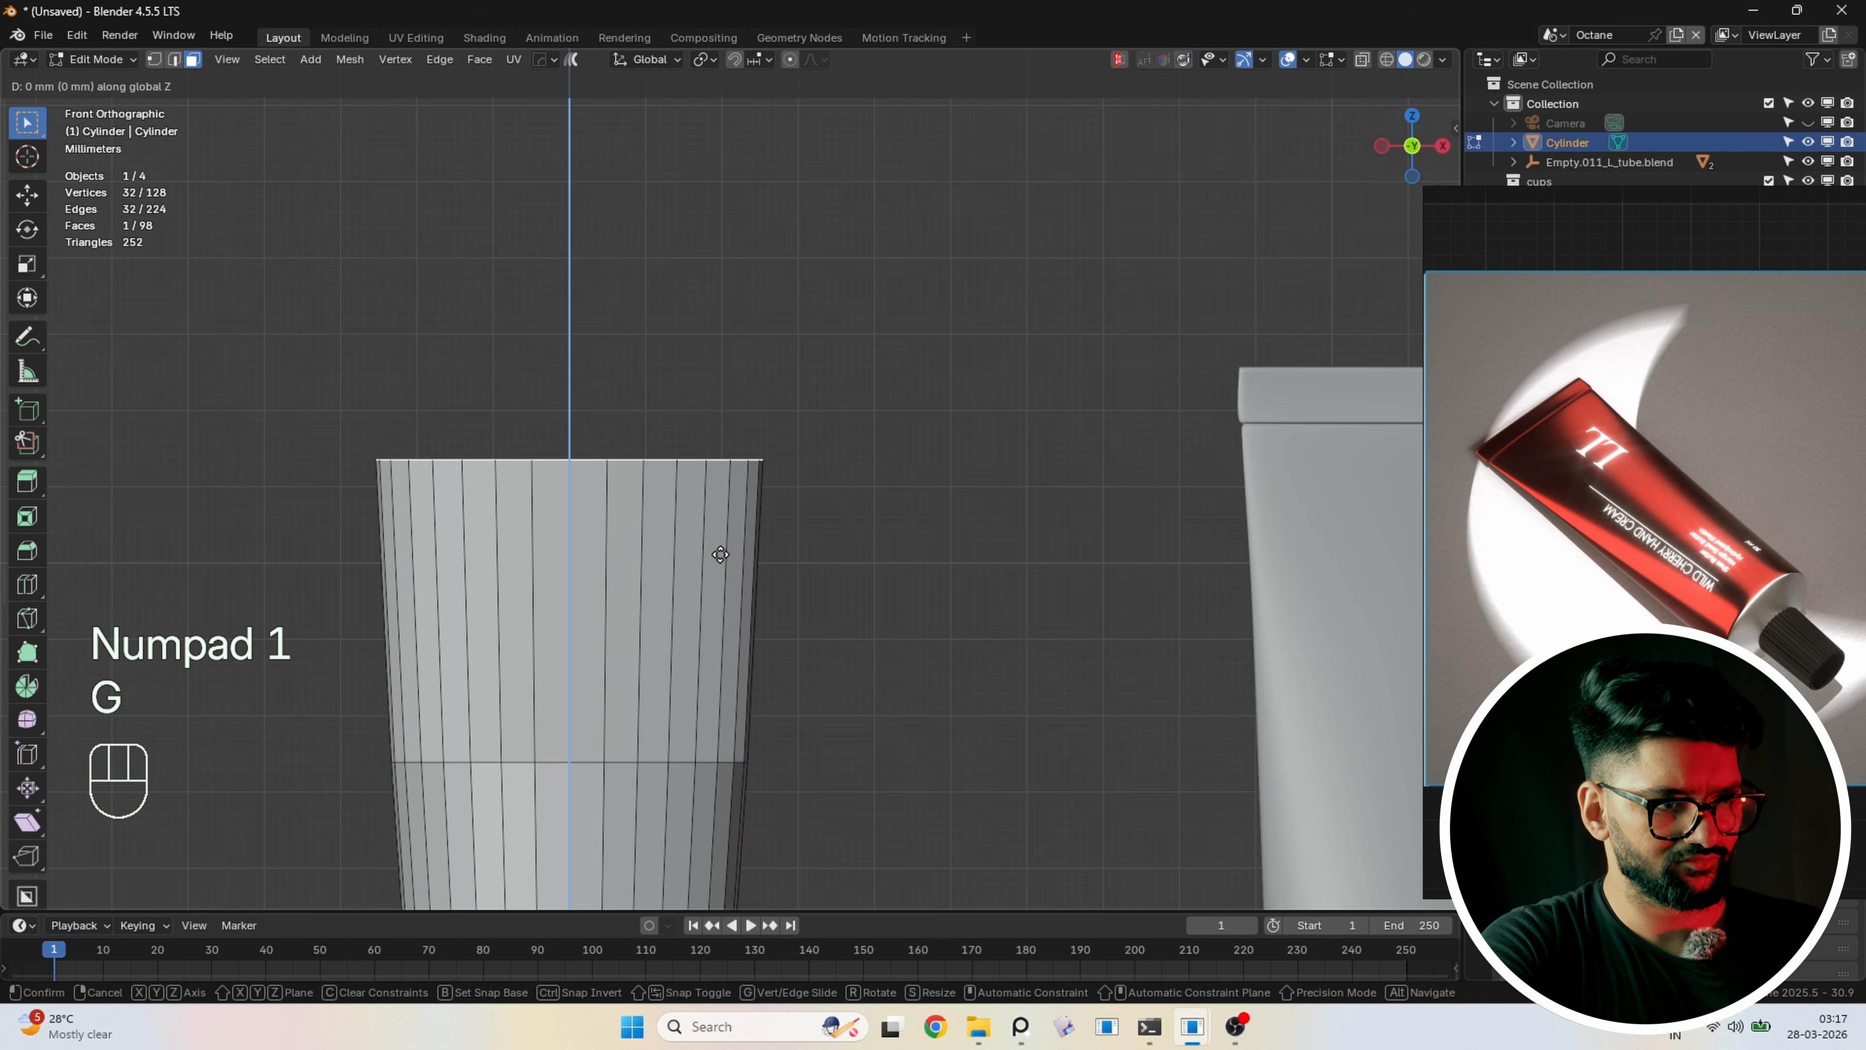
{"action": "left_click", "coordinate": [729, 541]}
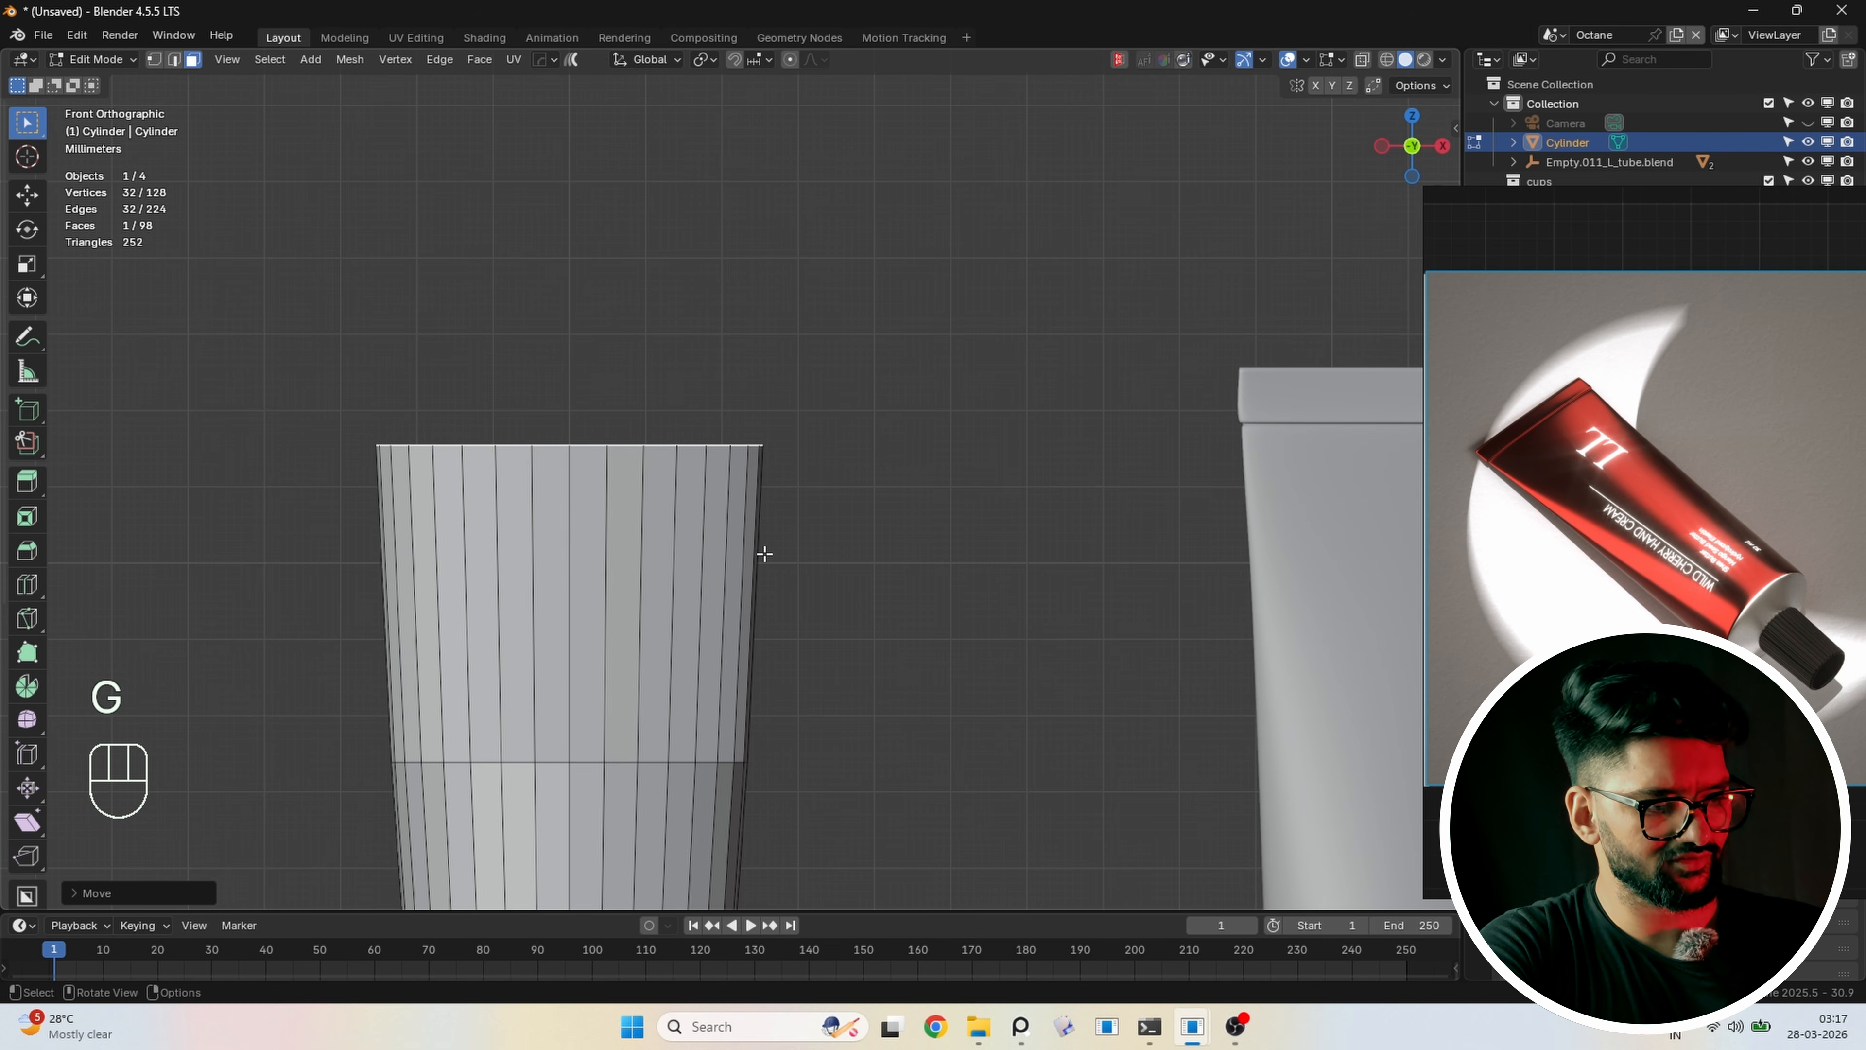
Flatten the top face along Y by scaling it to about 0.70
{"action": "middle_click_drag", "start_coordinate": [764, 554], "coordinate": [866, 525]}
{"action": "key", "text": "s"}
{"action": "key", "text": "y"}
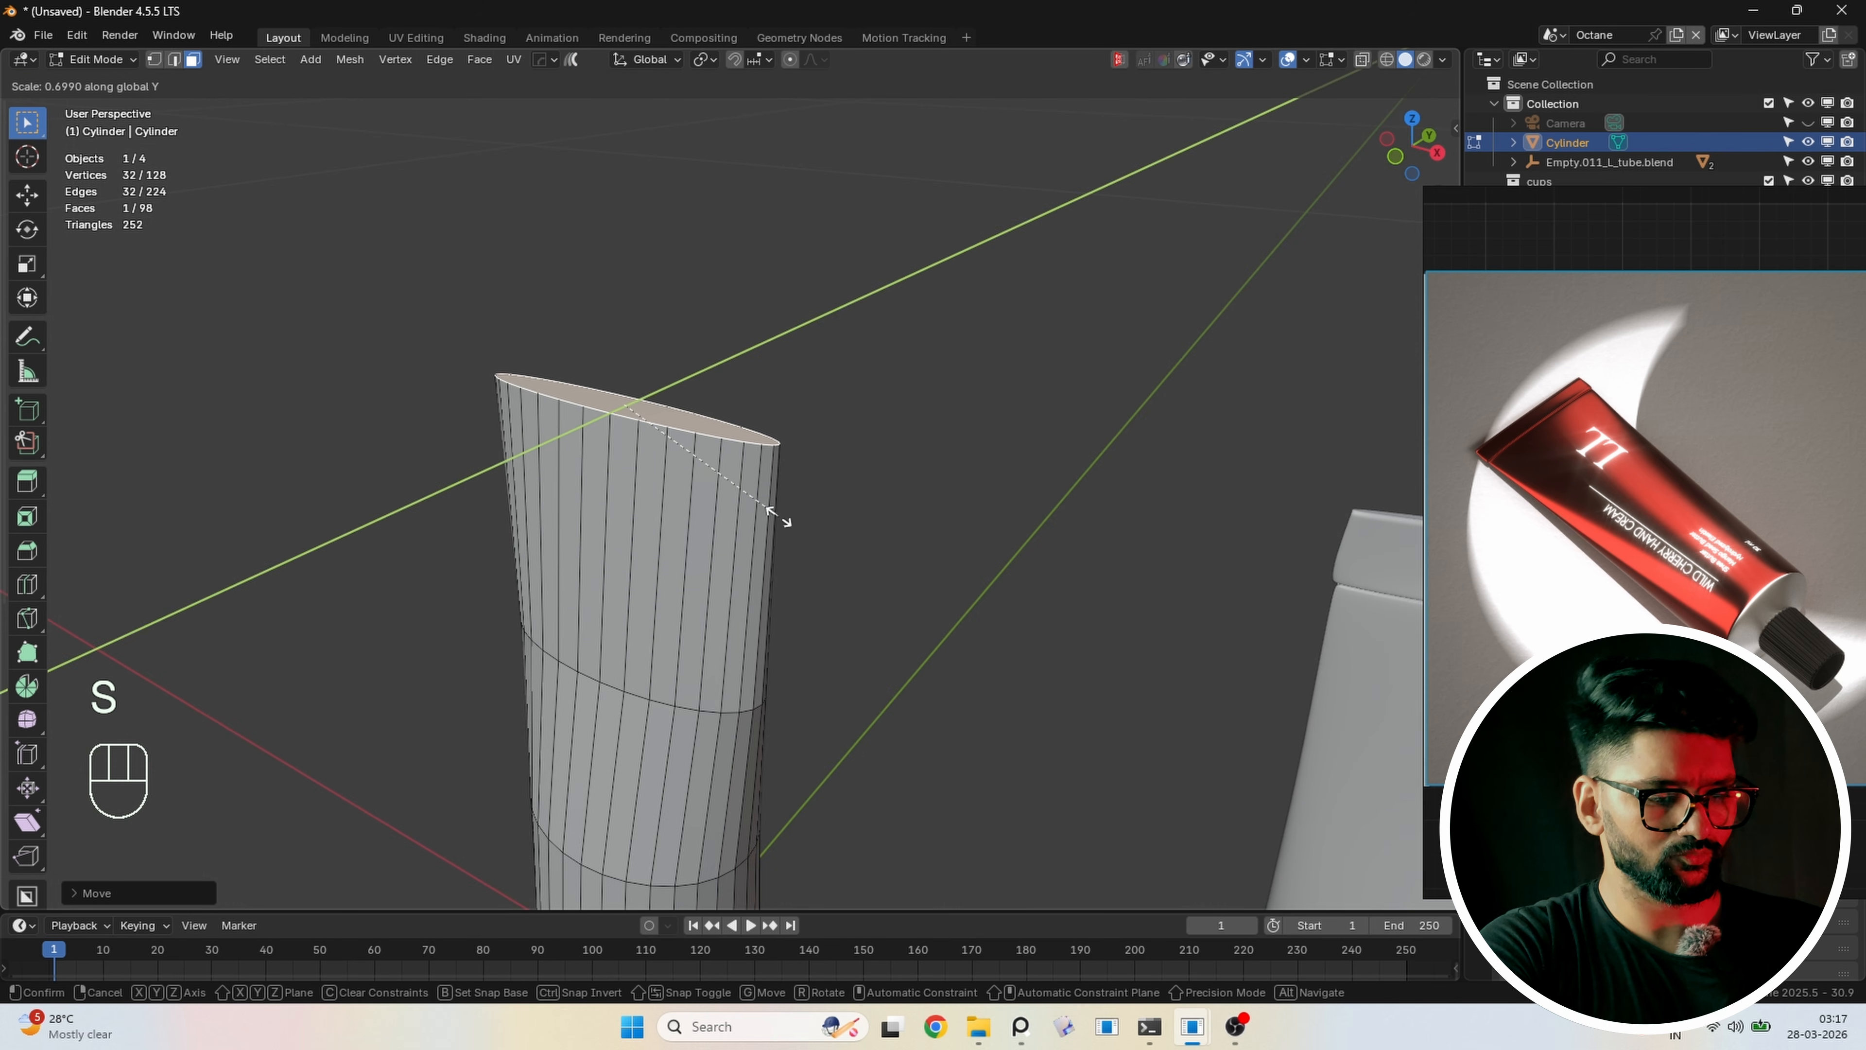
{"action": "left_click", "coordinate": [768, 515]}
Extrude the top face about 9.3 mm upward along Z to form the crimp band
{"action": "key", "text": "KP_1"}
{"action": "key", "text": "e"}
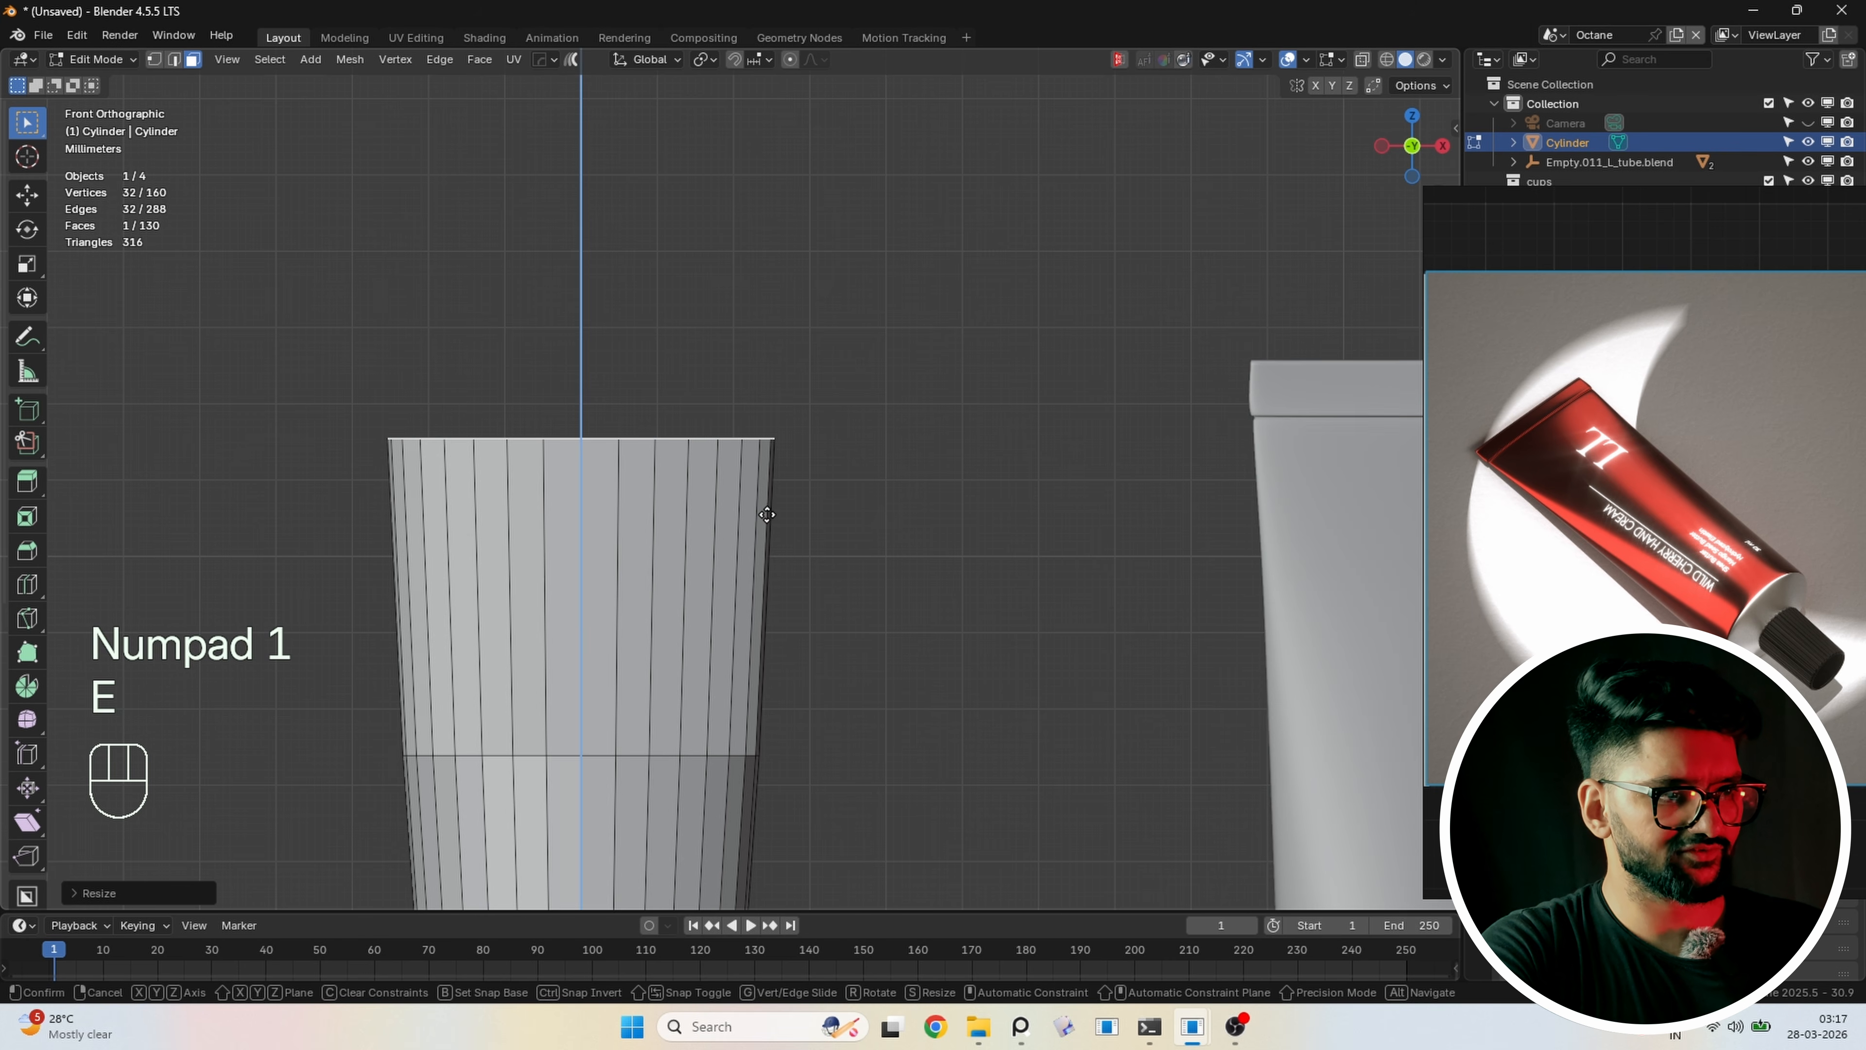
{"action": "key", "text": "z"}
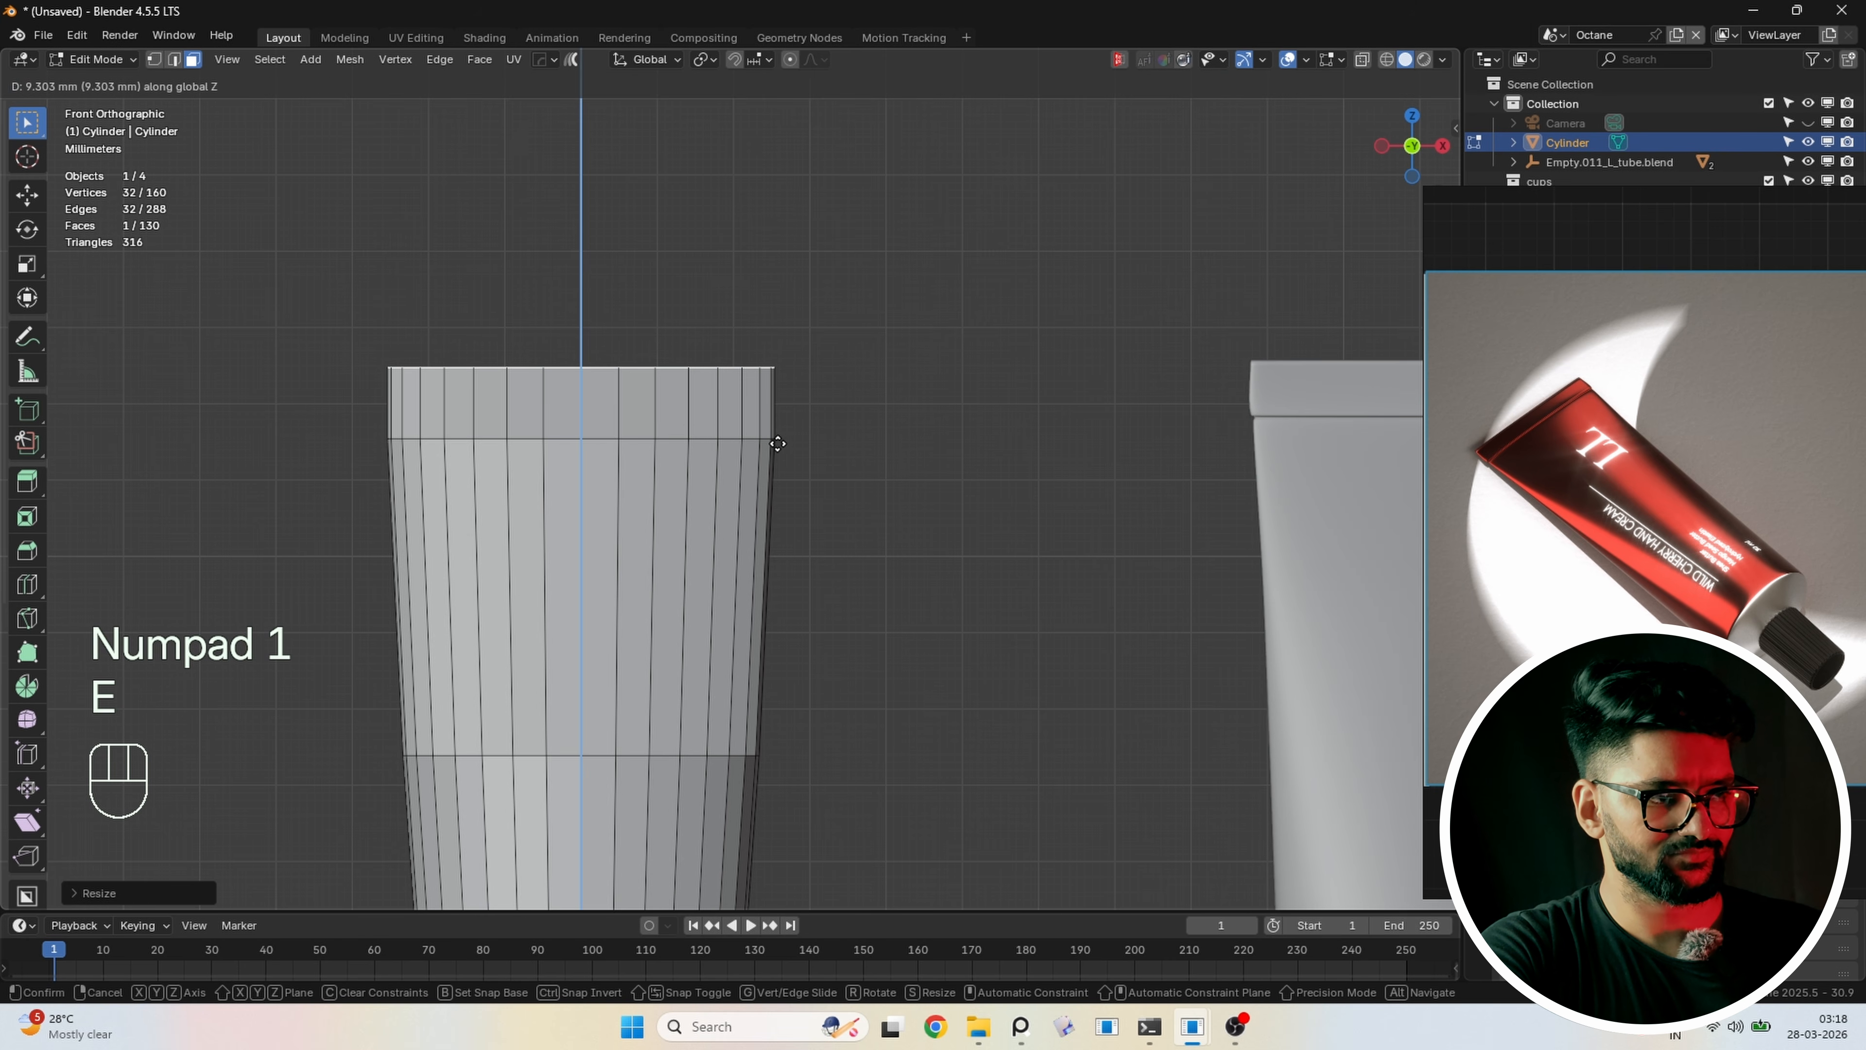
{"action": "left_click", "coordinate": [777, 443]}
Narrow the extruded top face along Y to about 0.38 to thin the crimped end
{"action": "middle_click_drag", "start_coordinate": [777, 443], "coordinate": [950, 571]}
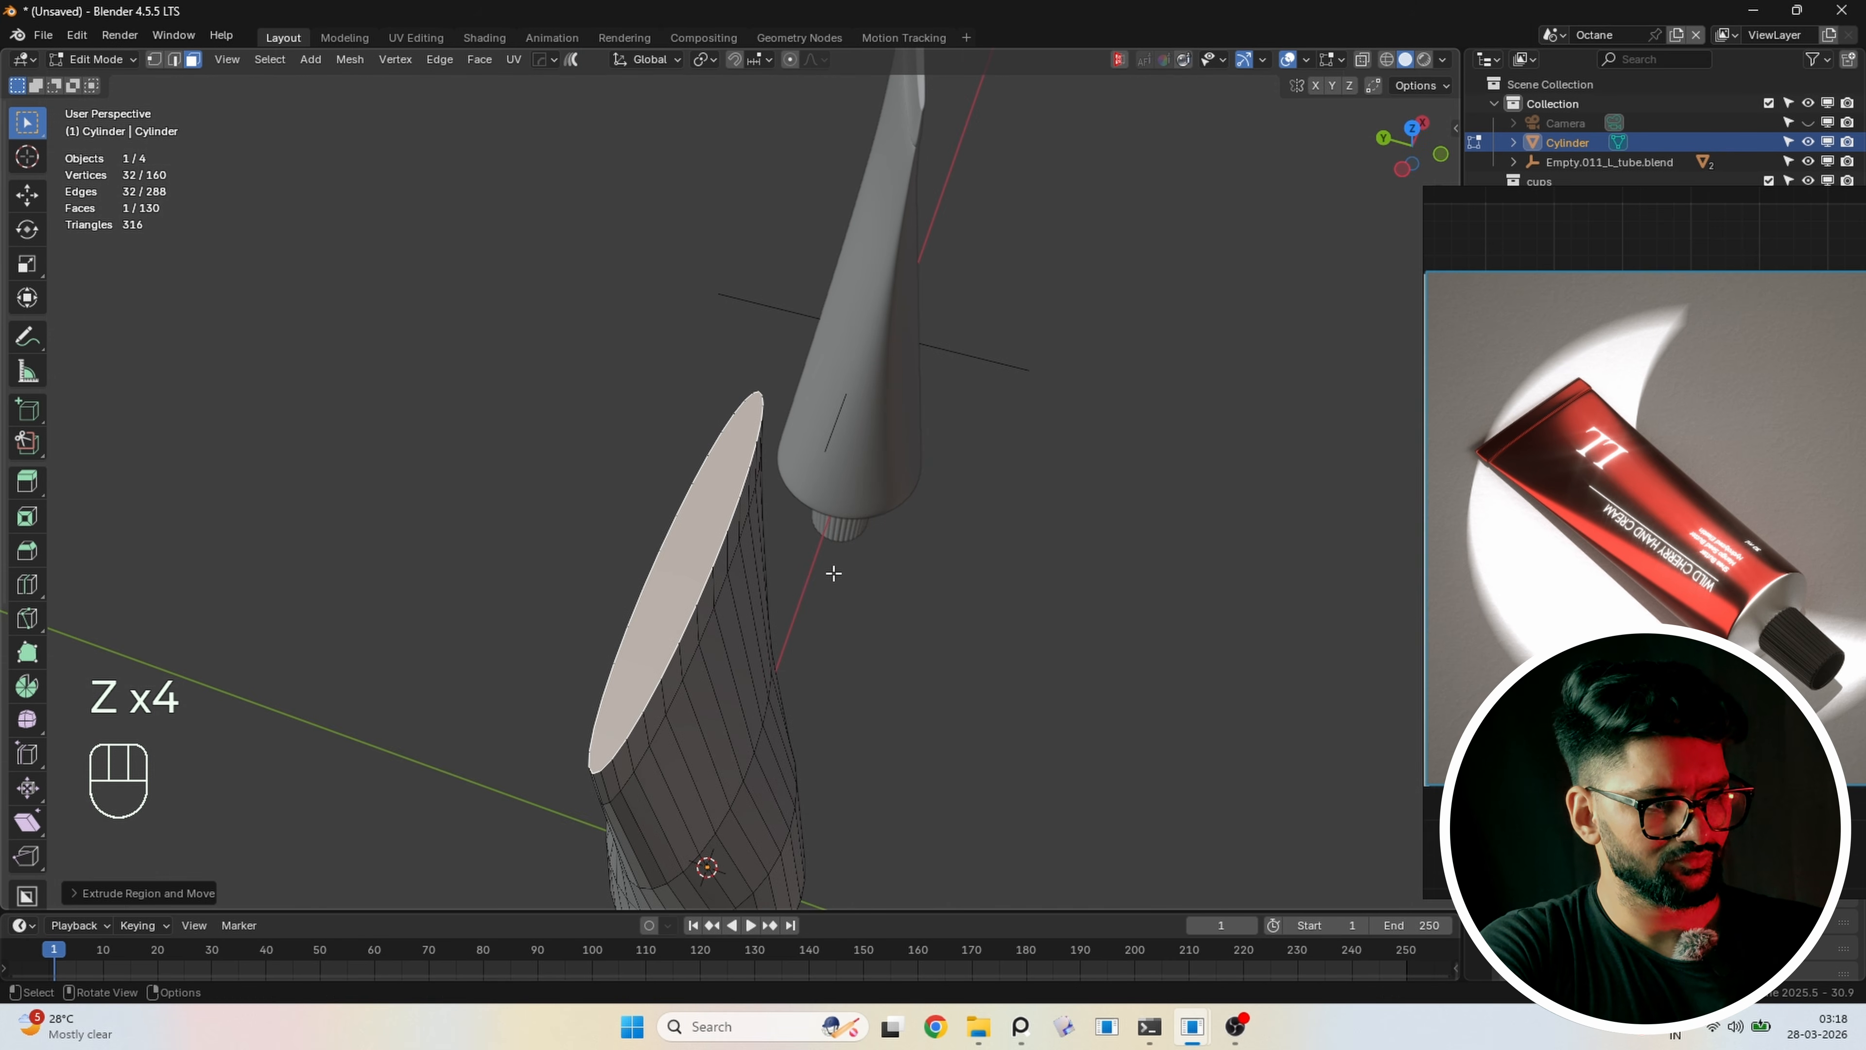
{"action": "key", "text": "s"}
{"action": "key", "text": "y"}
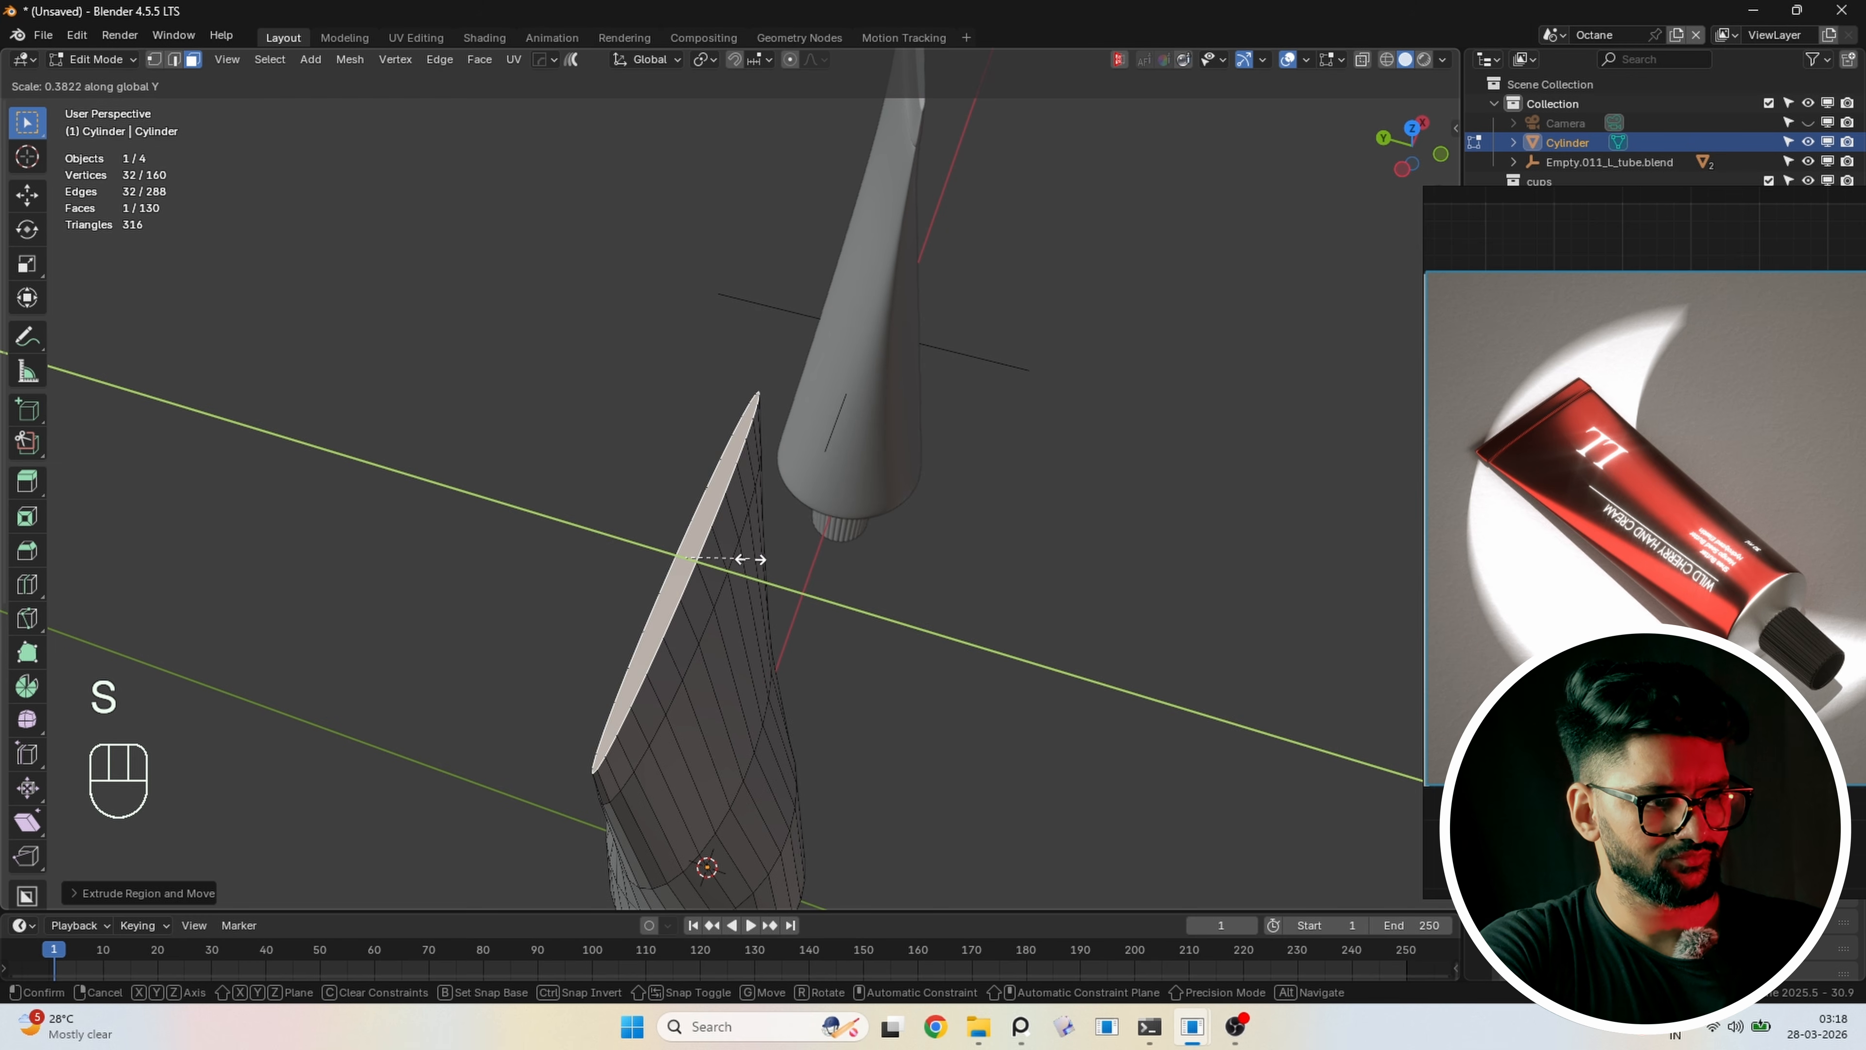
{"action": "left_click", "coordinate": [742, 559]}
{"action": "key", "text": "Tab"}
{"action": "middle_click_drag", "start_coordinate": [741, 557], "coordinate": [750, 490]}
{"action": "scroll", "coordinate": [735, 416], "scroll_direction": "up", "scroll_amount": 2}
Select the face loop around the crimp band and extrude it about 0.7 mm outward along normals
{"action": "key", "text": "Tab"}
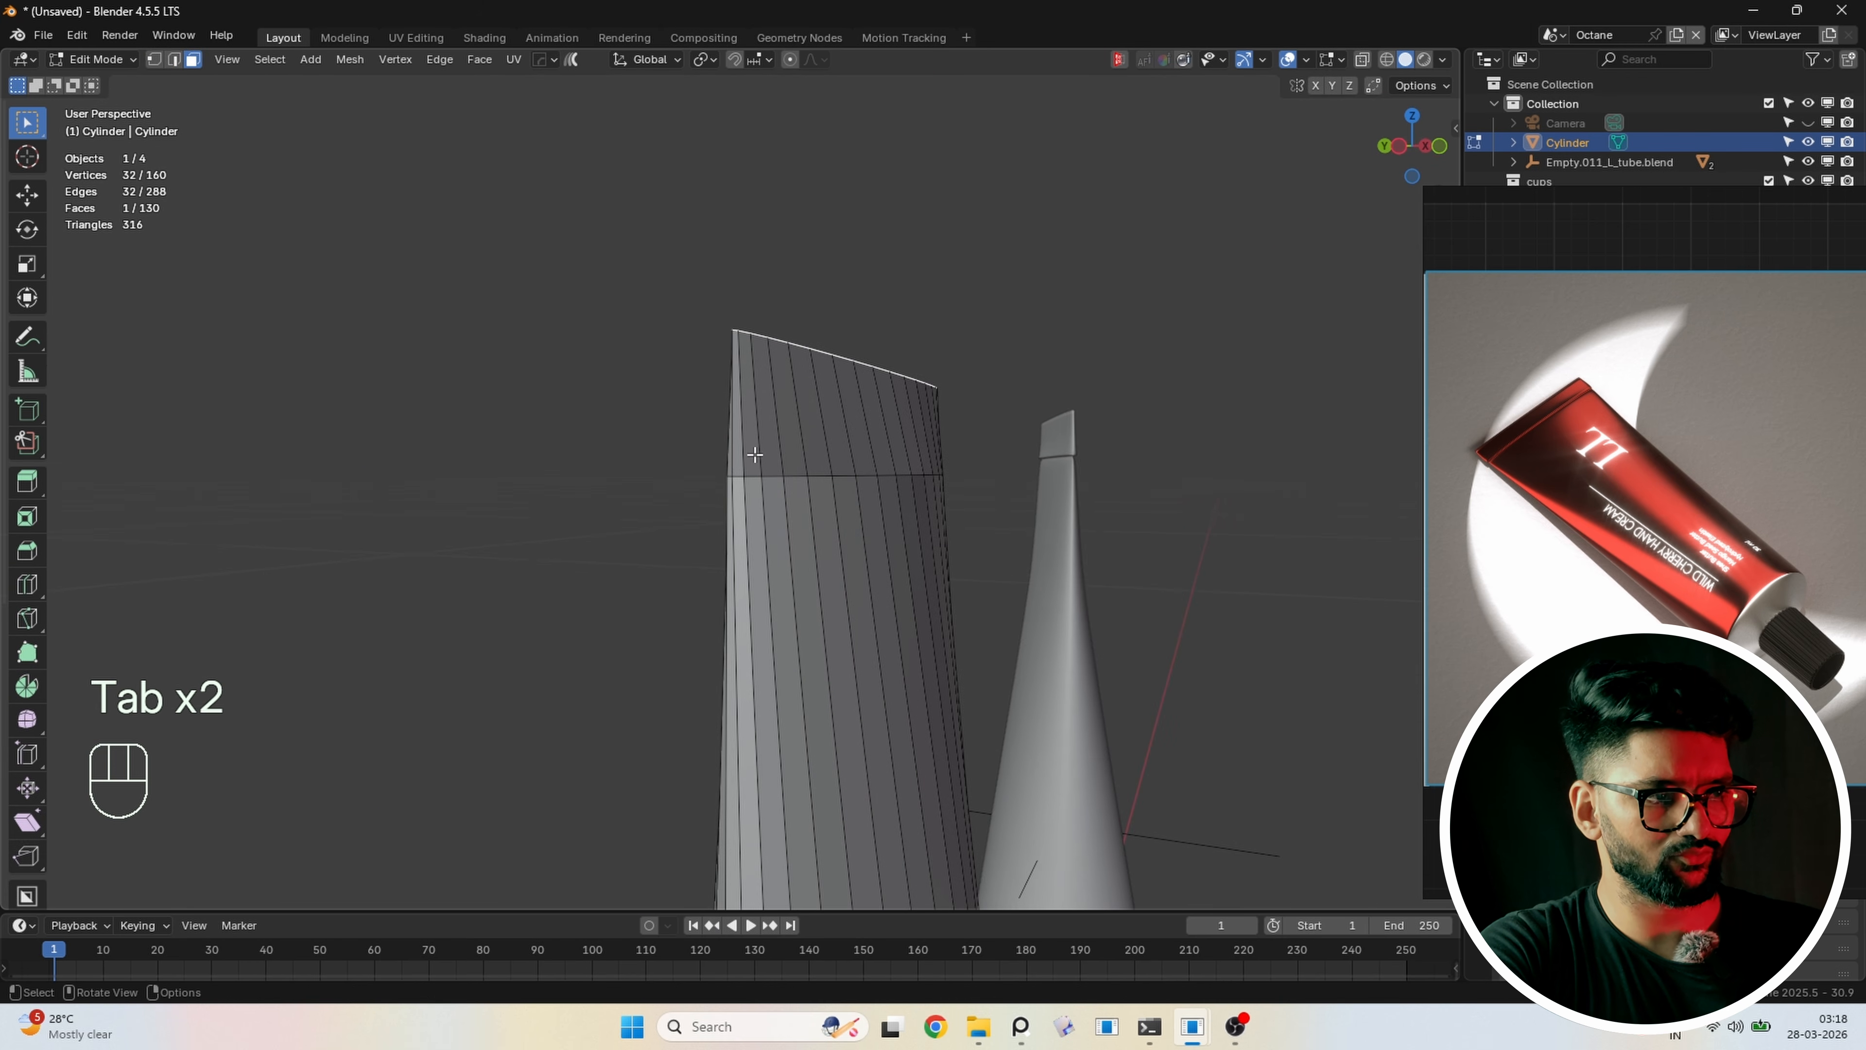
{"action": "scroll", "coordinate": [755, 452], "scroll_direction": "up", "scroll_amount": 1}
{"action": "key", "text": "3"}
{"action": "left_click", "coordinate": [752, 403], "text": "alt"}
{"action": "middle_click_drag", "start_coordinate": [752, 403], "coordinate": [710, 423]}
{"action": "middle_click_drag", "start_coordinate": [842, 426], "coordinate": [1014, 397], "text": "shift"}
{"action": "right_click", "coordinate": [1001, 456]}
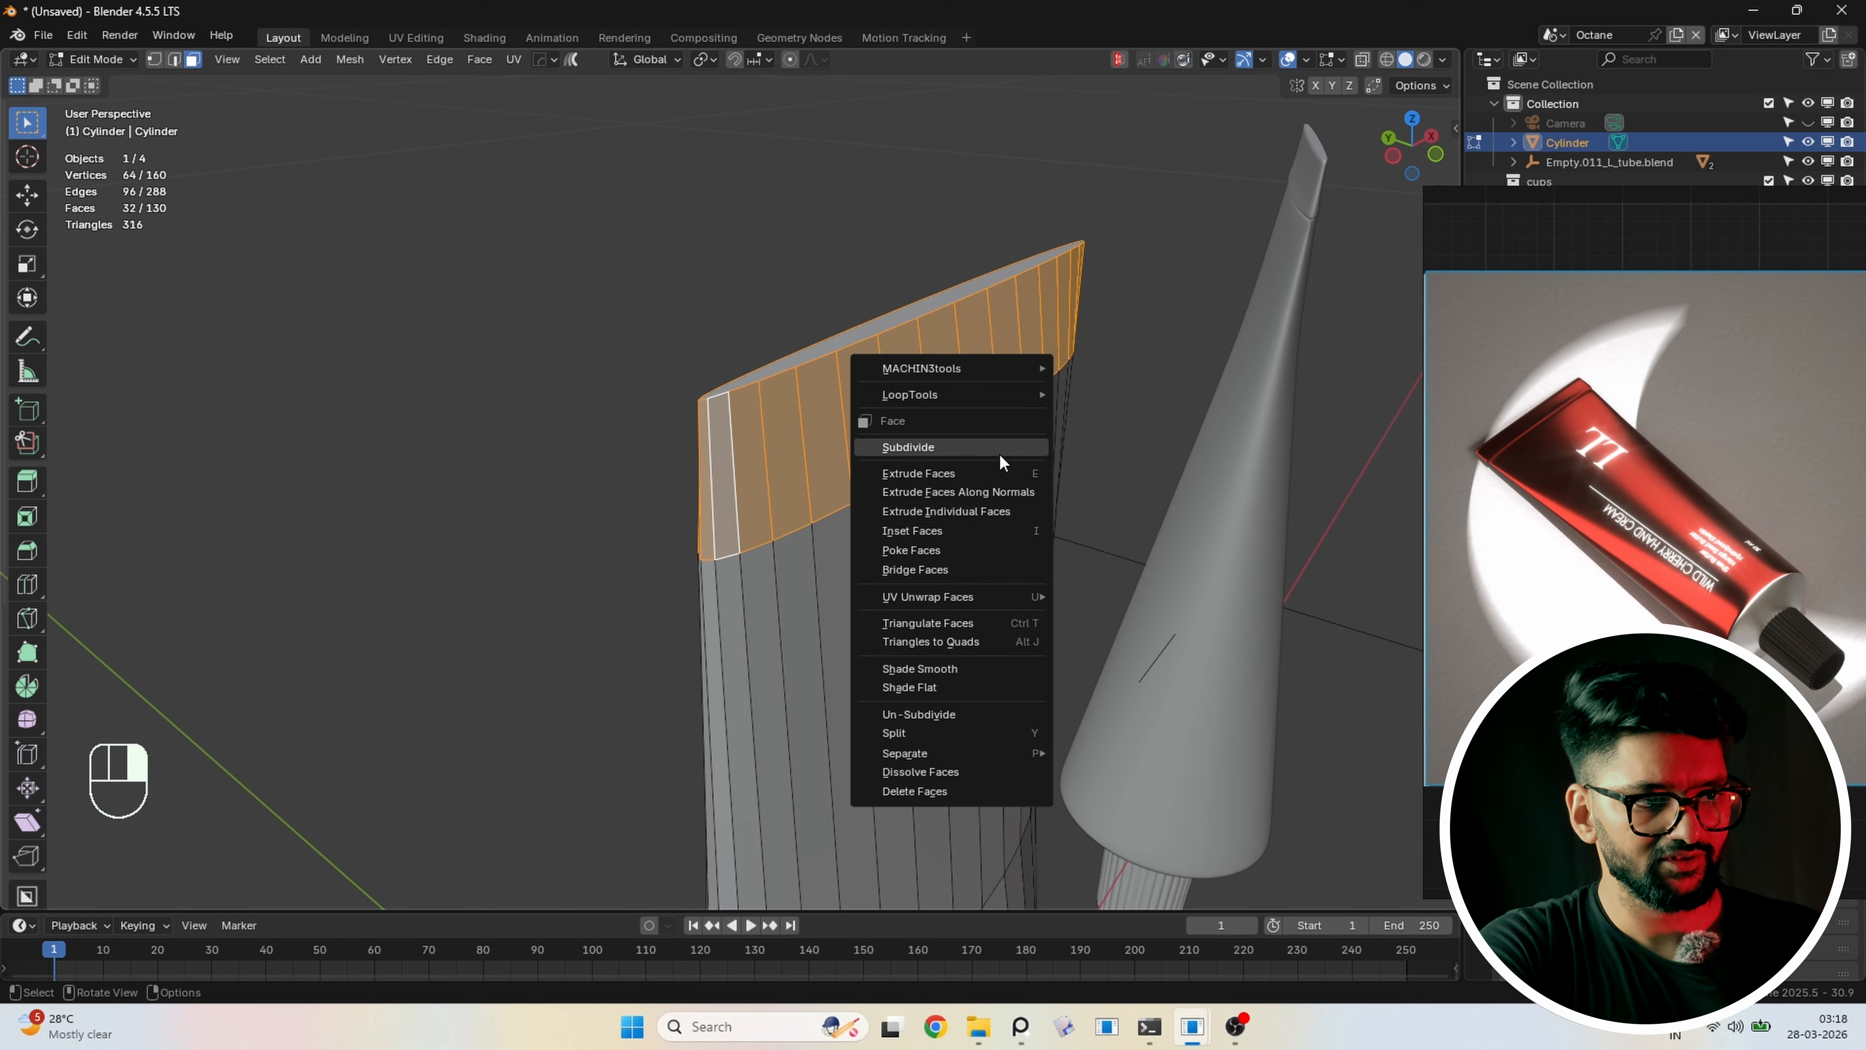
{"action": "left_click", "coordinate": [982, 487]}
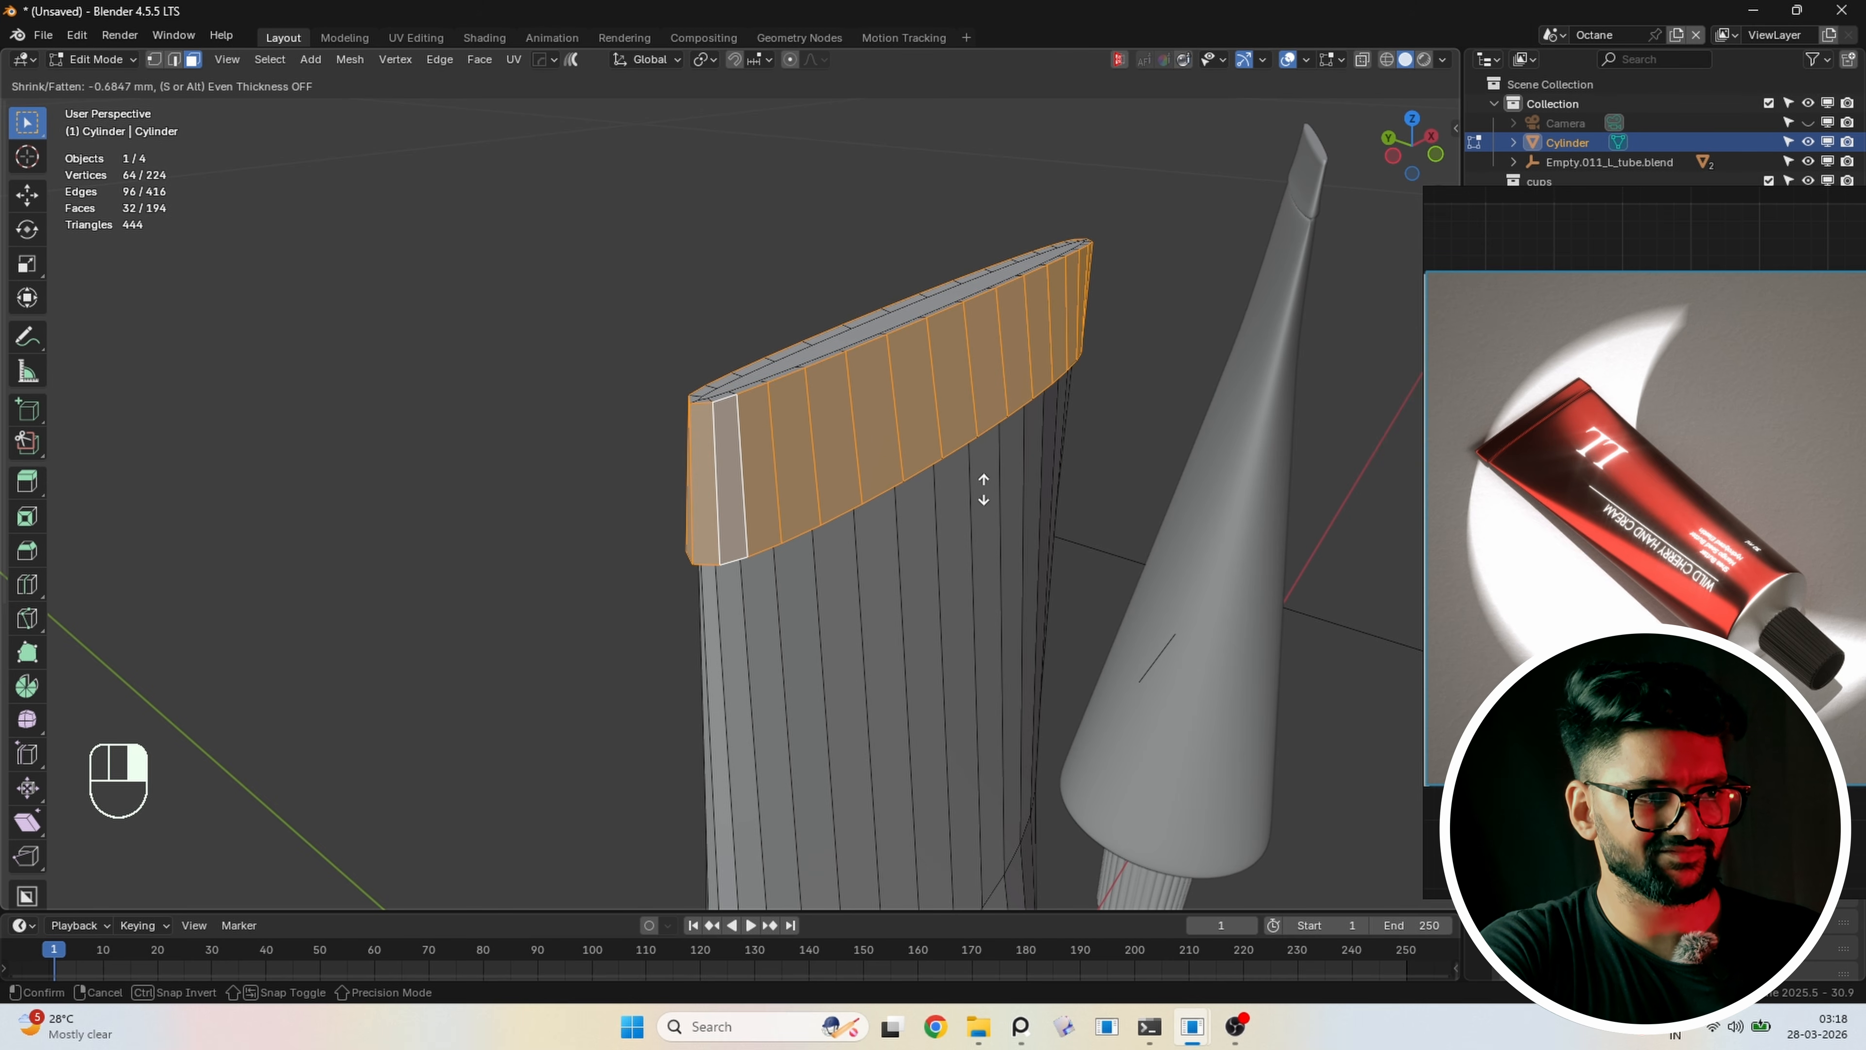
{"action": "left_click", "coordinate": [983, 488]}
Add a loop cut below the crimp band and slide it up close to the band's lower edge
{"action": "middle_click_drag", "start_coordinate": [916, 605], "coordinate": [864, 533]}
{"action": "scroll", "coordinate": [839, 441], "scroll_direction": "down", "scroll_amount": 5}
{"action": "key", "text": "Tab"}
{"action": "scroll", "coordinate": [745, 522], "scroll_direction": "up", "scroll_amount": 2}
{"action": "key", "text": "Tab"}
{"action": "key", "text": "ctrl+r"}
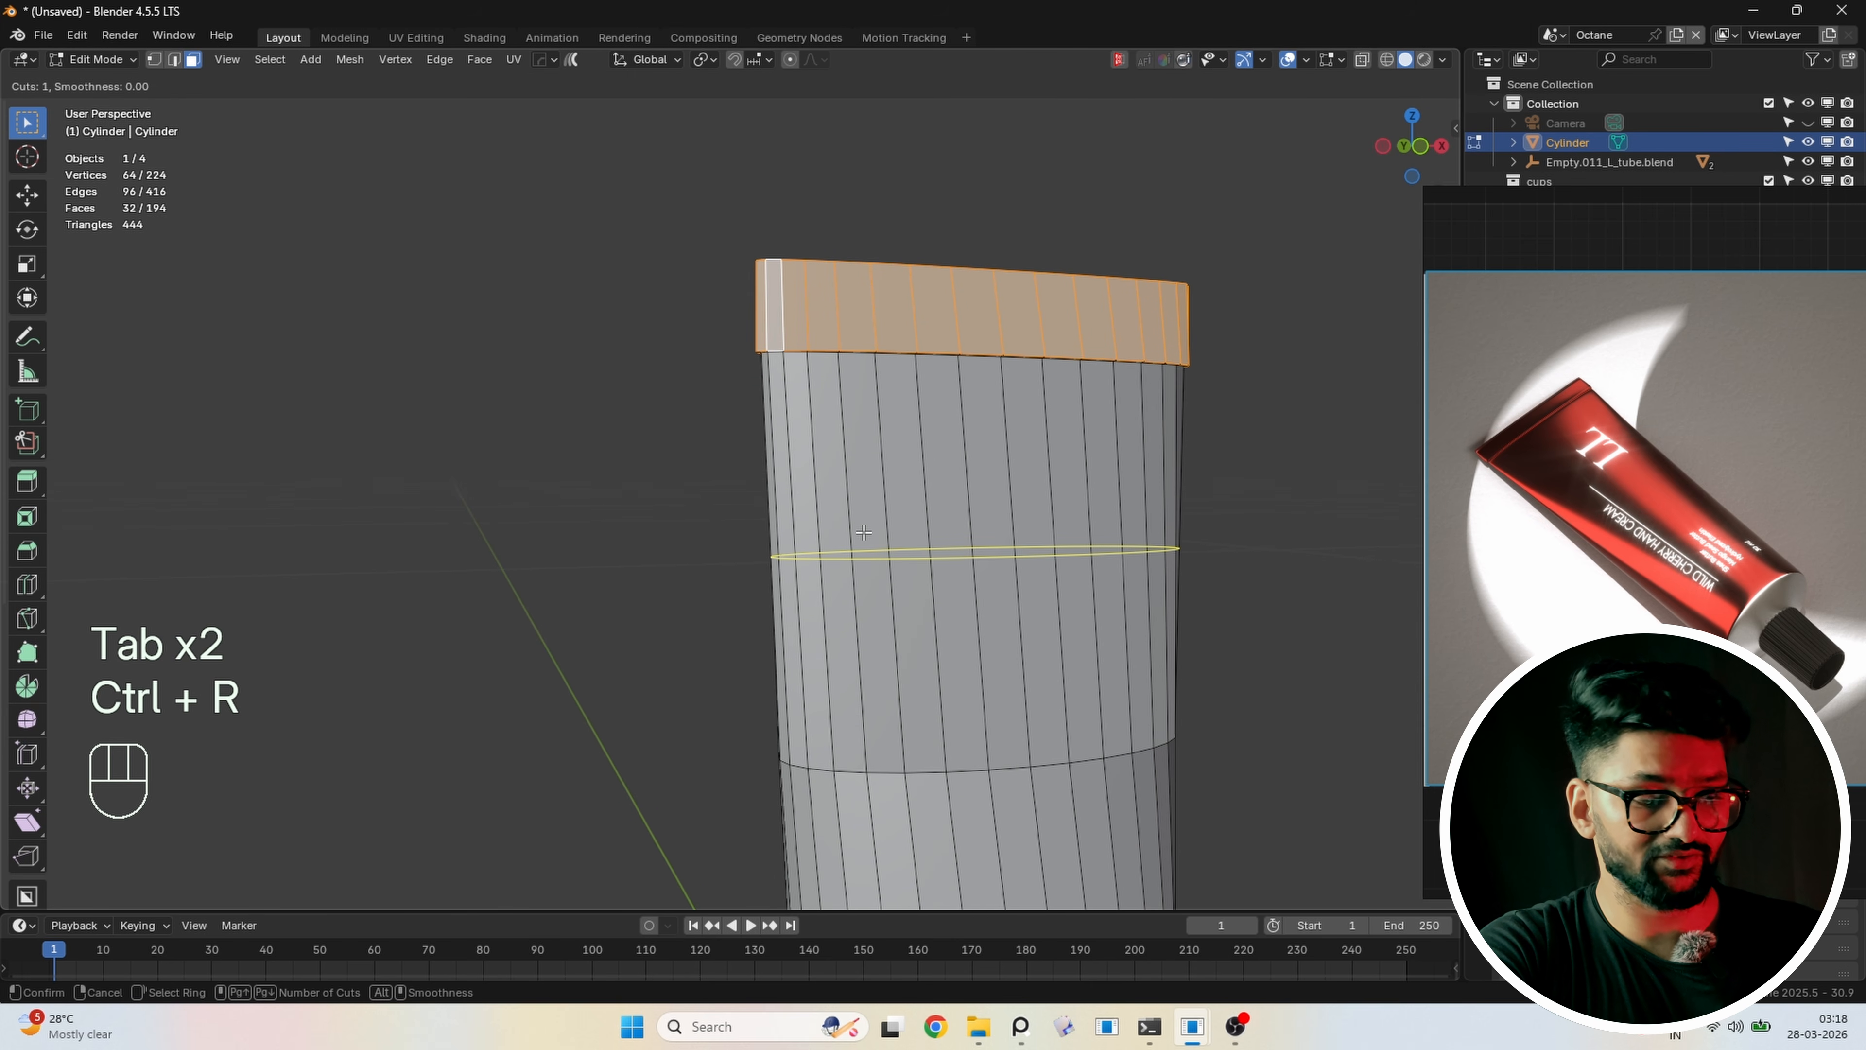
{"action": "left_click", "coordinate": [863, 533]}
{"action": "right_click", "coordinate": [860, 531]}
{"action": "key", "text": "g"}
{"action": "key", "text": "g"}
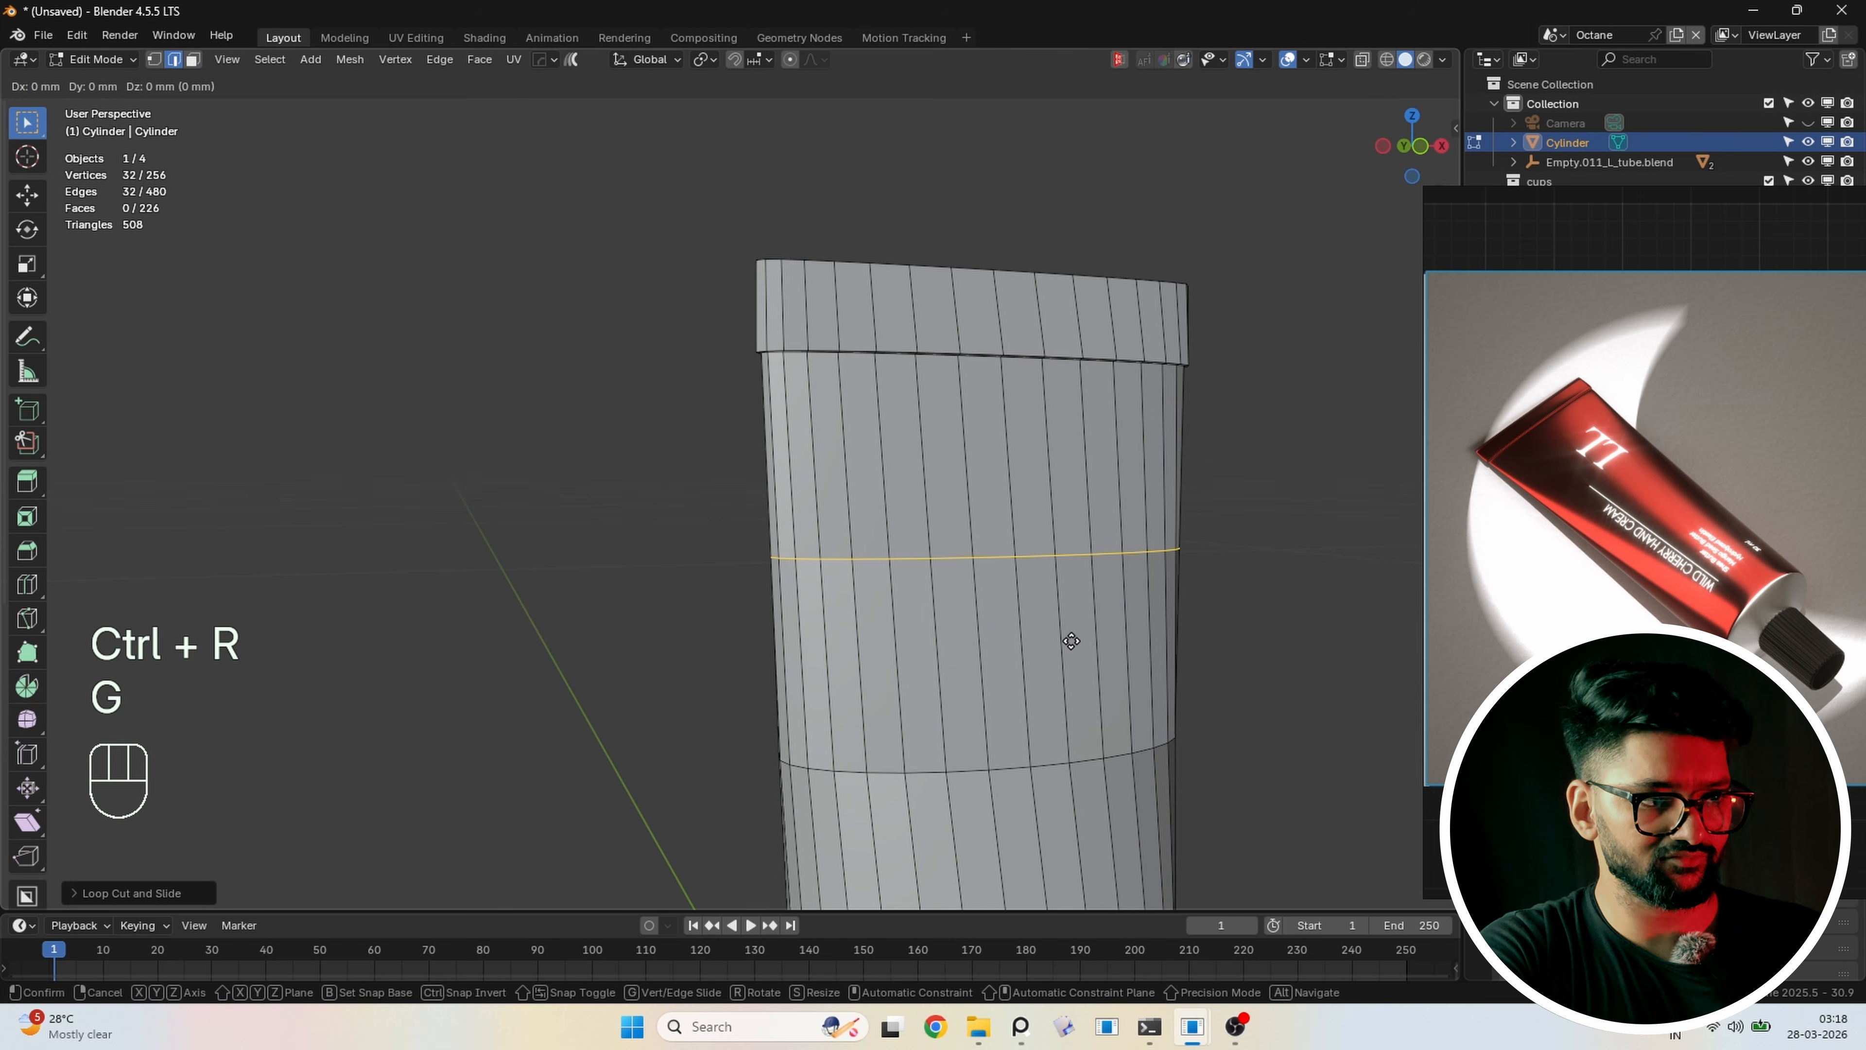
{"action": "left_click", "coordinate": [1034, 444]}
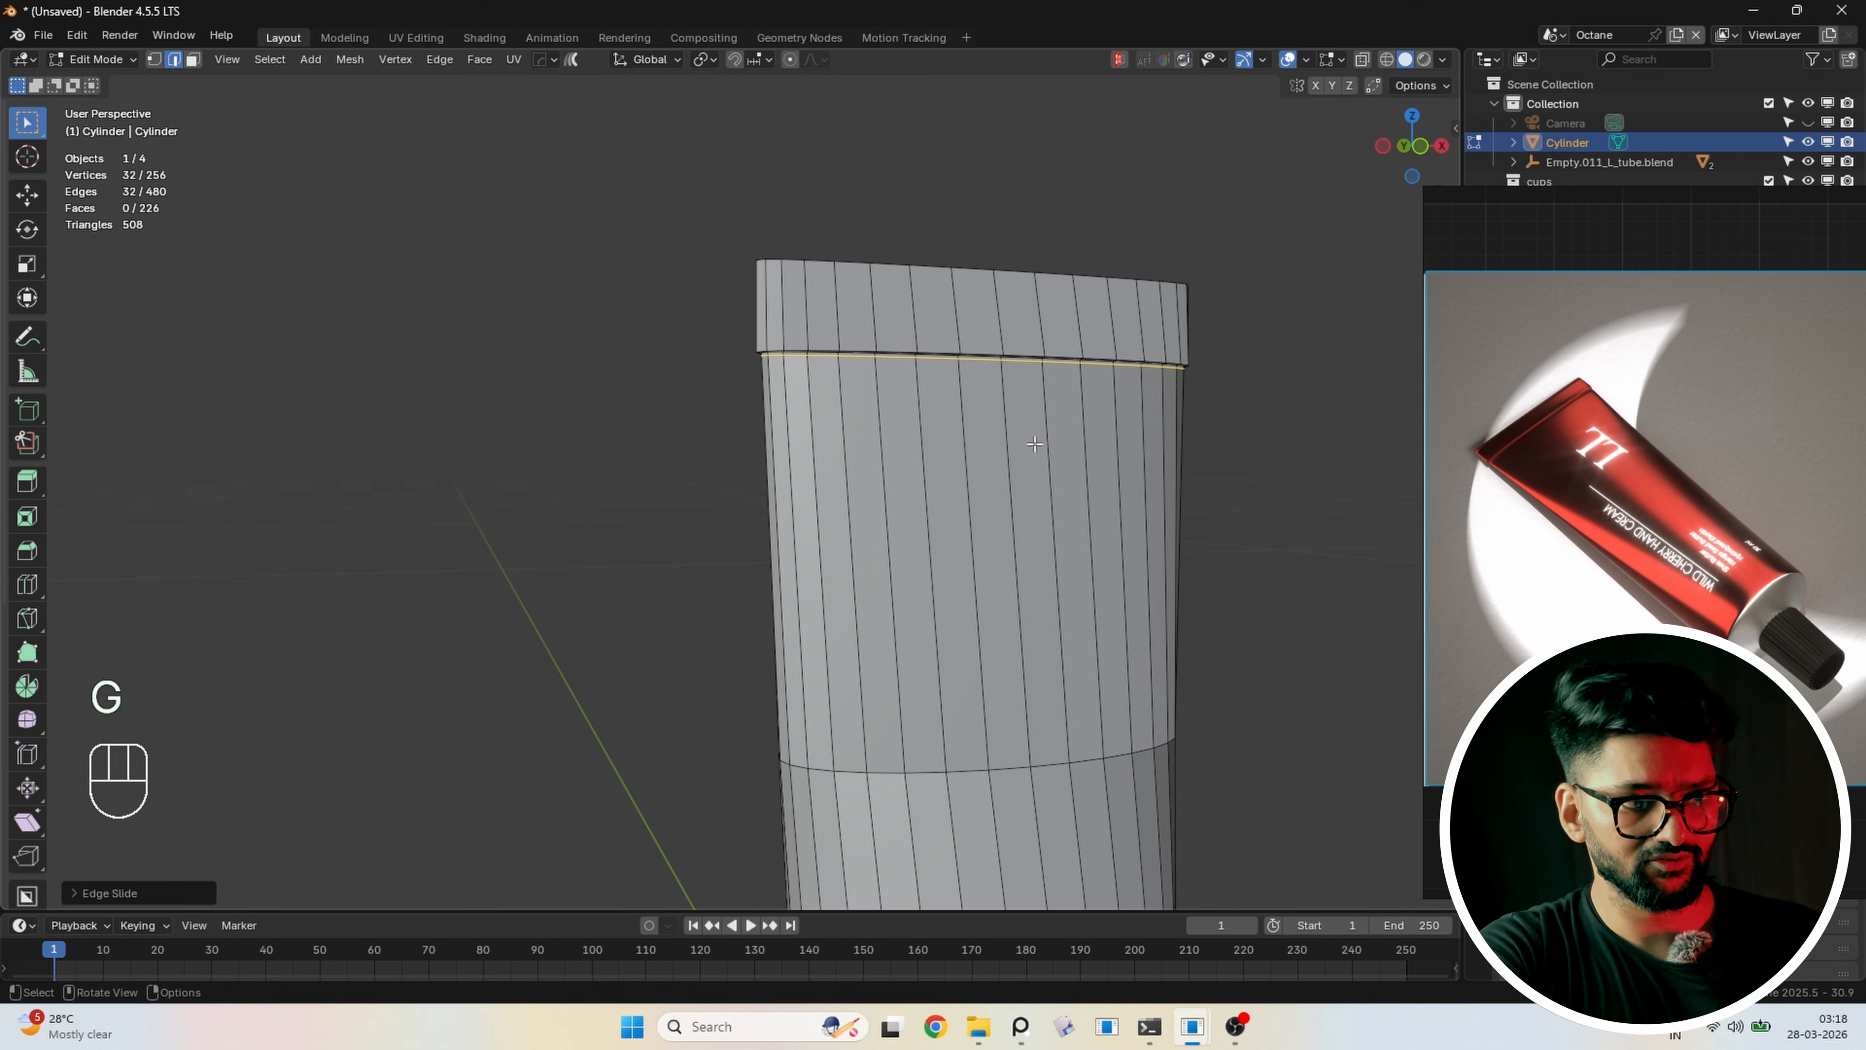
{"action": "middle_click_drag", "start_coordinate": [529, 403], "coordinate": [473, 390]}
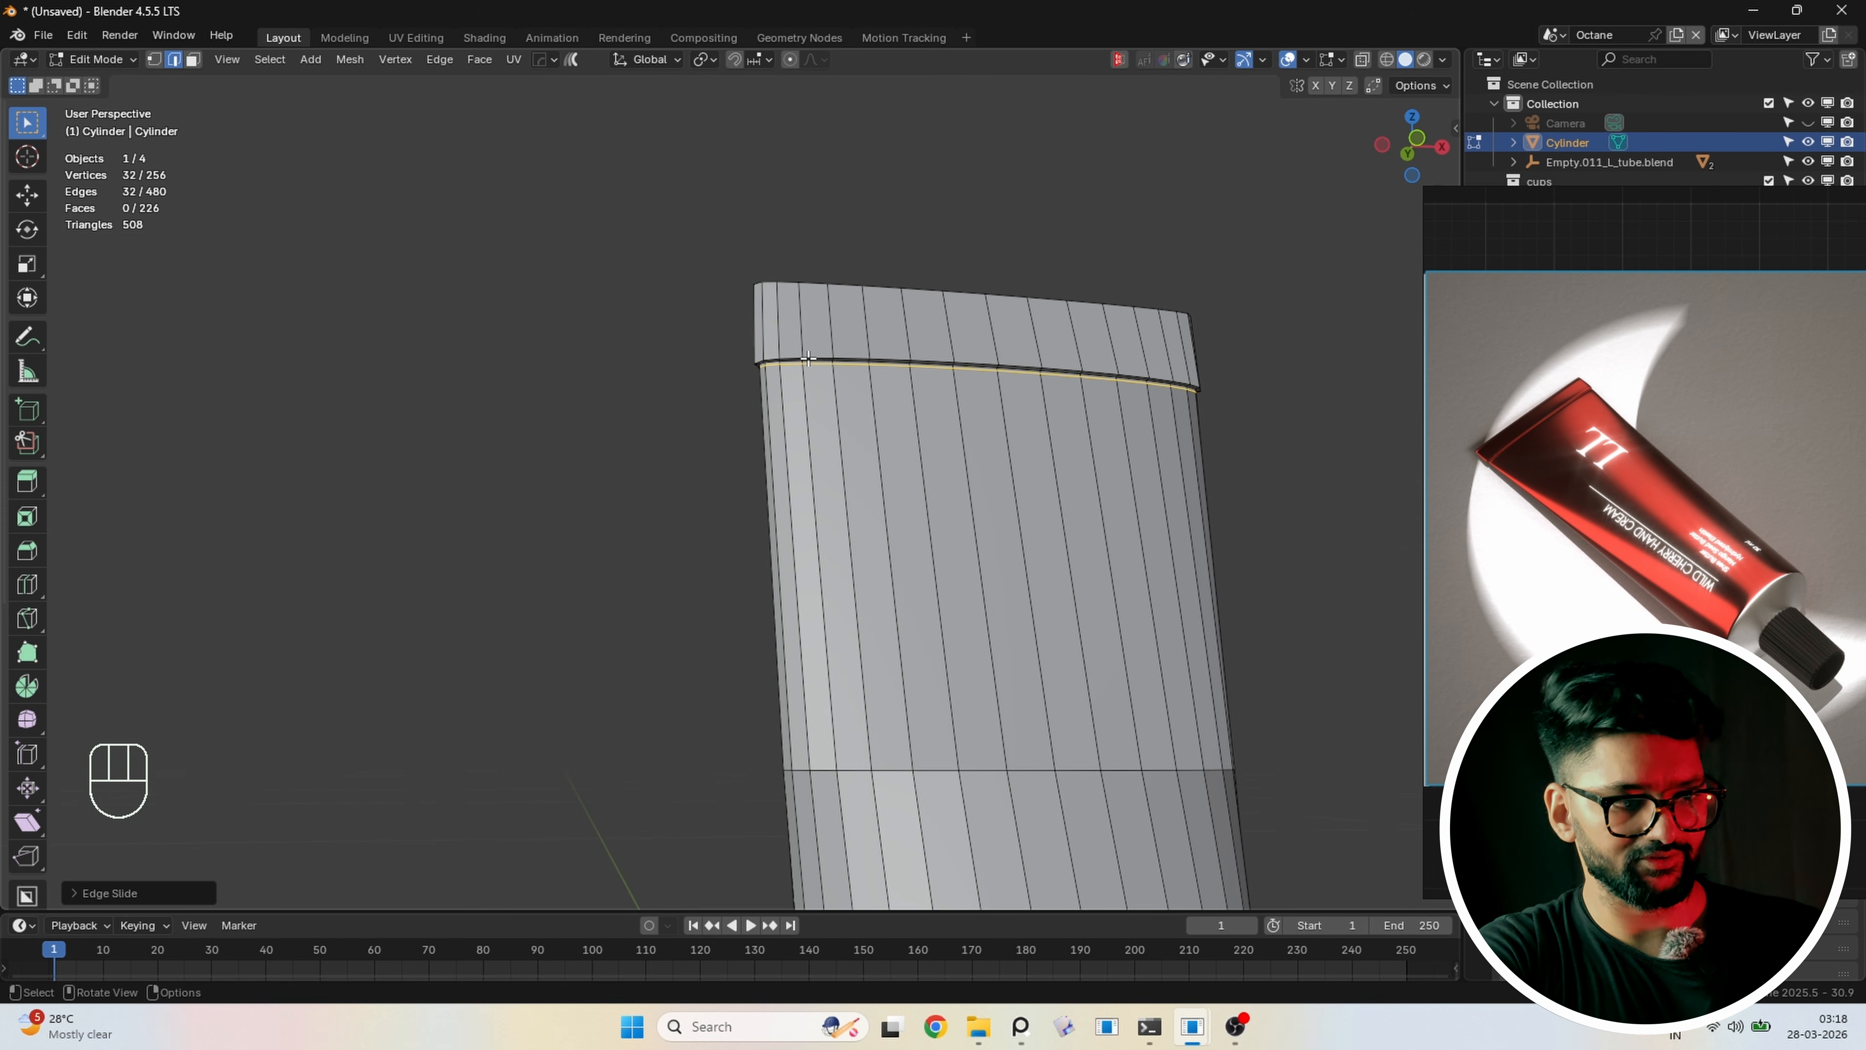
Select the edge loop of the tube's bottom end and extrude it about 8.8 mm downward along Z
{"action": "key", "text": "Tab"}
{"action": "scroll", "coordinate": [808, 358], "scroll_direction": "down", "scroll_amount": 4}
{"action": "middle_click_drag", "start_coordinate": [817, 411], "coordinate": [844, 513]}
{"action": "key", "text": "KP_1"}
{"action": "scroll", "coordinate": [761, 632], "scroll_direction": "up", "scroll_amount": 2}
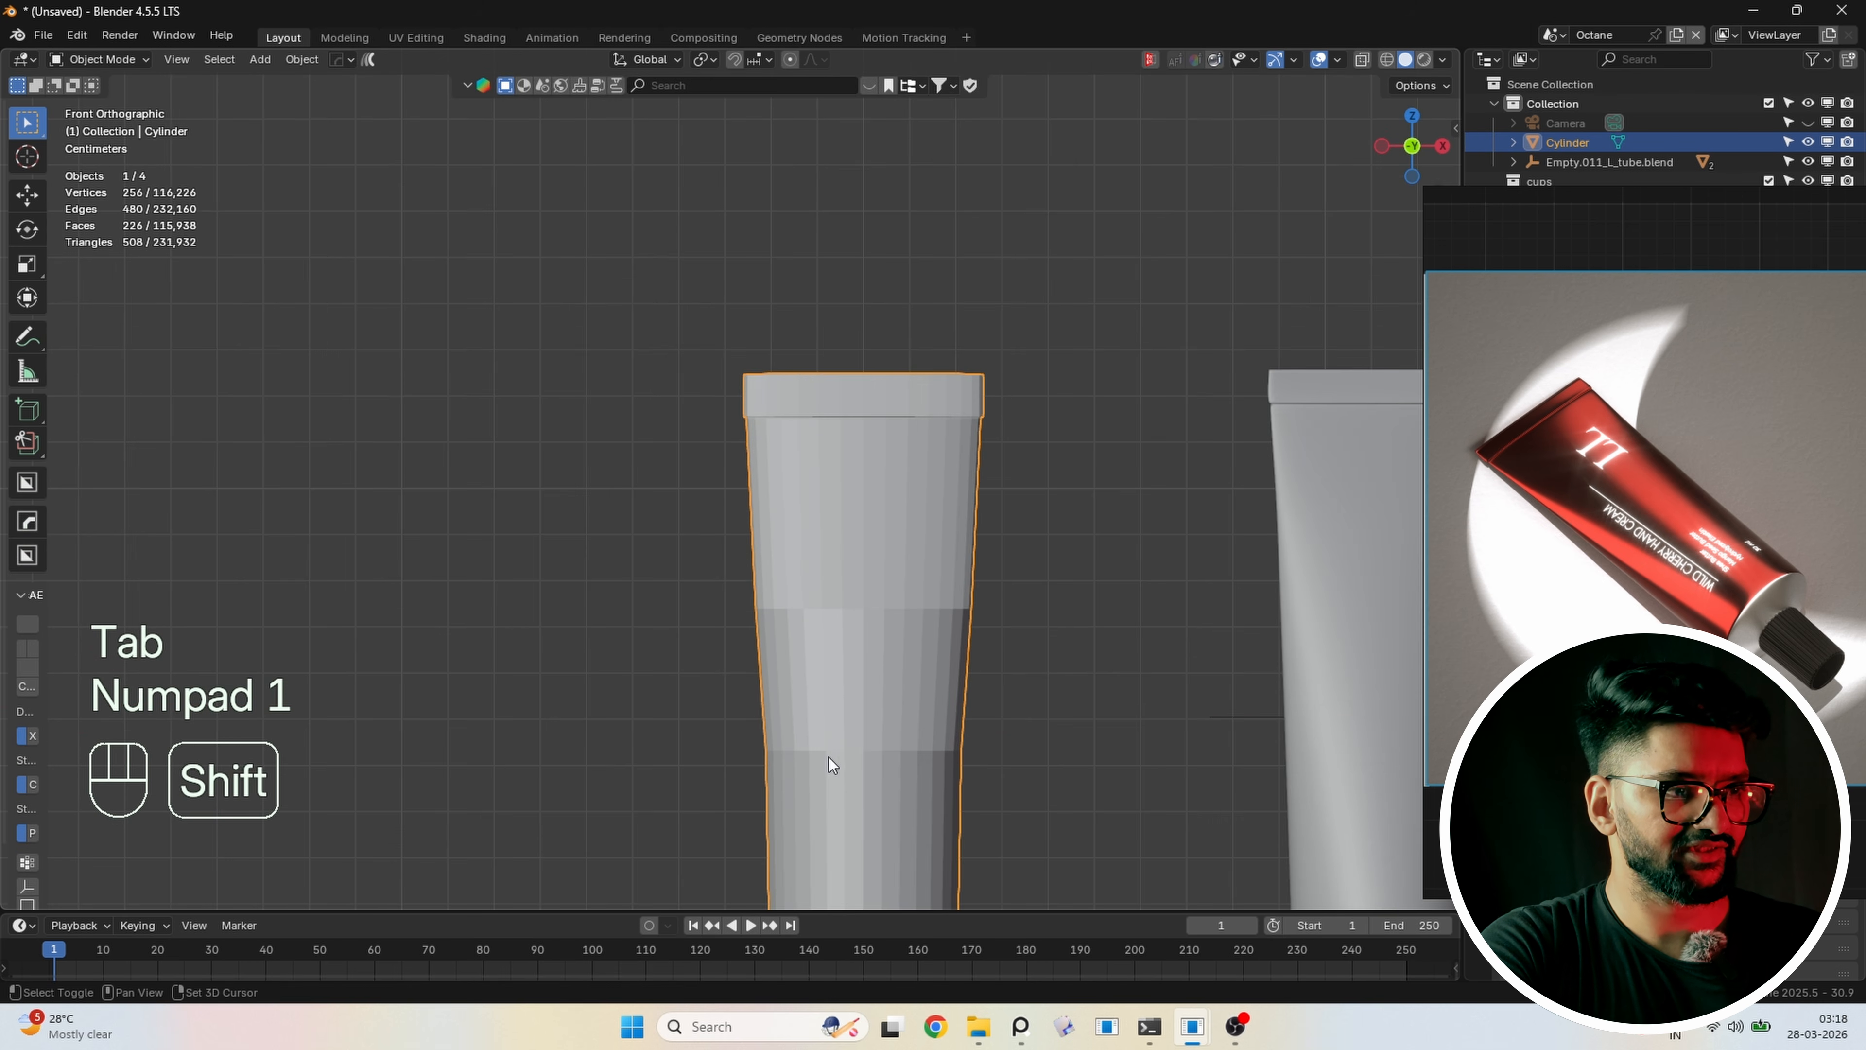
{"action": "middle_click_drag", "start_coordinate": [829, 758], "coordinate": [806, 398], "text": "shift"}
{"action": "key", "text": "Tab"}
{"action": "scroll", "coordinate": [794, 409], "scroll_direction": "up", "scroll_amount": 4}
{"action": "key", "text": "2"}
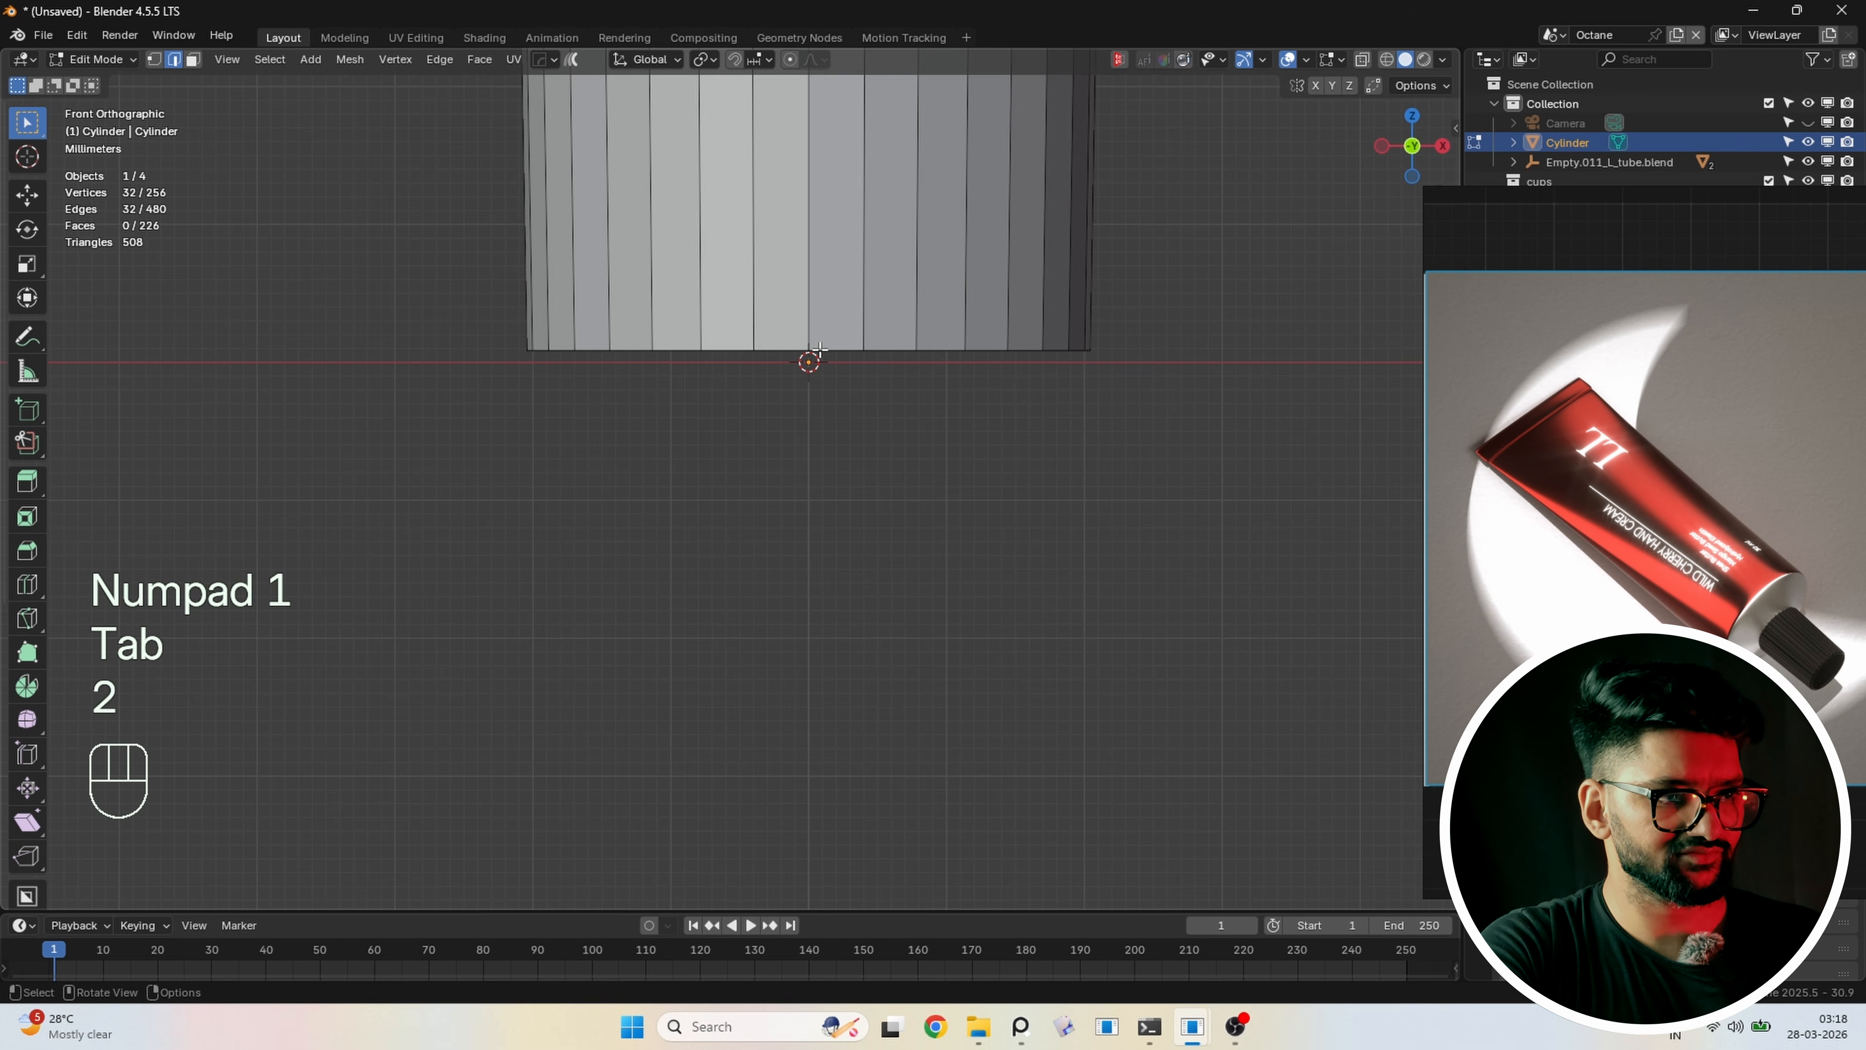
{"action": "left_click", "coordinate": [830, 347], "text": "alt"}
{"action": "middle_click_drag", "start_coordinate": [846, 414], "coordinate": [836, 343]}
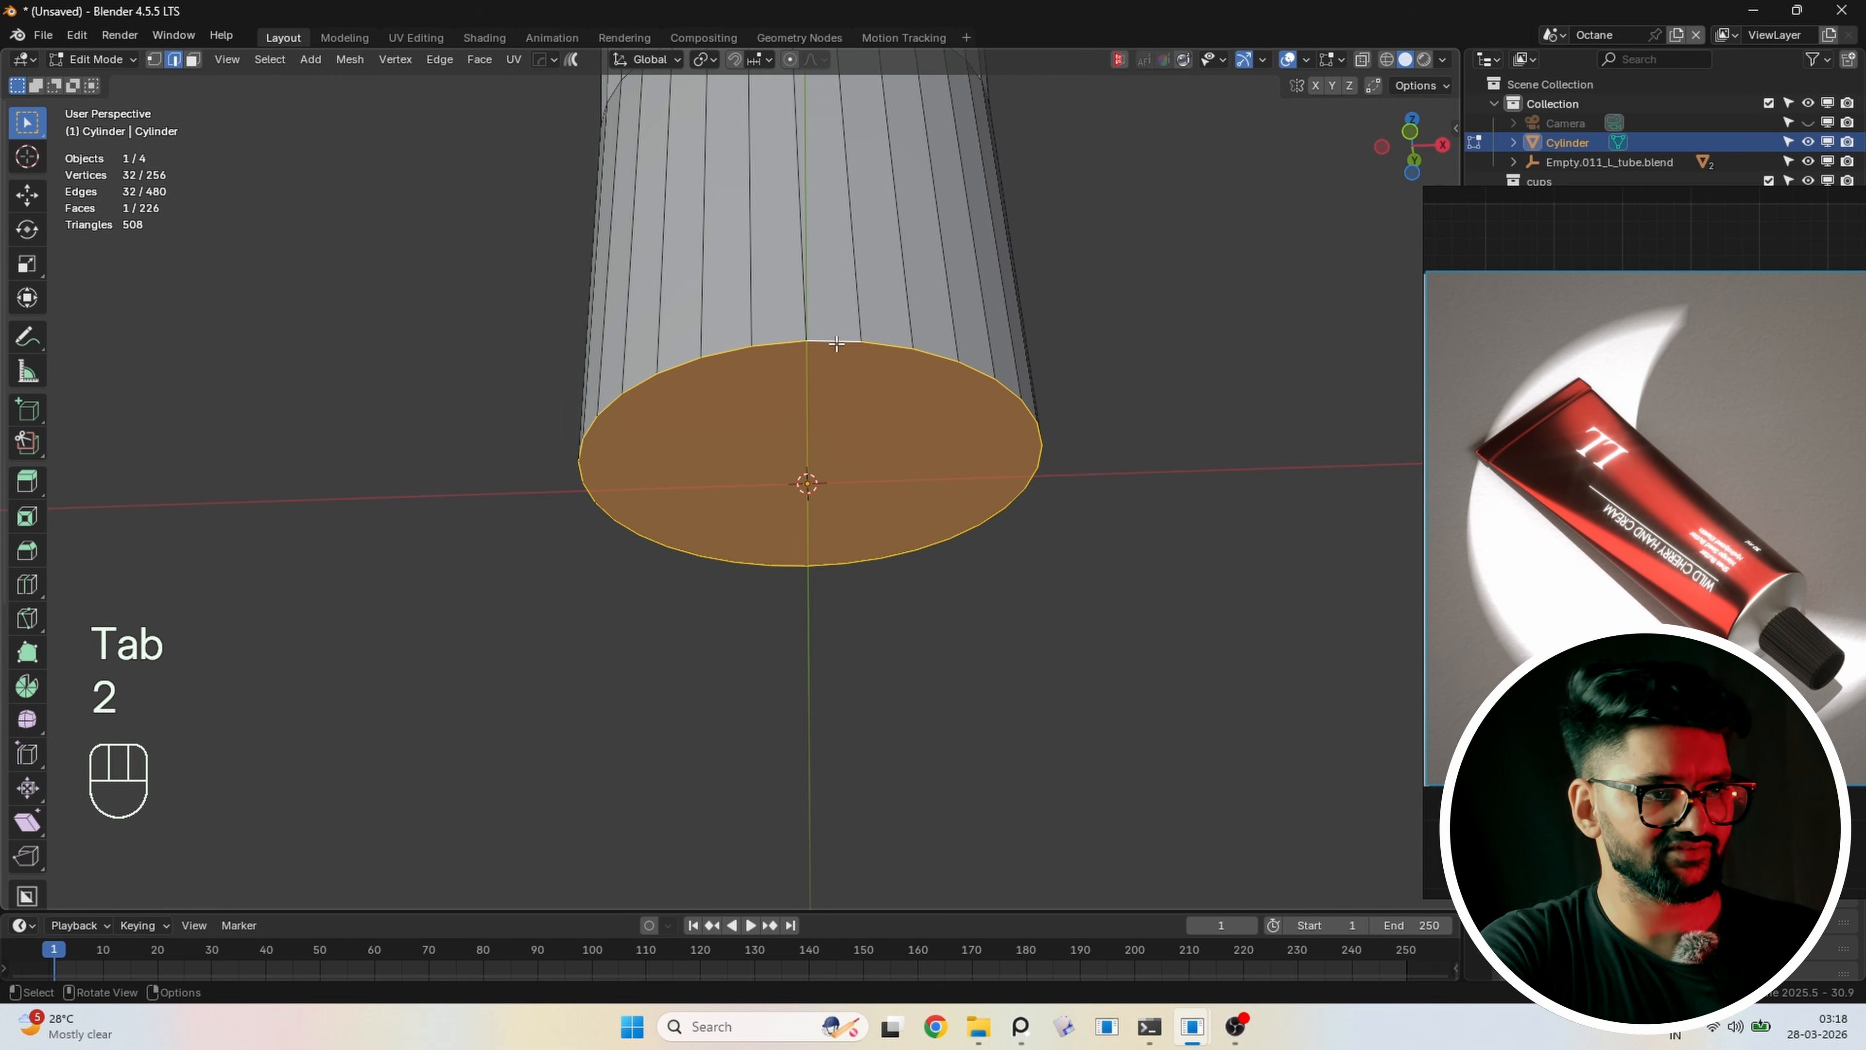
{"action": "key", "text": "KP_1"}
{"action": "middle_click_drag", "start_coordinate": [764, 422], "coordinate": [721, 488], "text": "shift"}
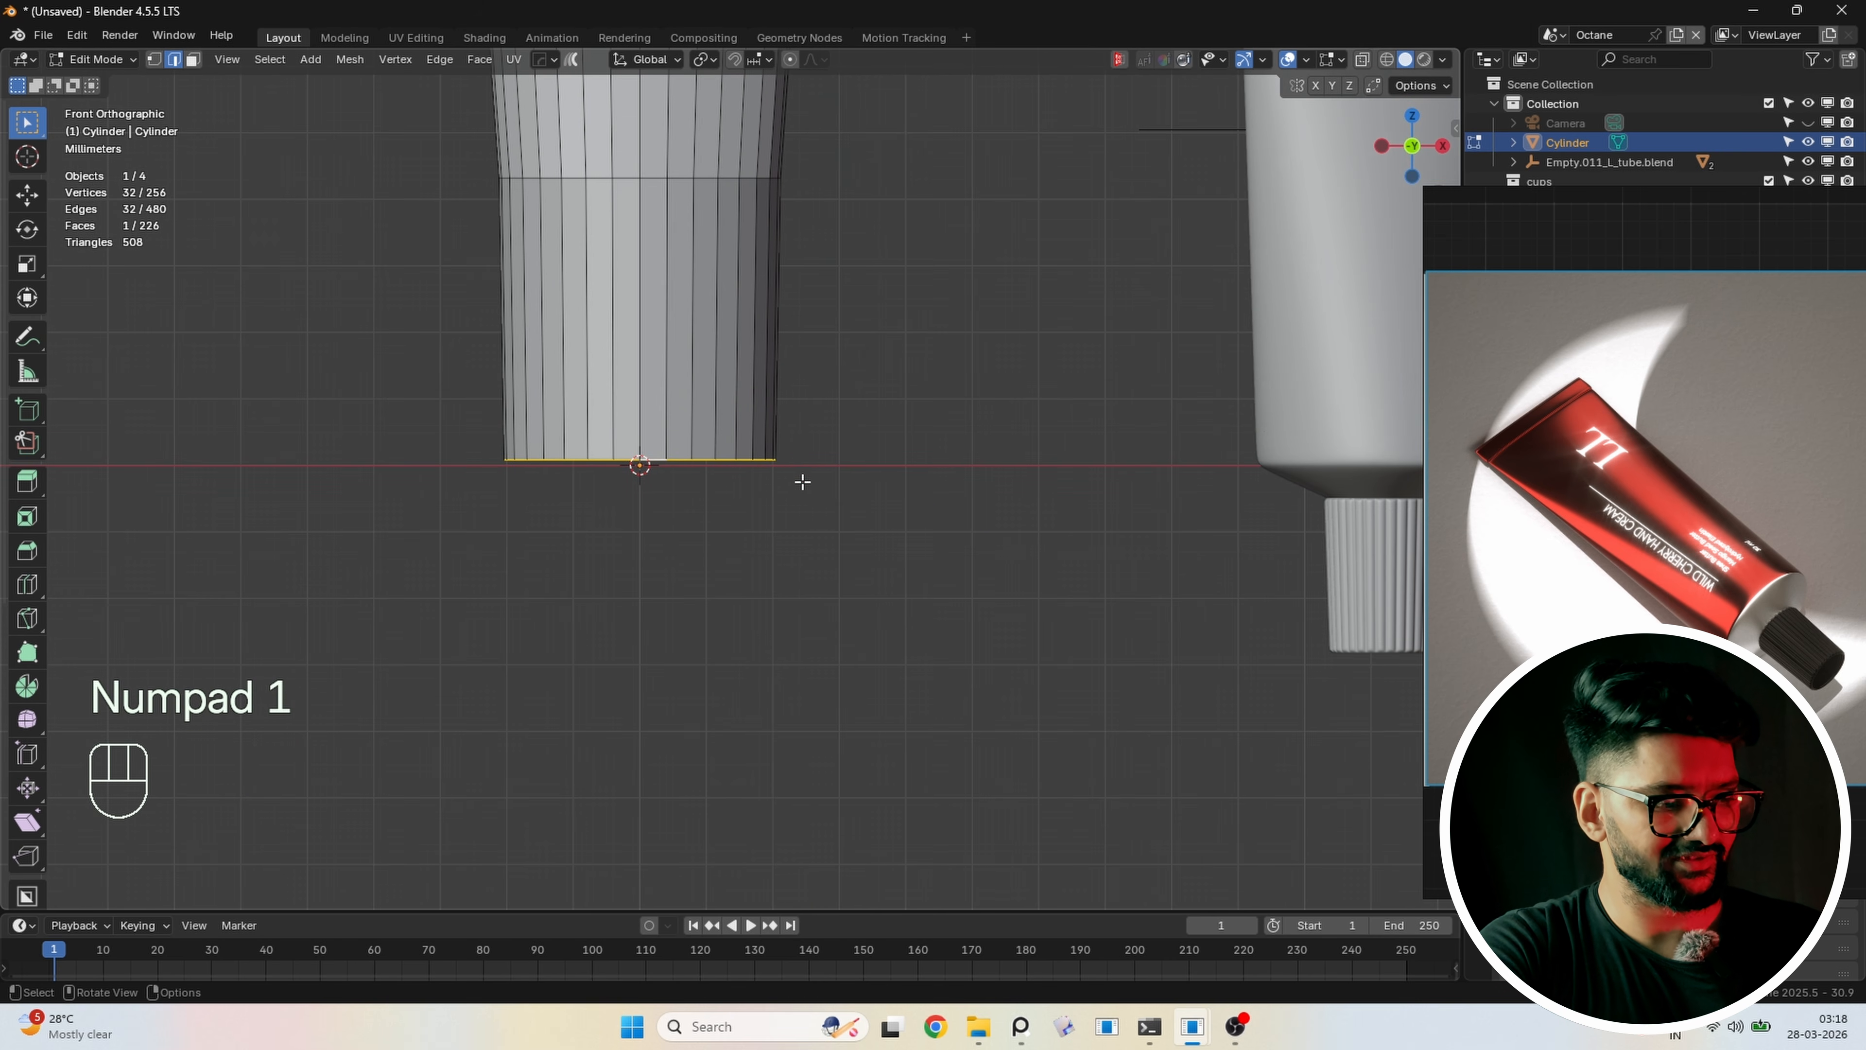
{"action": "key", "text": "e"}
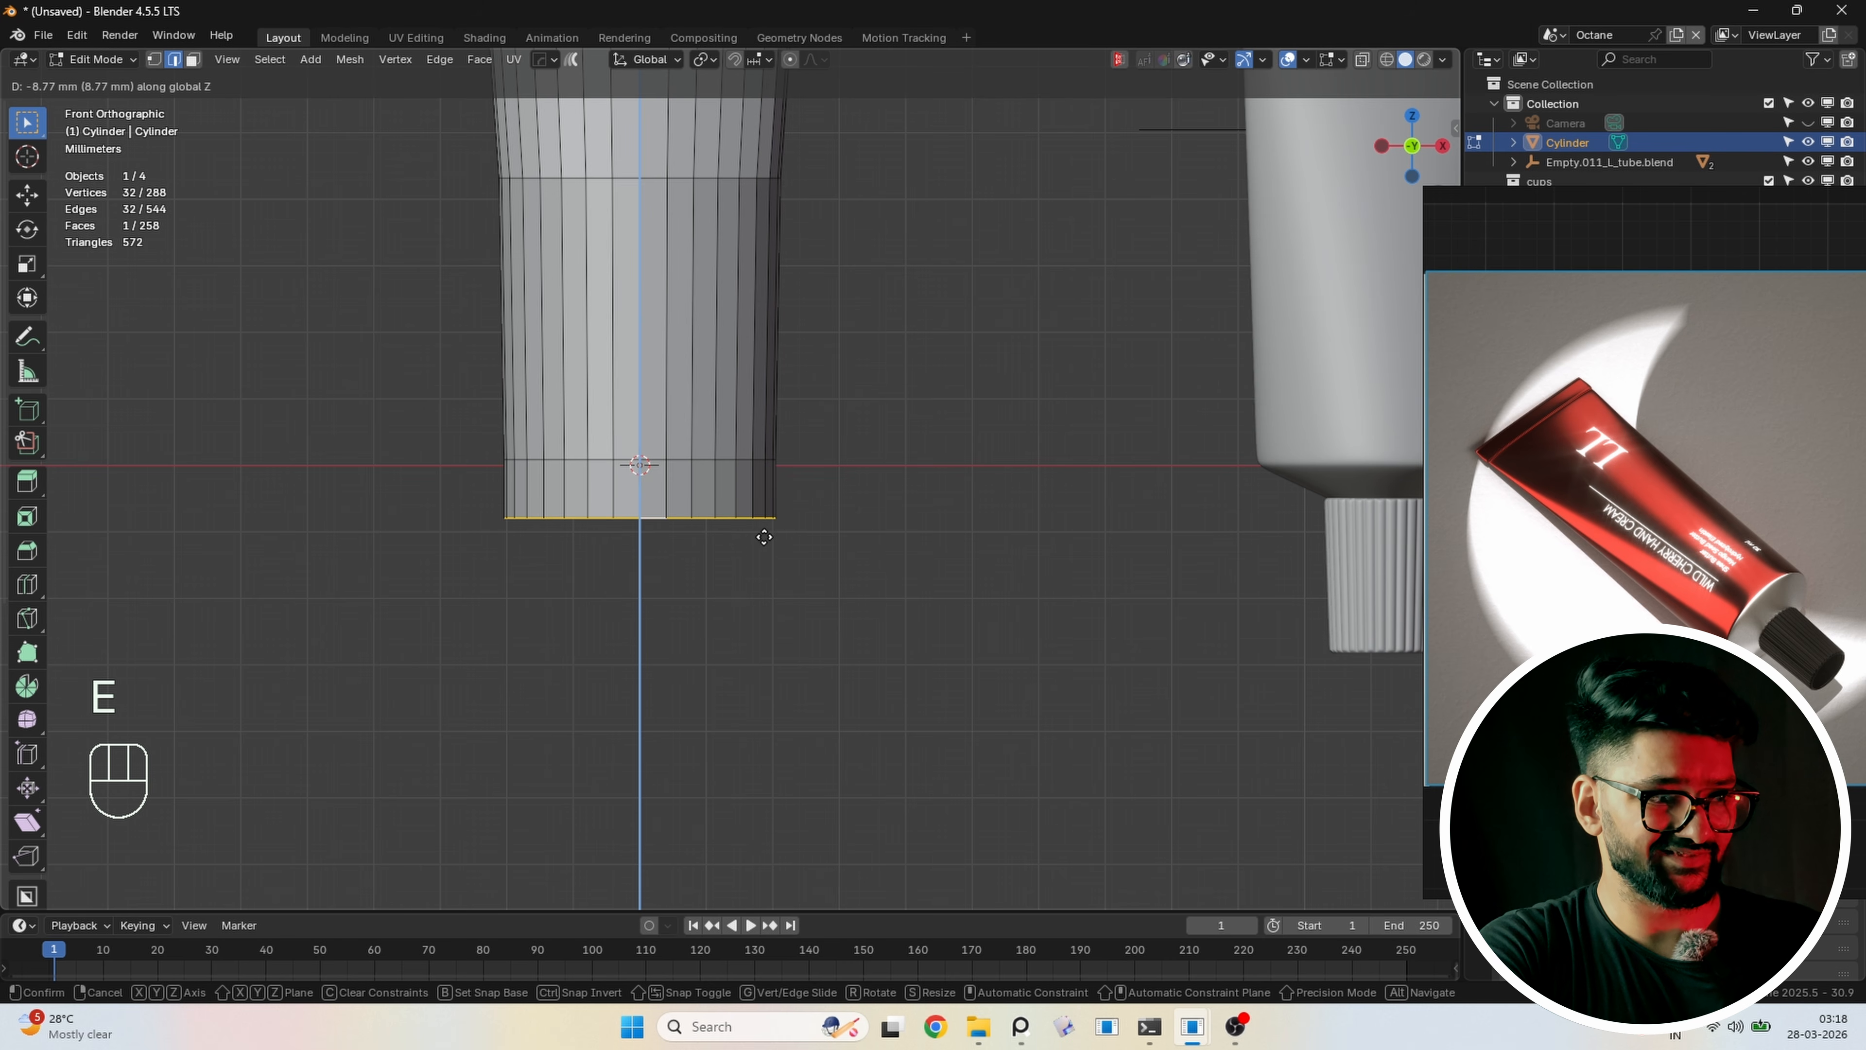
{"action": "key", "text": "z"}
{"action": "key", "text": "z"}
{"action": "left_click", "coordinate": [764, 537]}
Scale the bottom ring to about 0.45 and raise it about 1.2 mm along Z to shape the shoulder
{"action": "key", "text": "s"}
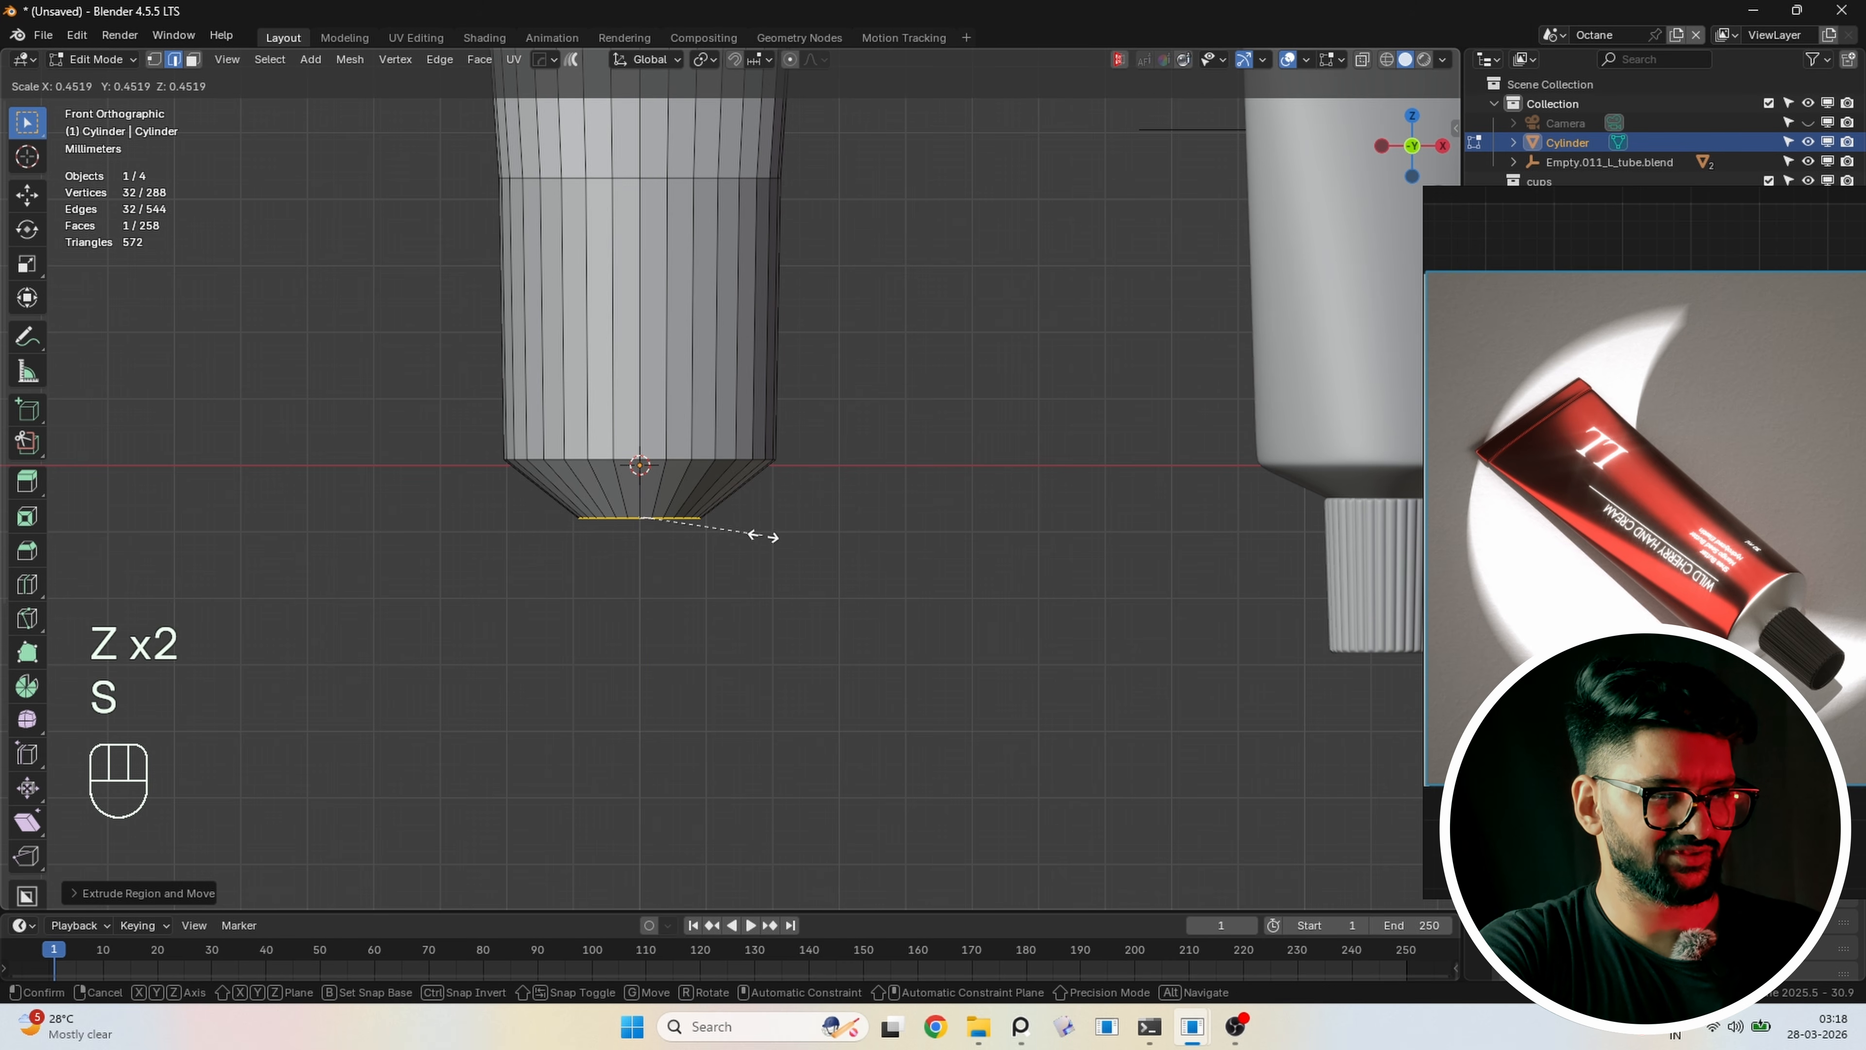
{"action": "left_click", "coordinate": [770, 535]}
{"action": "key", "text": "g"}
{"action": "key", "text": "z"}
{"action": "key", "text": "z"}
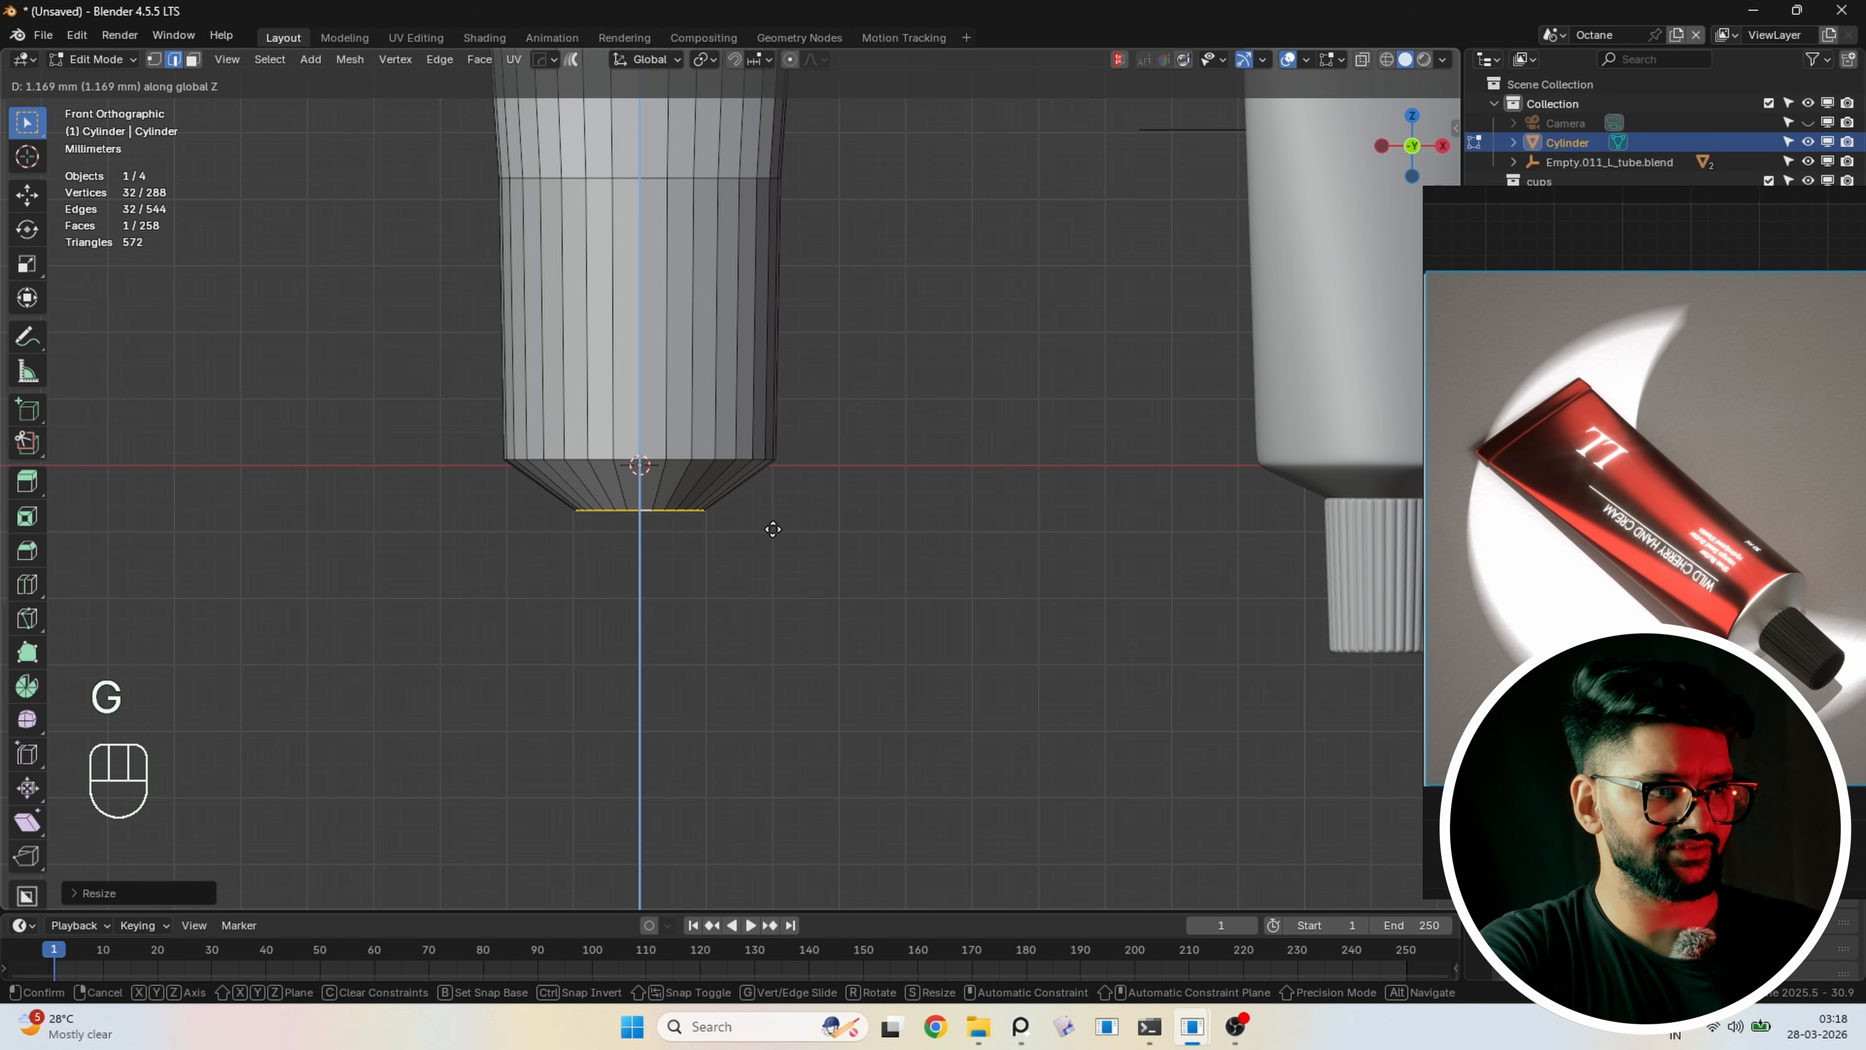
{"action": "left_click", "coordinate": [773, 529]}
{"action": "key", "text": "s"}
{"action": "key", "text": "s"}
{"action": "key", "text": "s"}
{"action": "key", "text": "s"}
{"action": "left_click", "coordinate": [797, 546]}
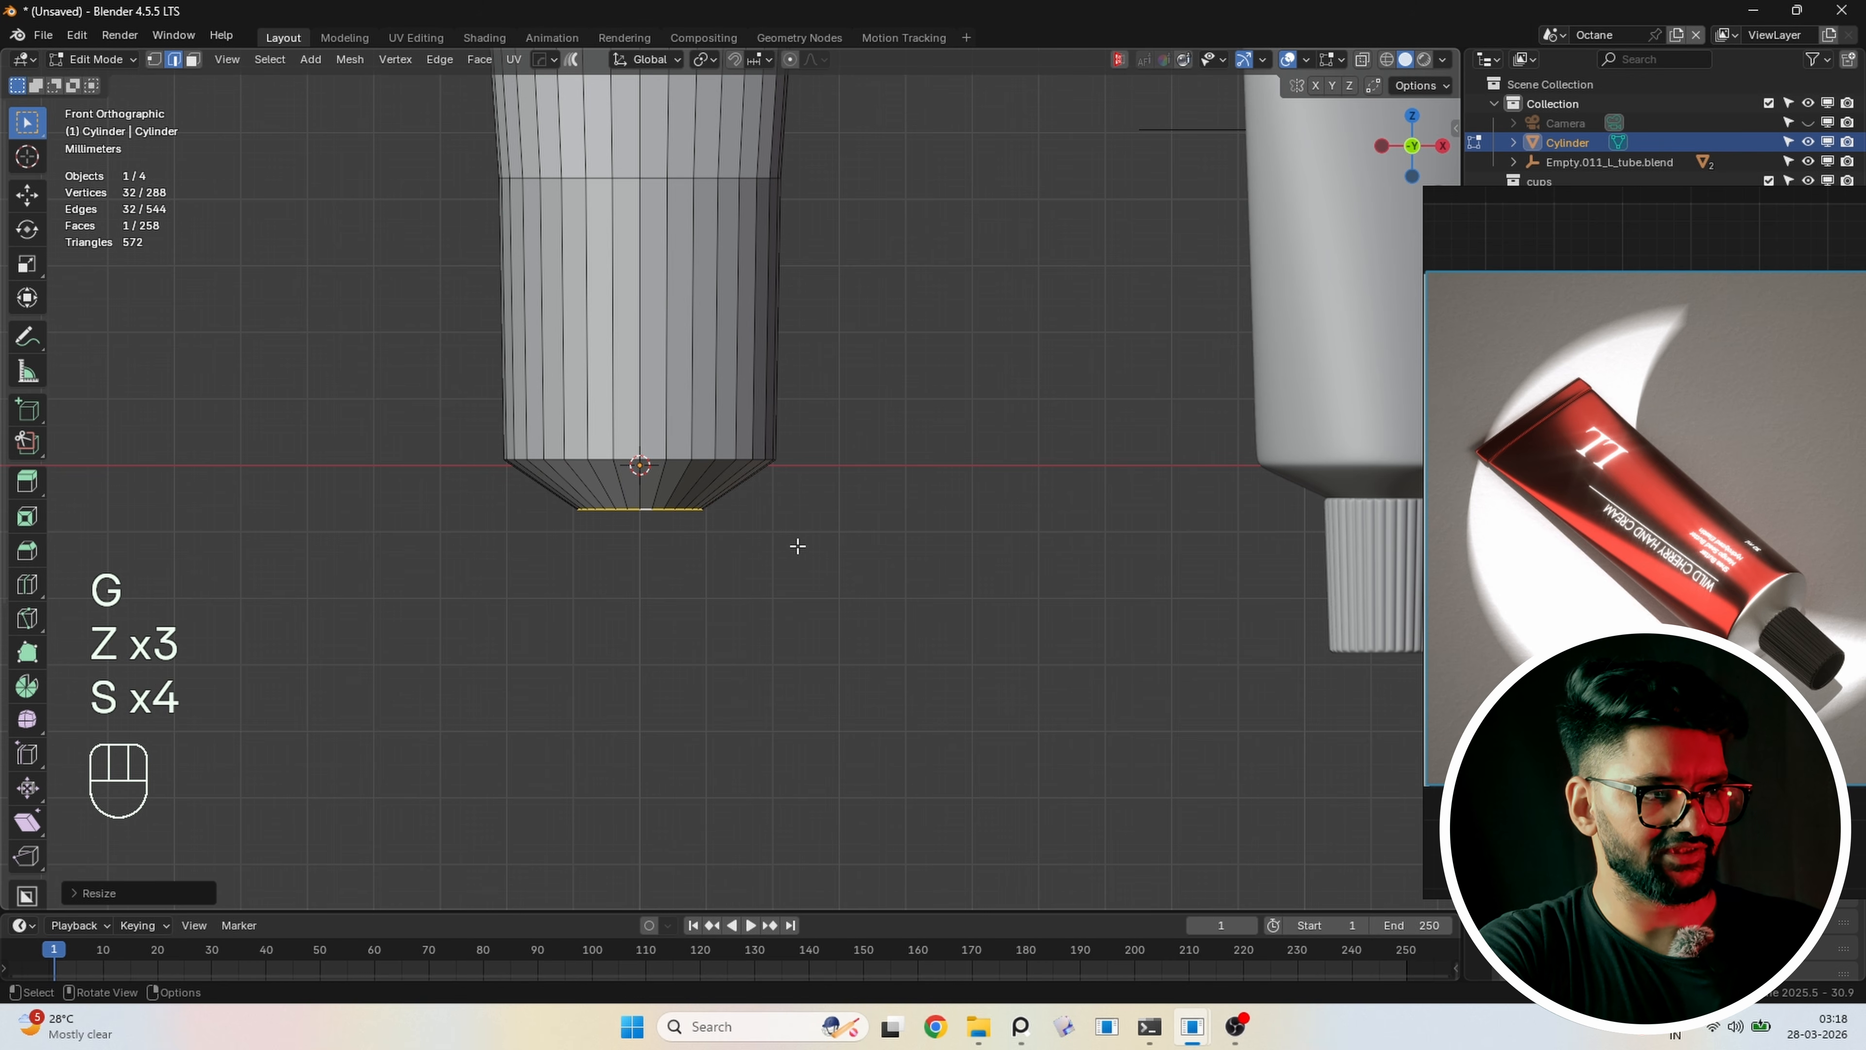
Extrude the shoulder's bottom ring about 10 mm downward along Z to form the neck
{"action": "key", "text": "e"}
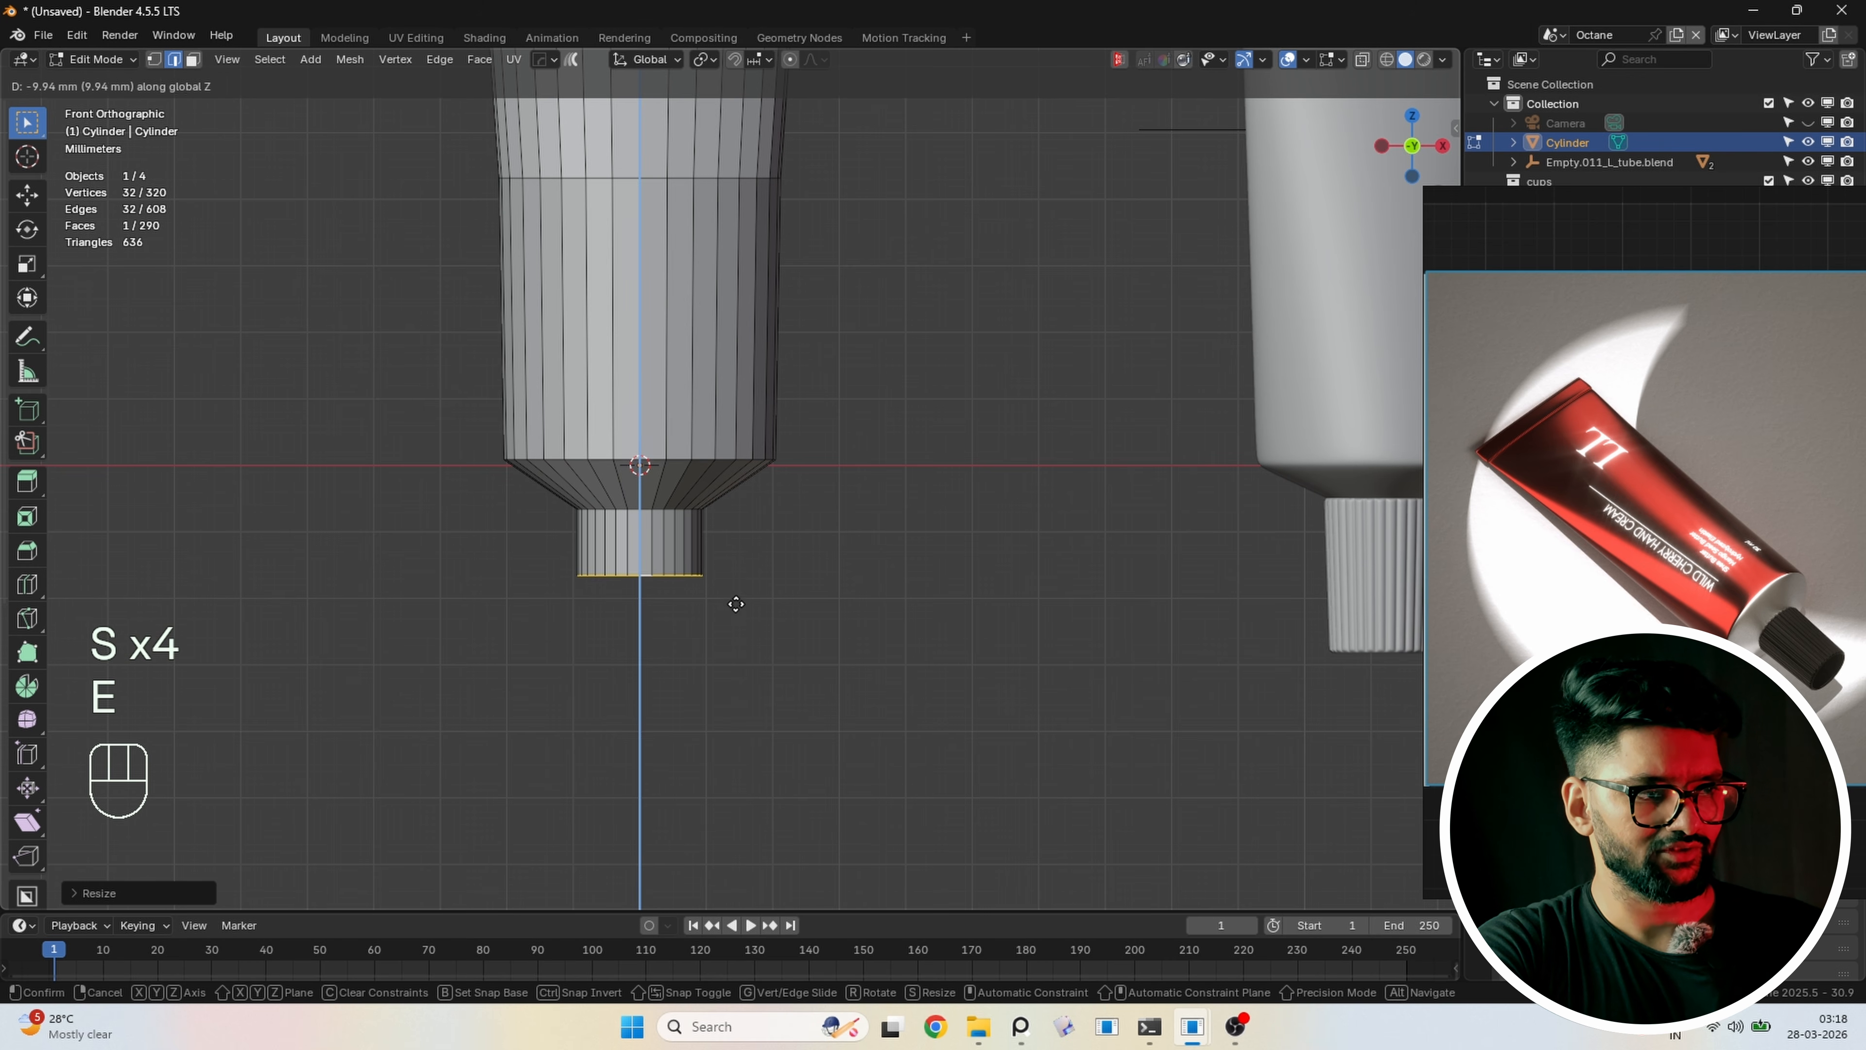
{"action": "key", "text": "z"}
{"action": "key", "text": "z"}
{"action": "key", "text": "z"}
{"action": "key", "text": "z"}
{"action": "key", "text": "z"}
{"action": "left_click", "coordinate": [564, 588]}
{"action": "middle_click_drag", "start_coordinate": [713, 578], "coordinate": [718, 586]}
{"action": "key", "text": "KP_1"}
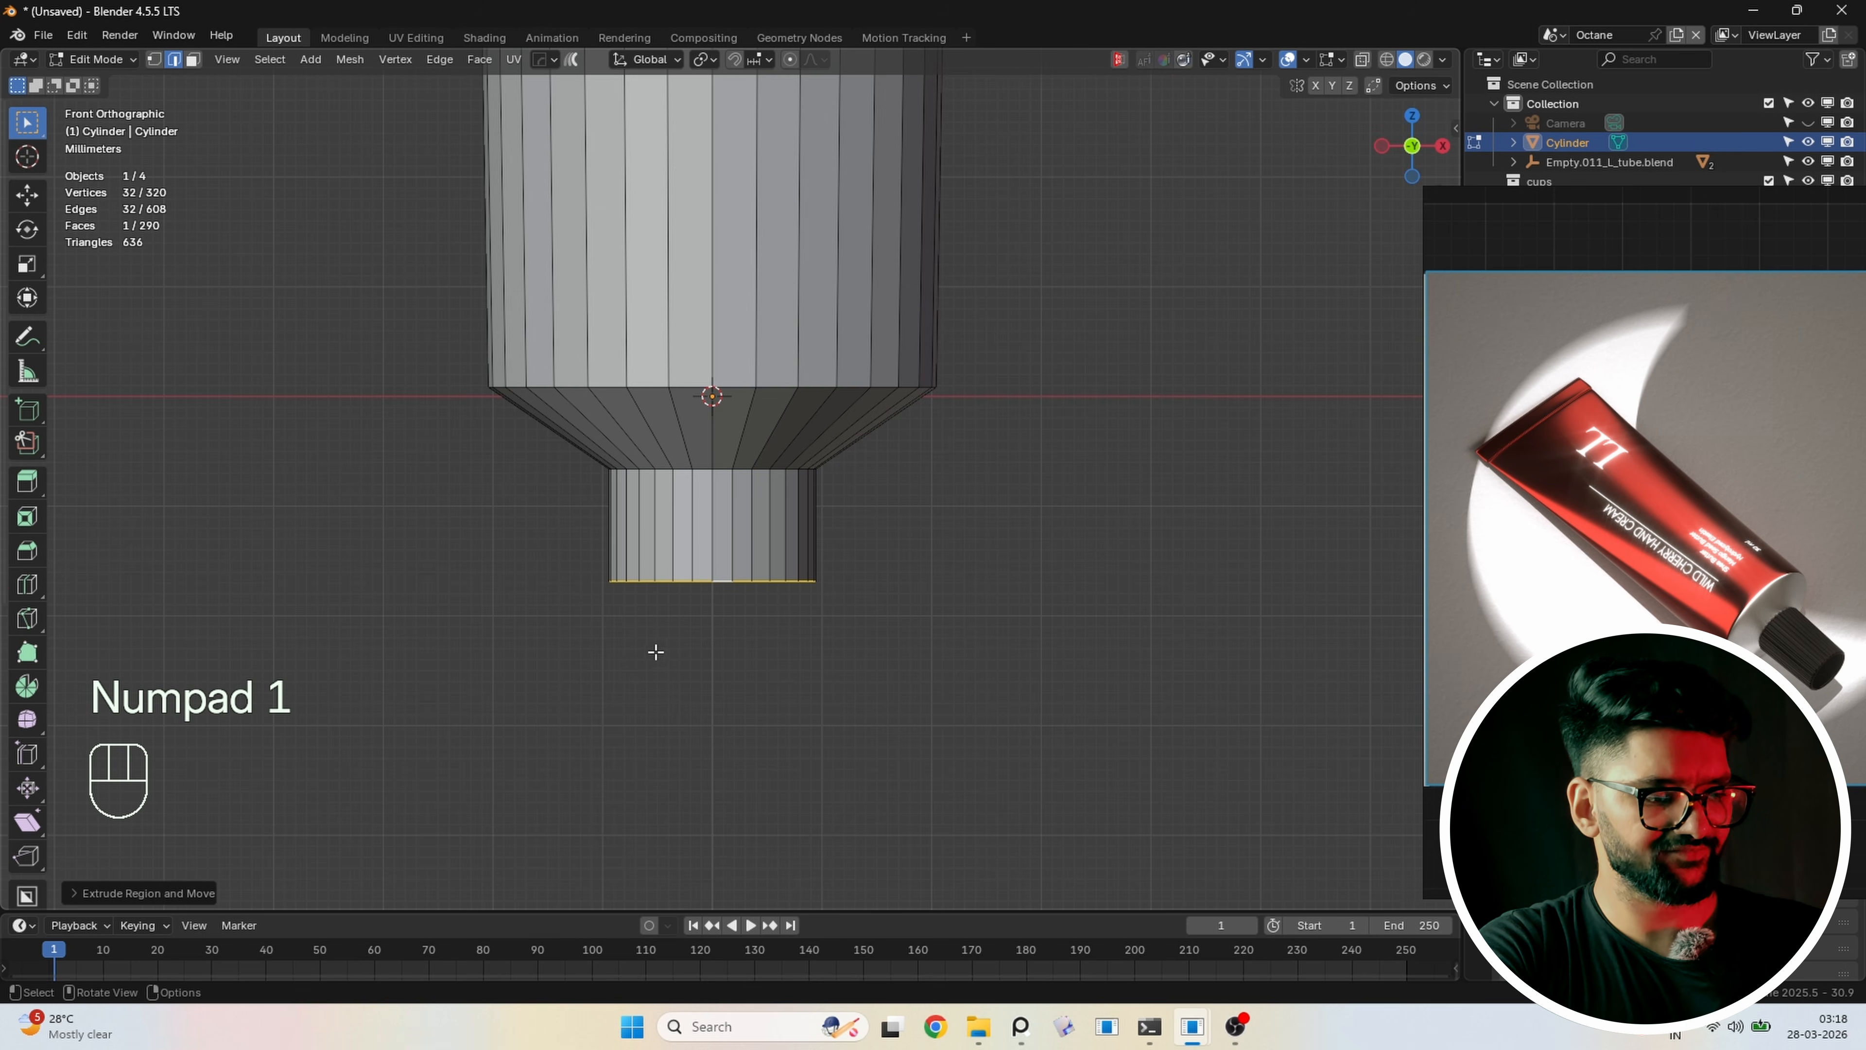
Inset the neck's bottom face by about 1.4 mm
{"action": "middle_click_drag", "start_coordinate": [655, 650], "coordinate": [933, 583]}
{"action": "key", "text": "i"}
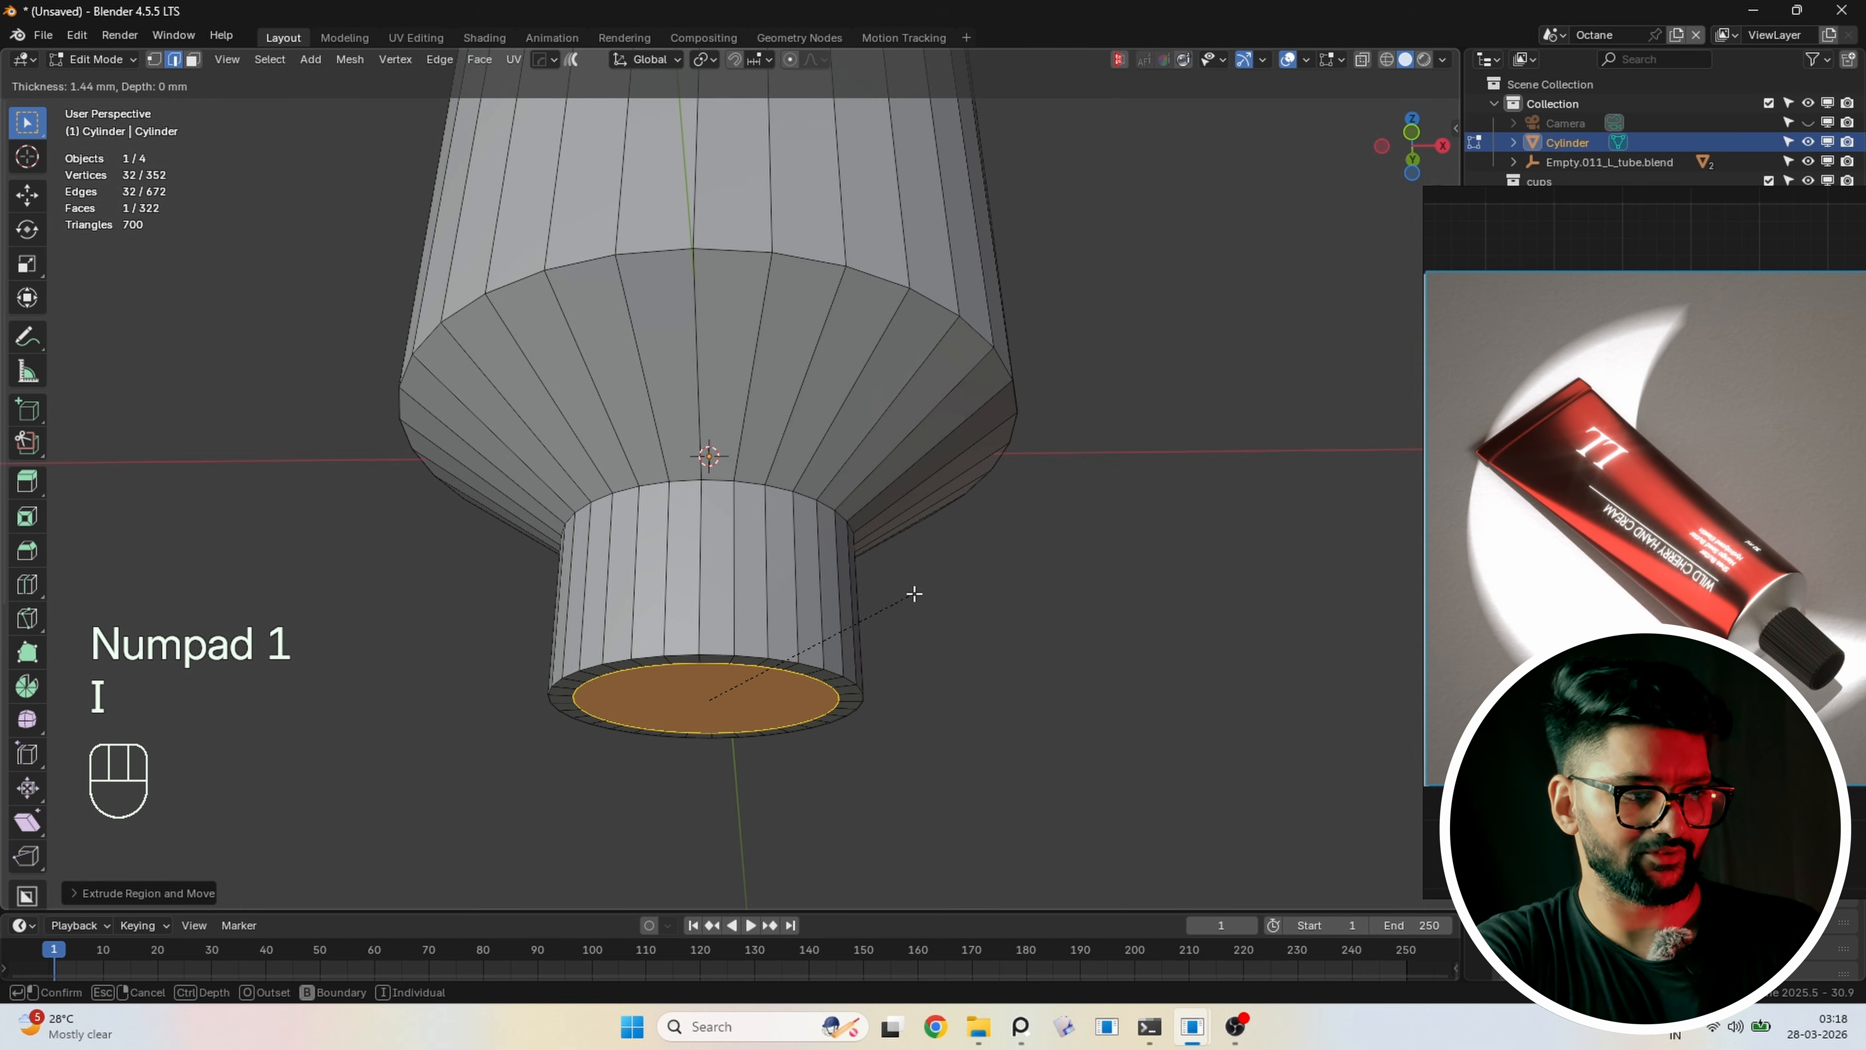
{"action": "left_click", "coordinate": [914, 594]}
Extrude the inset face along Z up into the neck to form the opening
{"action": "key", "text": "KP_1"}
{"action": "key", "text": "z"}
{"action": "mouse_move", "coordinate": [709, 629]}
{"action": "middle_mouse_down", "text": "shift"}
{"action": "mouse_move", "coordinate": [765, 671]}
{"action": "mouse_move", "coordinate": [749, 636]}
{"action": "mouse_move", "coordinate": [753, 661]}
{"action": "middle_mouse_up", "text": "shift"}
{"action": "key", "text": "e"}
{"action": "left_click", "coordinate": [784, 535]}
{"action": "key", "text": "z"}
{"action": "left_click", "coordinate": [1080, 623]}
Select the ring of side faces around the neck and add a thread to it with MACHIN3tools
{"action": "key", "text": "Tab"}
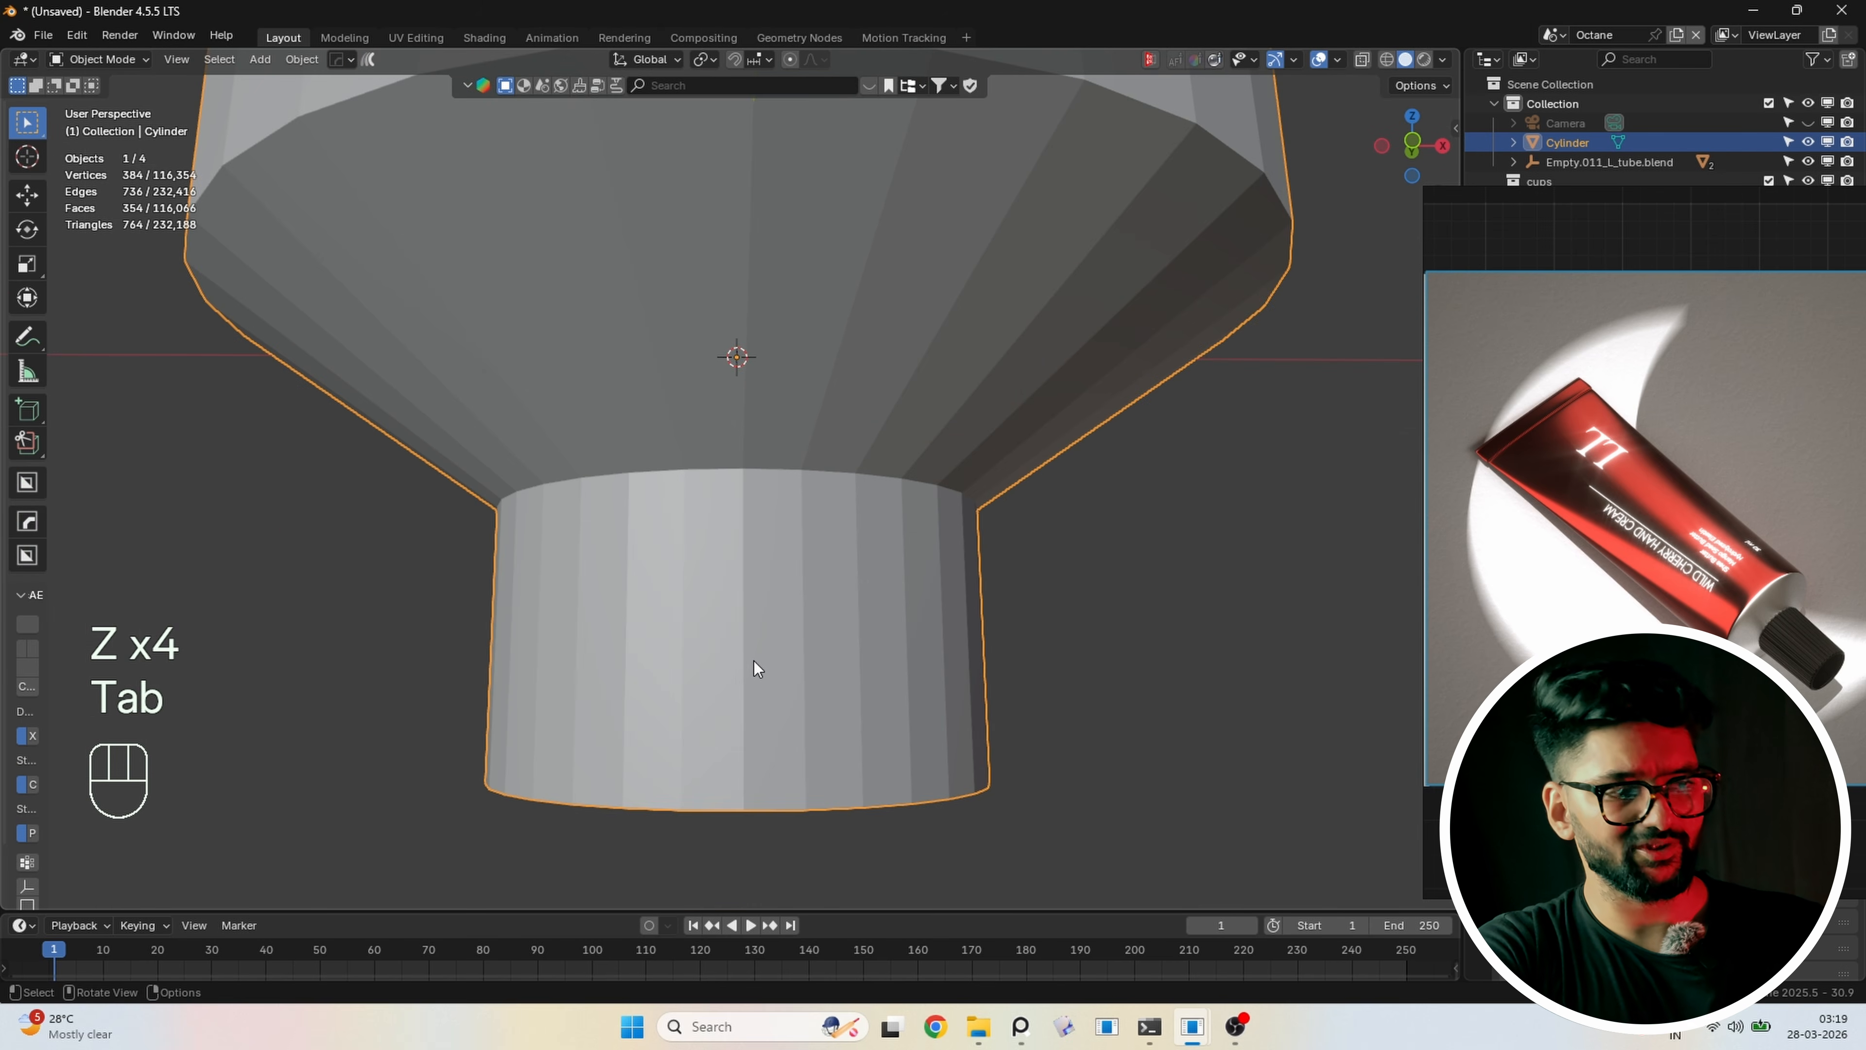
{"action": "key", "text": "KP_1"}
{"action": "key", "text": "Tab"}
{"action": "key", "text": "3"}
{"action": "left_click", "coordinate": [765, 583]}
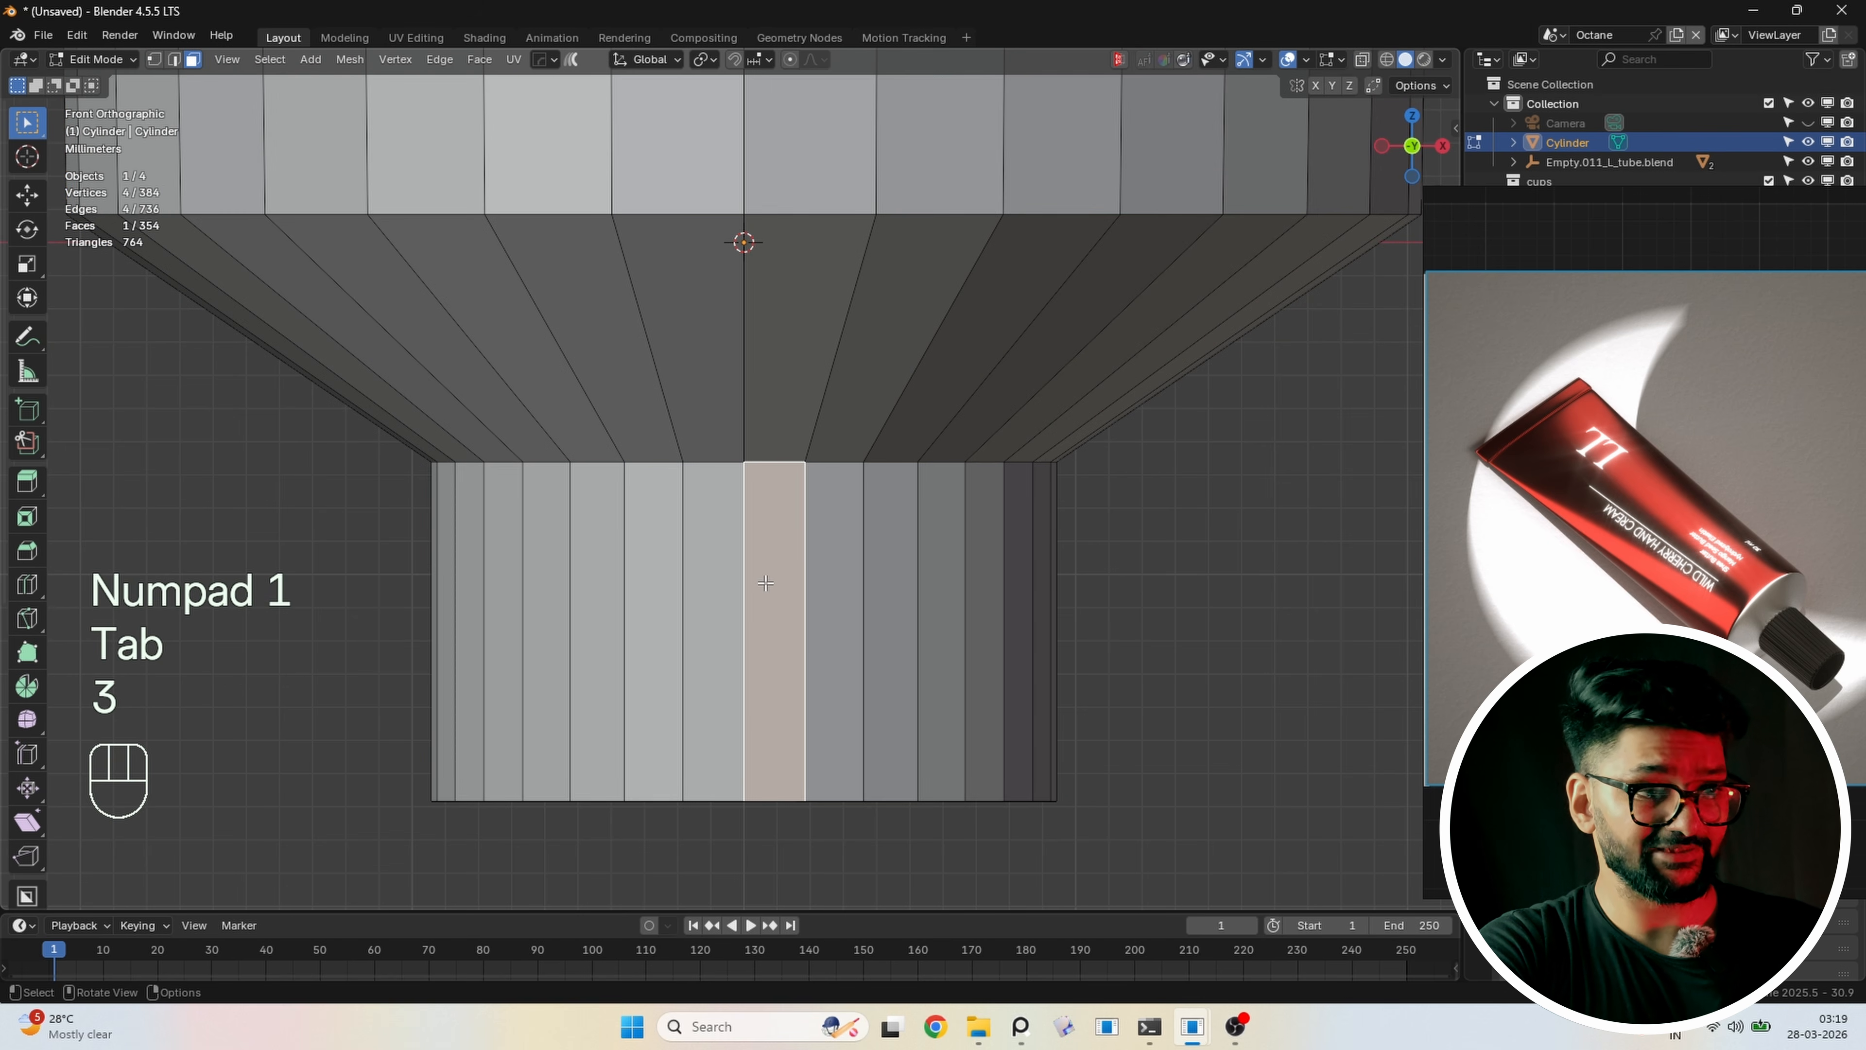
{"action": "left_click", "coordinate": [729, 584], "text": "alt"}
{"action": "middle_click_drag", "start_coordinate": [729, 584], "coordinate": [757, 581], "text": "shift"}
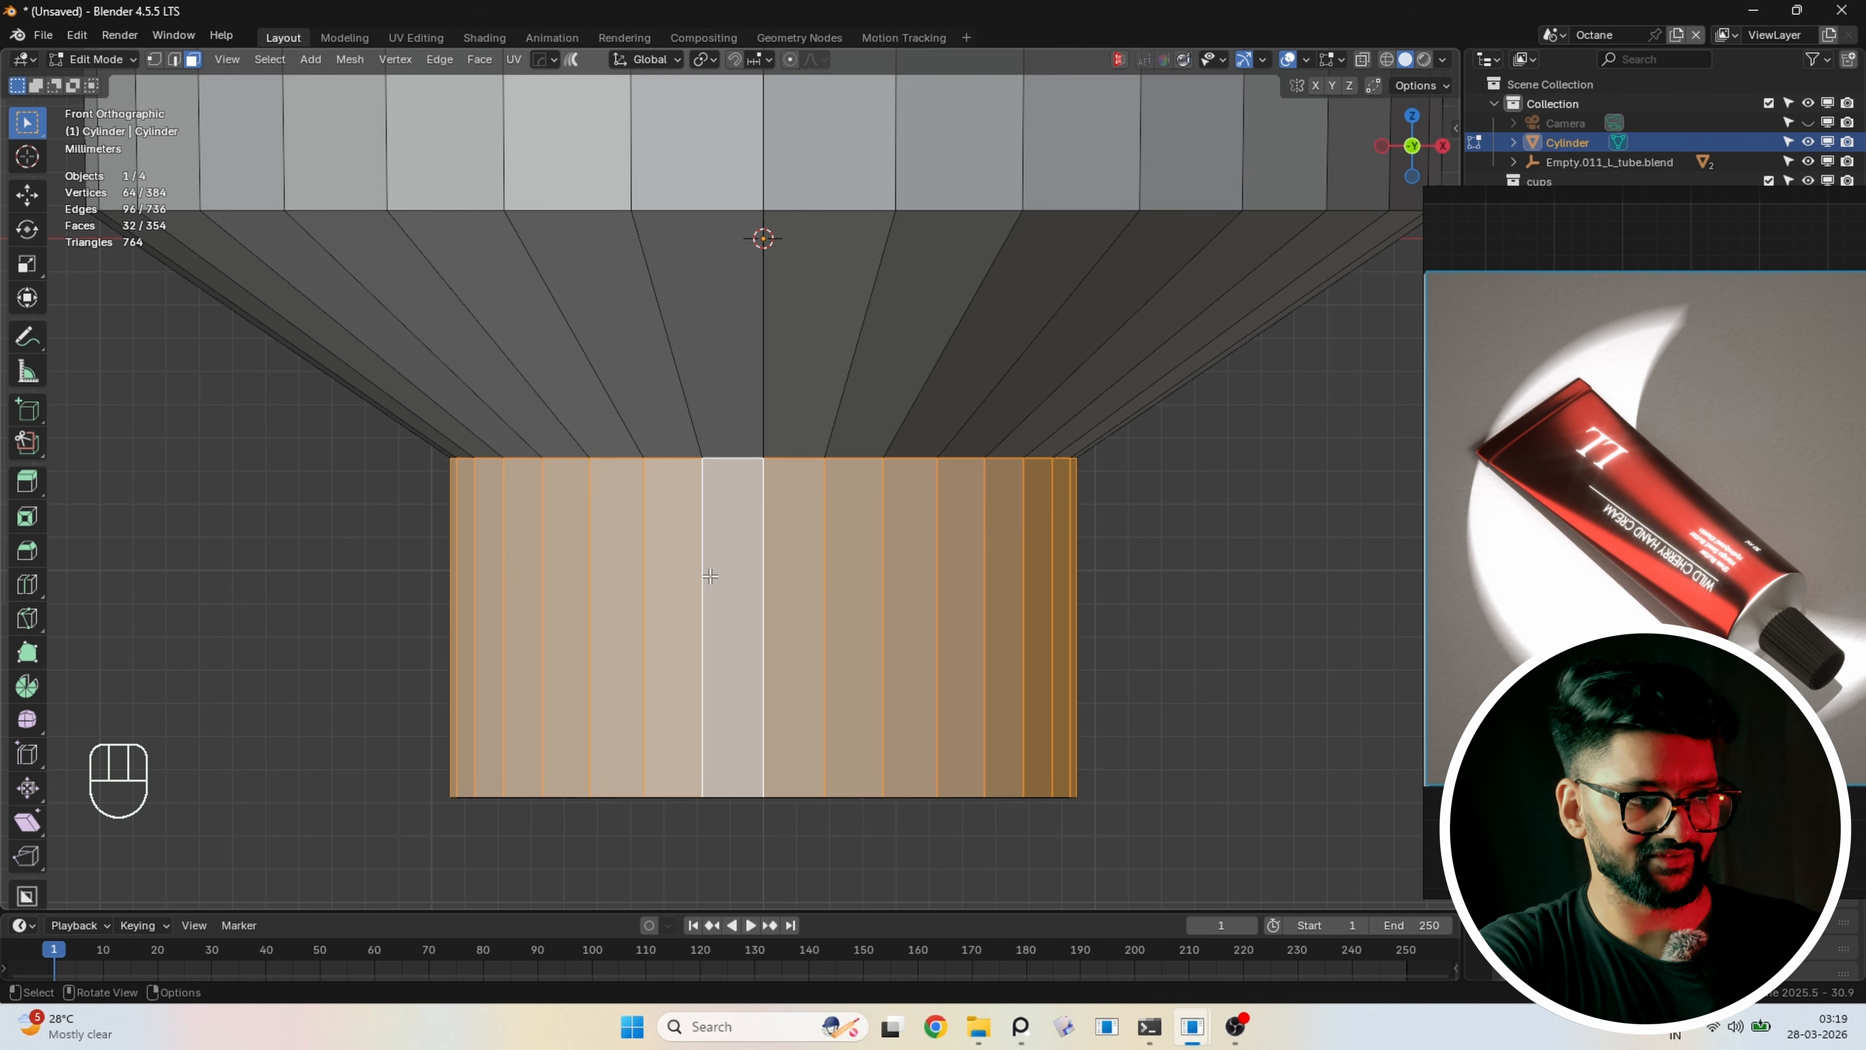
{"action": "right_click", "coordinate": [734, 541]}
{"action": "mouse_move", "coordinate": [698, 418]}
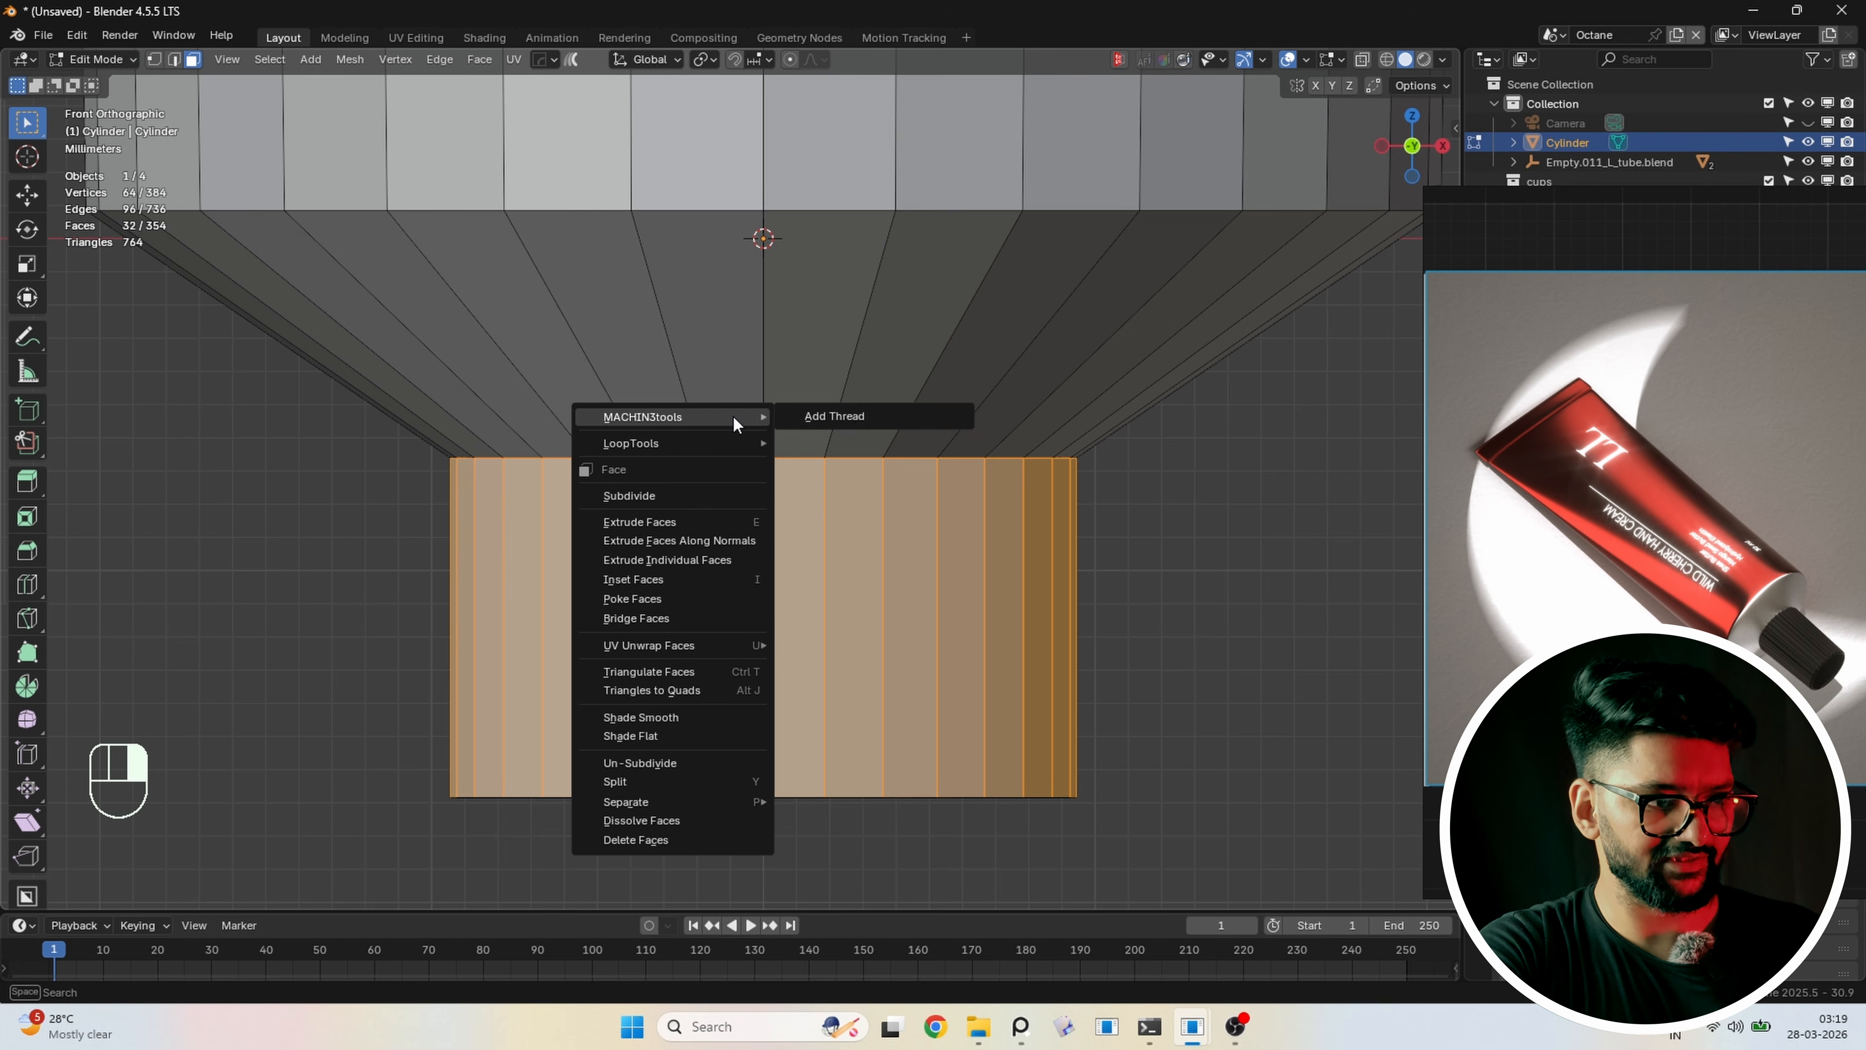
{"action": "left_click", "coordinate": [815, 416]}
{"action": "middle_click_drag", "start_coordinate": [815, 419], "coordinate": [787, 559]}
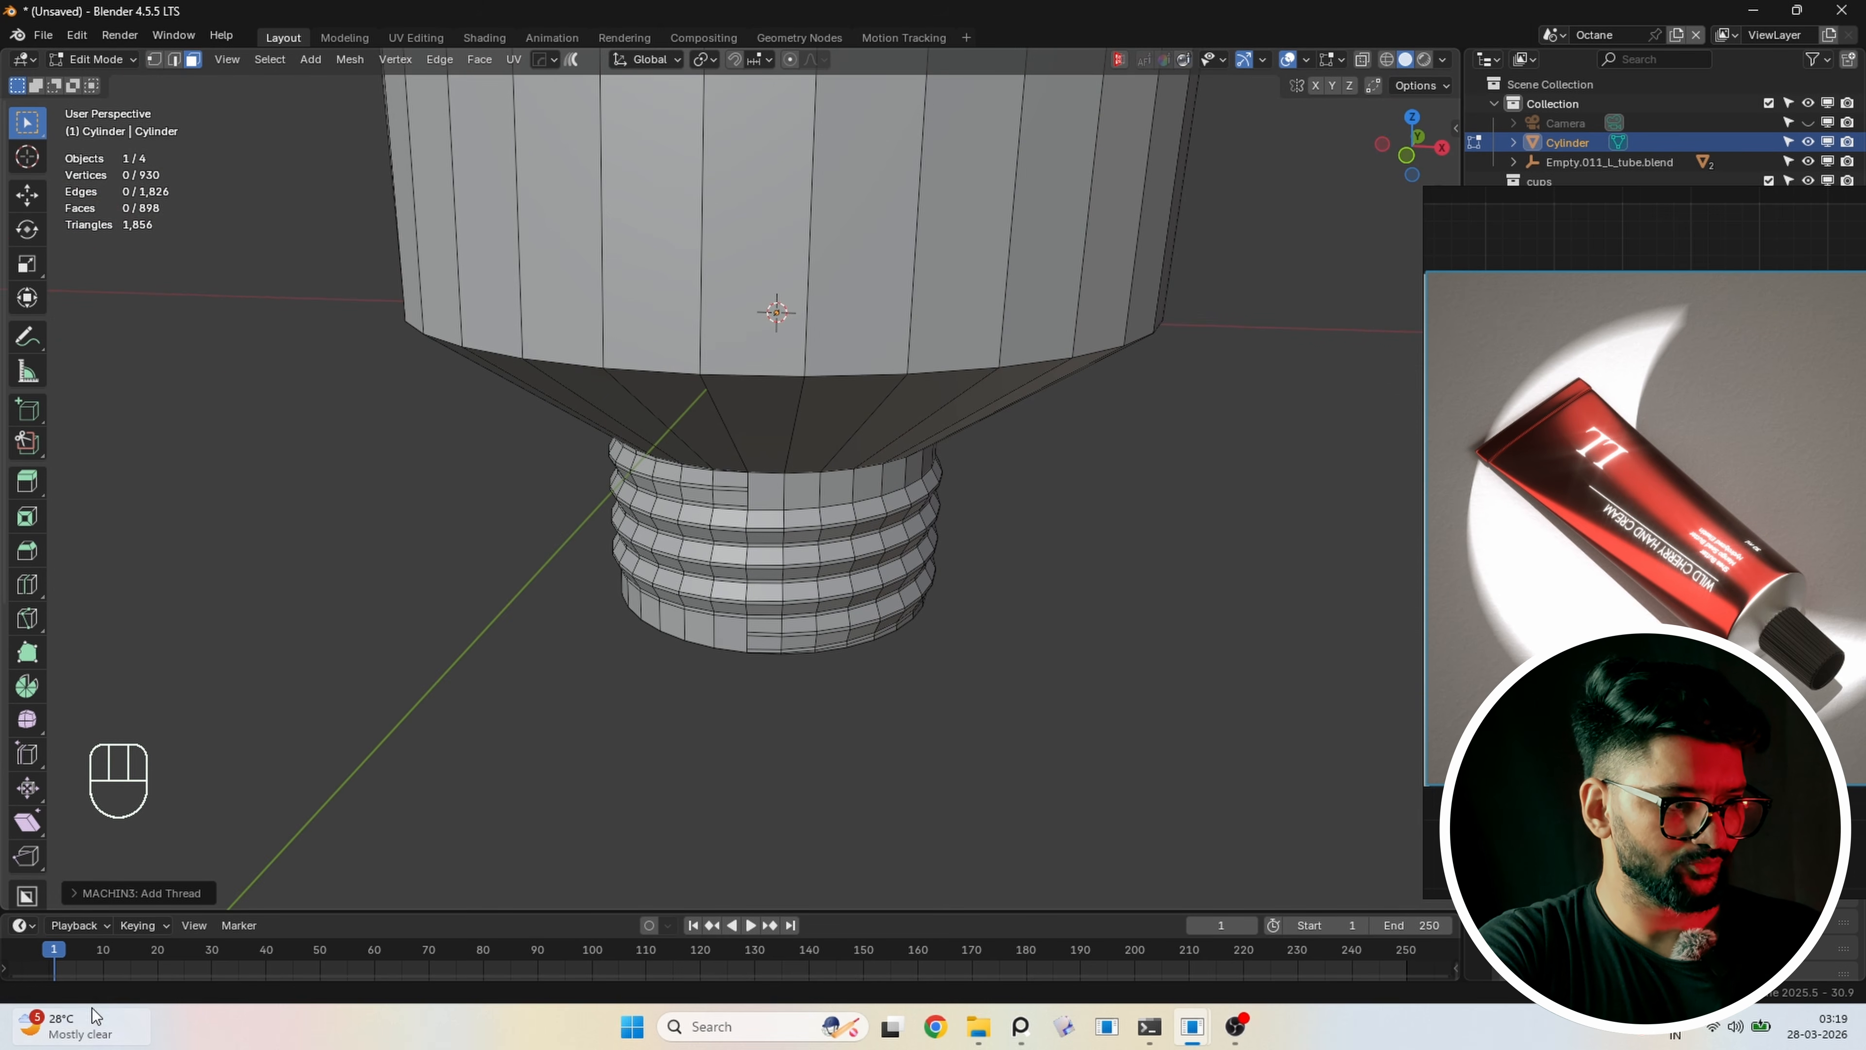
Set the thread to 3 turns with a depth of about 13%
{"action": "left_click", "coordinate": [176, 892]}
{"action": "scroll", "coordinate": [475, 708], "scroll_direction": "up", "scroll_amount": 6}
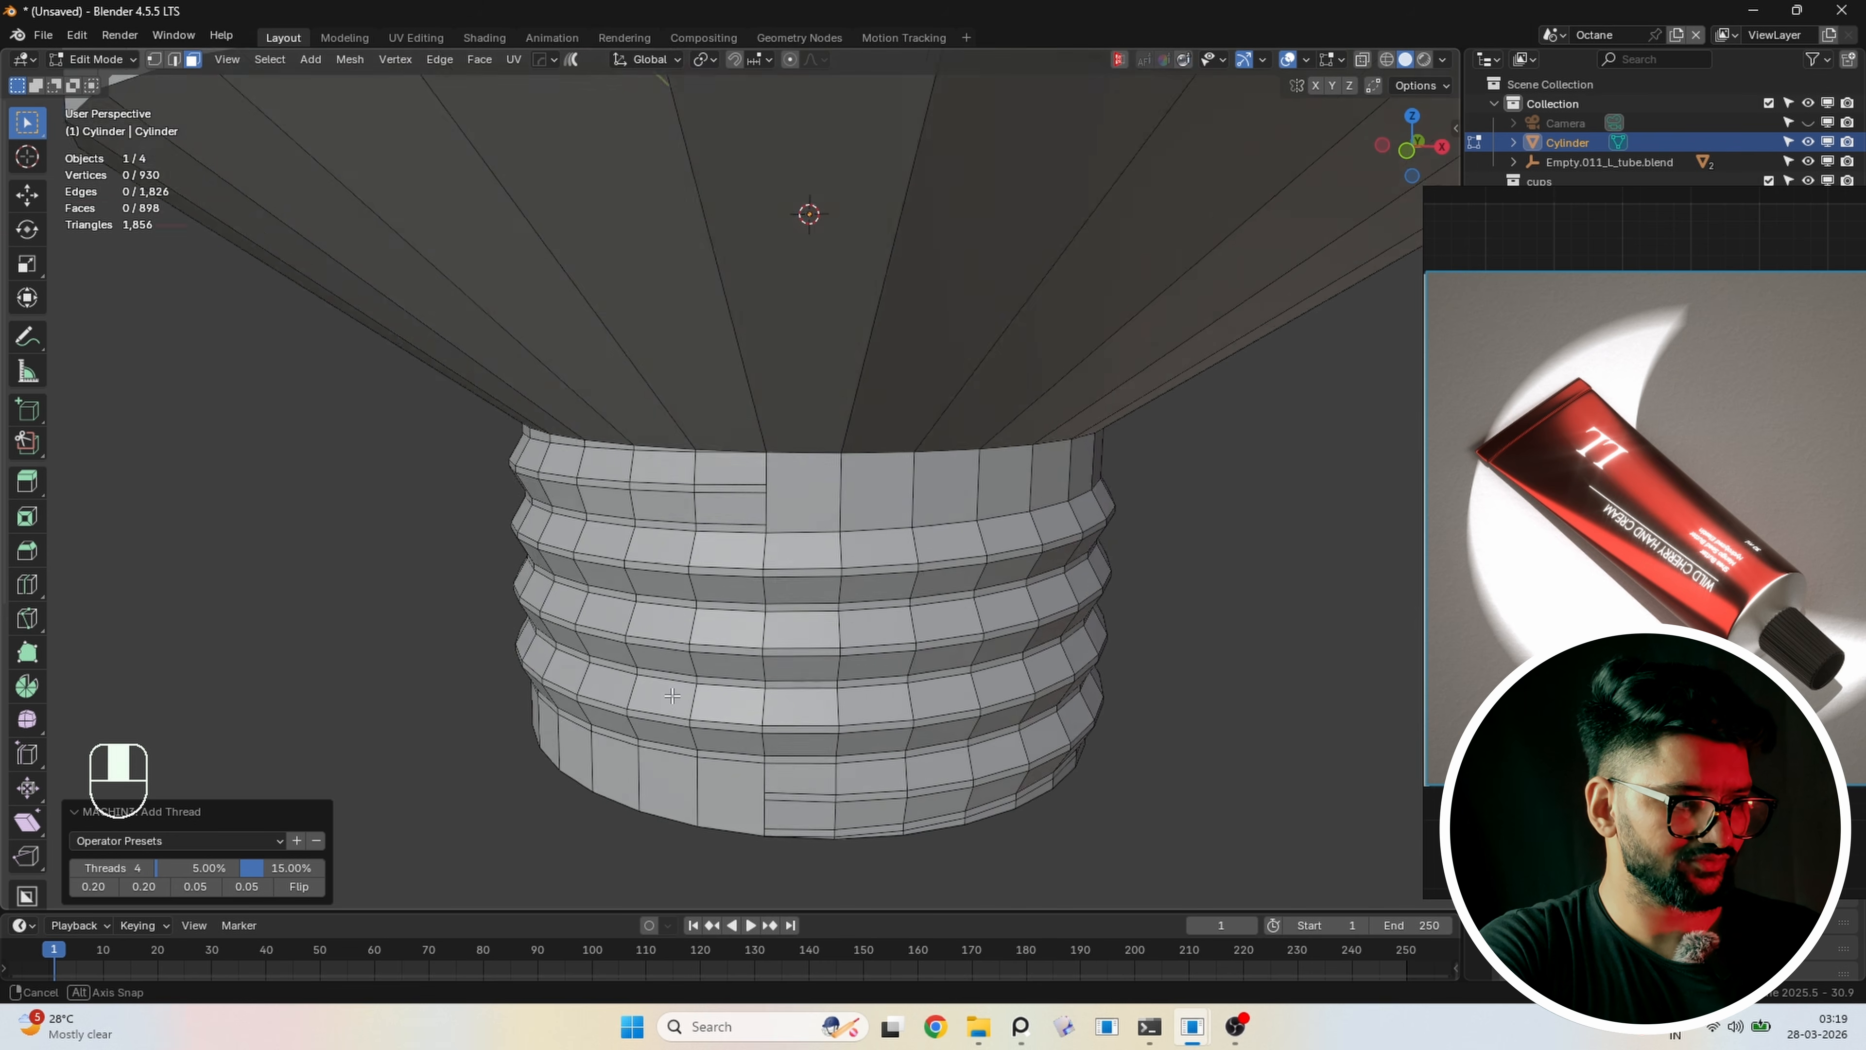
{"action": "left_click_drag", "start_coordinate": [209, 867], "coordinate": [233, 867]}
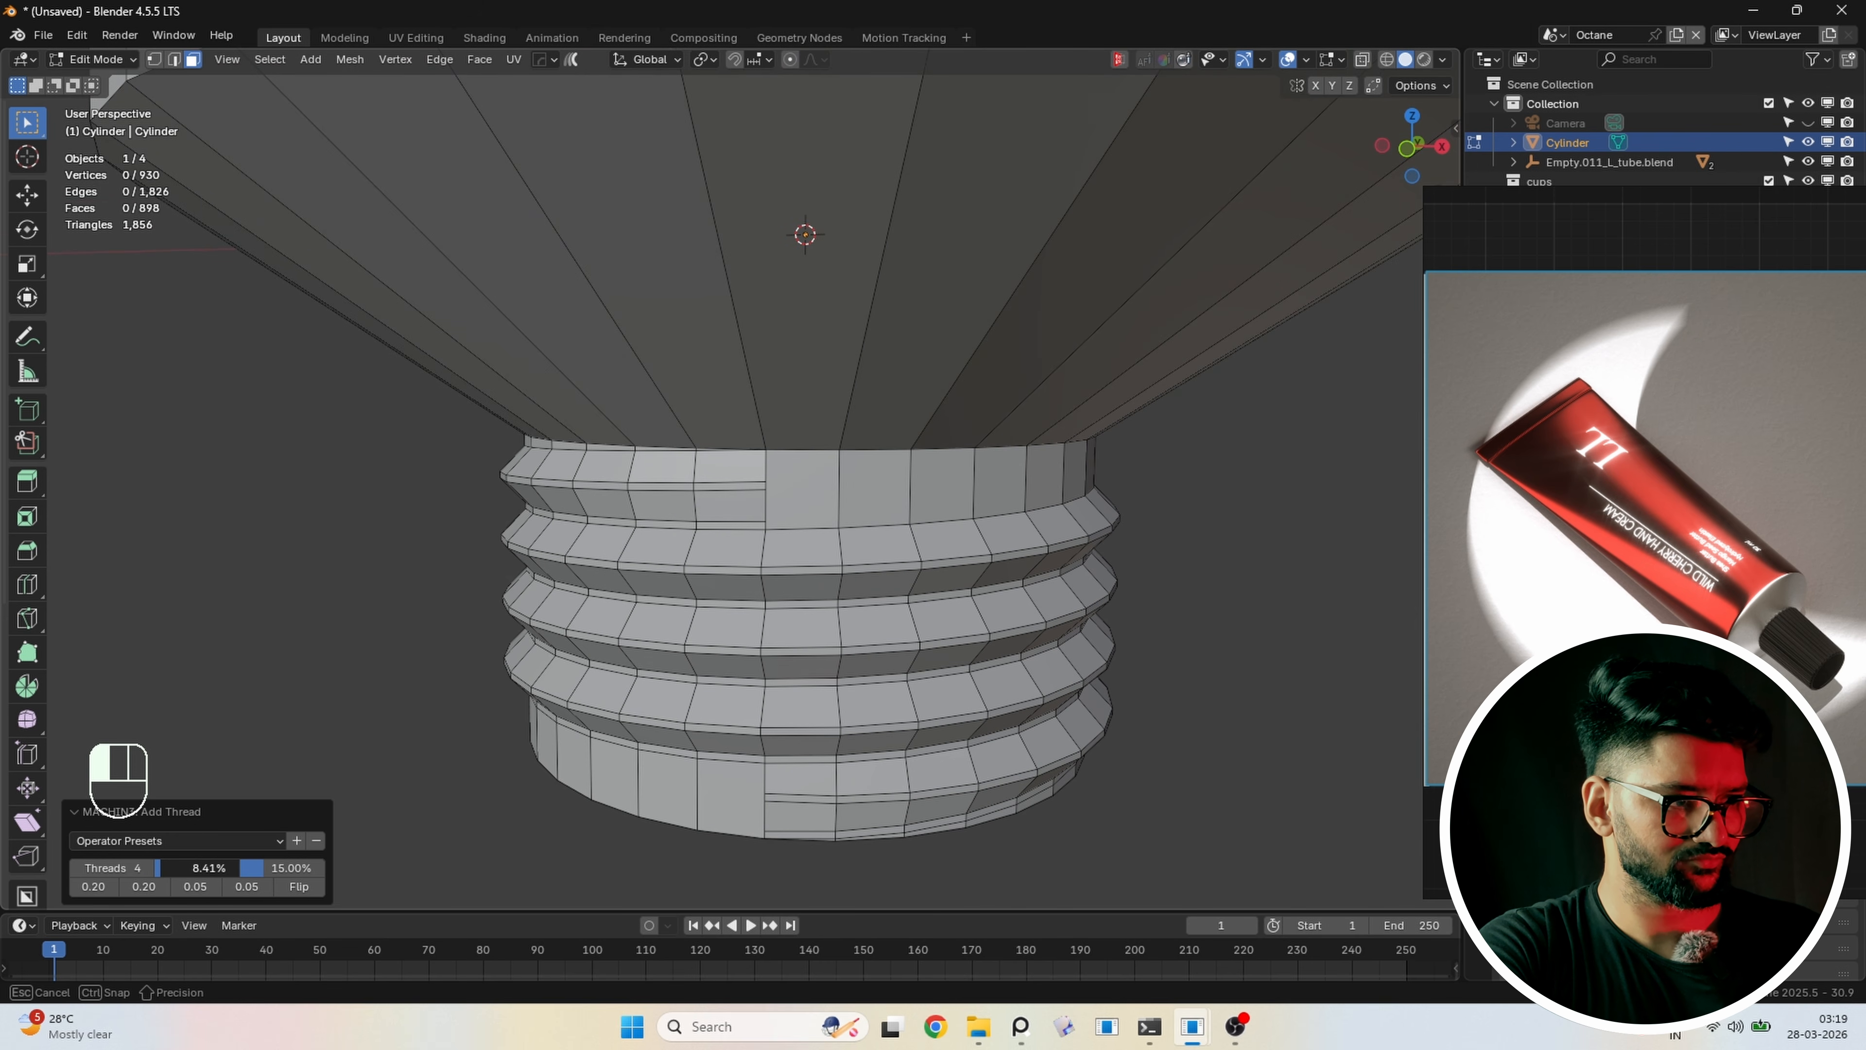
{"action": "left_click_drag", "start_coordinate": [114, 868], "coordinate": [238, 872]}
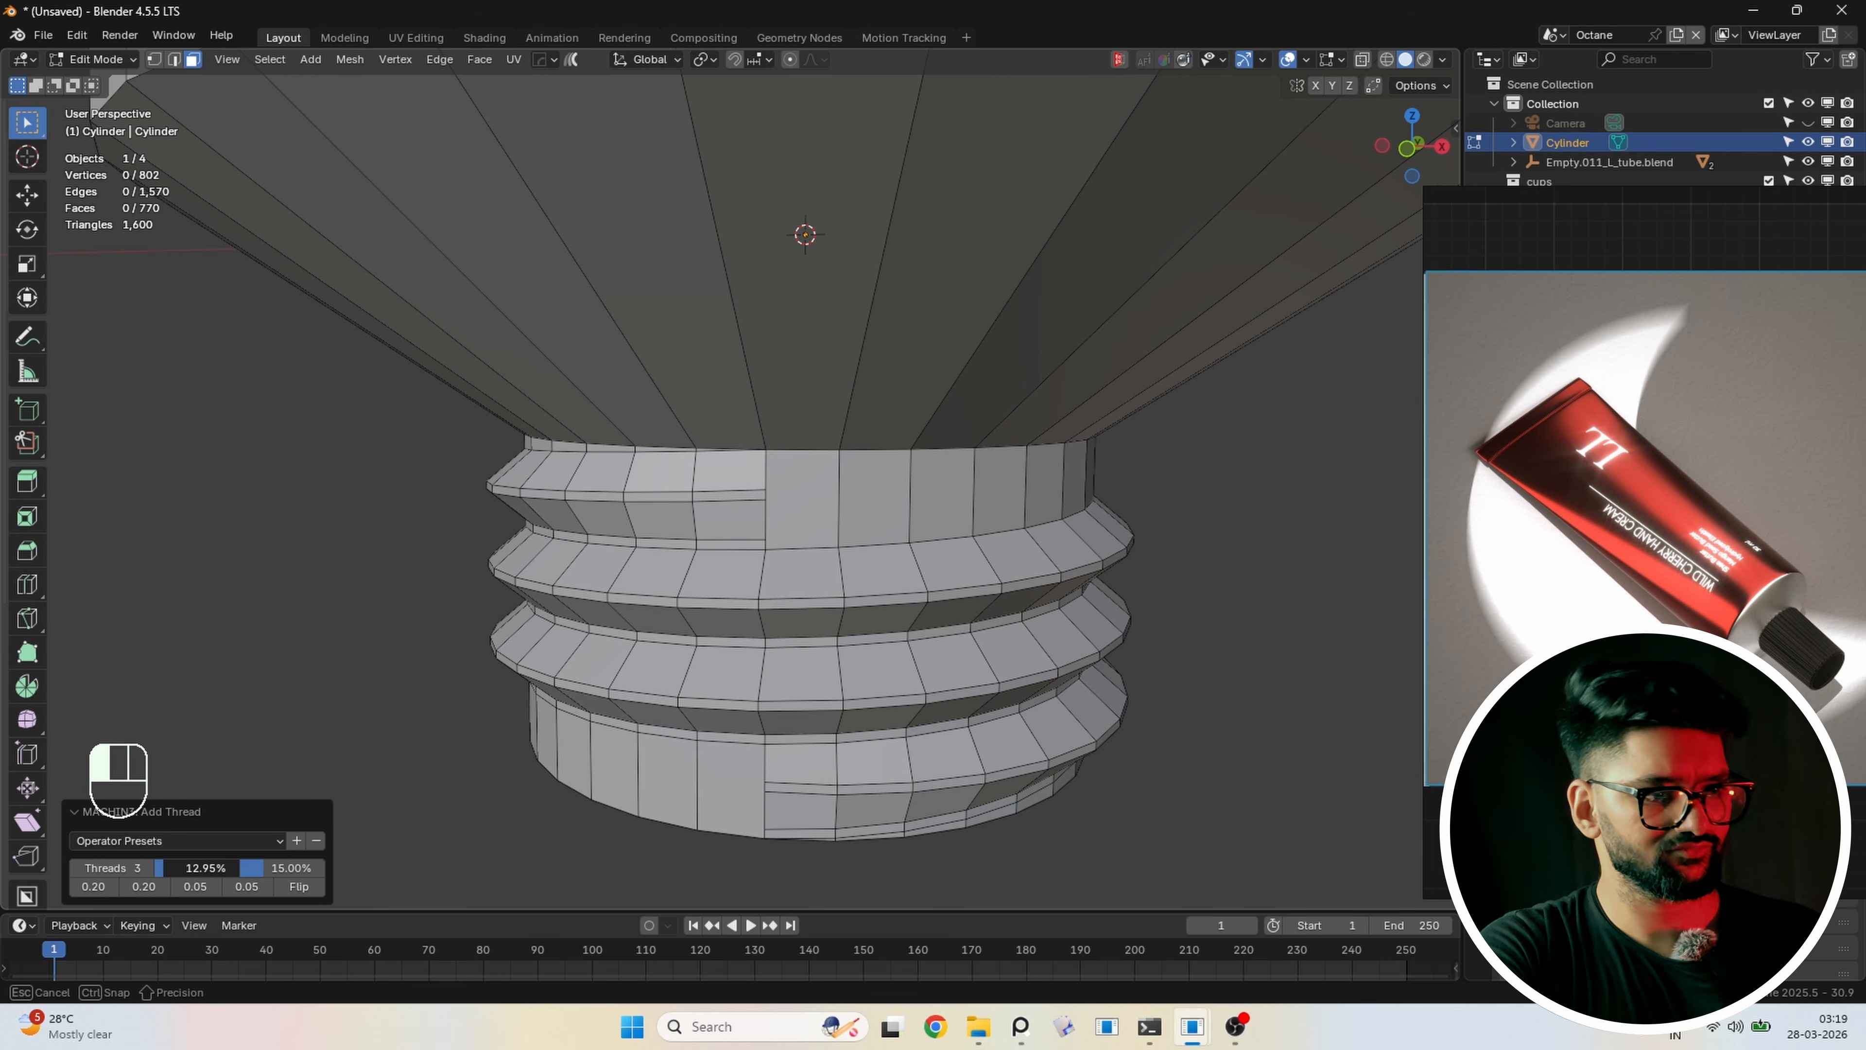
{"action": "key", "text": "Tab"}
Add a level 3 subdivision surface to the tube and shade it smooth
{"action": "scroll", "coordinate": [665, 648], "scroll_direction": "down", "scroll_amount": 5}
{"action": "key", "text": "KP_1"}
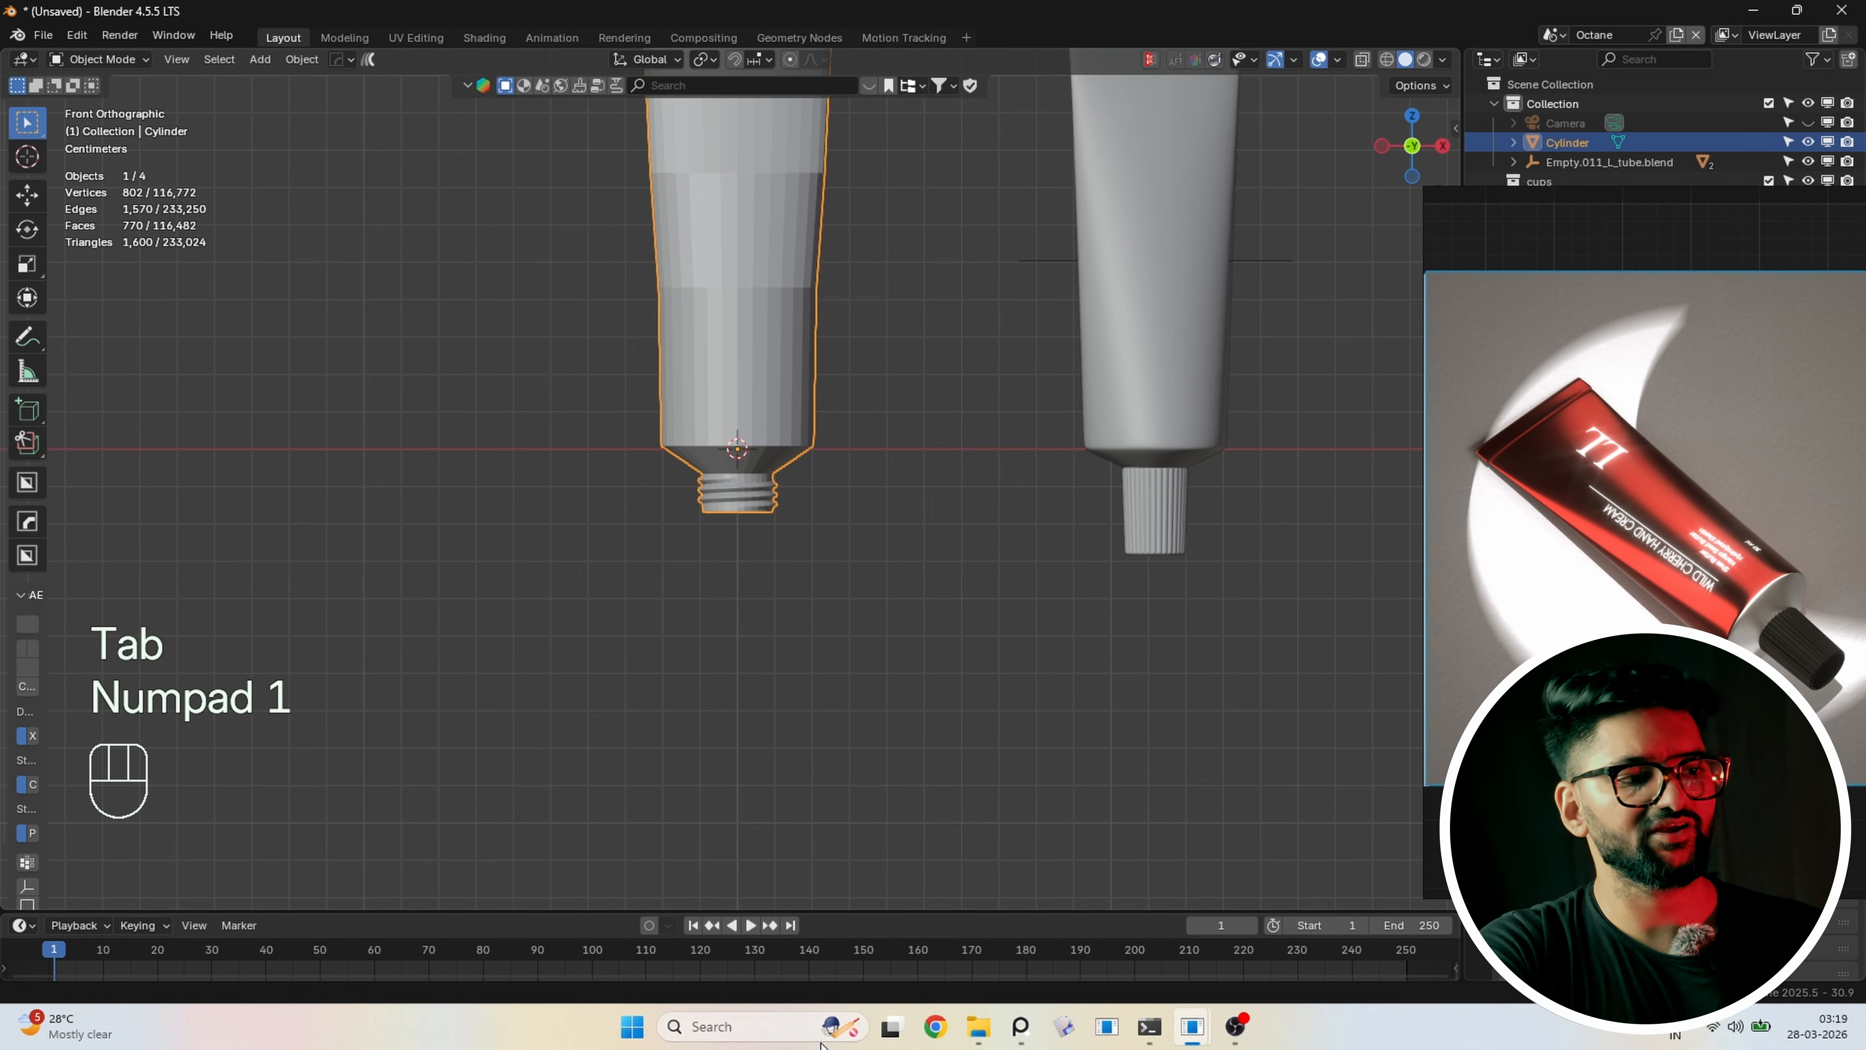
{"action": "scroll", "coordinate": [685, 442], "scroll_direction": "down", "scroll_amount": 4}
{"action": "scroll", "coordinate": [692, 446], "scroll_direction": "up", "scroll_amount": 5}
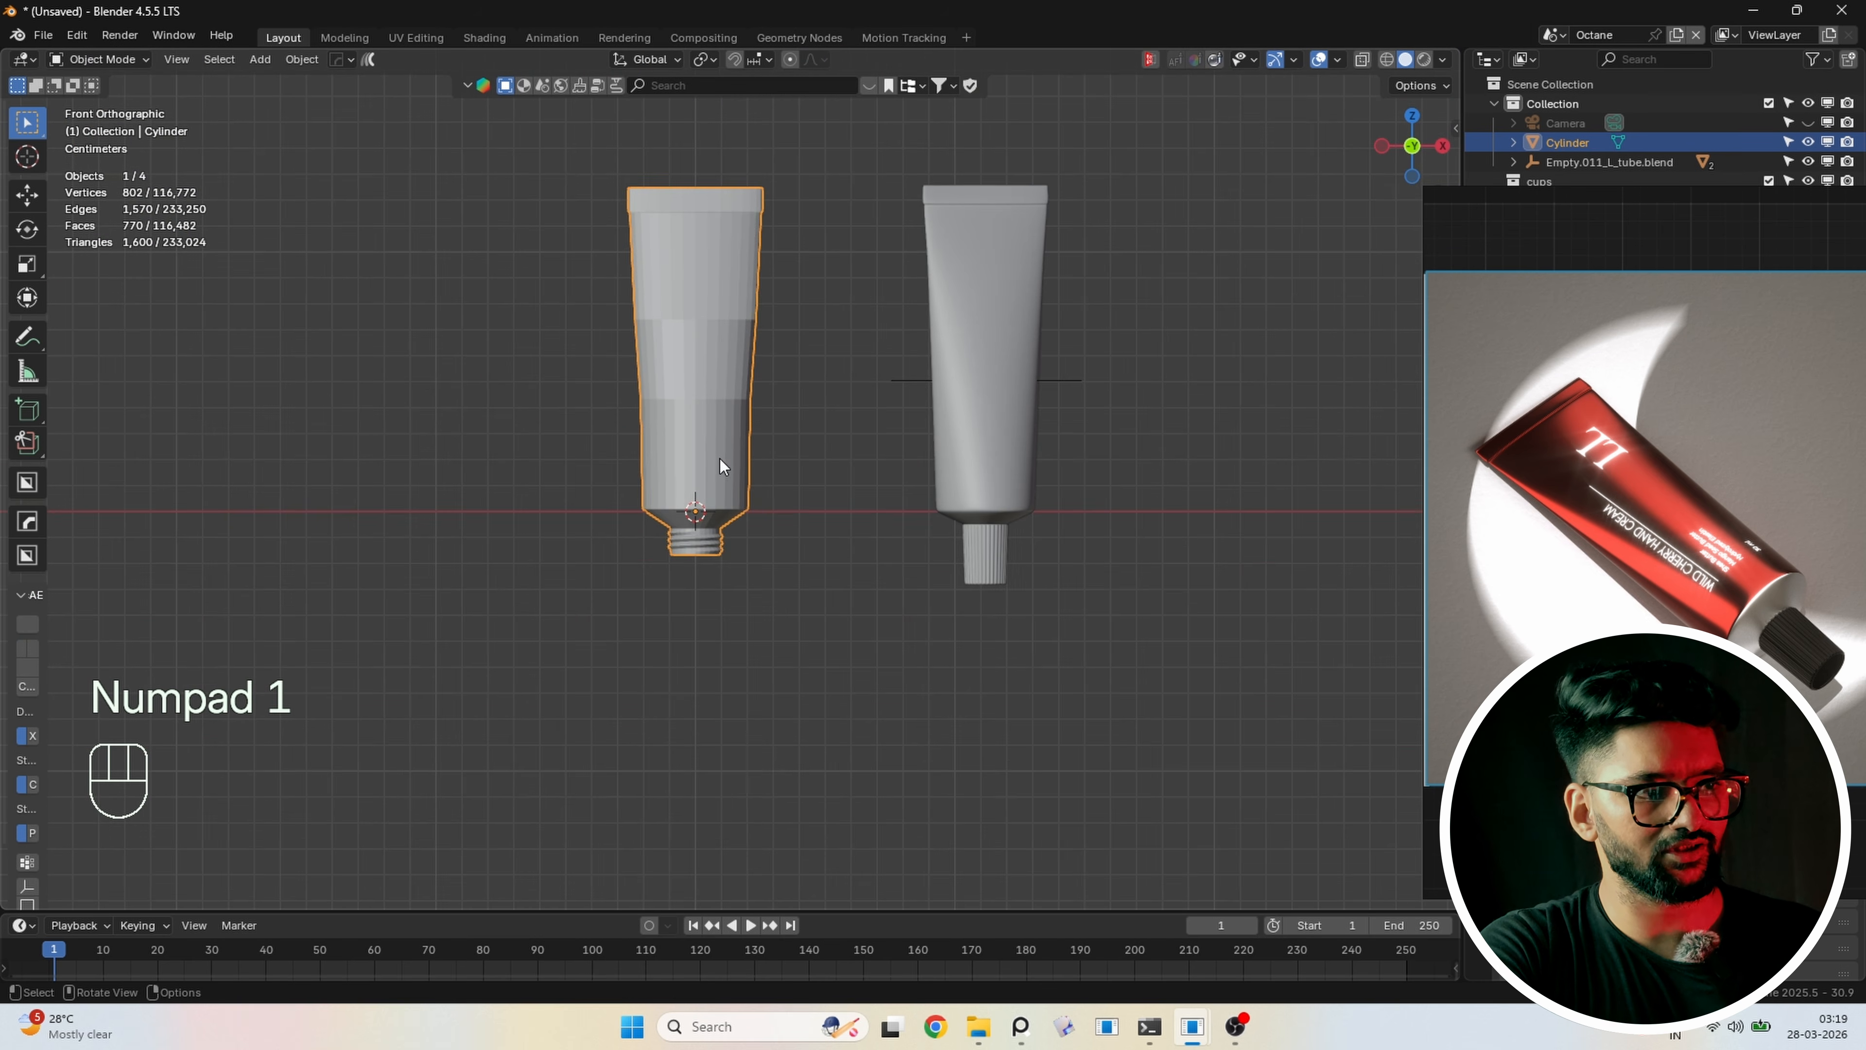
{"action": "middle_click_drag", "start_coordinate": [731, 461], "coordinate": [695, 544], "text": "shift"}
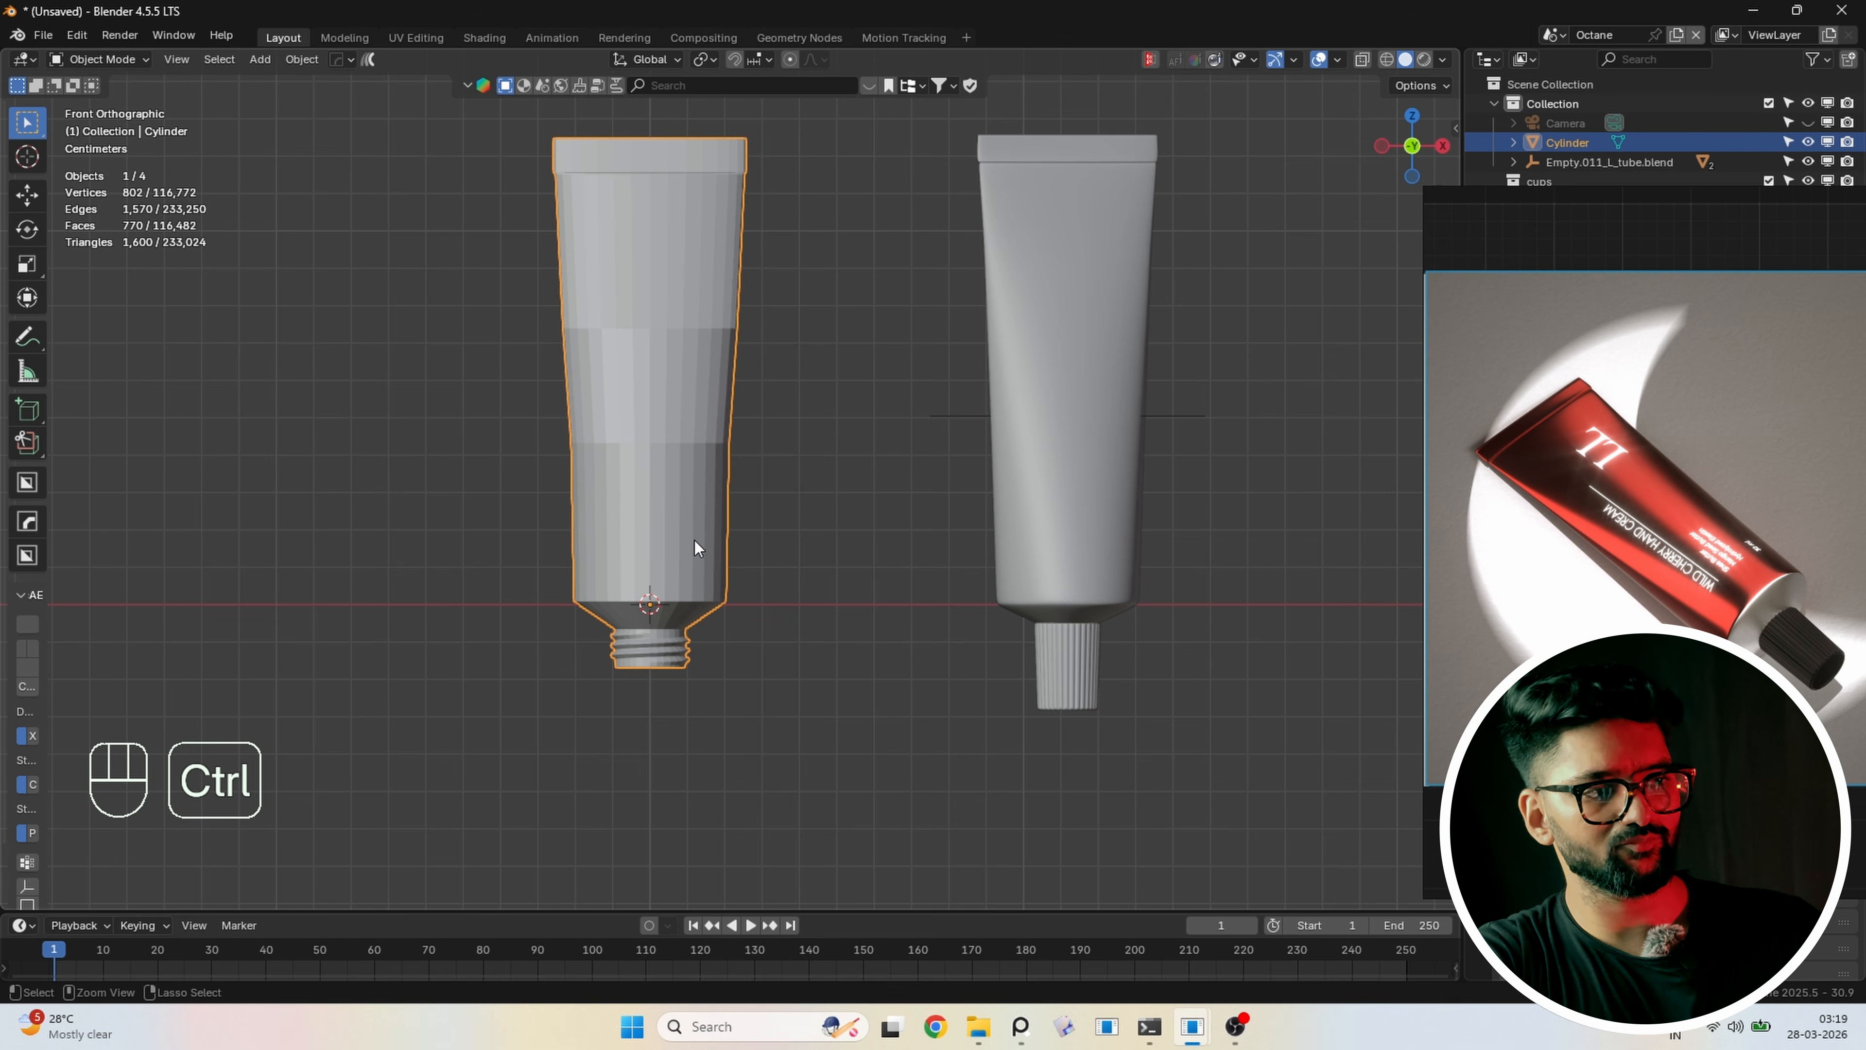
{"action": "key", "text": "ctrl+3"}
{"action": "middle_click_drag", "start_coordinate": [697, 449], "coordinate": [757, 478], "text": "shift"}
{"action": "right_click", "coordinate": [691, 446]}
{"action": "left_click", "coordinate": [691, 446]}
Add a loop cut around the lower tube body and slide it down close to the shoulder edge
{"action": "key", "text": "Tab"}
{"action": "scroll", "coordinate": [767, 480], "scroll_direction": "up", "scroll_amount": 2}
{"action": "scroll", "coordinate": [767, 479], "scroll_direction": "up", "scroll_amount": 1}
{"action": "key", "text": "ctrl+r"}
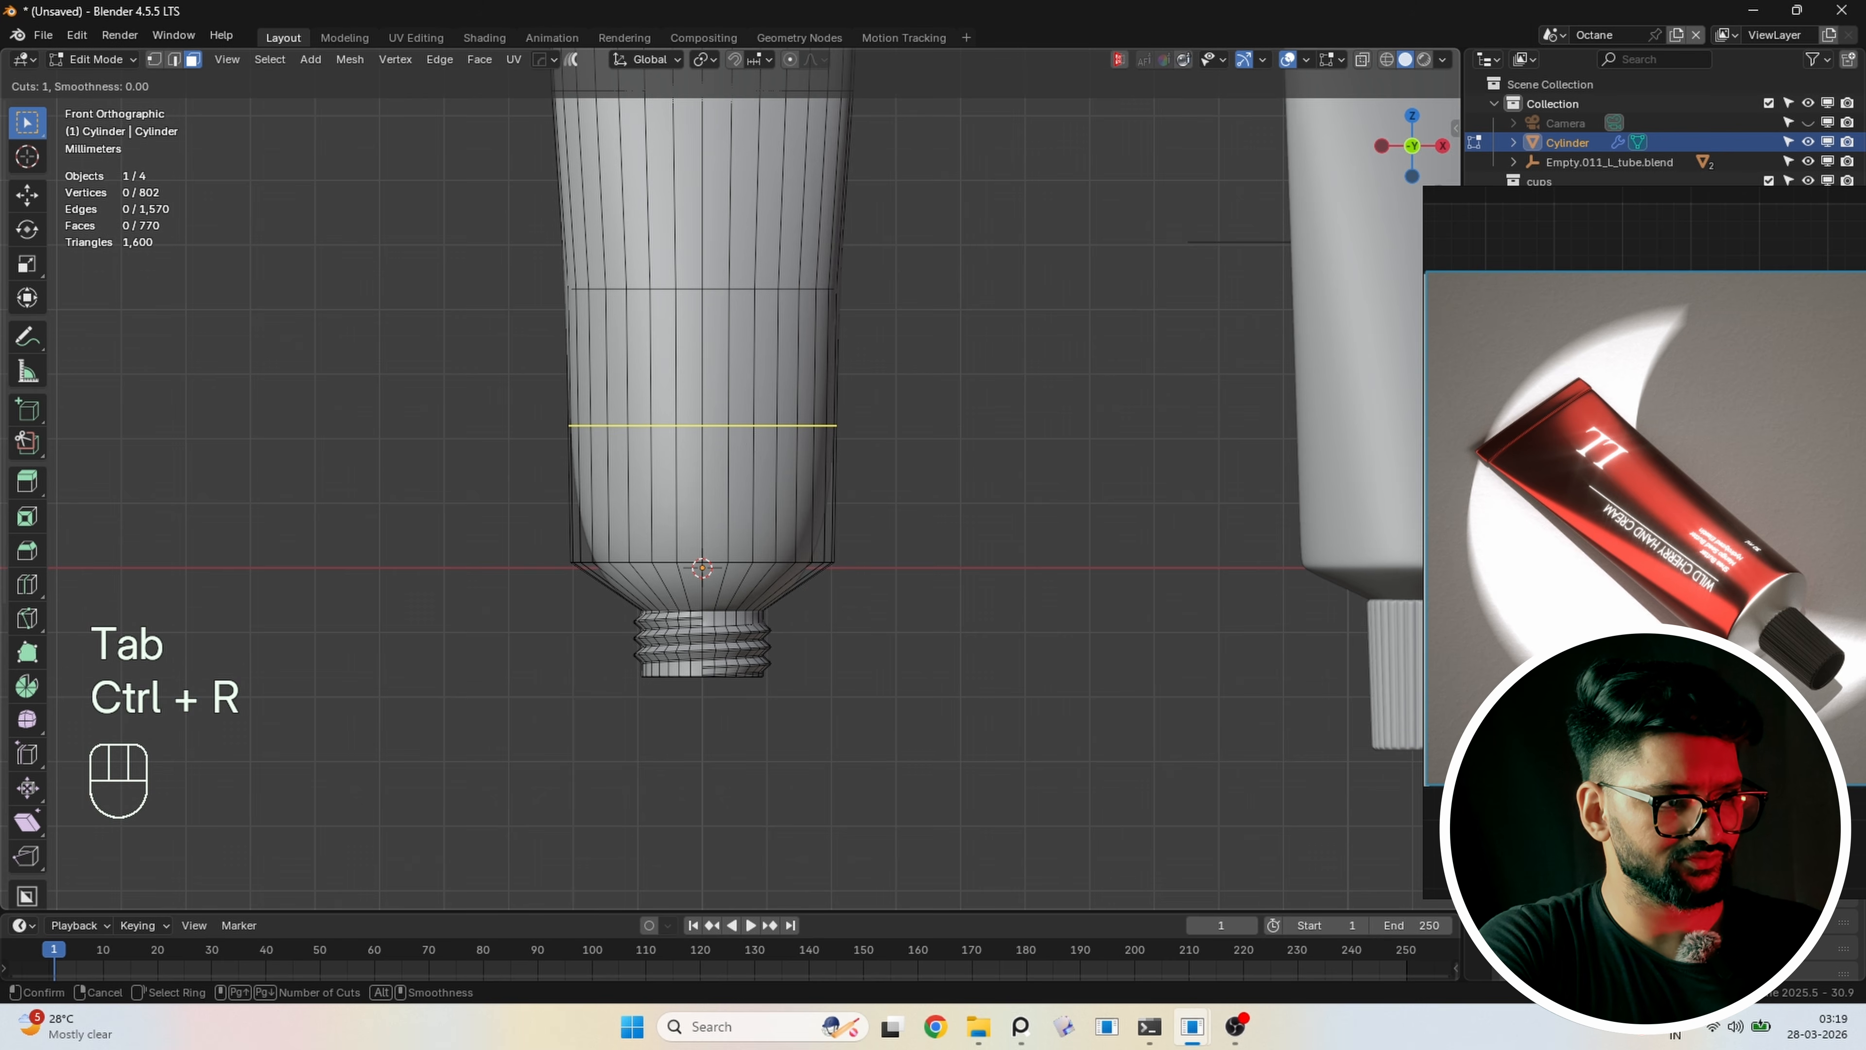
{"action": "left_click", "coordinate": [753, 425]}
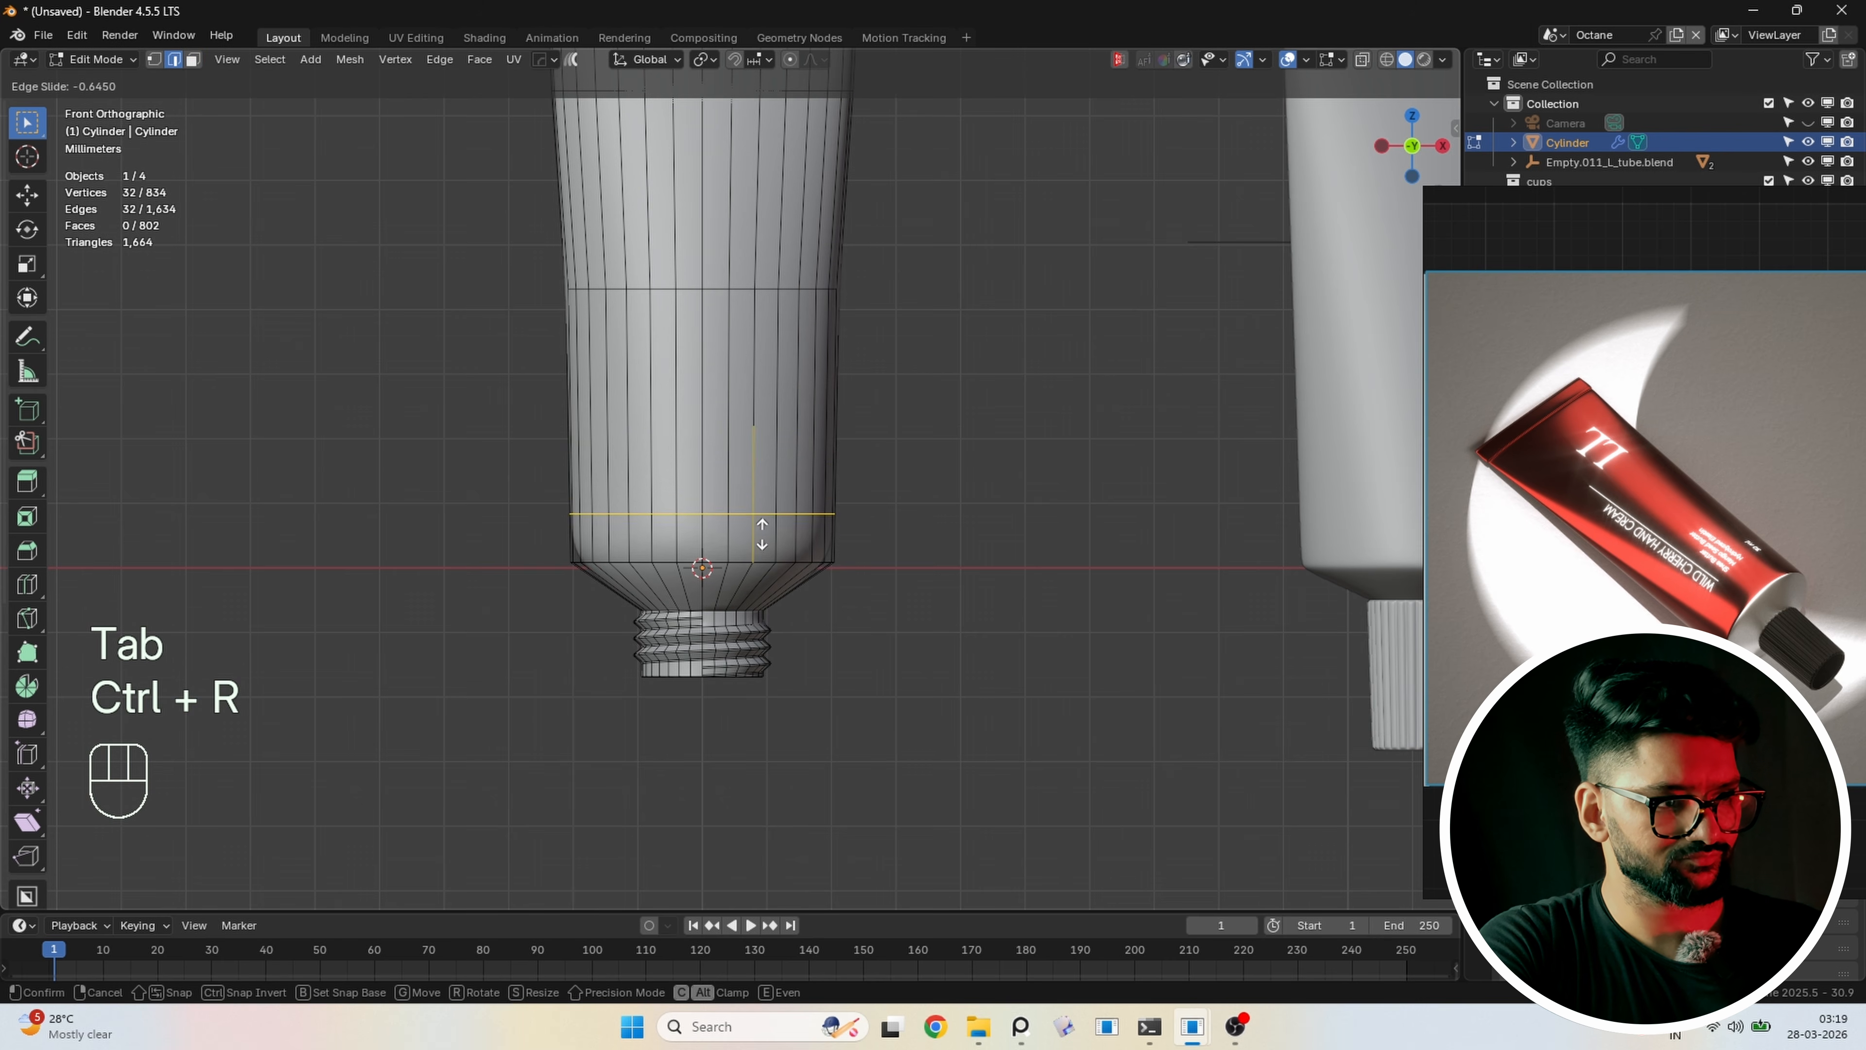
{"action": "left_click", "coordinate": [774, 573]}
{"action": "key", "text": "Tab"}
Add three evenly spaced loop cuts around the sloped shoulder
{"action": "middle_click_drag", "start_coordinate": [585, 638], "coordinate": [591, 551]}
{"action": "scroll", "coordinate": [646, 662], "scroll_direction": "up", "scroll_amount": 4}
{"action": "key", "text": "Tab"}
{"action": "middle_click_drag", "start_coordinate": [662, 727], "coordinate": [753, 490], "text": "shift"}
{"action": "key", "text": "ctrl+r"}
{"action": "scroll", "coordinate": [730, 585], "scroll_direction": "up", "scroll_amount": 2}
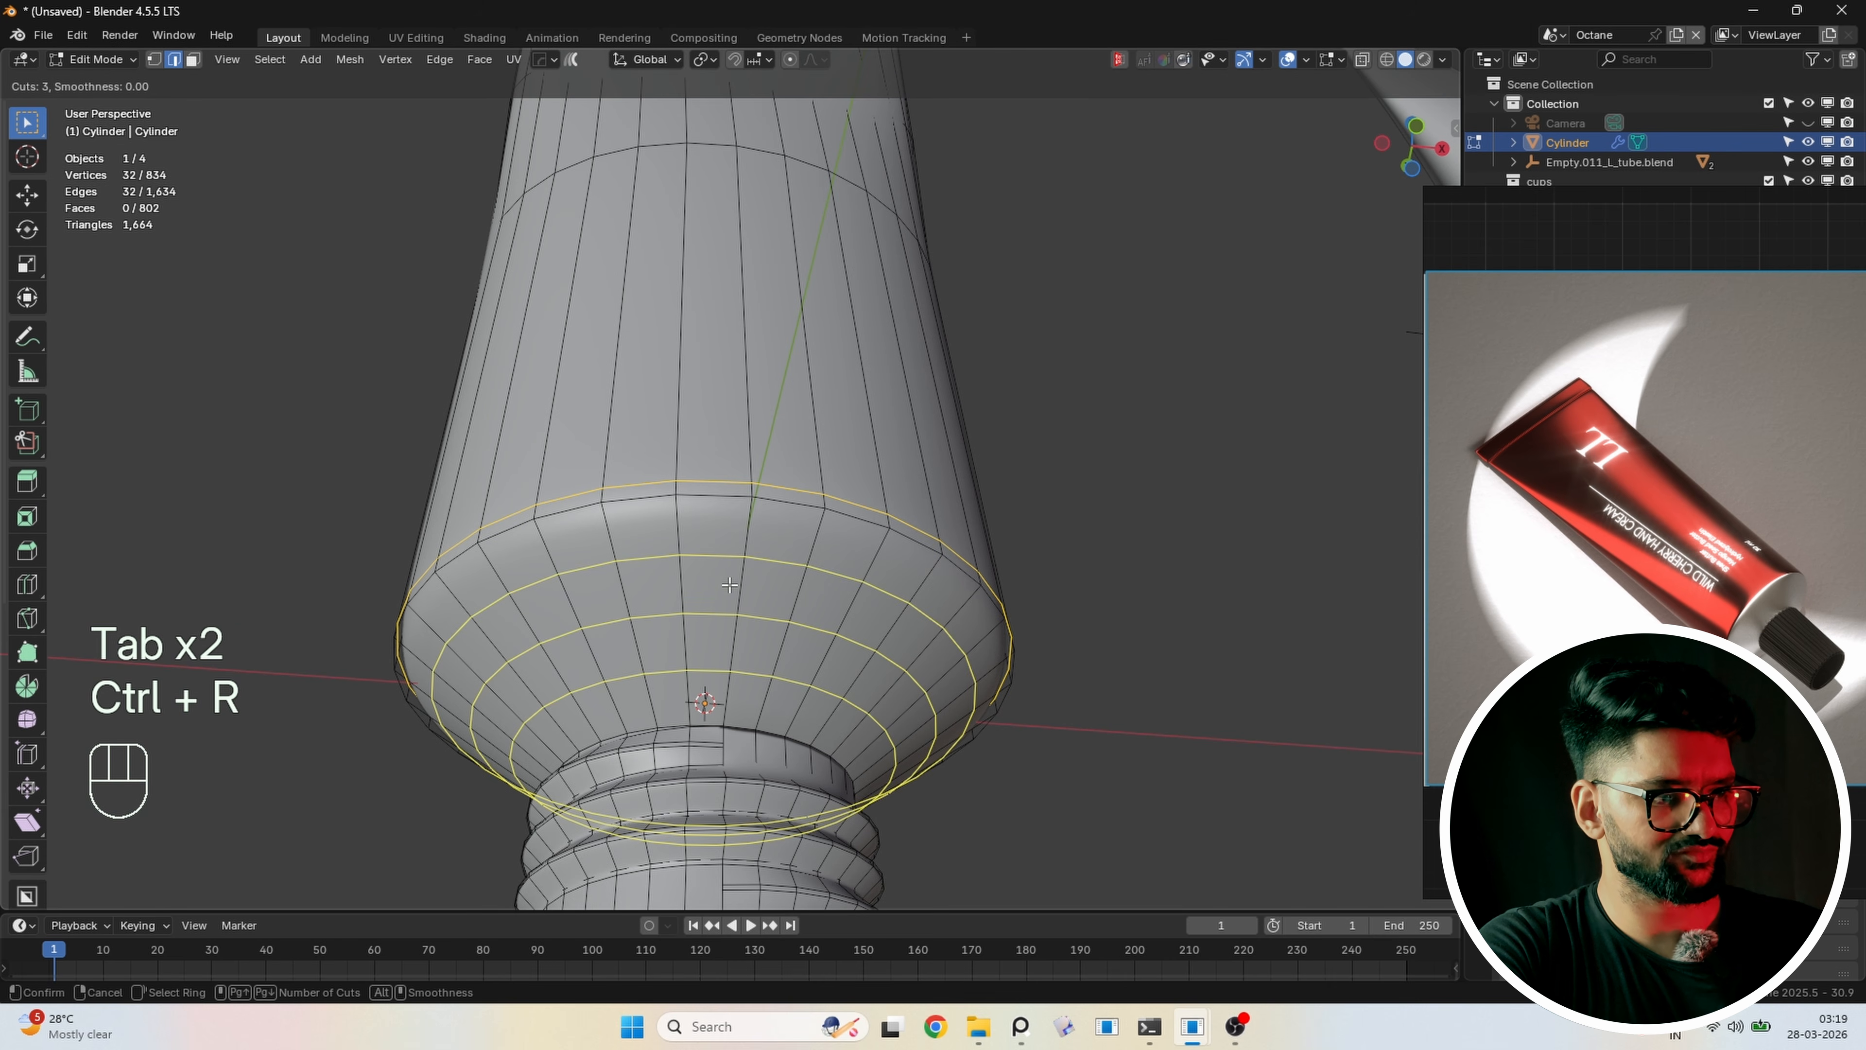
{"action": "left_click", "coordinate": [729, 586]}
{"action": "right_click", "coordinate": [729, 585]}
{"action": "key", "text": "Tab"}
Add a supporting loop cut on the shoulder, just below its outer edge
{"action": "middle_click_drag", "start_coordinate": [729, 585], "coordinate": [694, 656]}
{"action": "key", "text": "Tab"}
{"action": "scroll", "coordinate": [694, 656], "scroll_direction": "up", "scroll_amount": 2}
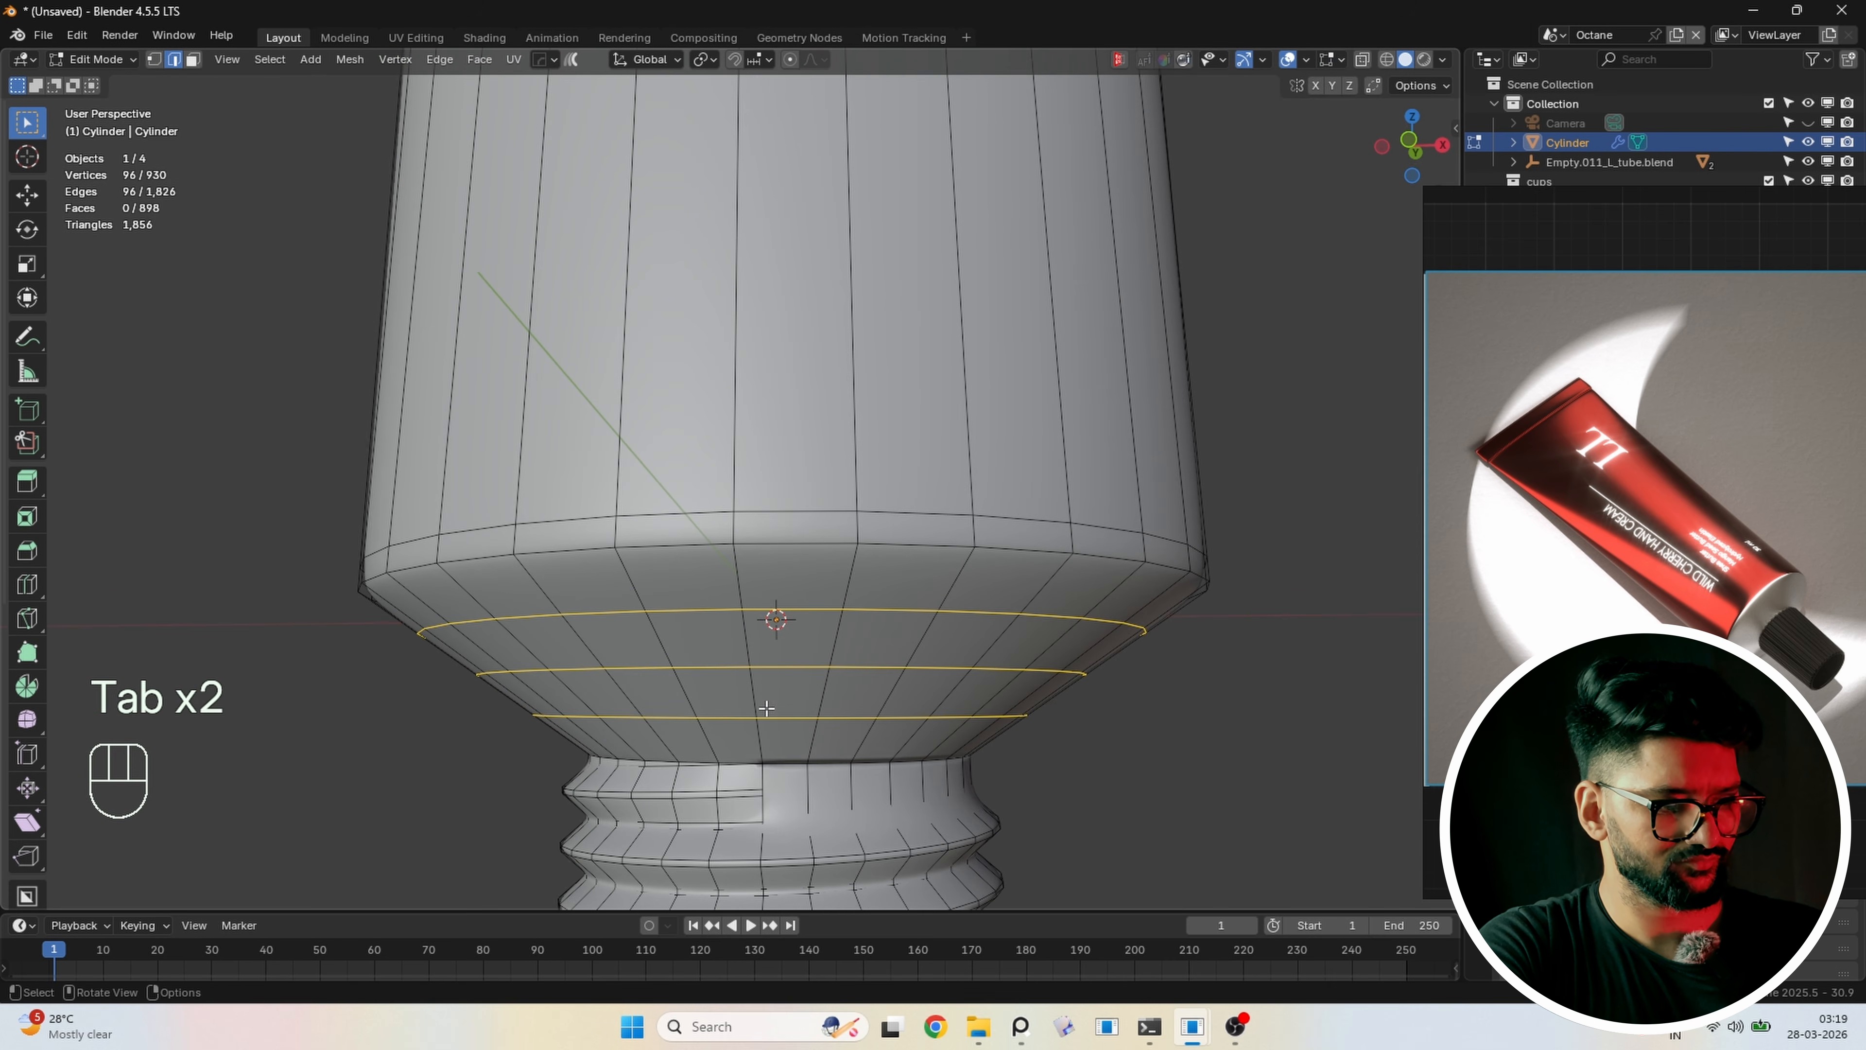
{"action": "key", "text": "ctrl+r"}
{"action": "left_click", "coordinate": [749, 588]}
{"action": "left_click", "coordinate": [749, 573]}
{"action": "key", "text": "Tab"}
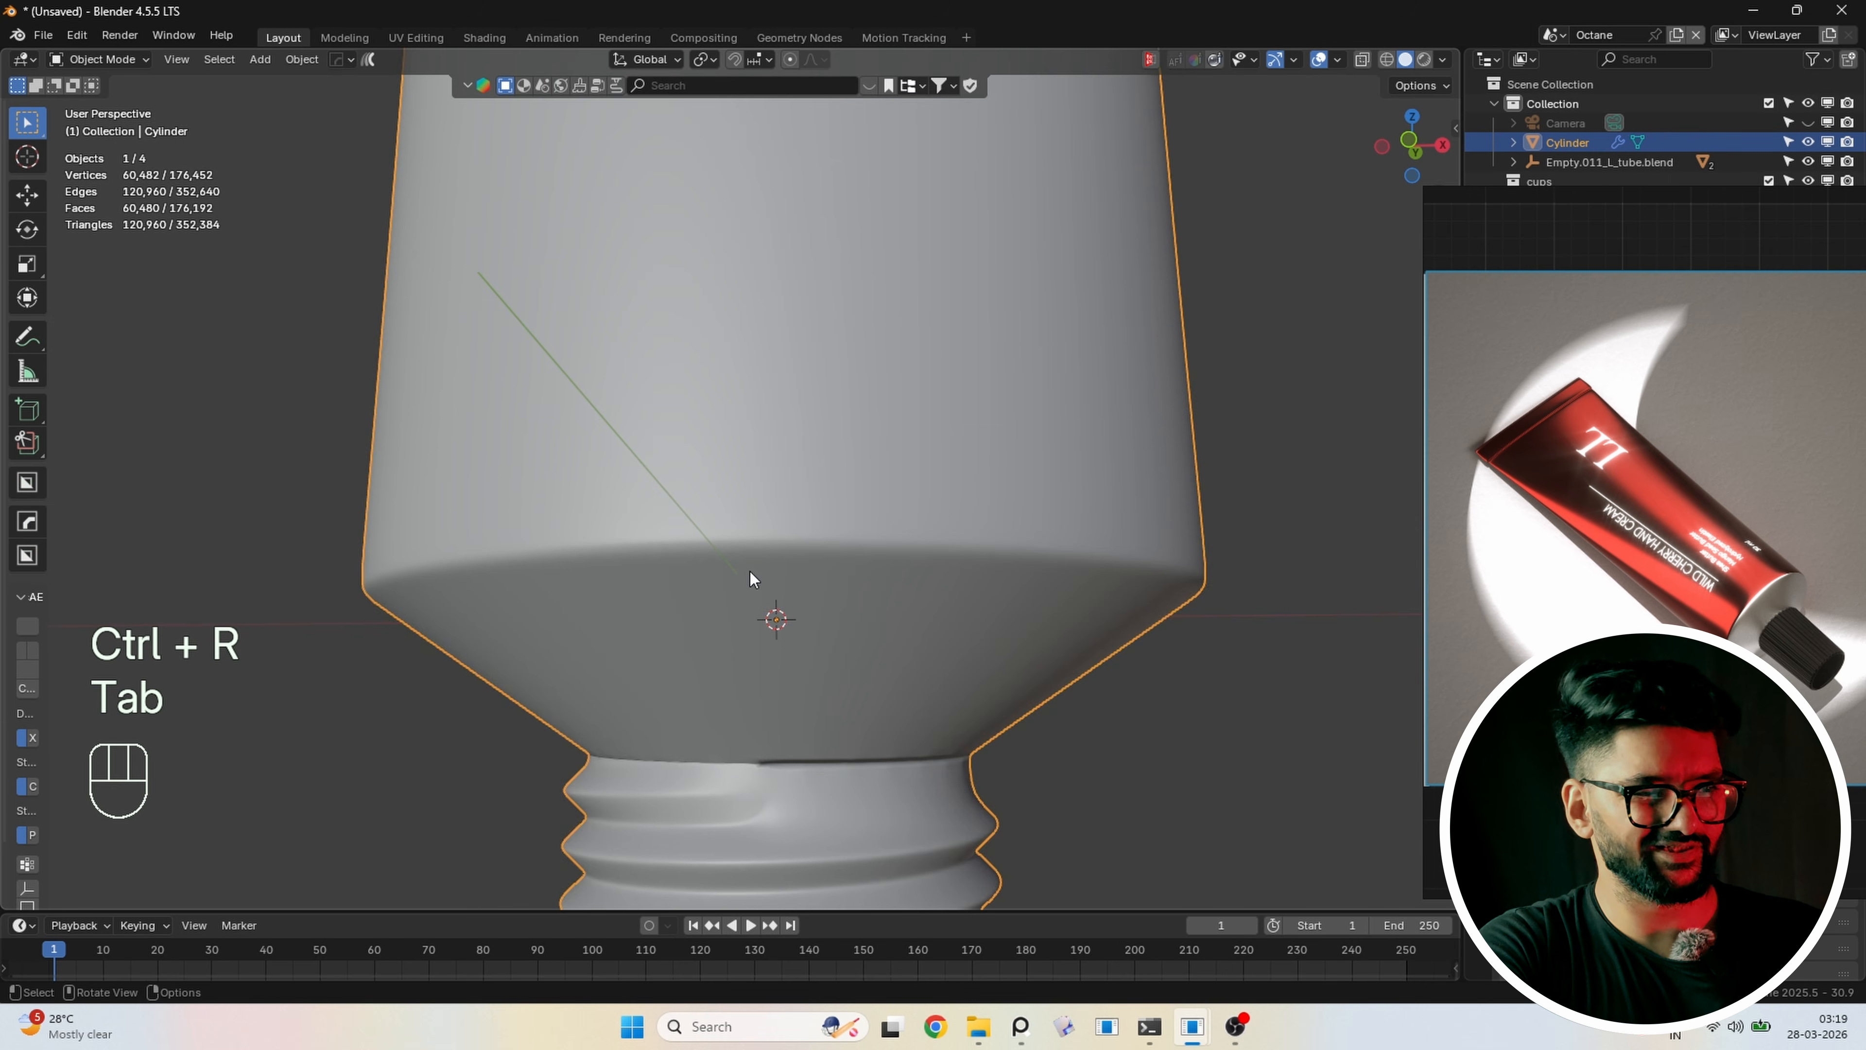
Add a supporting loop cut on the shoulder and slide it down close to the threaded neck
{"action": "middle_click_drag", "start_coordinate": [1031, 562], "coordinate": [1025, 531]}
{"action": "middle_click_drag", "start_coordinate": [822, 517], "coordinate": [863, 401], "text": "shift"}
{"action": "key", "text": "Tab"}
{"action": "scroll", "coordinate": [874, 647], "scroll_direction": "up", "scroll_amount": 2}
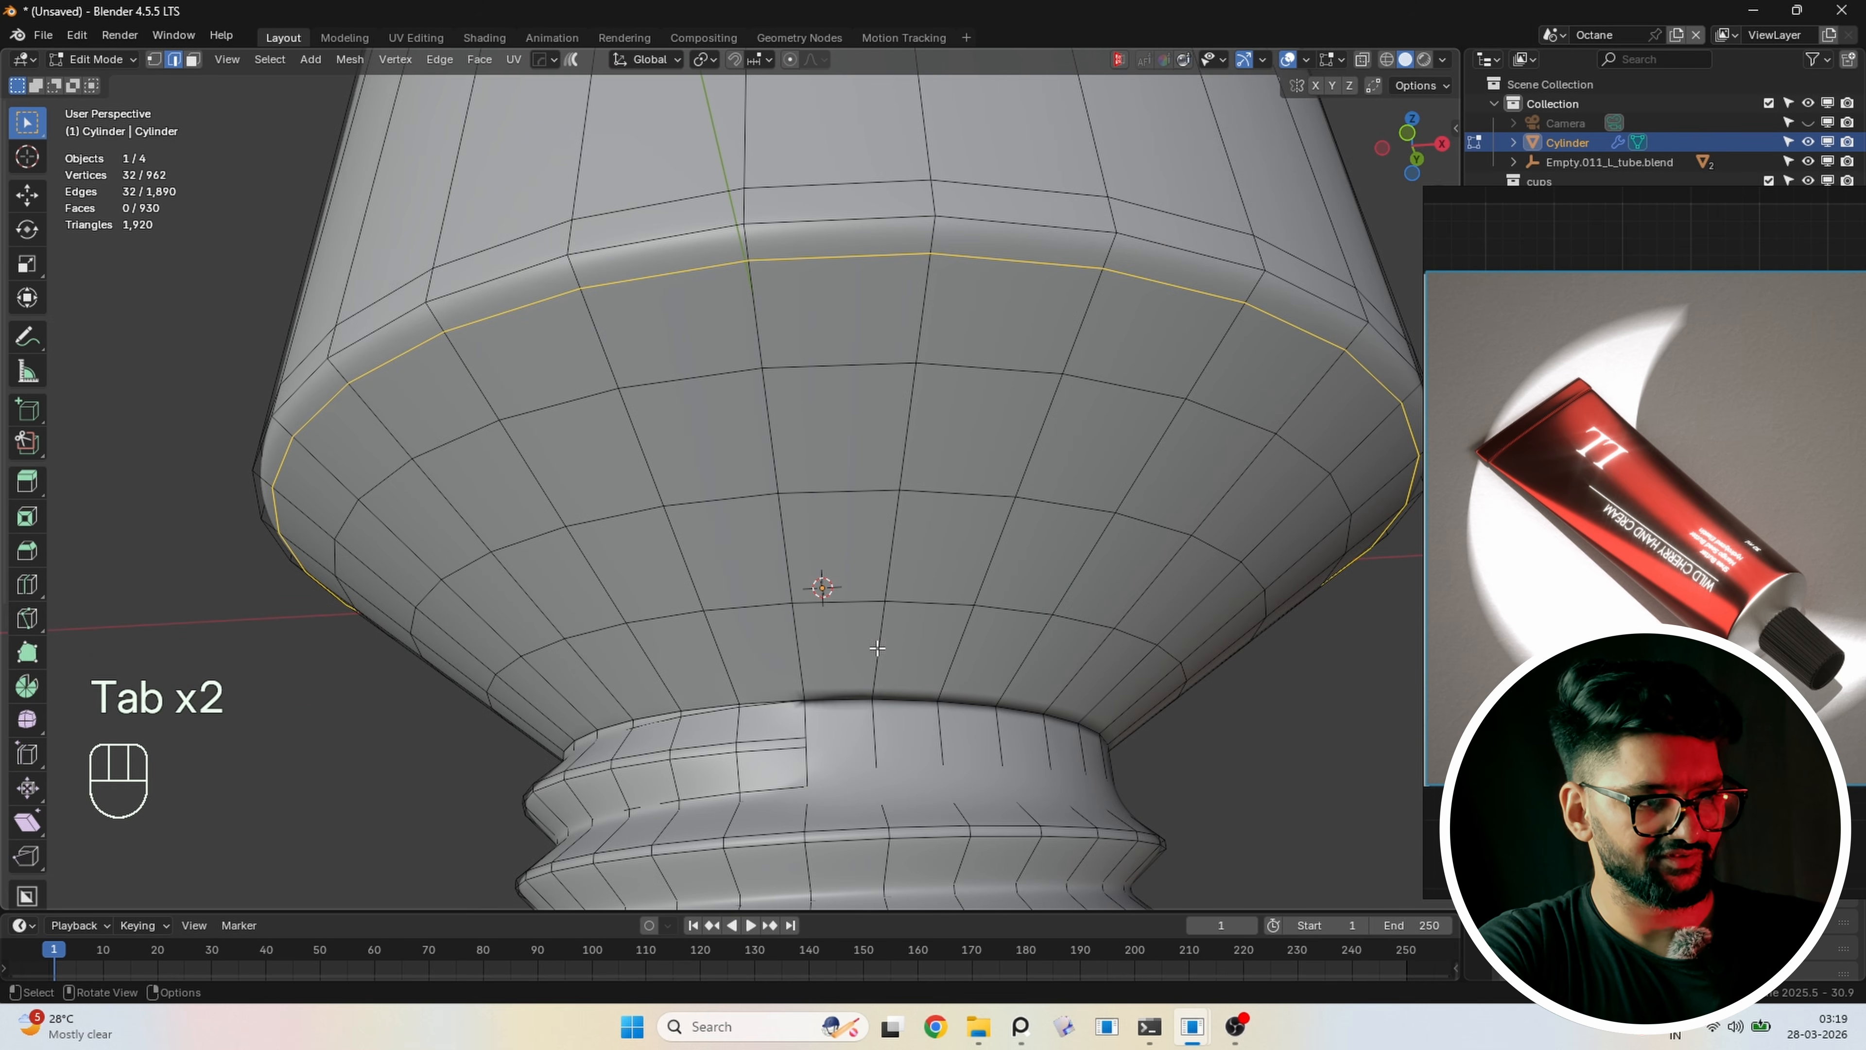
{"action": "key", "text": "ctrl+r"}
{"action": "left_click", "coordinate": [880, 638]}
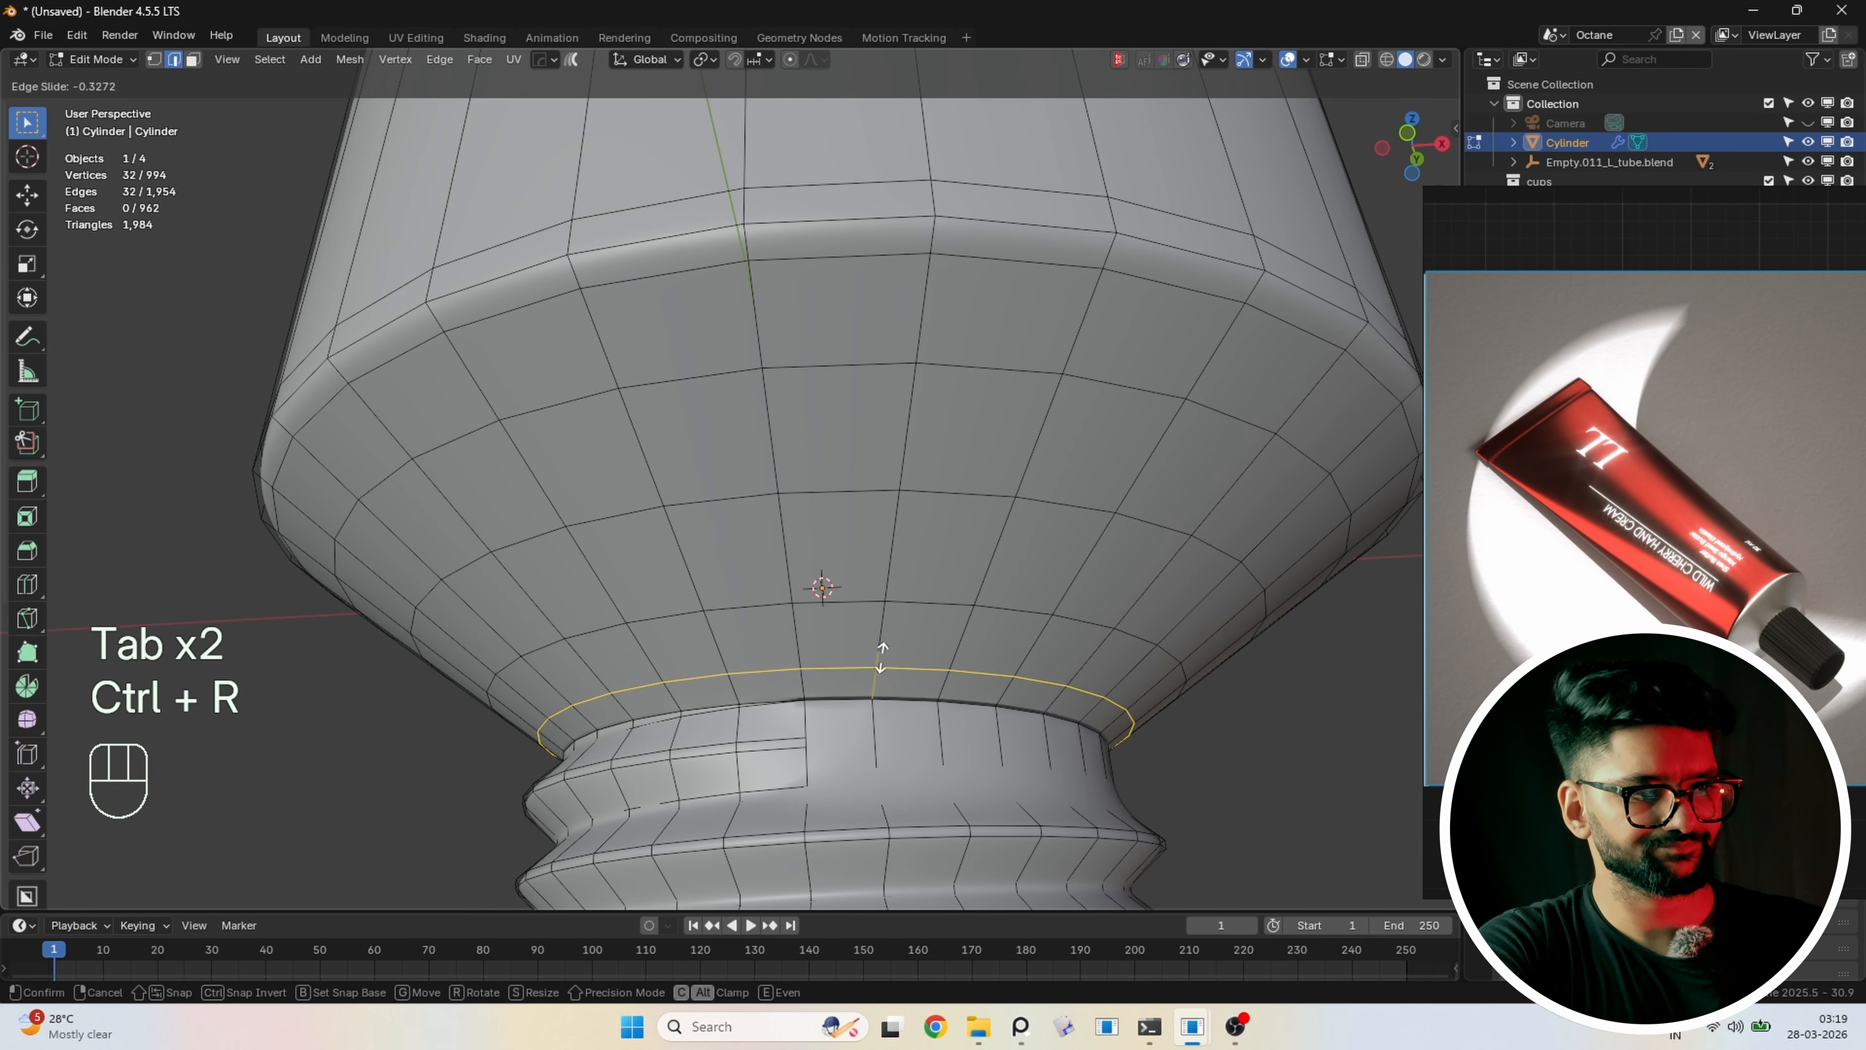
{"action": "left_click", "coordinate": [881, 670]}
{"action": "key", "text": "Tab"}
Compare the smoothed tube's shape and shoulder with the reference tube in front view
{"action": "key", "text": "KP_1"}
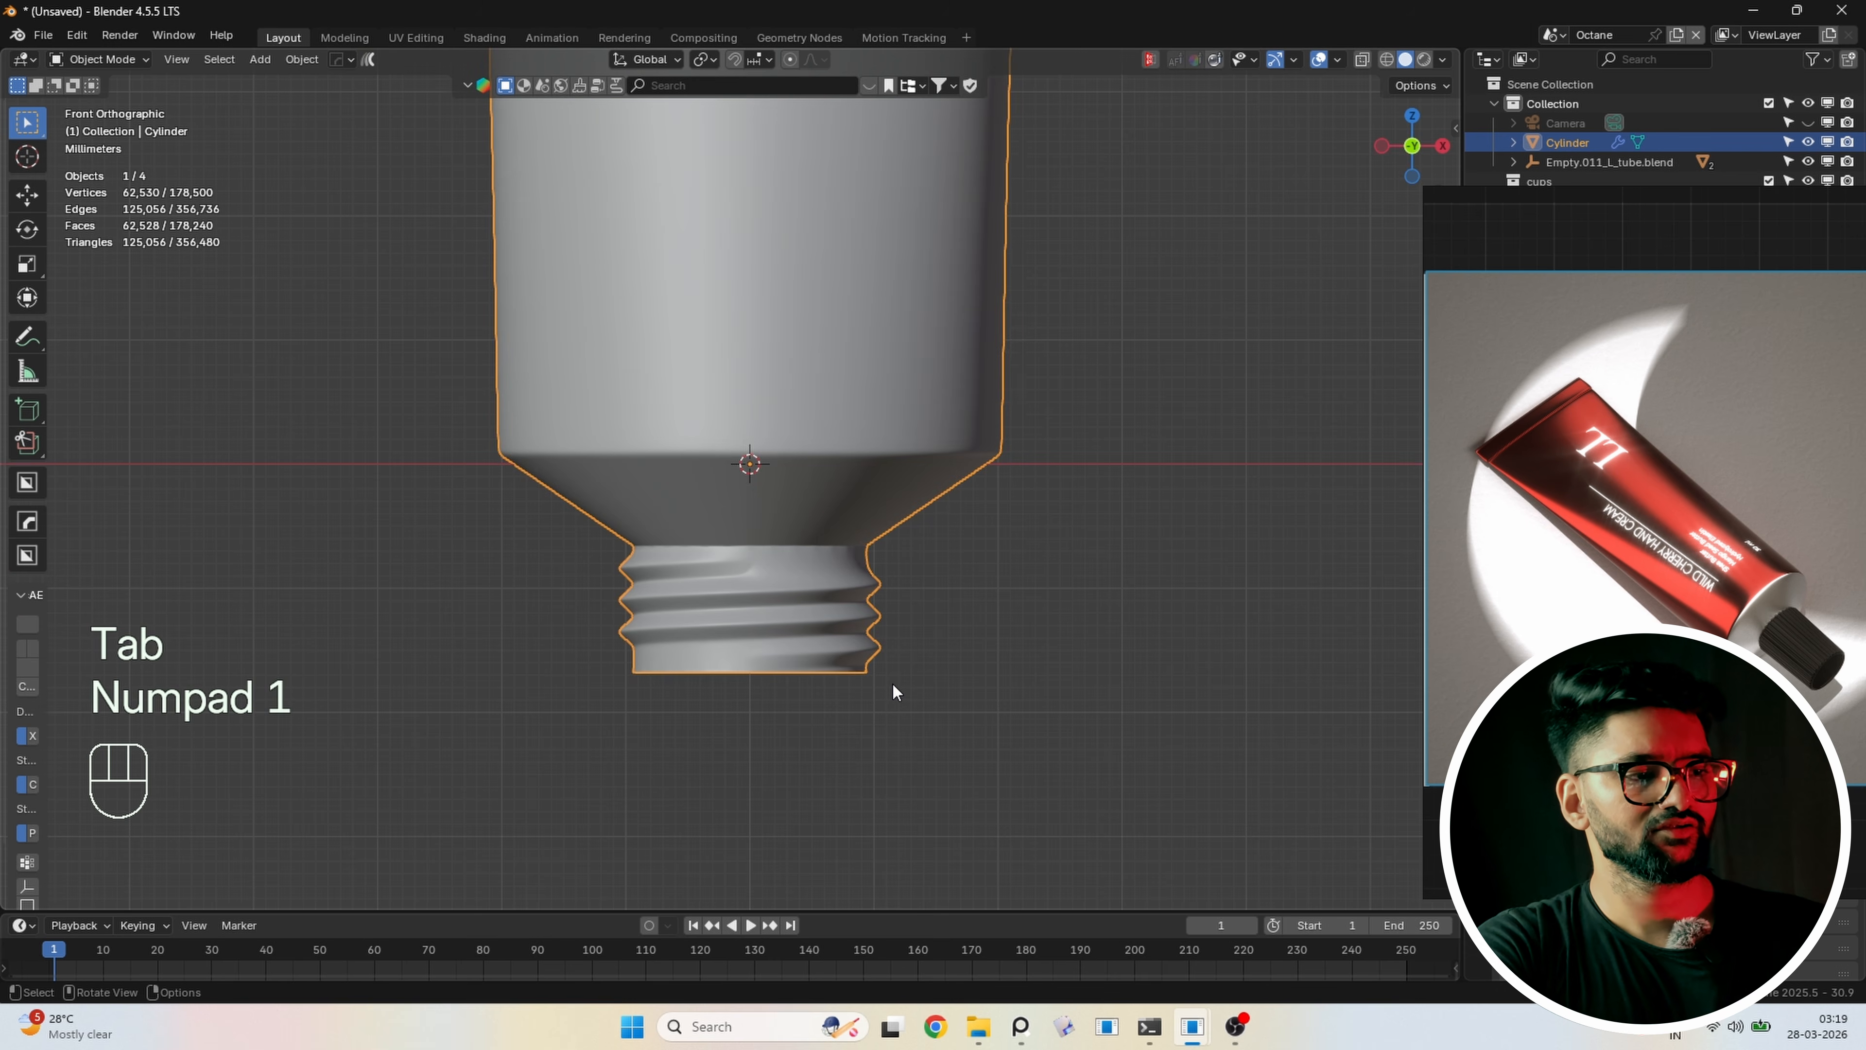
{"action": "scroll", "coordinate": [891, 683], "scroll_direction": "down", "scroll_amount": 8}
{"action": "middle_click_drag", "start_coordinate": [869, 547], "coordinate": [860, 652], "text": "shift"}
{"action": "left_click", "coordinate": [853, 647]}
{"action": "scroll", "coordinate": [815, 625], "scroll_direction": "up", "scroll_amount": 1}
{"action": "middle_click_drag", "start_coordinate": [768, 598], "coordinate": [765, 621], "text": "shift"}
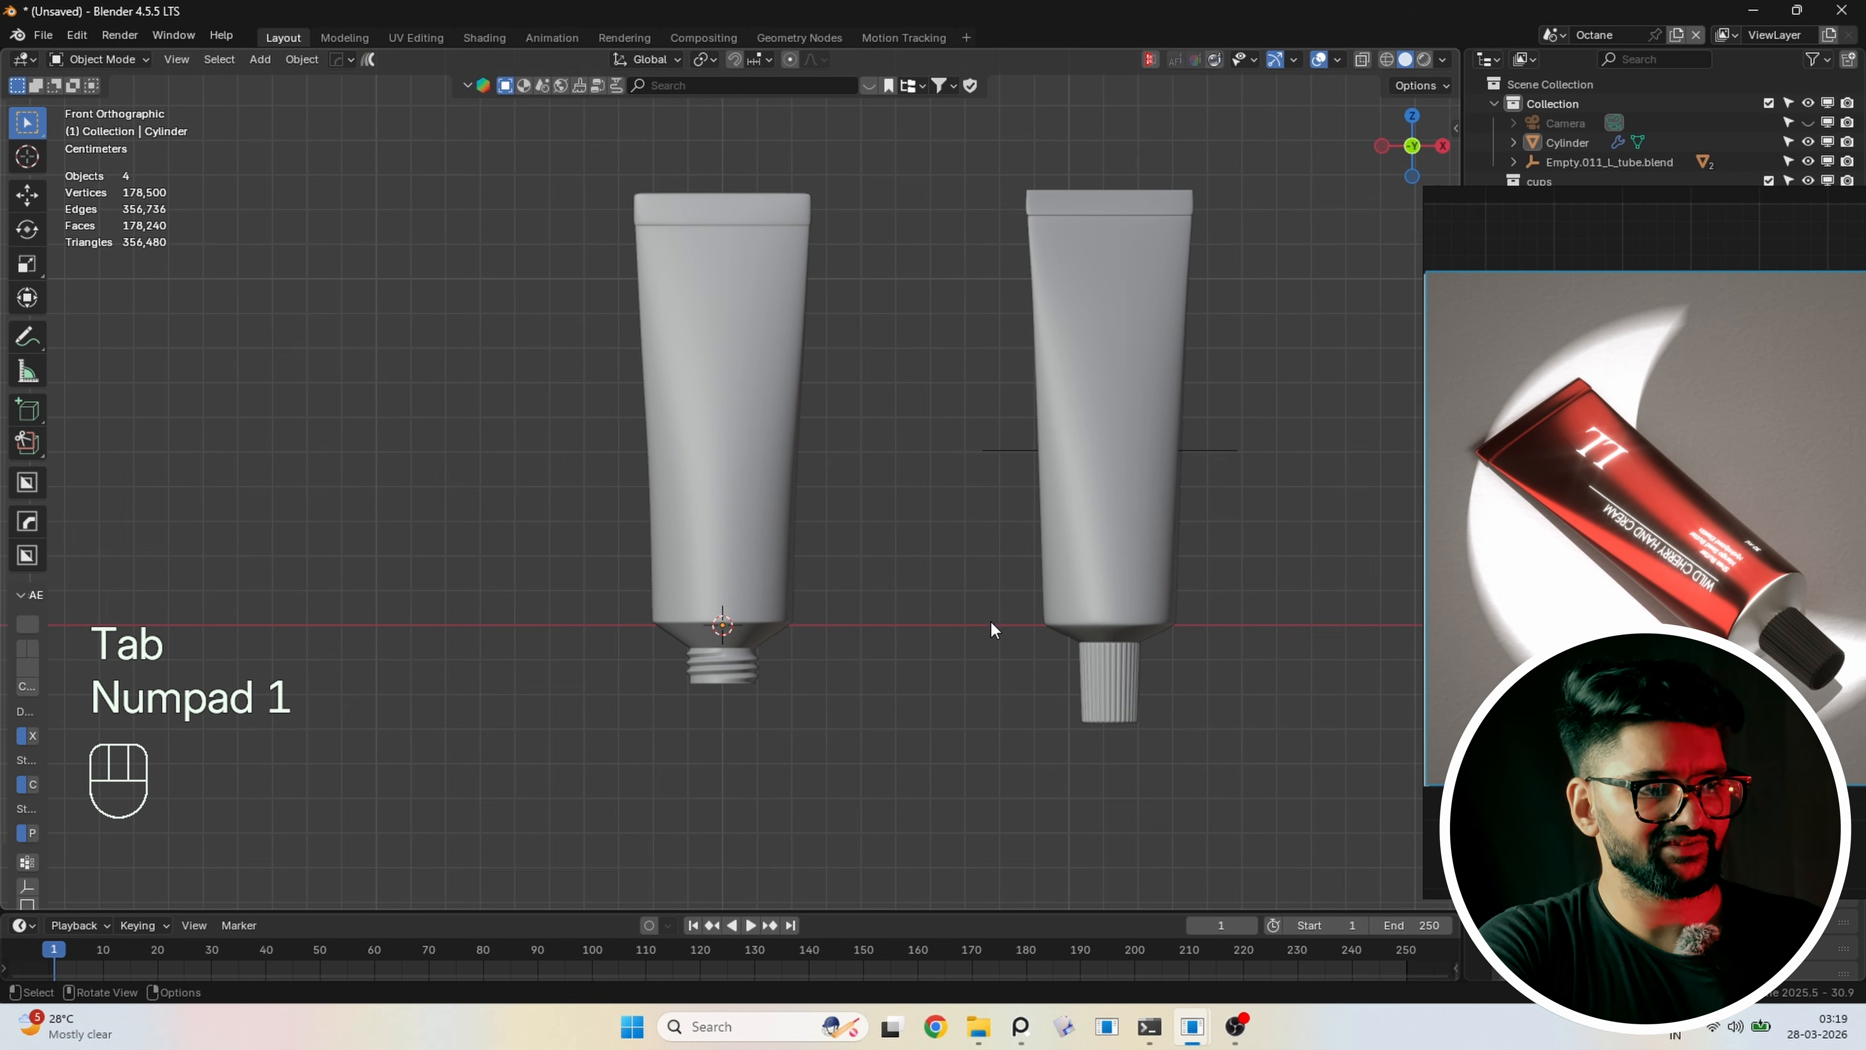
{"action": "scroll", "coordinate": [990, 622], "scroll_direction": "up", "scroll_amount": 2}
{"action": "mouse_move", "coordinate": [923, 643]}
{"action": "middle_mouse_down", "text": "shift"}
{"action": "mouse_move", "coordinate": [911, 604]}
{"action": "mouse_move", "coordinate": [937, 621]}
{"action": "middle_mouse_up", "text": "shift"}
{"action": "scroll", "coordinate": [988, 668], "scroll_direction": "up", "scroll_amount": 1}
{"action": "middle_click_drag", "start_coordinate": [1000, 684], "coordinate": [994, 553], "text": "shift"}
Add a cylinder for the cap and scale it down until it is slightly wider than the threaded neck
{"action": "key", "text": "shift+a"}
{"action": "mouse_move", "coordinate": [712, 442]}
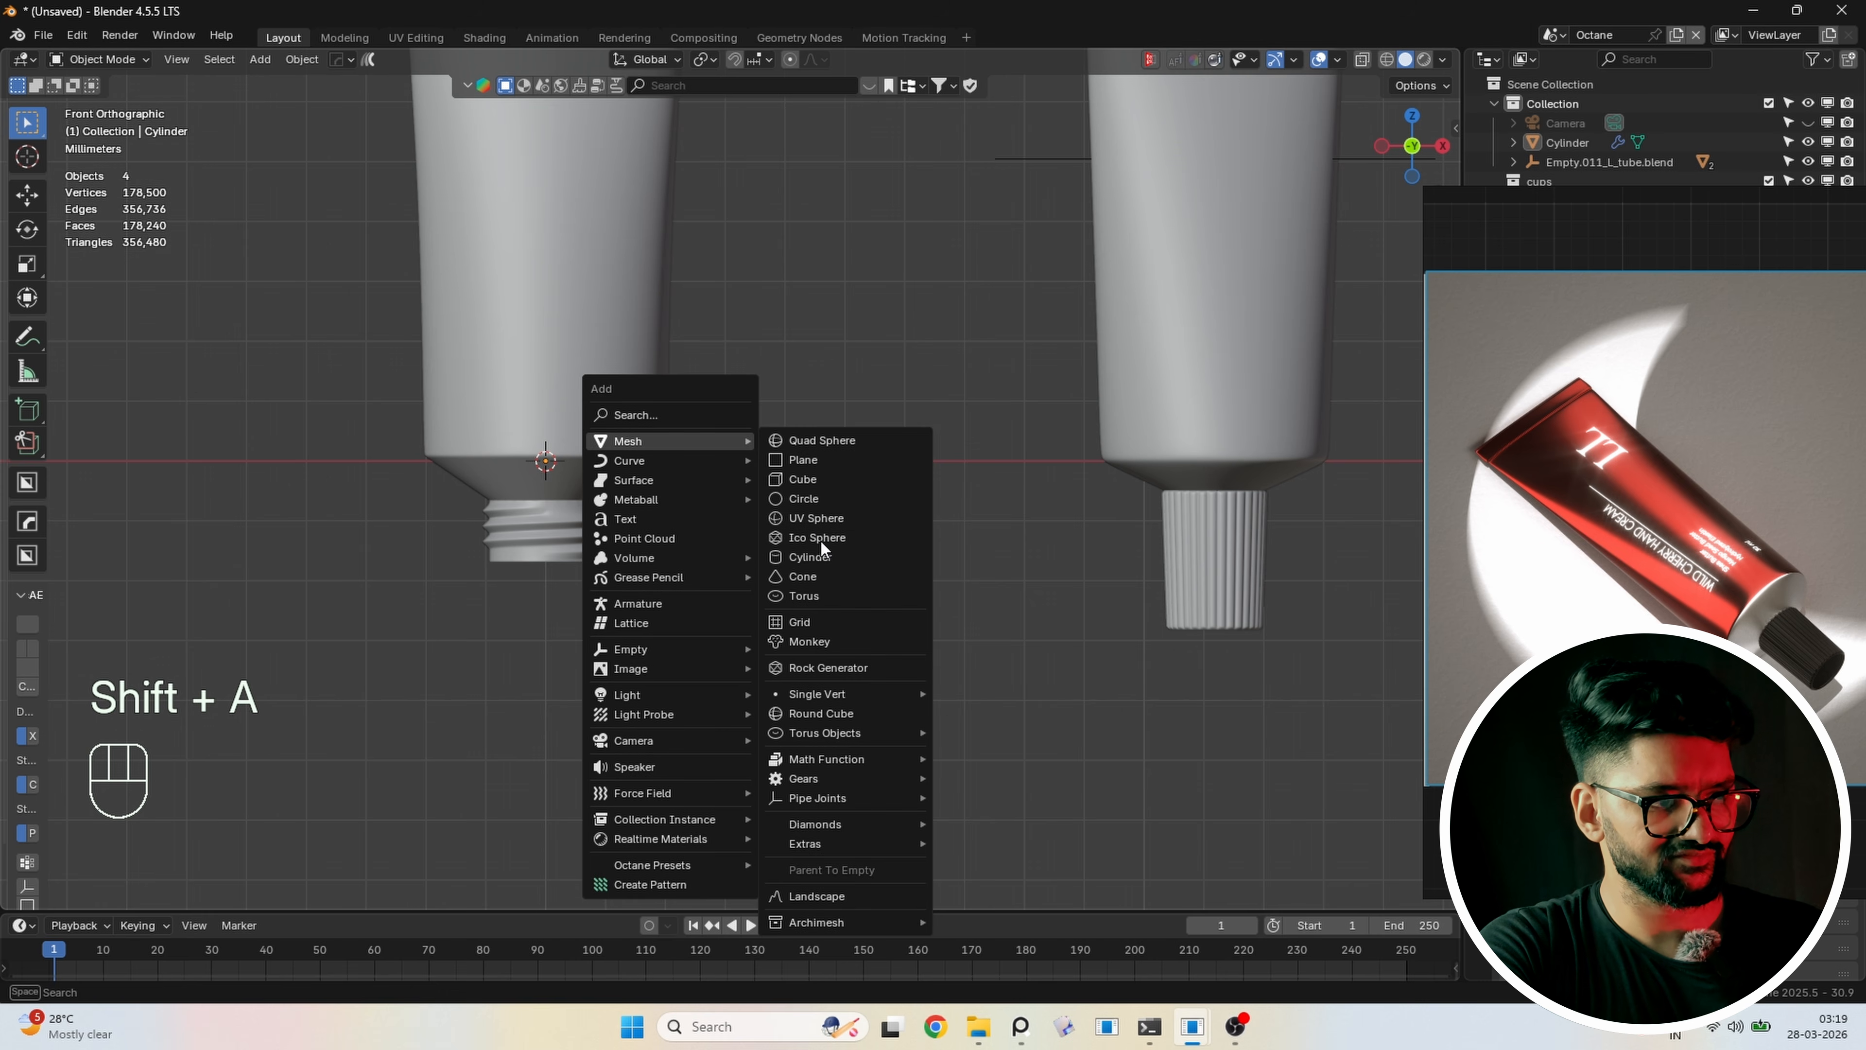
{"action": "left_click", "coordinate": [821, 558]}
{"action": "key", "text": "s"}
{"action": "key", "text": "s"}
{"action": "key", "text": "s"}
{"action": "key", "text": "s"}
{"action": "key", "text": "s"}
{"action": "key", "text": "s"}
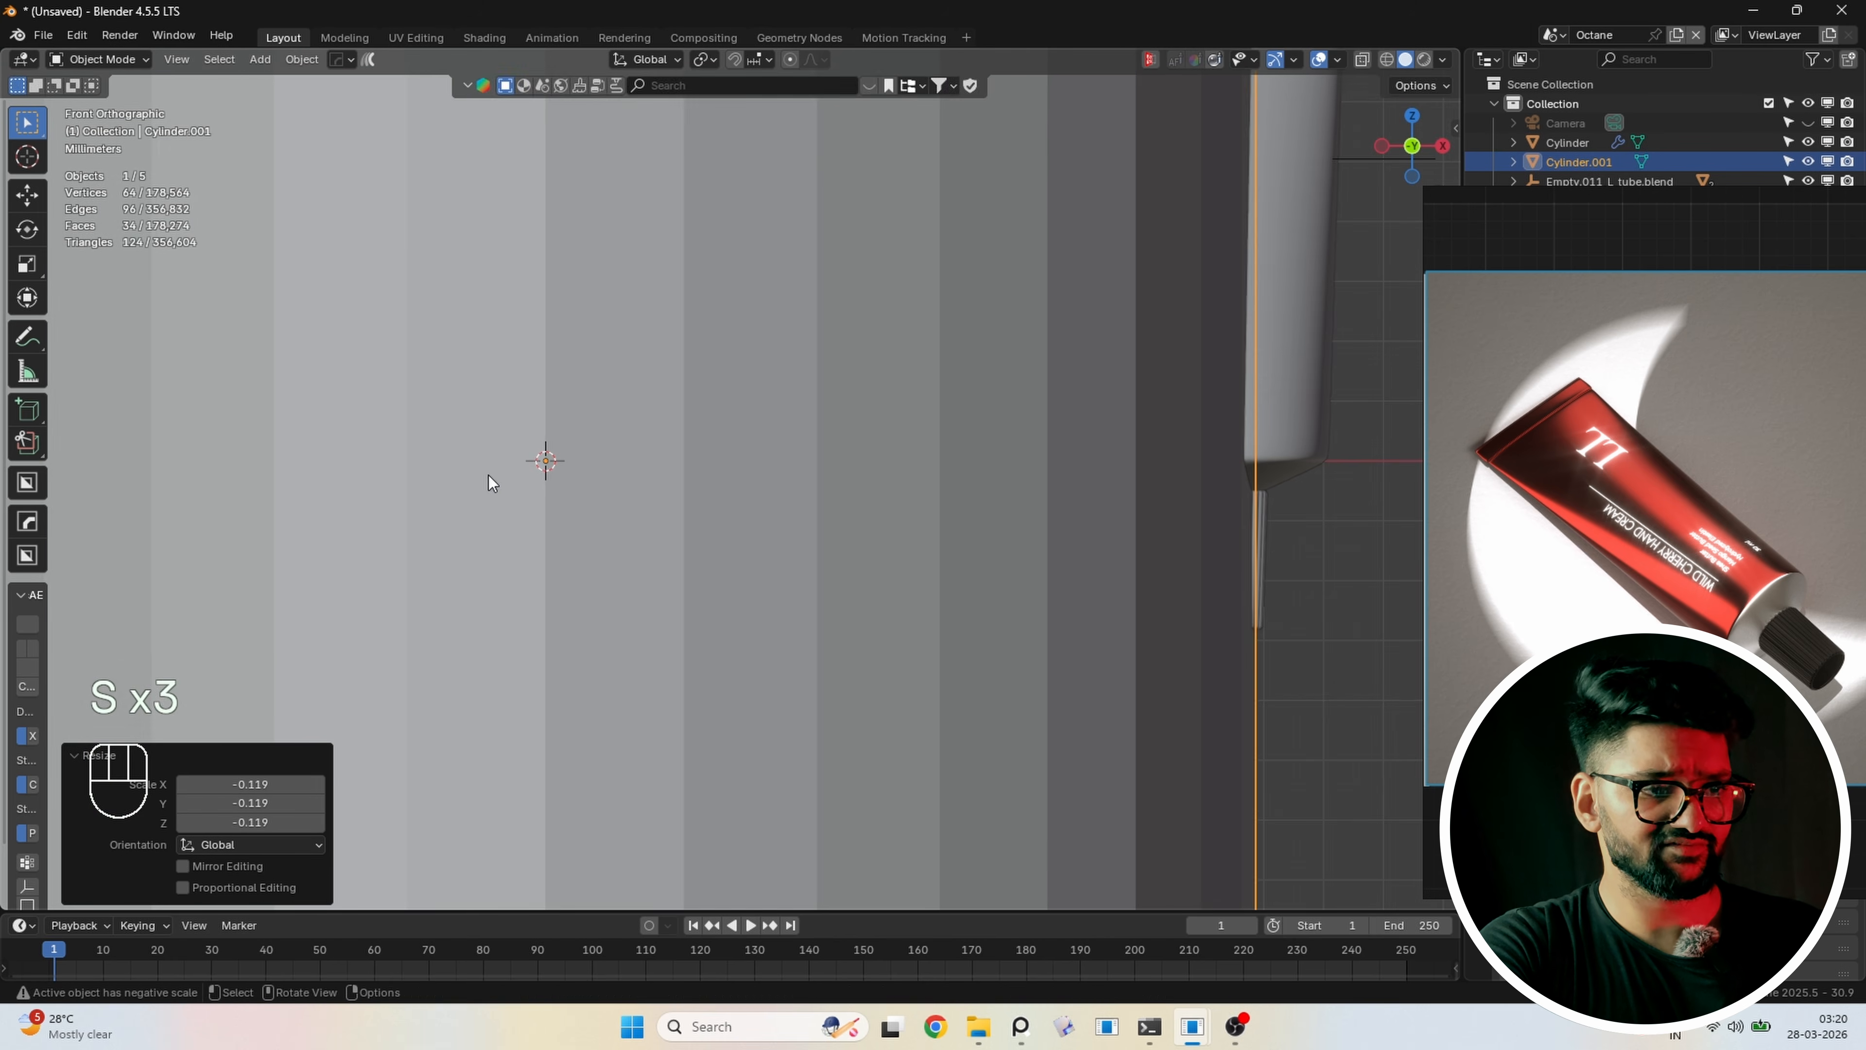
{"action": "left_click", "coordinate": [606, 516]}
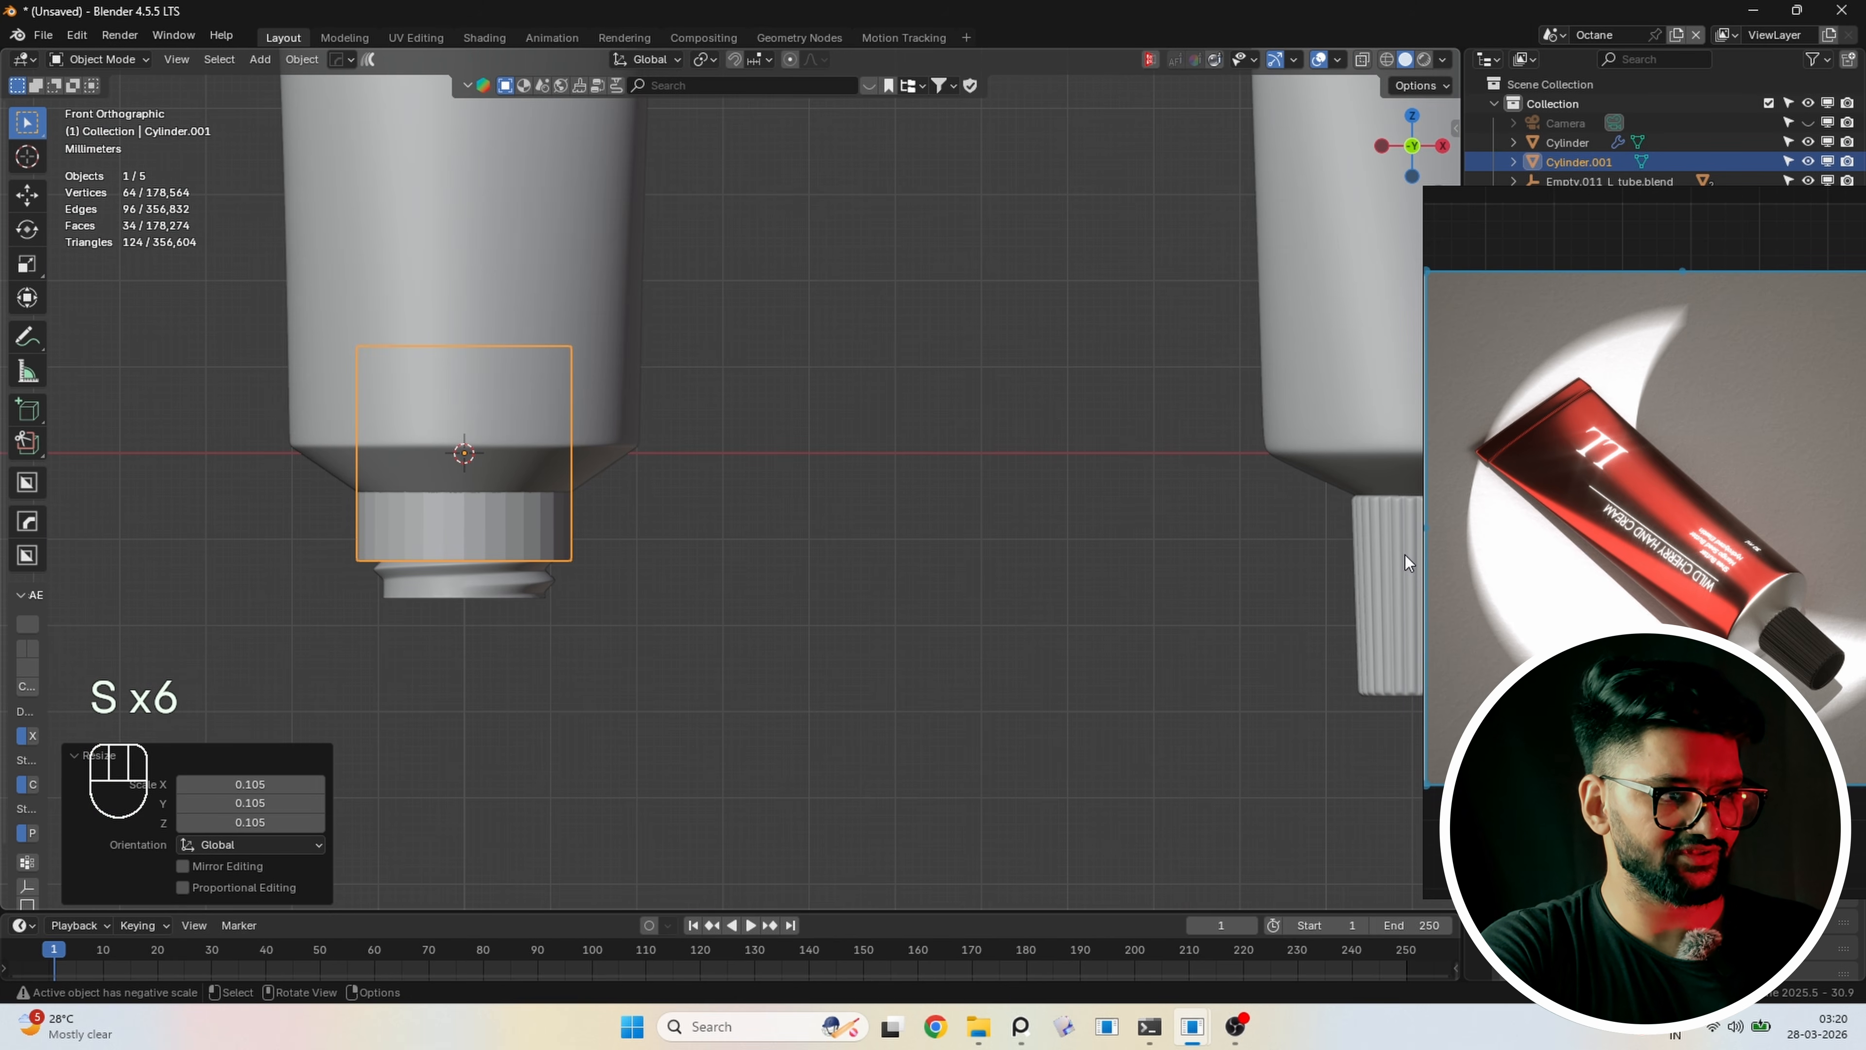
{"action": "key", "text": "s"}
{"action": "left_click", "coordinate": [636, 519]}
{"action": "key", "text": "s"}
Move the cap cylinder down about 16.9 mm along Z so its top meets the base of the shoulder
{"action": "key", "text": "g"}
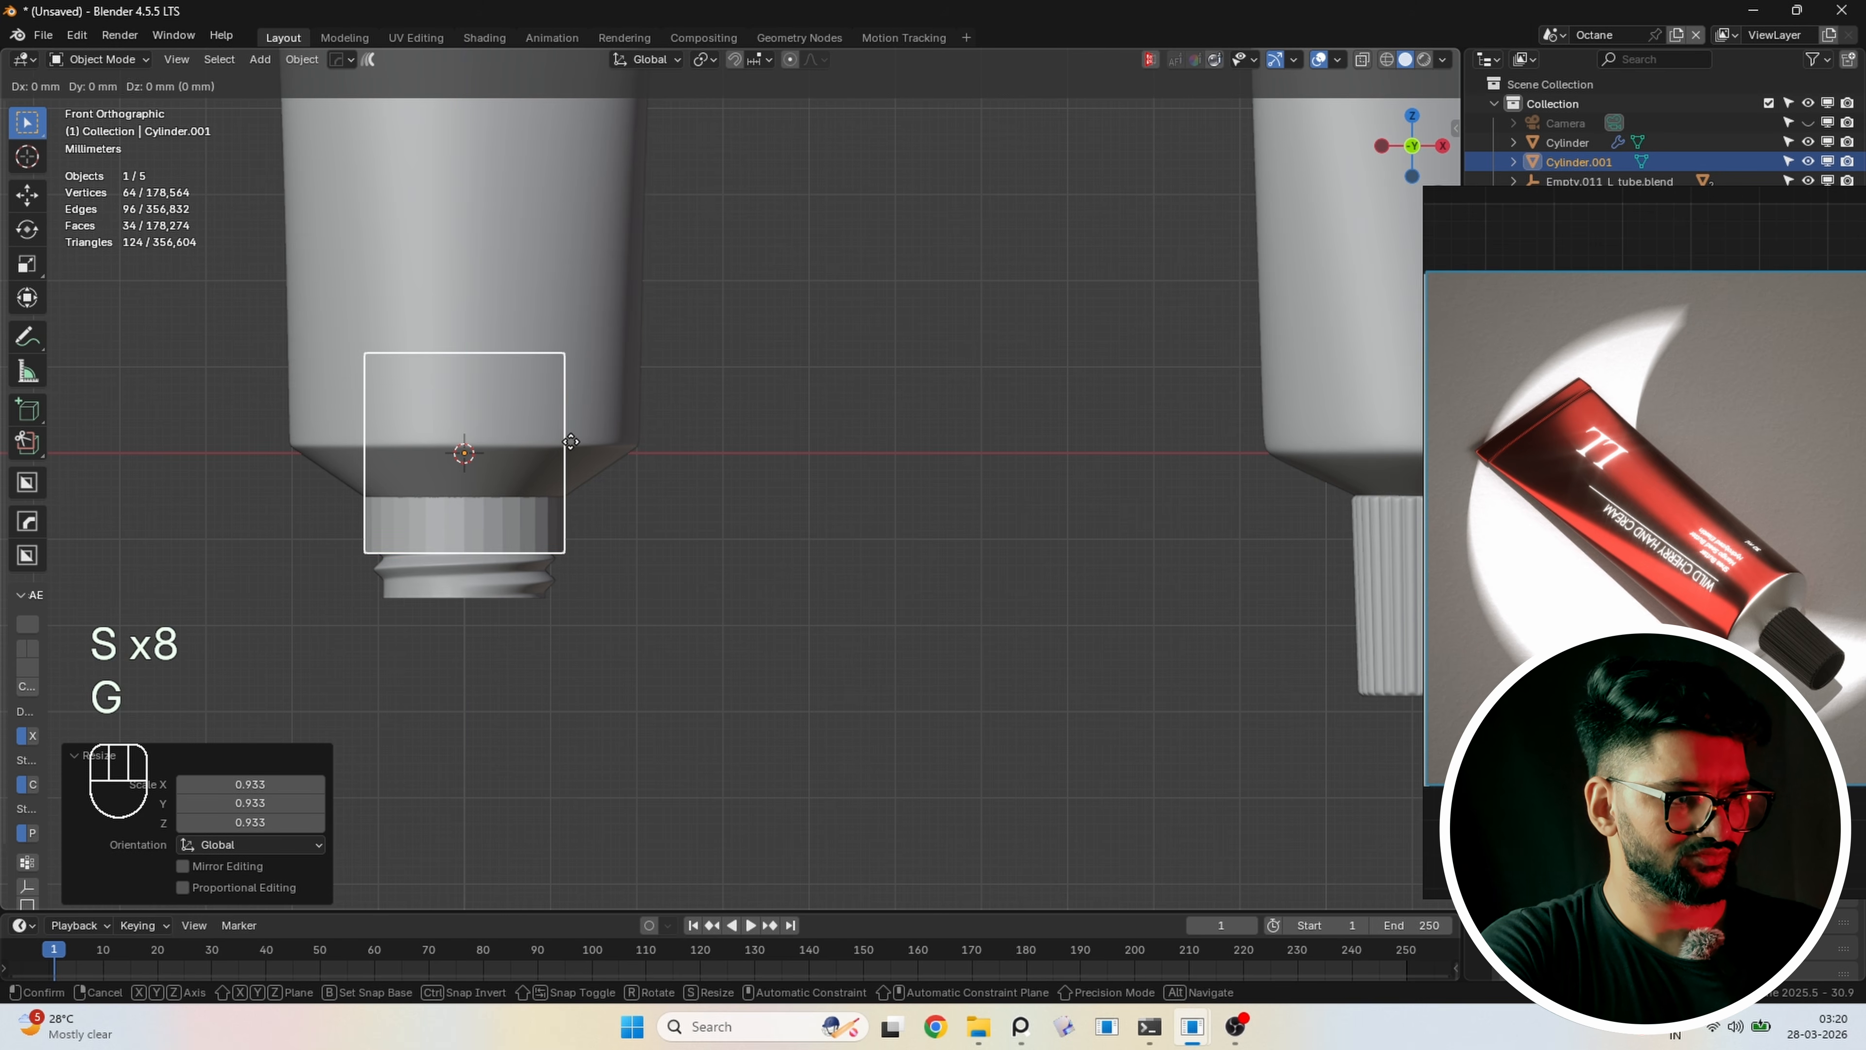
{"action": "key", "text": "z"}
{"action": "left_click", "coordinate": [599, 584]}
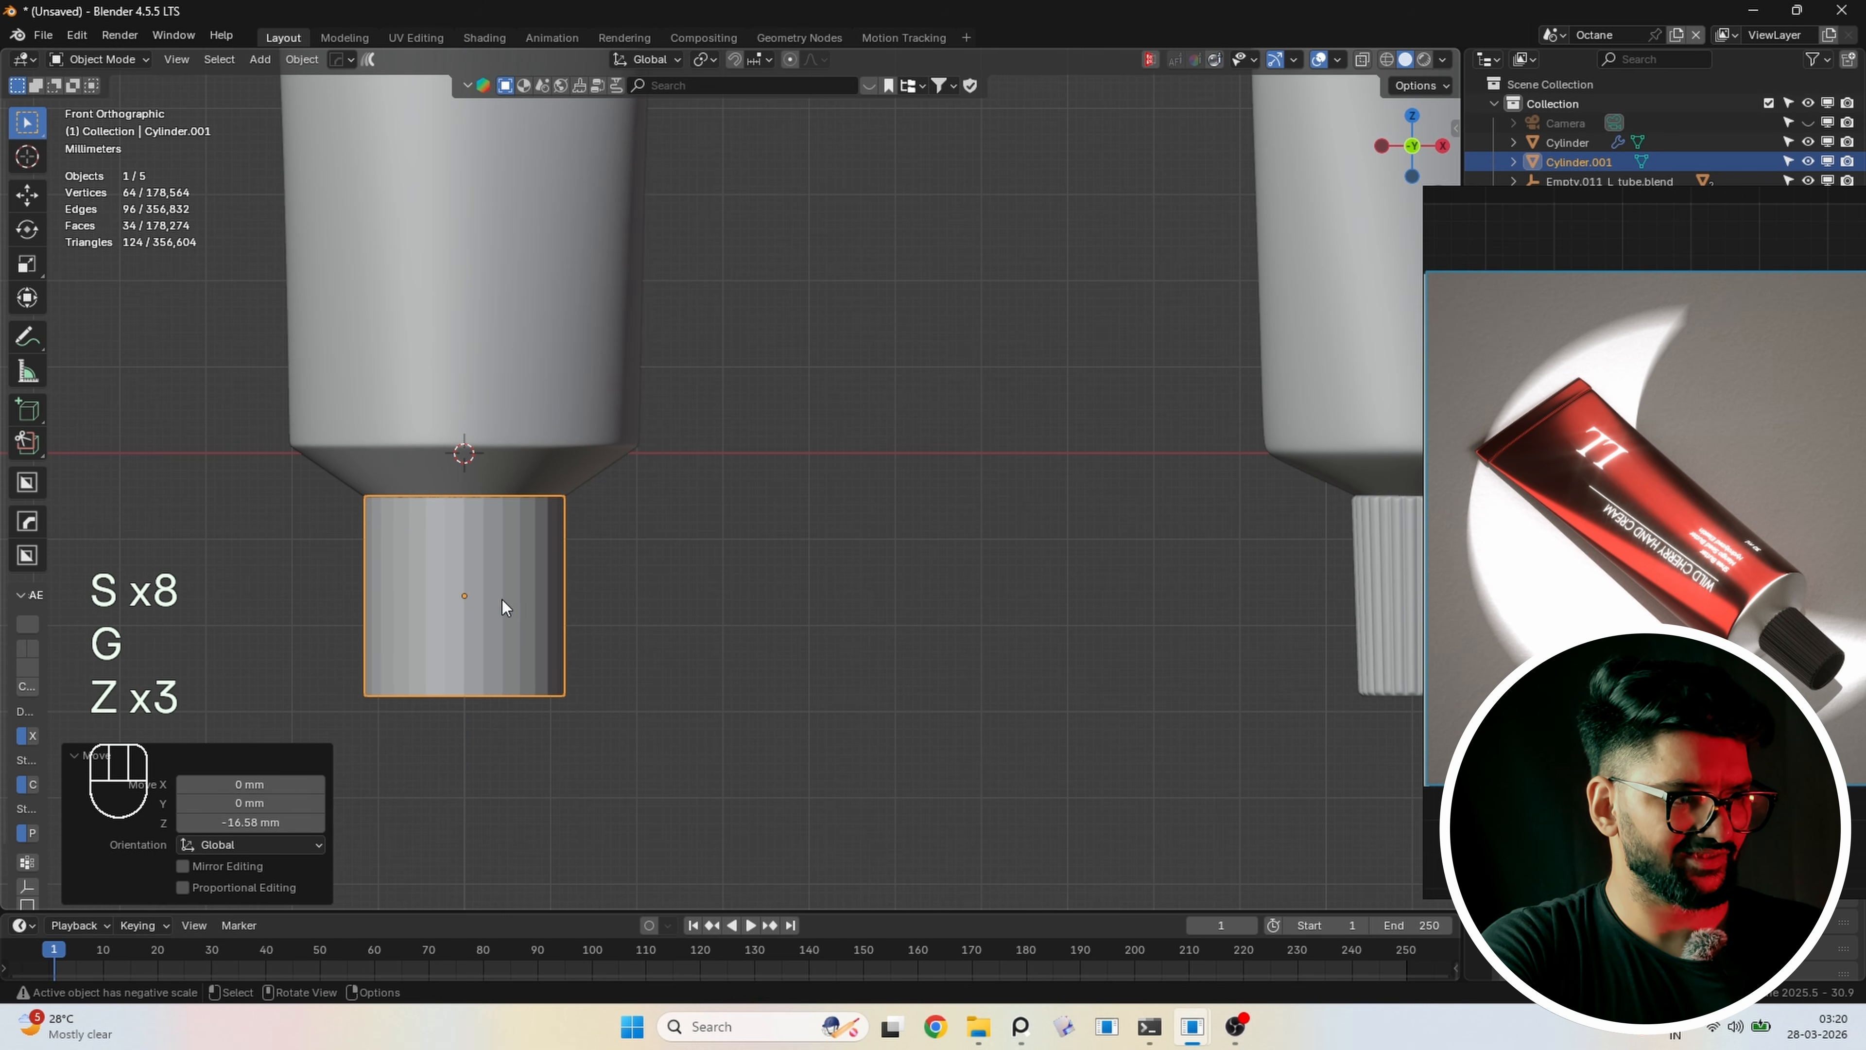
{"action": "middle_click_drag", "start_coordinate": [578, 611], "coordinate": [680, 587], "text": "shift"}
{"action": "scroll", "coordinate": [648, 589], "scroll_direction": "up", "scroll_amount": 1}
{"action": "key", "text": "g"}
{"action": "key", "text": "z"}
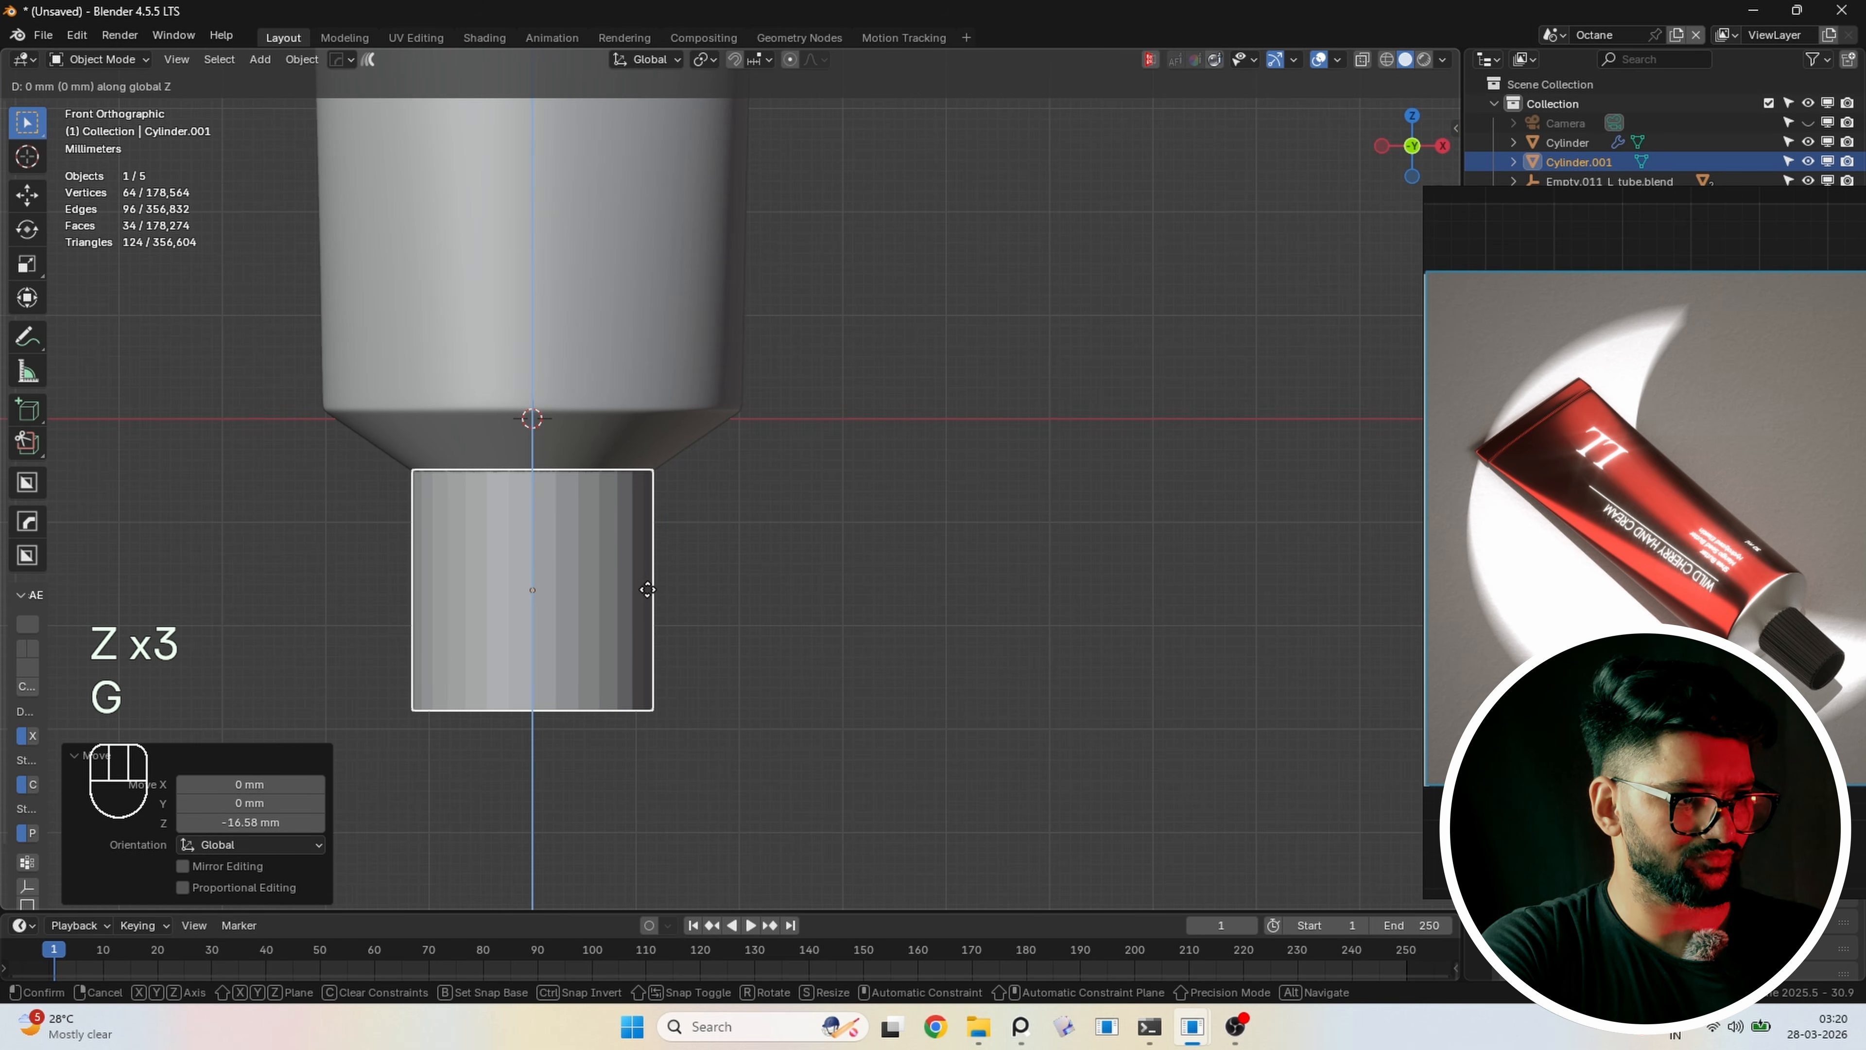
{"action": "left_click", "coordinate": [648, 592]}
Check the cap's fit around the threads in wireframe and scale the cap to about 0.992
{"action": "scroll", "coordinate": [661, 584], "scroll_direction": "up", "scroll_amount": 1}
{"action": "key", "text": "shift+z"}
{"action": "scroll", "coordinate": [579, 525], "scroll_direction": "up", "scroll_amount": 3}
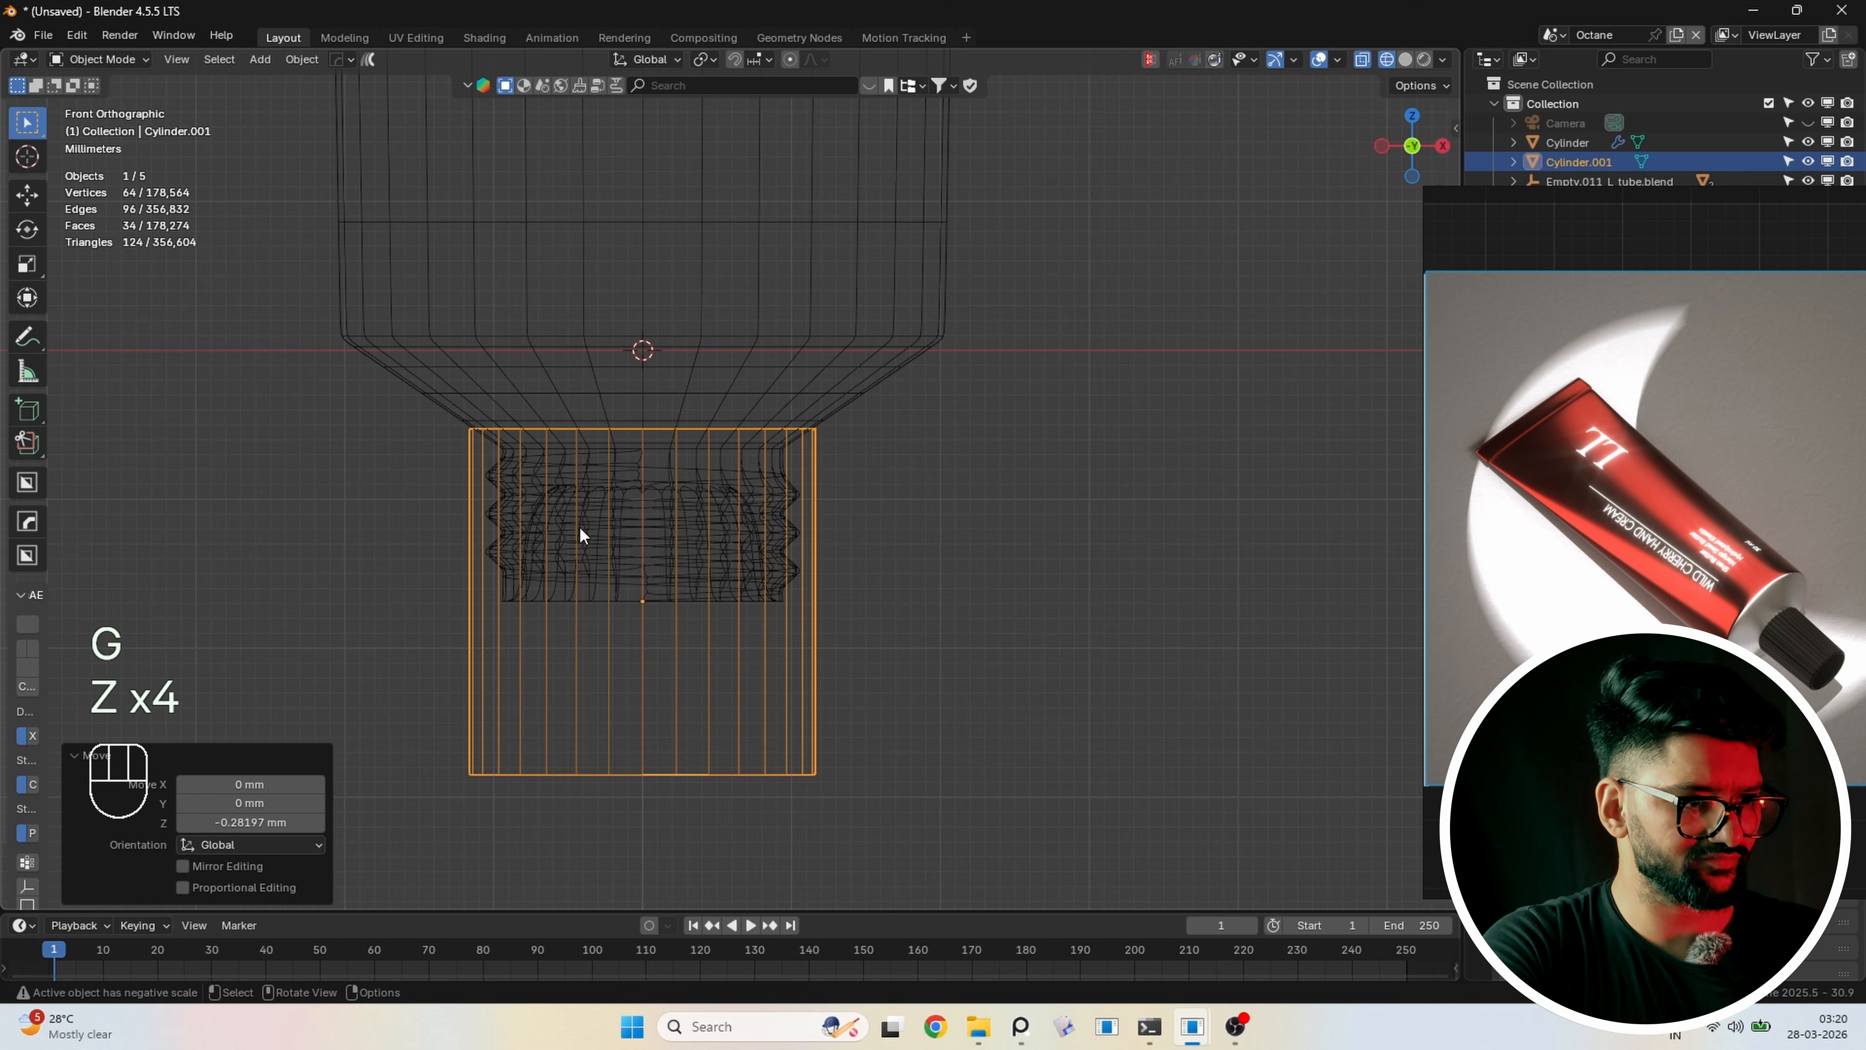
{"action": "key", "text": "s"}
{"action": "left_click", "coordinate": [837, 588]}
{"action": "scroll", "coordinate": [643, 520], "scroll_direction": "down", "scroll_amount": 6}
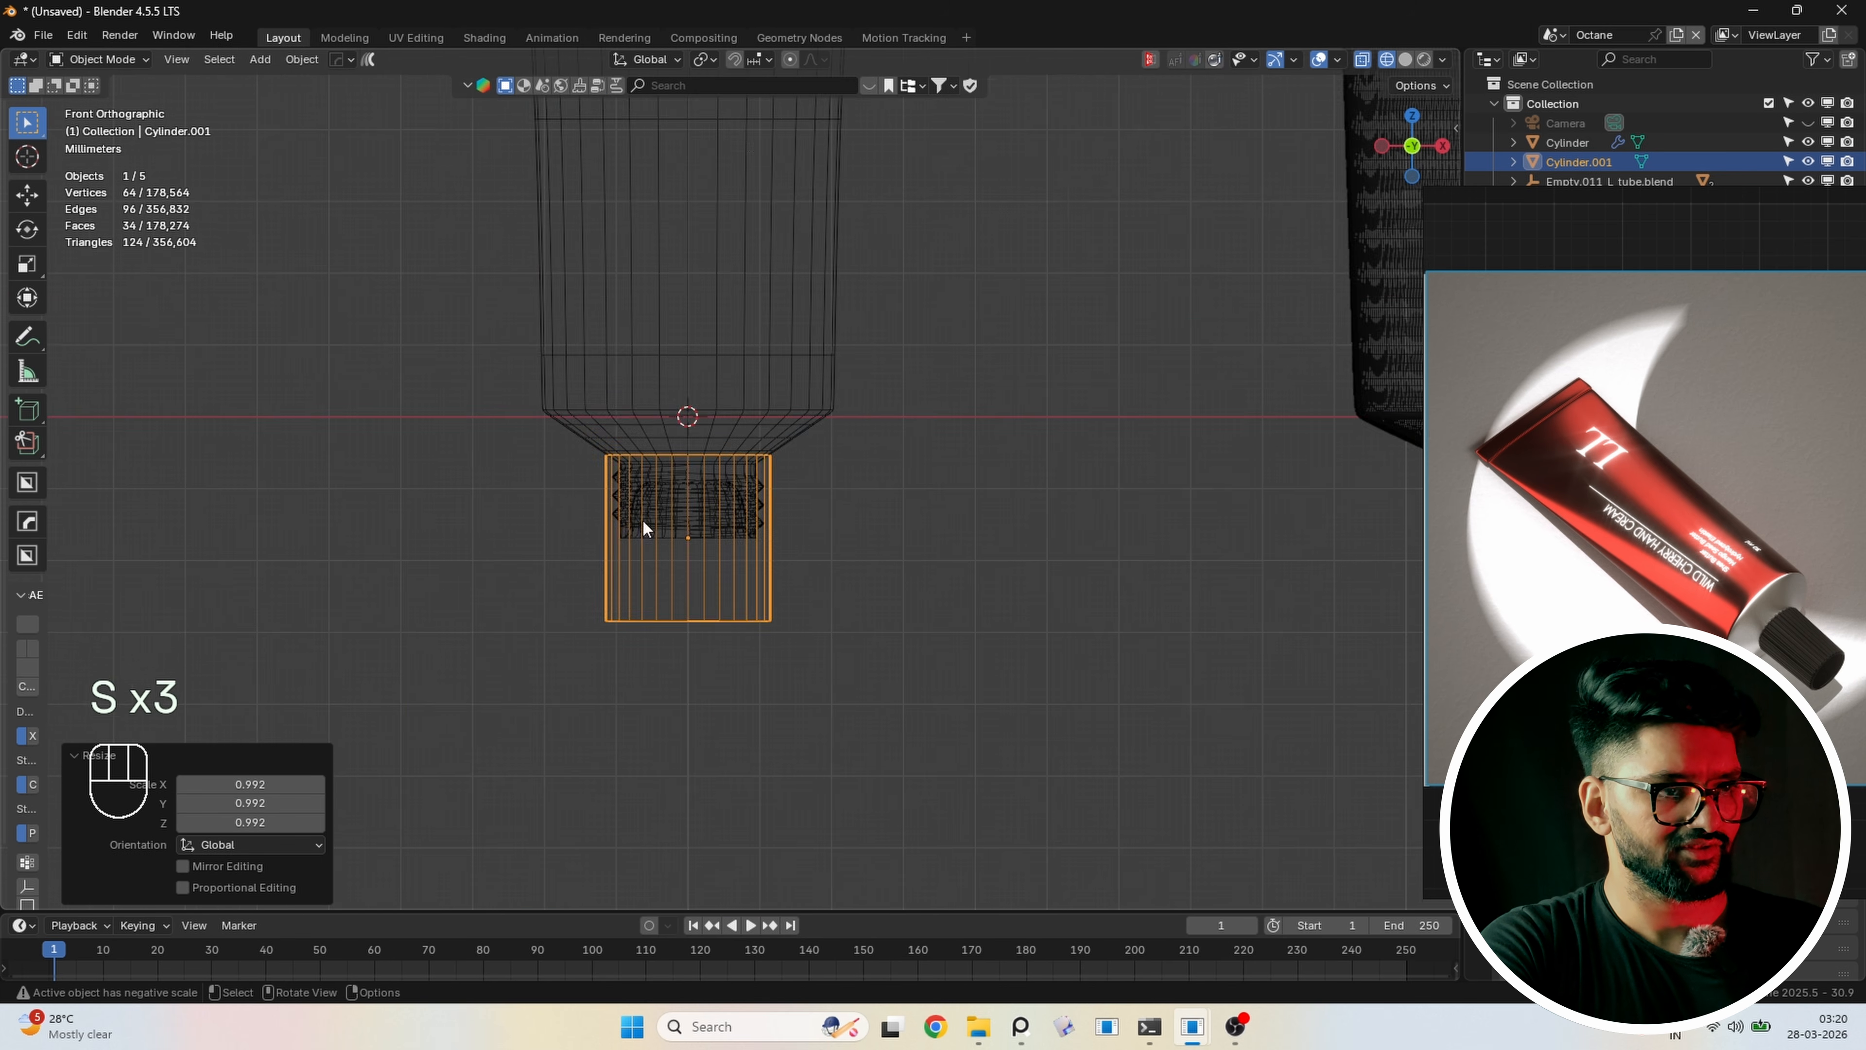
{"action": "key", "text": "shift+z"}
Lengthen the cap by selecting its bottom ring of vertices and moving it down along Z
{"action": "middle_click_drag", "start_coordinate": [667, 621], "coordinate": [557, 522], "text": "shift"}
{"action": "scroll", "coordinate": [544, 523], "scroll_direction": "down", "scroll_amount": 2}
{"action": "key", "text": "Tab"}
{"action": "key", "text": "1"}
{"action": "key", "text": "shift+z"}
{"action": "left_click_drag", "start_coordinate": [464, 483], "coordinate": [817, 558]}
{"action": "scroll", "coordinate": [554, 535], "scroll_direction": "up", "scroll_amount": 3}
{"action": "key", "text": "shift+z"}
{"action": "key", "text": "g"}
{"action": "key", "text": "z"}
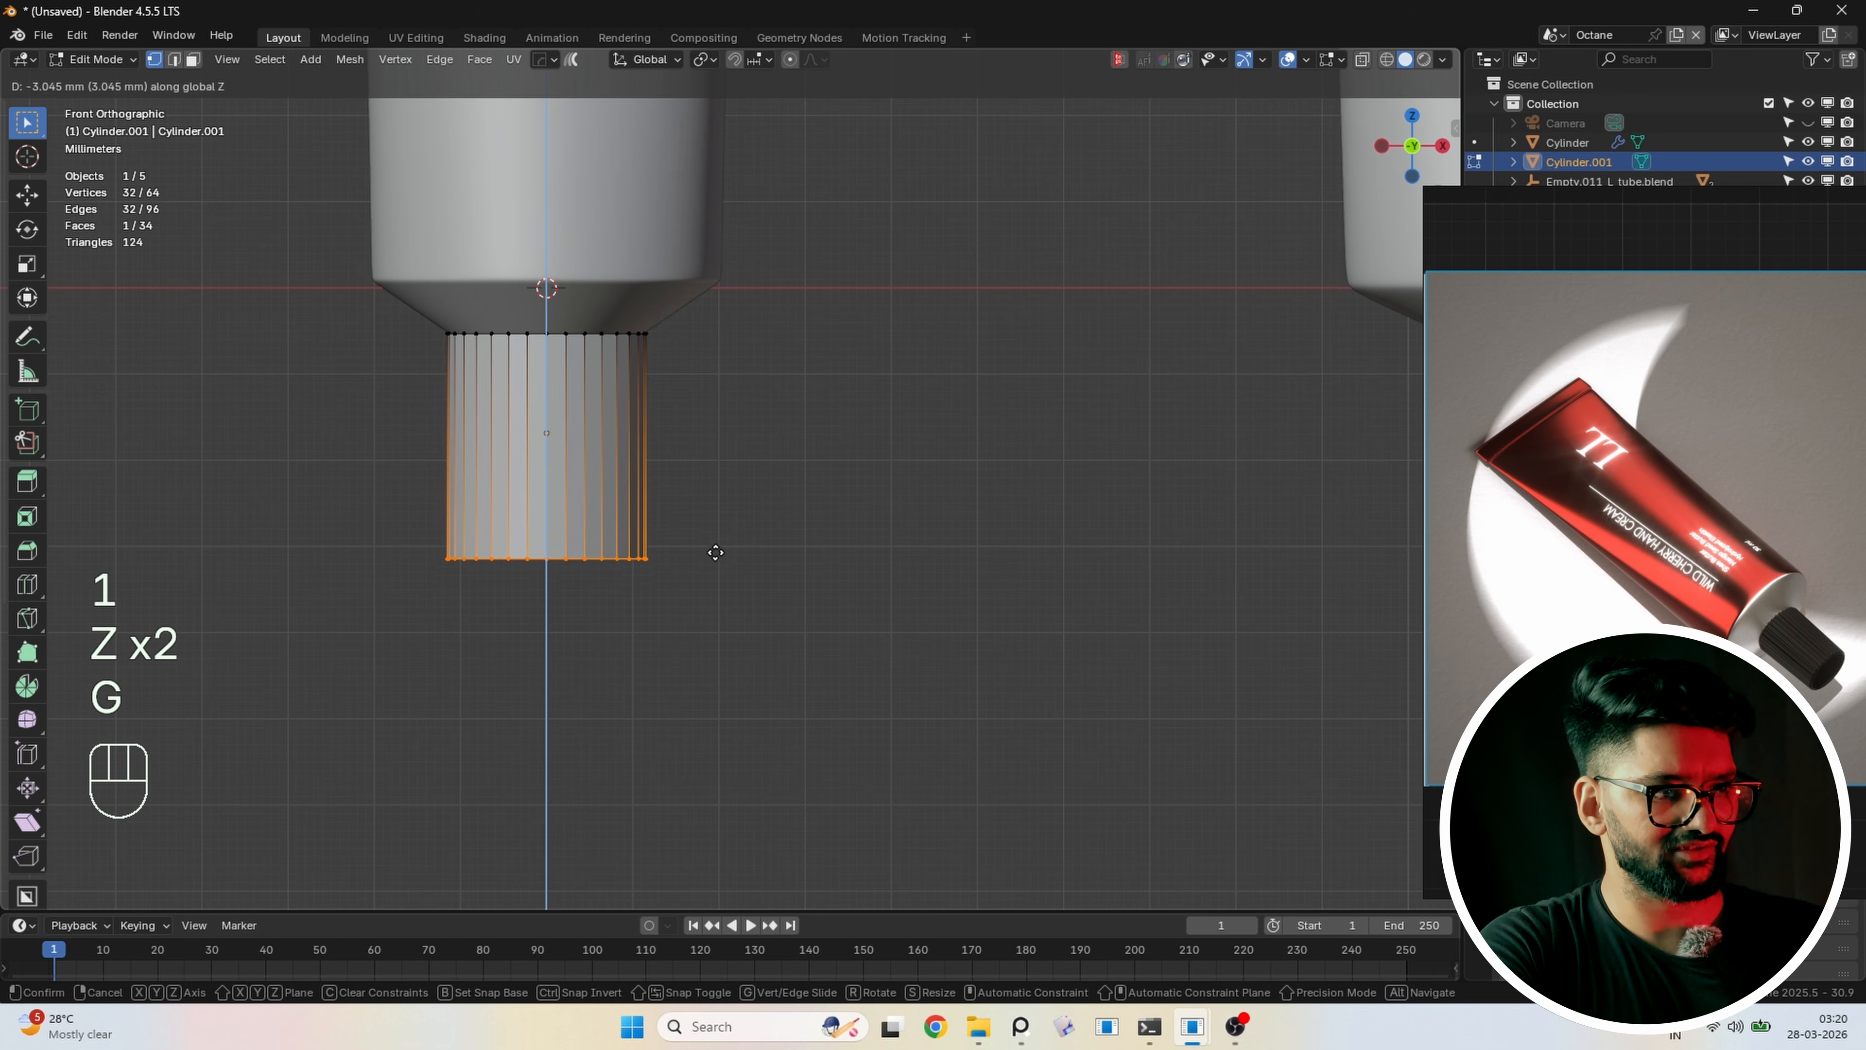
{"action": "left_click", "coordinate": [716, 571]}
Scale the cap's bottom ring to taper the cap slightly
{"action": "key", "text": "s"}
{"action": "key", "text": "s"}
{"action": "key", "text": "s"}
{"action": "scroll", "coordinate": [684, 555], "scroll_direction": "down", "scroll_amount": 4}
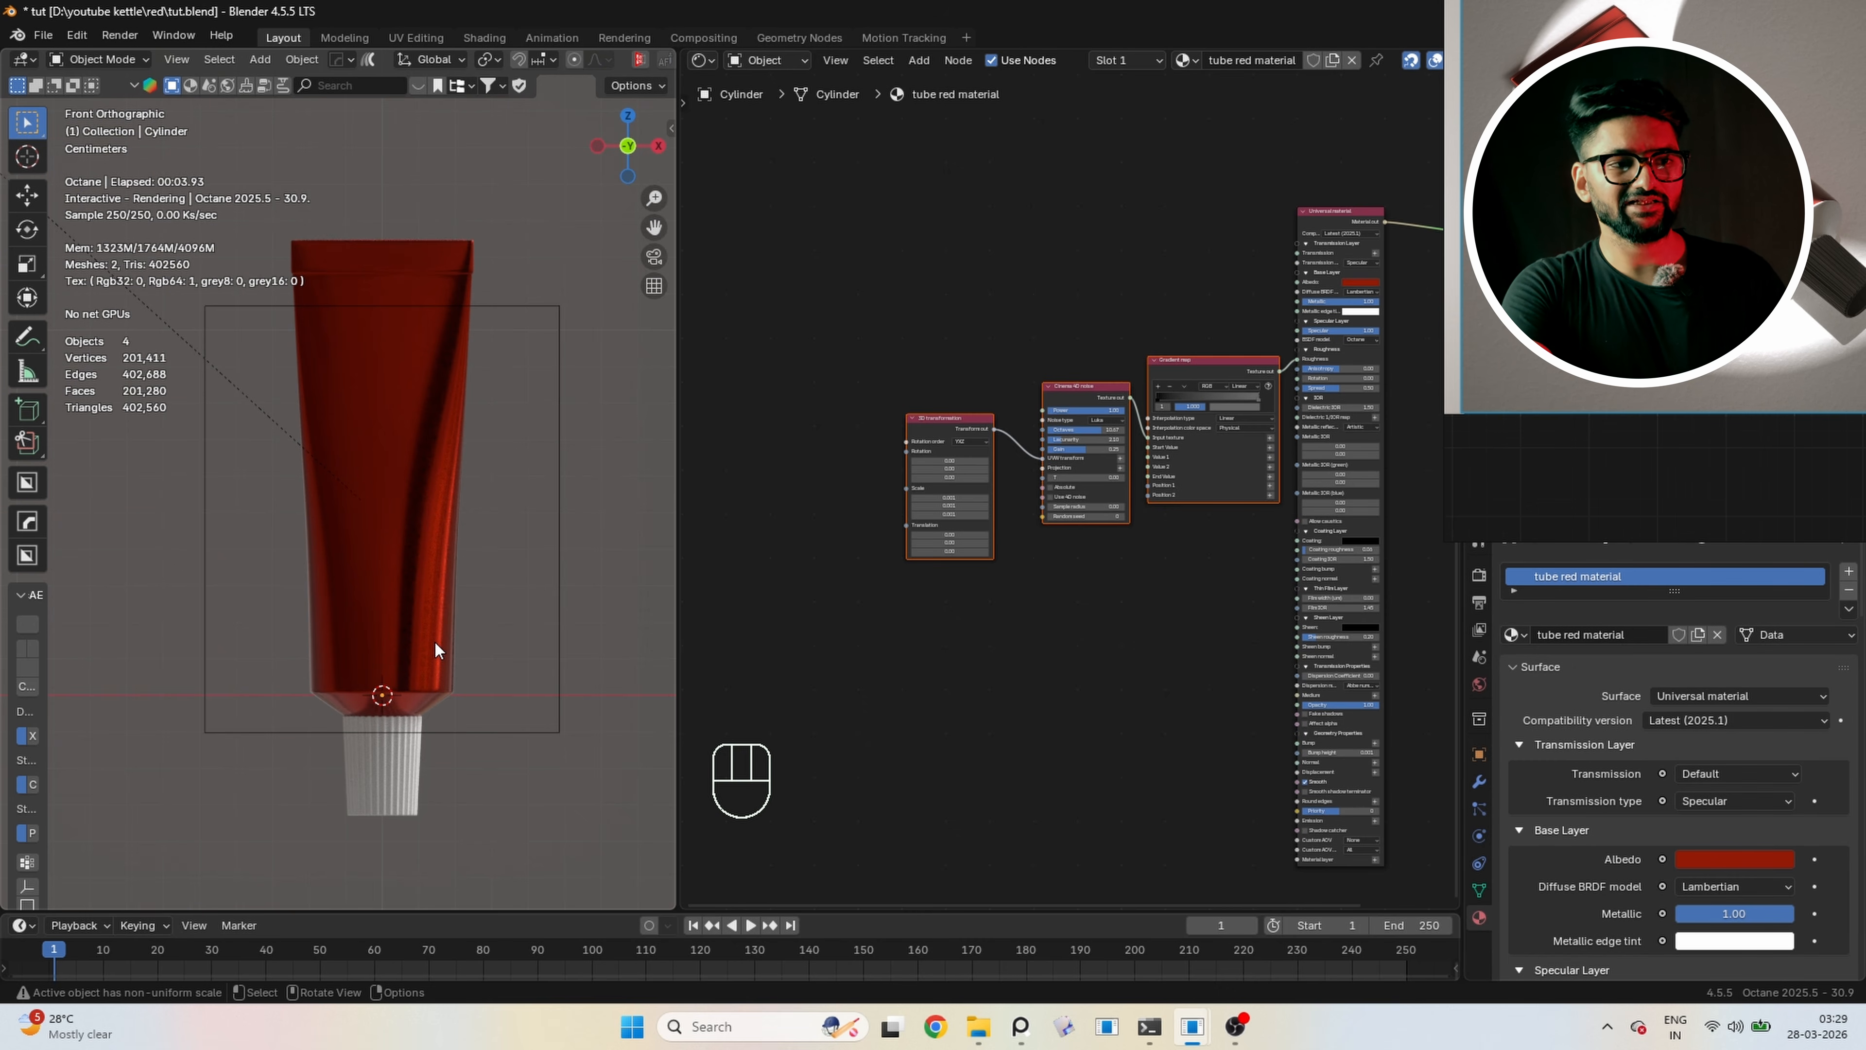
Make a separate copy of the tube red material on the tube
{"action": "scroll", "coordinate": [434, 640], "scroll_direction": "up", "scroll_amount": 2}
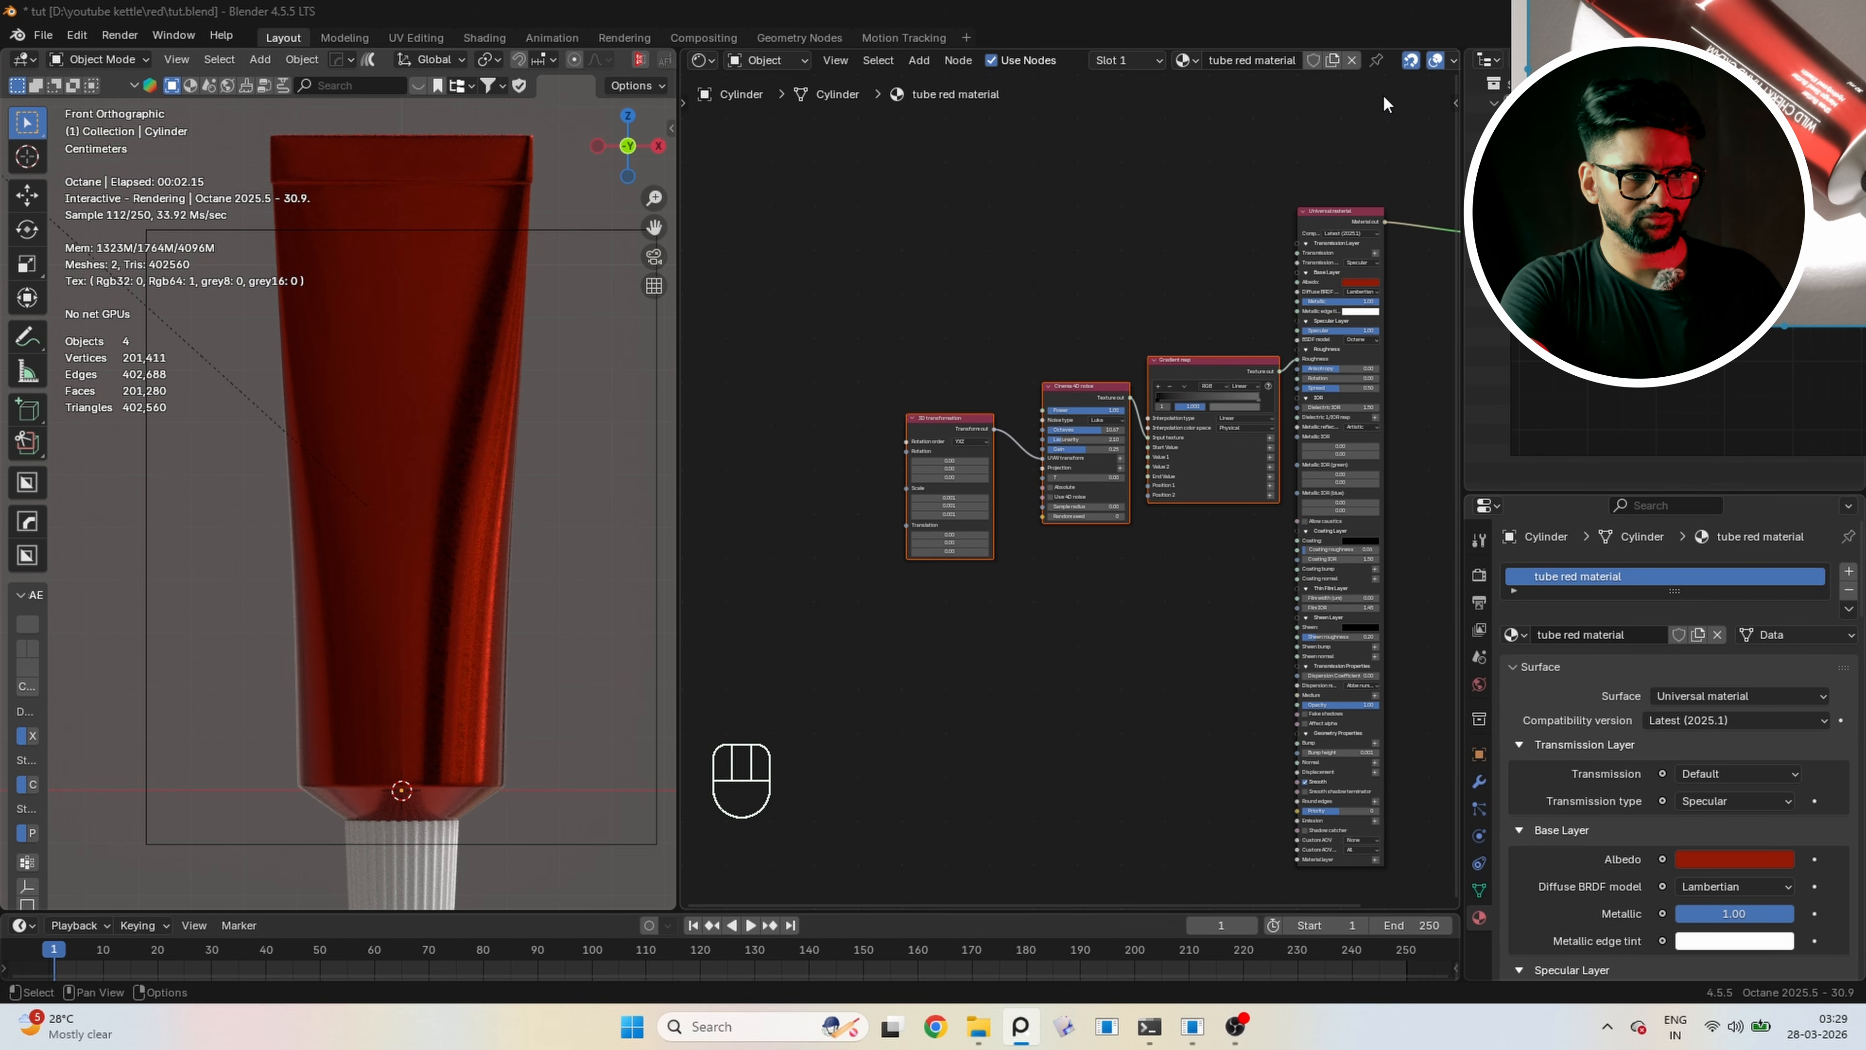
{"action": "left_click", "coordinate": [1337, 58]}
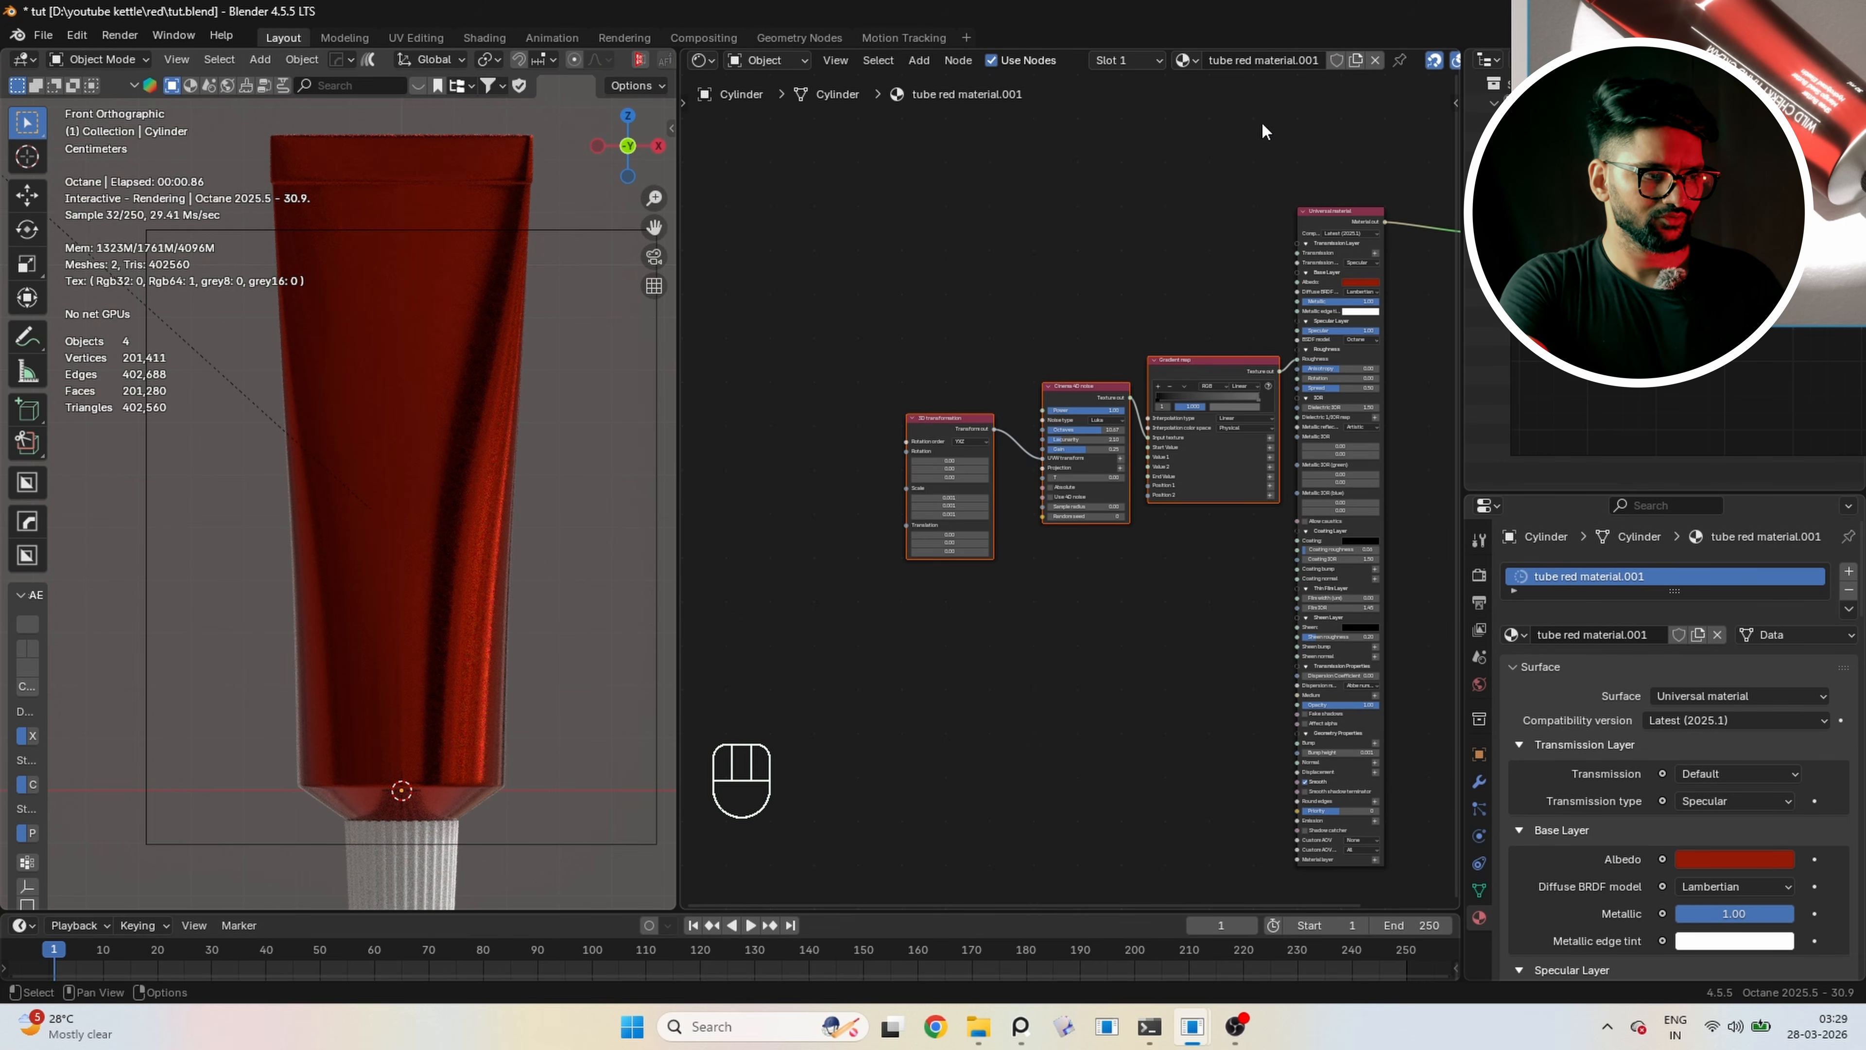
{"action": "scroll", "coordinate": [1230, 302], "scroll_direction": "up", "scroll_amount": 1}
{"action": "middle_click_drag", "start_coordinate": [1231, 301], "coordinate": [1196, 325]}
Isolate the tube in local view and open its mesh for editing around the neck
{"action": "middle_click_drag", "start_coordinate": [594, 650], "coordinate": [431, 543]}
{"action": "left_click", "coordinate": [419, 644]}
{"action": "left_click", "coordinate": [401, 606]}
{"action": "key", "text": "Tab"}
{"action": "scroll", "coordinate": [412, 625], "scroll_direction": "up", "scroll_amount": 4}
{"action": "key", "text": "Tab"}
{"action": "key", "text": "ctrl+f"}
{"action": "key", "text": "Tab"}
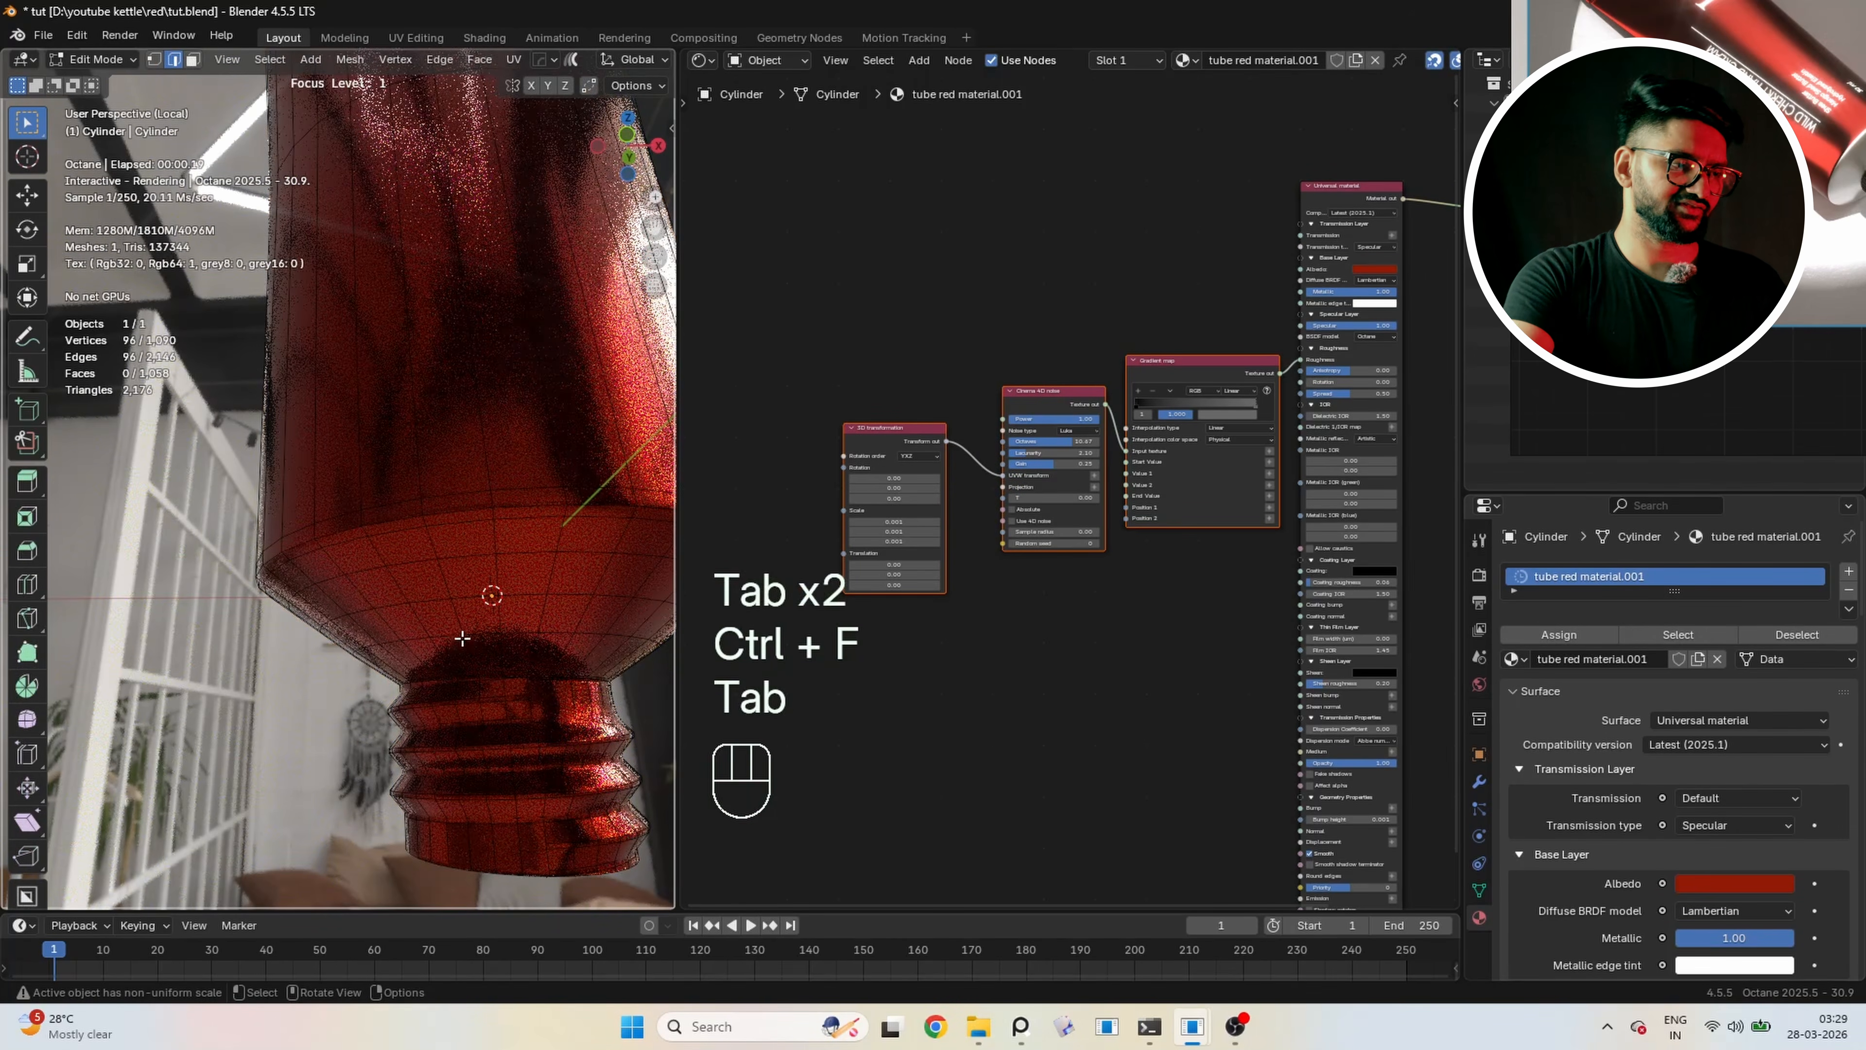
In front view with wireframe shading, select all vertices of the threaded neck and the lowest shoulder ring
{"action": "key", "text": "KP_1"}
{"action": "key", "text": "KP_2"}
{"action": "key", "text": "z"}
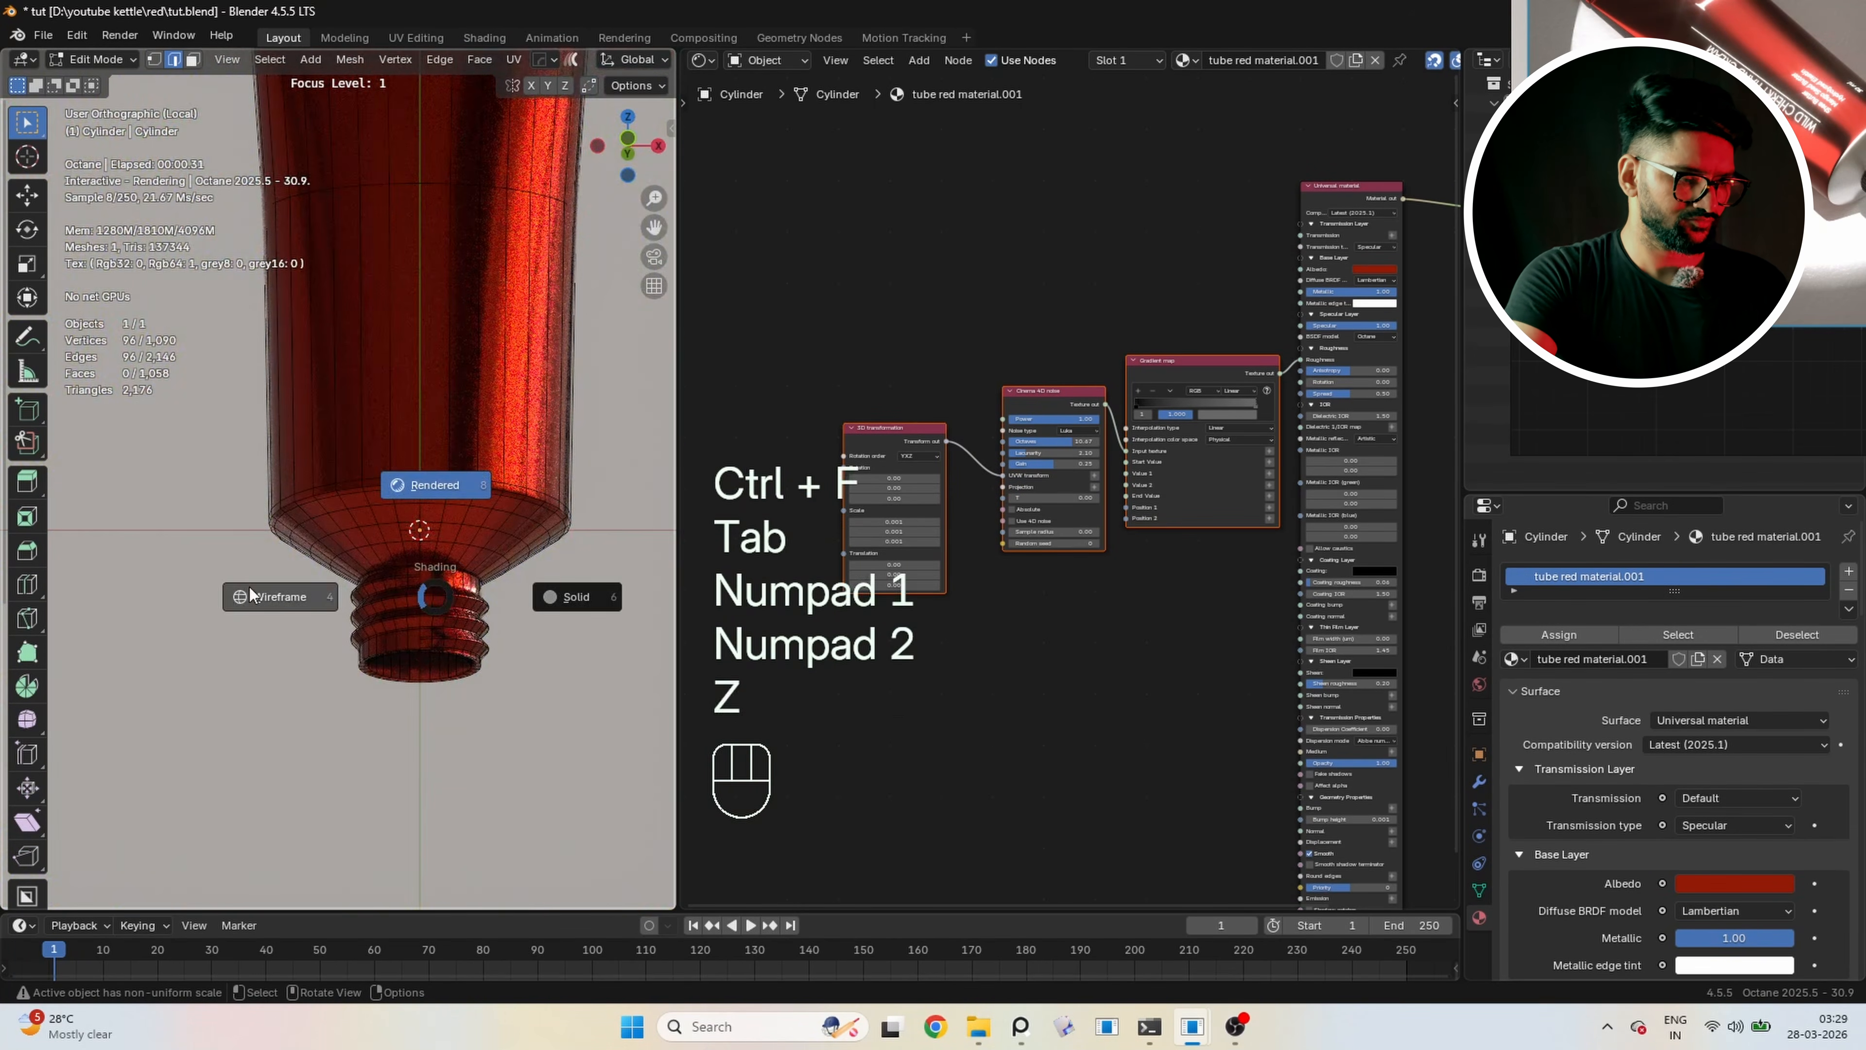
{"action": "left_click", "coordinate": [362, 580]}
{"action": "key", "text": "KP_1"}
{"action": "key", "text": "1"}
{"action": "left_click_drag", "start_coordinate": [271, 704], "coordinate": [526, 539]}
{"action": "key", "text": "z"}
{"action": "scroll", "coordinate": [414, 611], "scroll_direction": "up", "scroll_amount": 3}
{"action": "middle_click_drag", "start_coordinate": [413, 611], "coordinate": [411, 573]}
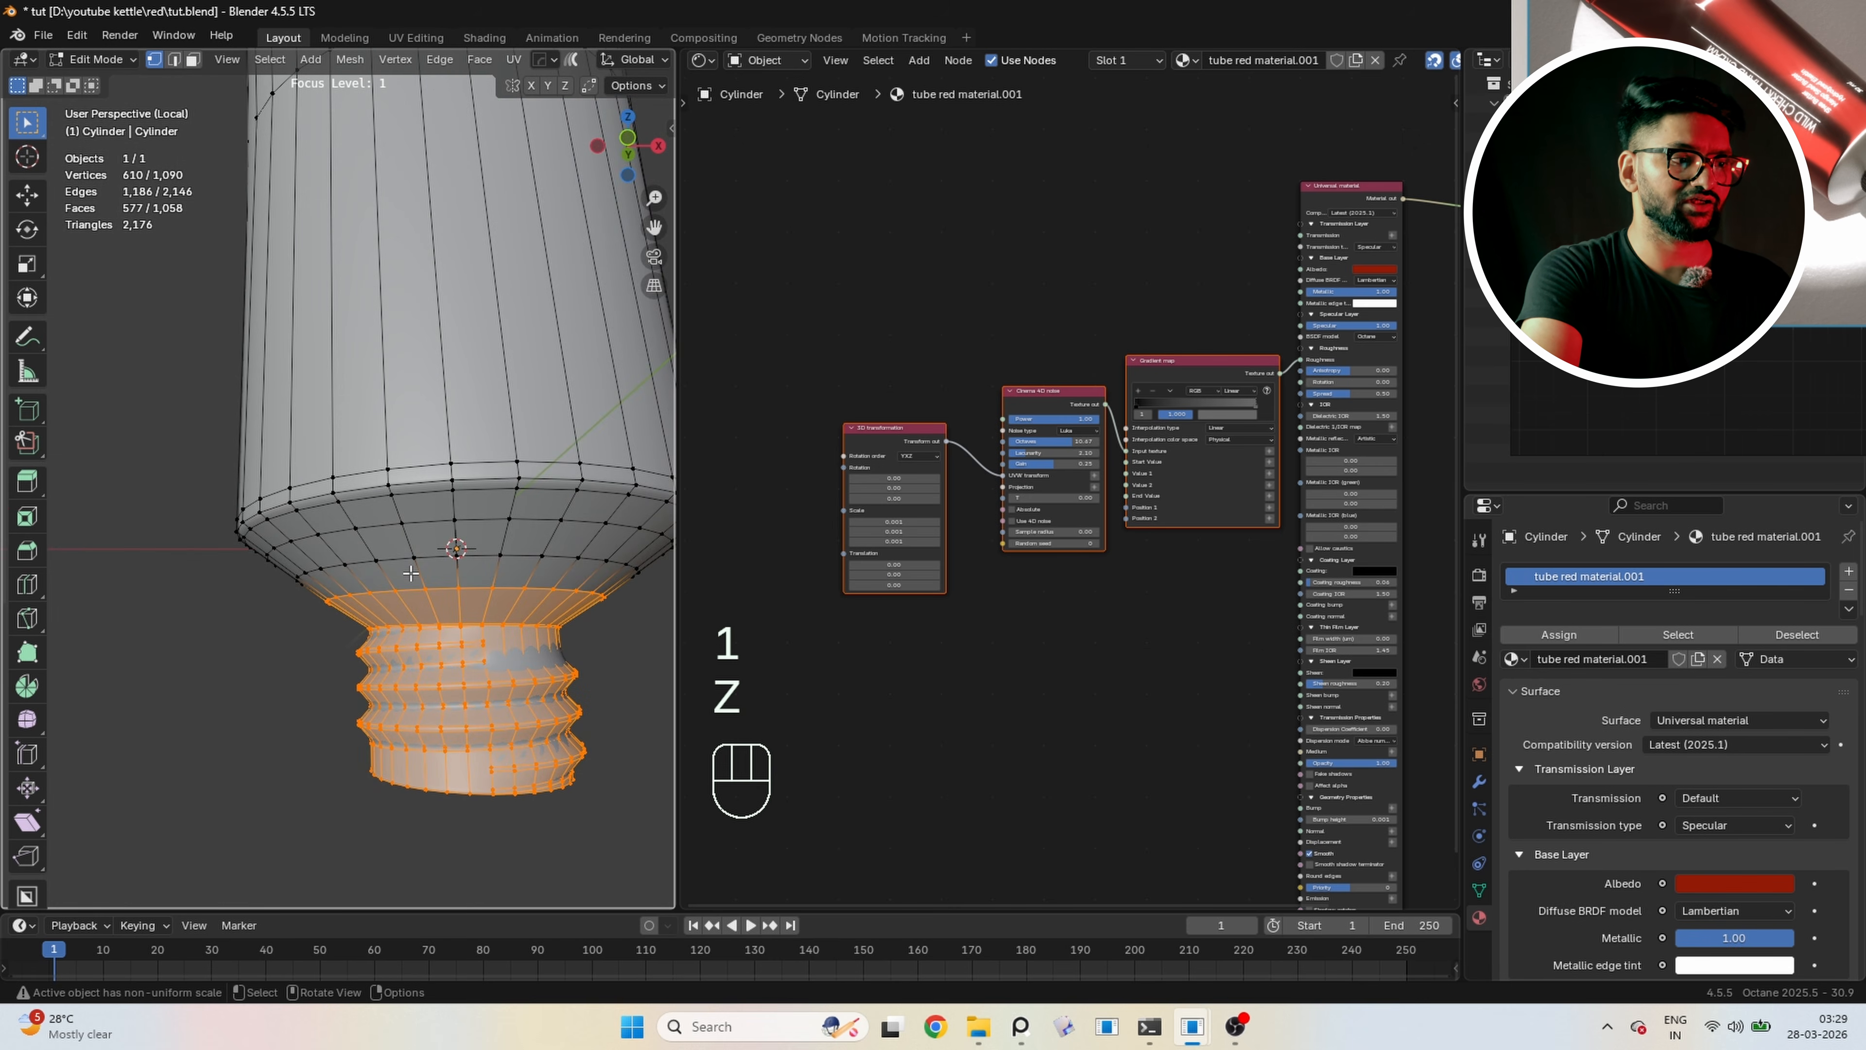
Grow the neck selection to cover the whole tapered shoulder and assign those faces to the tube's material slot
{"action": "key", "text": "ctrl+KP_Add"}
{"action": "key", "text": "ctrl+KP_Add"}
{"action": "key", "text": "ctrl+KP_Add"}
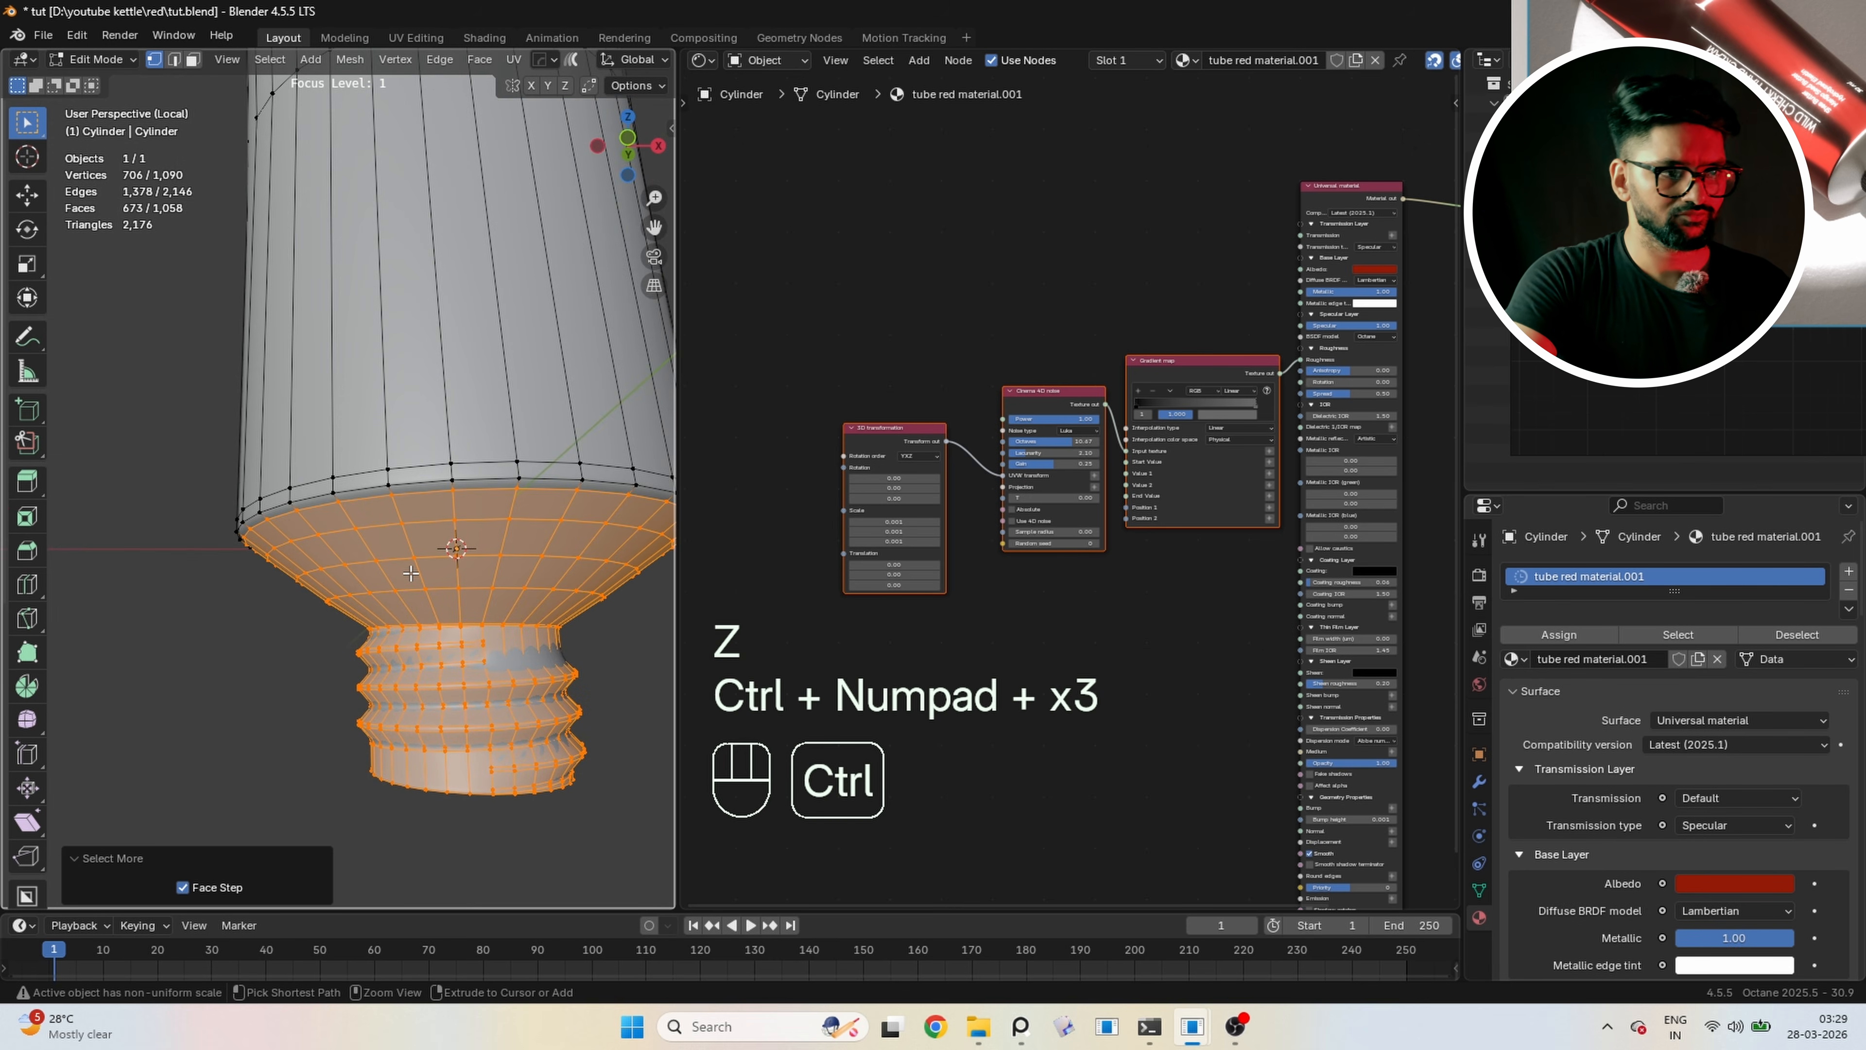
{"action": "key", "text": "ctrl+KP_Add"}
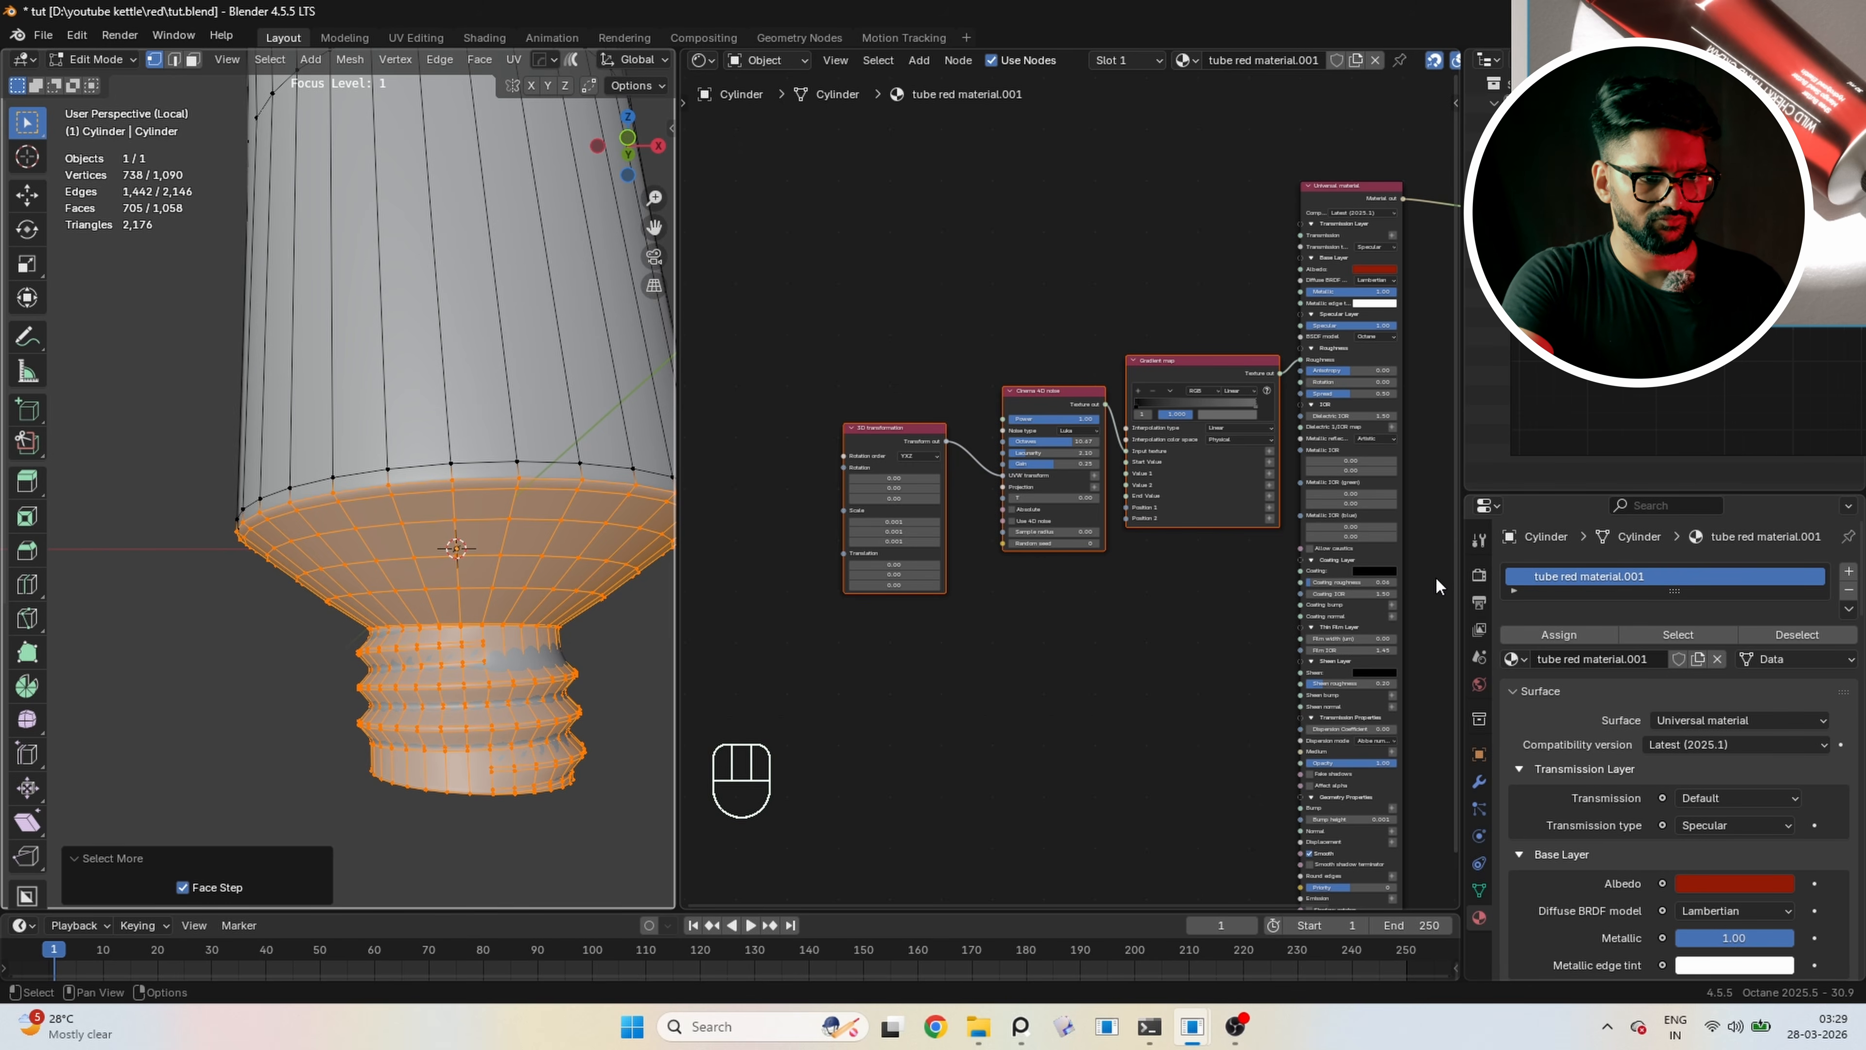
{"action": "left_click", "coordinate": [1551, 634]}
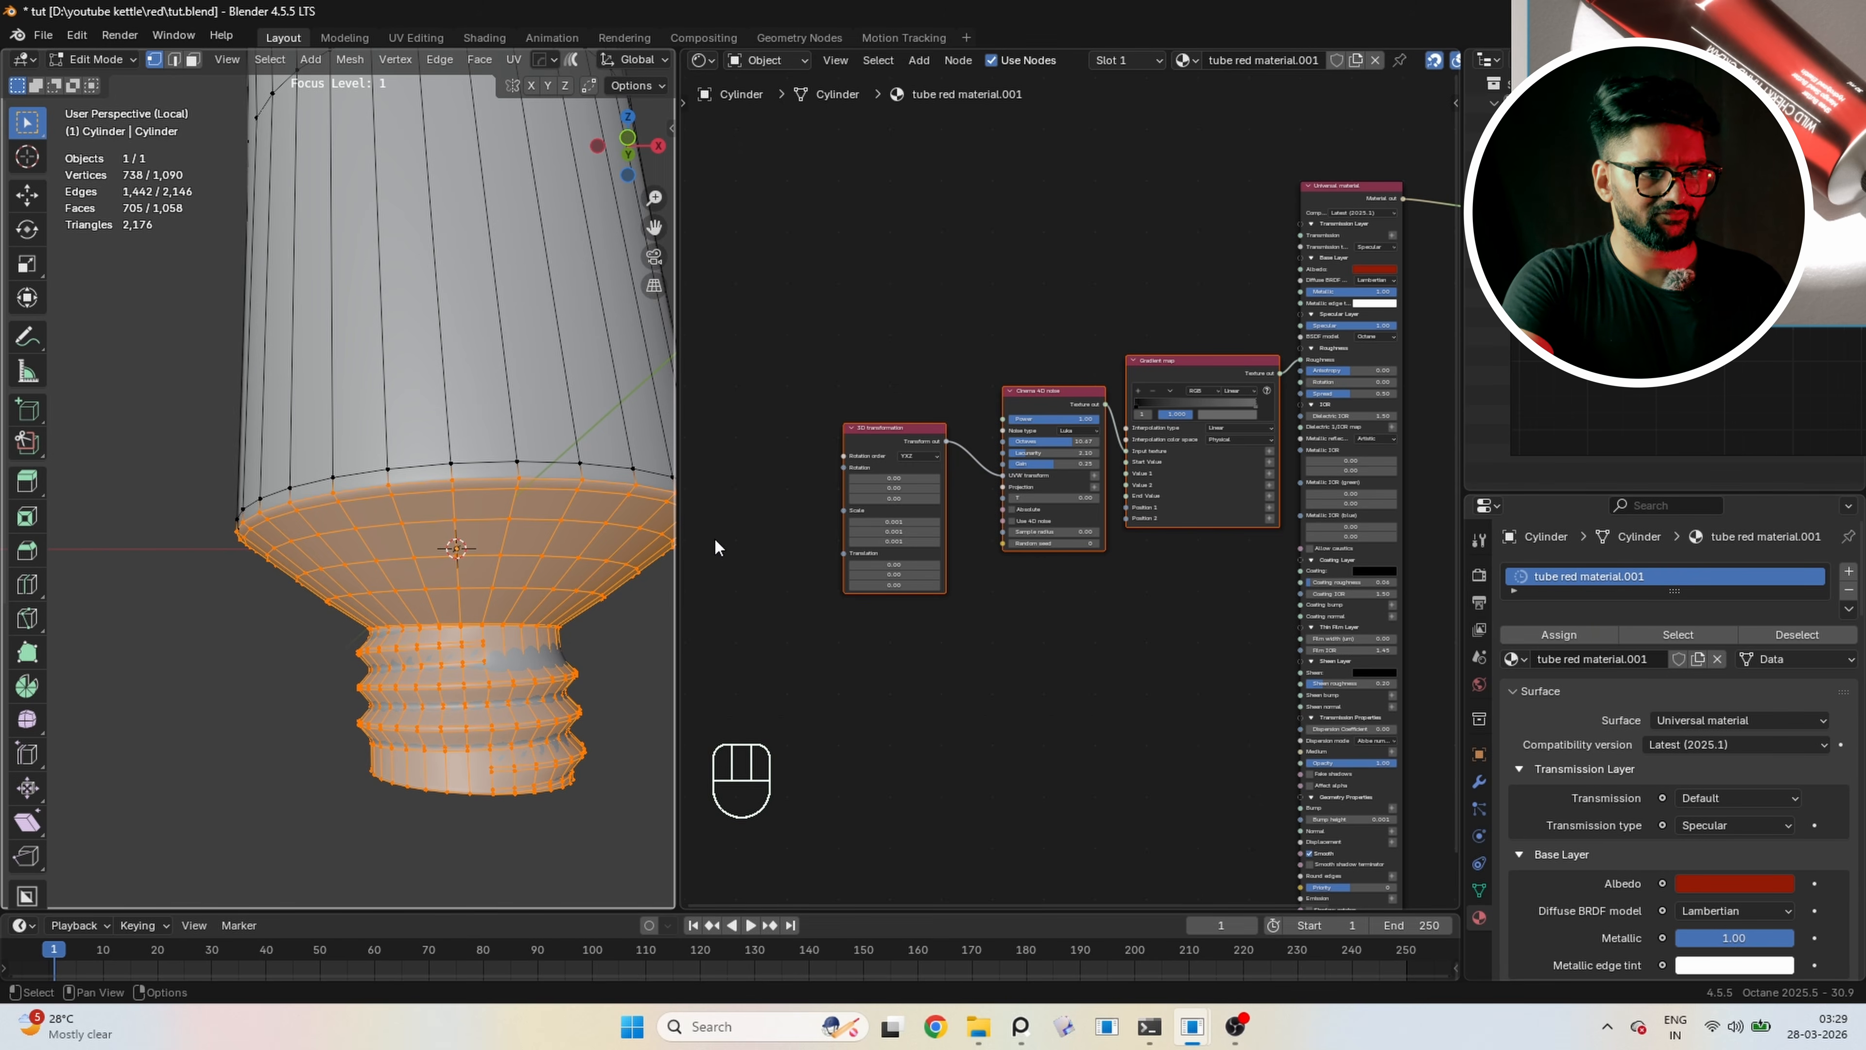
Rename the tube's copied material as aluminium and return to Object Mode
{"action": "left_click", "coordinate": [1301, 66]}
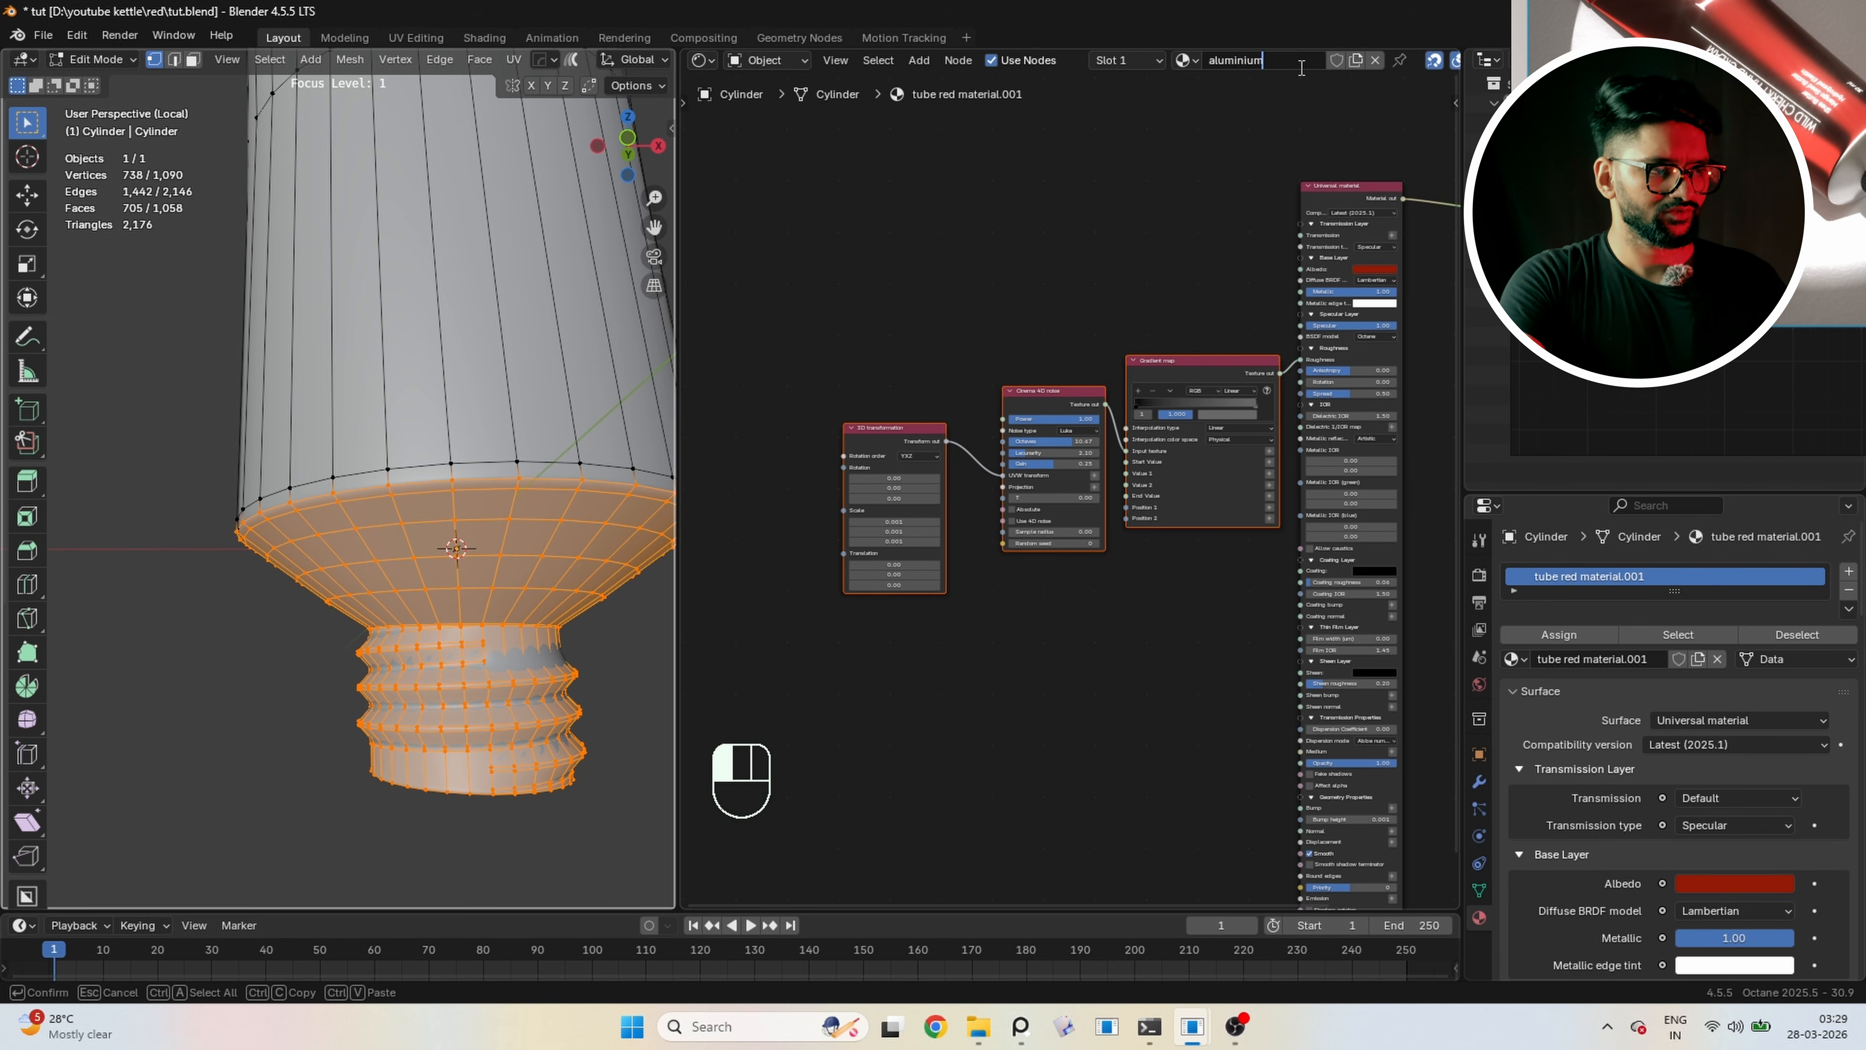
{"action": "type", "text": "aluminium"}
{"action": "key", "text": "Return"}
{"action": "key", "text": "Tab"}
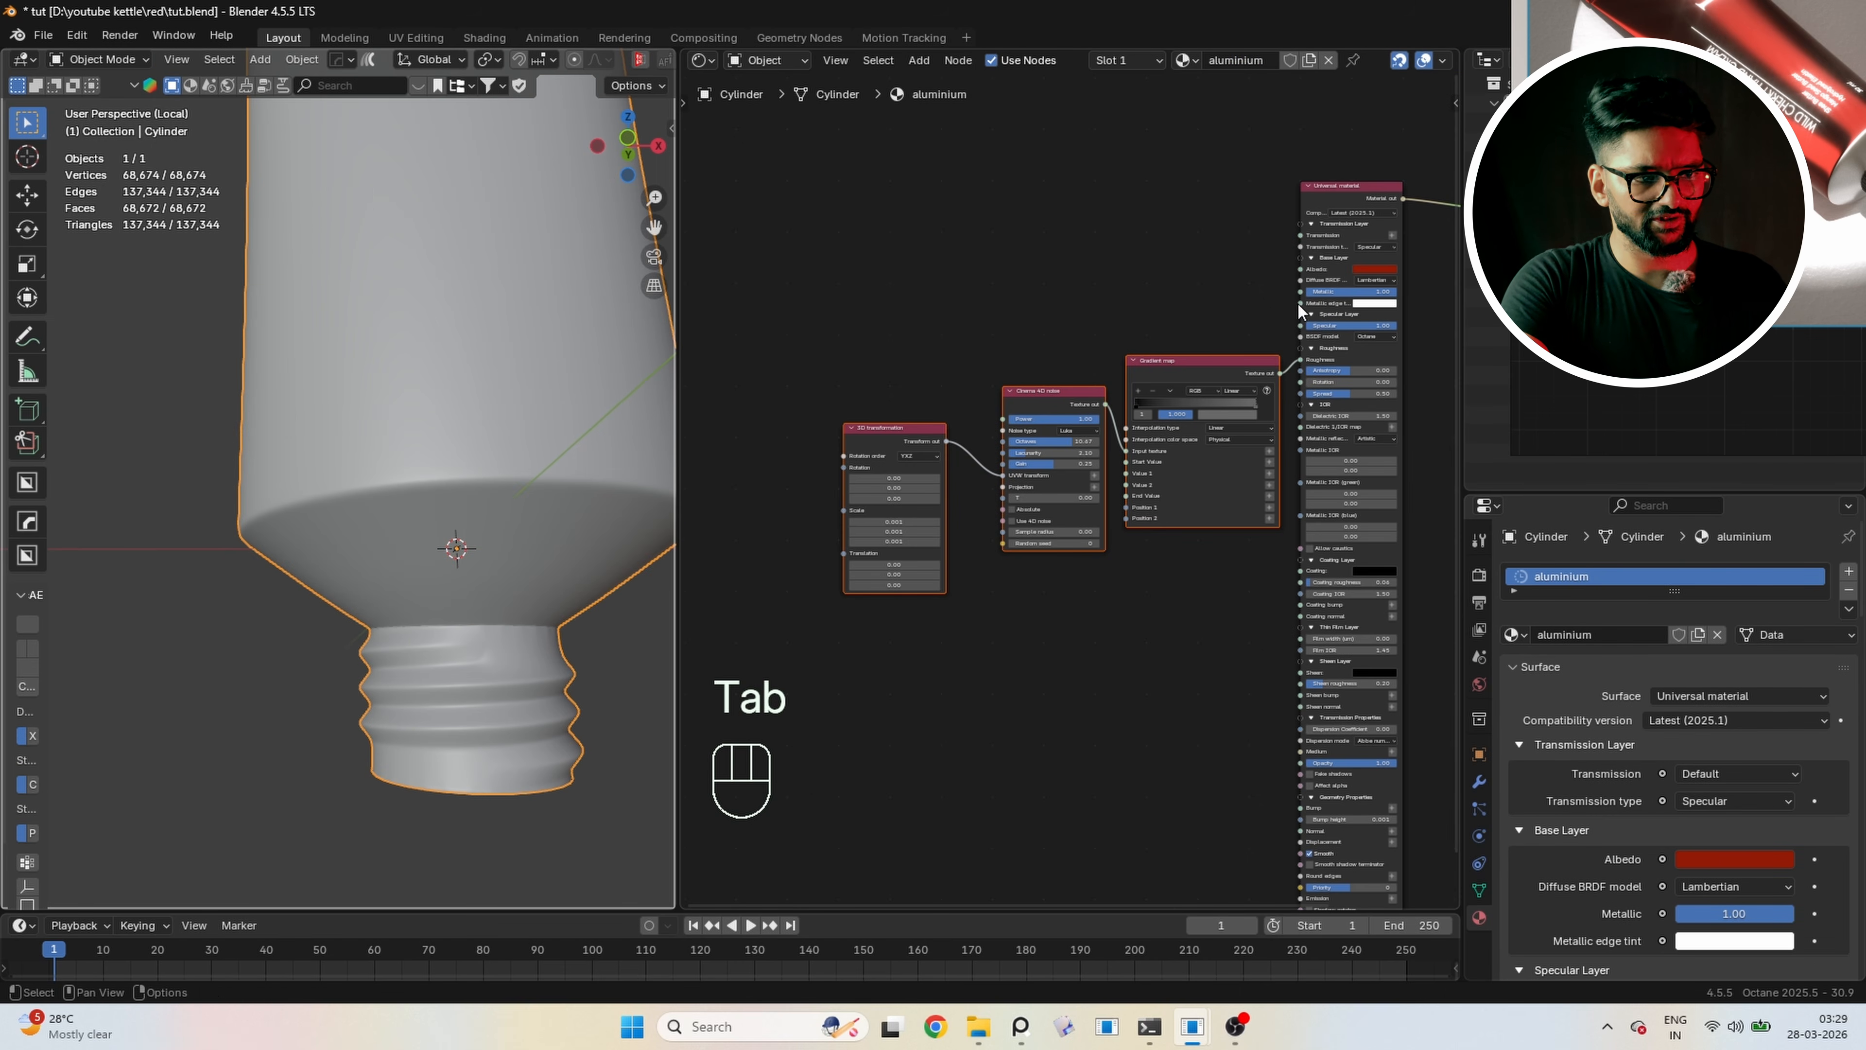
Change the aluminium material's albedo from red to a neutral light grey and preview the tube rendered in front view
{"action": "scroll", "coordinate": [1315, 294], "scroll_direction": "up", "scroll_amount": 3}
{"action": "left_click", "coordinate": [1295, 327]}
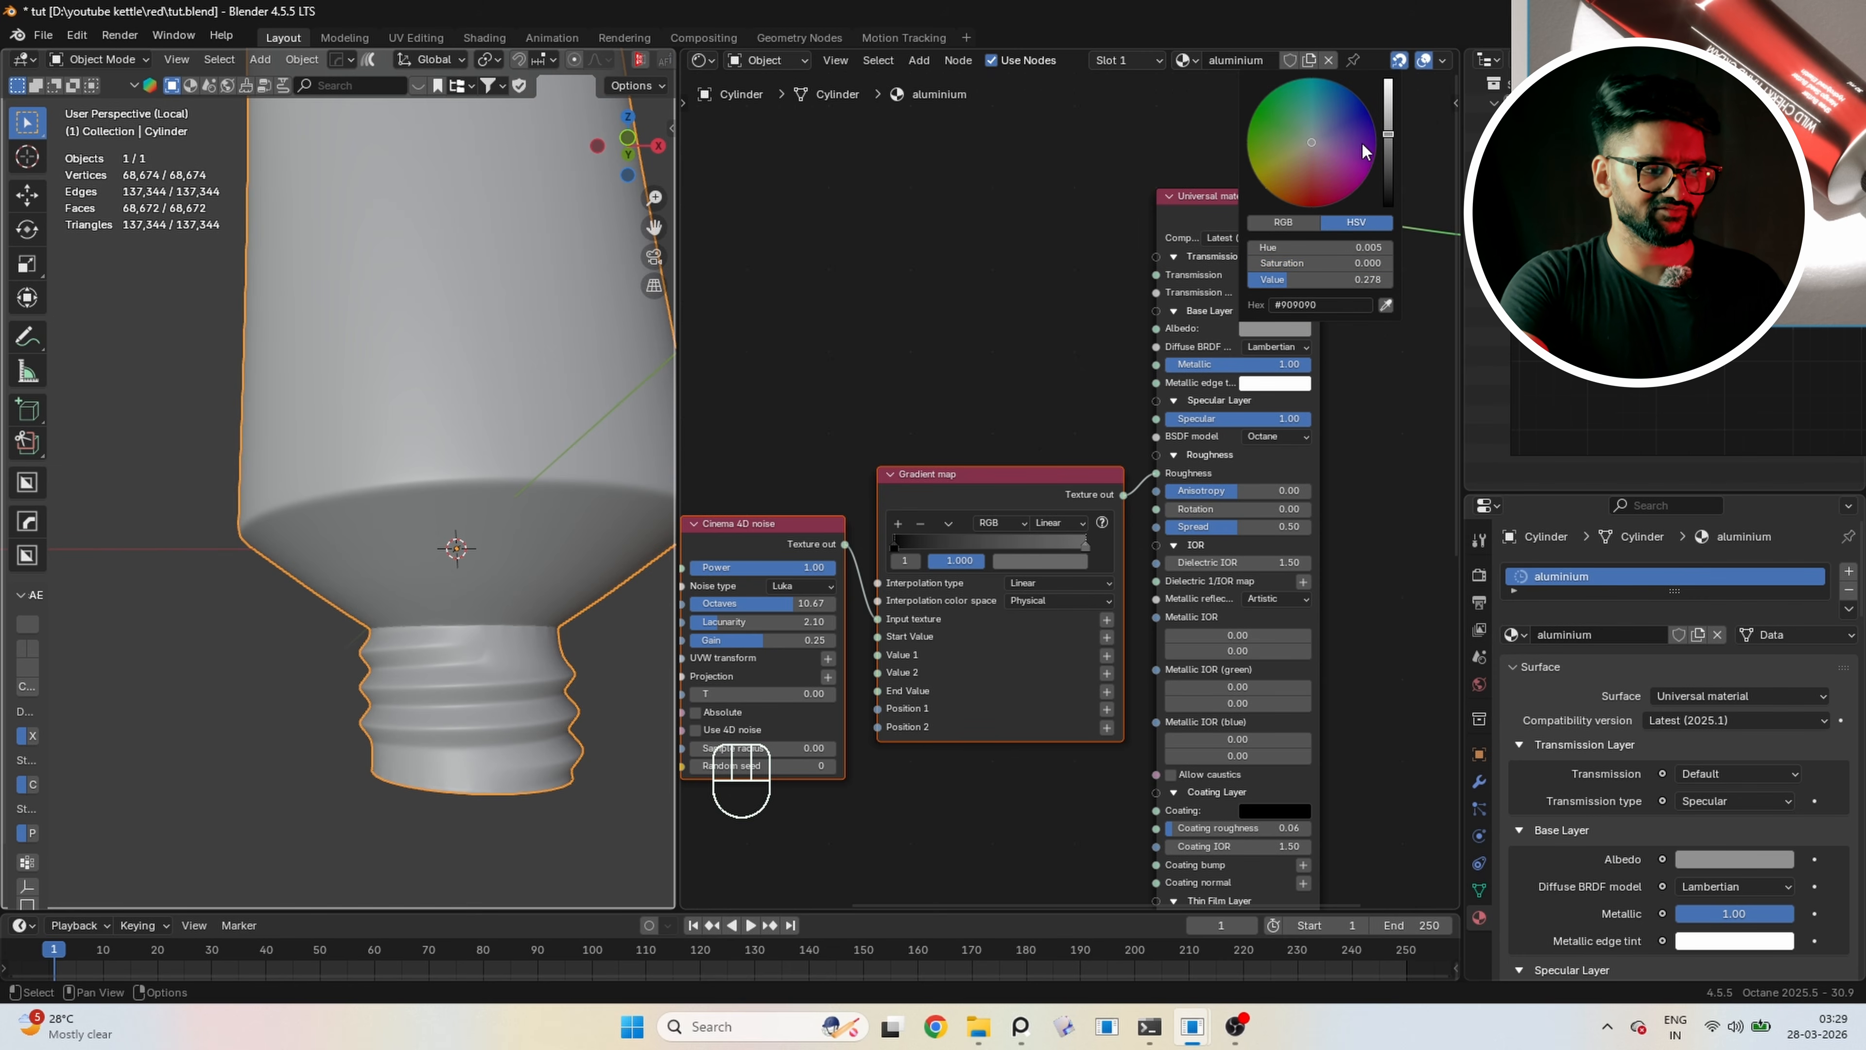
{"action": "key", "text": "KP_1"}
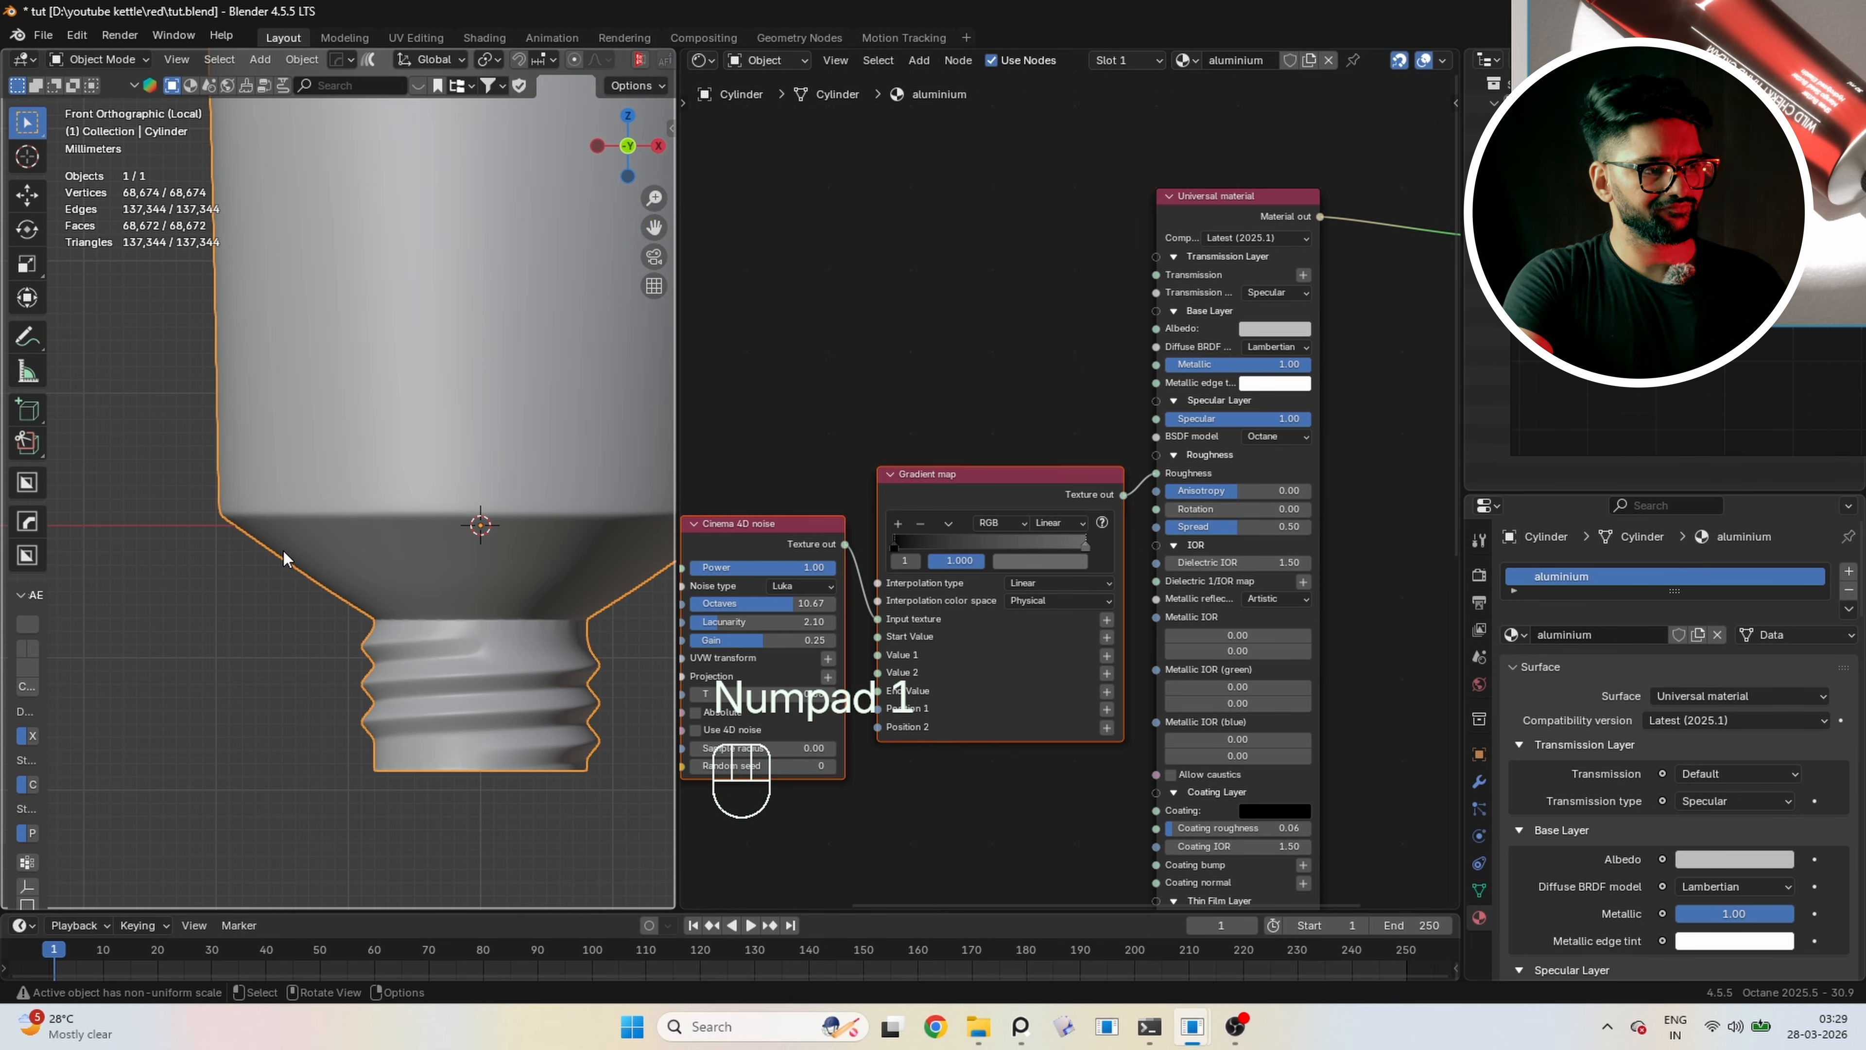
{"action": "key", "text": "z"}
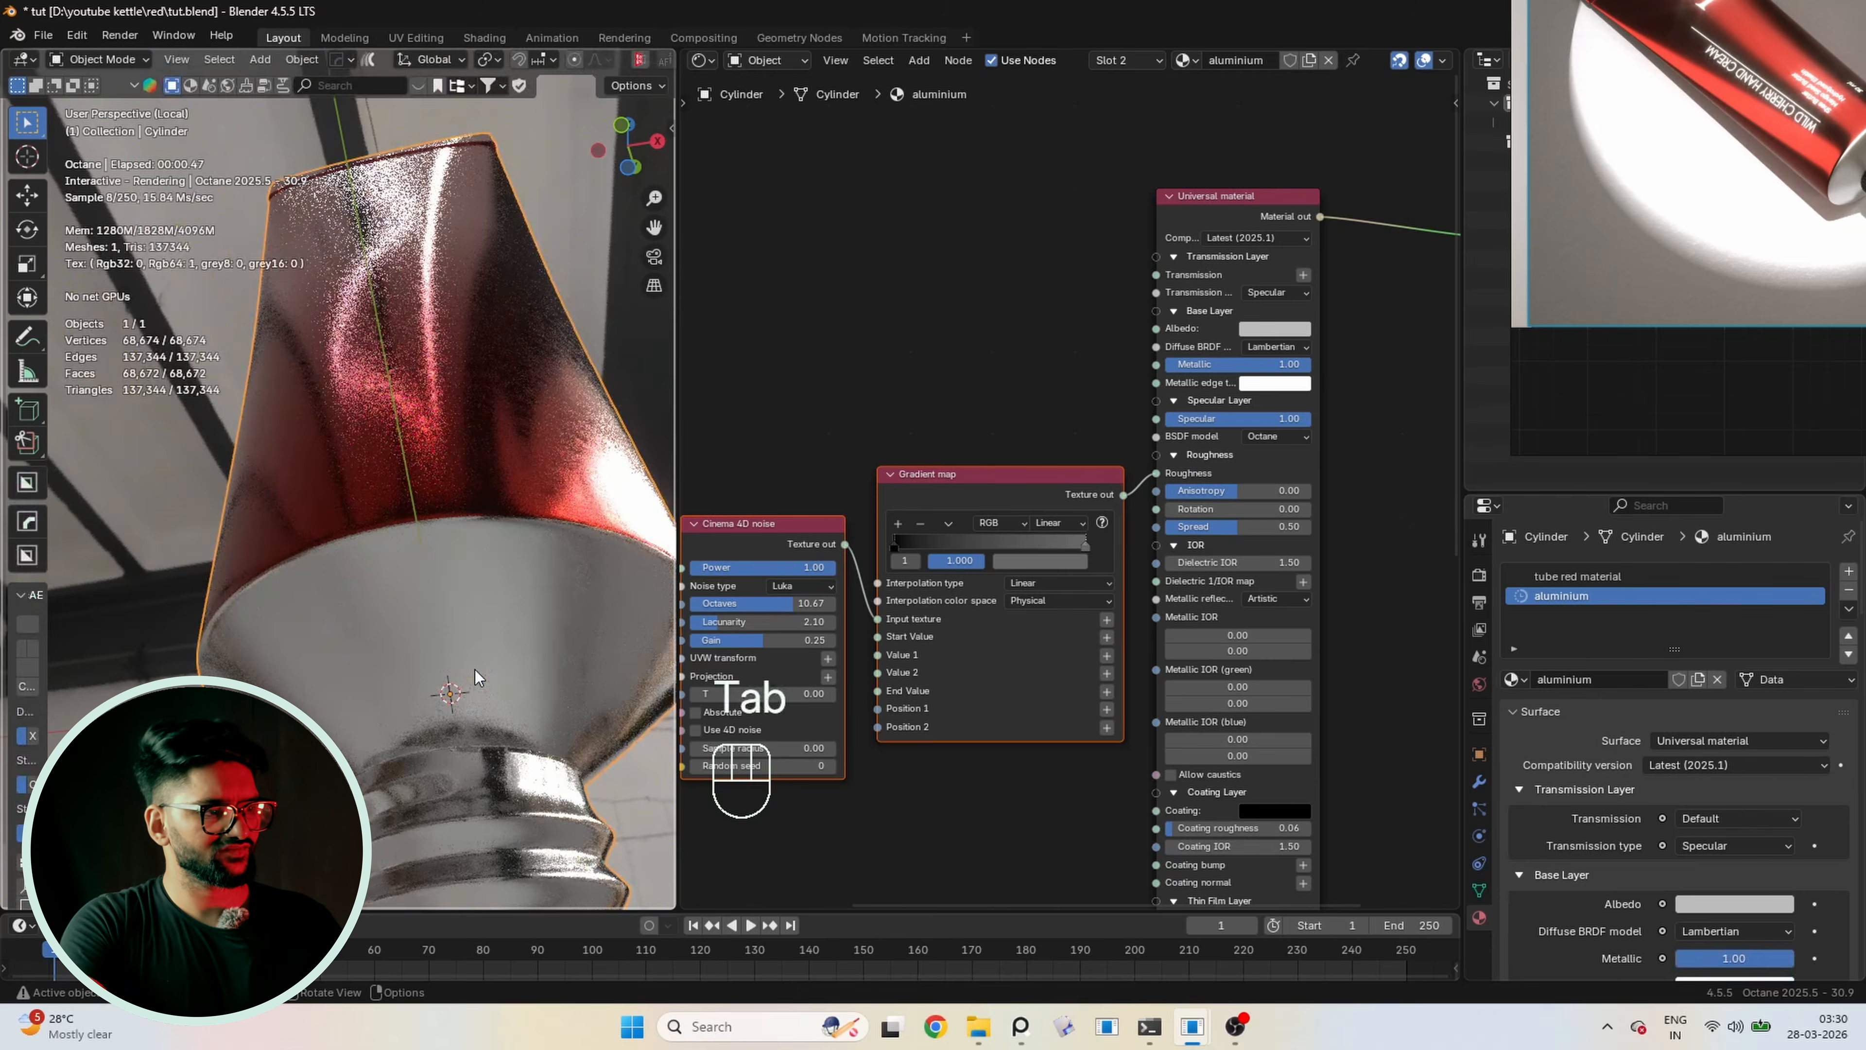
Frame the whole tube in rendered front view and replace aluminium in the second material slot with tube red material
{"action": "key", "text": "KP_1"}
{"action": "scroll", "coordinate": [476, 670], "scroll_direction": "down", "scroll_amount": 6}
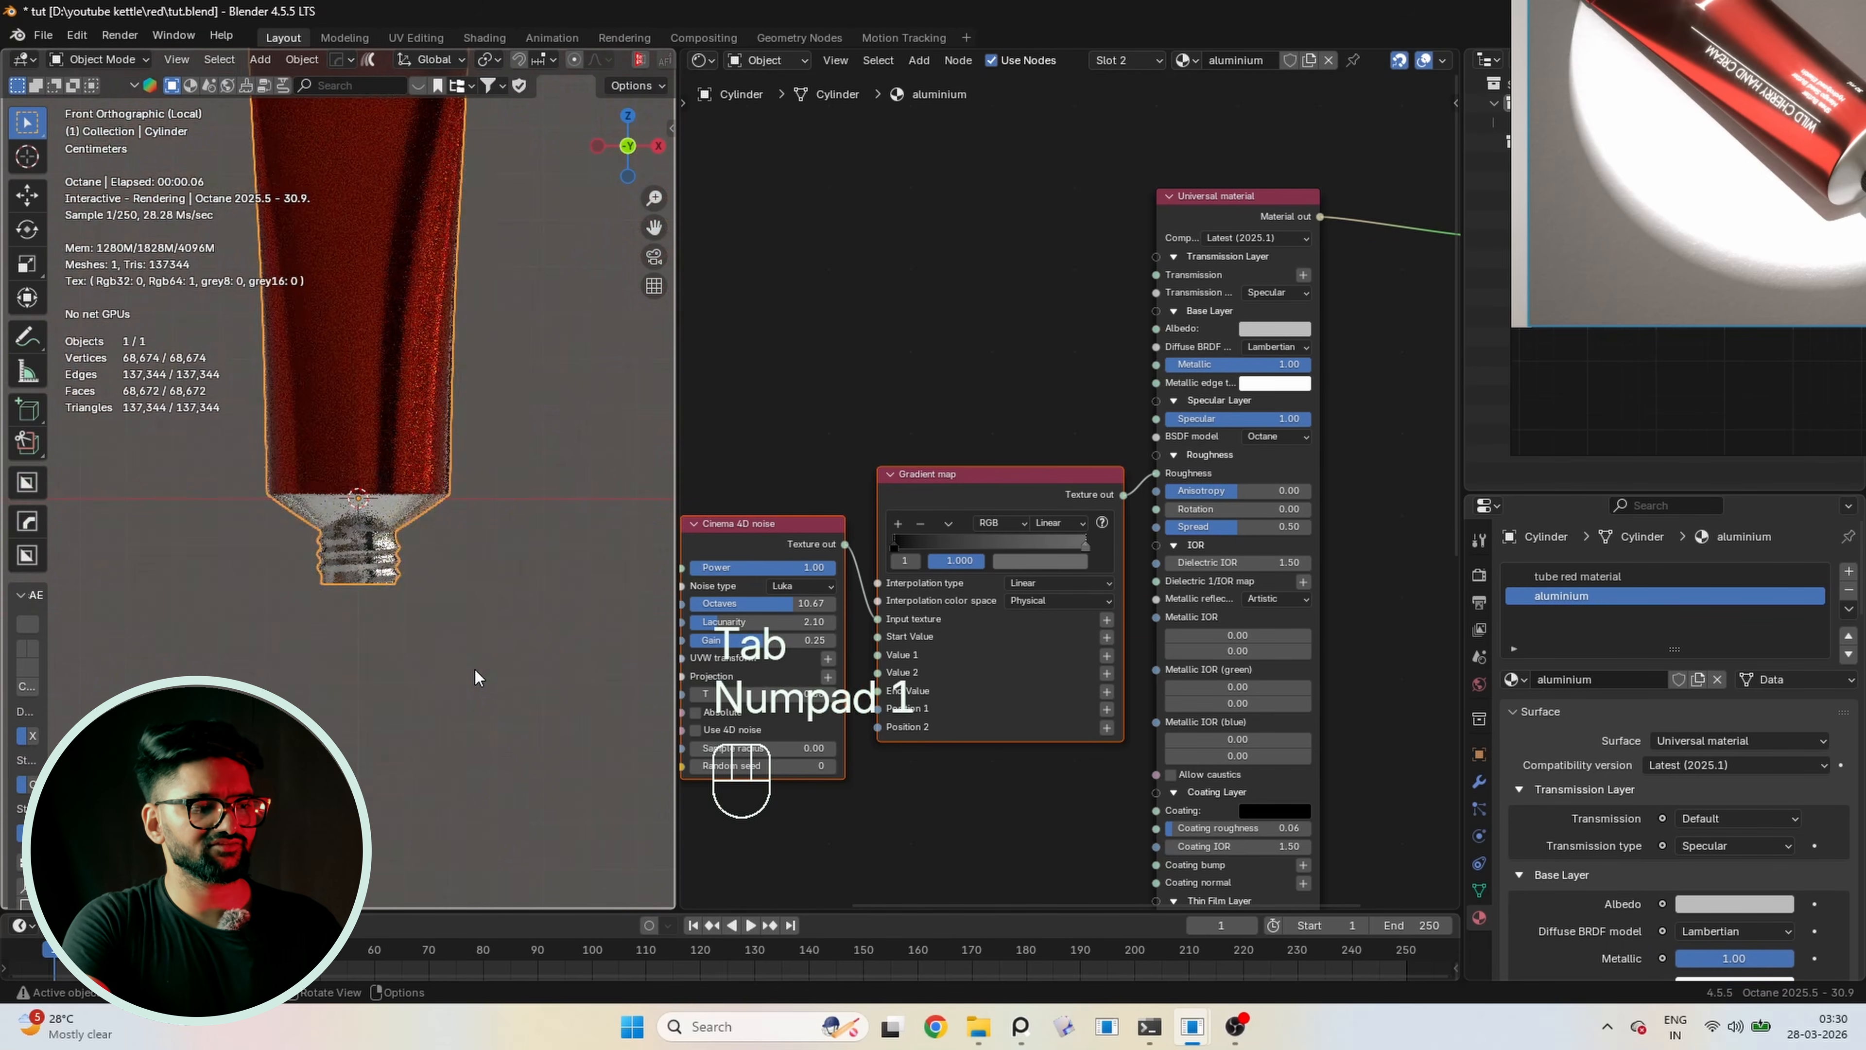
{"action": "middle_click_drag", "start_coordinate": [488, 581], "coordinate": [479, 746], "text": "shift"}
{"action": "scroll", "coordinate": [434, 588], "scroll_direction": "down", "scroll_amount": 5}
{"action": "middle_click_drag", "start_coordinate": [341, 426], "coordinate": [418, 512], "text": "shift"}
{"action": "scroll", "coordinate": [356, 500], "scroll_direction": "up", "scroll_amount": 4}
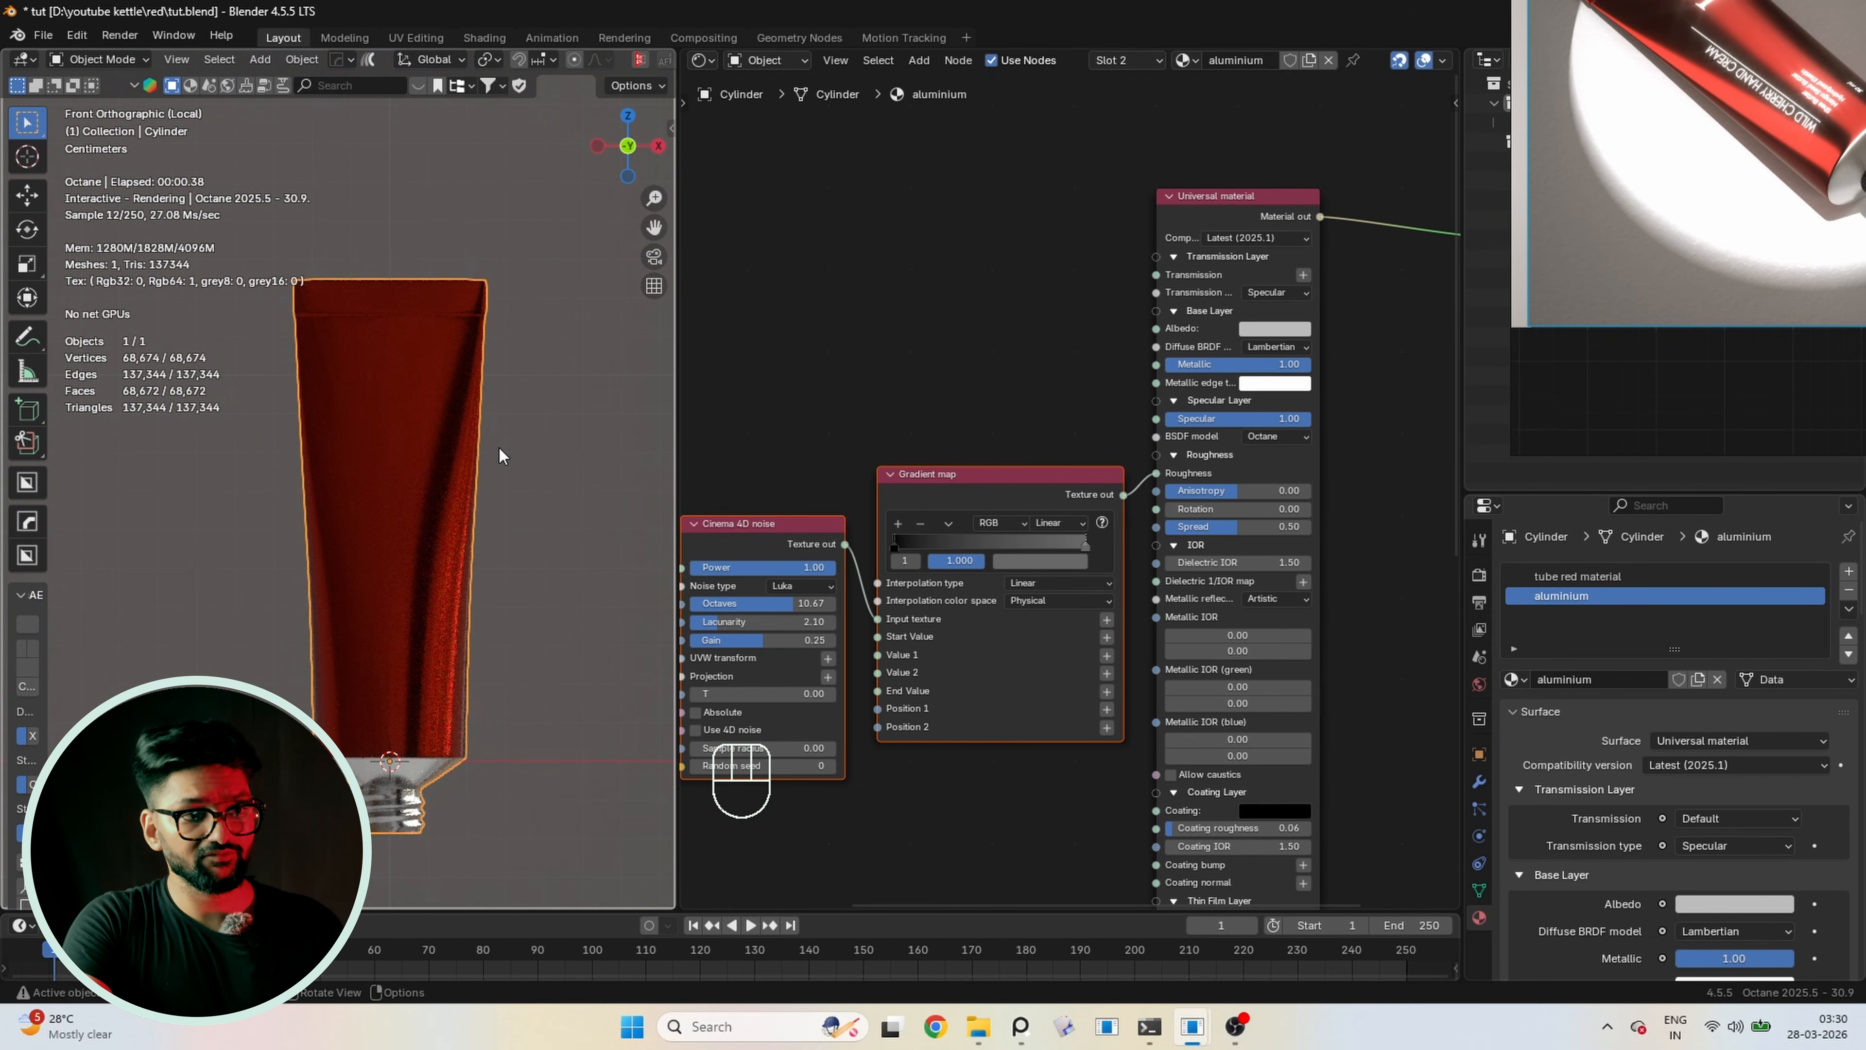
{"action": "left_click", "coordinate": [1184, 60]}
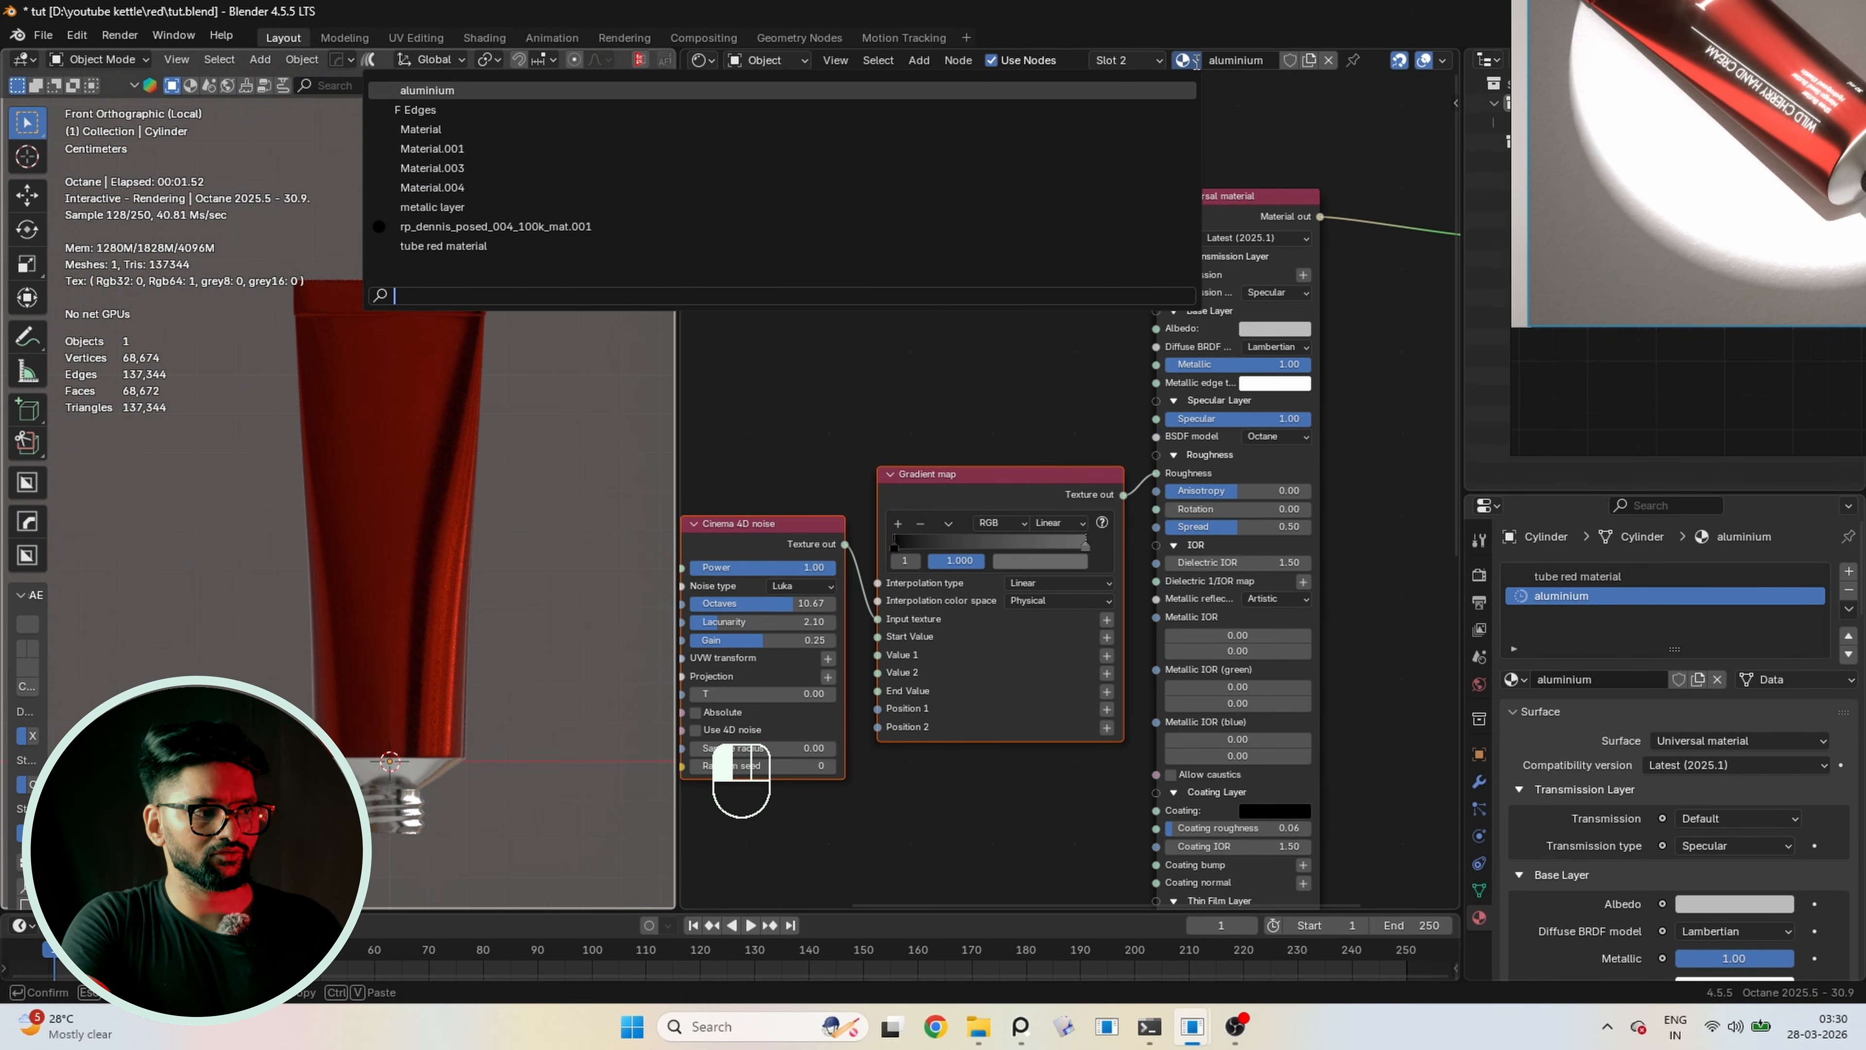
{"action": "left_click", "coordinate": [462, 245]}
Spread out the texture nodes, Universal material and Material Output to make room in the node tree
{"action": "scroll", "coordinate": [982, 390], "scroll_direction": "down", "scroll_amount": 4}
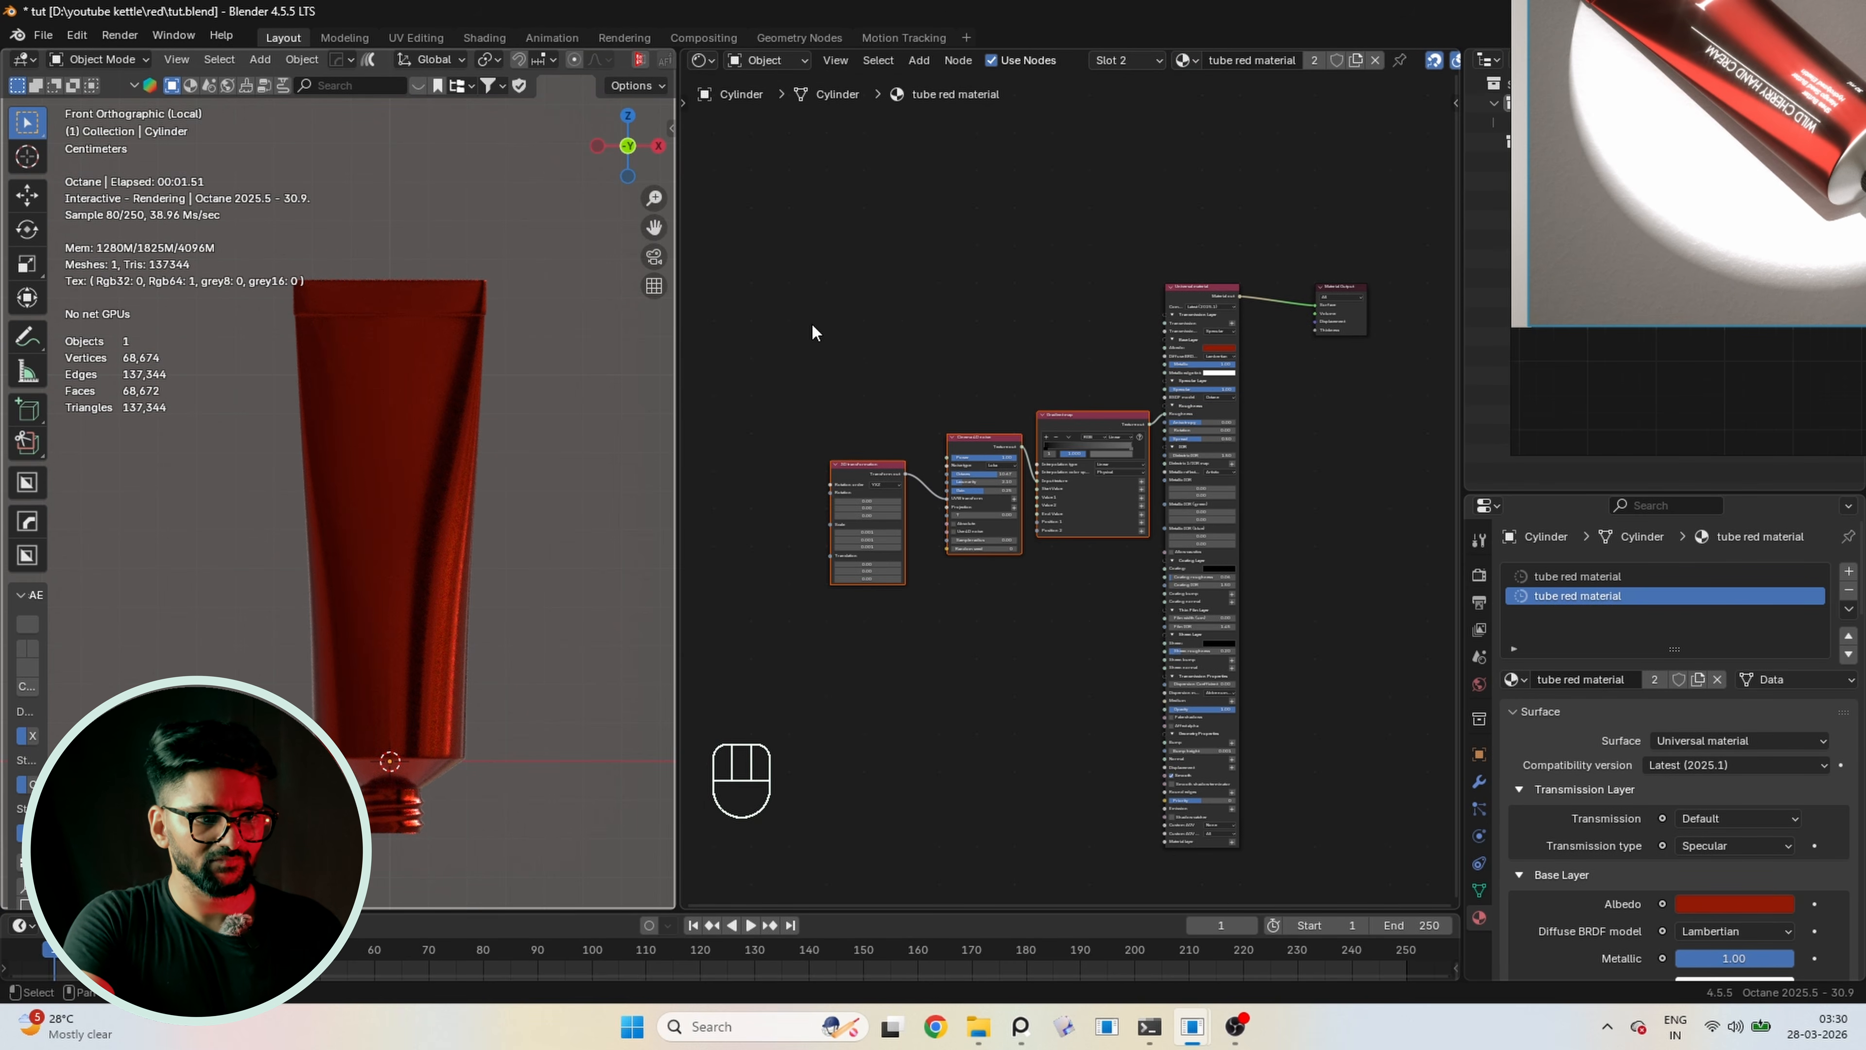
{"action": "left_click_drag", "start_coordinate": [812, 324], "coordinate": [1062, 580]}
{"action": "left_click_drag", "start_coordinate": [1081, 421], "coordinate": [909, 437]}
{"action": "middle_click_drag", "start_coordinate": [1190, 419], "coordinate": [1168, 432]}
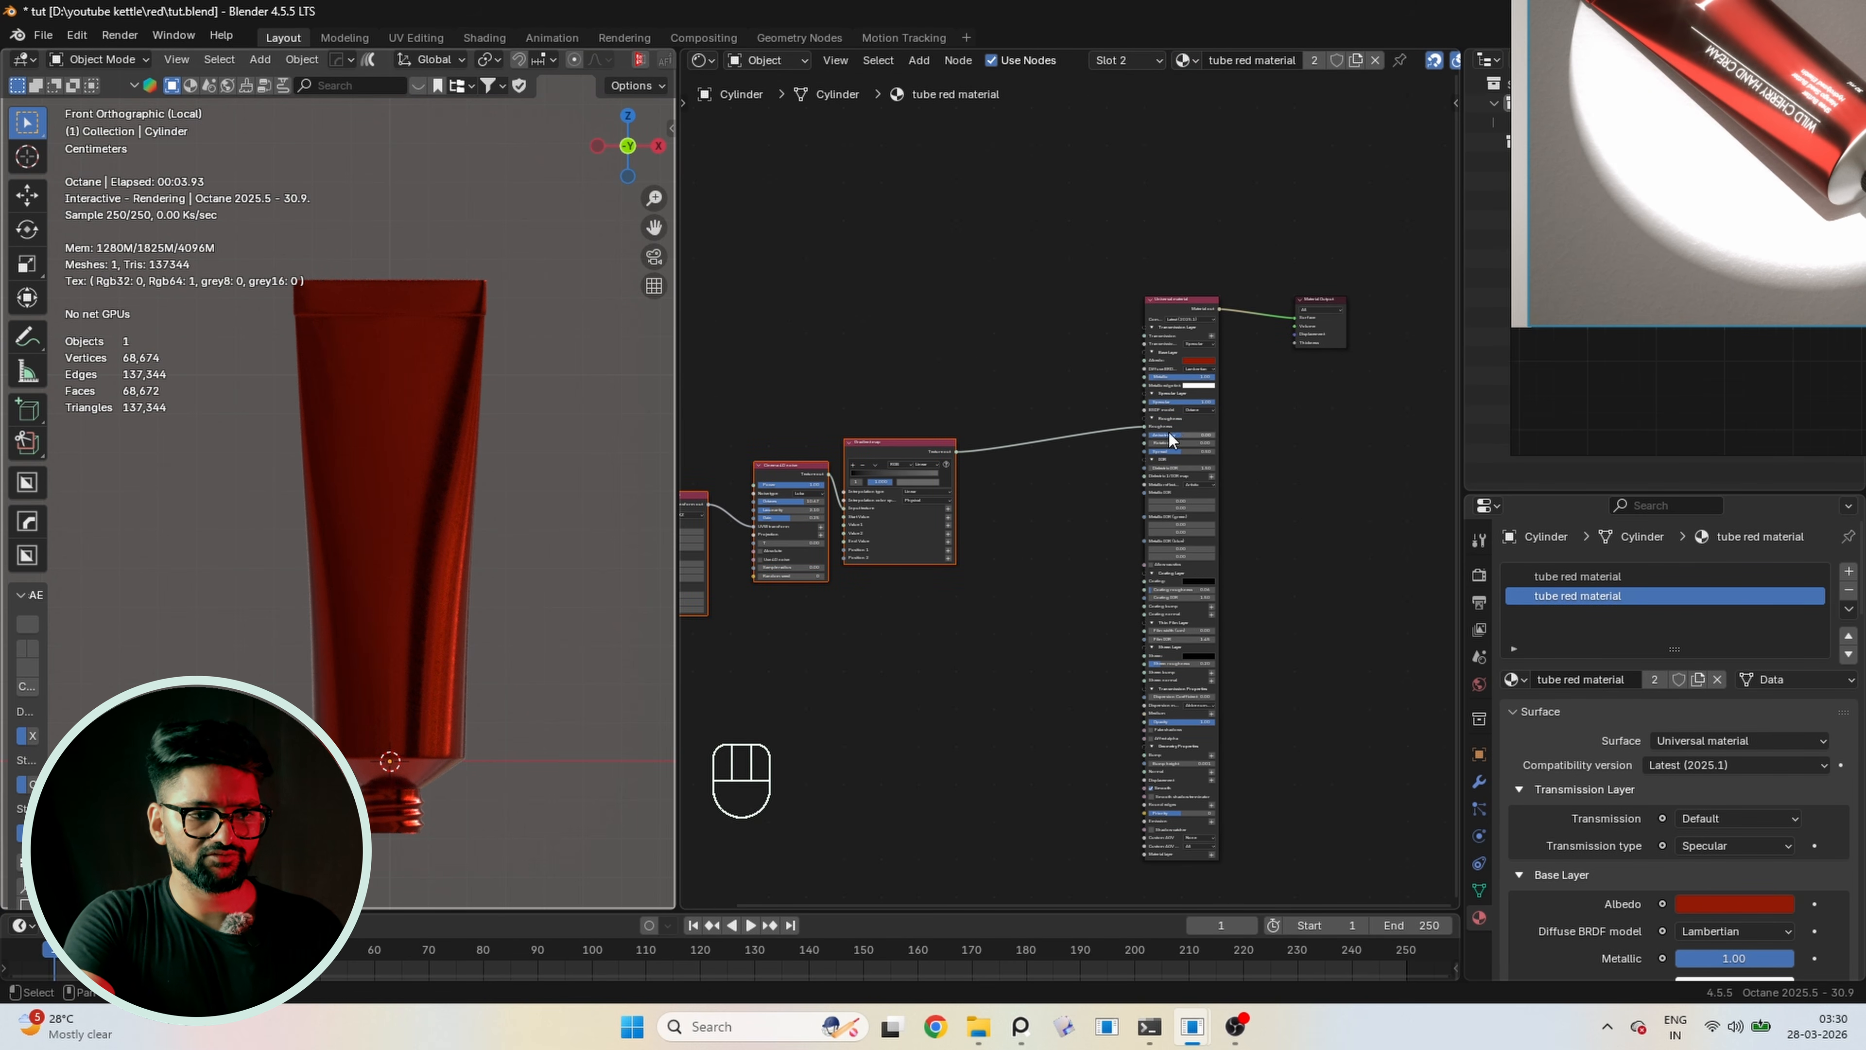
{"action": "left_click_drag", "start_coordinate": [1168, 313], "coordinate": [1022, 350]}
{"action": "middle_click_drag", "start_coordinate": [1342, 376], "coordinate": [1128, 443]}
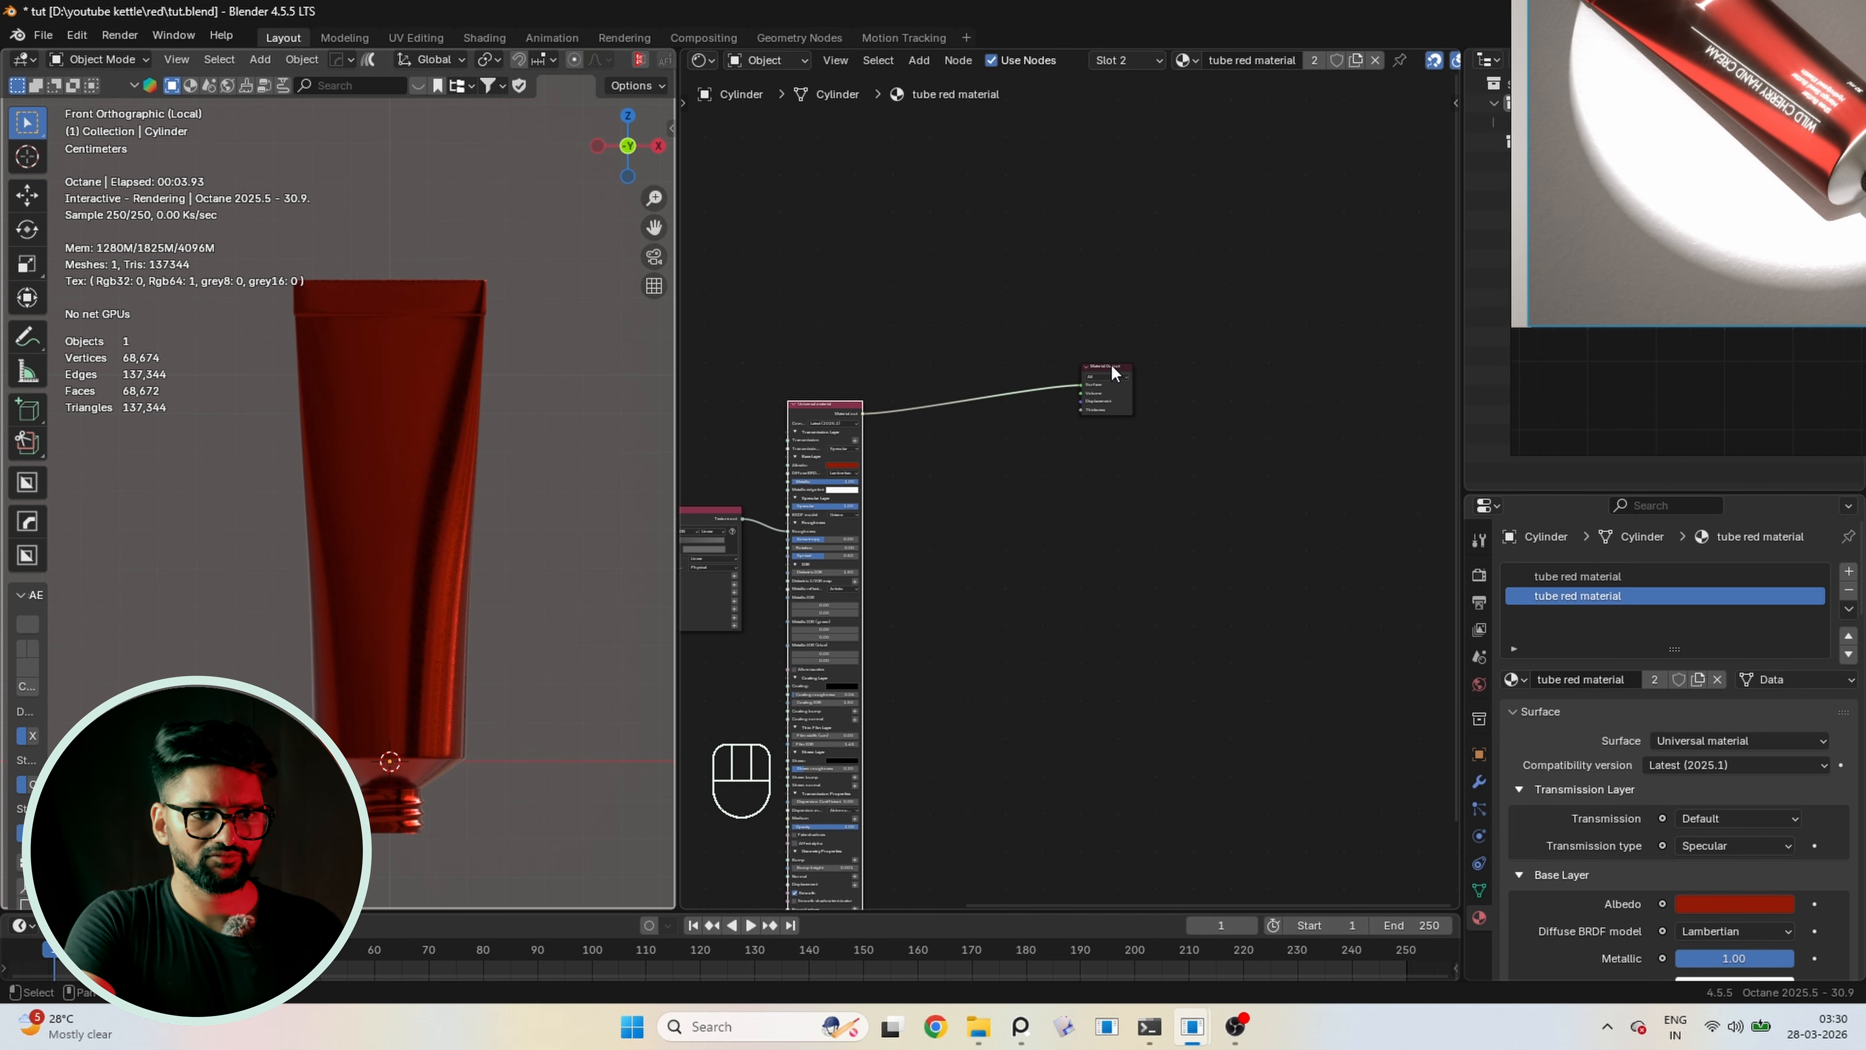
{"action": "left_click_drag", "start_coordinate": [1112, 366], "coordinate": [1233, 382]}
Check the reference image of the printed tube and add a Glossy material node below the existing surface link
{"action": "right_click_drag", "start_coordinate": [1782, 54], "coordinate": [1712, 164]}
{"action": "scroll", "coordinate": [1713, 164], "scroll_direction": "up", "scroll_amount": 3}
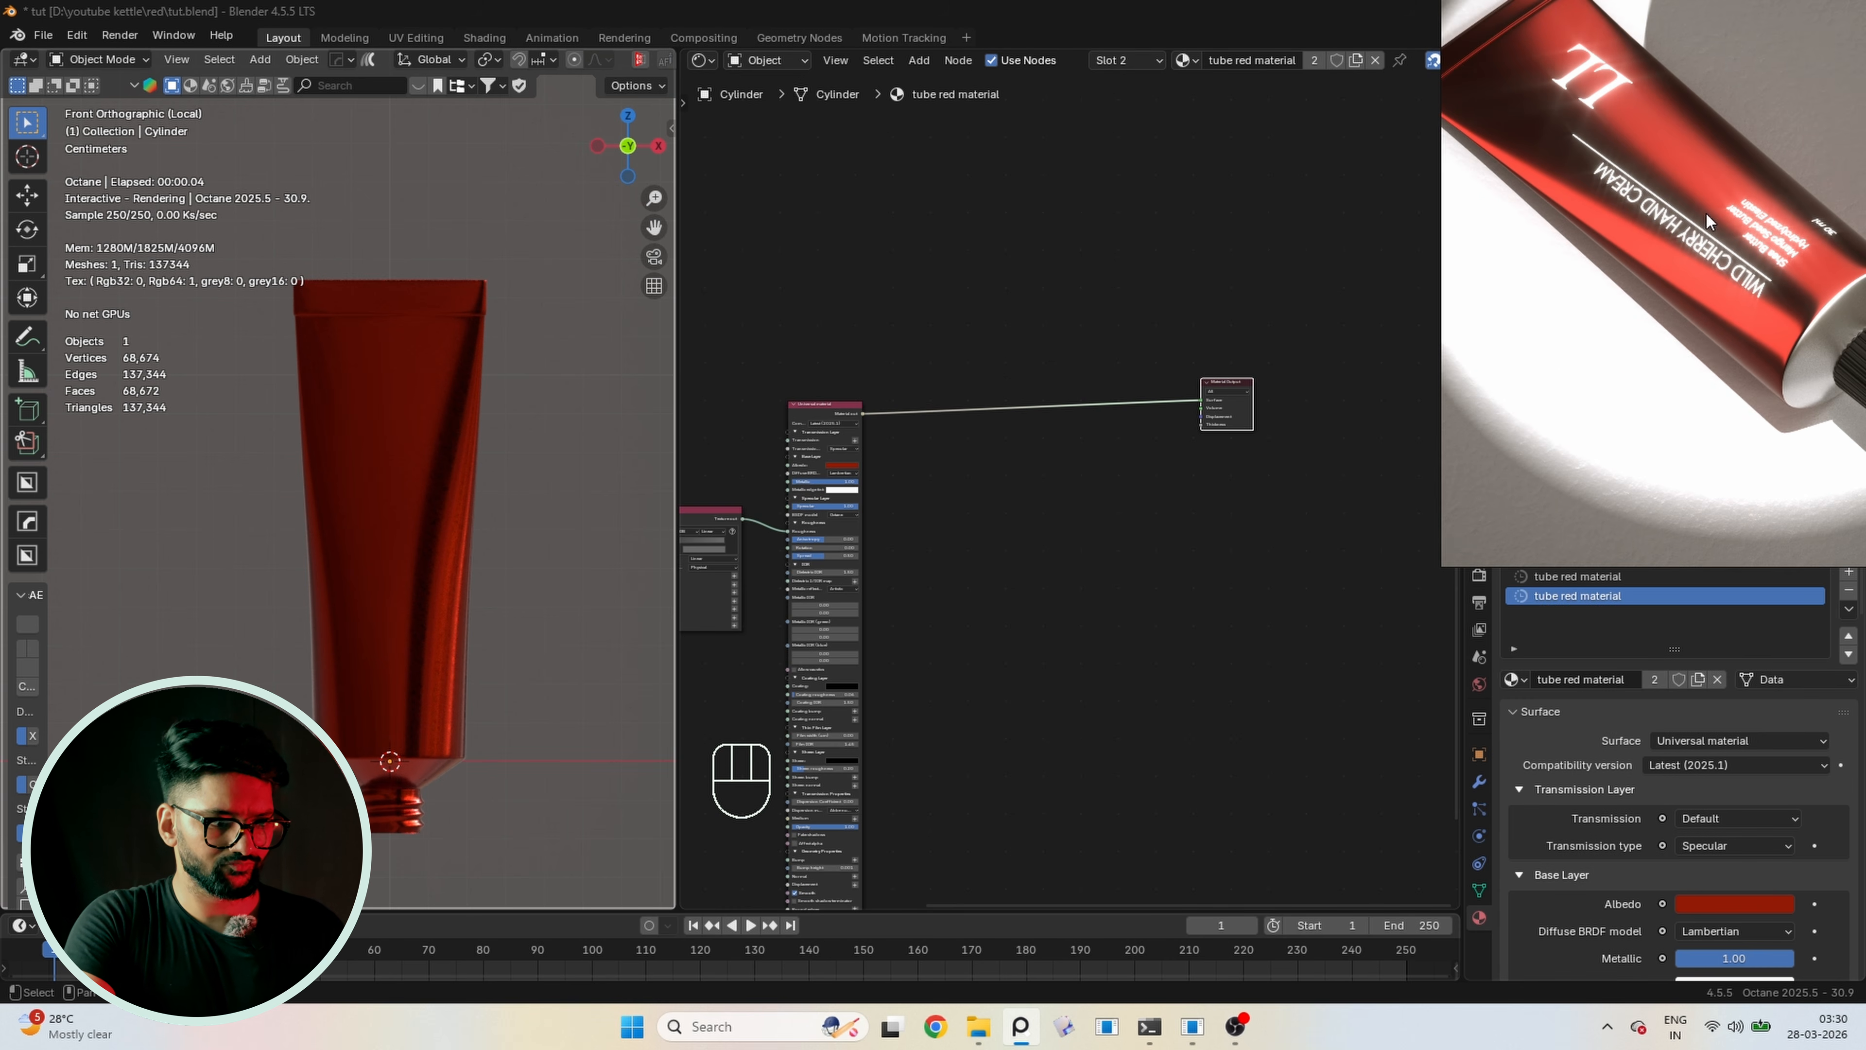
{"action": "scroll", "coordinate": [1003, 548], "scroll_direction": "up", "scroll_amount": 2}
{"action": "key", "text": "shift+a"}
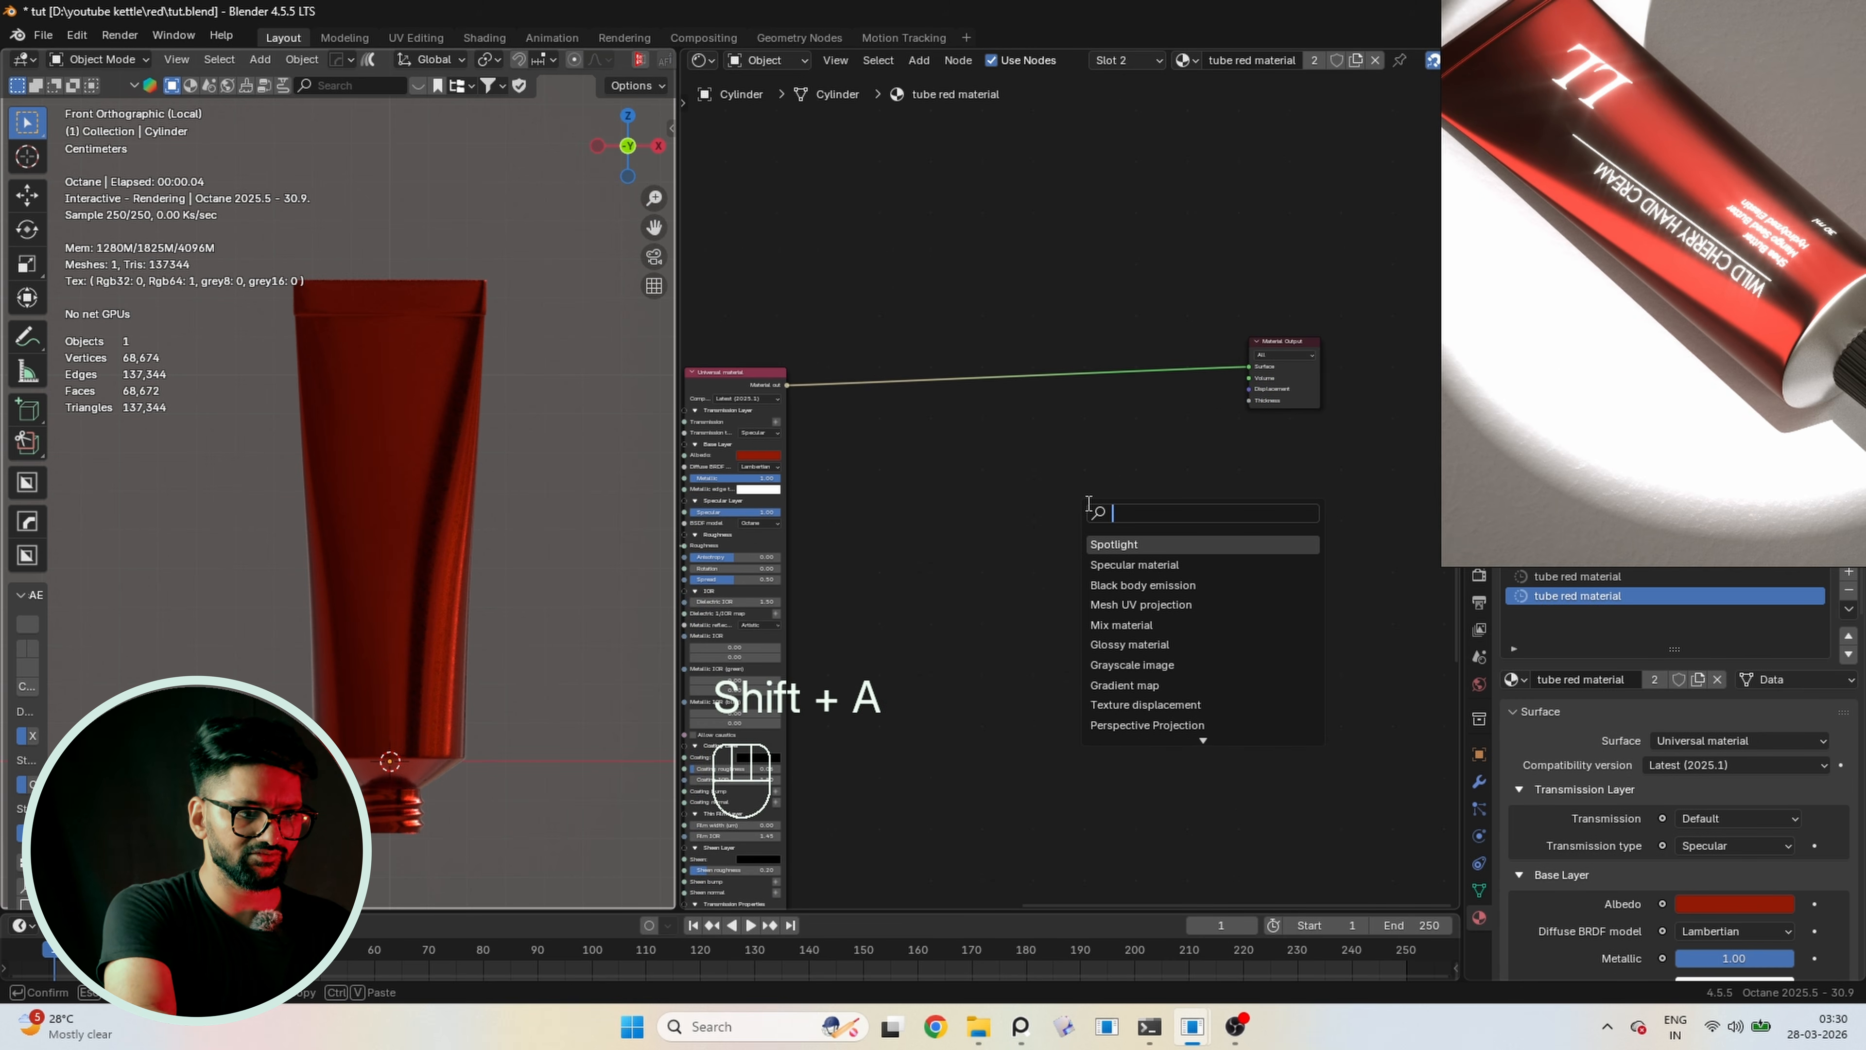
{"action": "type", "text": "gloss"}
{"action": "key", "text": "Return"}
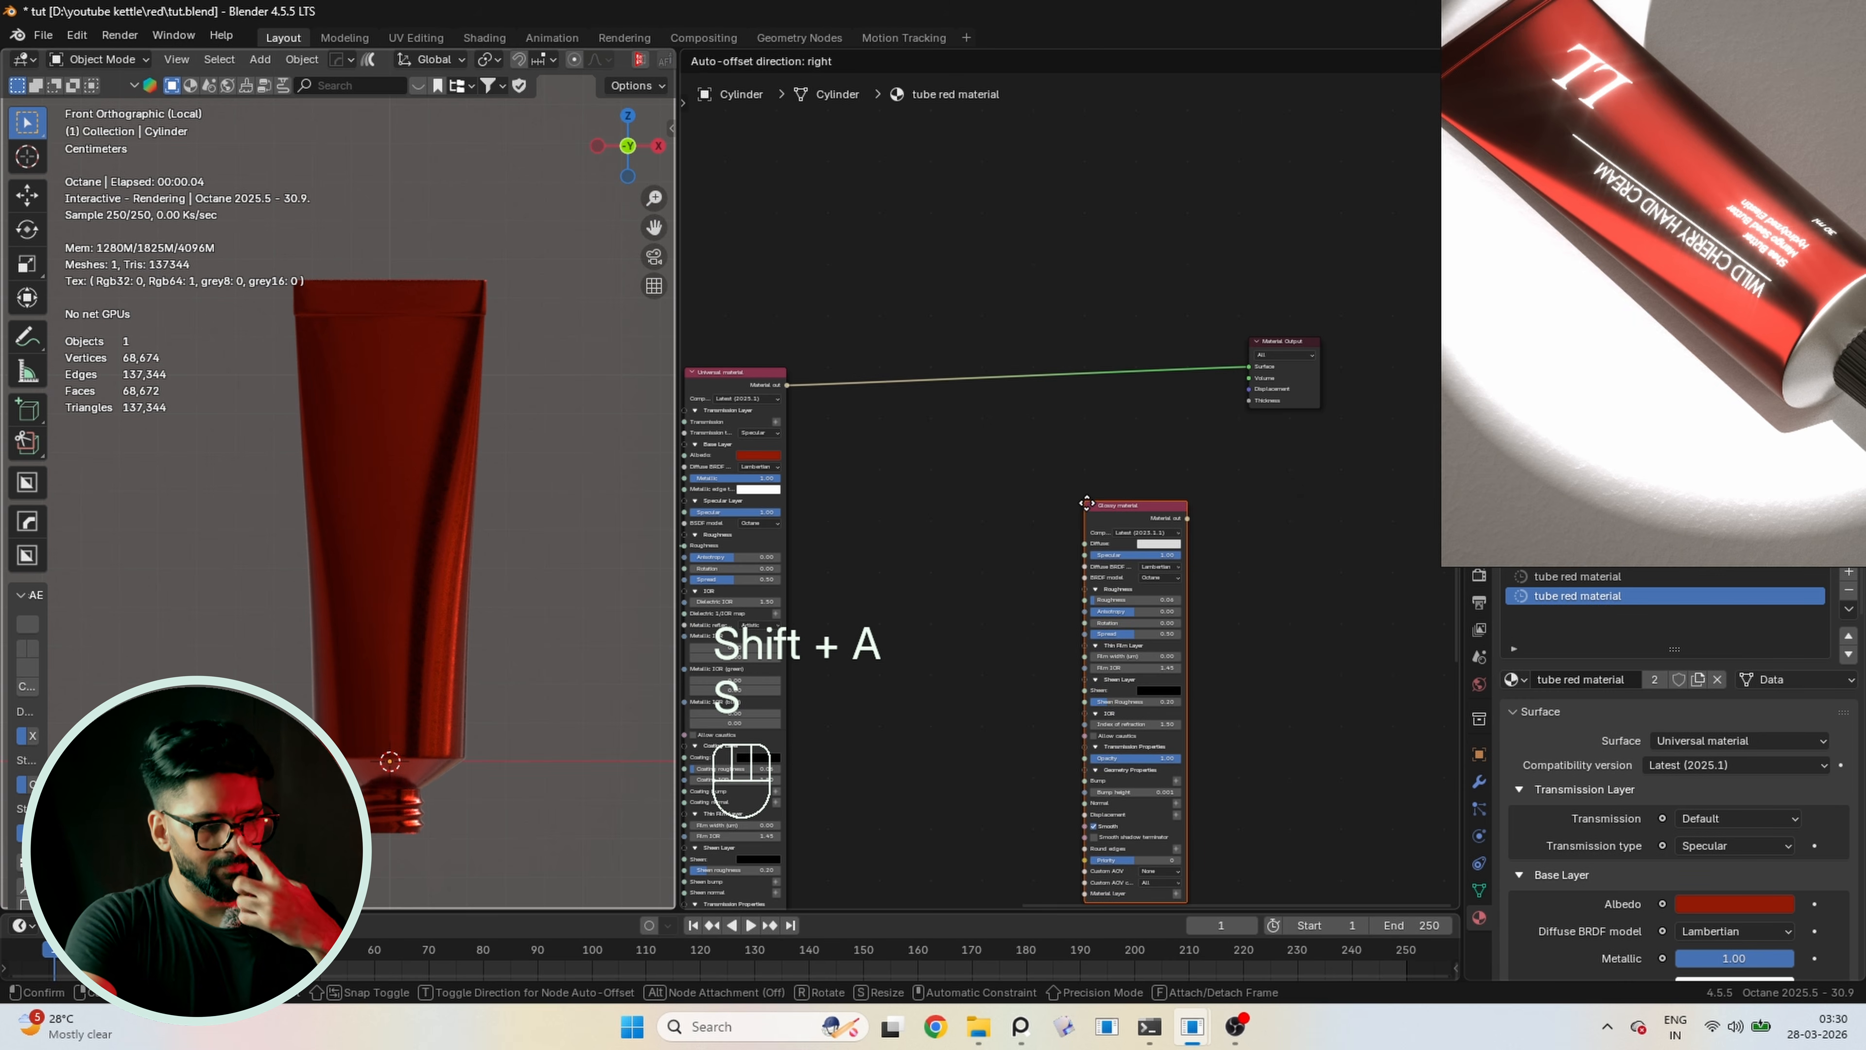
{"action": "left_click", "coordinate": [1073, 447]}
Bring tube uv.png from the red folder in File Explorer into Blender's node tree as an RGB image node
{"action": "scroll", "coordinate": [999, 540], "scroll_direction": "up", "scroll_amount": 2}
{"action": "middle_click_drag", "start_coordinate": [1031, 588], "coordinate": [1032, 558]}
{"action": "mouse_move", "coordinate": [963, 1037]}
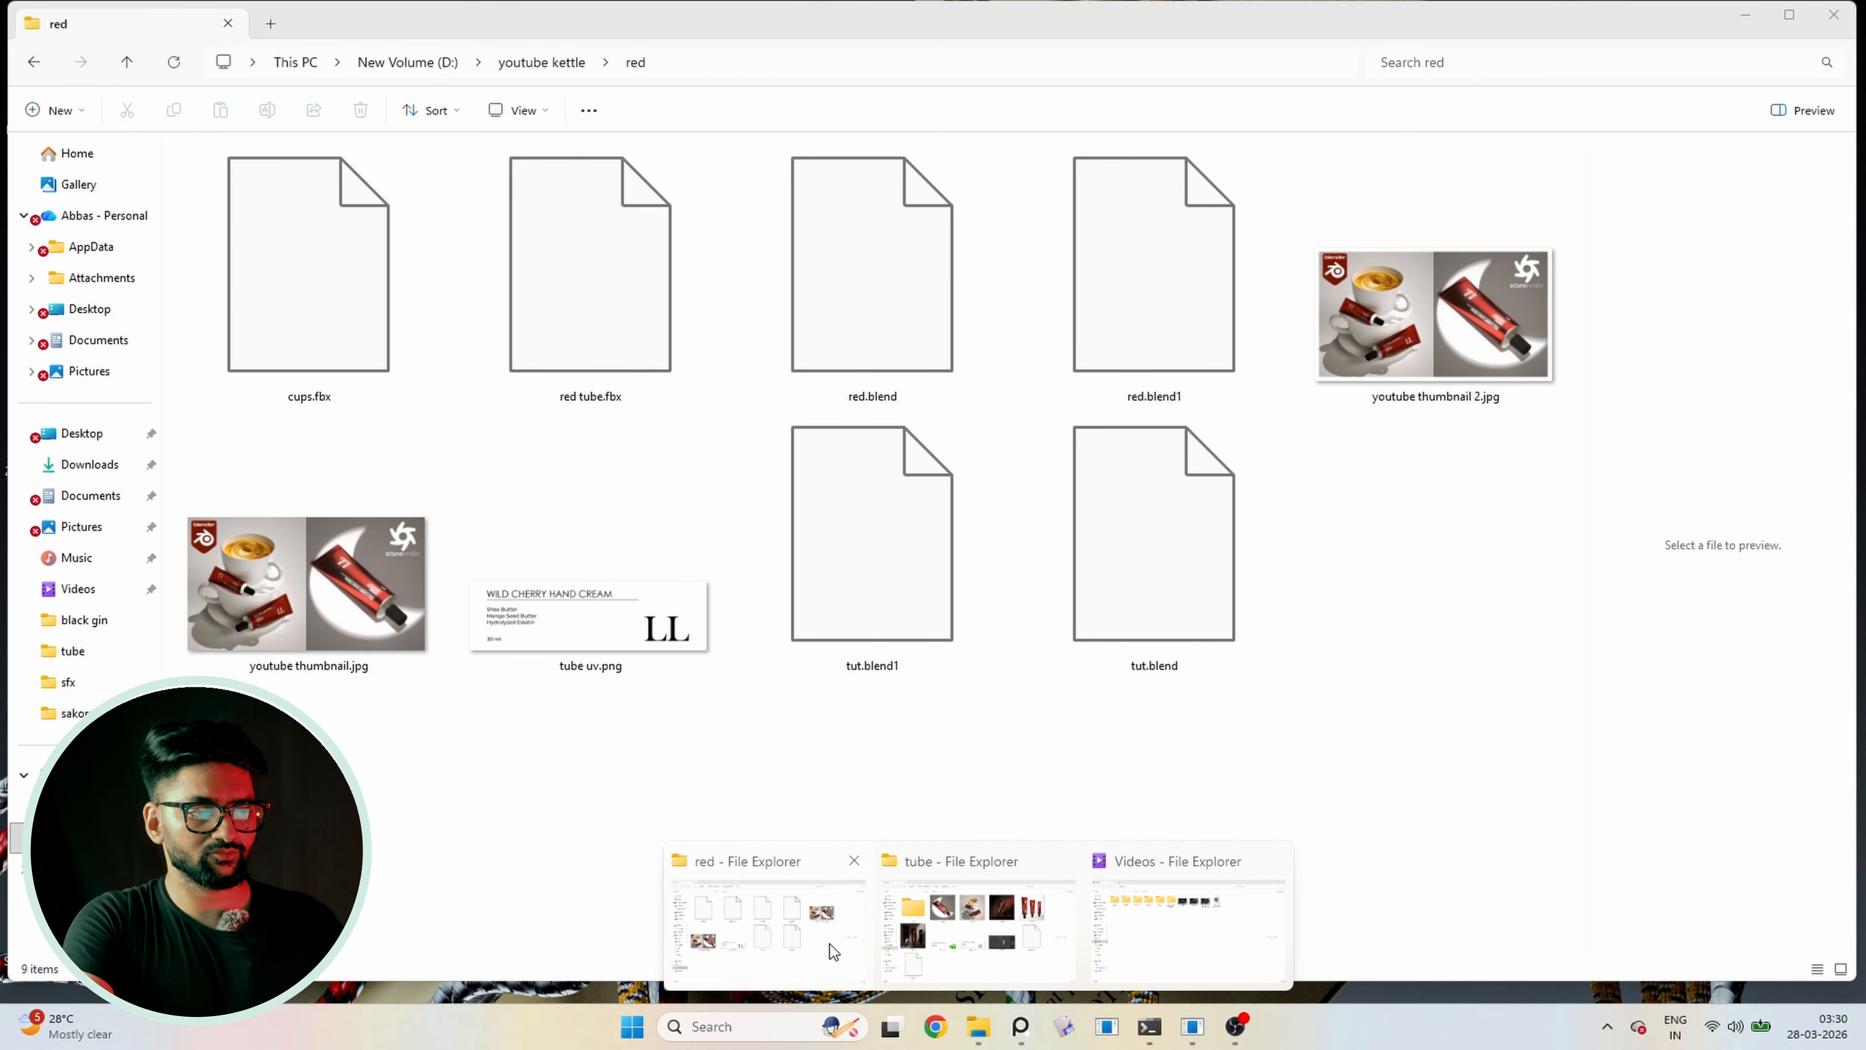
{"action": "left_click", "coordinate": [830, 944]}
{"action": "double_click", "coordinate": [588, 621]}
{"action": "key", "text": "alt+Tab"}
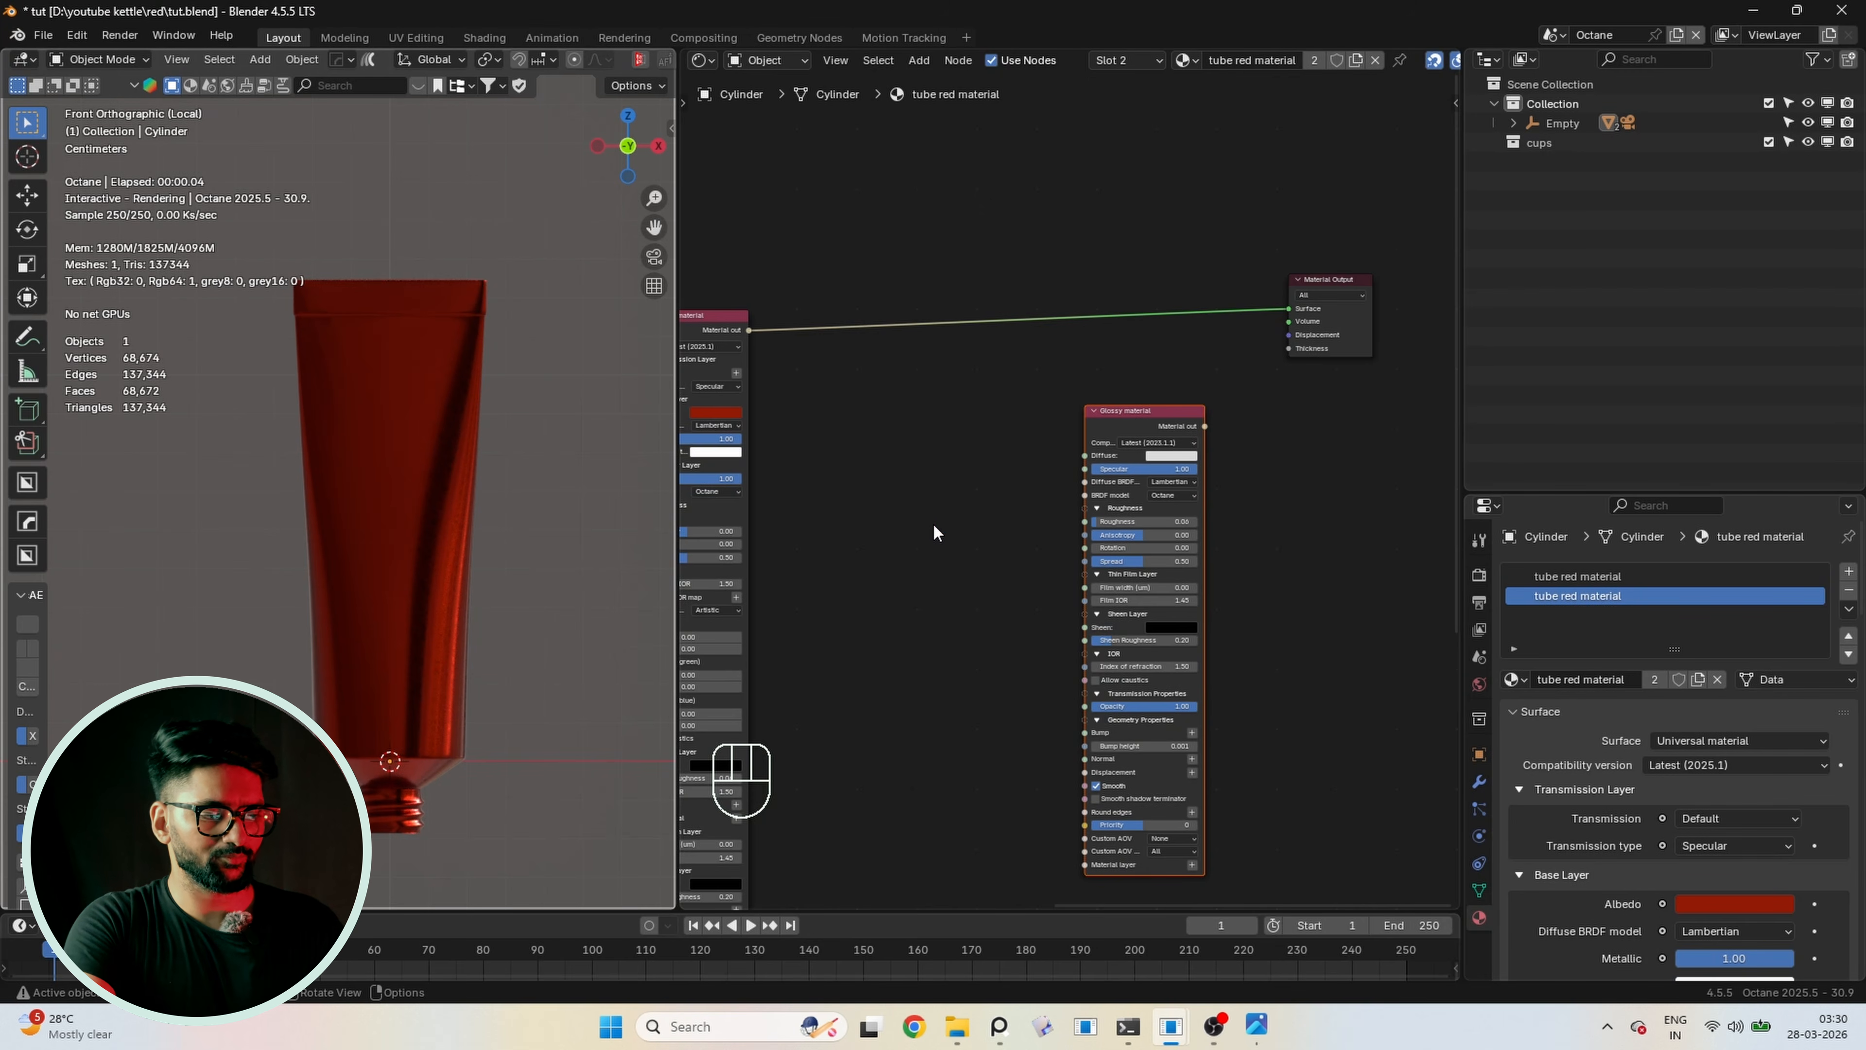
{"action": "key", "text": "alt+Tab"}
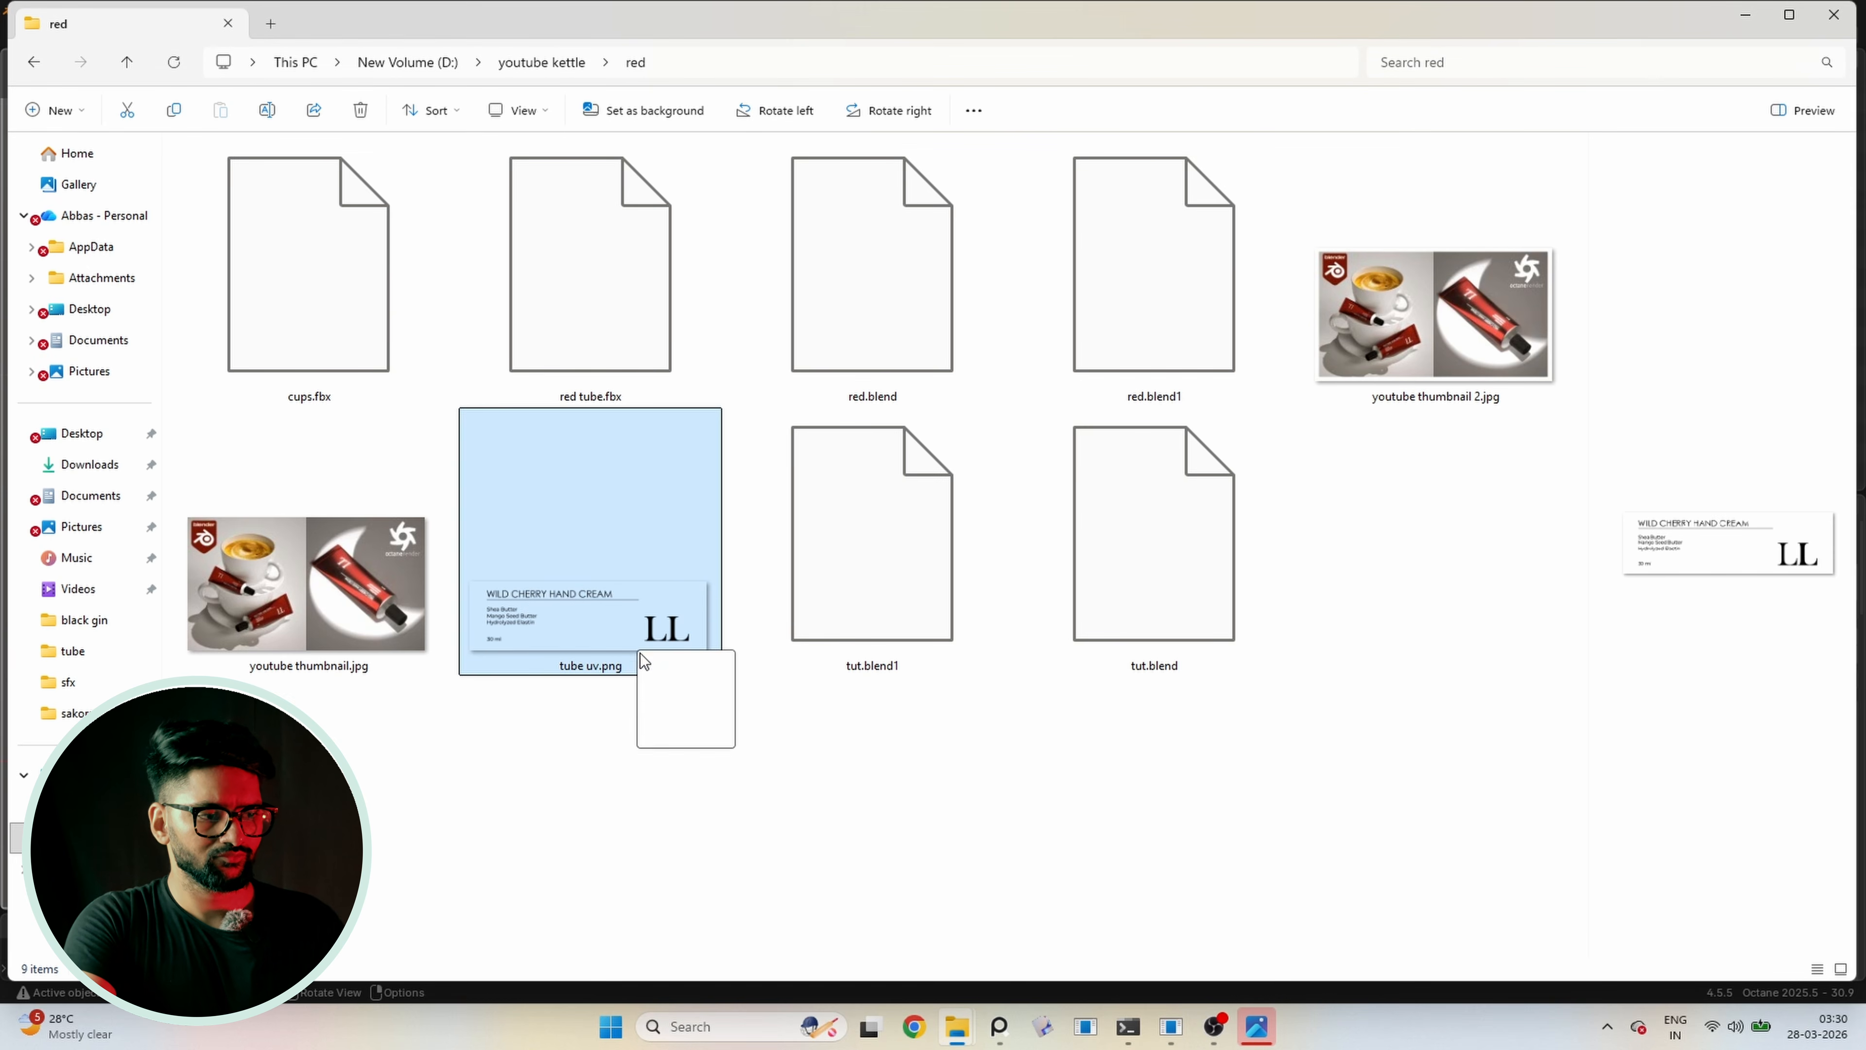
{"action": "key", "text": "alt+Tab"}
{"action": "left_click_drag", "start_coordinate": [841, 519], "coordinate": [841, 519]}
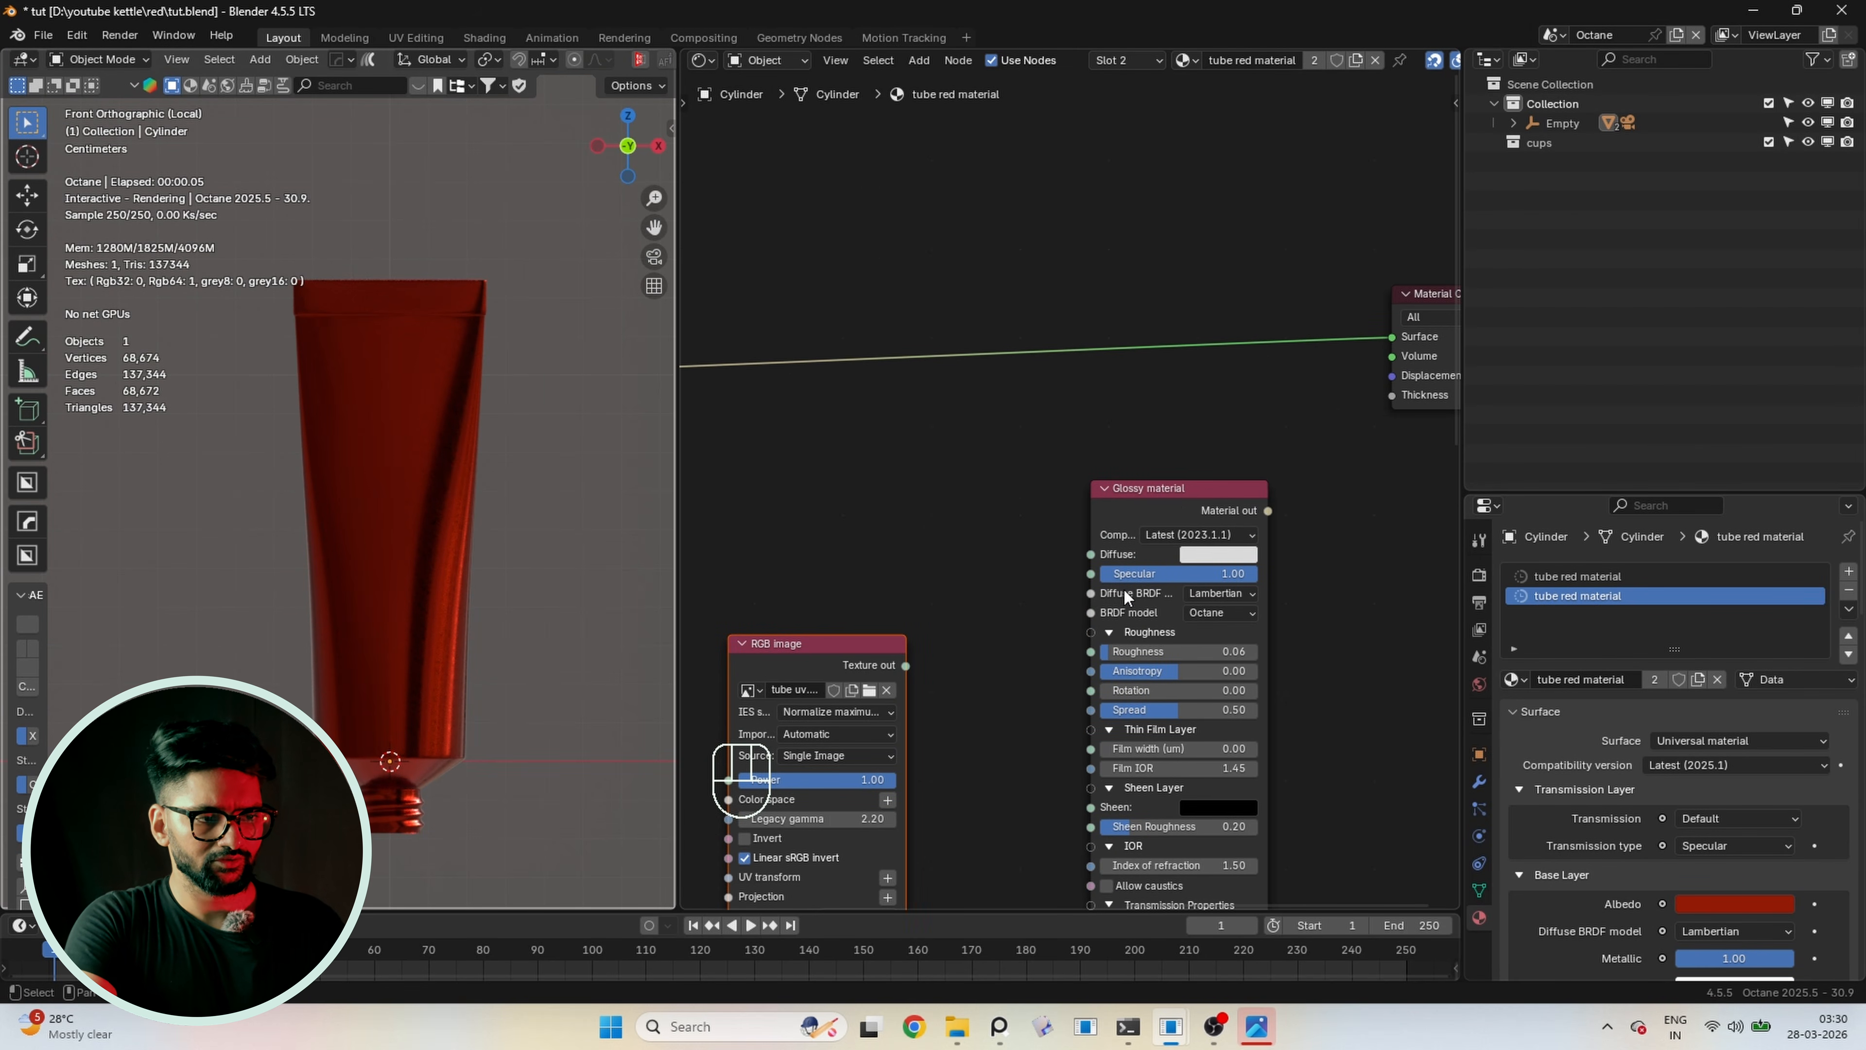
Connect the Glossy material to the Material Output's Surface and the tube uv.png texture to the glossy Diffuse
{"action": "scroll", "coordinate": [1122, 589], "scroll_direction": "up", "scroll_amount": 2}
{"action": "left_click_drag", "start_coordinate": [1159, 494], "coordinate": [1265, 446]}
{"action": "left_click_drag", "start_coordinate": [1388, 350], "coordinate": [1394, 337]}
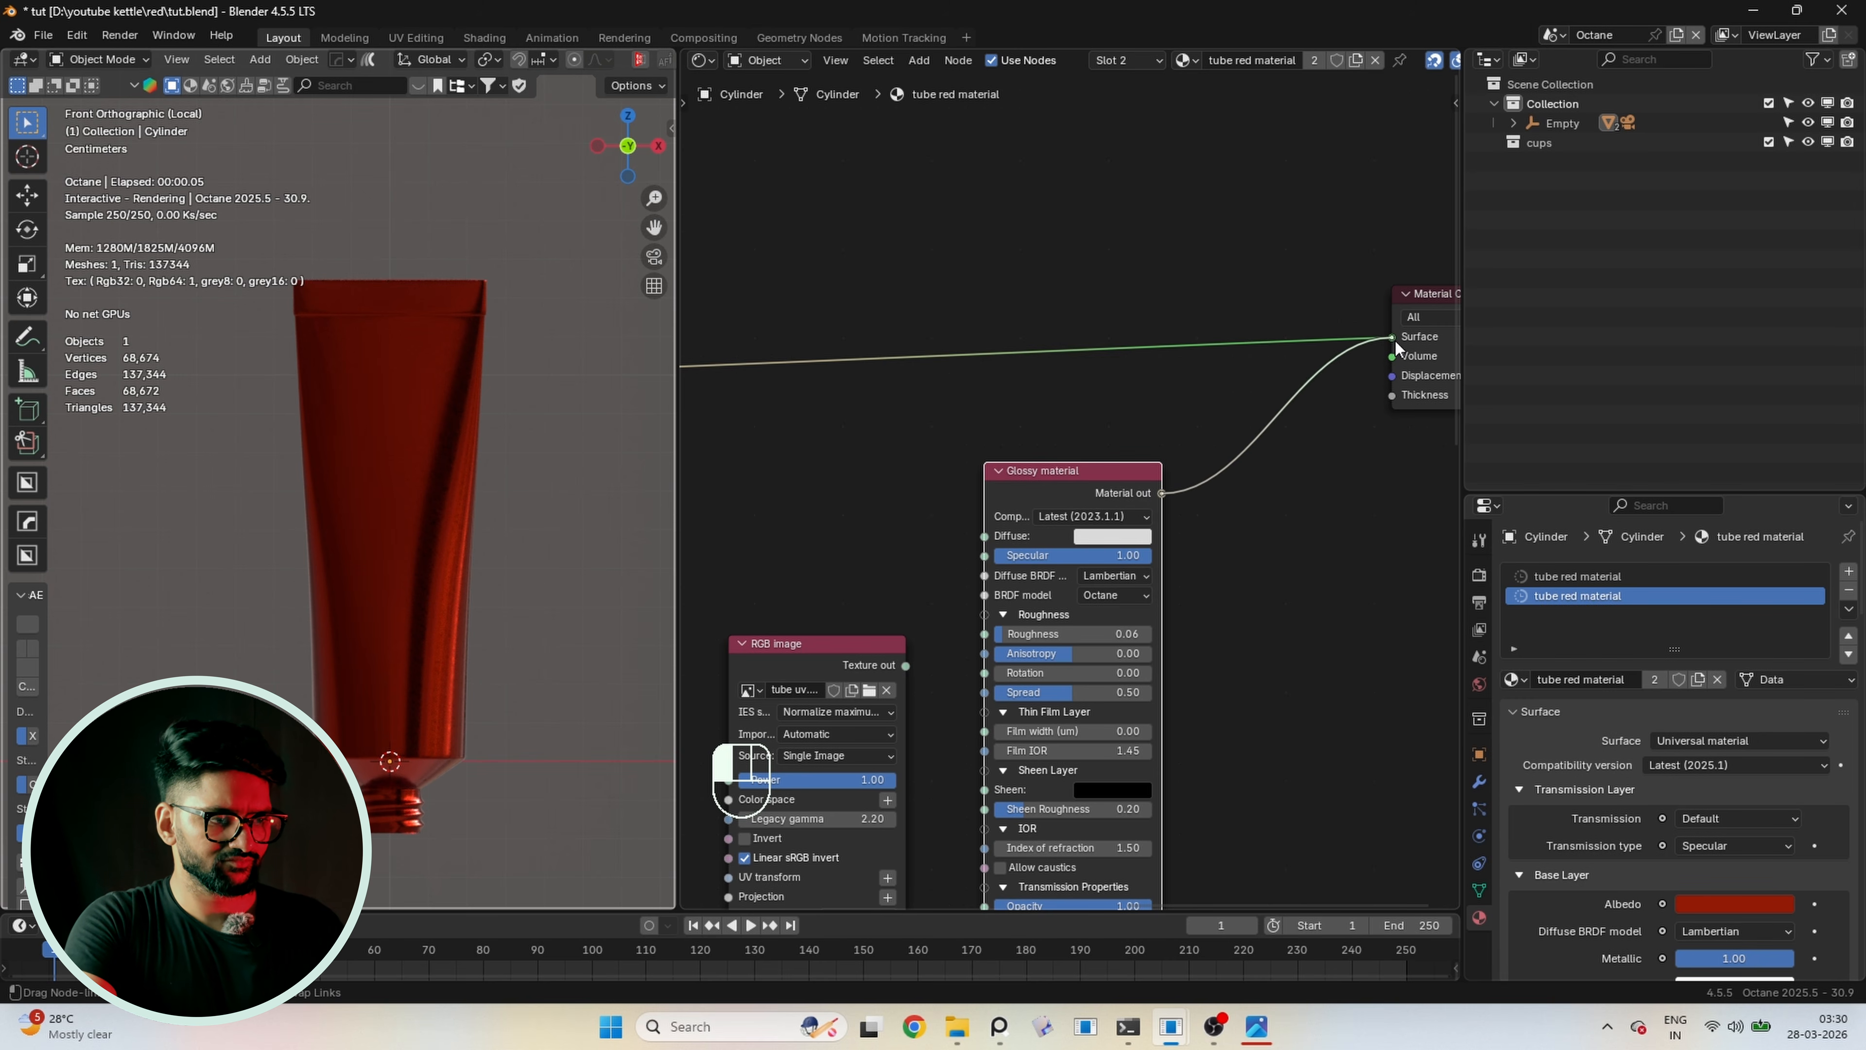
{"action": "scroll", "coordinate": [1222, 497], "scroll_direction": "up", "scroll_amount": 1}
{"action": "middle_click_drag", "start_coordinate": [937, 694], "coordinate": [1001, 674]}
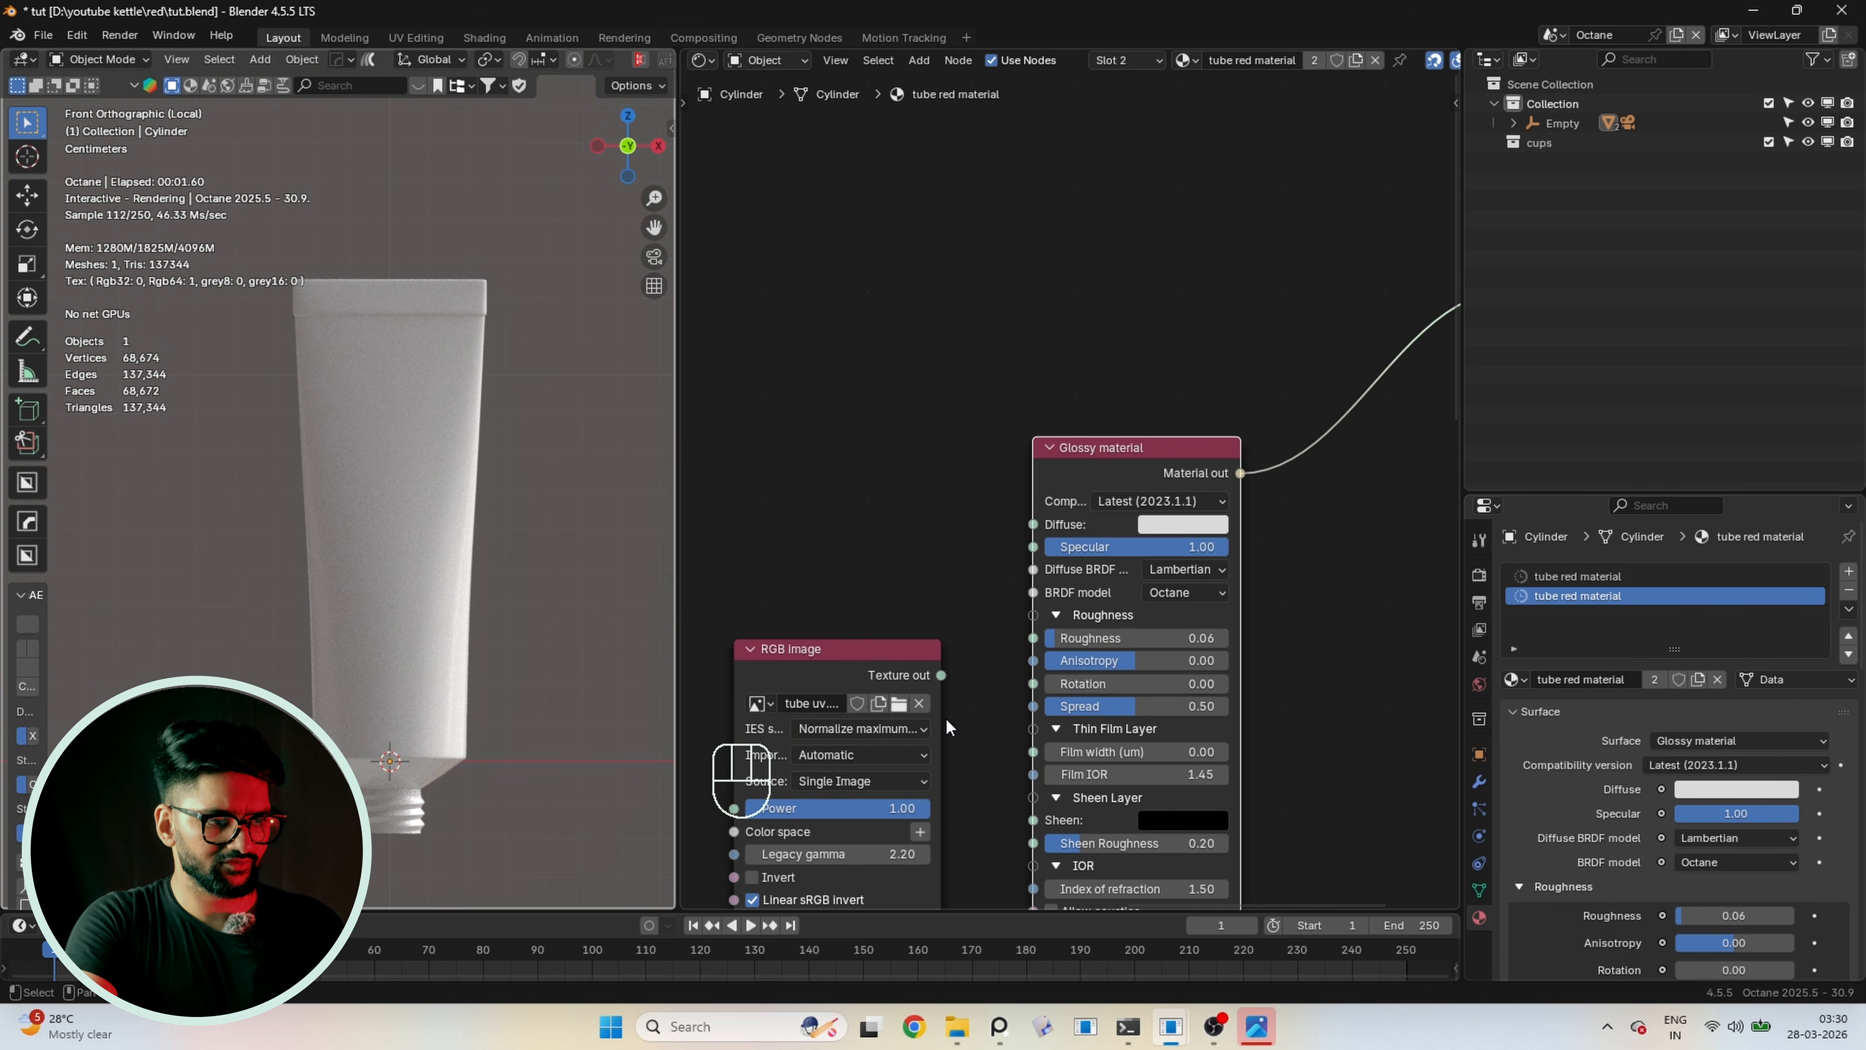
{"action": "left_click_drag", "start_coordinate": [931, 677], "coordinate": [1023, 522]}
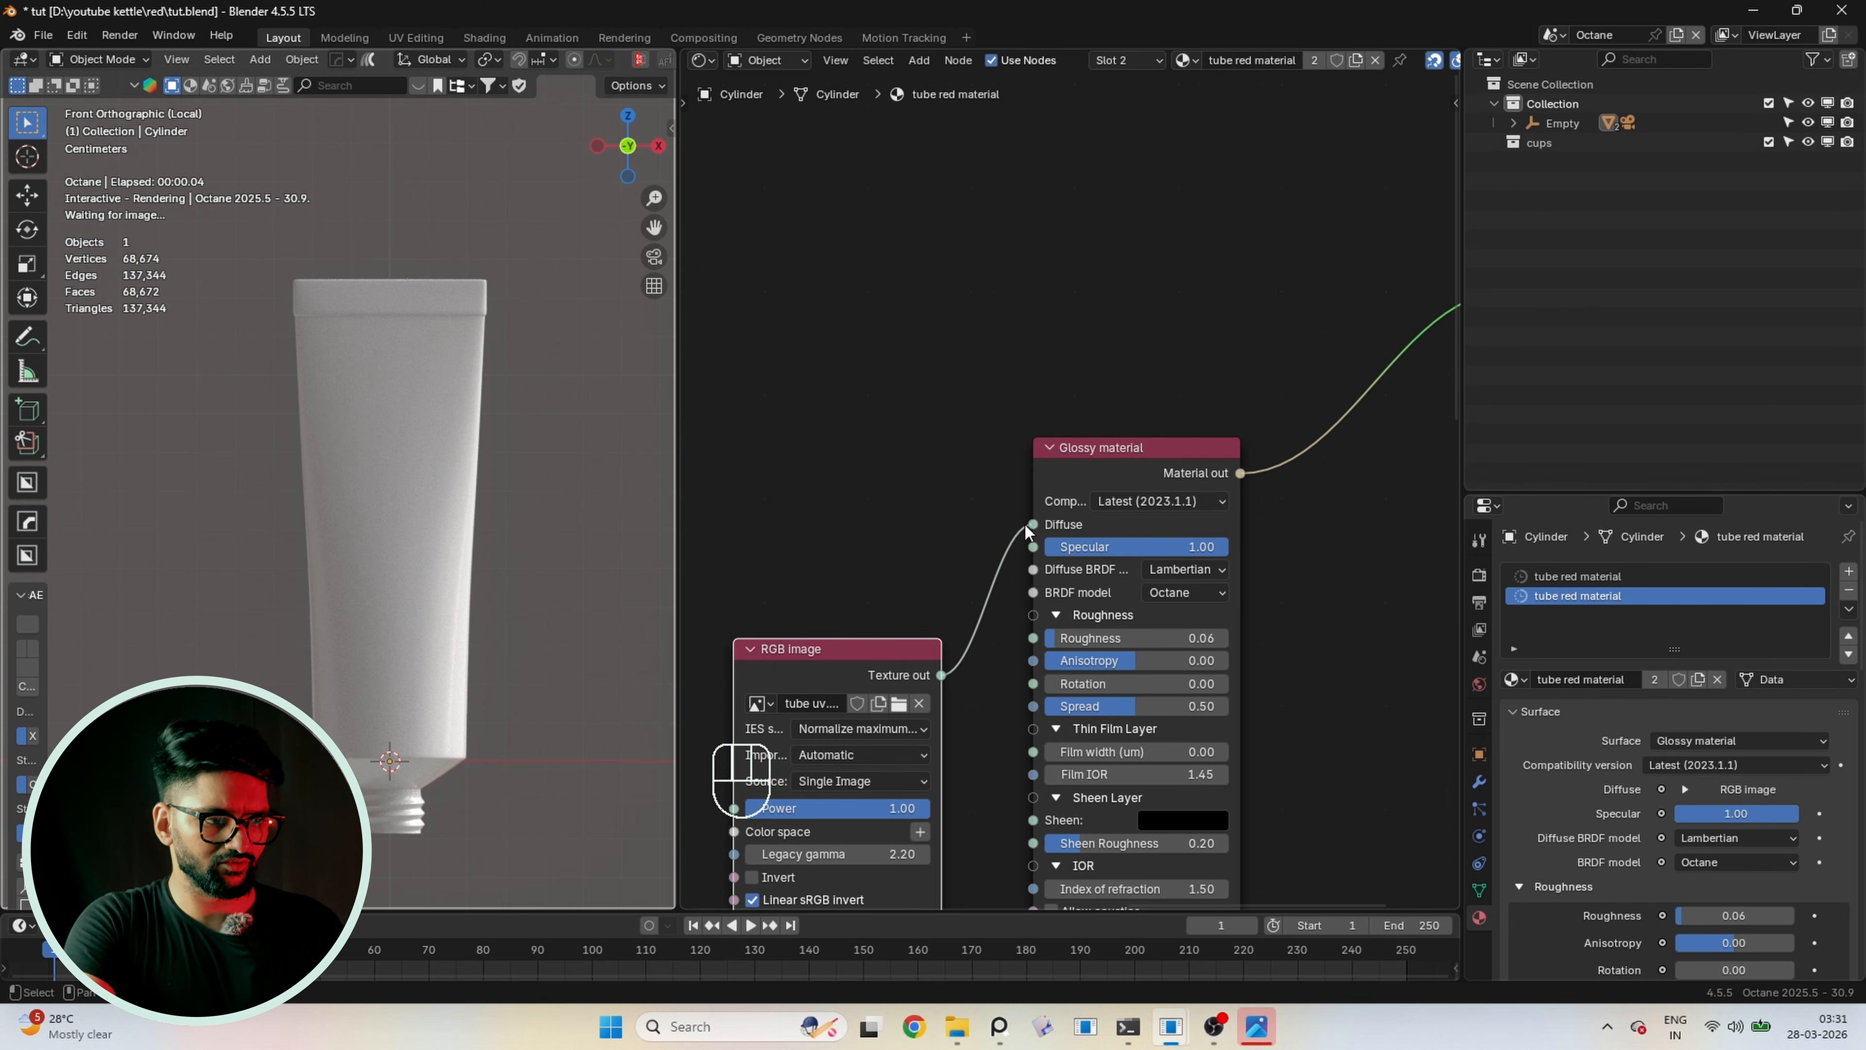
{"action": "scroll", "coordinate": [1077, 519], "scroll_direction": "down", "scroll_amount": 3}
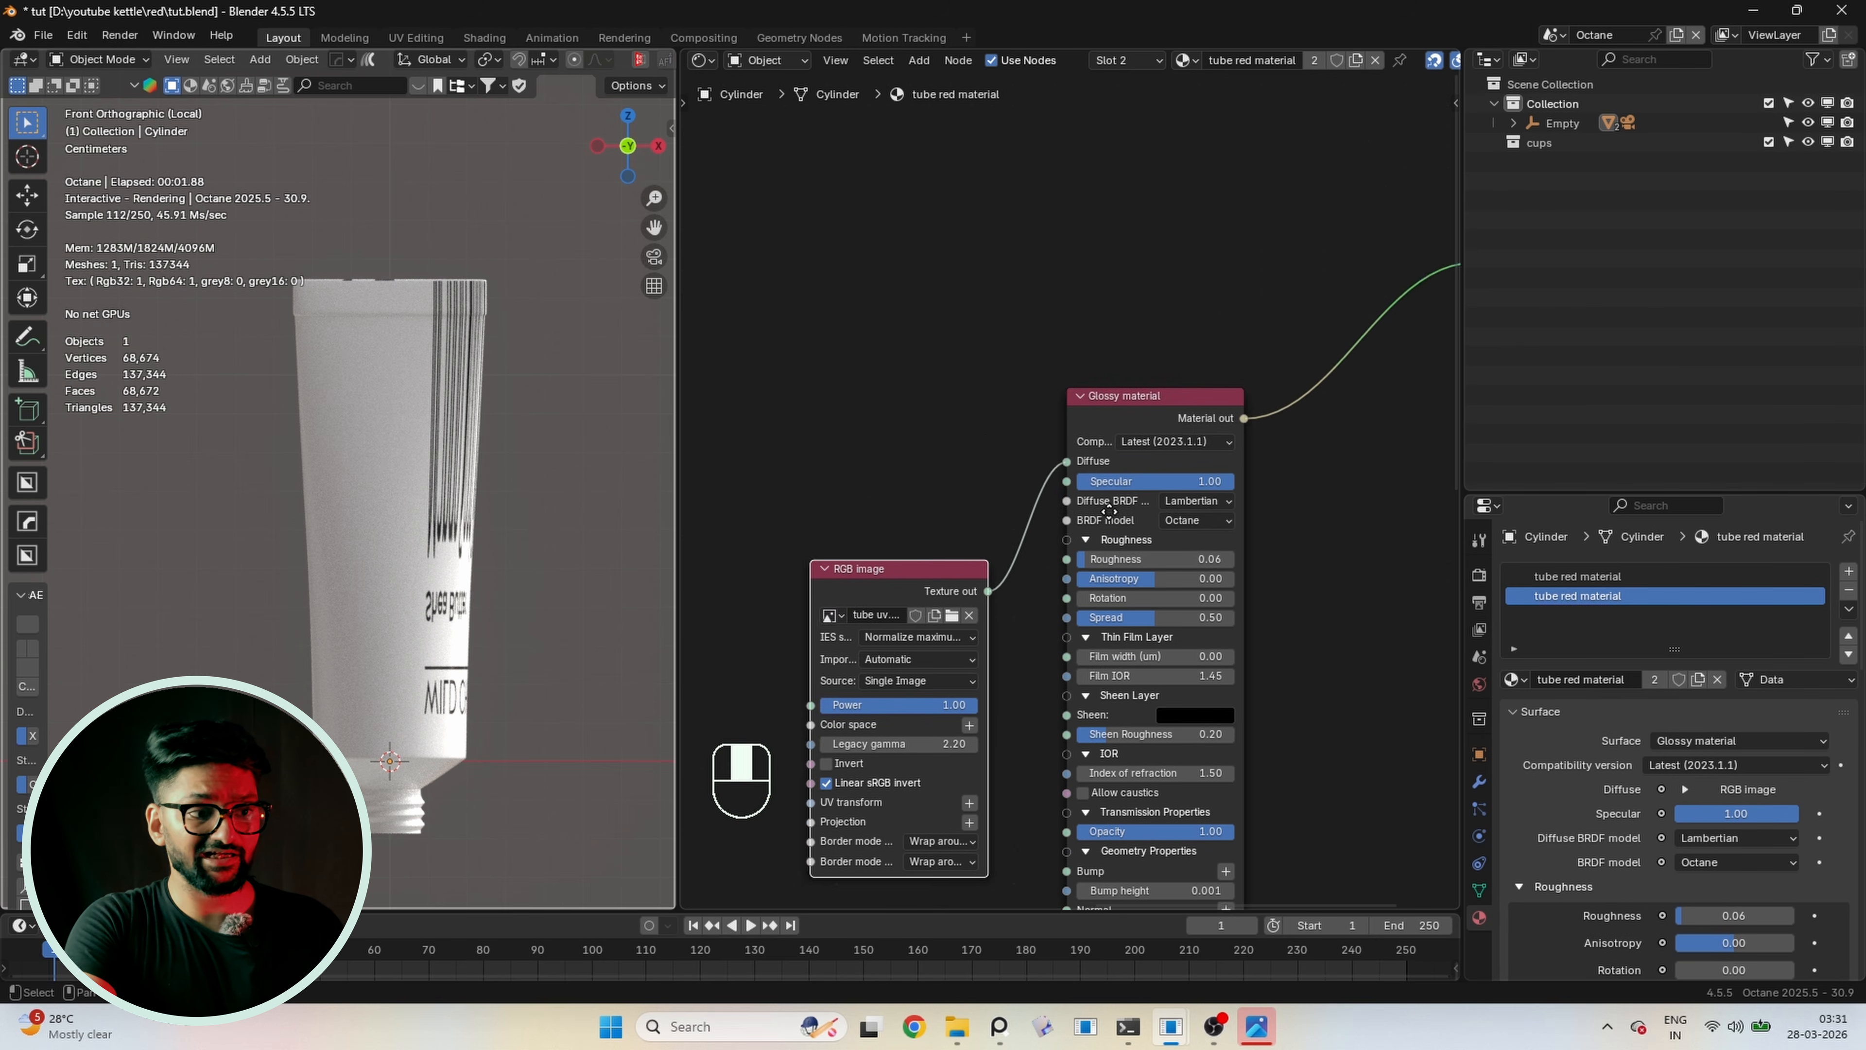
{"action": "left_click_drag", "start_coordinate": [1134, 356], "coordinate": [1265, 332]}
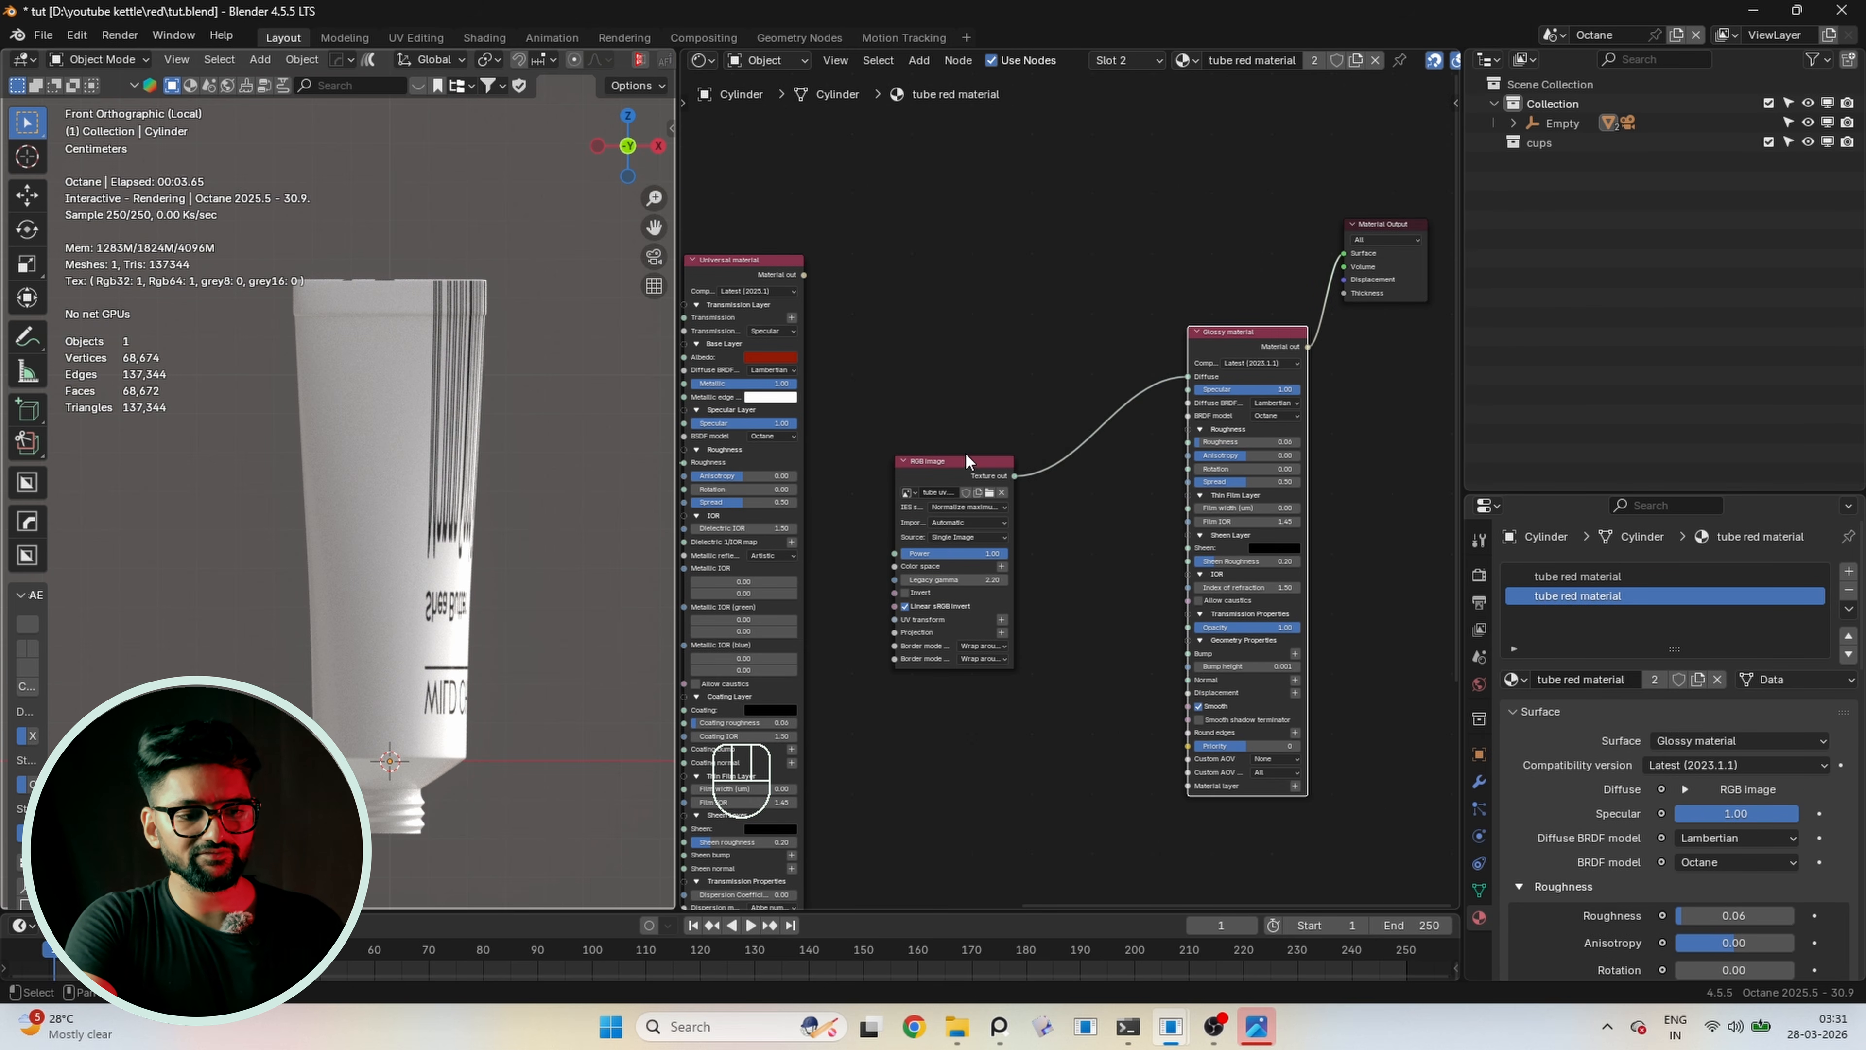
{"action": "left_click_drag", "start_coordinate": [965, 460], "coordinate": [1073, 419]}
Add a second UV map to the tube's mesh data
{"action": "scroll", "coordinate": [884, 635], "scroll_direction": "up", "scroll_amount": 3}
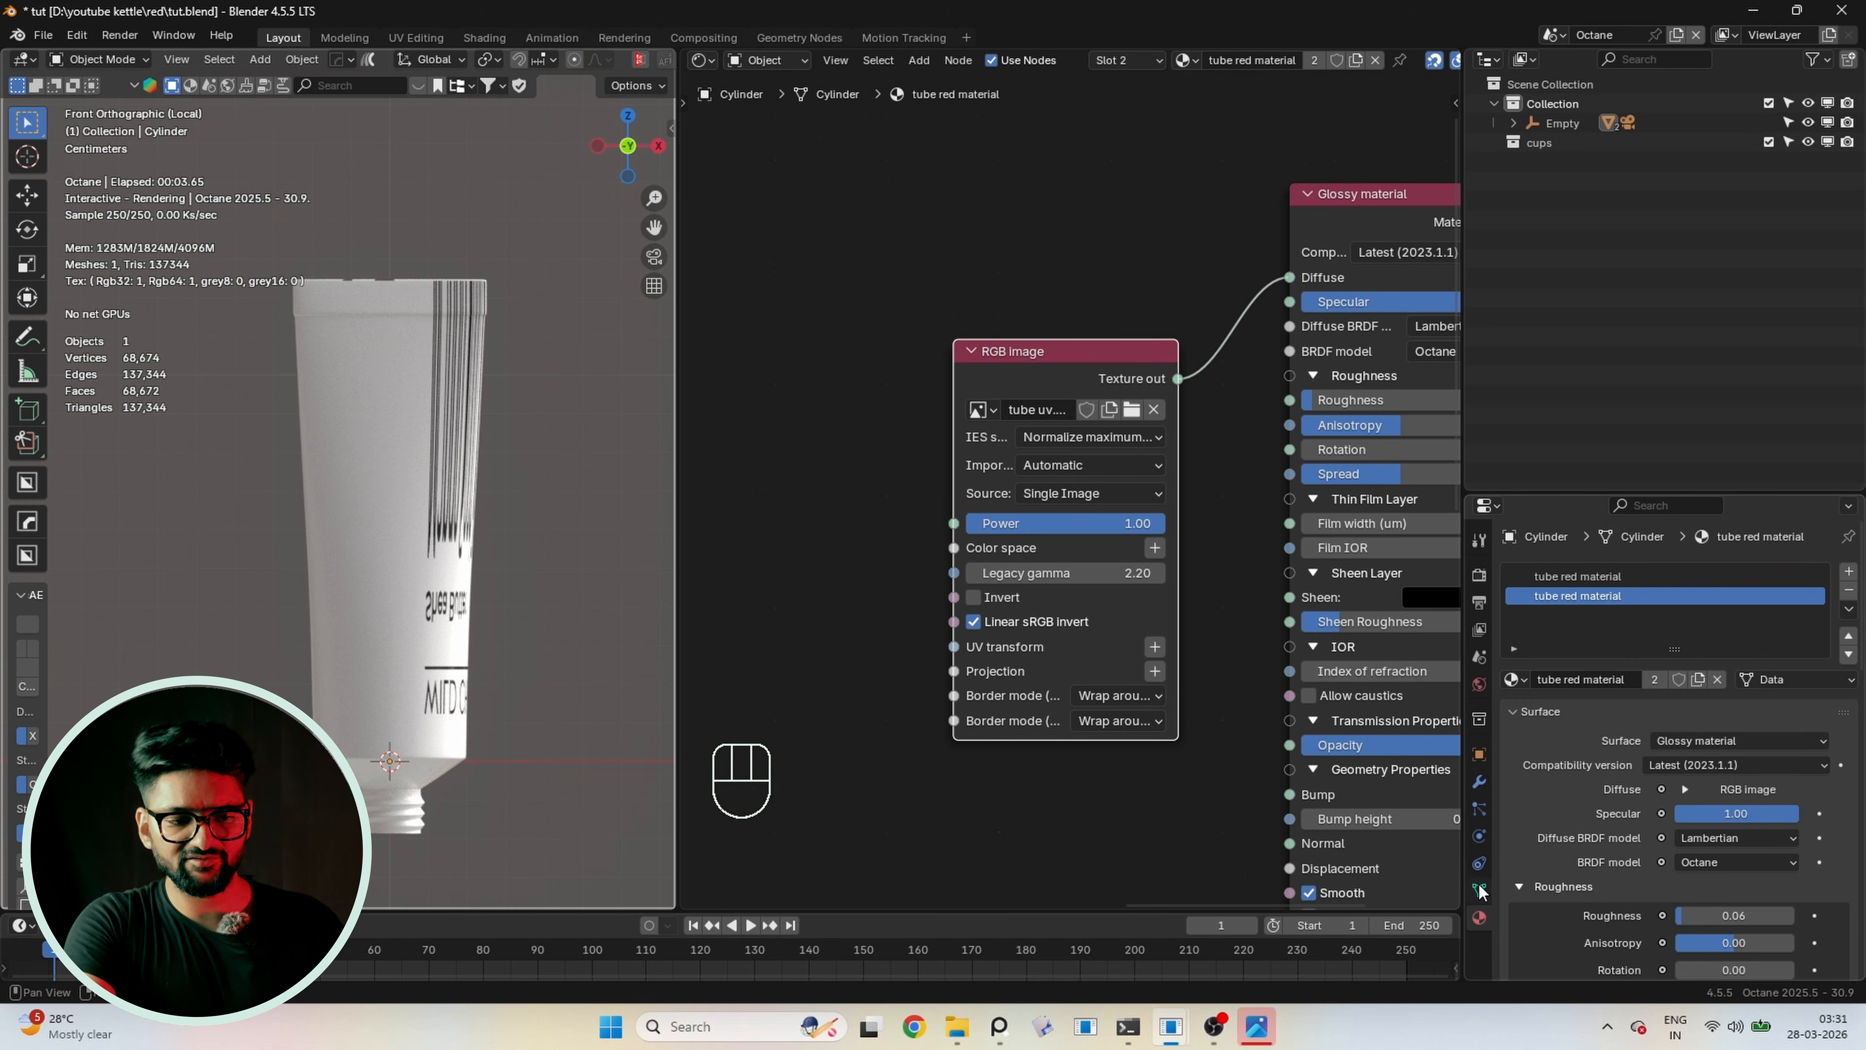
{"action": "left_click", "coordinate": [1479, 891]}
{"action": "left_click", "coordinate": [1561, 868]}
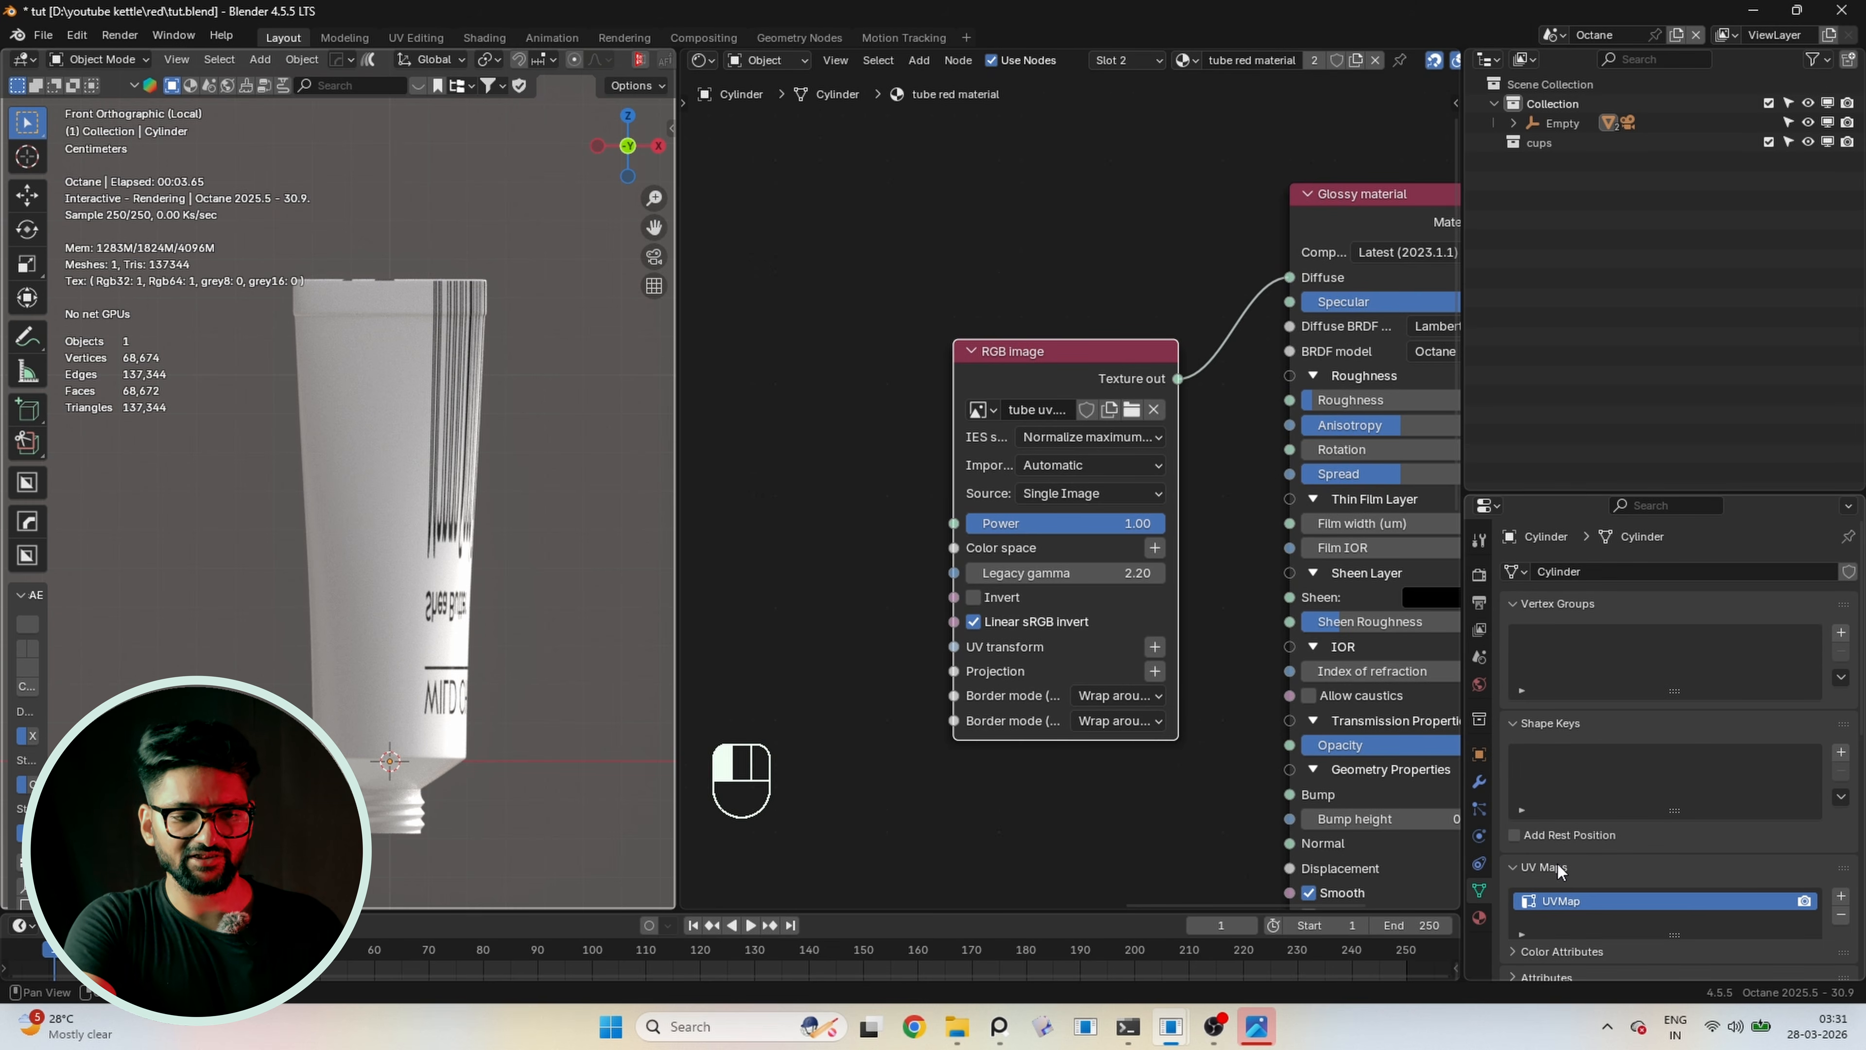
{"action": "left_click", "coordinate": [1841, 895]}
Add a Mesh UV projection node feeding the RGB image's Projection and set its UV set to 2
{"action": "middle_click_drag", "start_coordinate": [778, 643], "coordinate": [975, 539]}
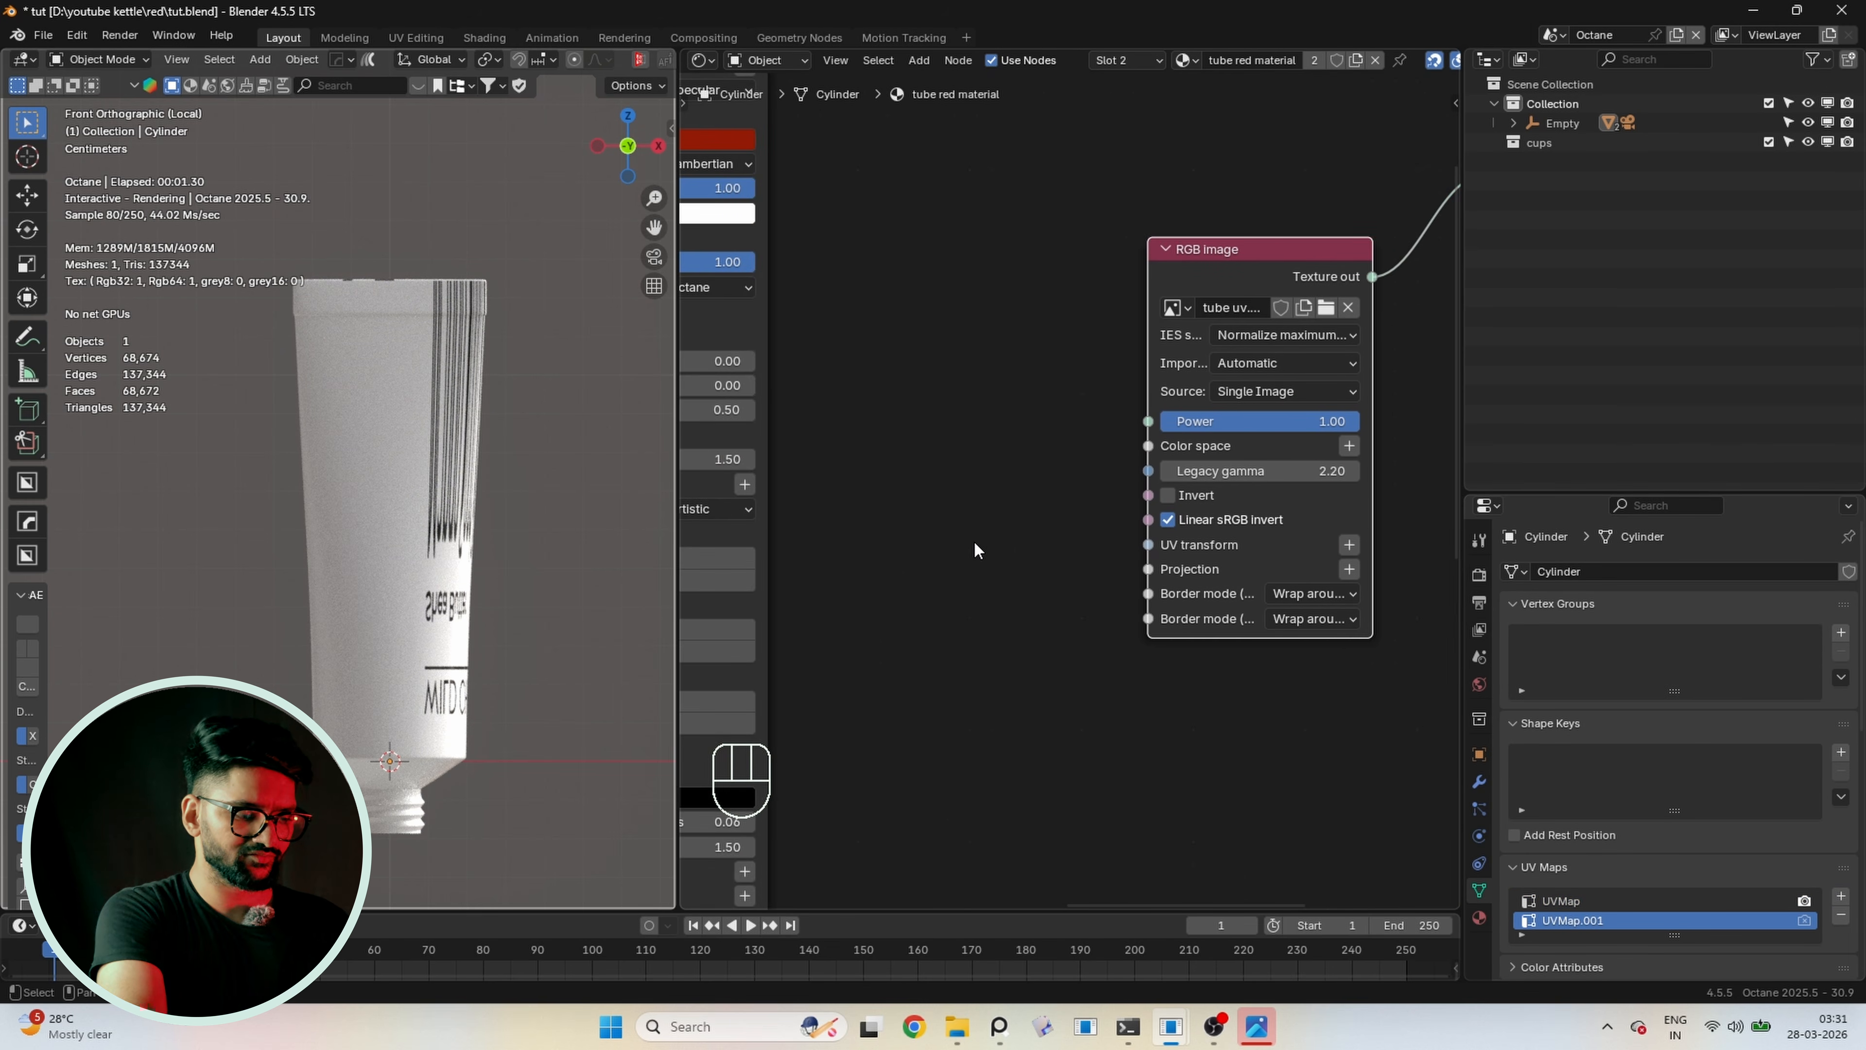
{"action": "key", "text": "shift+a"}
{"action": "left_click", "coordinate": [975, 542]}
{"action": "type", "text": "mesh"}
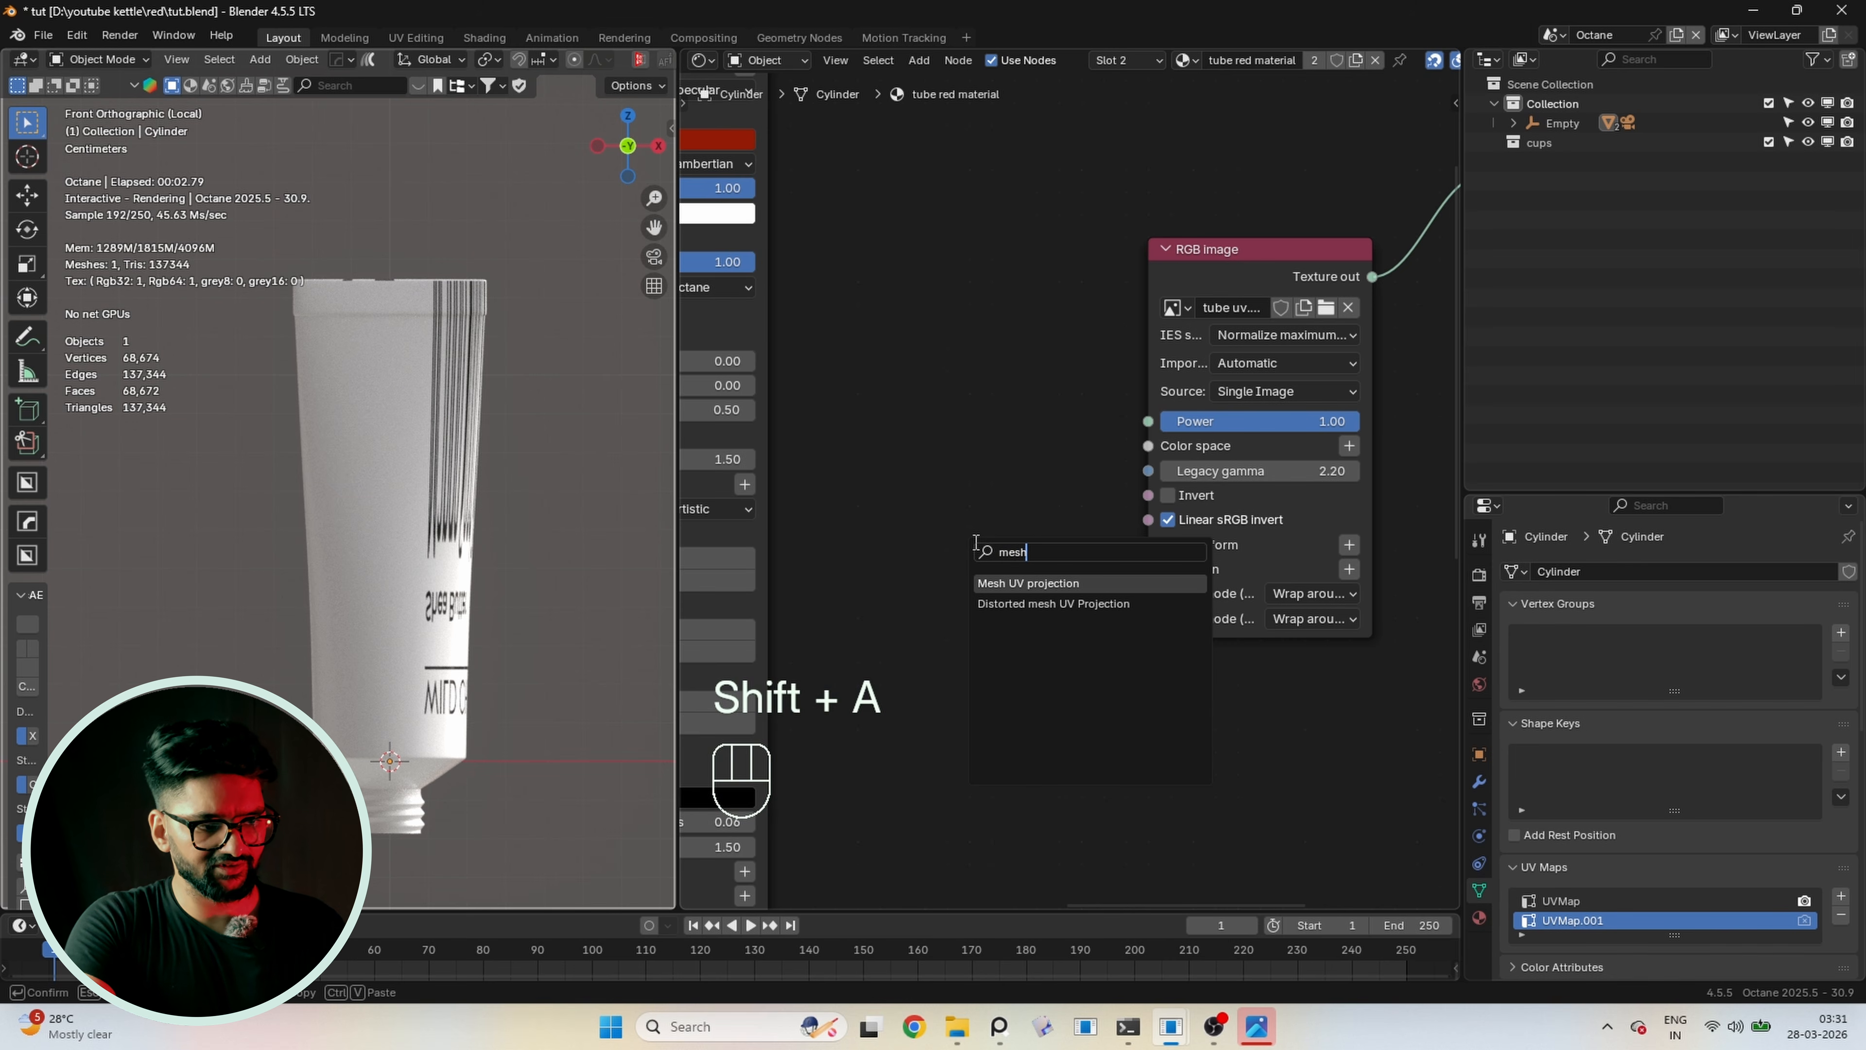
{"action": "key", "text": "Return"}
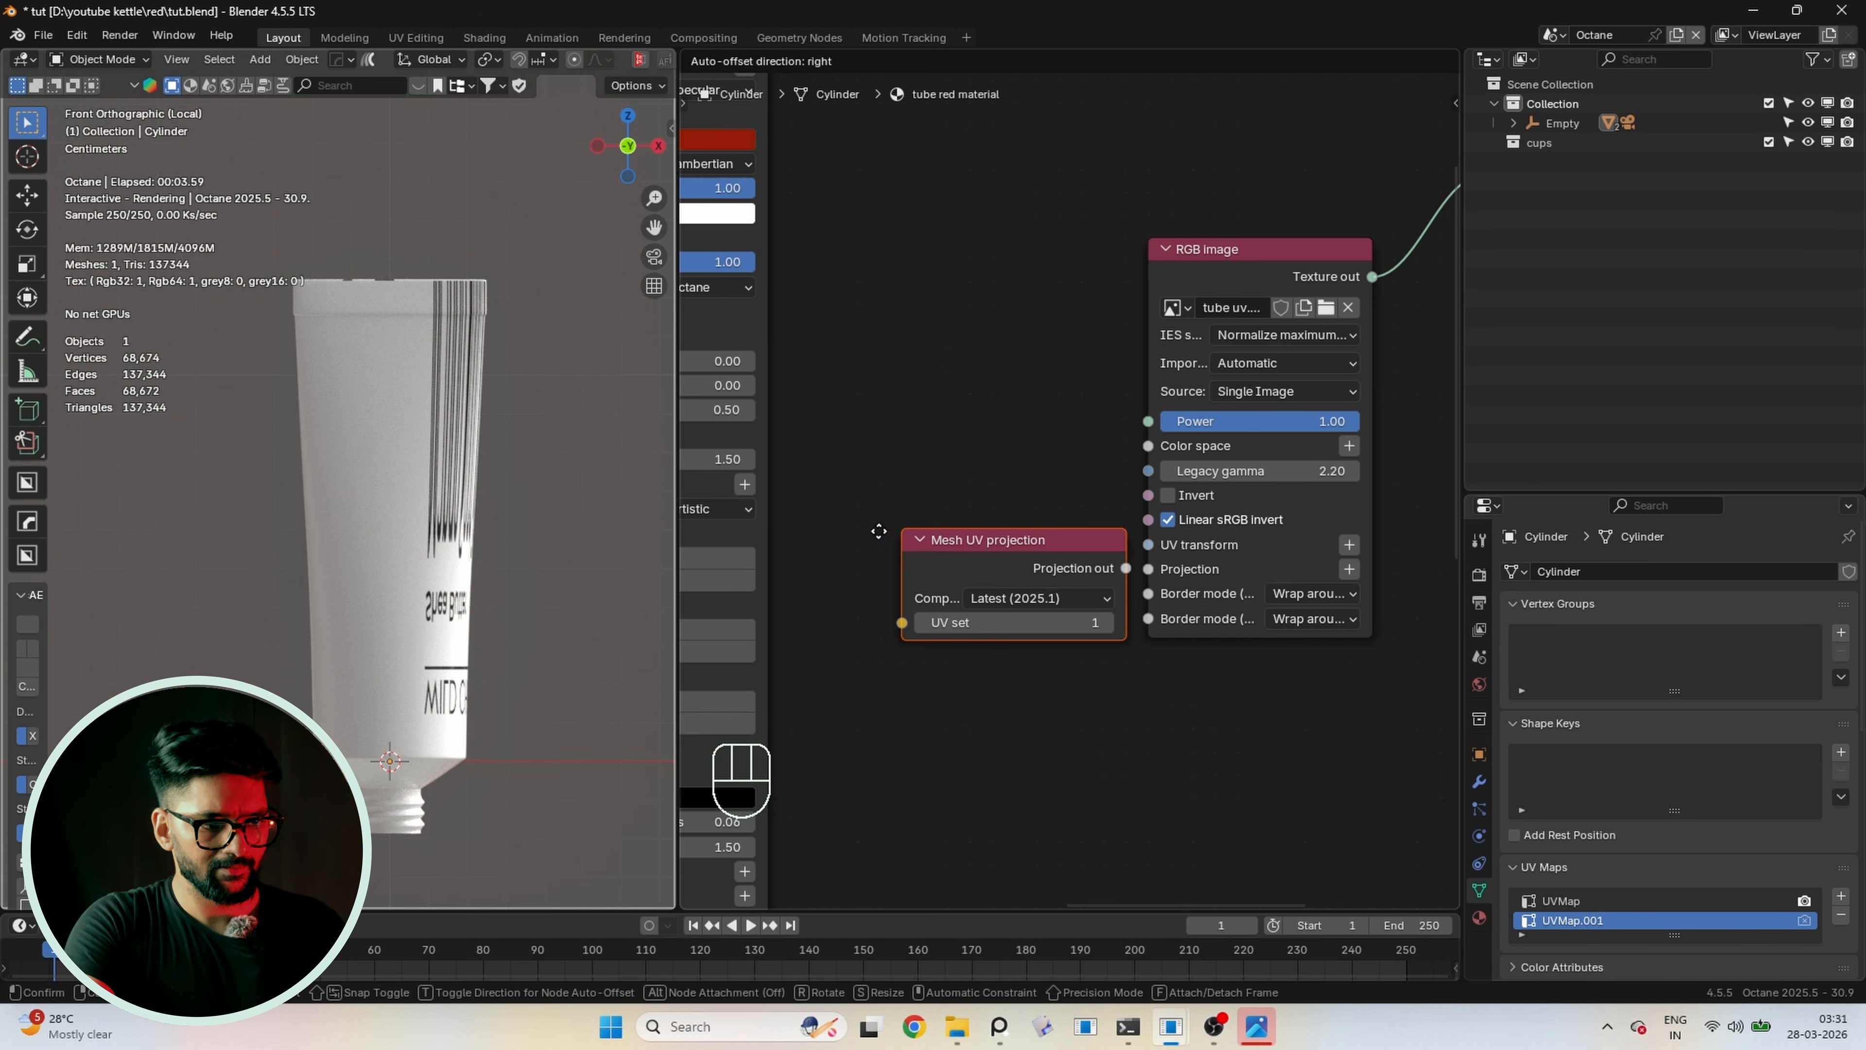
{"action": "left_click", "coordinate": [863, 562]}
{"action": "scroll", "coordinate": [1172, 574], "scroll_direction": "up", "scroll_amount": 1}
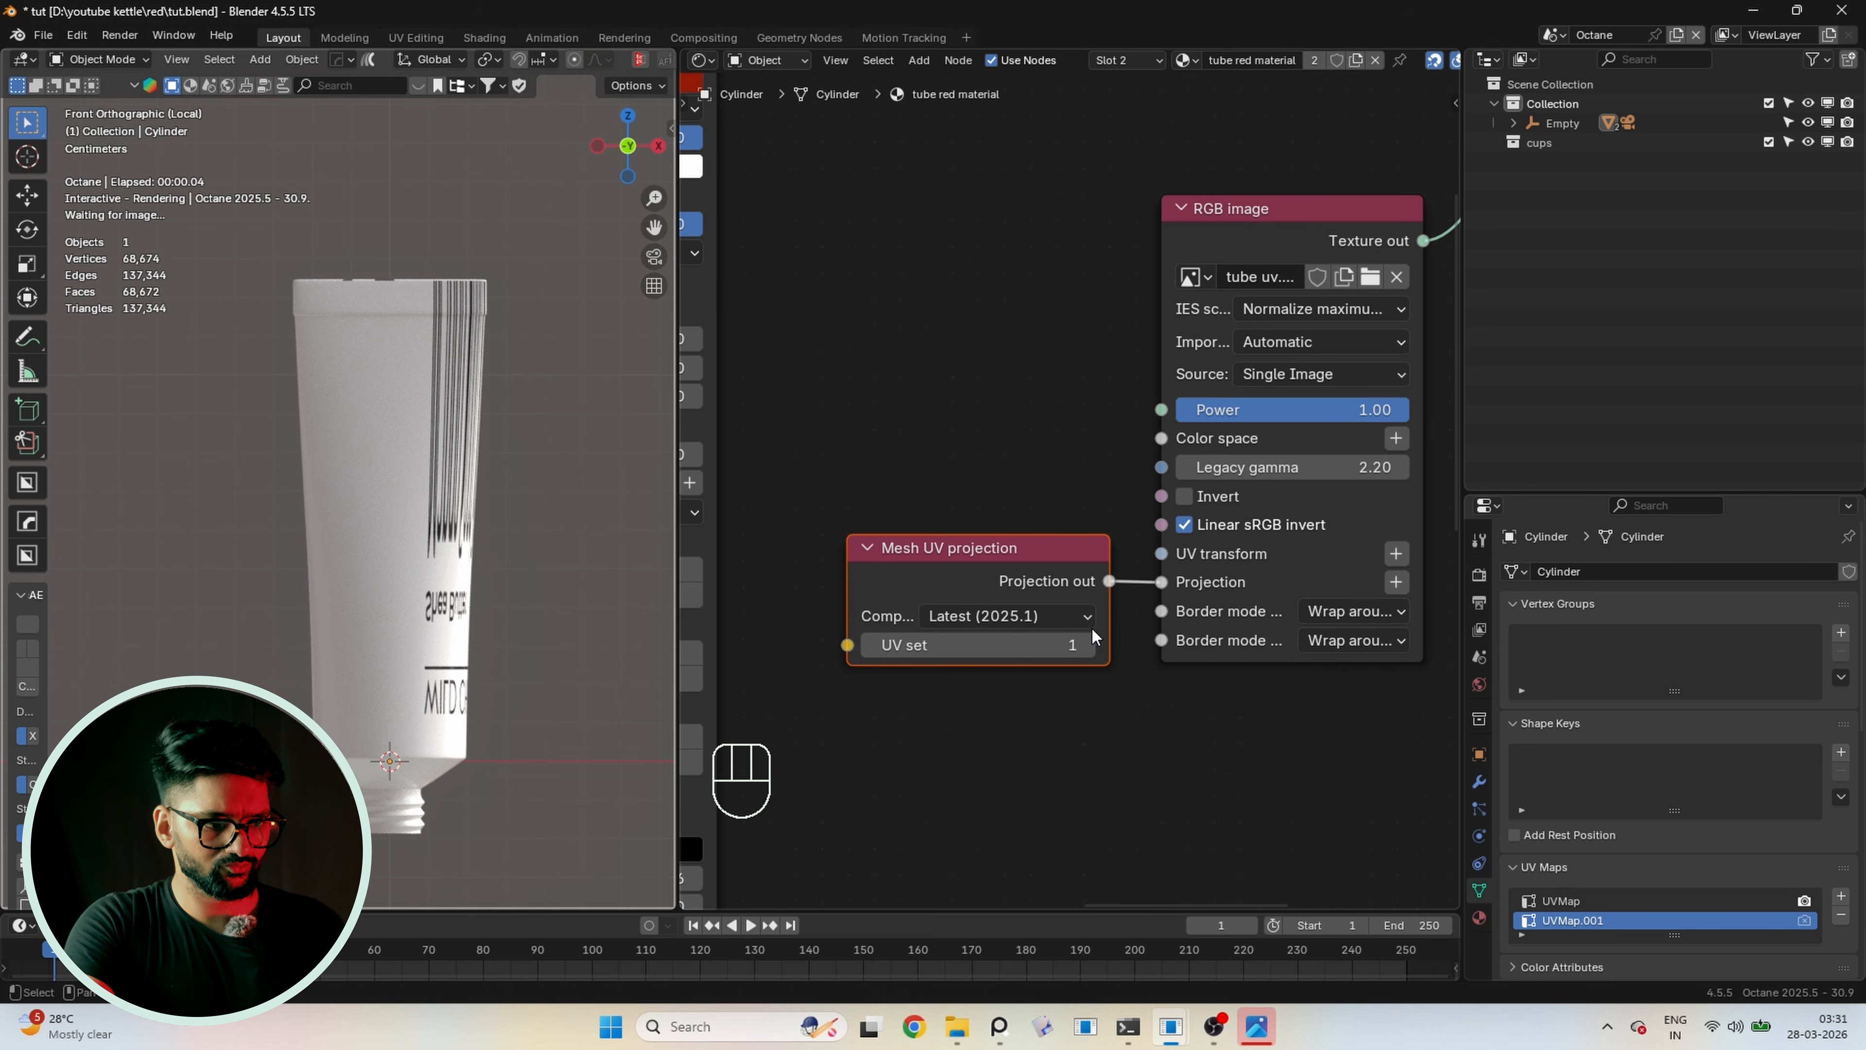
{"action": "left_click", "coordinate": [1087, 645]}
{"action": "type", "text": "2"}
{"action": "key", "text": "Return"}
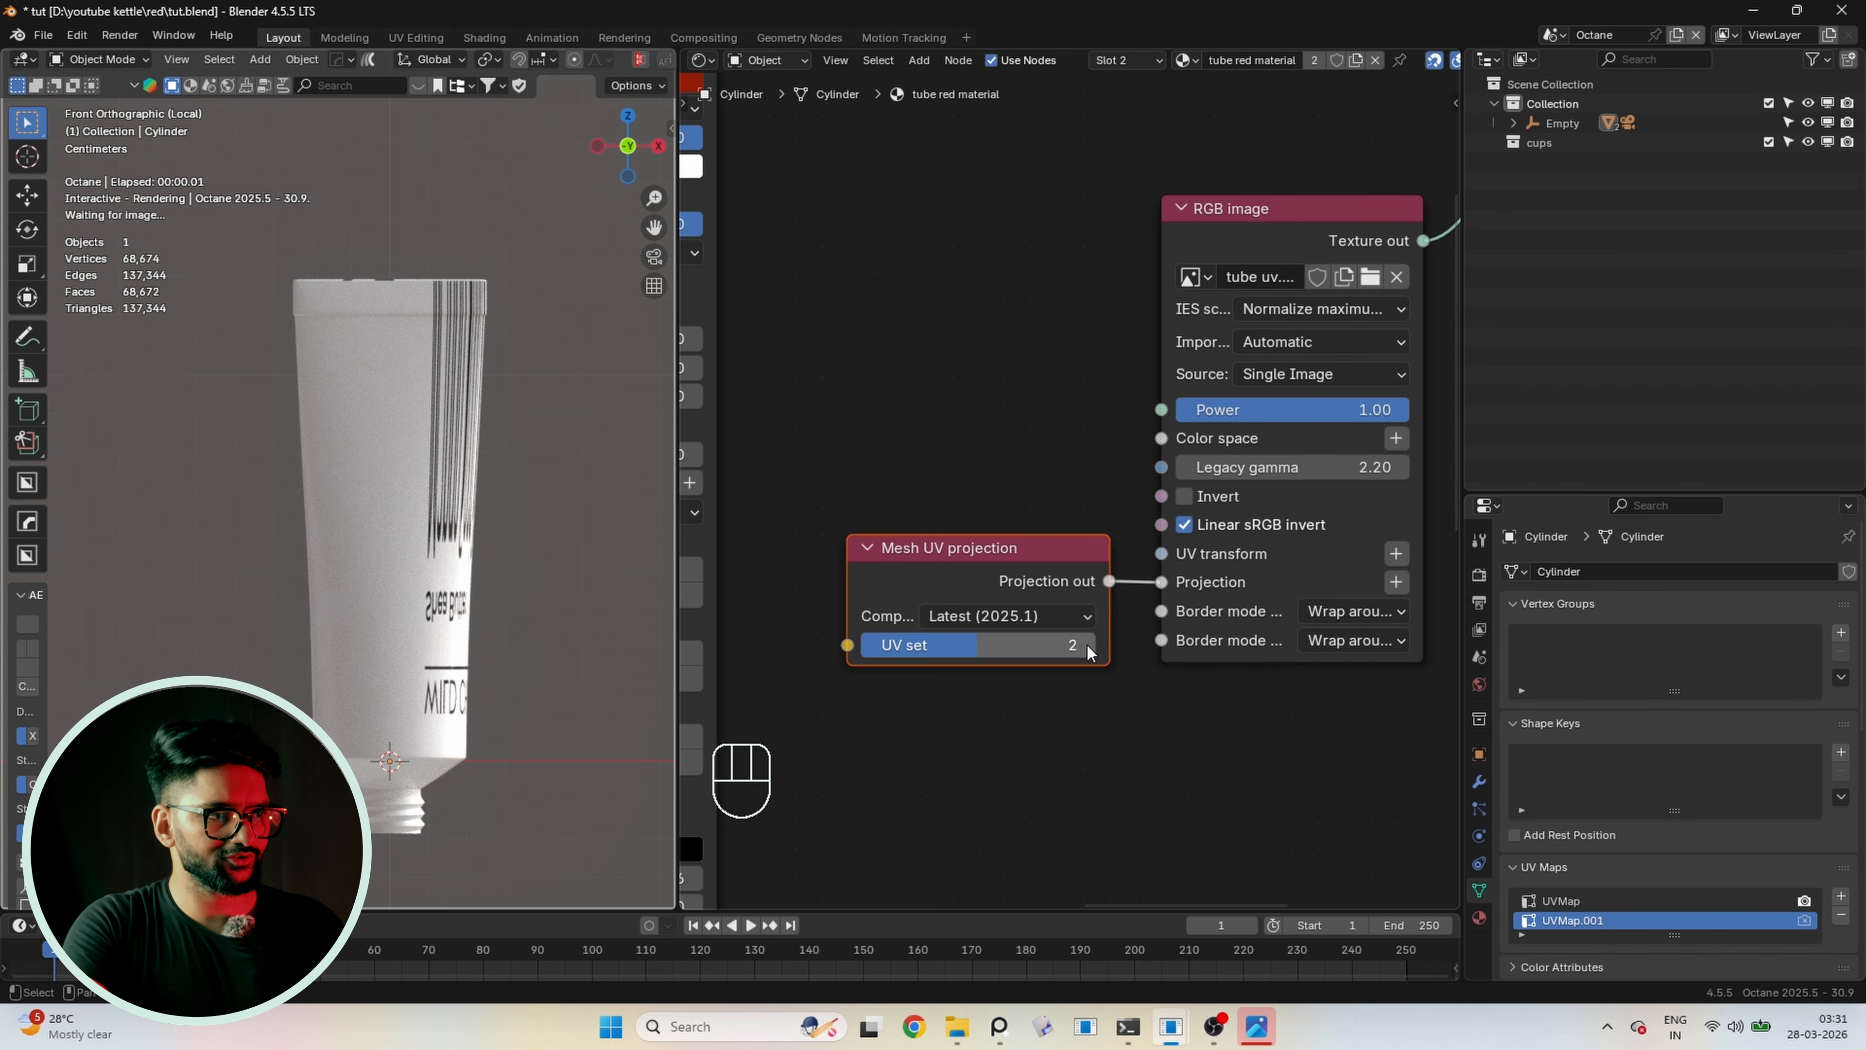
Change the Shader Editor area to the UV Editor to show the tube's UV layout
{"action": "left_click", "coordinate": [702, 60]}
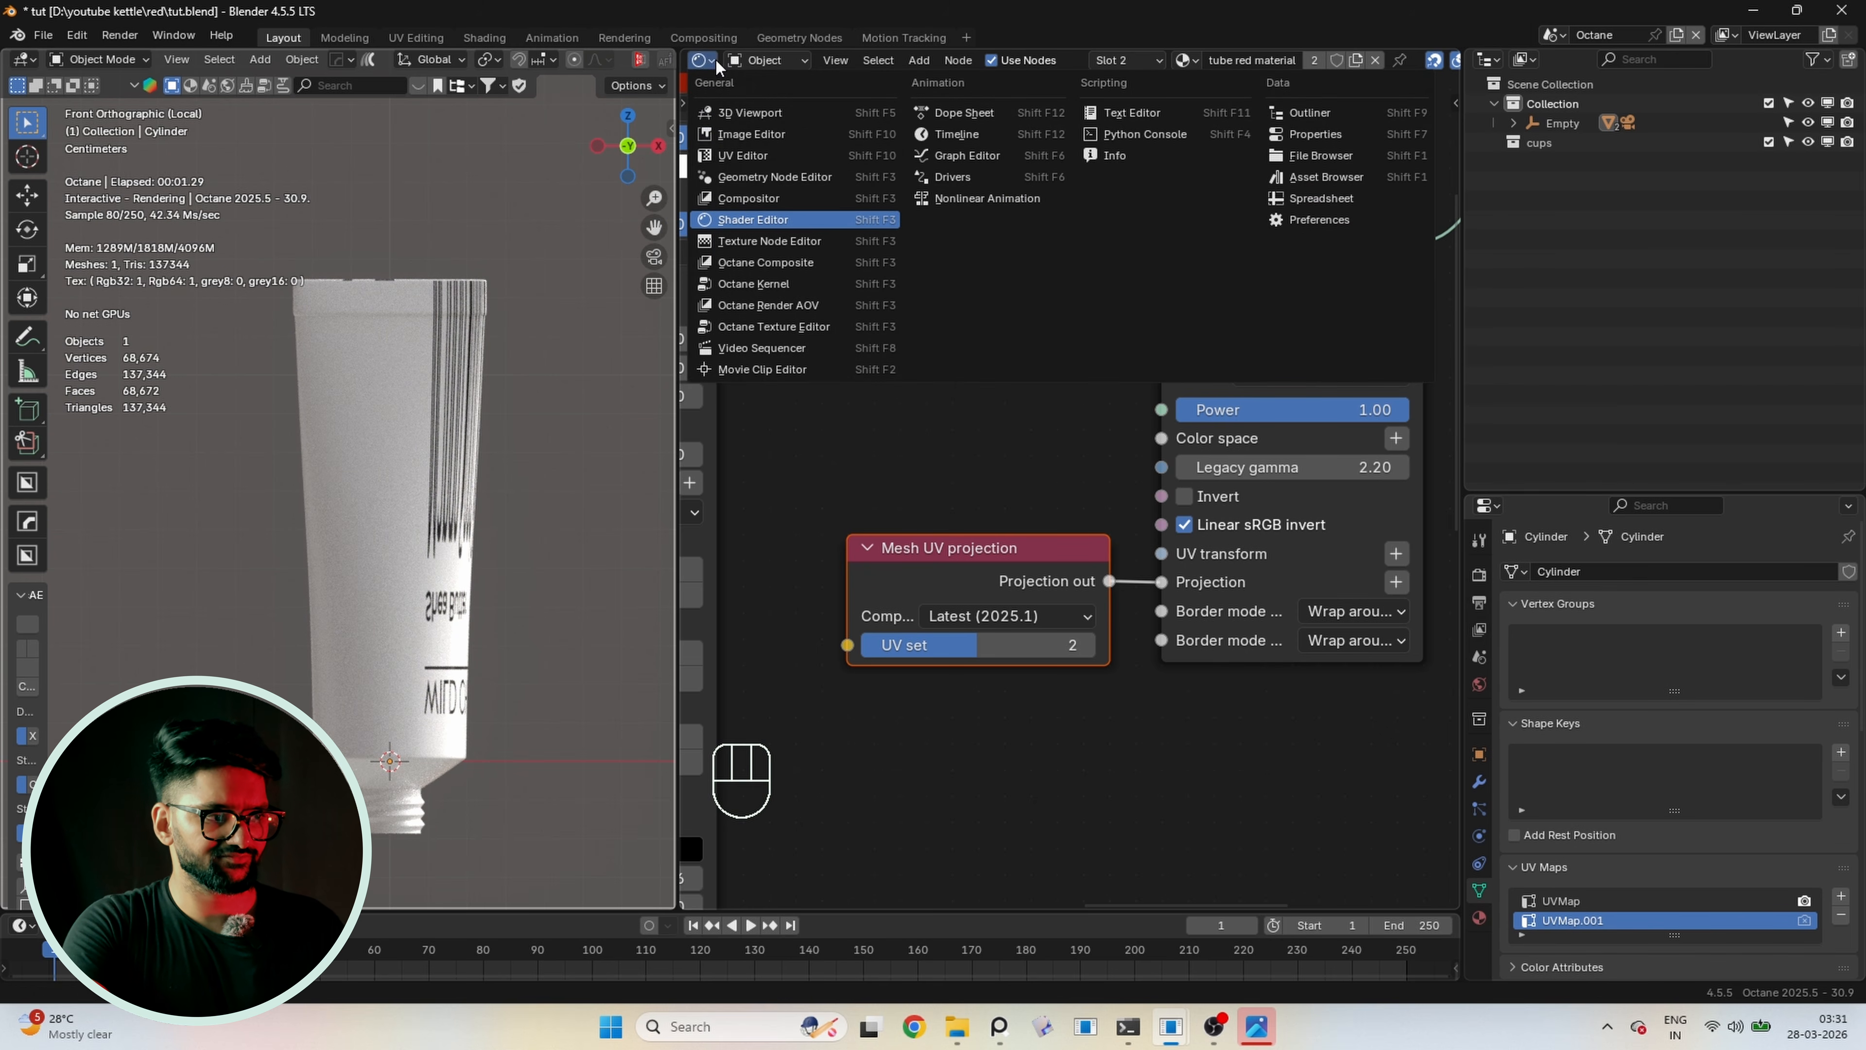
{"action": "left_click", "coordinate": [743, 156]}
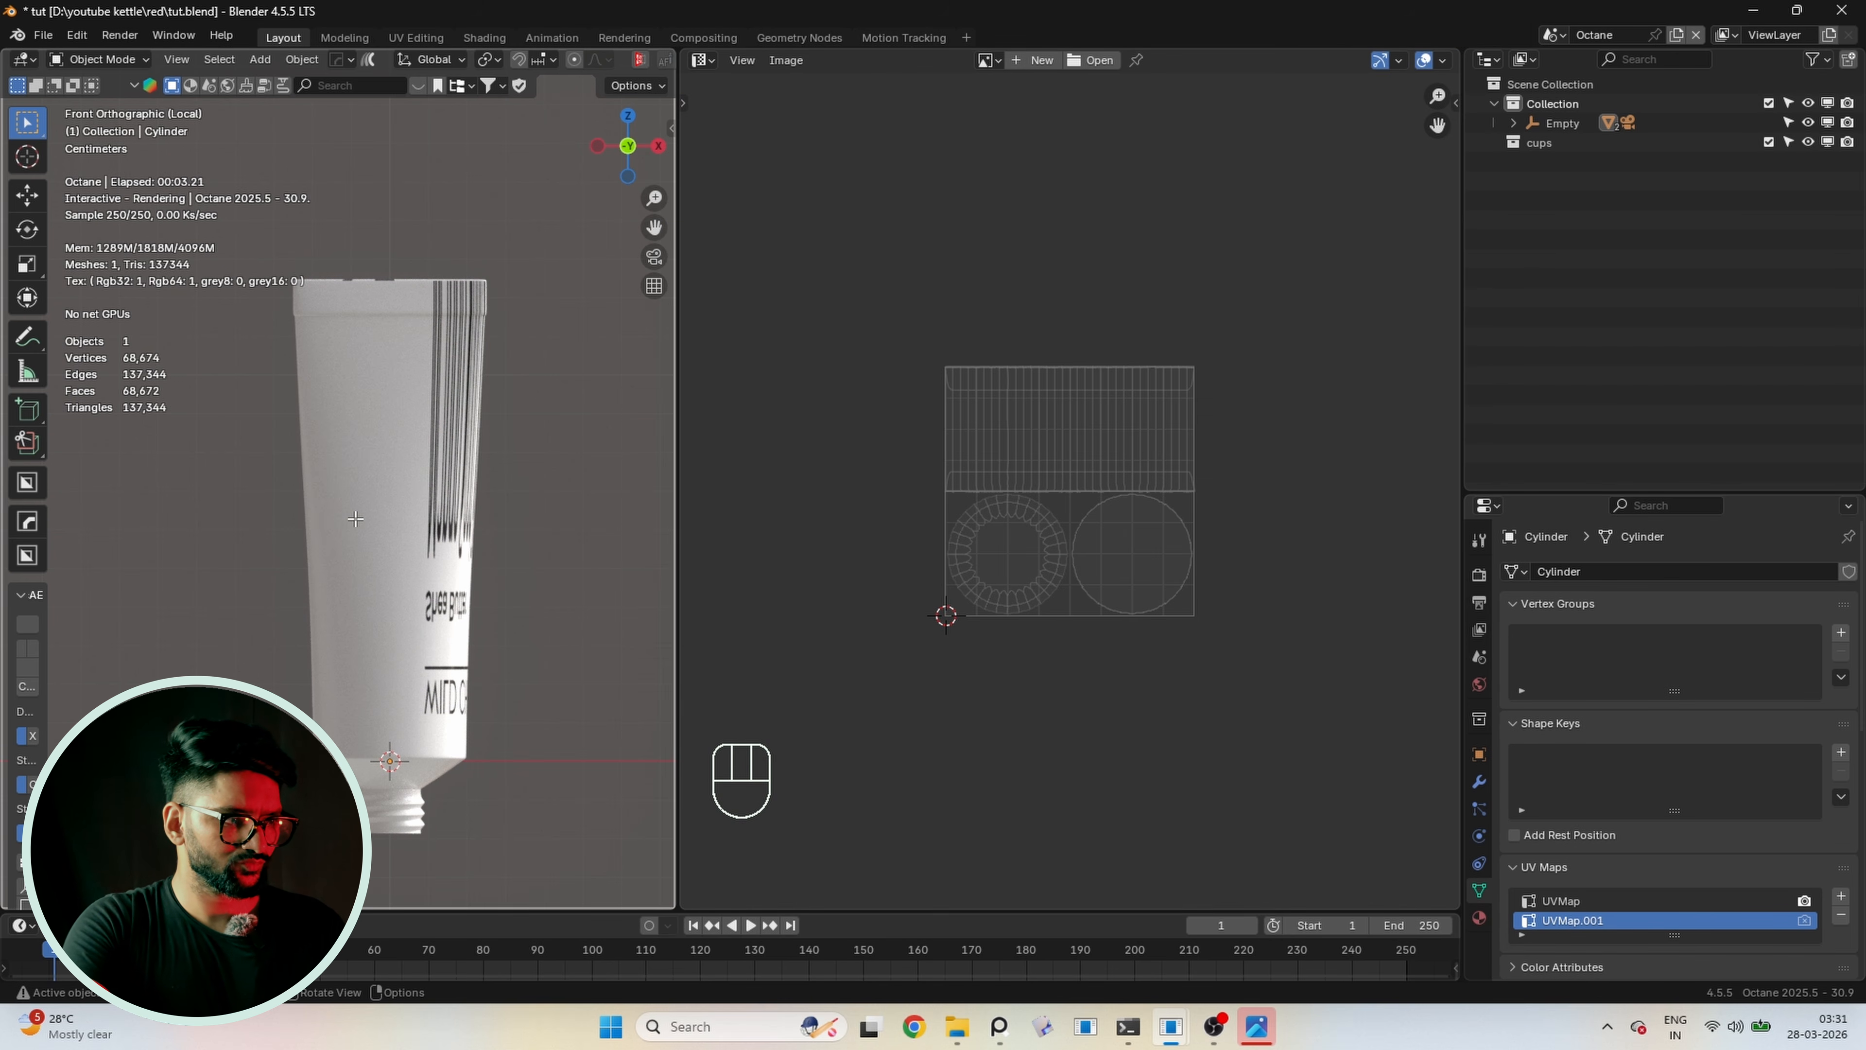
Select the front faces of the tube's body in face mode, extending the selection around the side edge with circle select
{"action": "key", "text": "Tab"}
{"action": "key", "text": "3"}
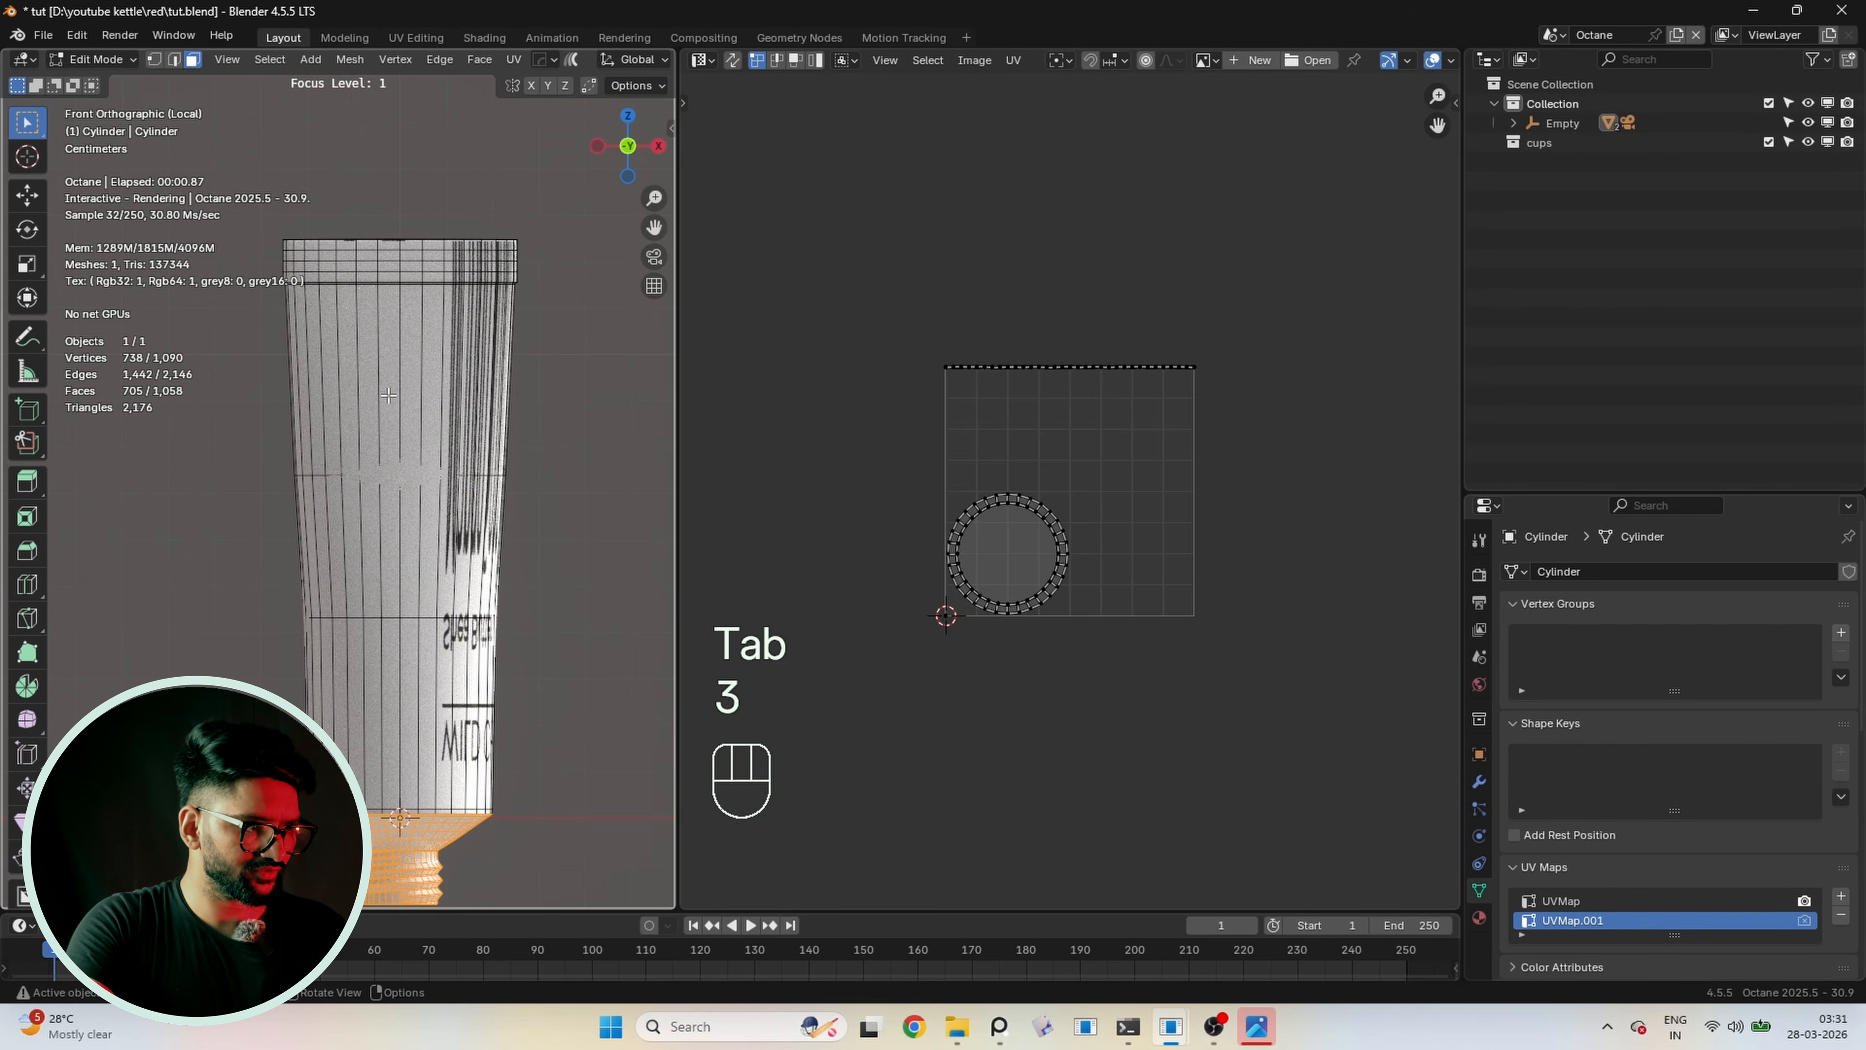
{"action": "scroll", "coordinate": [309, 323], "scroll_direction": "up", "scroll_amount": 1}
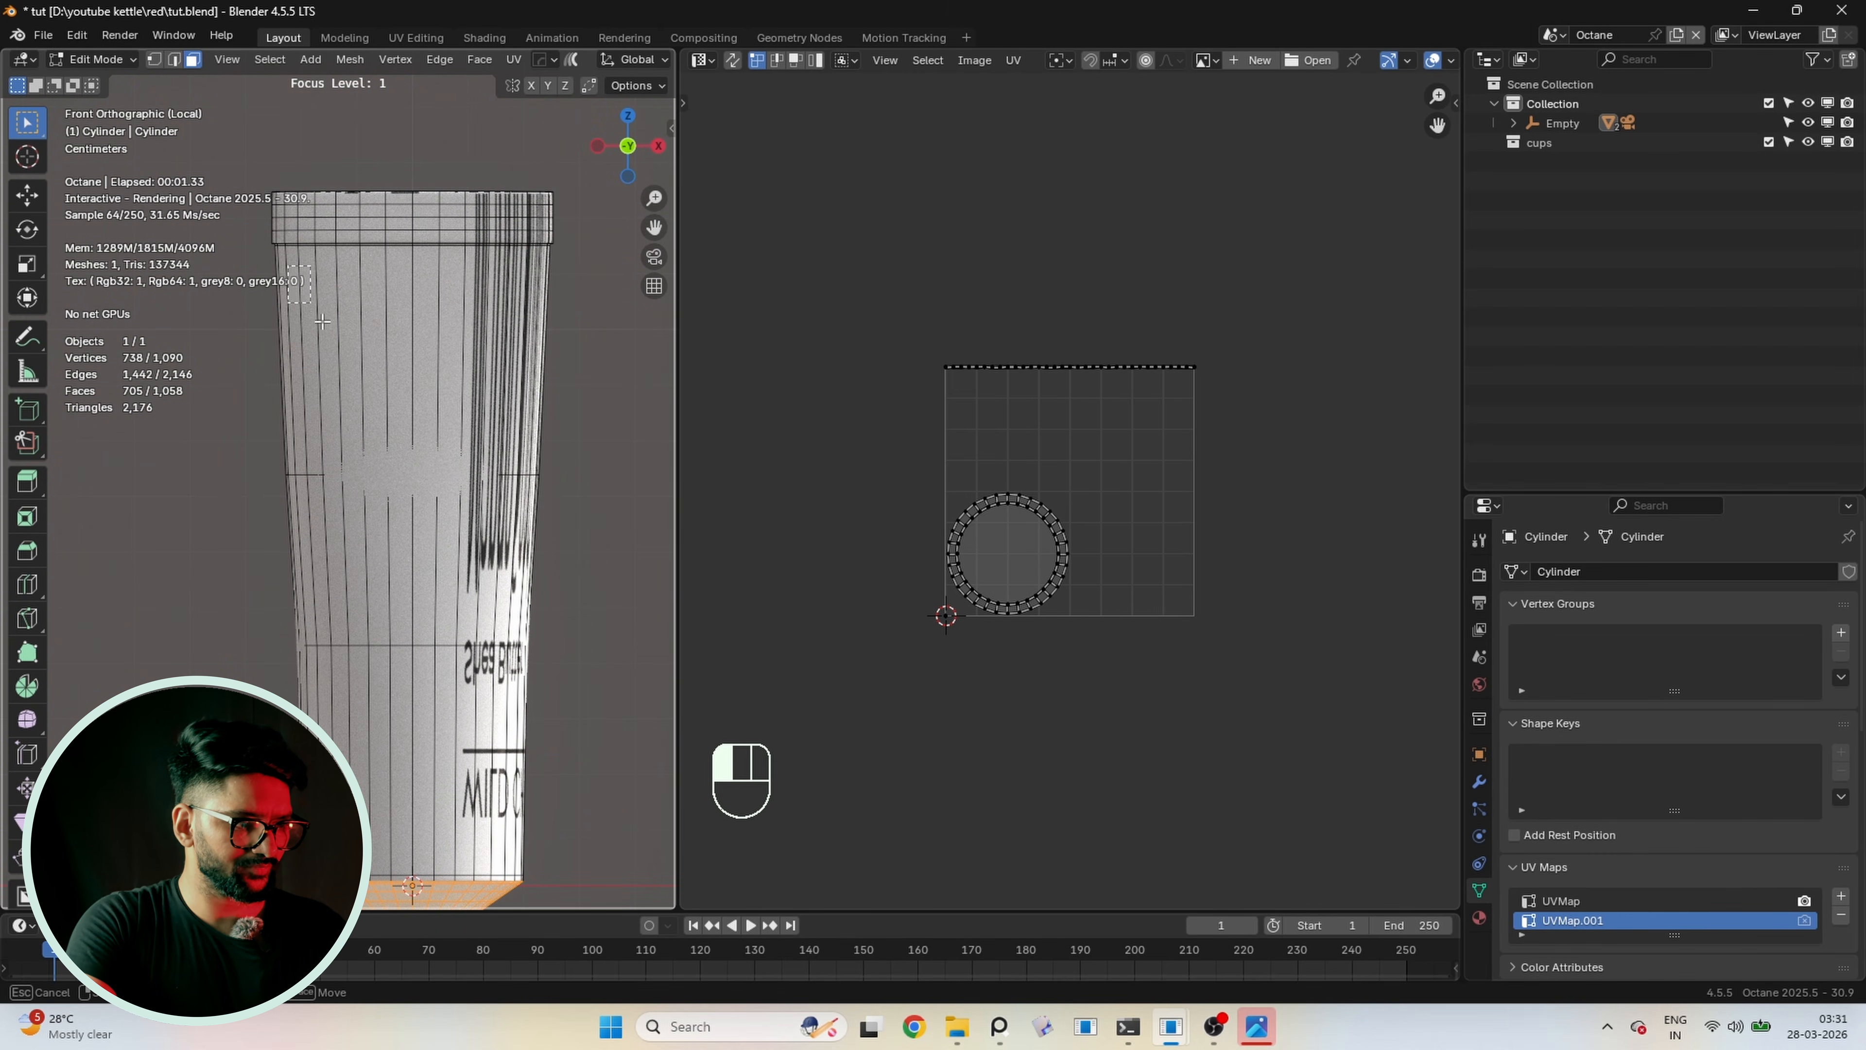
{"action": "left_click_drag", "start_coordinate": [508, 768], "coordinate": [551, 834]}
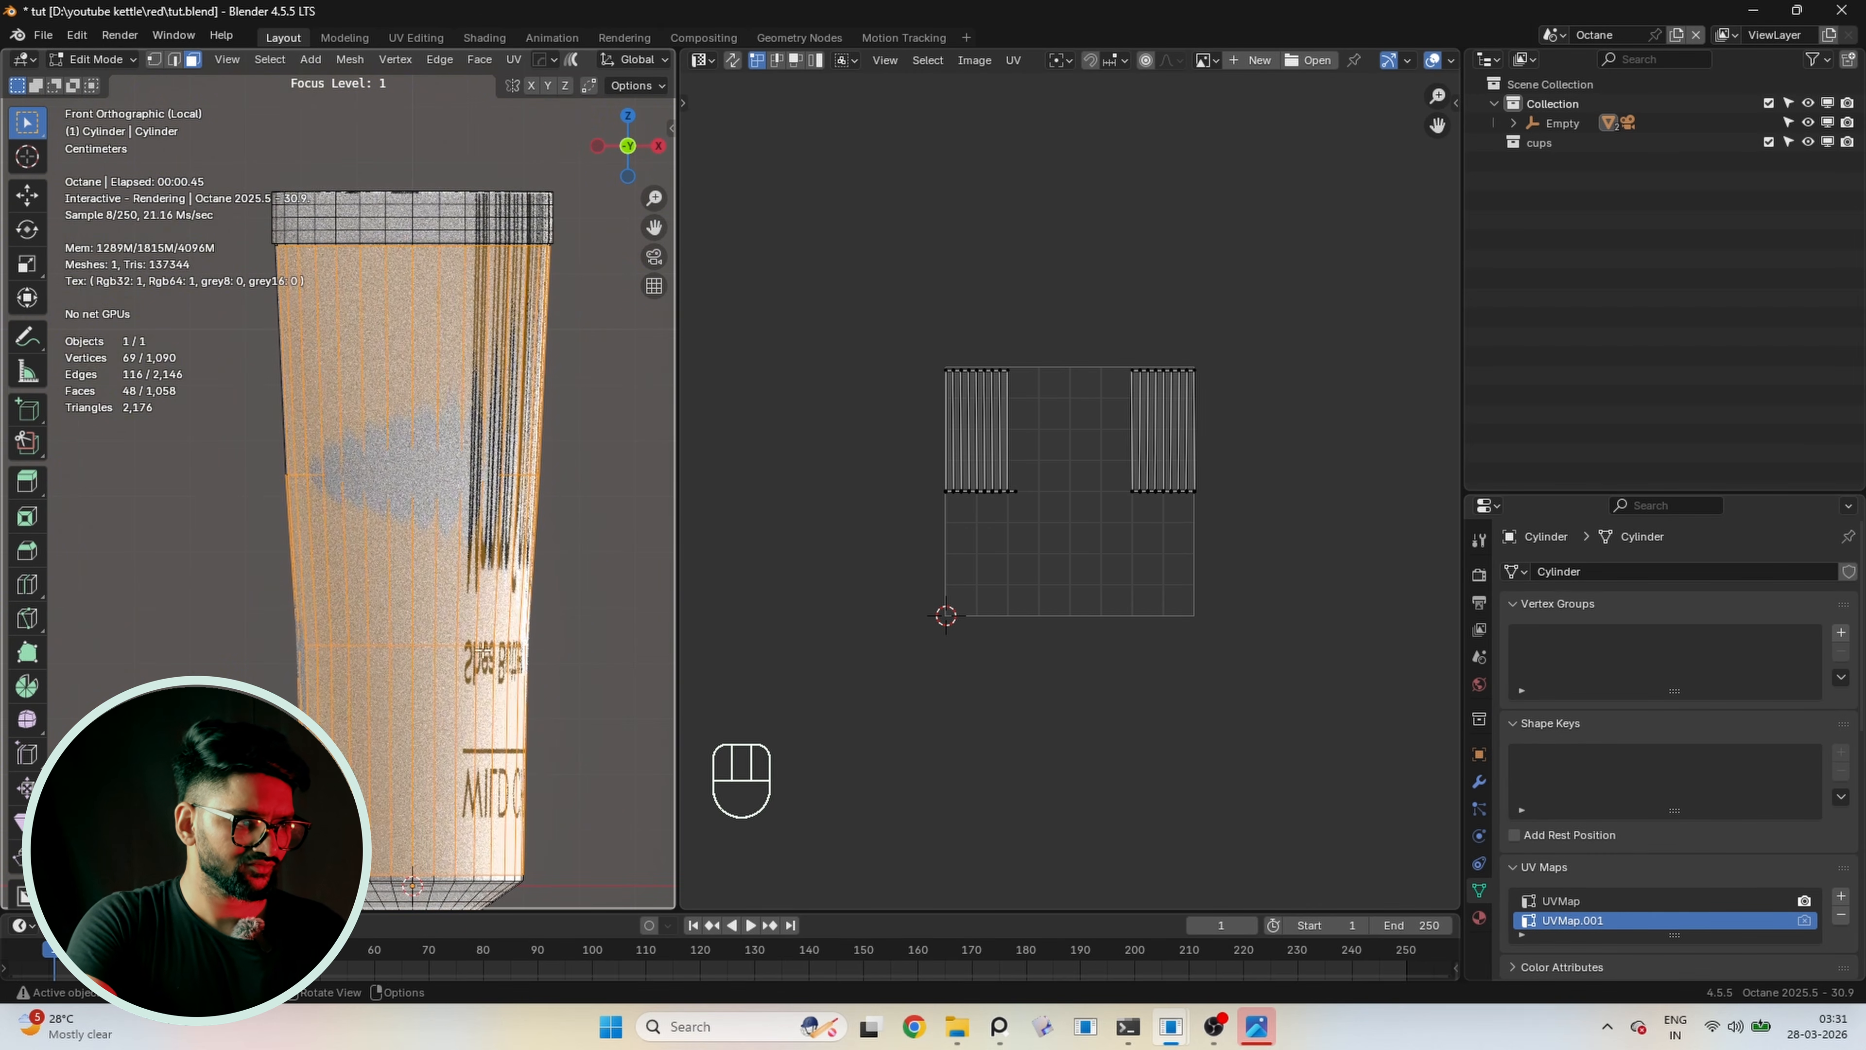
{"action": "middle_click_drag", "start_coordinate": [281, 588], "coordinate": [288, 468]}
{"action": "key", "text": "x"}
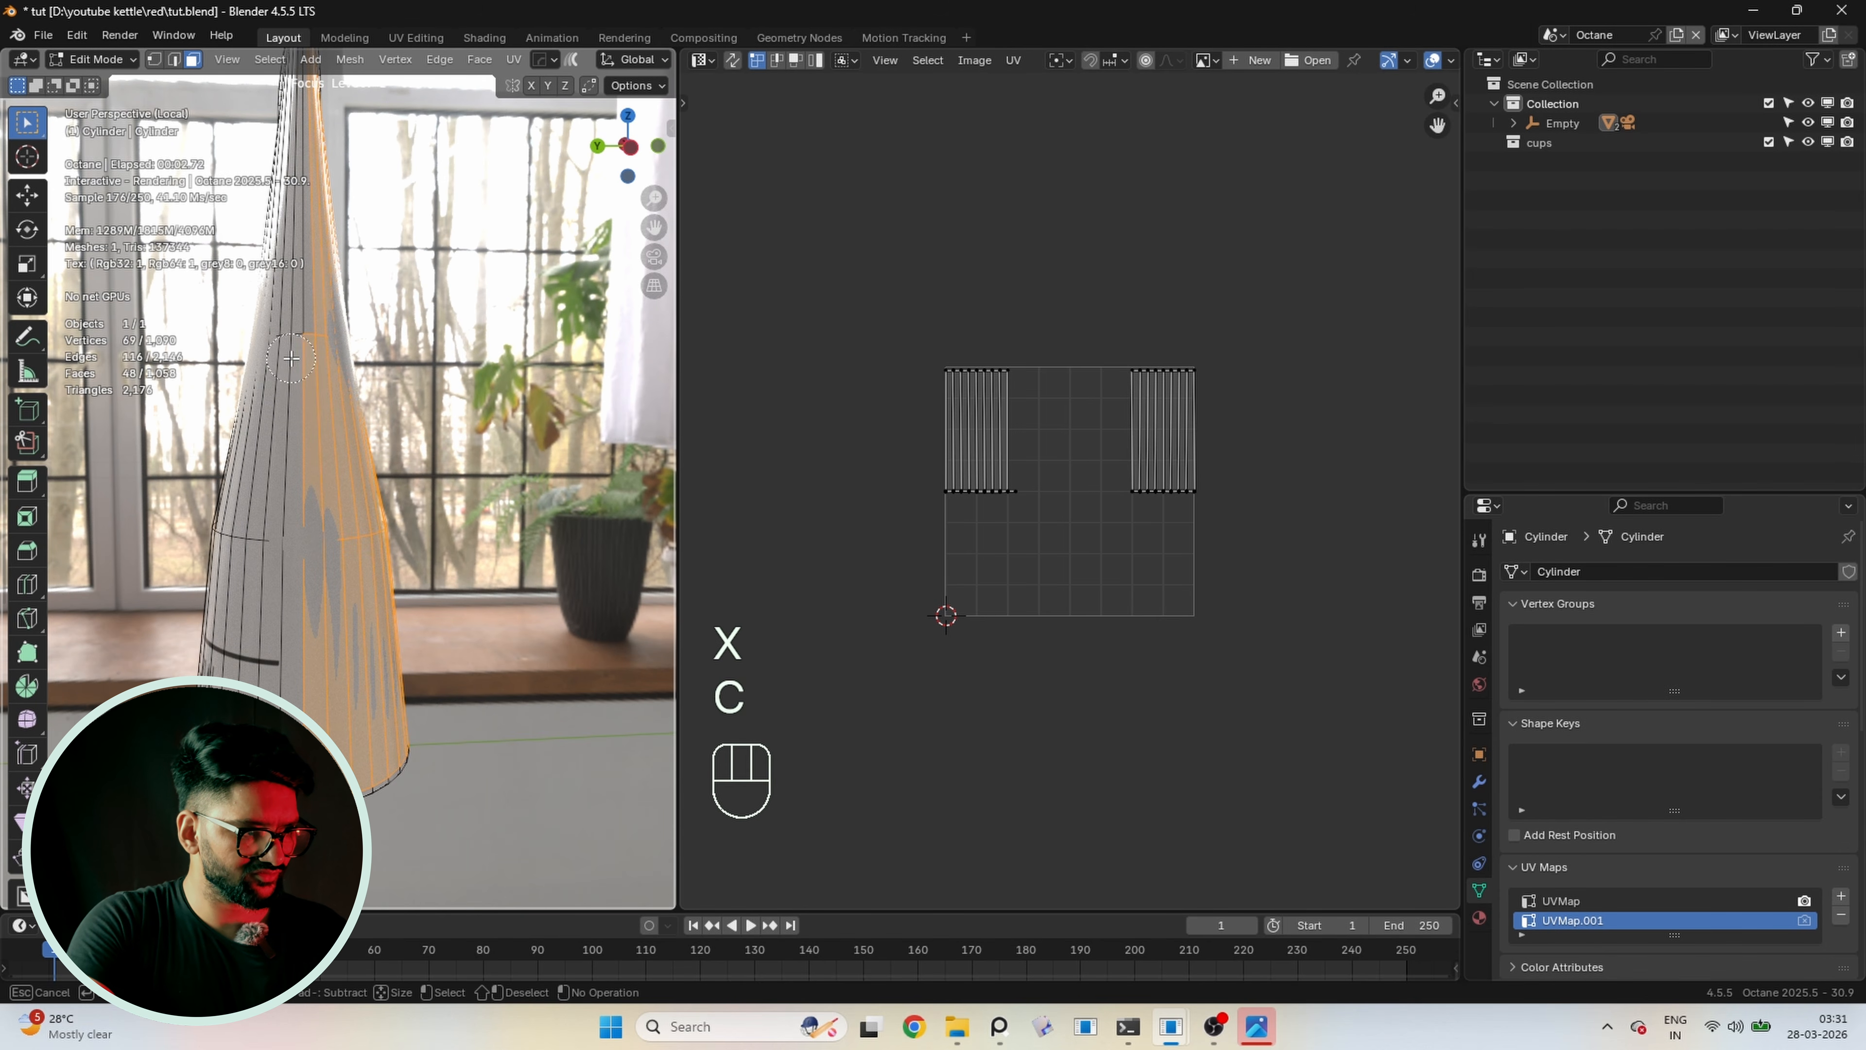
{"action": "left_click_drag", "start_coordinate": [292, 359], "coordinate": [288, 396]}
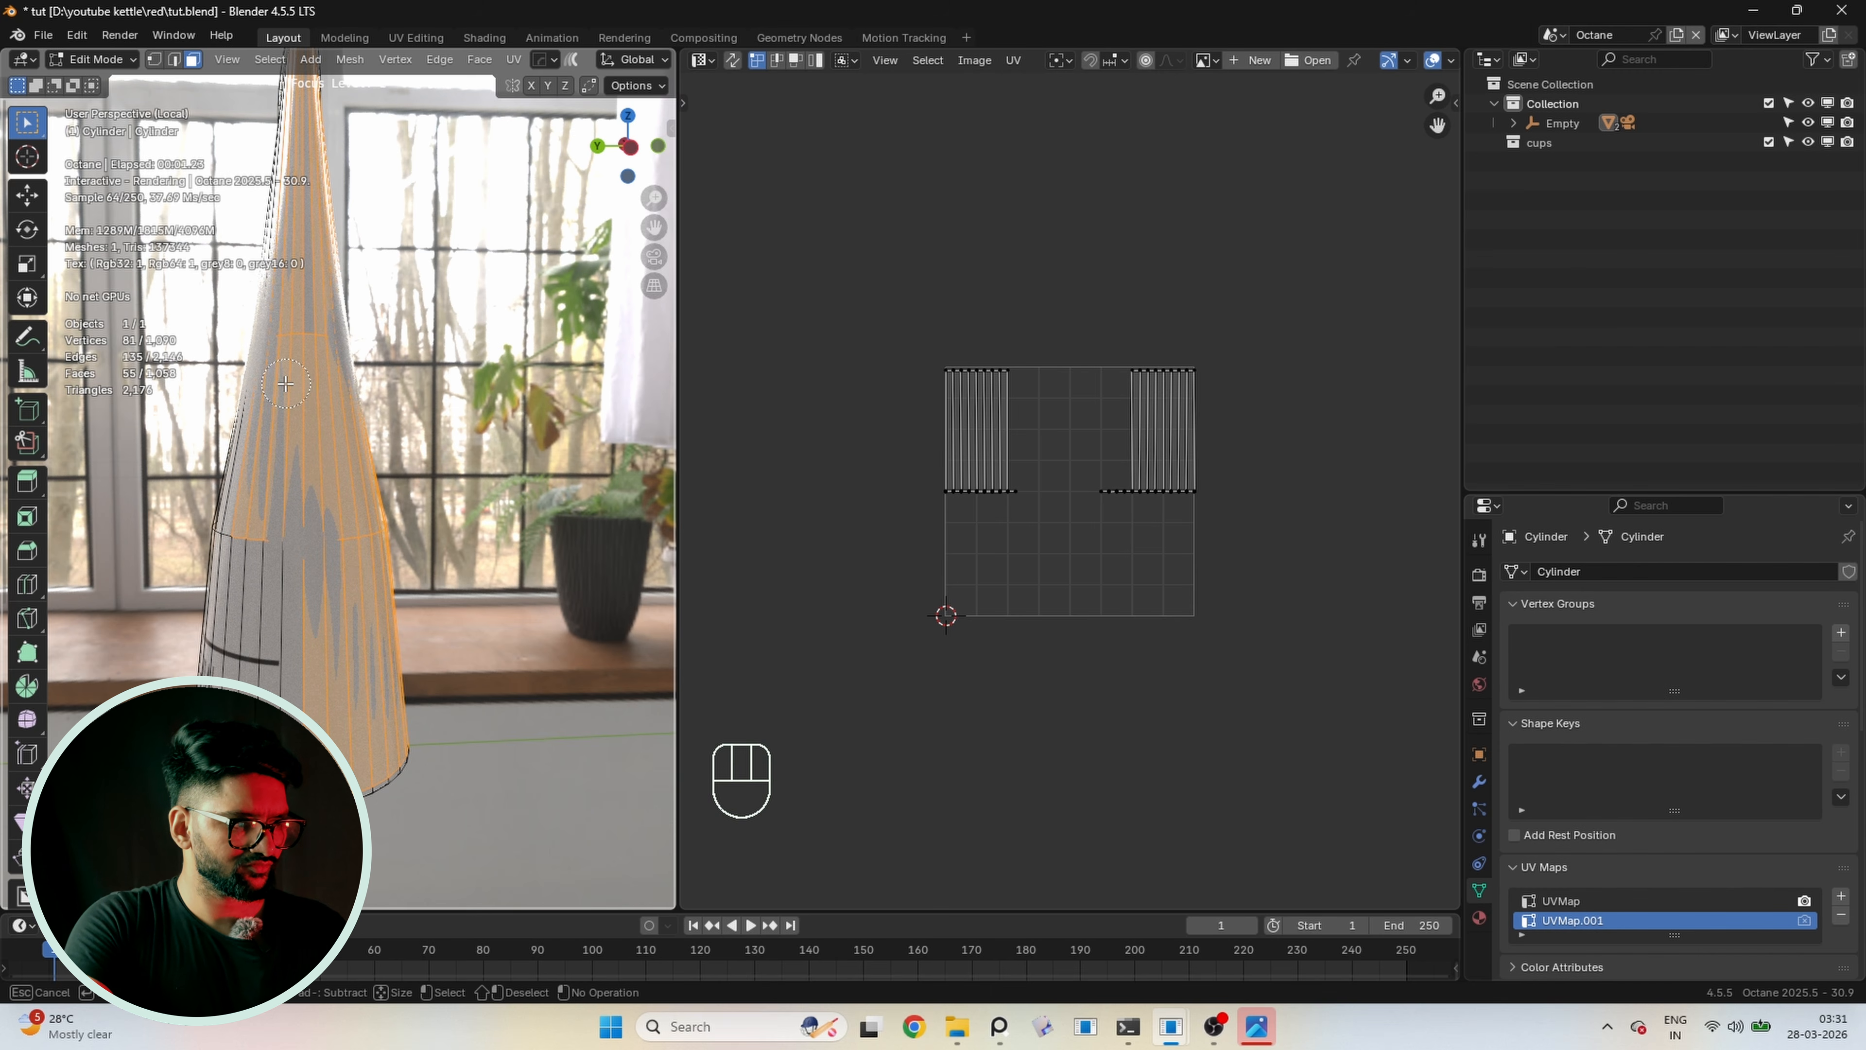
{"action": "middle_click_drag", "start_coordinate": [283, 434], "coordinate": [288, 294]}
{"action": "scroll", "coordinate": [272, 651], "scroll_direction": "up", "scroll_amount": 1}
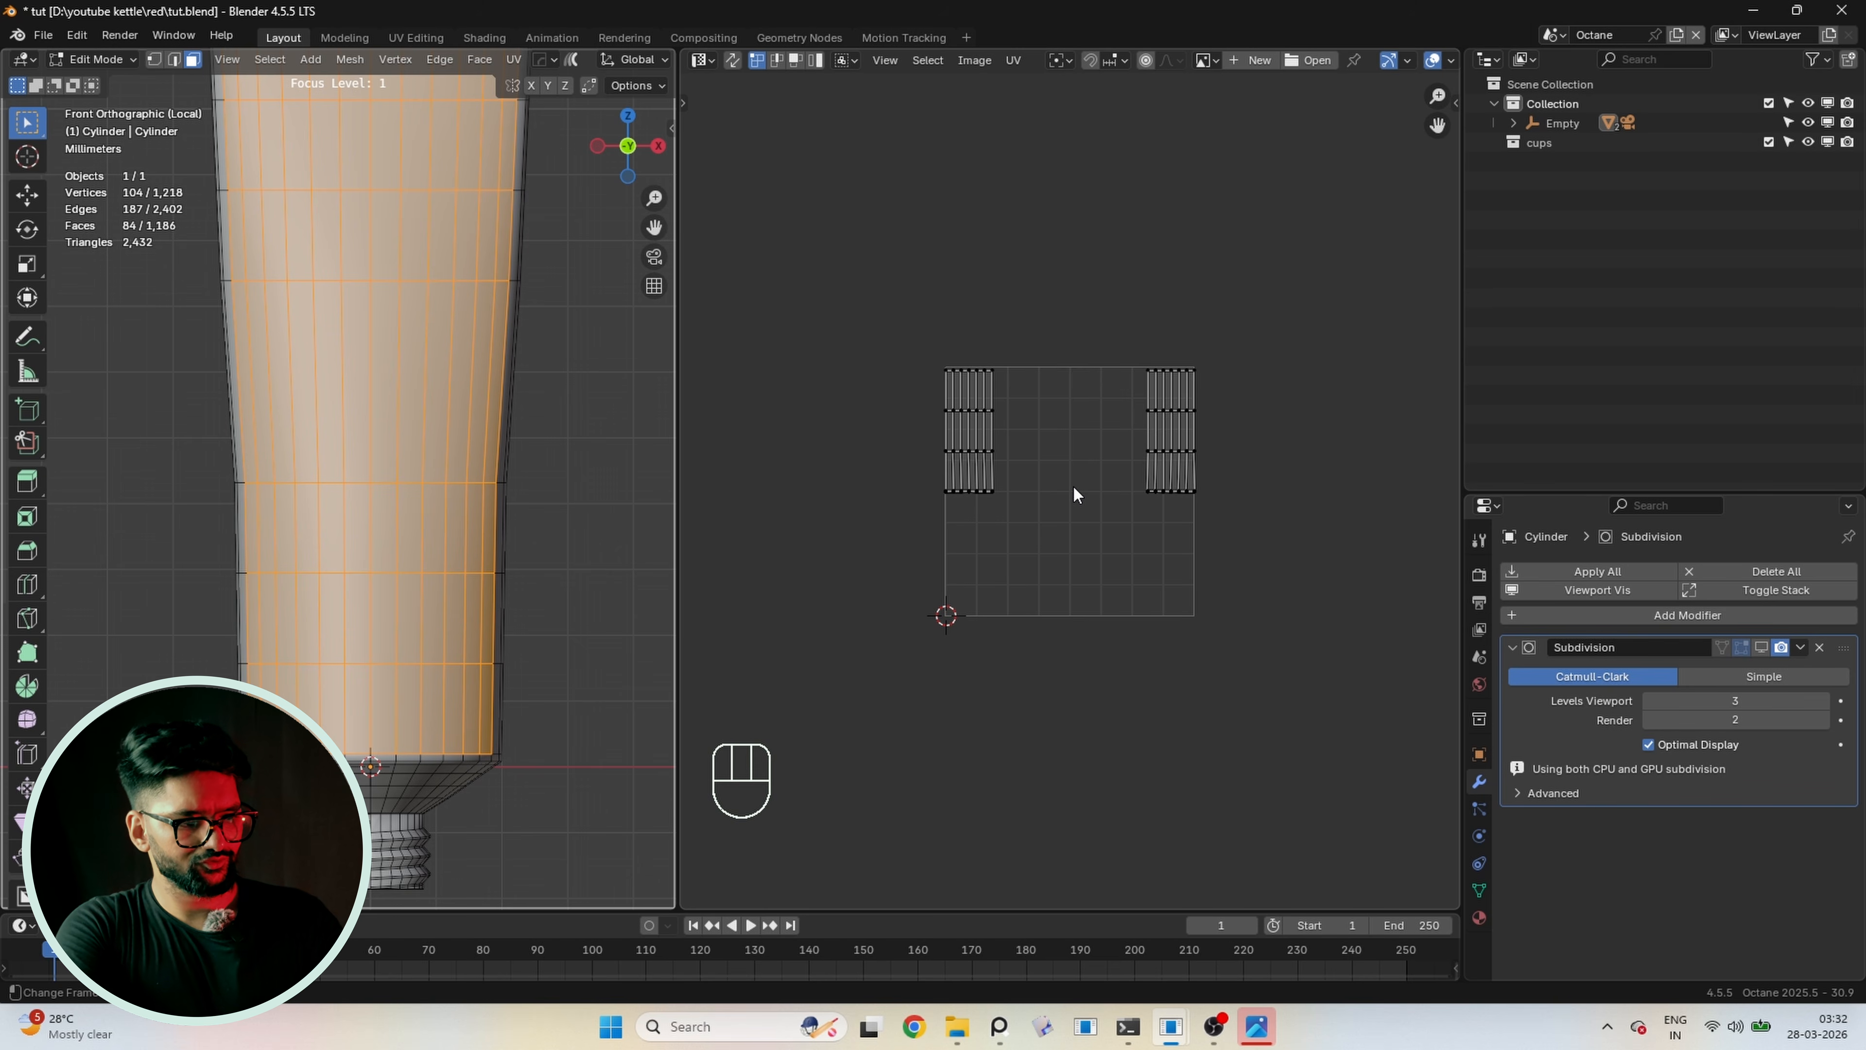
Unwrap the selected front body faces in the UV Editor
{"action": "key", "text": "a"}
{"action": "key", "text": "u"}
{"action": "left_click", "coordinate": [1073, 485]}
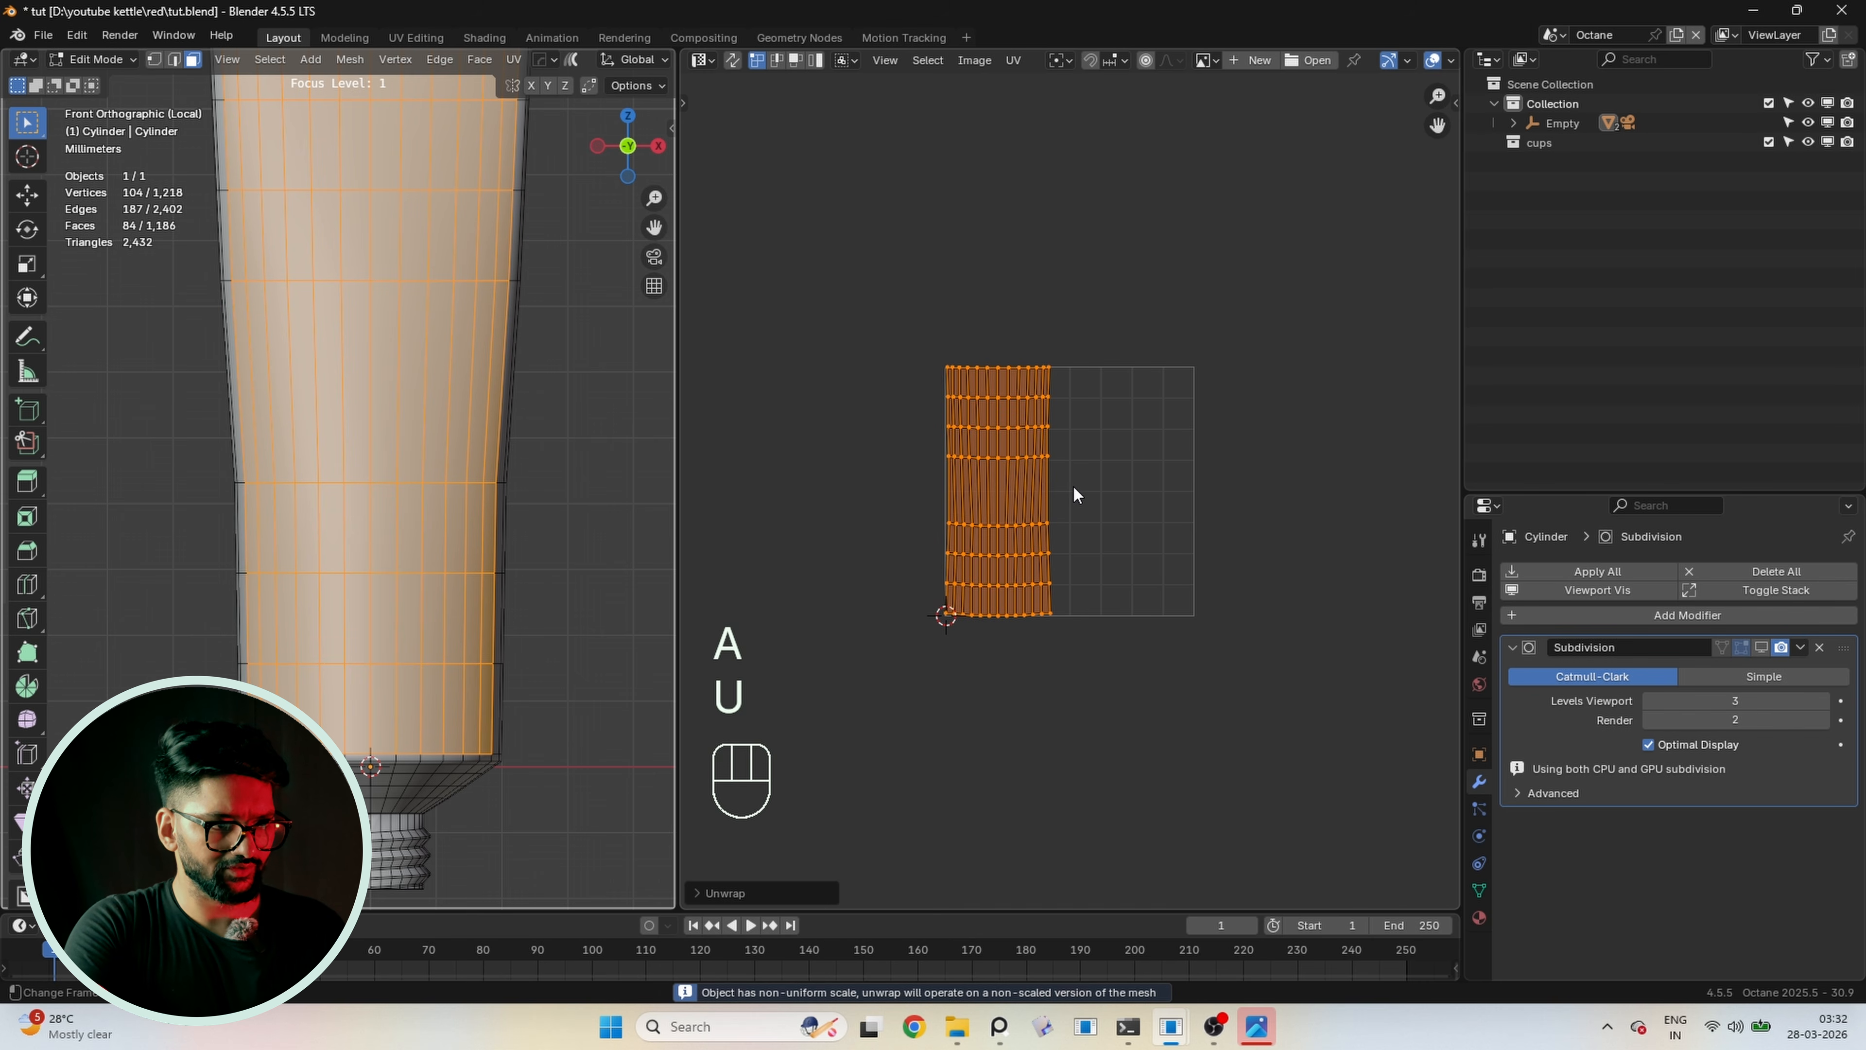
Straighten the unwrapped island with UV Squares, undoing To Square Grid and applying To Grid By Shape instead
{"action": "key", "text": "n"}
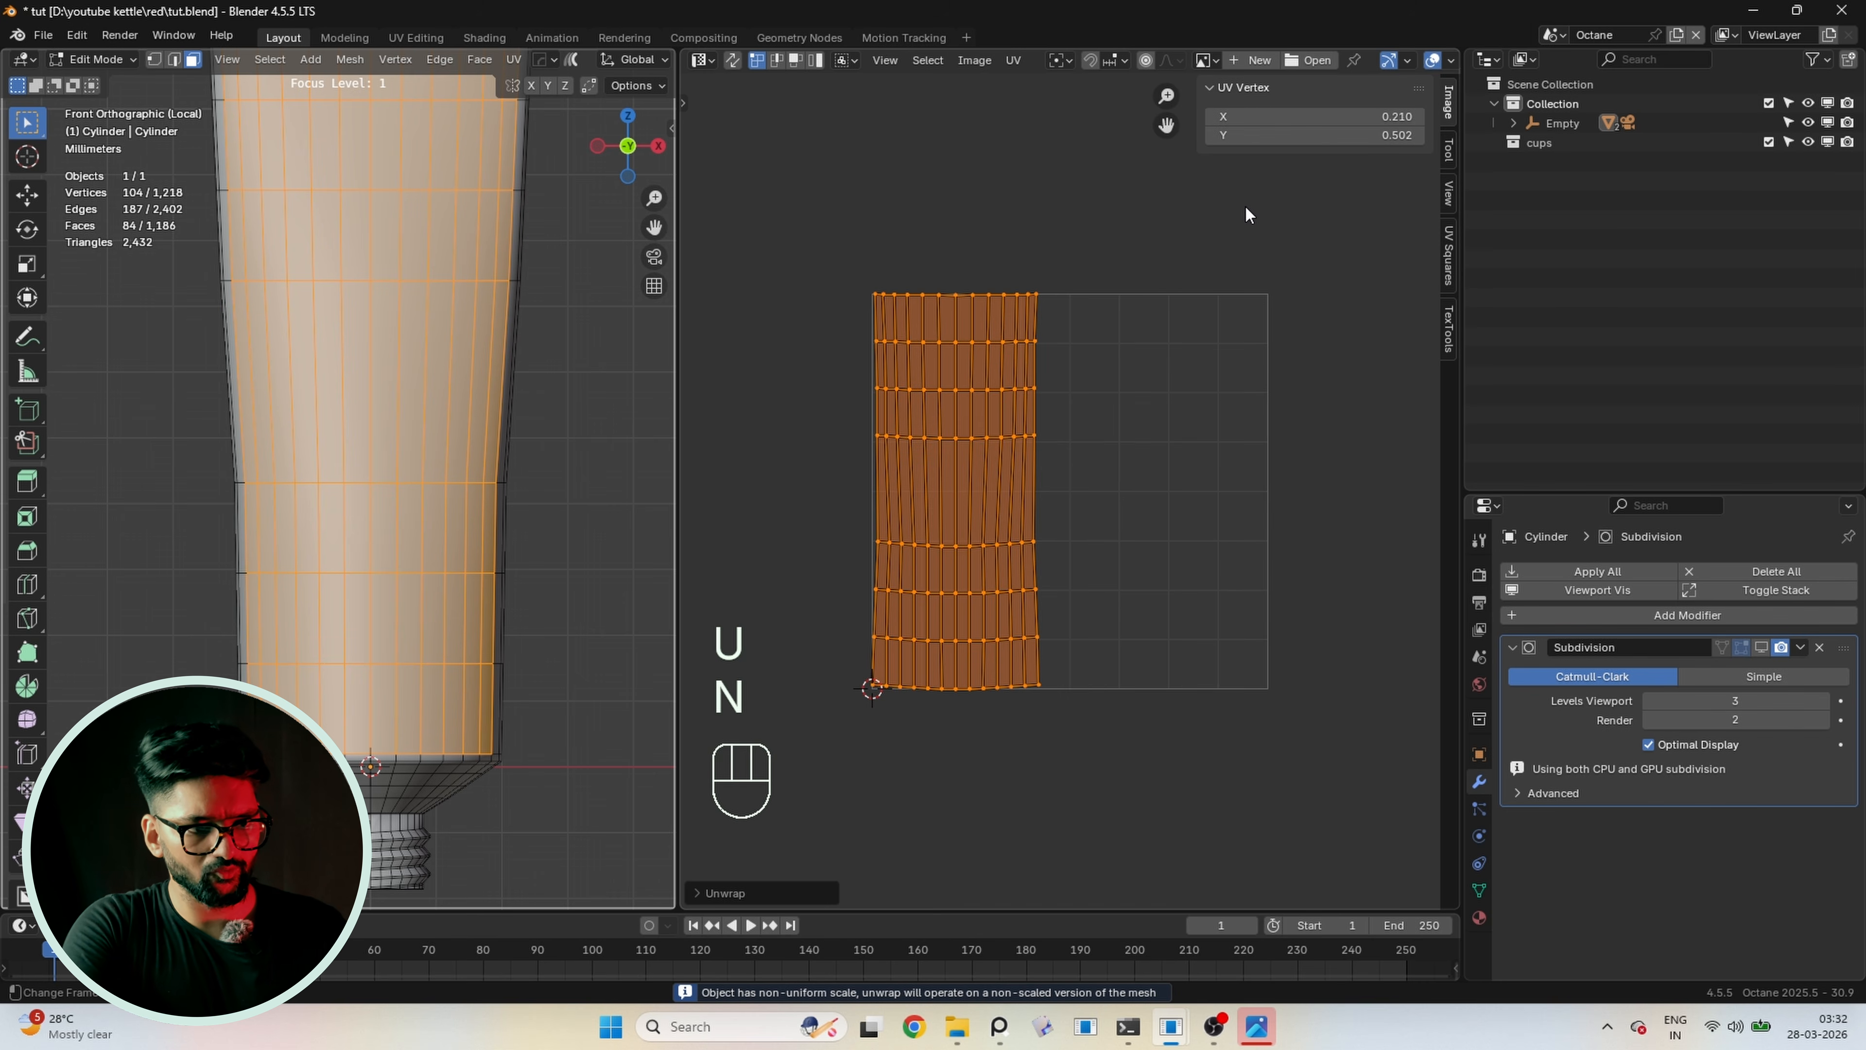
{"action": "left_click", "coordinate": [1448, 257]}
{"action": "left_click", "coordinate": [1341, 226]}
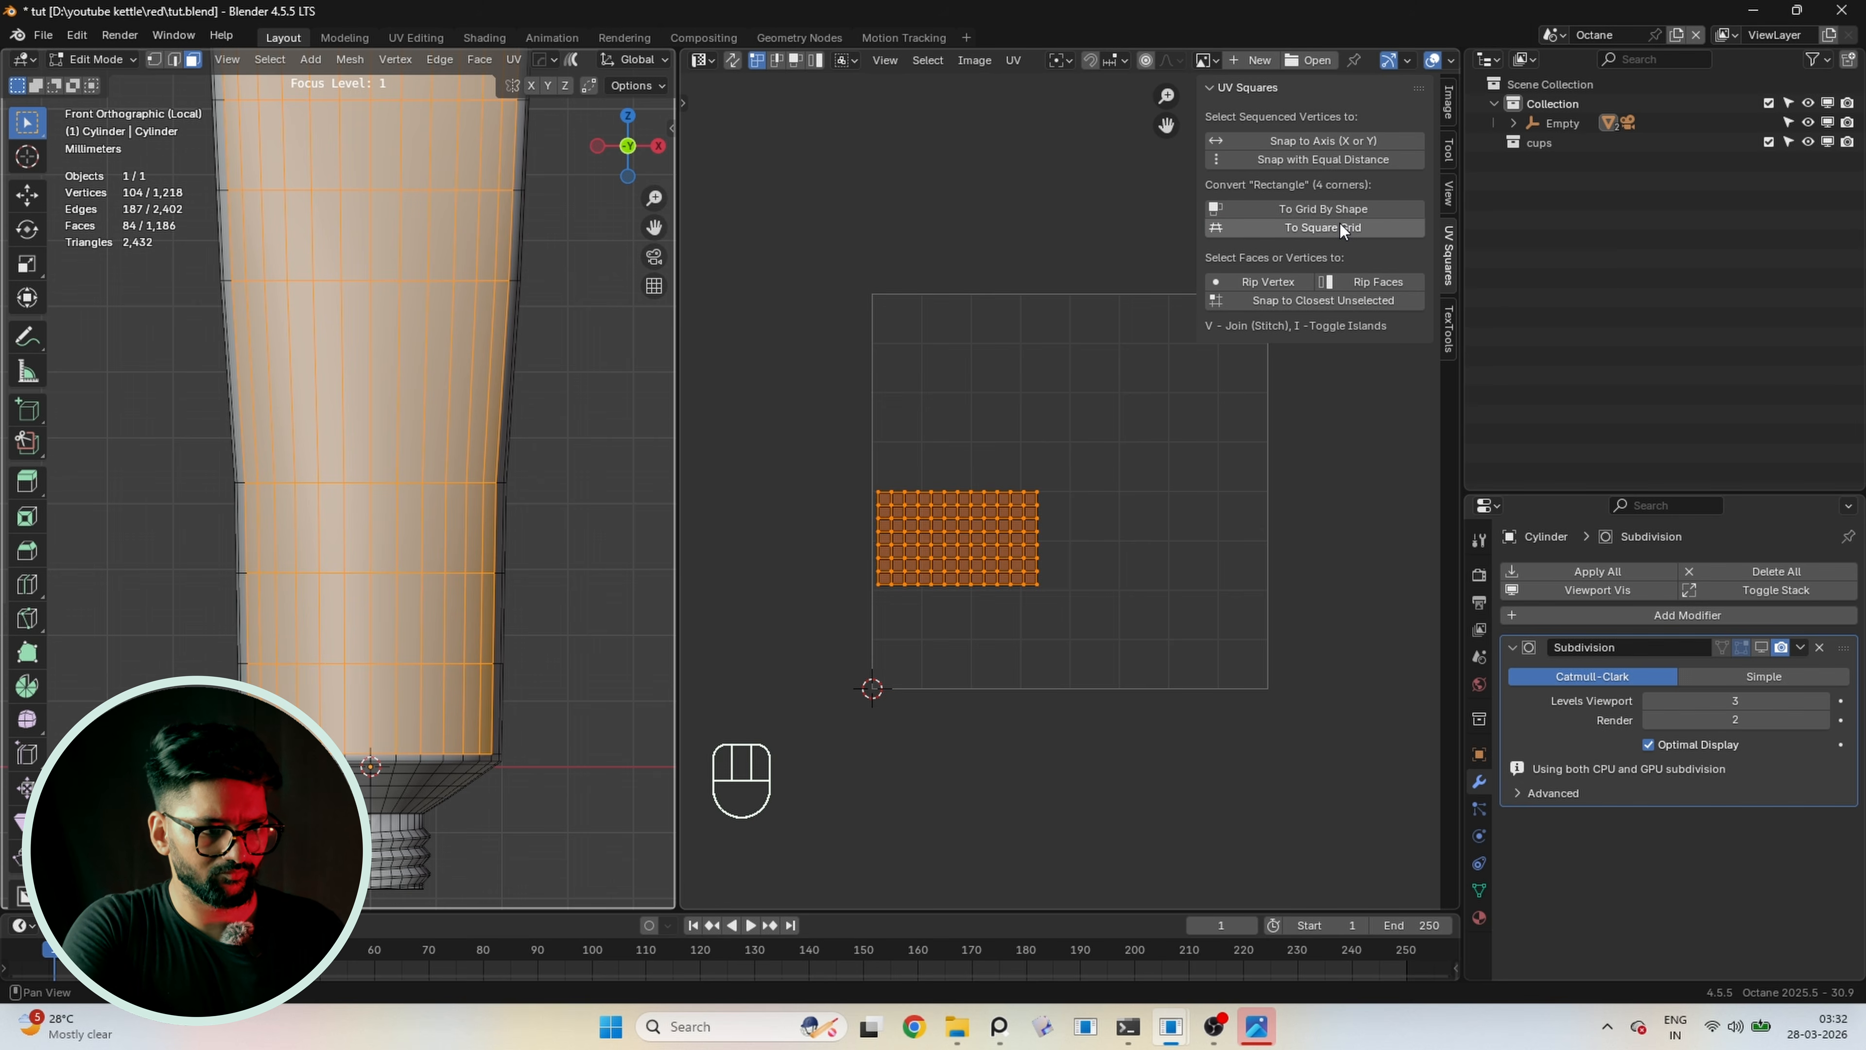
{"action": "key", "text": "ctrl+z"}
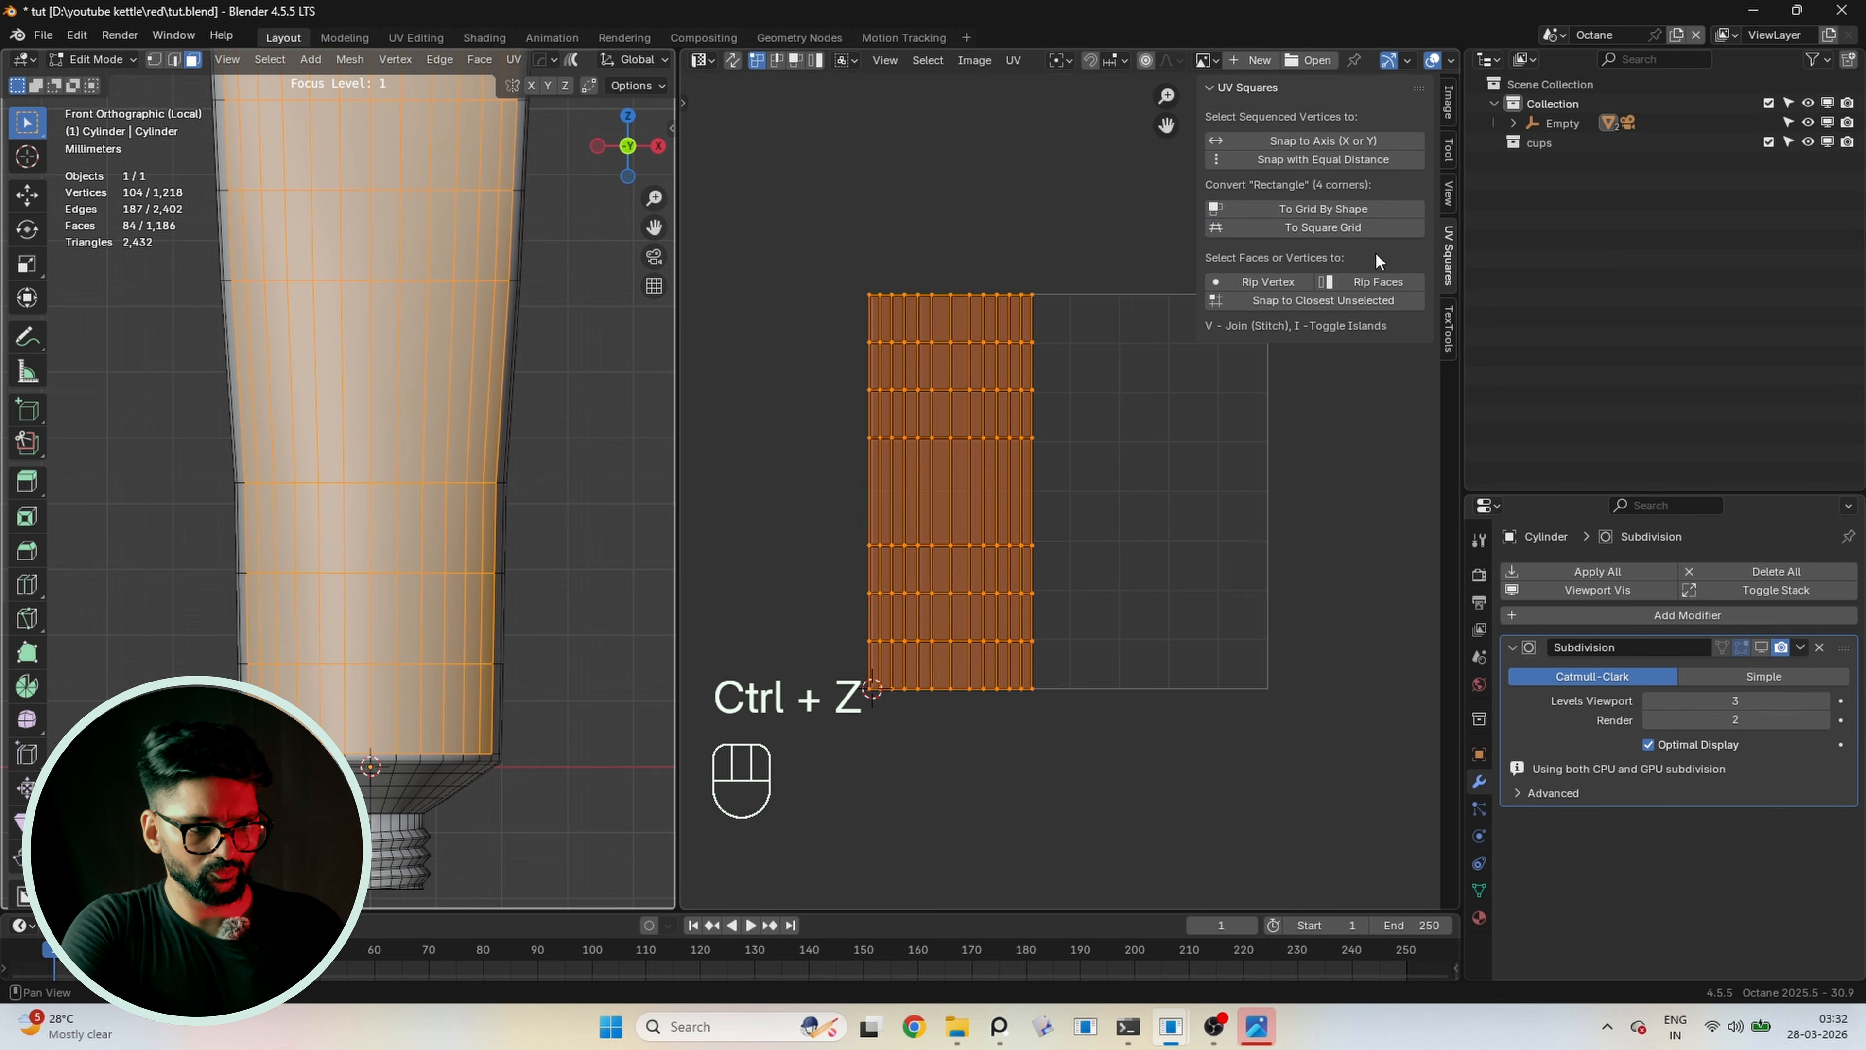
{"action": "key", "text": "n"}
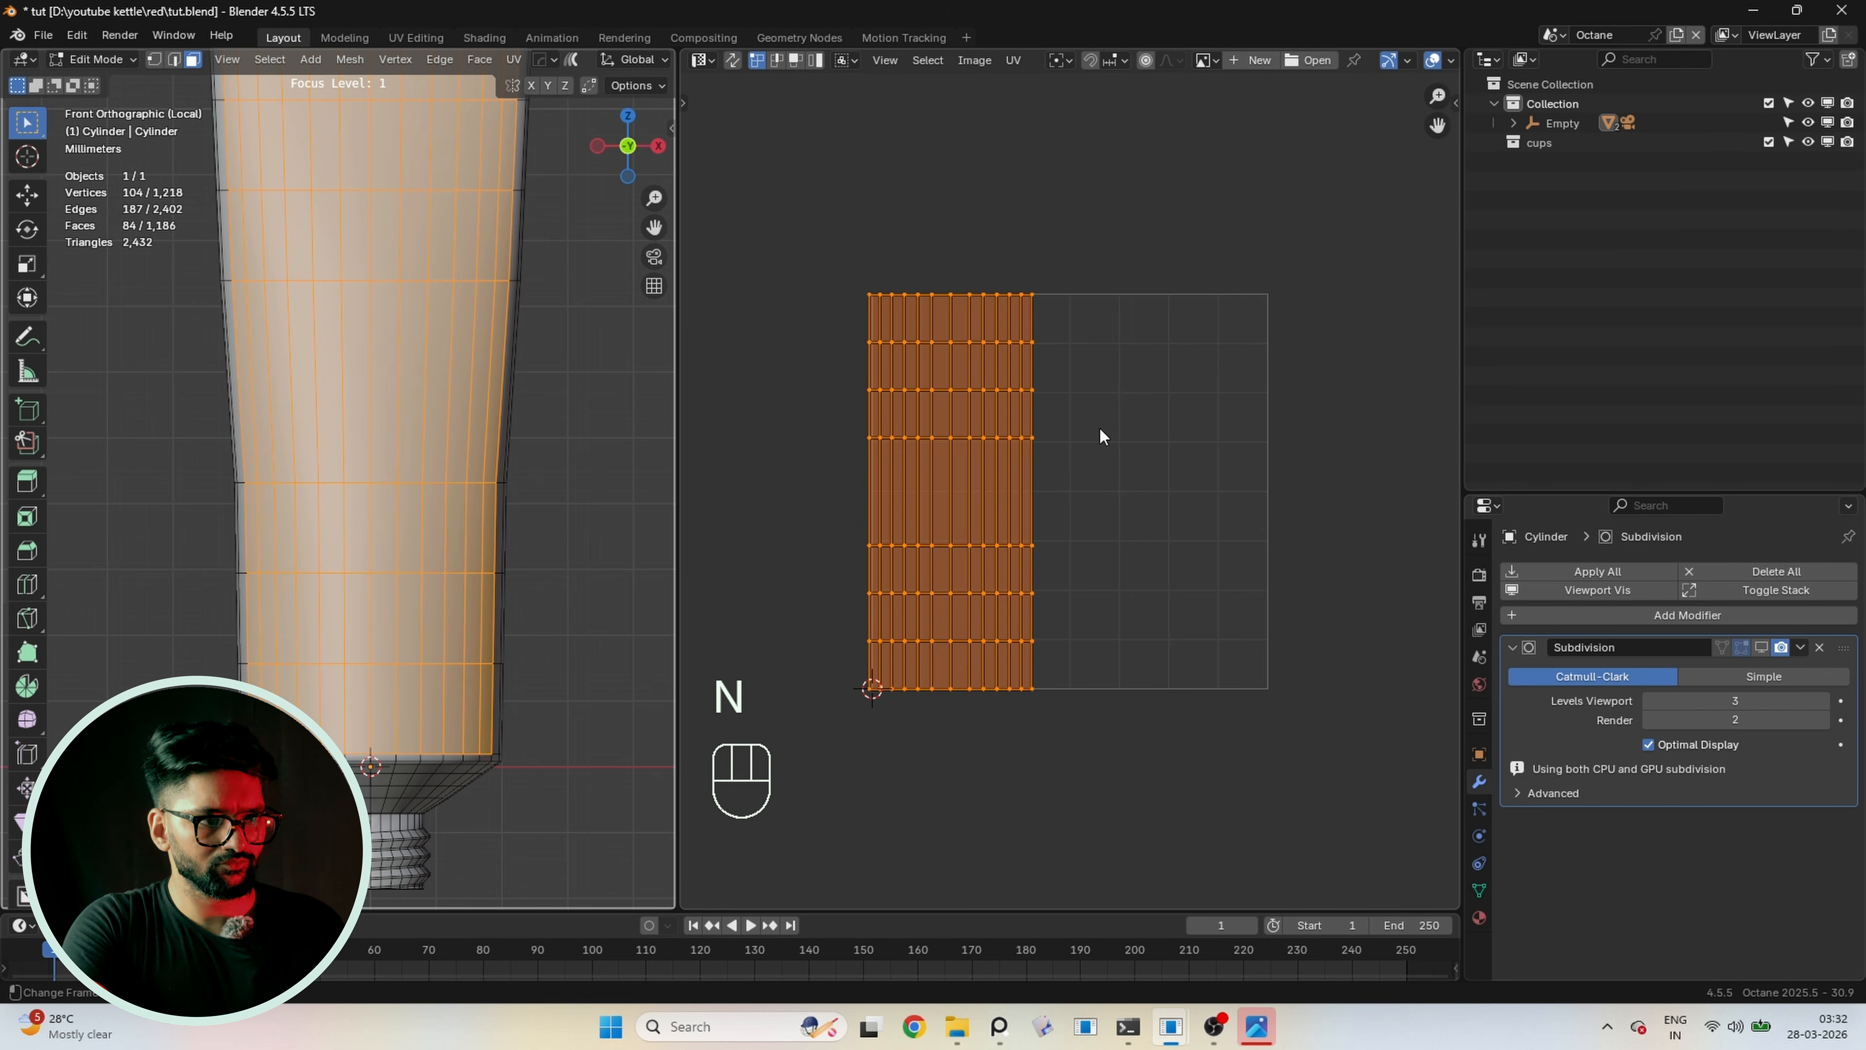
Display tube uv.png as the image behind the UV island
{"action": "left_click", "coordinate": [1211, 59]}
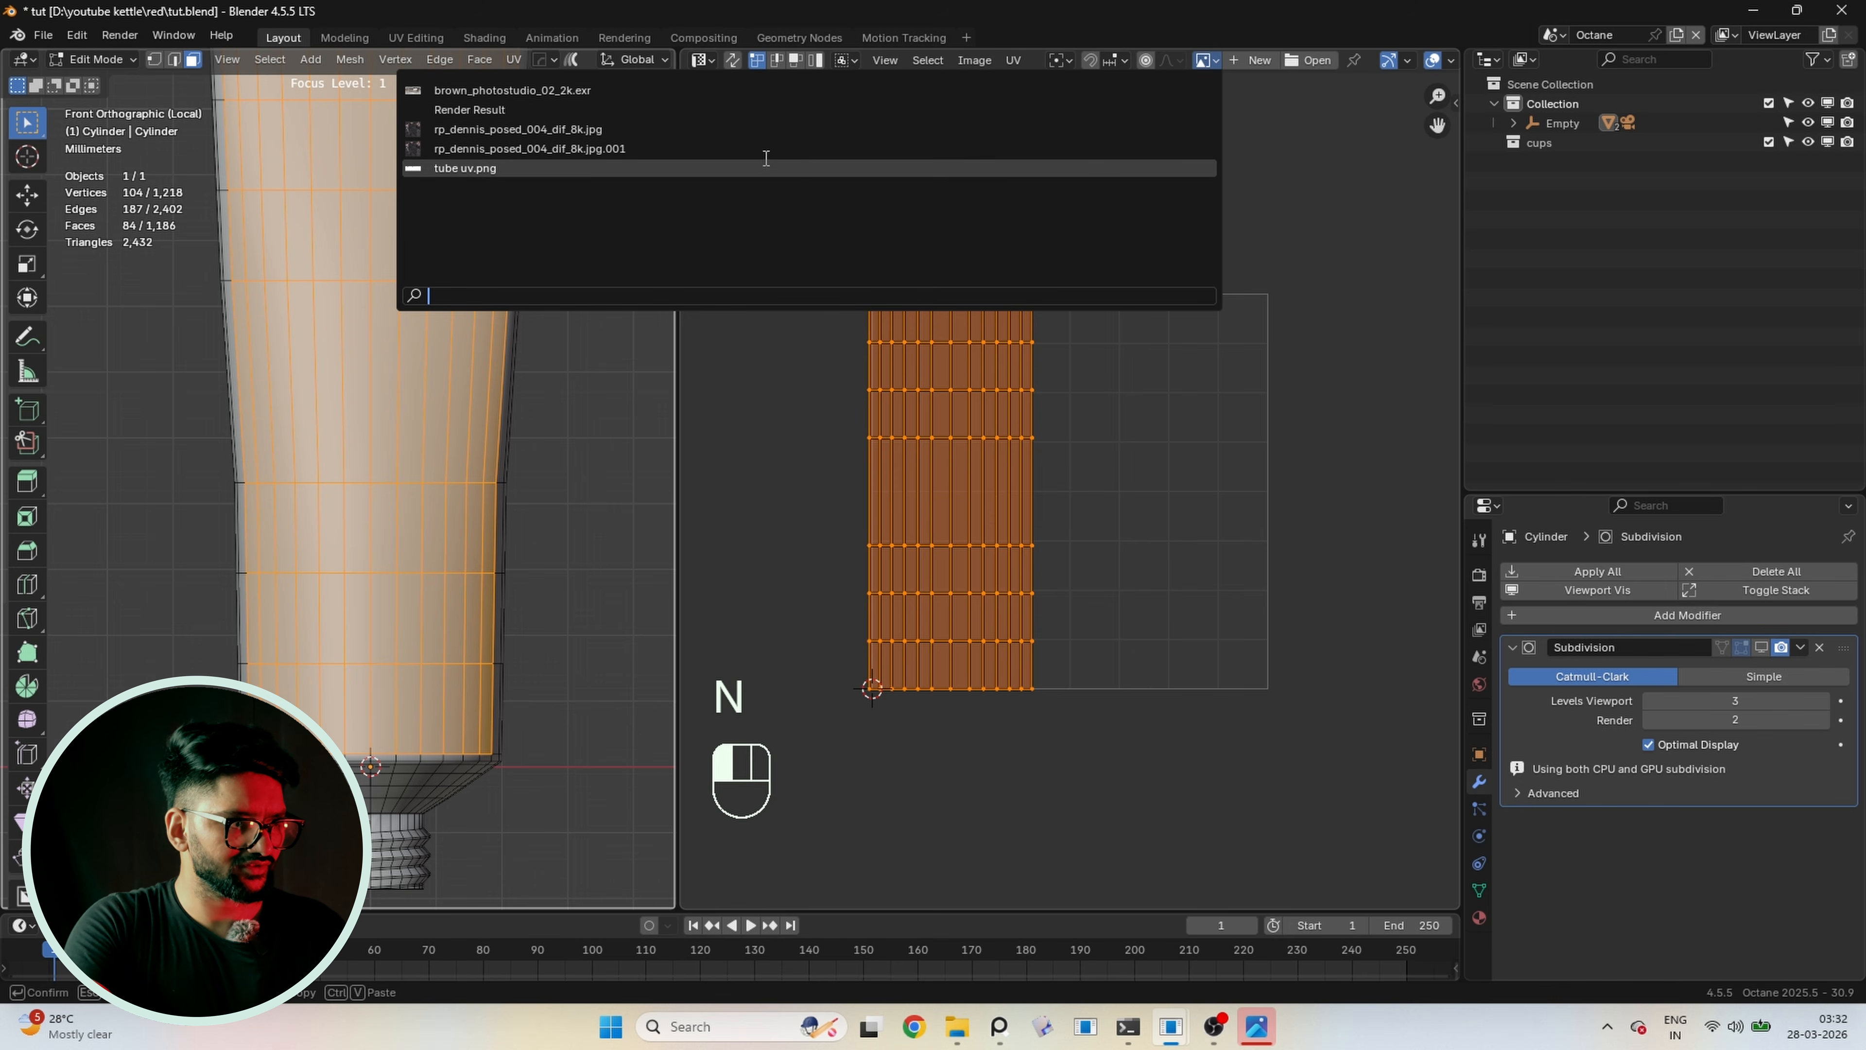
{"action": "left_click", "coordinate": [529, 170]}
{"action": "scroll", "coordinate": [1014, 421], "scroll_direction": "down", "scroll_amount": 8}
{"action": "scroll", "coordinate": [1035, 467], "scroll_direction": "up", "scroll_amount": 1}
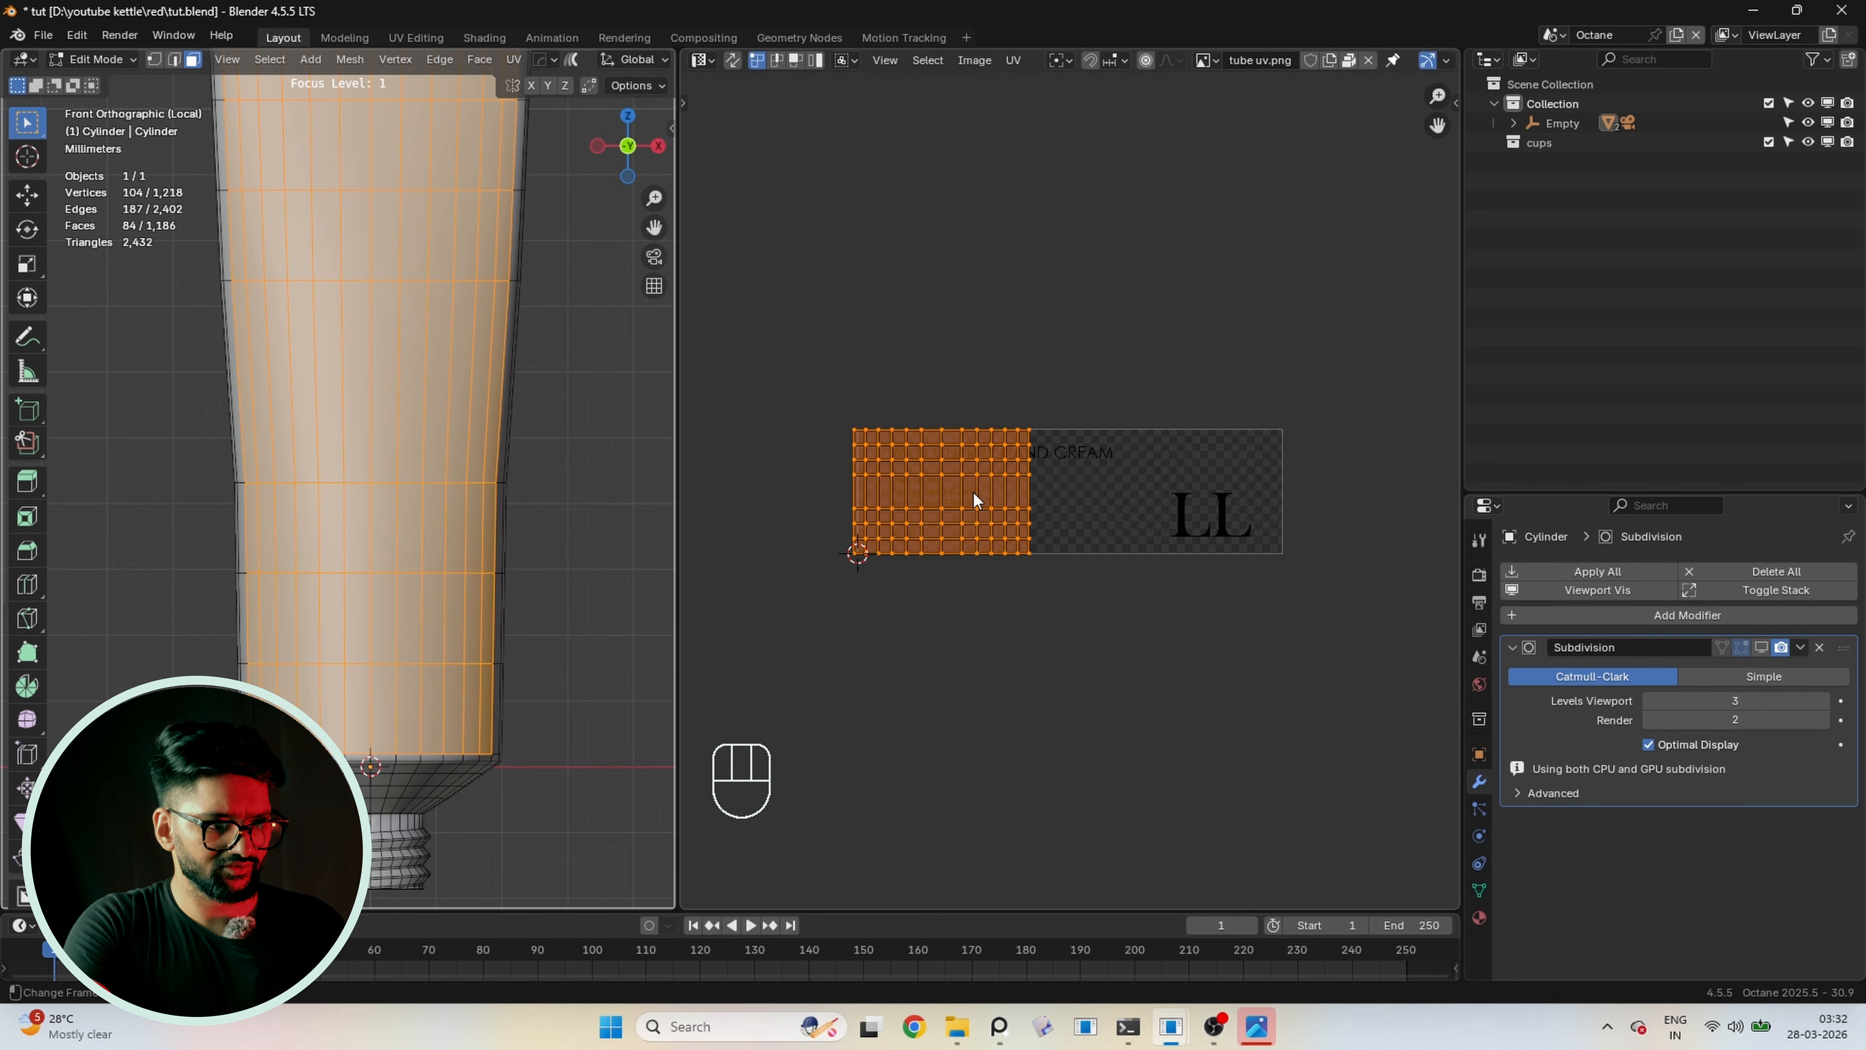
Move the UV island along X to the middle of the label image and show the tube in rendered shading
{"action": "key", "text": "g"}
{"action": "left_click", "coordinate": [1097, 494]}
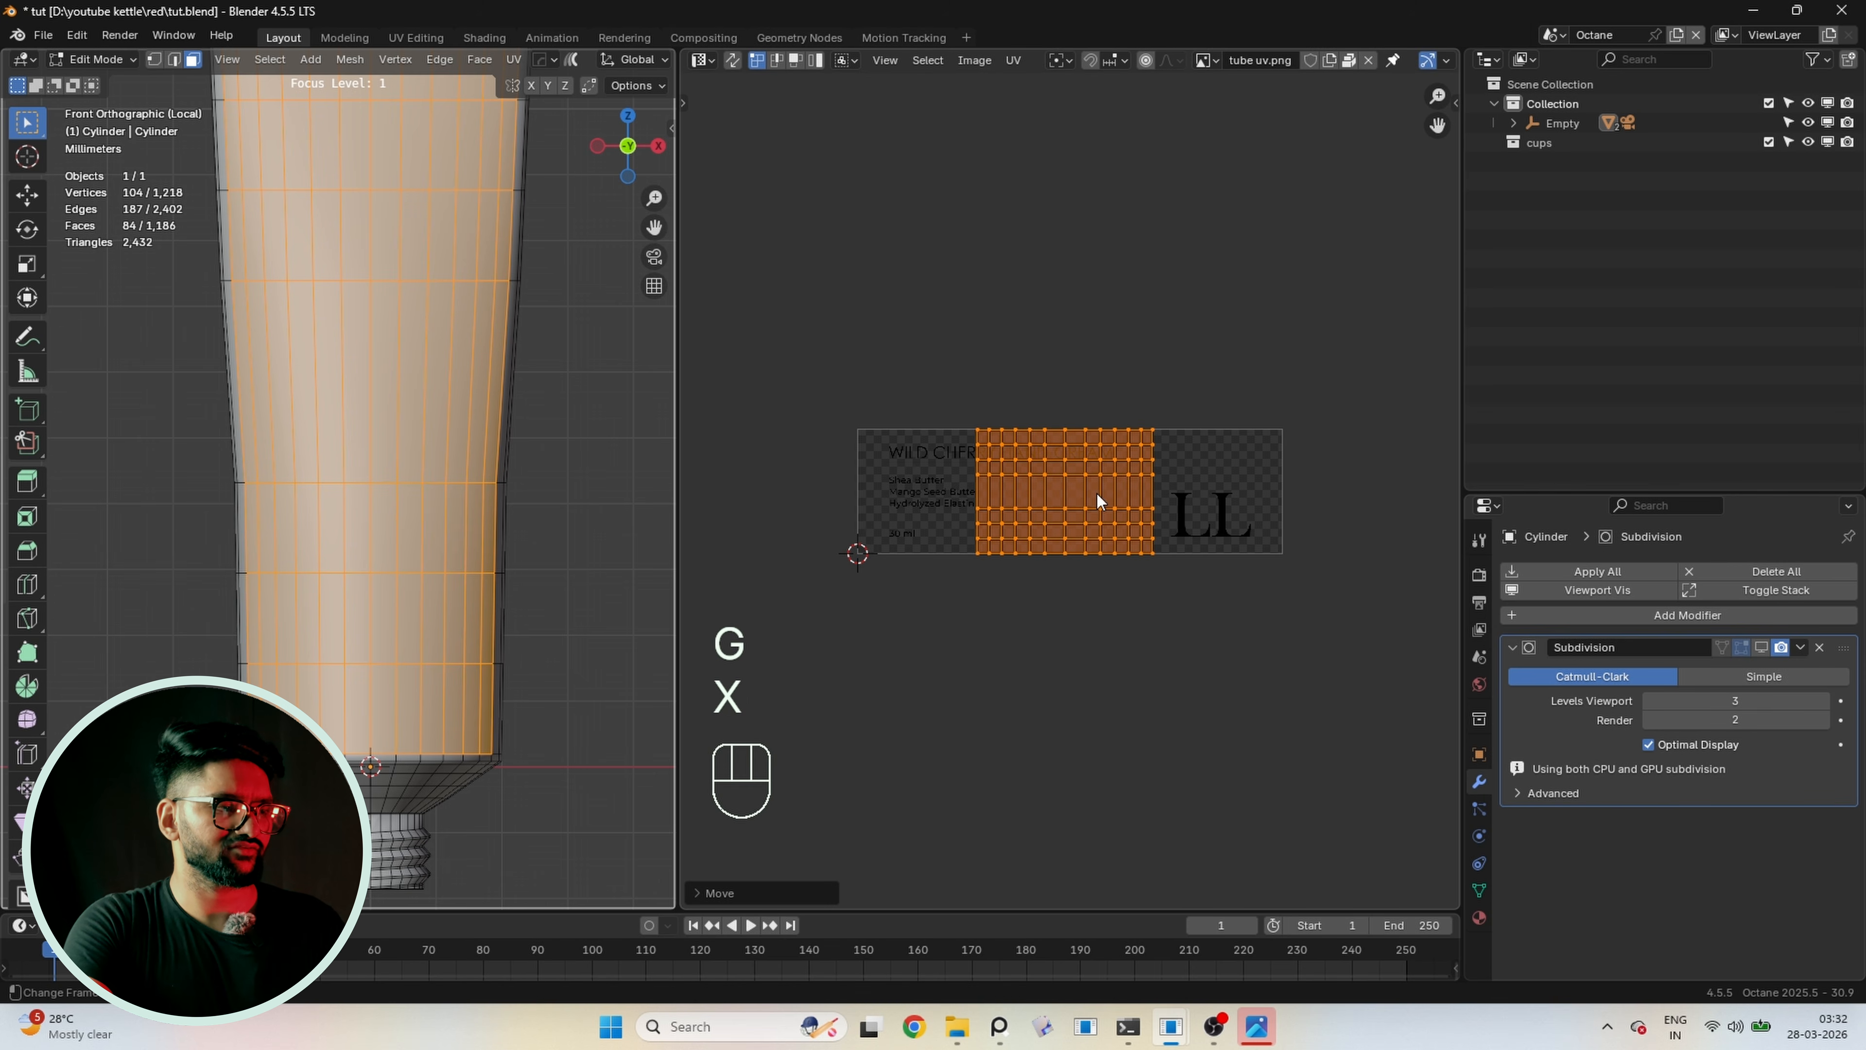
{"action": "key", "text": "z"}
{"action": "key", "text": "z"}
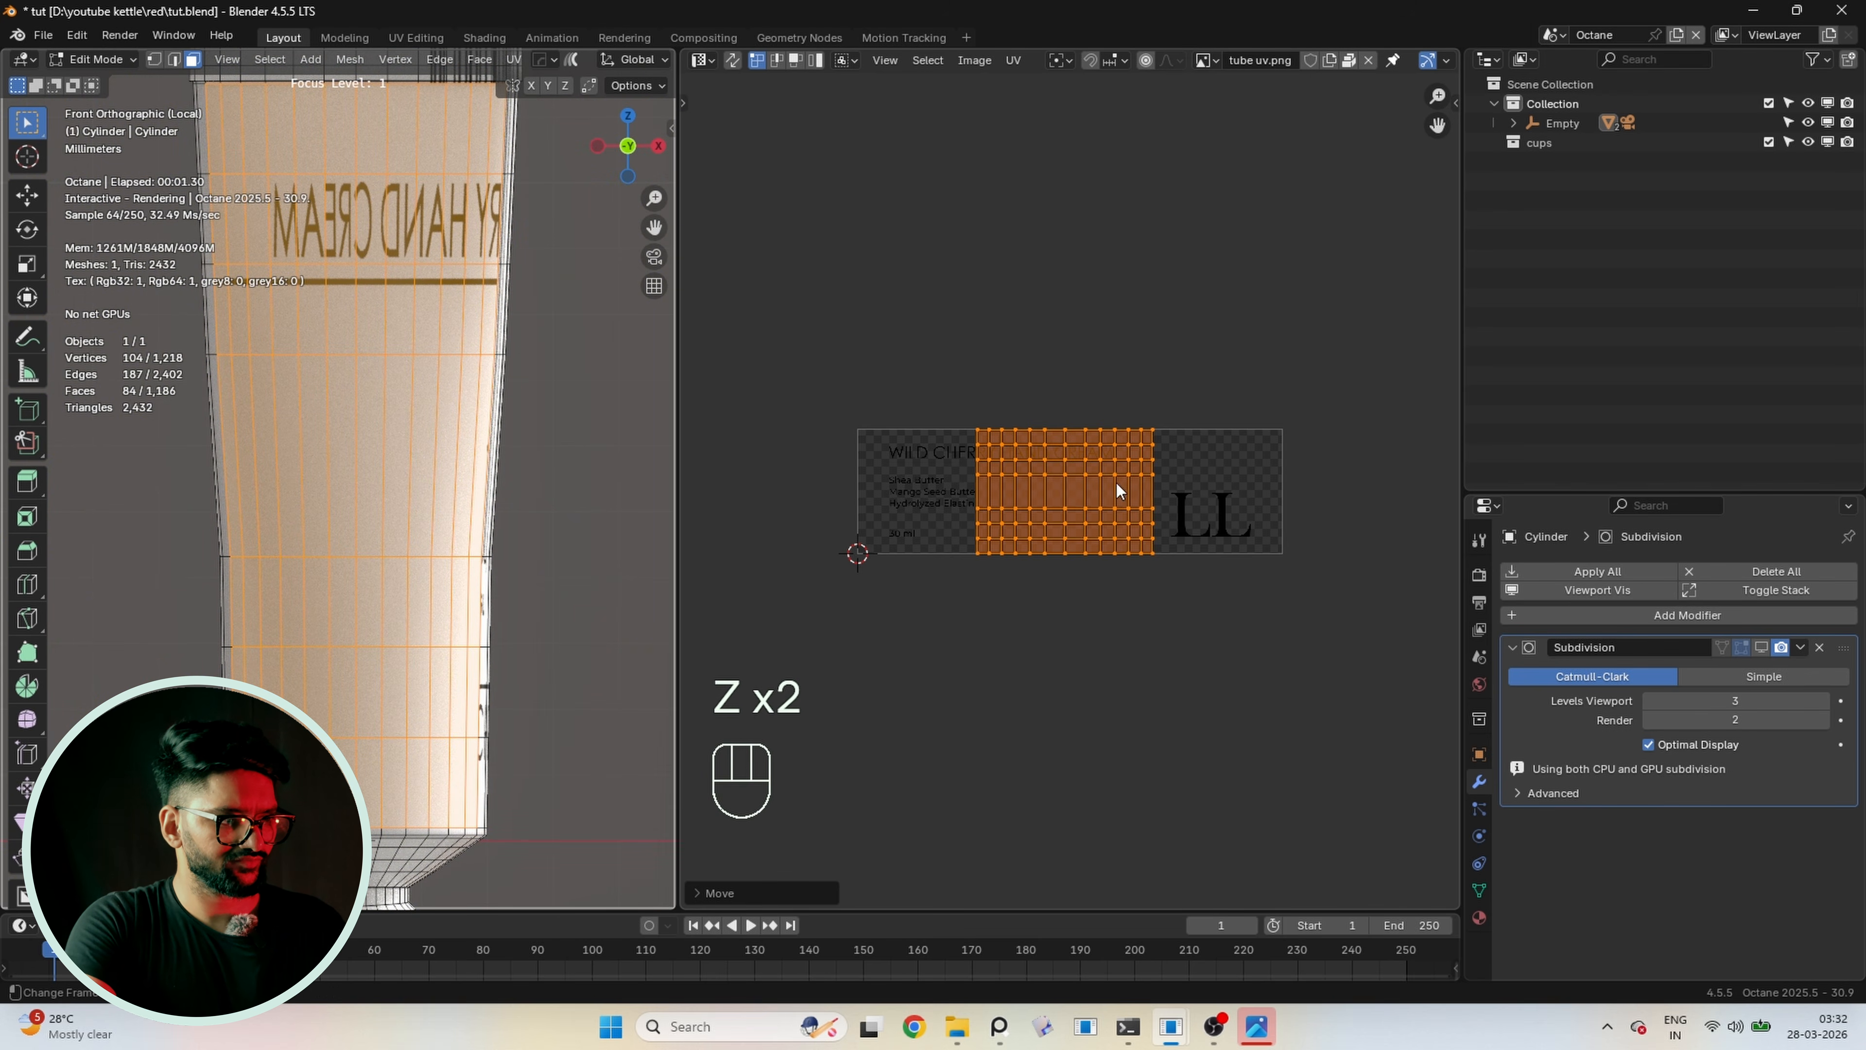
{"action": "key", "text": "s"}
{"action": "right_click", "coordinate": [1219, 506]}
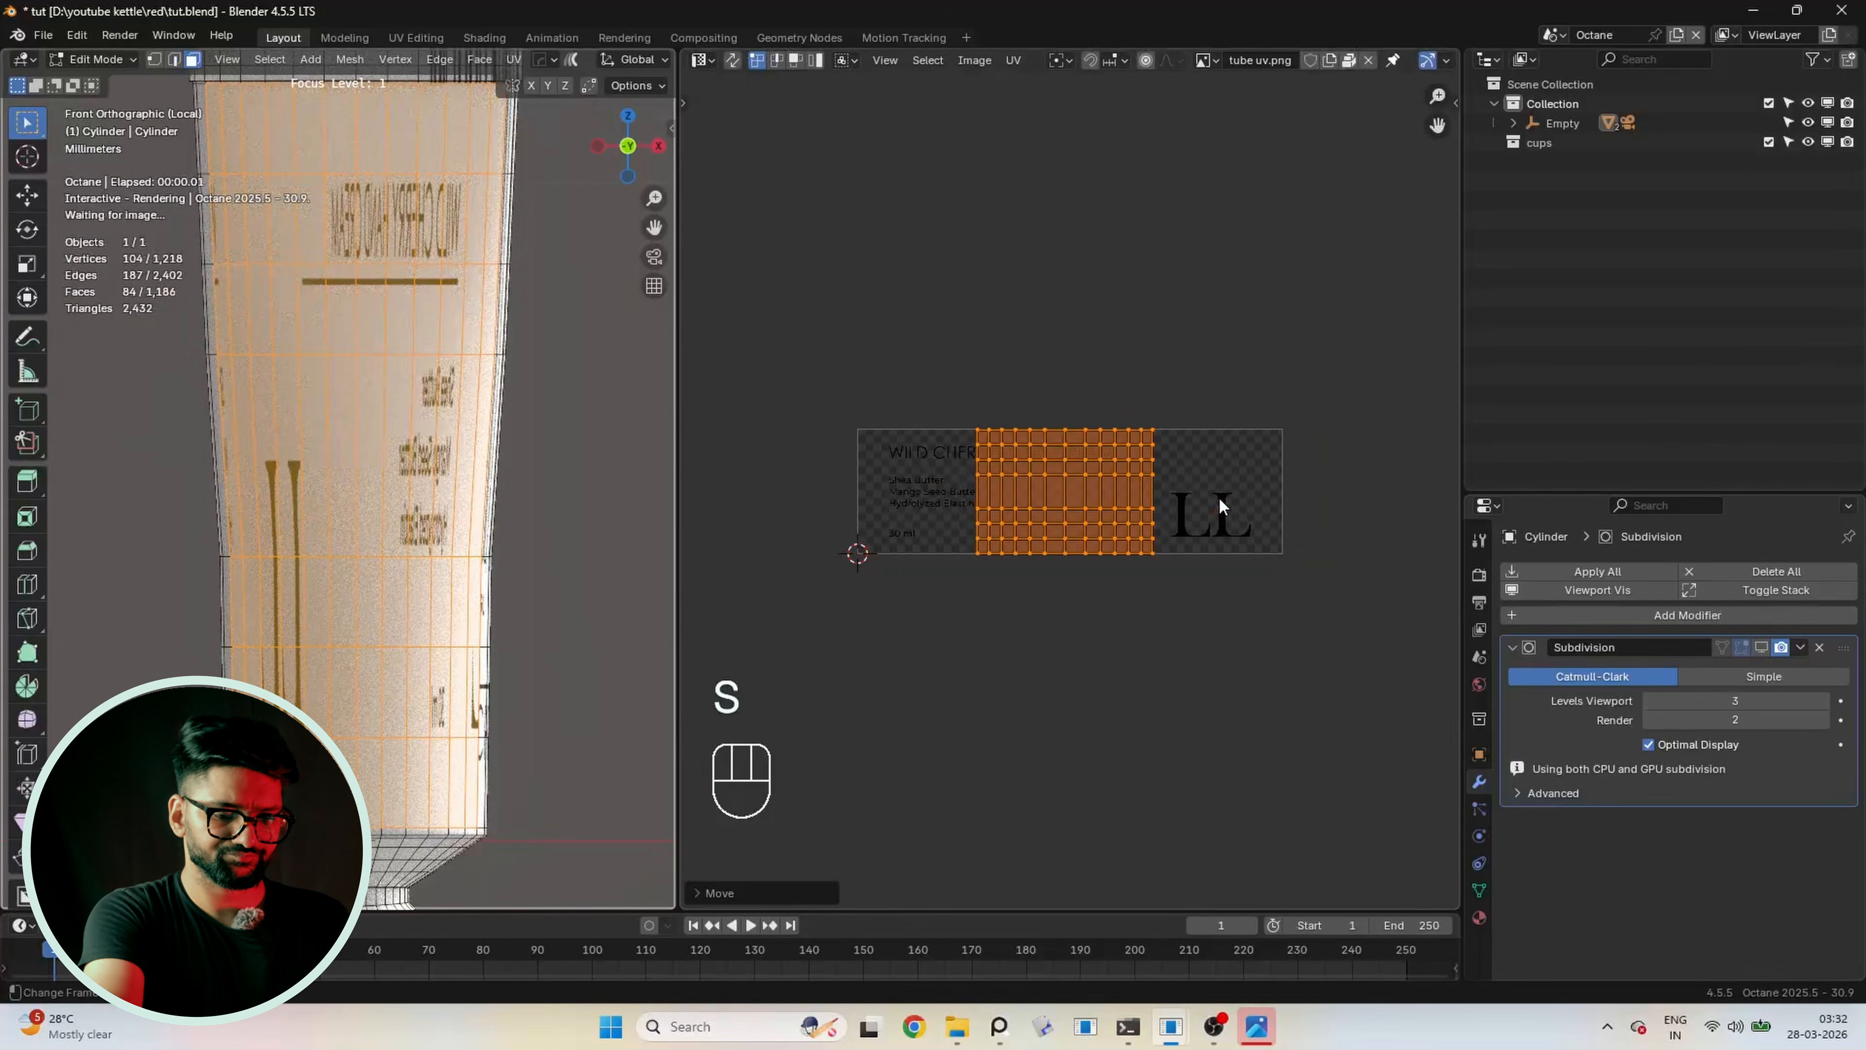
Rotate the UV island by -90° and scale it about 3.4 times along X to span the label image's width
{"action": "type", "text": "r-9"}
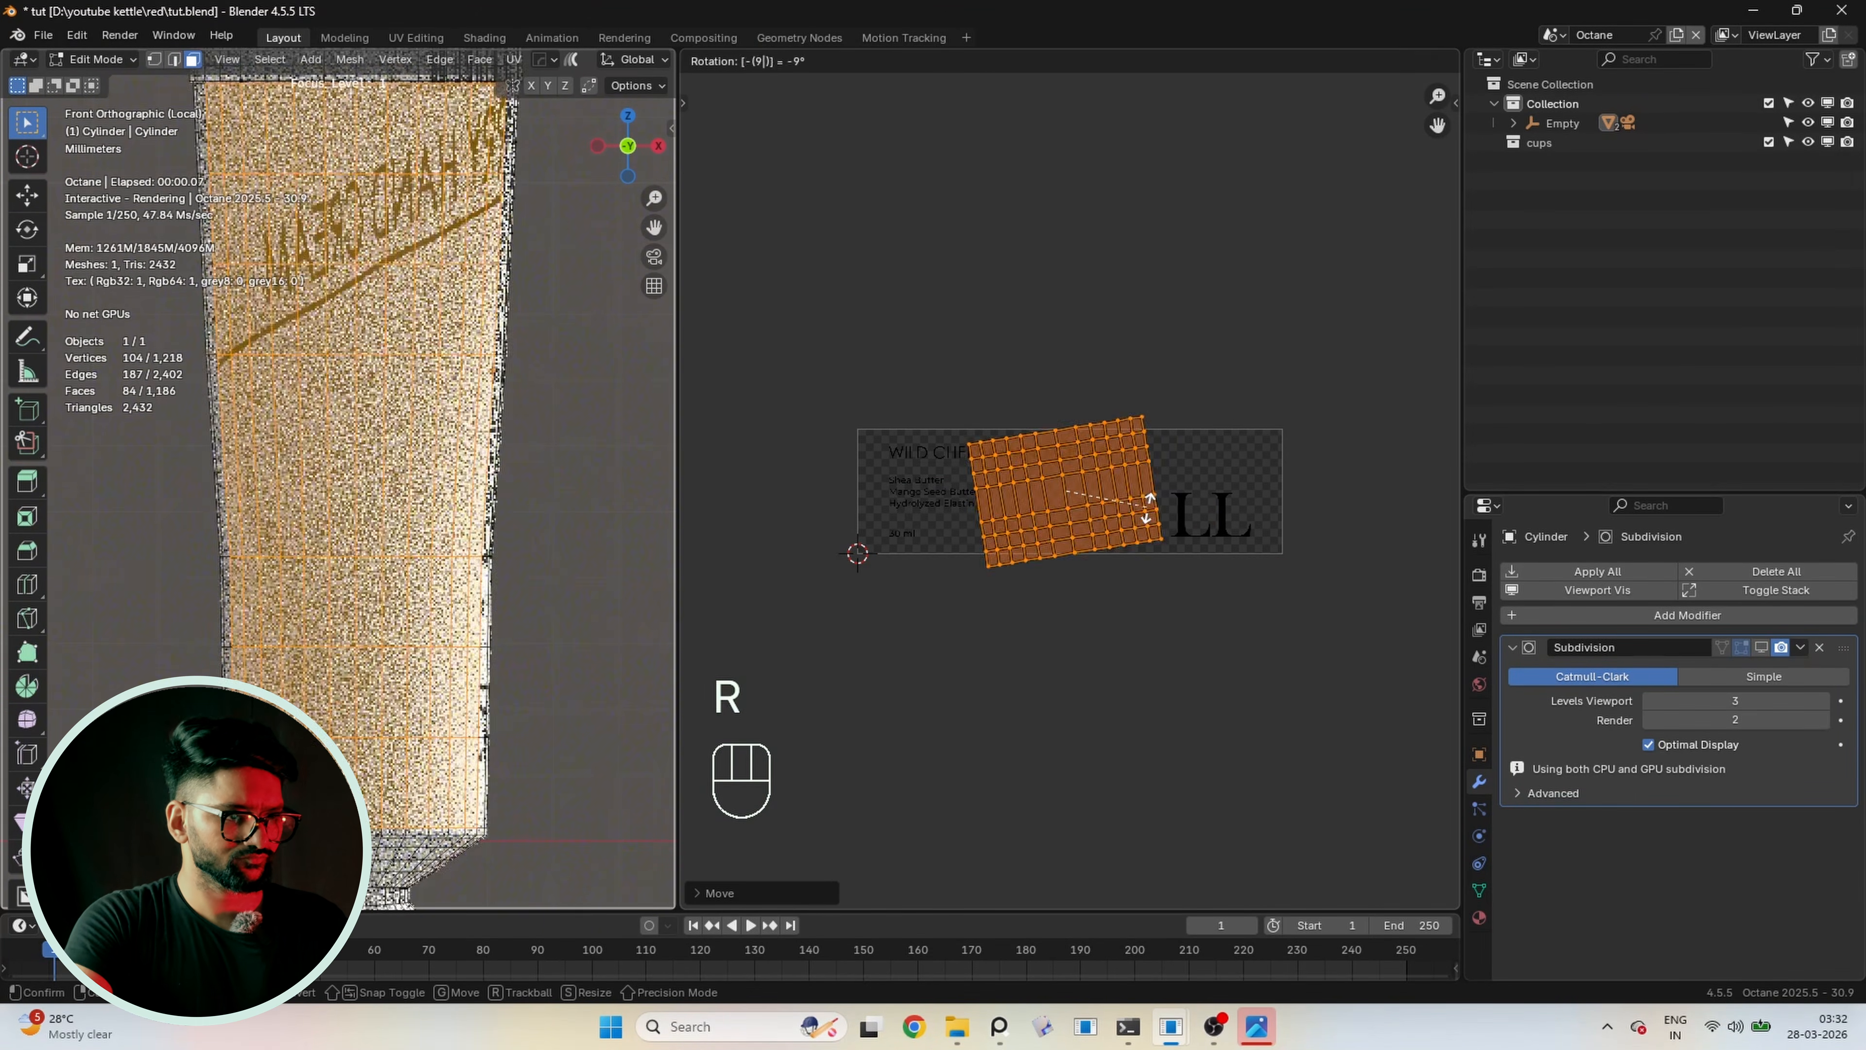
{"action": "type", "text": "0"}
{"action": "key", "text": "Return"}
{"action": "scroll", "coordinate": [1146, 506], "scroll_direction": "down", "scroll_amount": 1}
{"action": "scroll", "coordinate": [1124, 487], "scroll_direction": "up", "scroll_amount": 2}
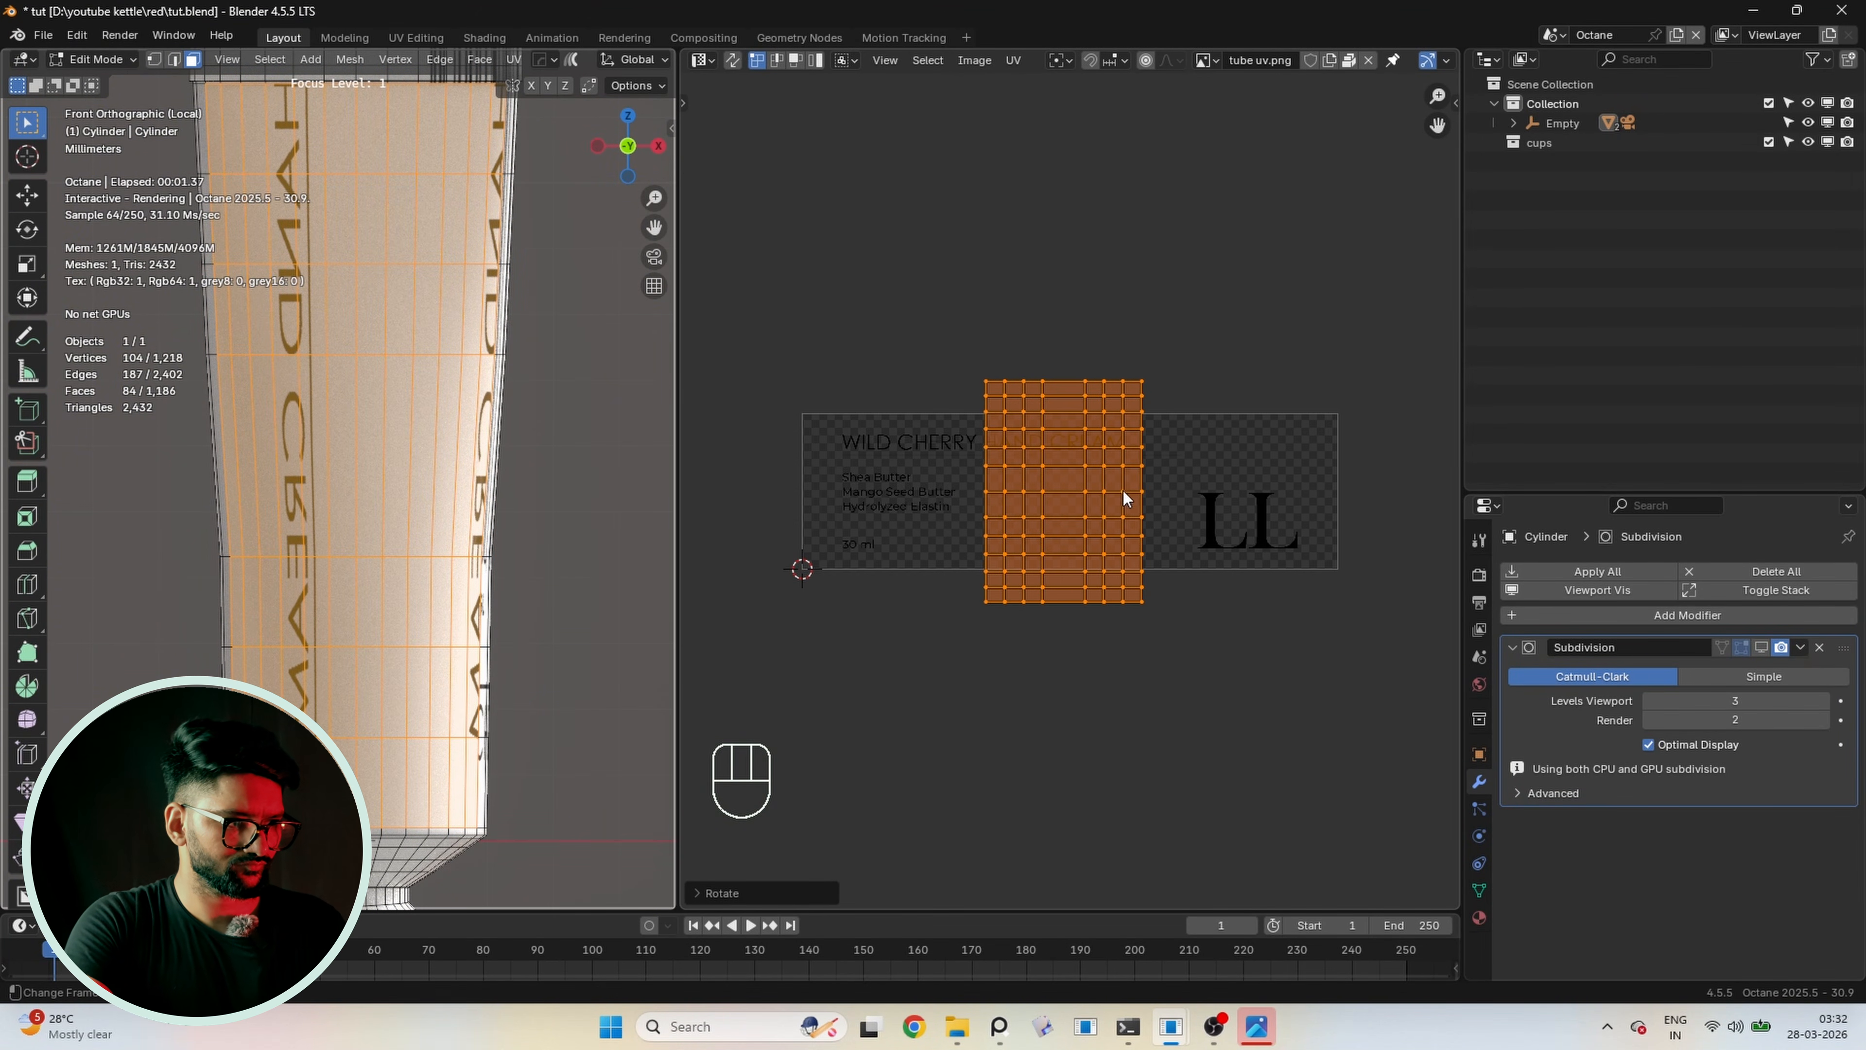
{"action": "key", "text": "s"}
{"action": "key", "text": "x"}
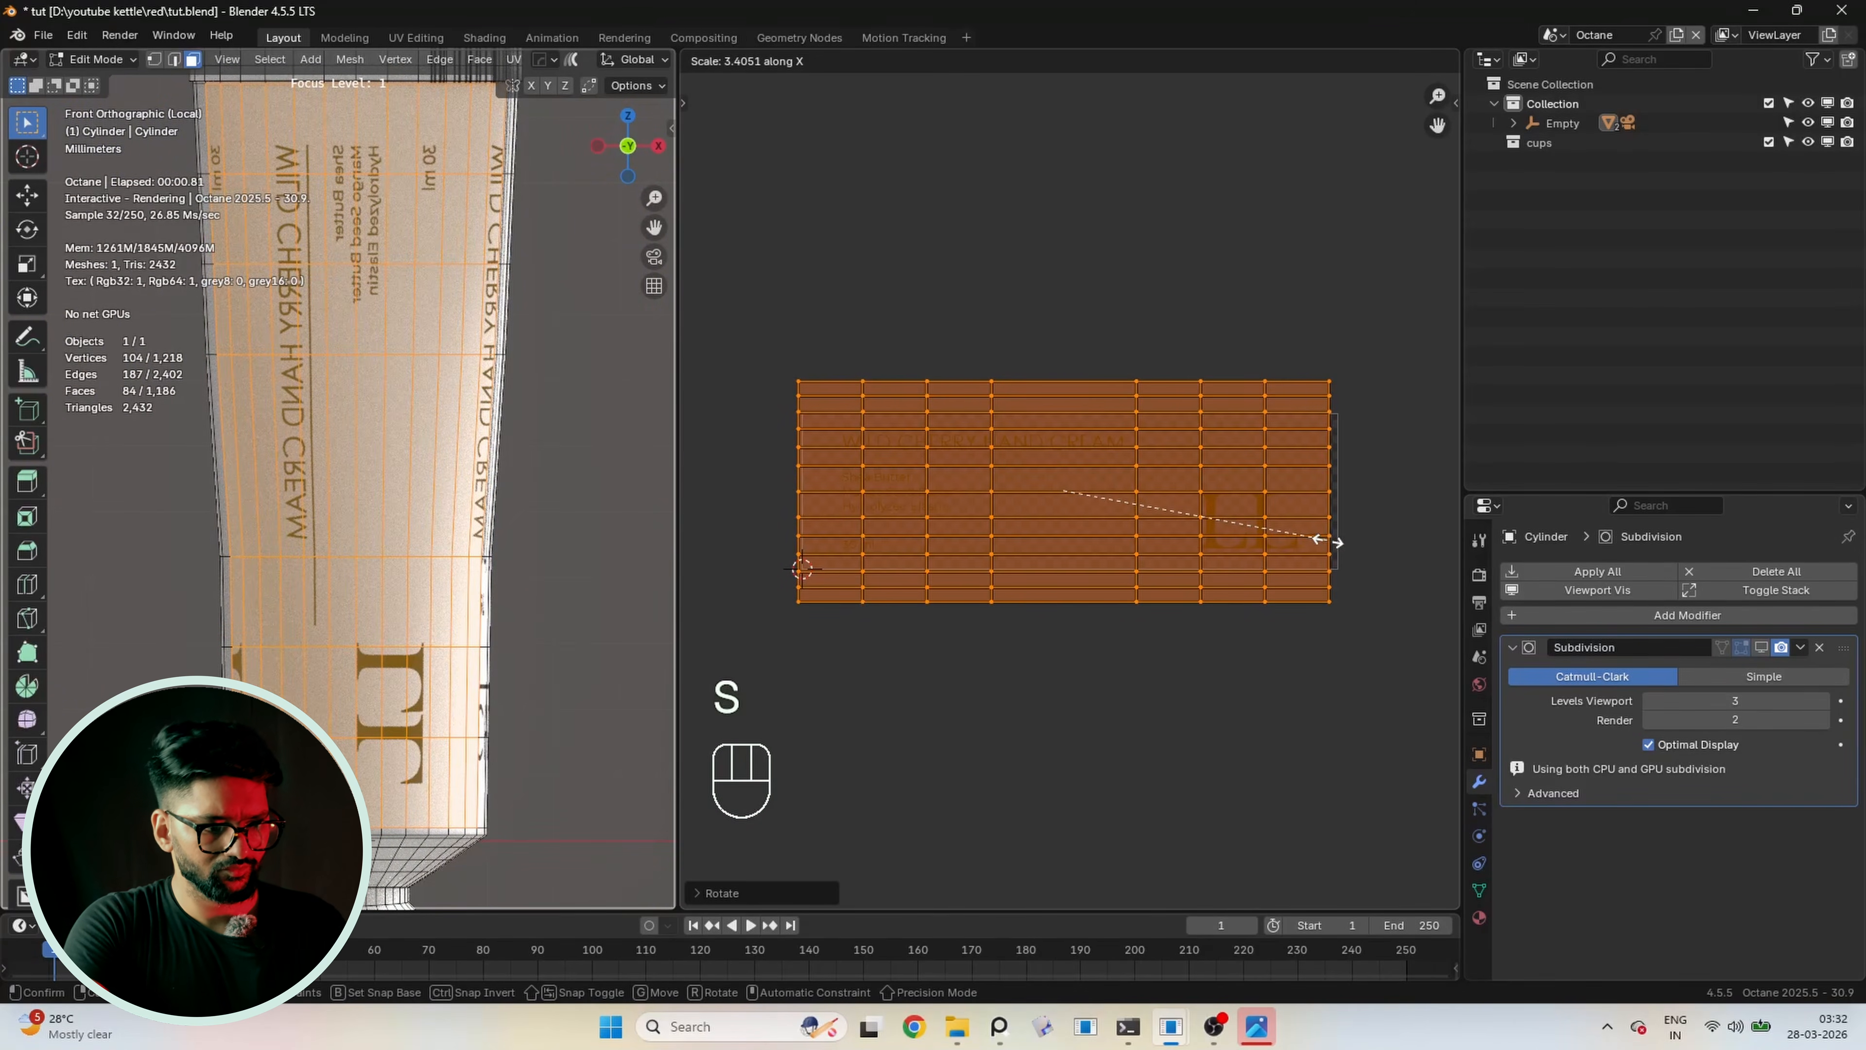
{"action": "left_click", "coordinate": [1319, 539]}
Mirror the UV island along Y so the label text is no longer reversed
{"action": "key", "text": "u"}
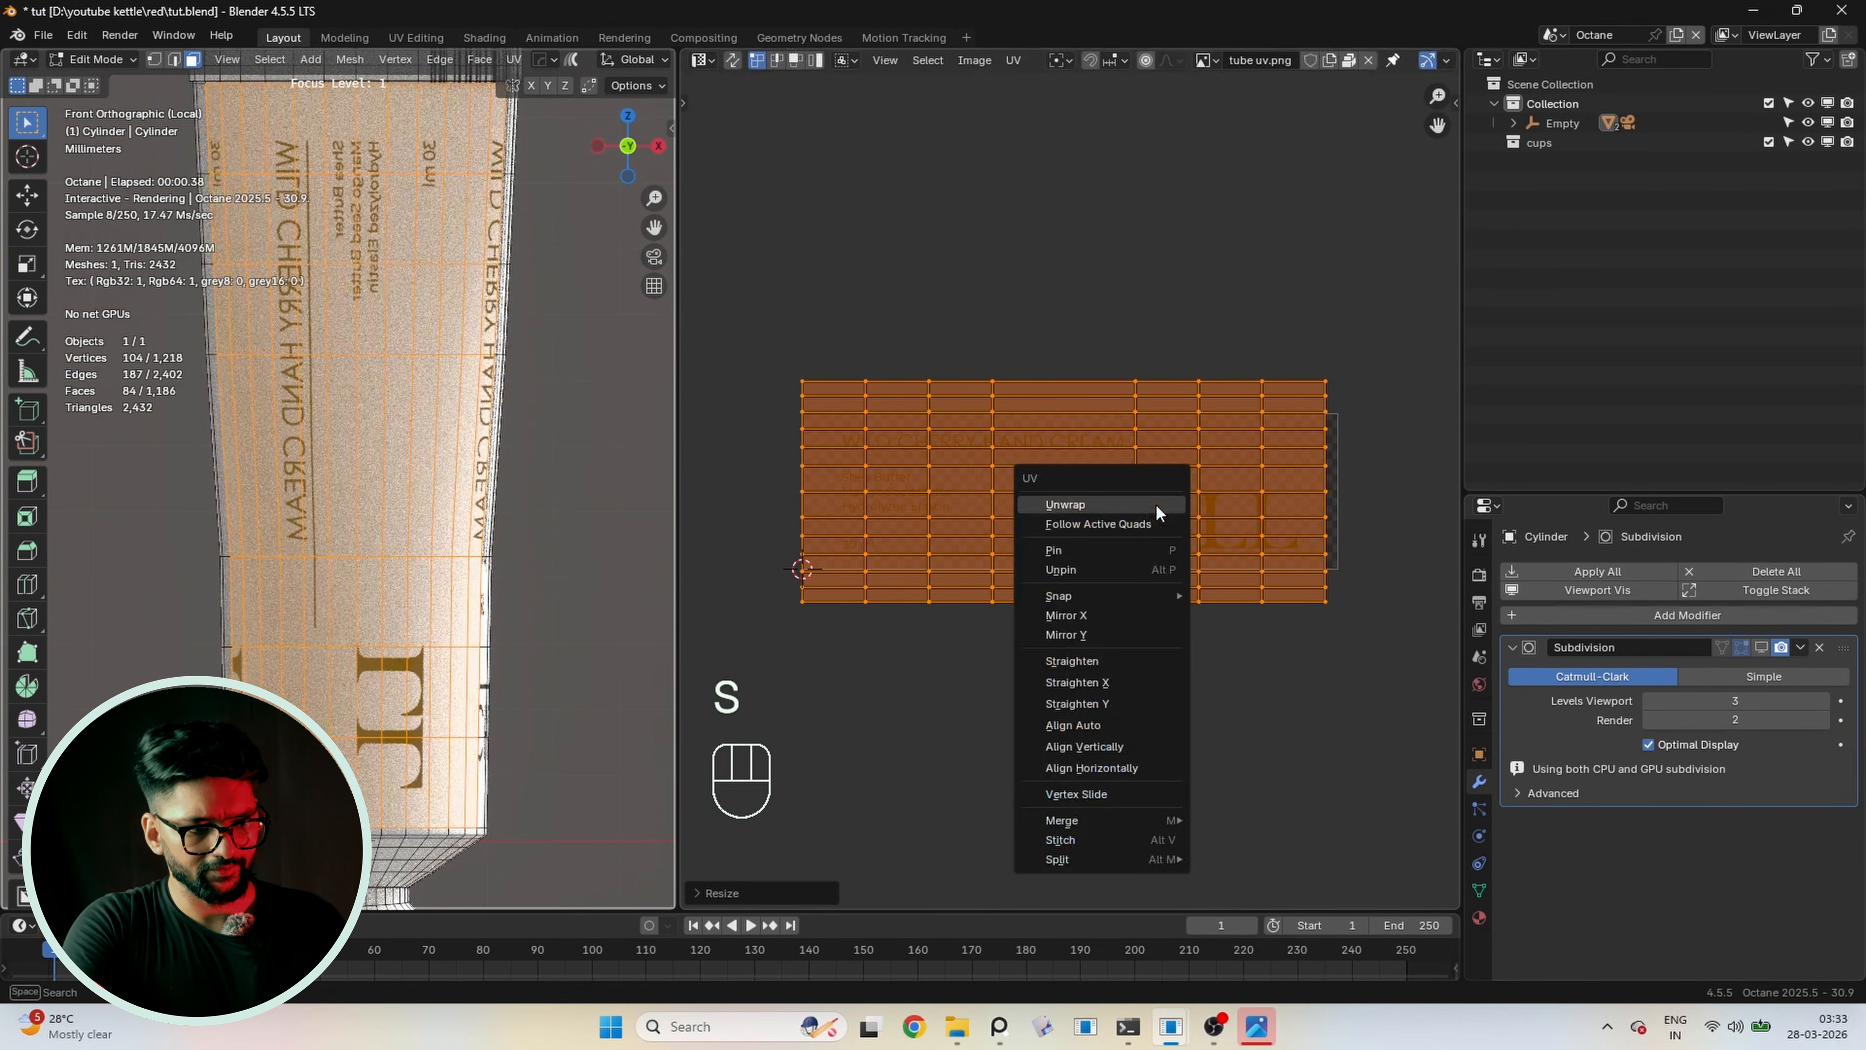
{"action": "left_click", "coordinate": [1089, 630]}
{"action": "middle_click_drag", "start_coordinate": [1074, 531], "coordinate": [1066, 648], "text": "shift"}
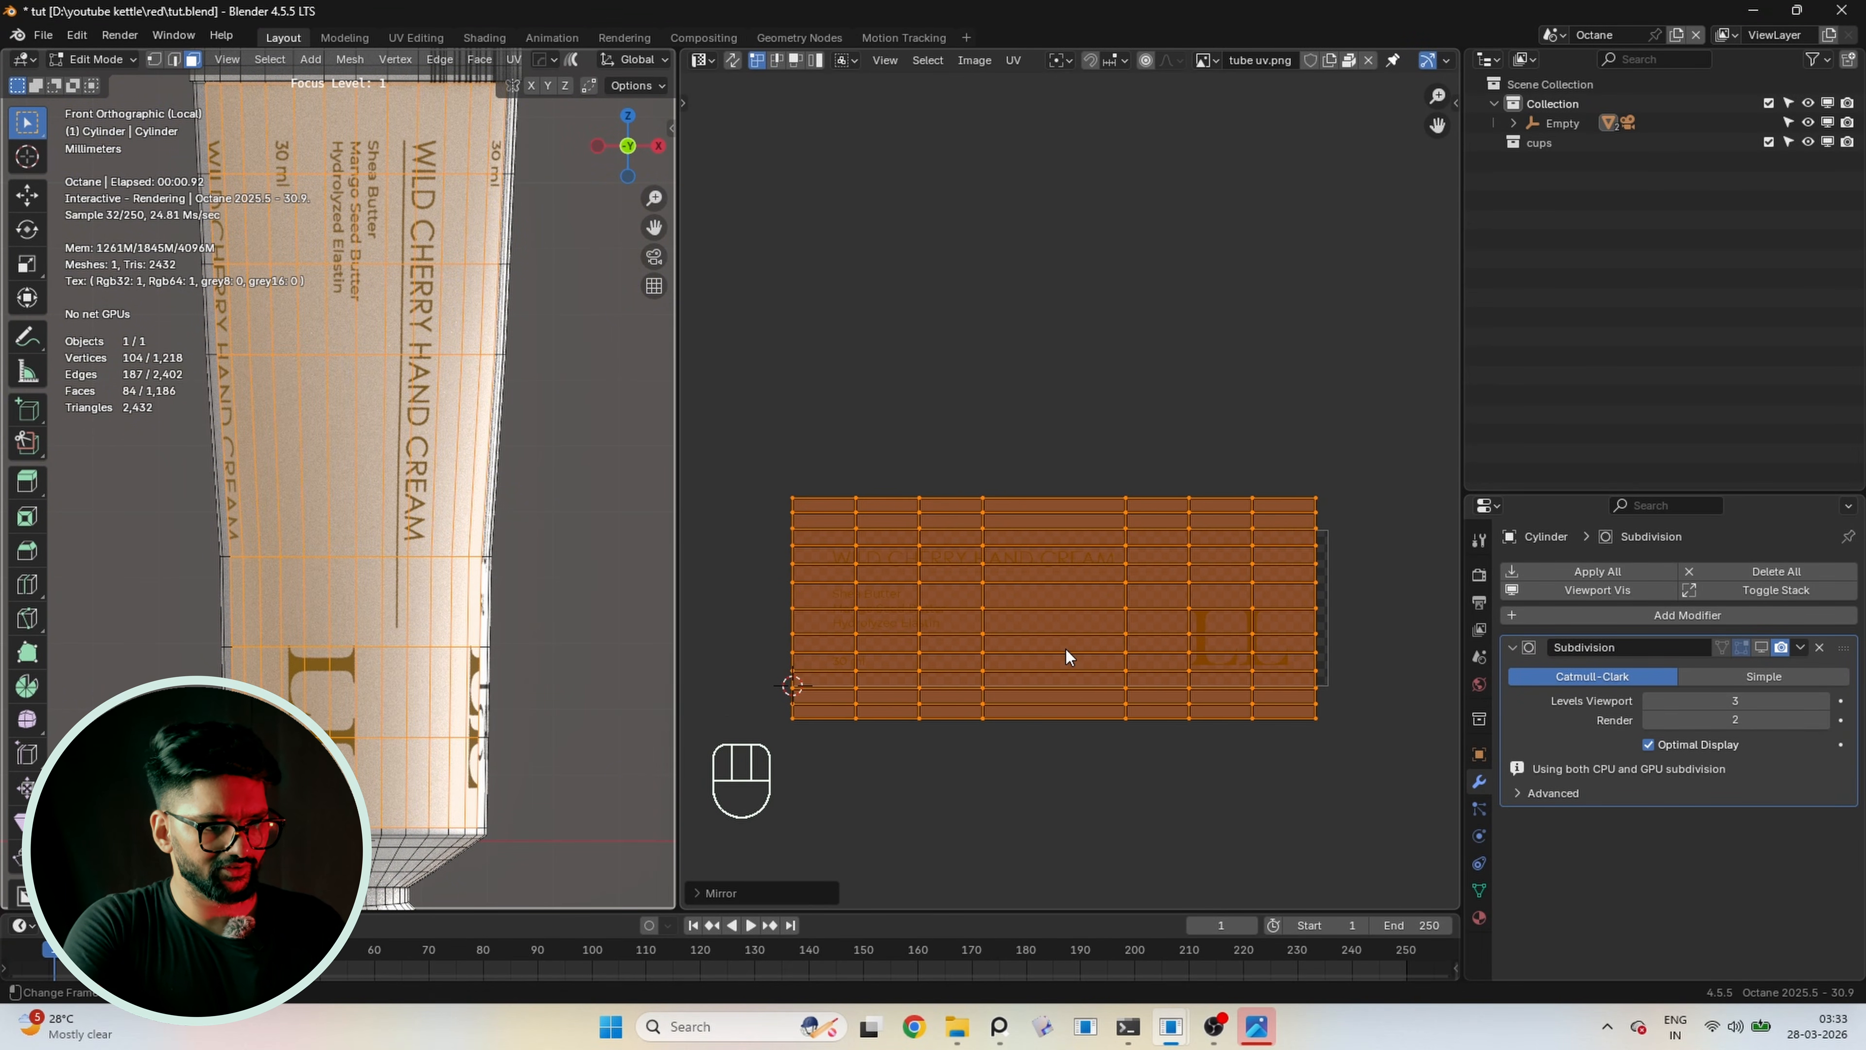
Shrink the UV island, stretch it about 1.4 times along X, and nudge it to fit the label image's bounds
{"action": "key", "text": "s"}
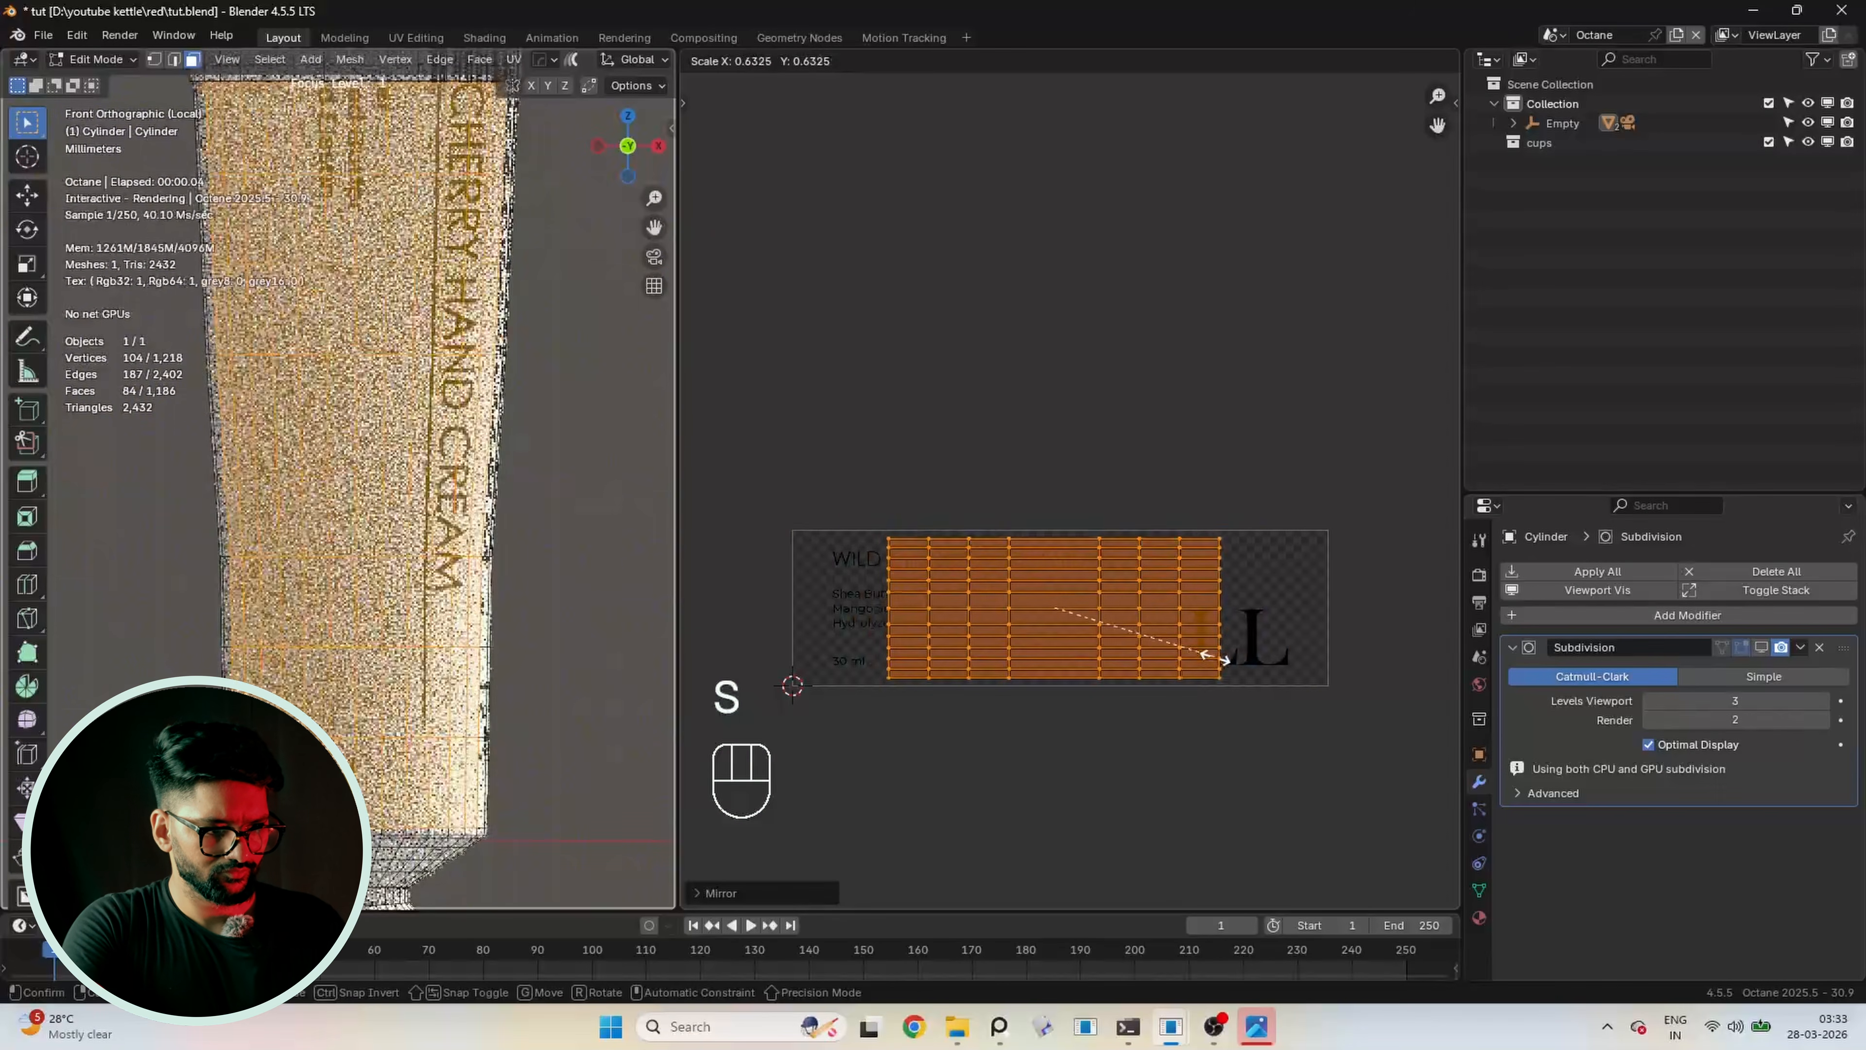
{"action": "left_click", "coordinate": [1236, 660]}
{"action": "key", "text": "s"}
{"action": "key", "text": "x"}
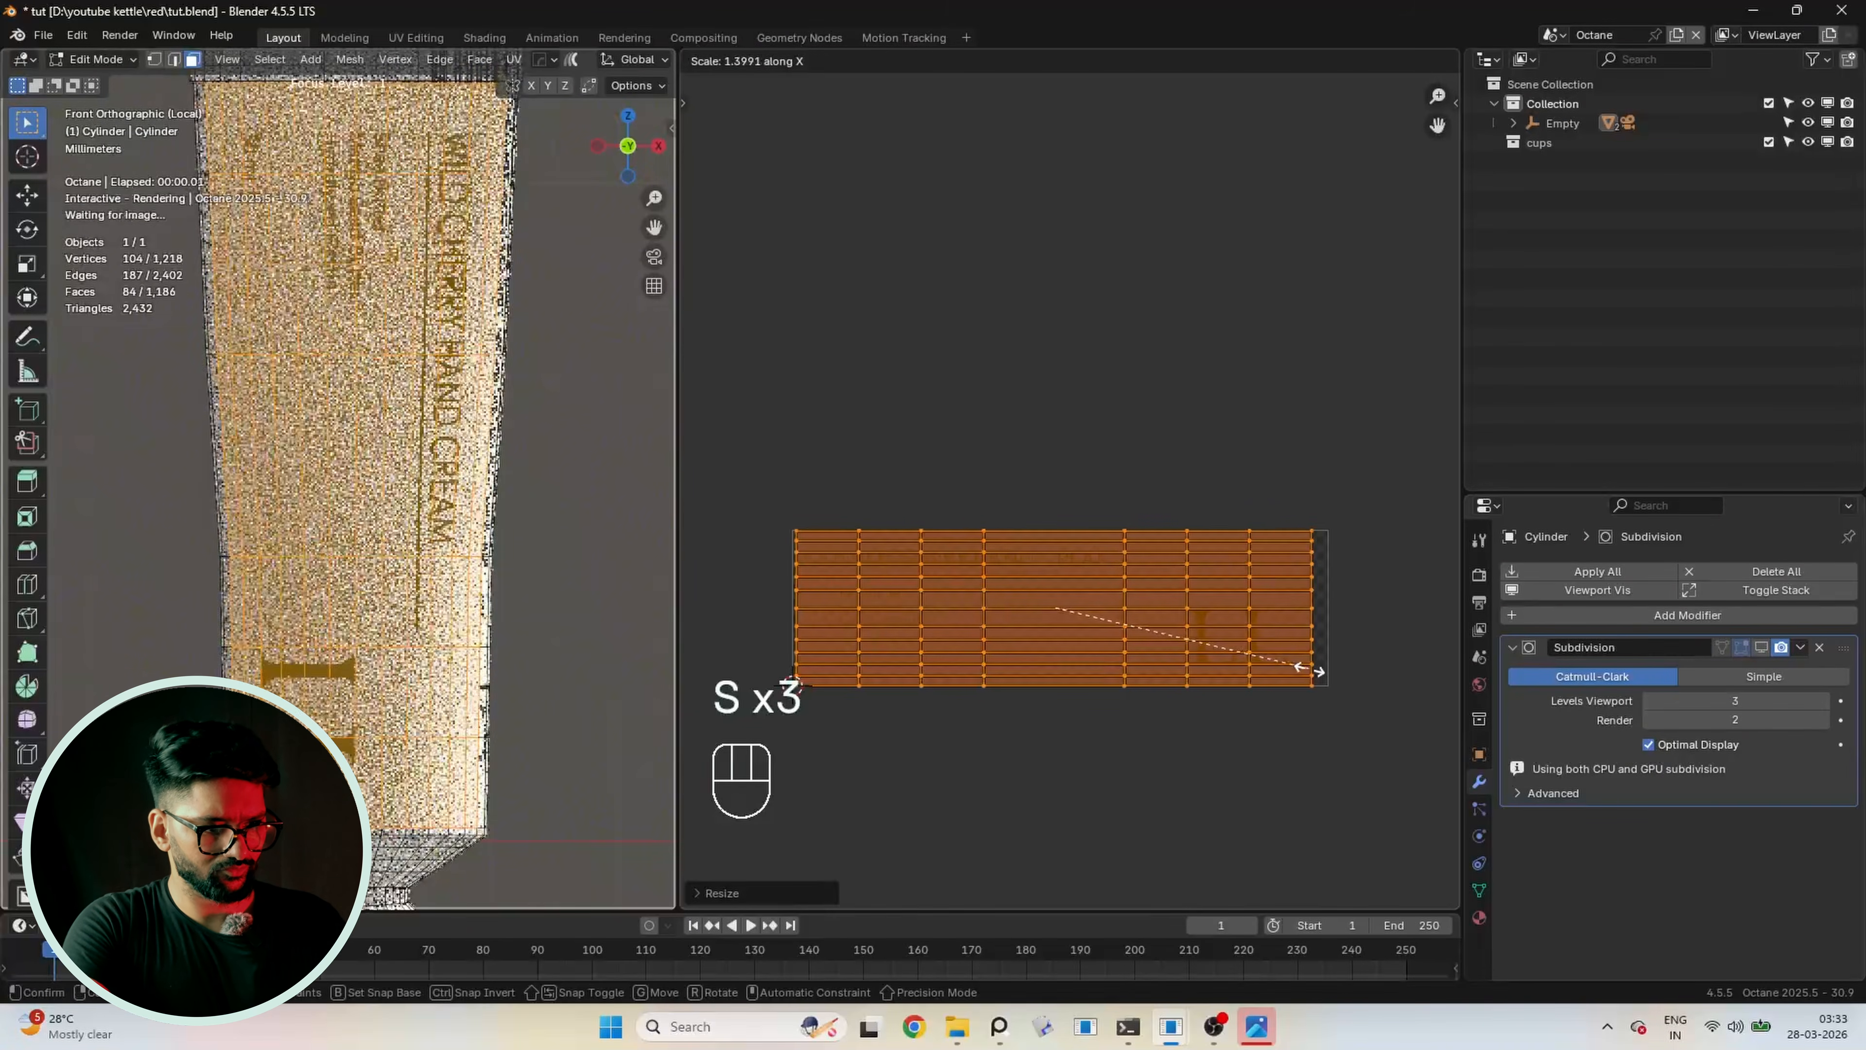
{"action": "left_click", "coordinate": [1317, 672]}
{"action": "key", "text": "shift"}
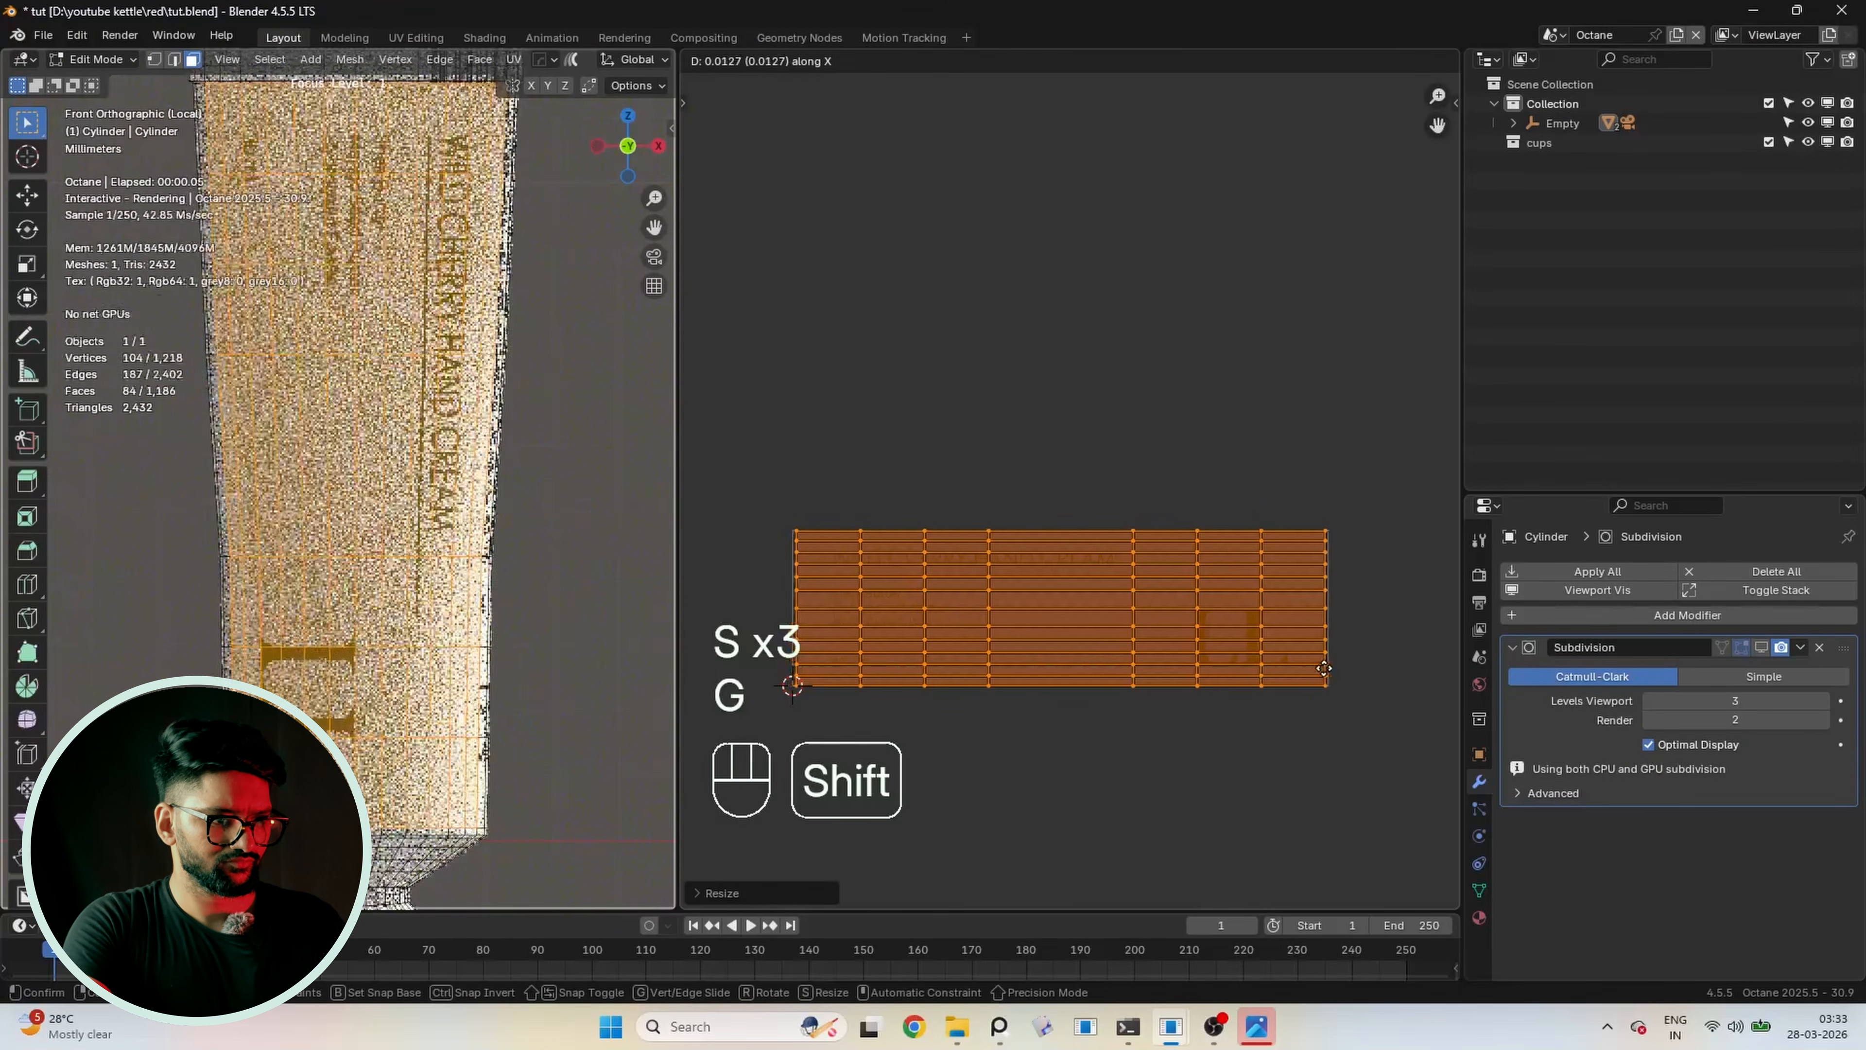
{"action": "key", "text": "s"}
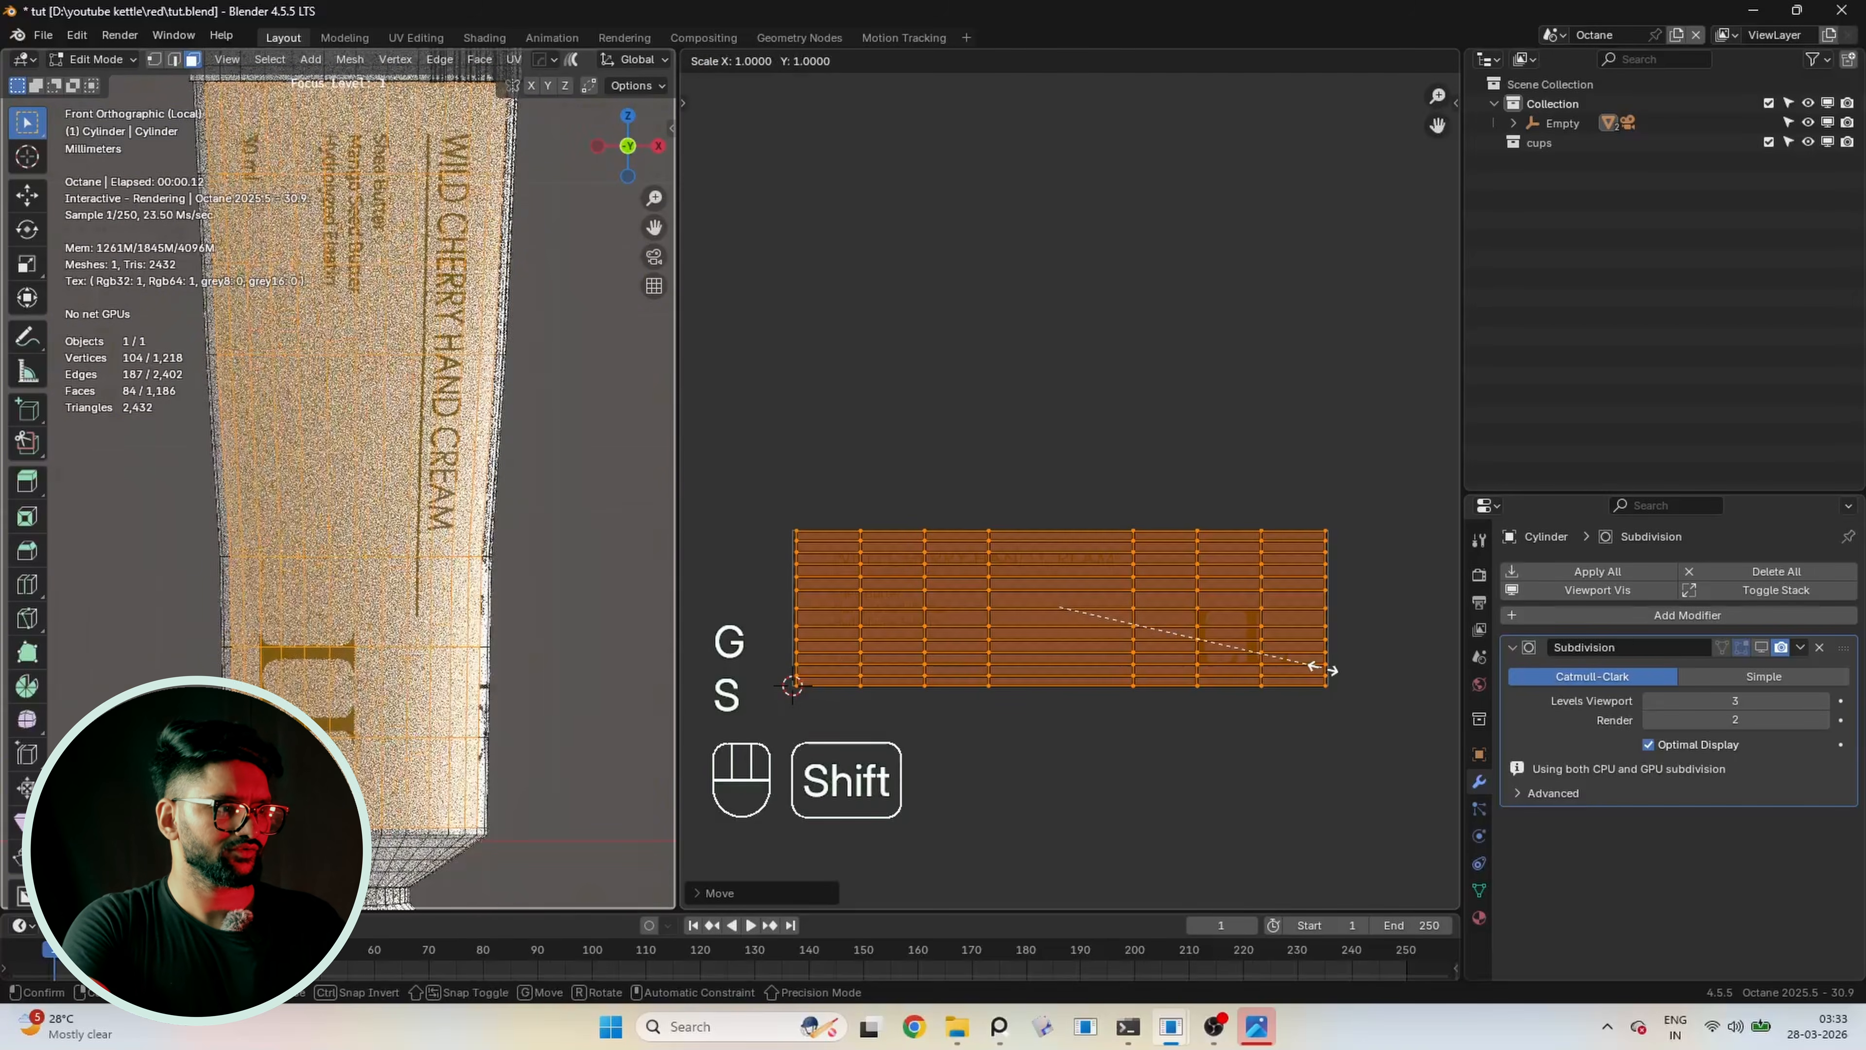
{"action": "left_click", "coordinate": [1355, 679], "text": "shift"}
{"action": "scroll", "coordinate": [456, 559], "scroll_direction": "down", "scroll_amount": 2}
{"action": "middle_click_drag", "start_coordinate": [455, 559], "coordinate": [459, 574], "text": "shift"}
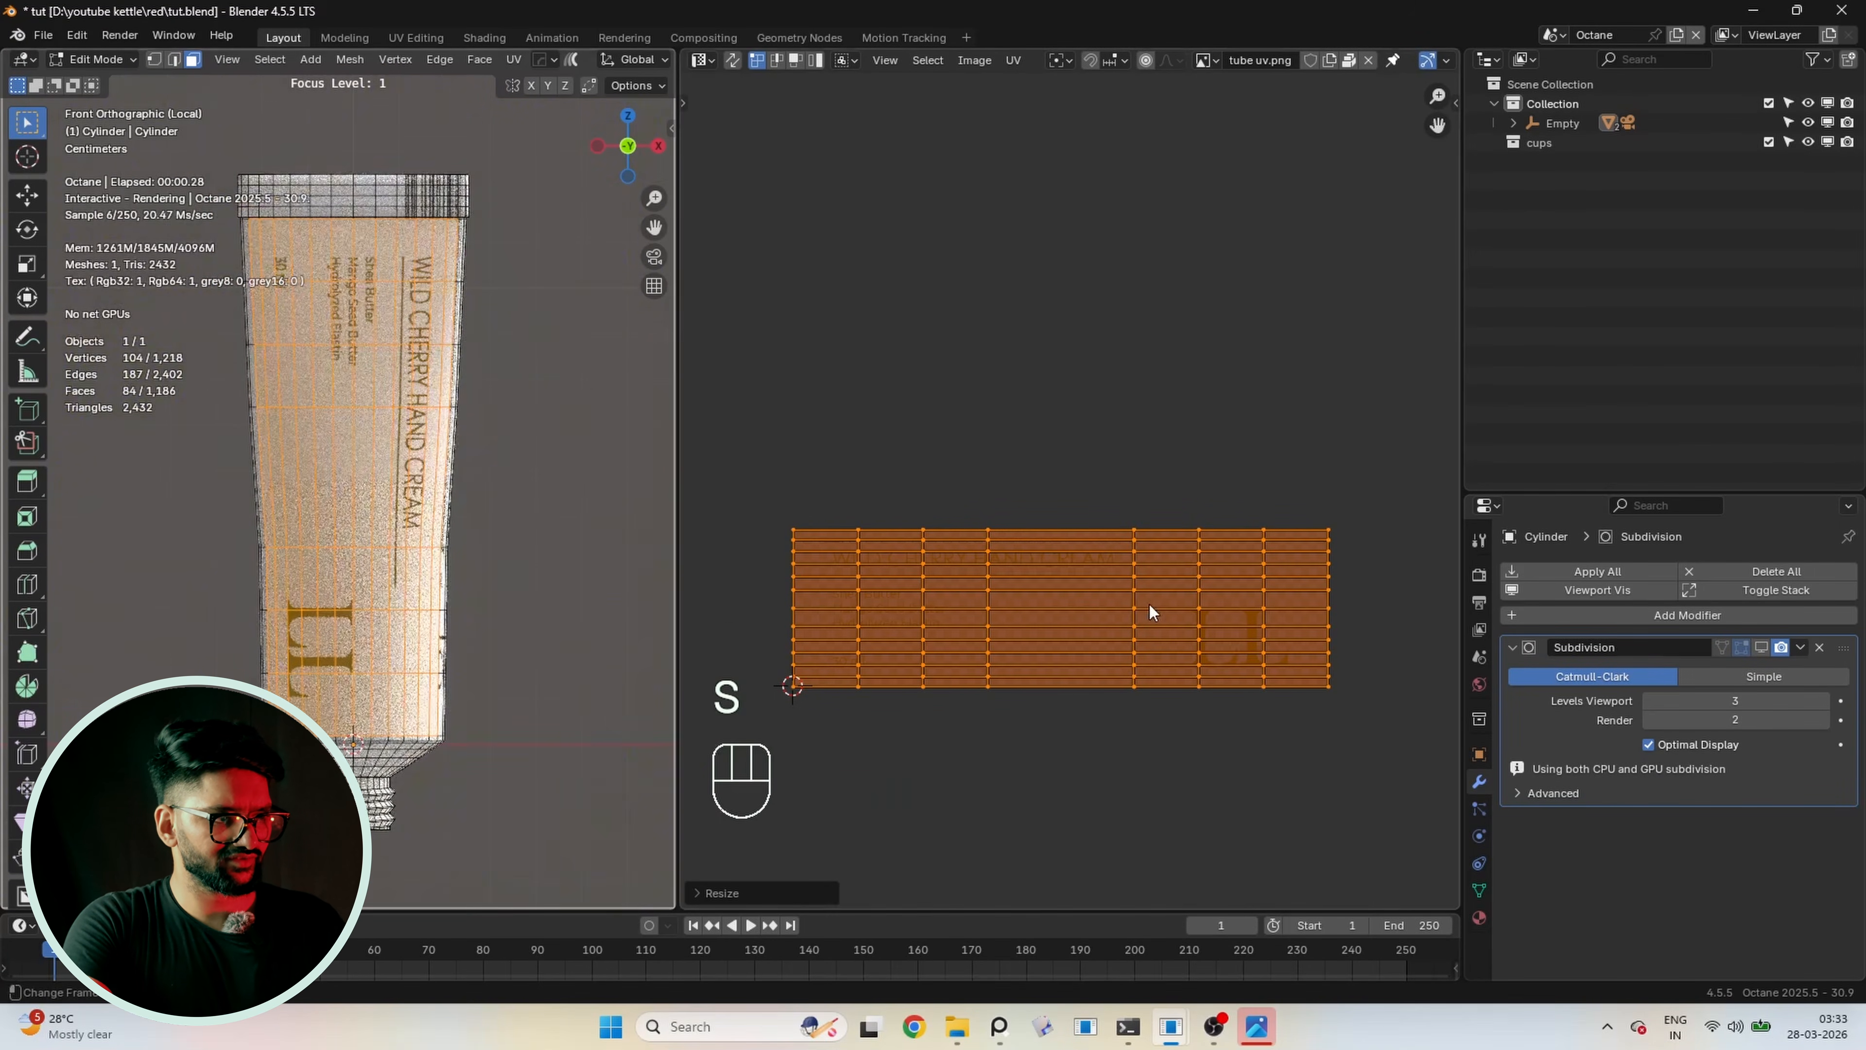
Enlarge the UV island beyond the label image, stretching it slightly along Y and scaling it to about 0.86 along X
{"action": "key", "text": "s"}
{"action": "left_click", "coordinate": [1175, 619]}
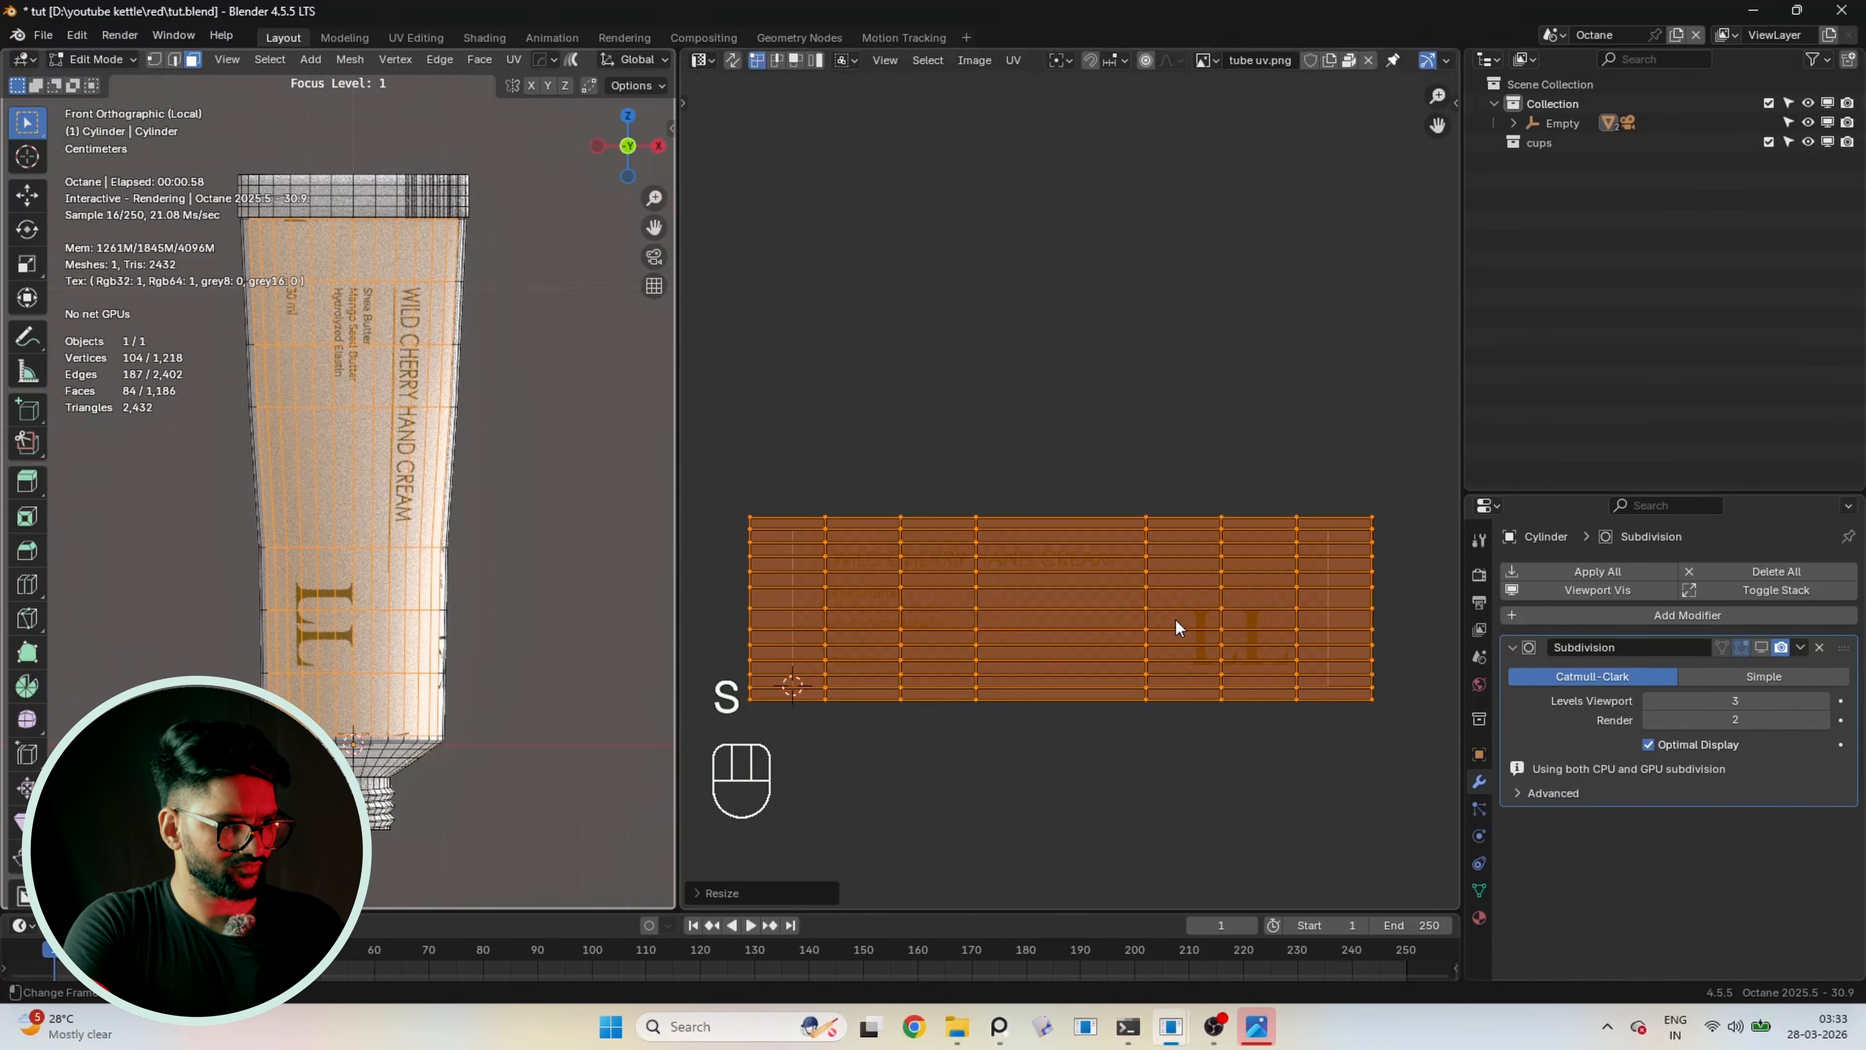
{"action": "scroll", "coordinate": [1224, 649], "scroll_direction": "up", "scroll_amount": 1}
{"action": "key", "text": "s"}
{"action": "key", "text": "y"}
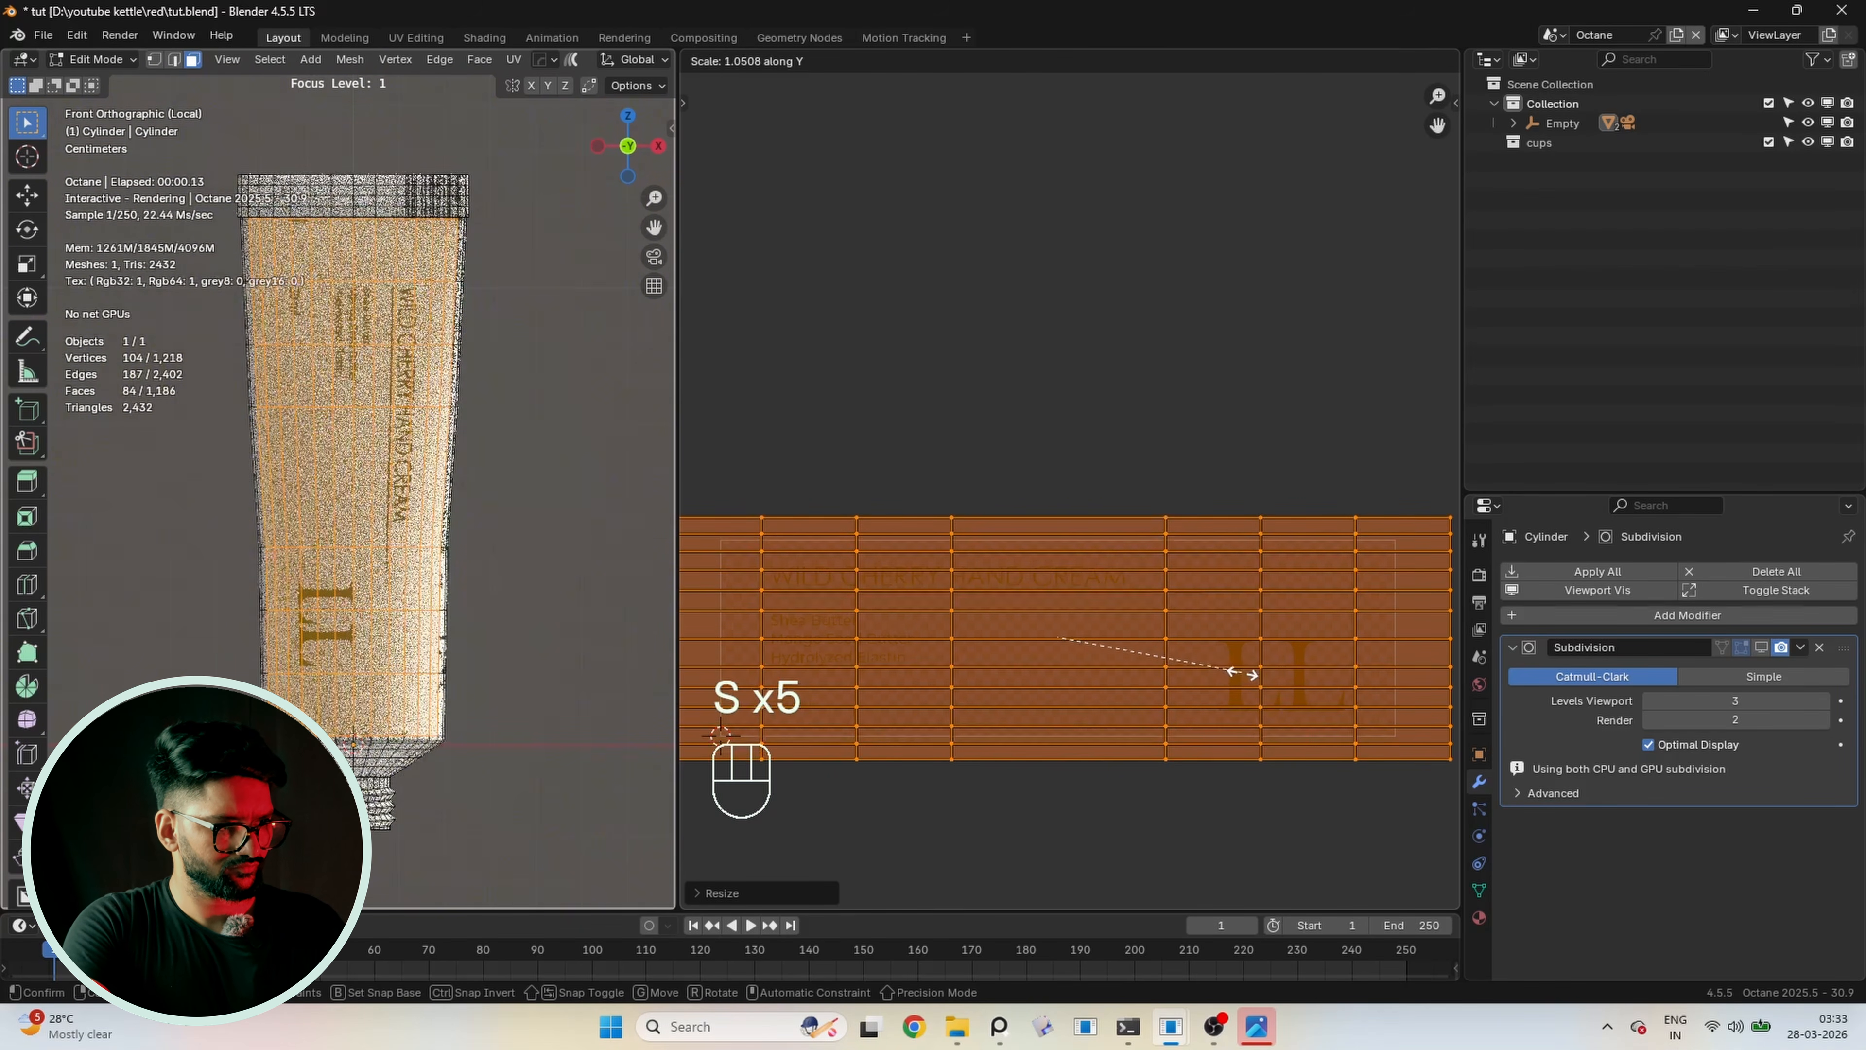
{"action": "key", "text": "s"}
{"action": "key", "text": "x"}
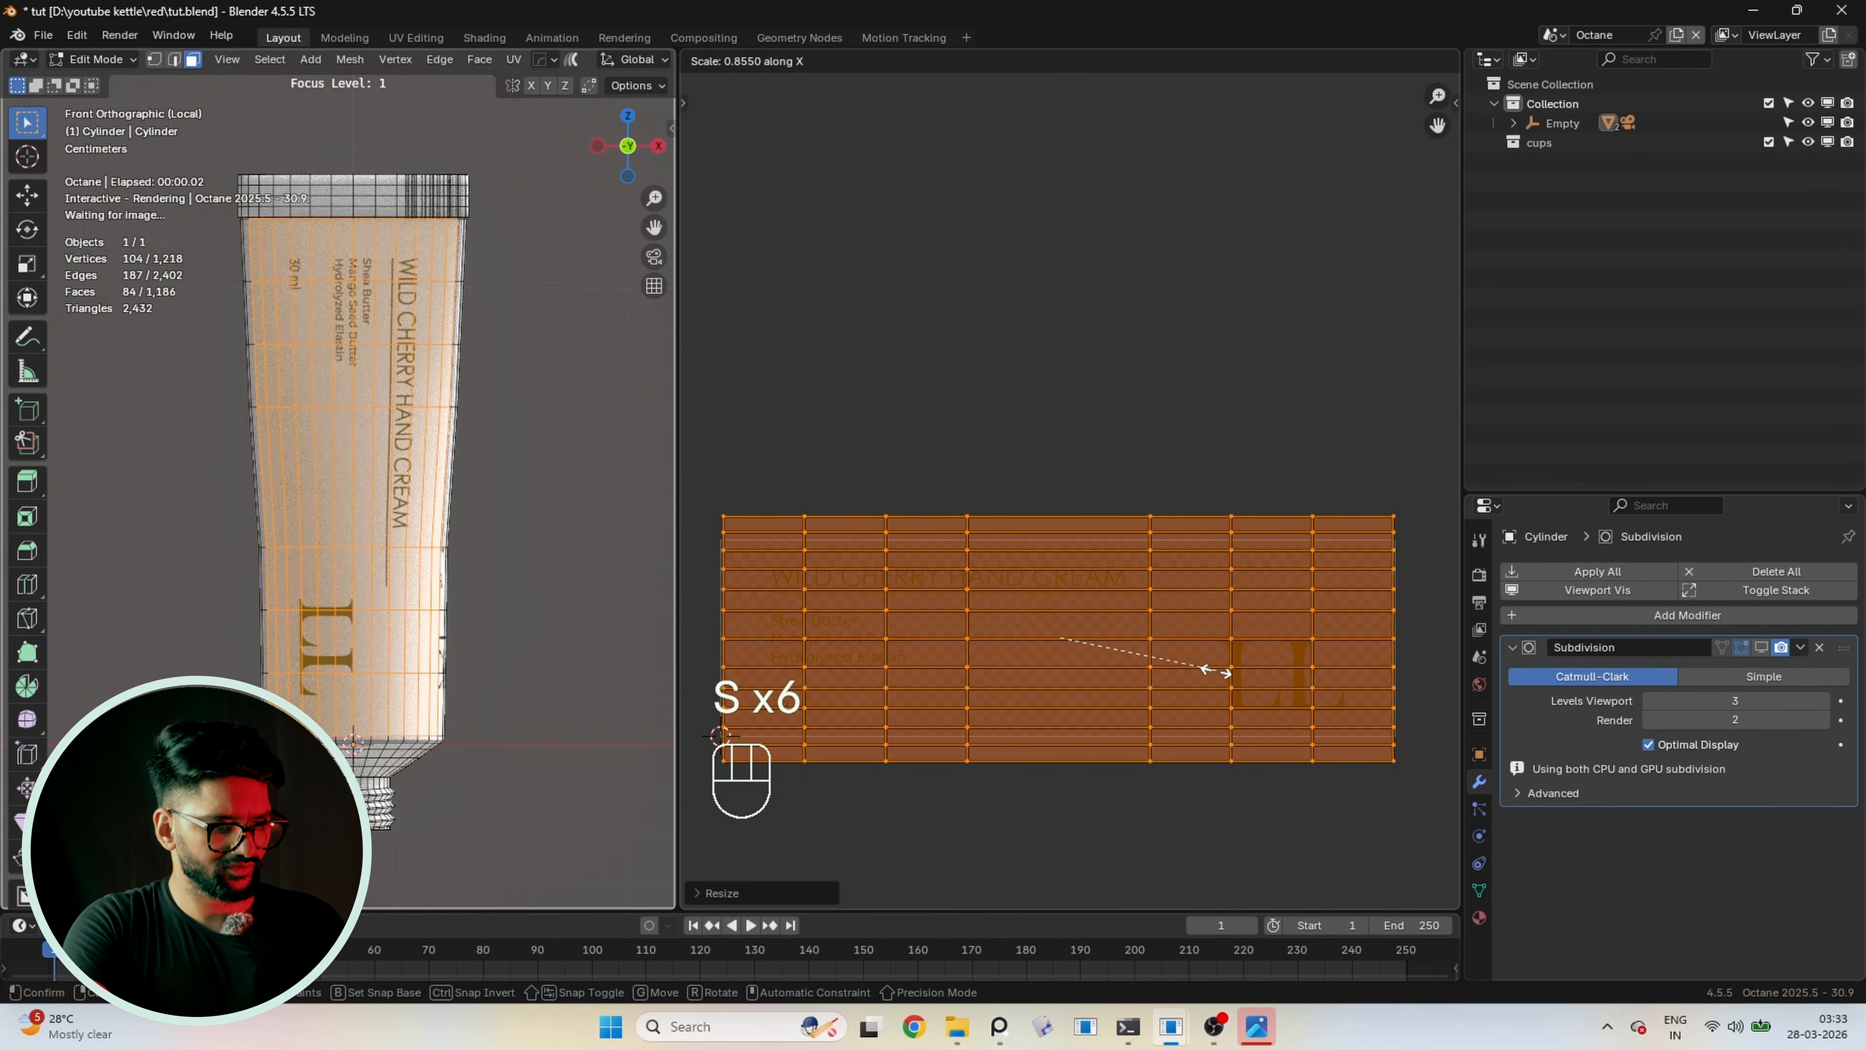
{"action": "left_click", "coordinate": [1217, 672]}
Mirror the UV island along X and Y to turn the label around, and return to Object Mode
{"action": "right_click", "coordinate": [1196, 630]}
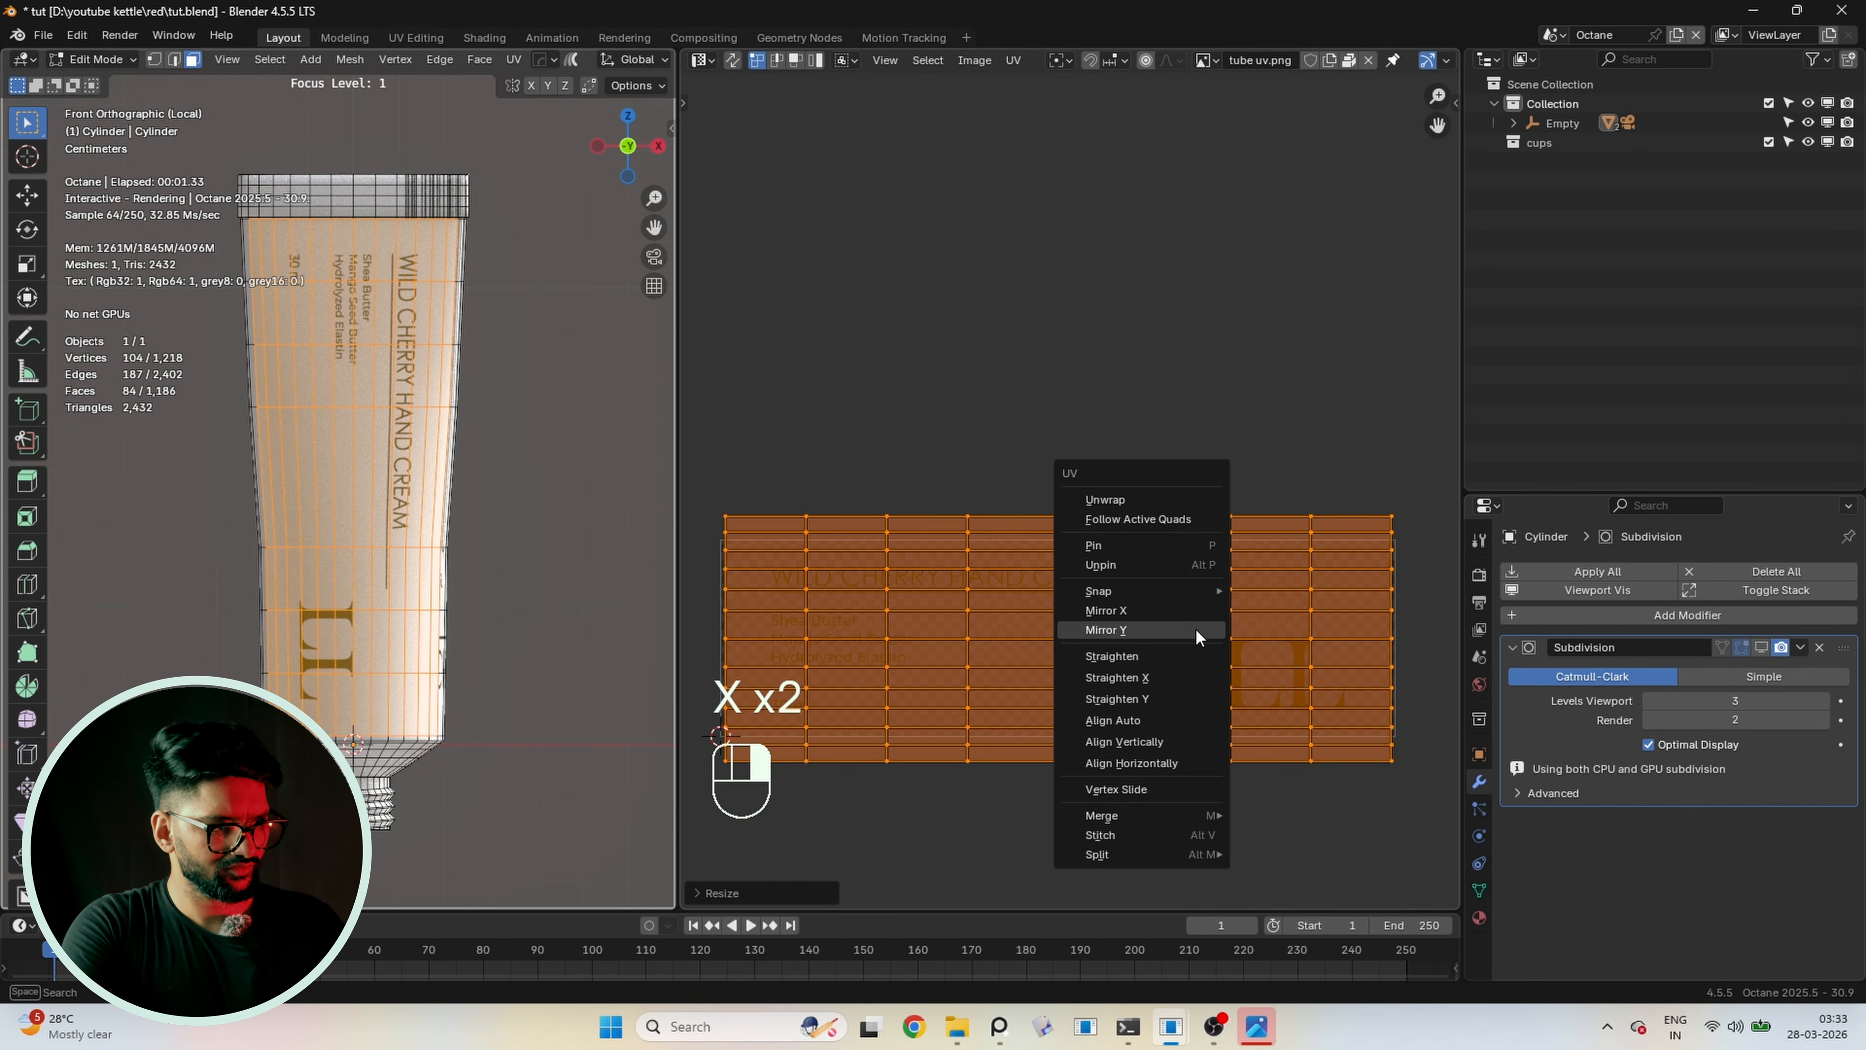
{"action": "left_click", "coordinate": [1158, 611]}
{"action": "right_click", "coordinate": [1148, 601]}
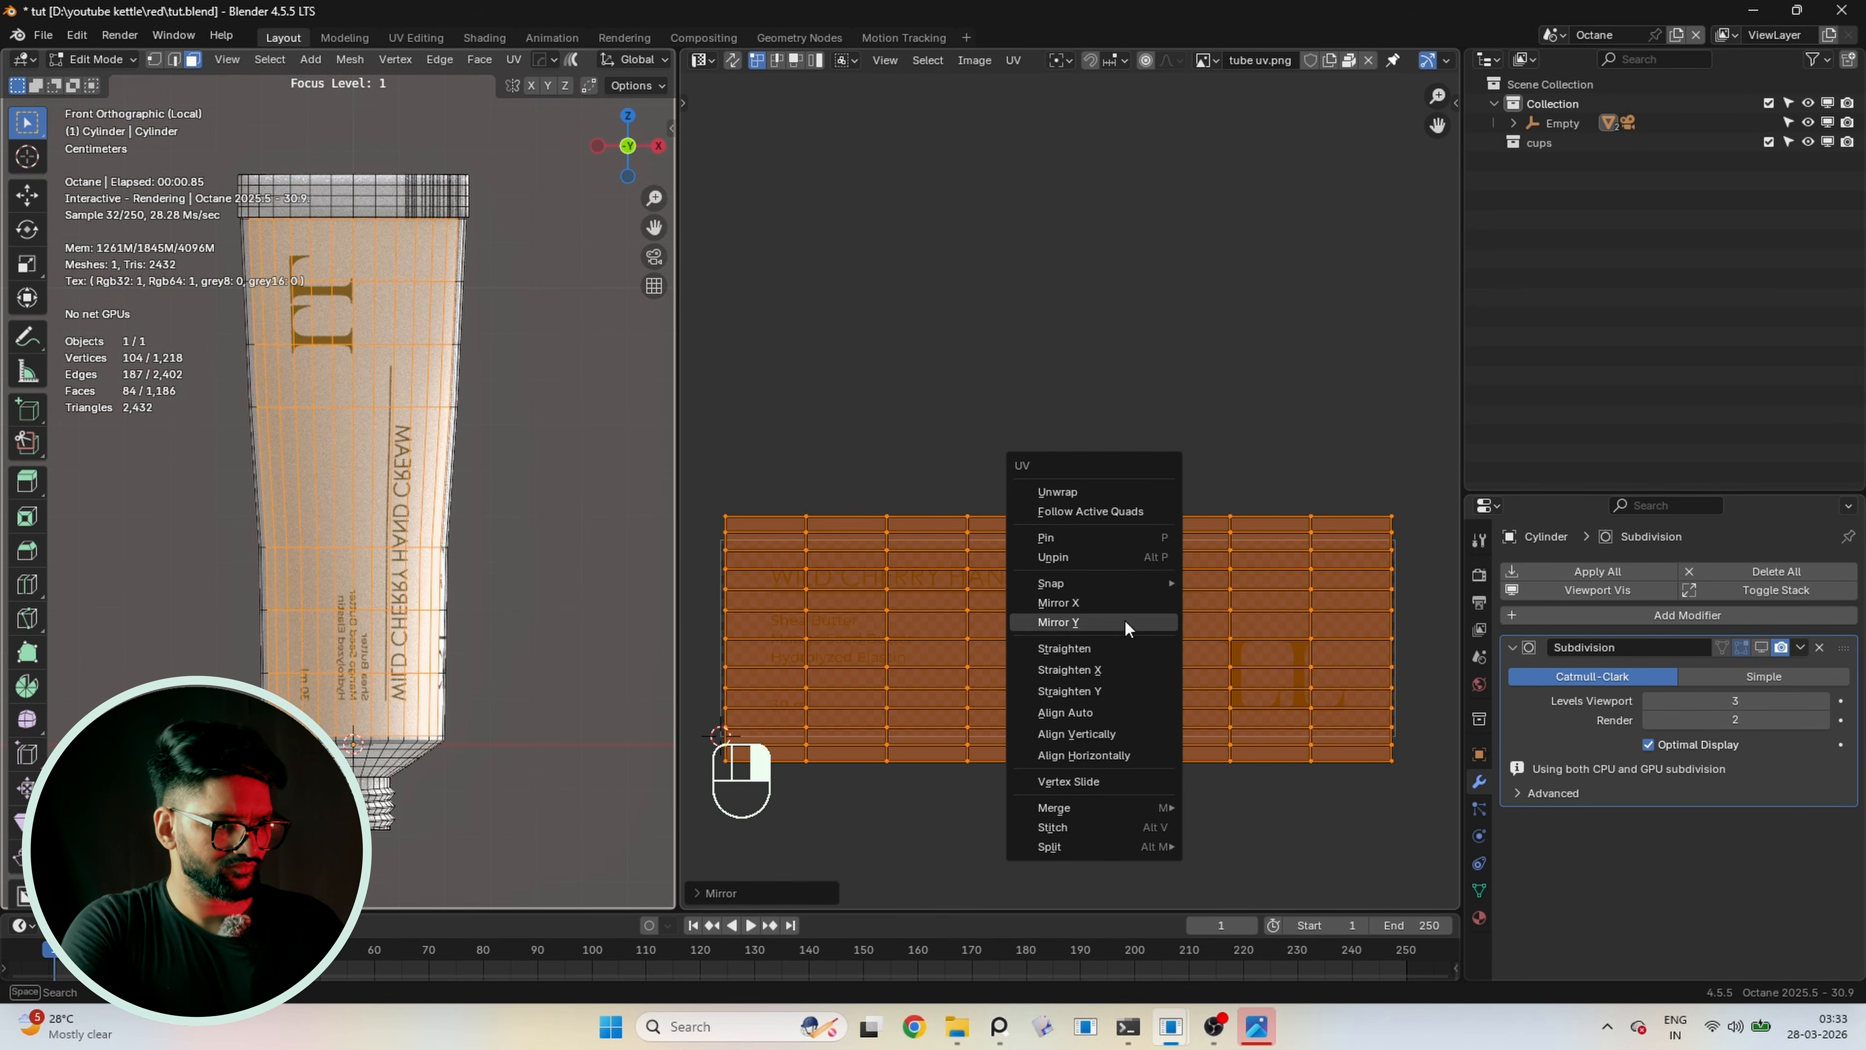
{"action": "left_click", "coordinate": [1128, 607]}
{"action": "key", "text": "Tab"}
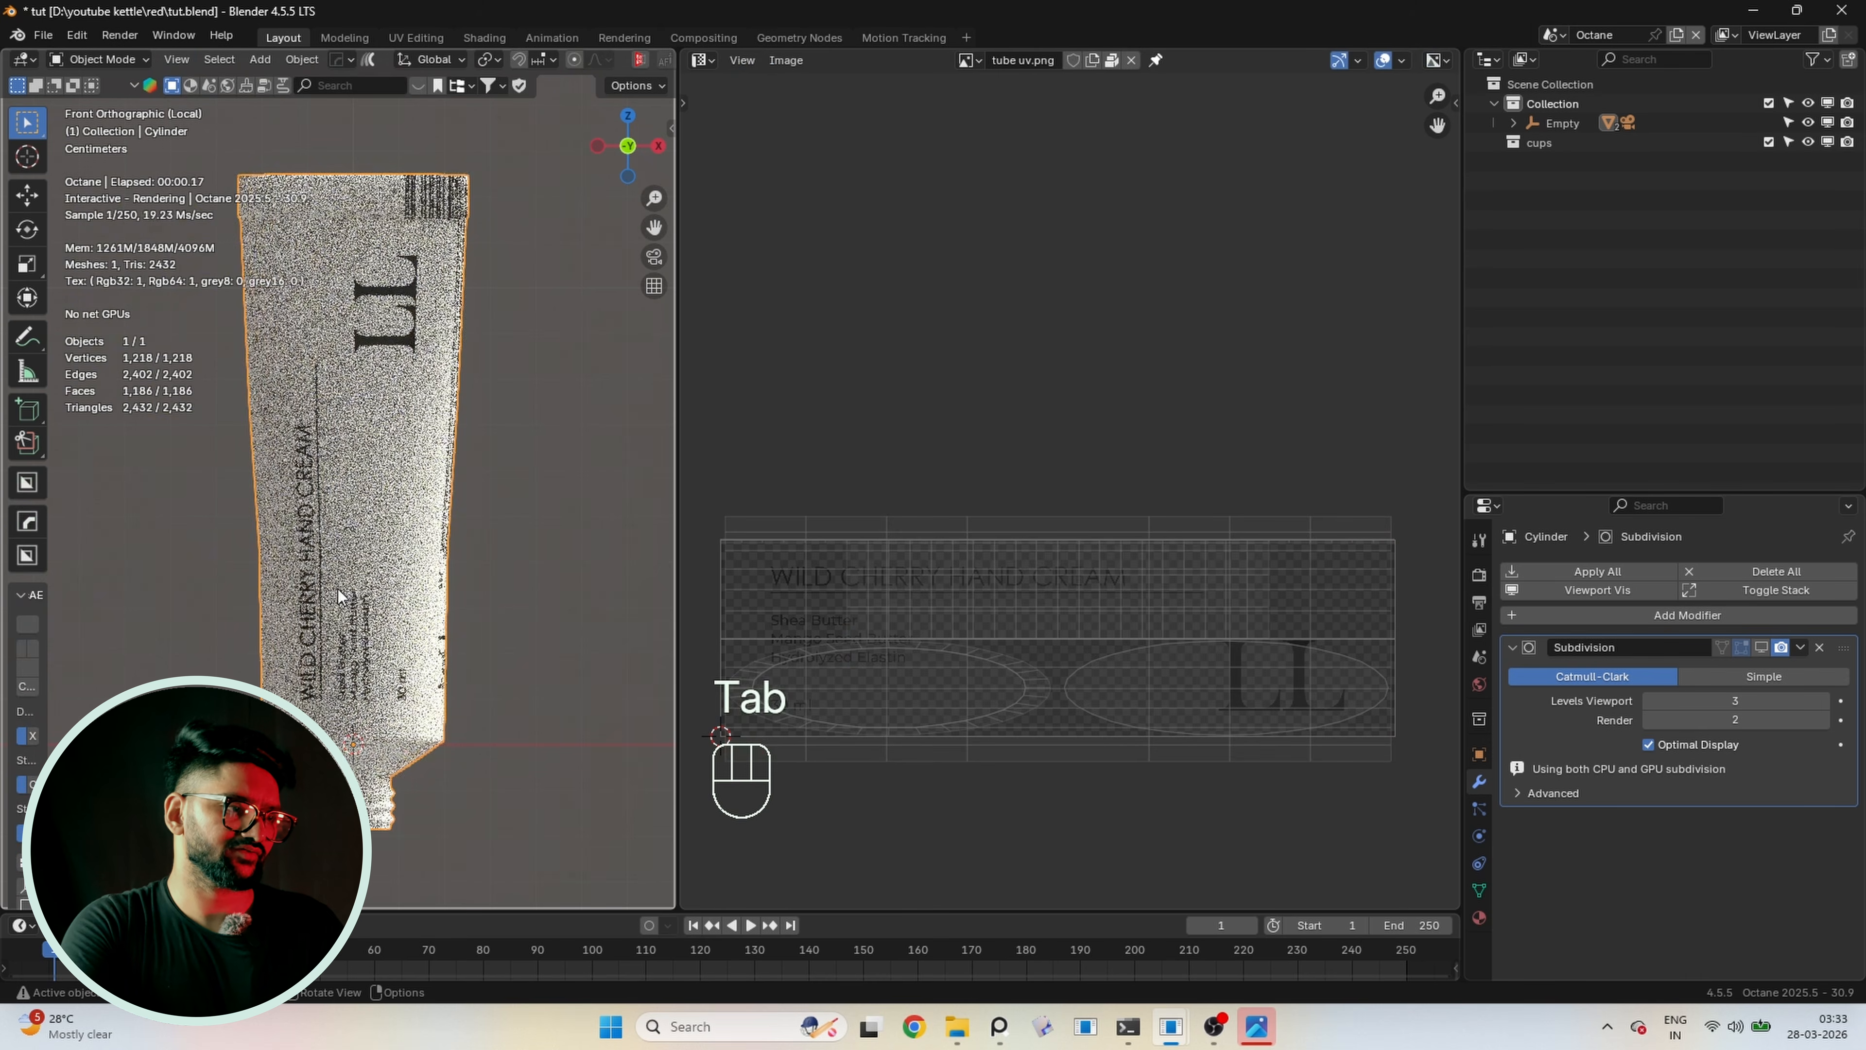
Invert the face selection in Edit Mode and unwrap all the tube's remaining faces
{"action": "key", "text": "Tab"}
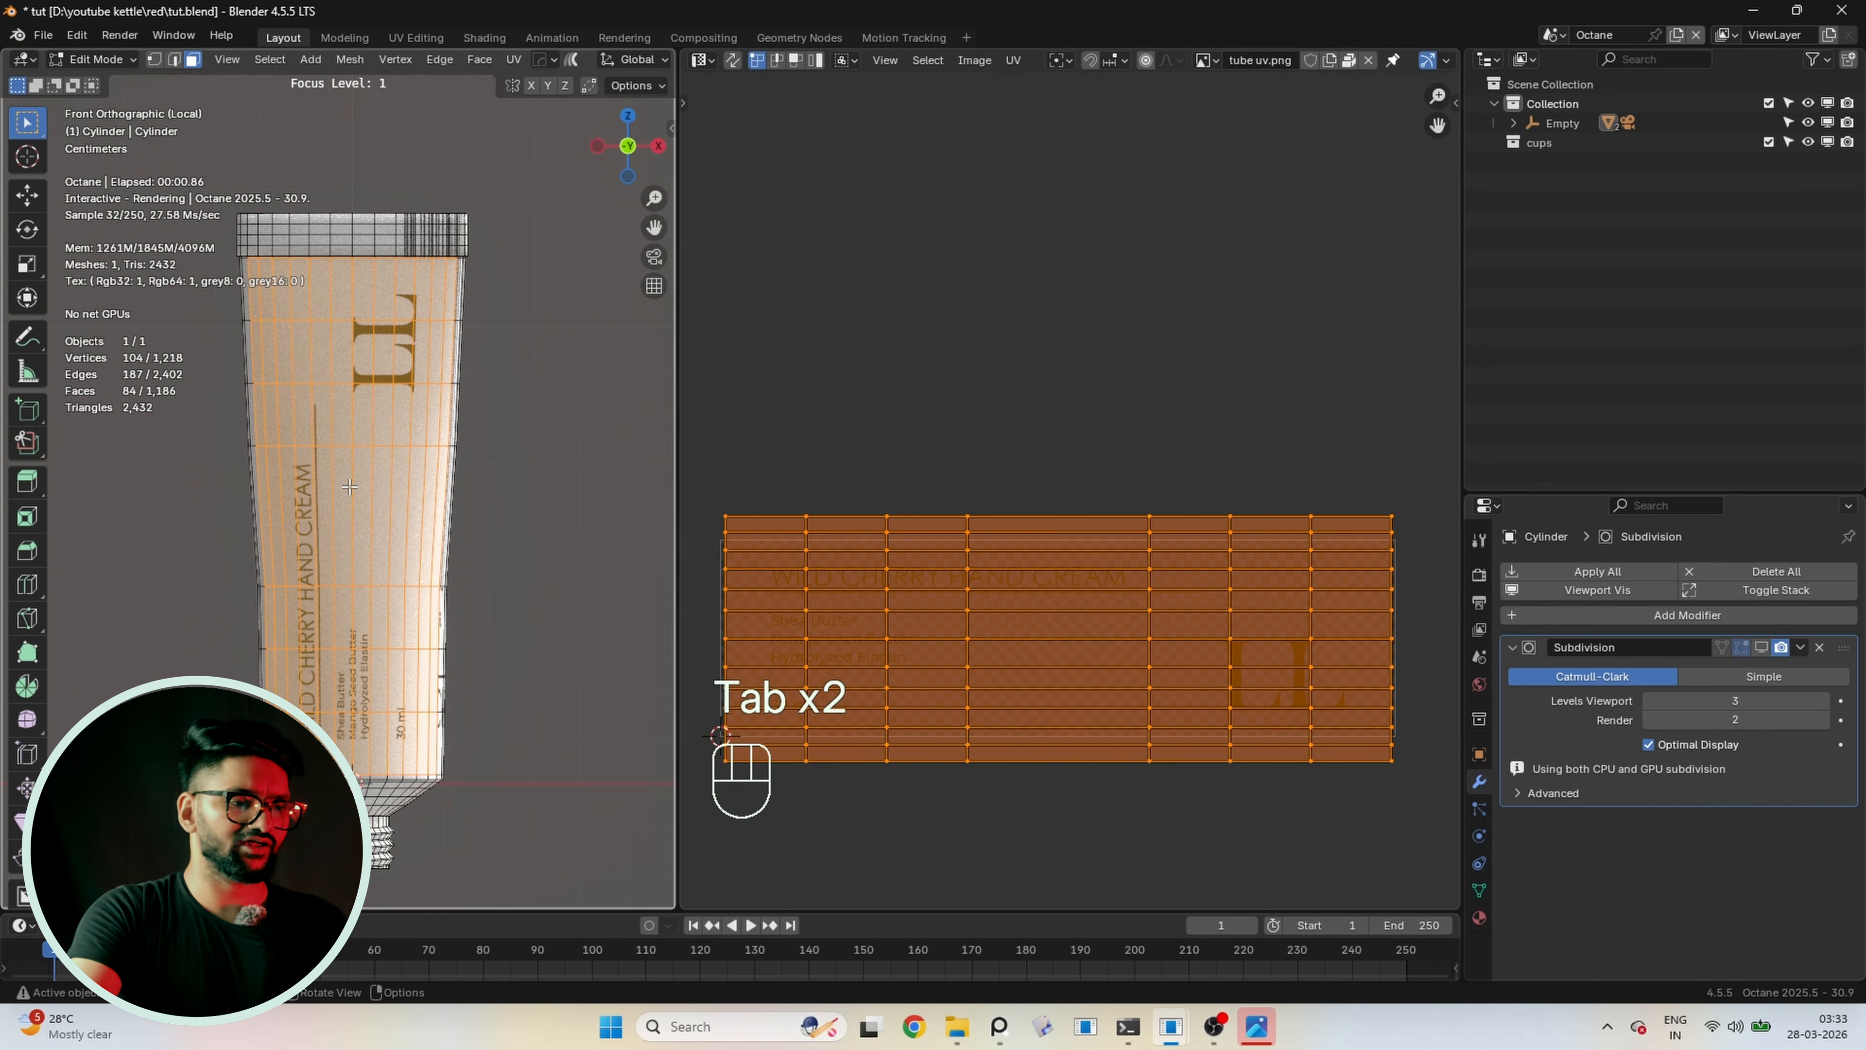
{"action": "key", "text": "ctrl+i"}
{"action": "key", "text": "a"}
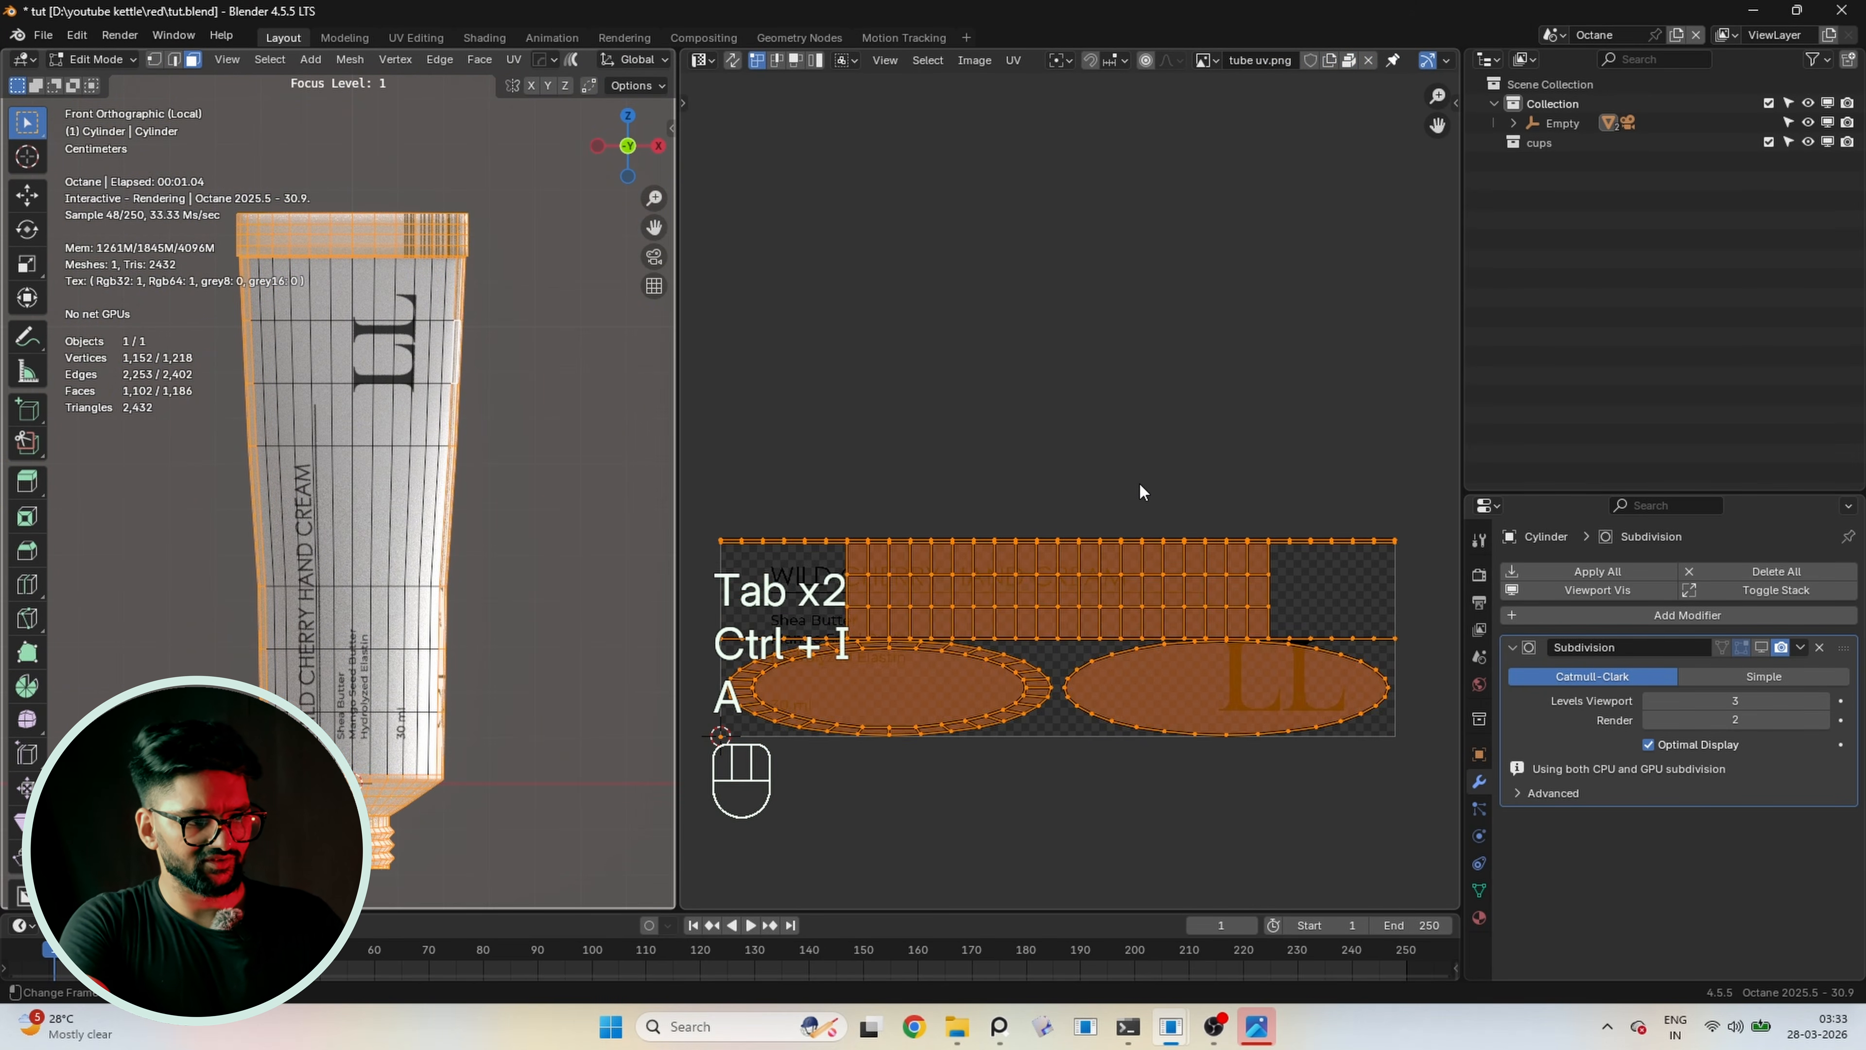
{"action": "key", "text": "u"}
{"action": "left_click", "coordinate": [1137, 491]}
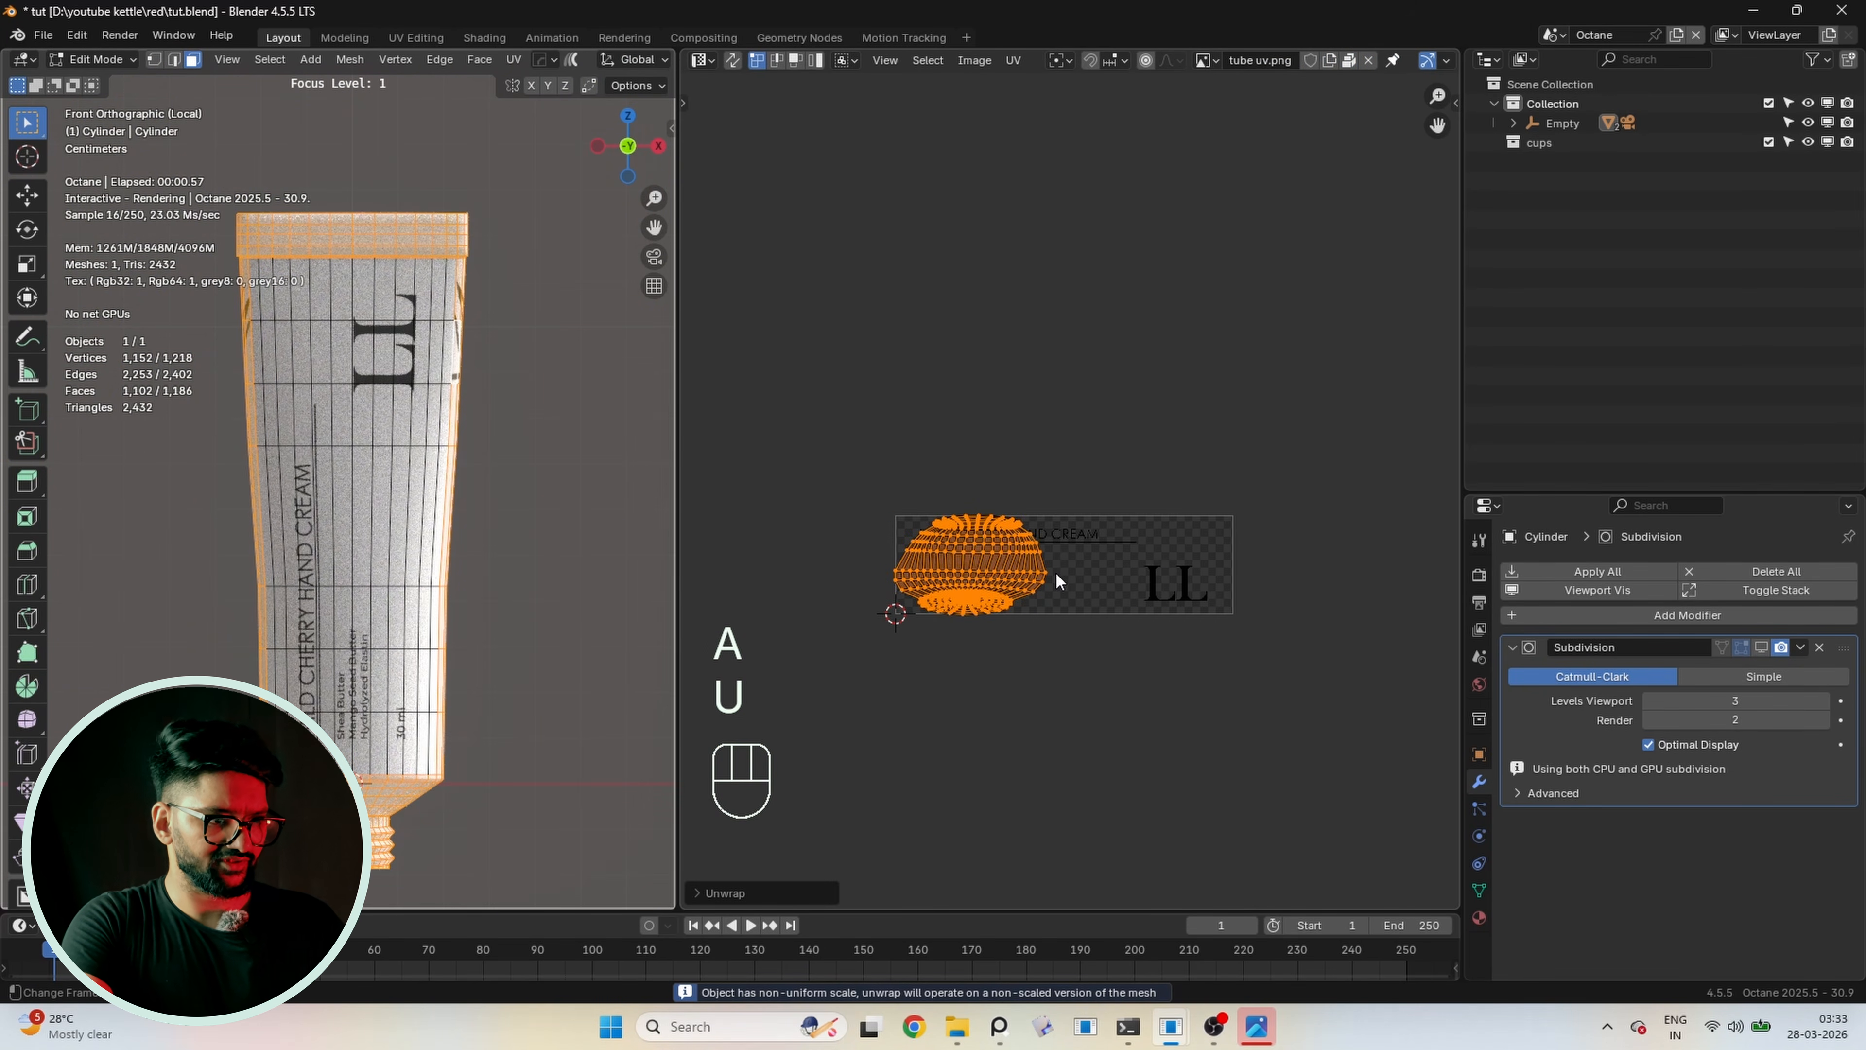
Move the newly unwrapped UV island off the label image into empty UV space and return to Object Mode
{"action": "key", "text": "g"}
{"action": "key", "text": "g"}
{"action": "right_click", "coordinate": [825, 462]}
{"action": "key", "text": "a"}
{"action": "key", "text": "g"}
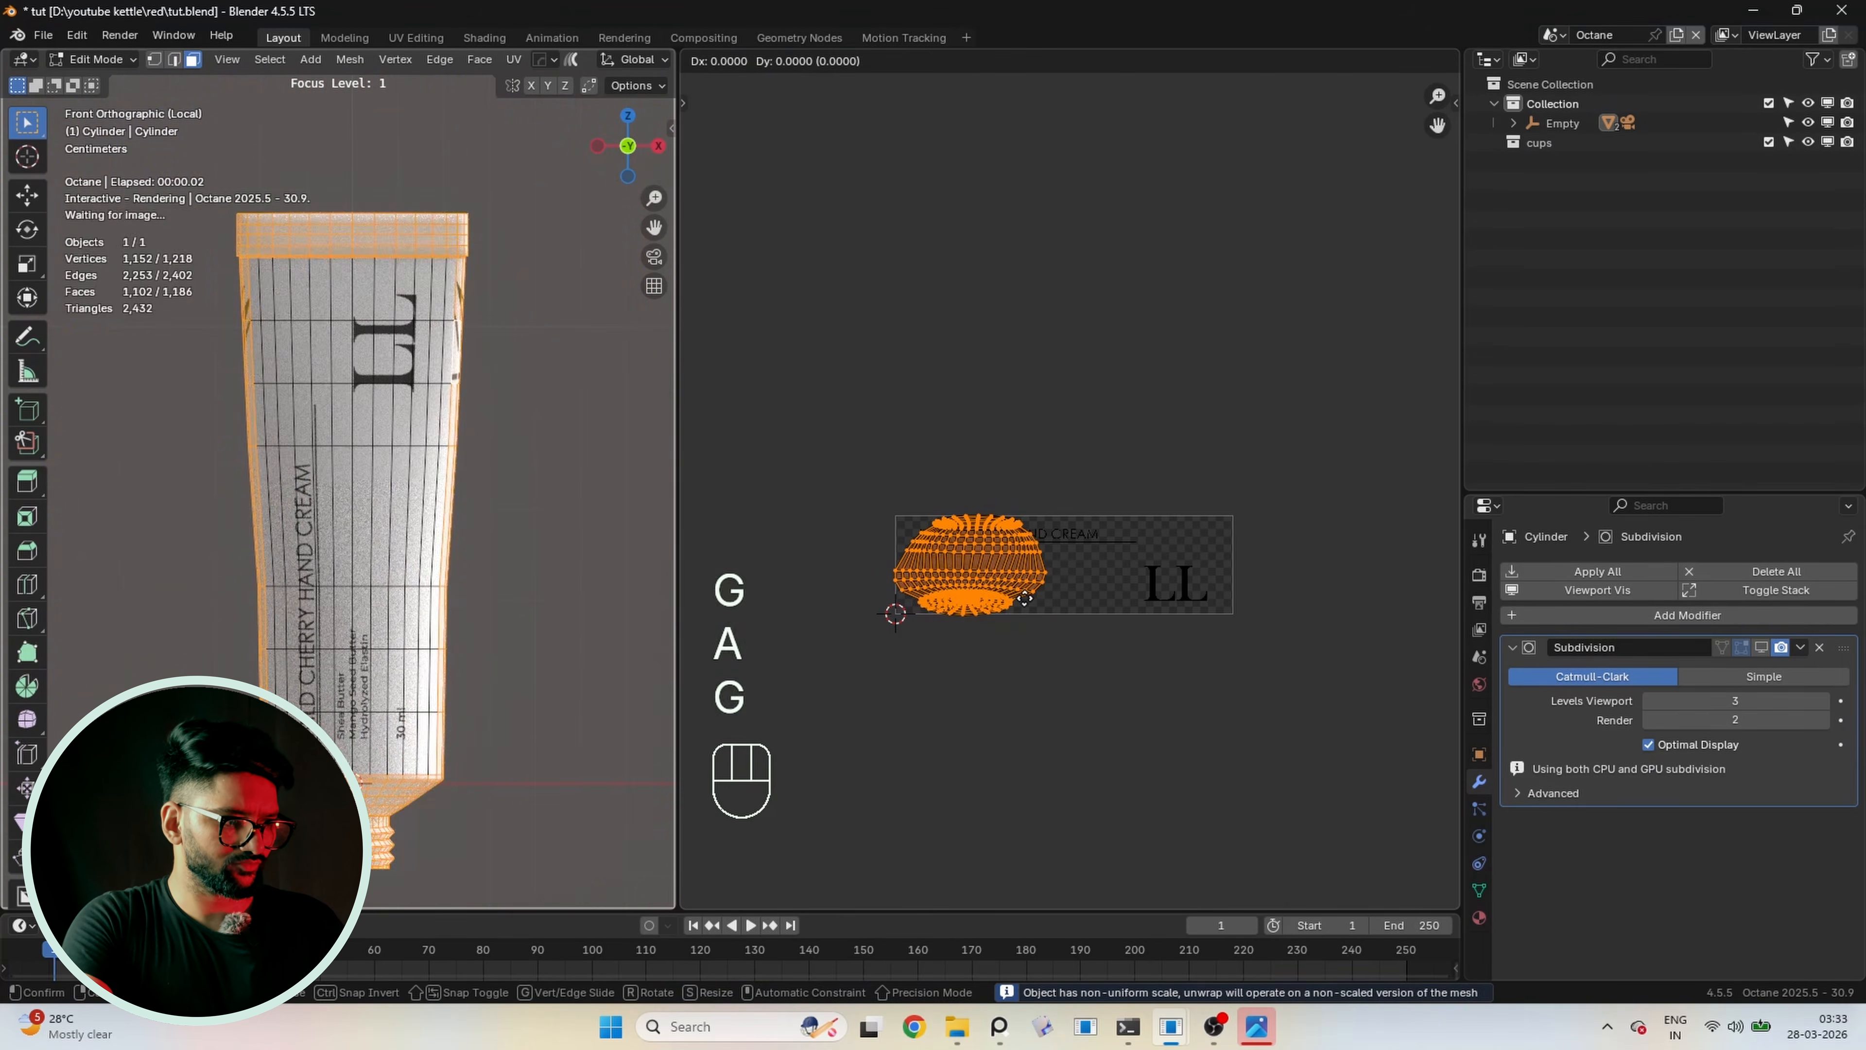
{"action": "left_click", "coordinate": [808, 470]}
{"action": "key", "text": "Tab"}
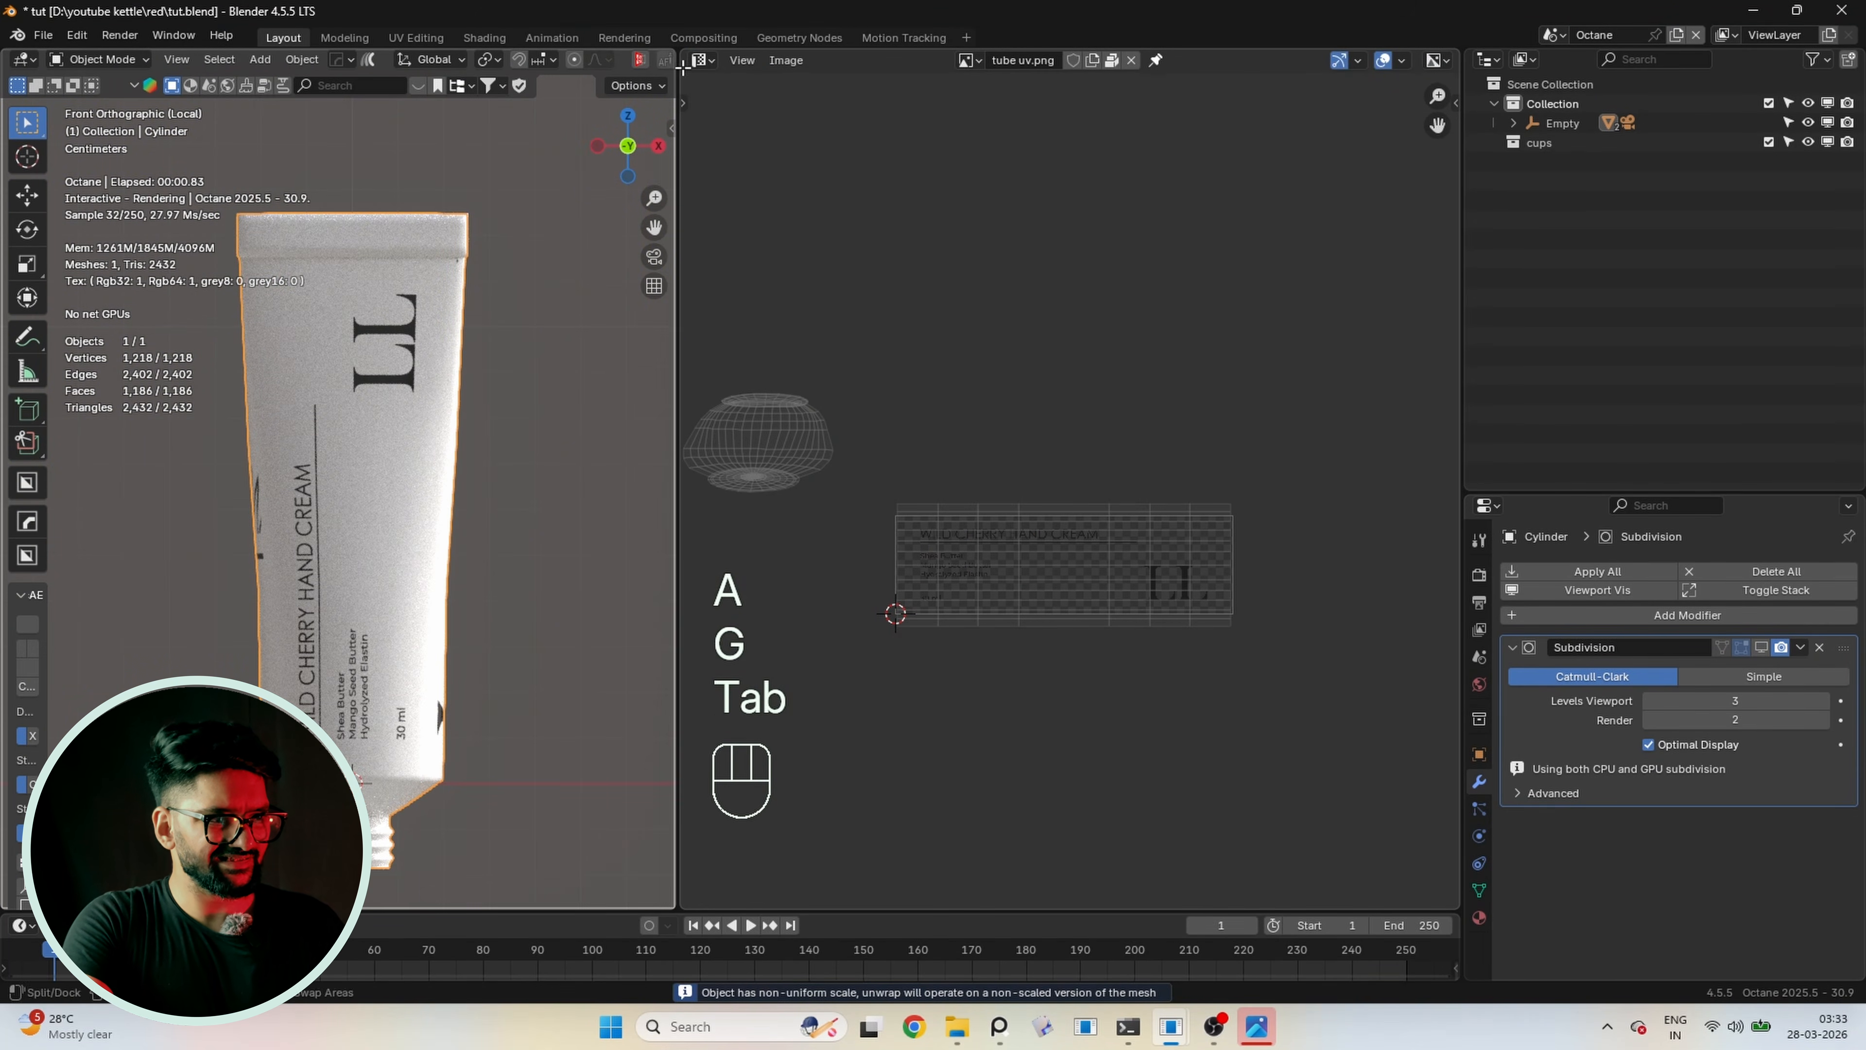
Replace the UV editor with the shader editor and inspect the label's stray marks on the tube's side
{"action": "left_click", "coordinate": [702, 60]}
{"action": "left_click", "coordinate": [747, 222]}
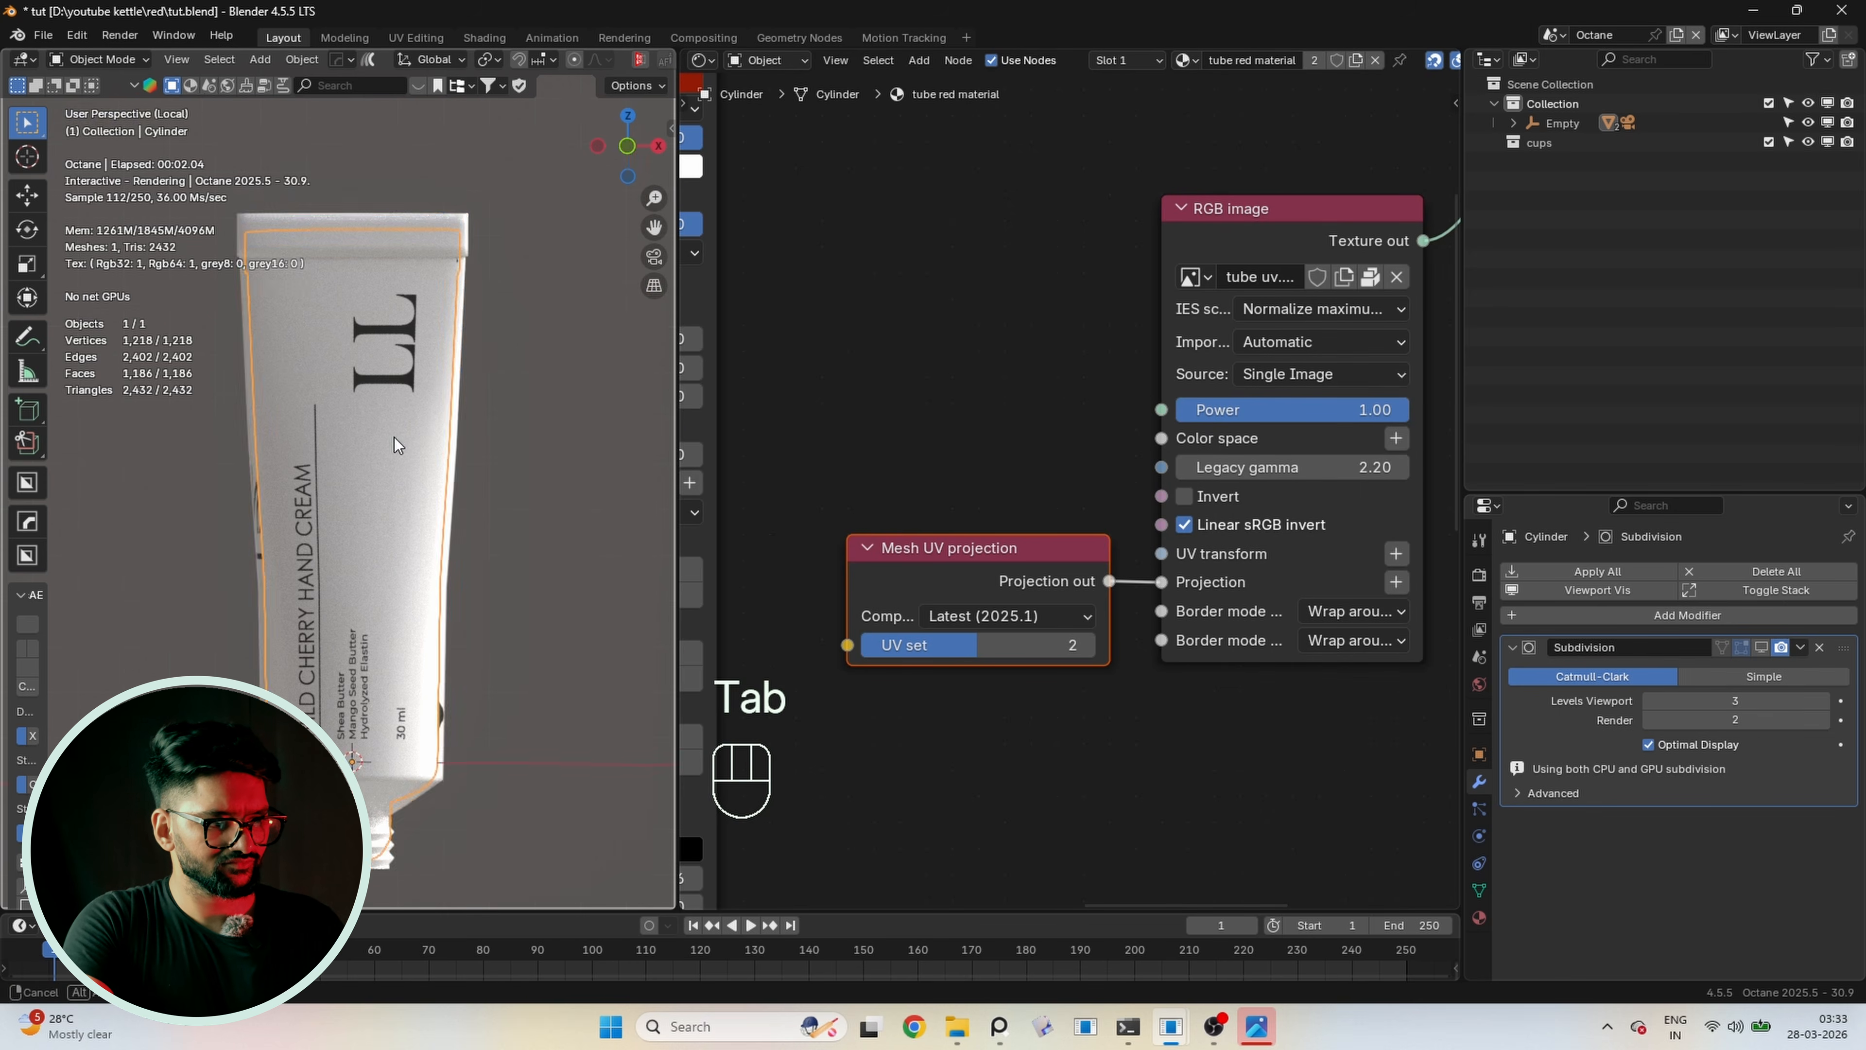
{"action": "middle_click_drag", "start_coordinate": [396, 442], "coordinate": [316, 401]}
{"action": "scroll", "coordinate": [461, 738], "scroll_direction": "up", "scroll_amount": 2}
{"action": "middle_click_drag", "start_coordinate": [462, 738], "coordinate": [464, 675], "text": "shift"}
{"action": "scroll", "coordinate": [1066, 518], "scroll_direction": "down", "scroll_amount": 1}
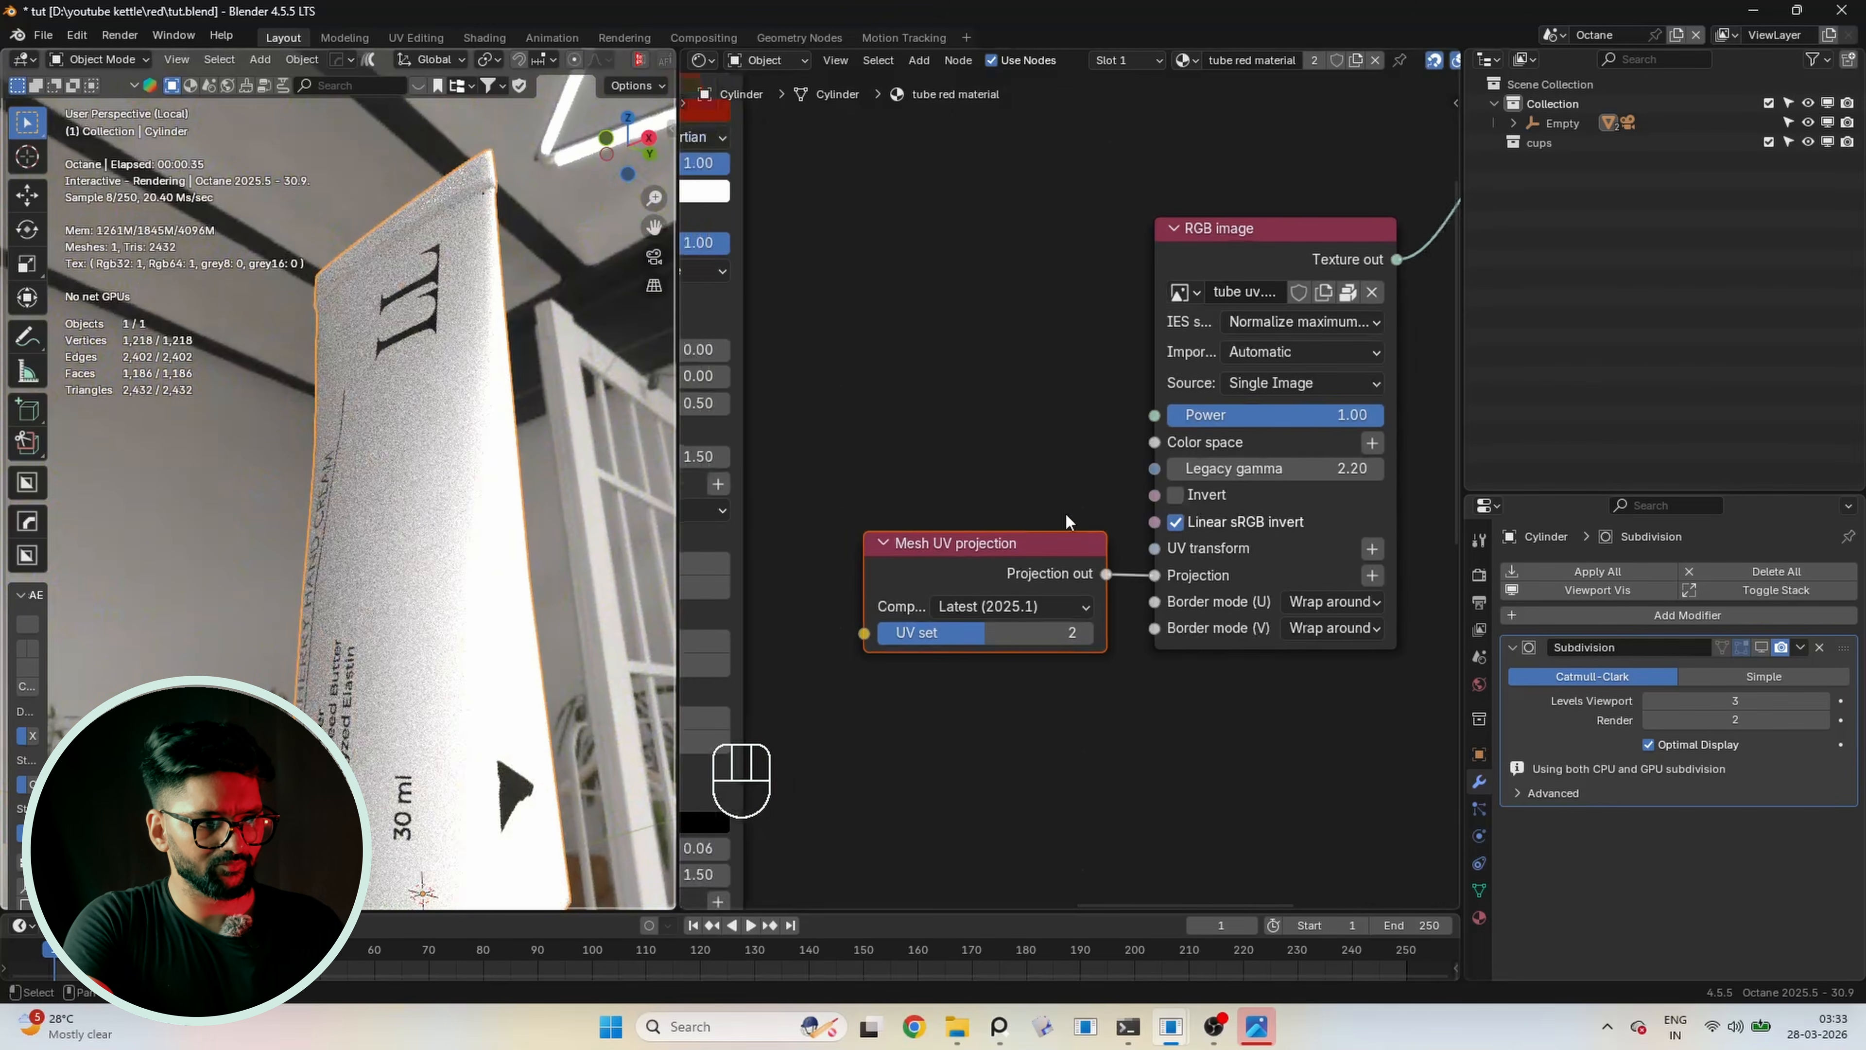
Set both border modes of the RGB image node to Clamp value and check the tube from the front
{"action": "middle_click_drag", "start_coordinate": [1156, 454], "coordinate": [881, 506]}
{"action": "left_click", "coordinate": [939, 292]}
{"action": "scroll", "coordinate": [949, 316], "scroll_direction": "up", "scroll_amount": 2}
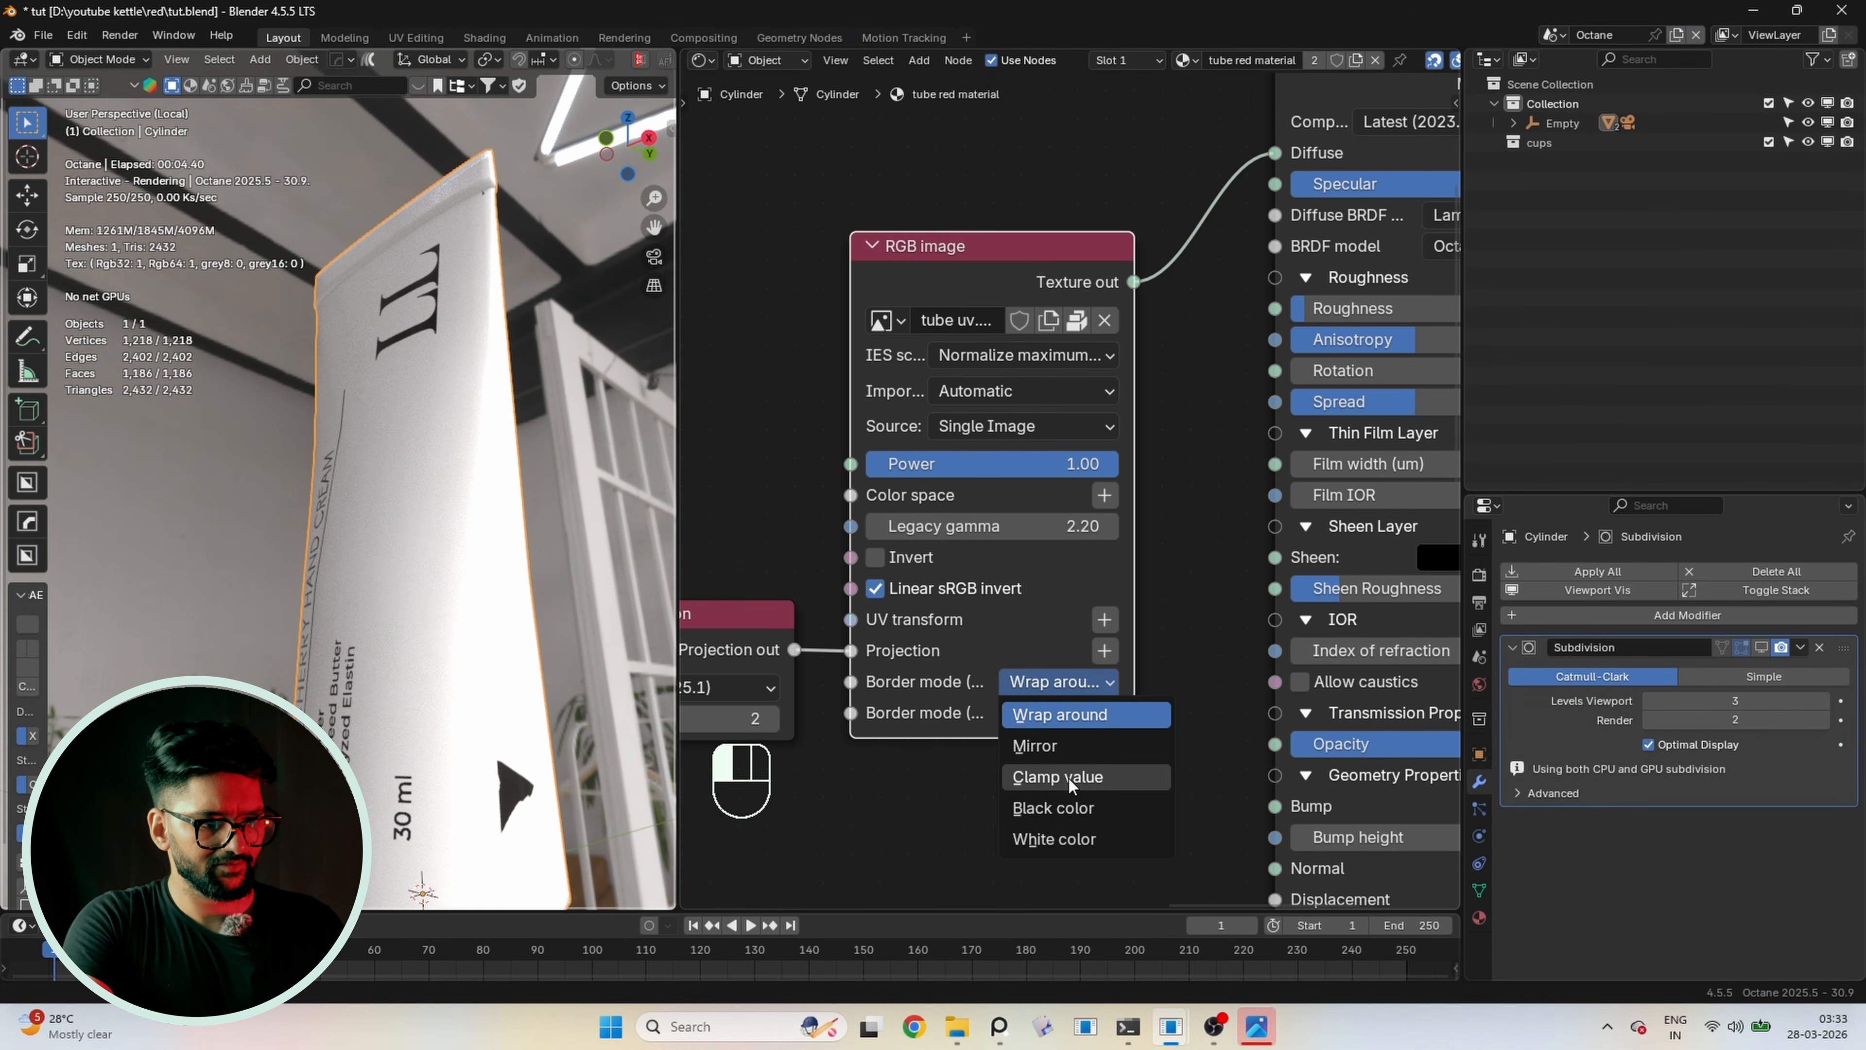
{"action": "left_click", "coordinate": [1058, 777]}
{"action": "left_click", "coordinate": [1053, 713]}
{"action": "left_click", "coordinate": [1059, 813]}
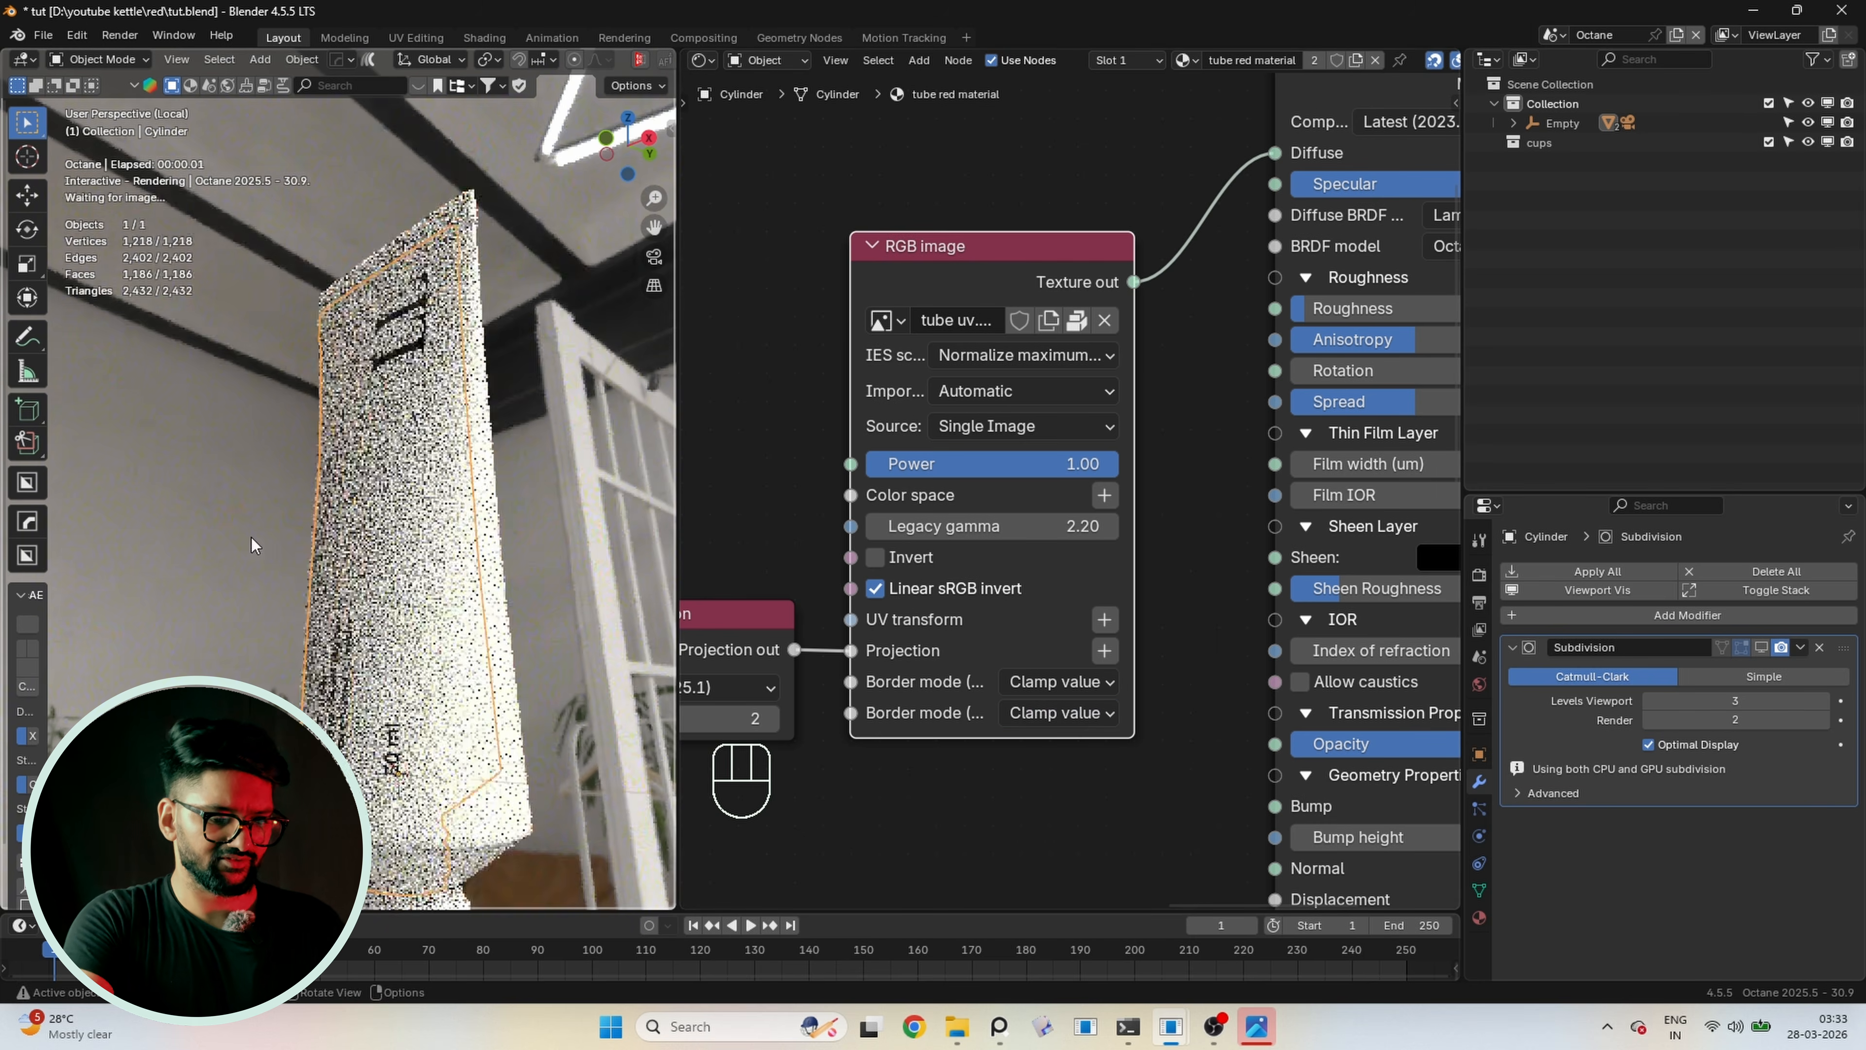
{"action": "scroll", "coordinate": [254, 544], "scroll_direction": "down", "scroll_amount": 3}
{"action": "middle_click_drag", "start_coordinate": [254, 544], "coordinate": [320, 604]}
{"action": "middle_click_drag", "start_coordinate": [326, 441], "coordinate": [307, 538], "text": "shift"}
{"action": "key", "text": "KP_1"}
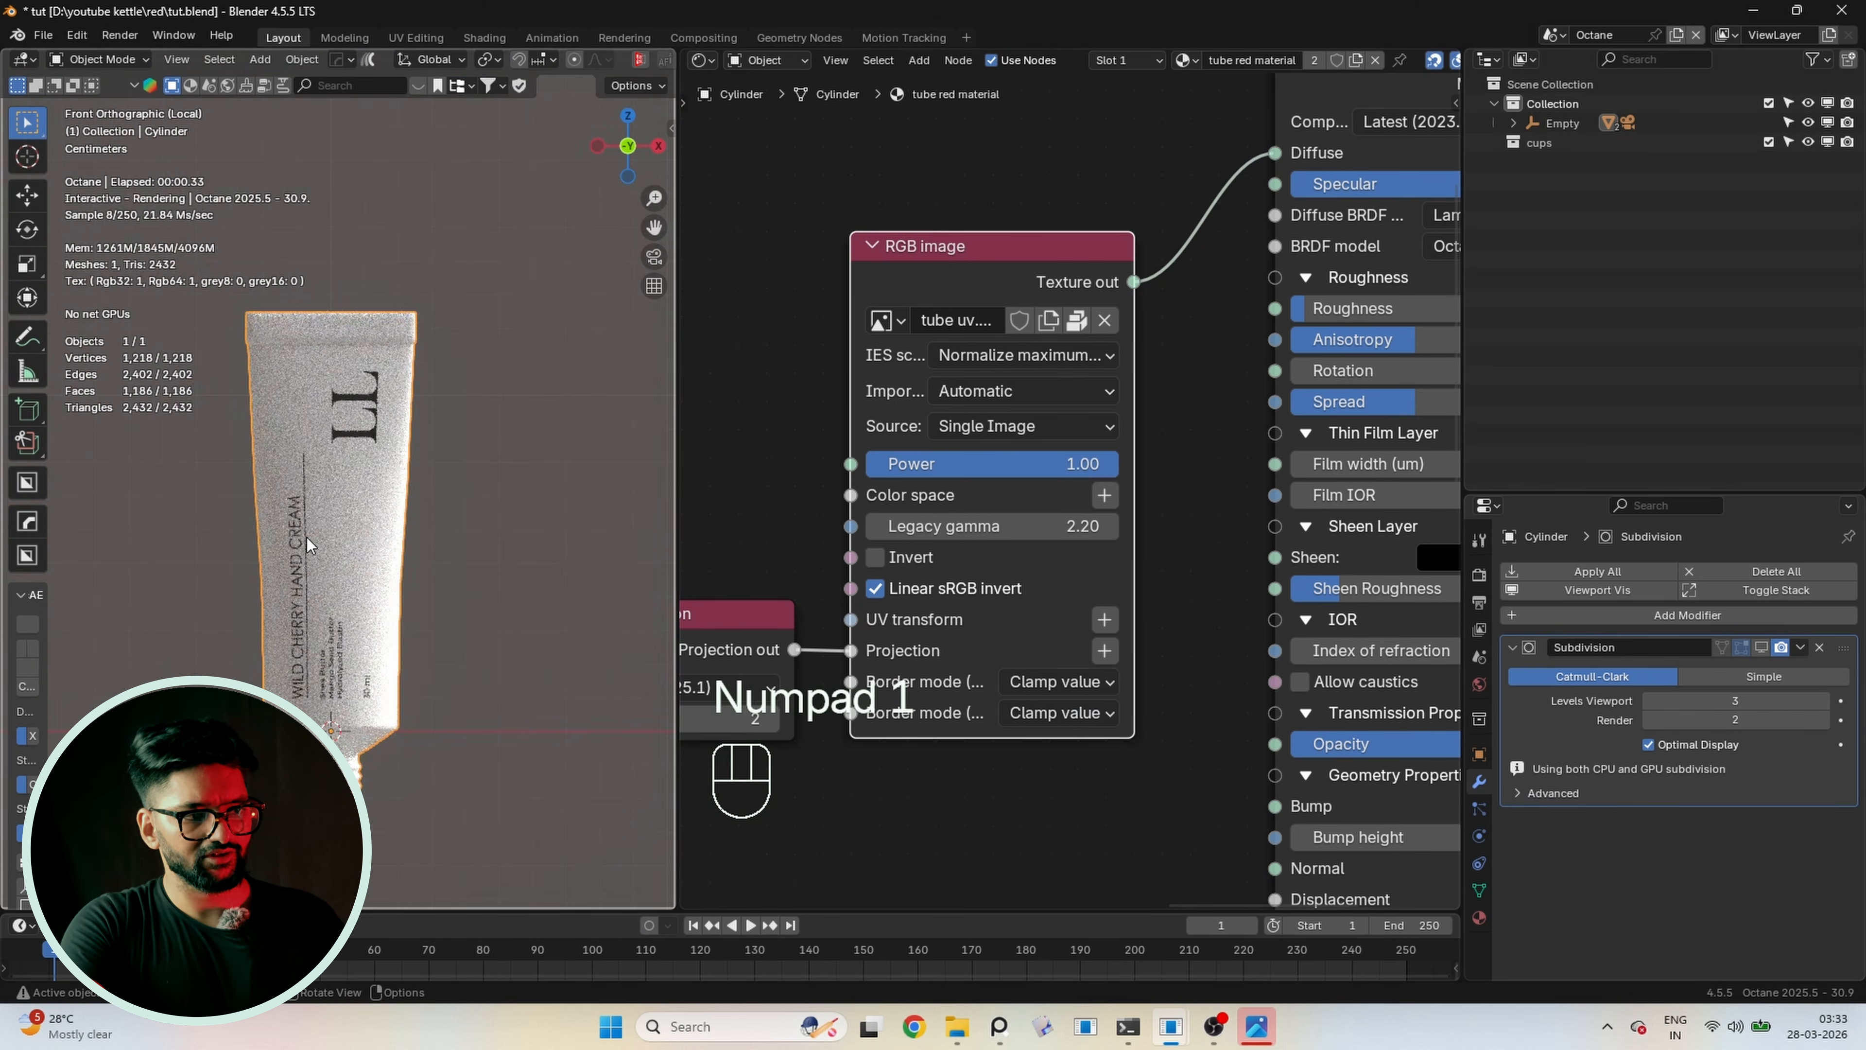
Connect the red Universal material to the Material Output's Surface and move the output node aside
{"action": "scroll", "coordinate": [960, 376], "scroll_direction": "down", "scroll_amount": 4}
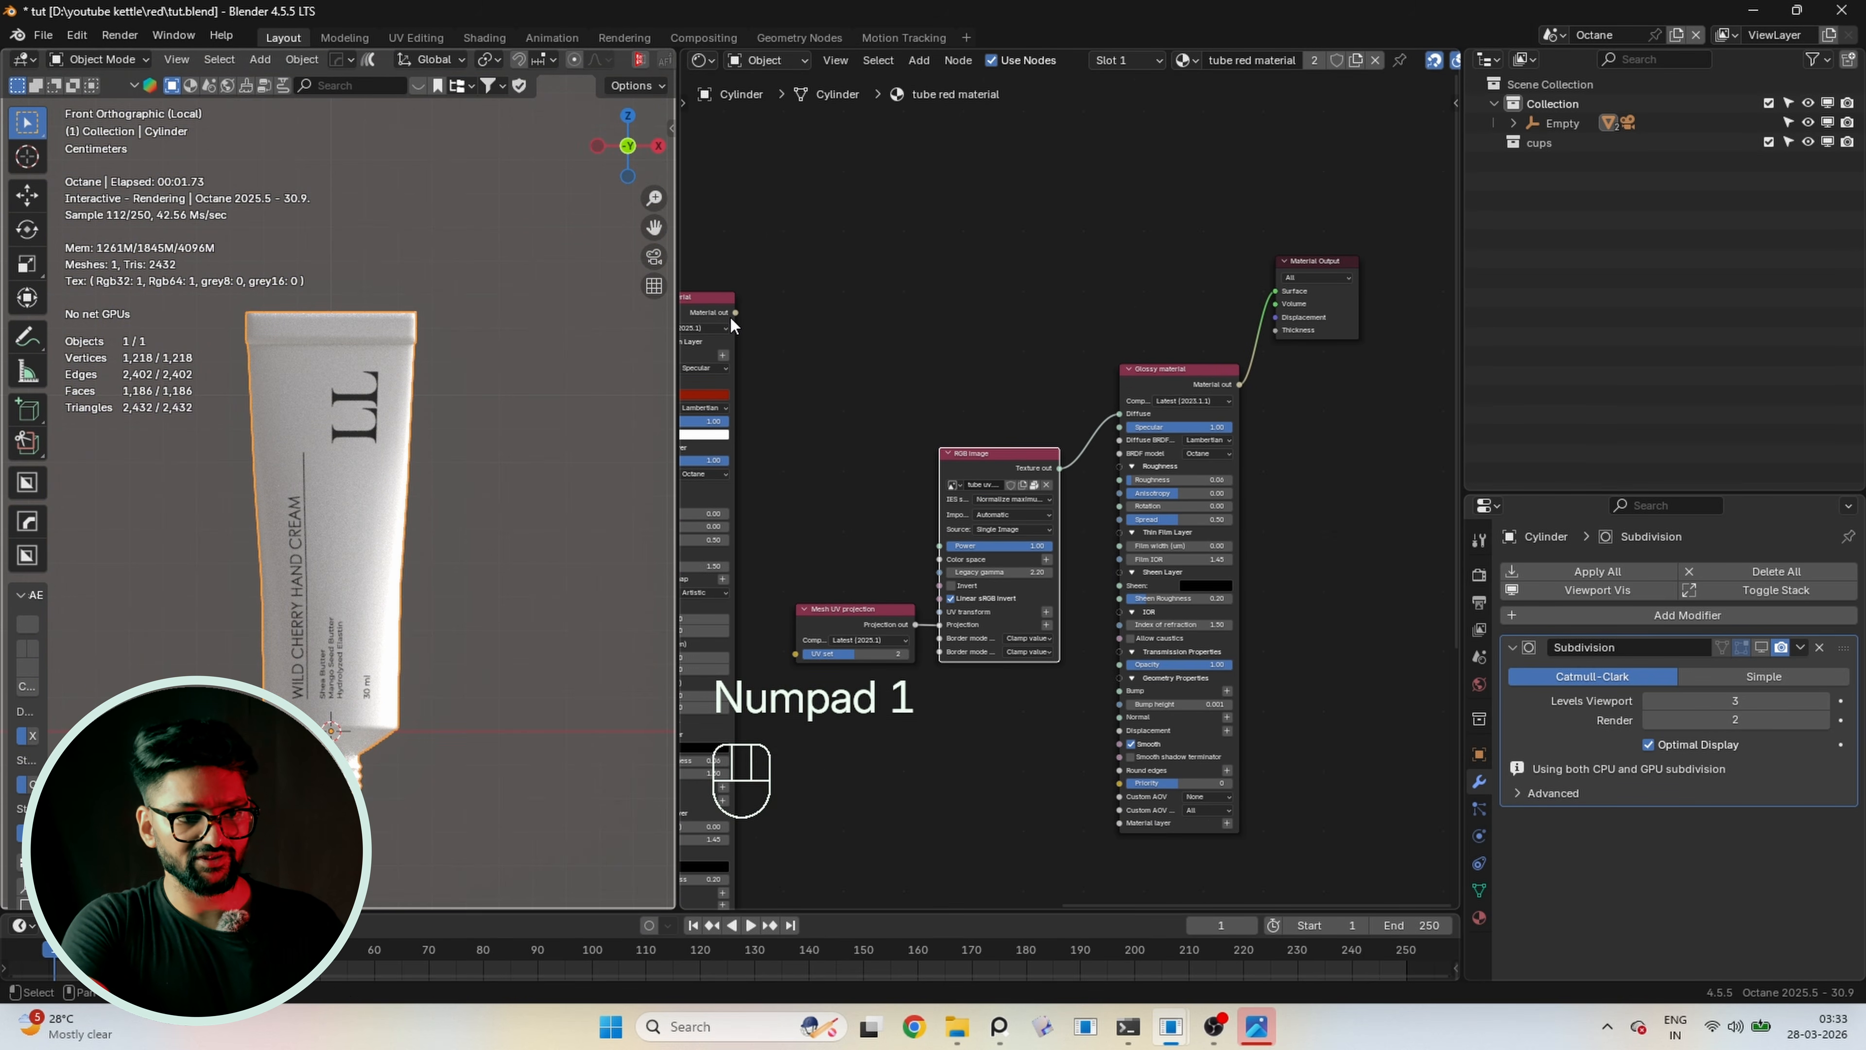
{"action": "left_click_drag", "start_coordinate": [735, 312], "coordinate": [1276, 291]}
{"action": "scroll", "coordinate": [1334, 234], "scroll_direction": "up", "scroll_amount": 1}
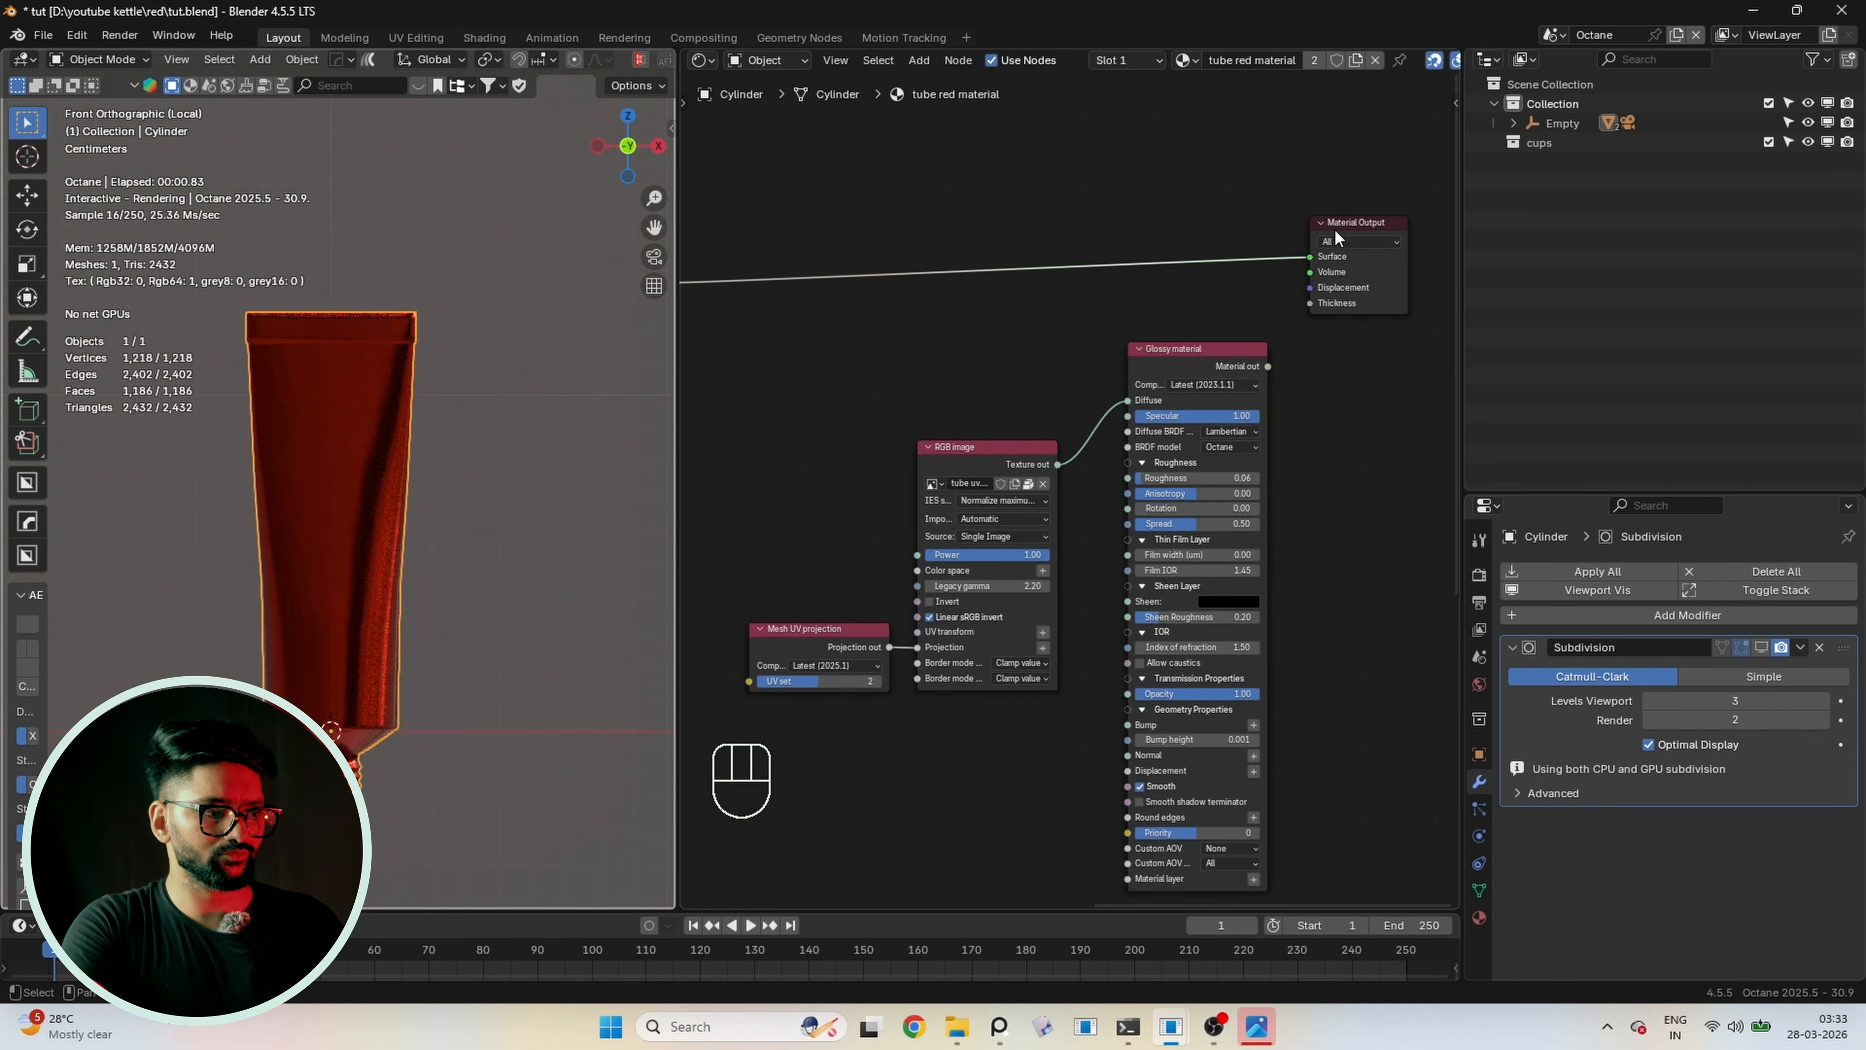
{"action": "left_click_drag", "start_coordinate": [1335, 234], "coordinate": [1417, 220]}
Add a Mix material node onto the link between the Universal material and the Material Output
{"action": "key", "text": "shift+a"}
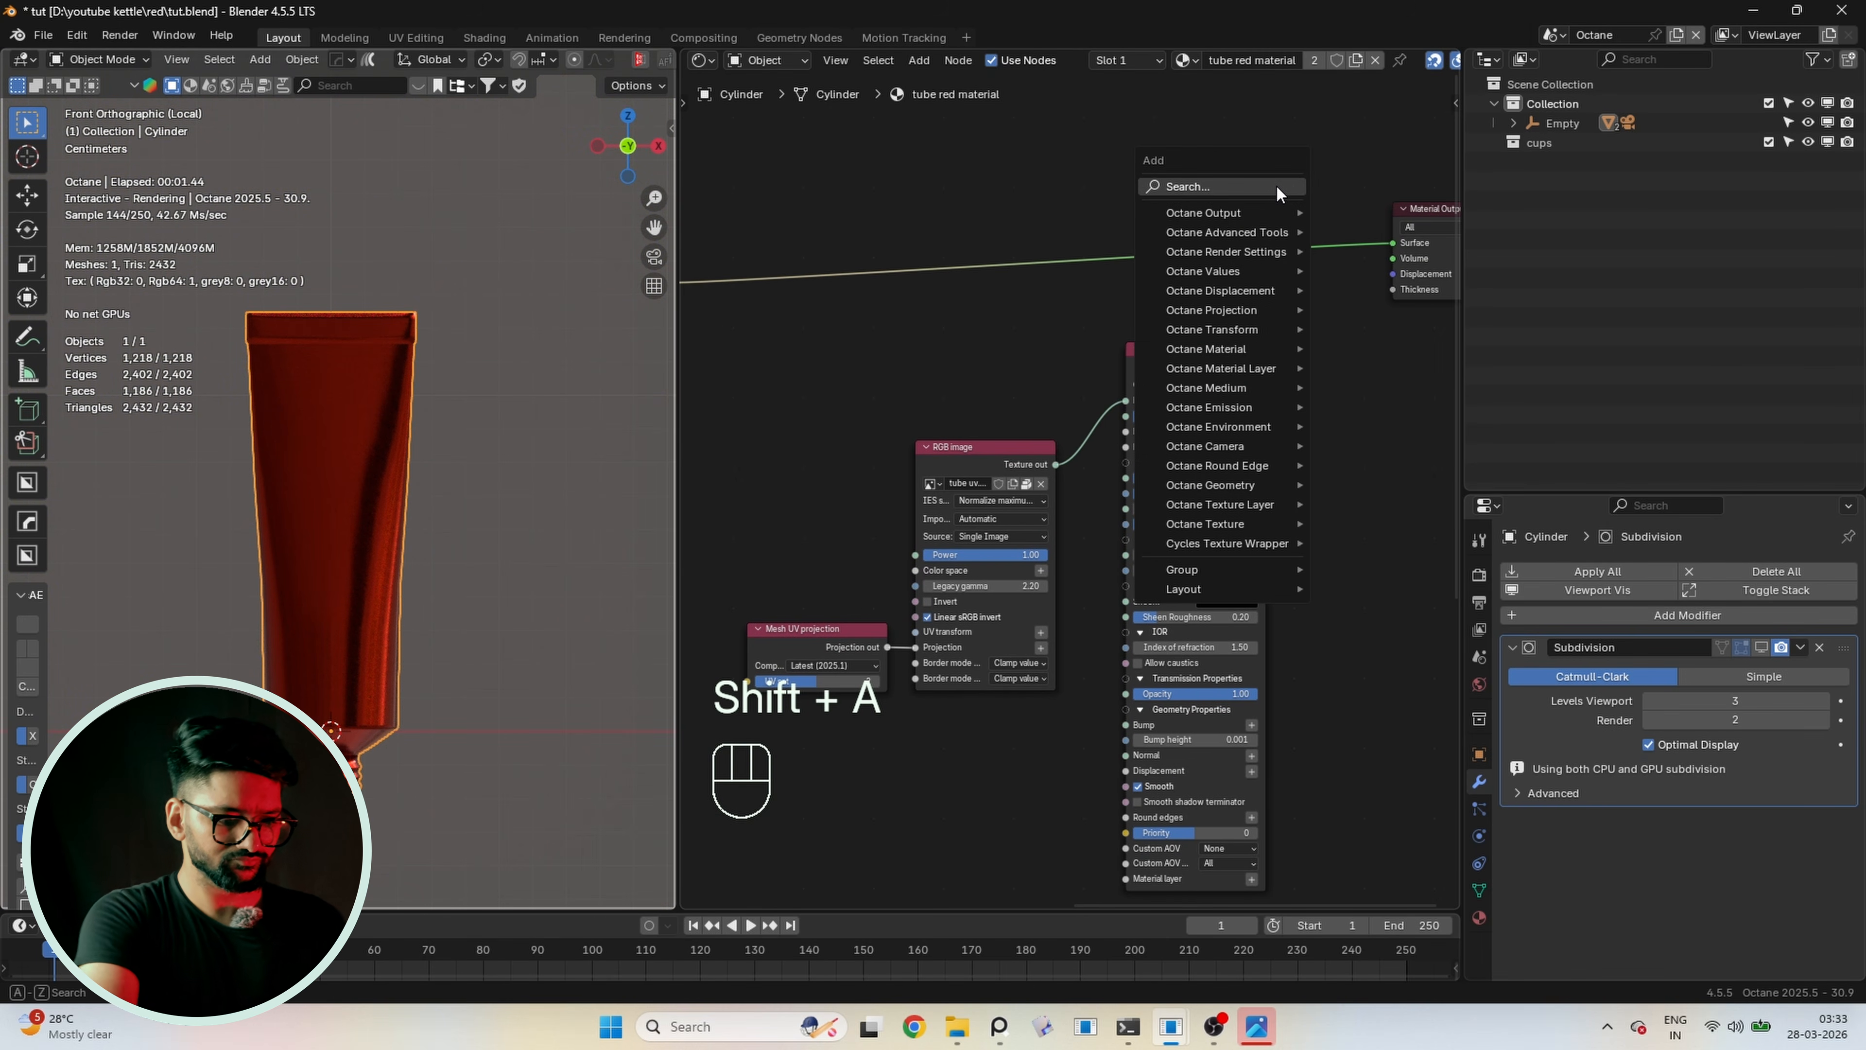
{"action": "left_click", "coordinate": [1277, 188]}
{"action": "type", "text": "mix"}
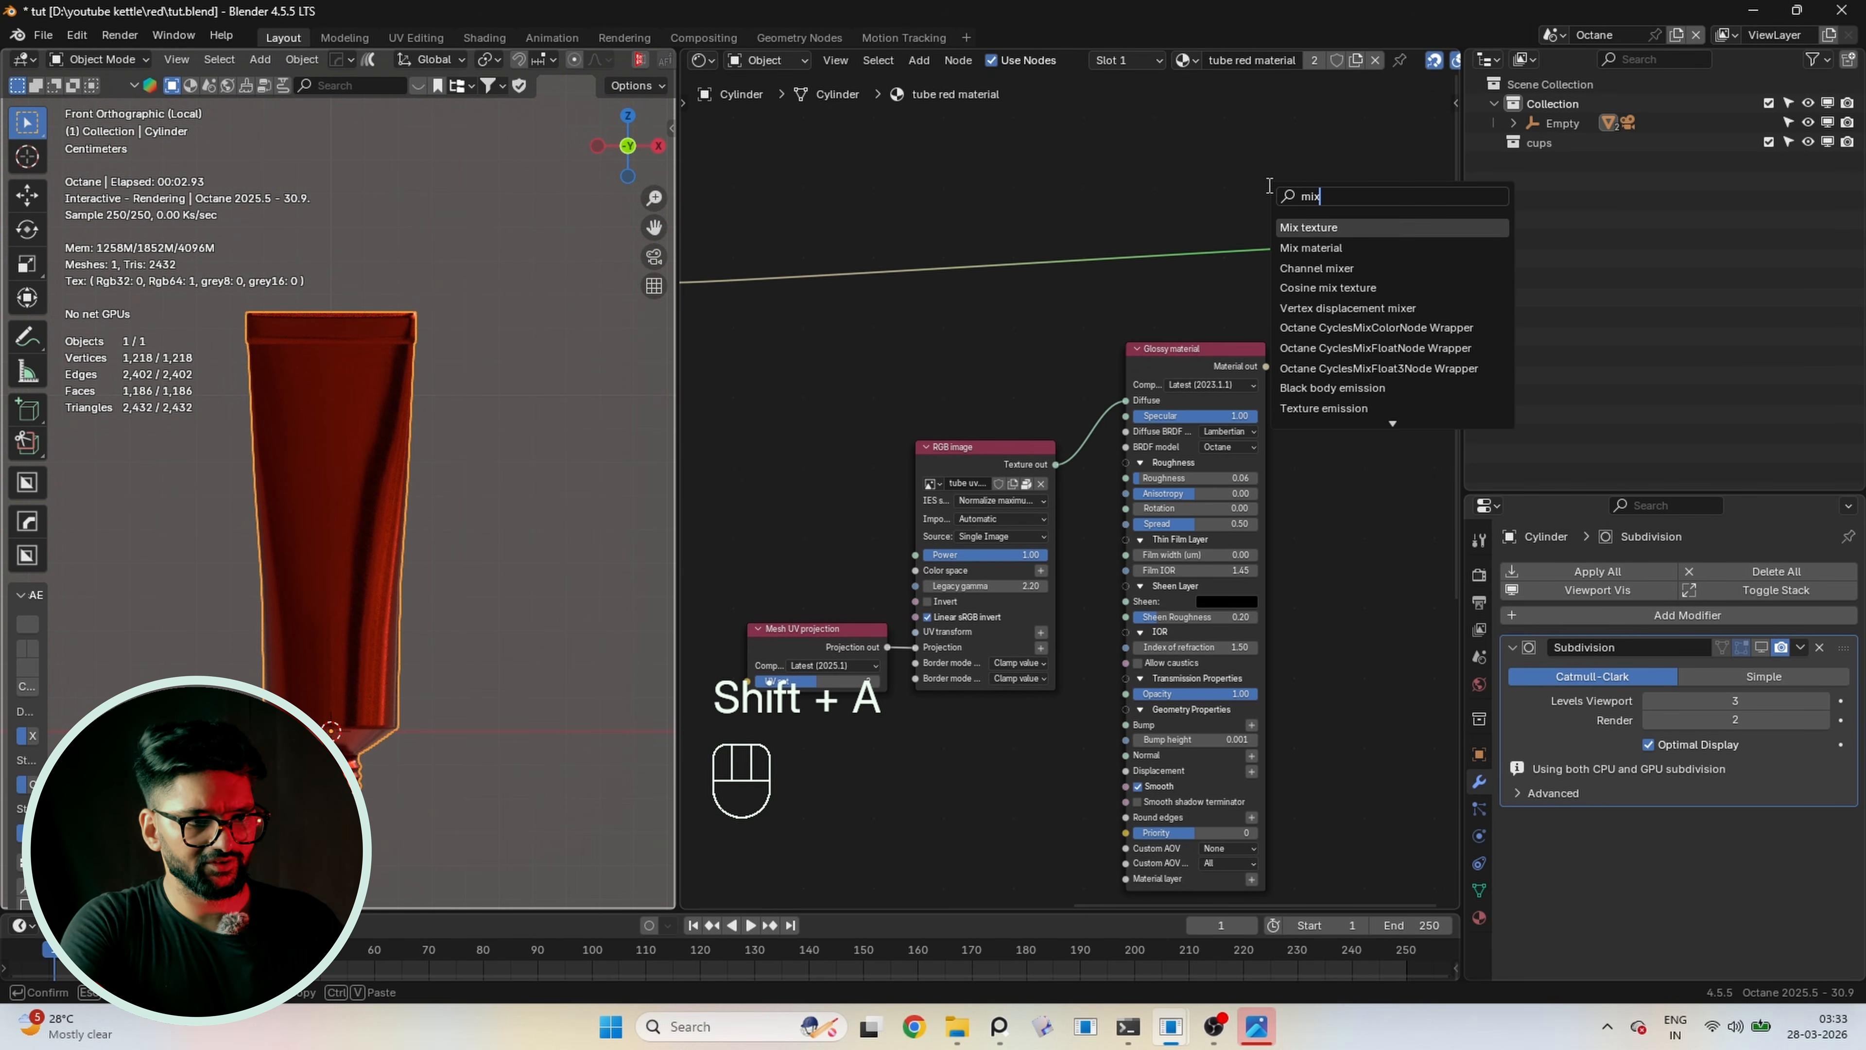
{"action": "left_click", "coordinate": [1333, 248]}
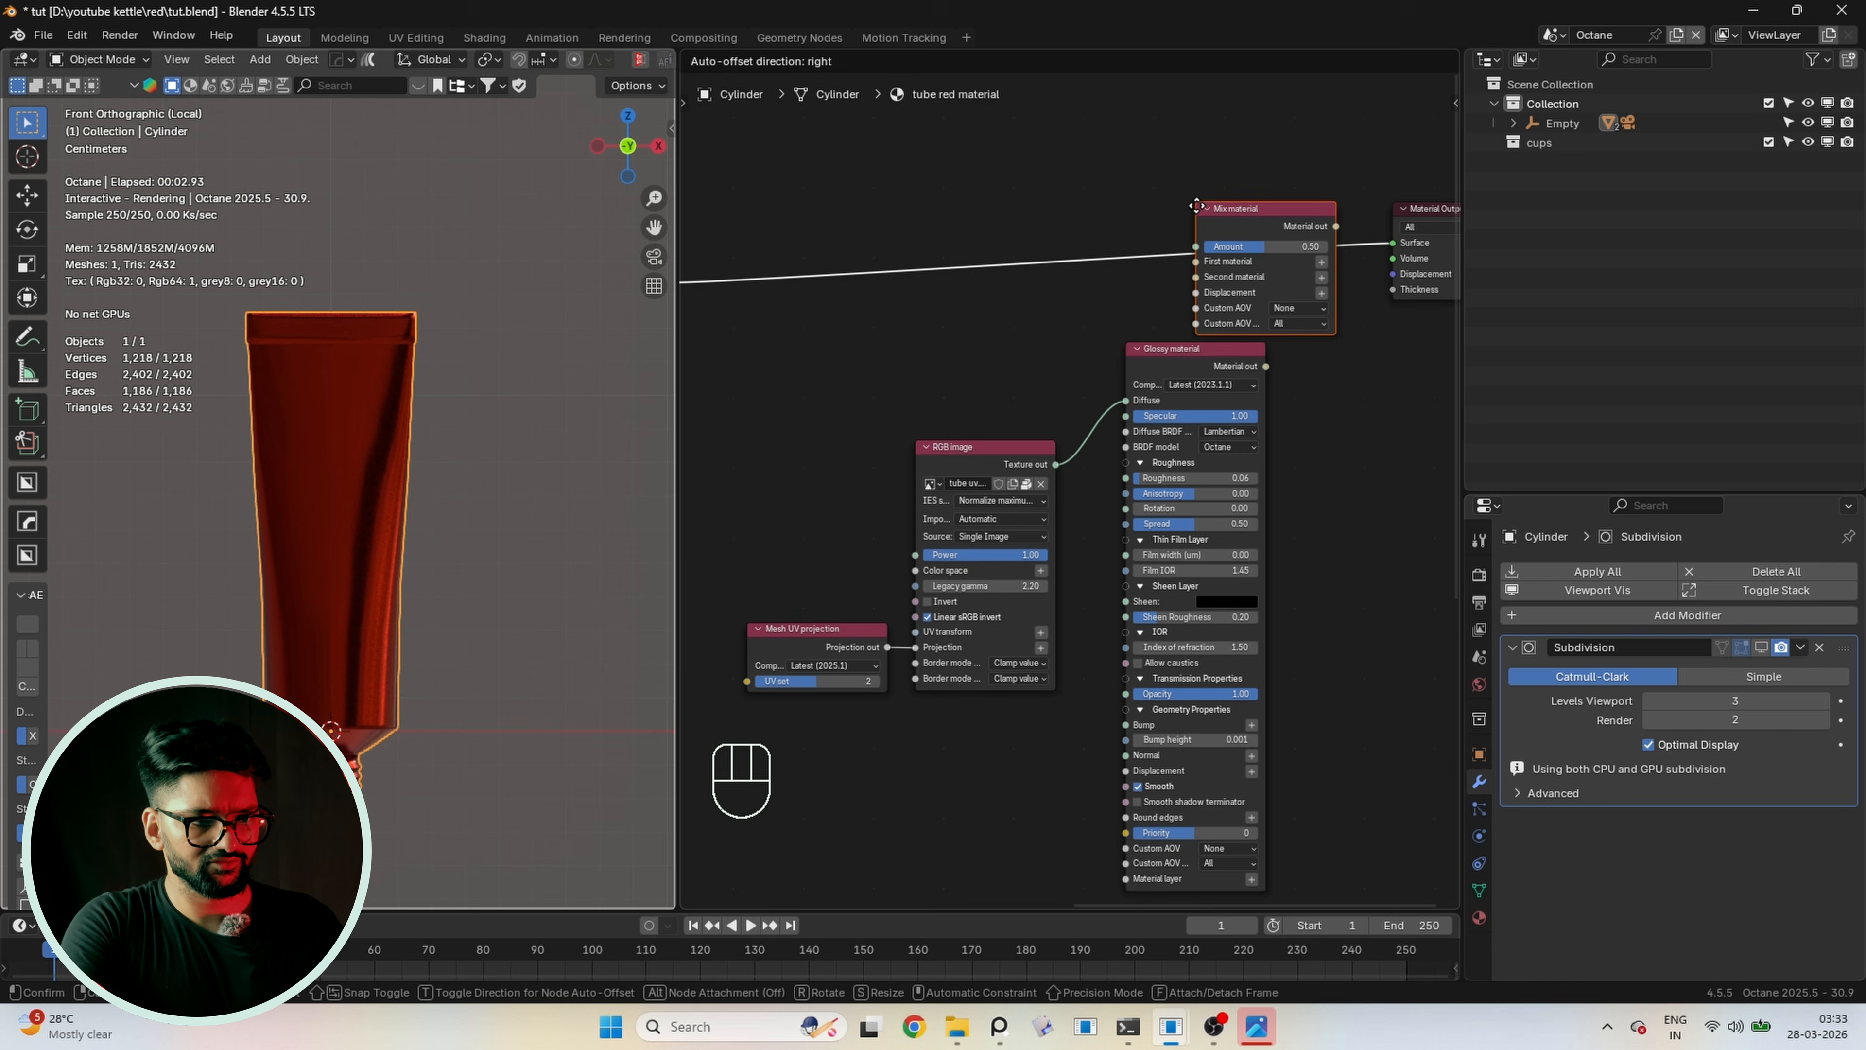
{"action": "left_click", "coordinate": [1221, 181]}
Connect the Glossy material to the Mix material's Second material input
{"action": "scroll", "coordinate": [1220, 181], "scroll_direction": "up", "scroll_amount": 2}
{"action": "left_click_drag", "start_coordinate": [1261, 301], "coordinate": [1184, 339]}
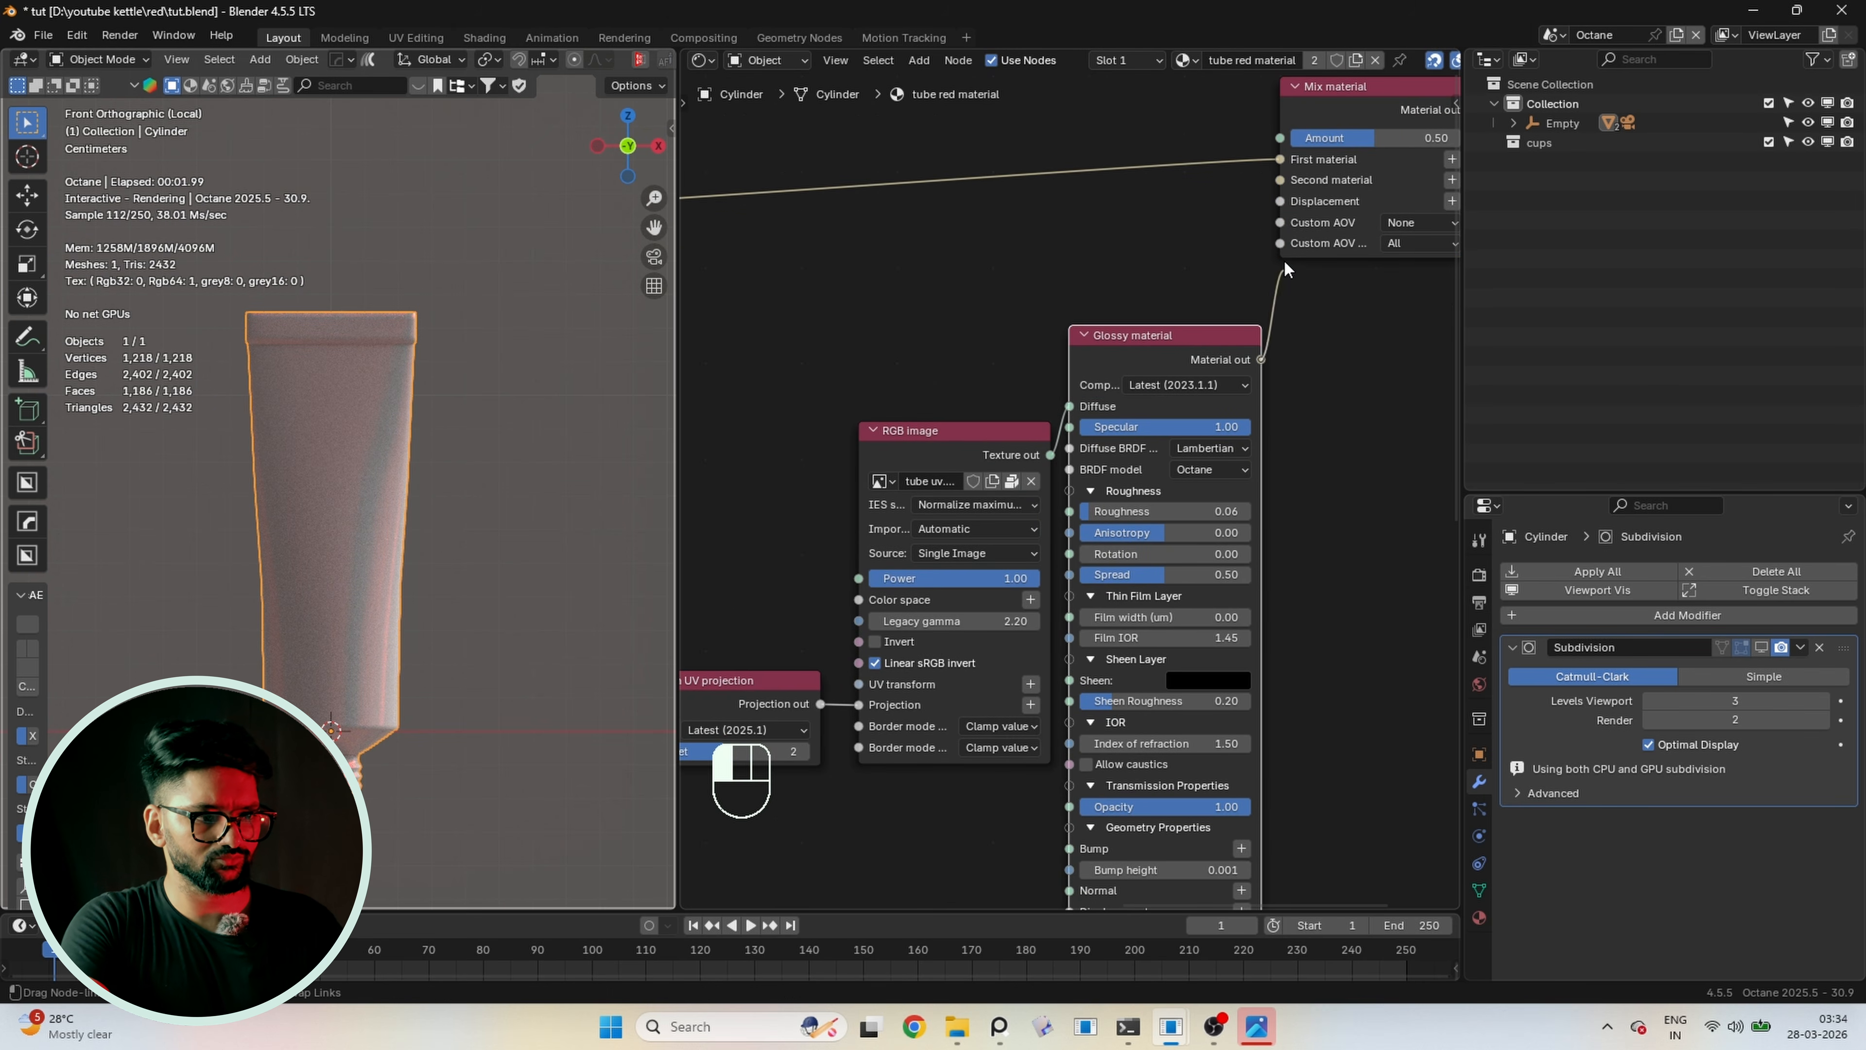
{"action": "left_click_drag", "start_coordinate": [1281, 183], "coordinate": [1281, 183]}
Connect the RGB image texture to the Mix material's Amount and disconnect it from the Glossy material's Diffuse
{"action": "middle_click_drag", "start_coordinate": [1150, 400], "coordinate": [1181, 410]}
{"action": "left_click_drag", "start_coordinate": [1009, 442], "coordinate": [968, 365]}
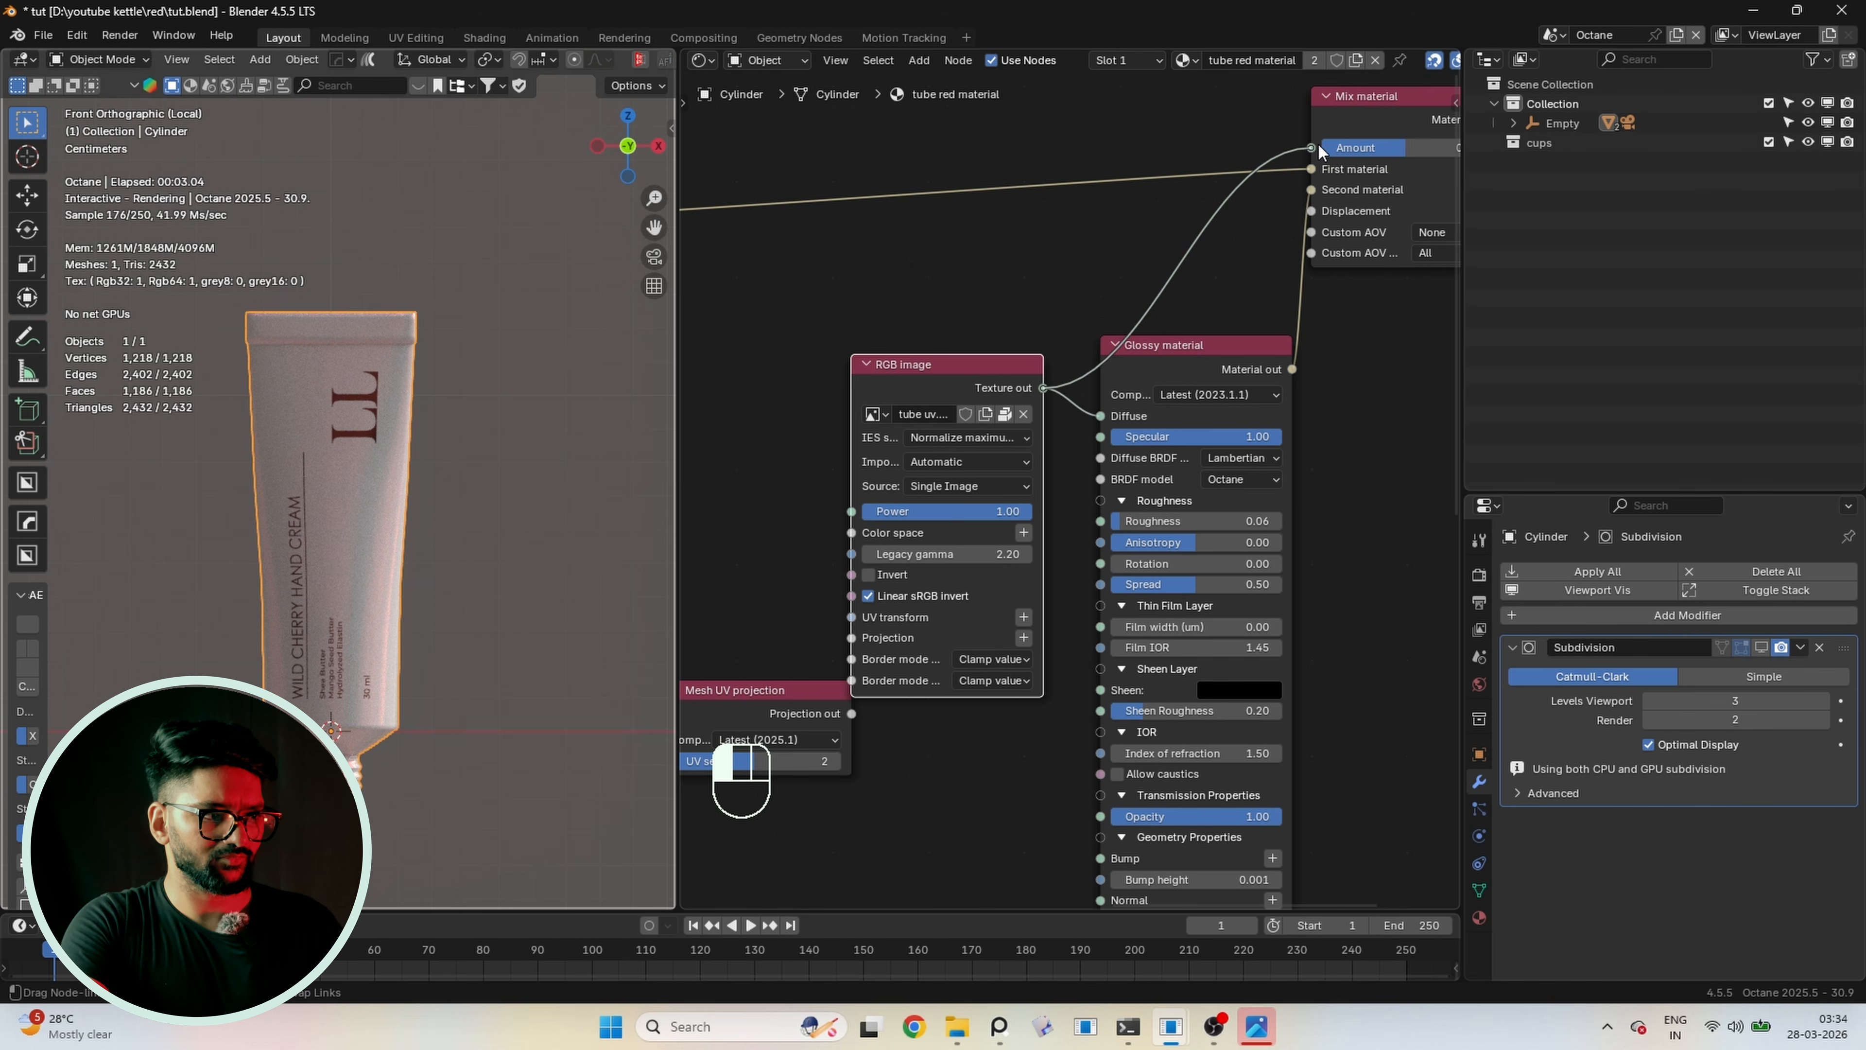
{"action": "left_click_drag", "start_coordinate": [1319, 150], "coordinate": [1313, 148]}
{"action": "left_click_drag", "start_coordinate": [1101, 417], "coordinate": [1036, 397]}
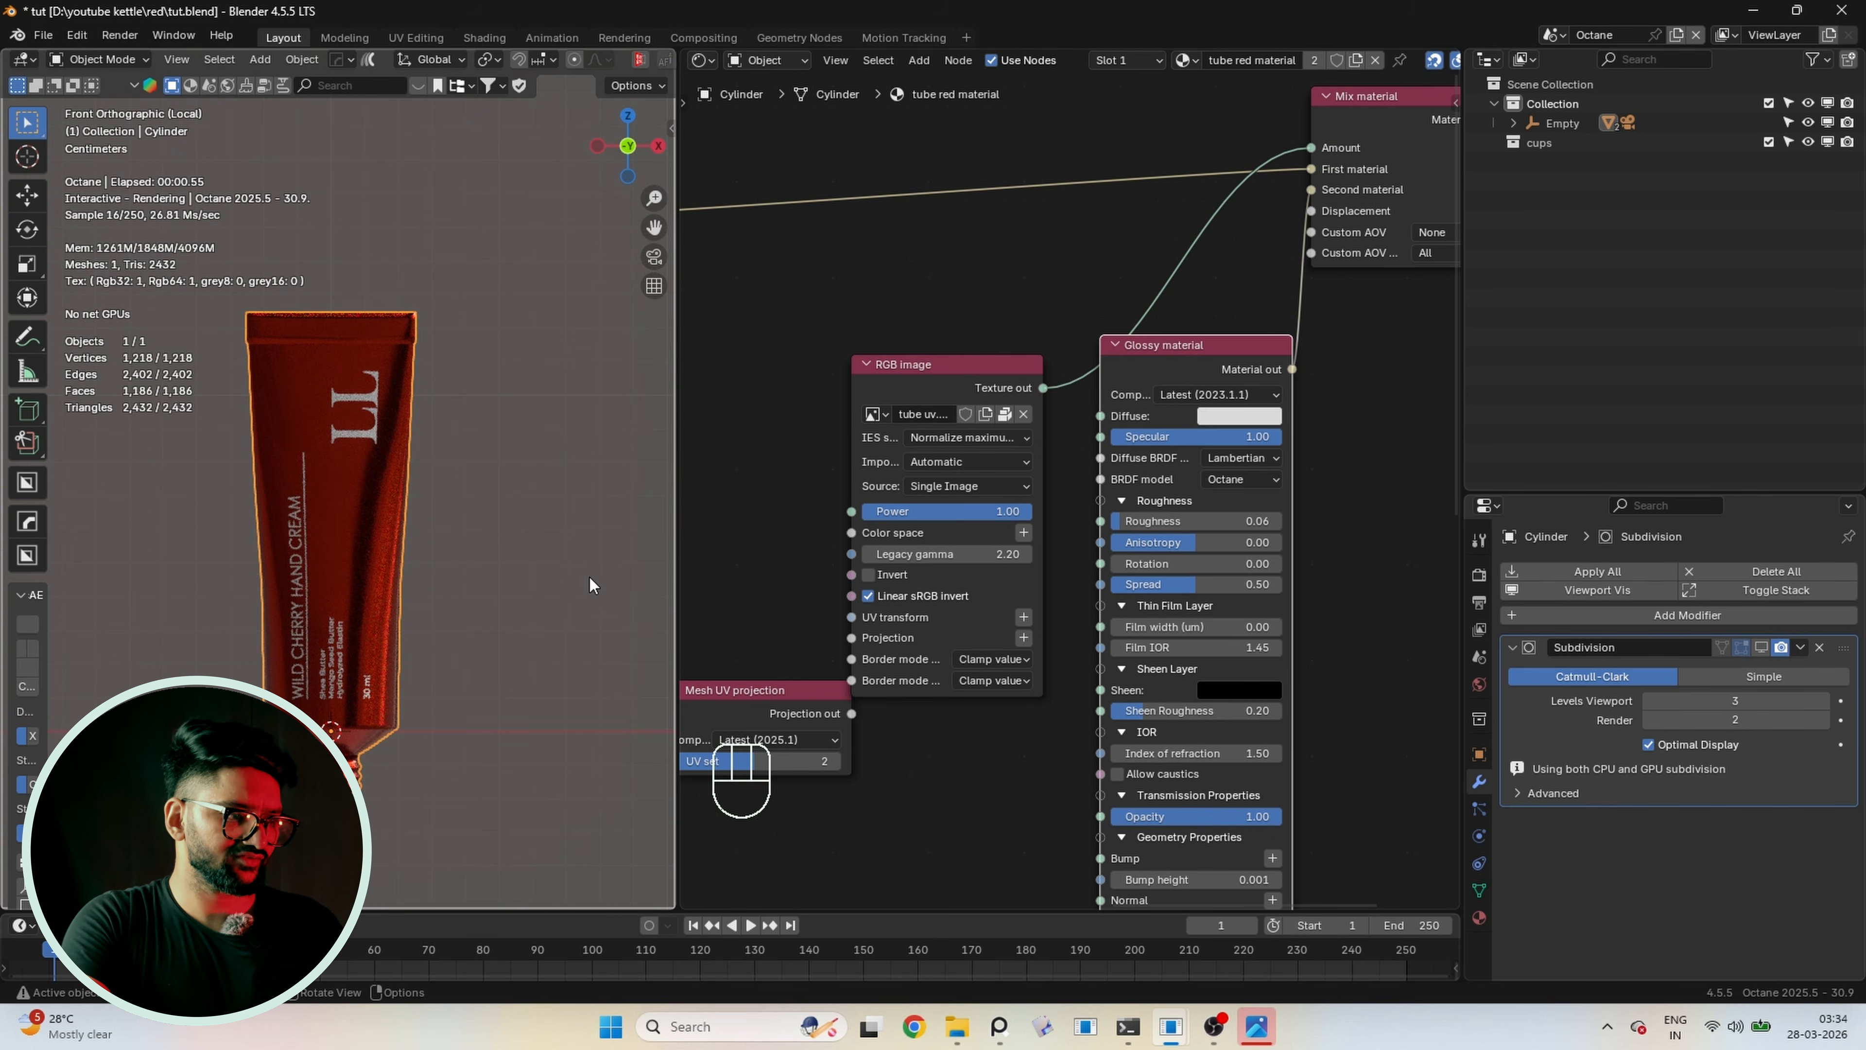
Set the Glossy material's roughness to 0.15 for the label print
{"action": "scroll", "coordinate": [411, 612], "scroll_direction": "up", "scroll_amount": 3}
{"action": "middle_click_drag", "start_coordinate": [422, 574], "coordinate": [423, 500], "text": "shift"}
{"action": "scroll", "coordinate": [1327, 644], "scroll_direction": "up", "scroll_amount": 1}
{"action": "left_click_drag", "start_coordinate": [1162, 527], "coordinate": [1179, 526]}
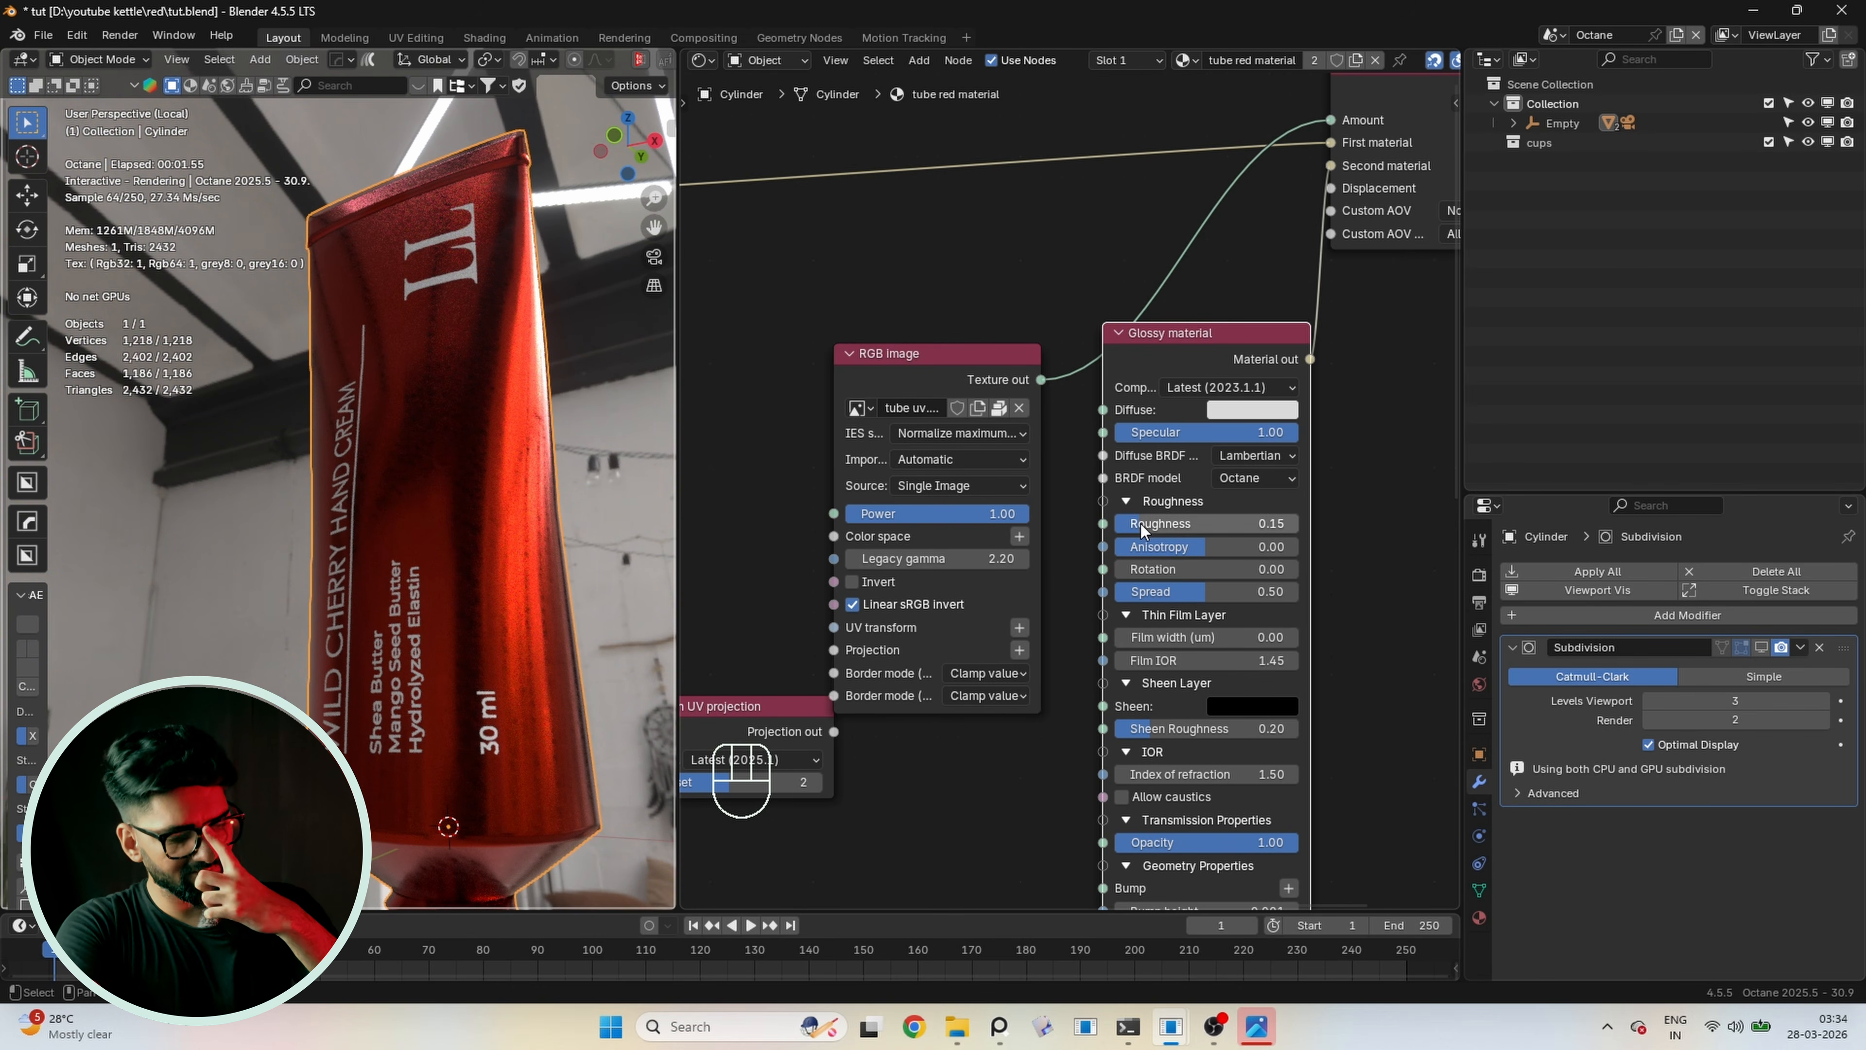
{"action": "scroll", "coordinate": [1072, 515], "scroll_direction": "down", "scroll_amount": 3}
{"action": "middle_click_drag", "start_coordinate": [786, 352], "coordinate": [1085, 552]}
{"action": "scroll", "coordinate": [1075, 524], "scroll_direction": "down", "scroll_amount": 2}
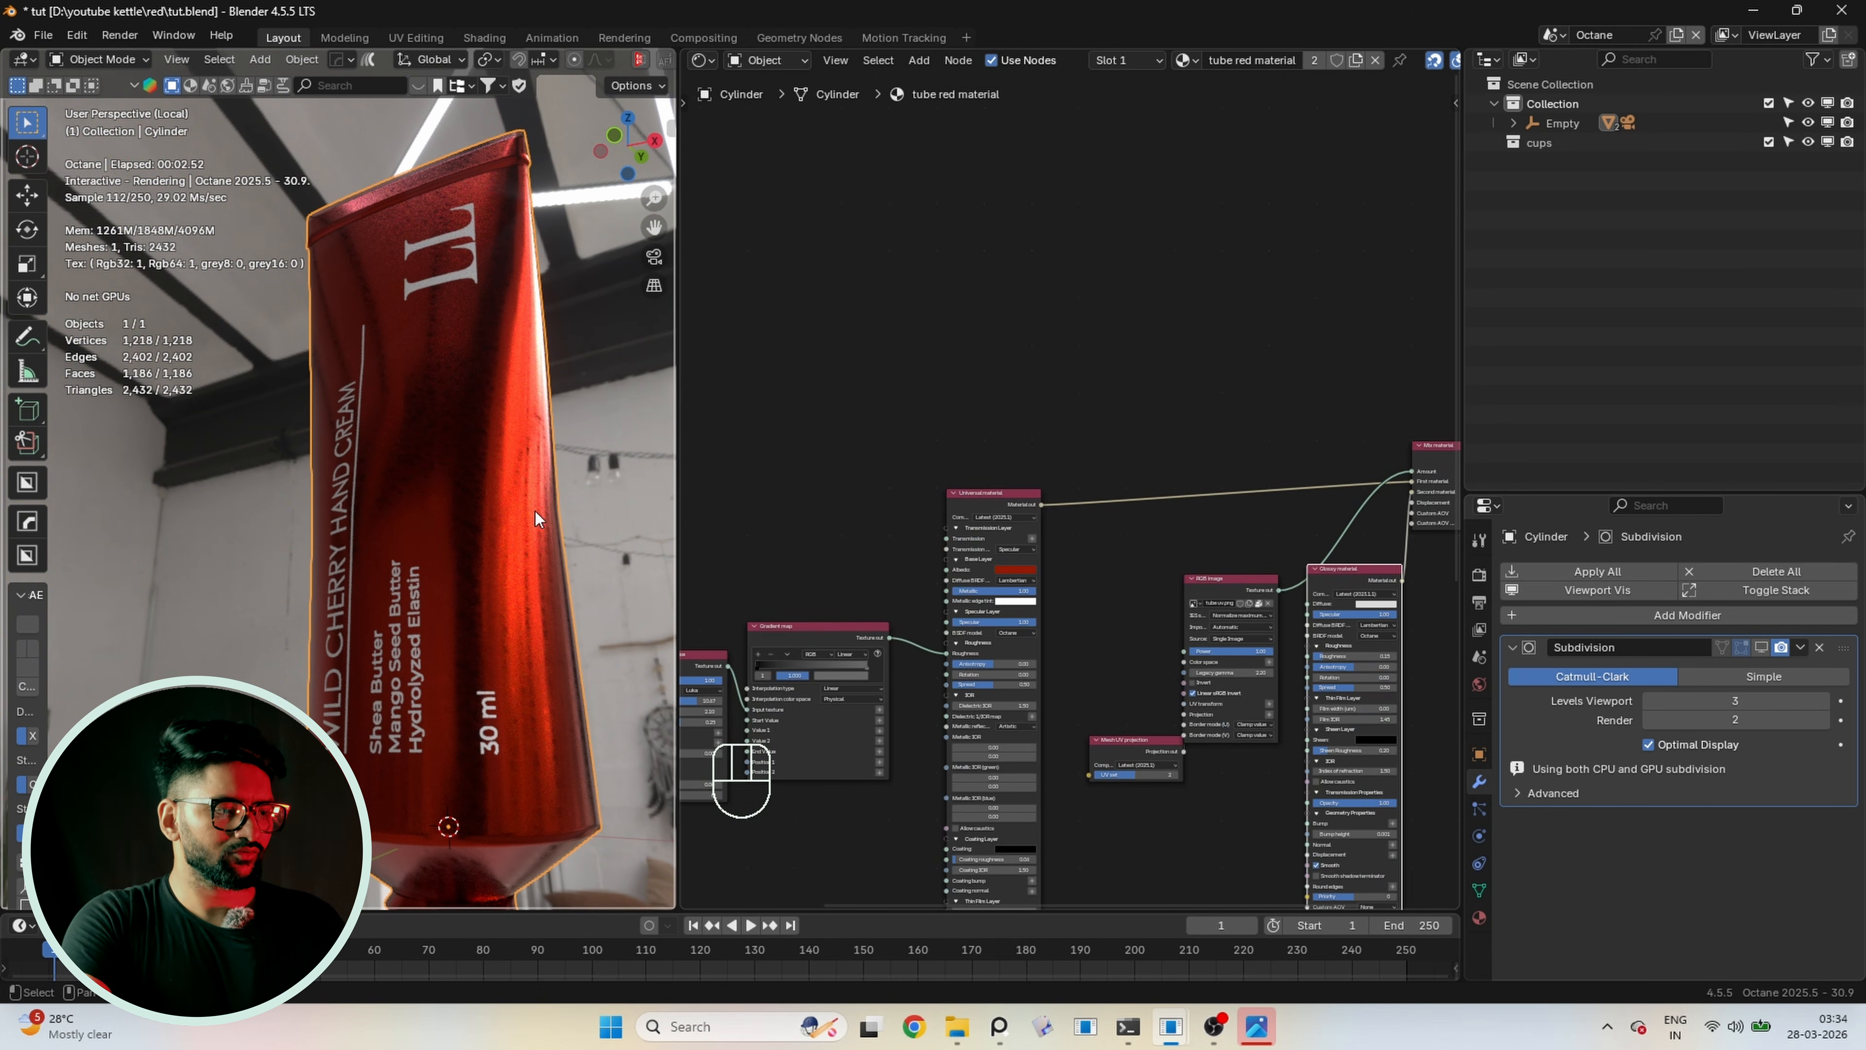
Select the tube body's faces above the shoulder in Edit Mode, assign them tube red material, and return to Object Mode
{"action": "scroll", "coordinate": [440, 500], "scroll_direction": "down", "scroll_amount": 2}
{"action": "middle_click_drag", "start_coordinate": [416, 480], "coordinate": [415, 570]}
{"action": "middle_click_drag", "start_coordinate": [412, 551], "coordinate": [434, 478], "text": "shift"}
{"action": "scroll", "coordinate": [385, 557], "scroll_direction": "up", "scroll_amount": 4}
{"action": "middle_click_drag", "start_coordinate": [433, 477], "coordinate": [449, 434], "text": "shift"}
{"action": "key", "text": "Tab"}
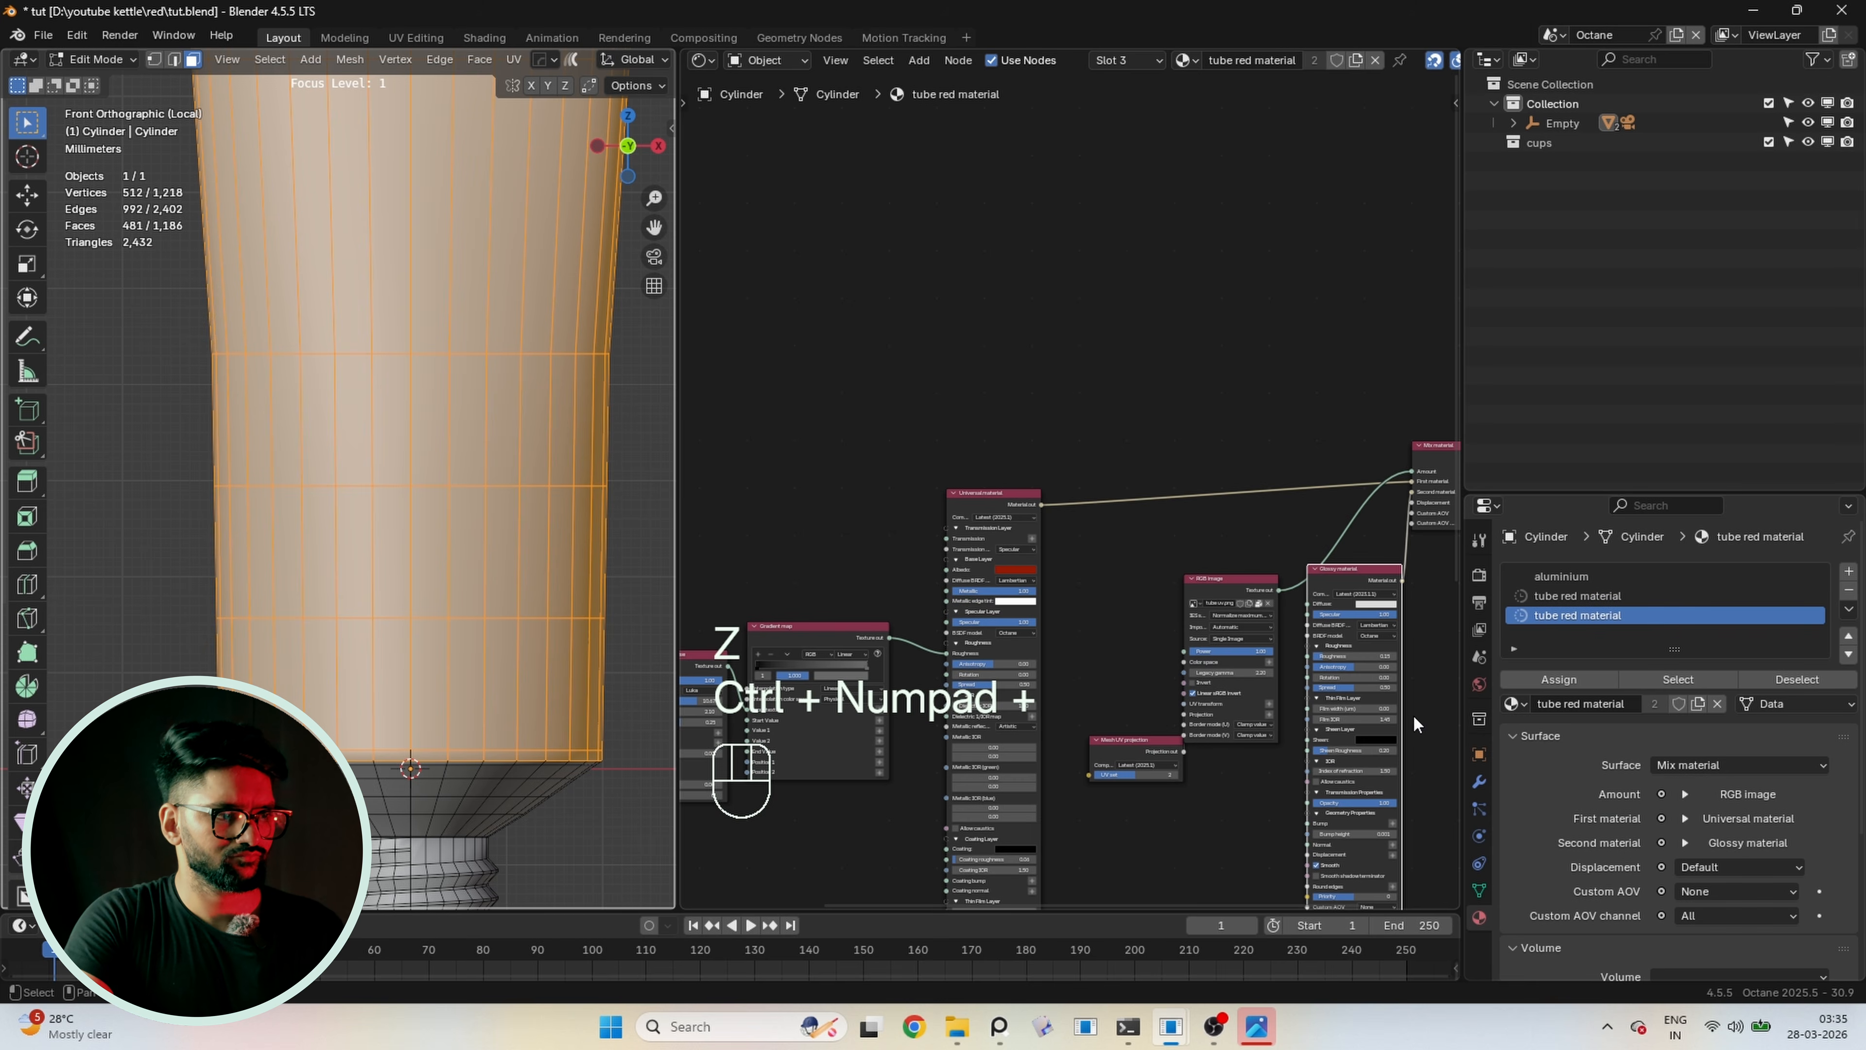
{"action": "key", "text": "Tab"}
Show the tube in rendered shading from the front and leave local view so the whole scene shows
{"action": "scroll", "coordinate": [470, 618], "scroll_direction": "down", "scroll_amount": 5}
{"action": "key", "text": "z"}
{"action": "left_click", "coordinate": [391, 467]}
{"action": "middle_click_drag", "start_coordinate": [390, 496], "coordinate": [391, 577], "text": "shift"}
{"action": "middle_click_drag", "start_coordinate": [326, 441], "coordinate": [406, 455]}
{"action": "key", "text": "KP_1"}
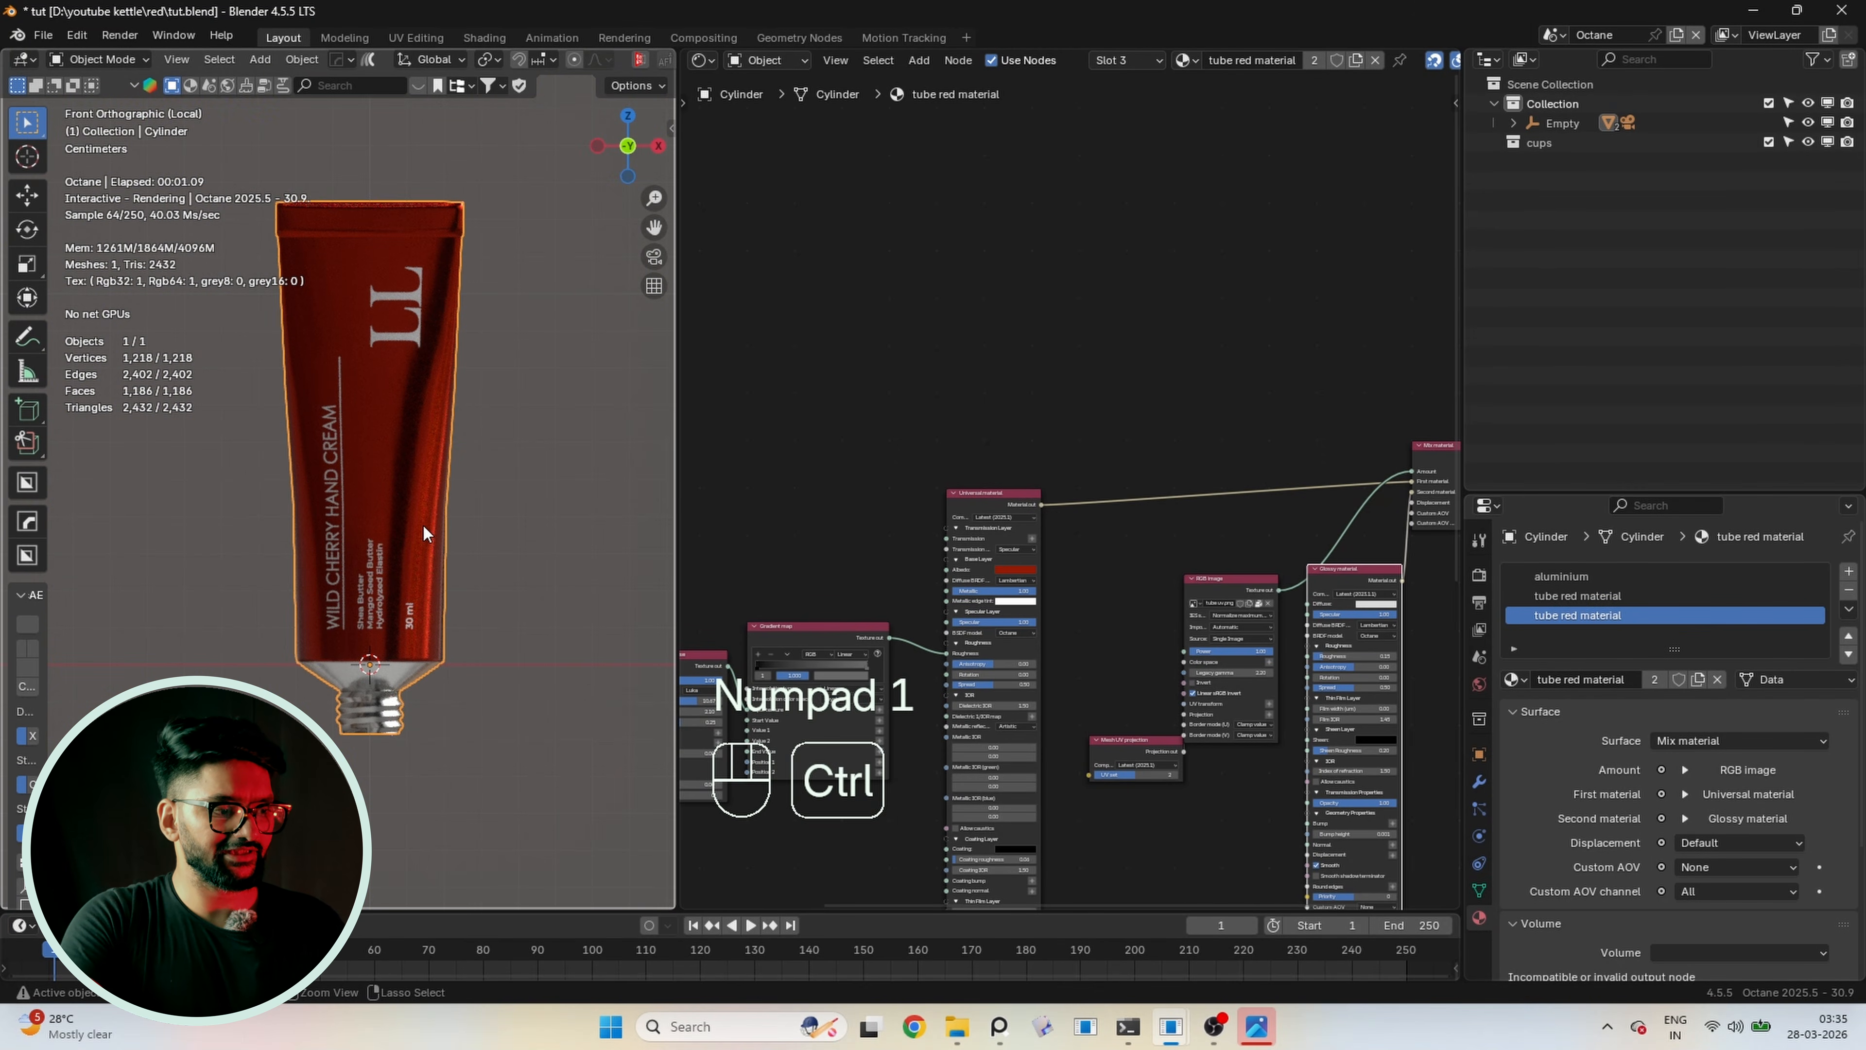
{"action": "key", "text": "ctrl+f"}
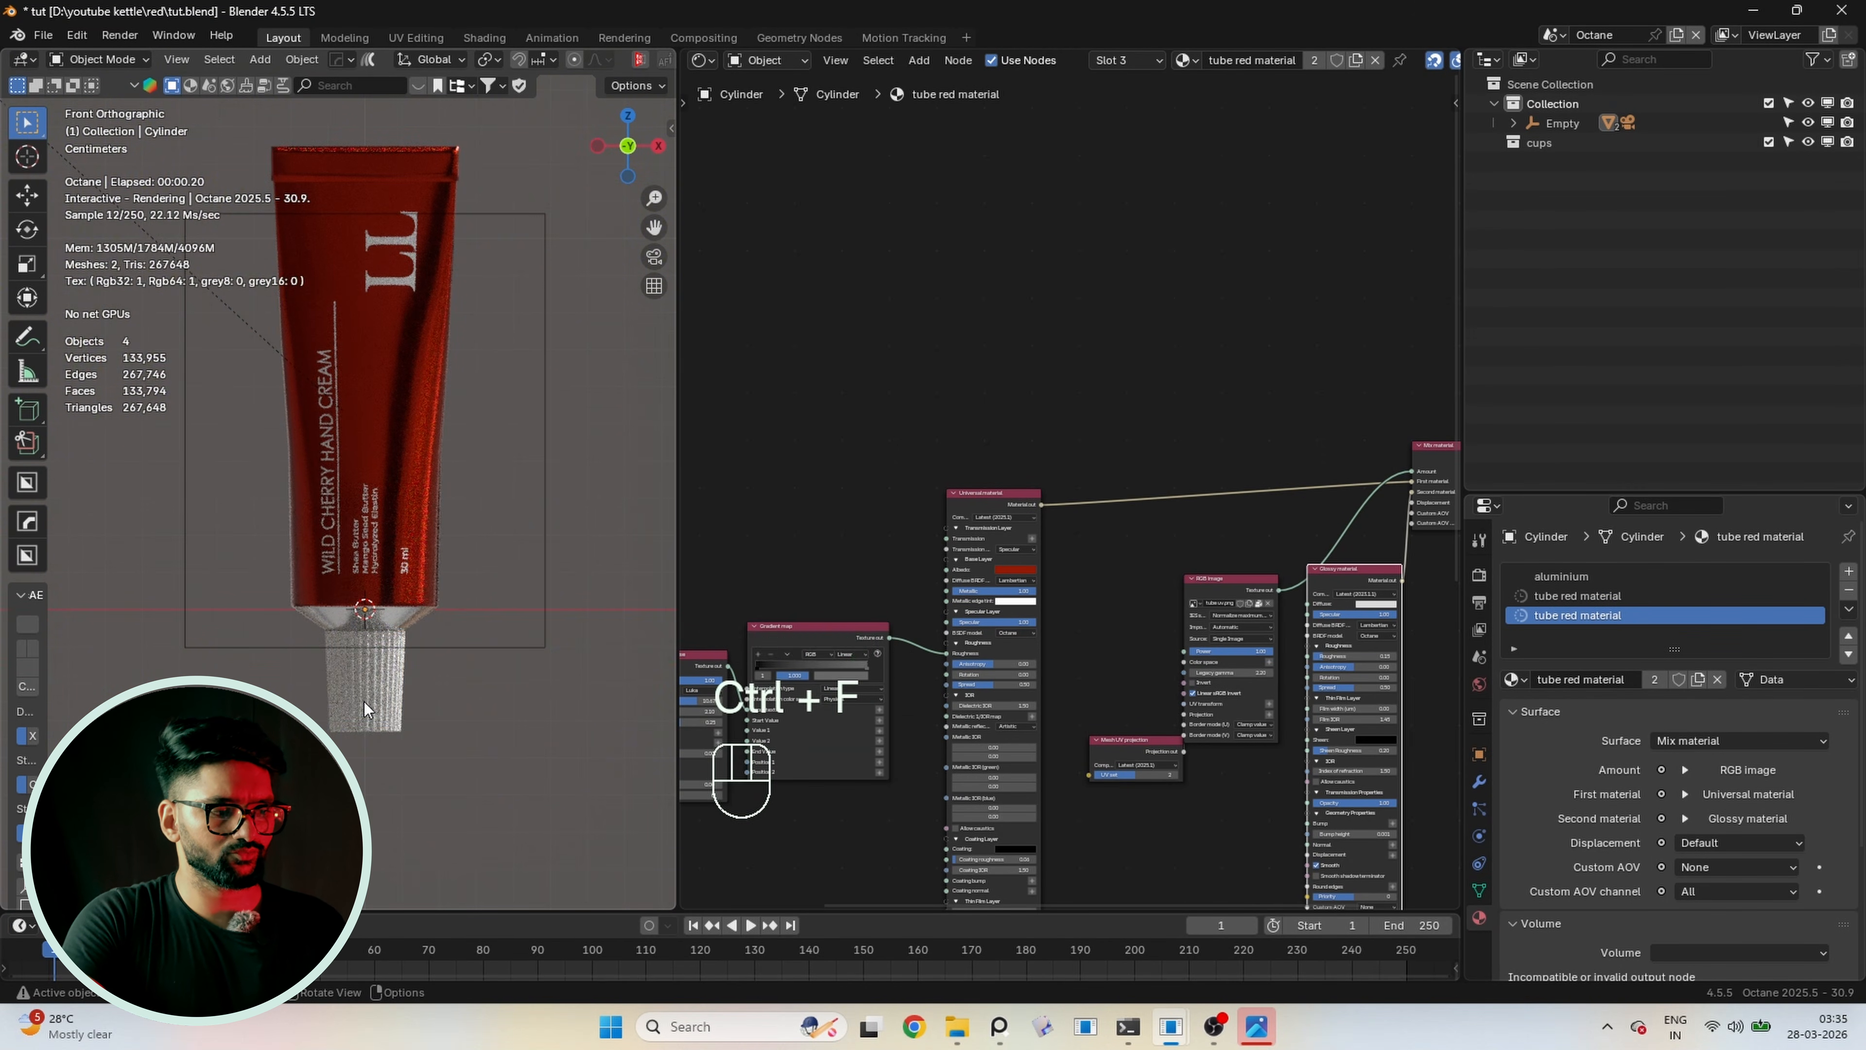
Select the ribbed cap, save the file, and create a new material for the cap
{"action": "left_click", "coordinate": [365, 701]}
{"action": "scroll", "coordinate": [365, 701], "scroll_direction": "up", "scroll_amount": 4}
{"action": "key", "text": "ctrl+s"}
{"action": "middle_click_drag", "start_coordinate": [364, 708], "coordinate": [371, 471], "text": "shift"}
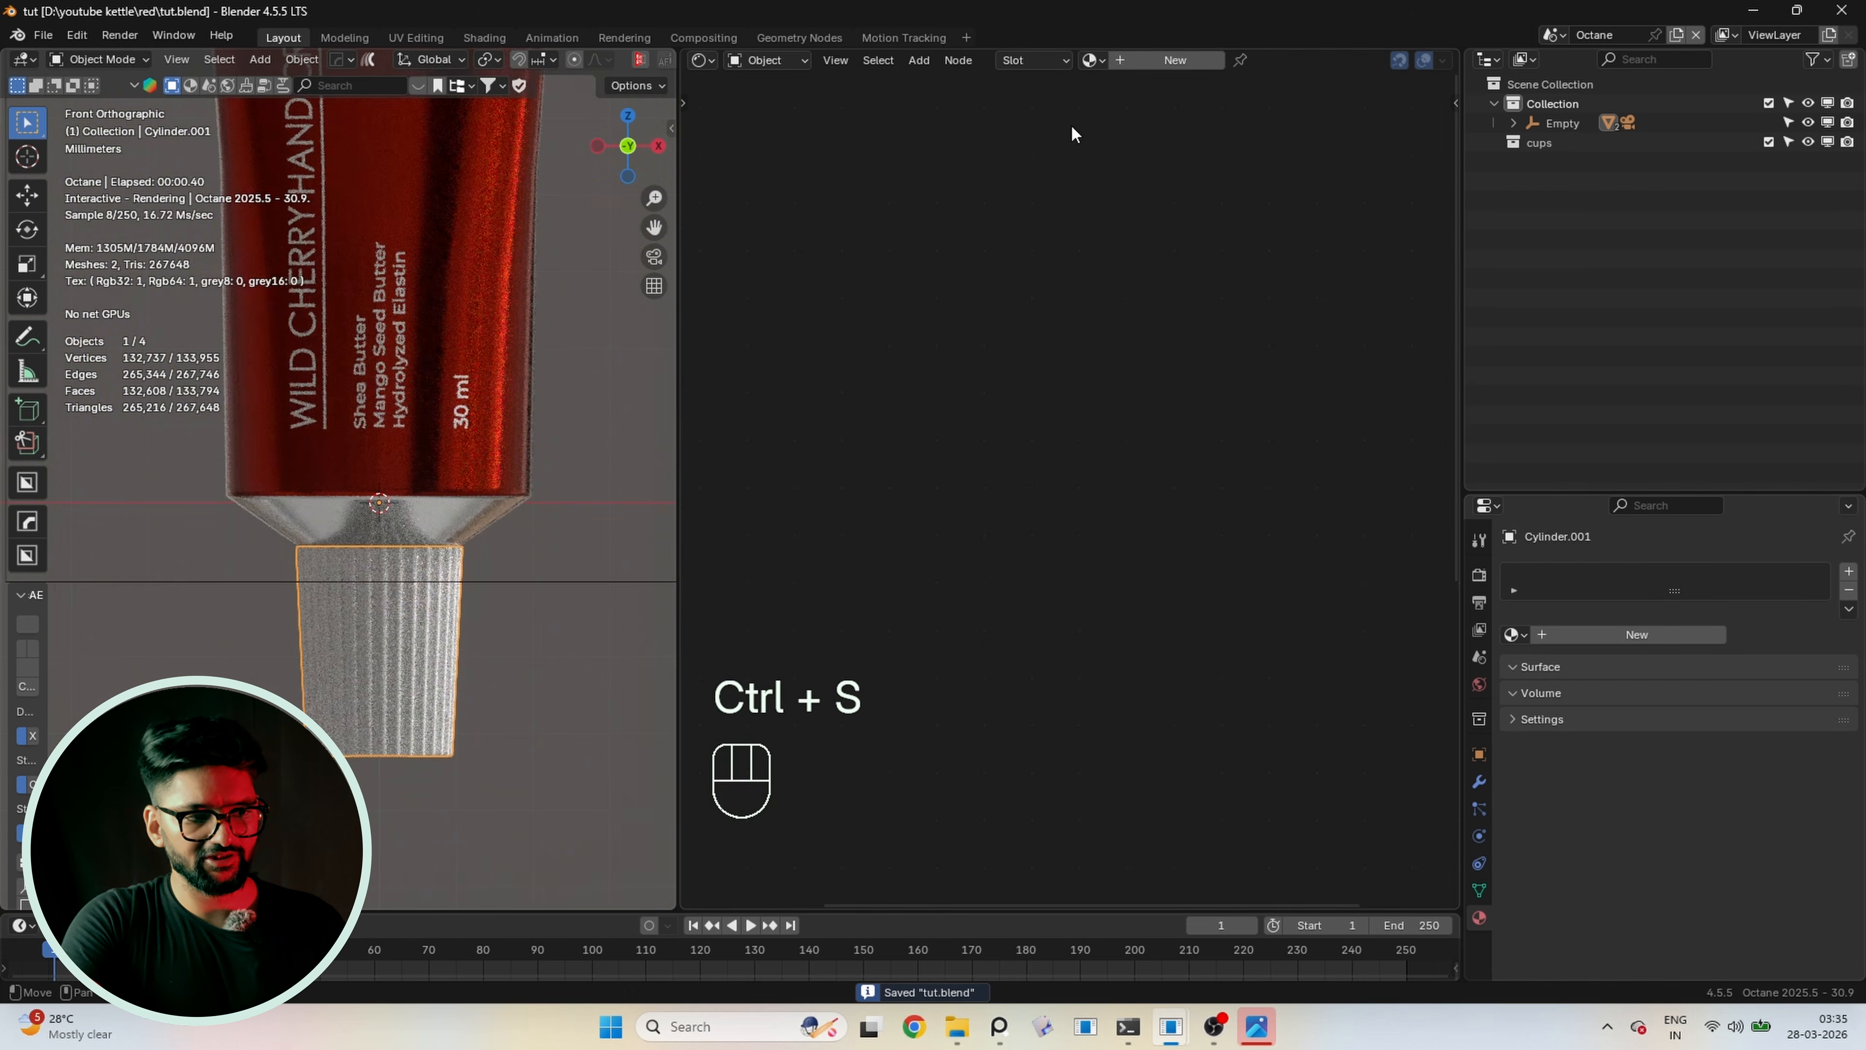
{"action": "left_click", "coordinate": [1149, 65]}
{"action": "scroll", "coordinate": [985, 482], "scroll_direction": "up", "scroll_amount": 6}
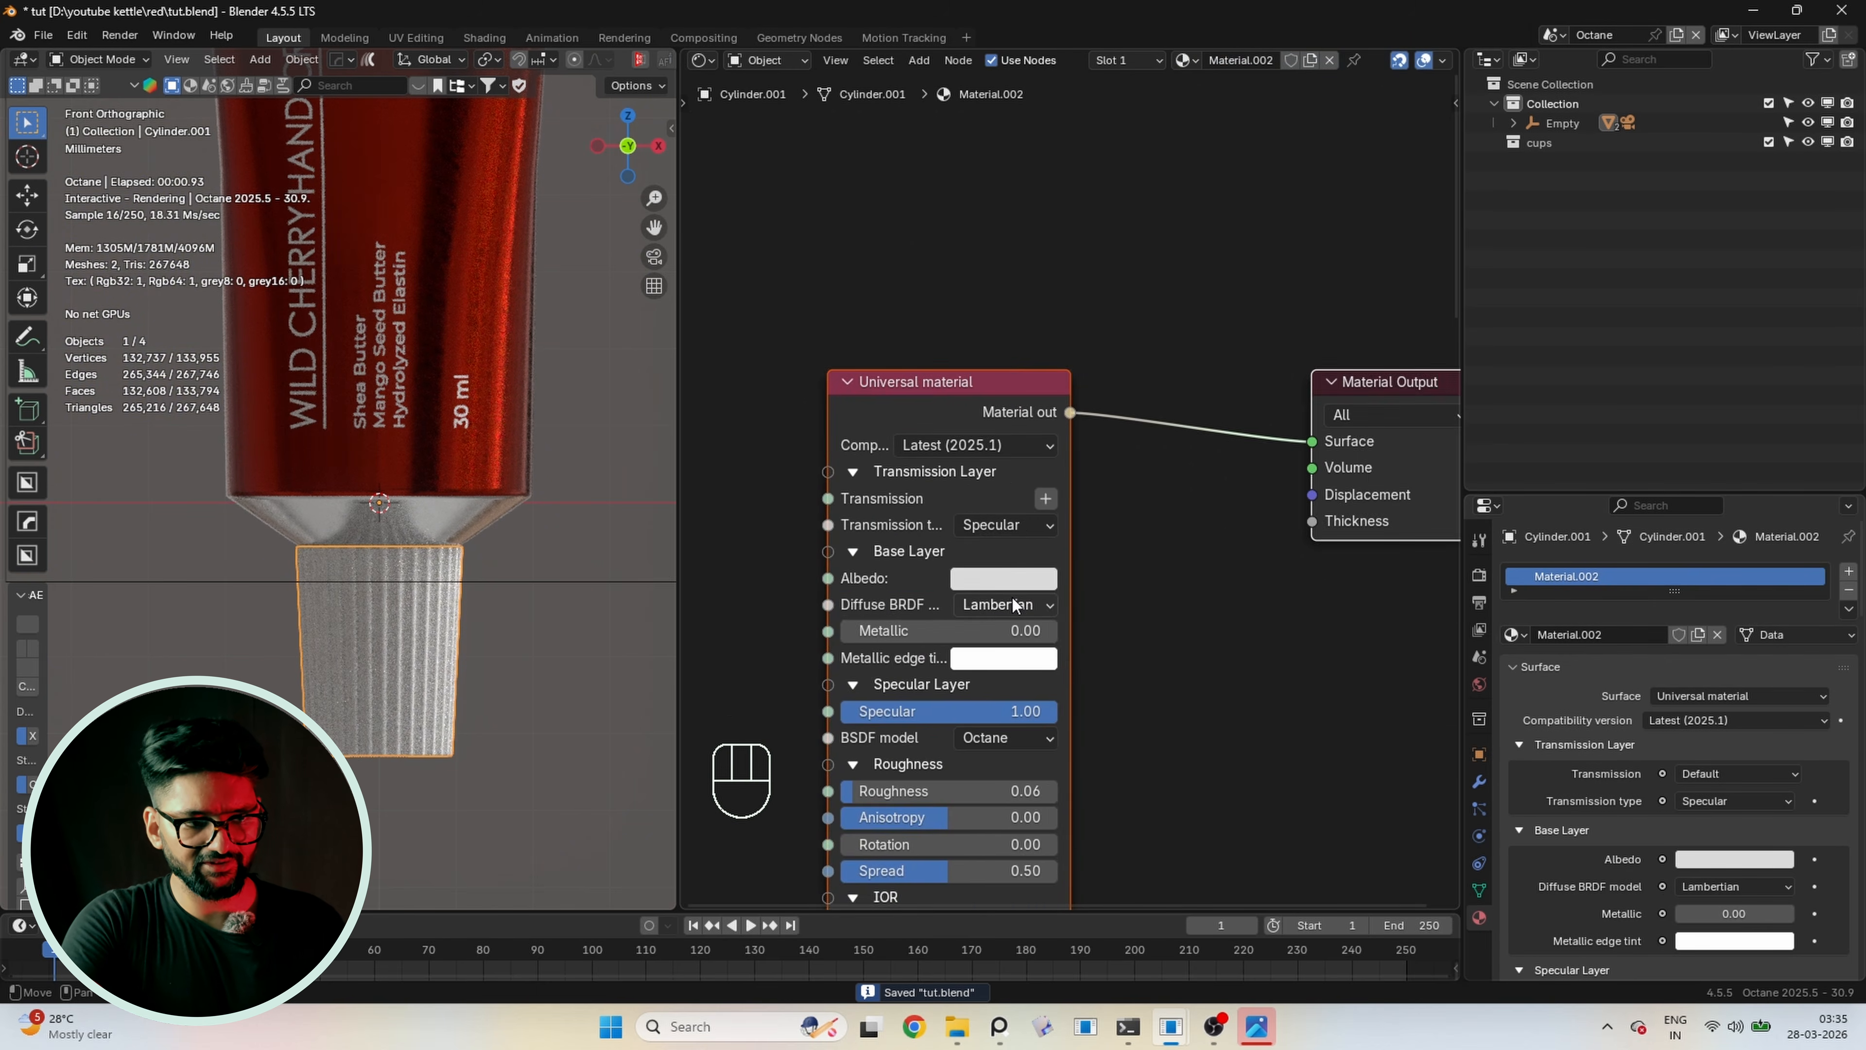
Darken the cap material's albedo color to #1A1A1A
{"action": "left_click", "coordinate": [1132, 470]}
{"action": "left_click_drag", "start_coordinate": [1311, 228], "coordinate": [1307, 251]}
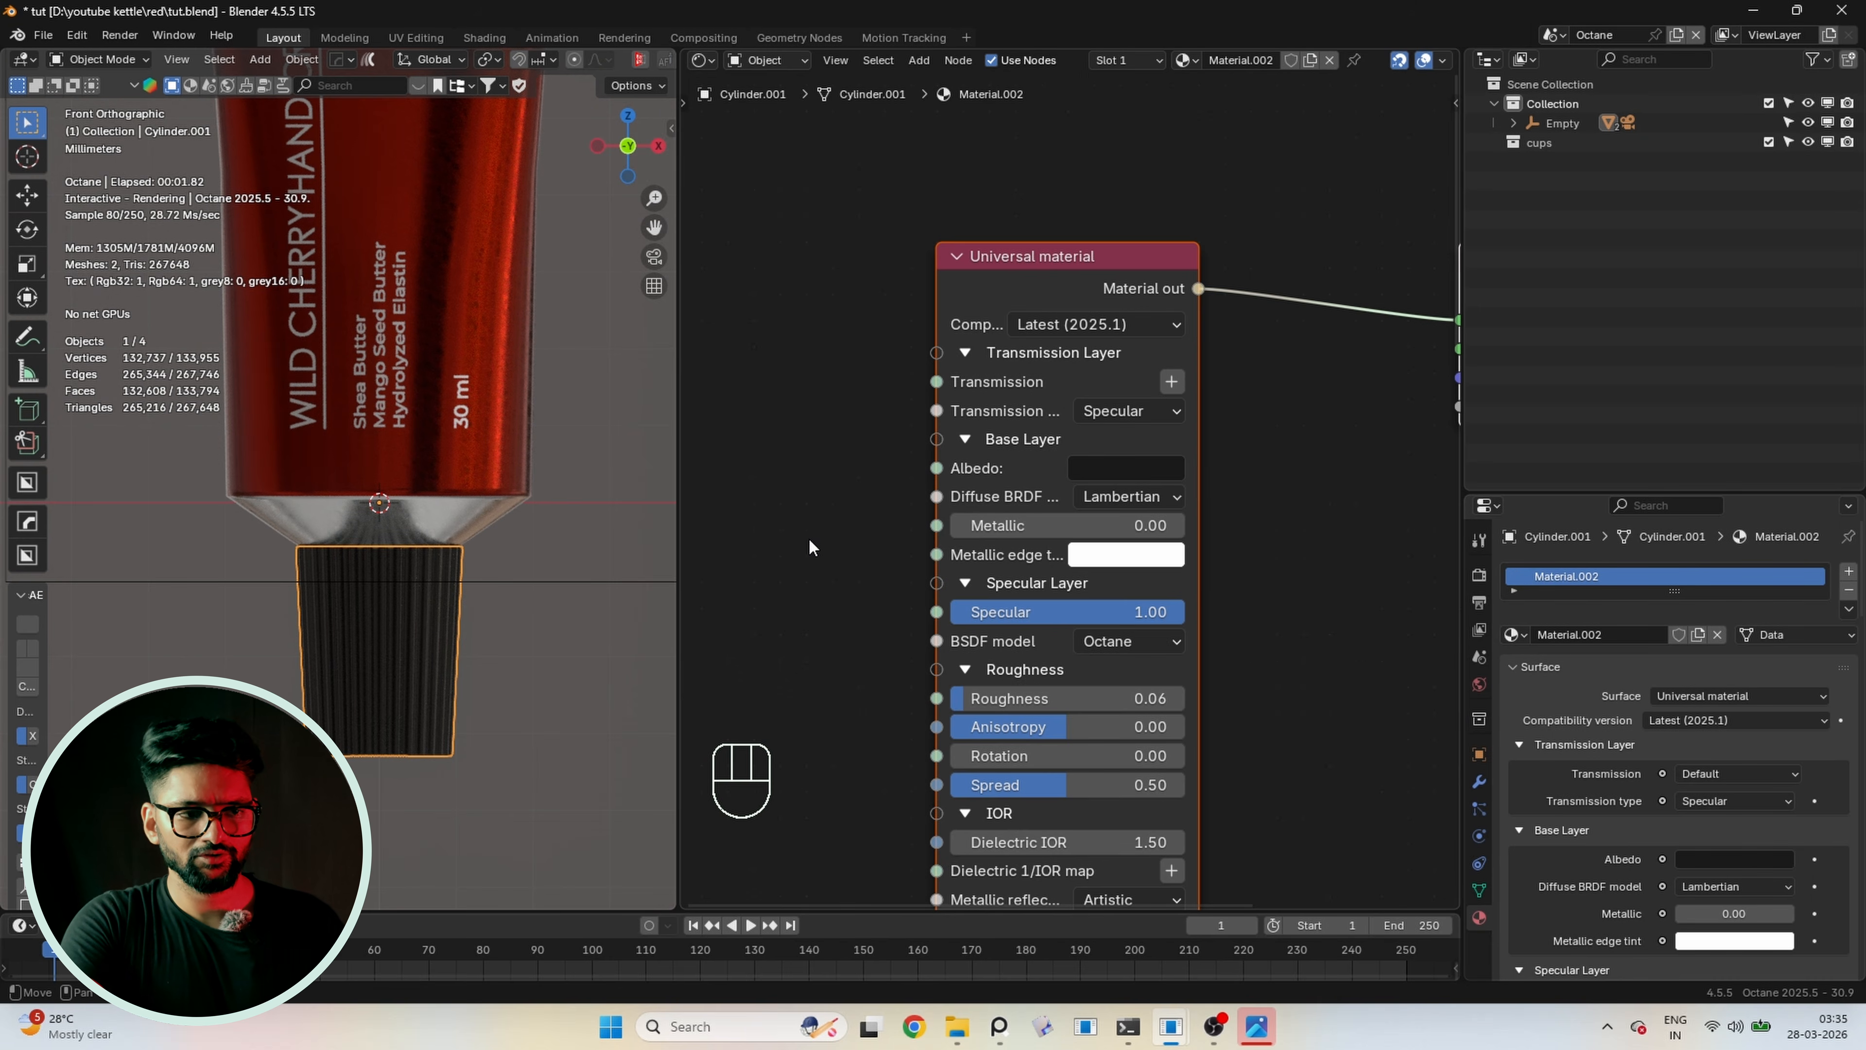
{"action": "left_click", "coordinate": [1083, 474]}
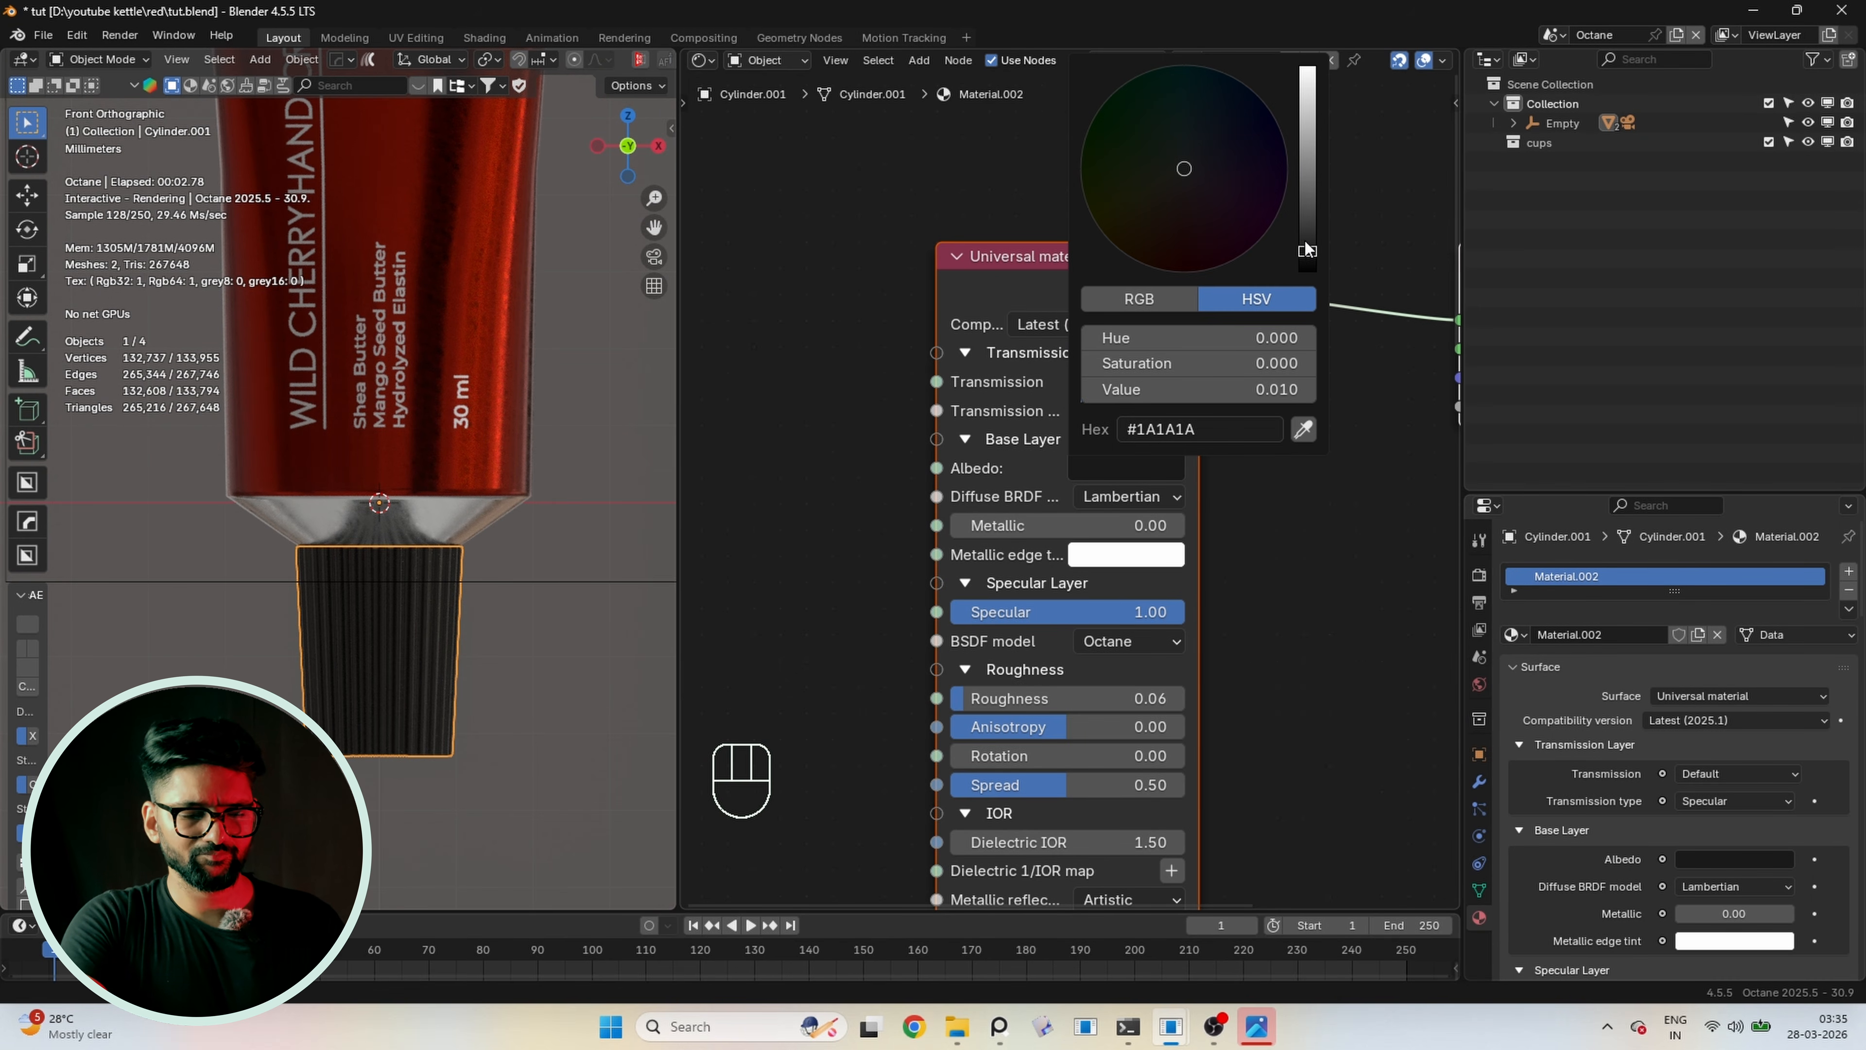
Set the cap material's metallic to 0.66 and save the file
{"action": "scroll", "coordinate": [444, 717], "scroll_direction": "up", "scroll_amount": 2}
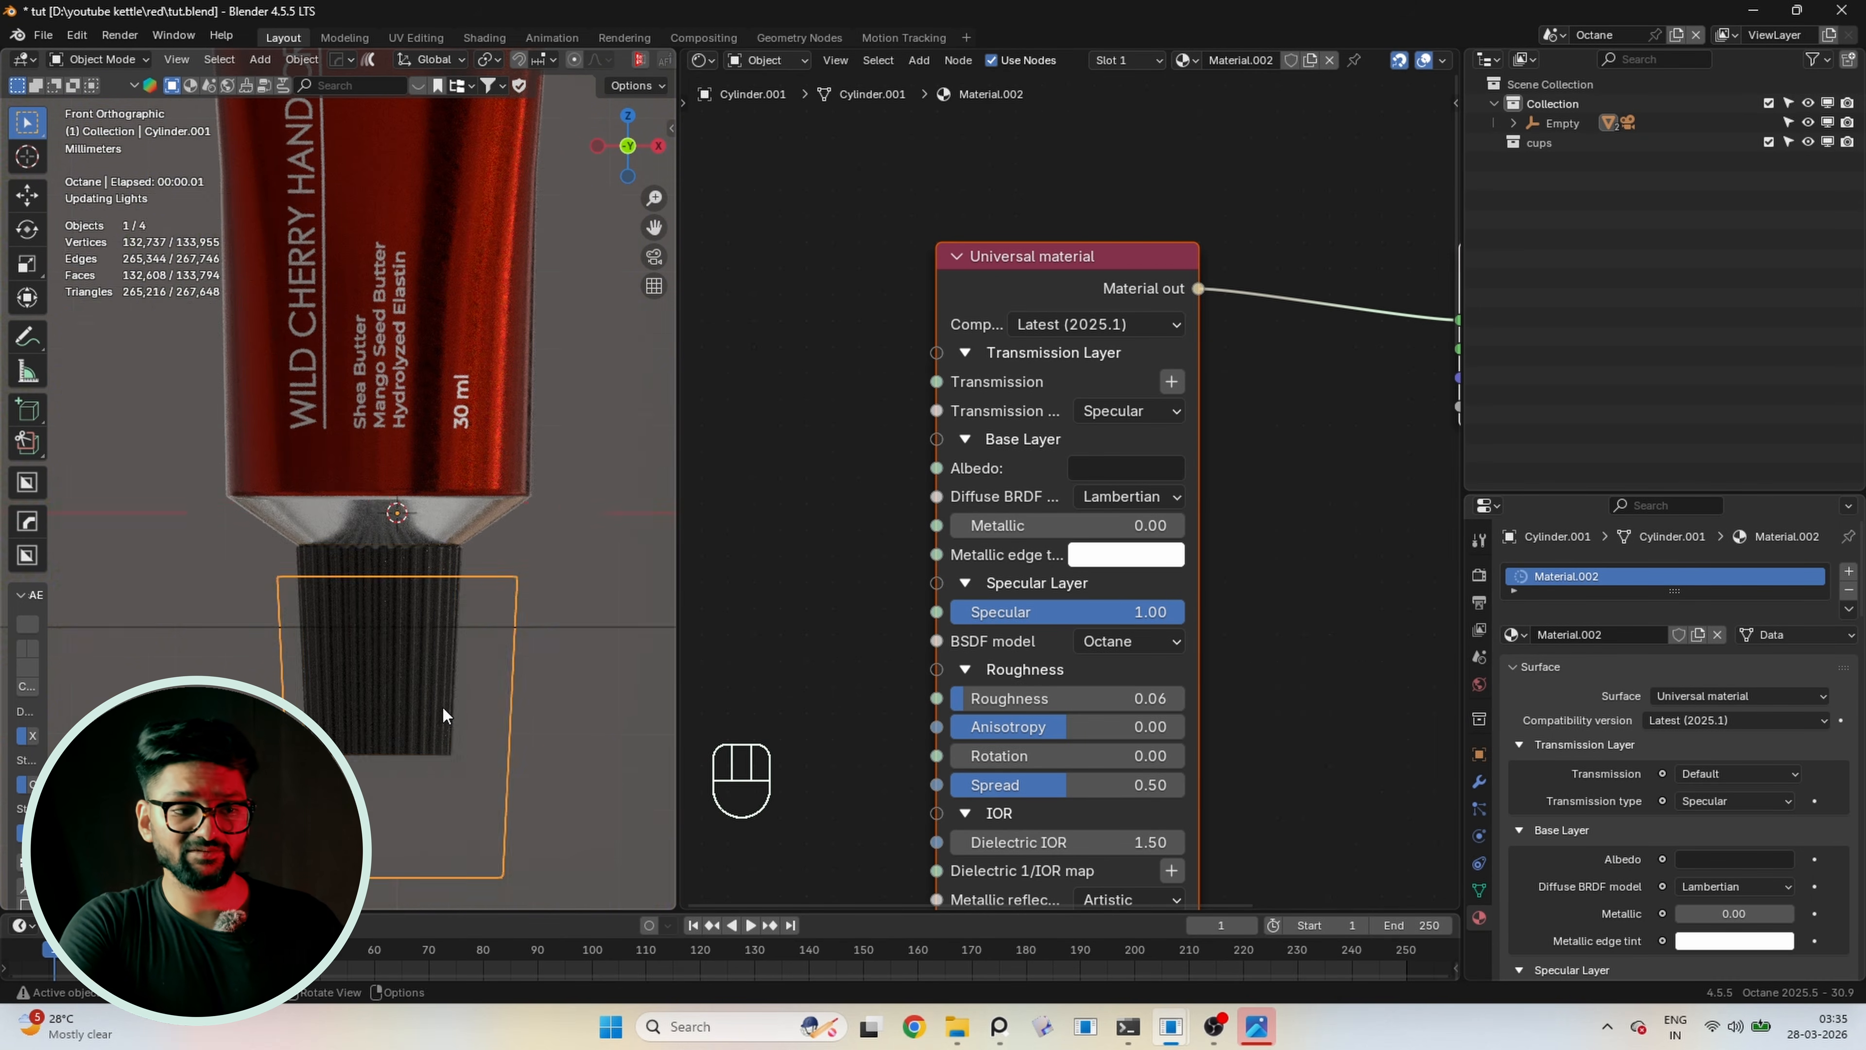
{"action": "middle_click_drag", "start_coordinate": [443, 717], "coordinate": [467, 639], "text": "shift"}
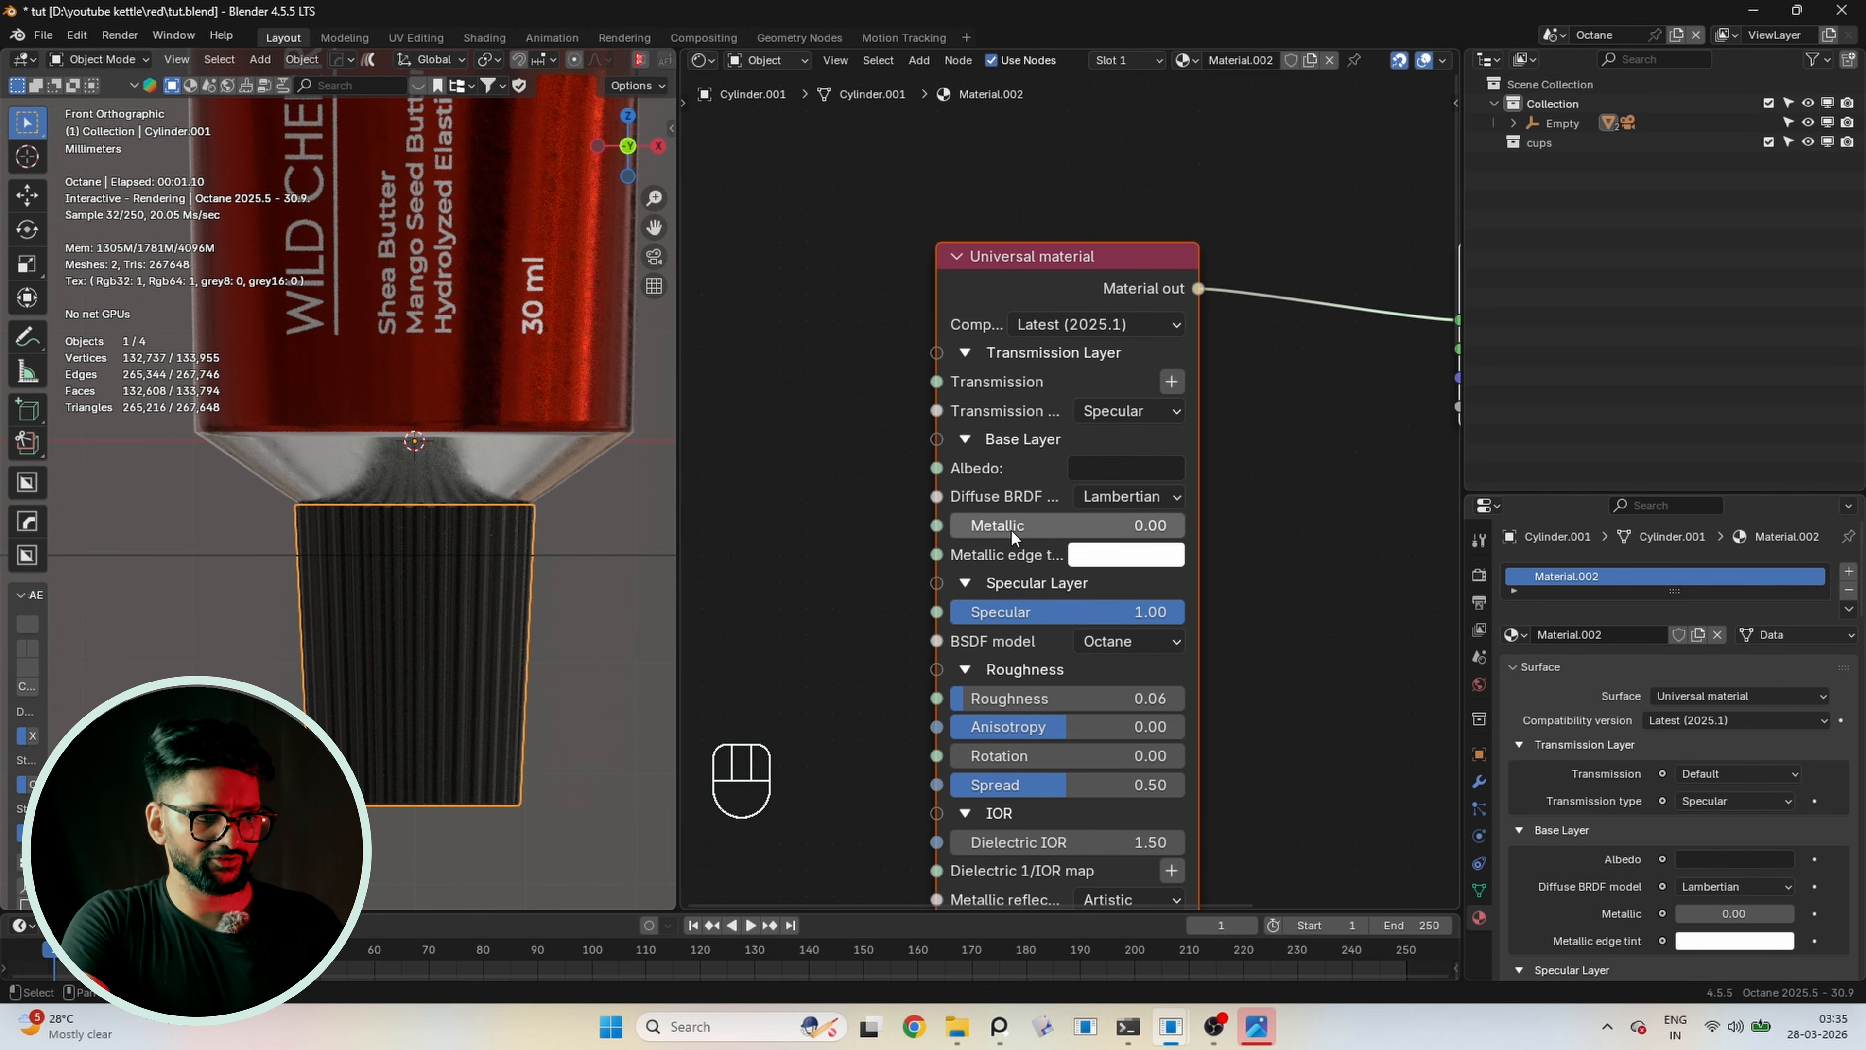
{"action": "left_click_drag", "start_coordinate": [1011, 530], "coordinate": [1165, 530]}
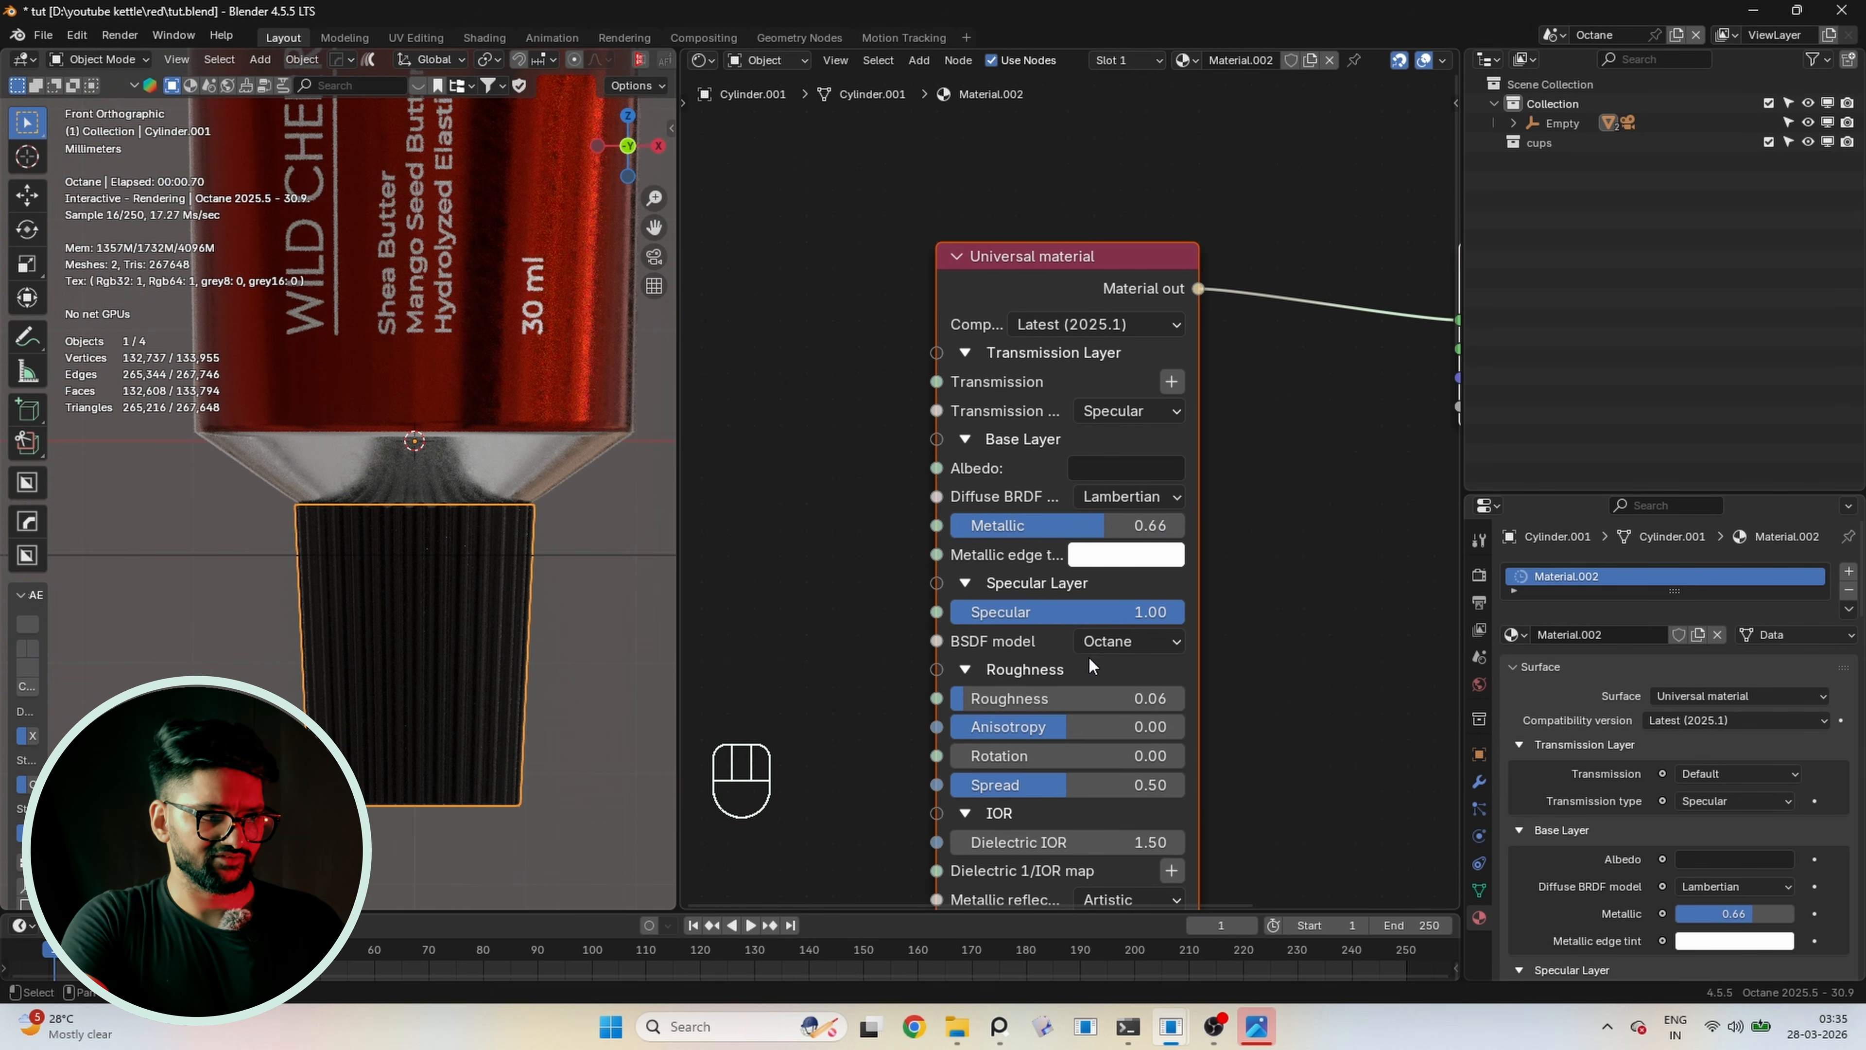
{"action": "middle_click_drag", "start_coordinate": [504, 626], "coordinate": [414, 613]}
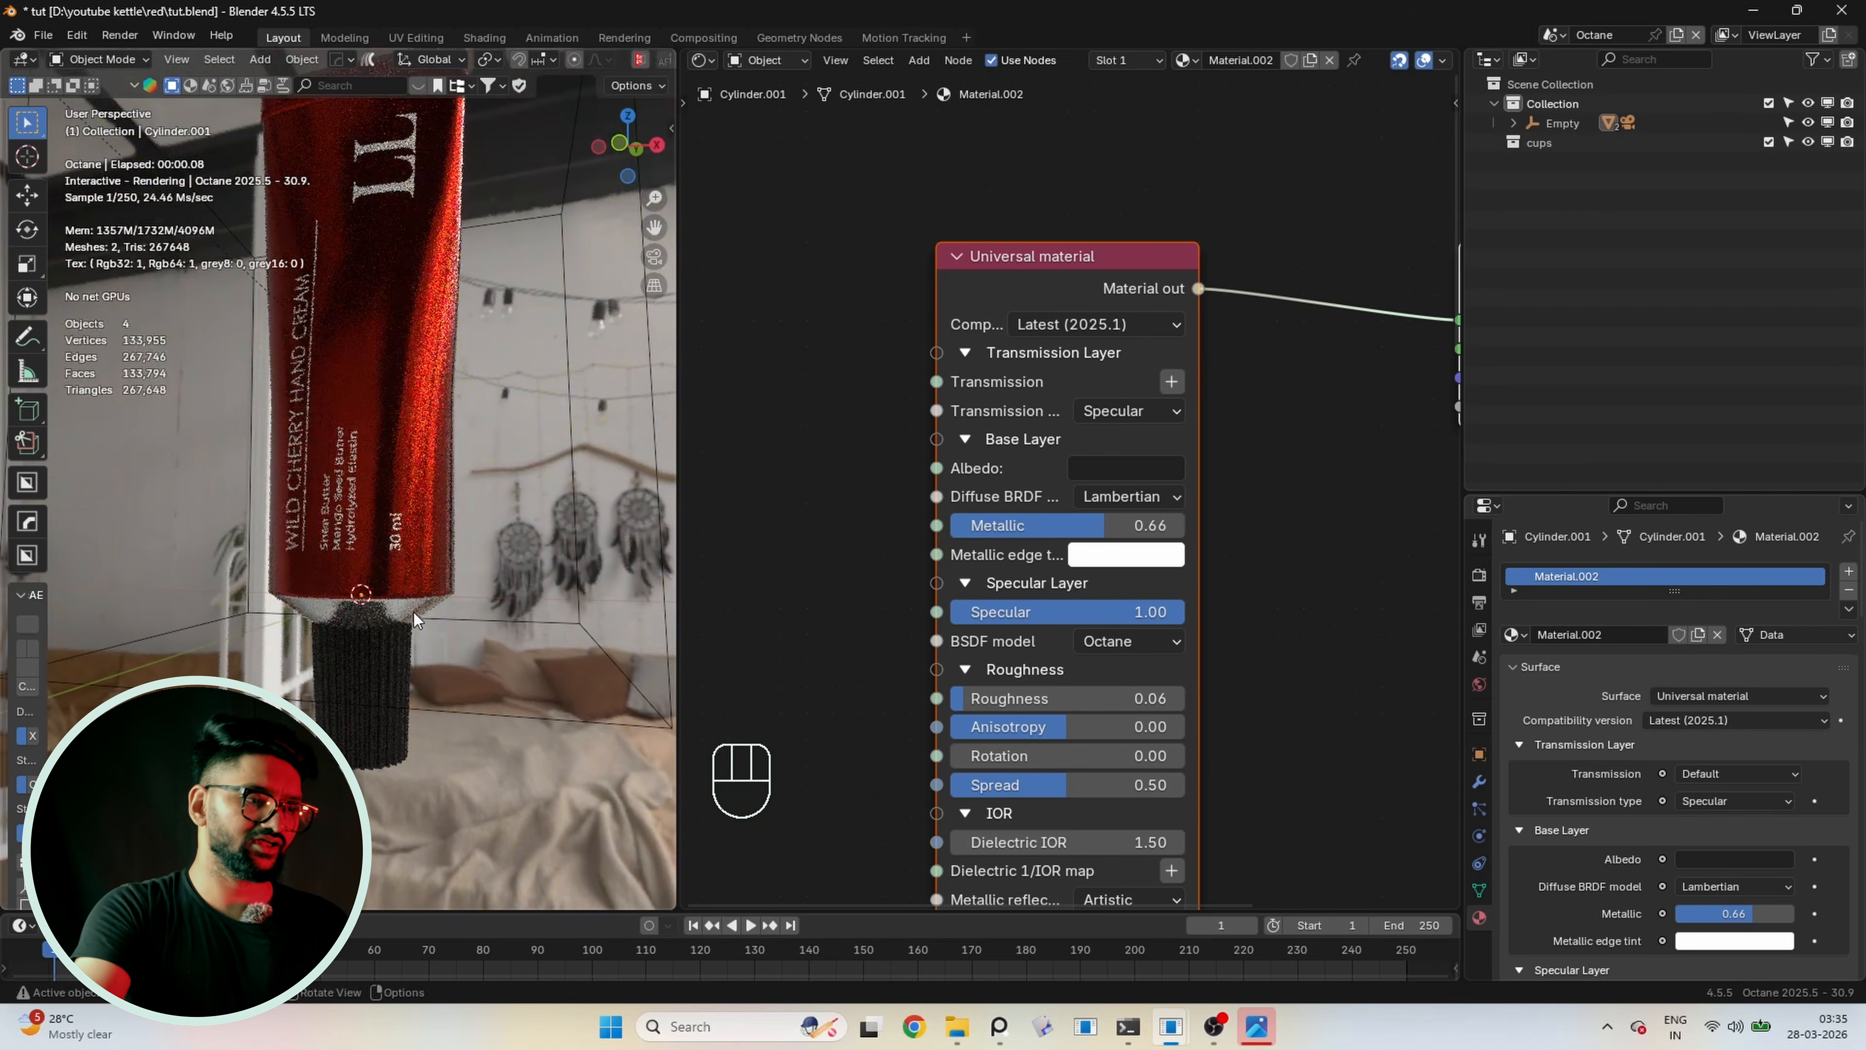
{"action": "key", "text": "ctrl+s"}
Show the front view in solid shading, save the file, and turn the shader editor area into a 3D viewport
{"action": "key", "text": "KP_1"}
{"action": "key", "text": "z"}
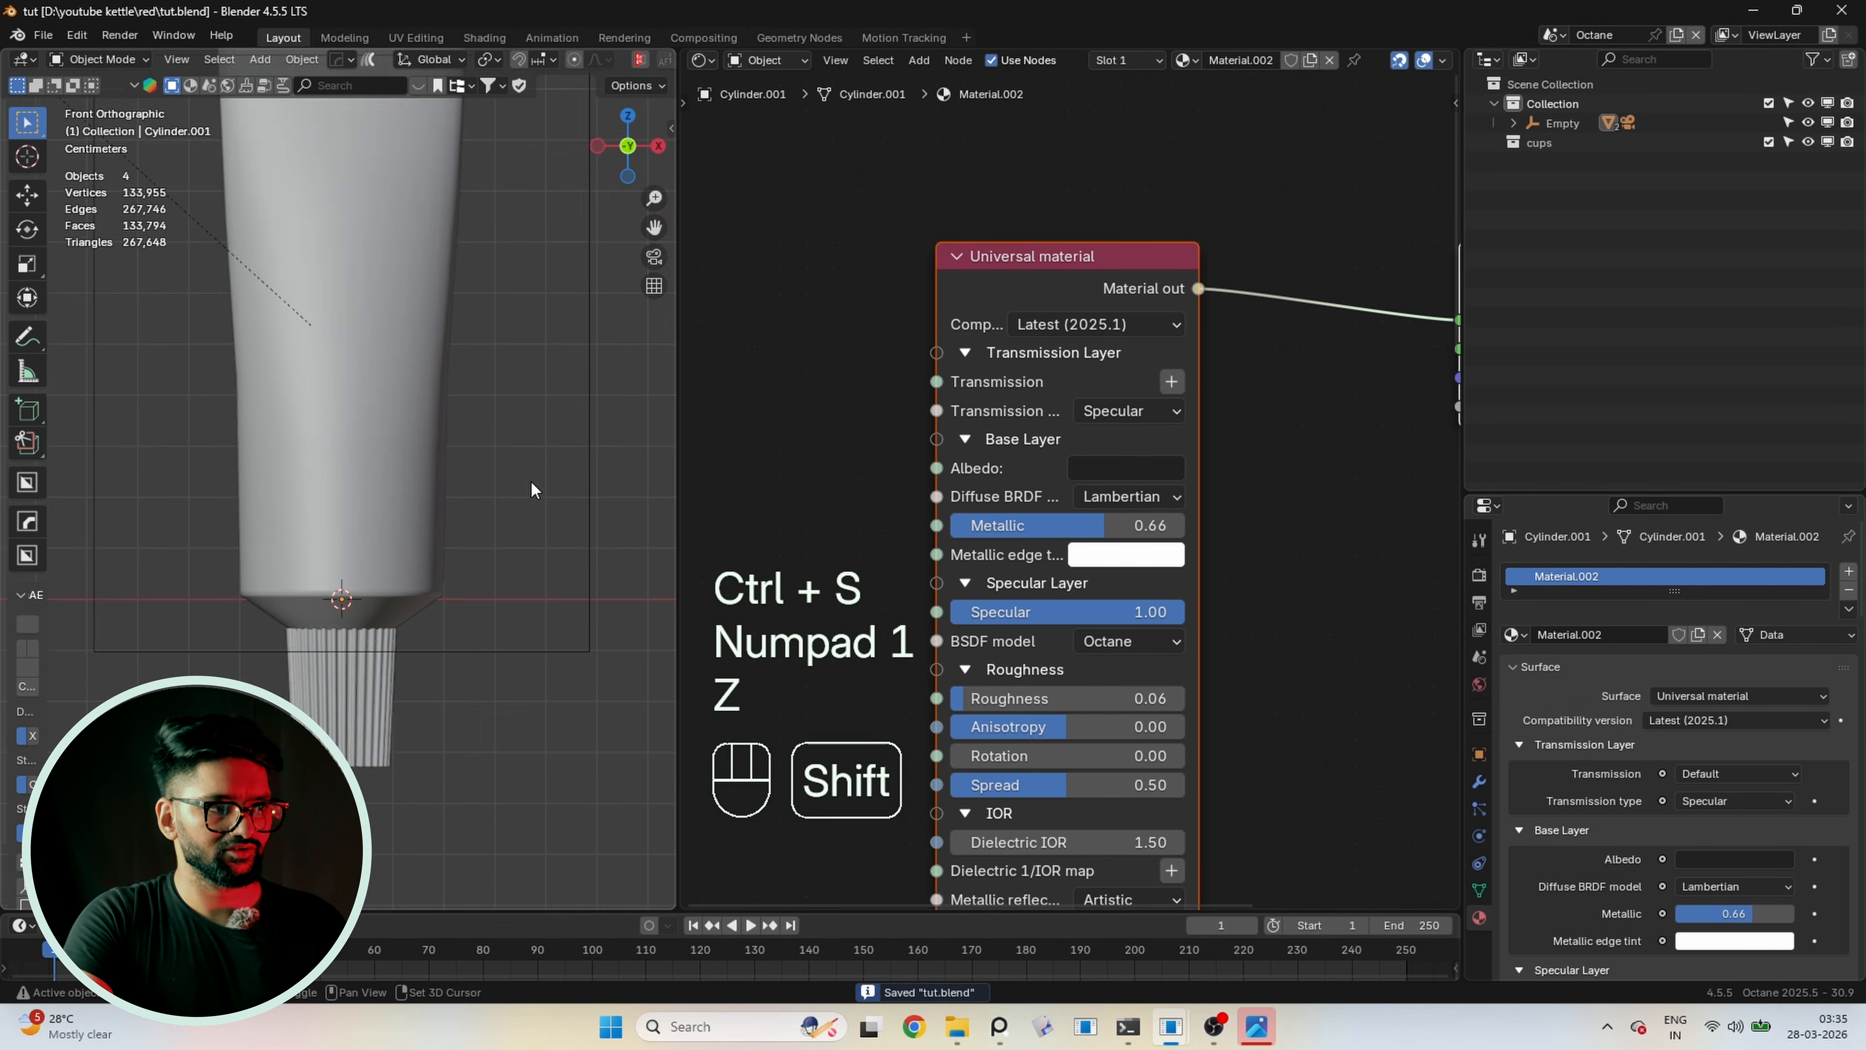
{"action": "middle_click_drag", "start_coordinate": [531, 480], "coordinate": [547, 604], "text": "shift"}
{"action": "key", "text": "ctrl+s"}
{"action": "left_click", "coordinate": [702, 60]}
{"action": "left_click", "coordinate": [804, 134]}
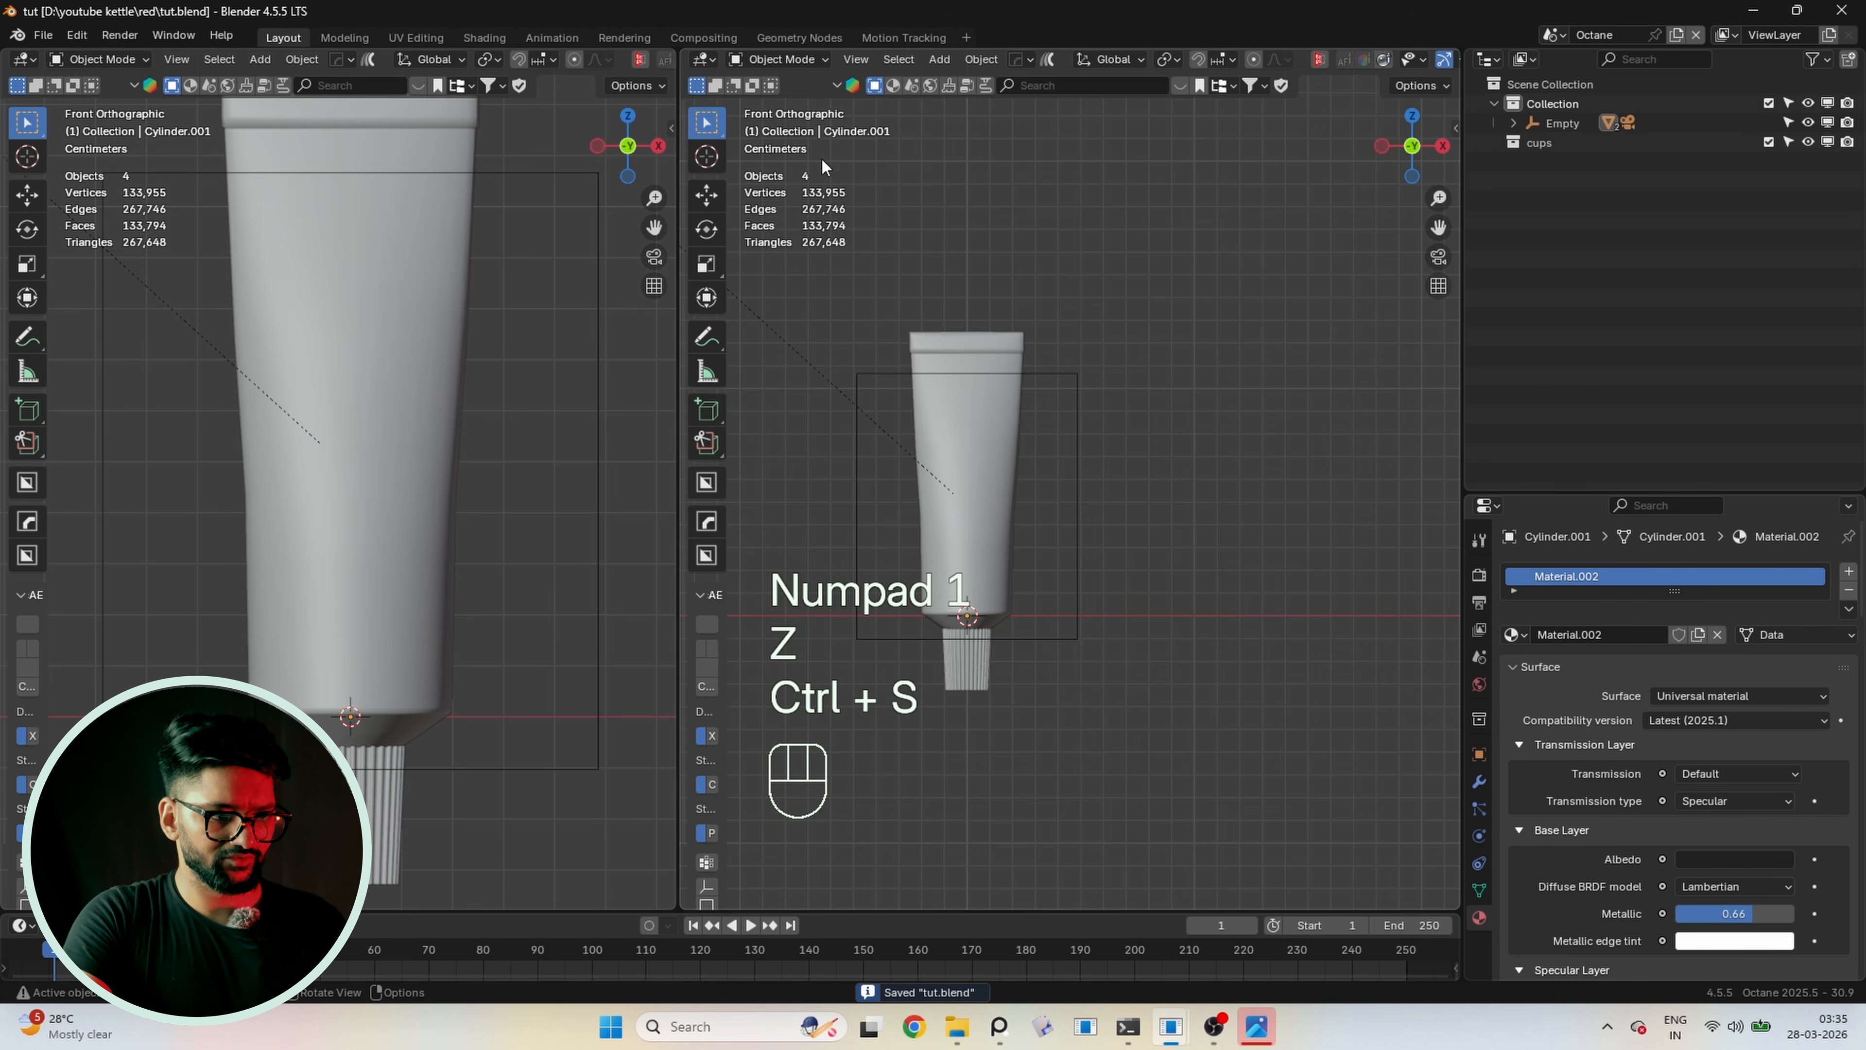
Rotate the Empty that carries the tube by -90° about the X axis and look from the front
{"action": "left_click", "coordinate": [1074, 420]}
{"action": "middle_click_drag", "start_coordinate": [1079, 419], "coordinate": [1099, 440], "text": "shift"}
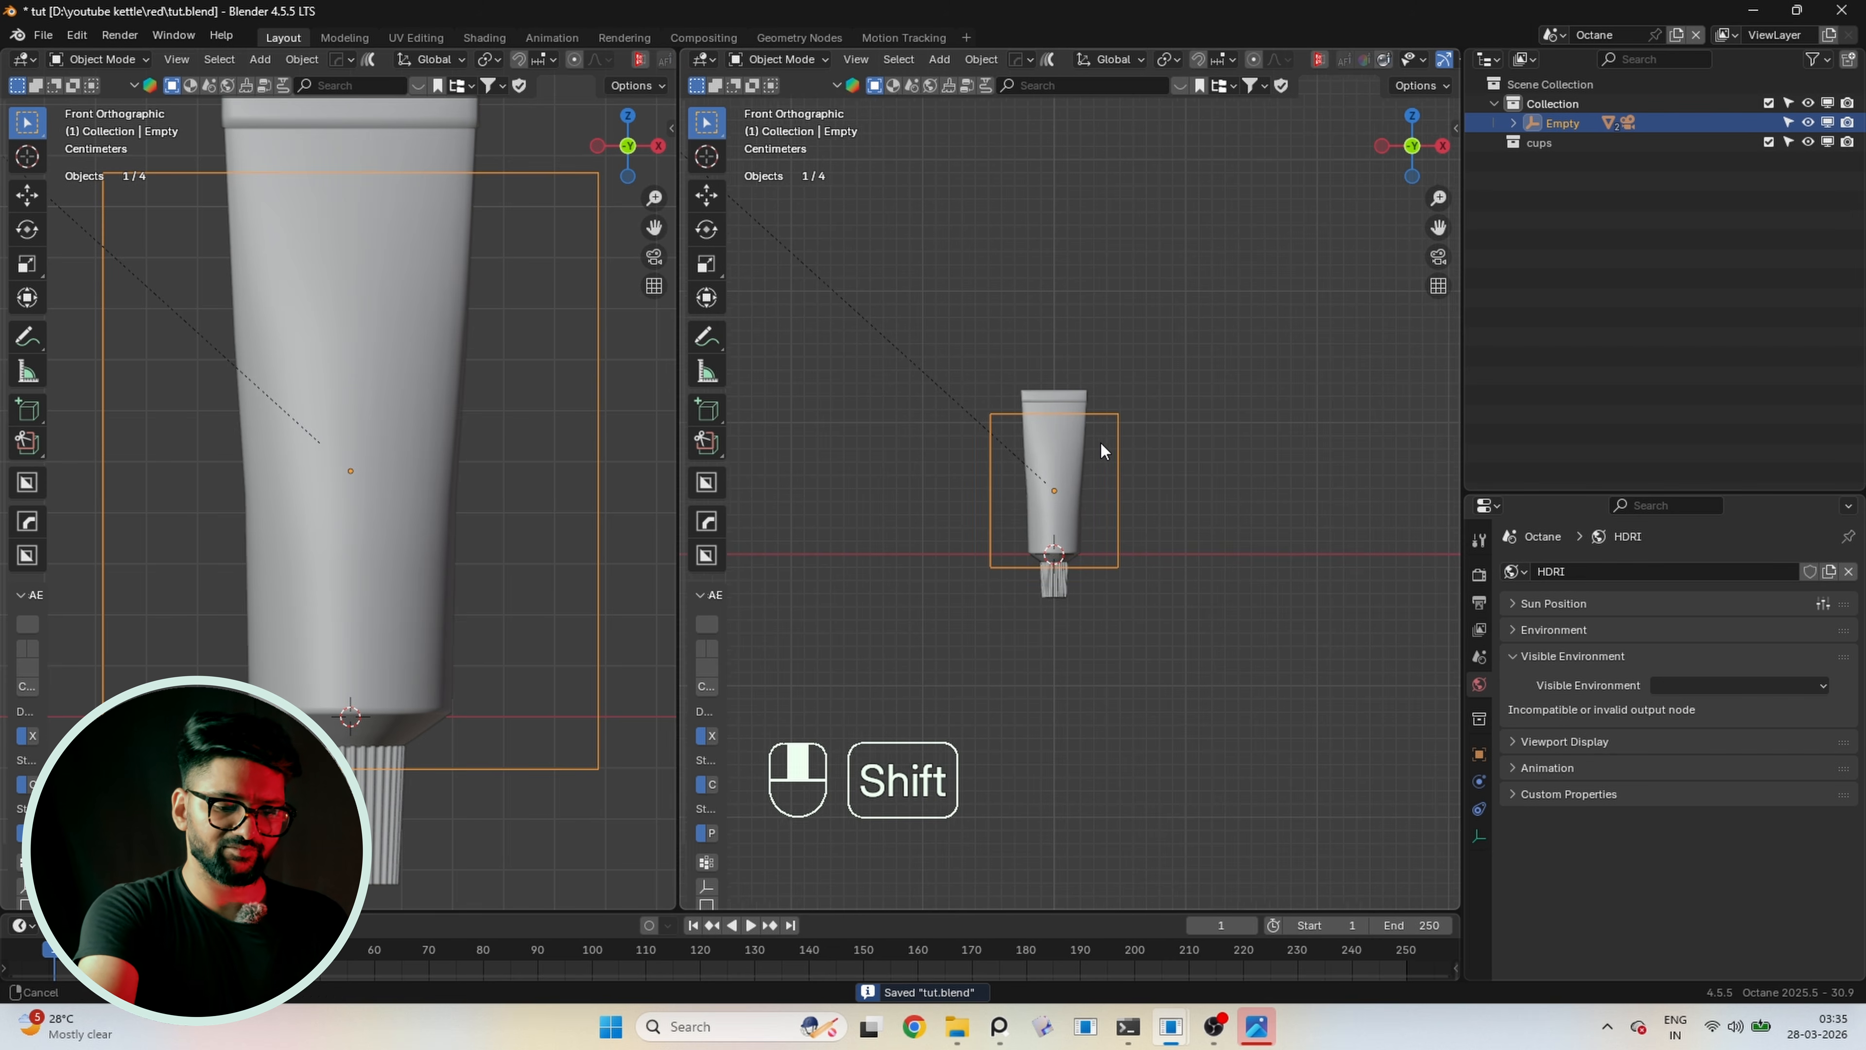
{"action": "type", "text": "rx"}
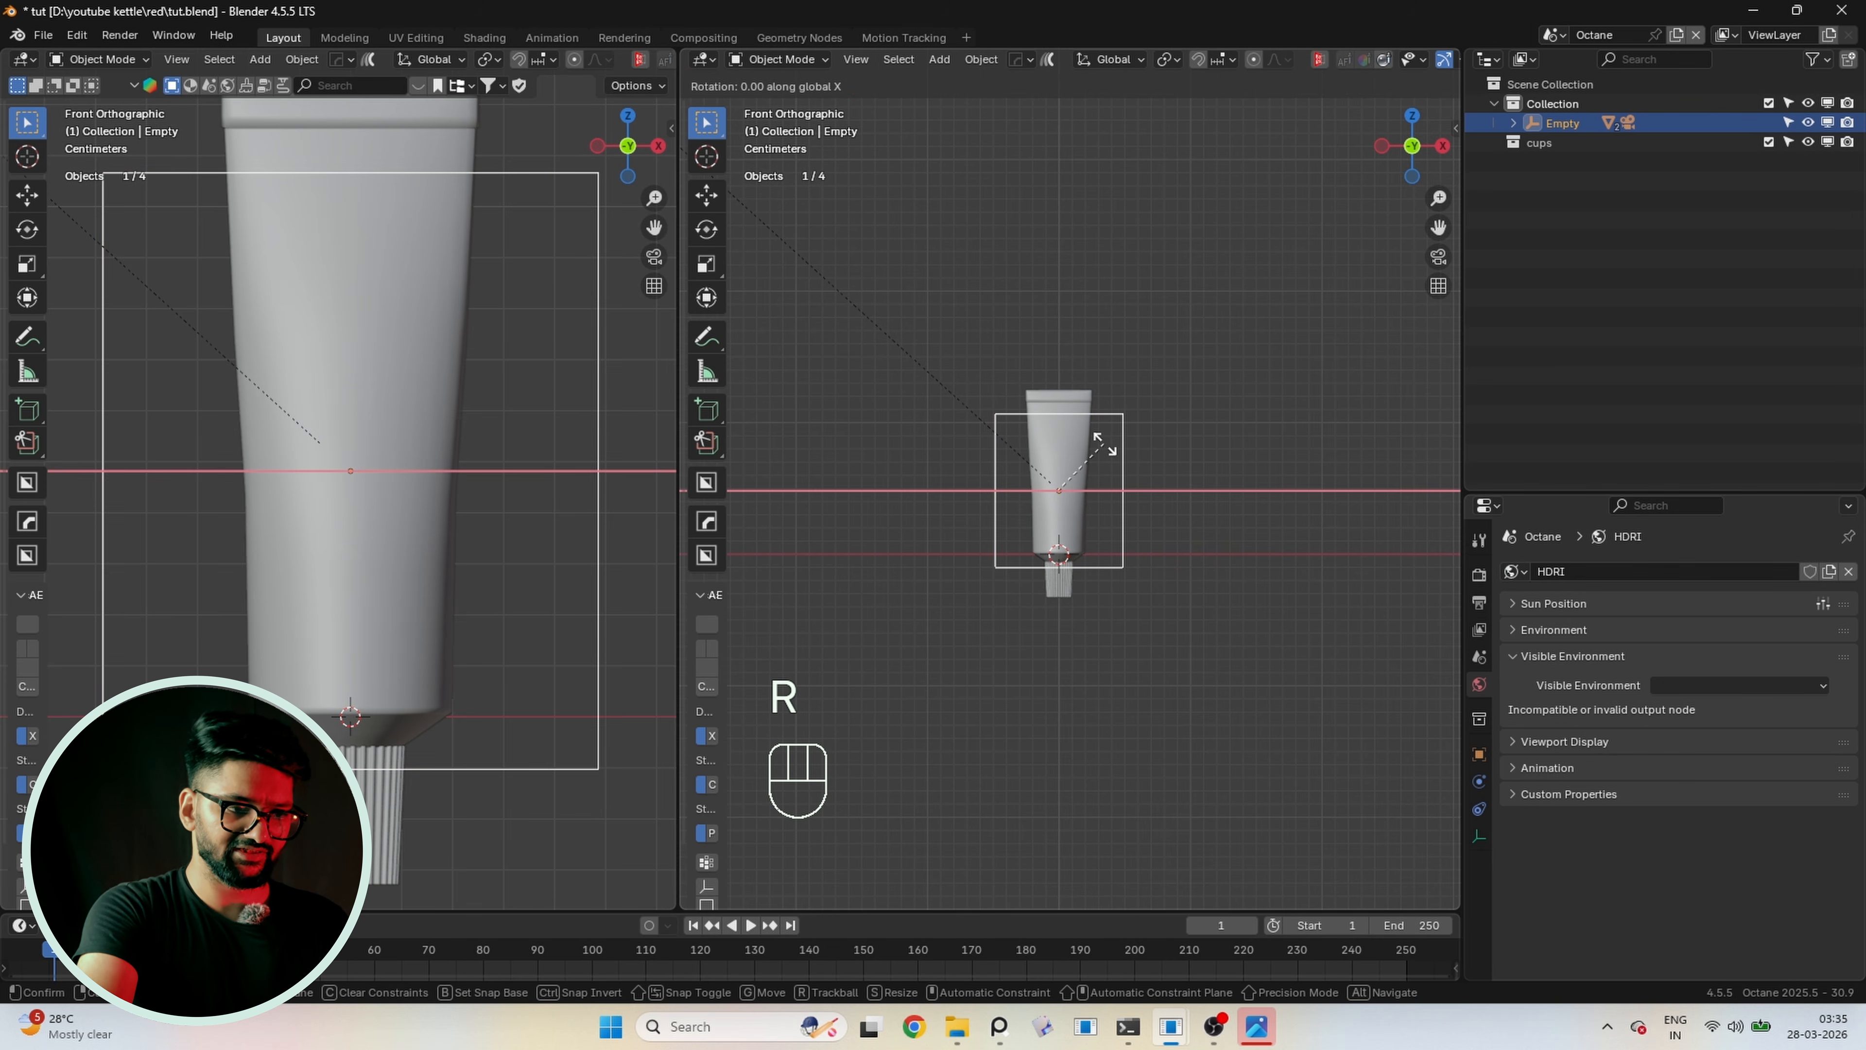
{"action": "type", "text": "-90"}
{"action": "key", "text": "Return"}
{"action": "key", "text": "KP_1"}
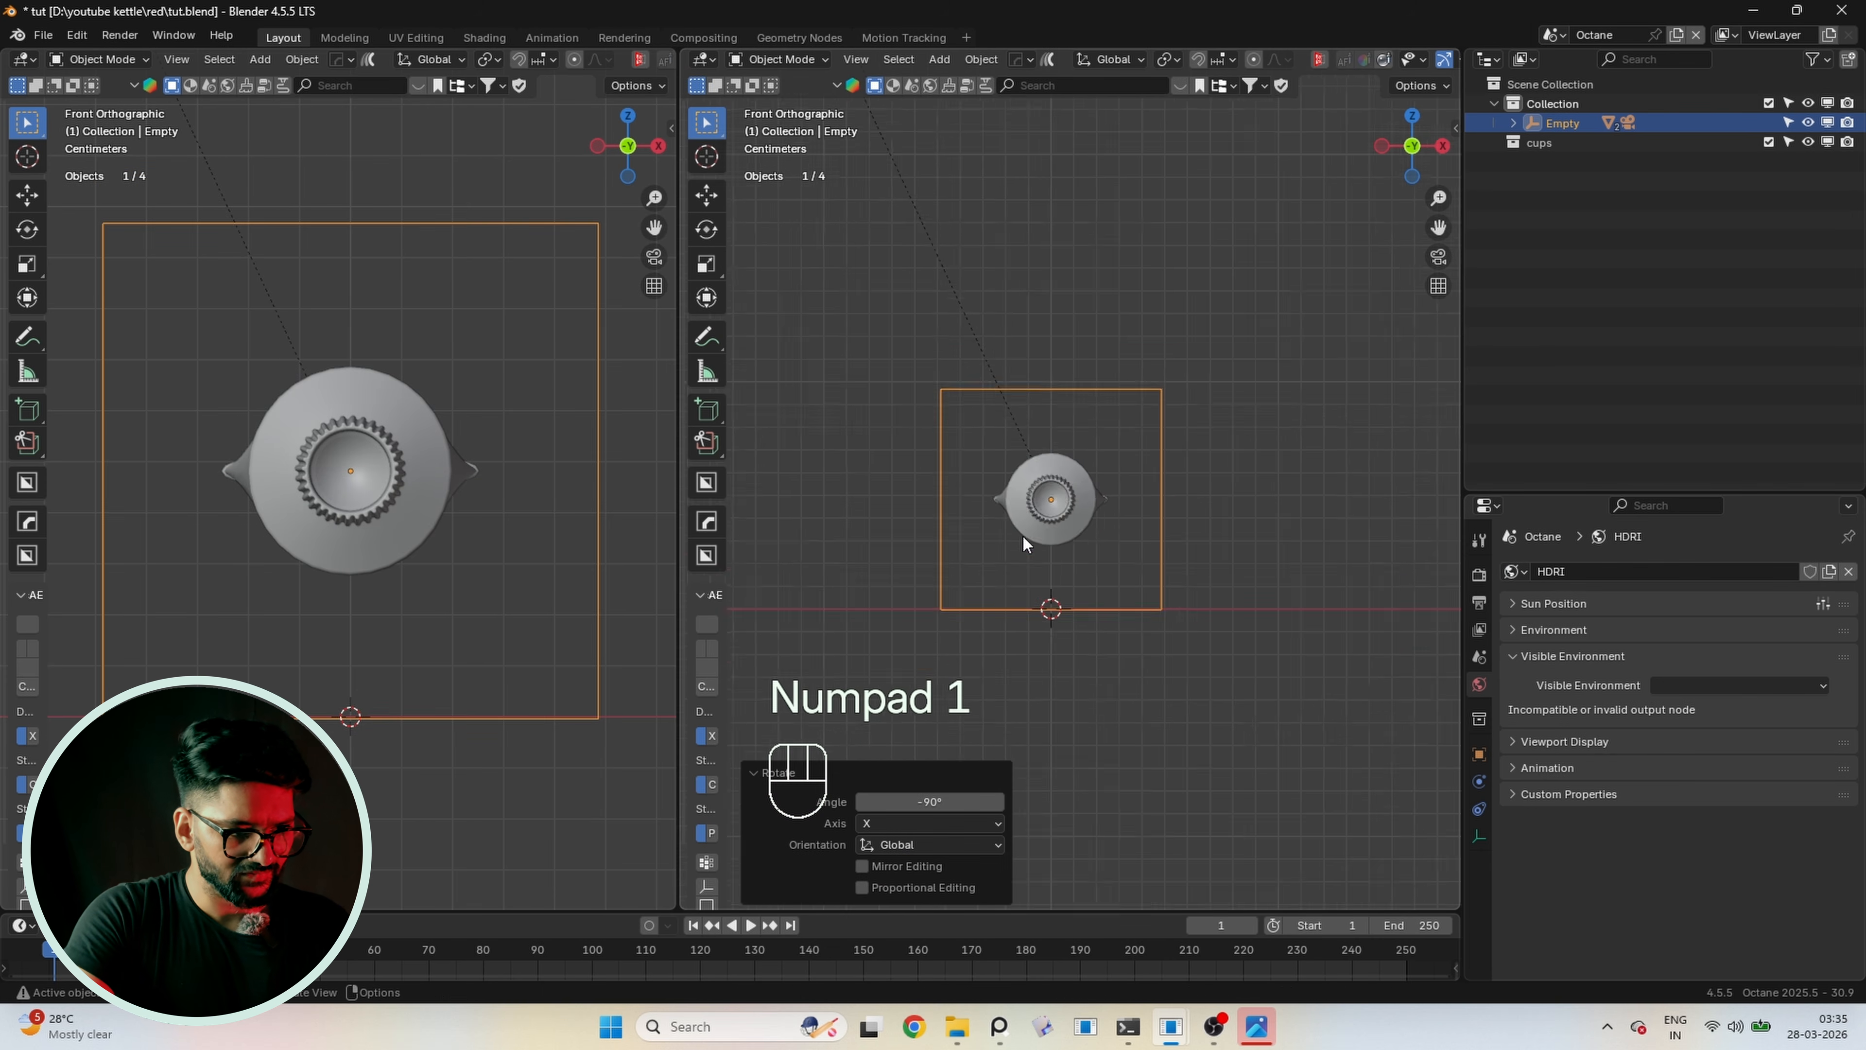
Move the Empty about 28.19 mm down along Z to rest the lying tube on the floor line
{"action": "scroll", "coordinate": [1025, 536], "scroll_direction": "up", "scroll_amount": 2}
{"action": "middle_click_drag", "start_coordinate": [1031, 538], "coordinate": [1113, 389], "text": "shift"}
{"action": "scroll", "coordinate": [1112, 390], "scroll_direction": "up", "scroll_amount": 3}
{"action": "key", "text": "g"}
{"action": "key", "text": "z"}
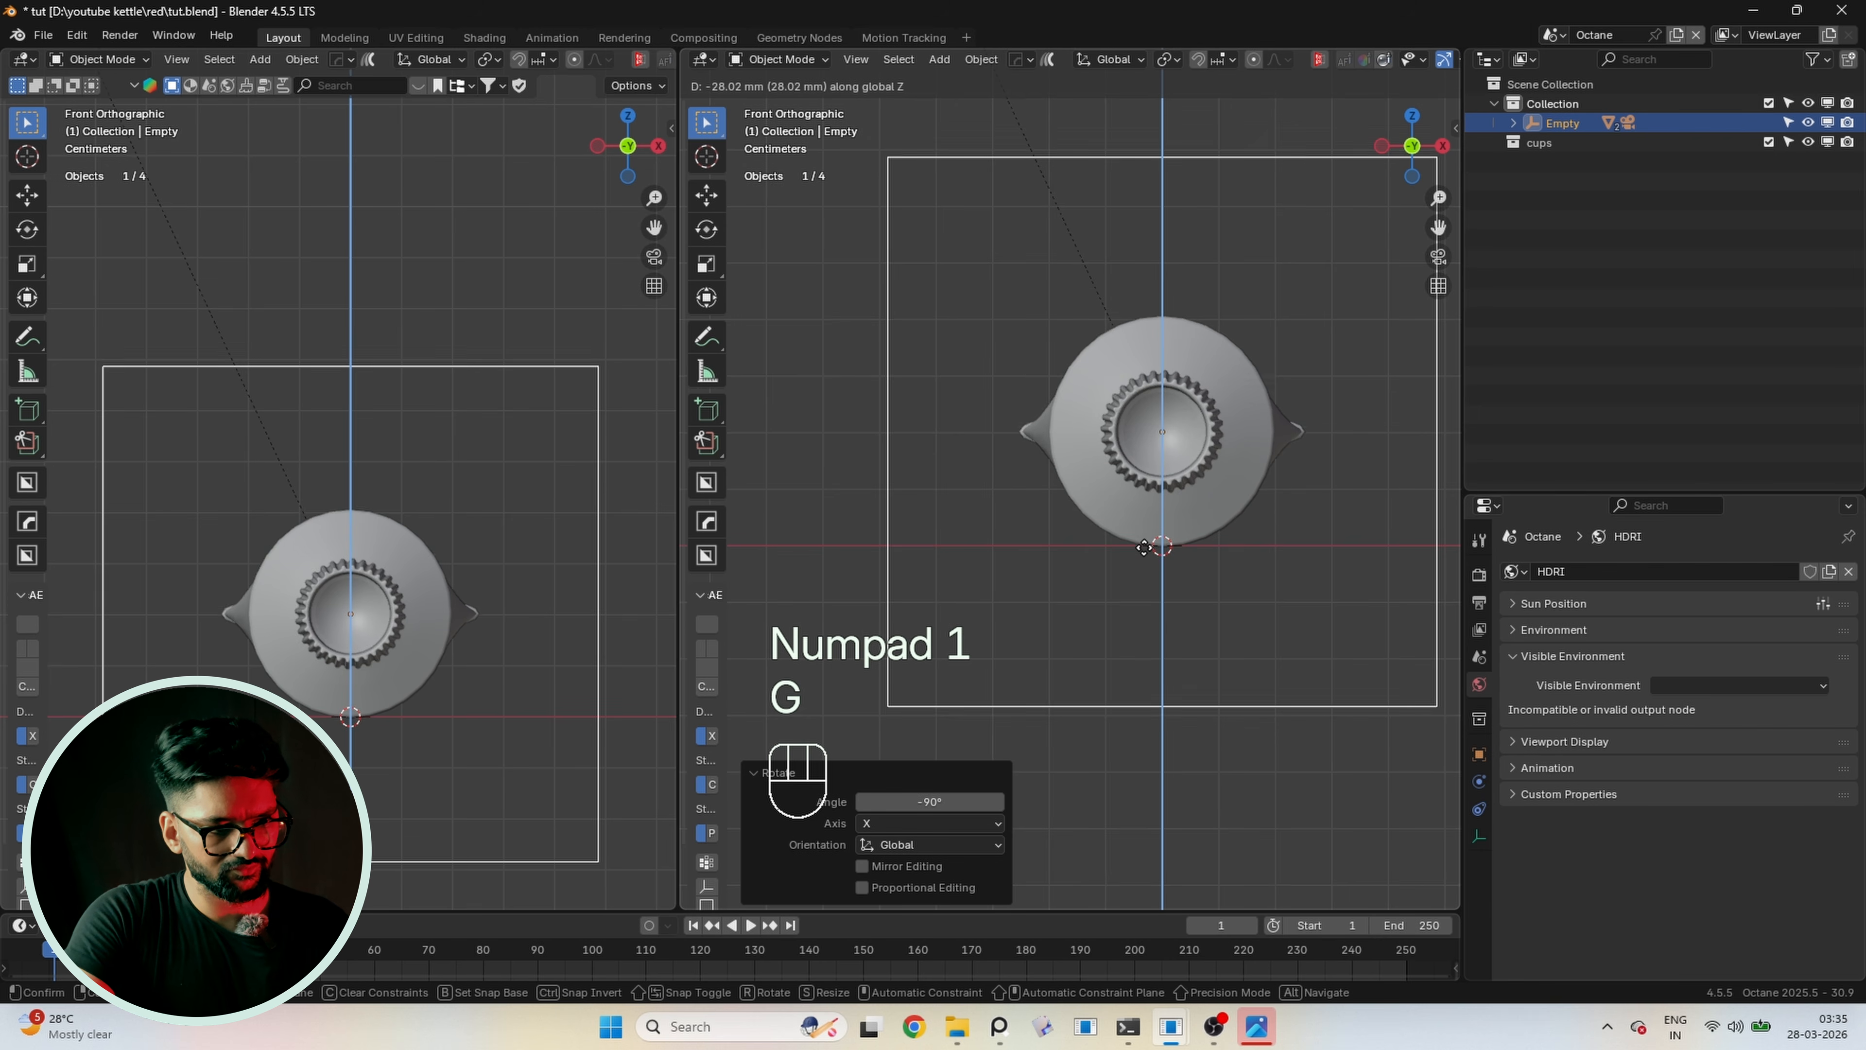
{"action": "left_click", "coordinate": [1147, 548]}
{"action": "scroll", "coordinate": [1150, 590], "scroll_direction": "down", "scroll_amount": 5}
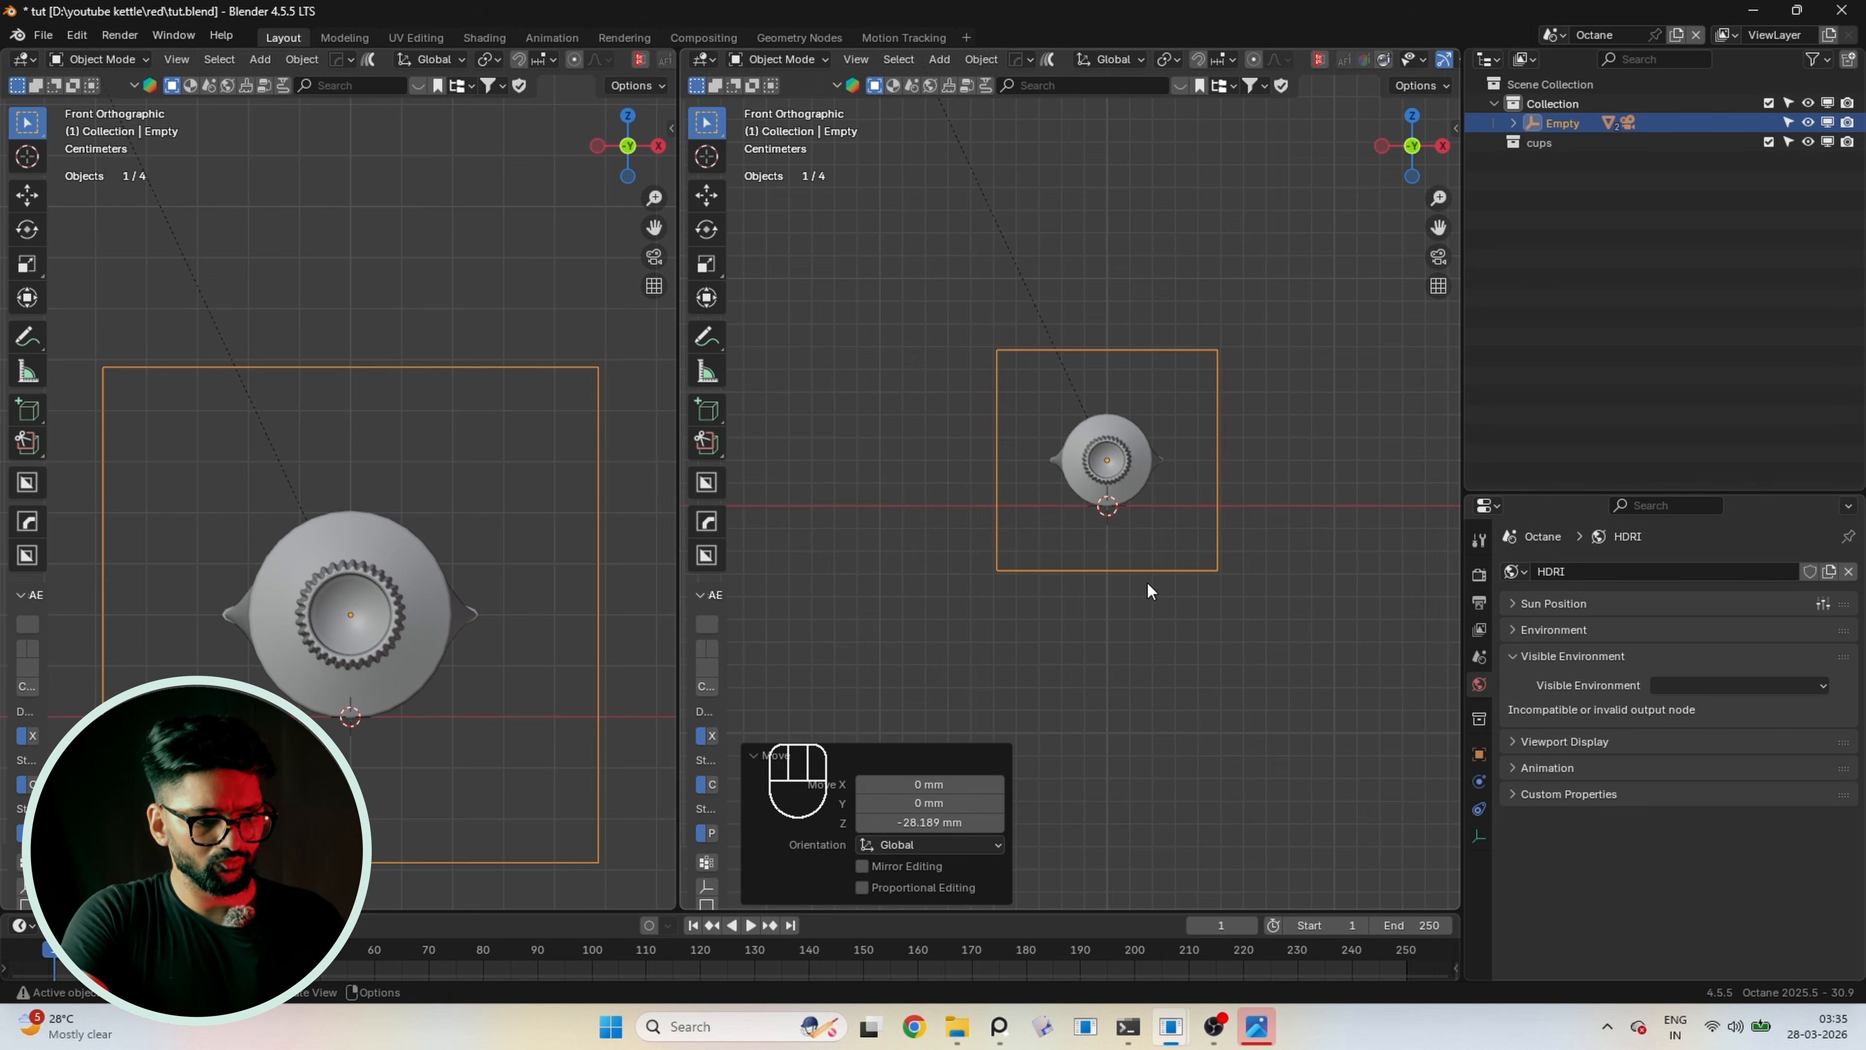
Switch to PureRef and frame the whole red hand cream tube reference image for comparison
{"action": "left_click", "coordinate": [999, 1029]}
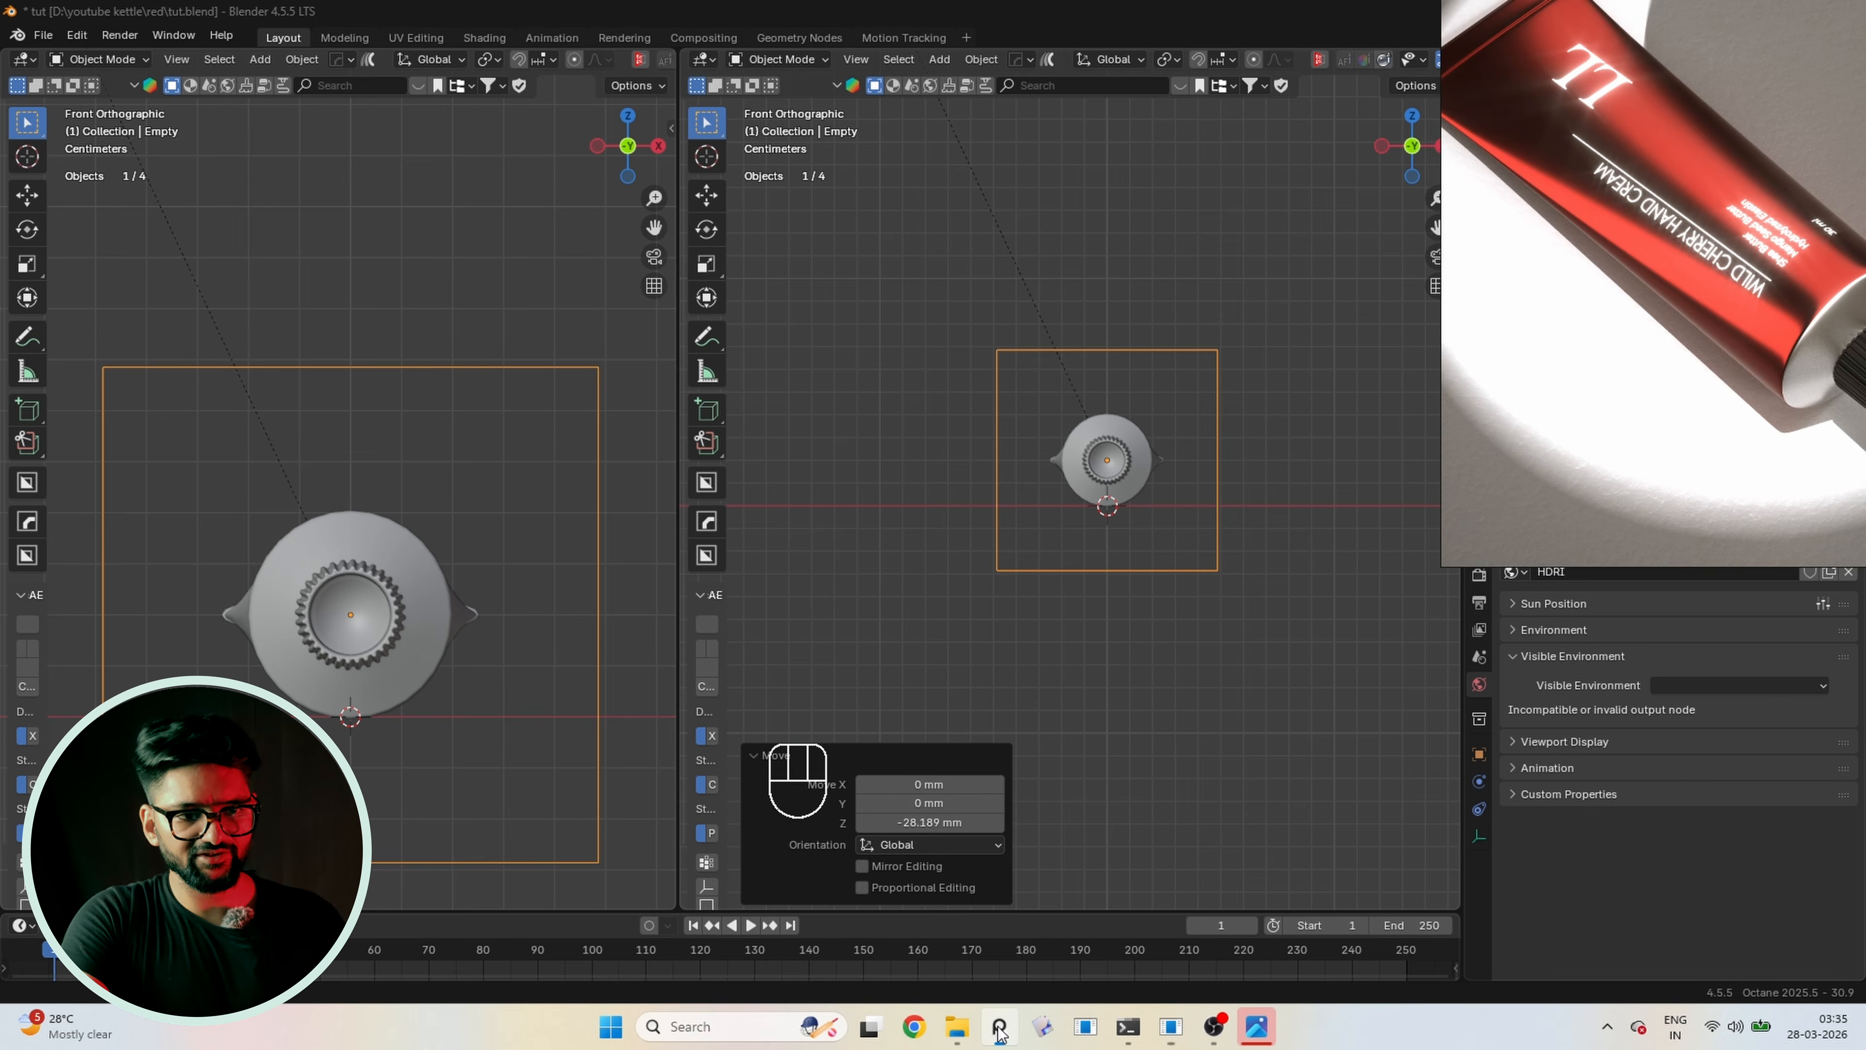
{"action": "scroll", "coordinate": [1612, 353], "scroll_direction": "down", "scroll_amount": 5}
{"action": "scroll", "coordinate": [1612, 353], "scroll_direction": "up", "scroll_amount": 2}
{"action": "middle_click_drag", "start_coordinate": [1612, 340], "coordinate": [1604, 365]}
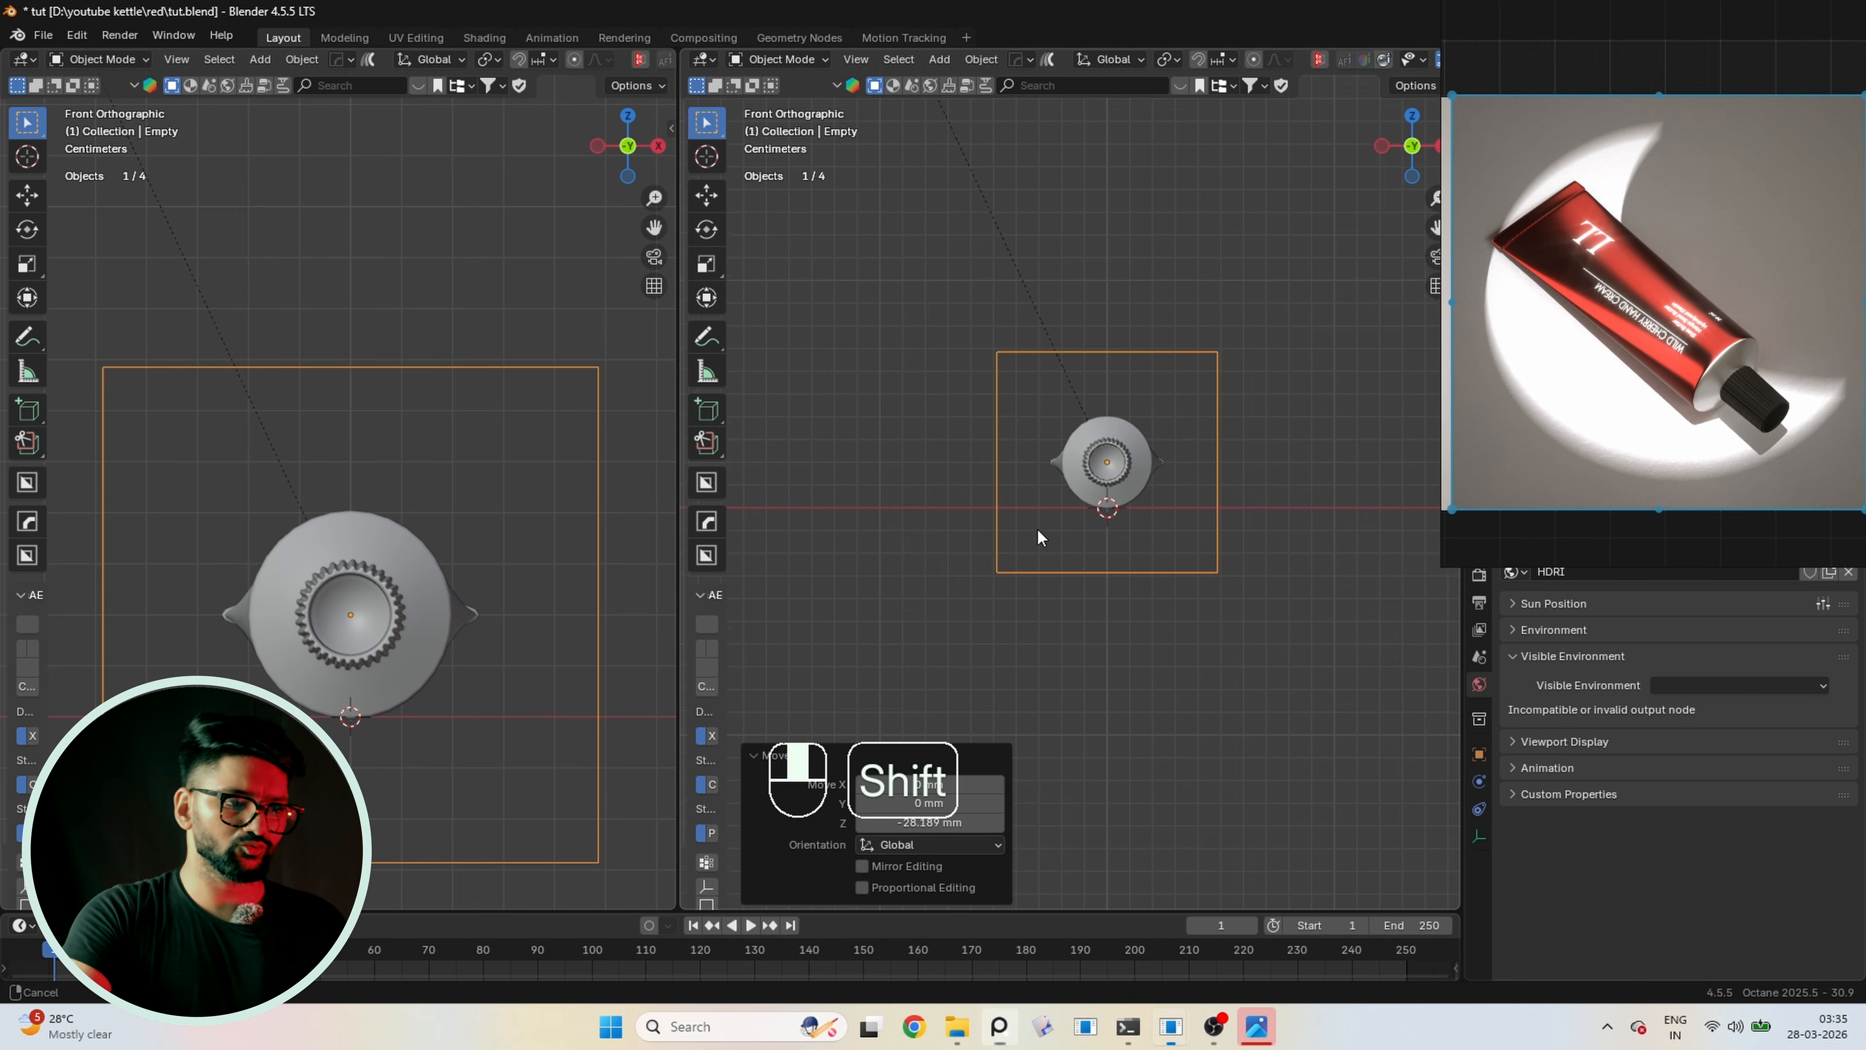
Add a mesh plane at the origin under the lying tube, working from the top view
{"action": "middle_click_drag", "start_coordinate": [1036, 534], "coordinate": [1008, 592], "text": "shift"}
{"action": "key", "text": "KP_7"}
{"action": "scroll", "coordinate": [1006, 597], "scroll_direction": "down", "scroll_amount": 3}
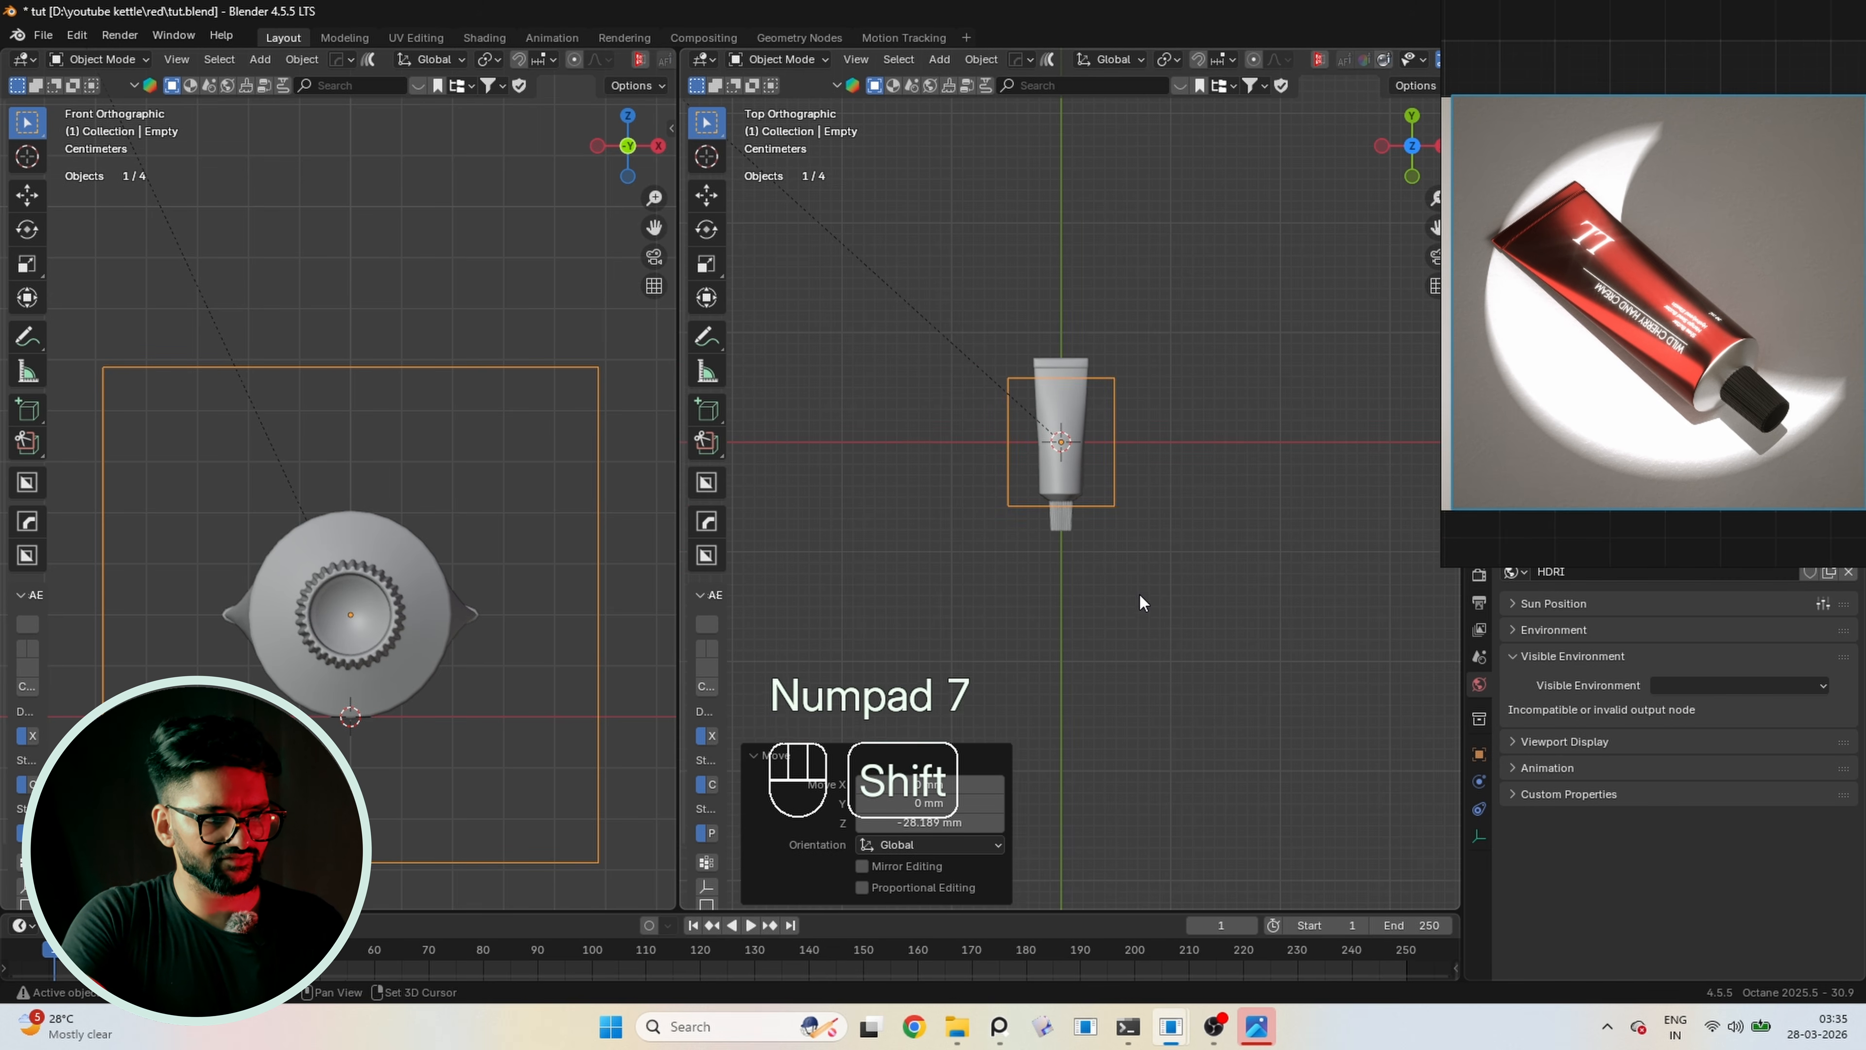
{"action": "key", "text": "alt+a"}
{"action": "key", "text": "shift+a"}
{"action": "mouse_move", "coordinate": [851, 349]}
{"action": "left_click", "coordinate": [1029, 368]}
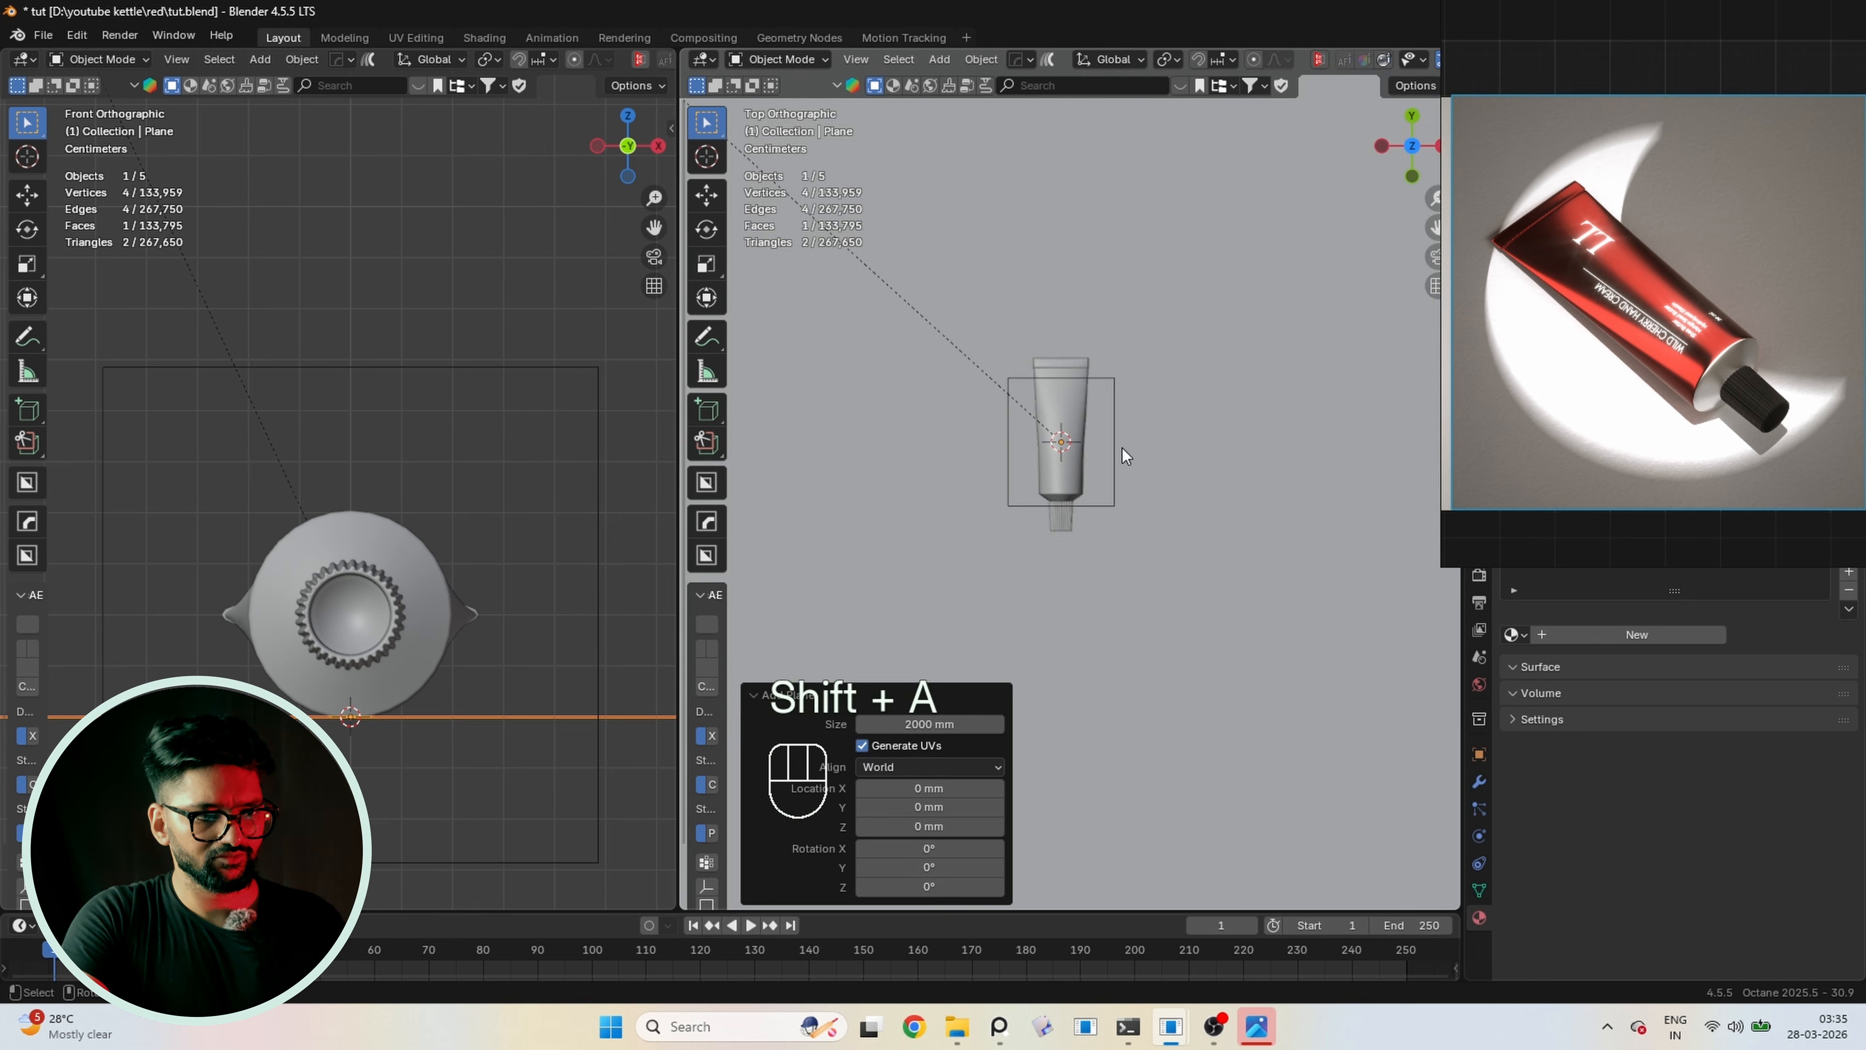
Scale the ground plane by a factor of 0.544 around the tube
{"action": "scroll", "coordinate": [1123, 448], "scroll_direction": "down", "scroll_amount": 2}
{"action": "key", "text": "s"}
{"action": "key", "text": "s"}
{"action": "key", "text": "s"}
{"action": "left_click", "coordinate": [1158, 497]}
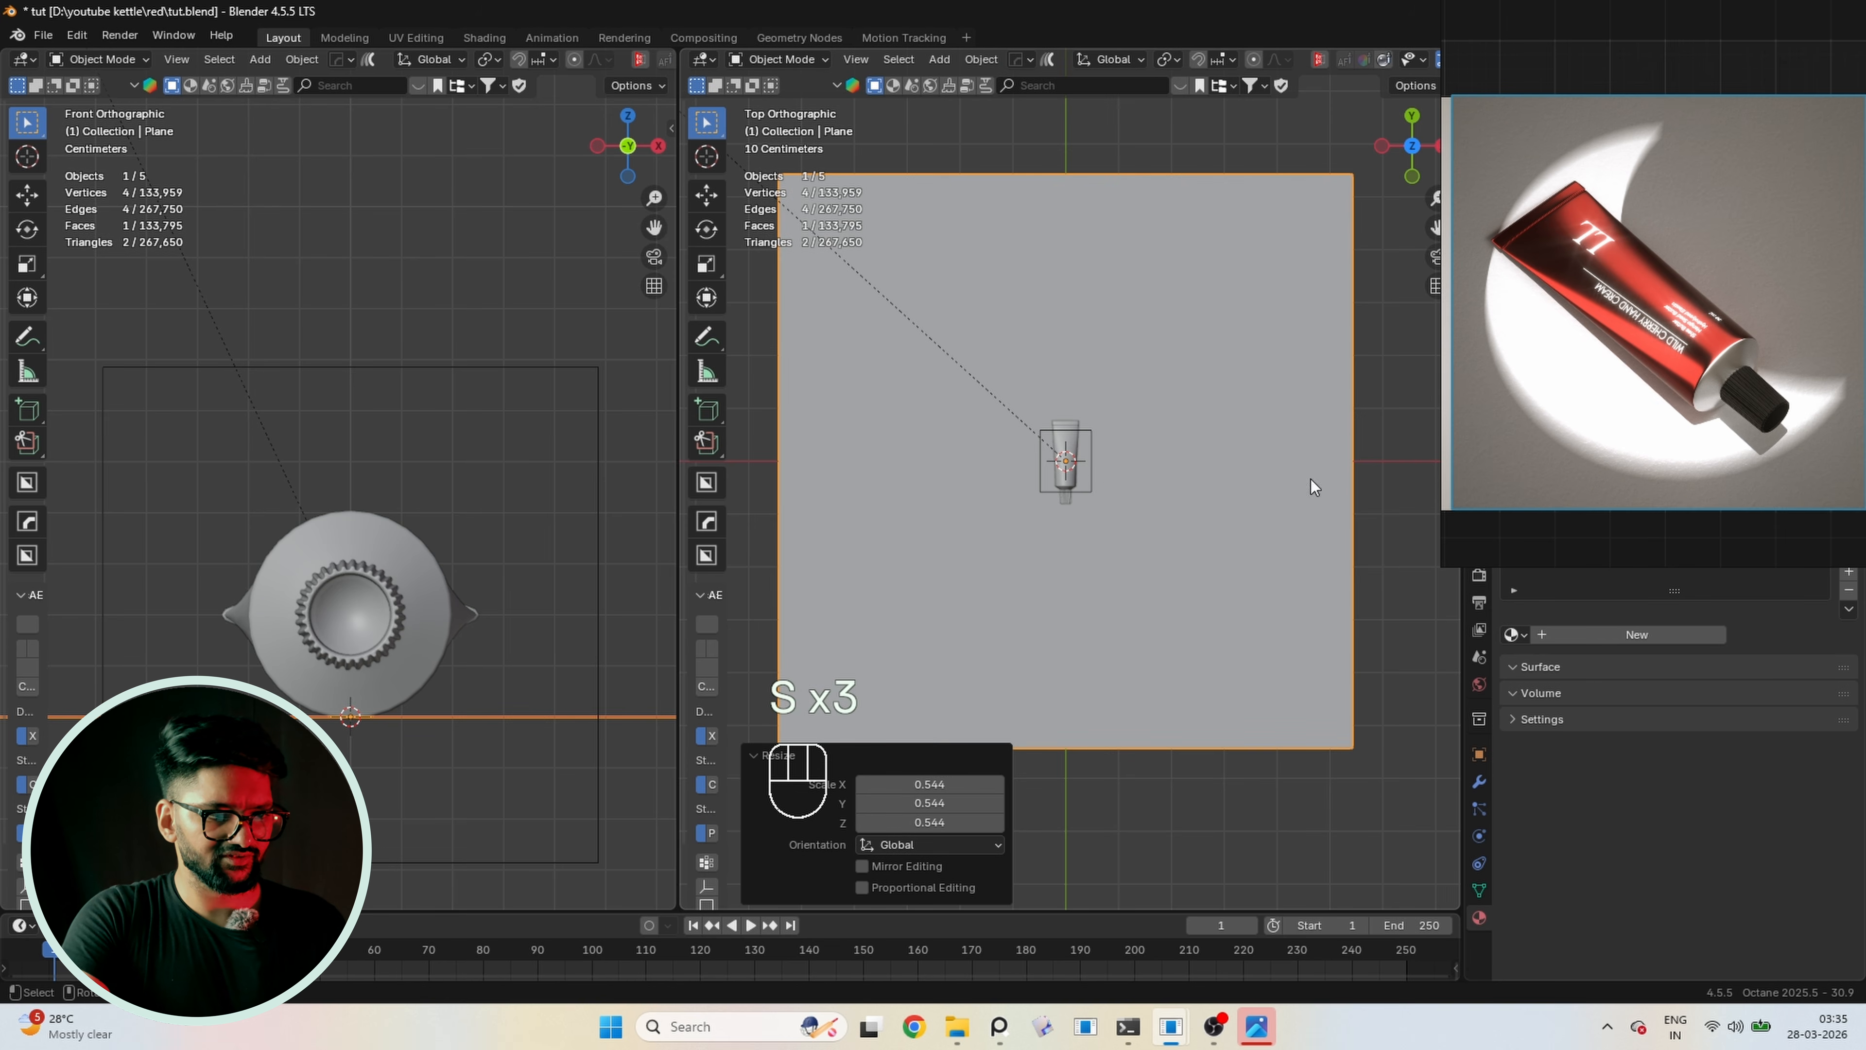
Deselect the plane and move the reference image clear of the outliner and properties
{"action": "left_click", "coordinate": [1376, 433]}
{"action": "scroll", "coordinate": [1146, 501], "scroll_direction": "up", "scroll_amount": 2}
{"action": "left_click_drag", "start_coordinate": [1492, 298], "coordinate": [4, 282]}
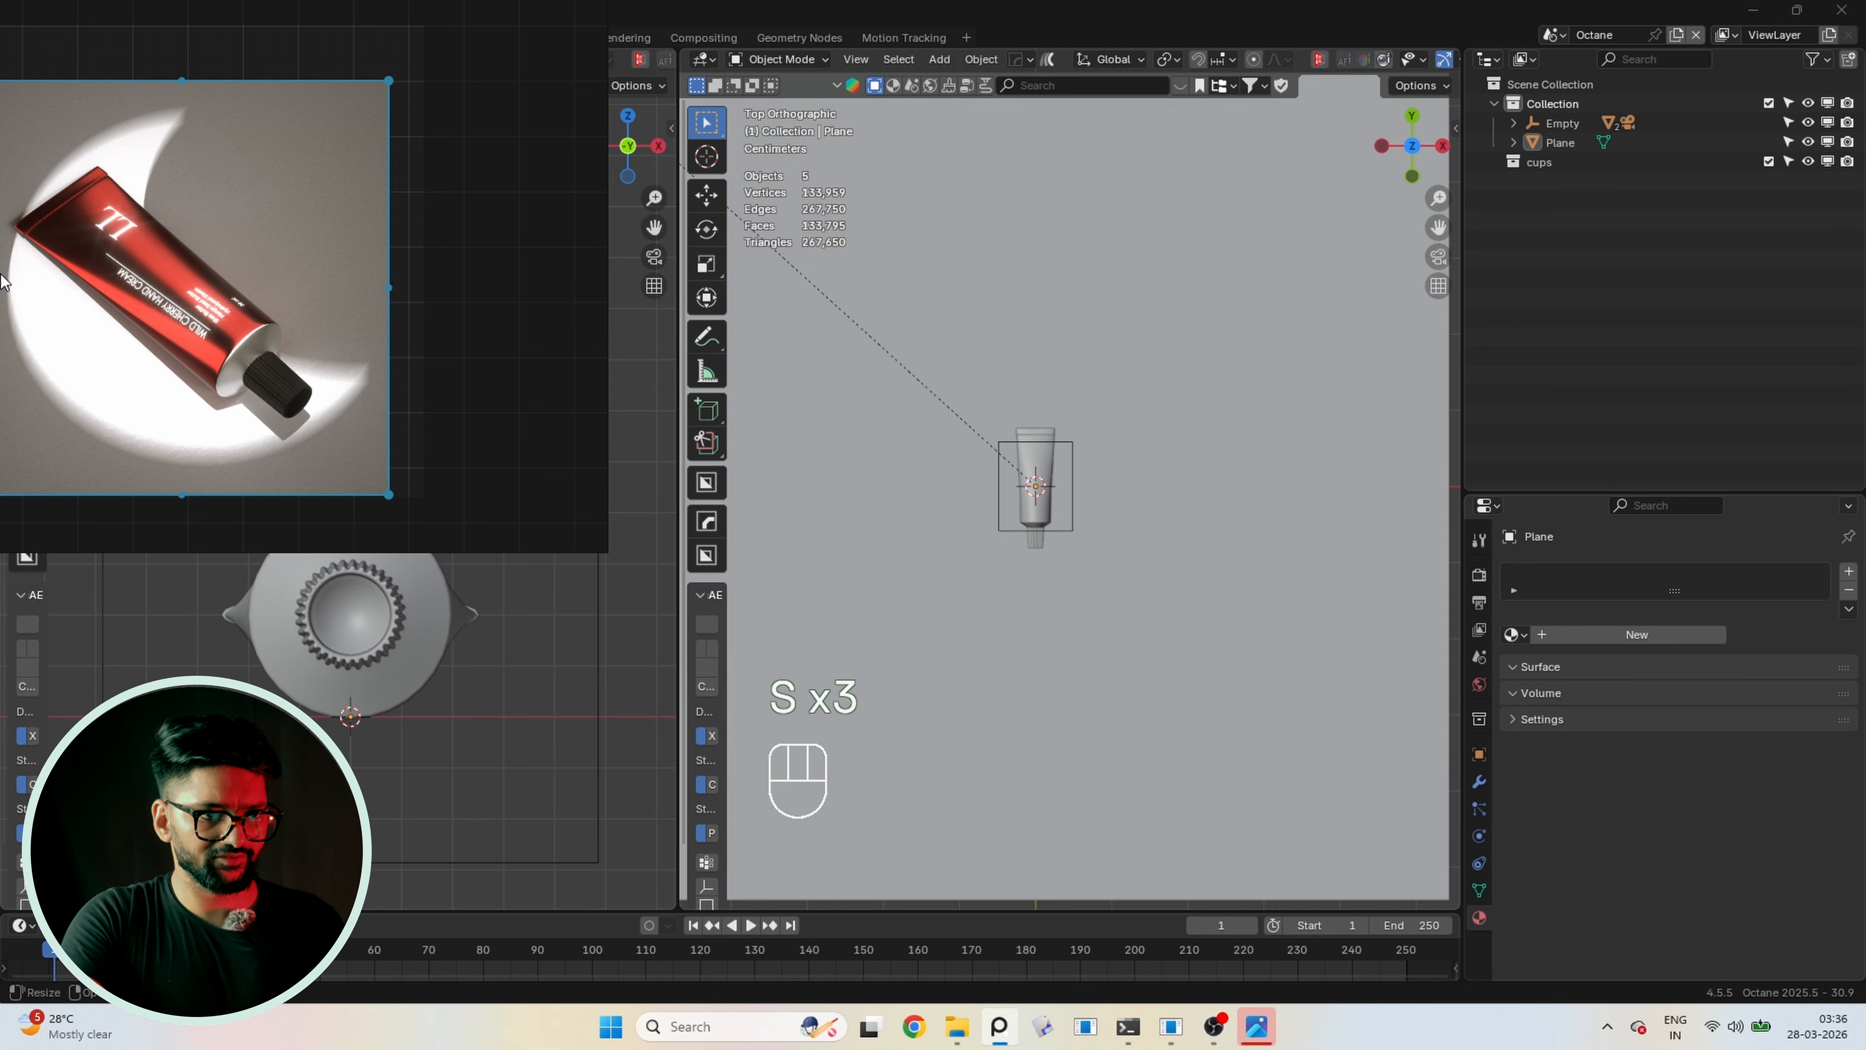
Delete the old camera parented to the Empty and collapse the main collection
{"action": "left_click", "coordinate": [1628, 124]}
{"action": "left_click", "coordinate": [1513, 124]}
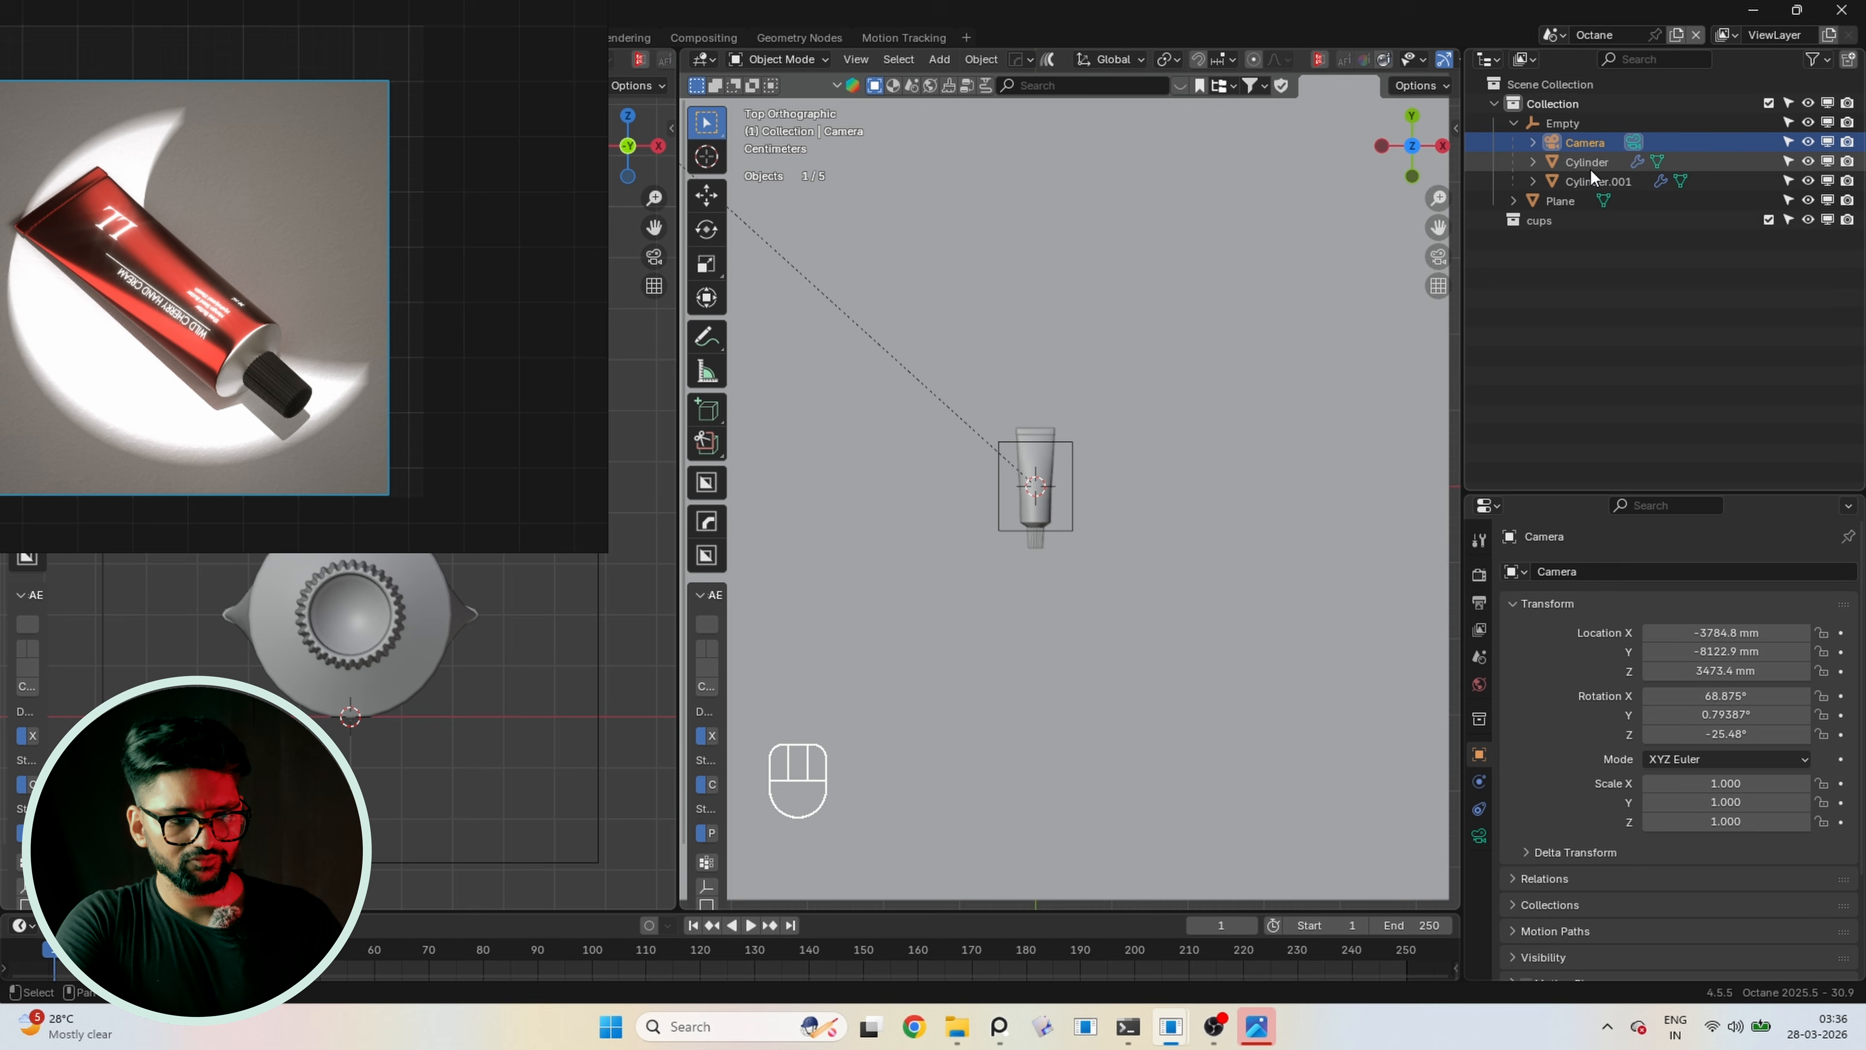
{"action": "left_click", "coordinate": [1635, 142]}
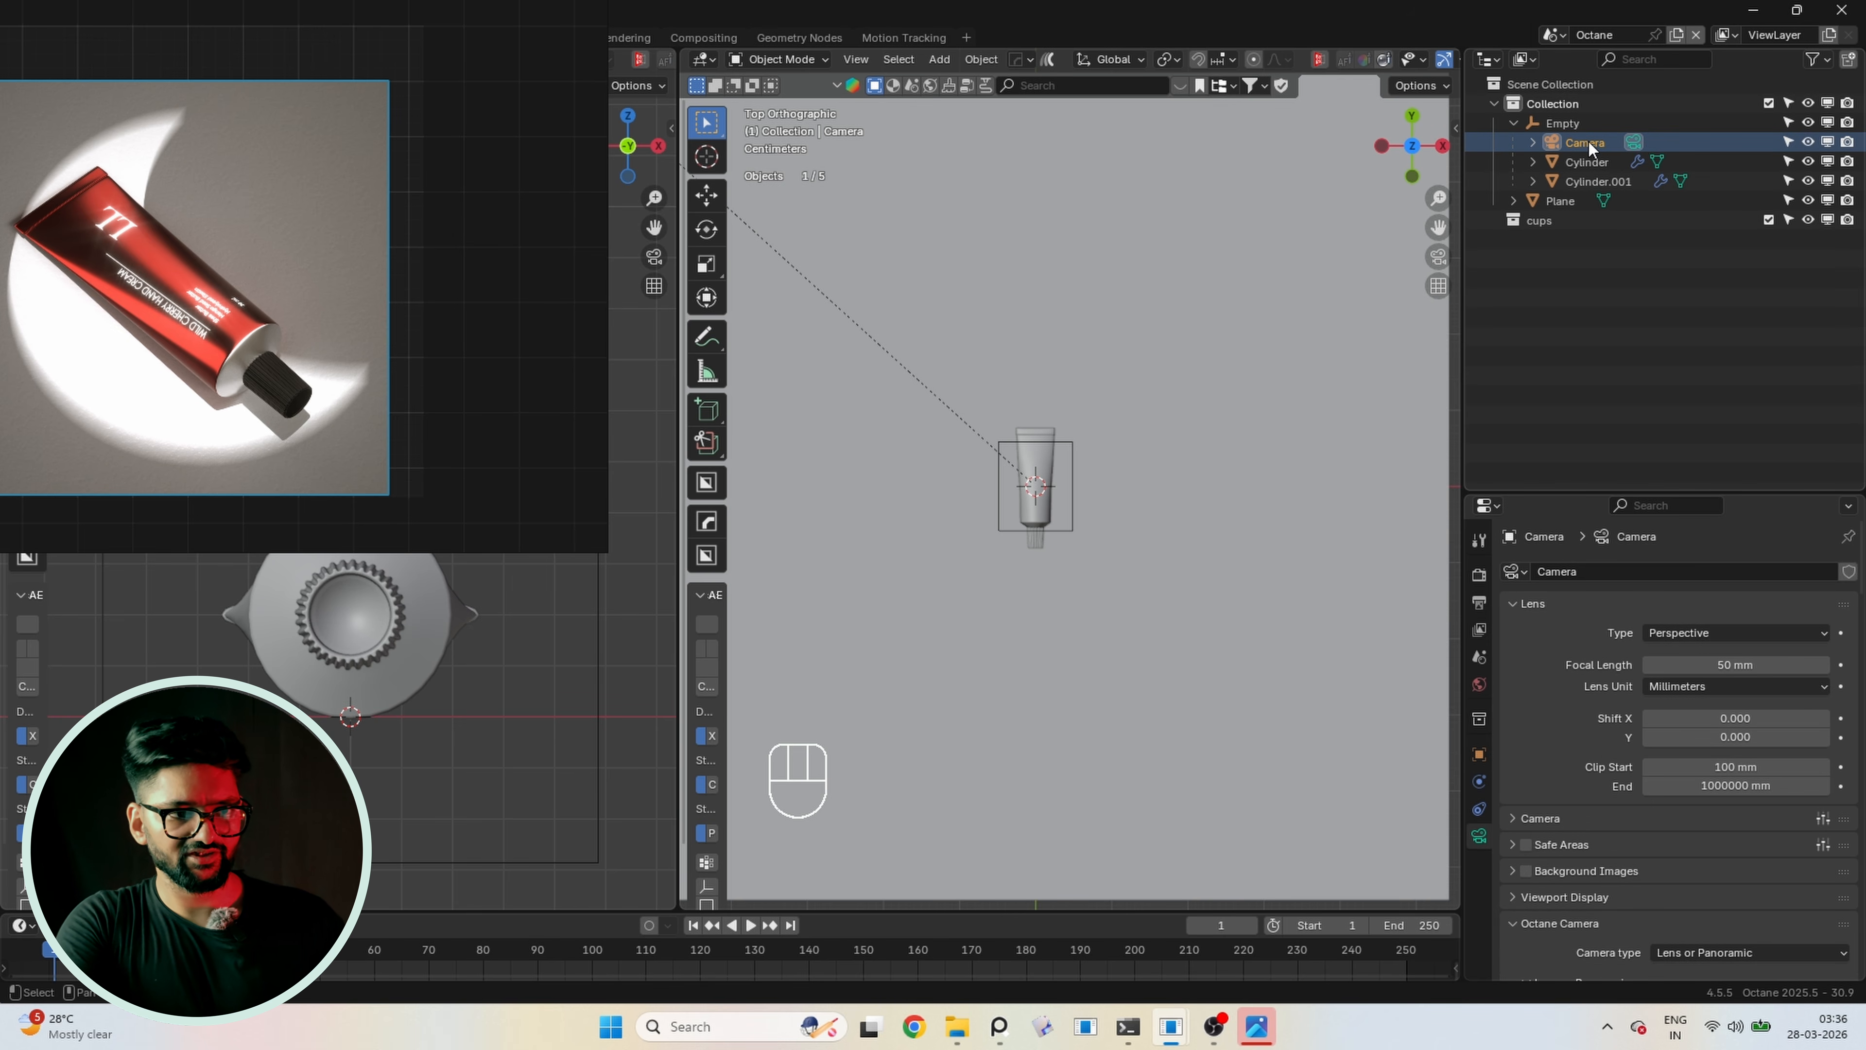
{"action": "key", "text": "Delete"}
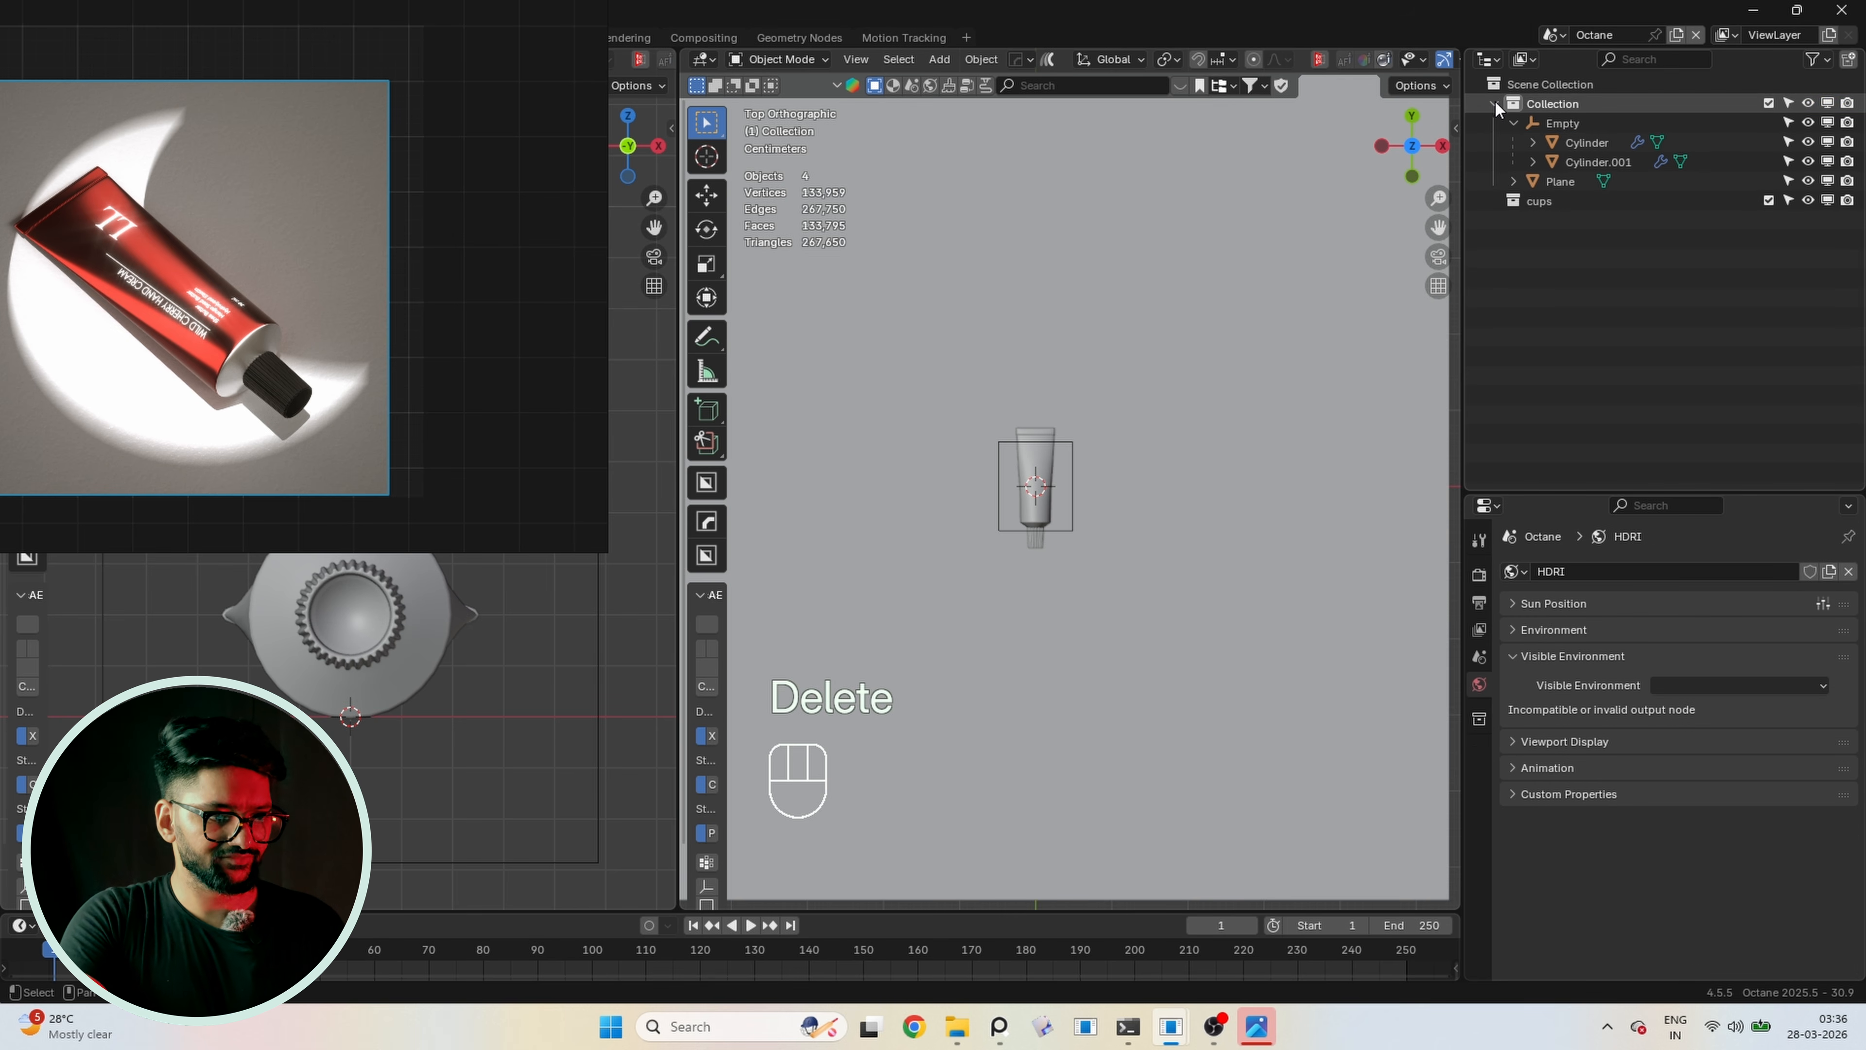
{"action": "left_click", "coordinate": [1495, 102]}
Add a new camera and align it to the current top view of the tube
{"action": "key", "text": "shift+a"}
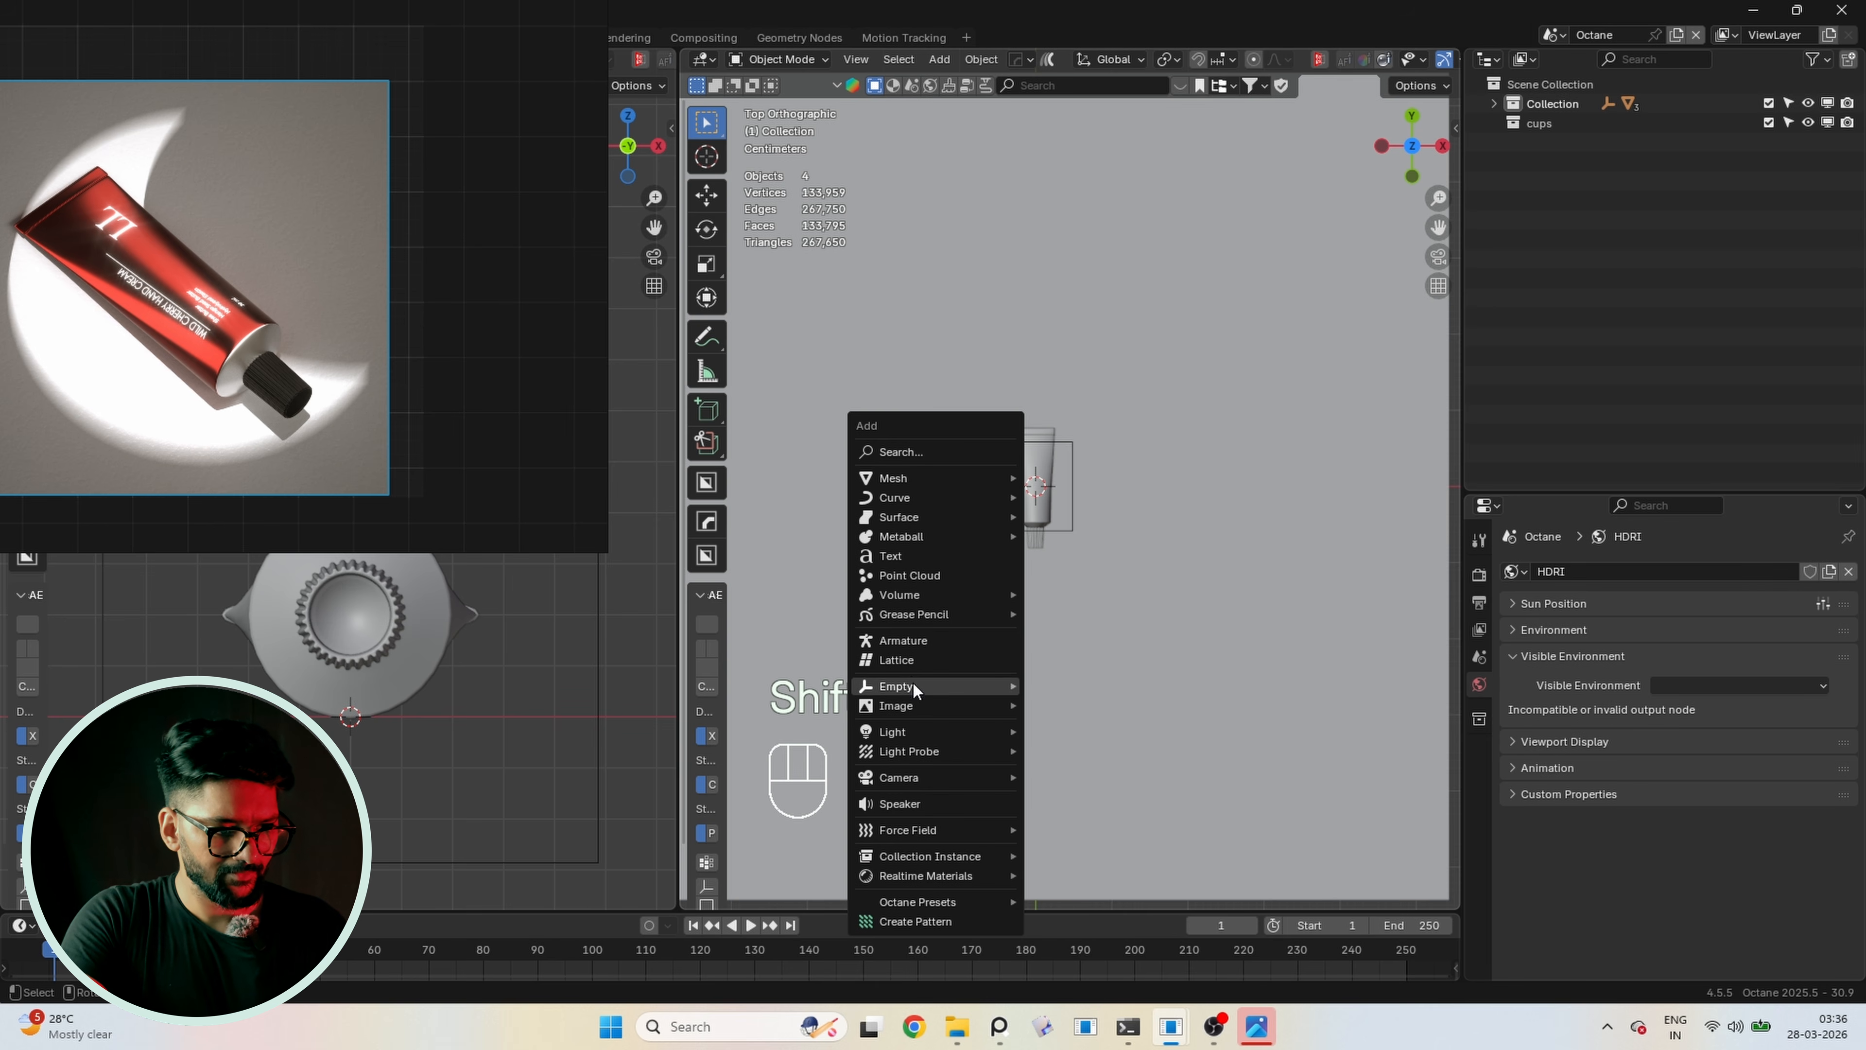
{"action": "mouse_move", "coordinate": [907, 775]}
{"action": "left_click", "coordinate": [1073, 776]}
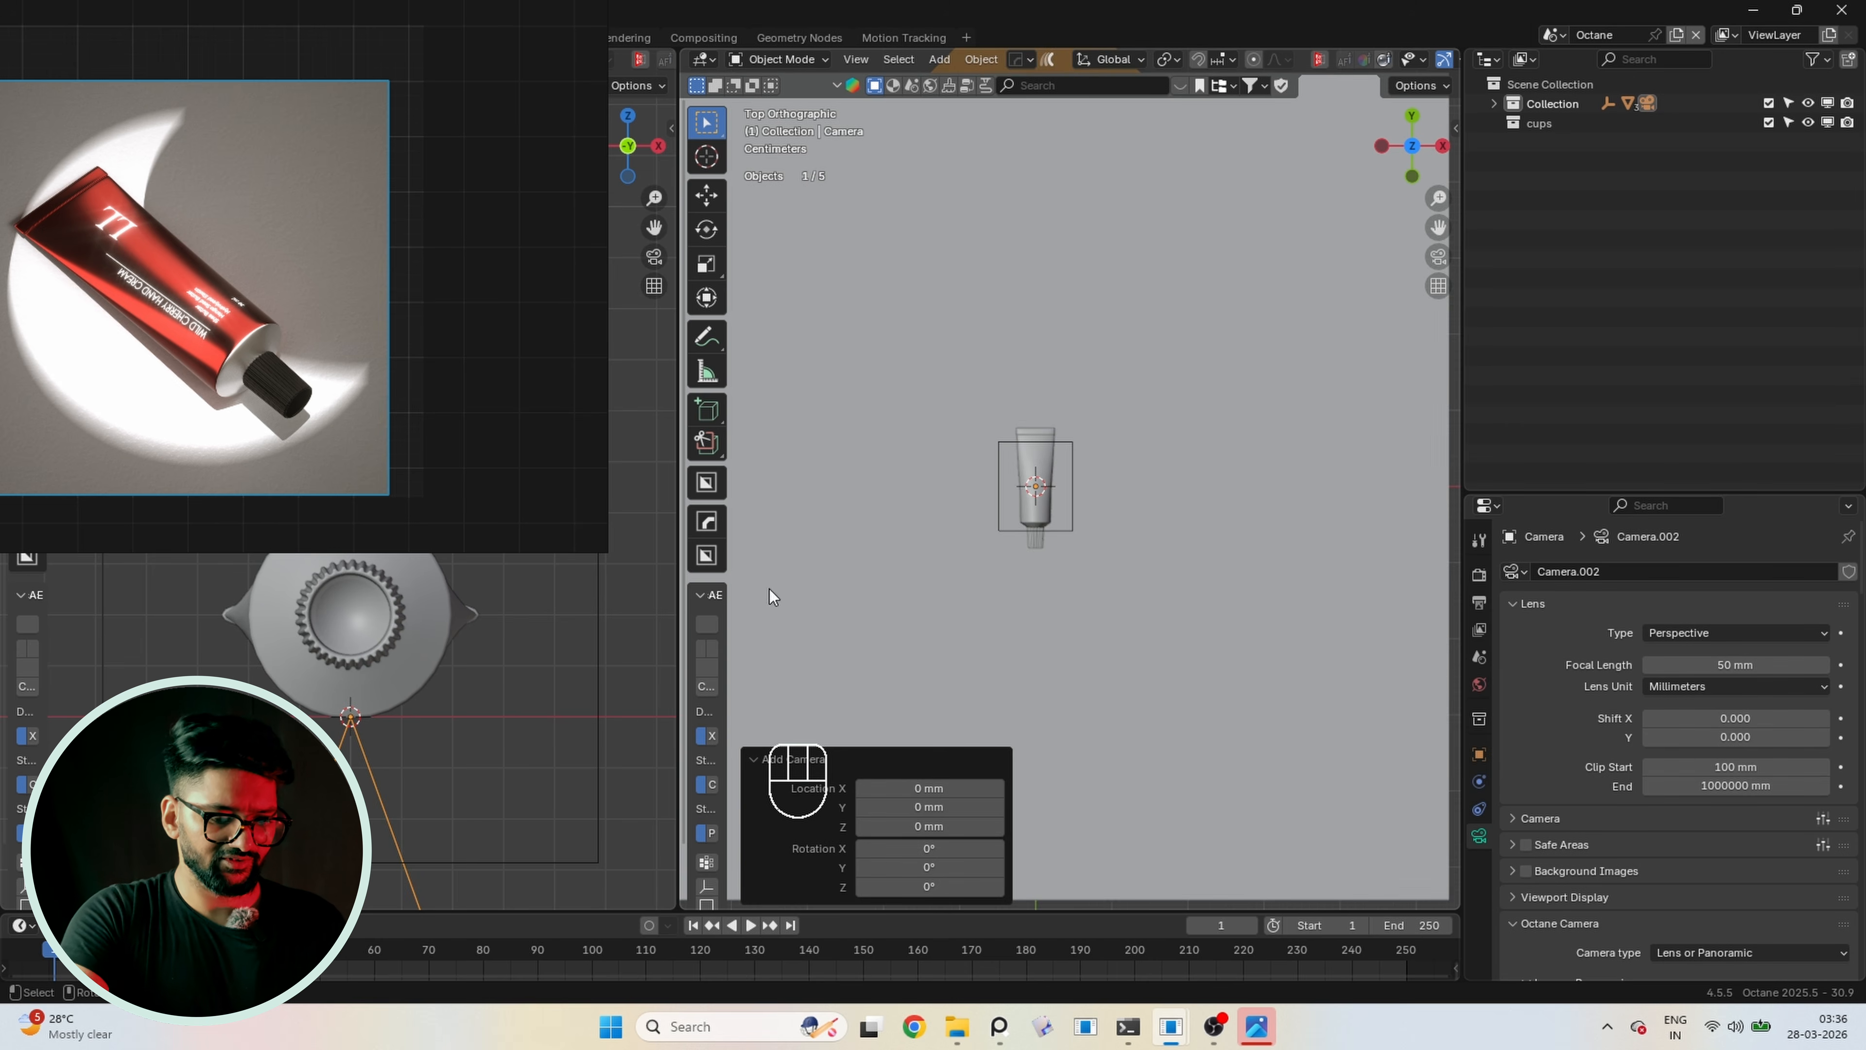
{"action": "middle_click_drag", "start_coordinate": [959, 492], "coordinate": [986, 511], "text": "shift"}
{"action": "key", "text": "ctrl+alt+KP_0"}
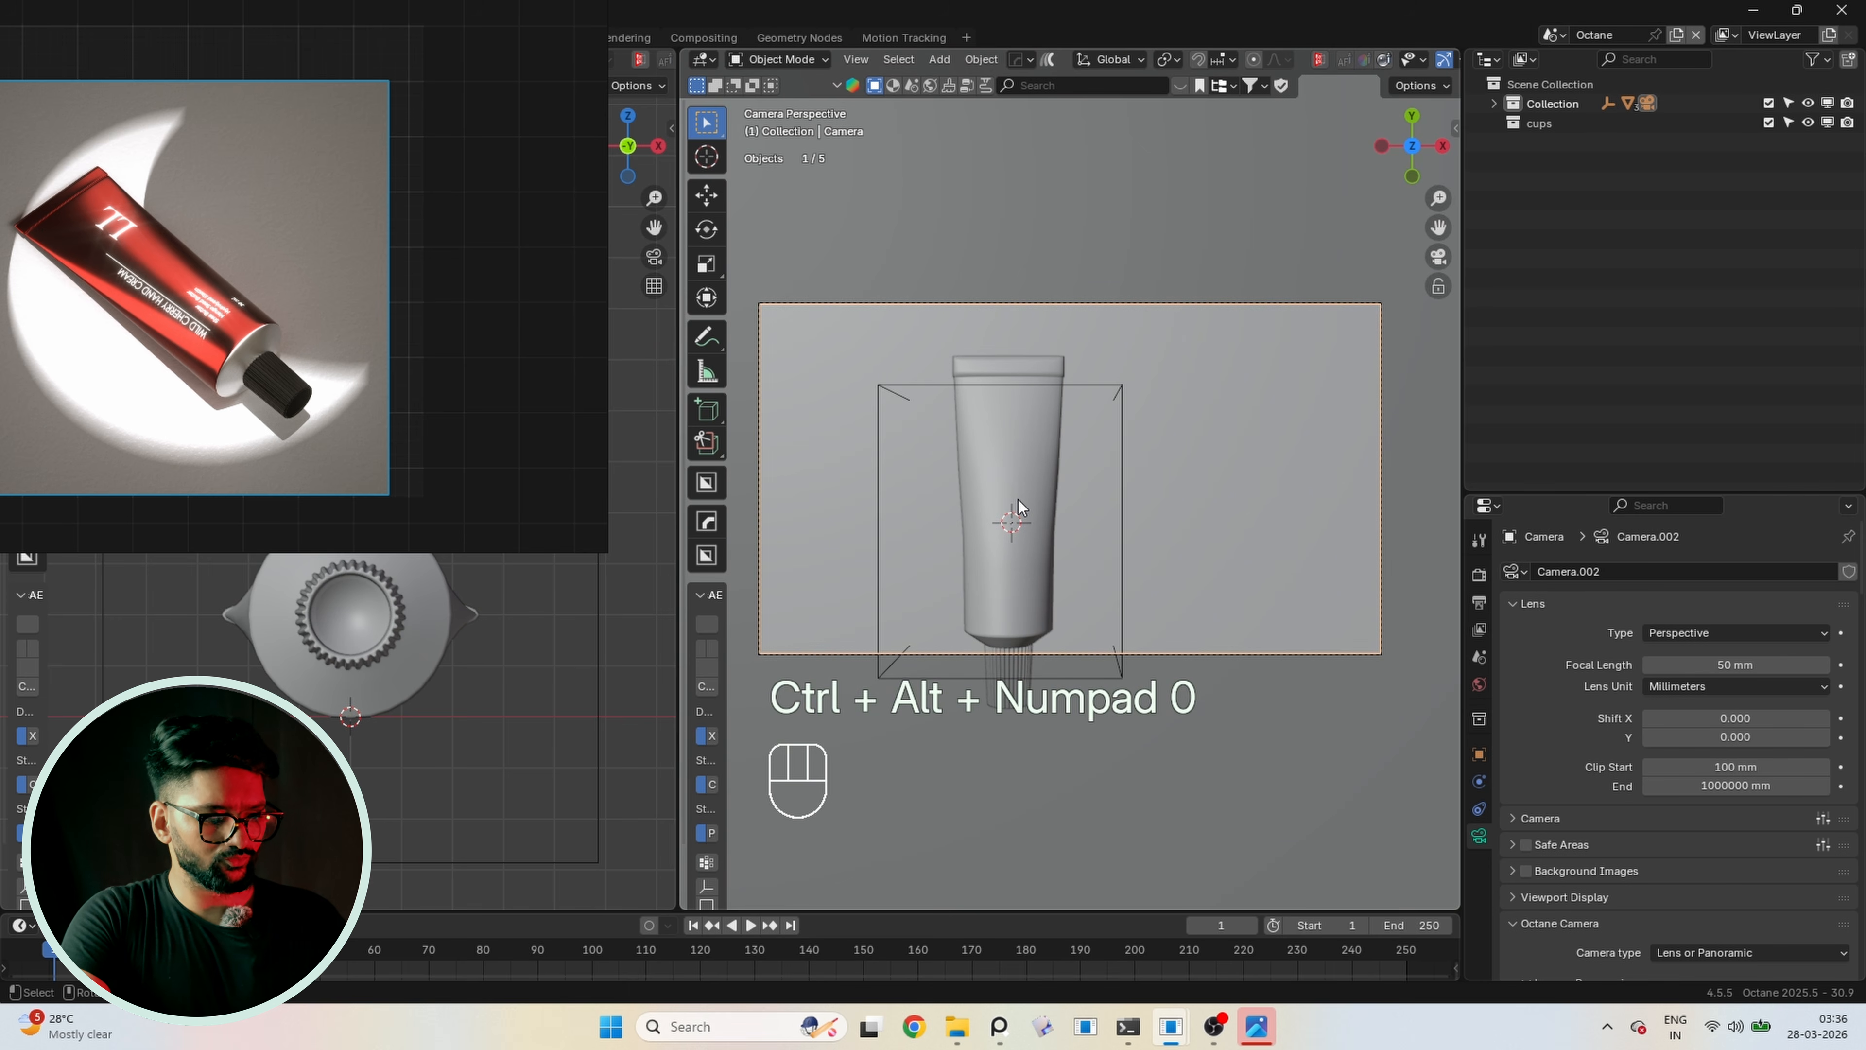
Move the new camera about -25.03 mm along X and set its focal length to 200 mm
{"action": "key", "text": "g"}
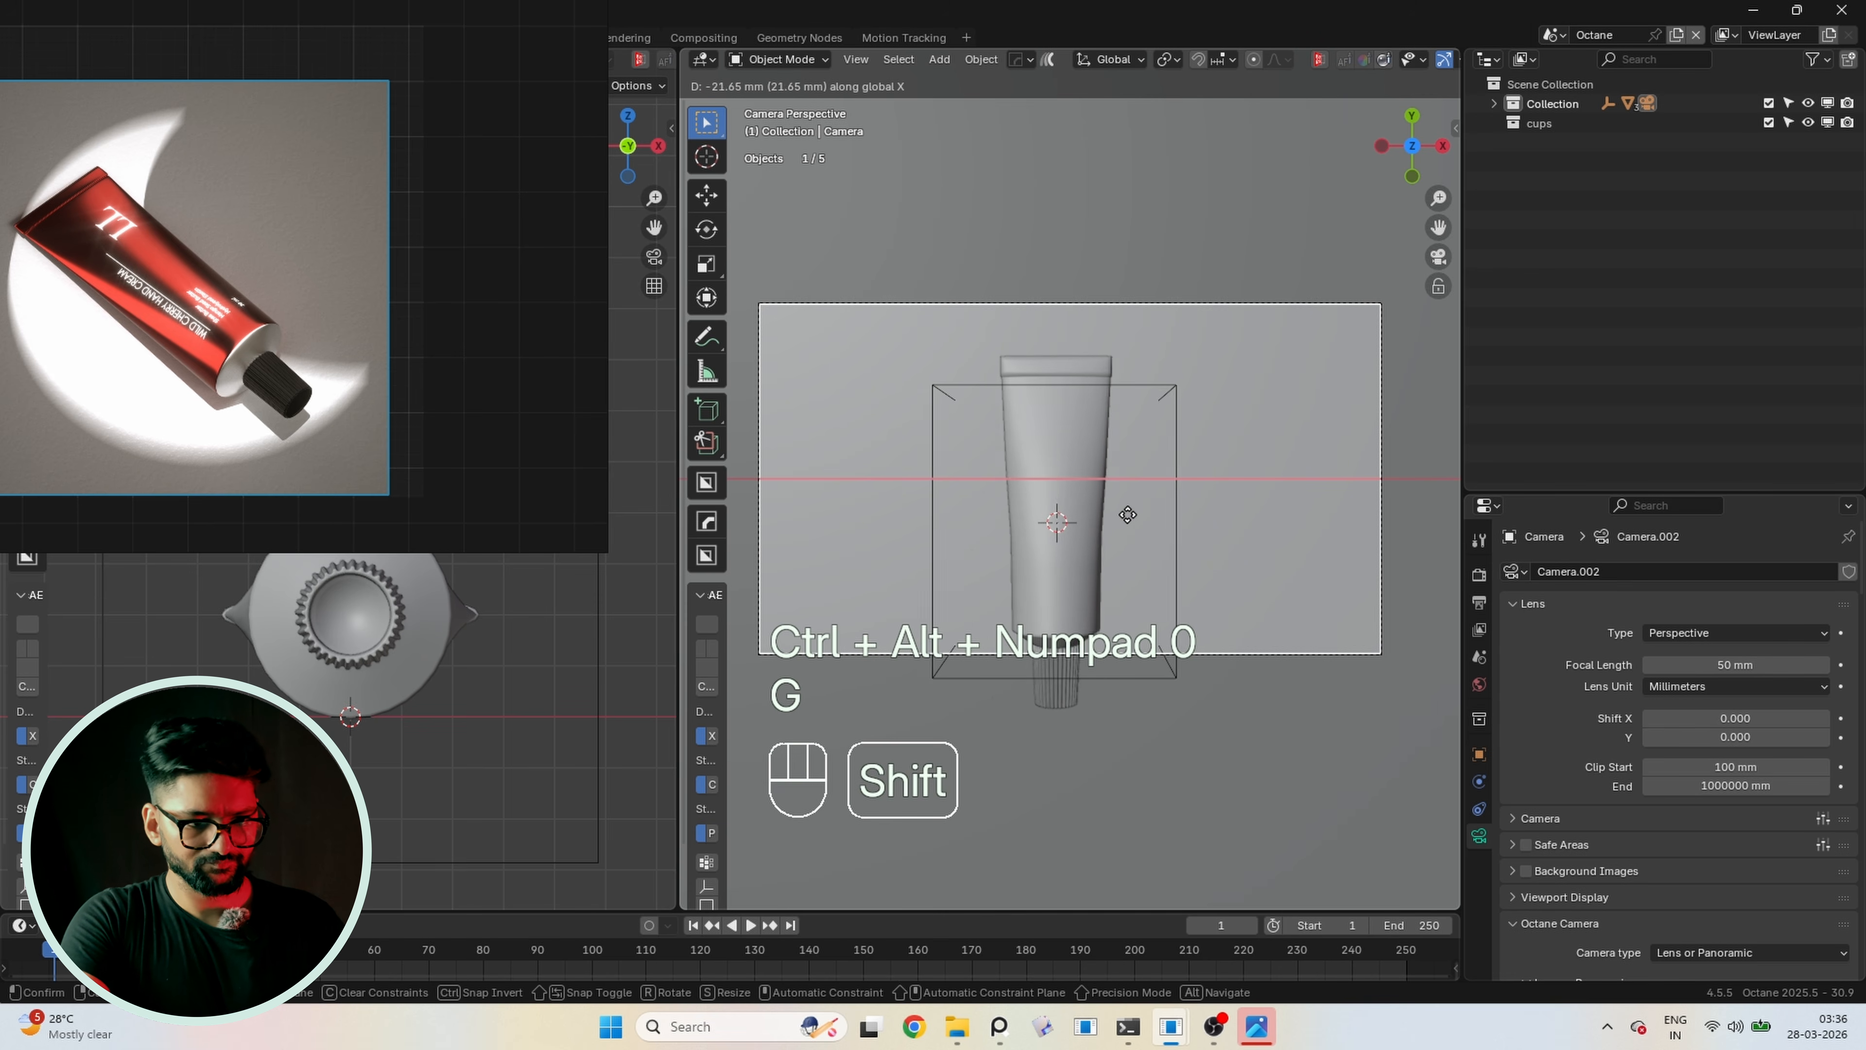
{"action": "left_click", "coordinate": [1127, 521], "text": "shift"}
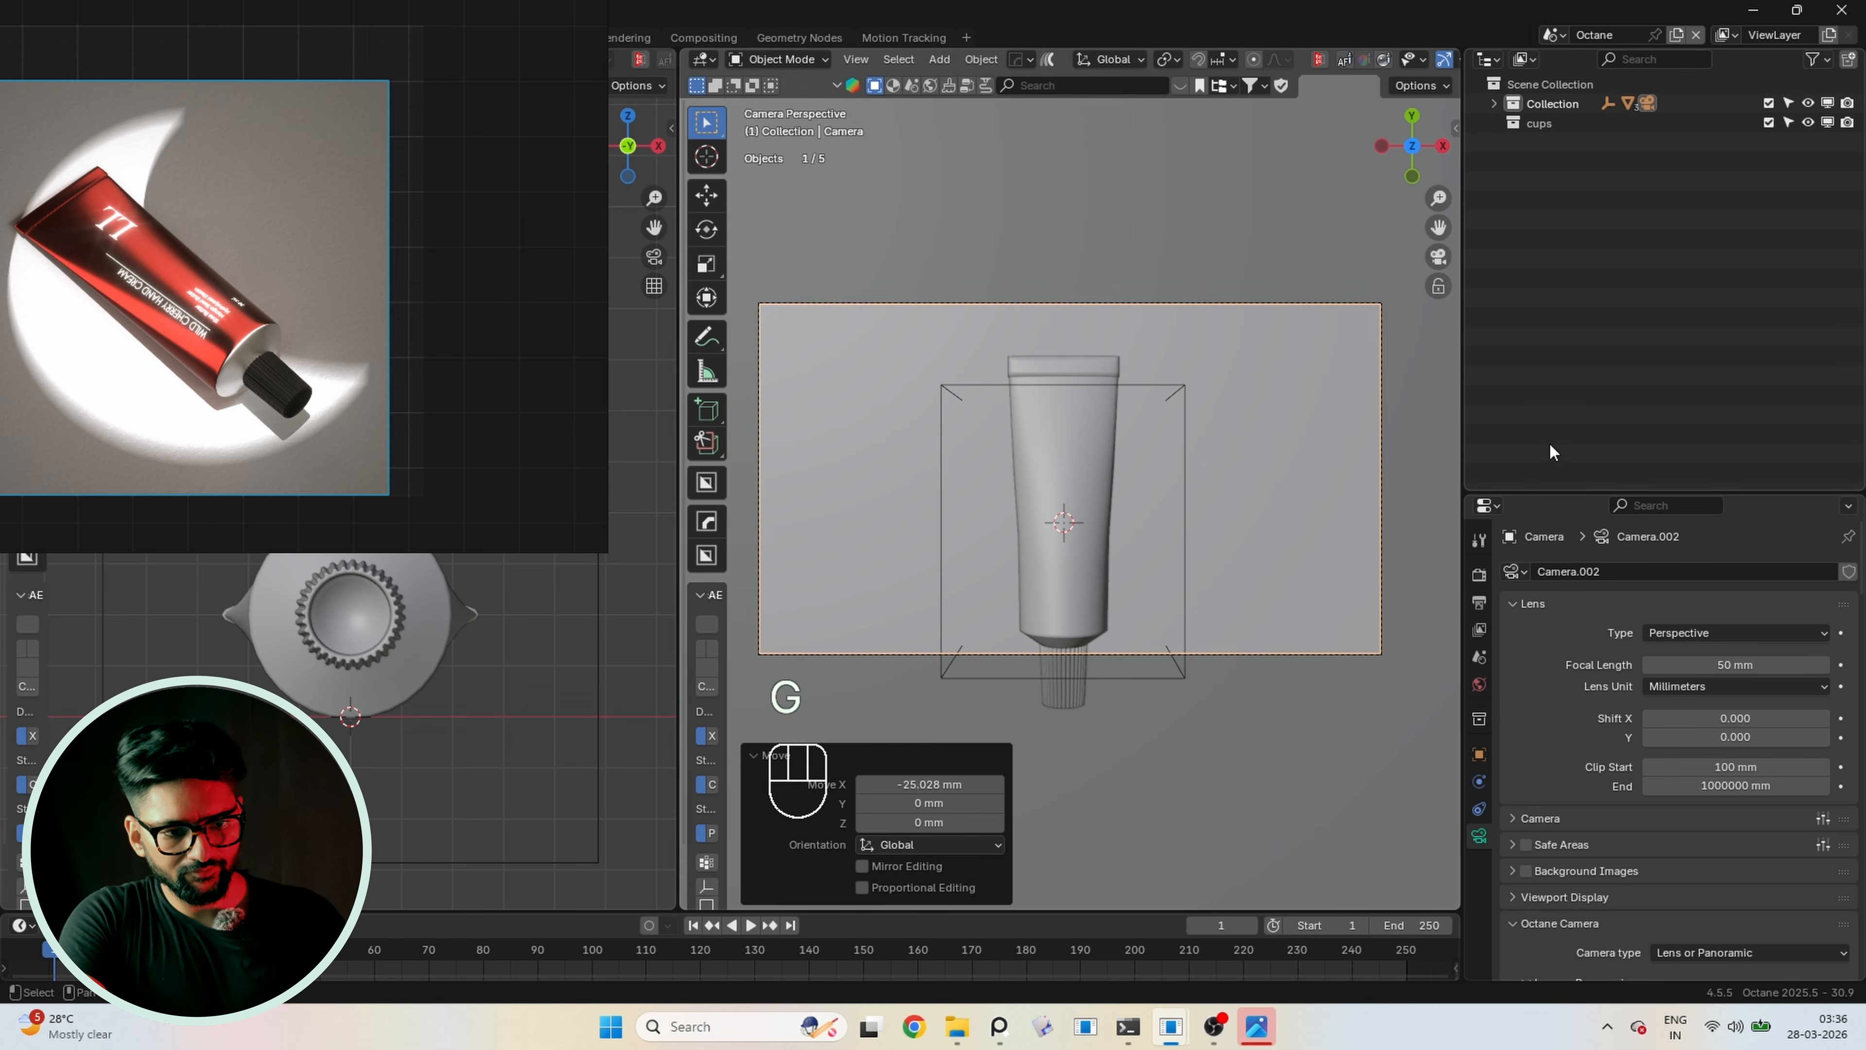
{"action": "left_click", "coordinate": [1771, 666]}
{"action": "type", "text": "200"}
{"action": "key", "text": "Return"}
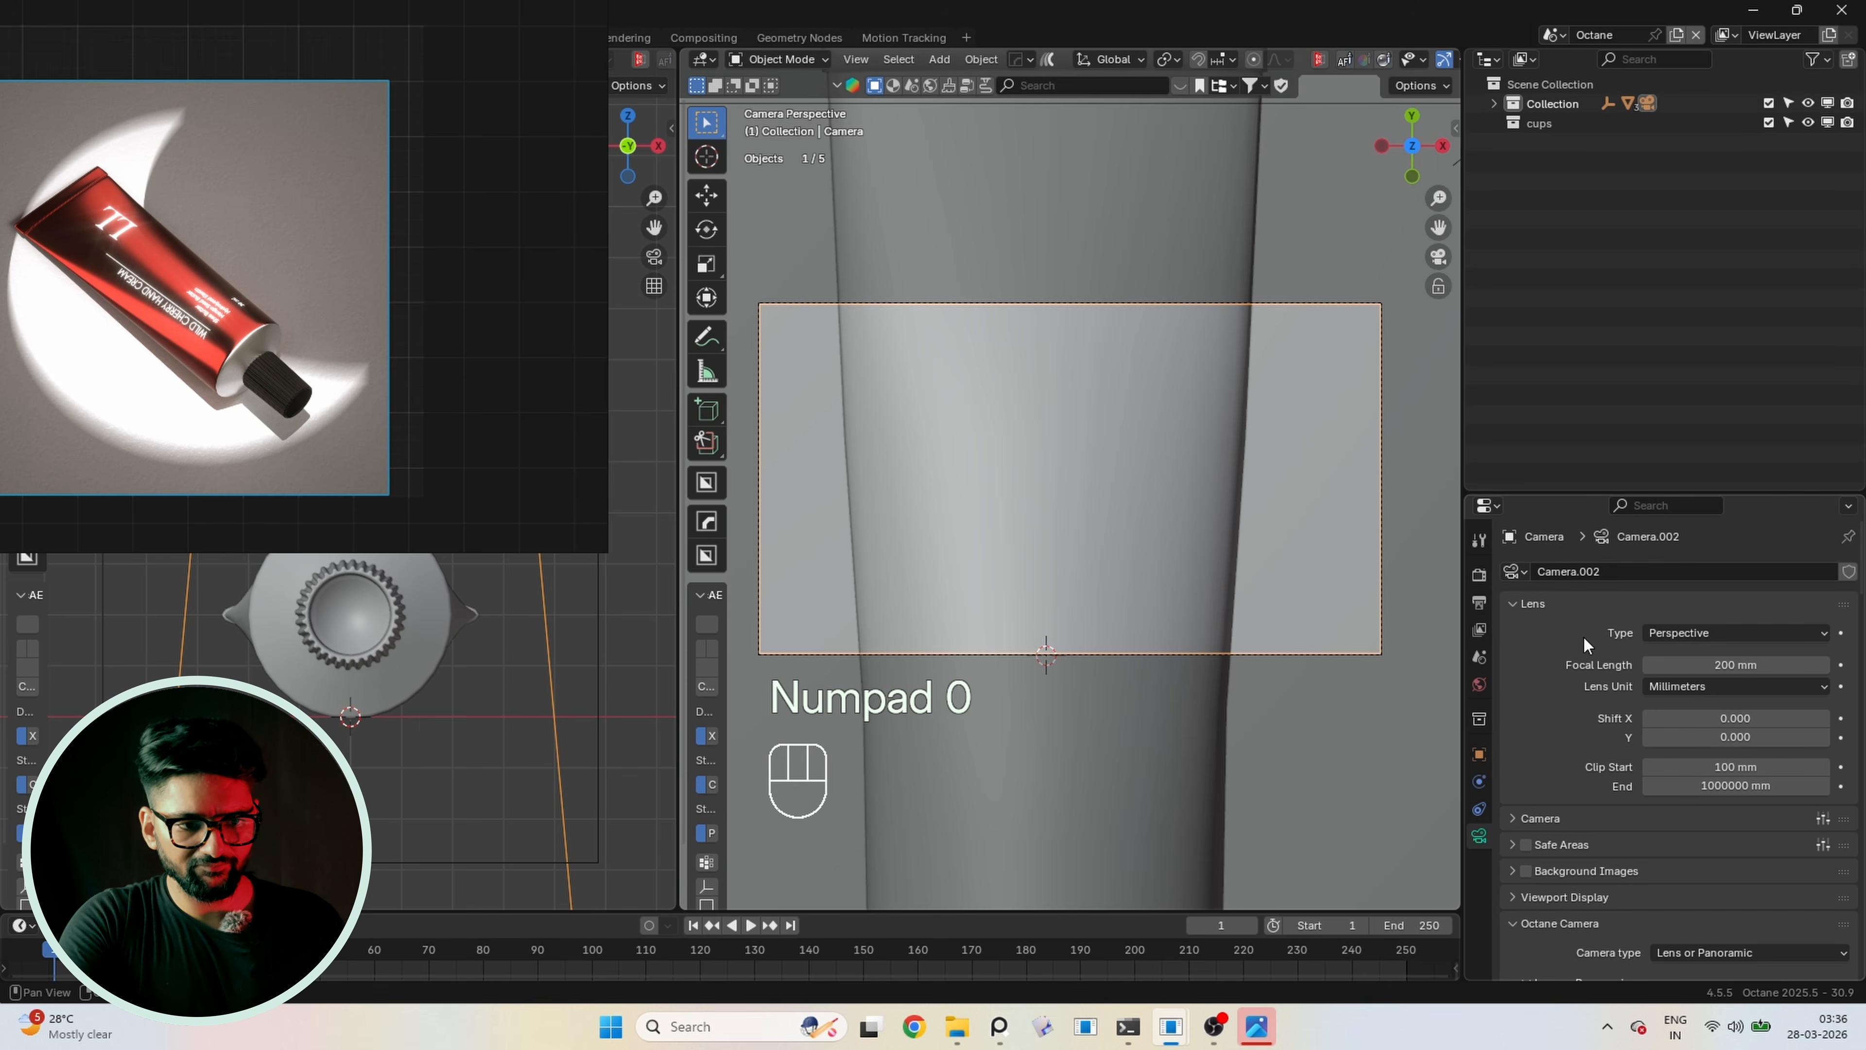
Set the render output's vertical resolution to 1920 px for a square frame
{"action": "left_click", "coordinate": [1481, 603]}
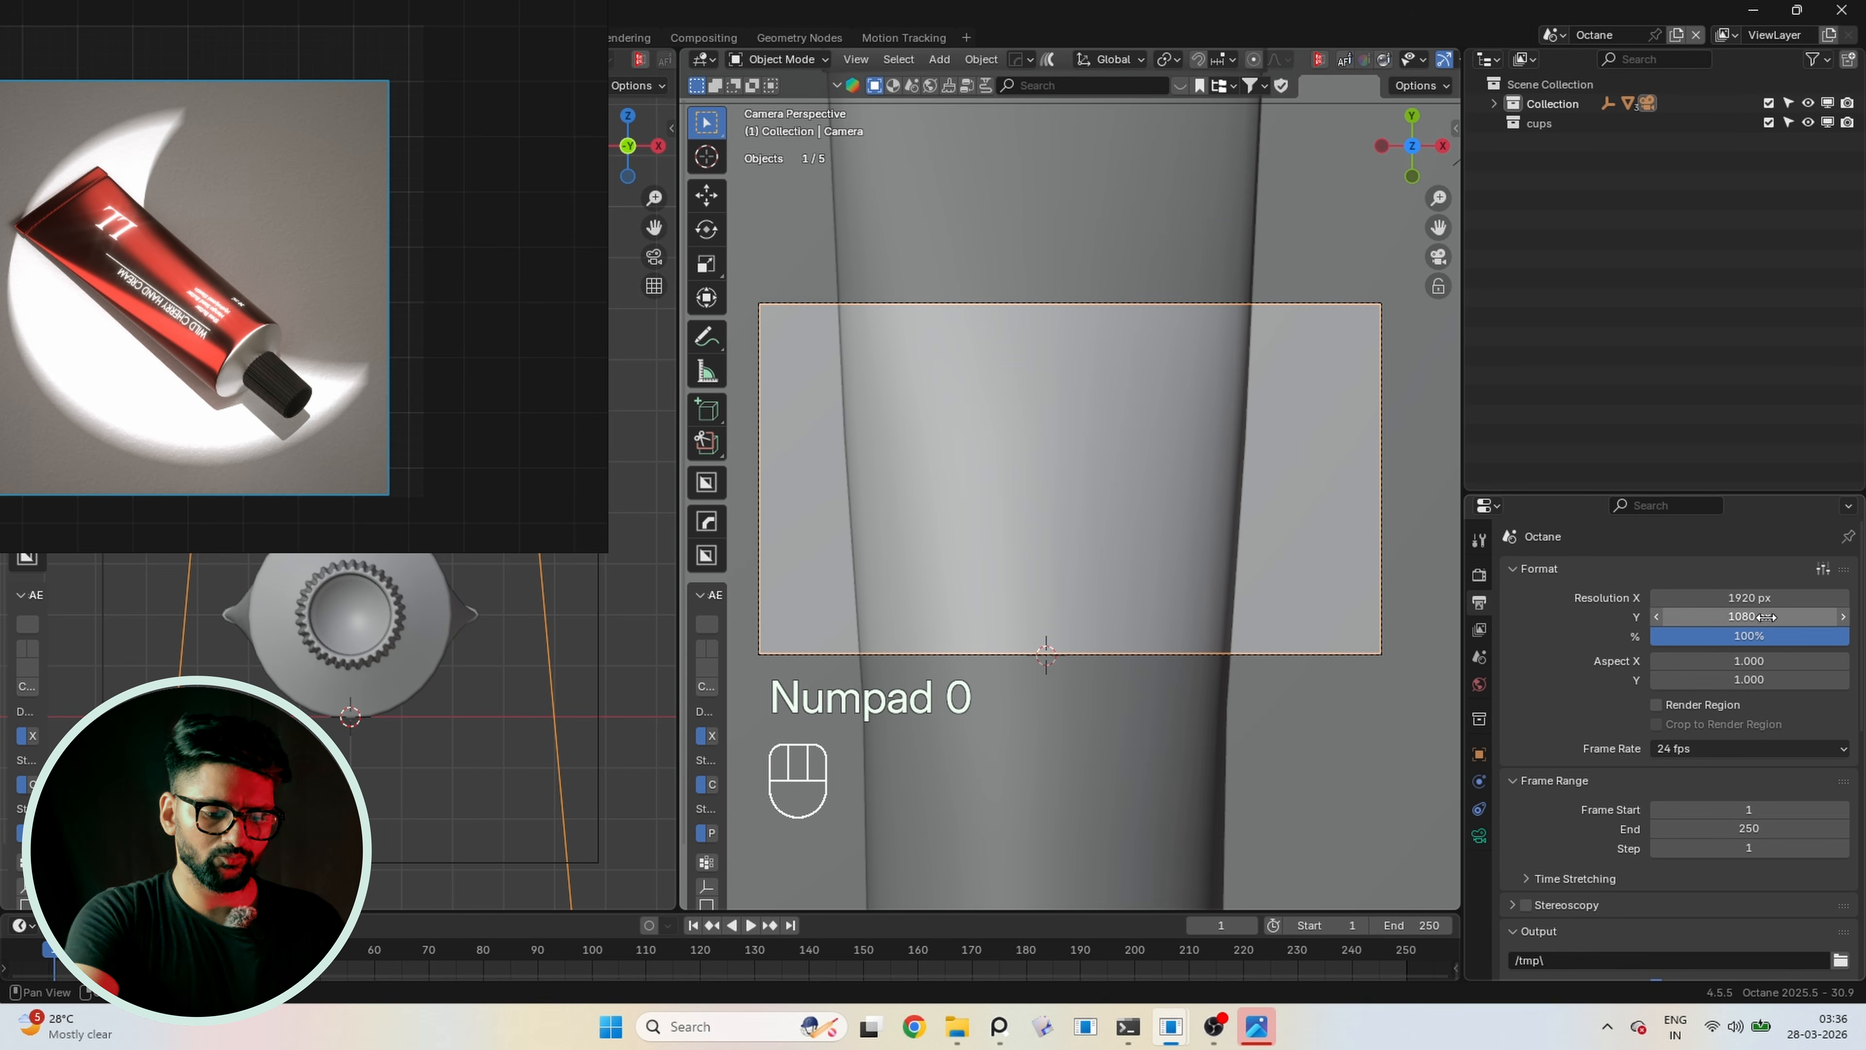
{"action": "left_click", "coordinate": [1741, 613]}
{"action": "type", "text": "1920"}
{"action": "key", "text": "Return"}
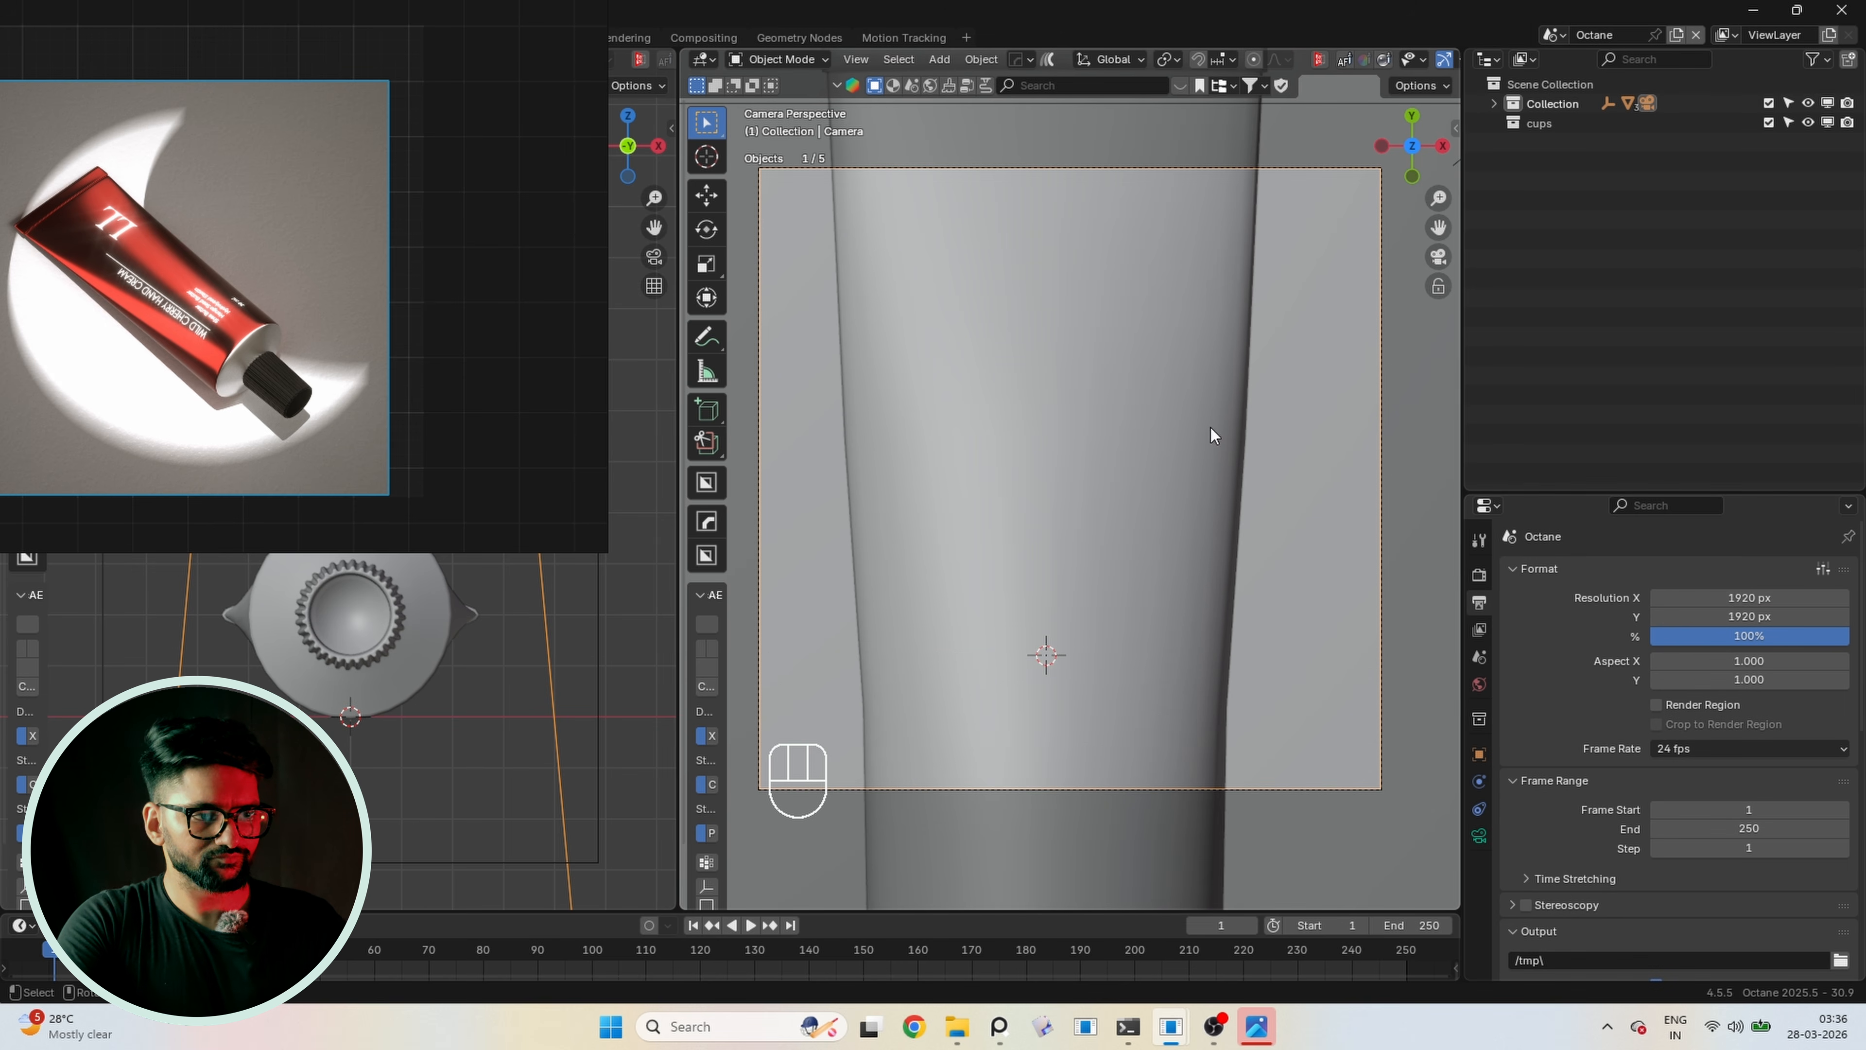
Show the sidebar of the camera viewport and bring up its Octane settings
{"action": "scroll", "coordinate": [1079, 431], "scroll_direction": "down", "scroll_amount": 2}
{"action": "key", "text": "n"}
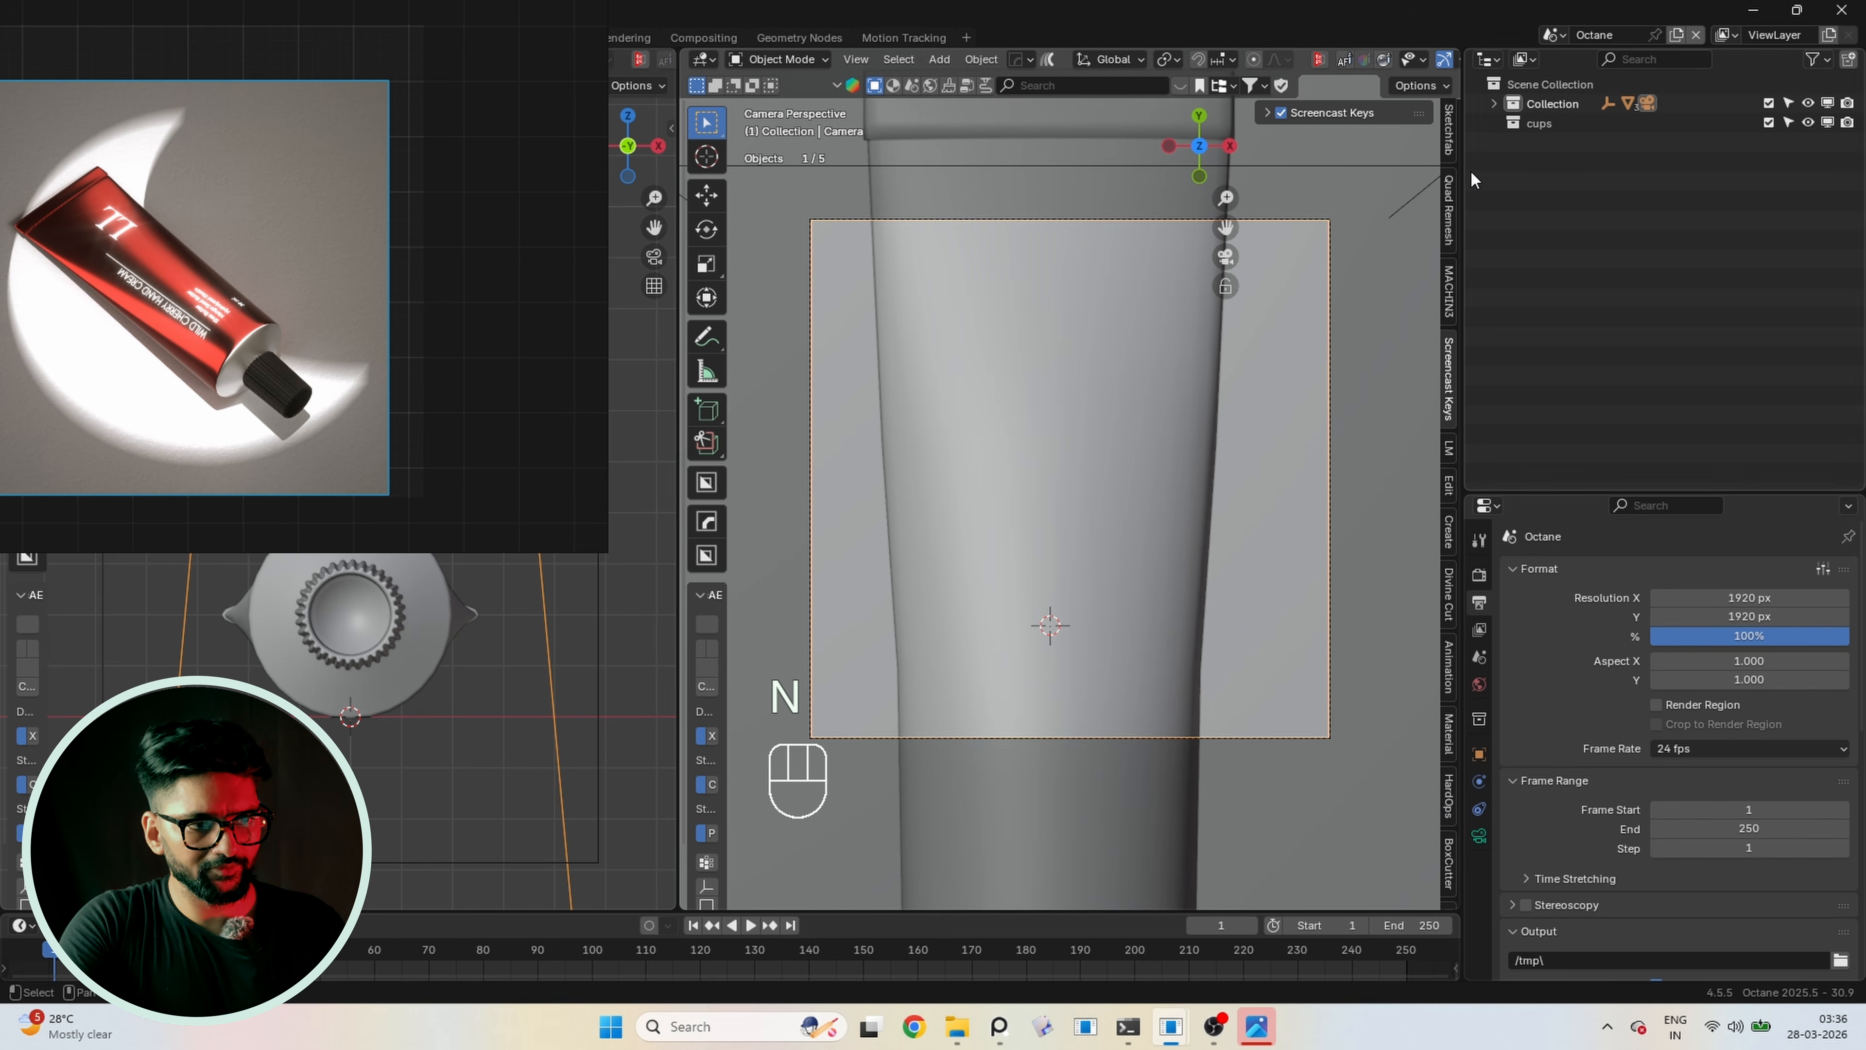
{"action": "scroll", "coordinate": [1450, 170], "scroll_direction": "up", "scroll_amount": 5}
{"action": "left_click", "coordinate": [1453, 132]}
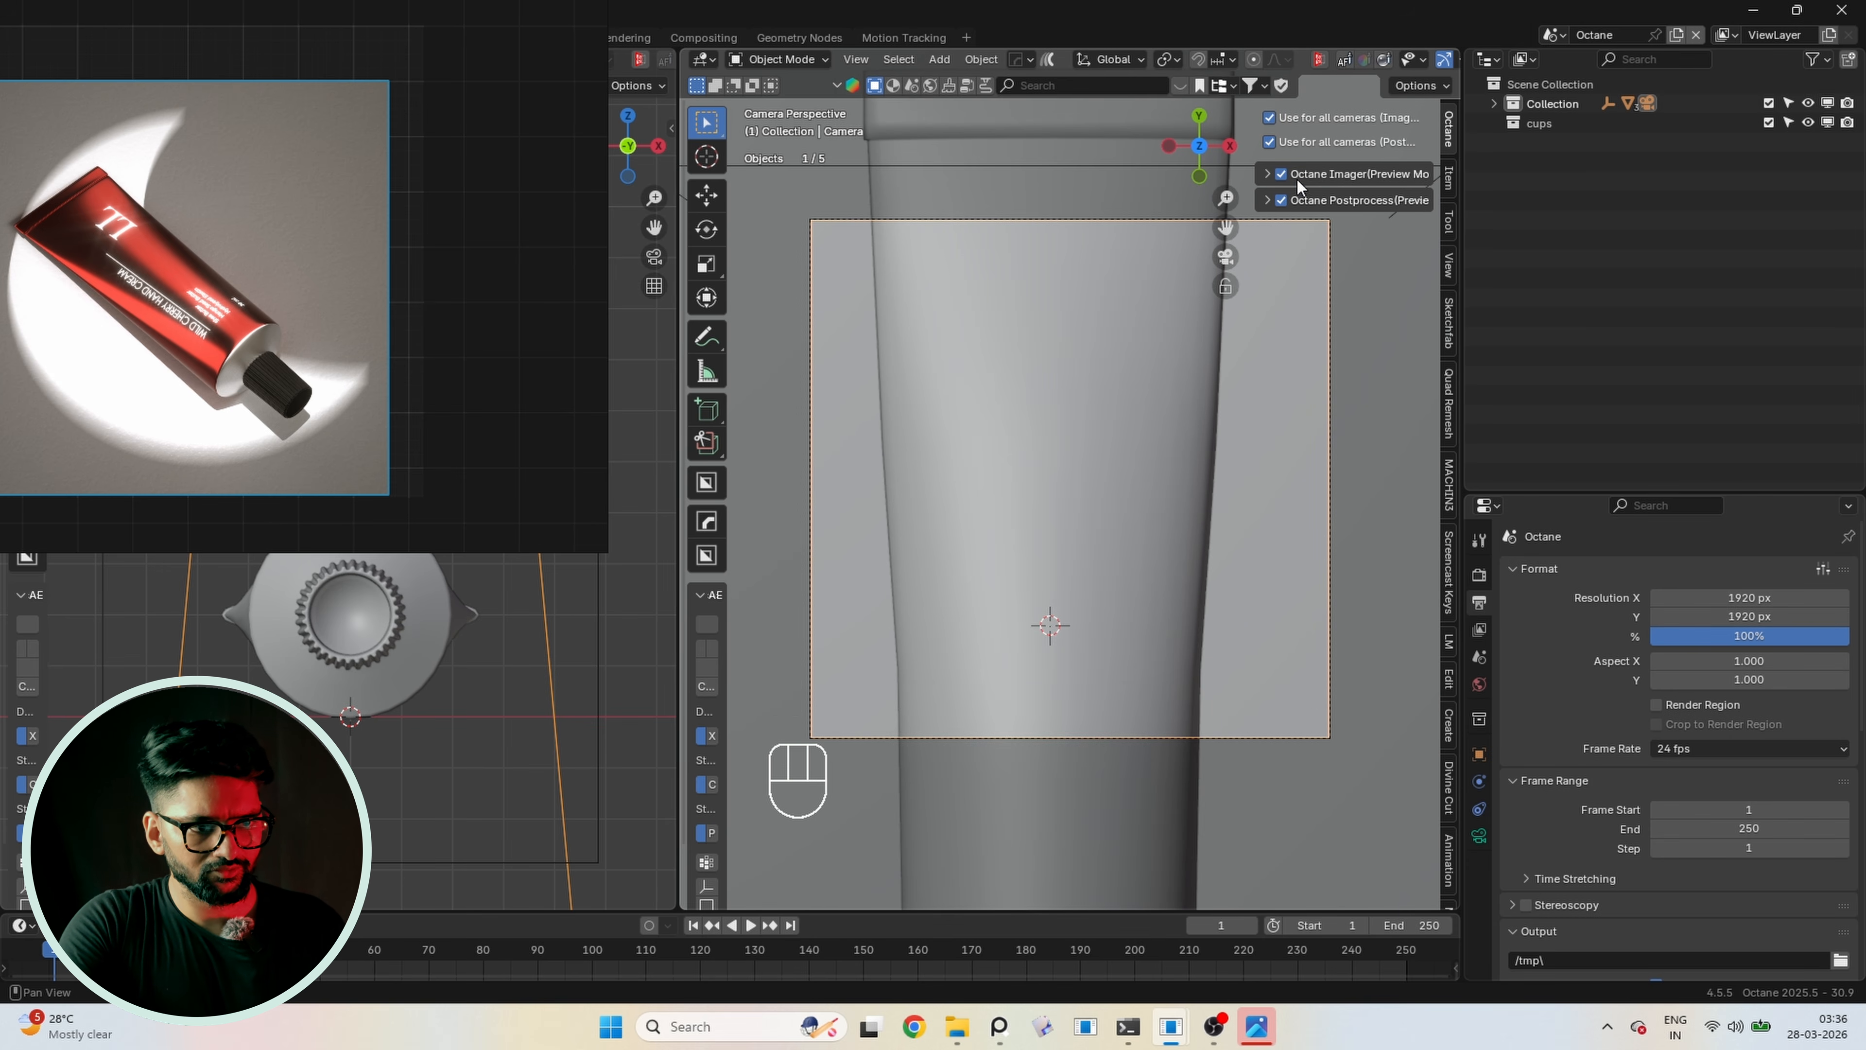
Reframe the camera with Camera to View lock so the whole tube lies diagonally as in the reference, and release the lock
{"action": "left_click", "coordinate": [1449, 265]}
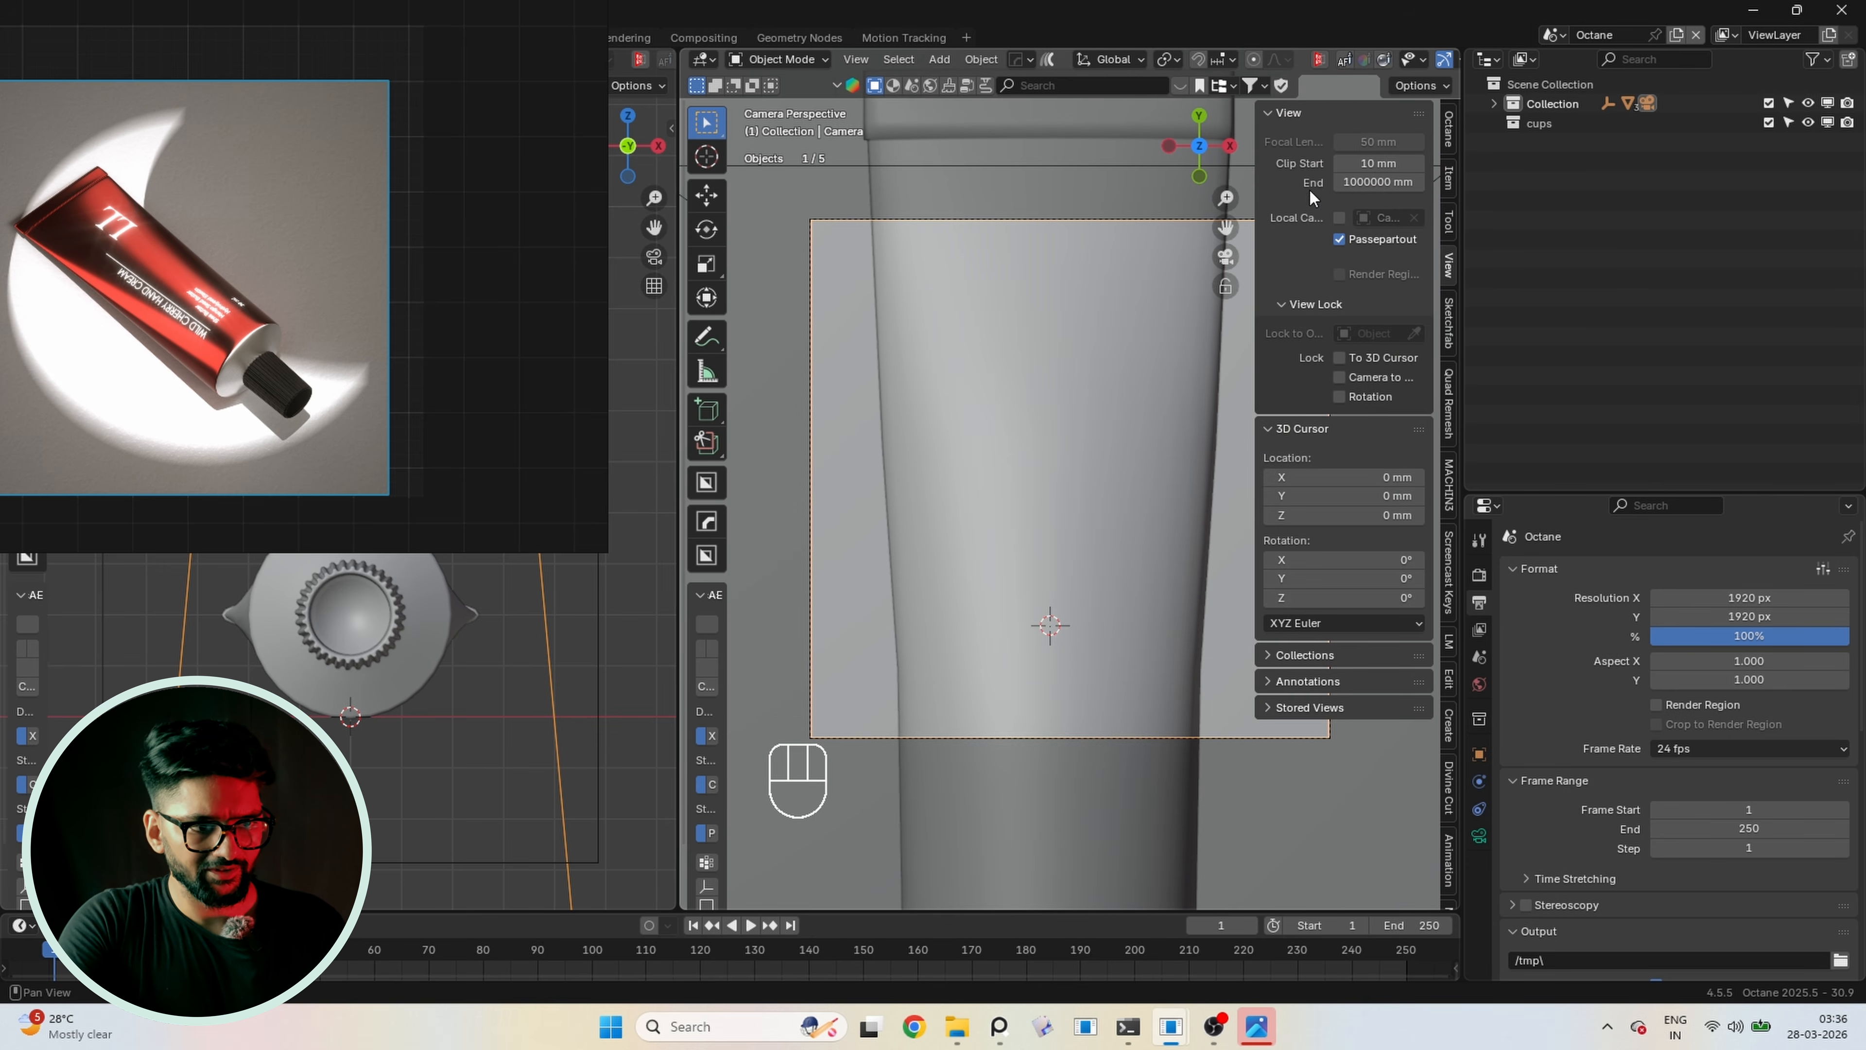
{"action": "left_click", "coordinate": [1371, 375]}
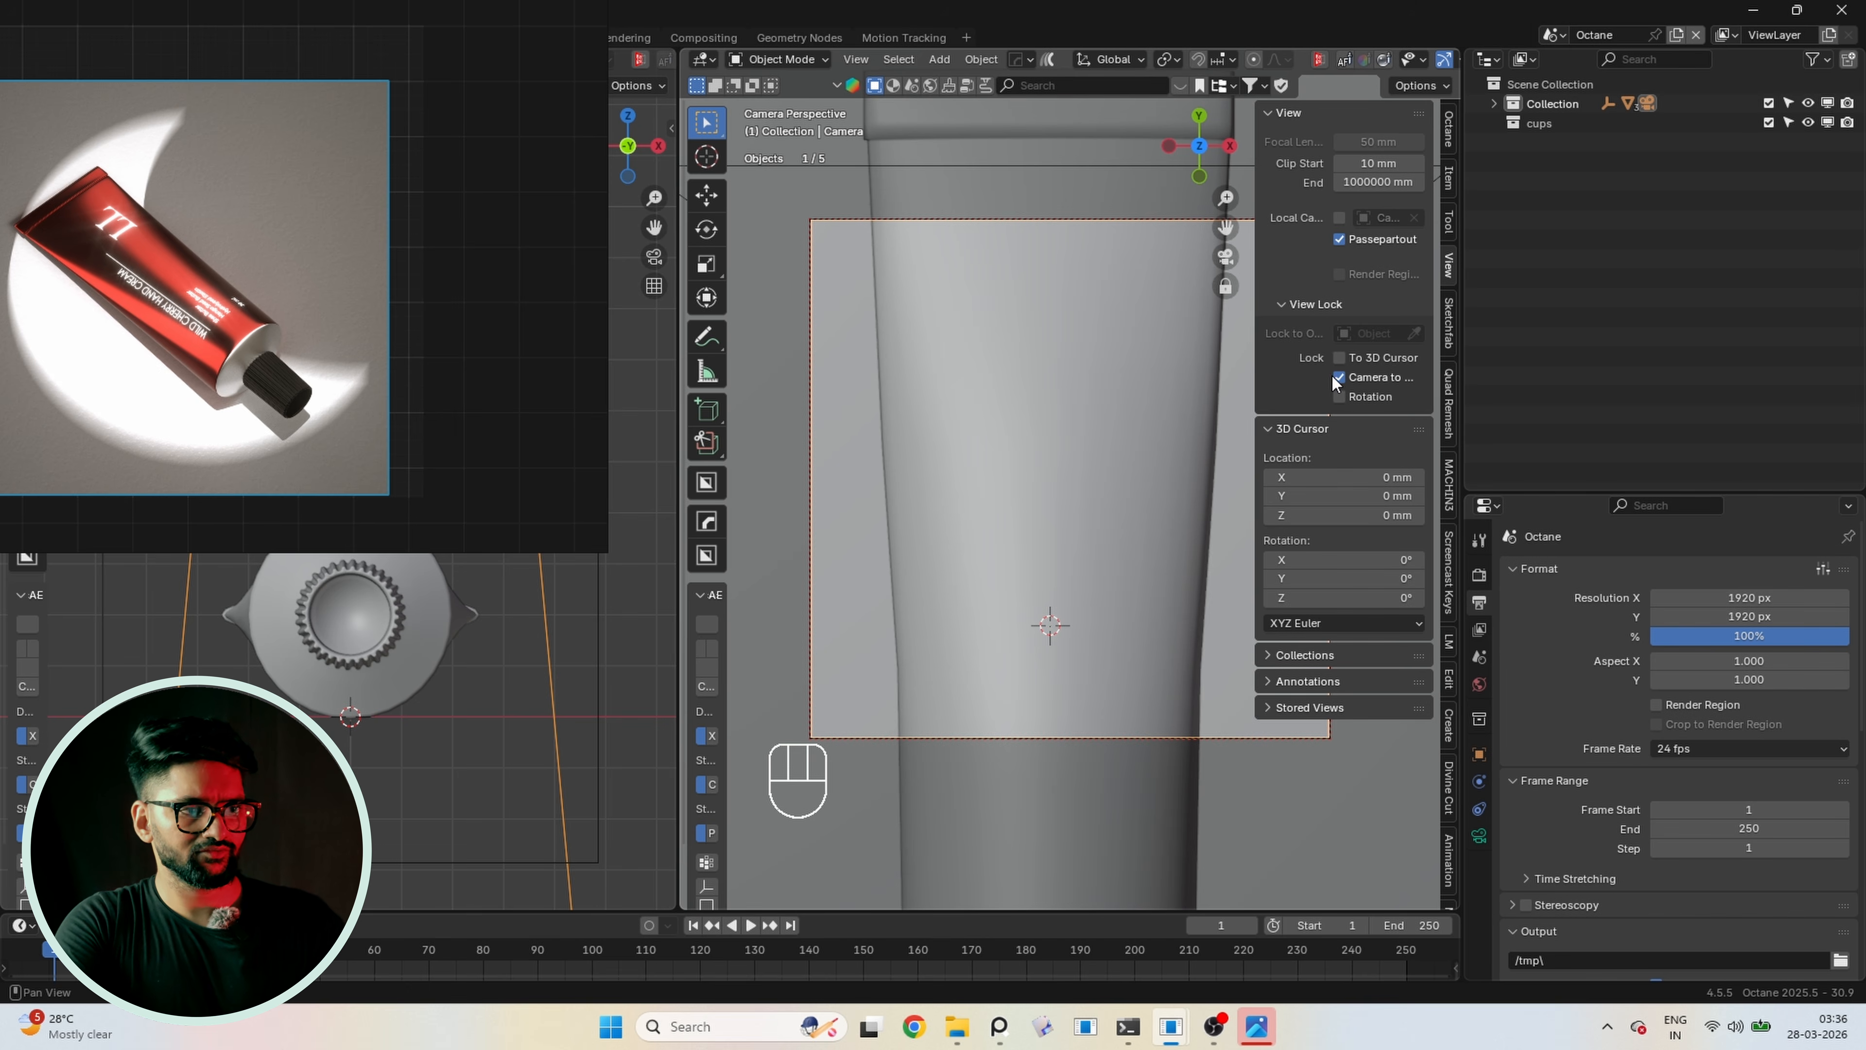
{"action": "key", "text": "n"}
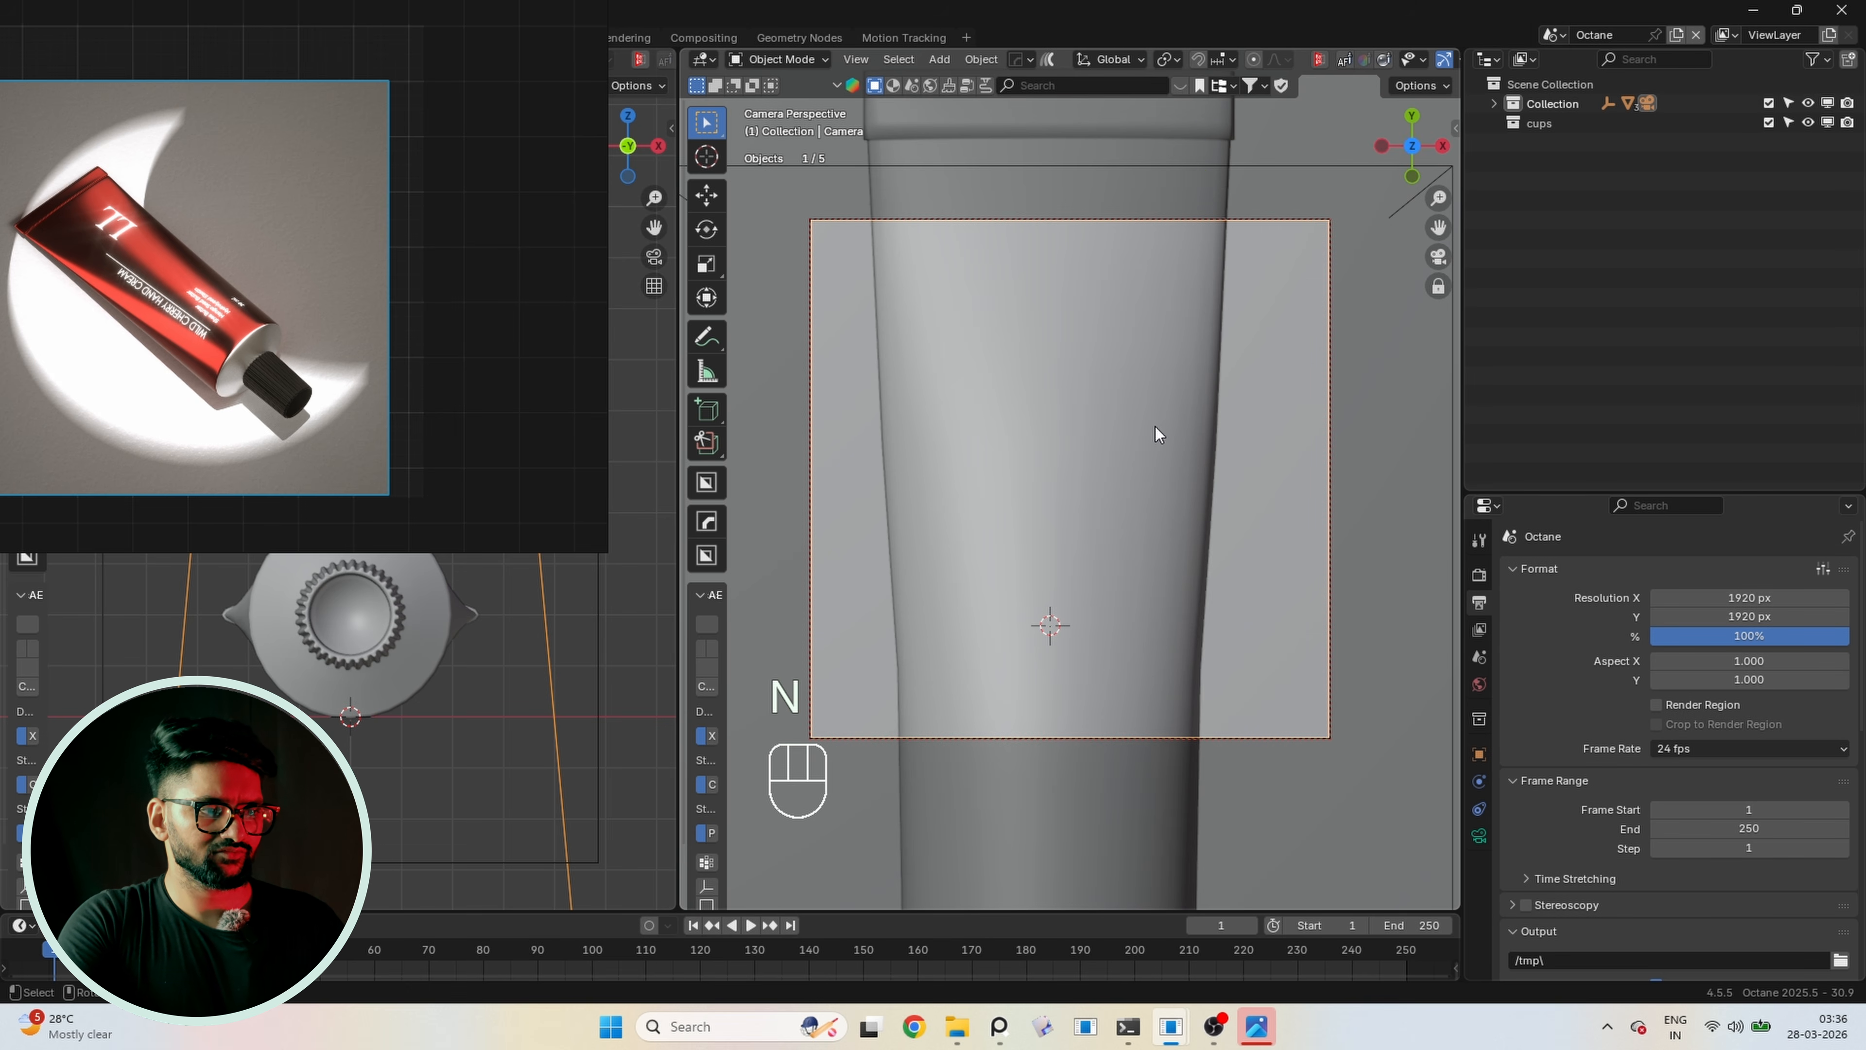
{"action": "scroll", "coordinate": [1159, 433], "scroll_direction": "down", "scroll_amount": 4}
{"action": "middle_click_drag", "start_coordinate": [1149, 490], "coordinate": [1217, 540]}
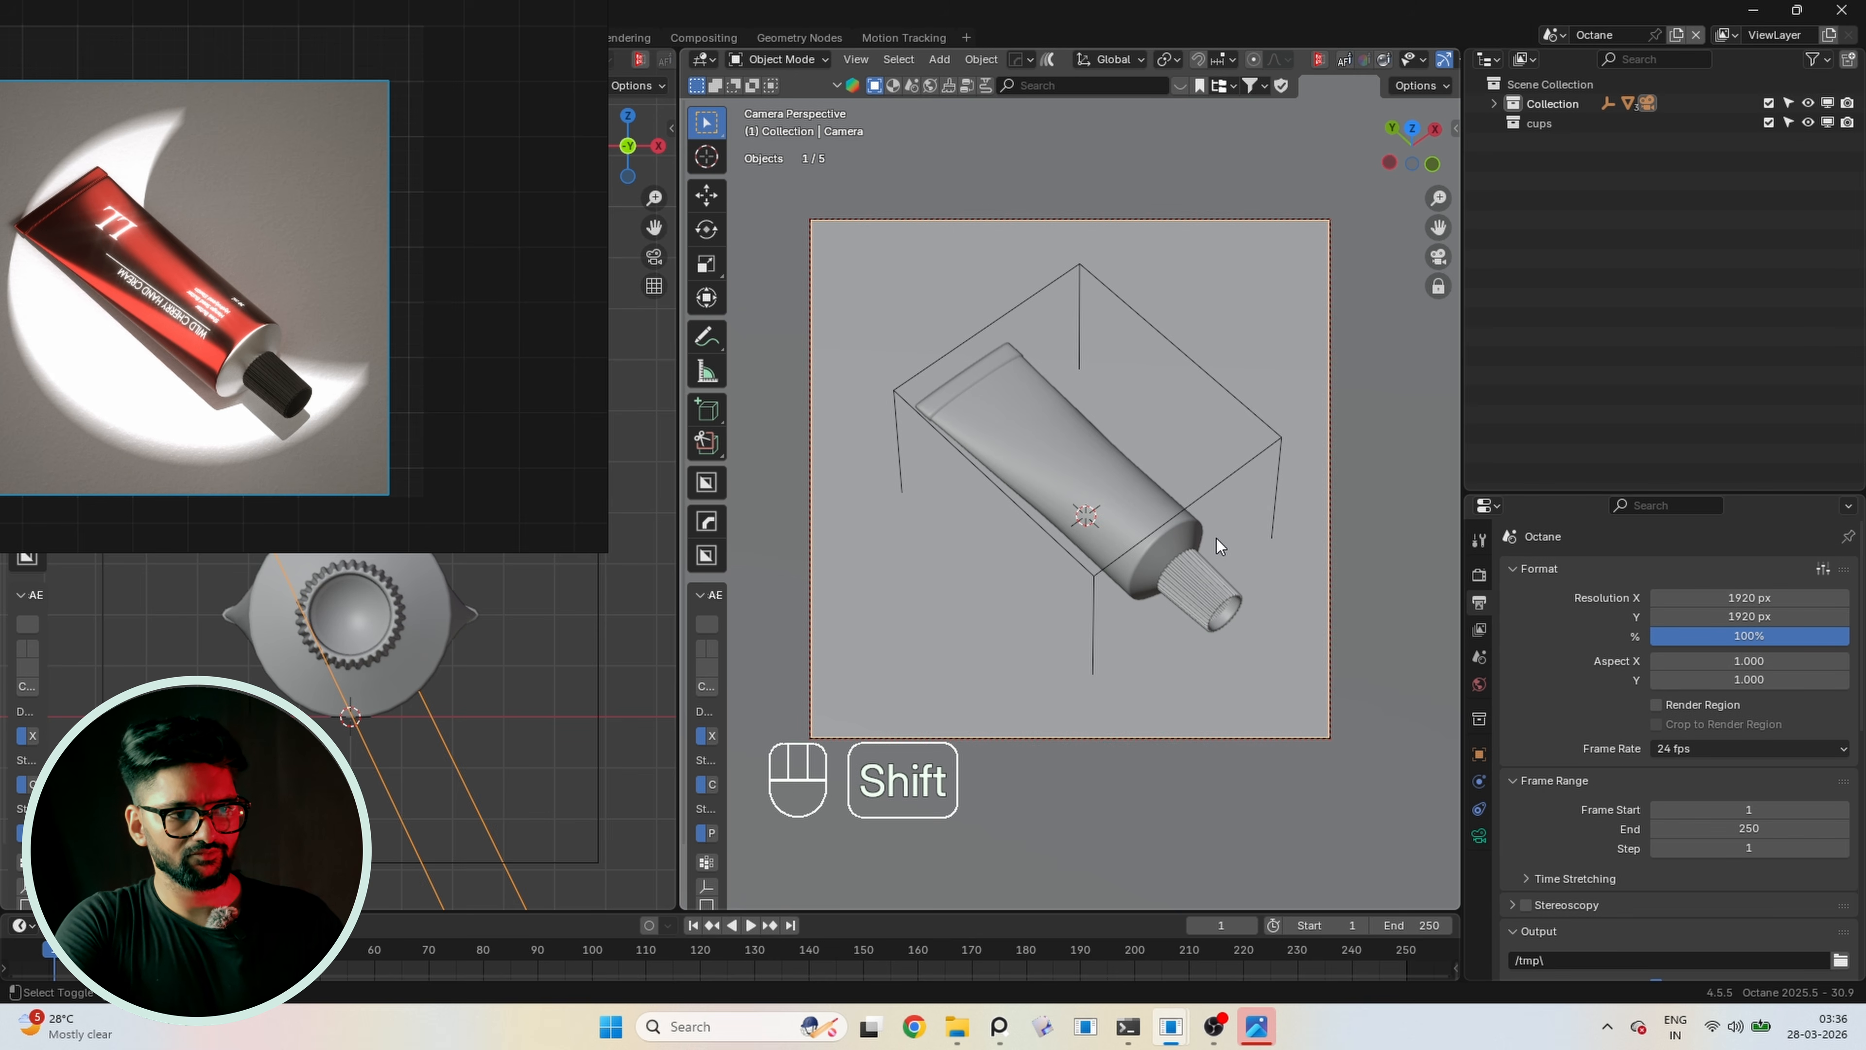
{"action": "key", "text": "n"}
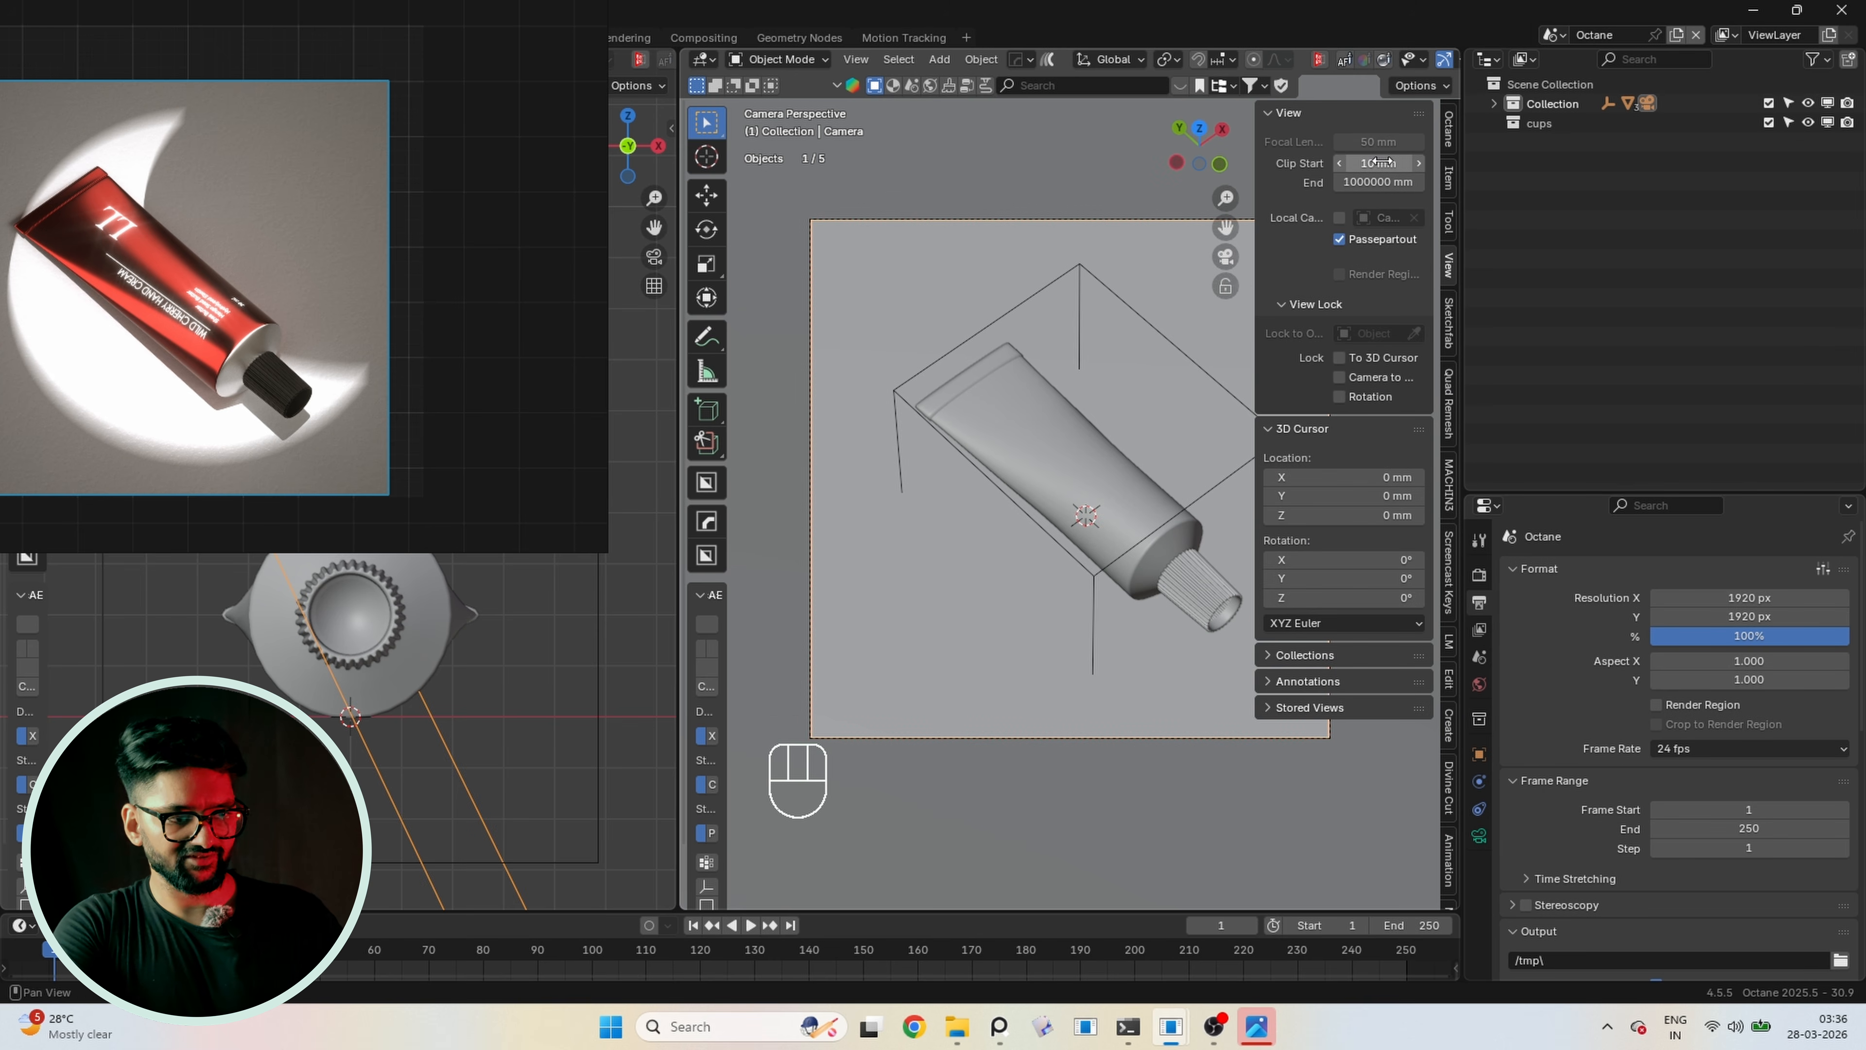
{"action": "key", "text": "n"}
Move the reference image window off the front viewport and over the outliner, and fit the red tube photo in it
{"action": "right_click_drag", "start_coordinate": [471, 296], "coordinate": [1864, 155]}
{"action": "scroll", "coordinate": [1604, 229], "scroll_direction": "down", "scroll_amount": 5}
{"action": "scroll", "coordinate": [1553, 189], "scroll_direction": "up", "scroll_amount": 6}
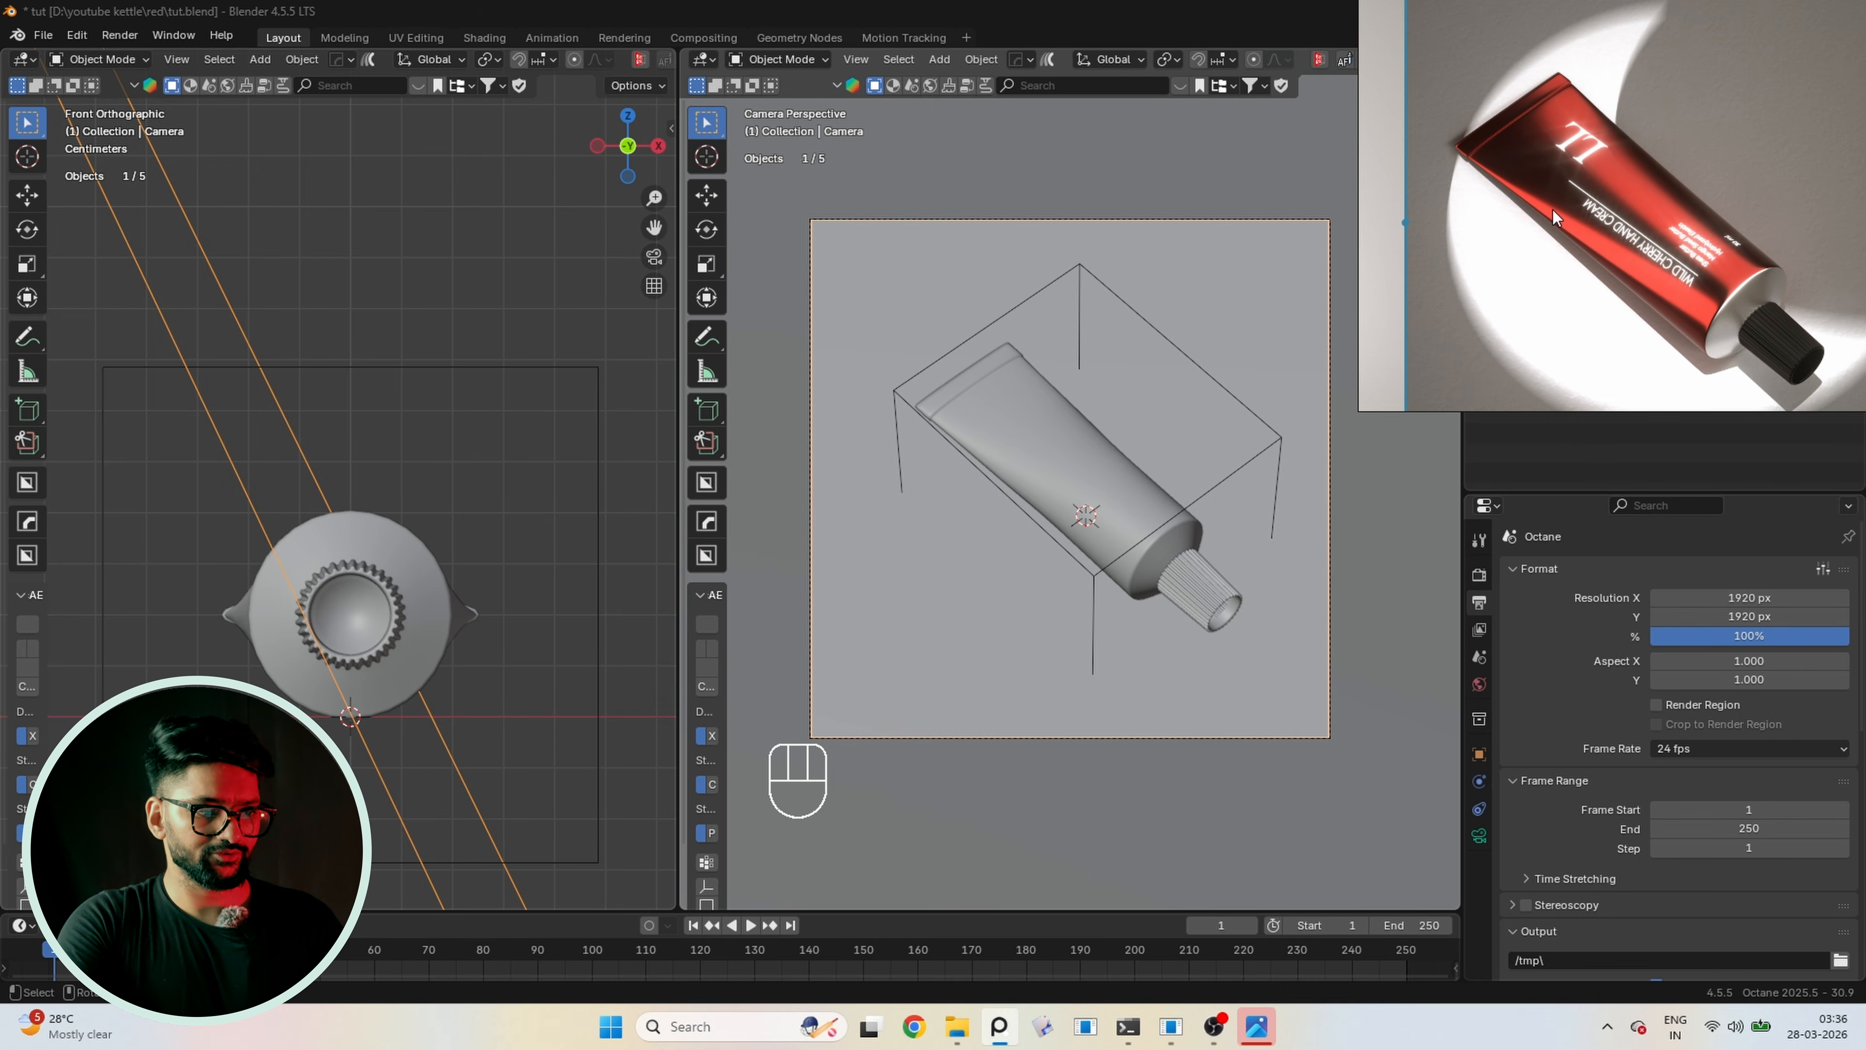
{"action": "scroll", "coordinate": [1553, 217], "scroll_direction": "down", "scroll_amount": 3}
{"action": "scroll", "coordinate": [847, 874], "scroll_direction": "up", "scroll_amount": 1}
{"action": "scroll", "coordinate": [967, 657], "scroll_direction": "down", "scroll_amount": 4}
{"action": "scroll", "coordinate": [967, 657], "scroll_direction": "up", "scroll_amount": 2}
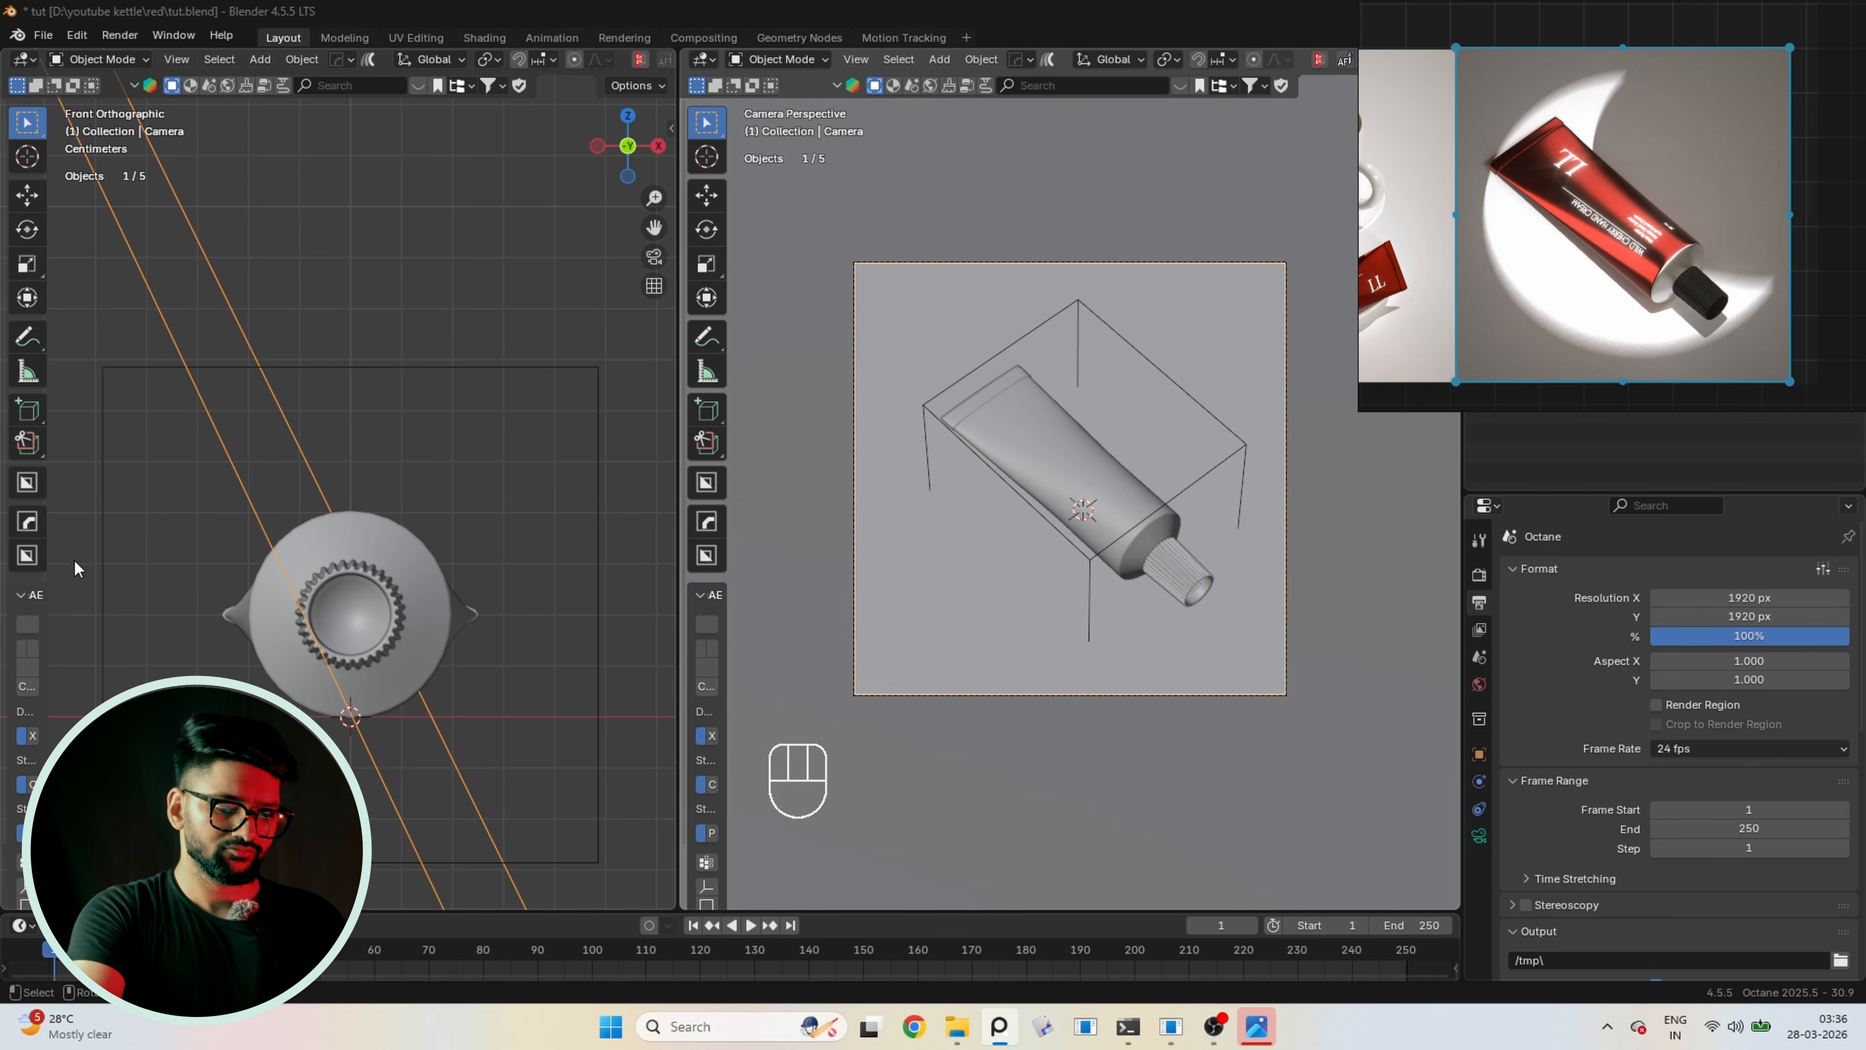
Show the rendered camera view in the former front-view viewport and save the file
{"action": "key", "text": "z"}
{"action": "key", "text": "ctrl+s"}
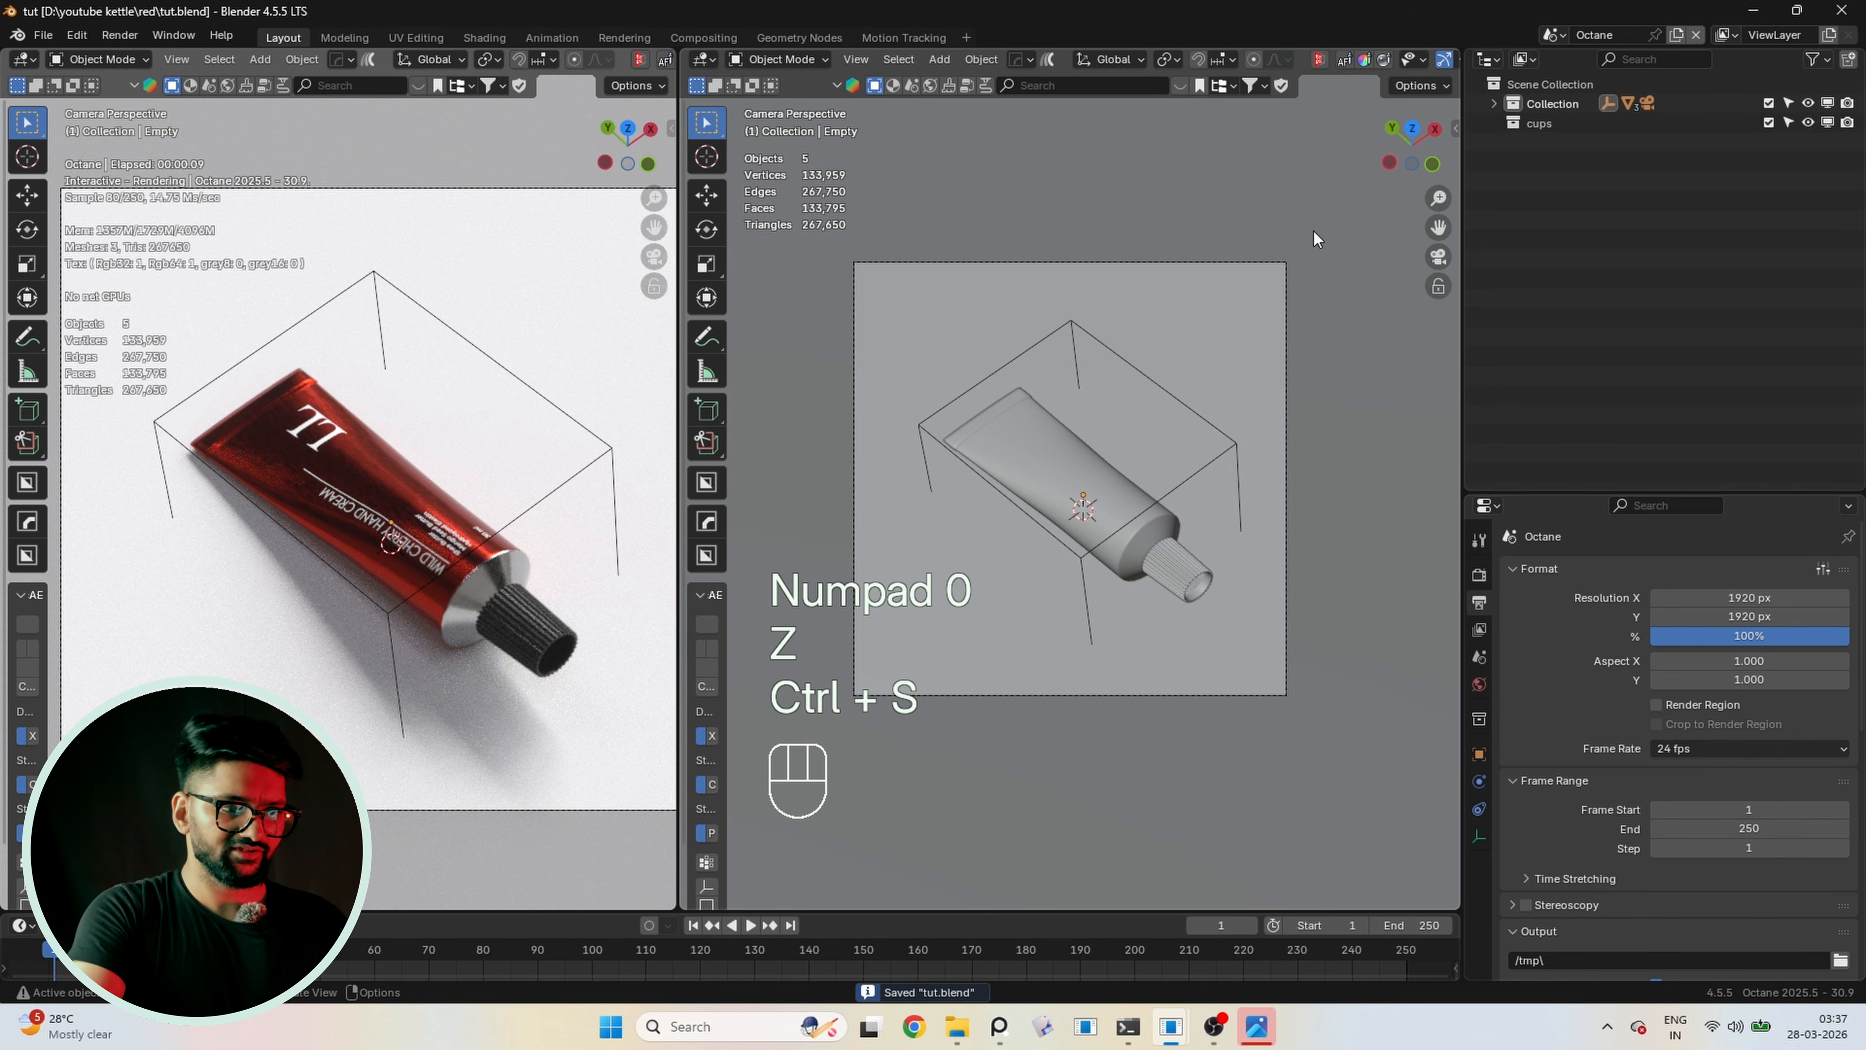
Hide the Camera object of Collection in the viewports and show the whole ground plane from an angled view
{"action": "key", "text": "KP_1"}
{"action": "scroll", "coordinate": [1277, 424], "scroll_direction": "down", "scroll_amount": 6}
{"action": "middle_click_drag", "start_coordinate": [1148, 432], "coordinate": [1134, 479]}
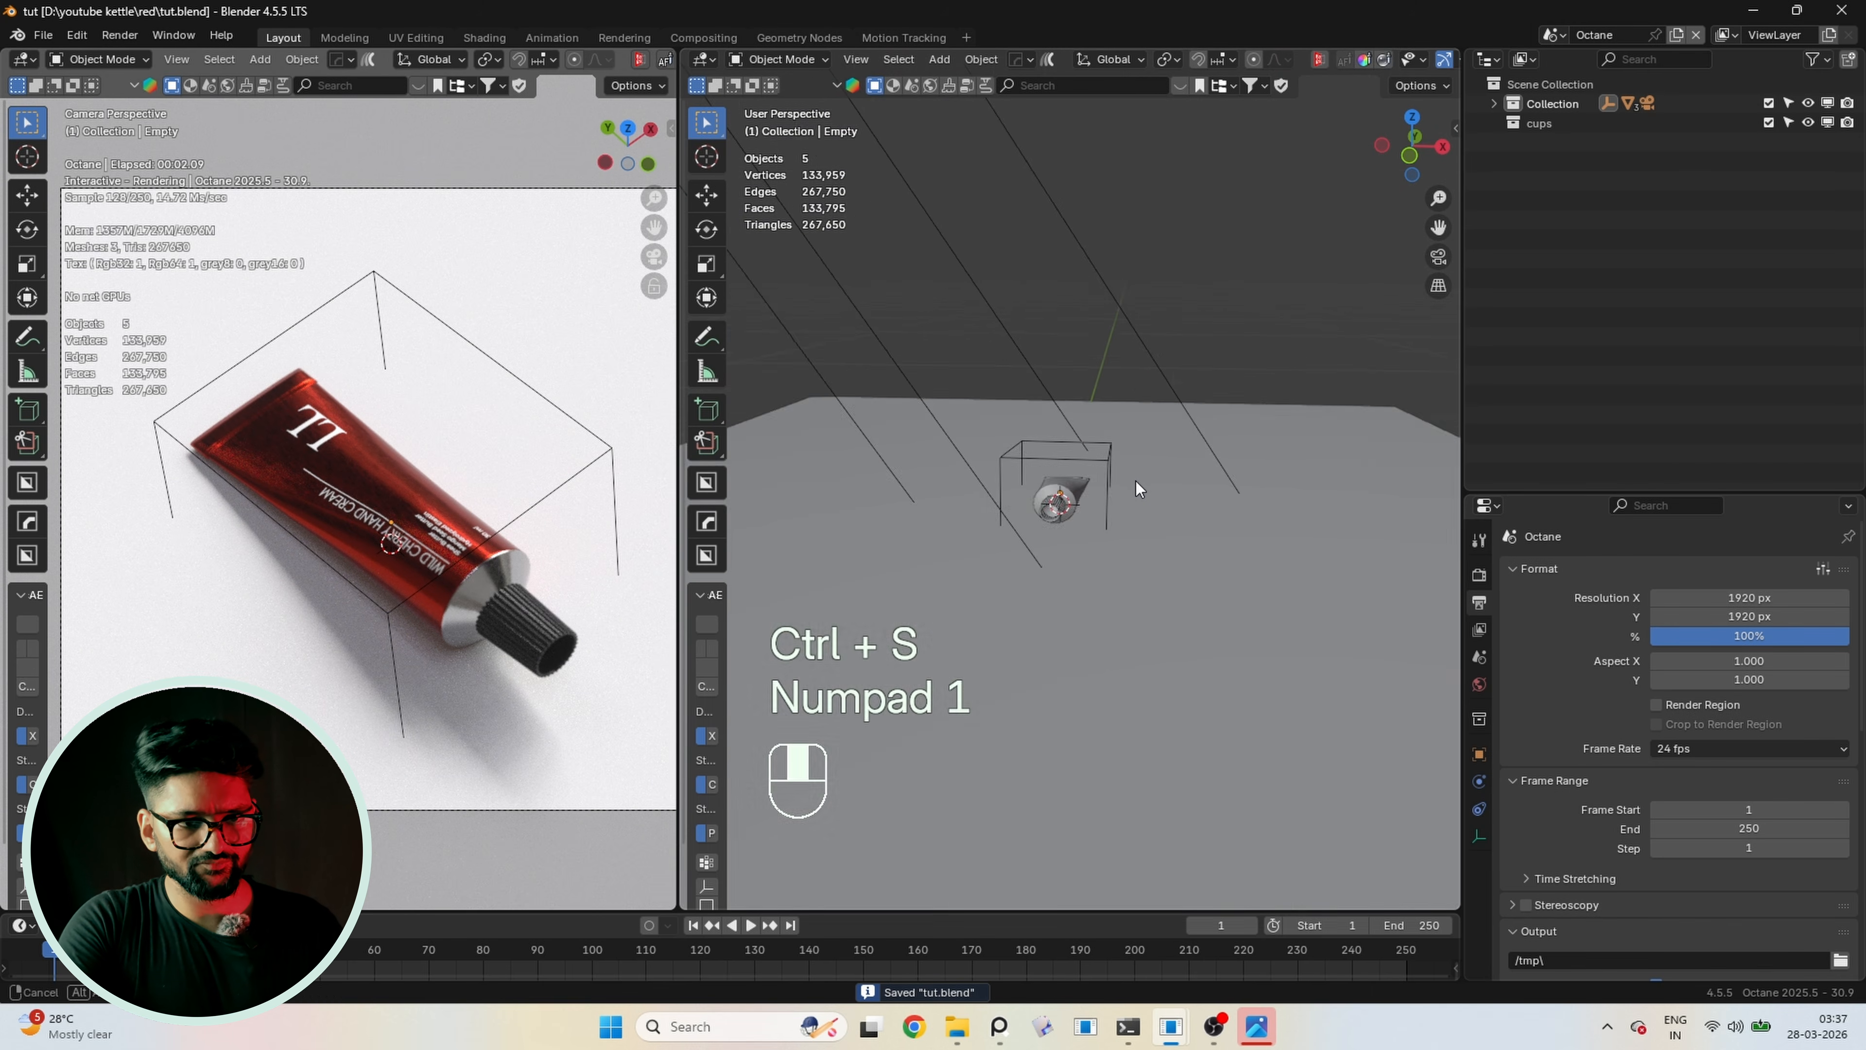
{"action": "scroll", "coordinate": [1134, 479], "scroll_direction": "down", "scroll_amount": 3}
{"action": "left_click", "coordinate": [1036, 319]}
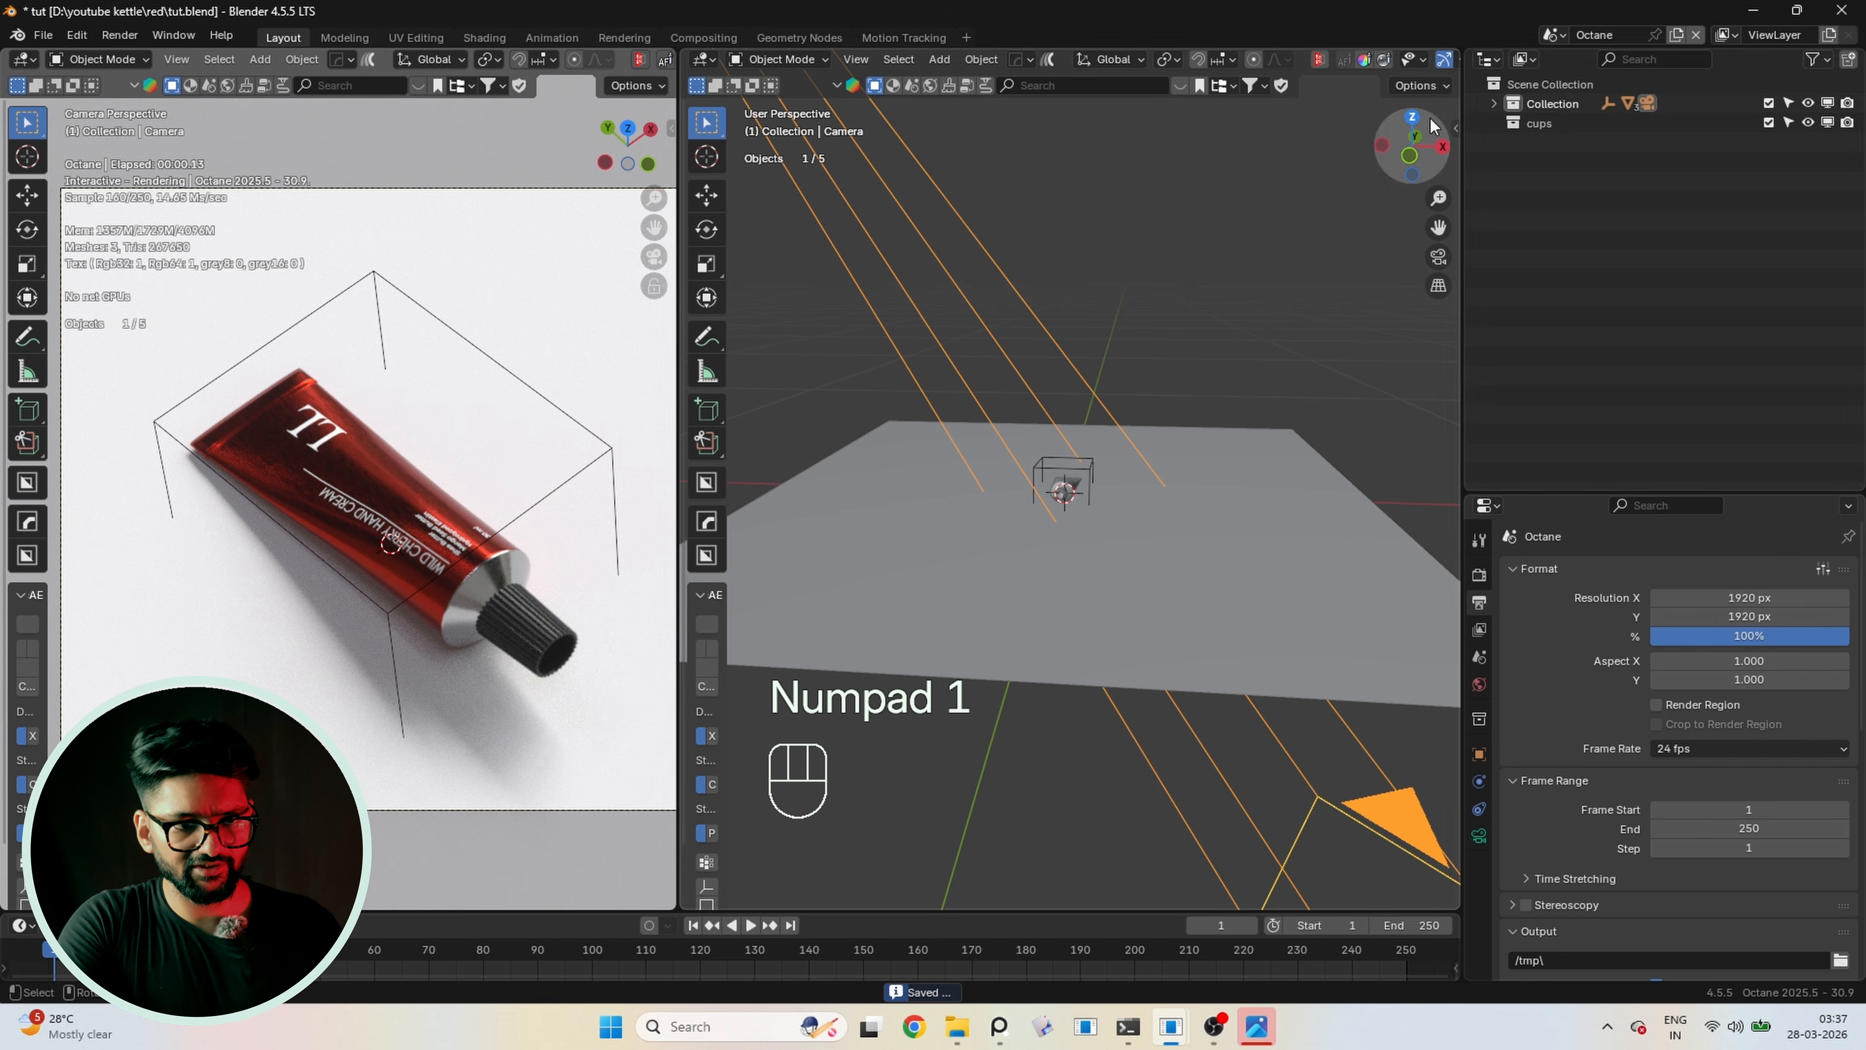
{"action": "left_click", "coordinate": [1494, 103]}
{"action": "left_click", "coordinate": [1809, 123]}
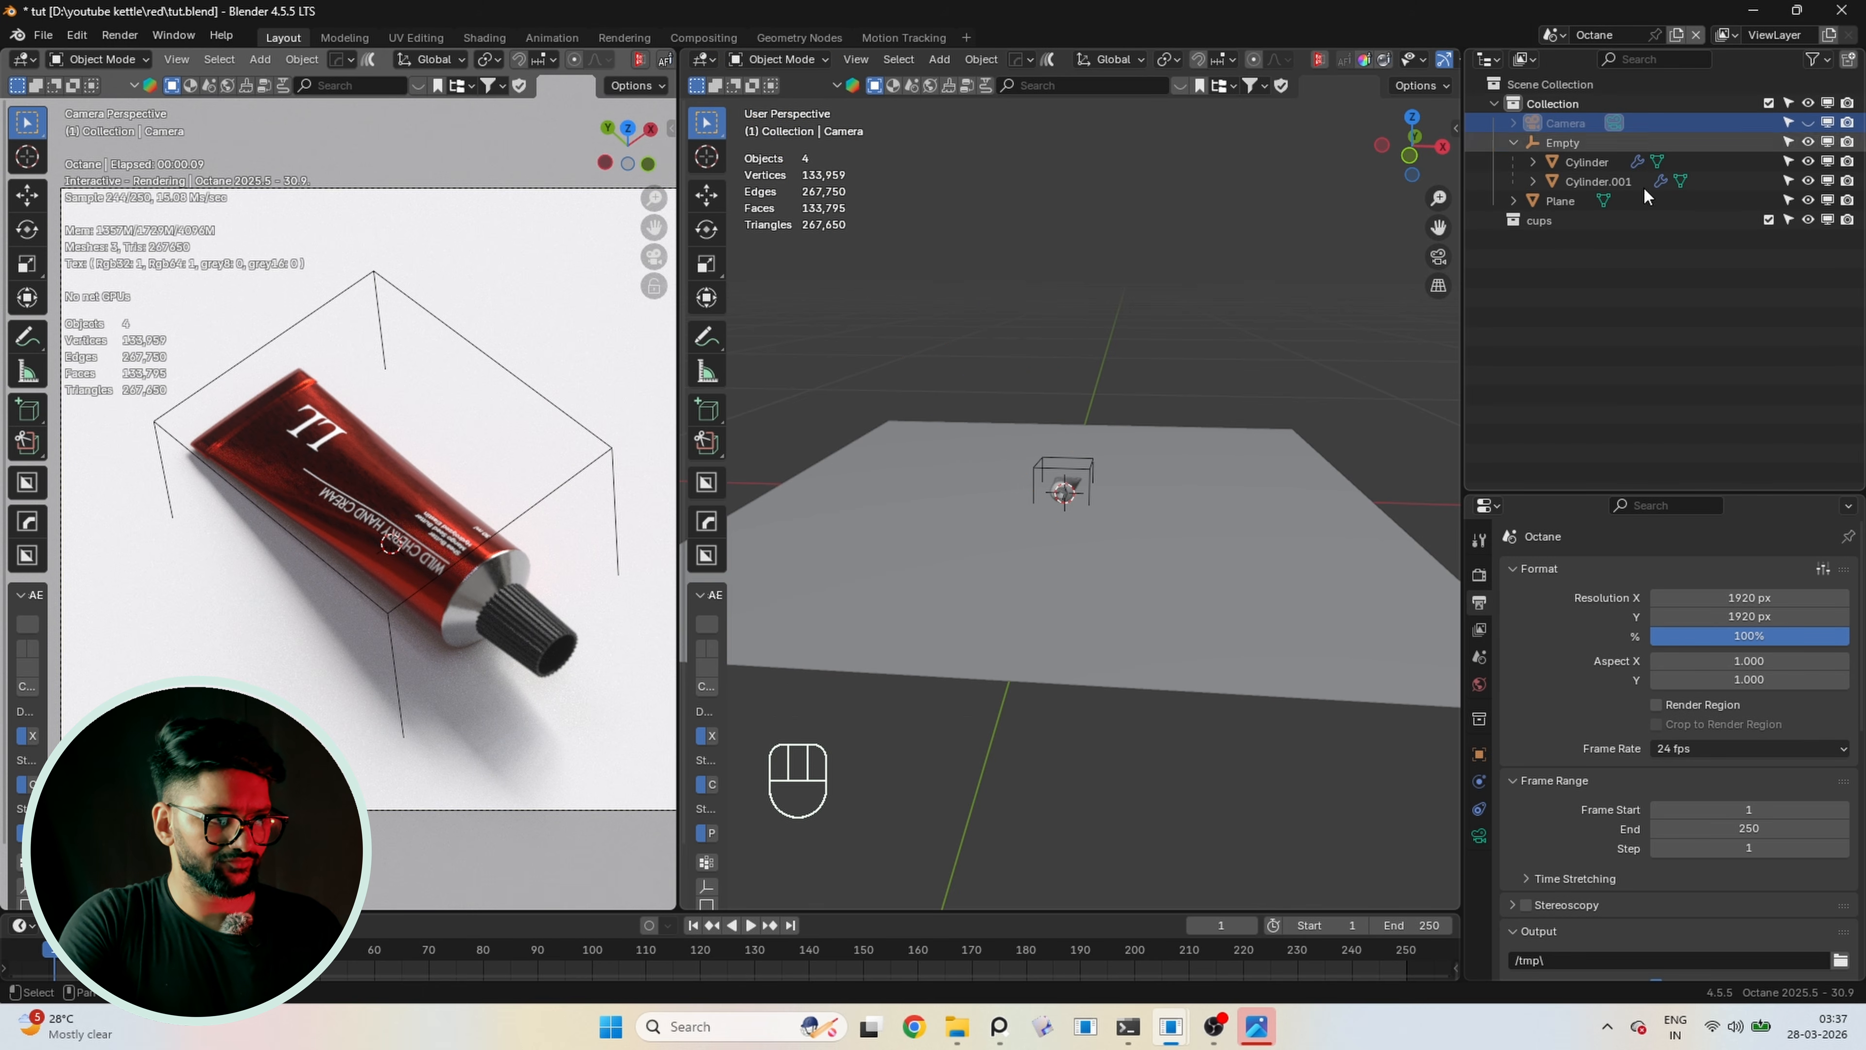
{"action": "scroll", "coordinate": [1076, 408], "scroll_direction": "down", "scroll_amount": 3}
{"action": "middle_click_drag", "start_coordinate": [1075, 408], "coordinate": [1152, 305]}
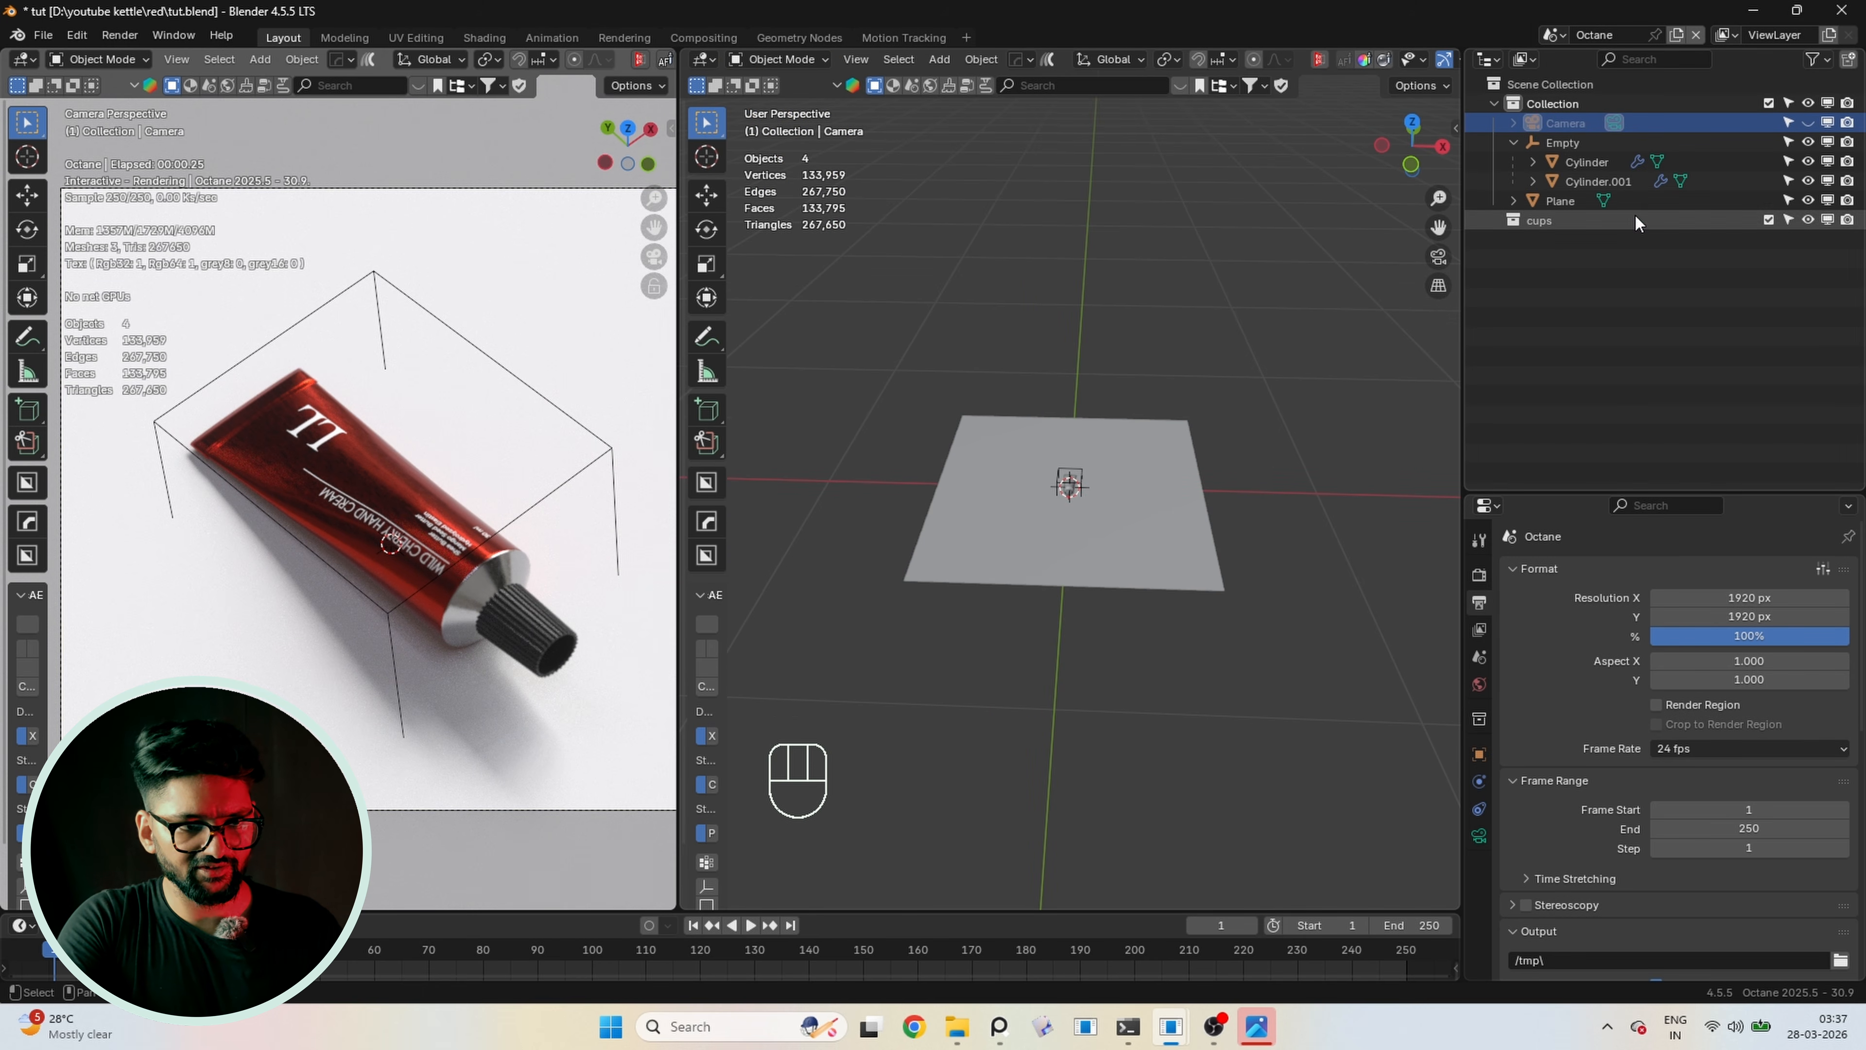
Set the camera's viewport display Passepartout to 1.000 so the area outside the frame is fully masked
{"action": "left_click", "coordinate": [1617, 123]}
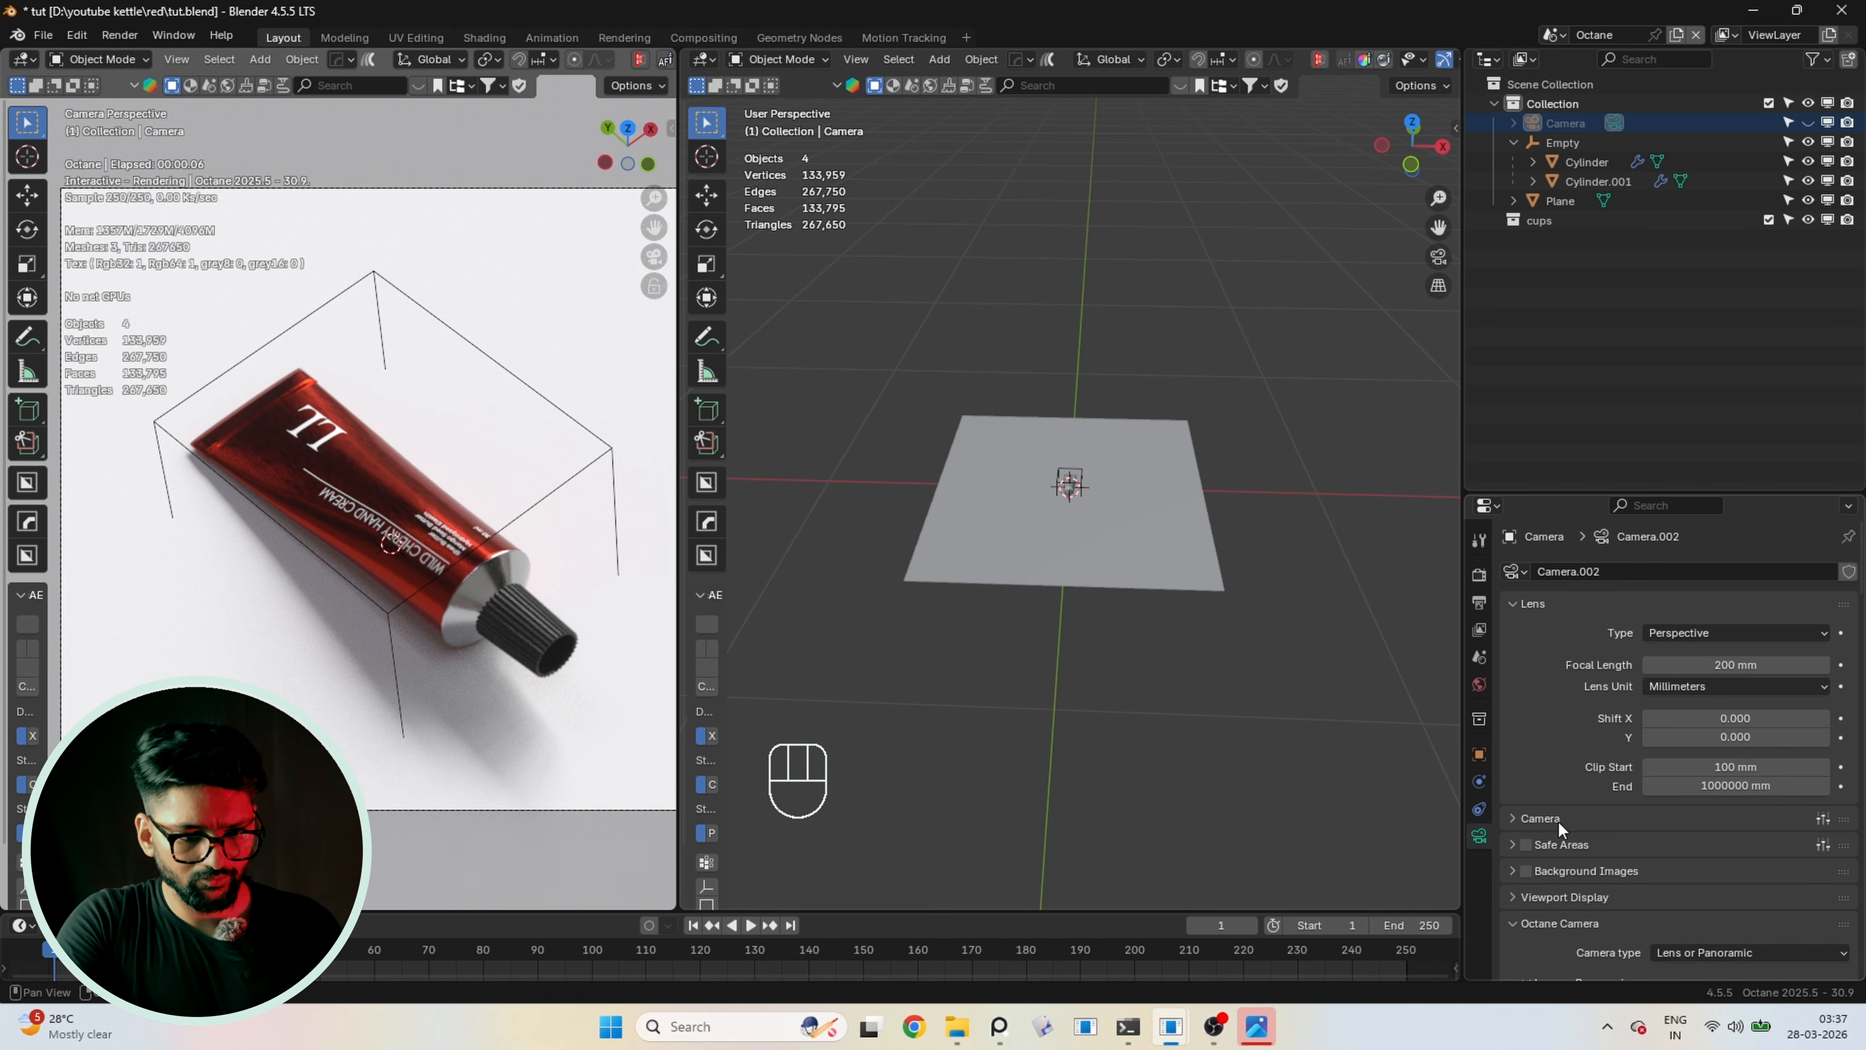
{"action": "scroll", "coordinate": [1620, 816], "scroll_direction": "down", "scroll_amount": 13}
{"action": "scroll", "coordinate": [1581, 813], "scroll_direction": "up", "scroll_amount": 12}
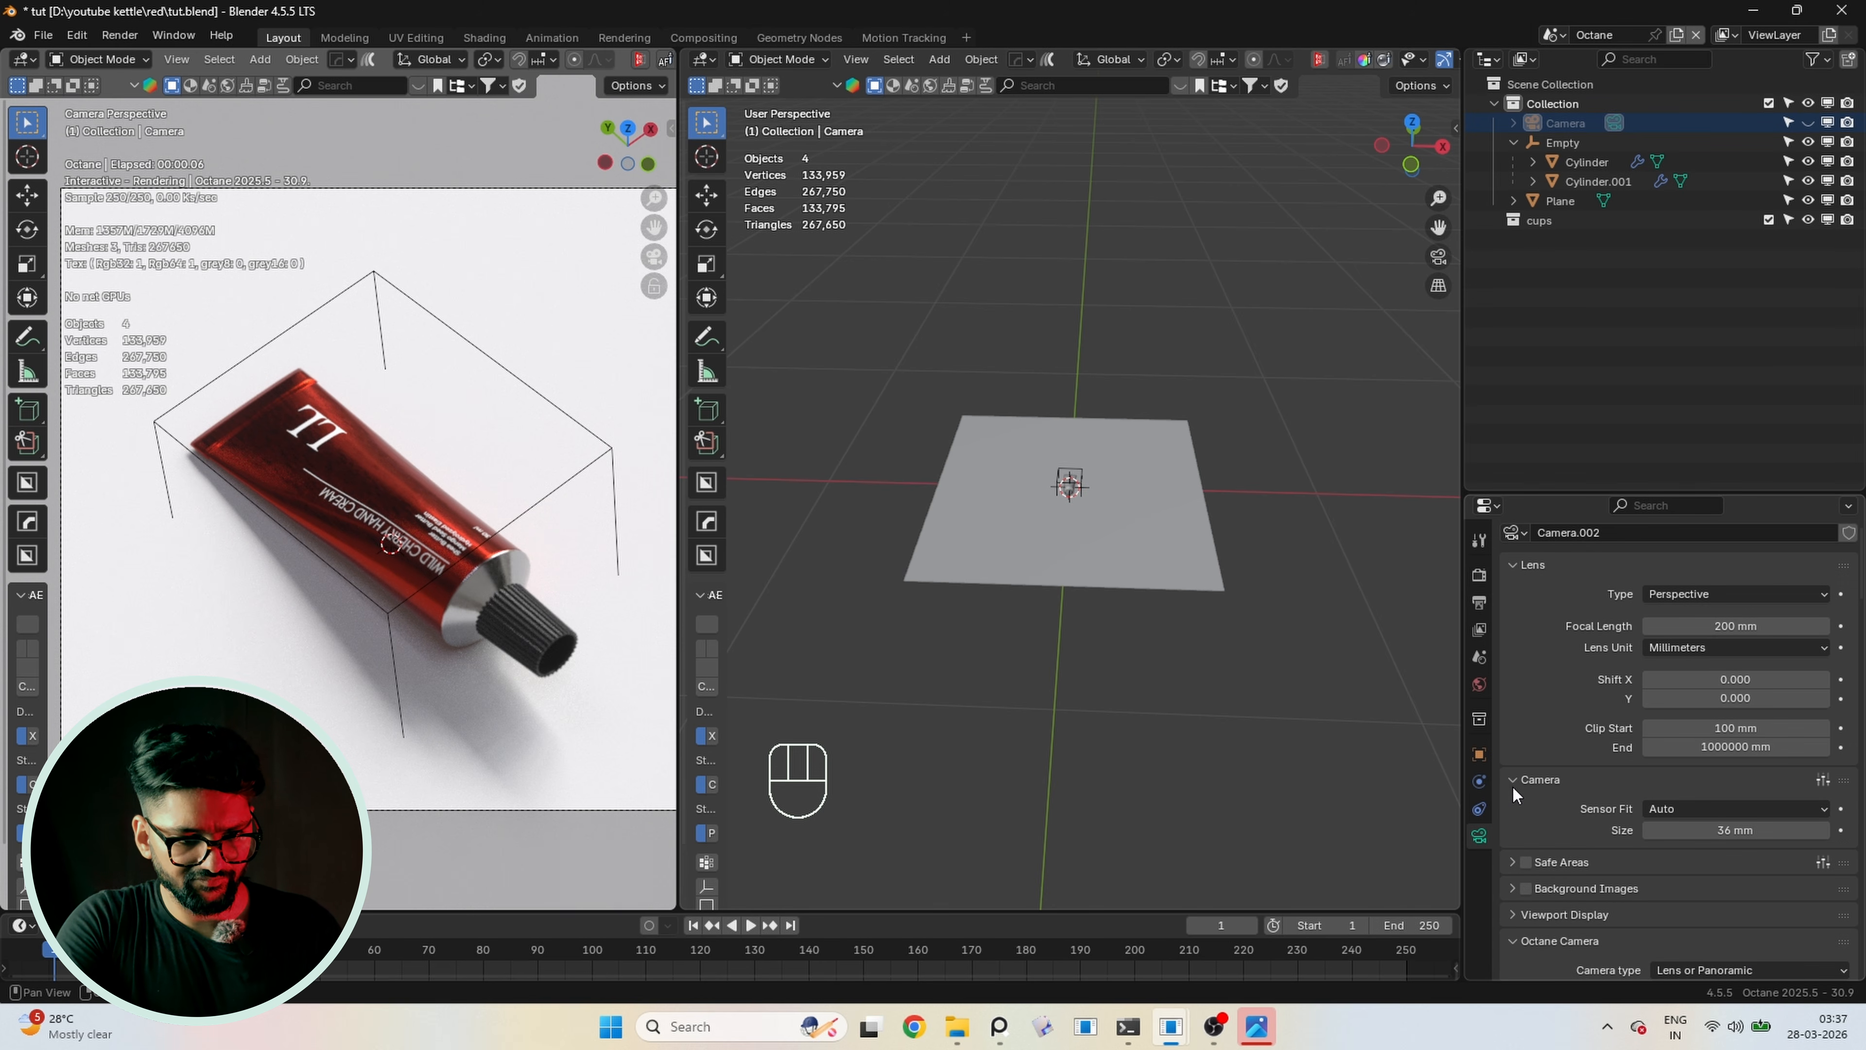
{"action": "left_click", "coordinate": [1513, 806]}
{"action": "left_click", "coordinate": [1512, 805]}
{"action": "left_click", "coordinate": [1515, 781]}
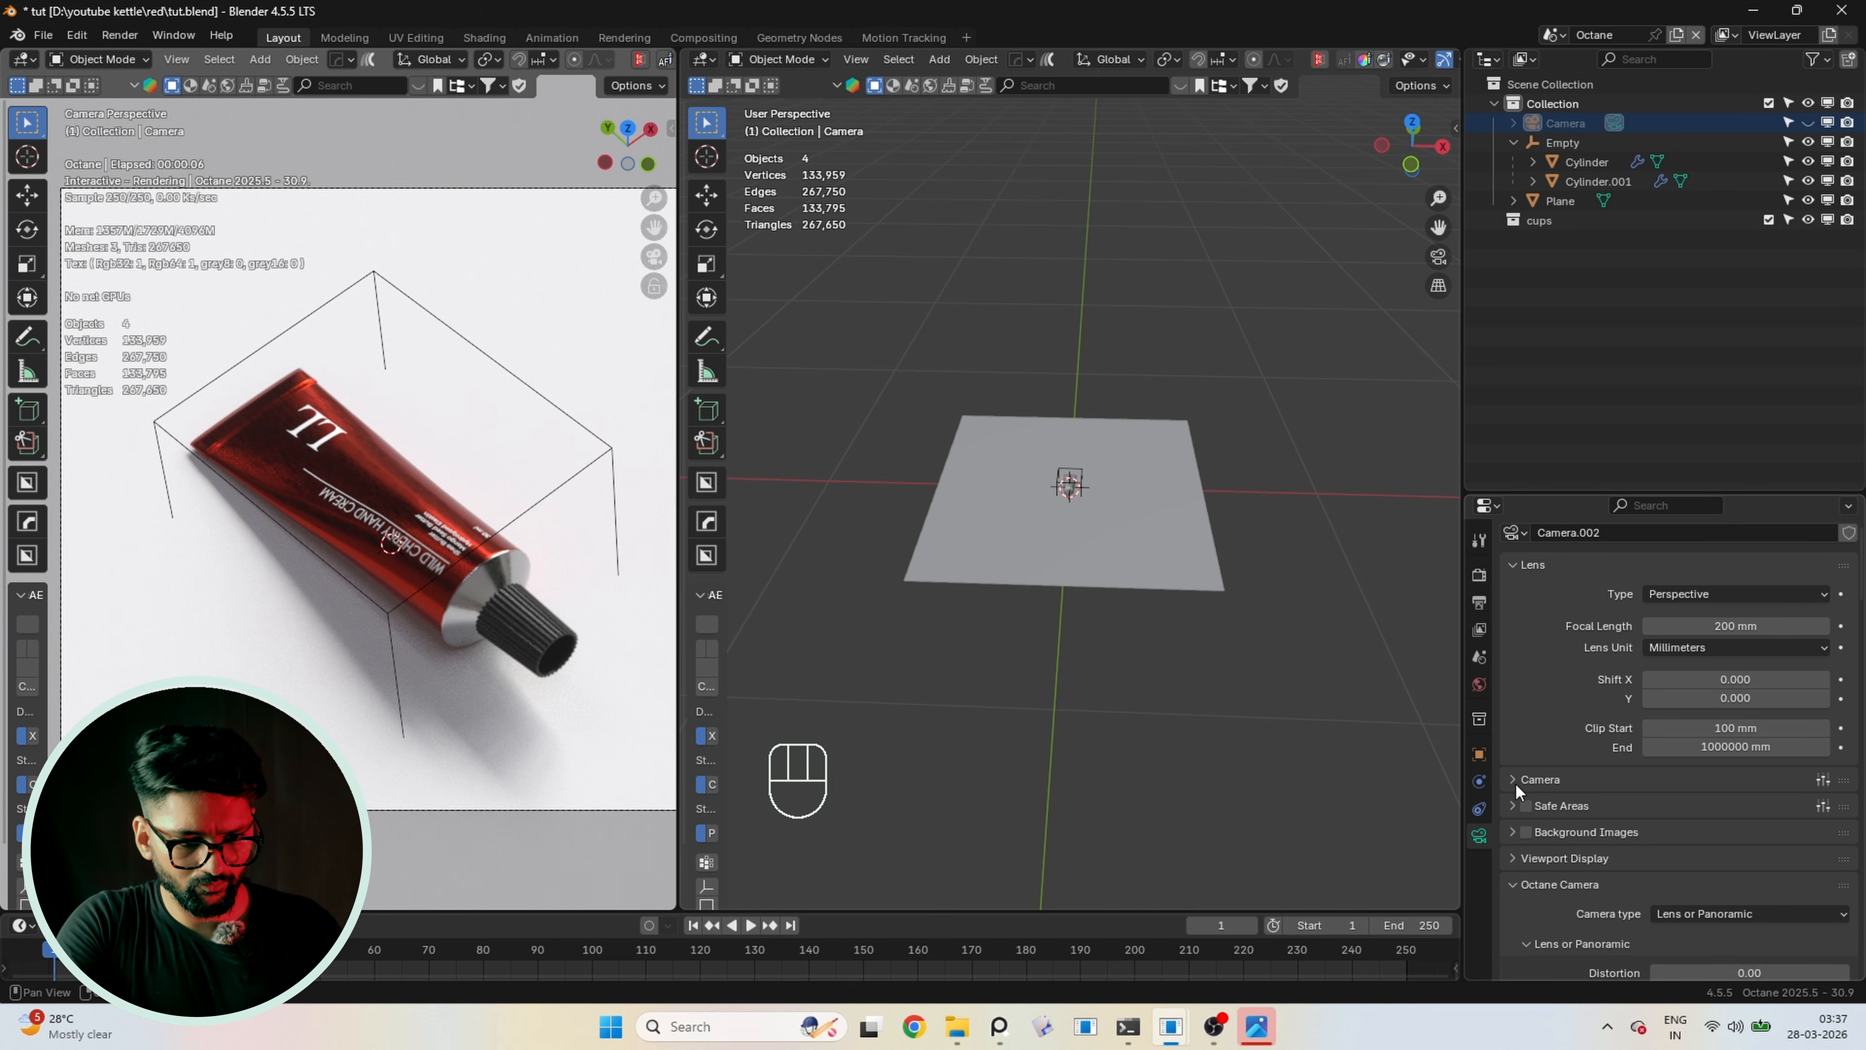
{"action": "scroll", "coordinate": [1549, 846], "scroll_direction": "down", "scroll_amount": 3}
{"action": "left_click", "coordinate": [1519, 832]}
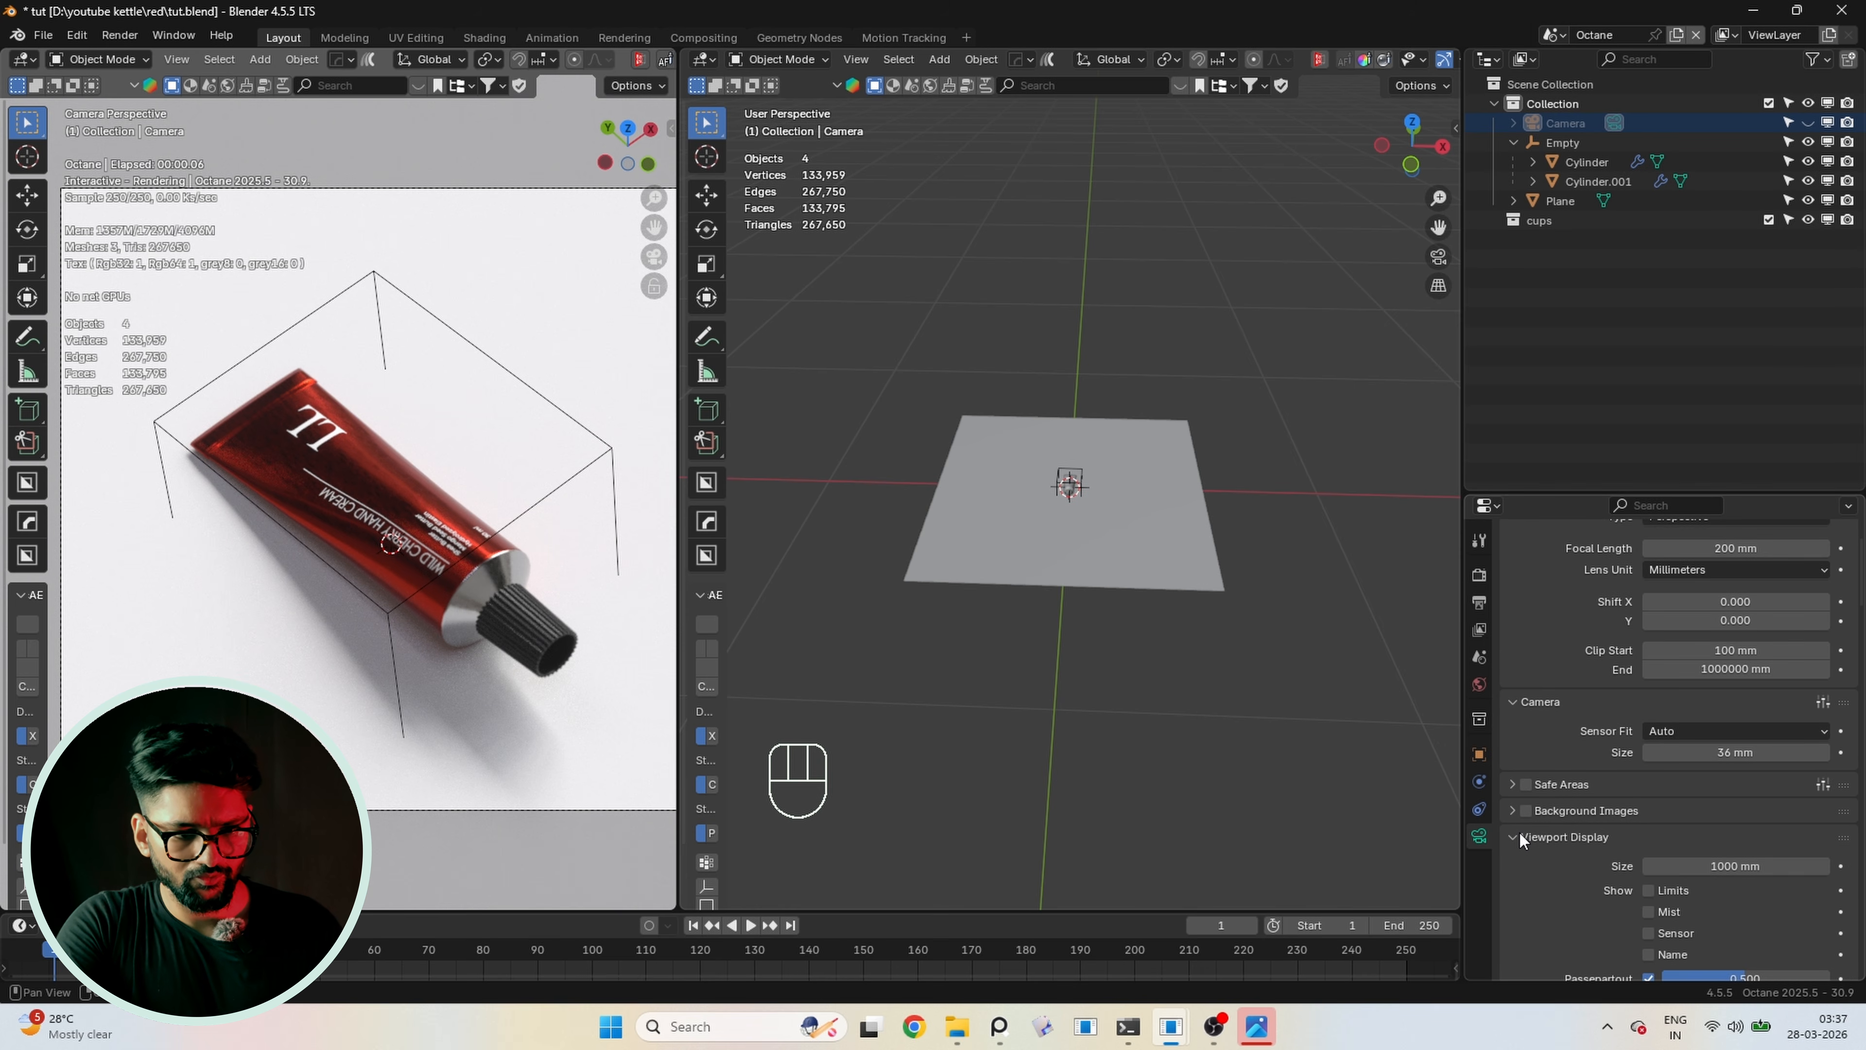
{"action": "scroll", "coordinate": [1714, 834], "scroll_direction": "down", "scroll_amount": 5}
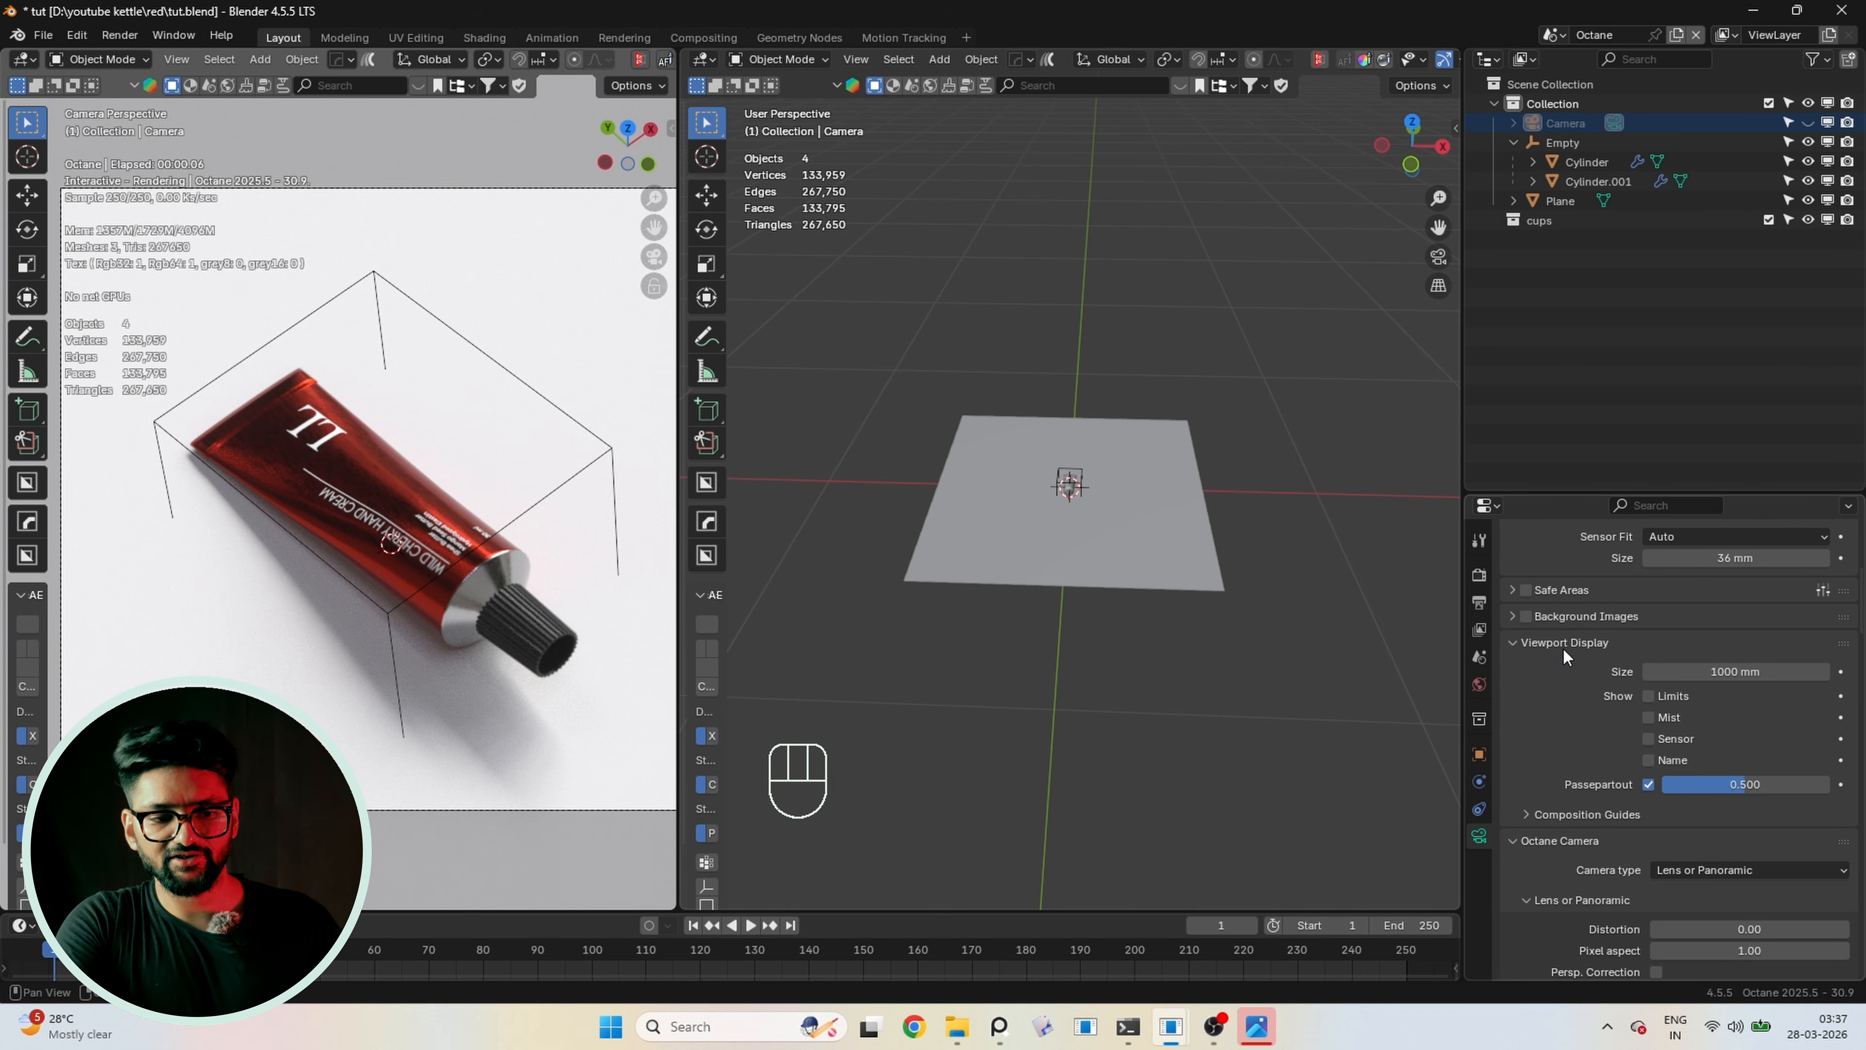
{"action": "left_click_drag", "start_coordinate": [1708, 785], "coordinate": [1833, 788]}
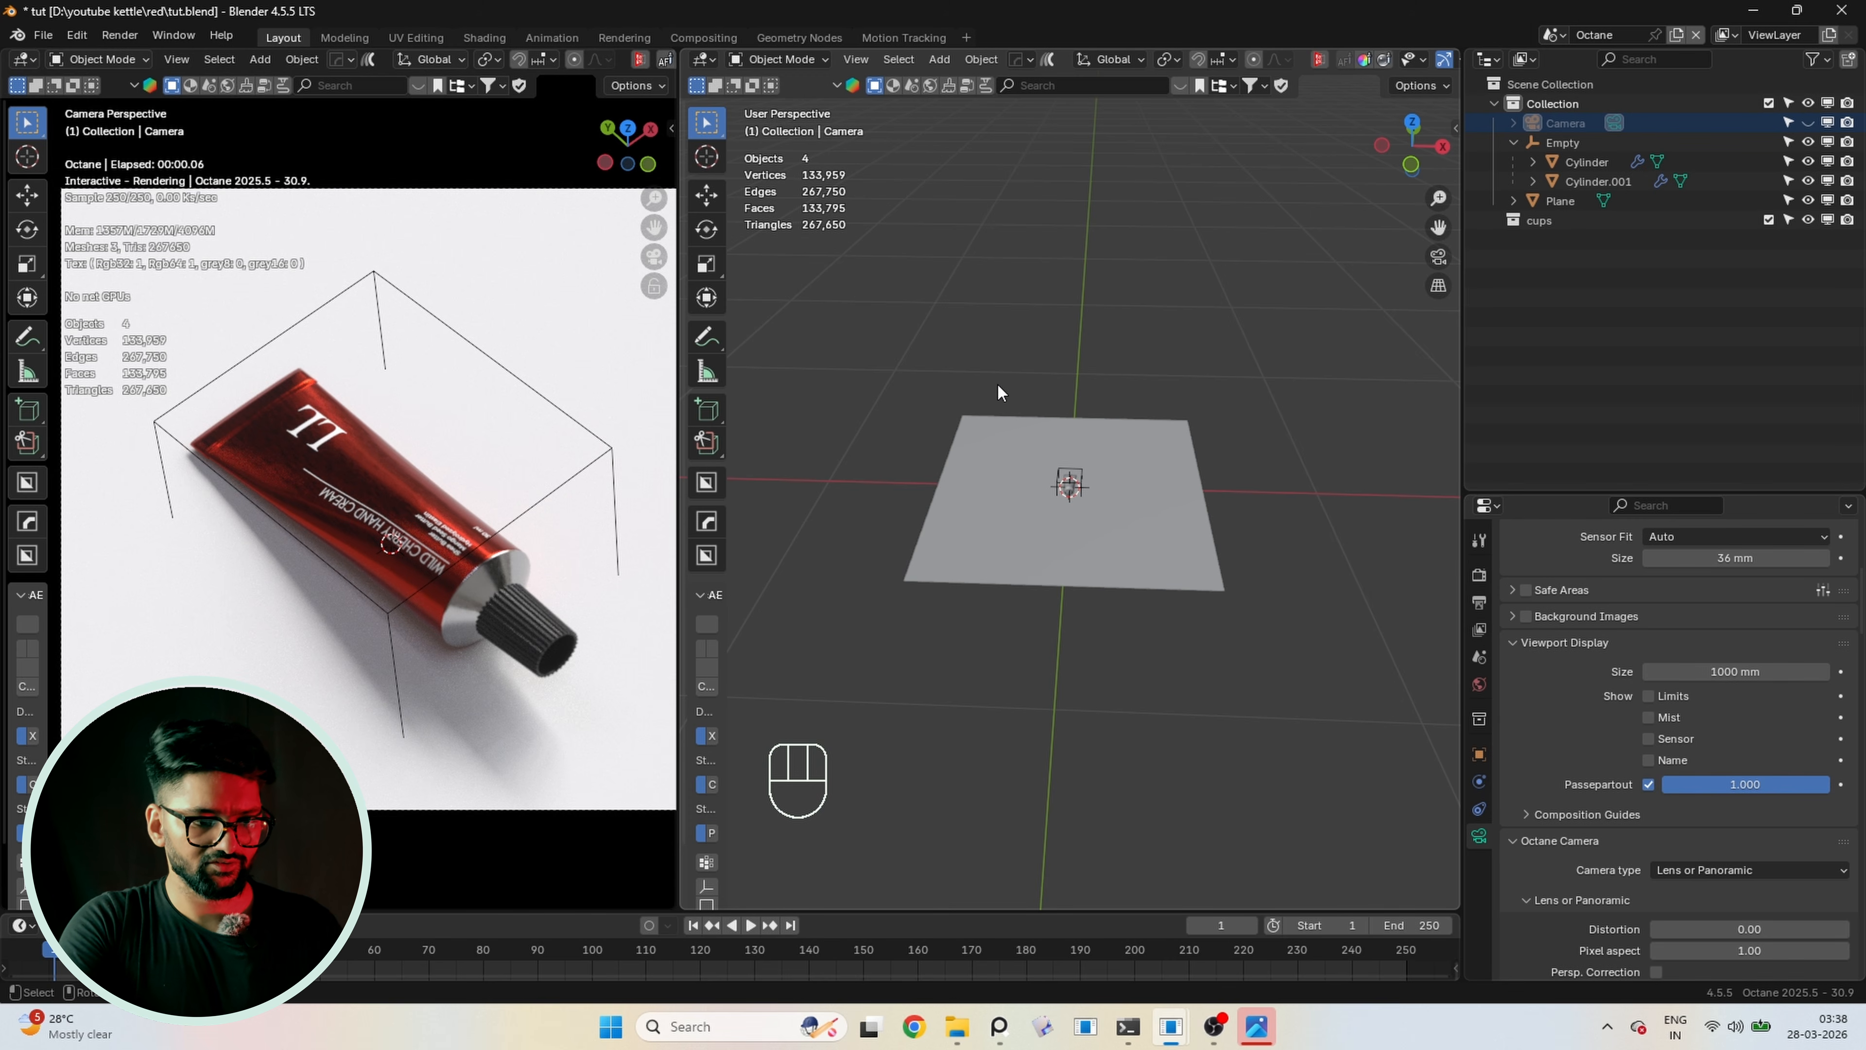
Set the power of the HDRI world's texture environment to 0.1
{"action": "middle_click_drag", "start_coordinate": [1047, 359], "coordinate": [1053, 399], "text": "shift"}
{"action": "left_click", "coordinate": [1480, 685]}
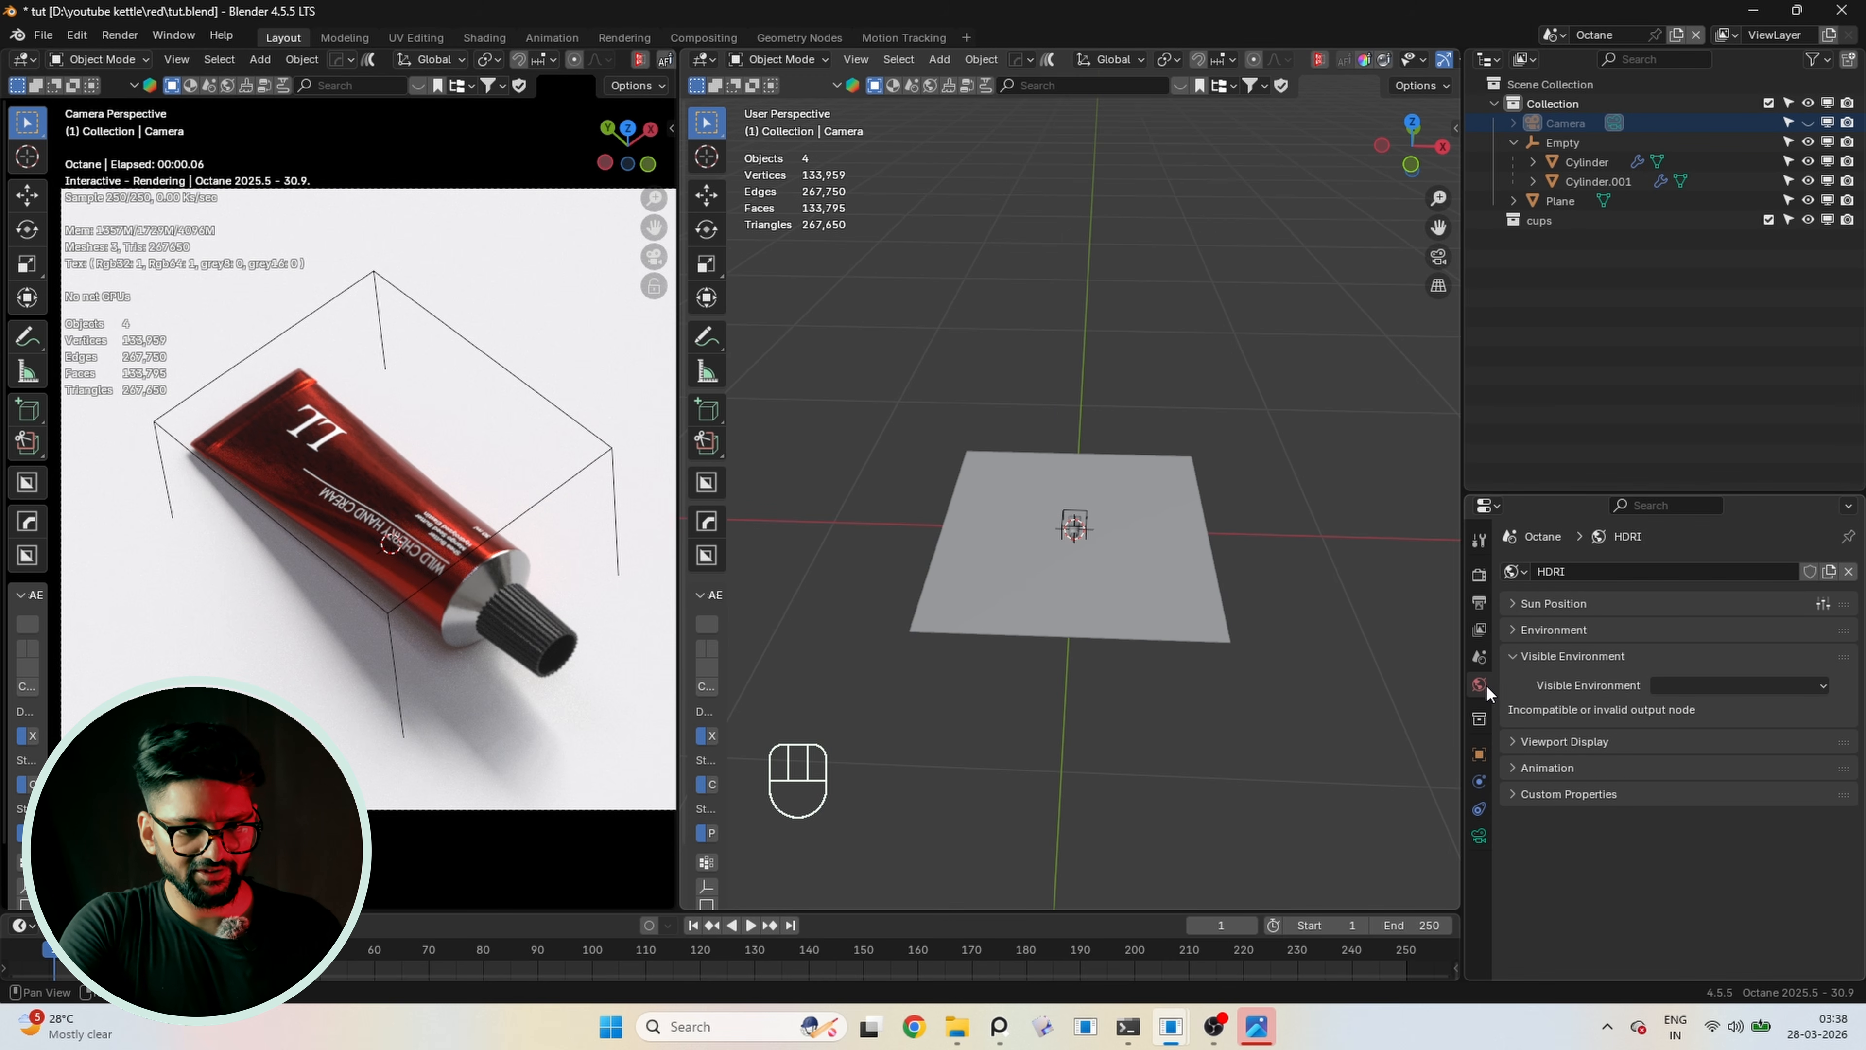
{"action": "left_click", "coordinate": [1520, 631]}
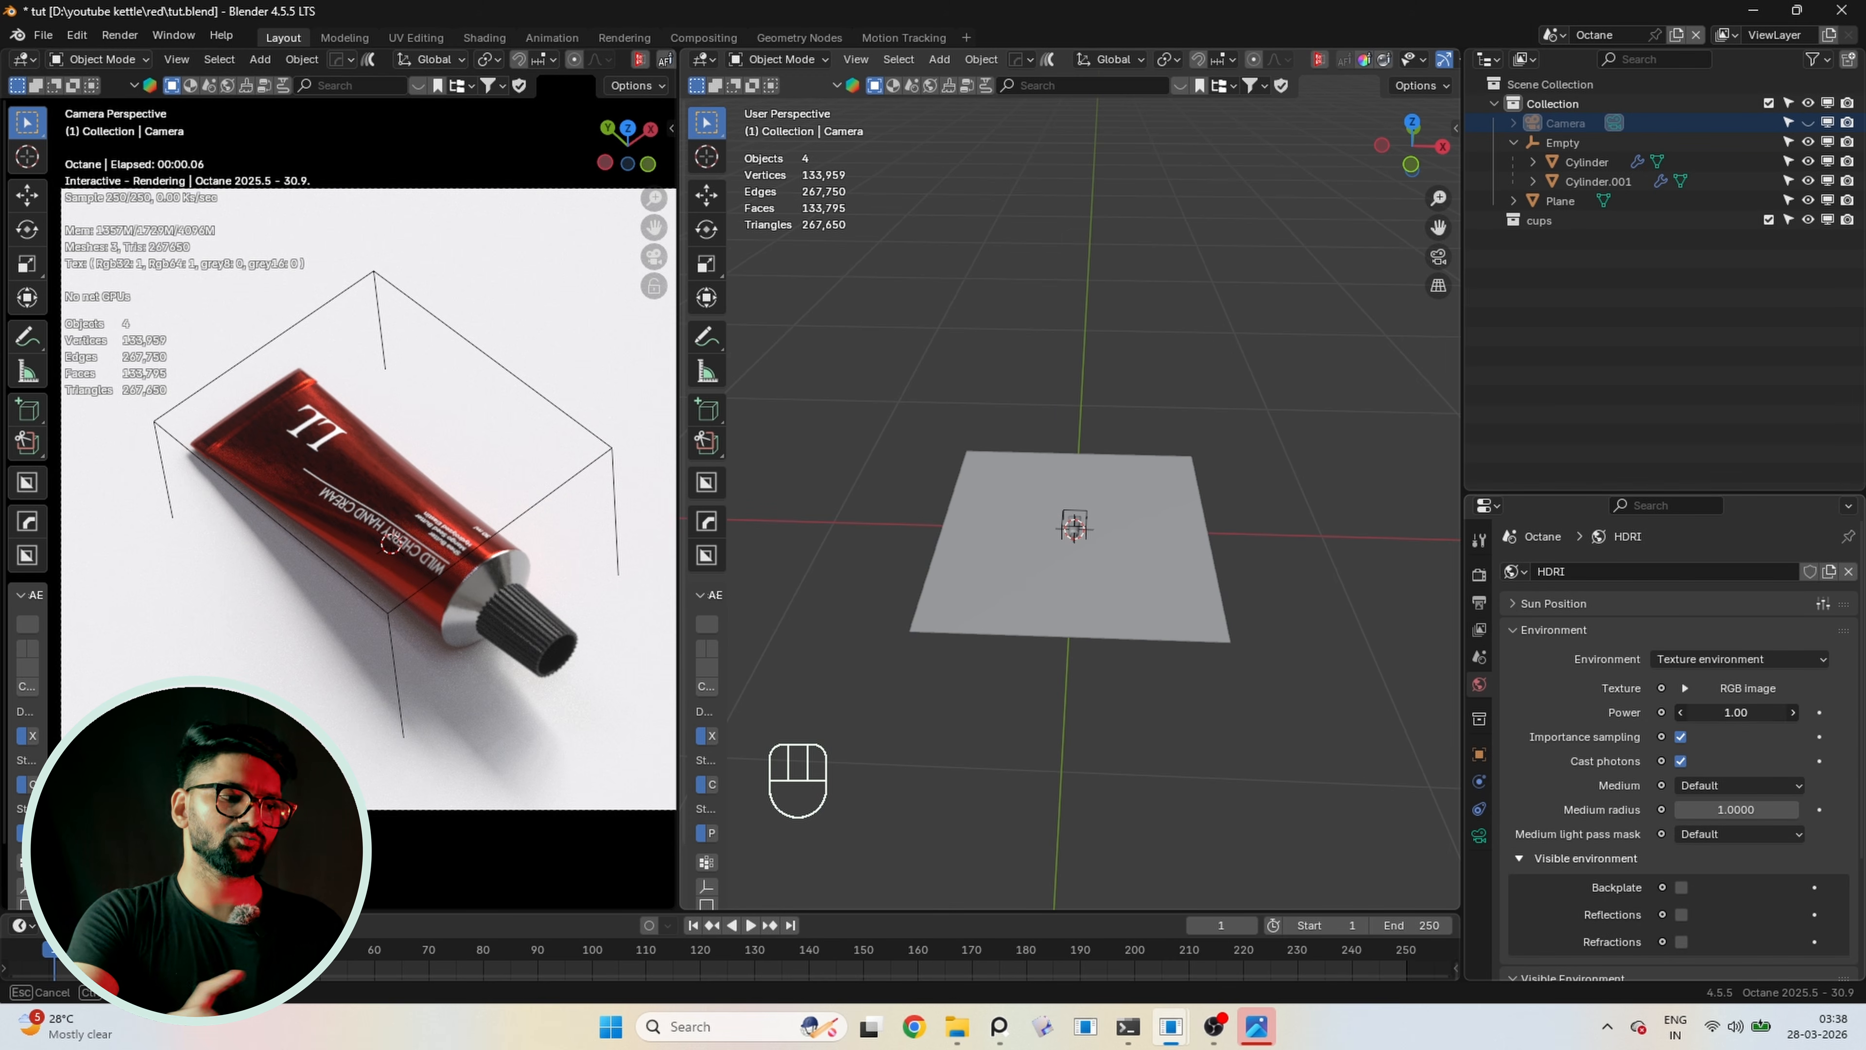
{"action": "type", "text": "0.1"}
{"action": "key", "text": "Return"}
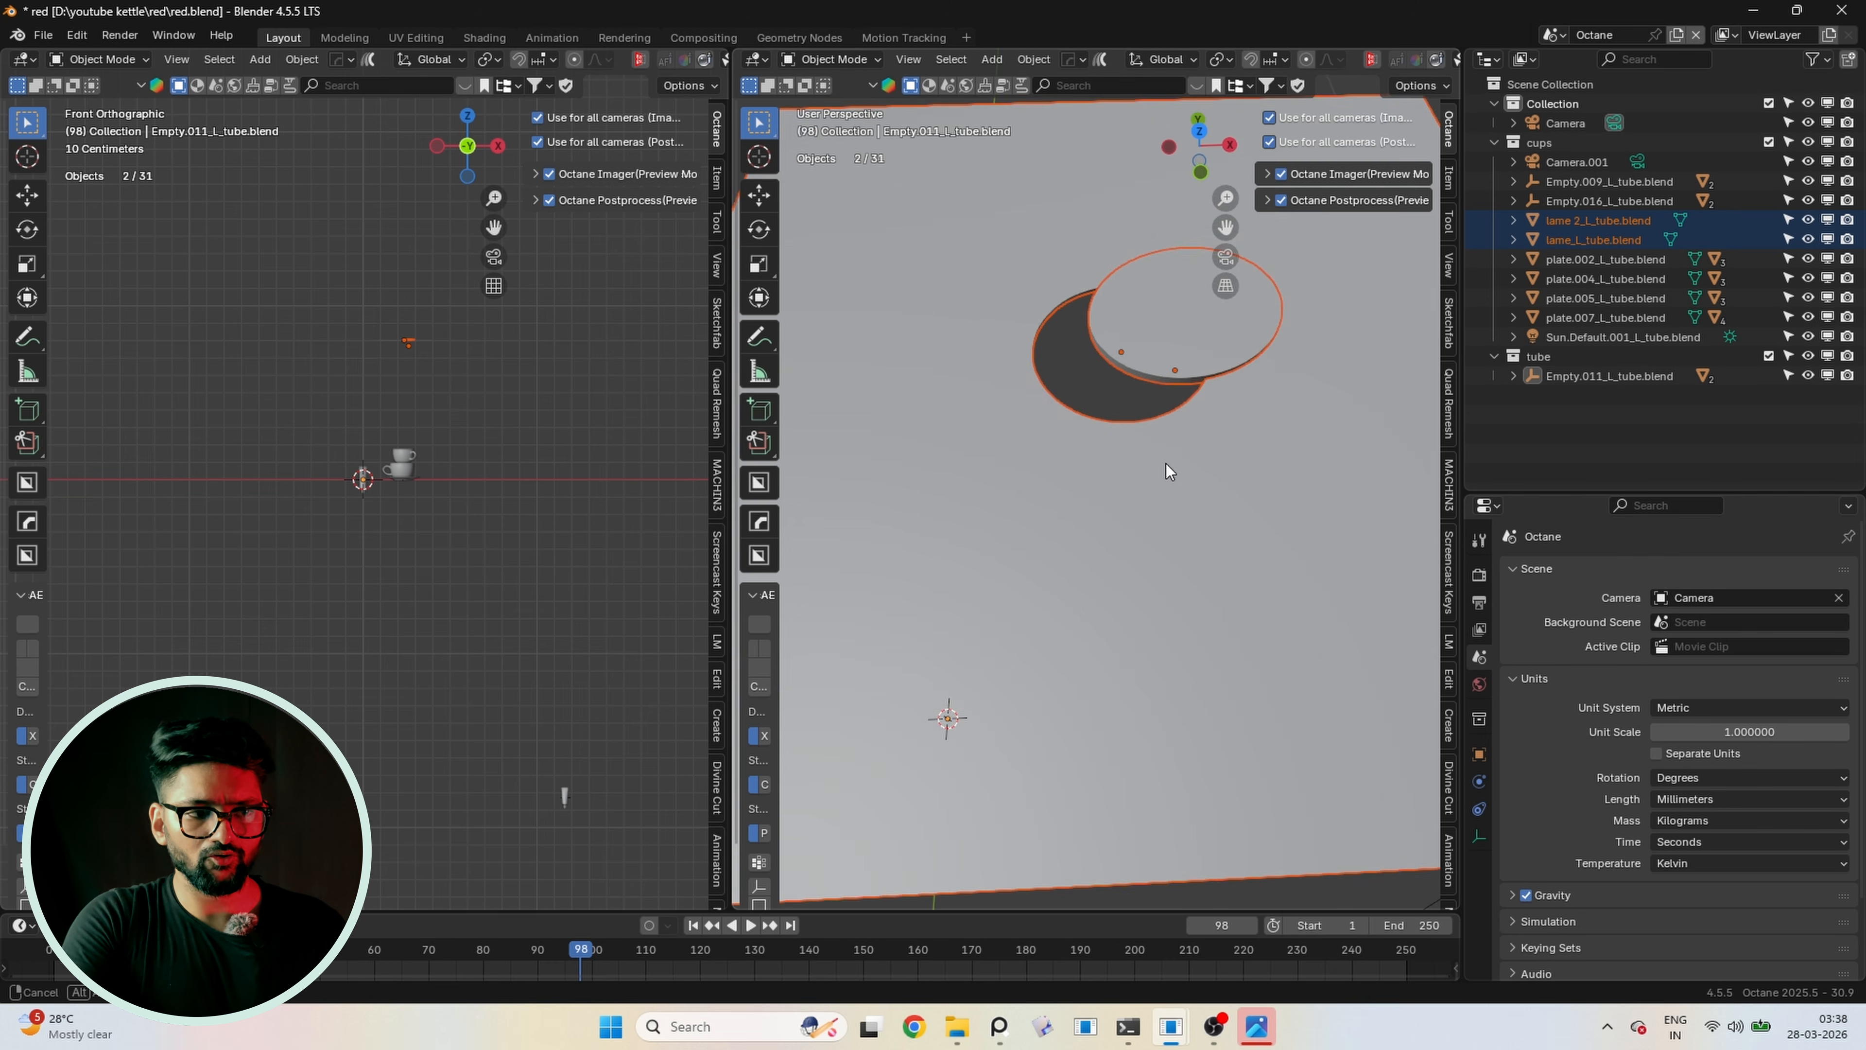
In red.blend, inspect the sheet with the round hole and the disc over it, and copy both lame objects
{"action": "scroll", "coordinate": [1167, 464], "scroll_direction": "down", "scroll_amount": 3}
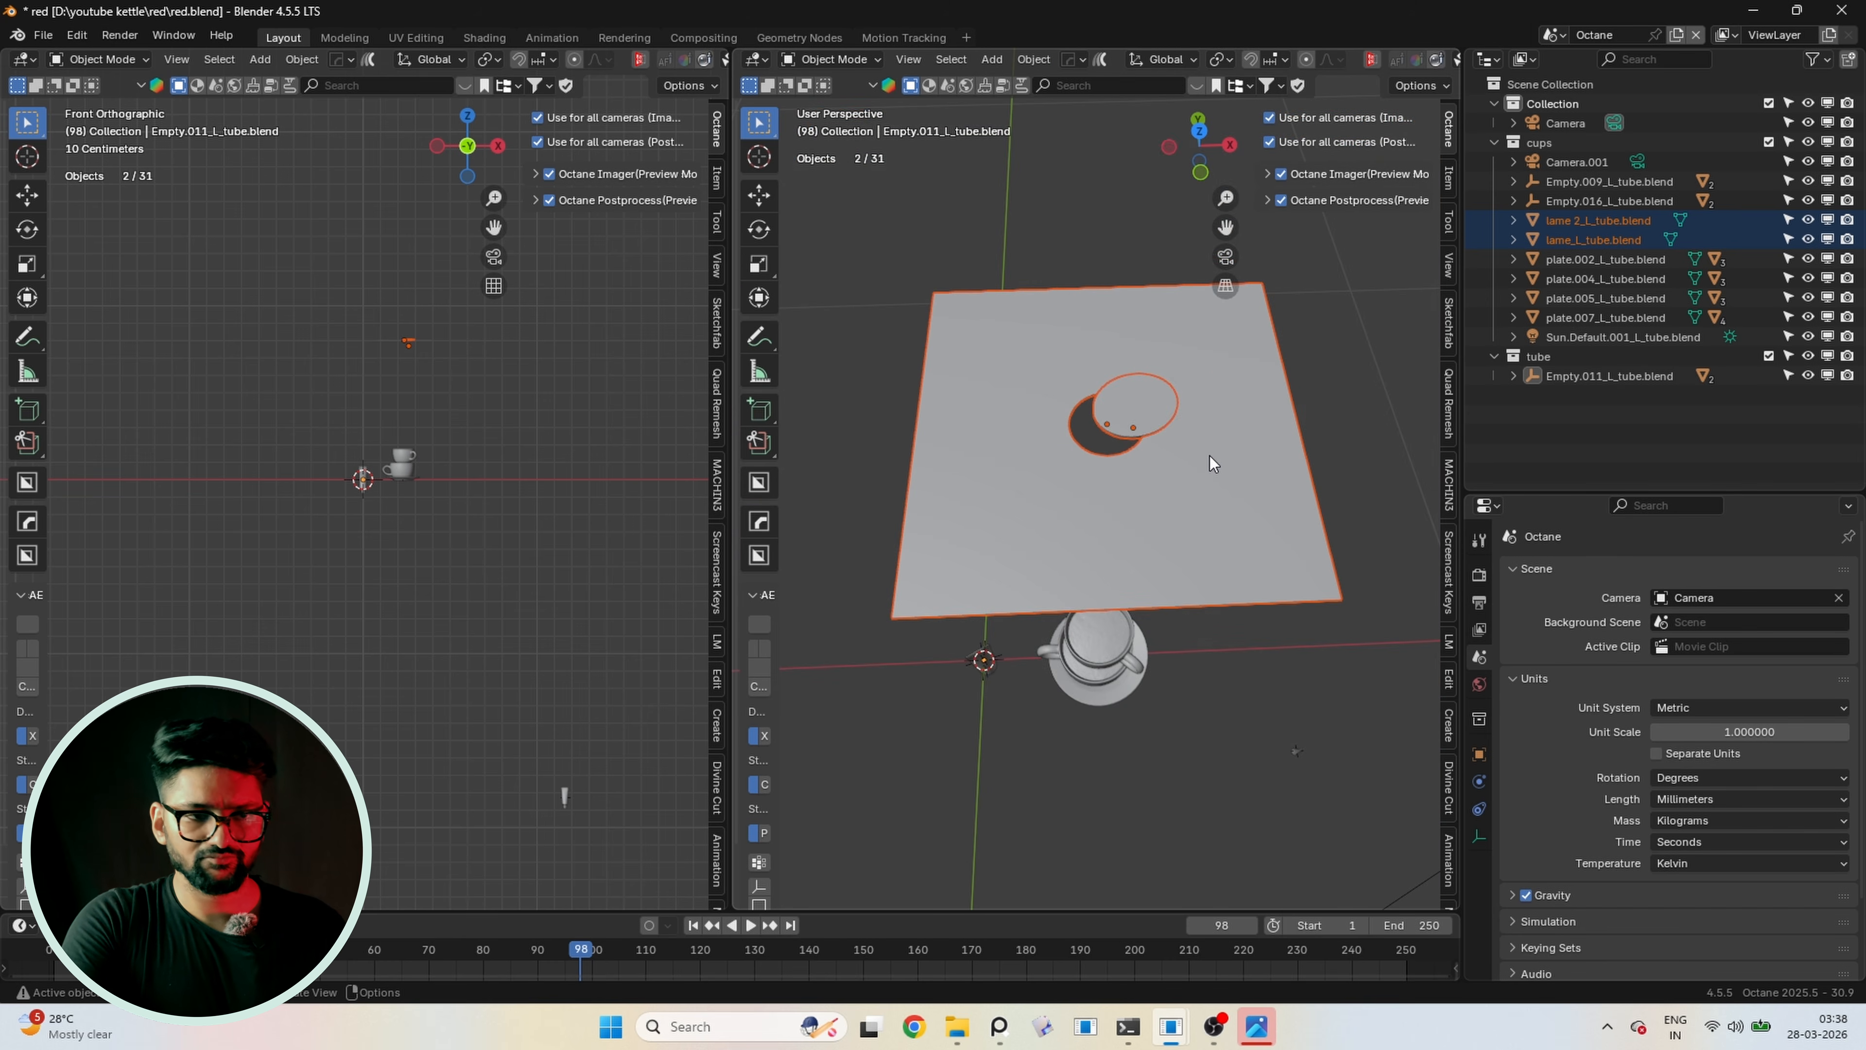
{"action": "scroll", "coordinate": [1210, 454], "scroll_direction": "up", "scroll_amount": 3}
{"action": "scroll", "coordinate": [1204, 470], "scroll_direction": "down", "scroll_amount": 3}
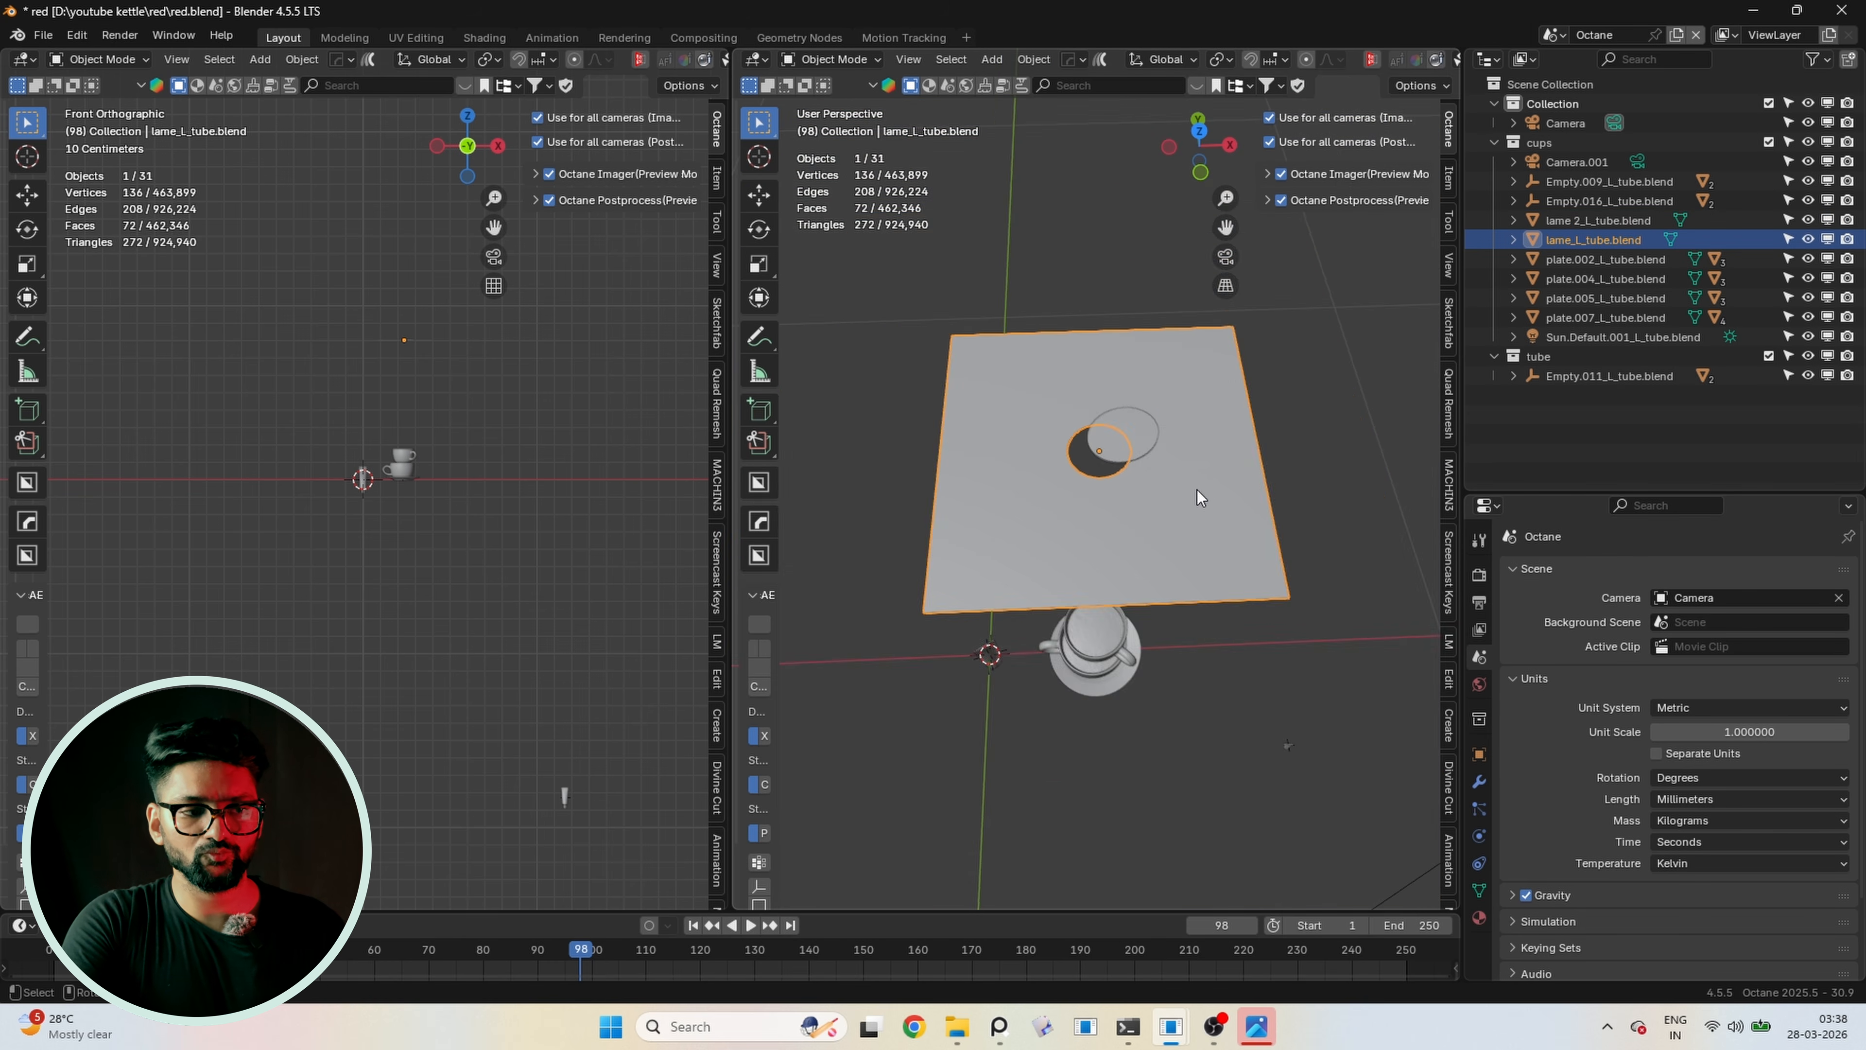
{"action": "scroll", "coordinate": [1117, 475], "scroll_direction": "up", "scroll_amount": 3}
{"action": "scroll", "coordinate": [1158, 465], "scroll_direction": "down", "scroll_amount": 4}
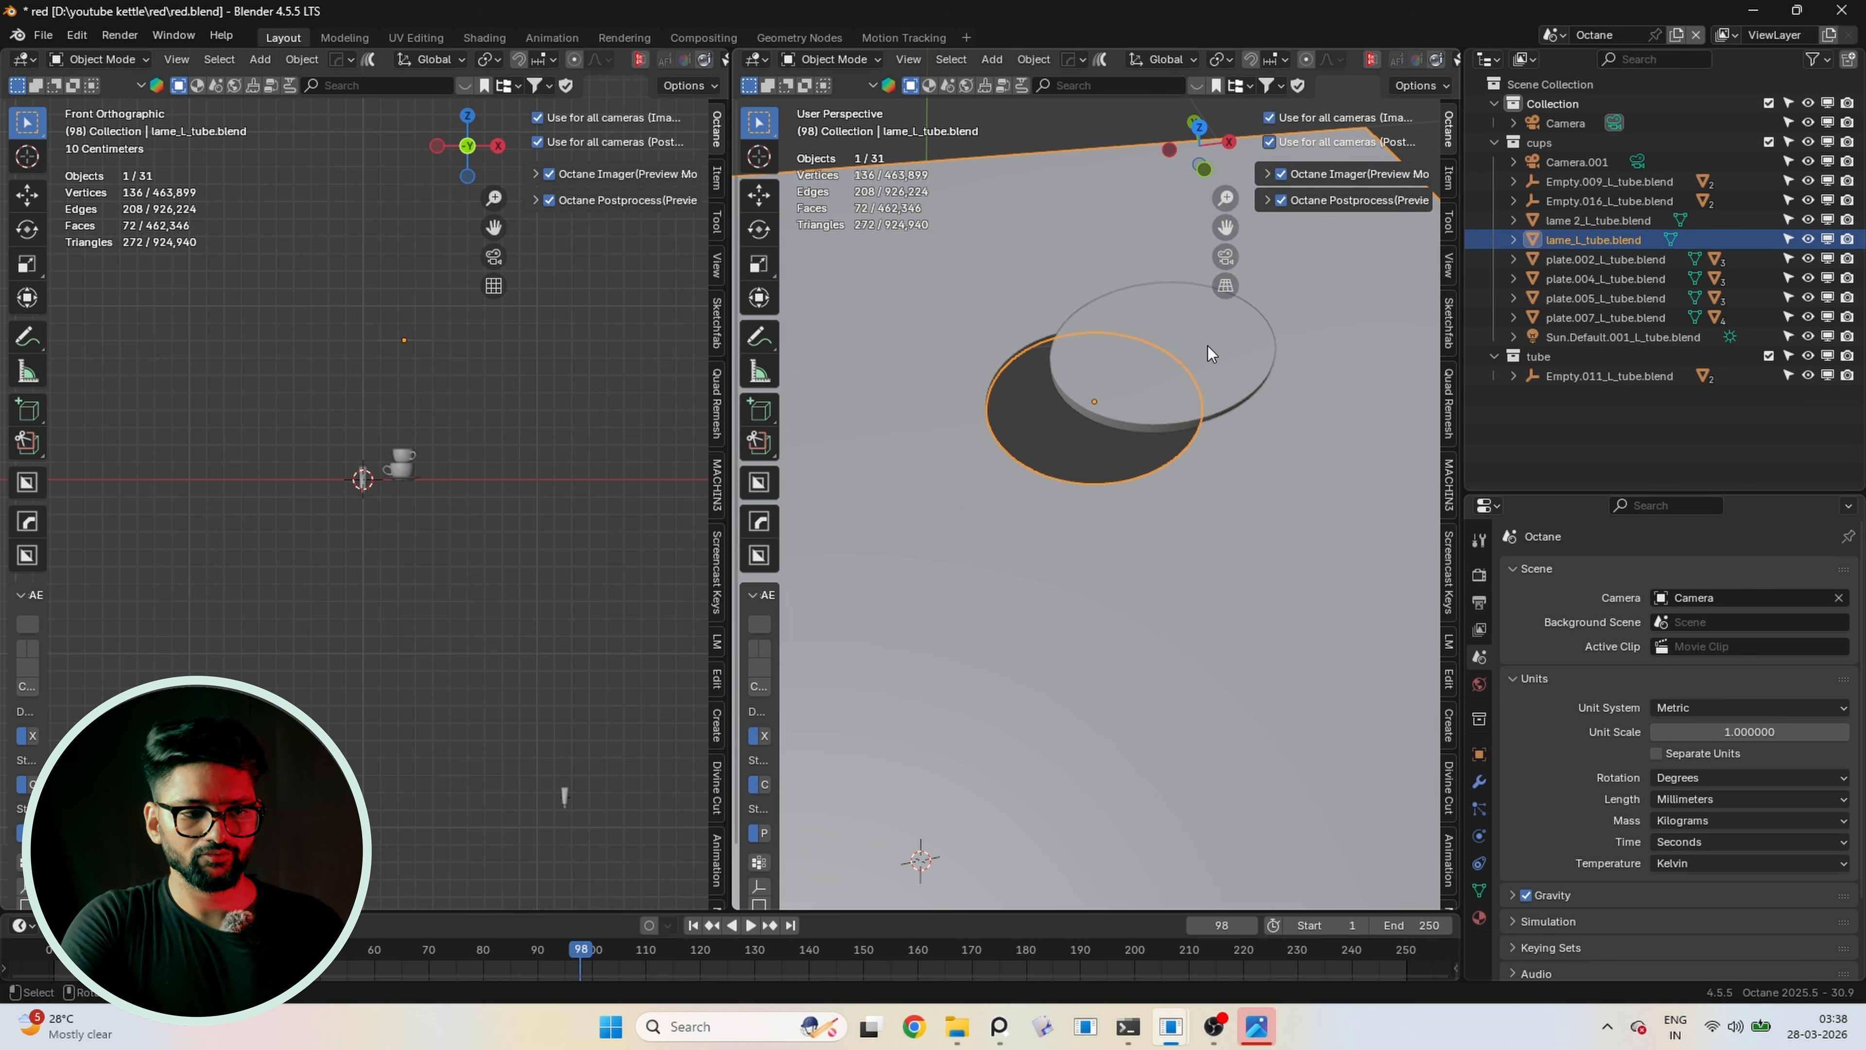
{"action": "scroll", "coordinate": [1149, 337], "scroll_direction": "down", "scroll_amount": 4}
{"action": "scroll", "coordinate": [1131, 394], "scroll_direction": "up", "scroll_amount": 4}
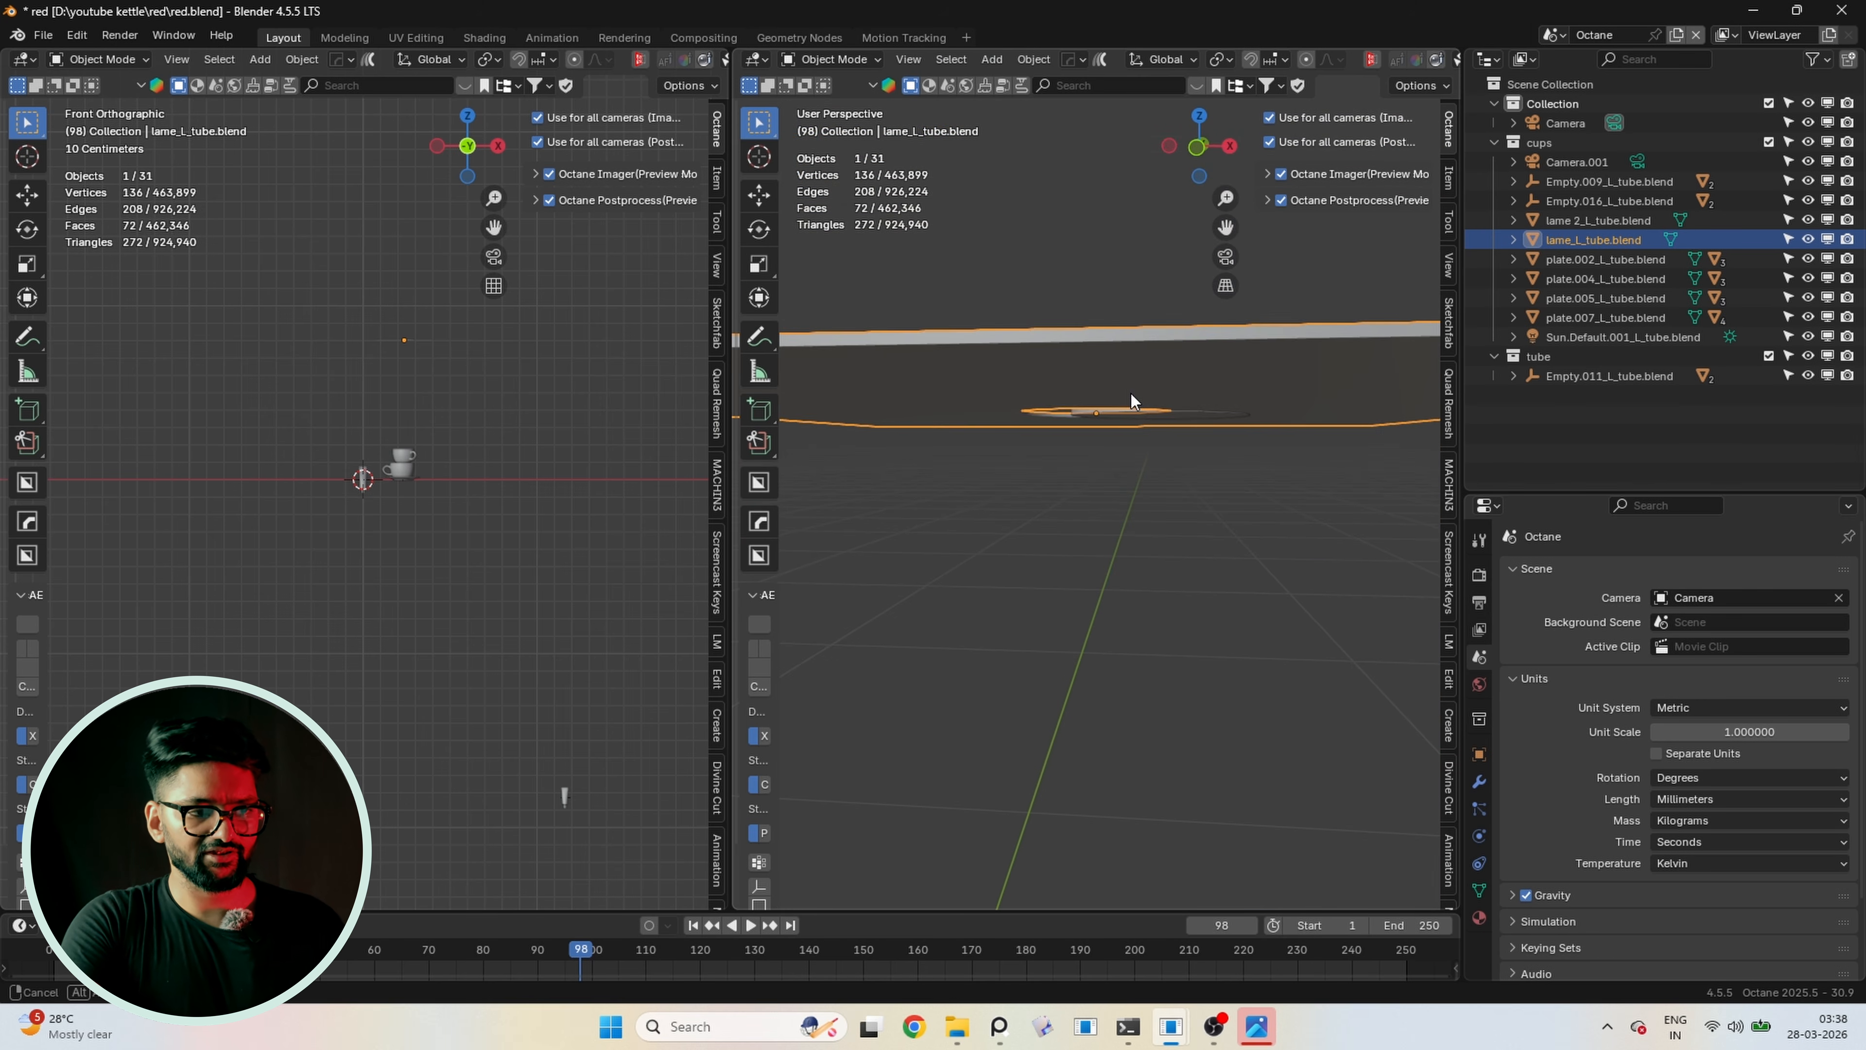
{"action": "key", "text": "ctrl+c"}
Paste the two copied lame objects into the cups collection of tut.blend
{"action": "left_click", "coordinate": [1133, 336]}
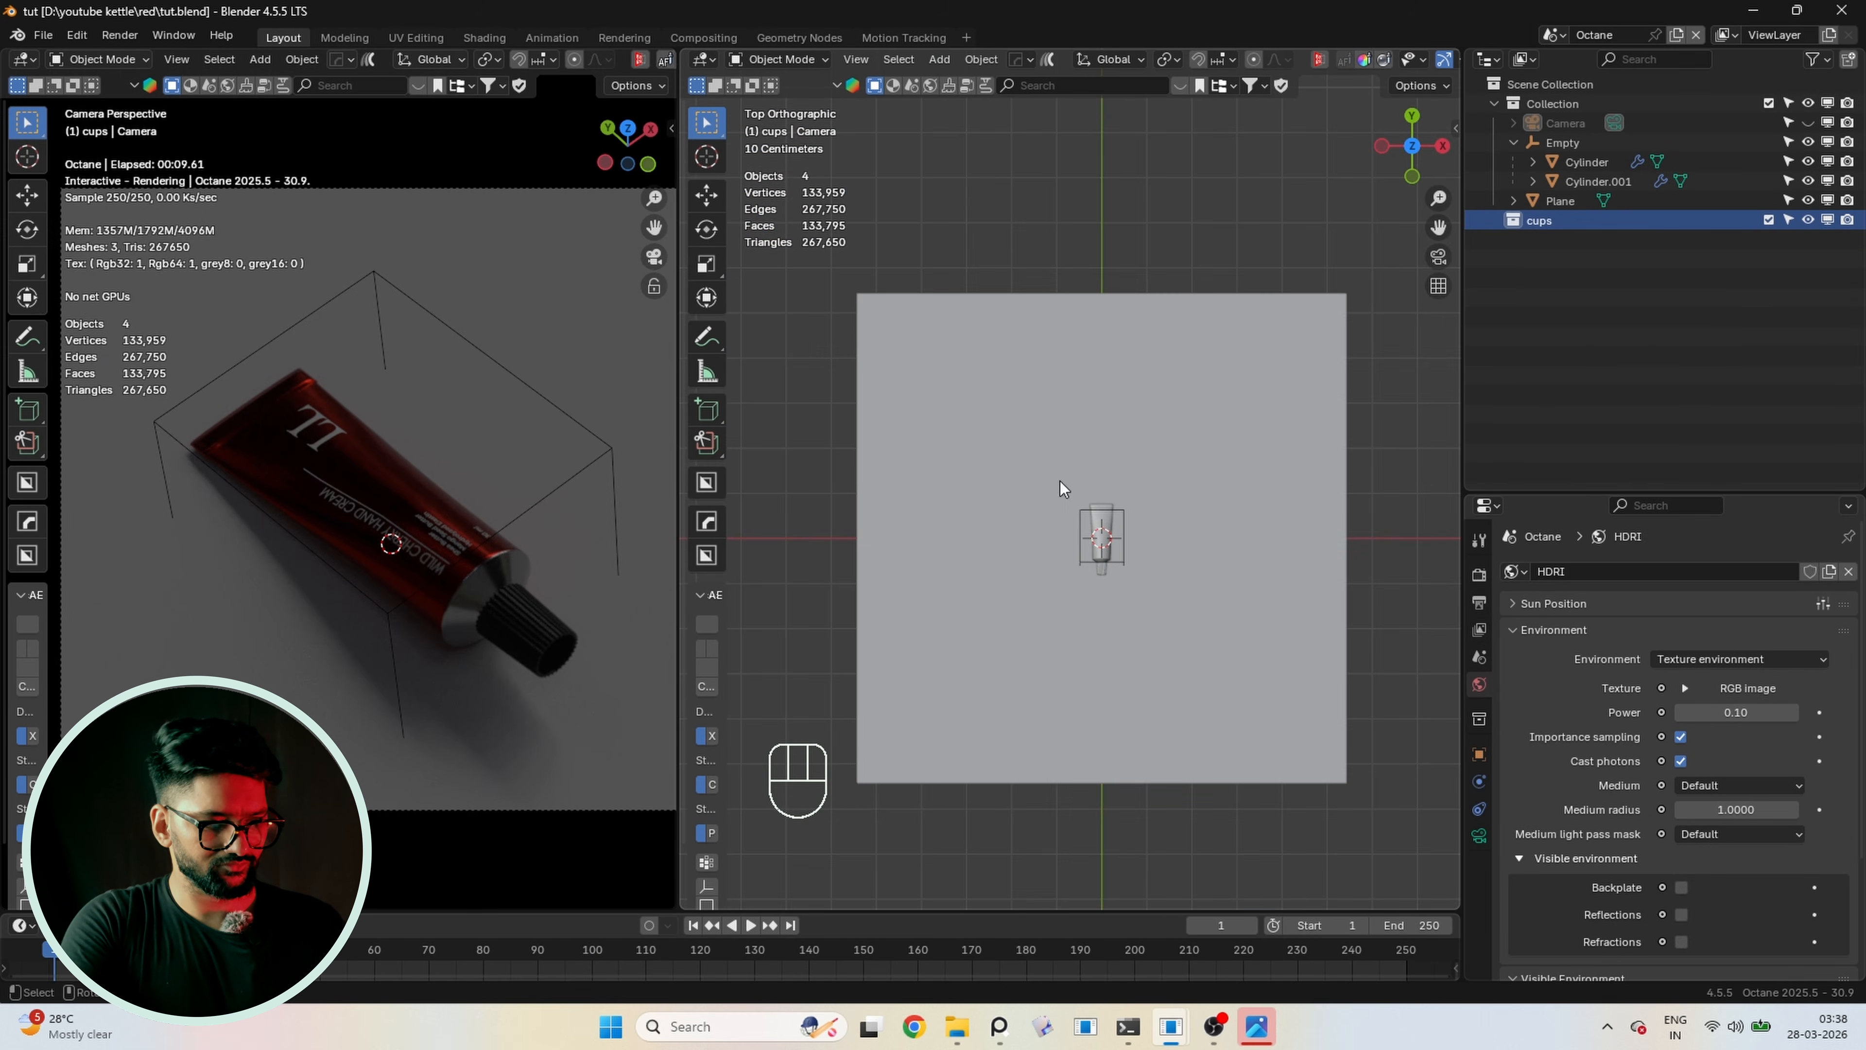
{"action": "key", "text": "ctrl+v"}
{"action": "scroll", "coordinate": [1249, 580], "scroll_direction": "up", "scroll_amount": 3}
{"action": "key", "text": "g"}
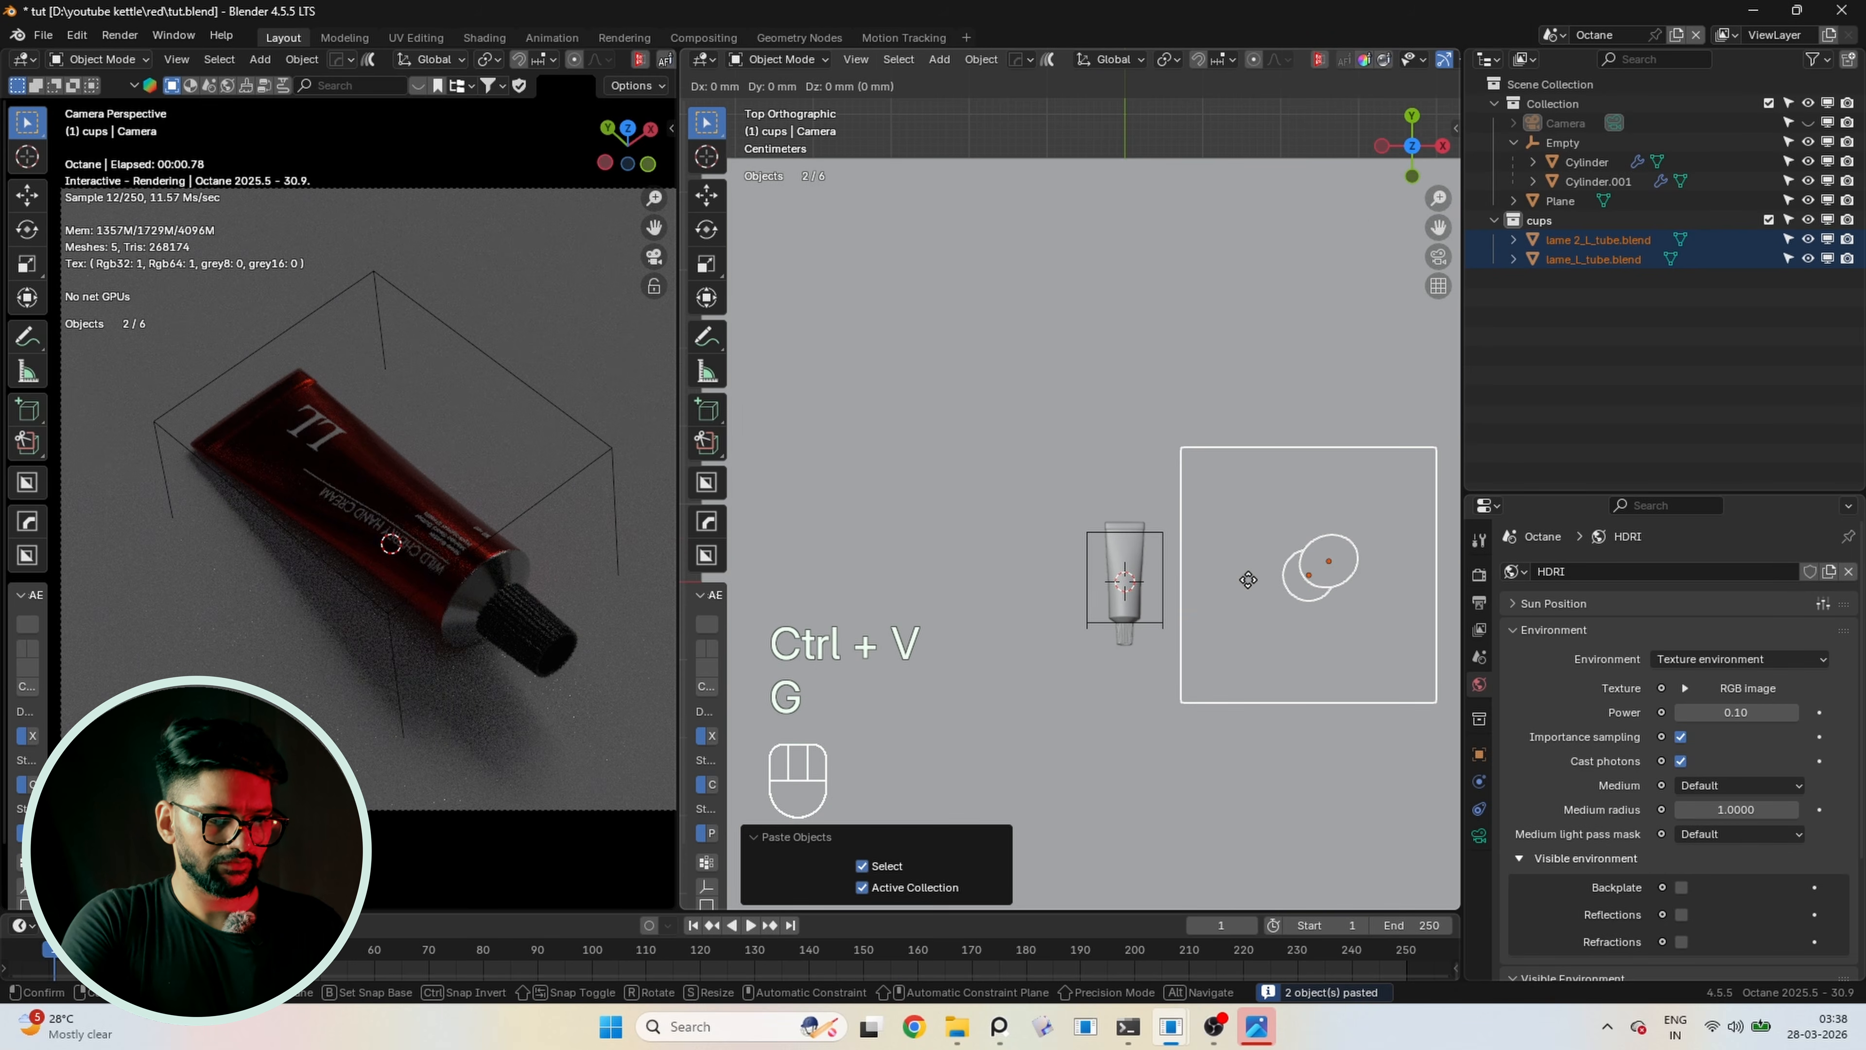
{"action": "key", "text": "x"}
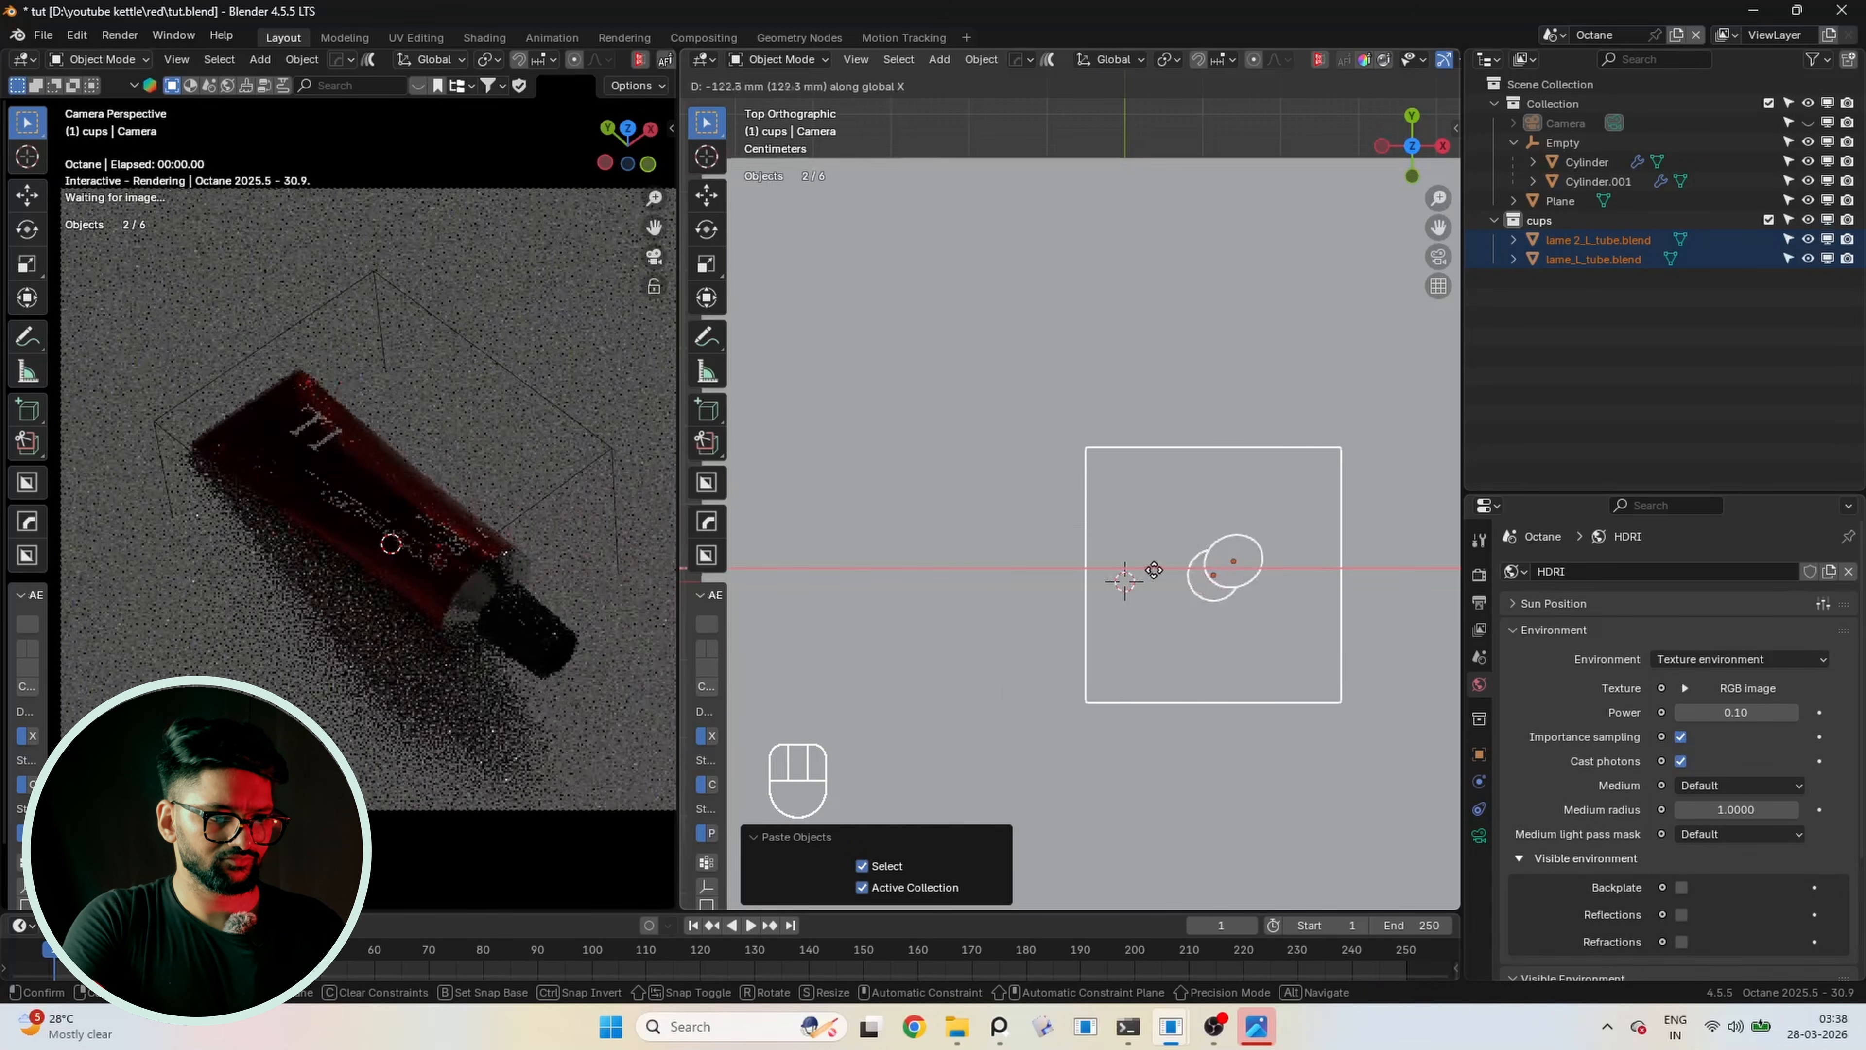
{"action": "left_click", "coordinate": [1224, 572]}
Move the holed sheet and disc together -204.58 mm along X so they sit over the tube
{"action": "key", "text": "g"}
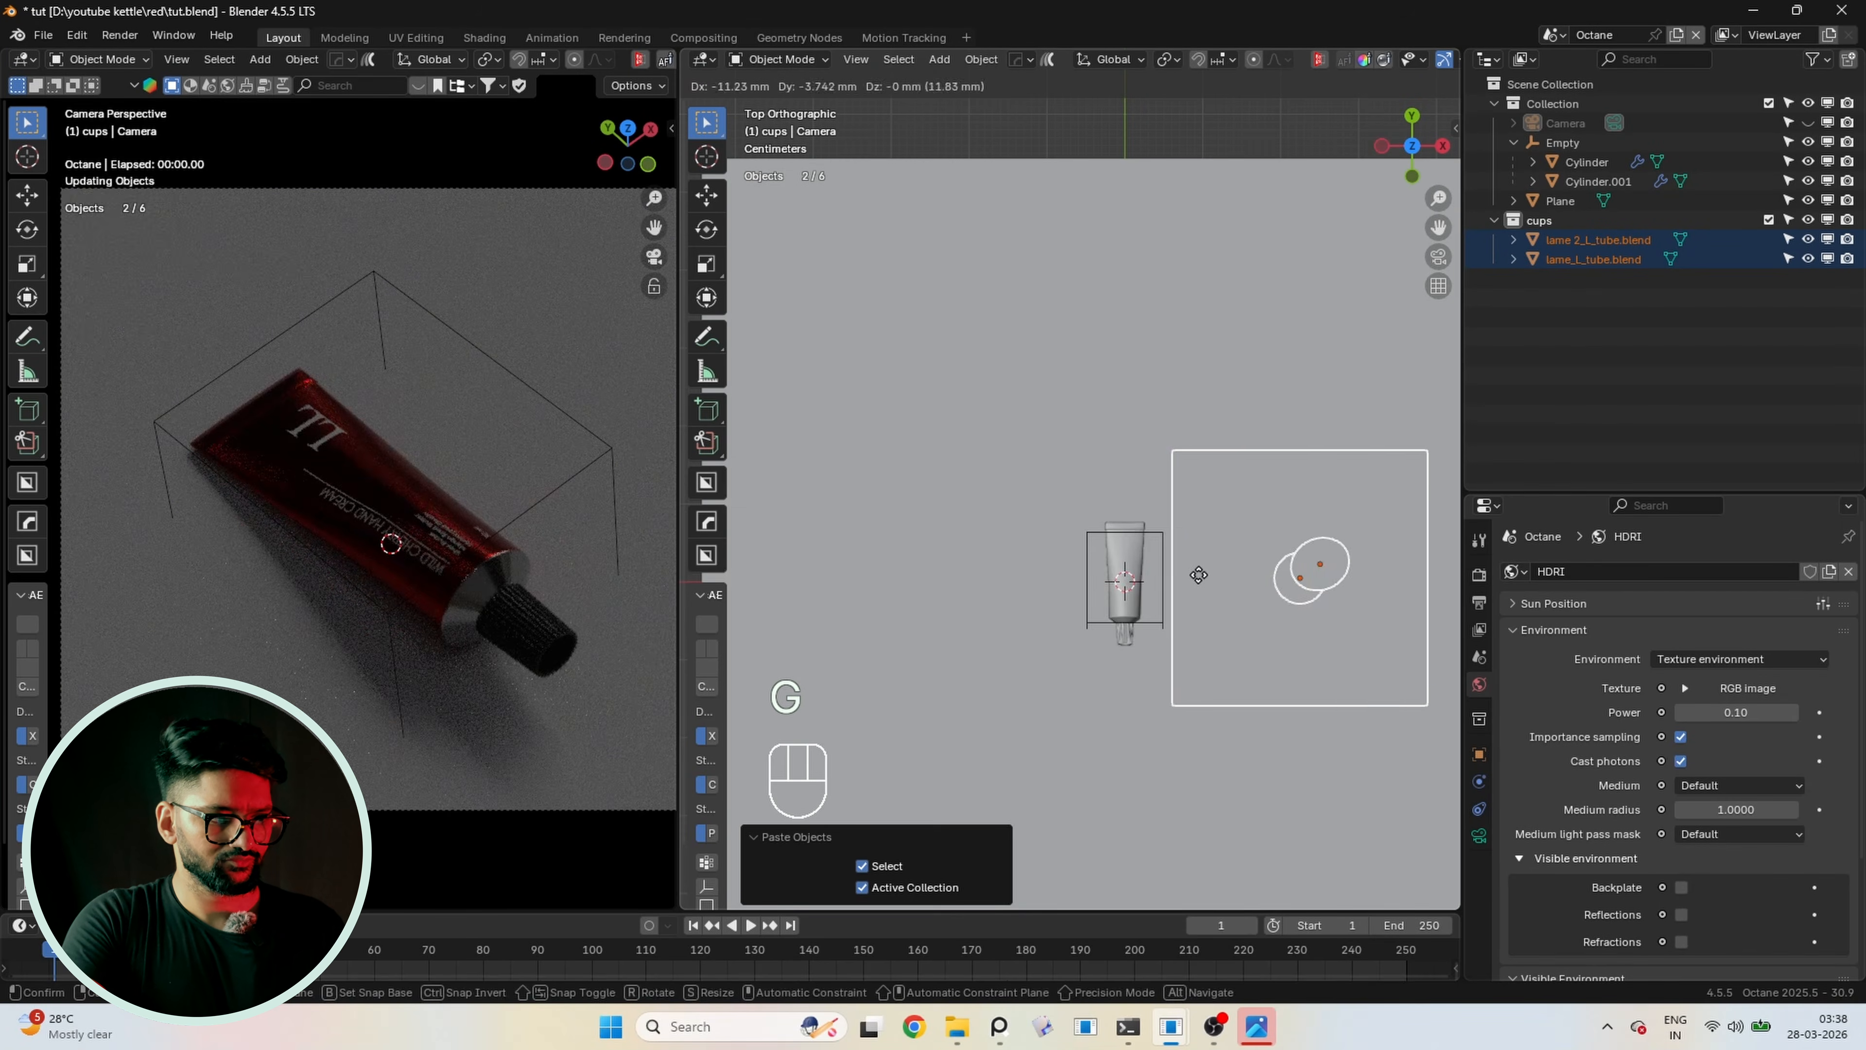
{"action": "key", "text": "x"}
{"action": "left_click", "coordinate": [1064, 578]}
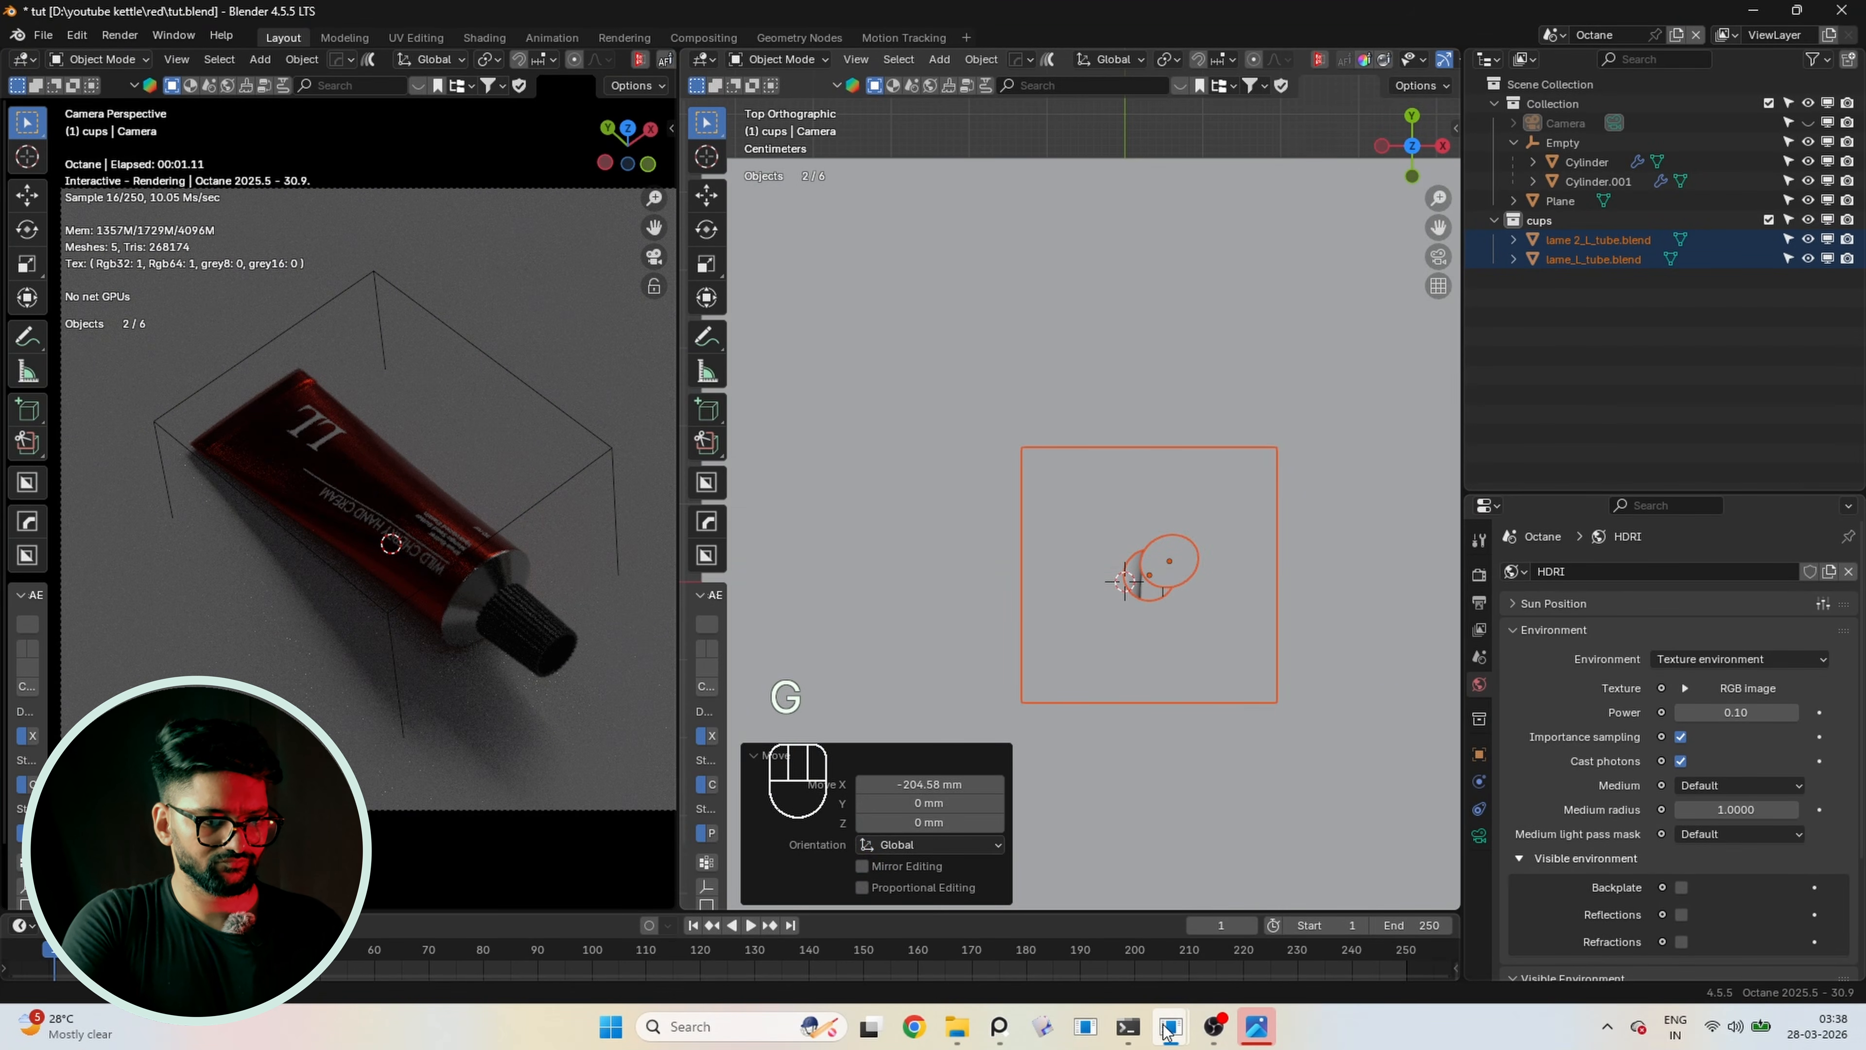
Shift the holed sheet and disc back along positive X so the hole sits to the side of the tube
{"action": "mouse_move", "coordinate": [1128, 1029]}
{"action": "right_click", "coordinate": [1618, 512]}
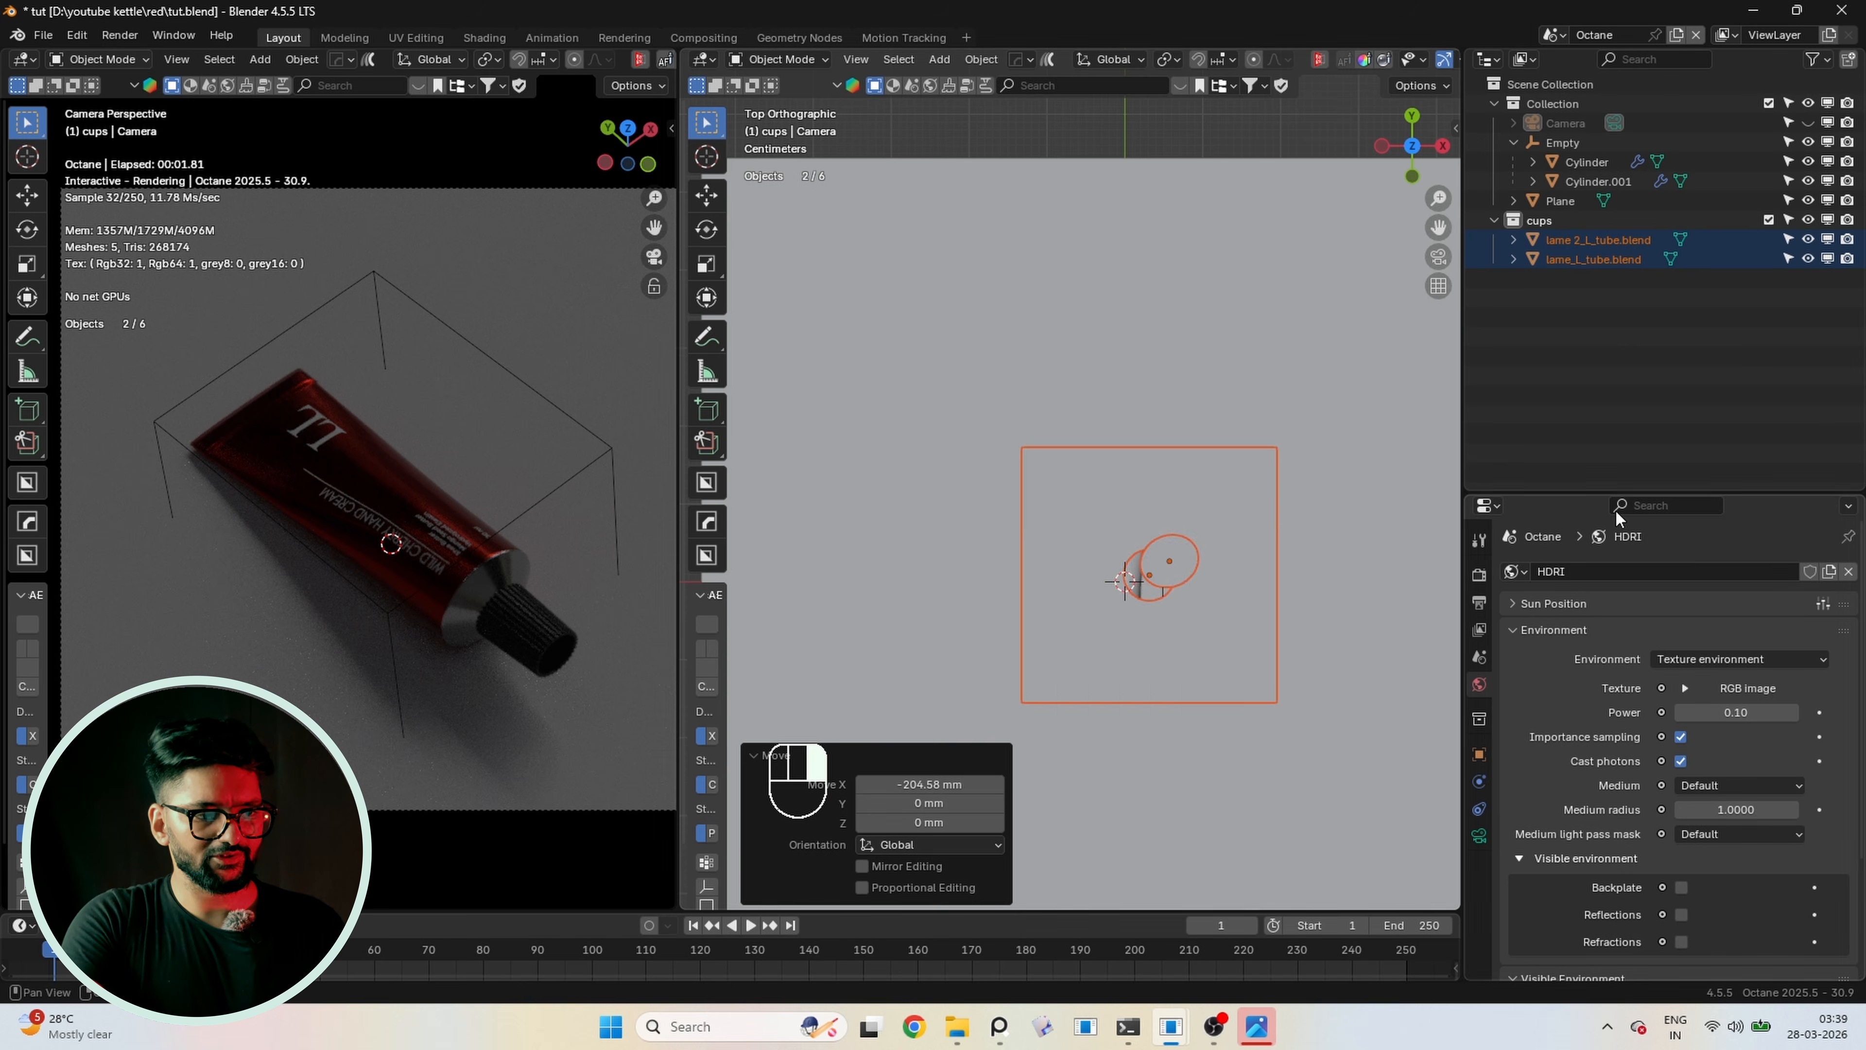
{"action": "key", "text": "g"}
{"action": "key", "text": "x"}
{"action": "left_click", "coordinate": [1162, 643]}
{"action": "scroll", "coordinate": [1117, 564], "scroll_direction": "down", "scroll_amount": 4}
{"action": "scroll", "coordinate": [1117, 564], "scroll_direction": "down", "scroll_amount": 2}
{"action": "middle_click_drag", "start_coordinate": [1117, 563], "coordinate": [1046, 433], "text": "shift"}
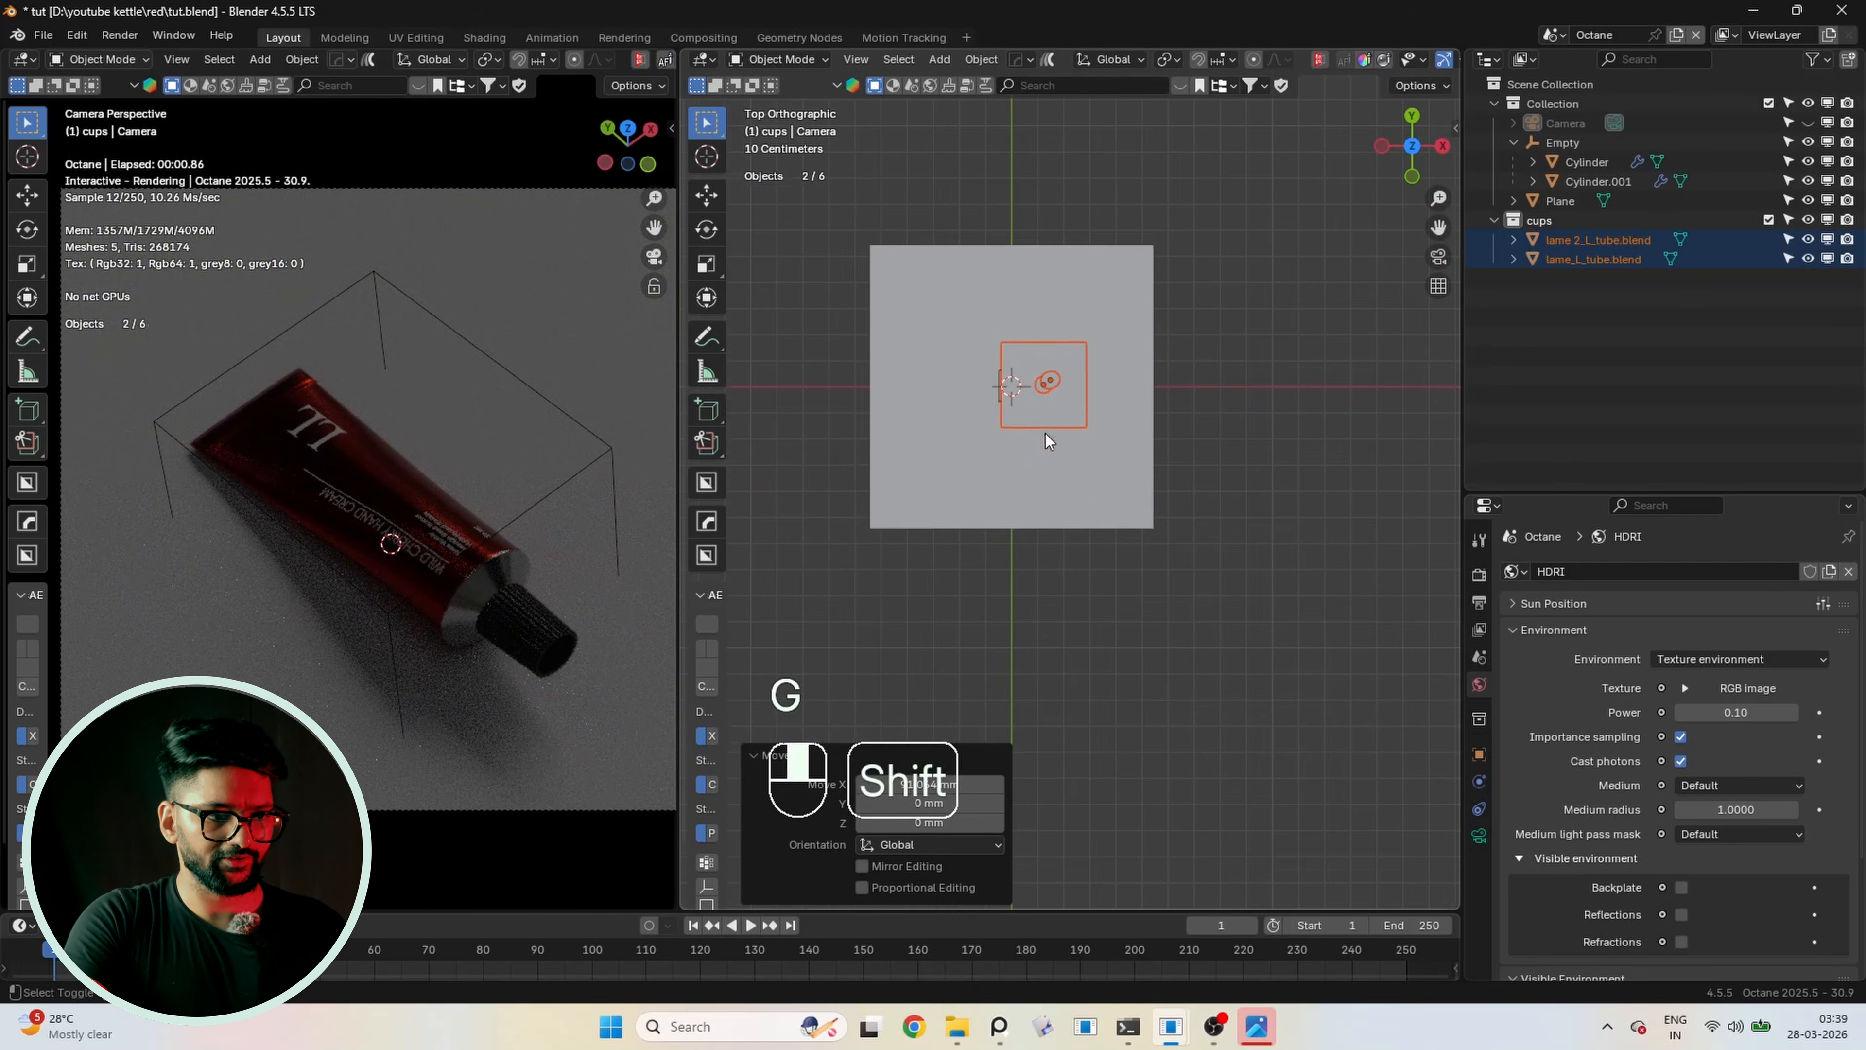
Lower the holed sheet and disc by 419.98 mm along Z, closer to the ground plane
{"action": "left_click", "coordinate": [1047, 563]}
{"action": "middle_click_drag", "start_coordinate": [1047, 563], "coordinate": [1149, 505]}
{"action": "left_click_drag", "start_coordinate": [1219, 393], "coordinate": [1111, 489]}
{"action": "key", "text": "g"}
{"action": "key", "text": "z"}
{"action": "left_click", "coordinate": [1109, 567]}
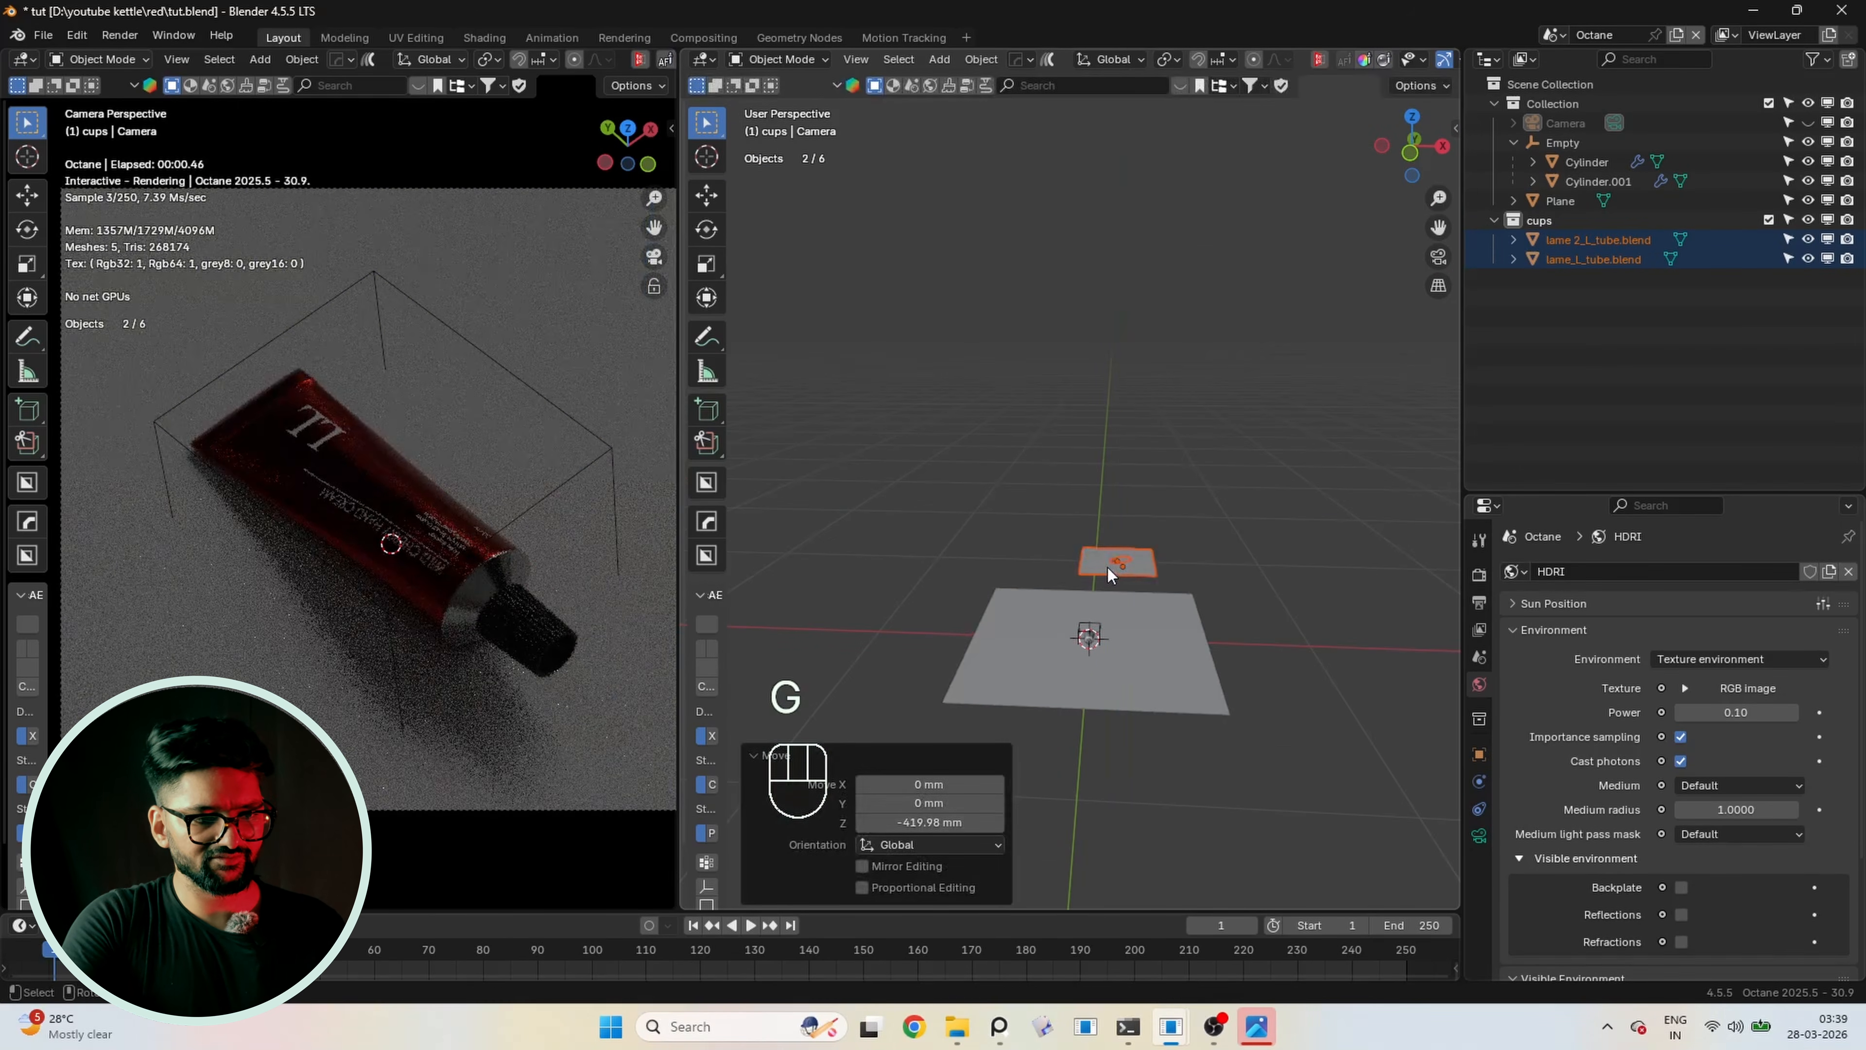
Add an Octane area light scaled to 0.279 and move it 125.75 mm along X and 443.1 mm along Z, above the holed sheet
{"action": "key", "text": "KP_1"}
{"action": "middle_click_drag", "start_coordinate": [1108, 568], "coordinate": [1126, 473], "text": "shift"}
{"action": "scroll", "coordinate": [1118, 539], "scroll_direction": "up", "scroll_amount": 5}
{"action": "left_click", "coordinate": [1117, 540]}
{"action": "middle_click_drag", "start_coordinate": [1117, 540], "coordinate": [1076, 489], "text": "shift"}
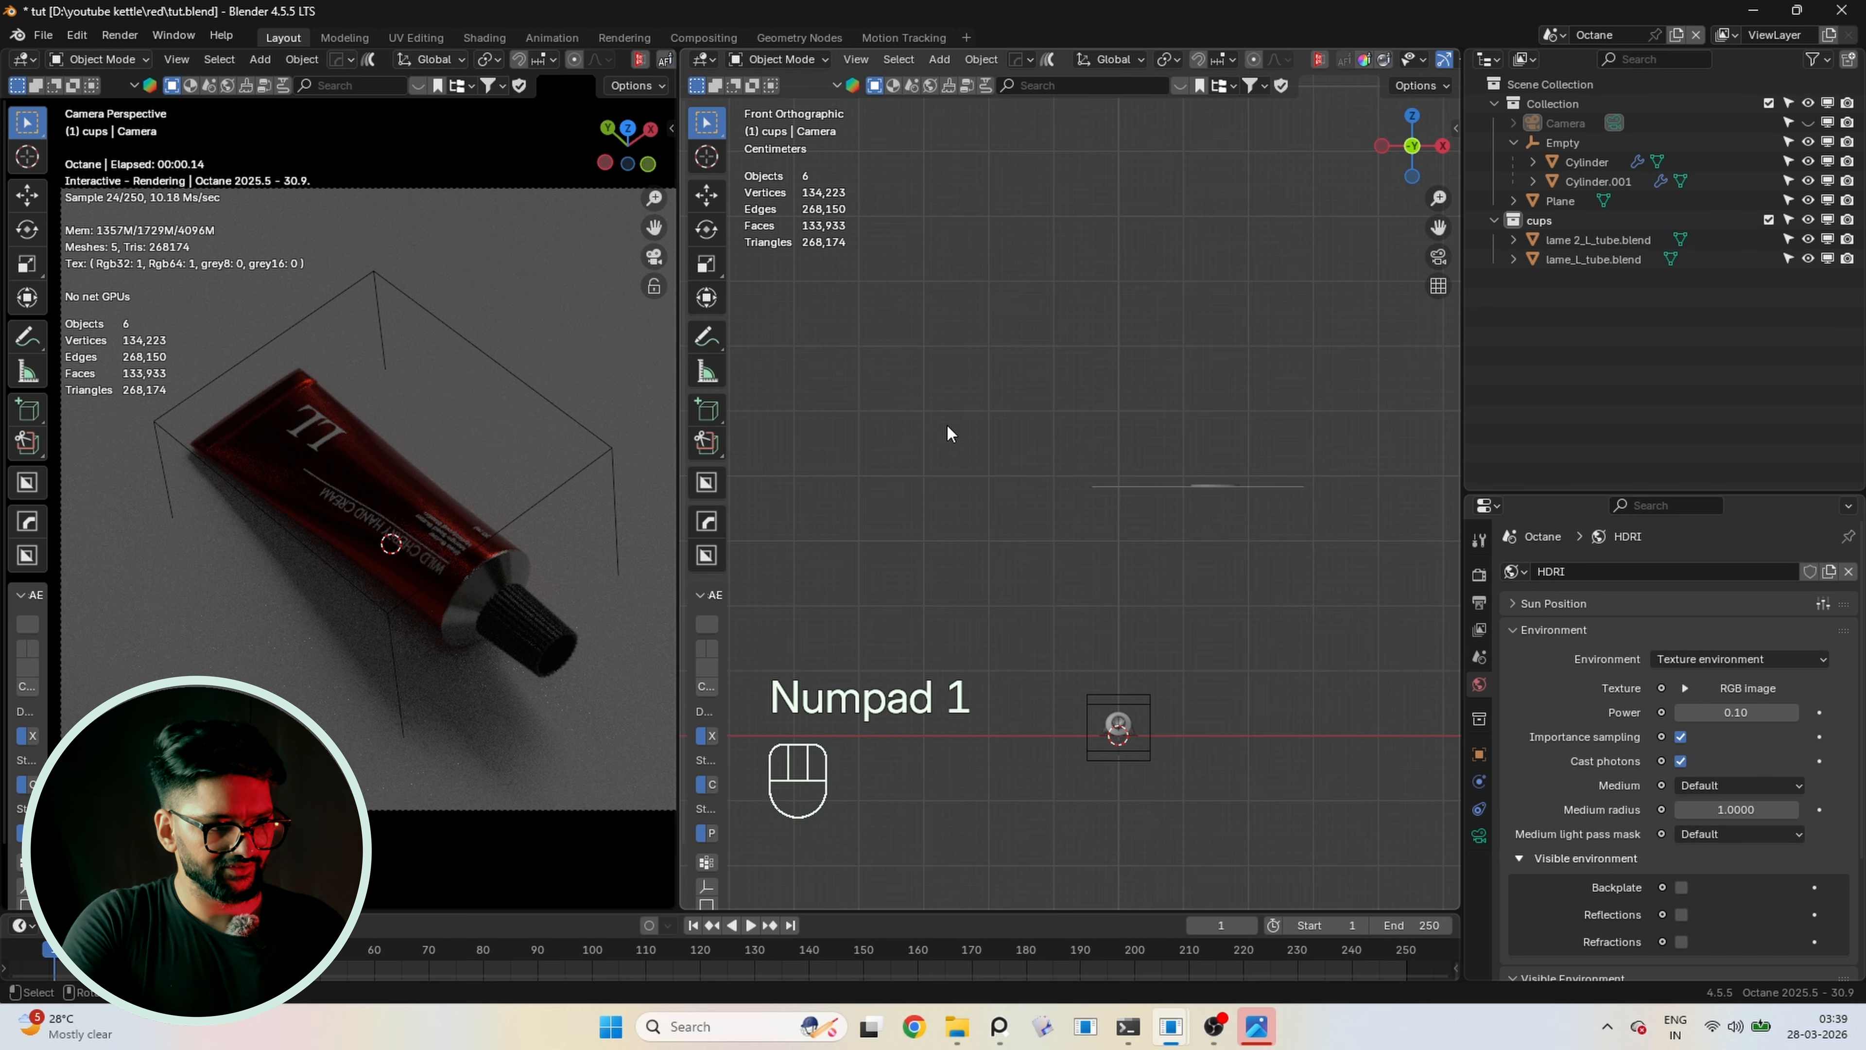
{"action": "key", "text": "shift+a"}
{"action": "mouse_move", "coordinate": [861, 375]}
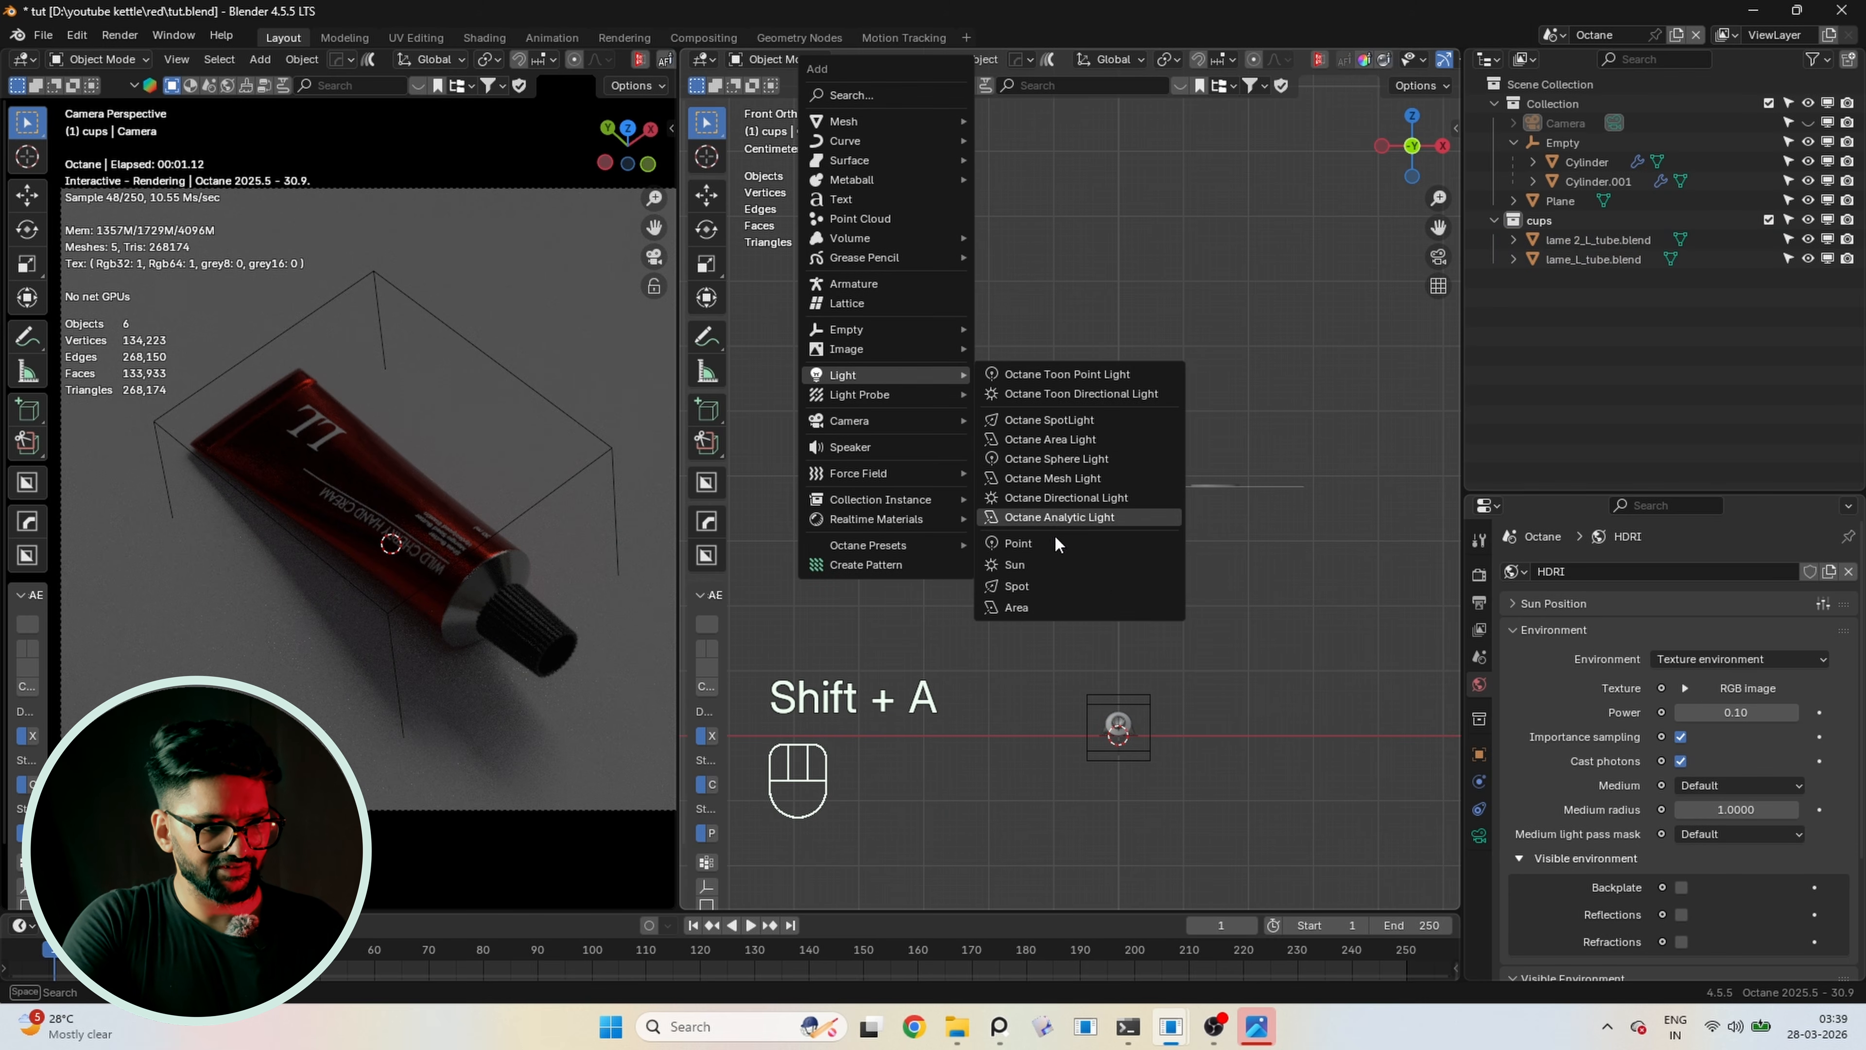
{"action": "left_click", "coordinate": [1075, 439]}
{"action": "key", "text": "s"}
{"action": "key", "text": "s"}
{"action": "key", "text": "s"}
{"action": "left_click", "coordinate": [1167, 692]}
{"action": "key", "text": "g"}
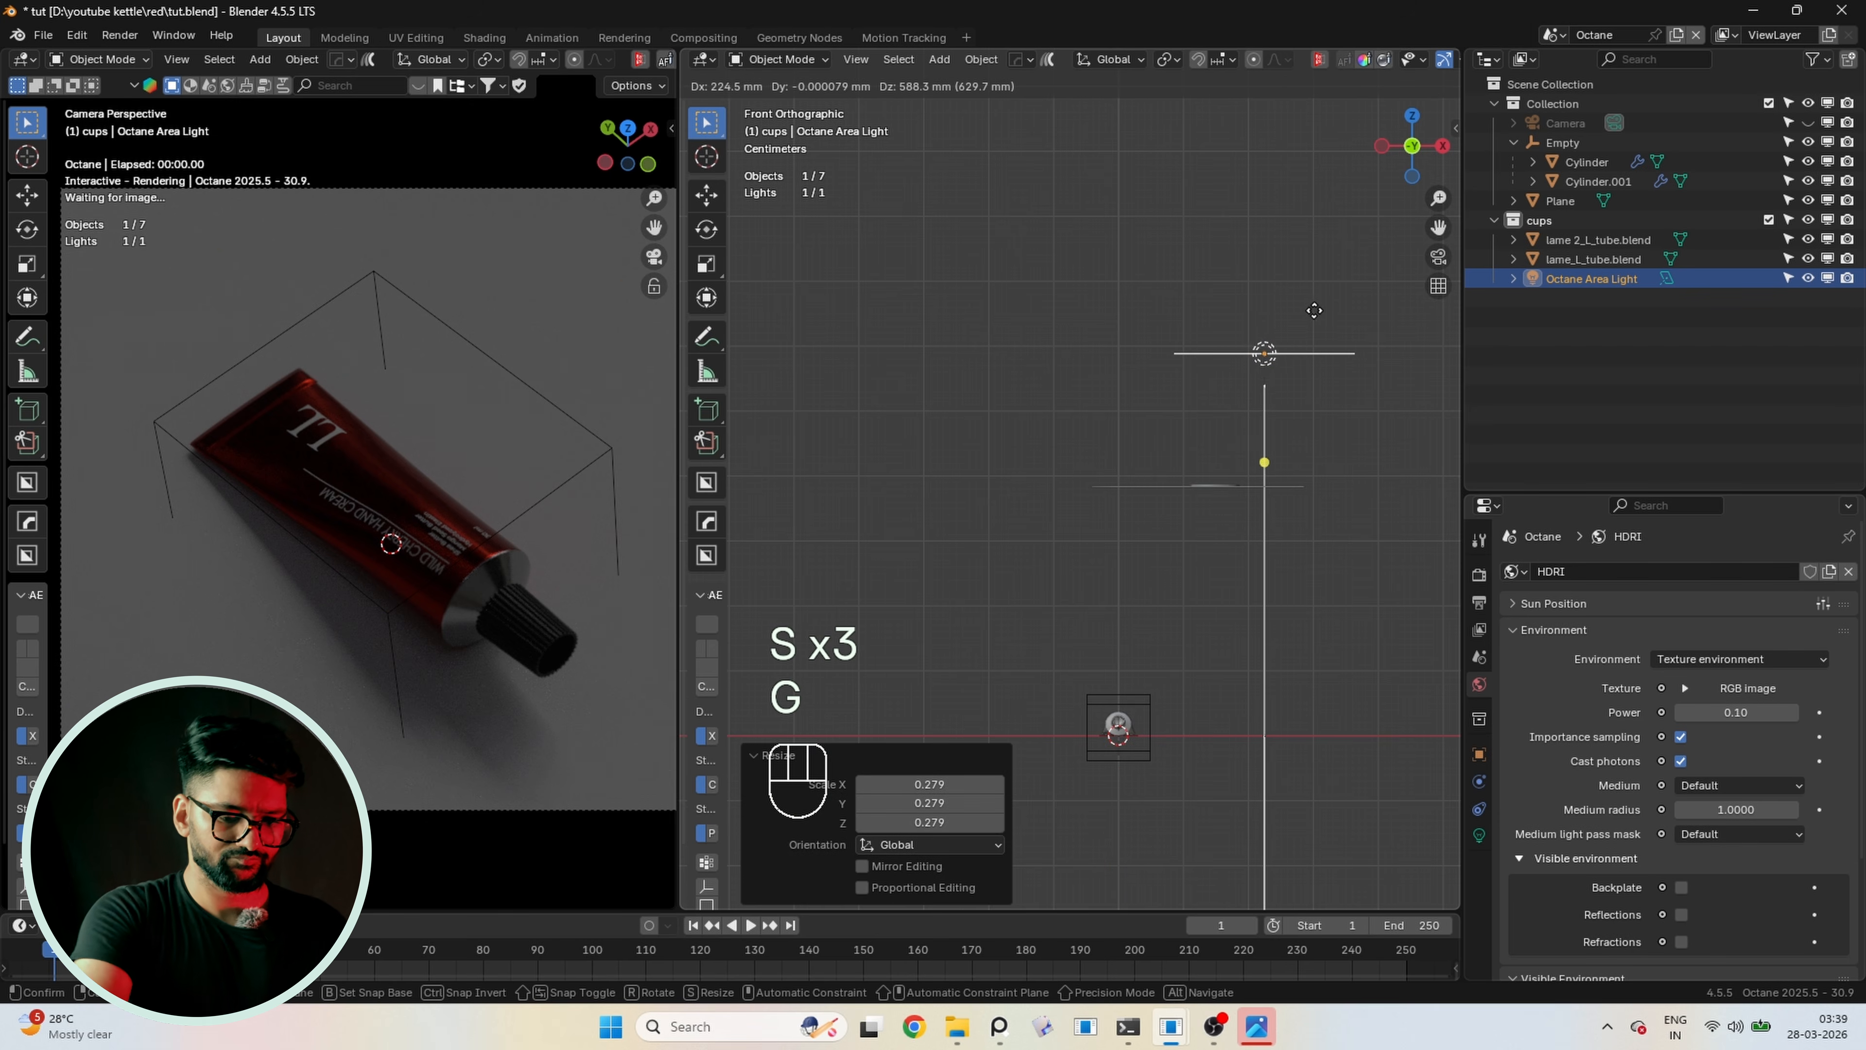
{"action": "left_click", "coordinate": [1236, 408]}
Fine-tune the area light's position over the sheet's hole, lowering it 30.157 mm and shifting it -14.965 mm along X
{"action": "key", "text": "KP_7"}
{"action": "scroll", "coordinate": [1238, 408], "scroll_direction": "up", "scroll_amount": 4}
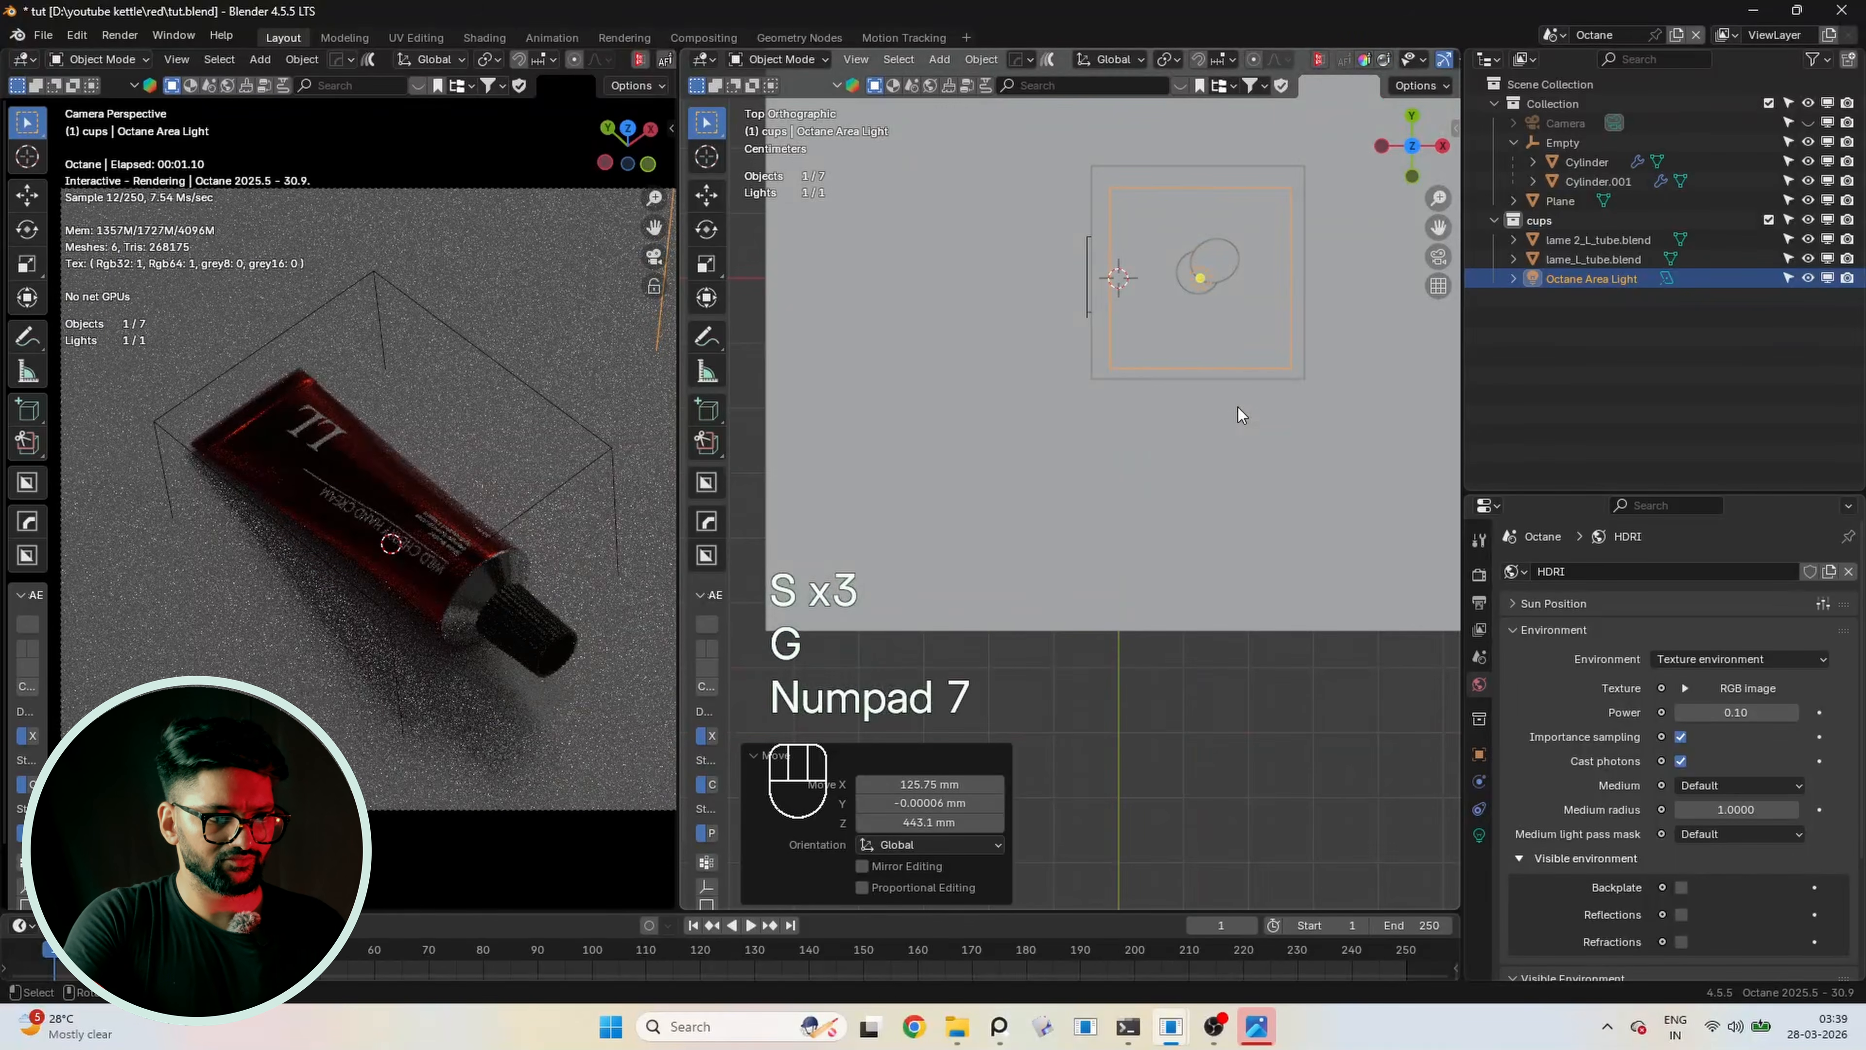
{"action": "middle_click_drag", "start_coordinate": [1238, 407], "coordinate": [1263, 307], "text": "shift"}
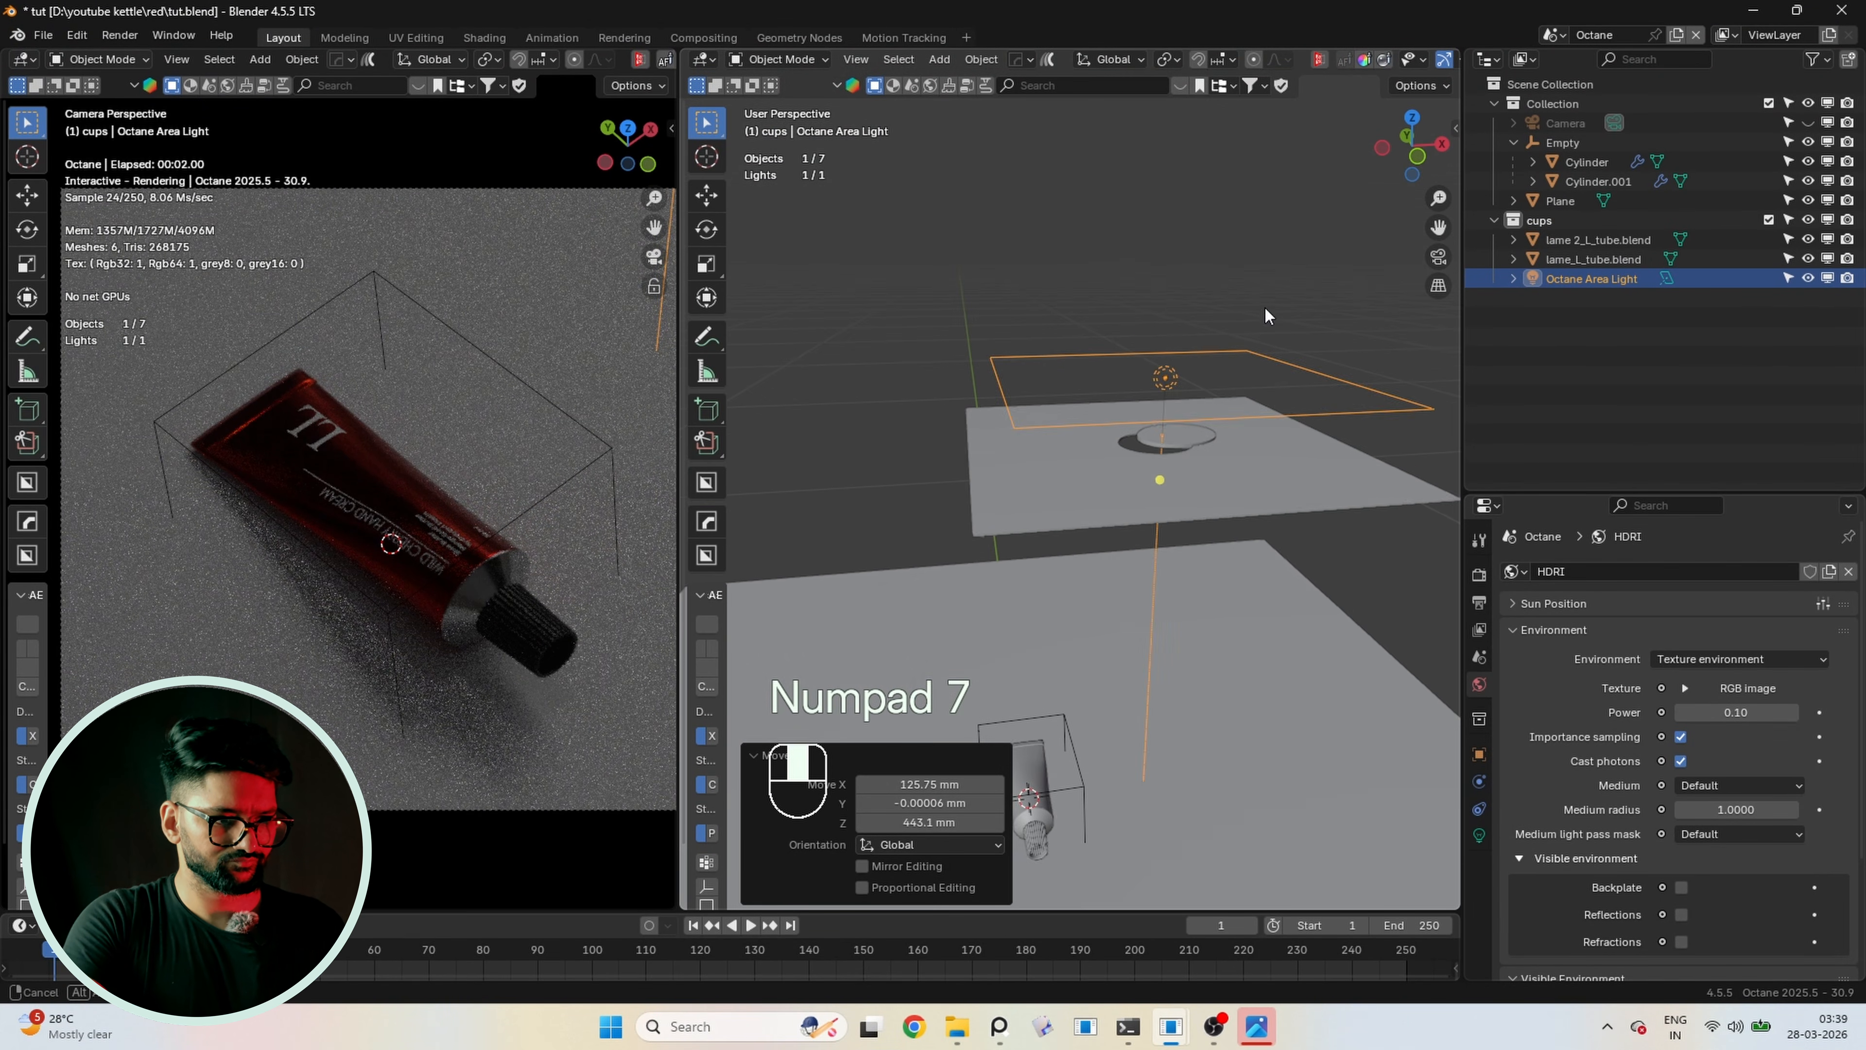
{"action": "key", "text": "g"}
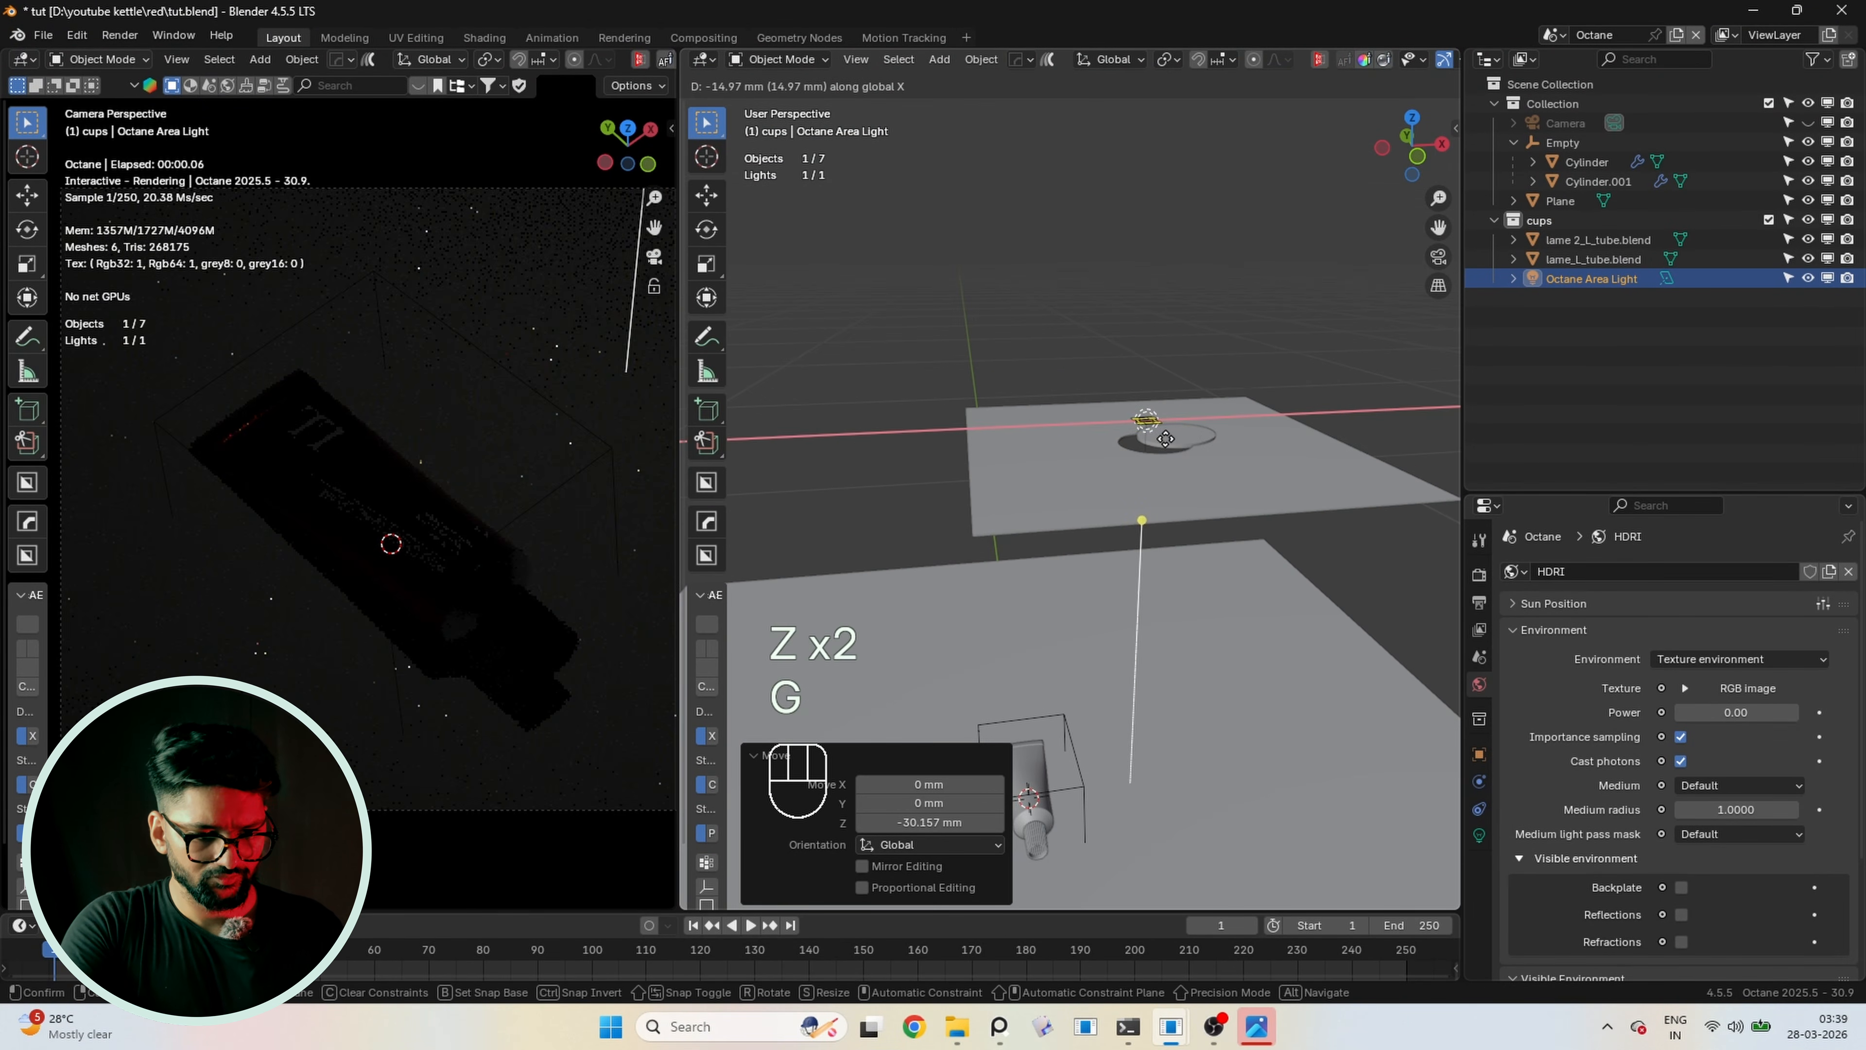
{"action": "left_click", "coordinate": [1166, 439]}
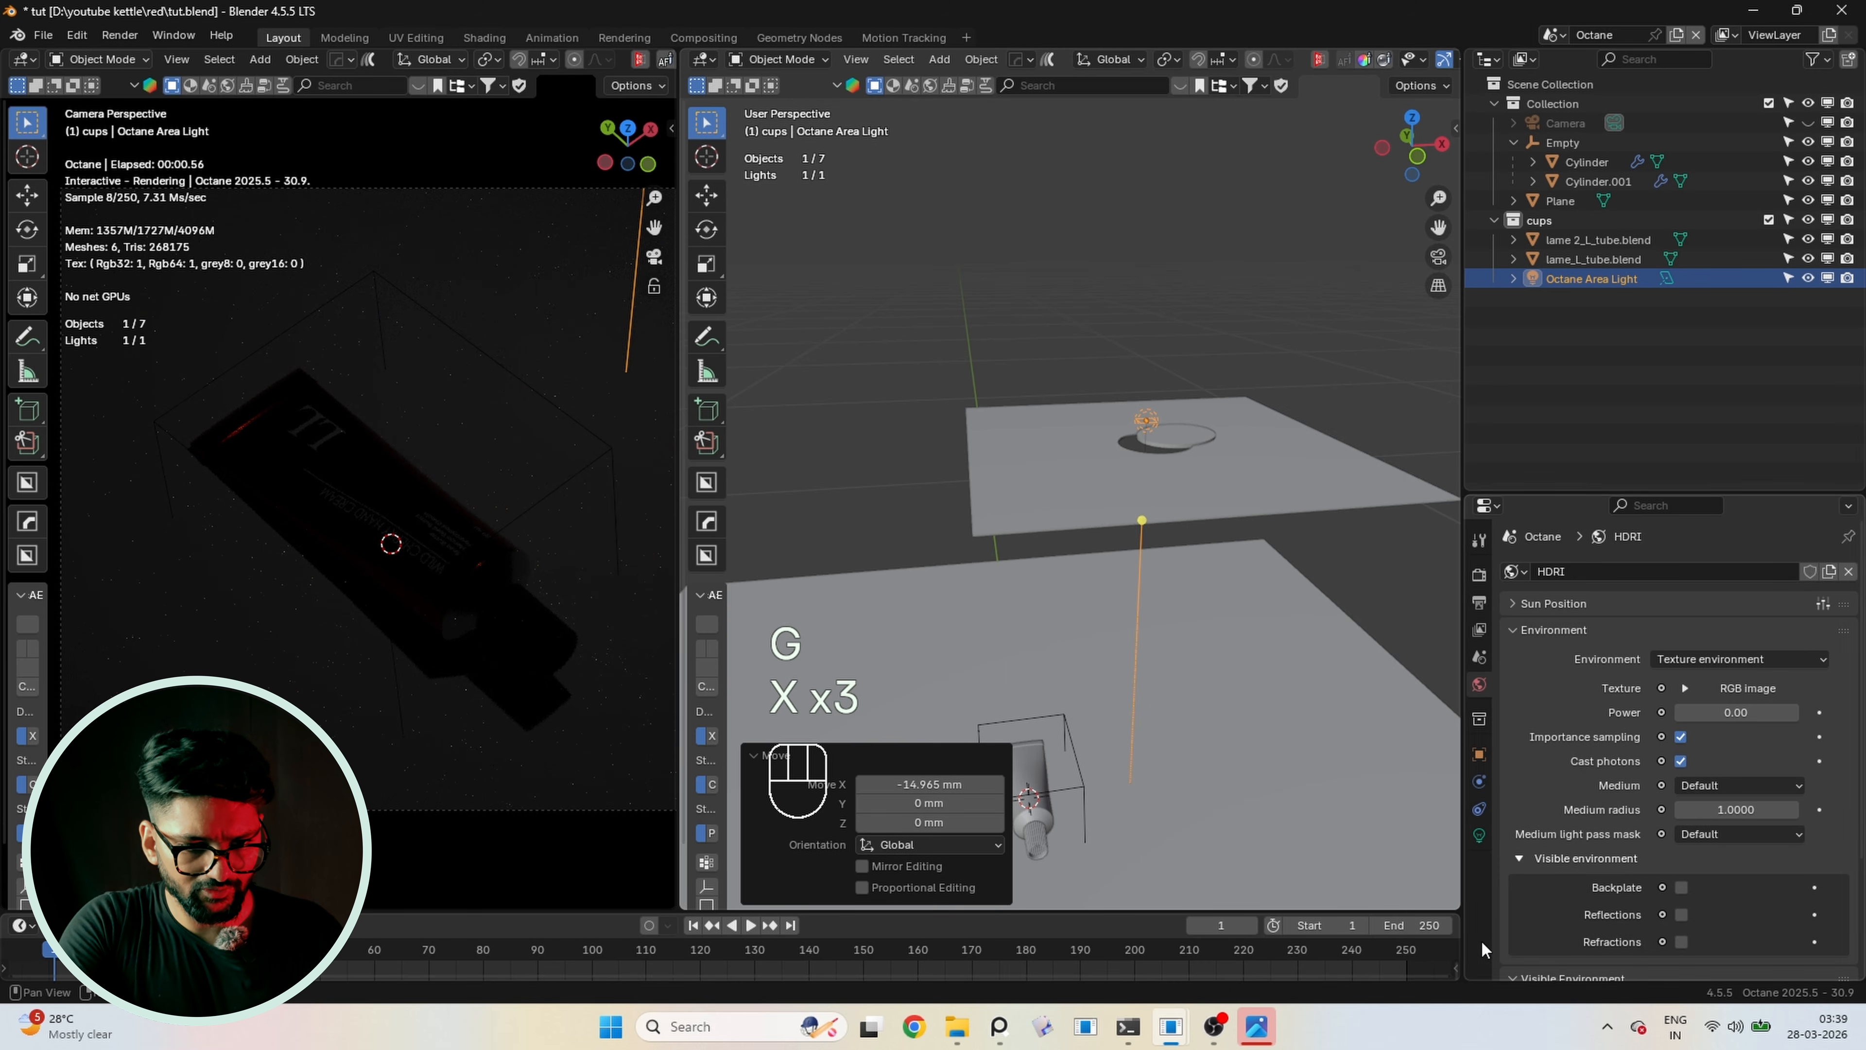
Scale the area light up by 4.915 and set its square size to 10 mm
{"action": "left_click", "coordinate": [1478, 836]}
{"action": "scroll", "coordinate": [1624, 772], "scroll_direction": "down", "scroll_amount": 3}
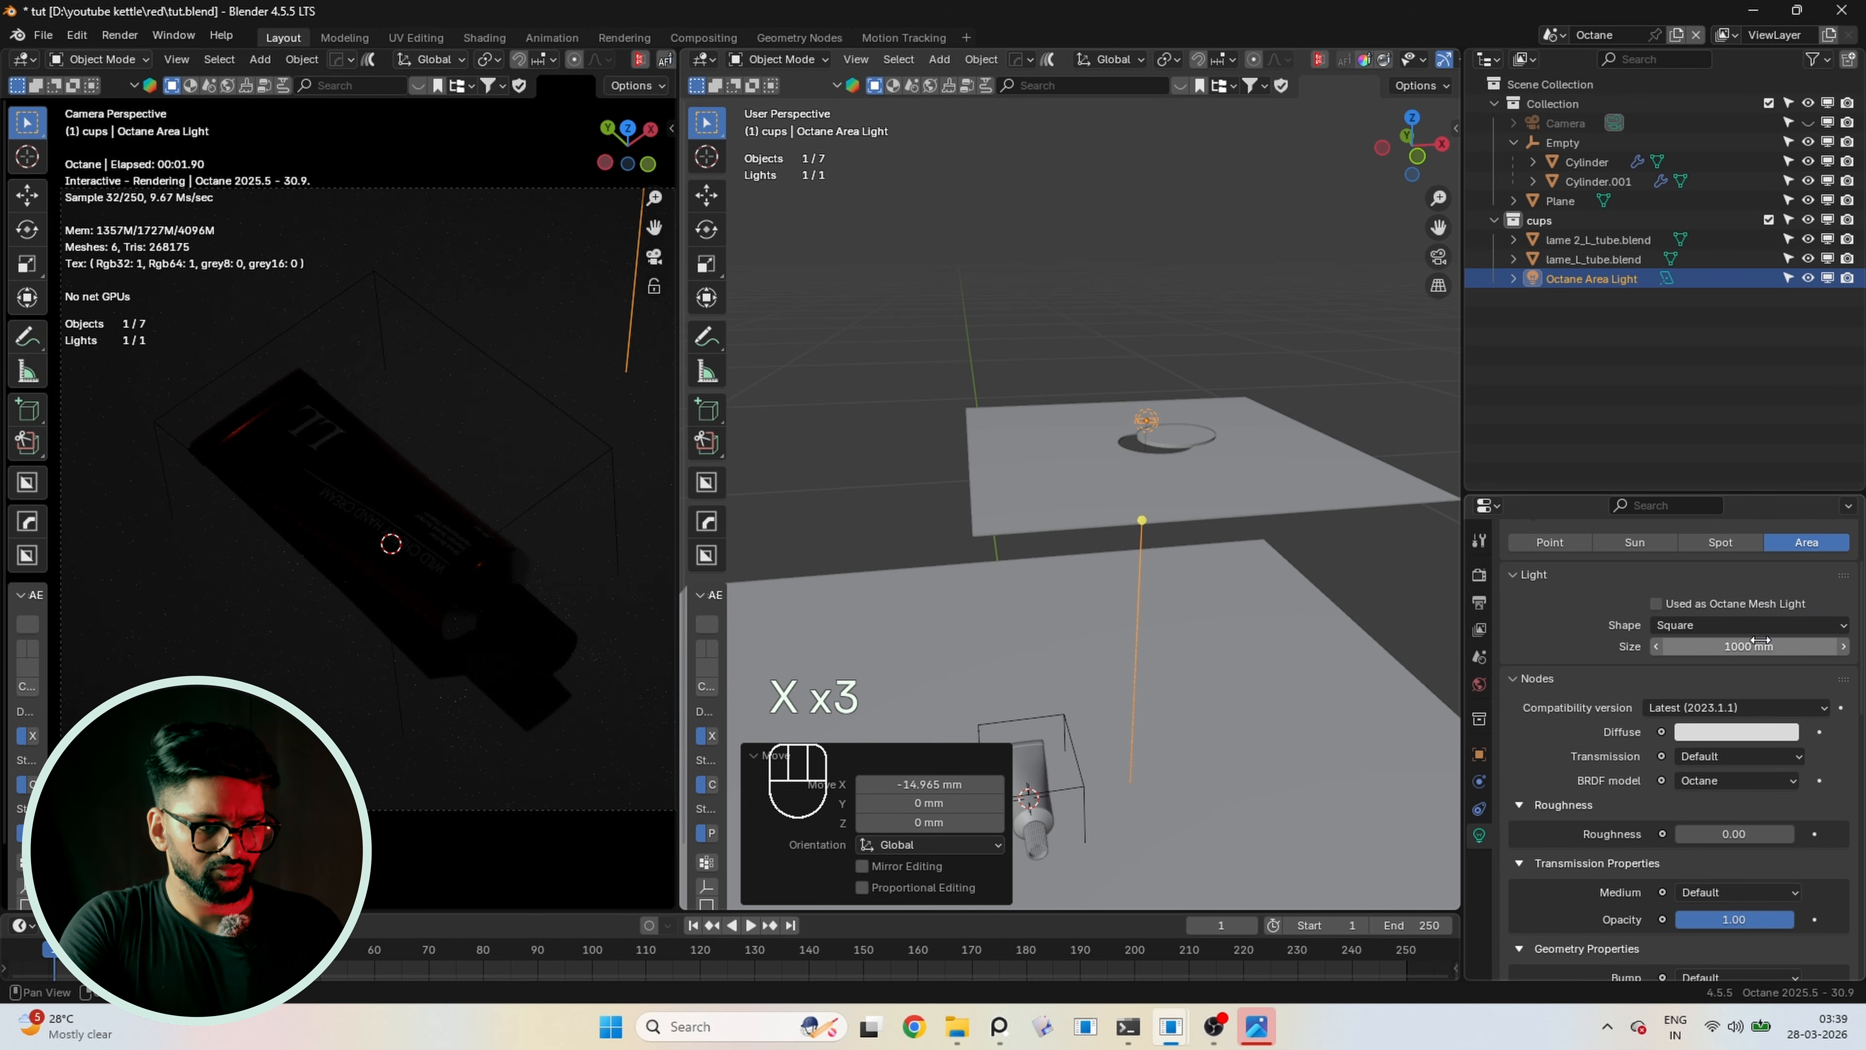
{"action": "key", "text": "s"}
{"action": "key", "text": "ctrl+z"}
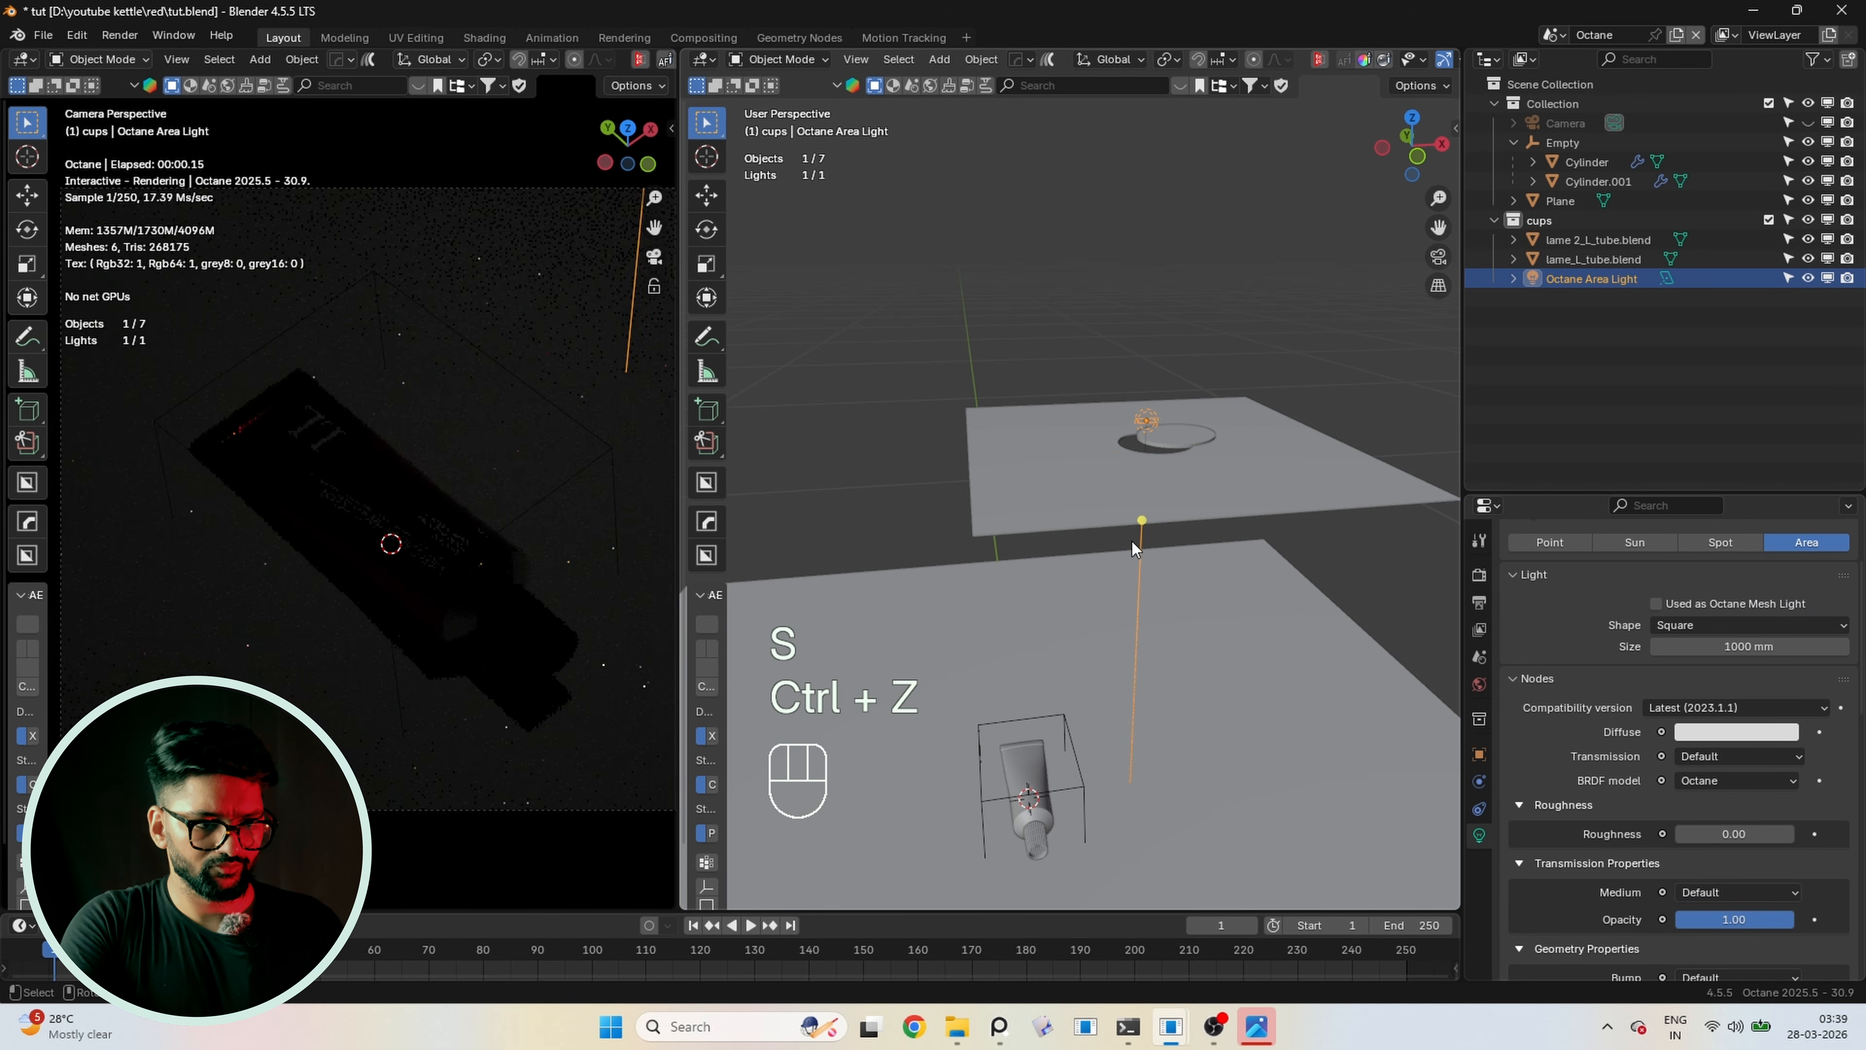
{"action": "key", "text": "s"}
{"action": "left_click", "coordinate": [1617, 633]}
{"action": "left_click", "coordinate": [1749, 625]}
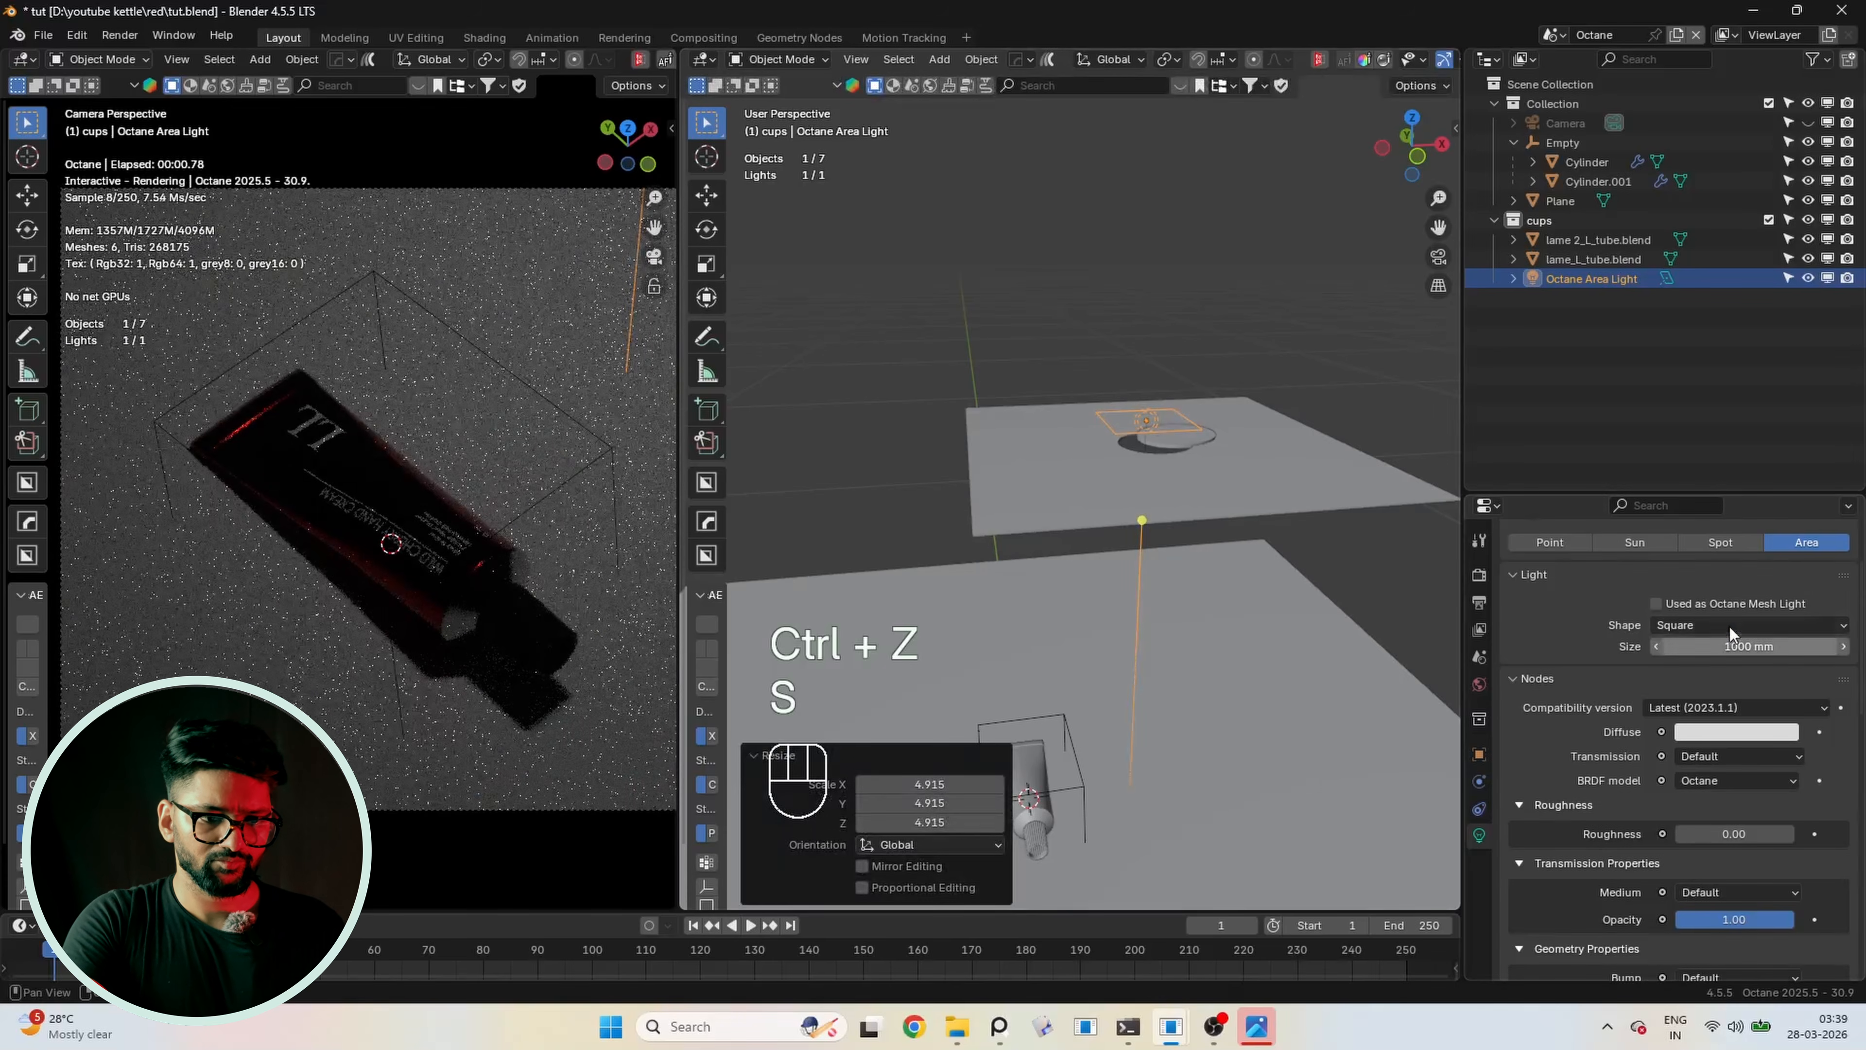
{"action": "left_click", "coordinate": [1743, 644]}
{"action": "type", "text": "1"}
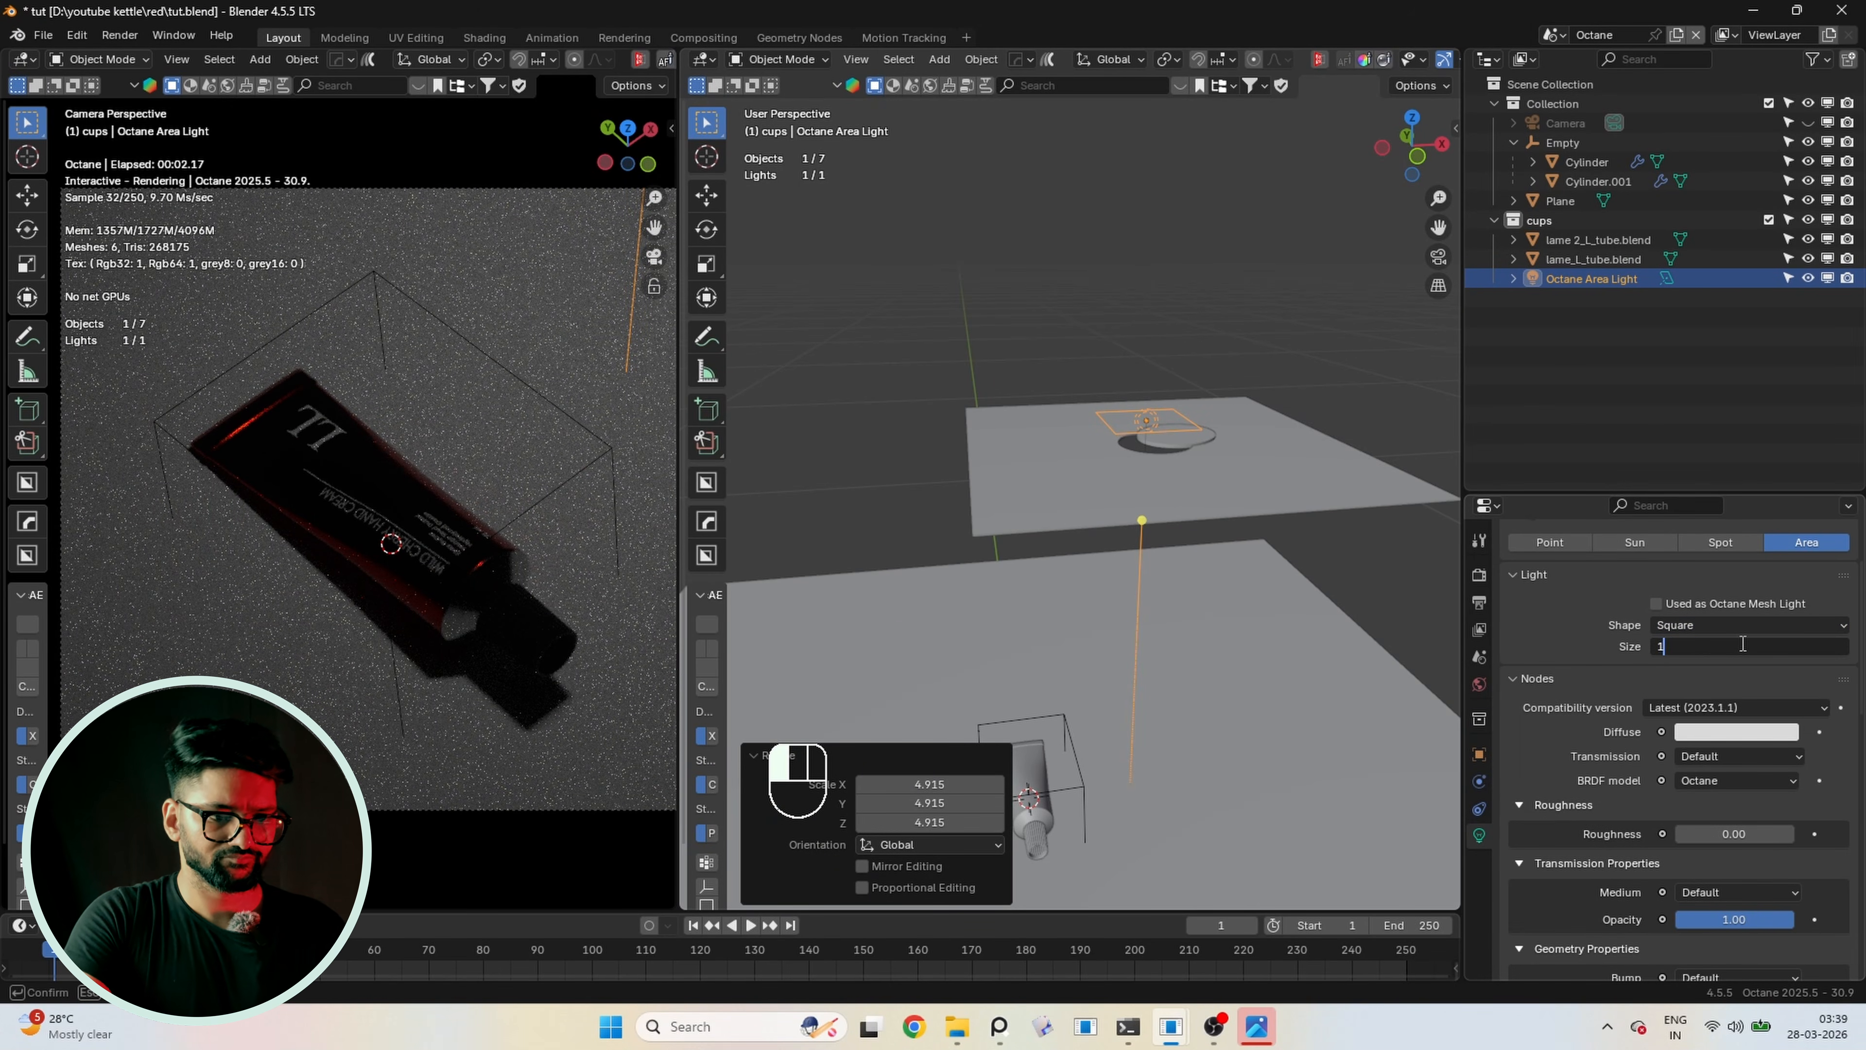
{"action": "type", "text": "0"}
{"action": "key", "text": "Return"}
Raise the area light 131.66 mm along Z, farther above the holed sheet
{"action": "middle_click_drag", "start_coordinate": [1141, 498], "coordinate": [1238, 451]}
{"action": "key", "text": "g"}
{"action": "key", "text": "z"}
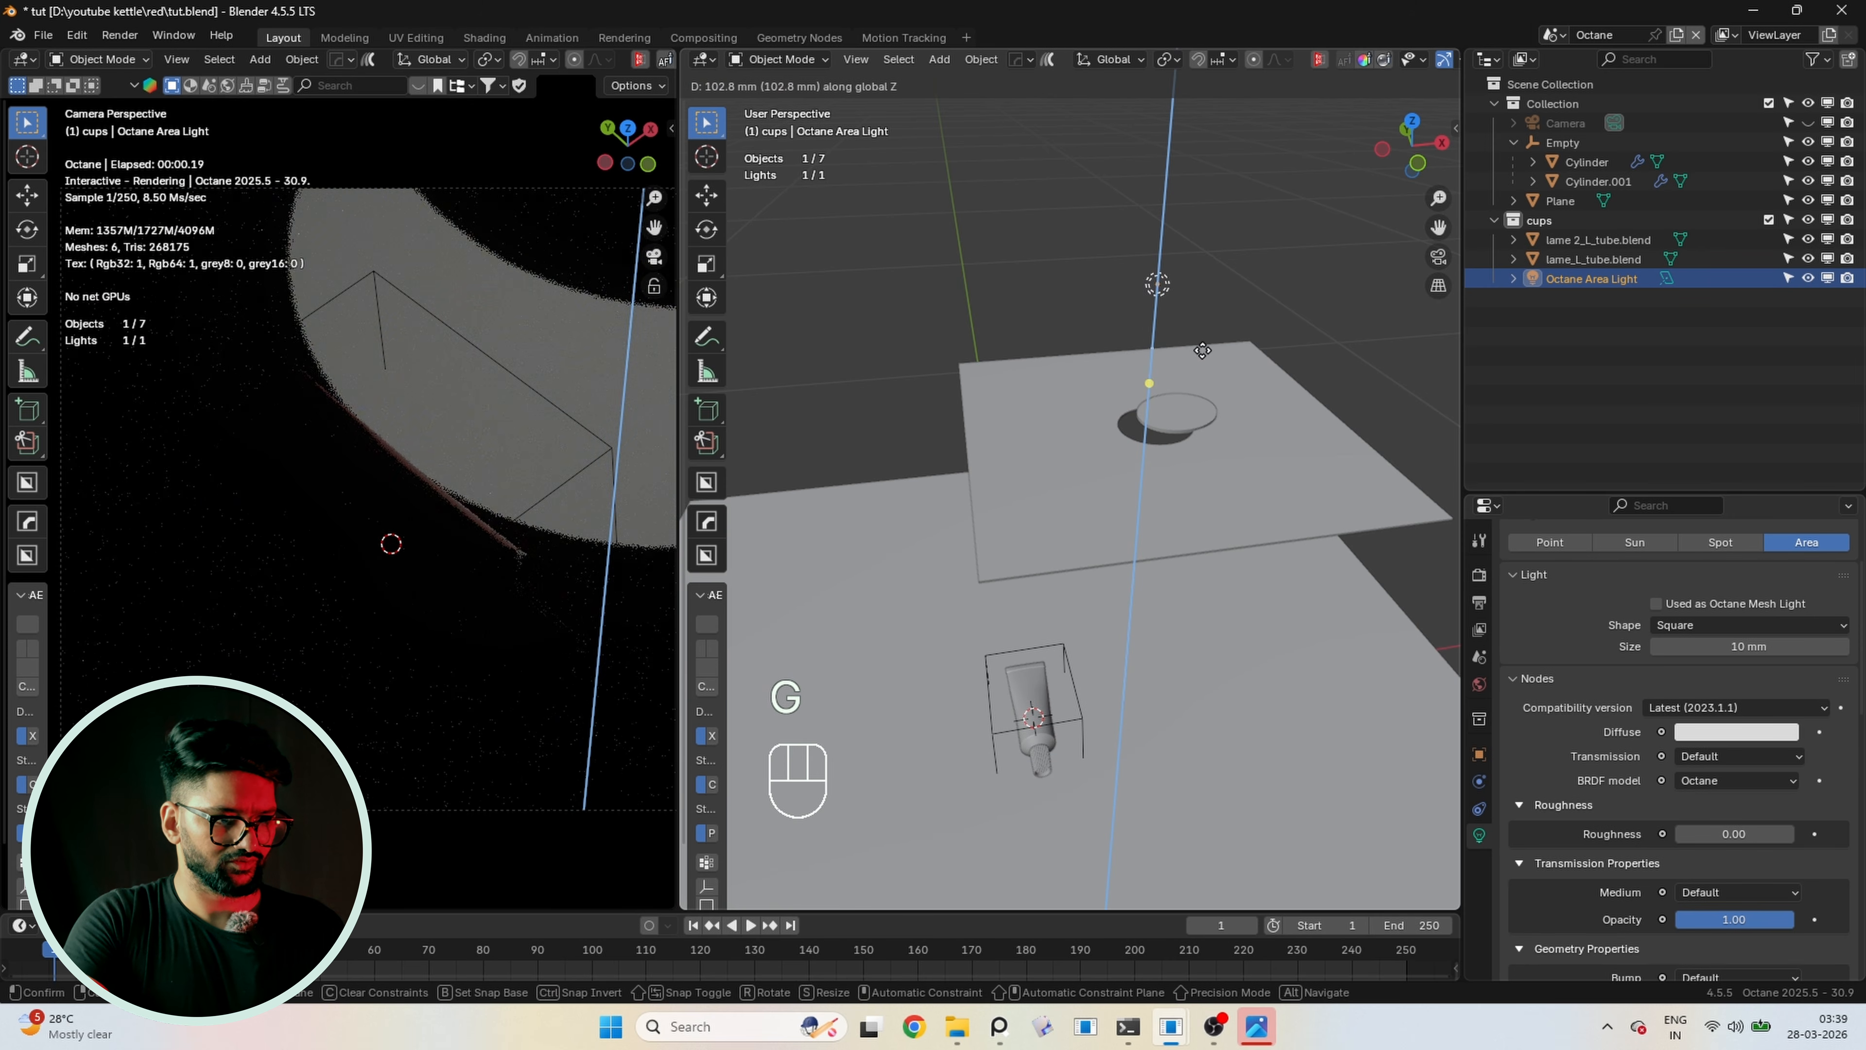
{"action": "left_click", "coordinate": [1199, 320]}
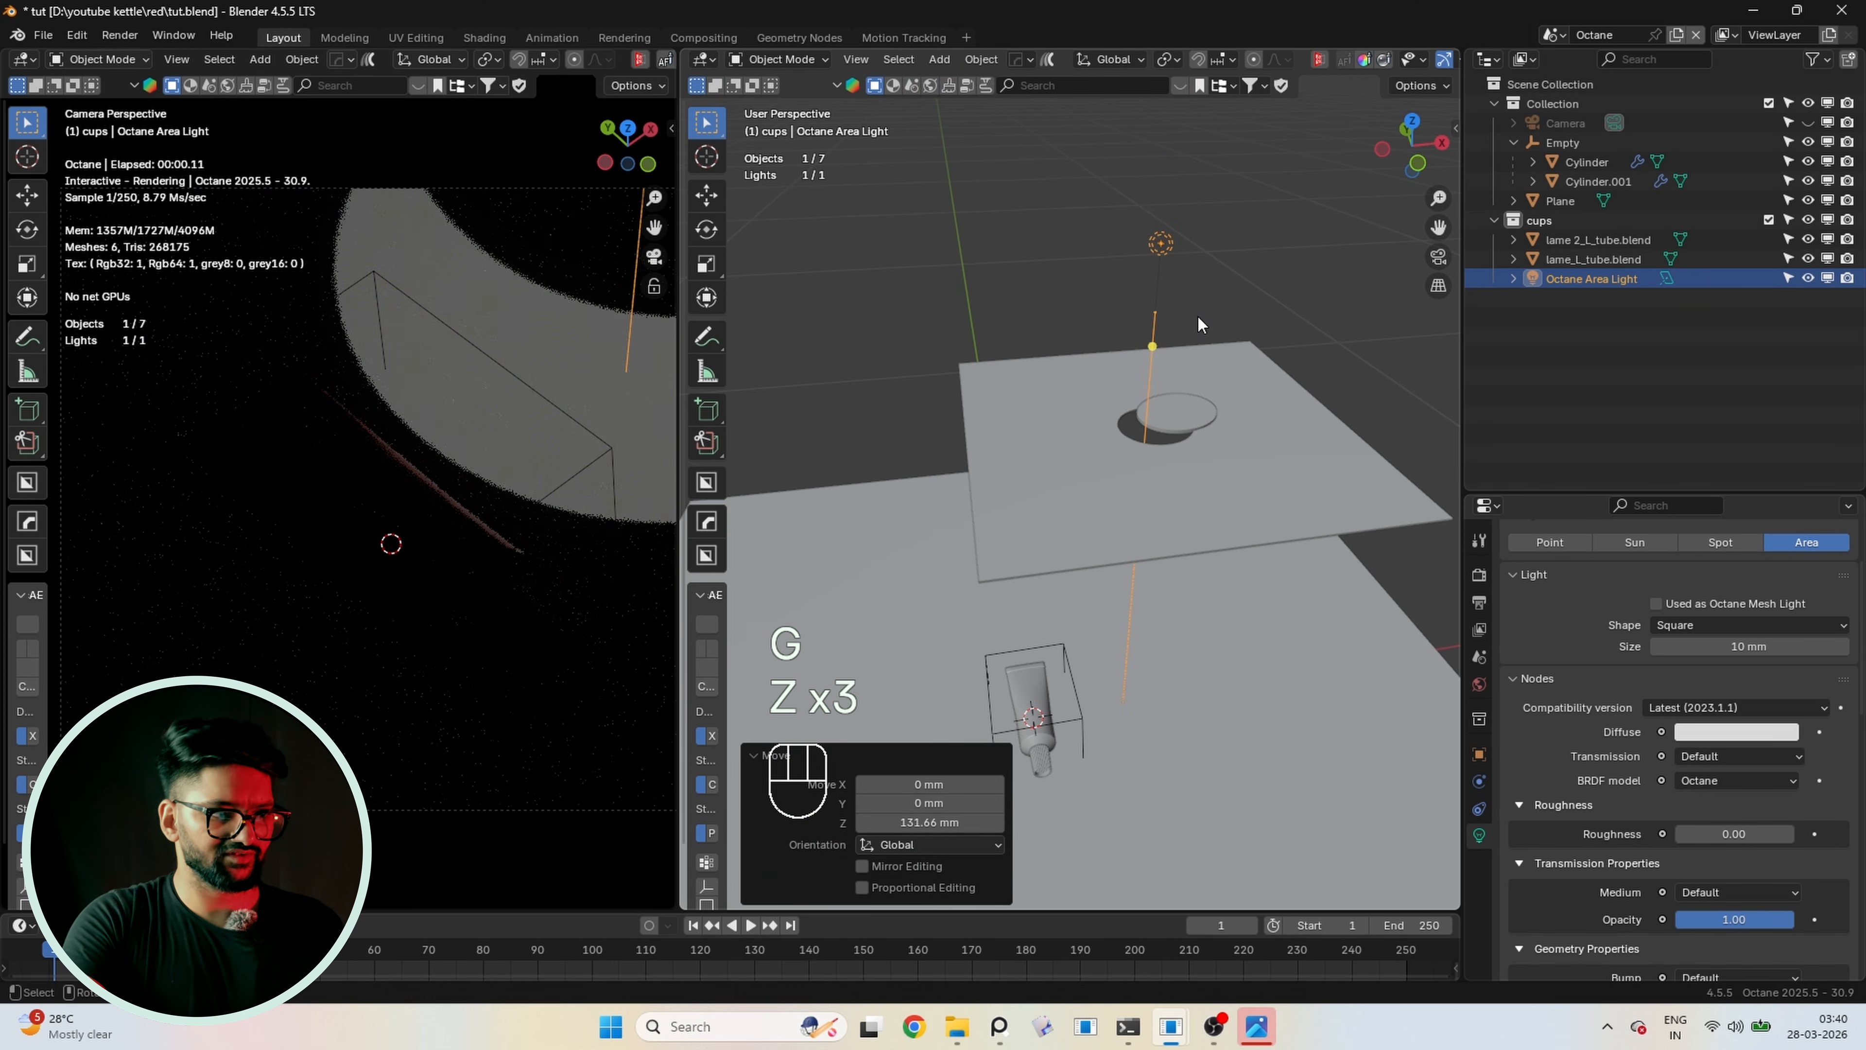
Move the area light, holed sheet and disc together along Y and X so the crescent of light falls around the tube
{"action": "key", "text": "KP_7"}
{"action": "left_click", "coordinate": [1273, 328], "text": "shift"}
{"action": "key", "text": "g"}
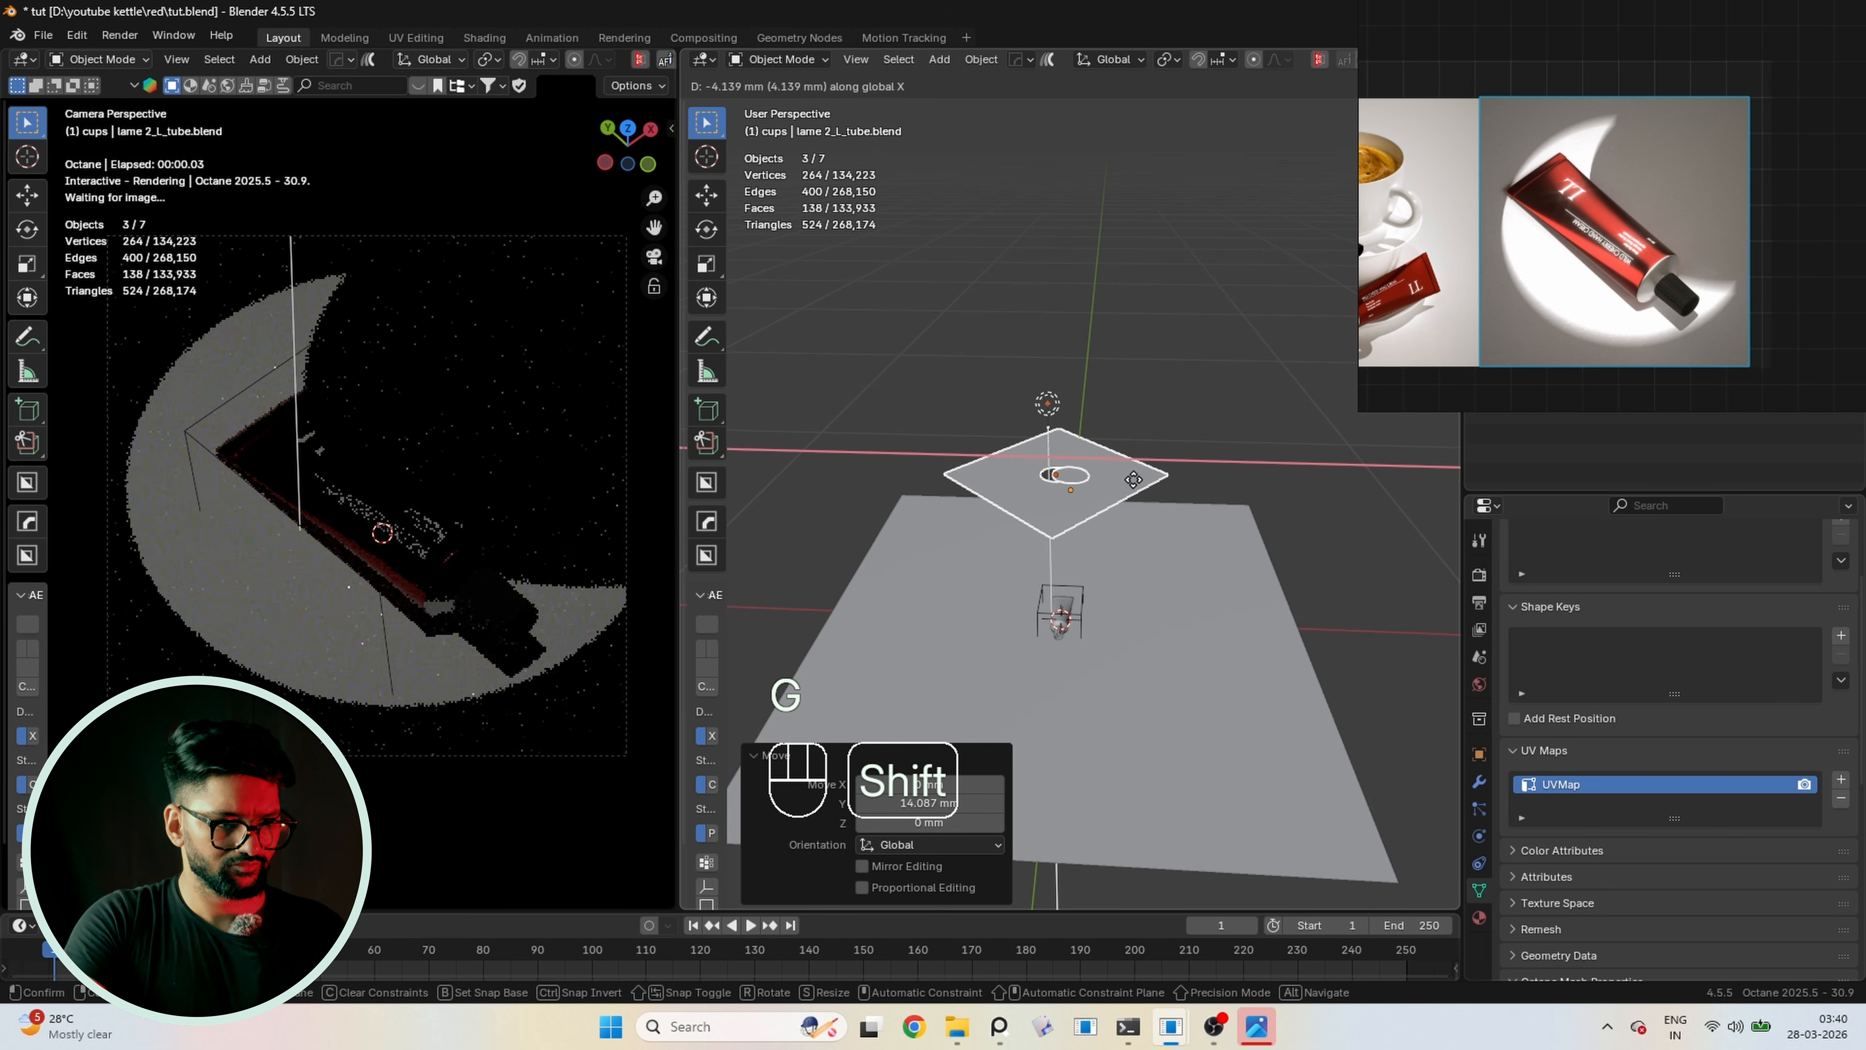
{"action": "key", "text": "g"}
{"action": "left_click", "coordinate": [1144, 476]}
{"action": "left_click", "coordinate": [1158, 323]}
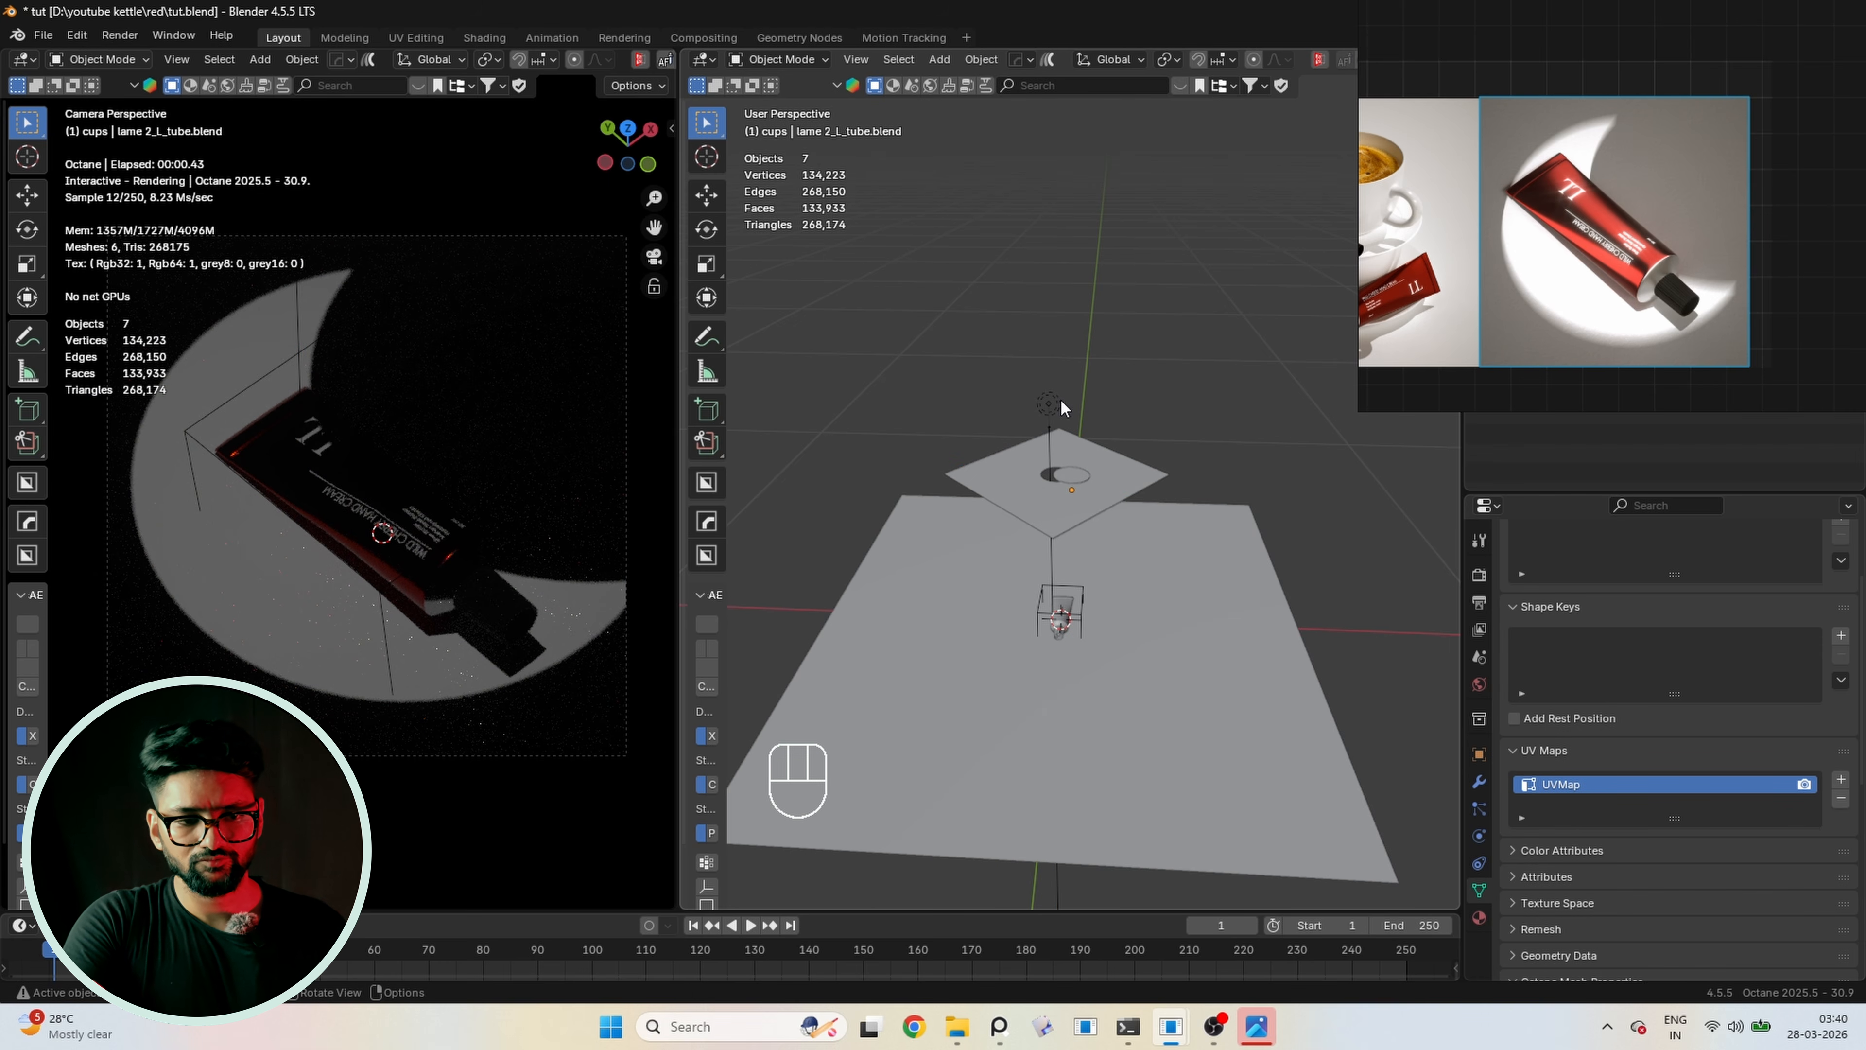
Increase the overhead area light's size to 40 mm and further to 50 mm to soften the crescent's edges
{"action": "left_click", "coordinate": [1058, 403]}
{"action": "right_click_drag", "start_coordinate": [1571, 315], "coordinate": [1578, 285]}
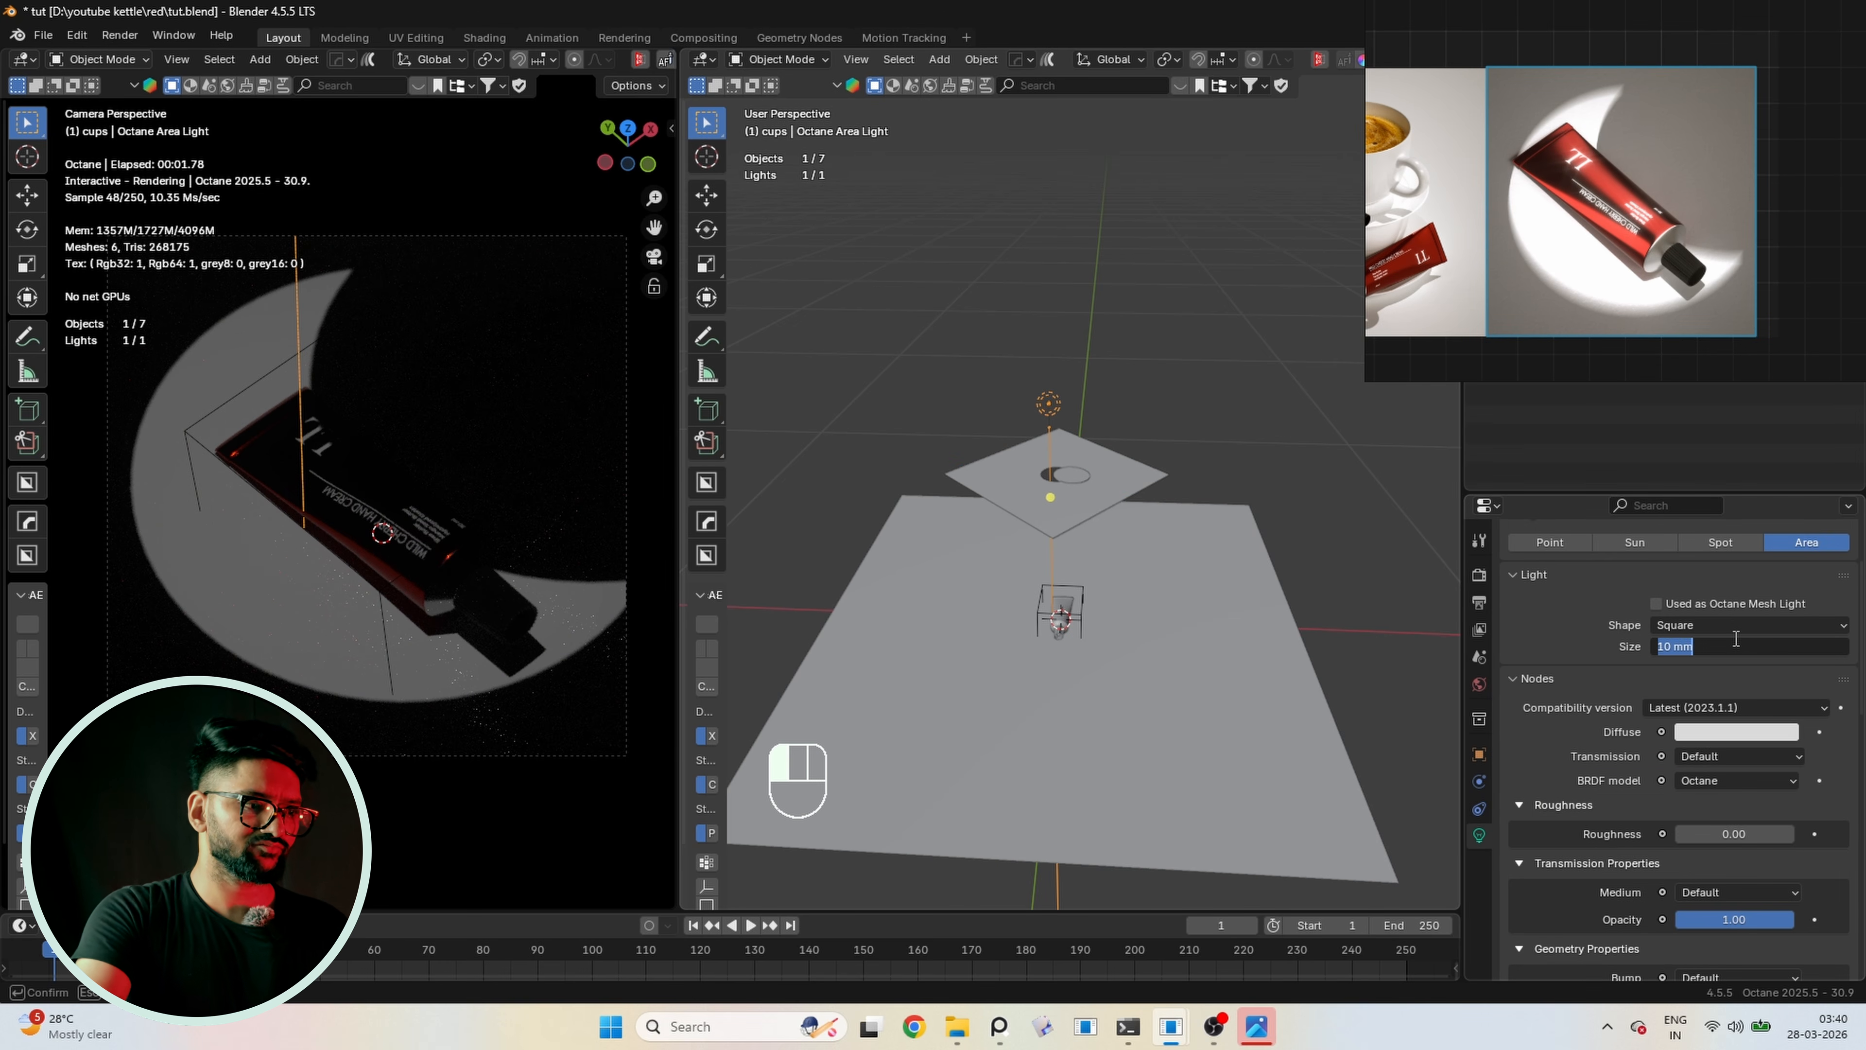
{"action": "type", "text": "40"}
{"action": "key", "text": "Return"}
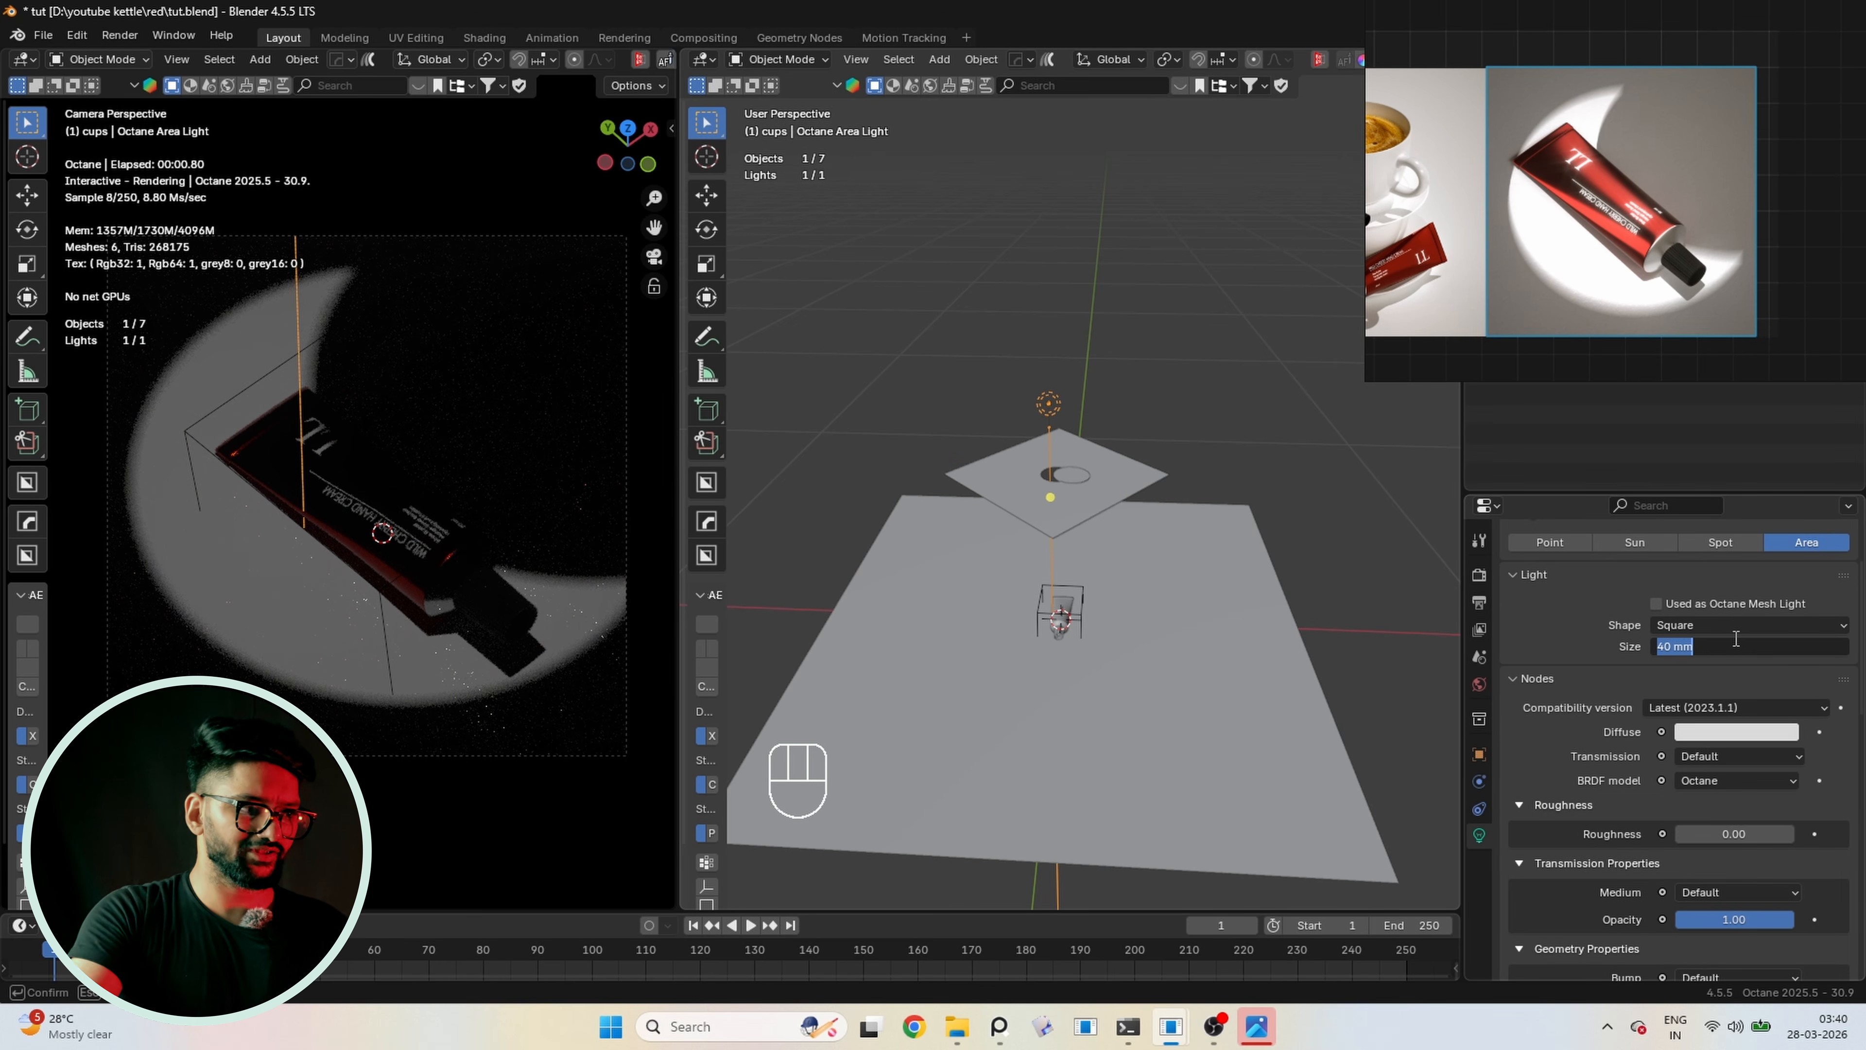
{"action": "type", "text": "50"}
{"action": "key", "text": "Return"}
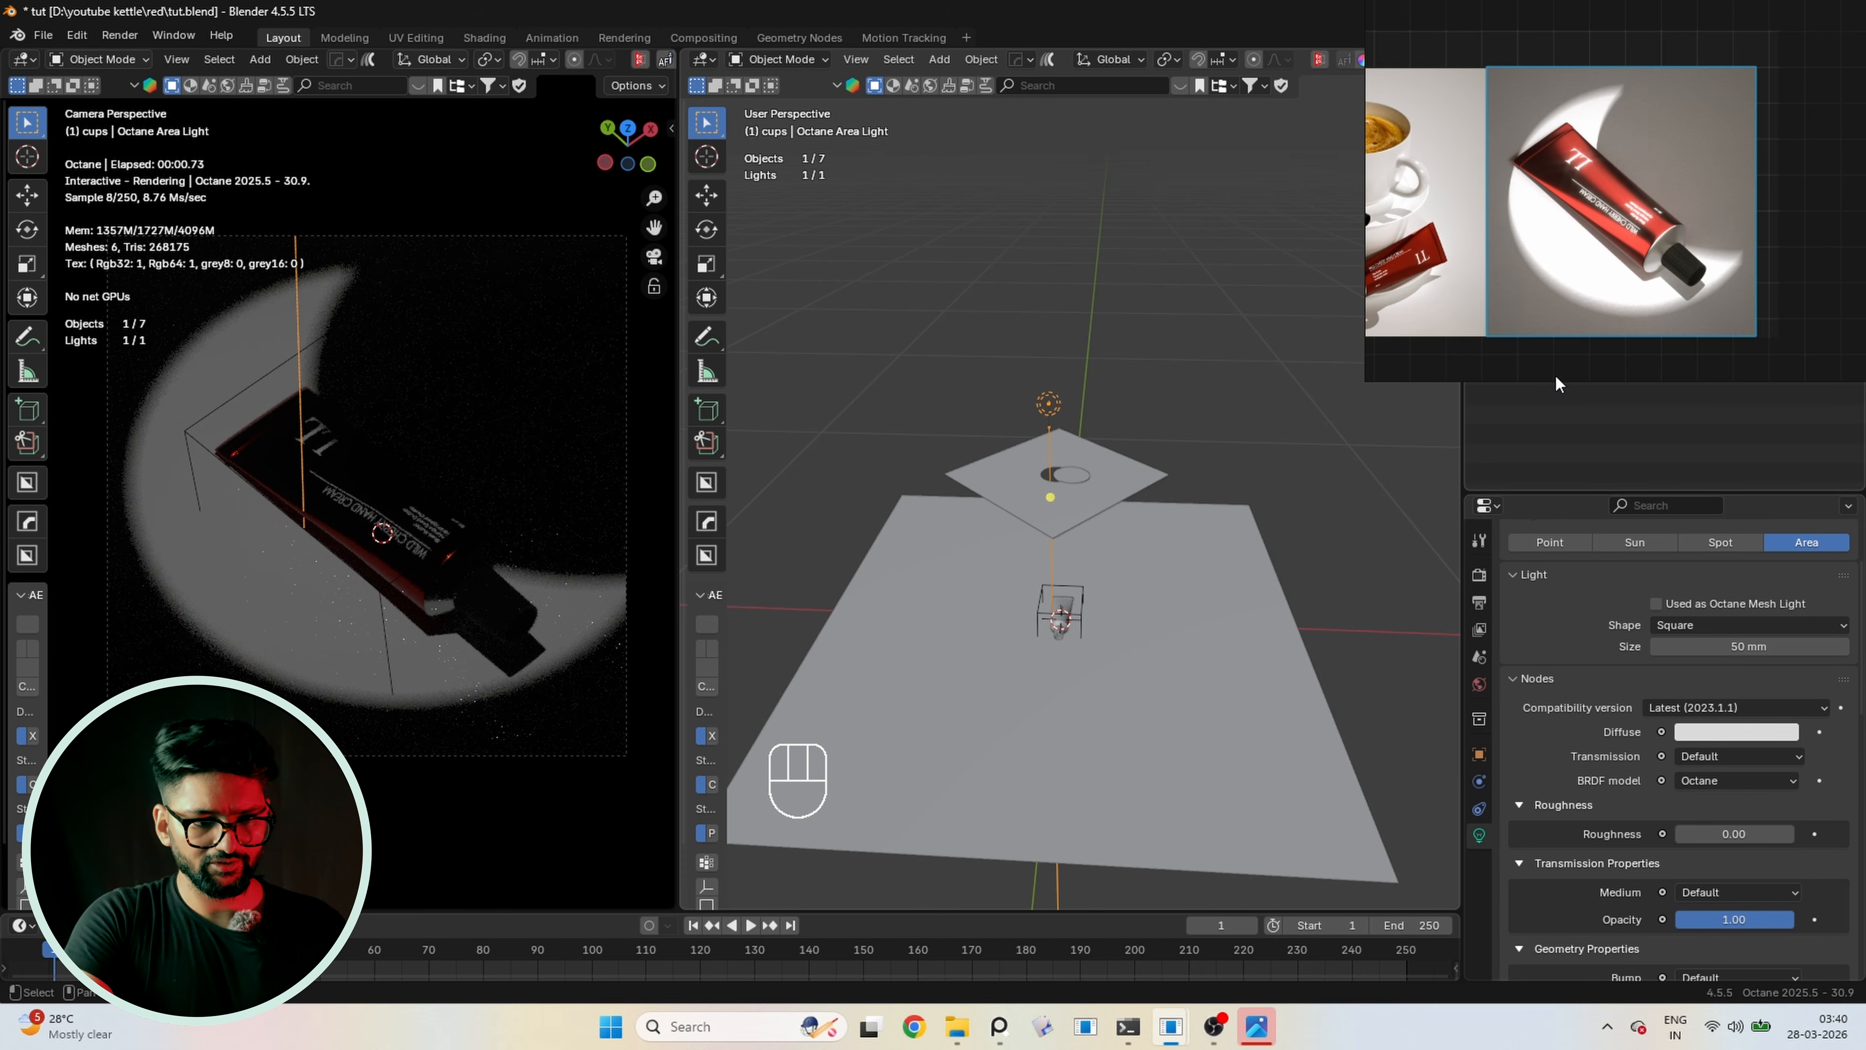
Set the HDRI environment's power to 0.1 and save the file
{"action": "right_click_drag", "start_coordinate": [1558, 382], "coordinate": [1585, 284]}
{"action": "scroll", "coordinate": [1528, 698], "scroll_direction": "up", "scroll_amount": 5}
{"action": "left_click", "coordinate": [1479, 684]}
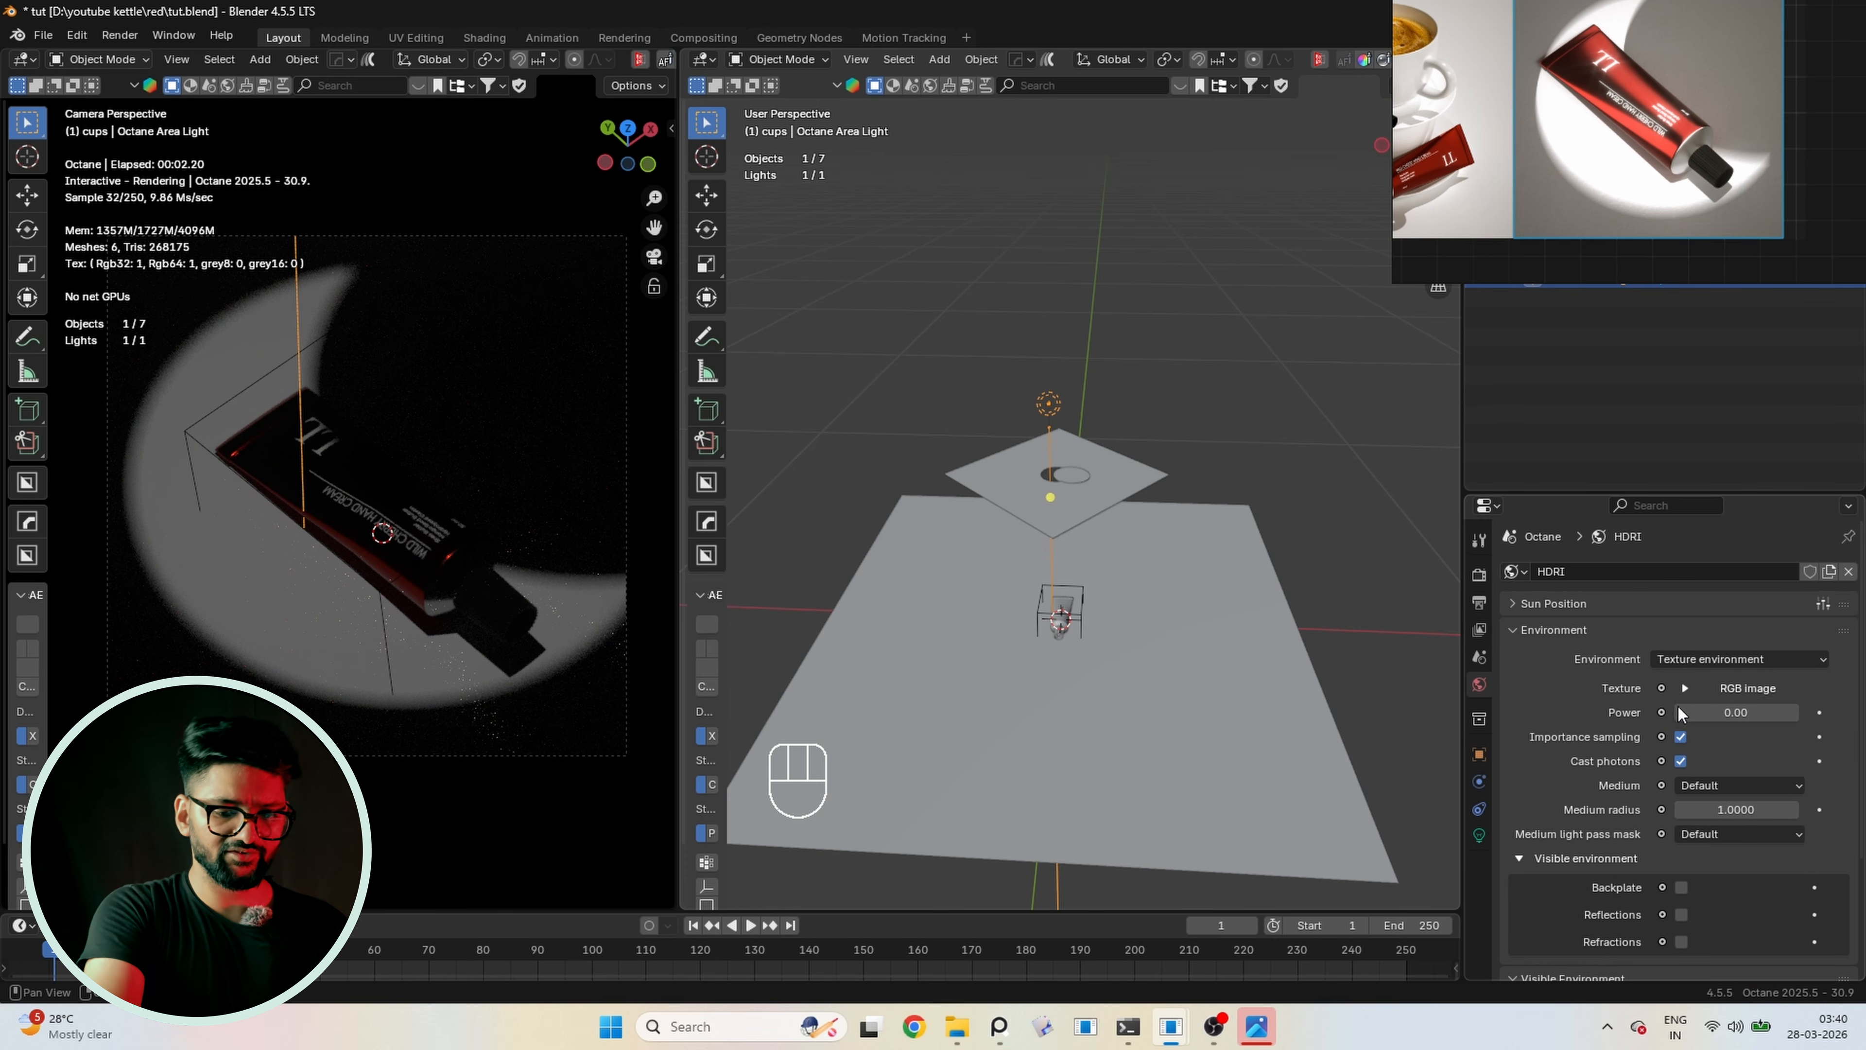
{"action": "left_click", "coordinate": [1736, 714]}
{"action": "type", "text": ".1"}
{"action": "key", "text": "Return"}
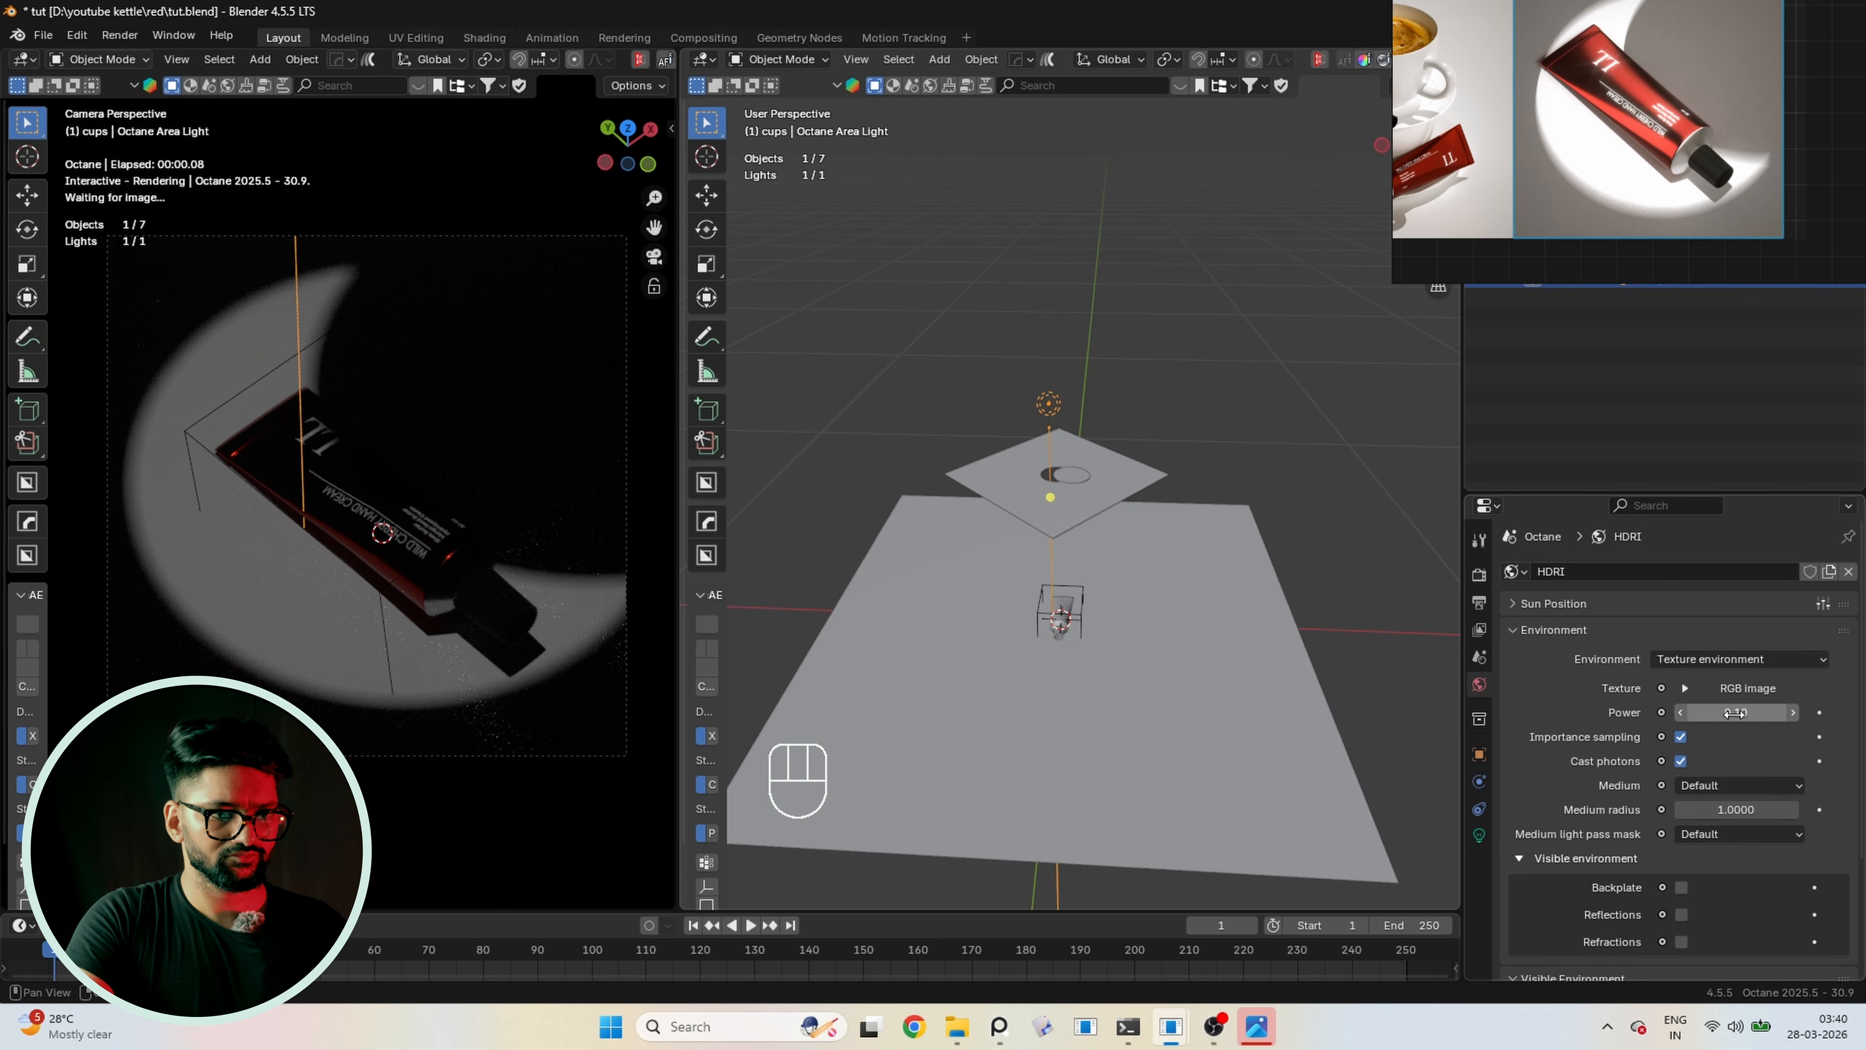
{"action": "middle_click_drag", "start_coordinate": [1241, 350], "coordinate": [1311, 359], "text": "shift"}
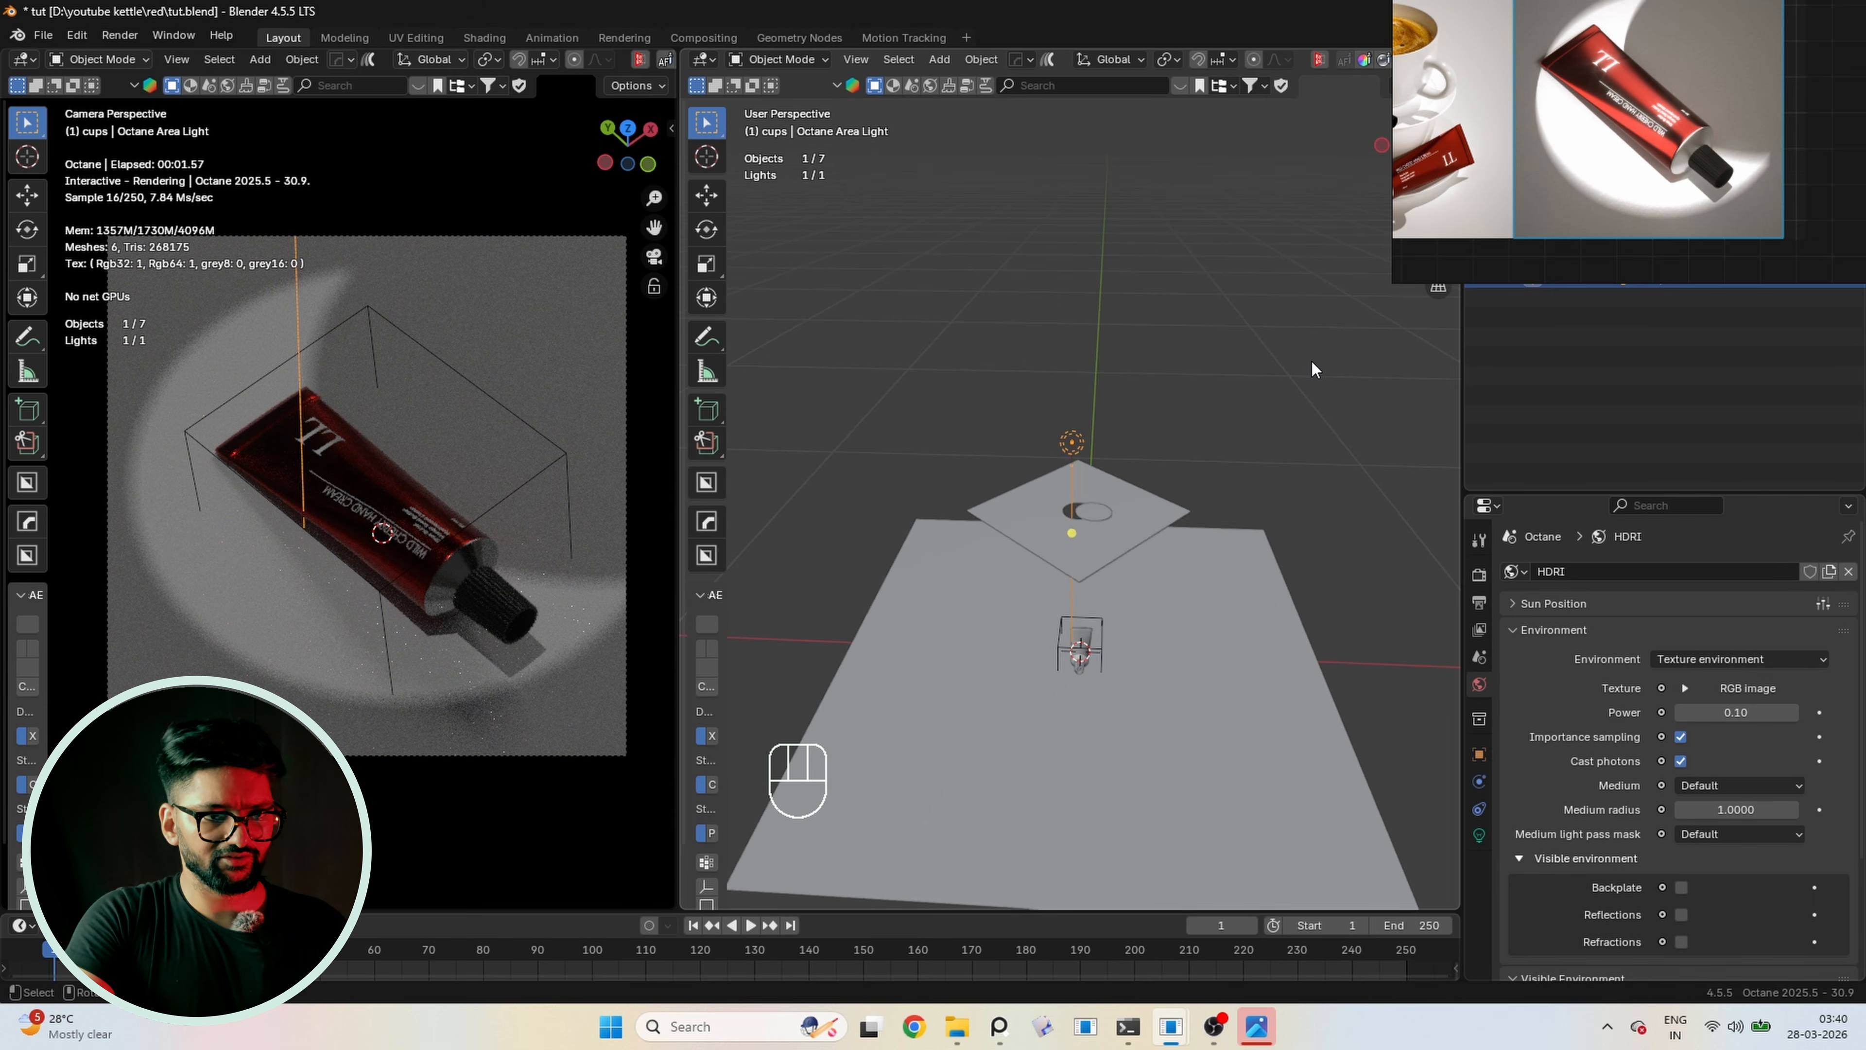
{"action": "left_click", "coordinate": [1310, 358]}
{"action": "key", "text": "ctrl+s"}
Add a second Octane area light and scale it down to 0.495
{"action": "scroll", "coordinate": [1249, 526], "scroll_direction": "down", "scroll_amount": 3}
{"action": "middle_click_drag", "start_coordinate": [1210, 558], "coordinate": [1200, 514]}
{"action": "scroll", "coordinate": [1064, 493], "scroll_direction": "up", "scroll_amount": 3}
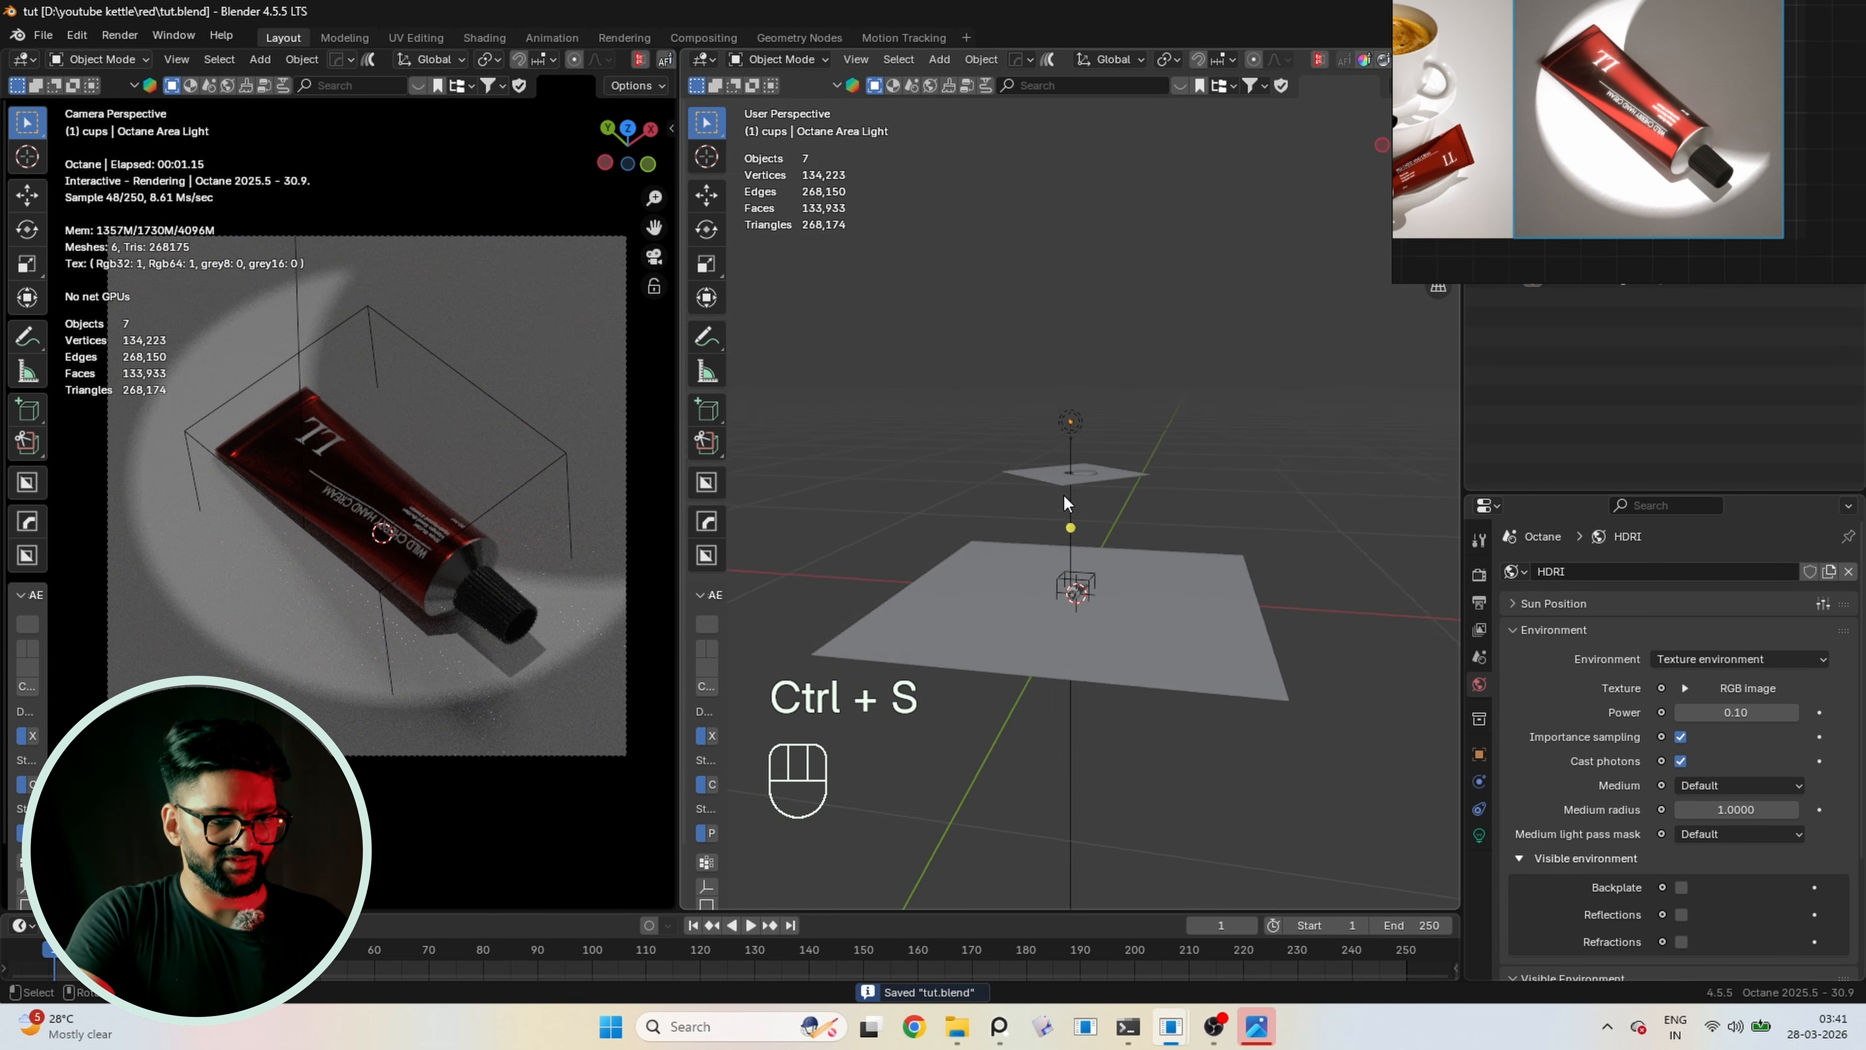
{"action": "middle_click_drag", "start_coordinate": [1109, 574], "coordinate": [1147, 488], "text": "shift"}
{"action": "scroll", "coordinate": [997, 545], "scroll_direction": "up", "scroll_amount": 1}
{"action": "middle_click_drag", "start_coordinate": [998, 545], "coordinate": [987, 564], "text": "shift"}
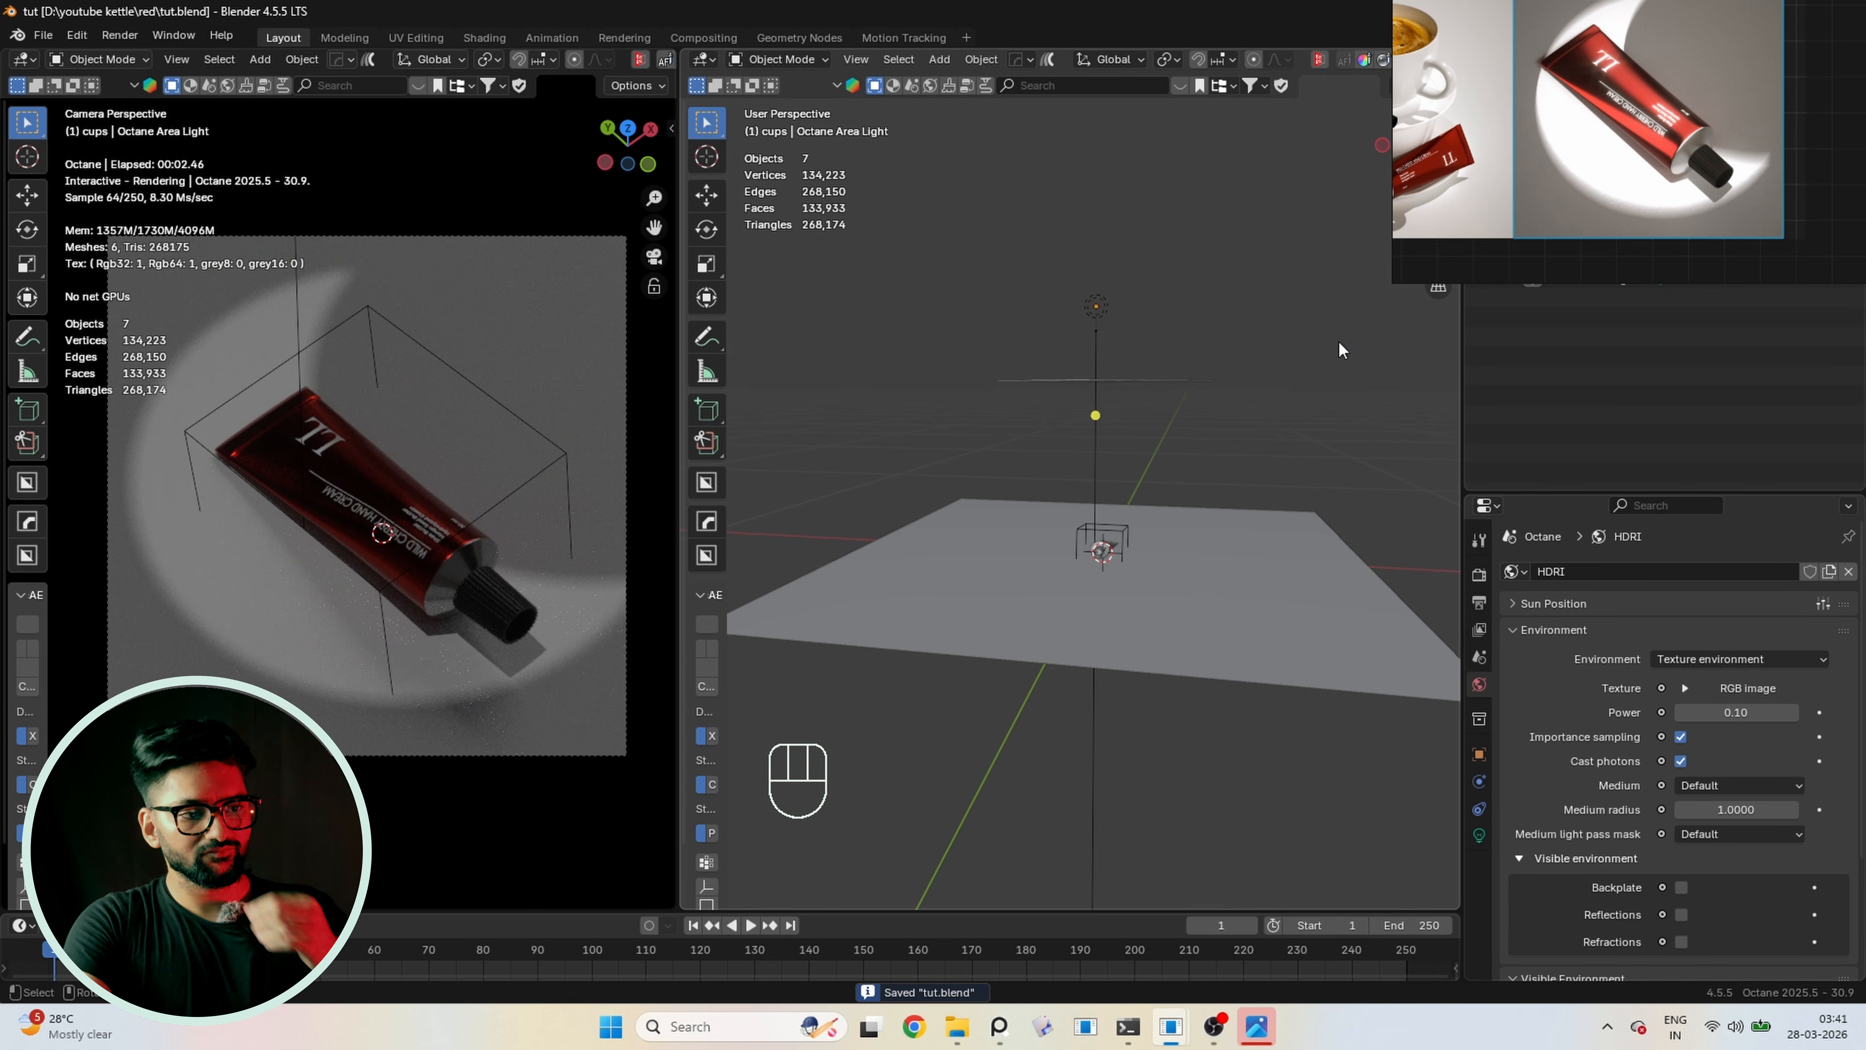
{"action": "left_click", "coordinate": [1104, 381]}
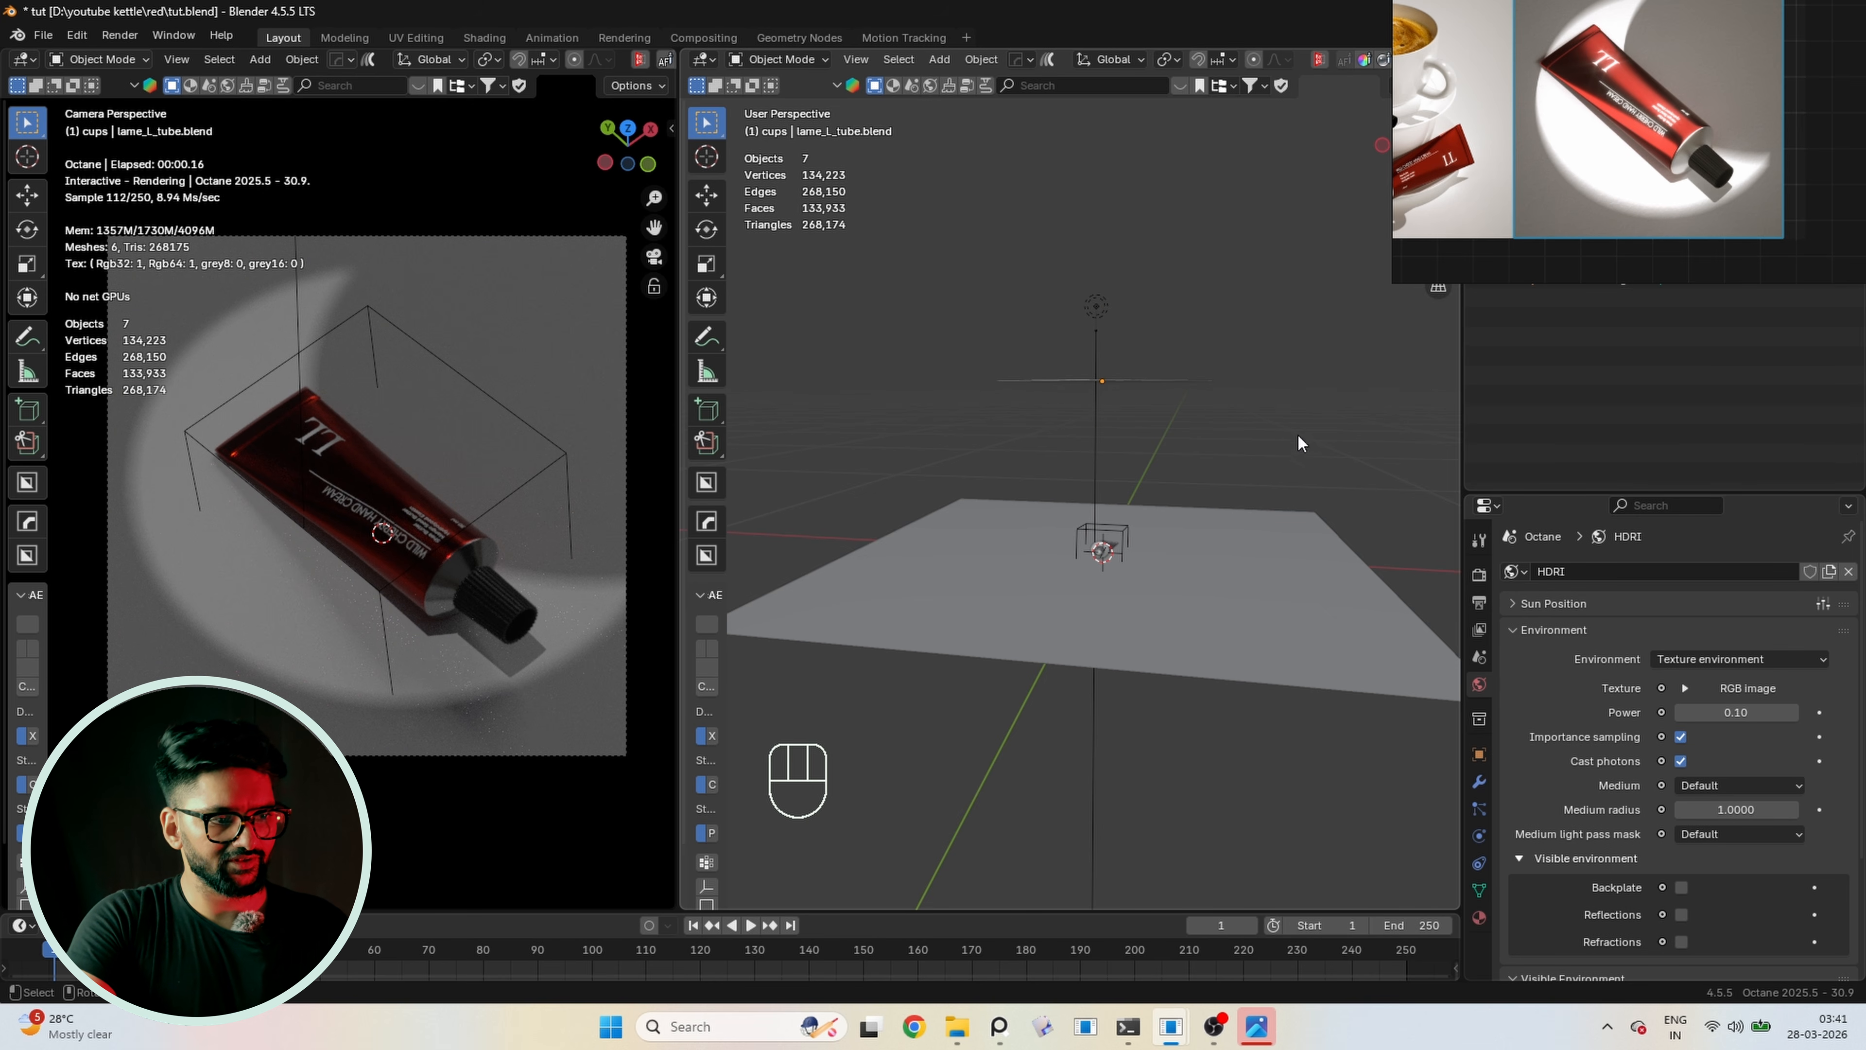
{"action": "key", "text": "shift+a"}
{"action": "mouse_move", "coordinate": [845, 425]}
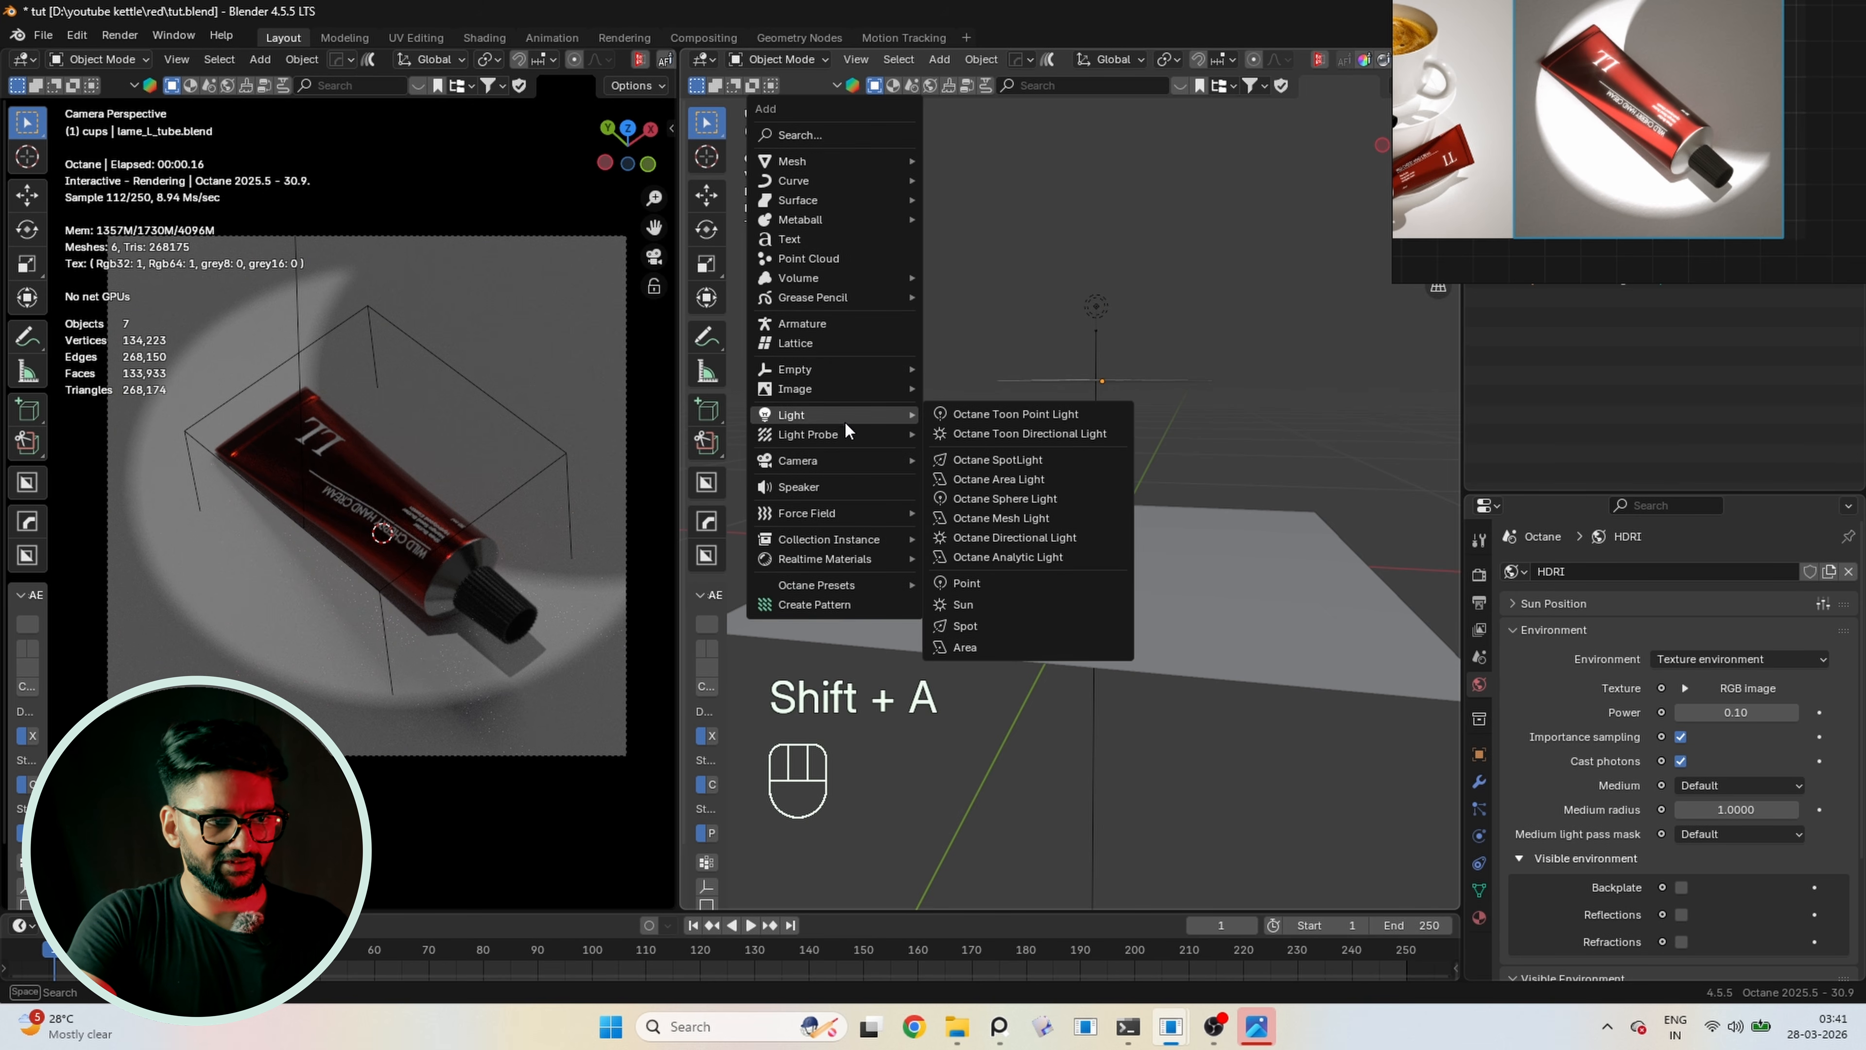
{"action": "left_click", "coordinate": [1029, 479]}
{"action": "key", "text": "s"}
{"action": "left_click", "coordinate": [1192, 583]}
{"action": "key", "text": "s"}
Move the second area light 284.09 mm in X, 94.579 mm in Y and 242.87 mm in Z, and rotate it 53.3° about Y toward the tube
{"action": "key", "text": "g"}
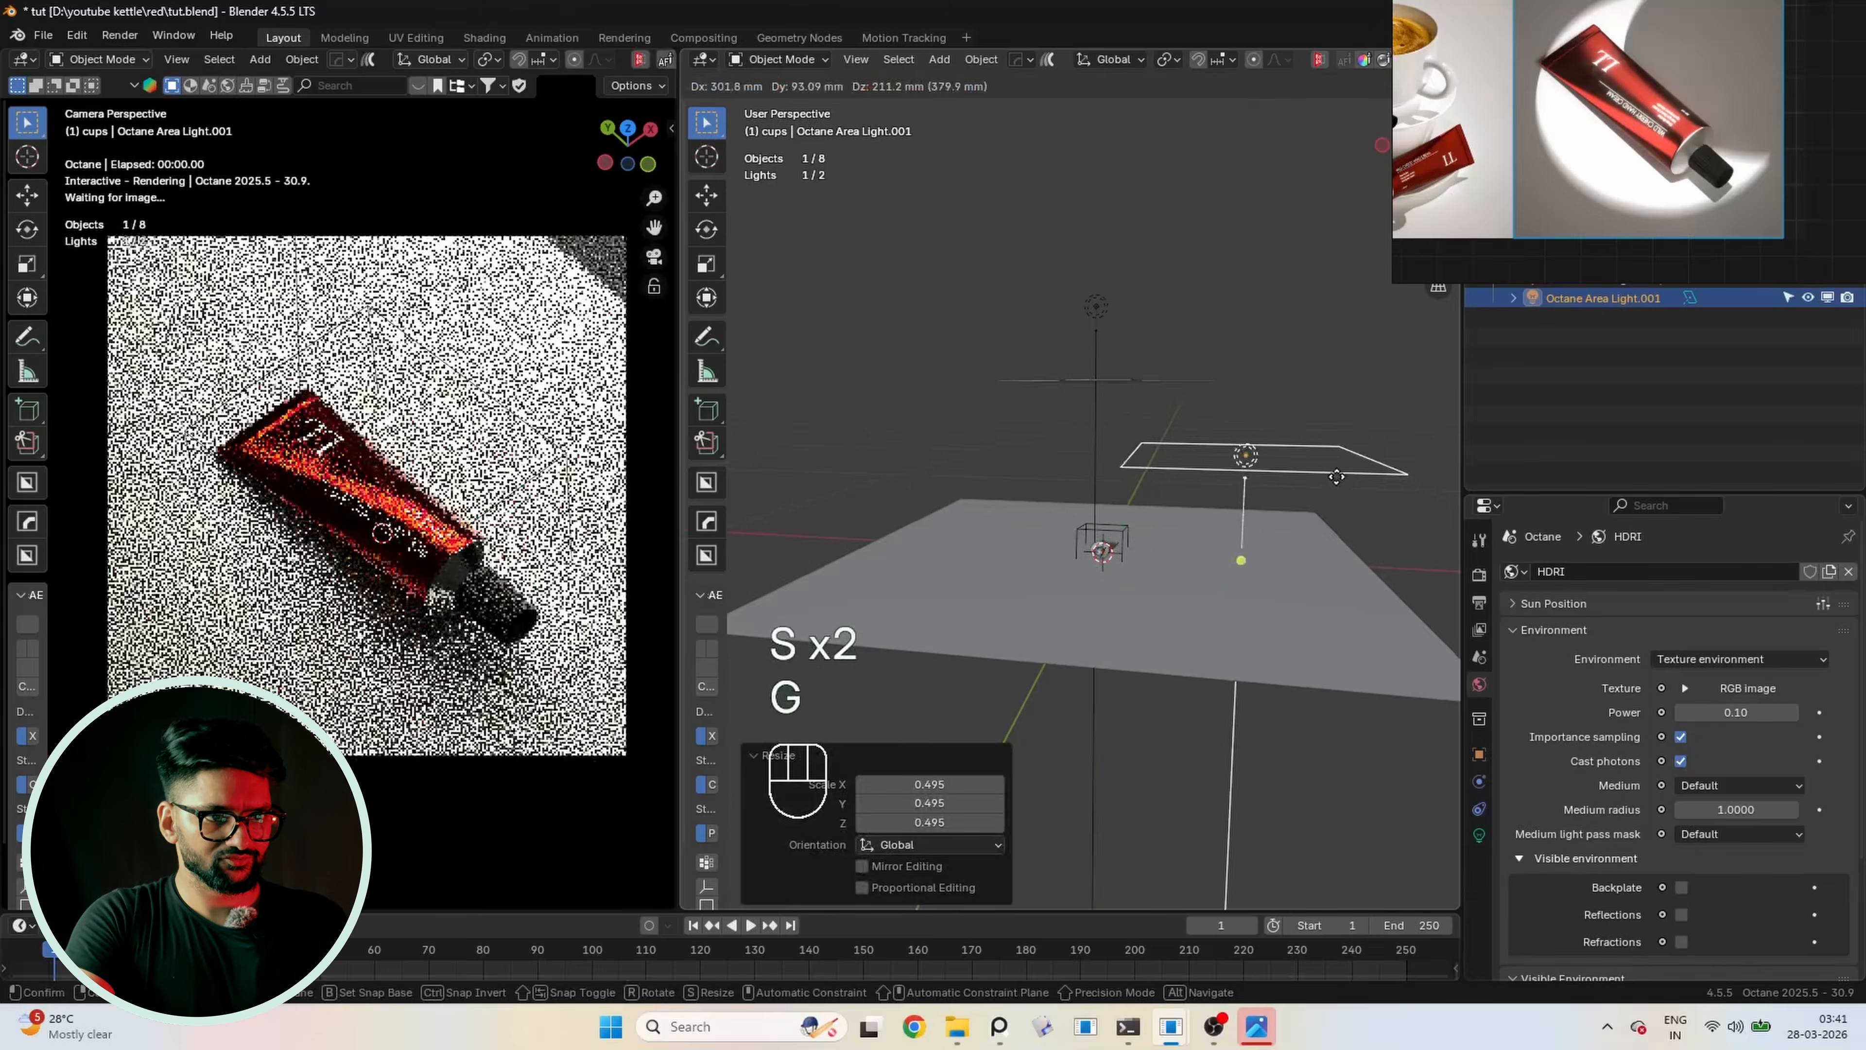
{"action": "left_click", "coordinate": [1321, 460]}
{"action": "key", "text": "r"}
{"action": "key", "text": "y"}
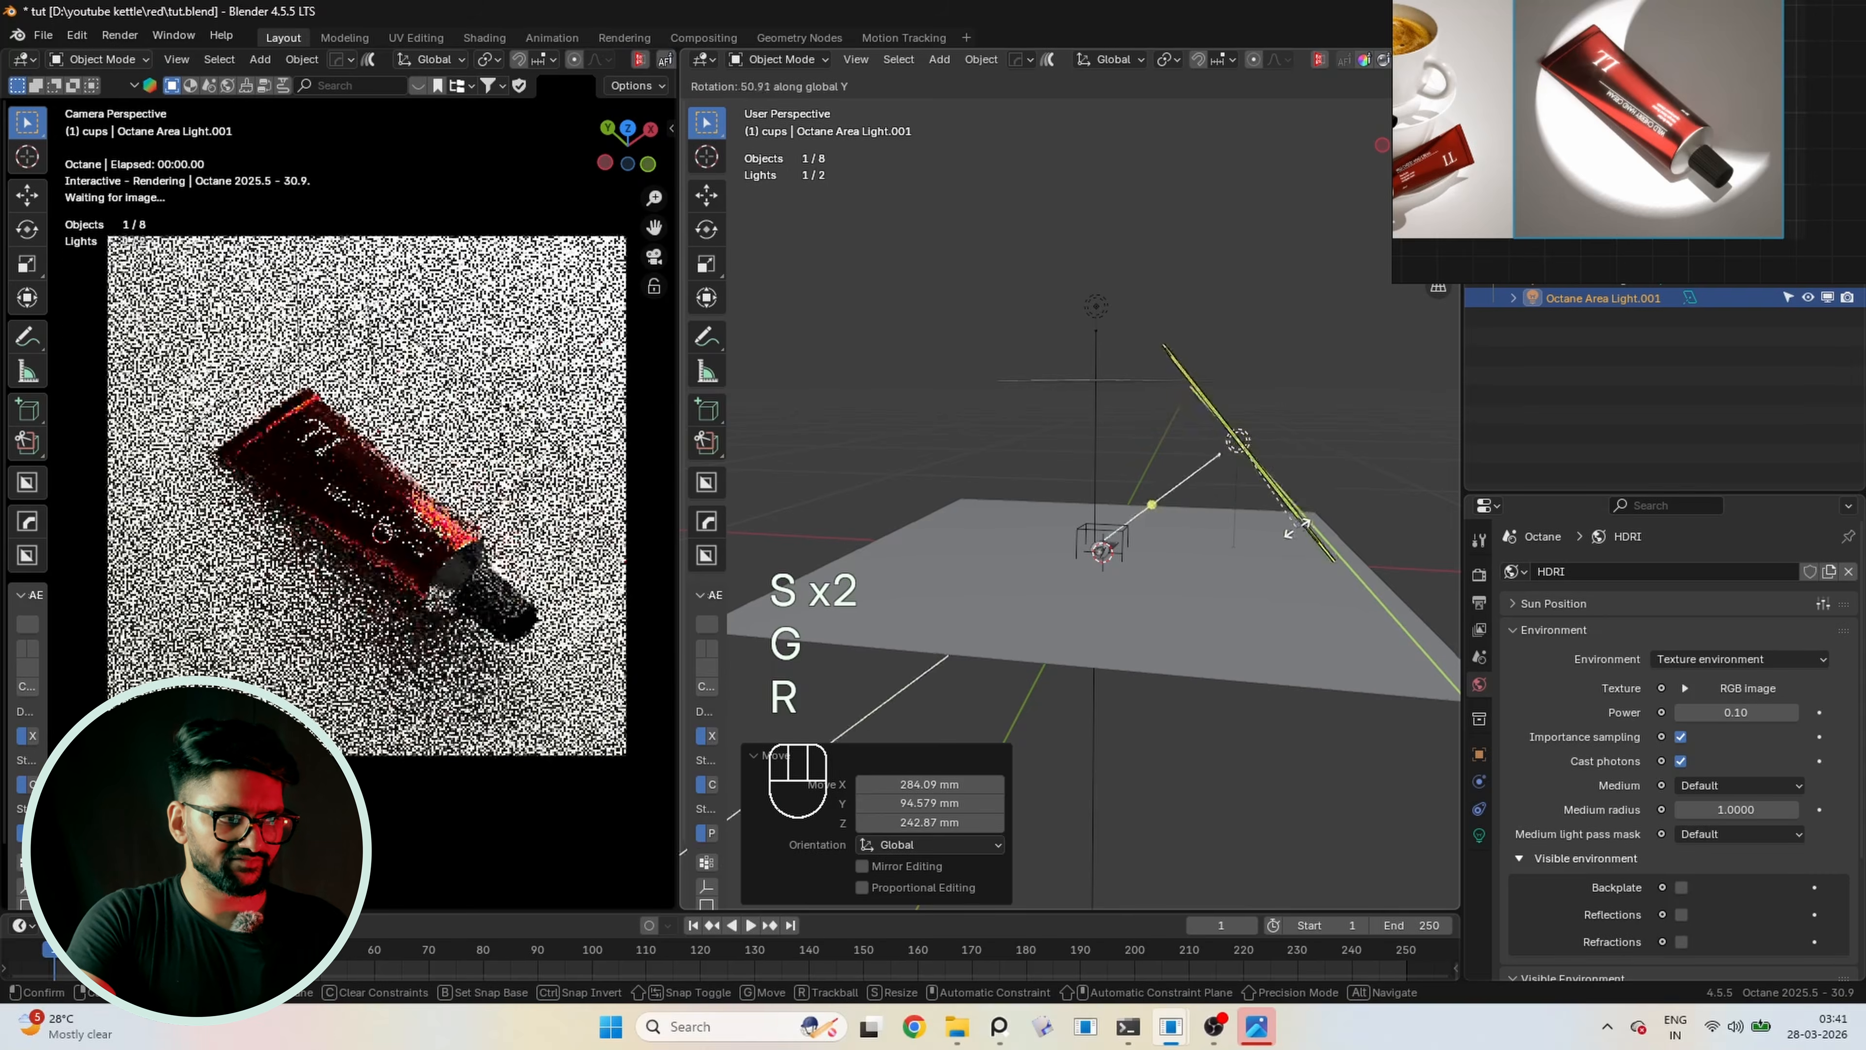
{"action": "left_click", "coordinate": [1196, 456]}
Narrow the second area light into a strip by scaling it 0.190 along Z
{"action": "middle_click_drag", "start_coordinate": [1196, 449], "coordinate": [1049, 622]}
{"action": "scroll", "coordinate": [1205, 485], "scroll_direction": "down", "scroll_amount": 2}
{"action": "middle_click_drag", "start_coordinate": [1215, 479], "coordinate": [1212, 412], "text": "shift"}
{"action": "key", "text": "s"}
{"action": "key", "text": "z"}
{"action": "key", "text": "z"}
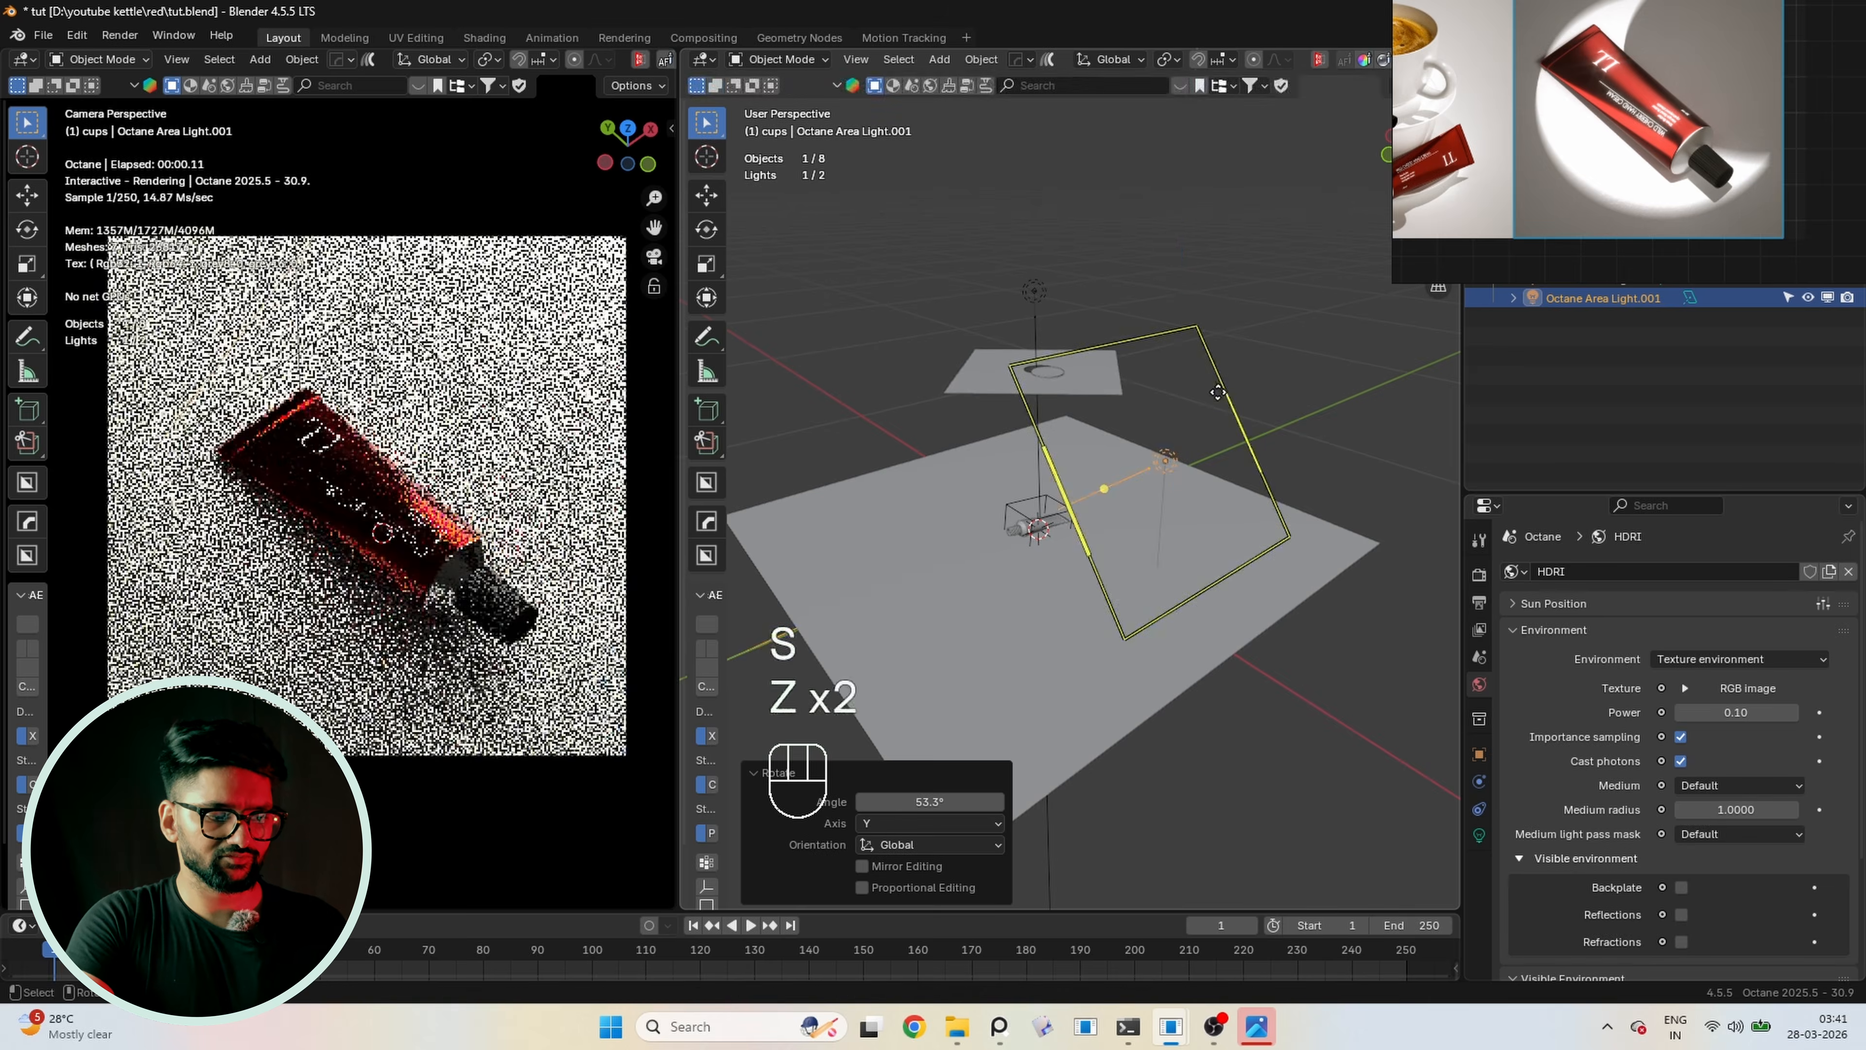
{"action": "key", "text": "z"}
{"action": "key", "text": "s"}
{"action": "key", "text": "z"}
{"action": "left_click", "coordinate": [1215, 445]}
Bring the strip light closer to the tube, moving it -103.02 mm in X, -58.761 mm in Y and -67.037 mm in Z
{"action": "middle_click_drag", "start_coordinate": [1215, 445], "coordinate": [1298, 444]}
{"action": "key", "text": "z"}
{"action": "key", "text": "g"}
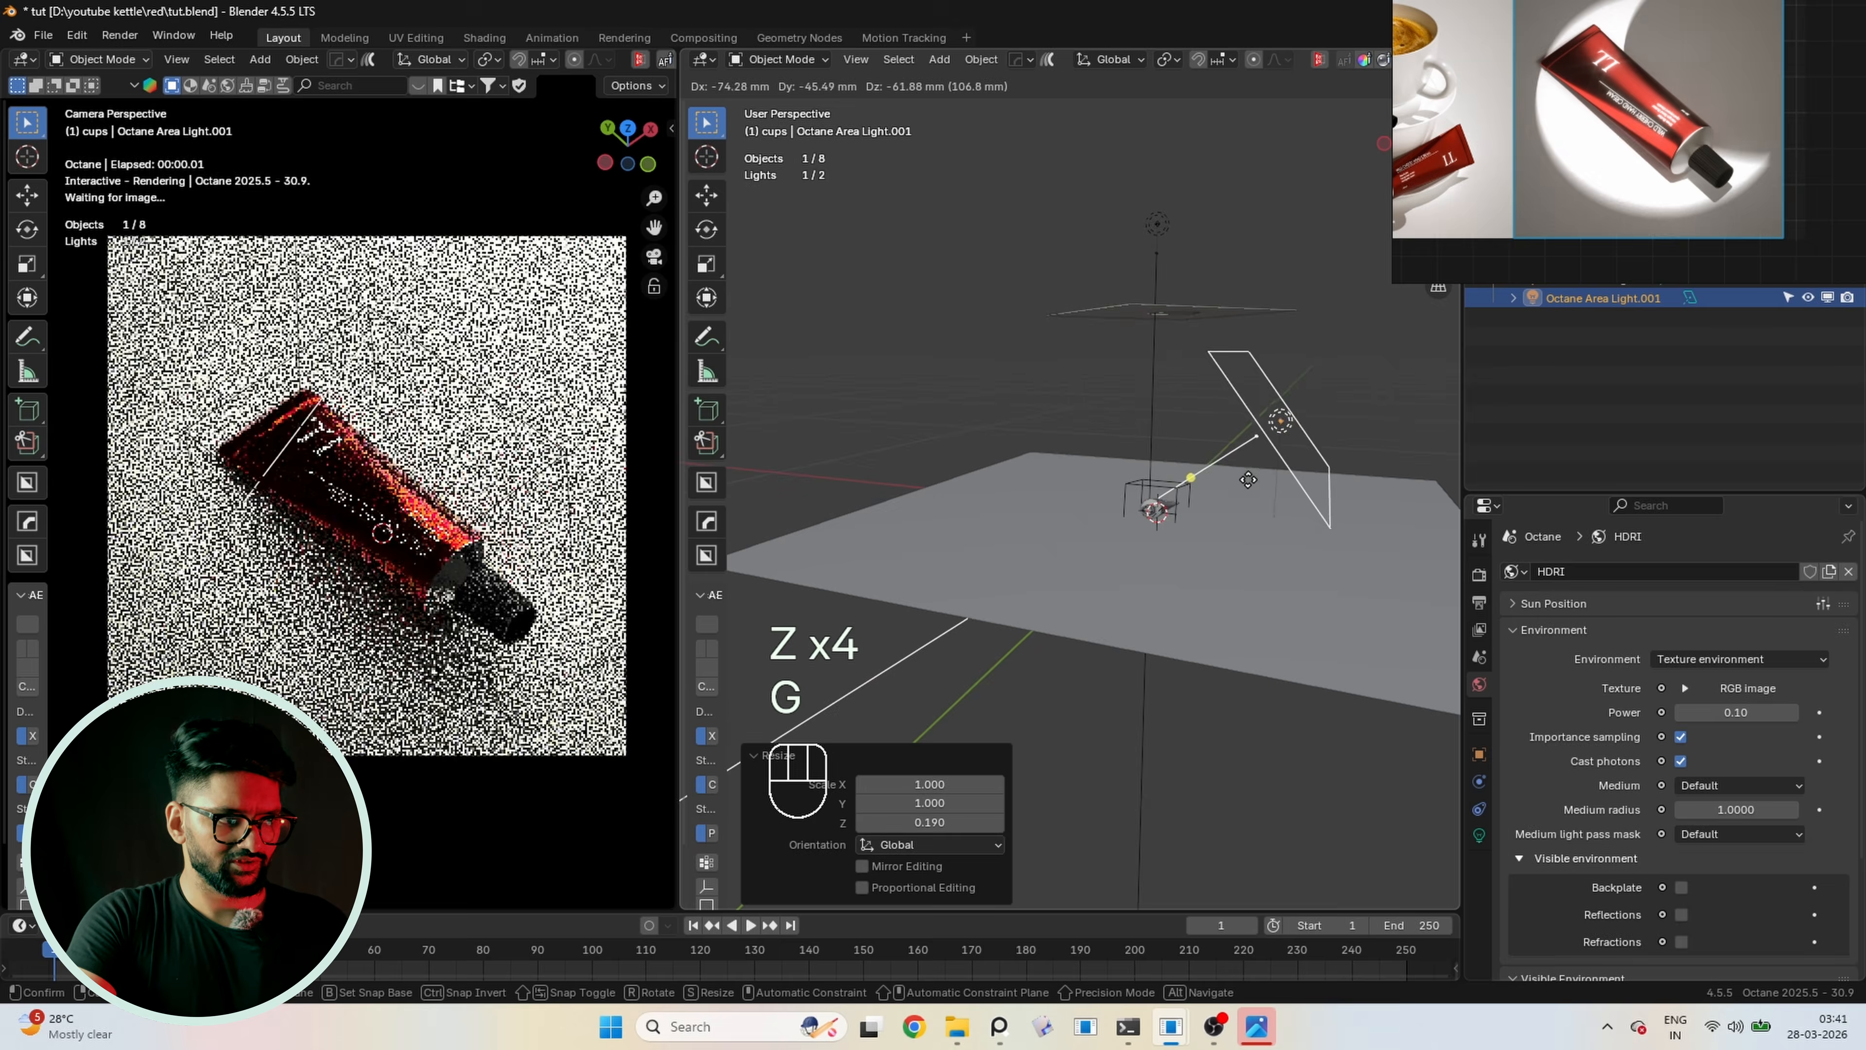
{"action": "left_click", "coordinate": [1233, 483]}
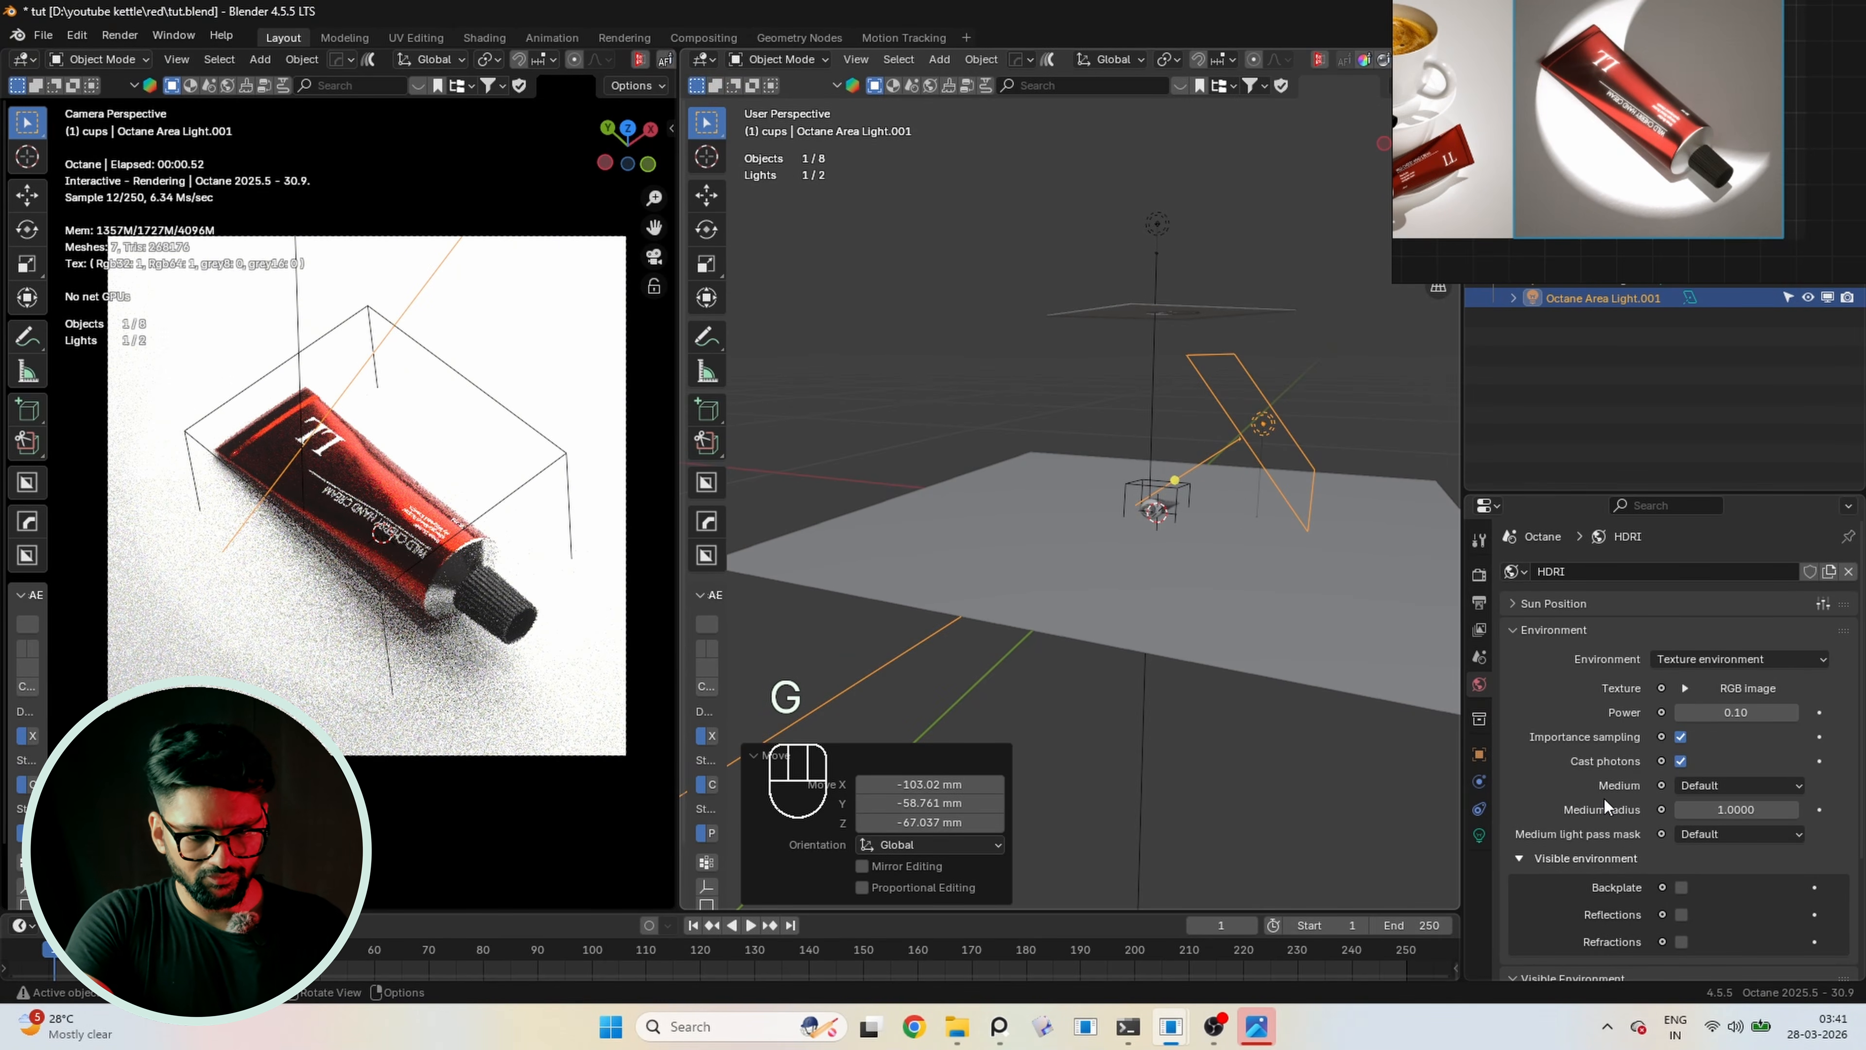
Edit the strip light's light pass ID in its texture emission settings
{"action": "left_click", "coordinate": [1479, 836]}
{"action": "scroll", "coordinate": [1654, 809], "scroll_direction": "down", "scroll_amount": 8}
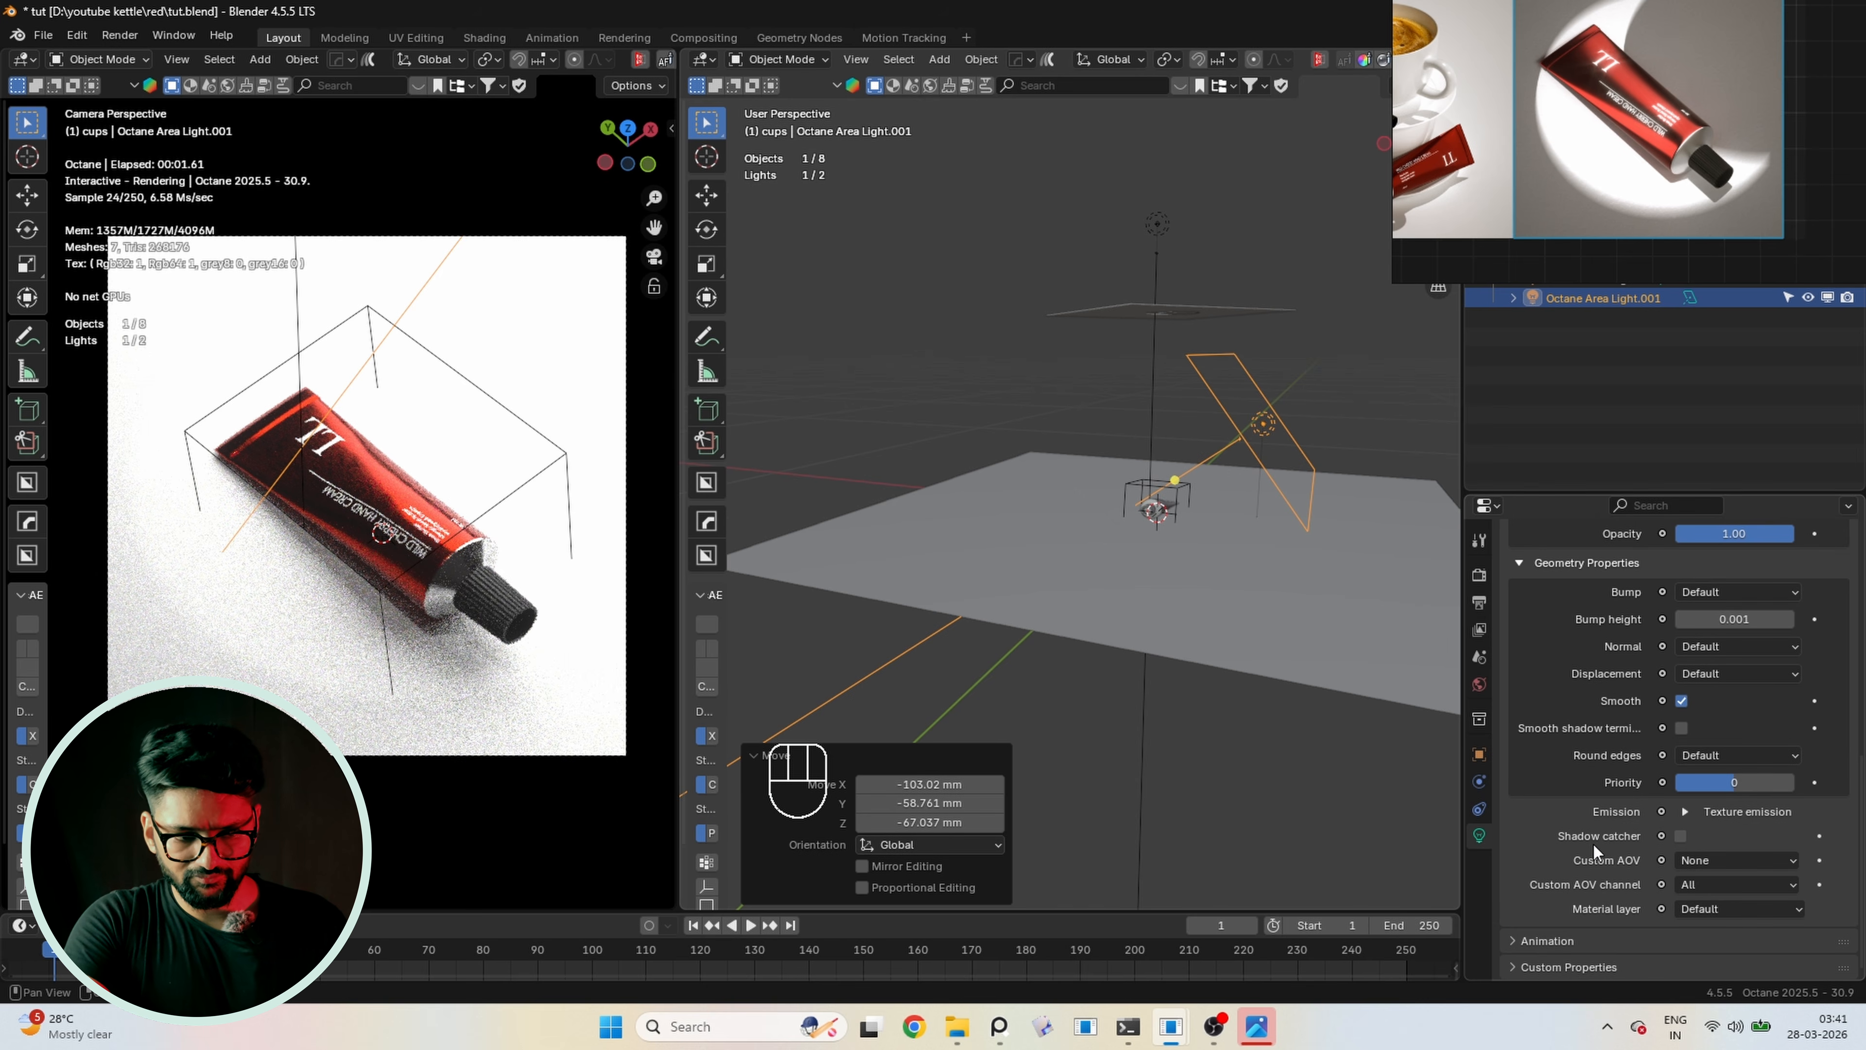
{"action": "left_click", "coordinate": [1705, 810]}
{"action": "scroll", "coordinate": [1586, 842], "scroll_direction": "down", "scroll_amount": 4}
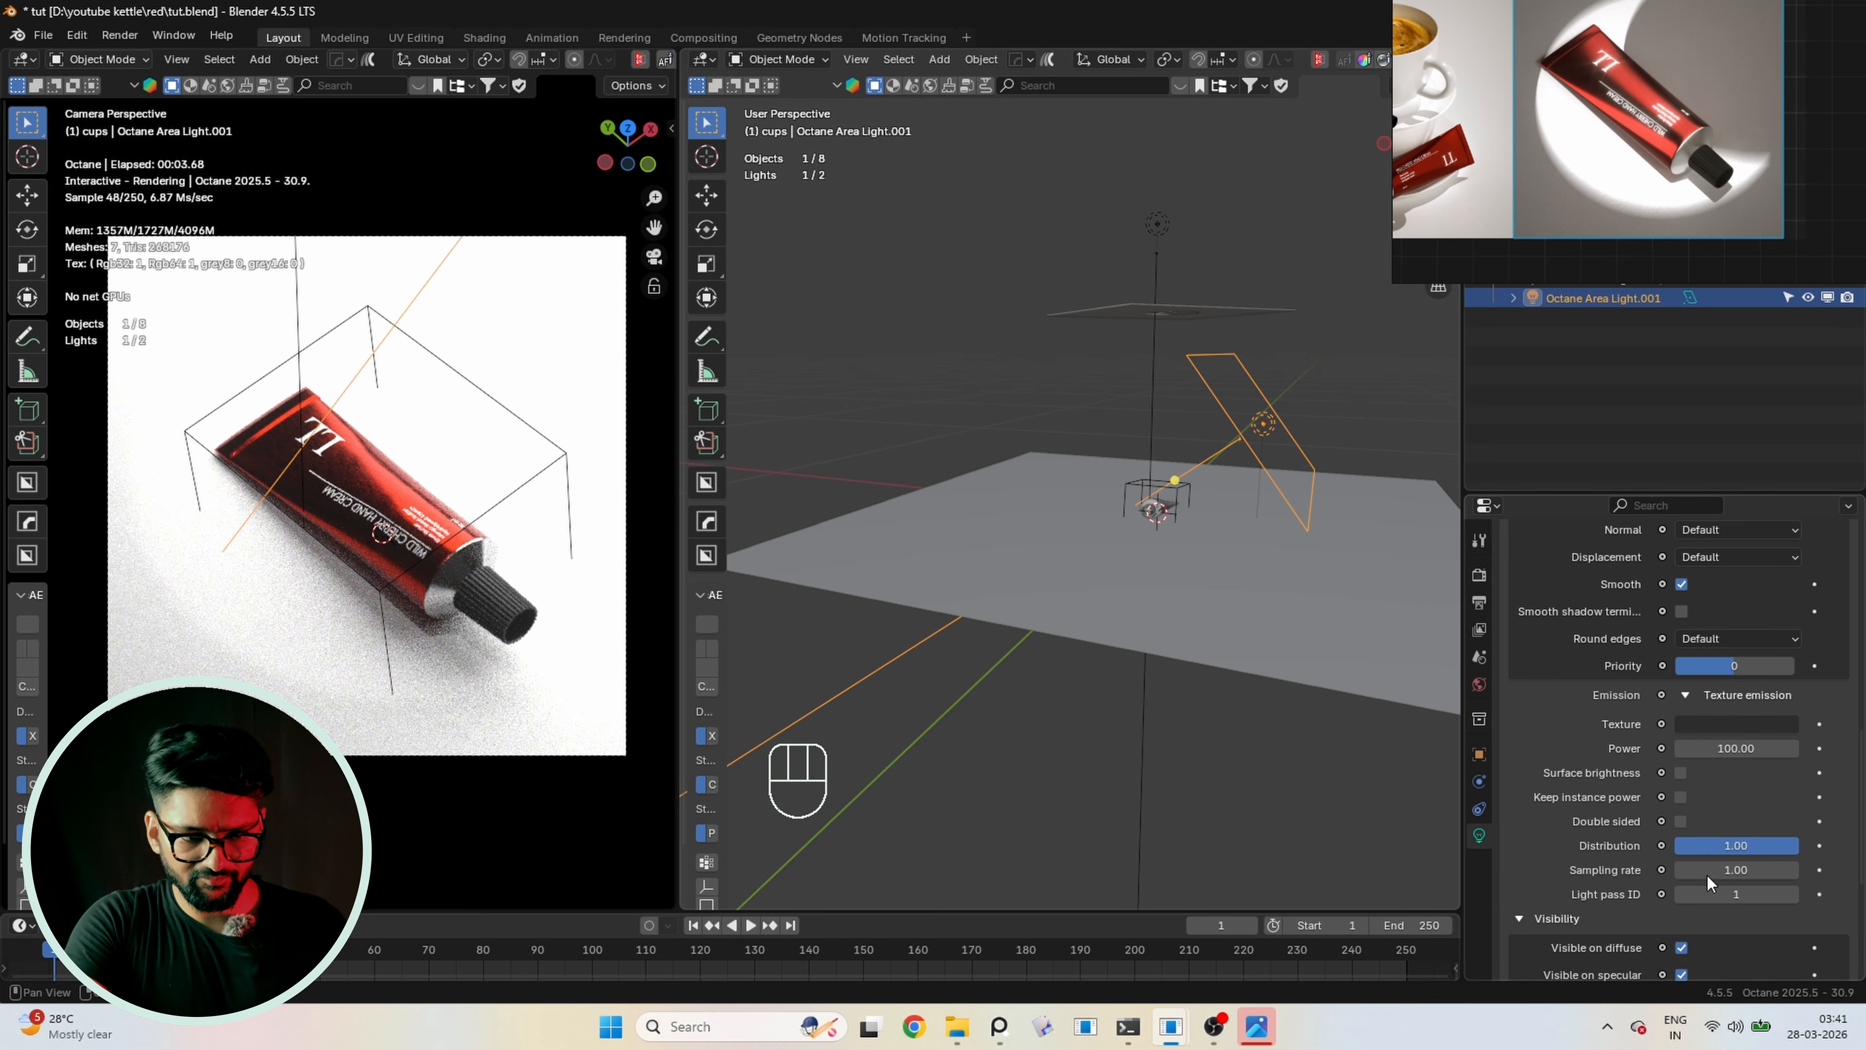
{"action": "scroll", "coordinate": [1704, 882], "scroll_direction": "down", "scroll_amount": 1}
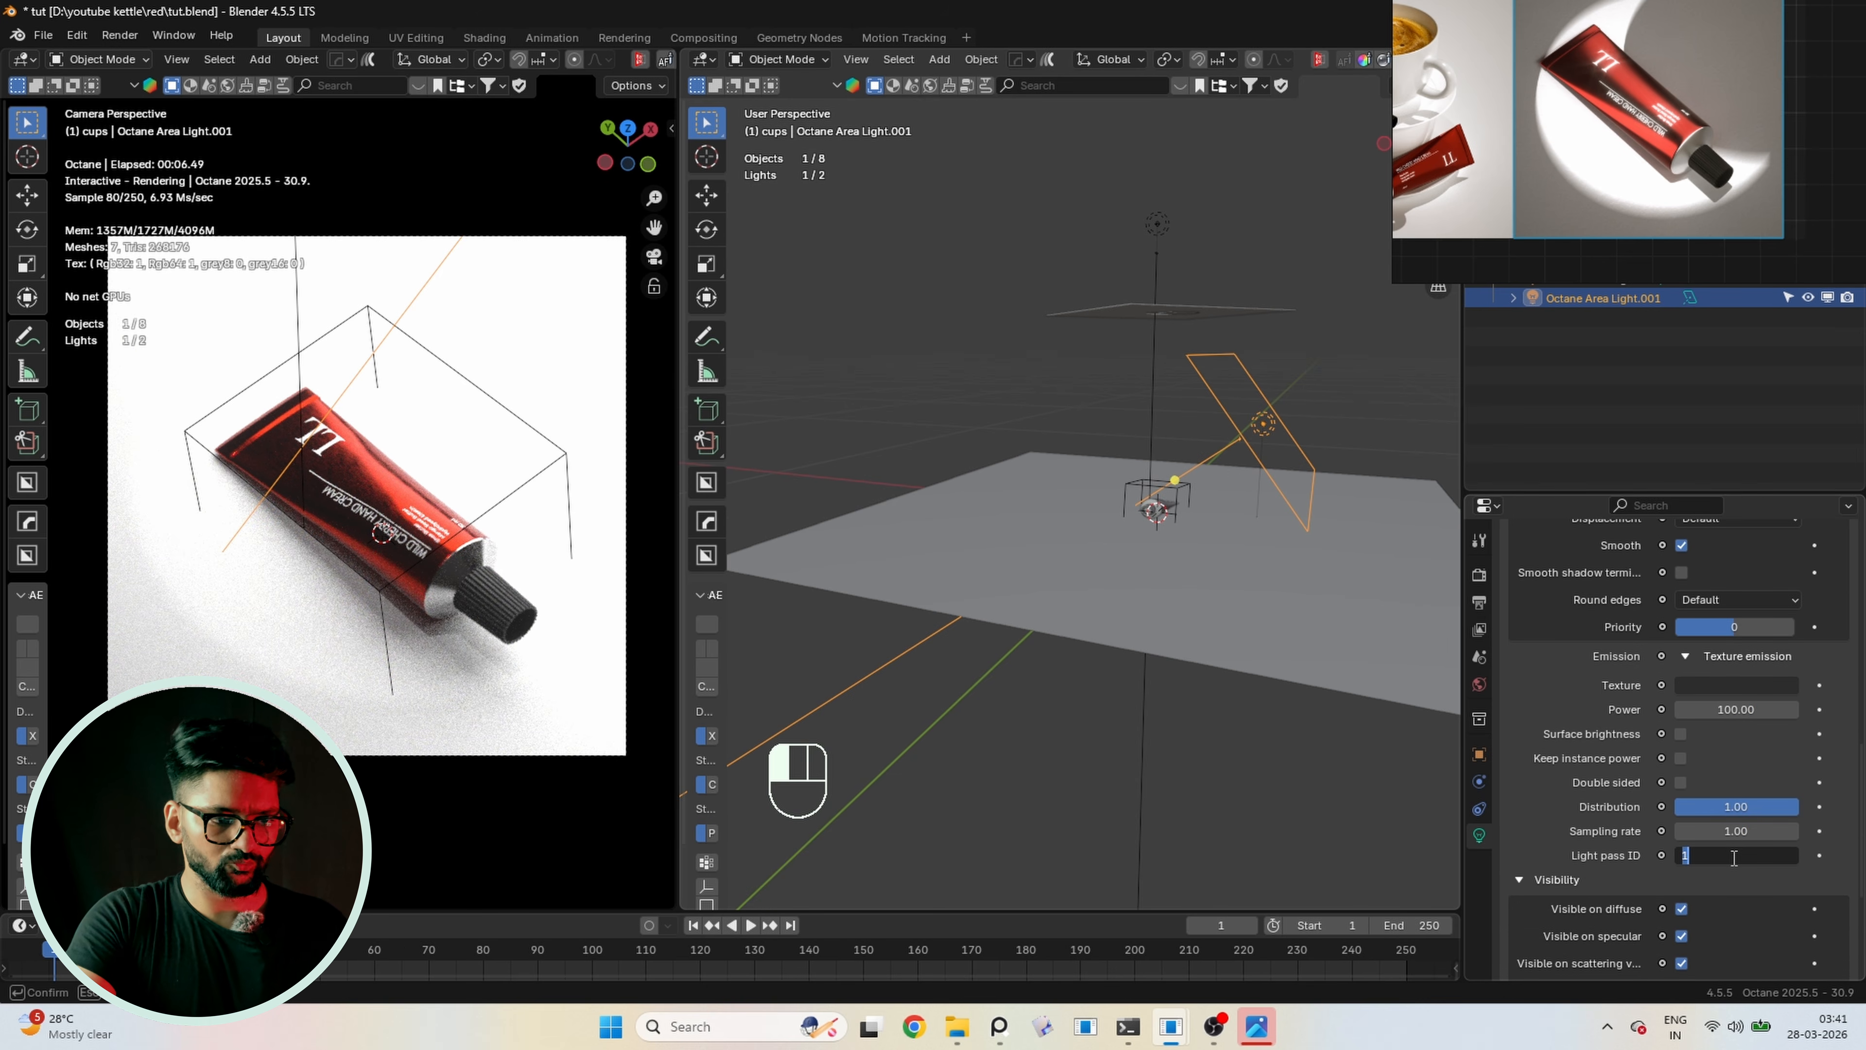
{"action": "key", "text": "Return"}
Exclude light pass 2 from the ground plane's light pass mask so the side light does not affect it
{"action": "left_click", "coordinate": [1323, 619]}
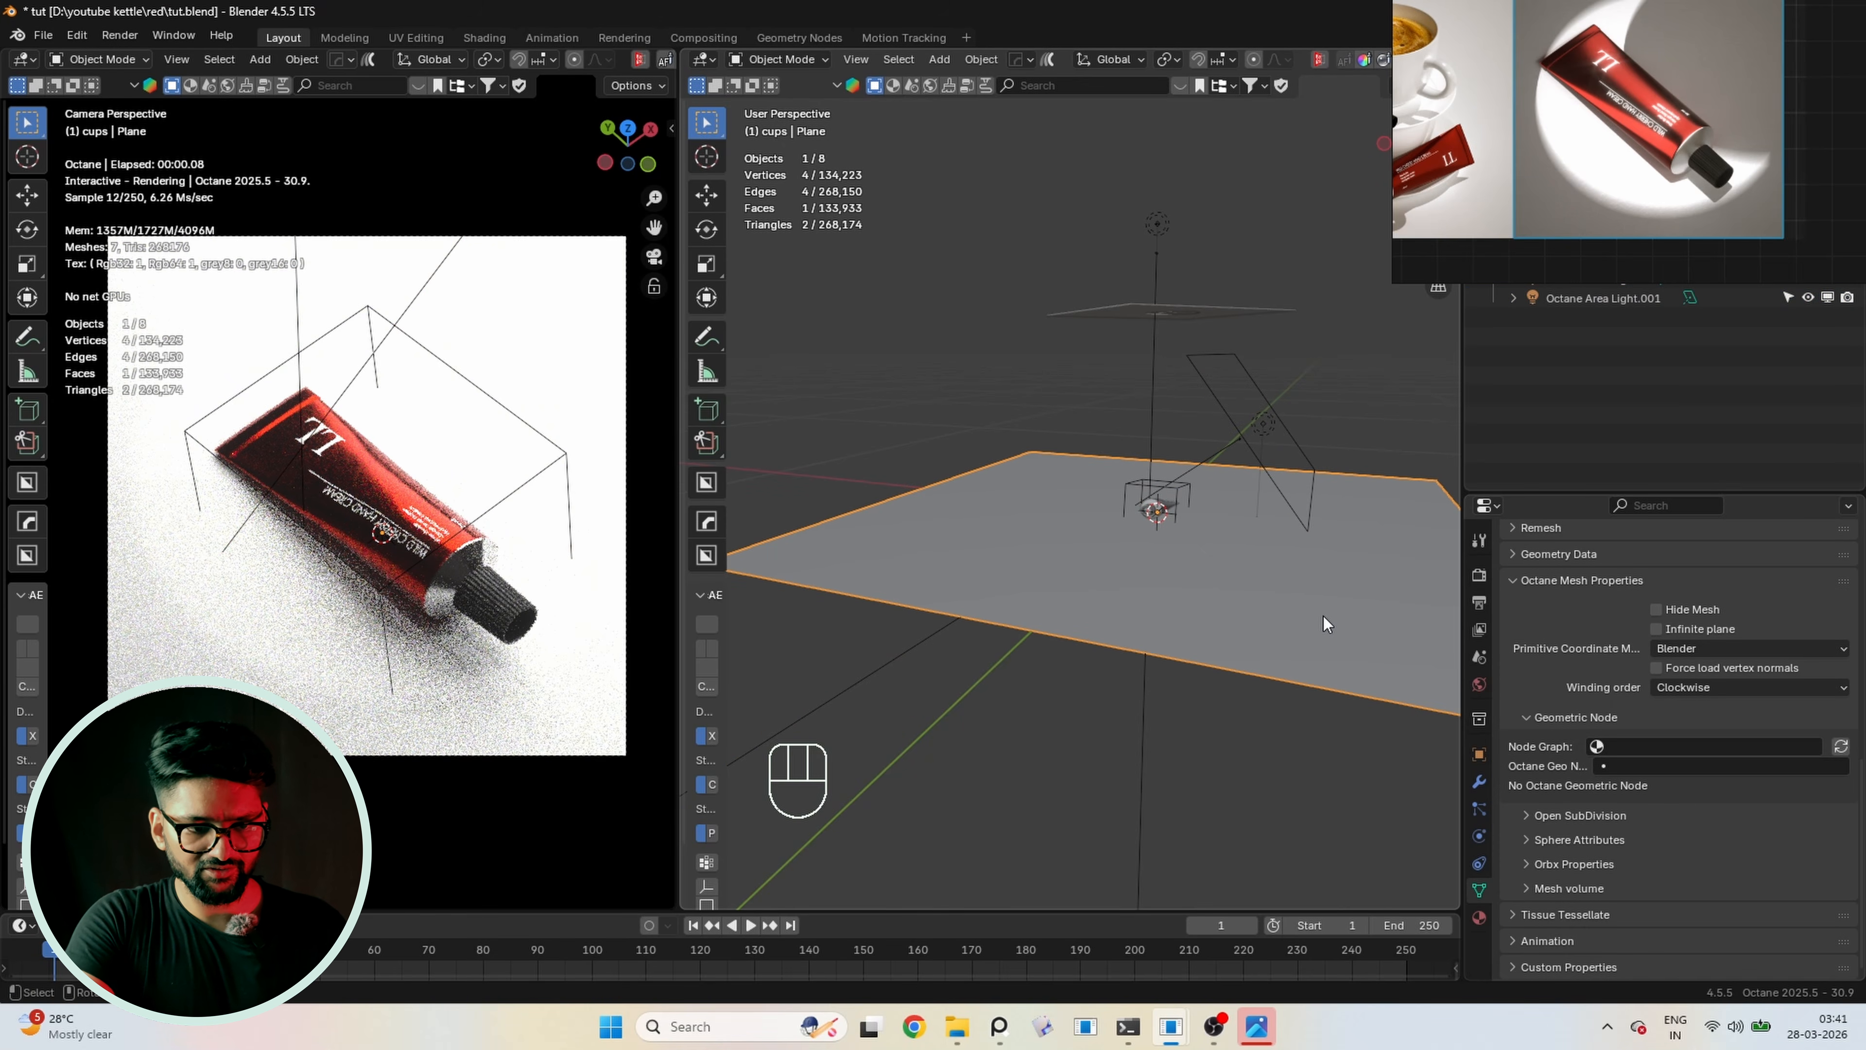
{"action": "left_click", "coordinate": [1479, 754]}
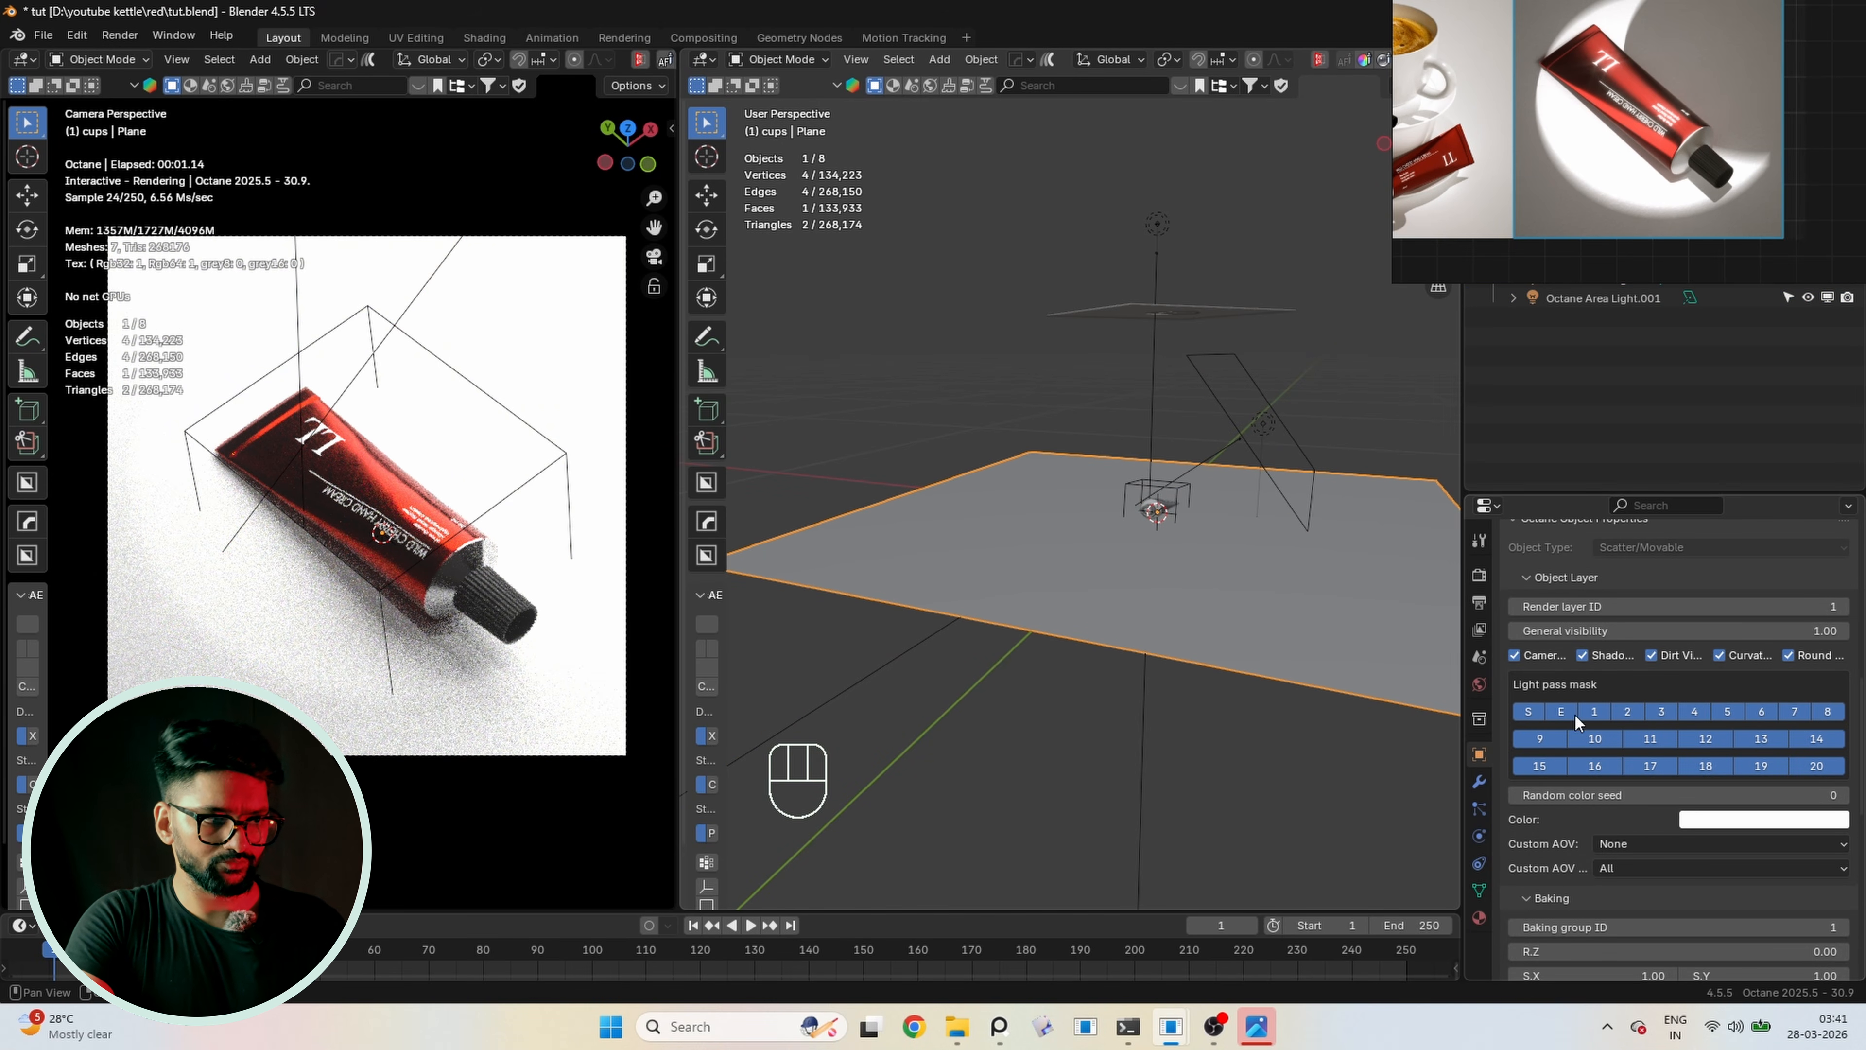
{"action": "left_click", "coordinate": [1625, 711]}
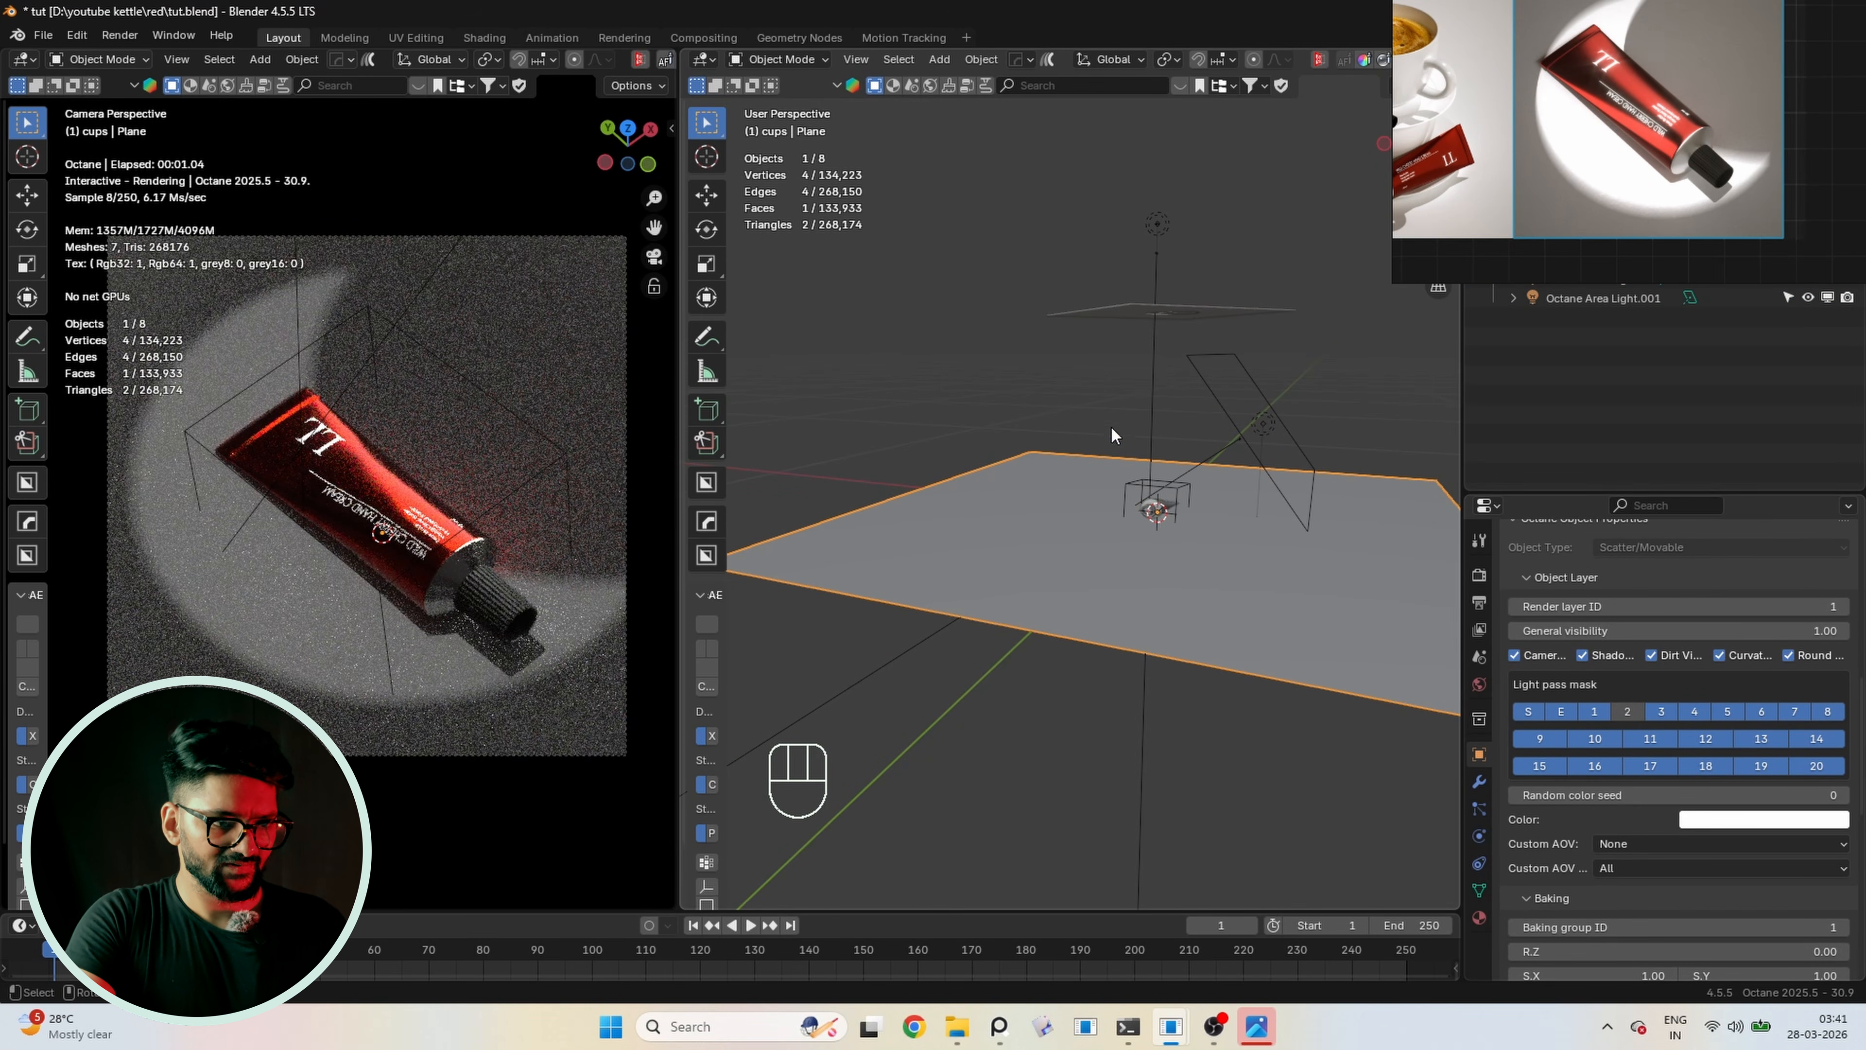
Set the HDRI texture environment's power to 0.4
{"action": "middle_click_drag", "start_coordinate": [1111, 426], "coordinate": [1219, 541]}
{"action": "left_click", "coordinate": [1244, 441]}
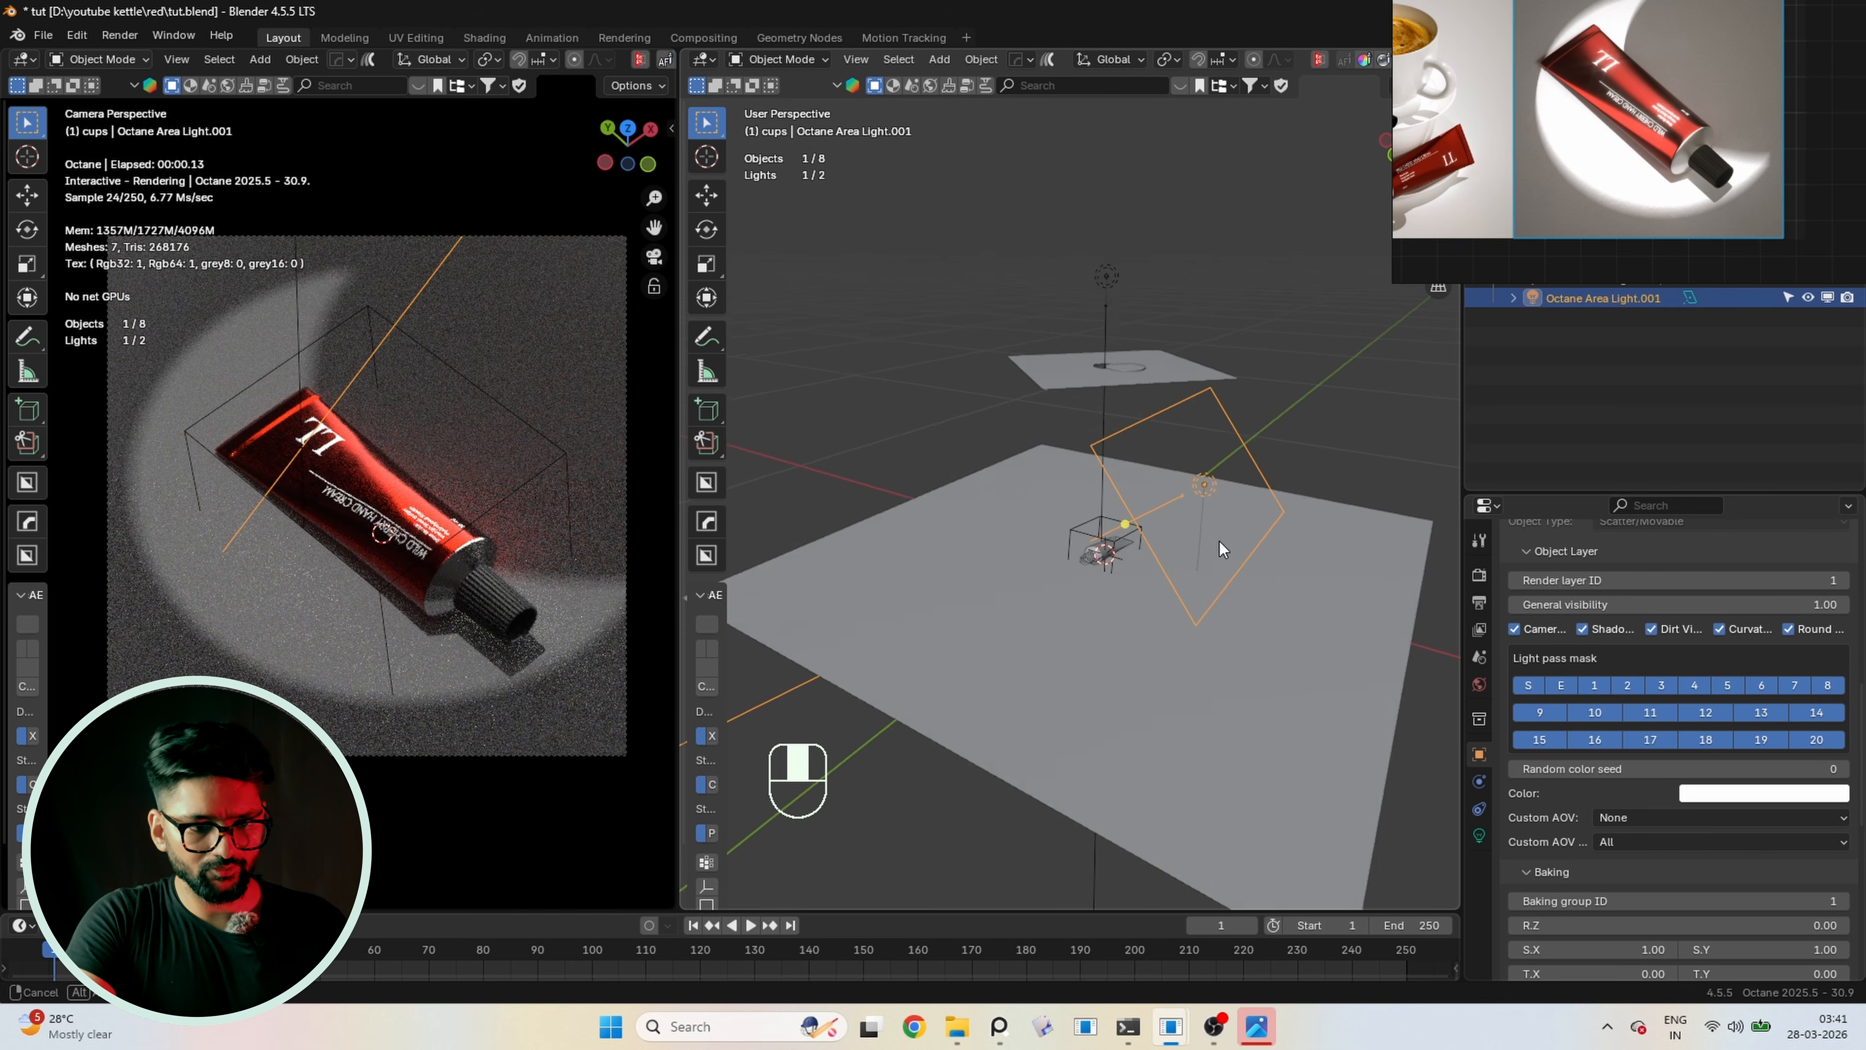
{"action": "left_click", "coordinate": [1478, 685]}
{"action": "scroll", "coordinate": [1653, 683], "scroll_direction": "up", "scroll_amount": 3}
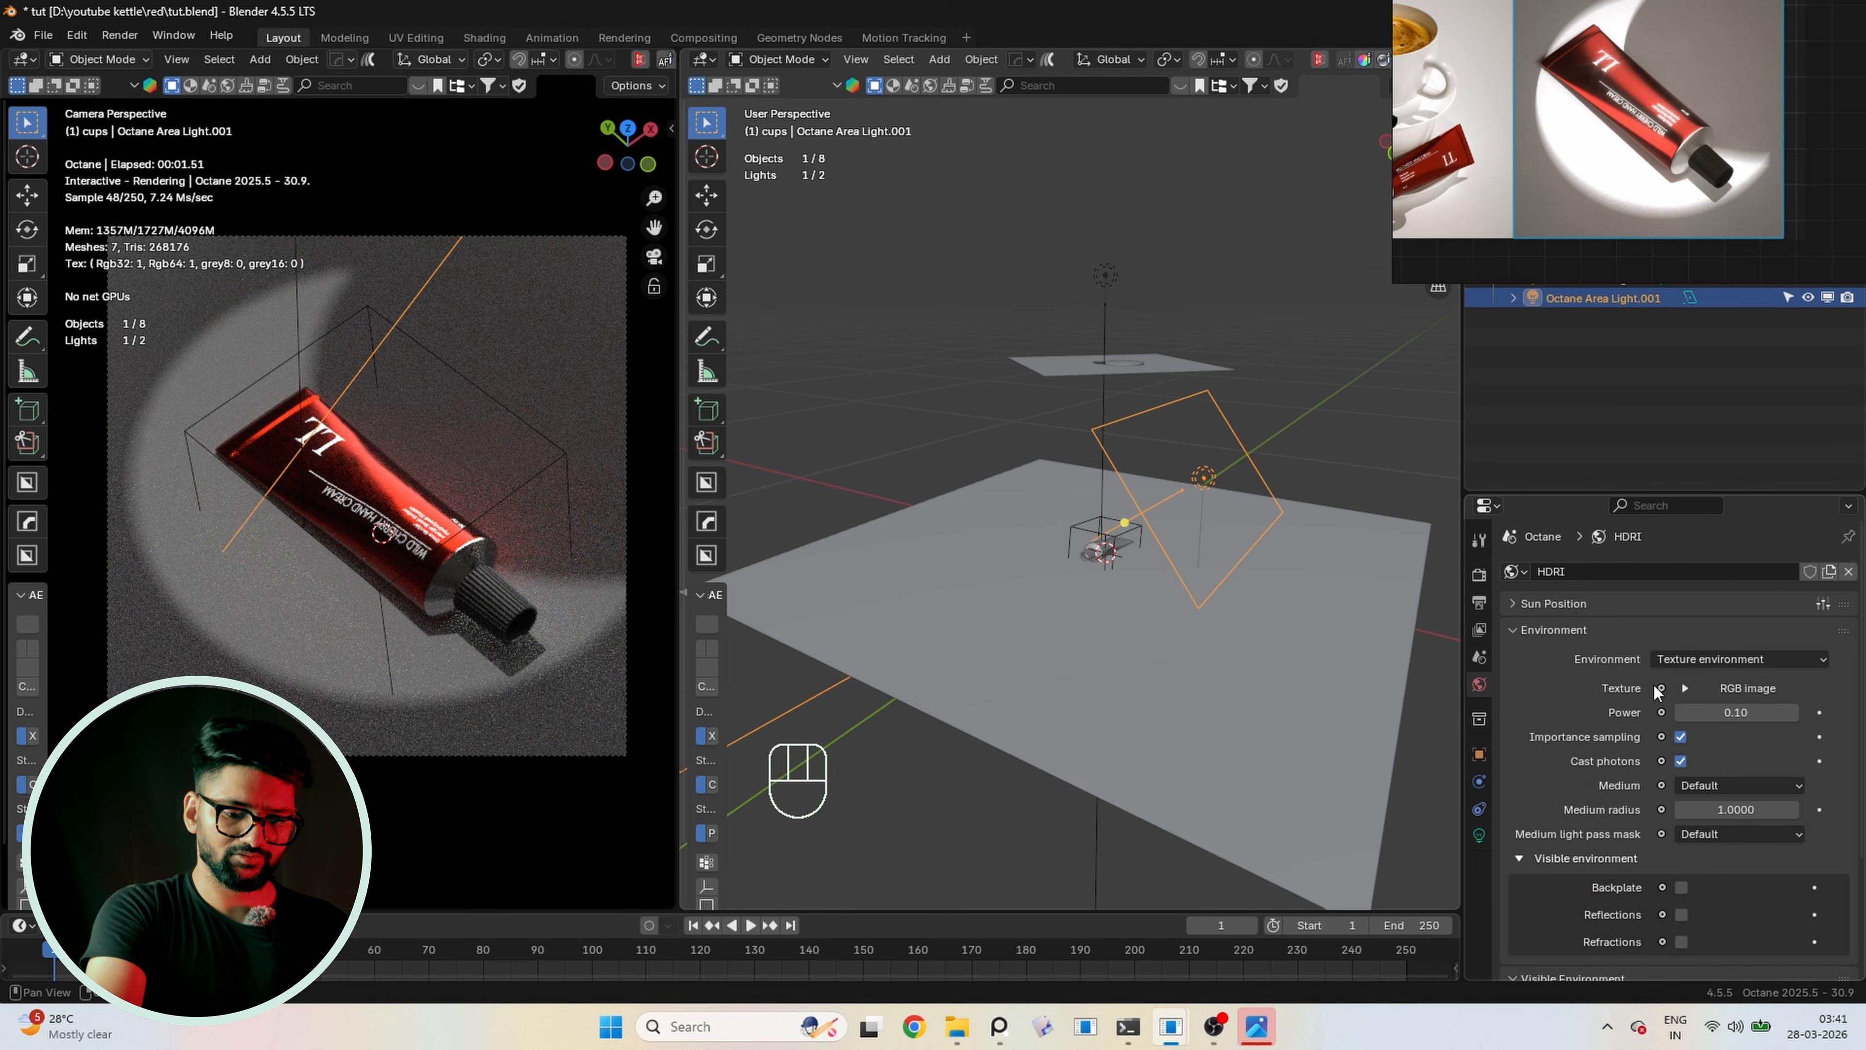
{"action": "left_click", "coordinate": [1743, 713]}
{"action": "type", "text": ".4"}
{"action": "key", "text": "Return"}
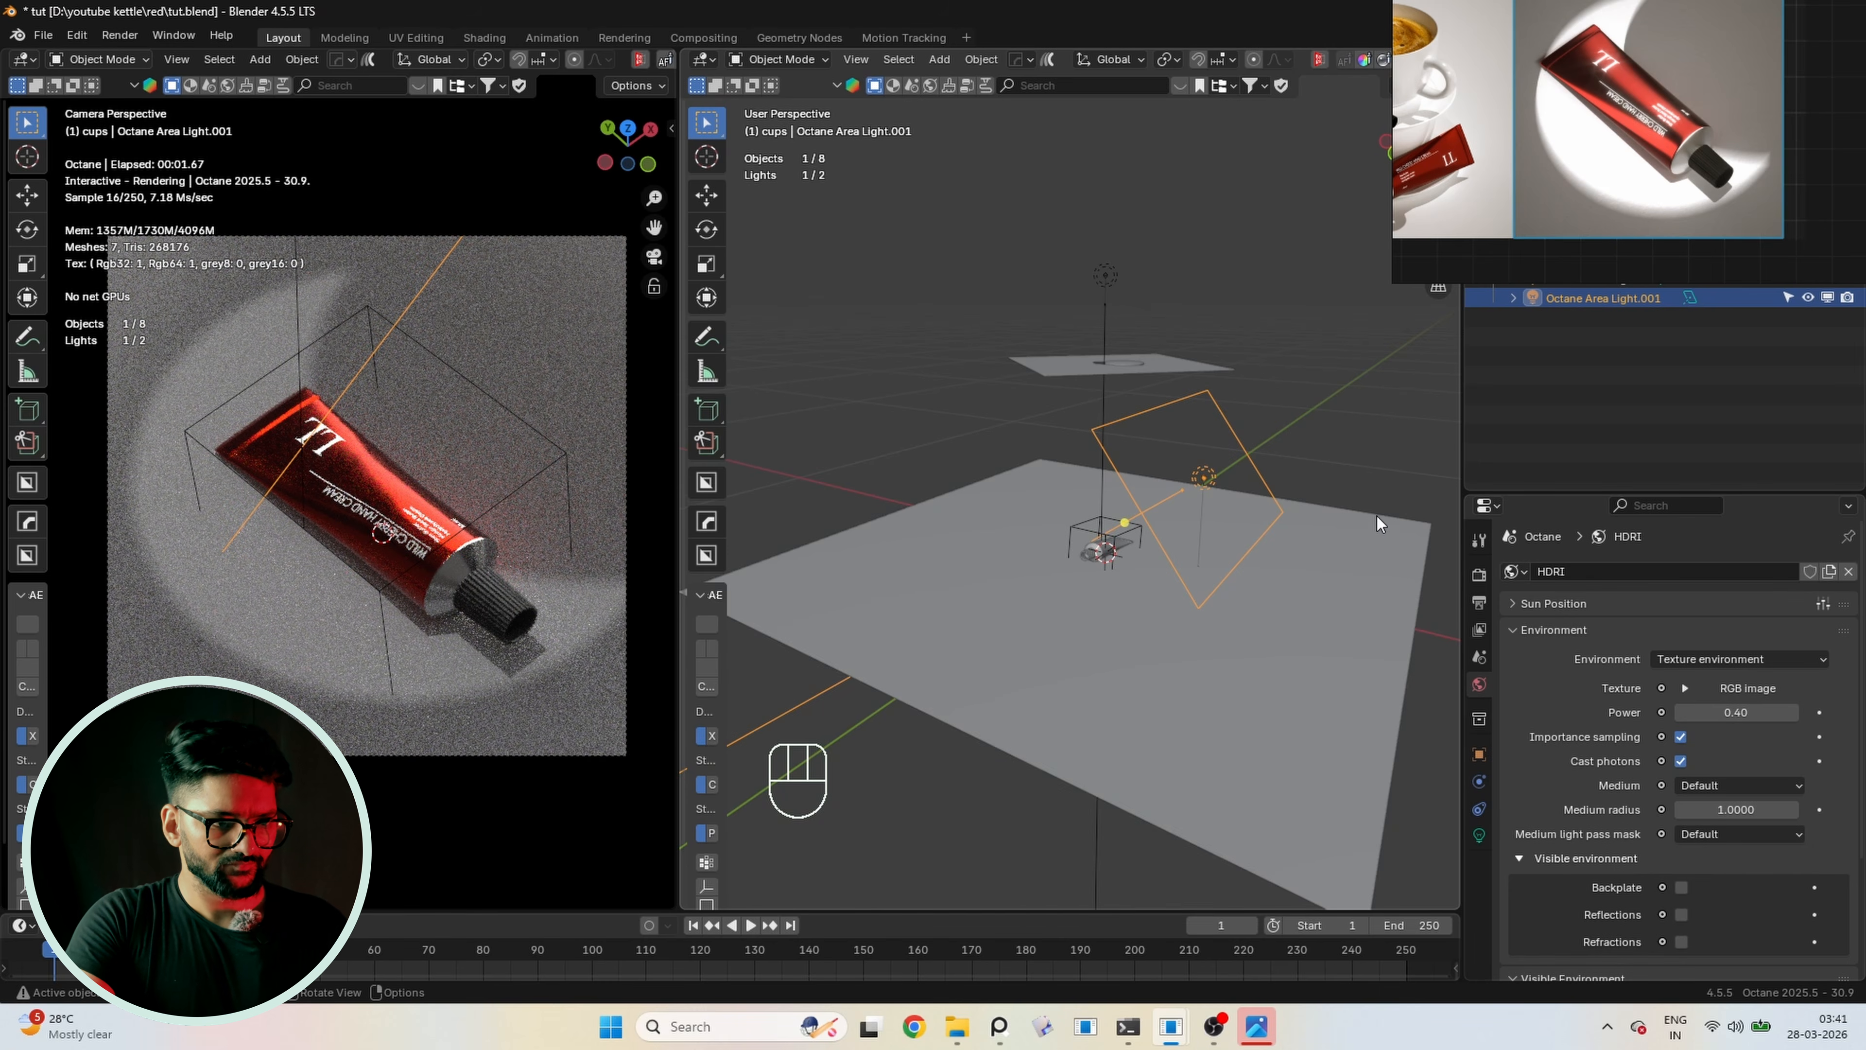
Scale the side area light by 0.792 along global Z
{"action": "middle_click_drag", "start_coordinate": [1376, 516], "coordinate": [1350, 510]}
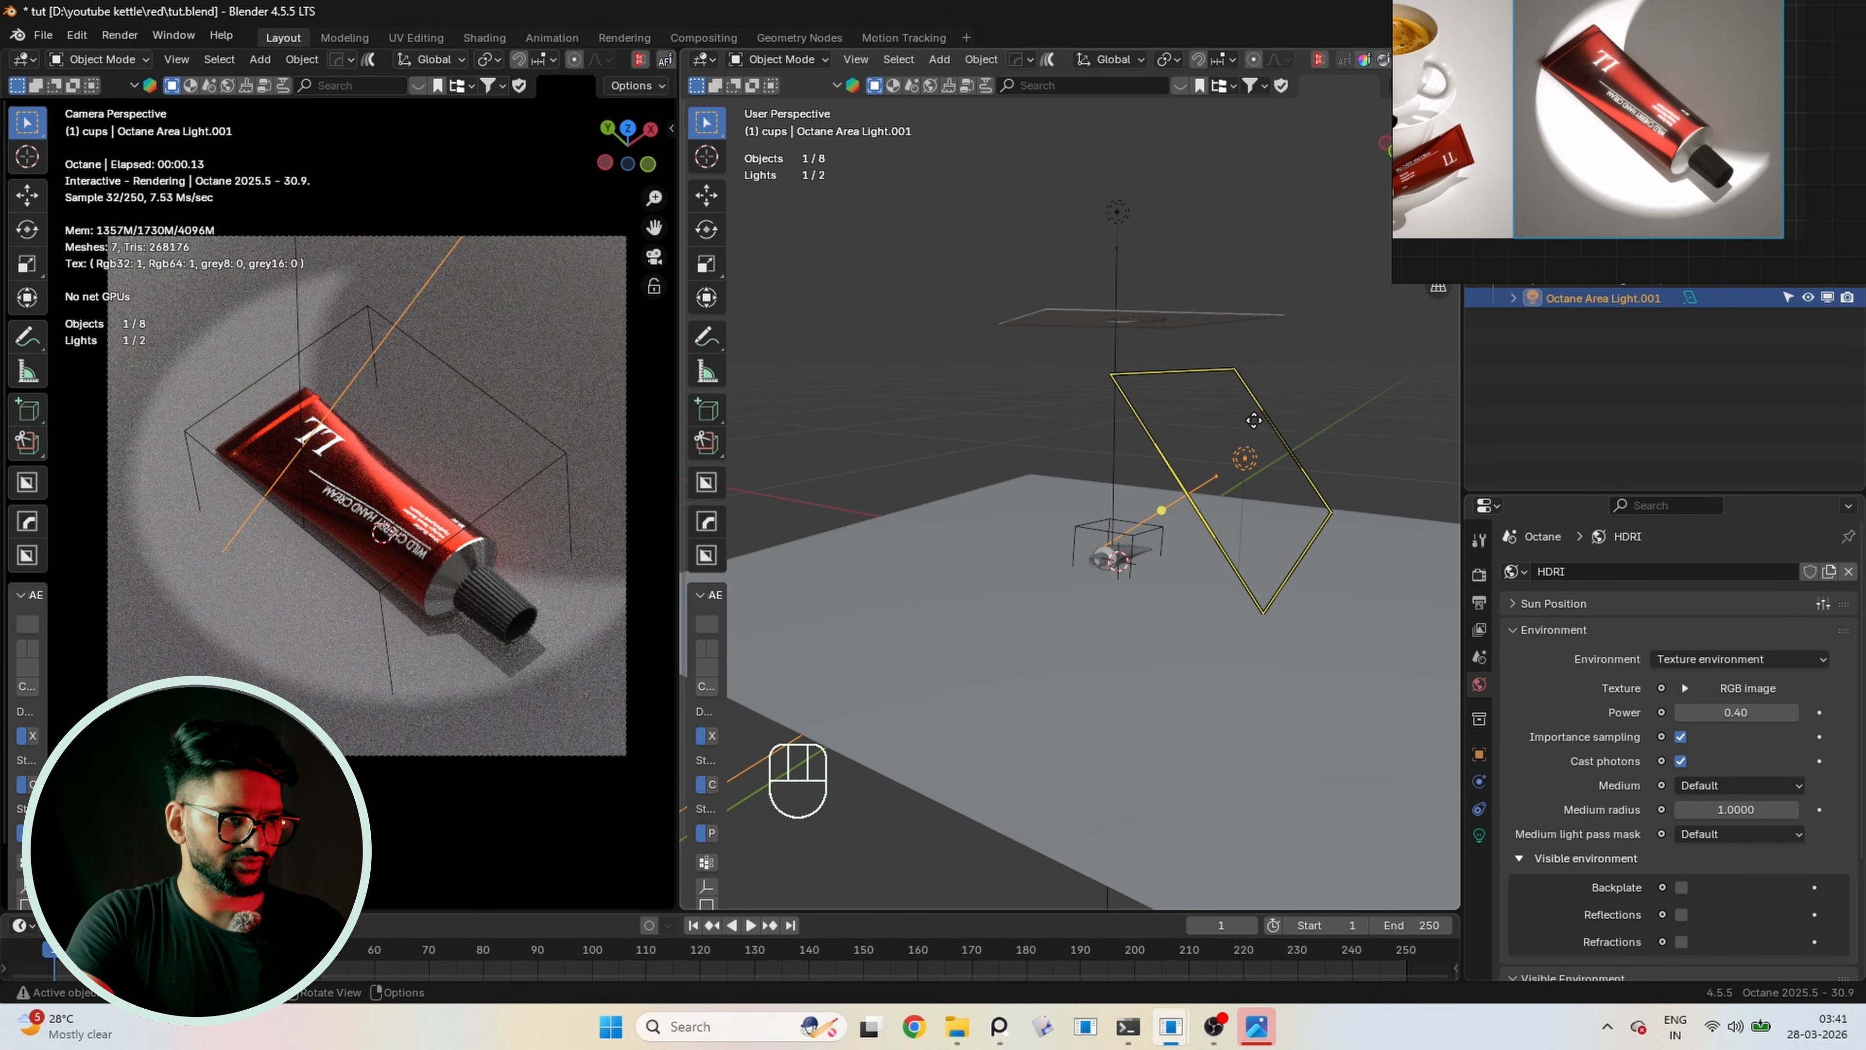
{"action": "key", "text": "s"}
{"action": "key", "text": "z"}
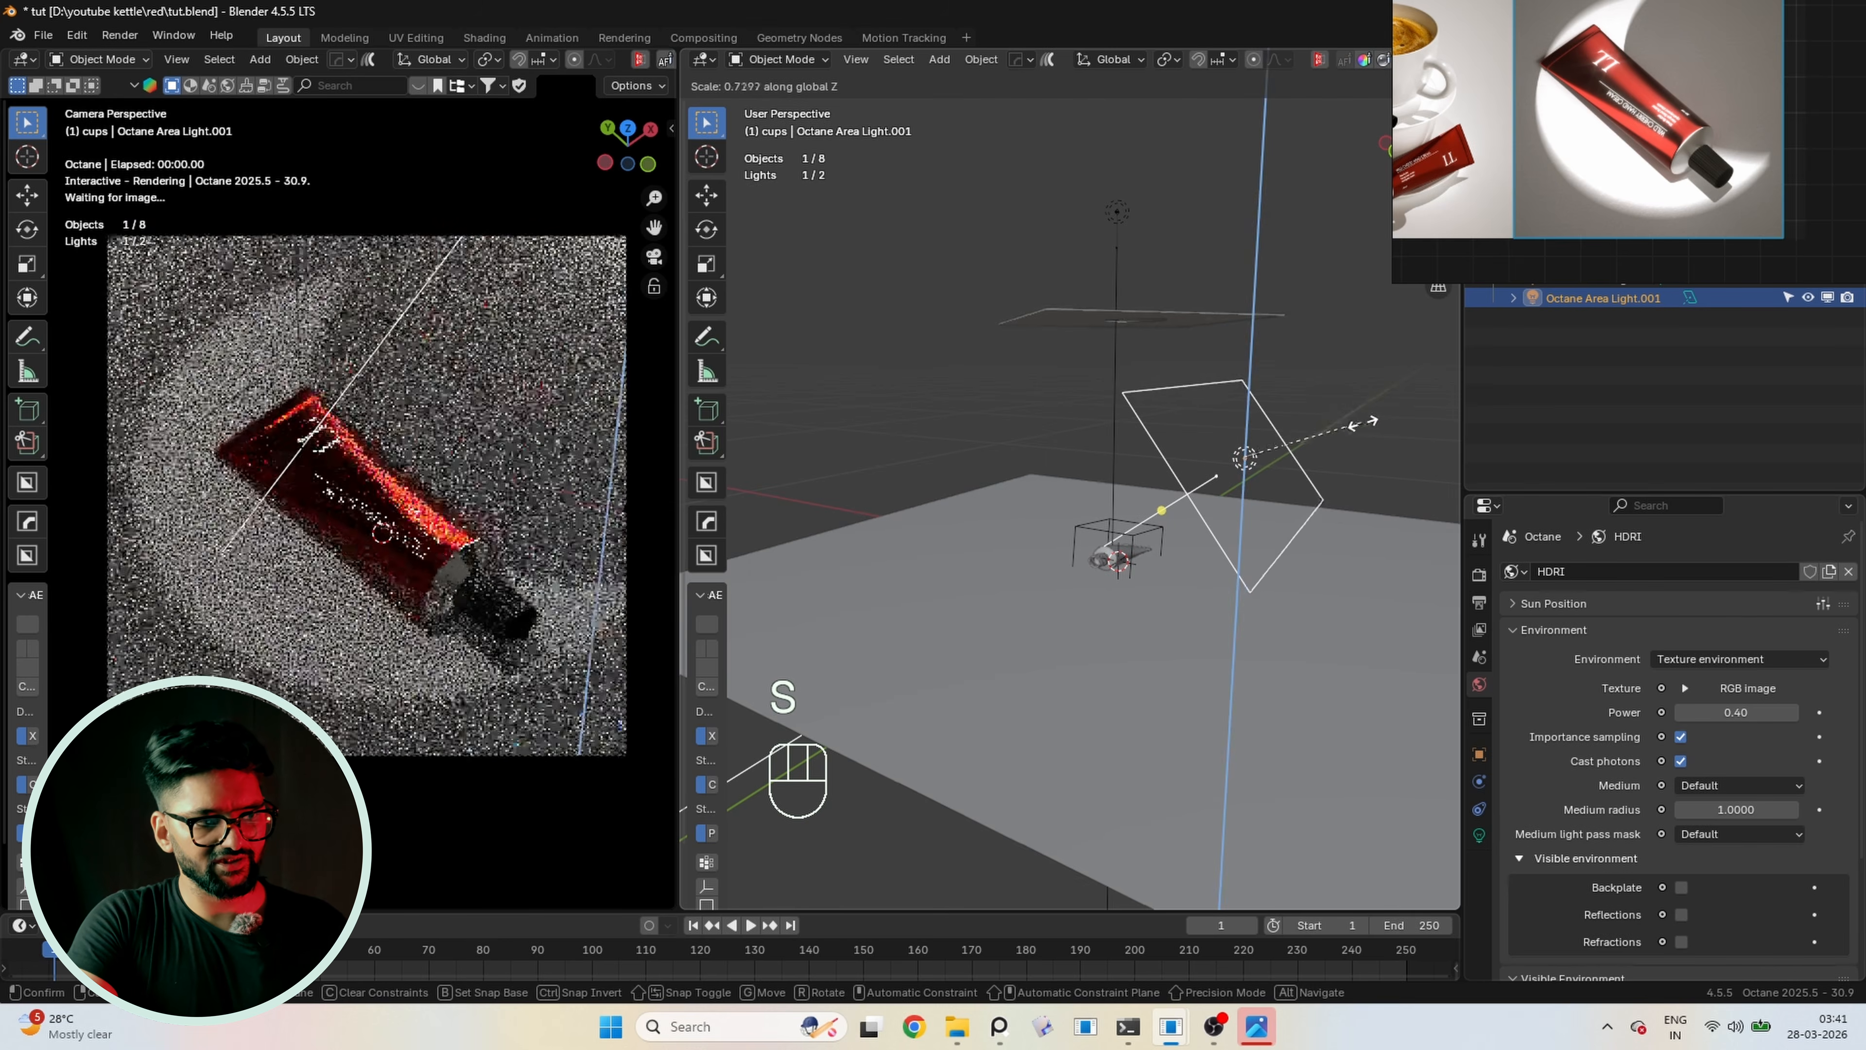
{"action": "left_click", "coordinate": [1372, 429]}
{"action": "middle_click_drag", "start_coordinate": [1299, 613], "coordinate": [1367, 605]}
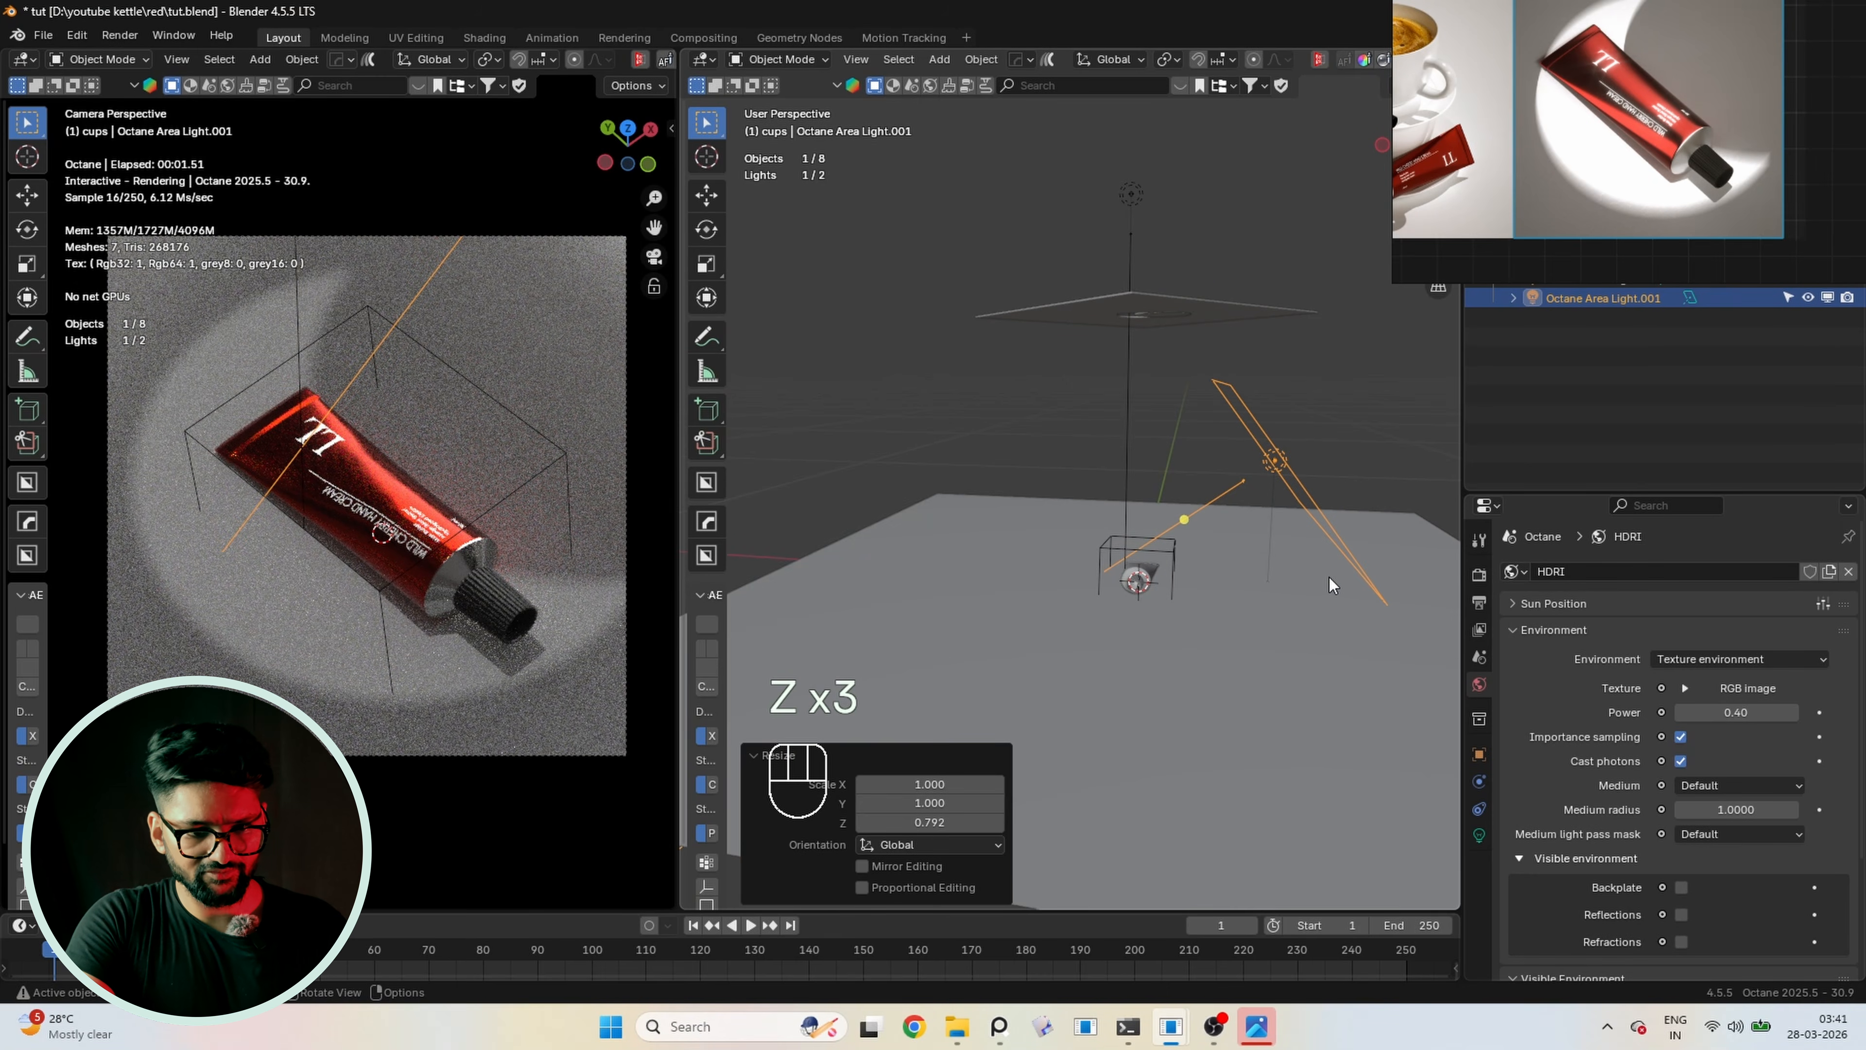
Set the original side area light's opacity to 0 and save the file
{"action": "left_click", "coordinate": [1479, 835]}
{"action": "scroll", "coordinate": [1653, 791], "scroll_direction": "down", "scroll_amount": 10}
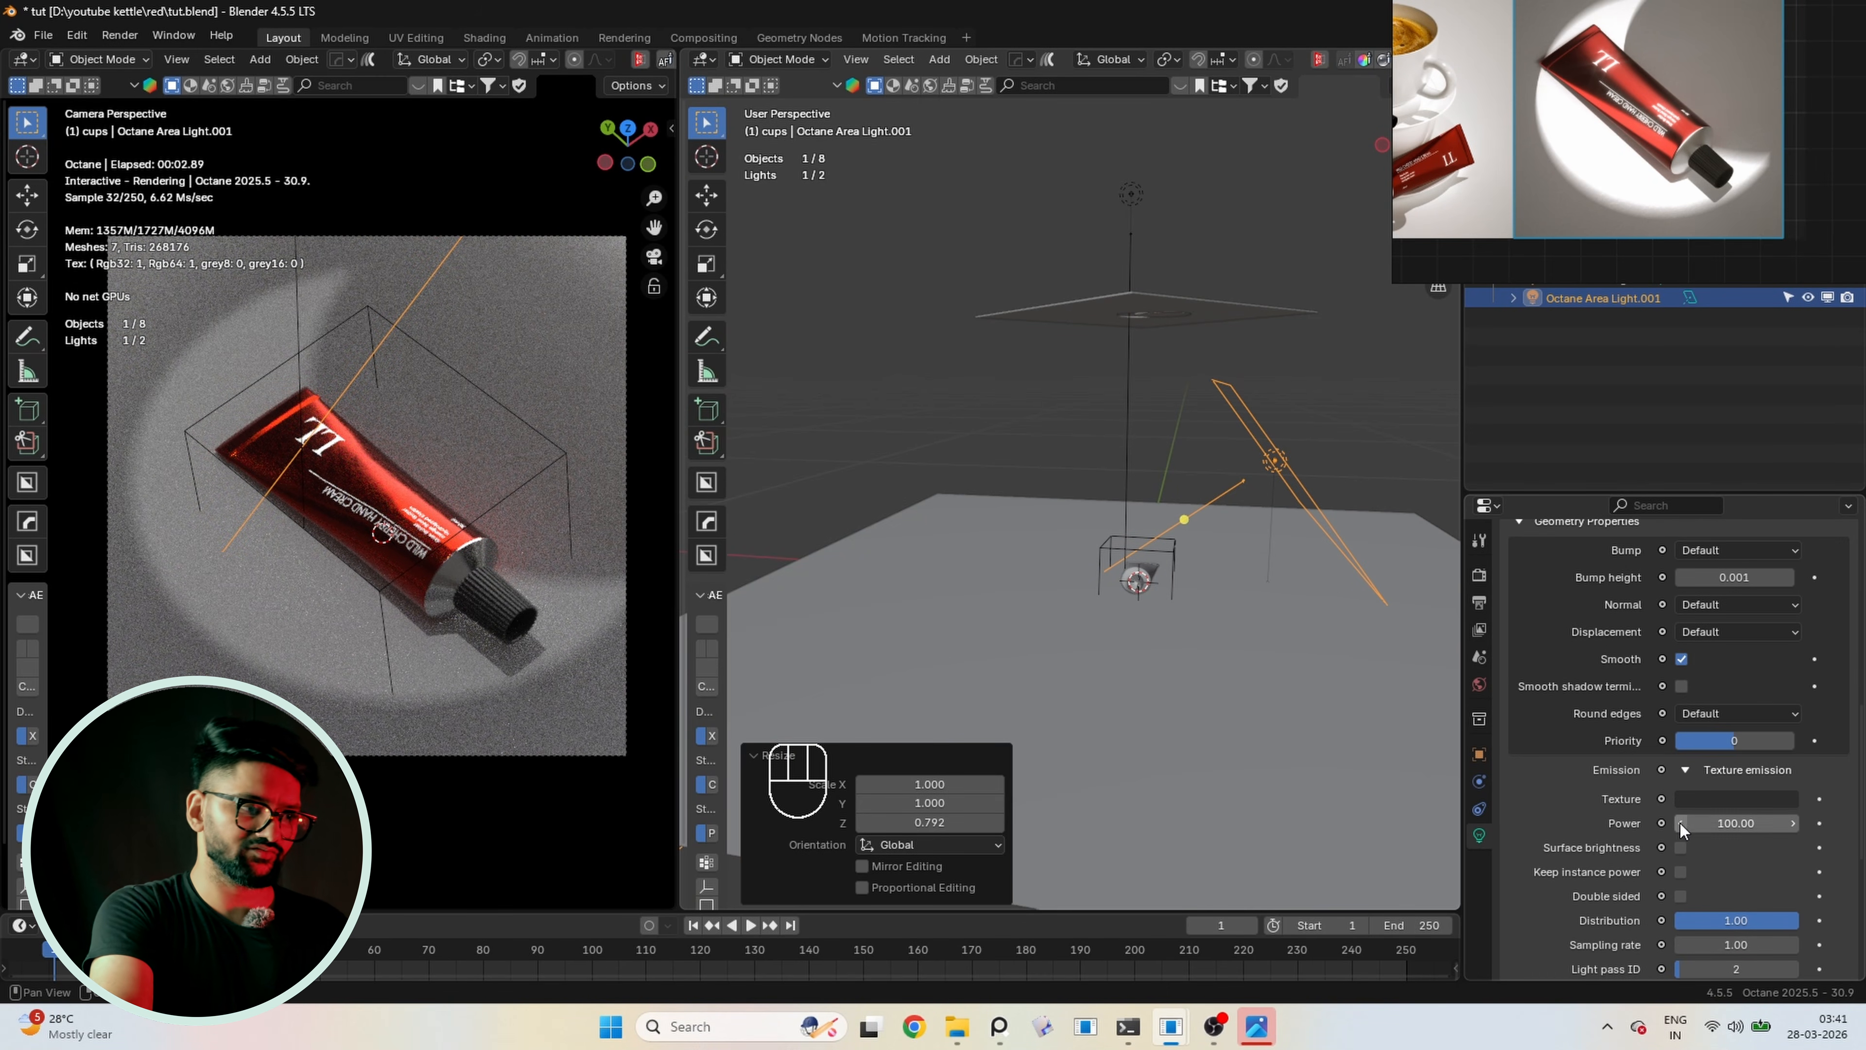
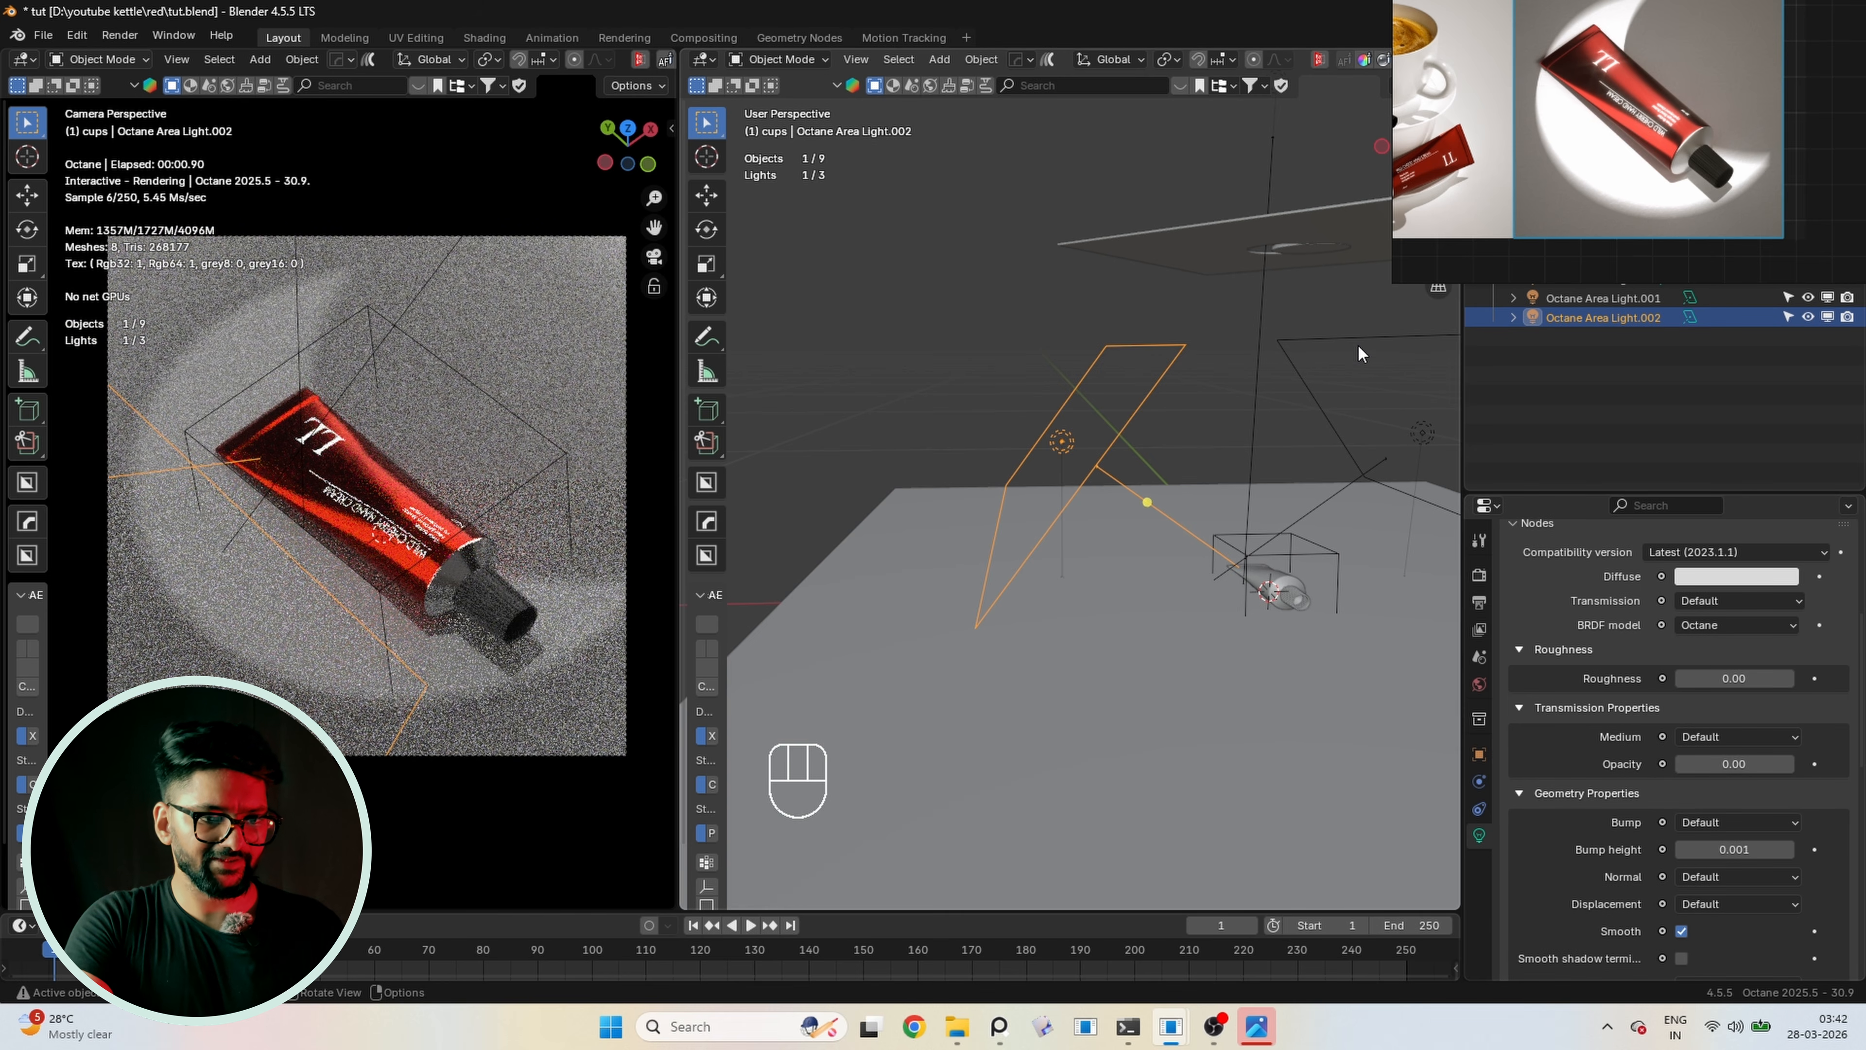
{"action": "left_click", "coordinate": [1357, 345]}
{"action": "left_click_drag", "start_coordinate": [1770, 763], "coordinate": [1679, 763]}
{"action": "scroll", "coordinate": [1205, 445], "scroll_direction": "down", "scroll_amount": 4}
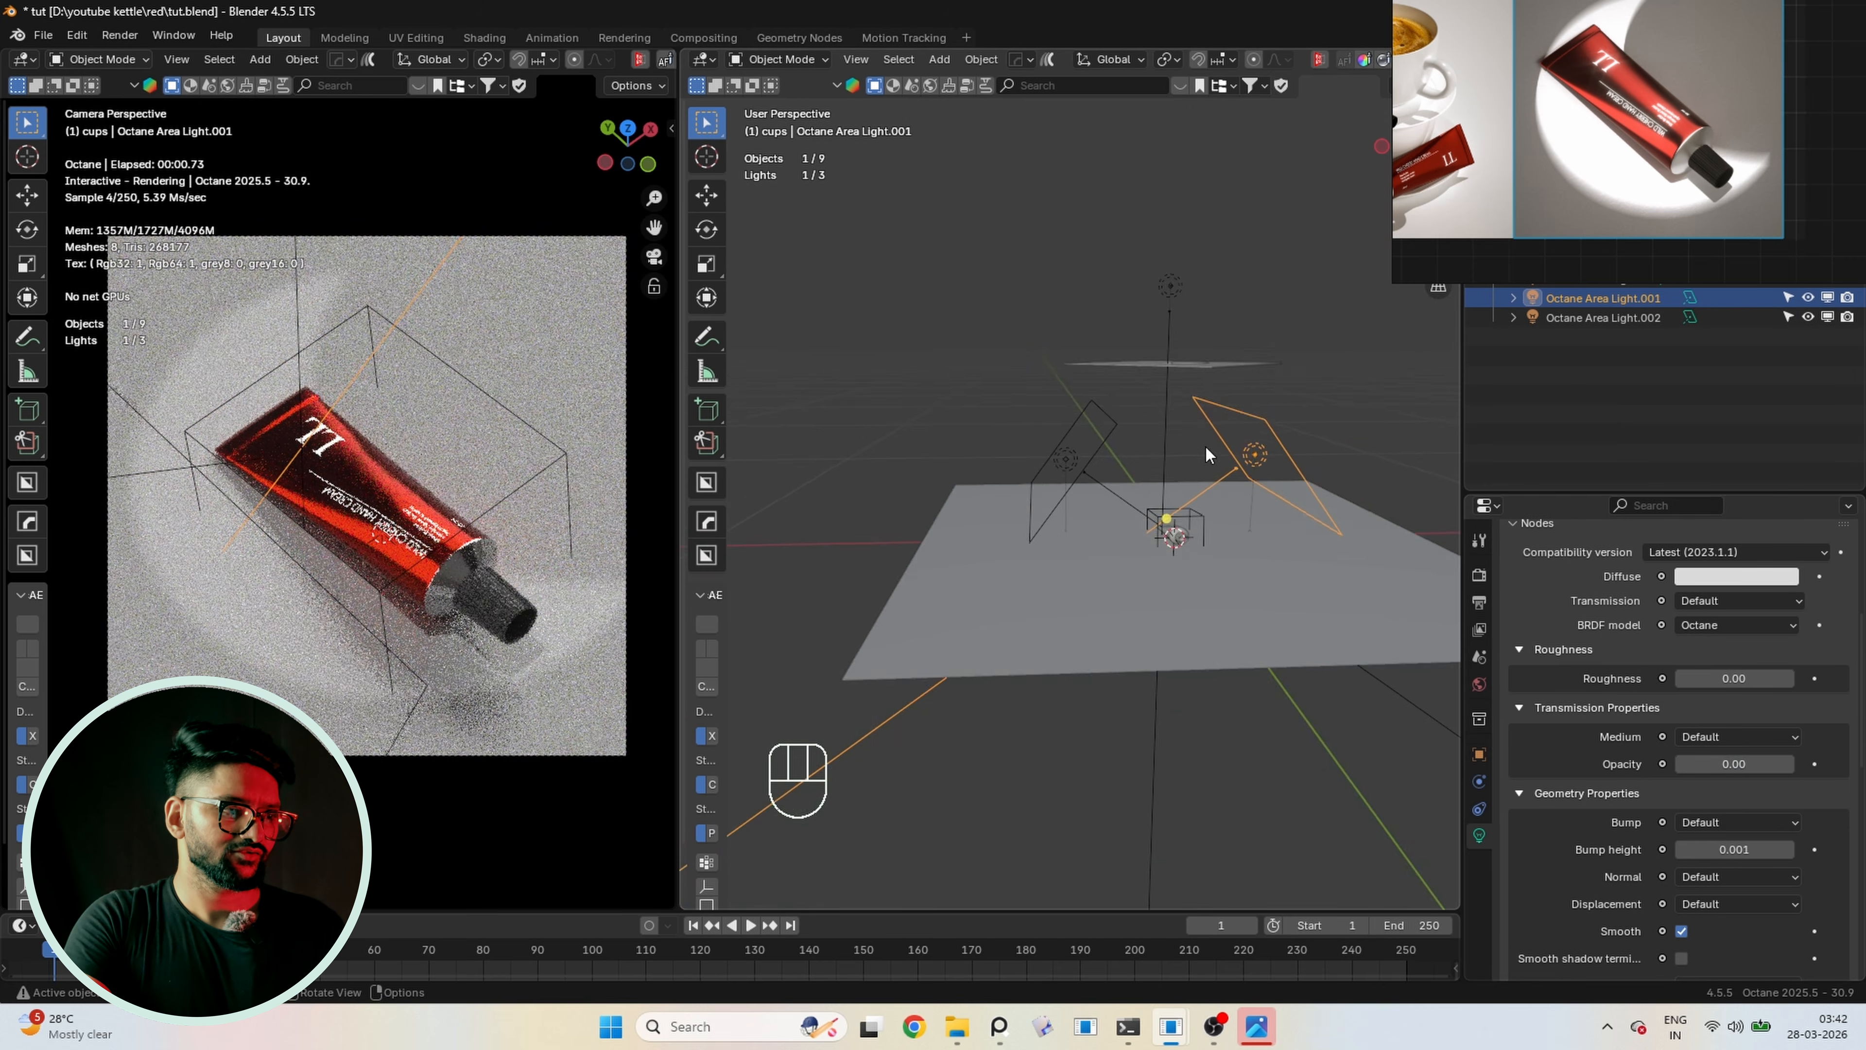
{"action": "middle_click_drag", "start_coordinate": [1205, 445], "coordinate": [1188, 487], "text": "shift"}
{"action": "left_click", "coordinate": [1331, 407]}
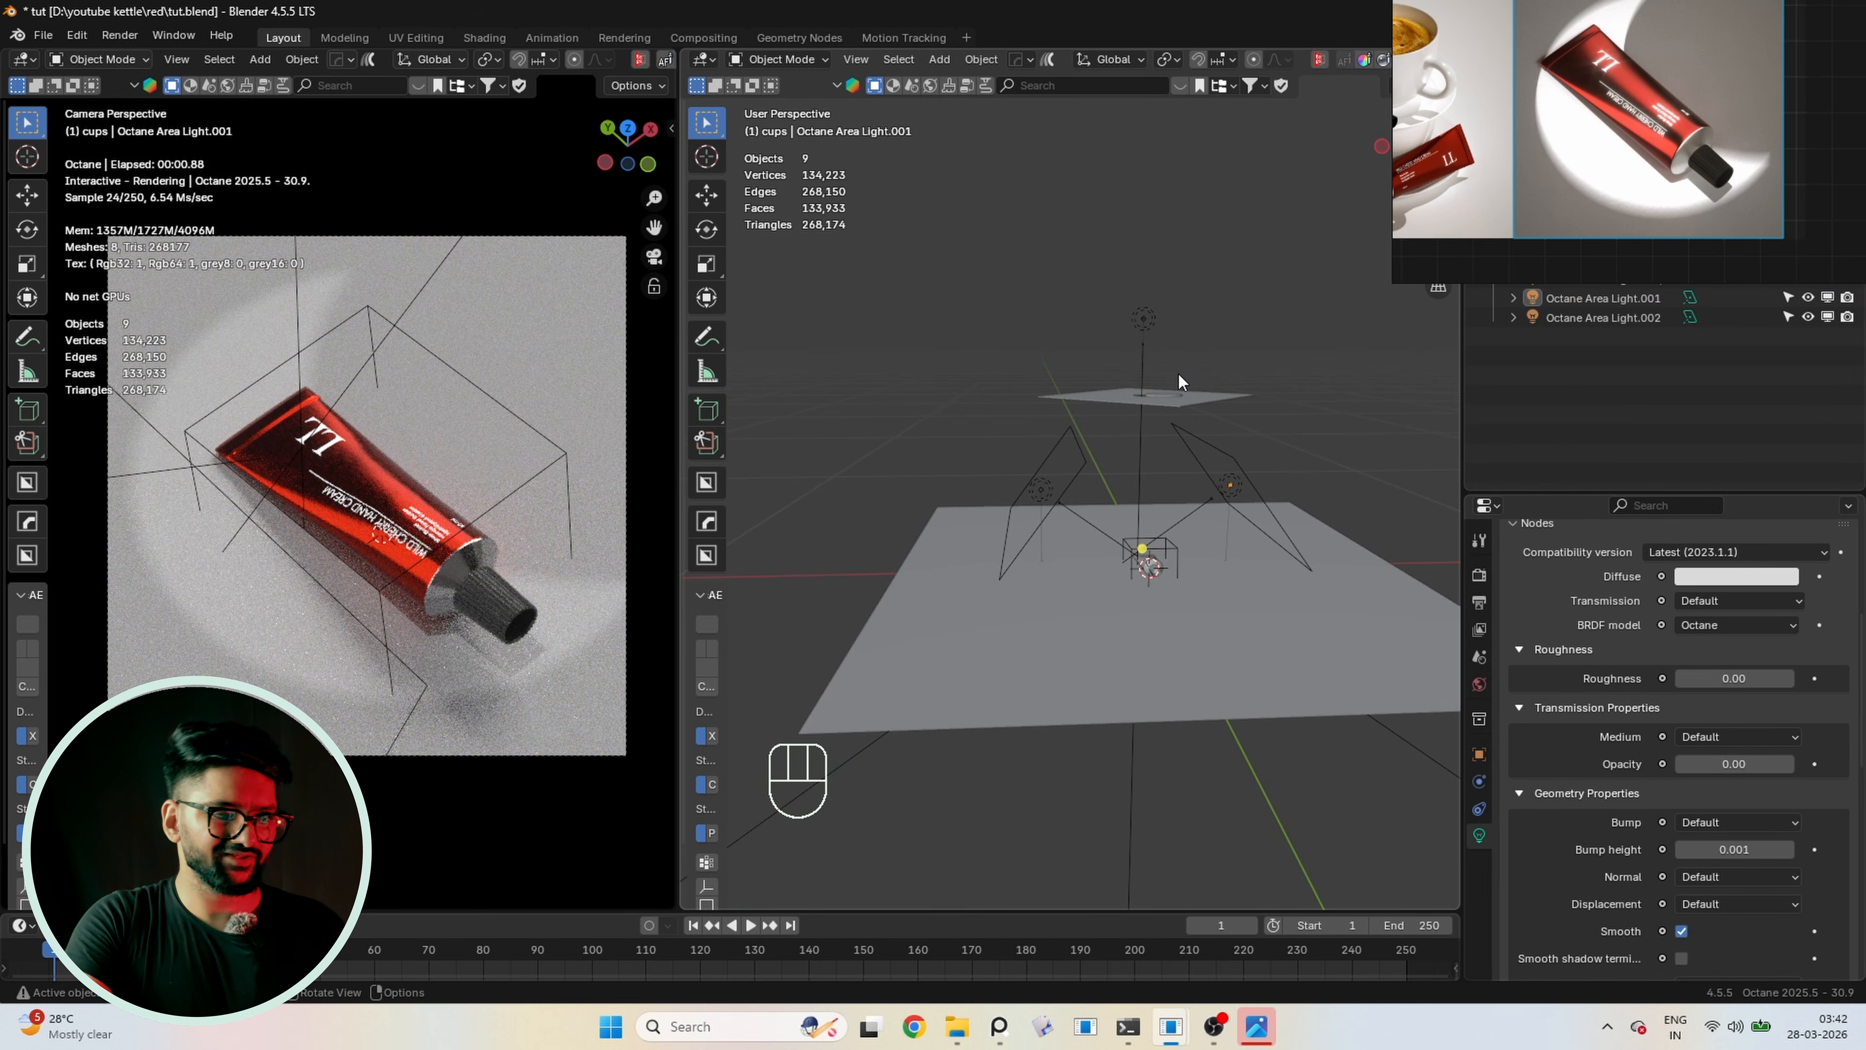
{"action": "key", "text": "ctrl+s"}
Set the emission power of the area light above the holed sheet to 800 and save the file
{"action": "left_click", "coordinate": [1150, 316]}
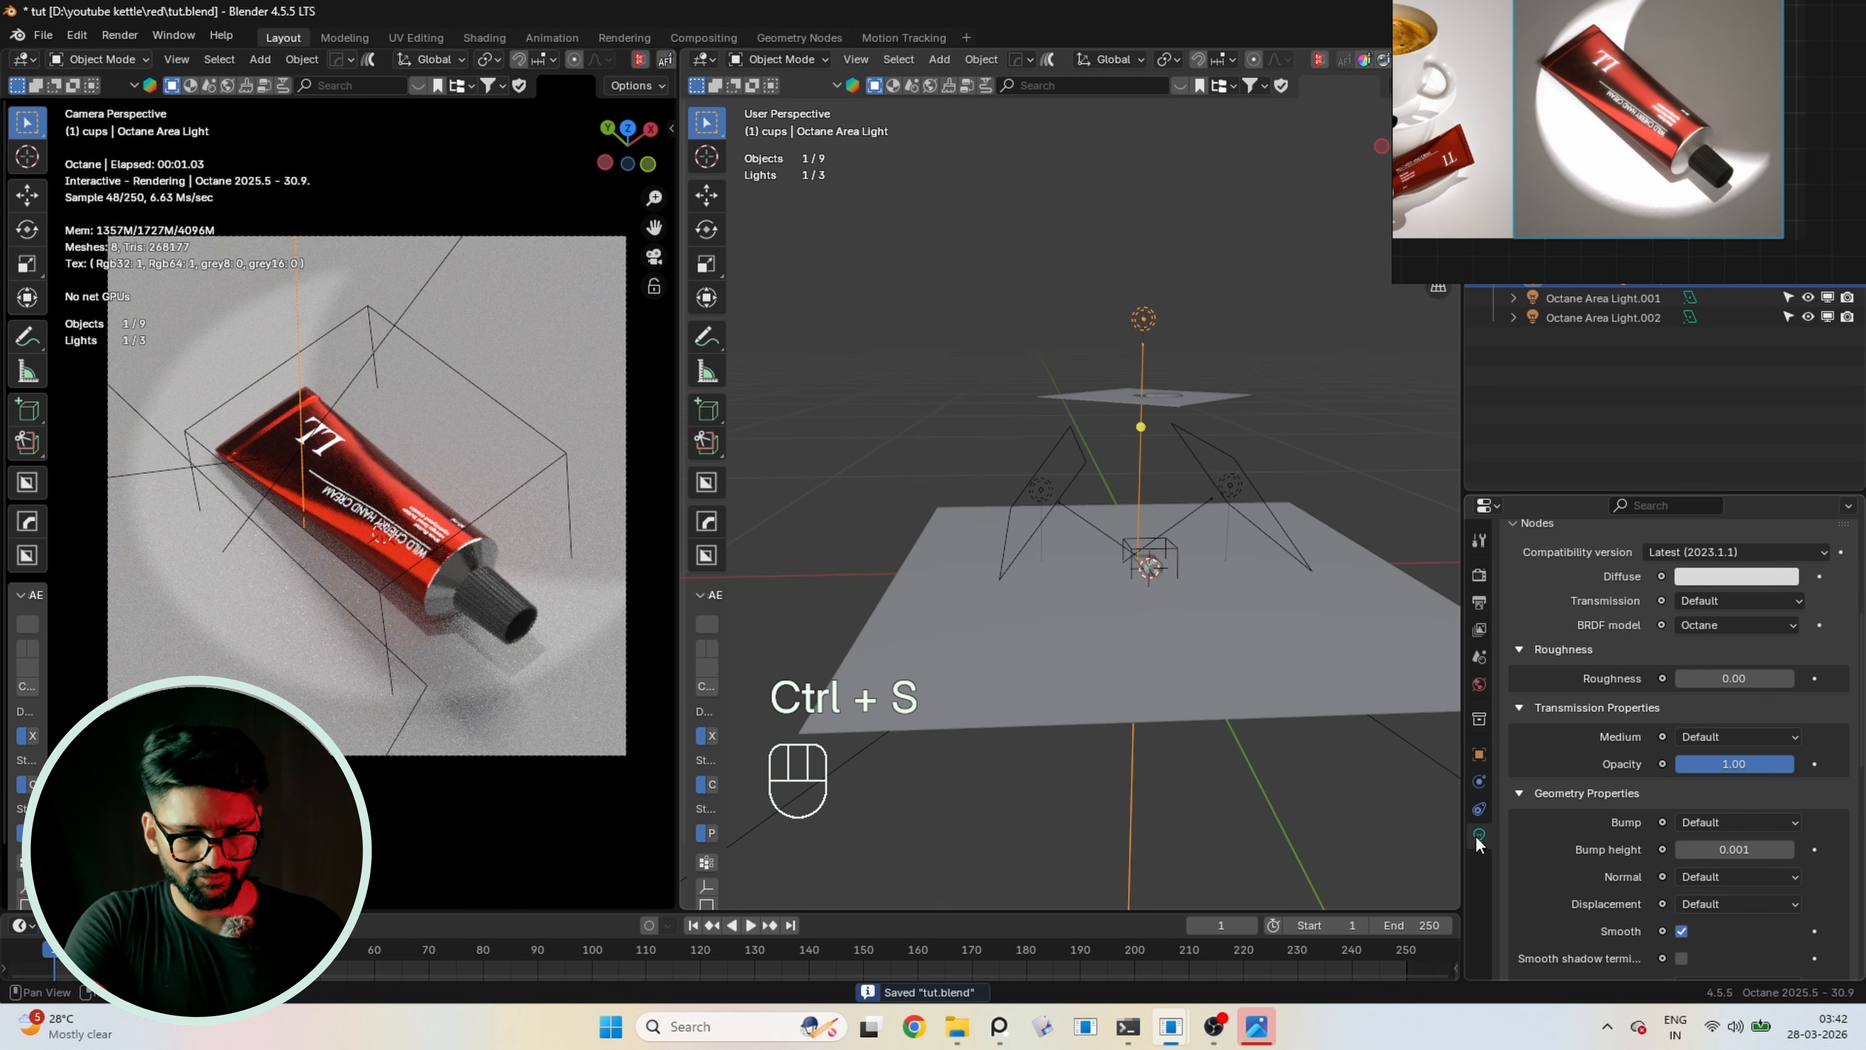
{"action": "scroll", "coordinate": [1709, 747], "scroll_direction": "down", "scroll_amount": 8}
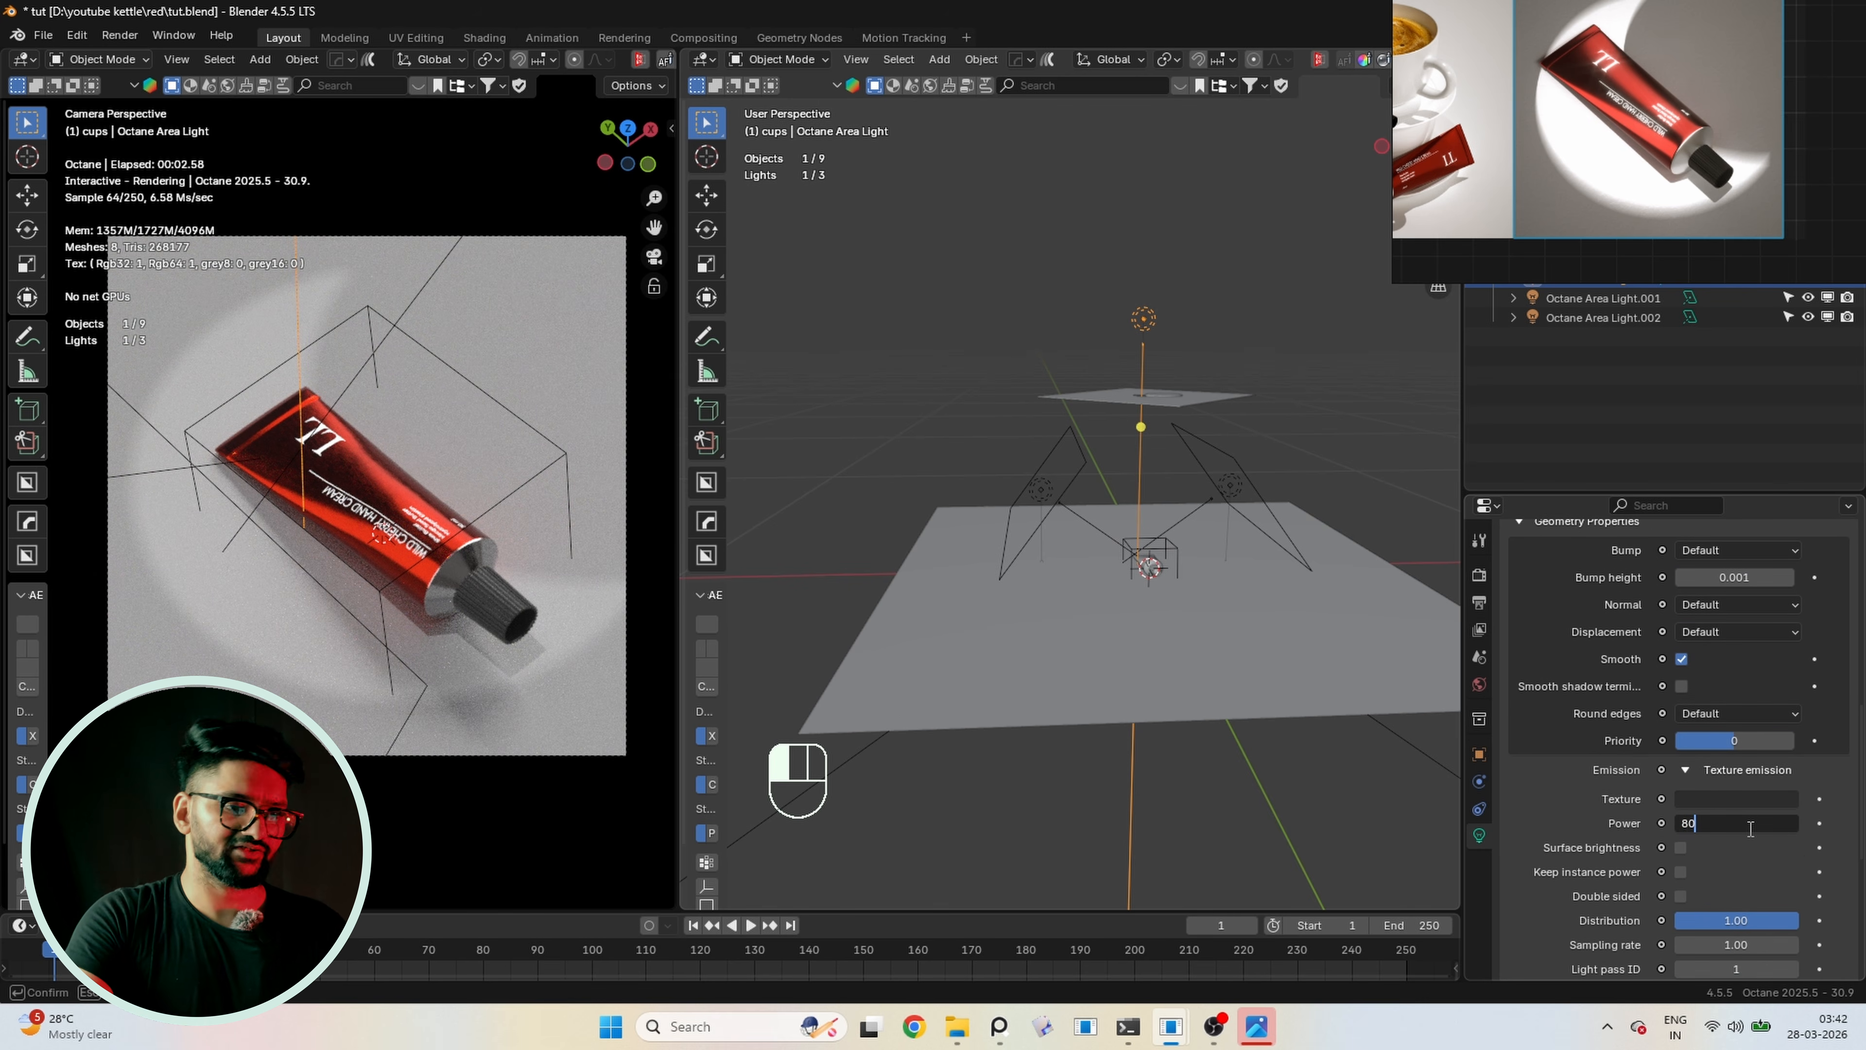
{"action": "type", "text": "0"}
{"action": "key", "text": "Return"}
{"action": "key", "text": "ctrl+s"}
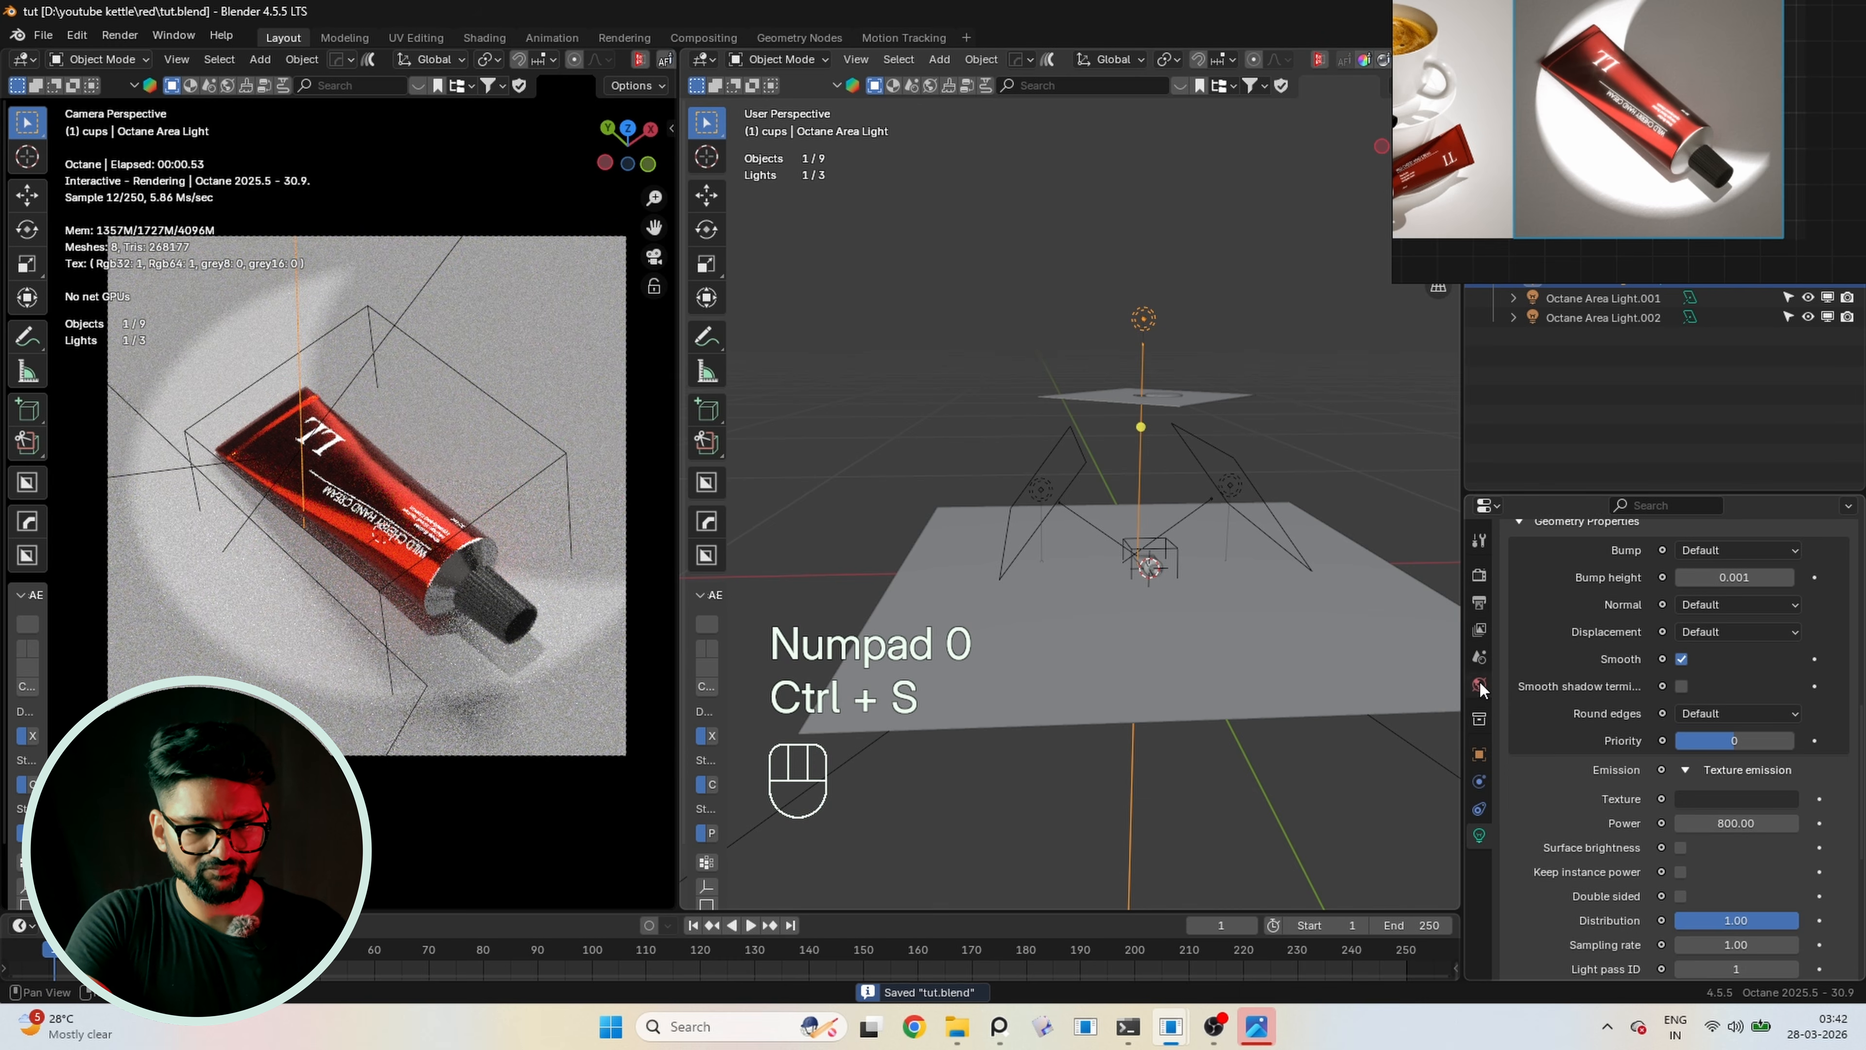
Lower the HDRI environment power to 0.1, trying 0.2 first
{"action": "left_click", "coordinate": [1480, 683]}
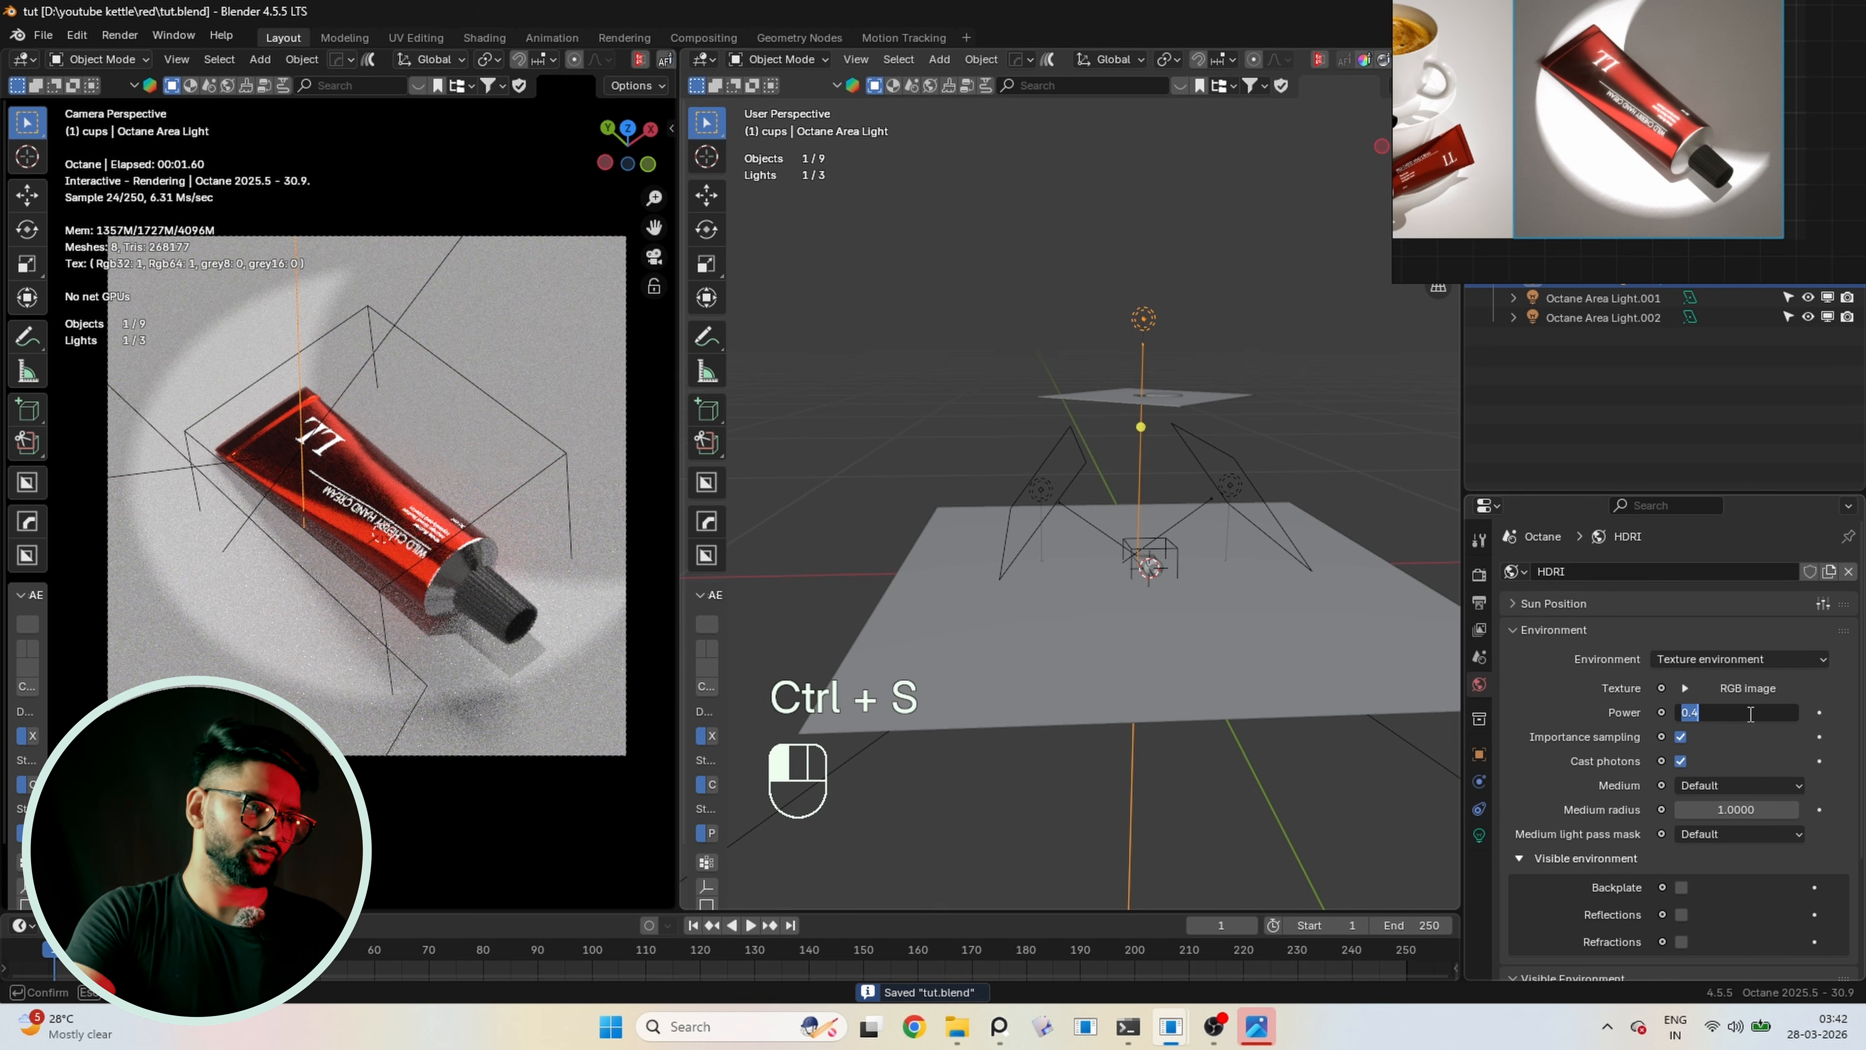
{"action": "left_click", "coordinate": [1750, 714]}
{"action": "type", "text": ".2"}
{"action": "key", "text": "Return"}
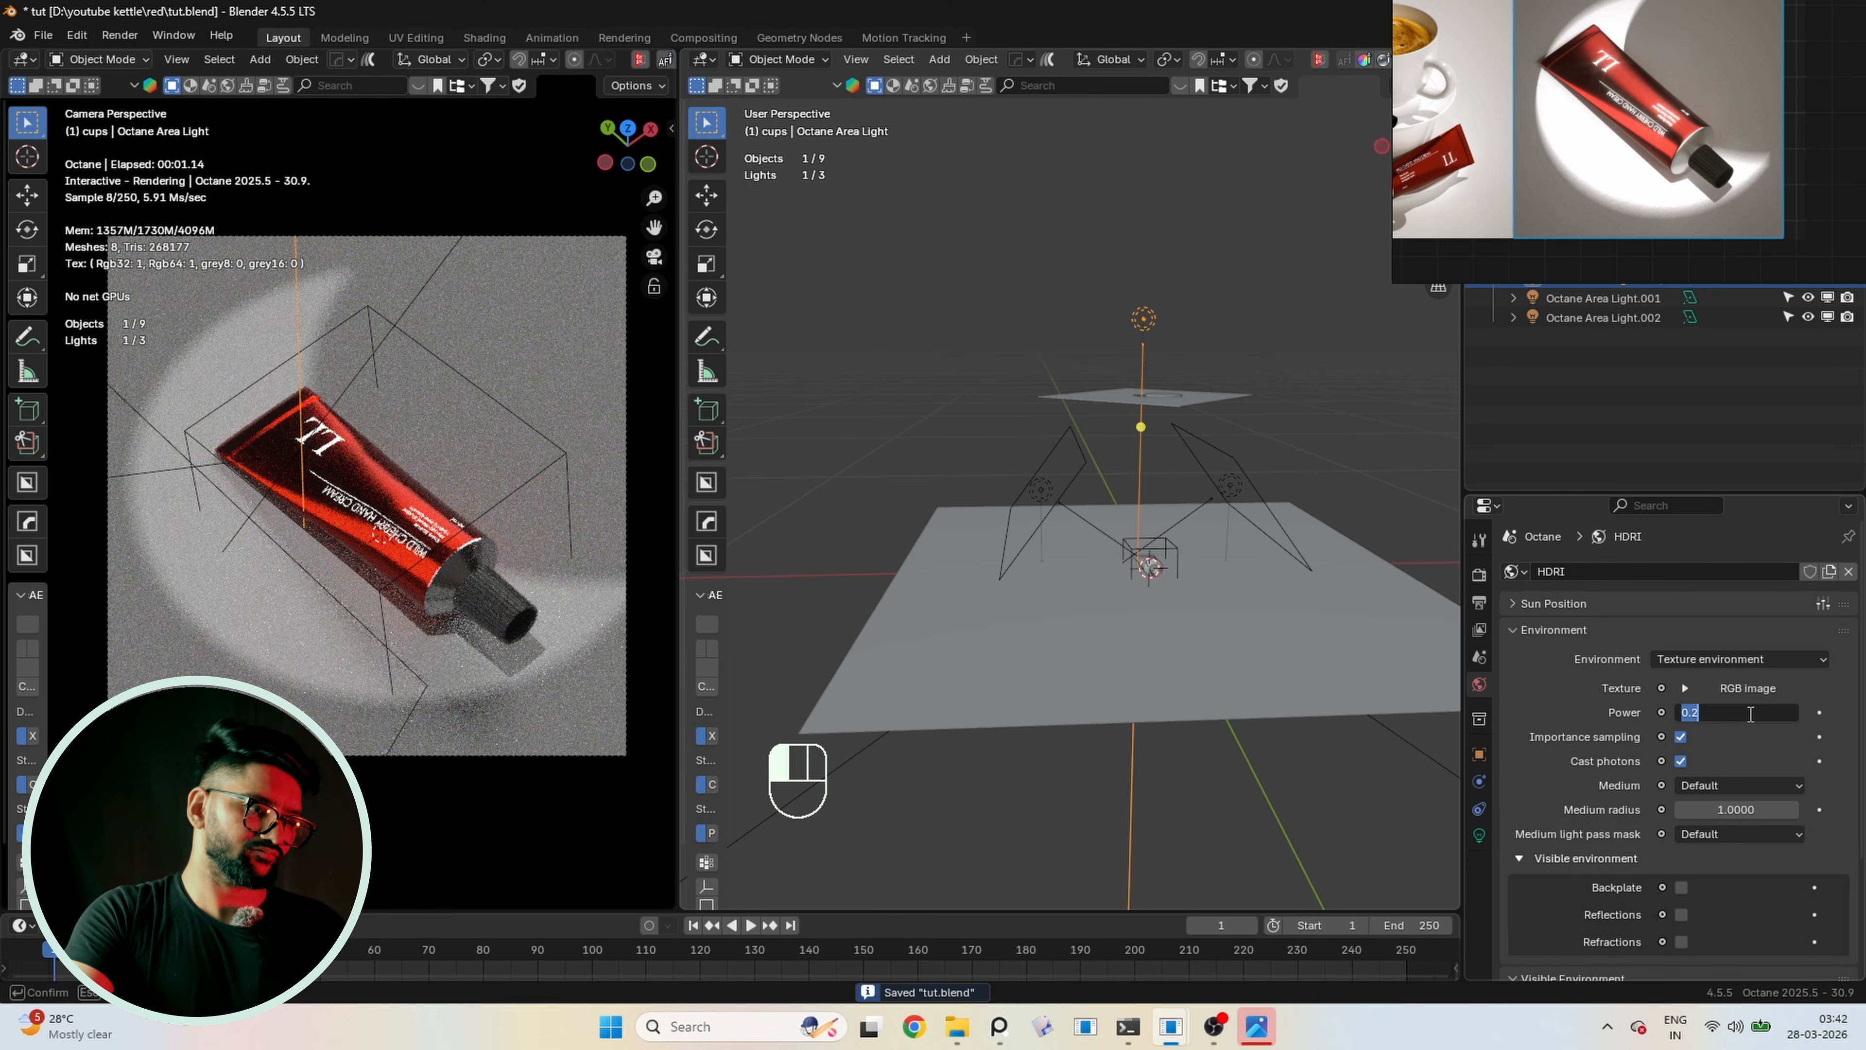
{"action": "type", "text": ".1"}
{"action": "key", "text": "Return"}
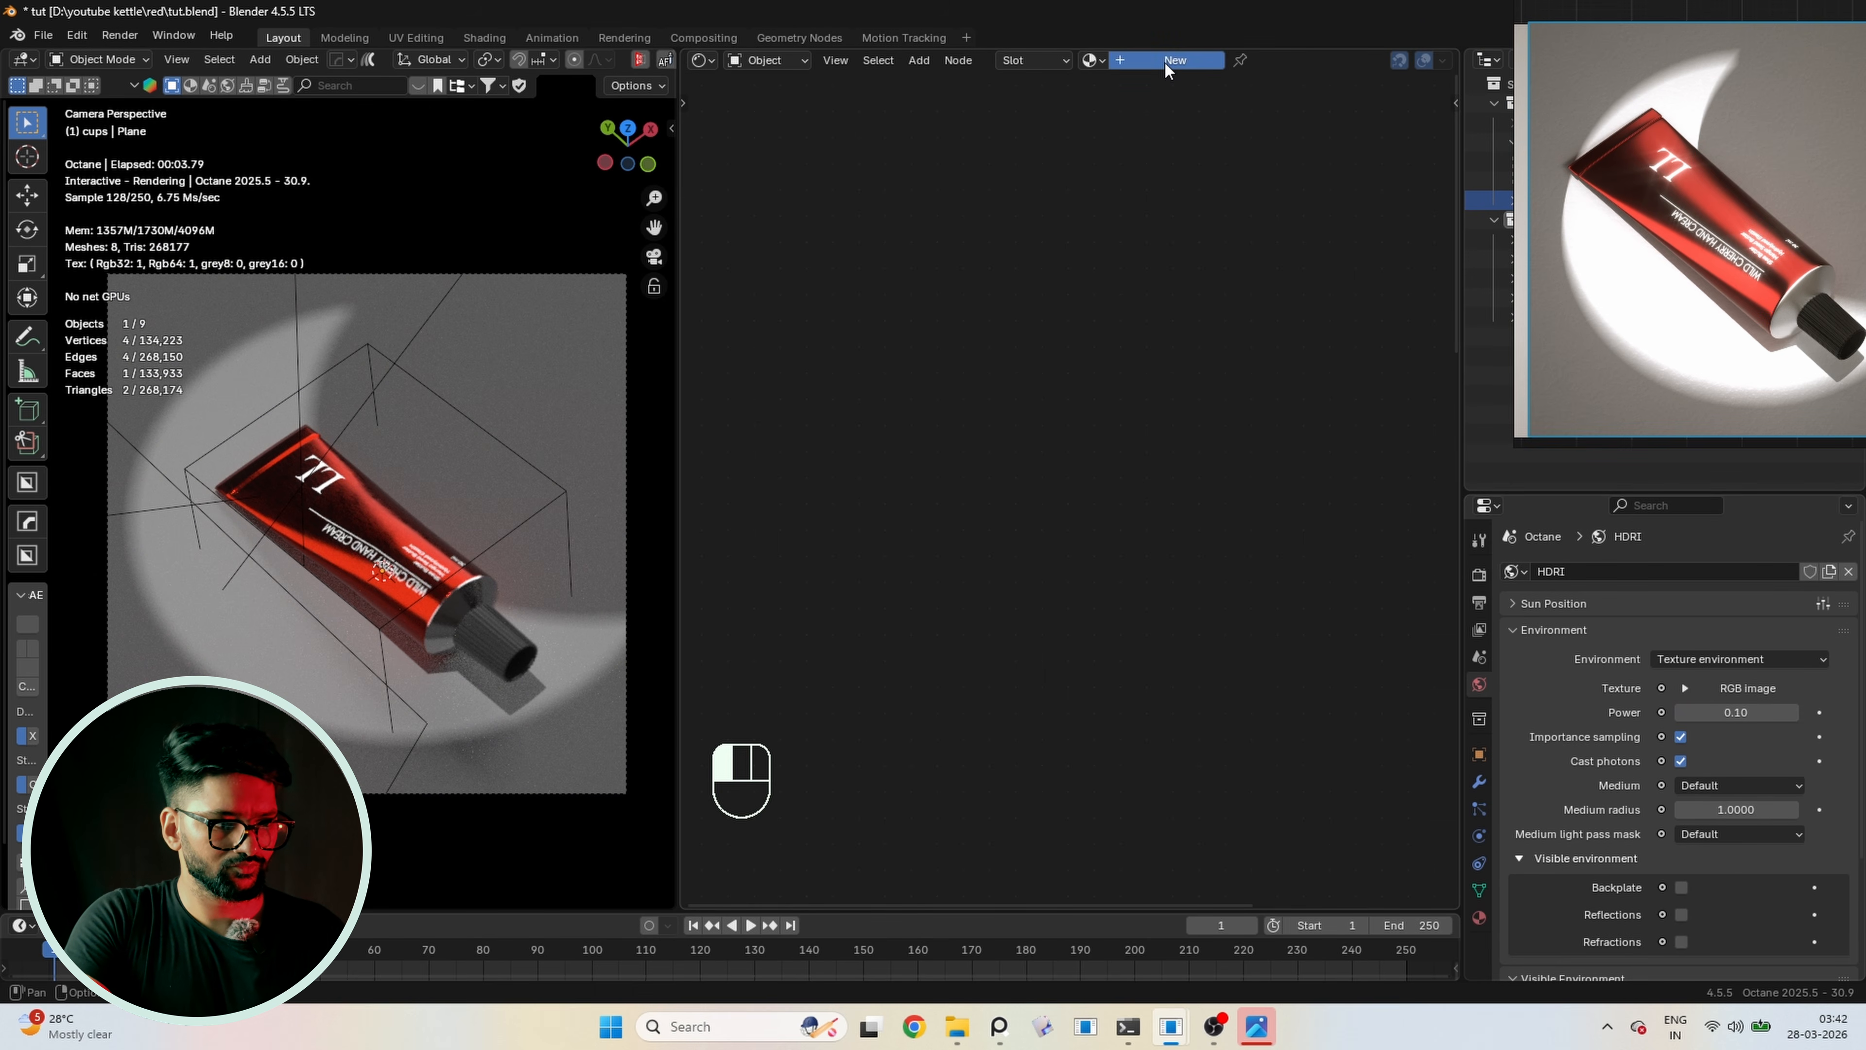
Give the ground plane a new material, replacing its Universal material node with a Glossy material connected to the output's Surface
{"action": "left_click", "coordinate": [1164, 61]}
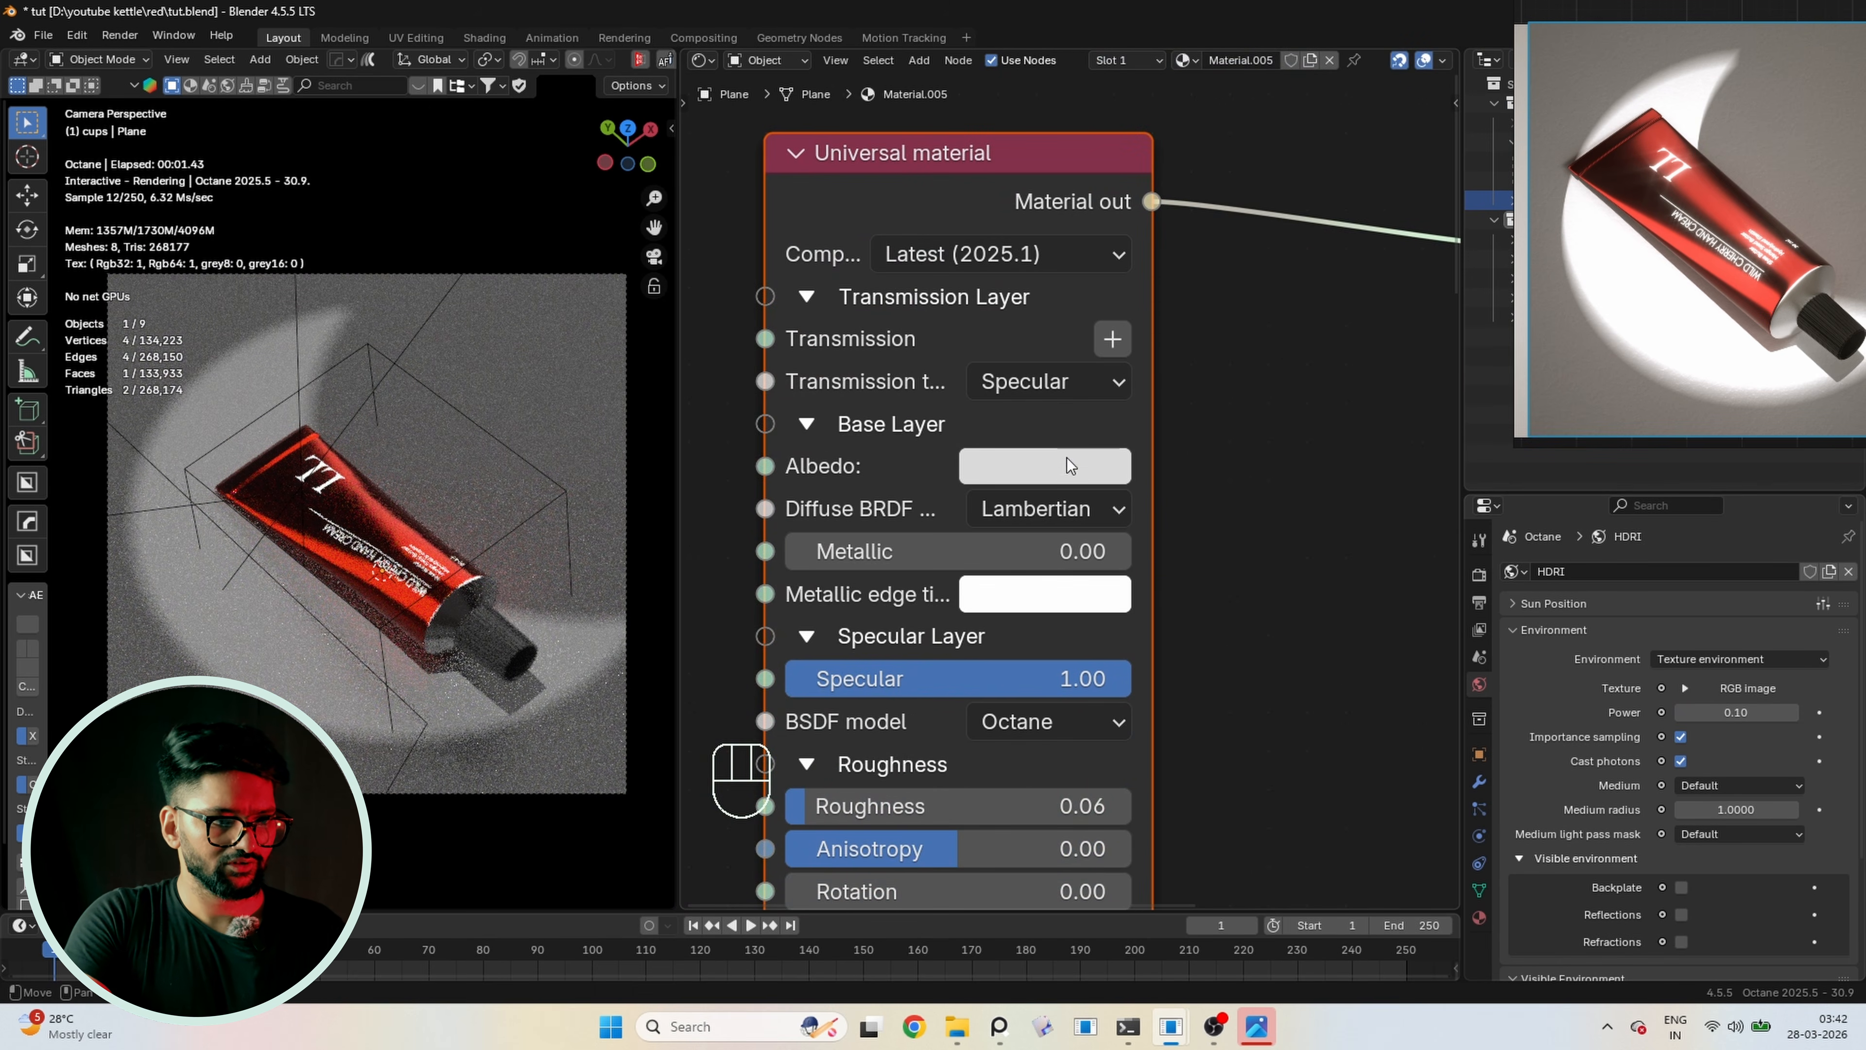
{"action": "left_click", "coordinate": [1055, 482]}
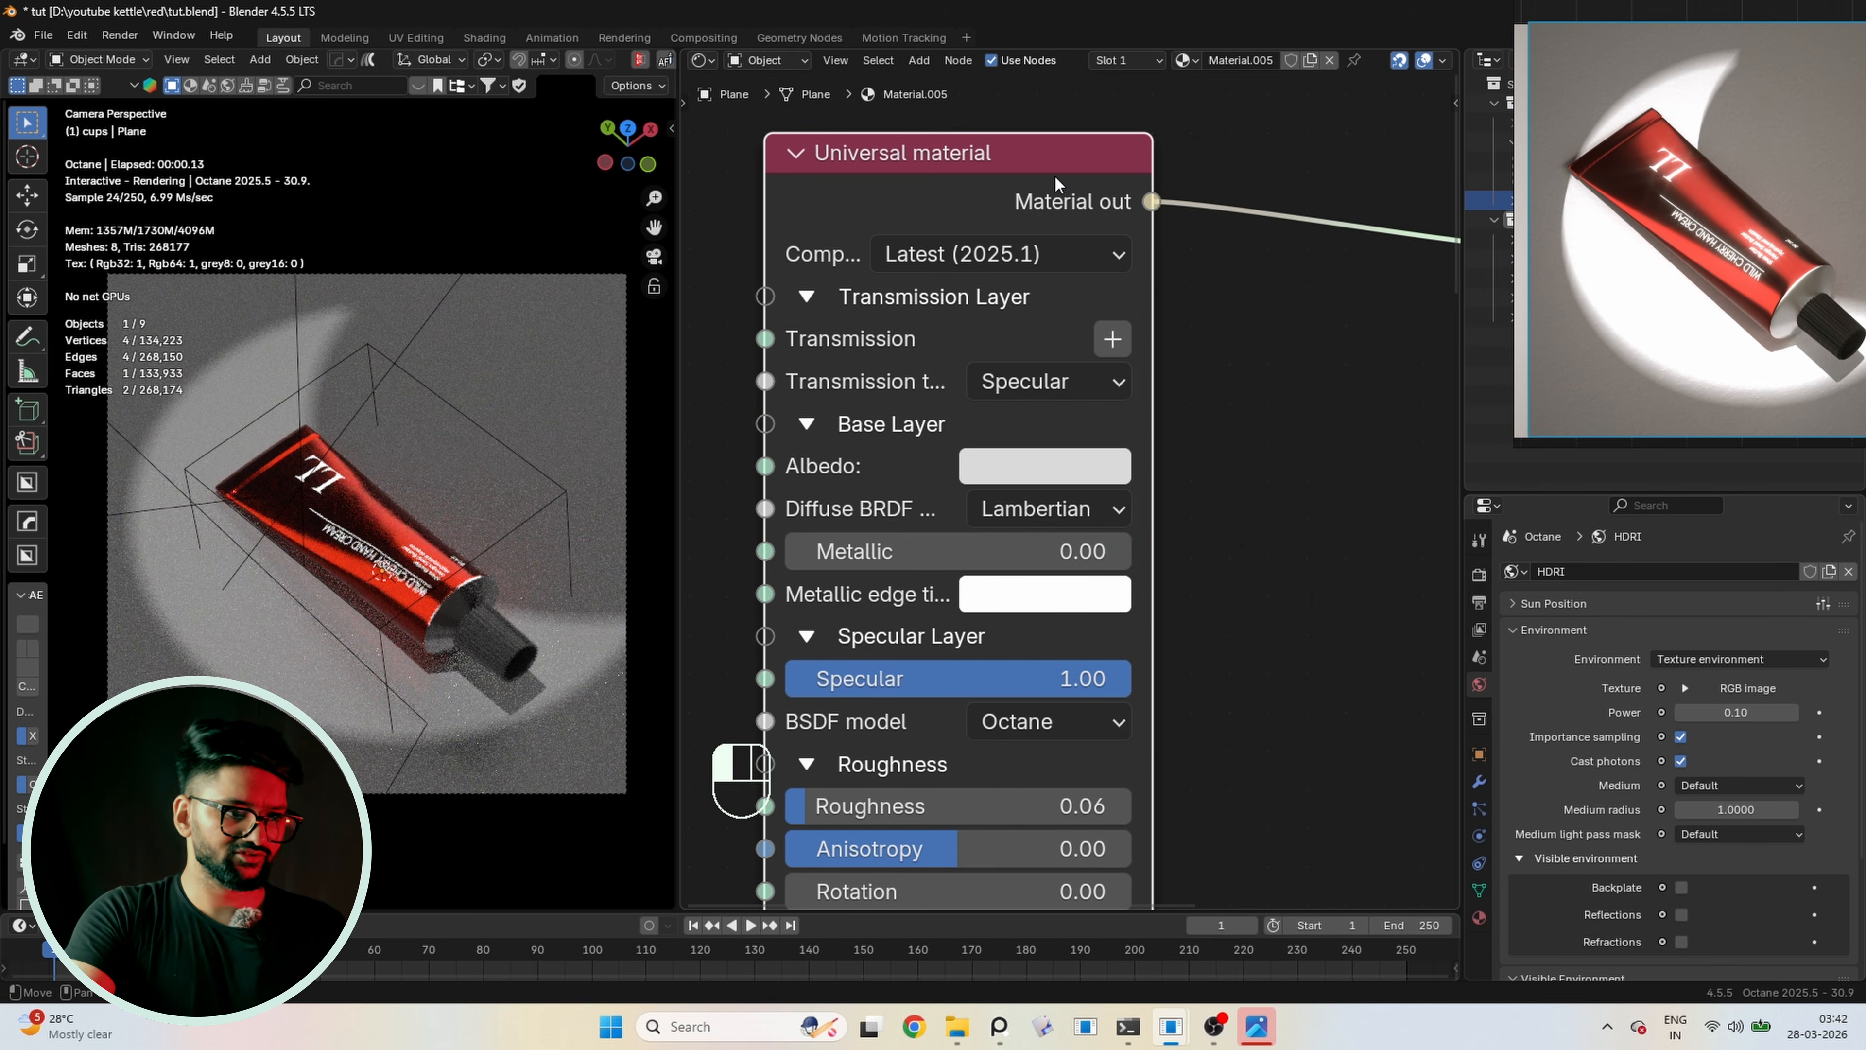
{"action": "key", "text": "Delete"}
{"action": "key", "text": "shift+a"}
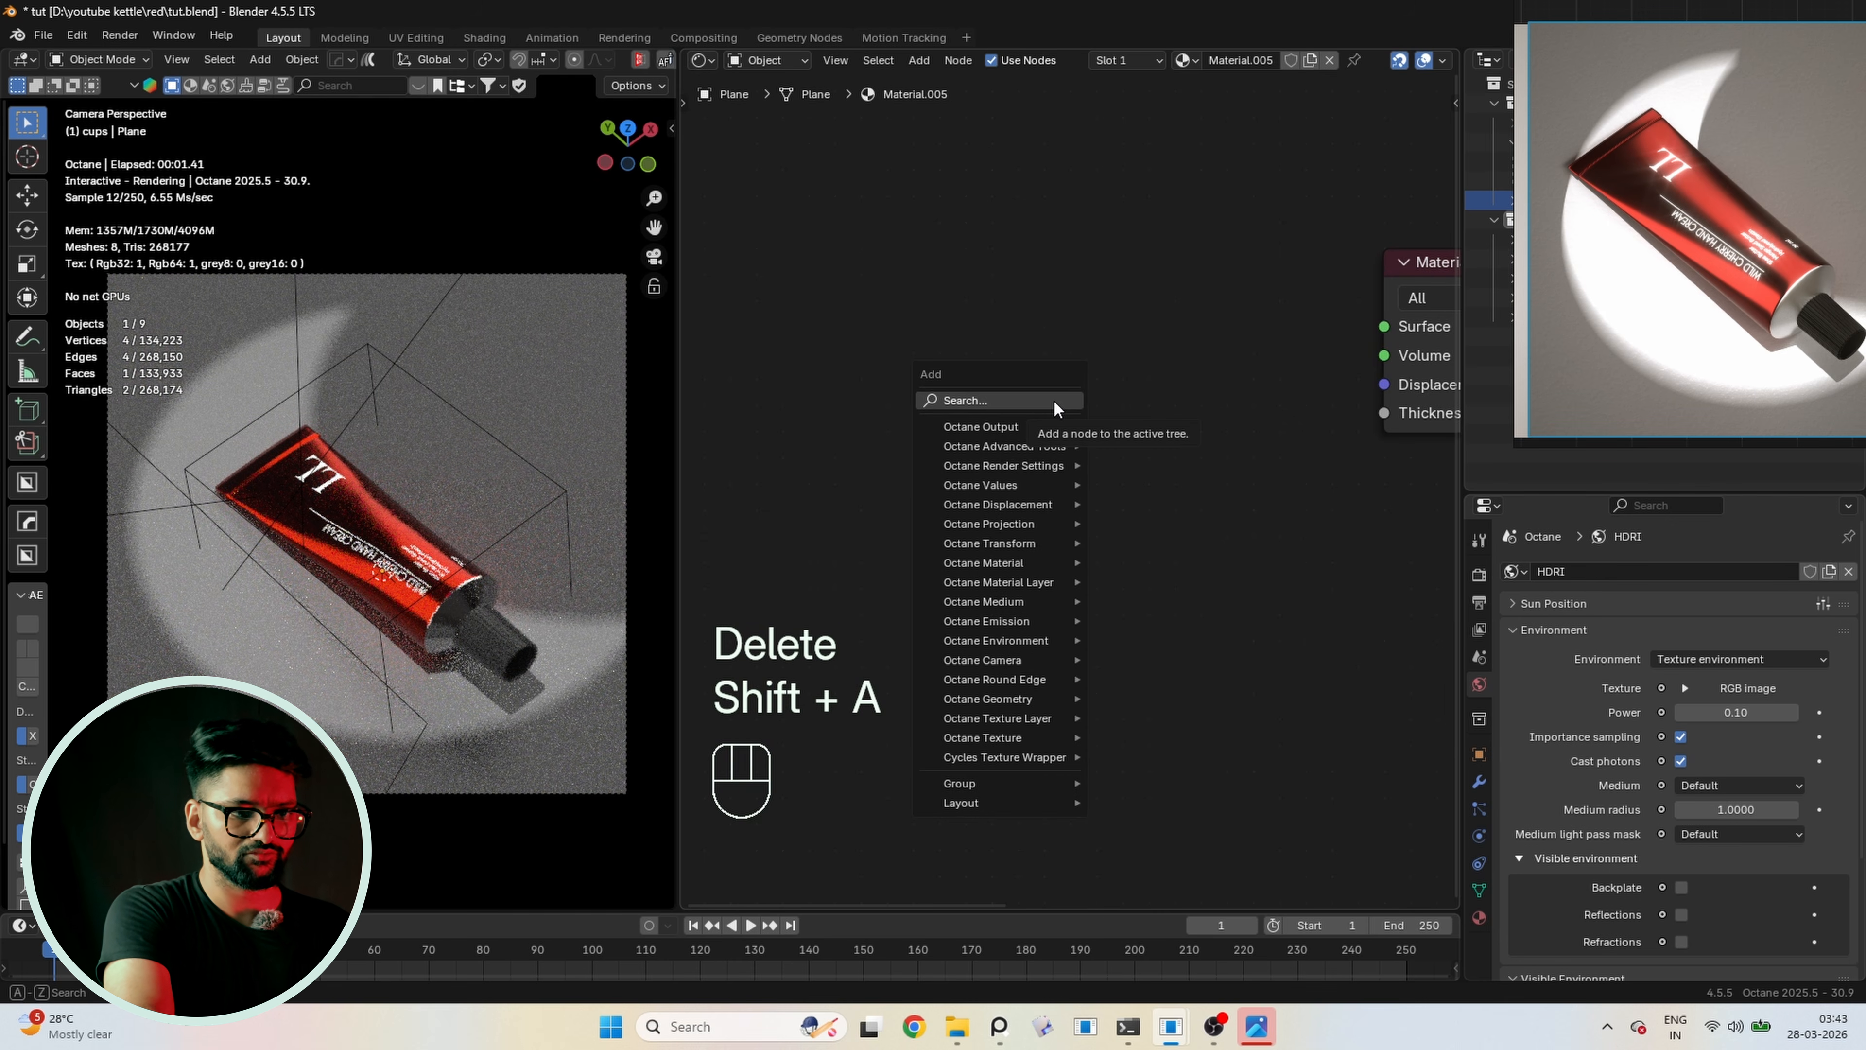
{"action": "type", "text": "glos"}
{"action": "key", "text": "Return"}
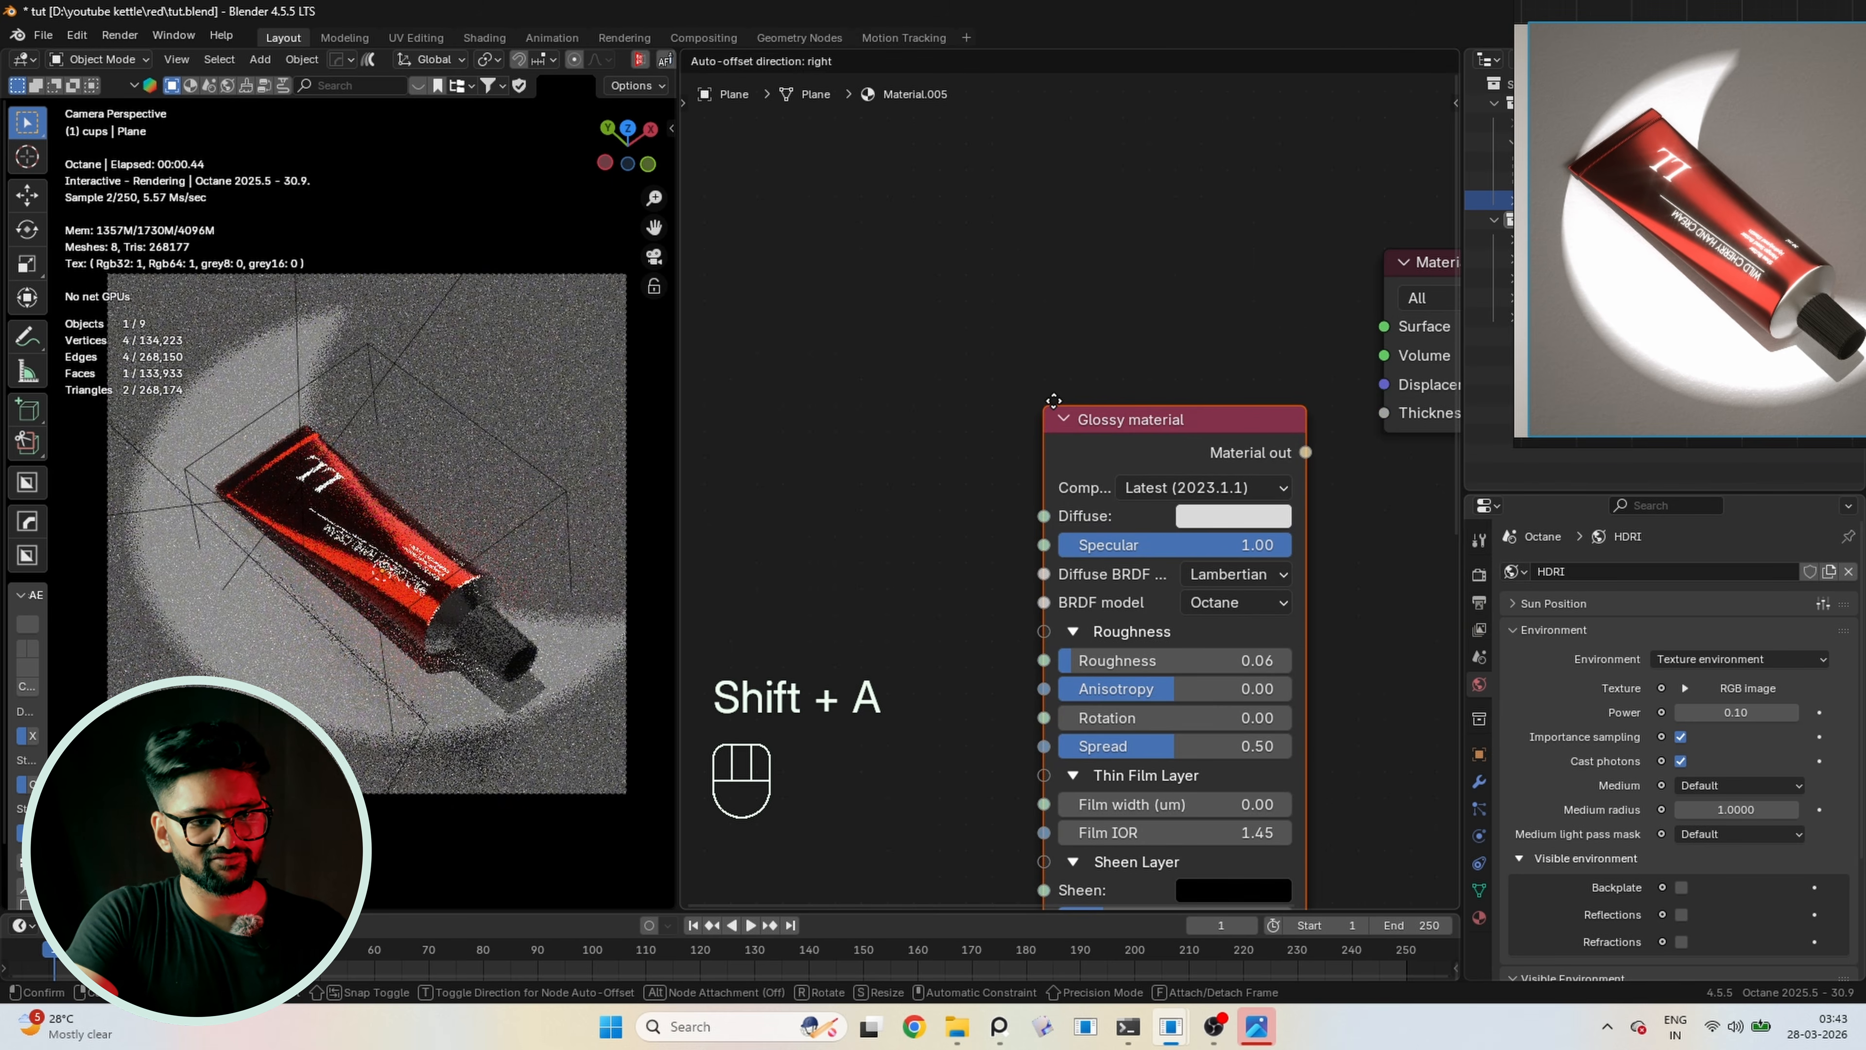
{"action": "left_click", "coordinate": [985, 296]}
{"action": "left_click_drag", "start_coordinate": [1228, 348], "coordinate": [1383, 326]}
Change the Glossy material's diffuse colour to a bright, slightly warm white and save the file
{"action": "left_click", "coordinate": [1180, 414]}
{"action": "left_click_drag", "start_coordinate": [1336, 482], "coordinate": [1327, 436]}
{"action": "left_click", "coordinate": [1164, 411]}
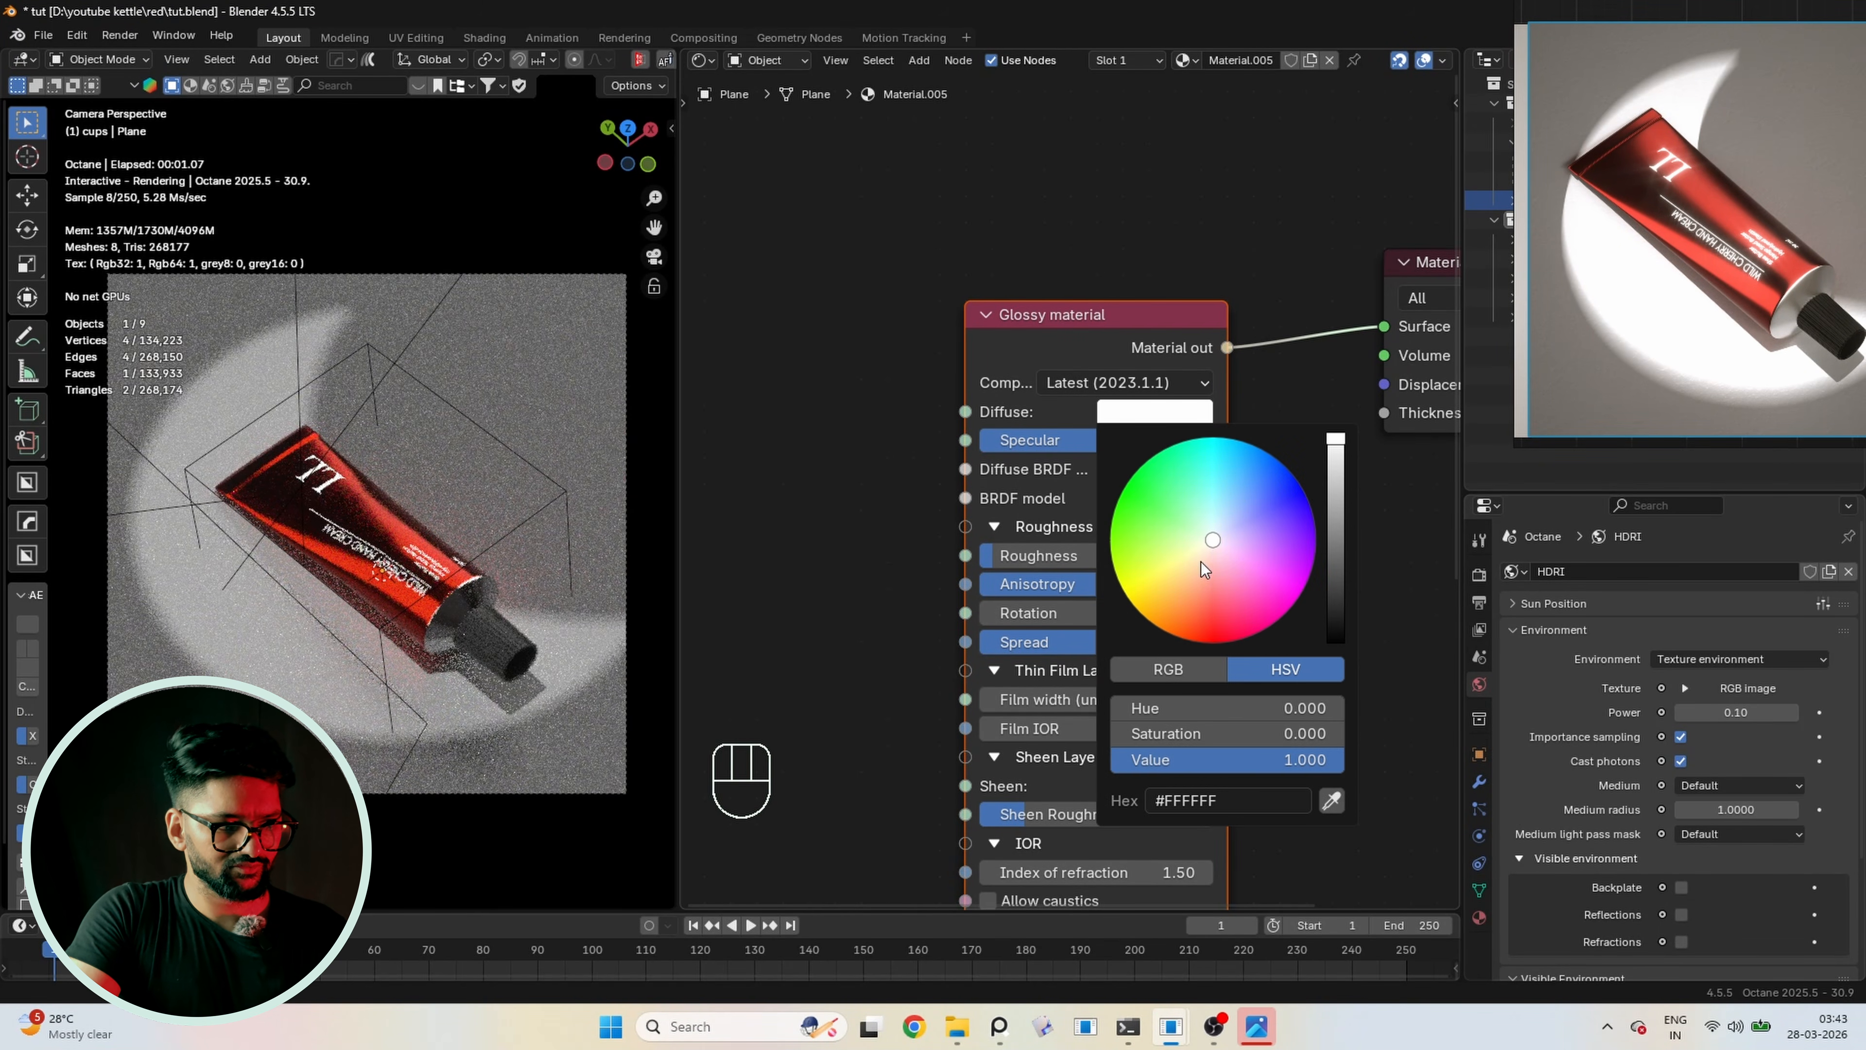
{"action": "left_click_drag", "start_coordinate": [1201, 561], "coordinate": [1208, 548]}
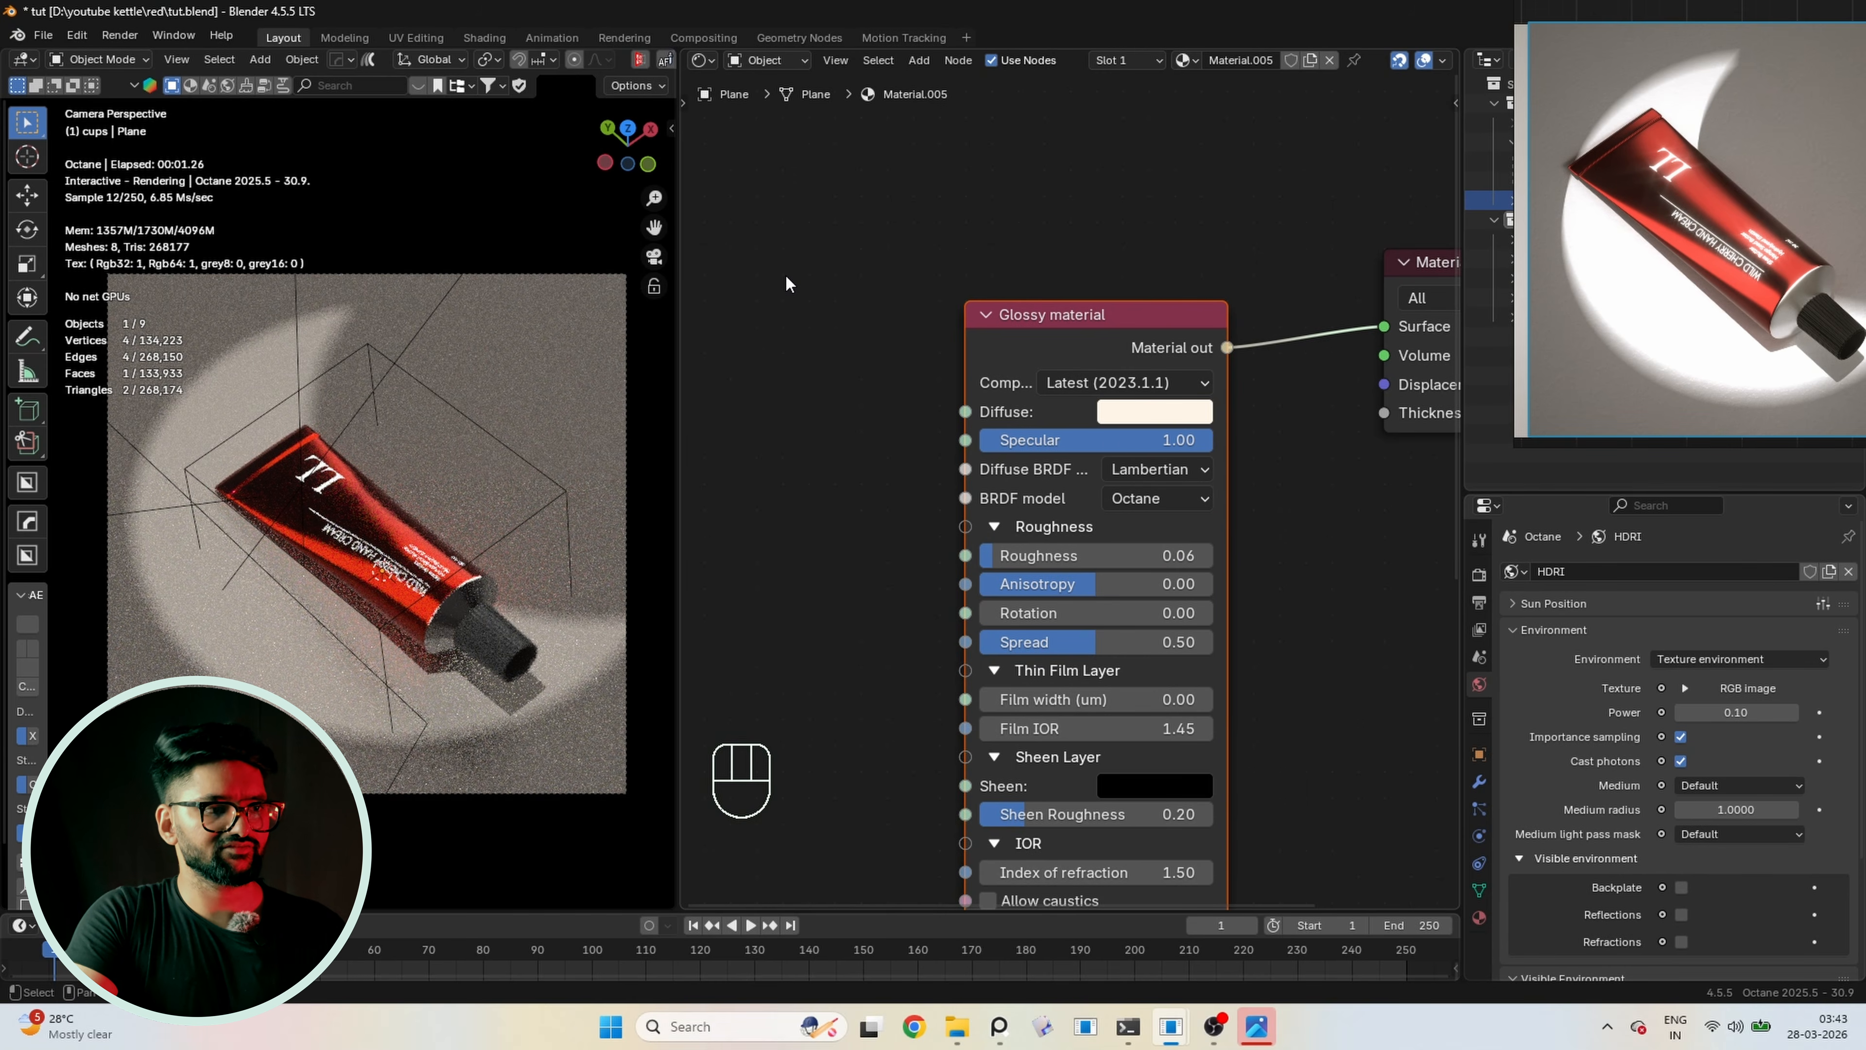
{"action": "key", "text": "ctrl+s"}
Switch the node editor area back to a 3D viewport and put the camera view in solid shading
{"action": "left_click", "coordinate": [704, 61]}
{"action": "left_click", "coordinate": [763, 112]}
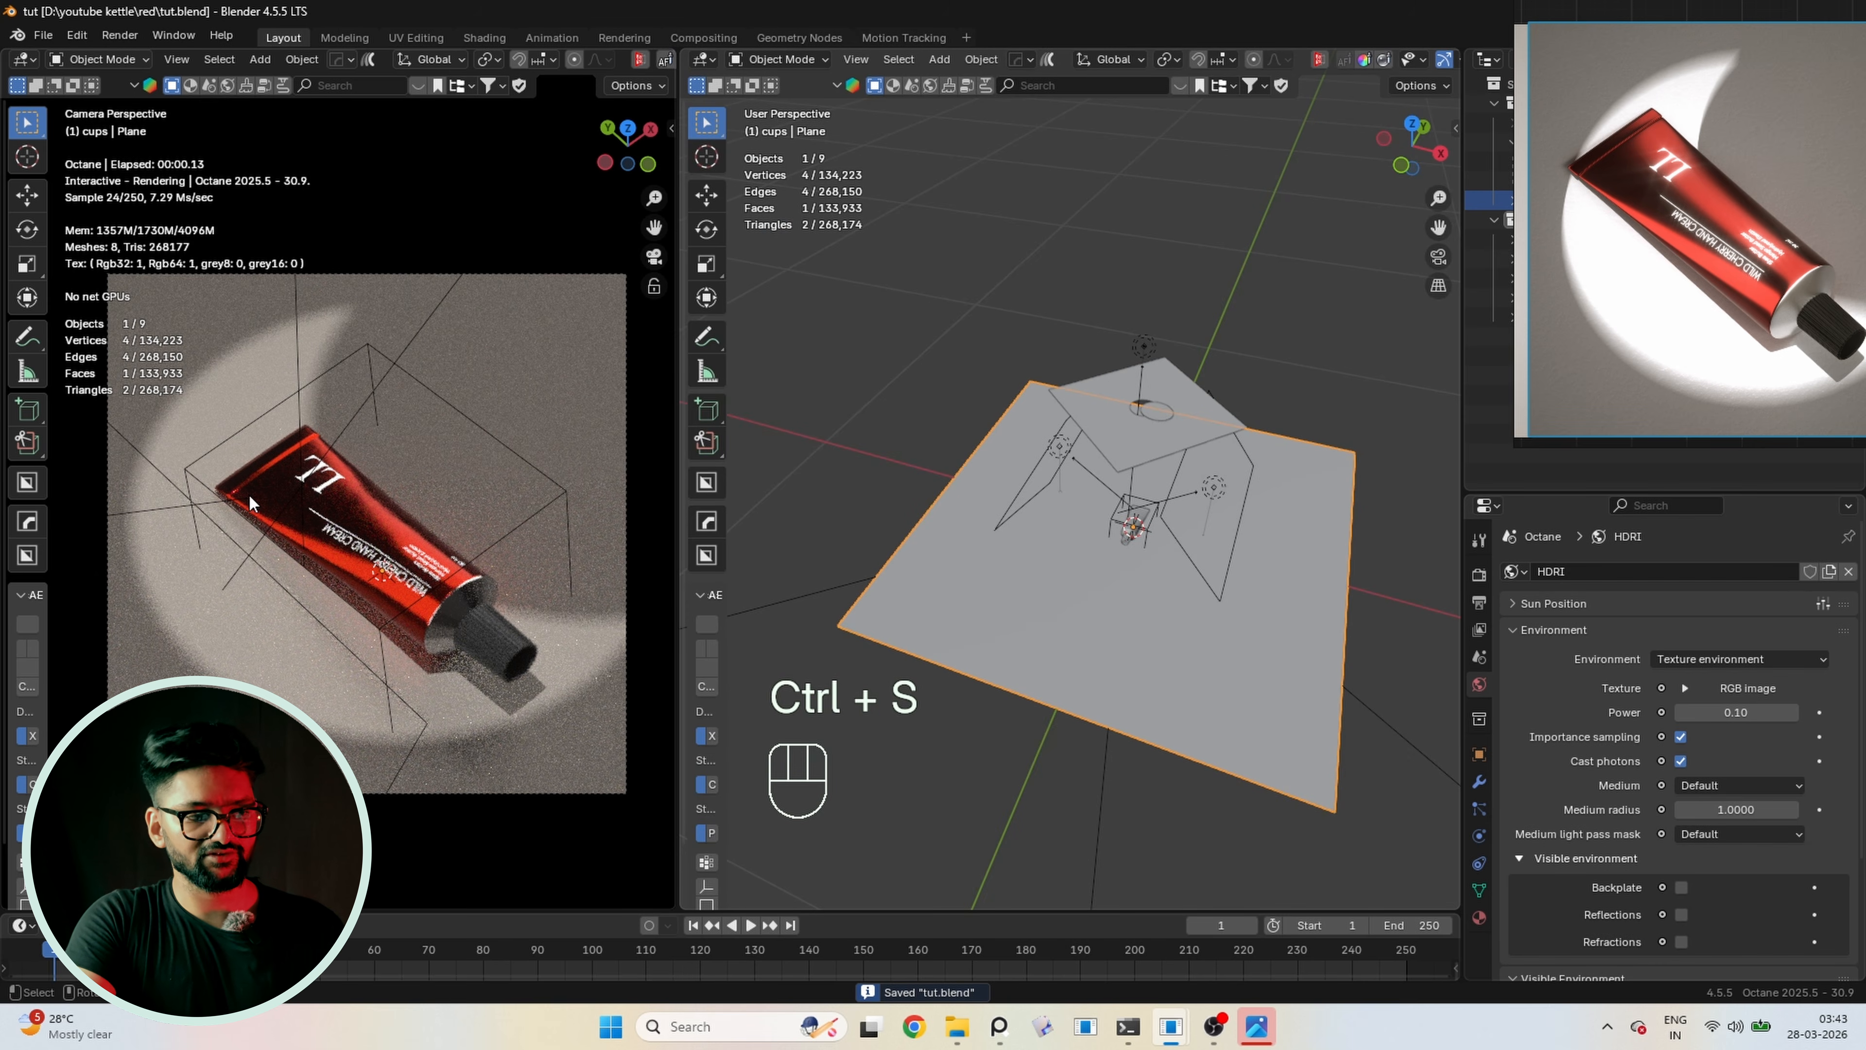
{"action": "key", "text": "z"}
{"action": "left_click", "coordinate": [367, 525]}
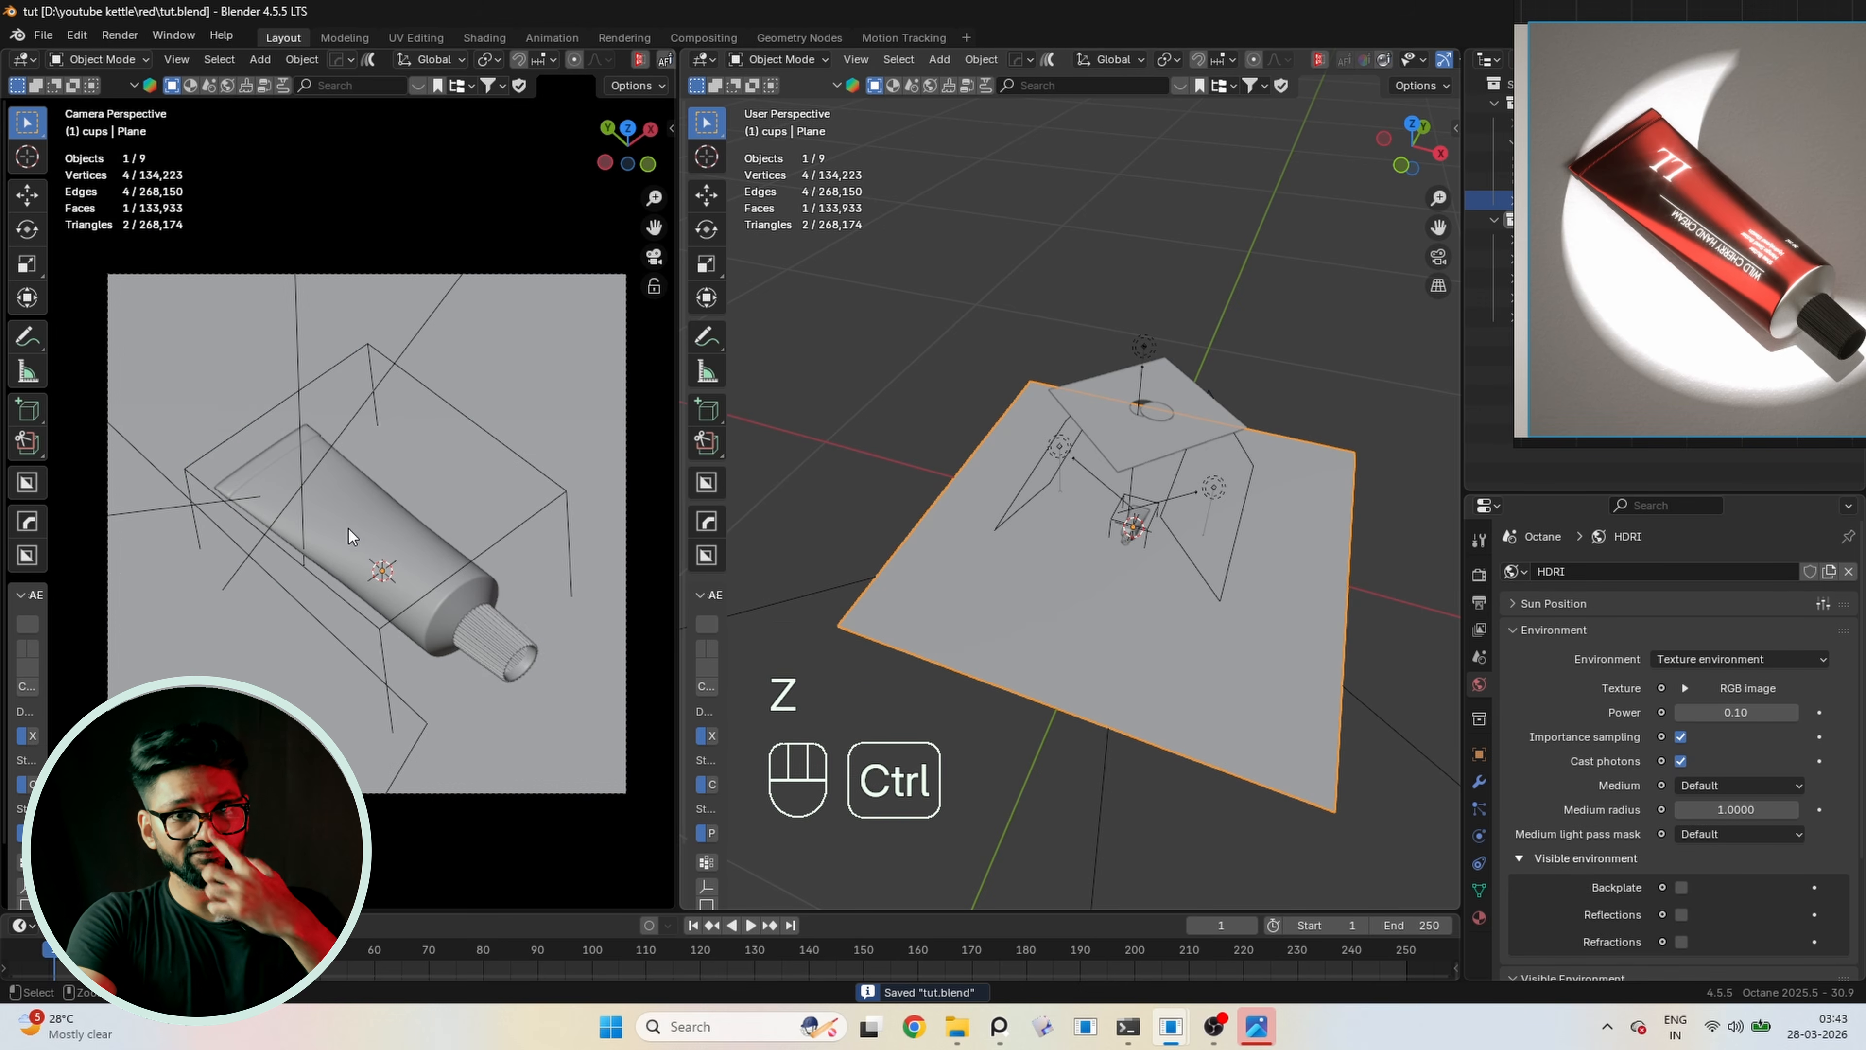
{"action": "key", "text": "z"}
{"action": "left_click", "coordinate": [413, 561]}
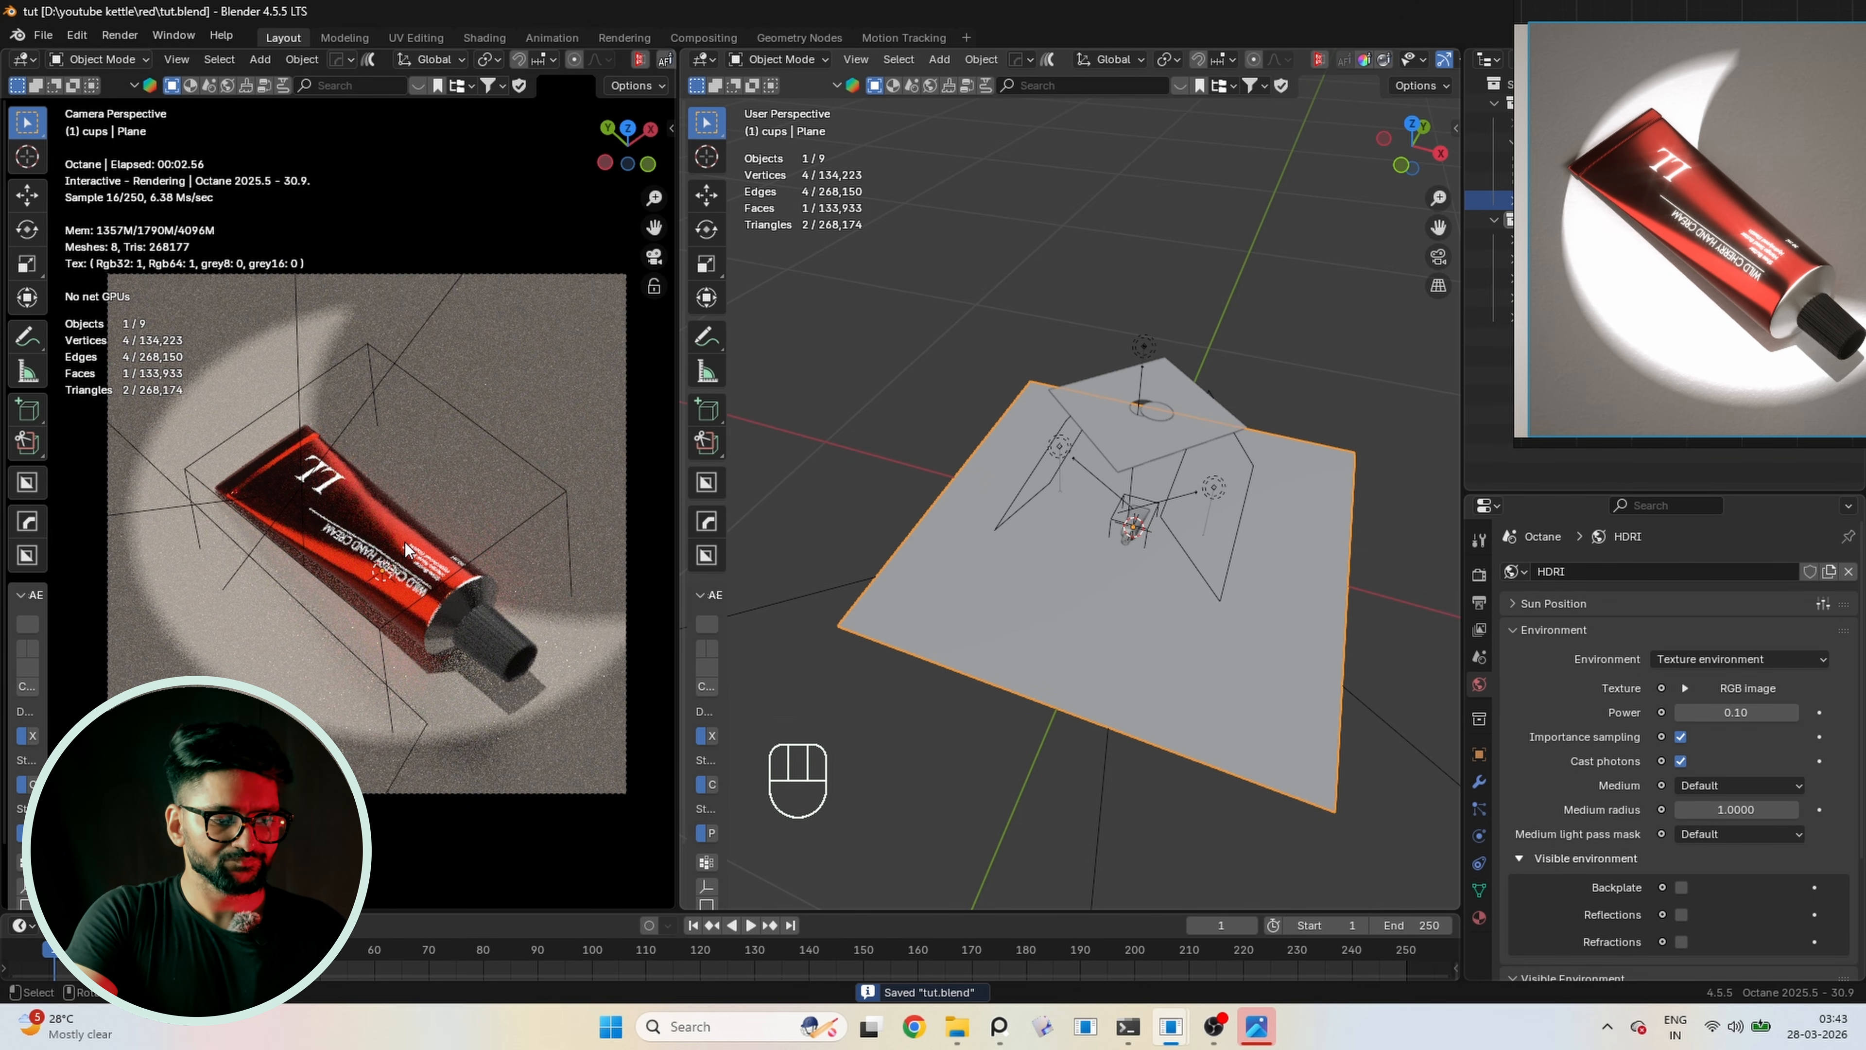
{"action": "key", "text": "ctrl+s"}
{"action": "key", "text": "z"}
{"action": "key", "text": "ctrl+s"}
Hide the holed sheet, disc, ground plane and all area lights, leaving only the tube parts and their empty
{"action": "right_click_drag", "start_coordinate": [1723, 362], "coordinate": [1818, 594]}
{"action": "middle_click_drag", "start_coordinate": [1309, 511], "coordinate": [1281, 502], "text": "shift"}
{"action": "scroll", "coordinate": [1216, 481], "scroll_direction": "up", "scroll_amount": 2}
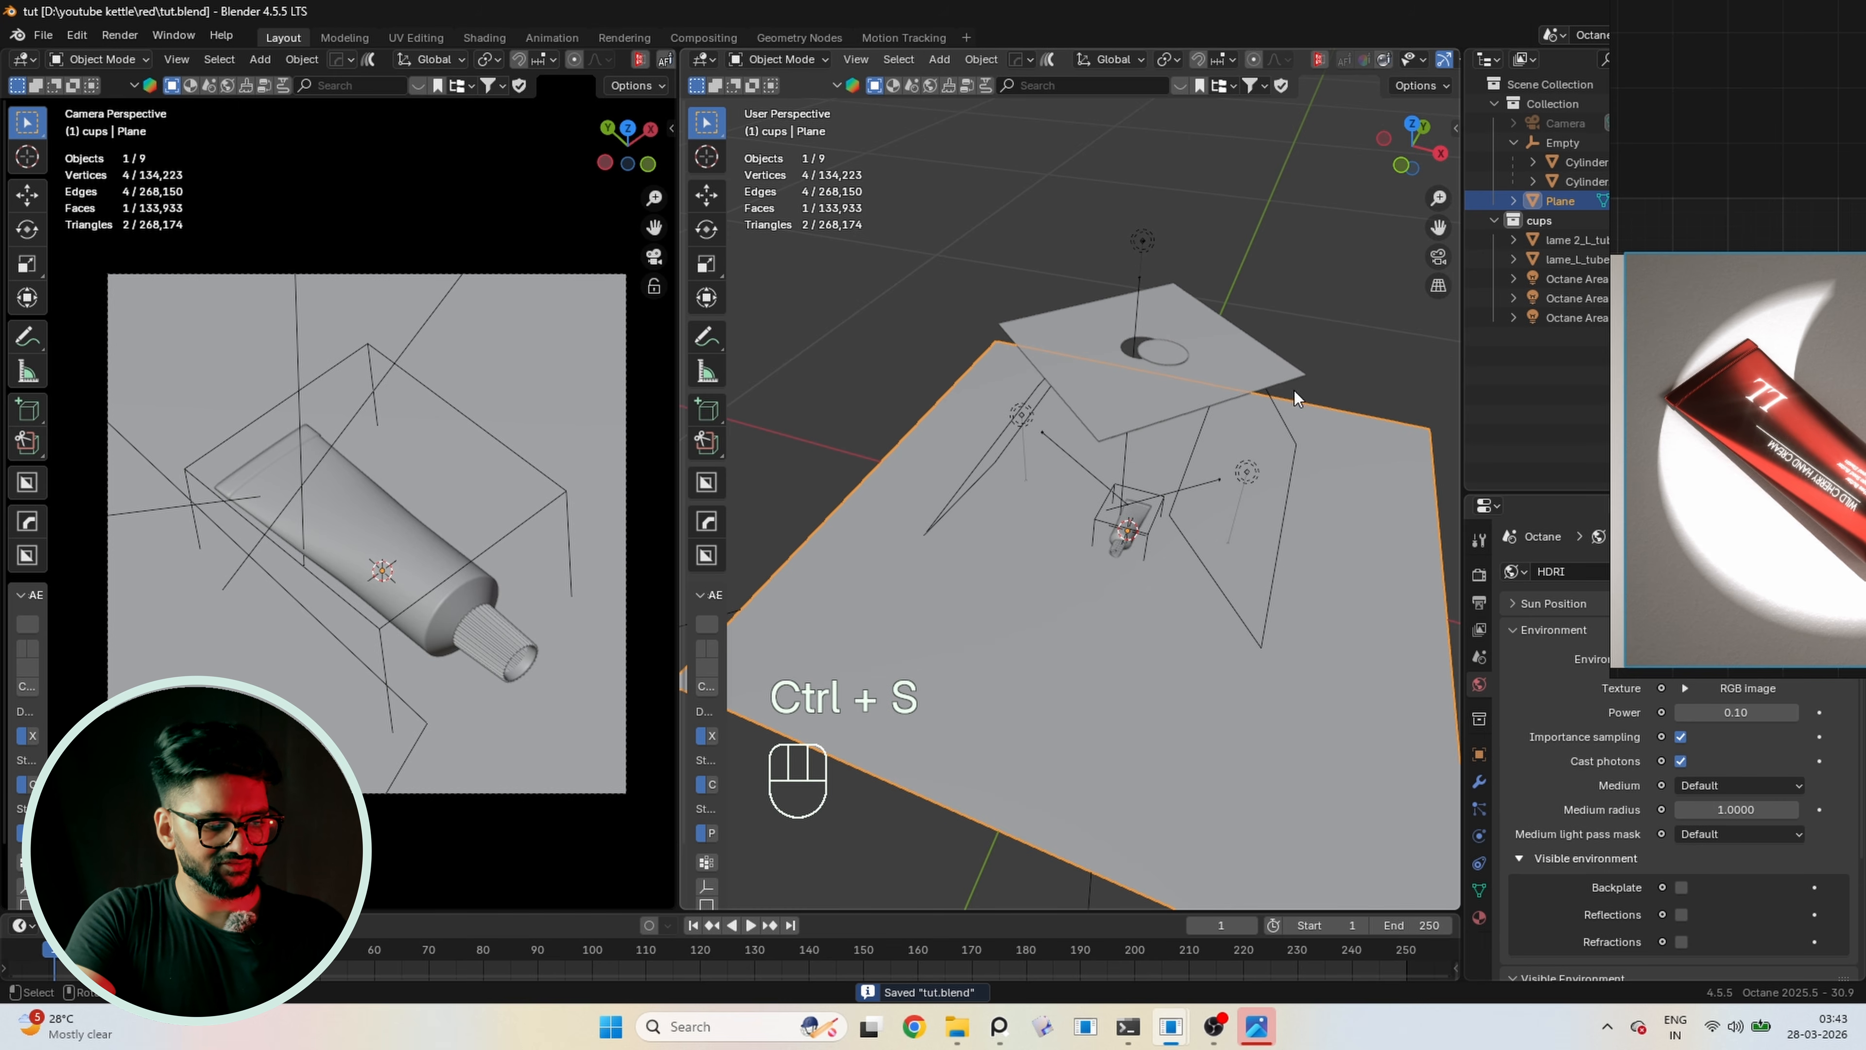
{"action": "left_click", "coordinate": [1108, 321]}
{"action": "key", "text": "h"}
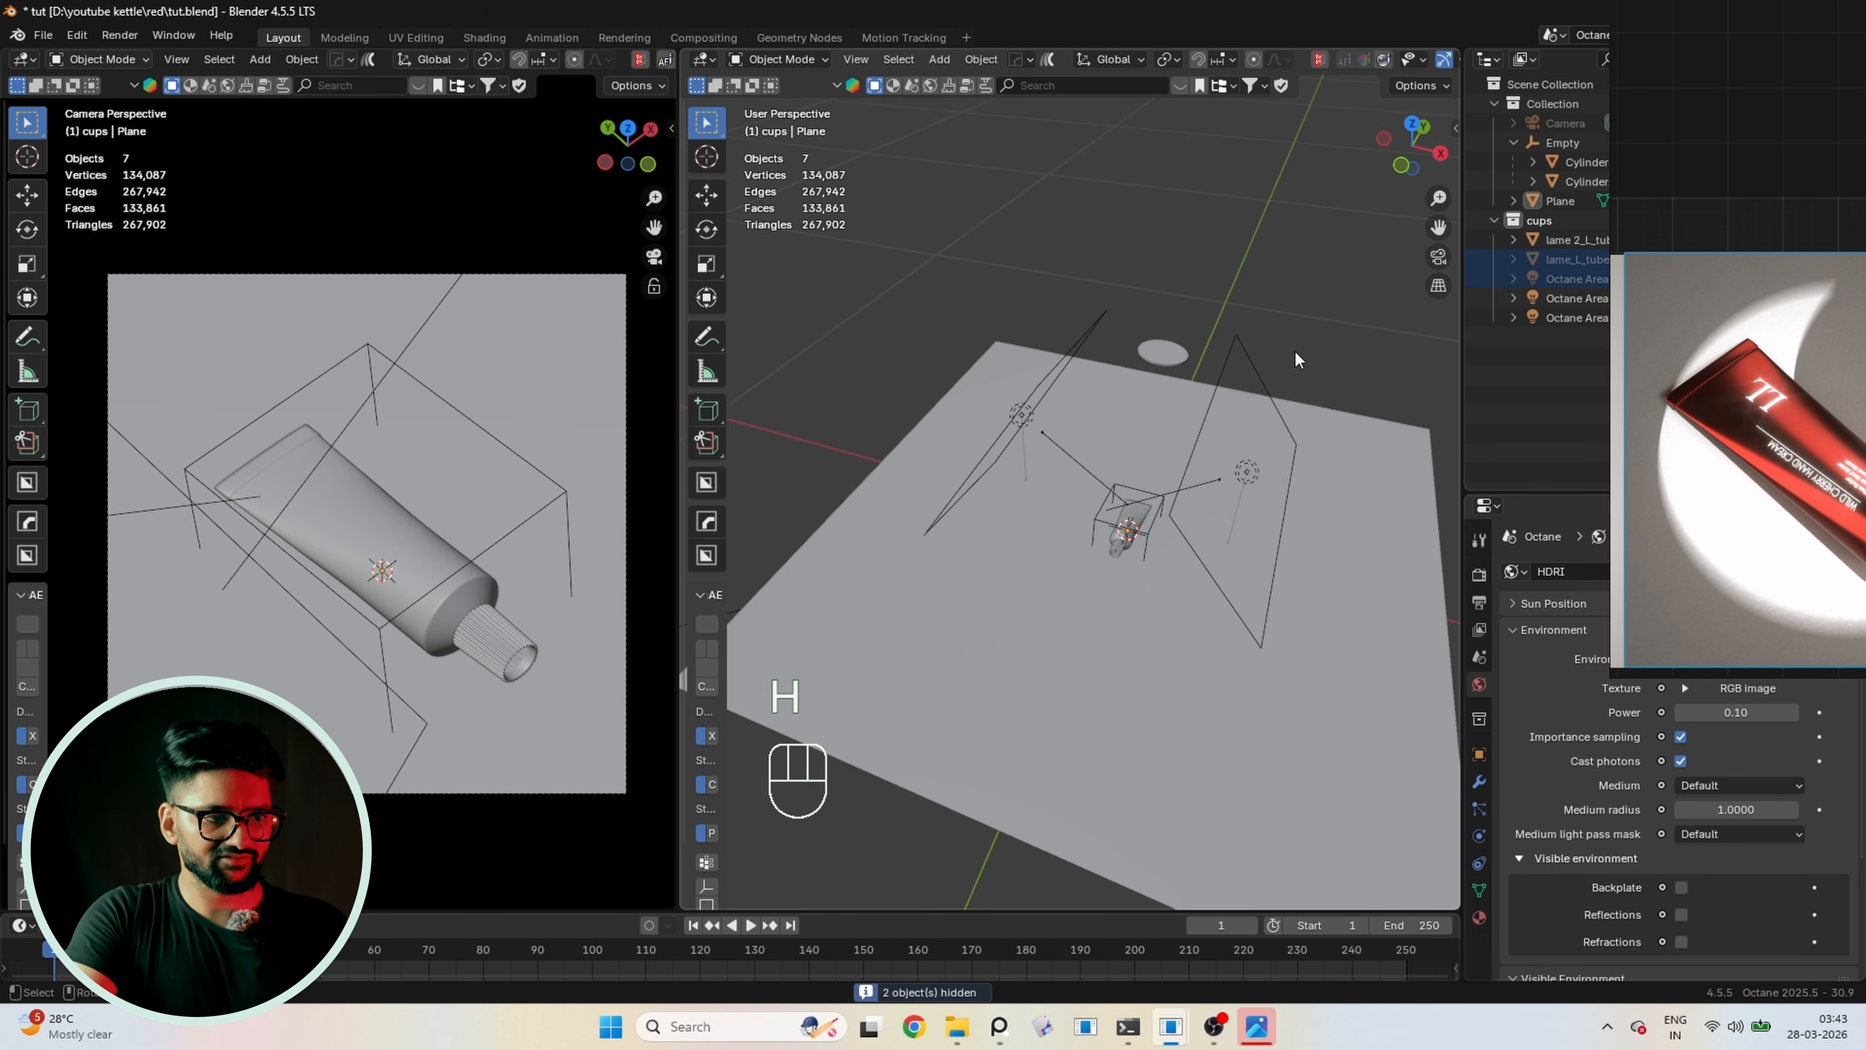
{"action": "left_click_drag", "start_coordinate": [1279, 346], "coordinate": [1023, 406]}
{"action": "key", "text": "h"}
{"action": "scroll", "coordinate": [1197, 559], "scroll_direction": "up", "scroll_amount": 4}
{"action": "middle_click_drag", "start_coordinate": [1197, 559], "coordinate": [1146, 529], "text": "shift"}
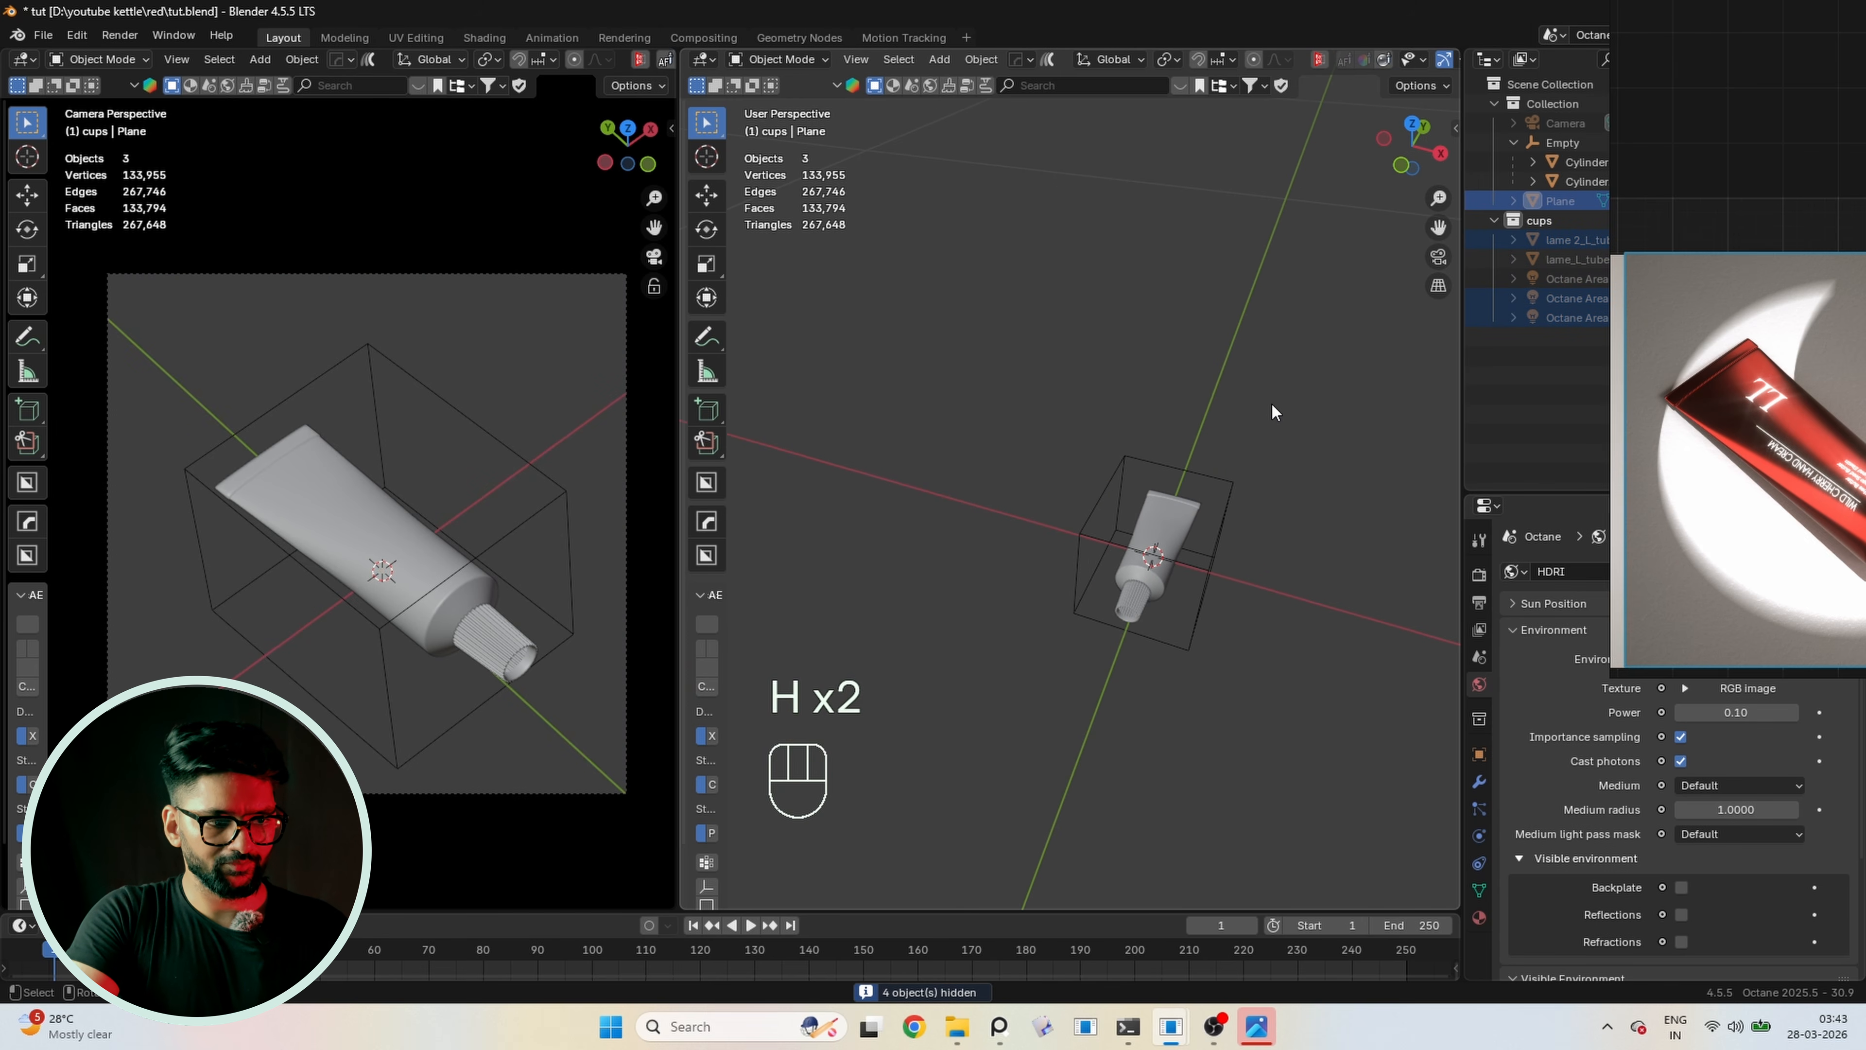
Select and copy the tube, its cap and their parent empty, and save the file
{"action": "left_click_drag", "start_coordinate": [1276, 390], "coordinate": [1025, 670]}
{"action": "middle_click_drag", "start_coordinate": [1046, 663], "coordinate": [1196, 529]}
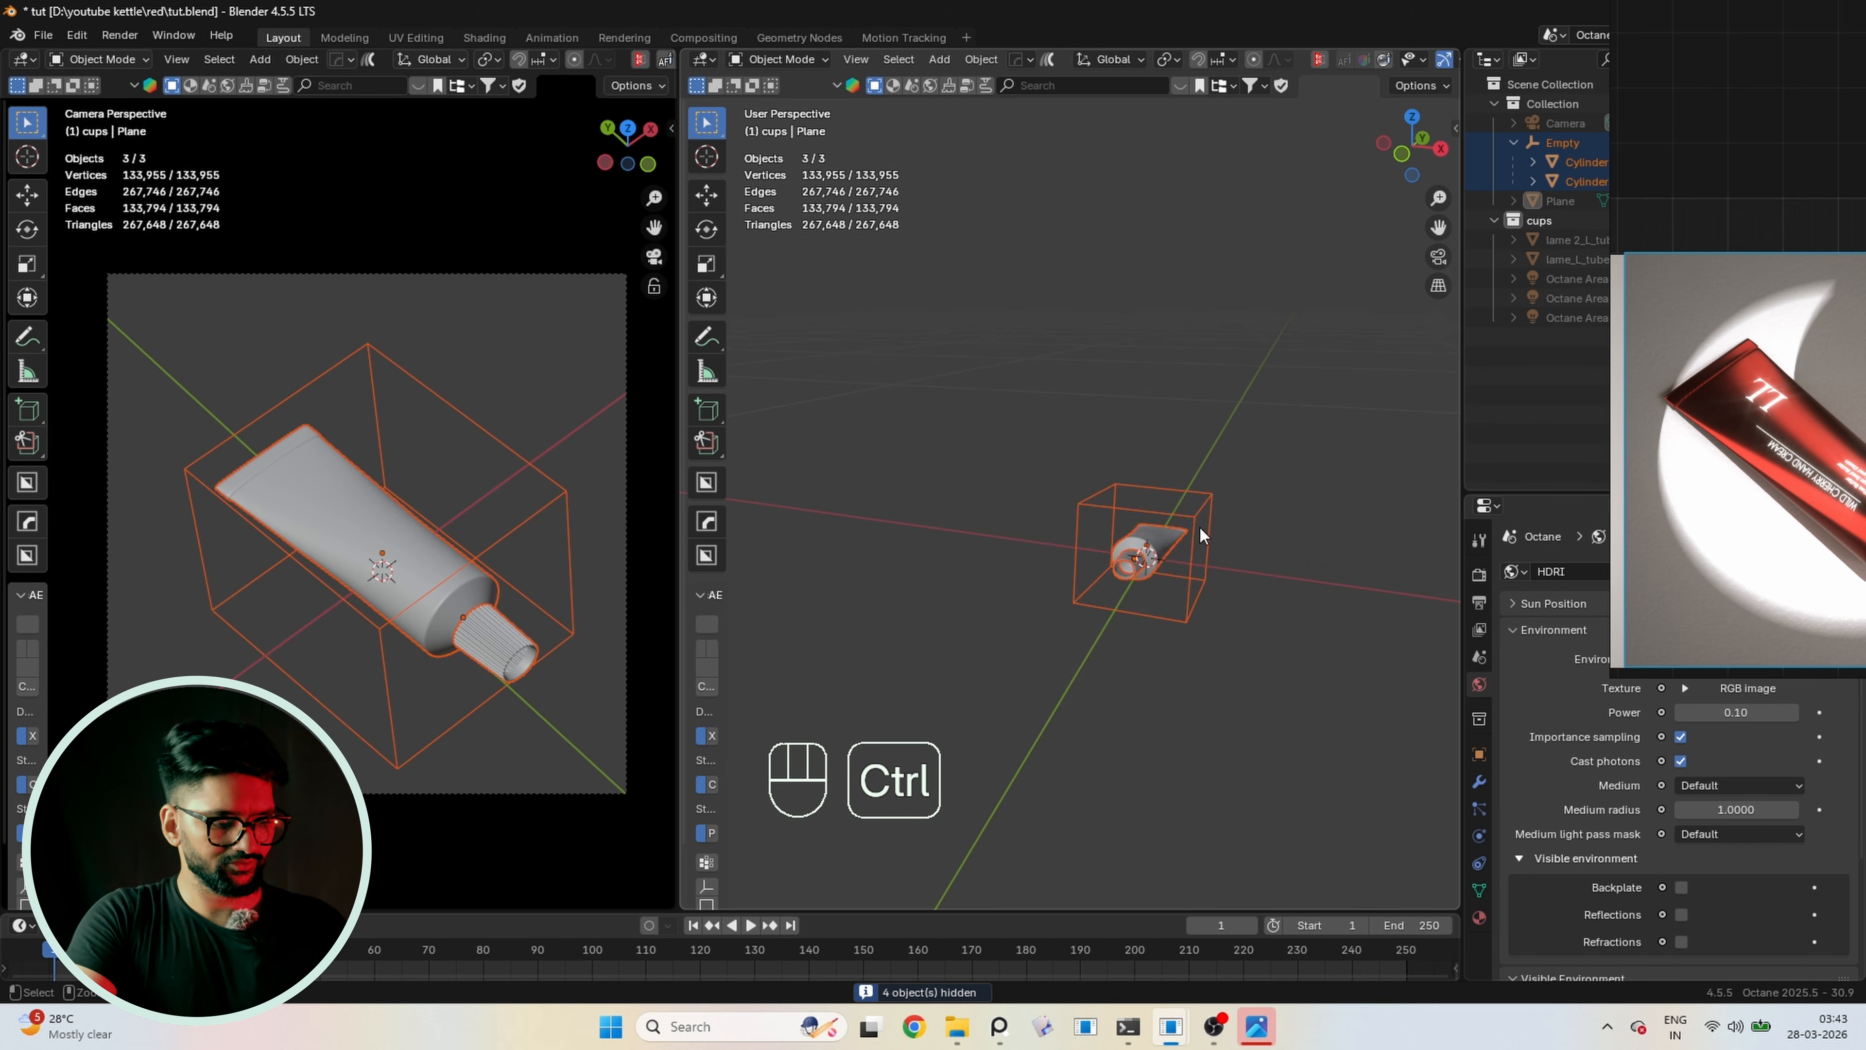
{"action": "key", "text": "ctrl+c"}
{"action": "key", "text": "ctrl+s"}
Unhide all hidden objects, clear the selection and save the file
{"action": "key", "text": "alt+h"}
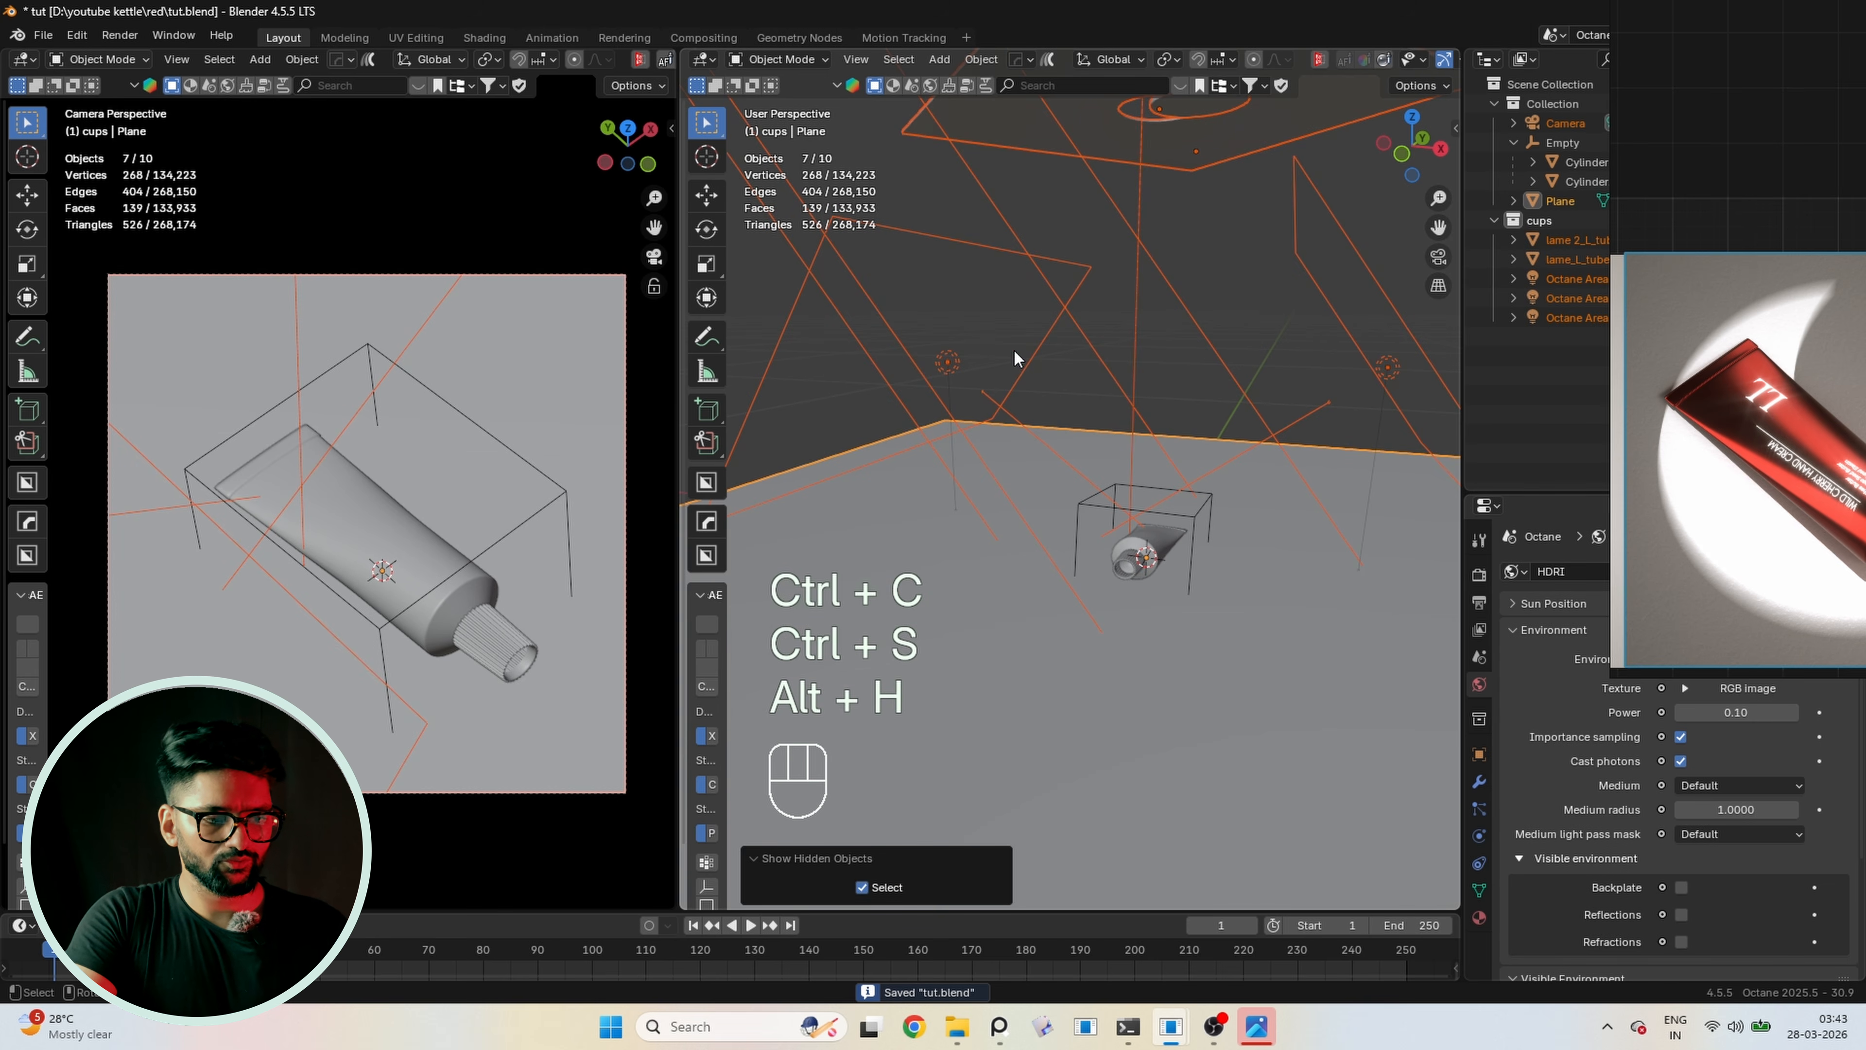
{"action": "left_click", "coordinate": [953, 202]}
{"action": "key", "text": "ctrl+s"}
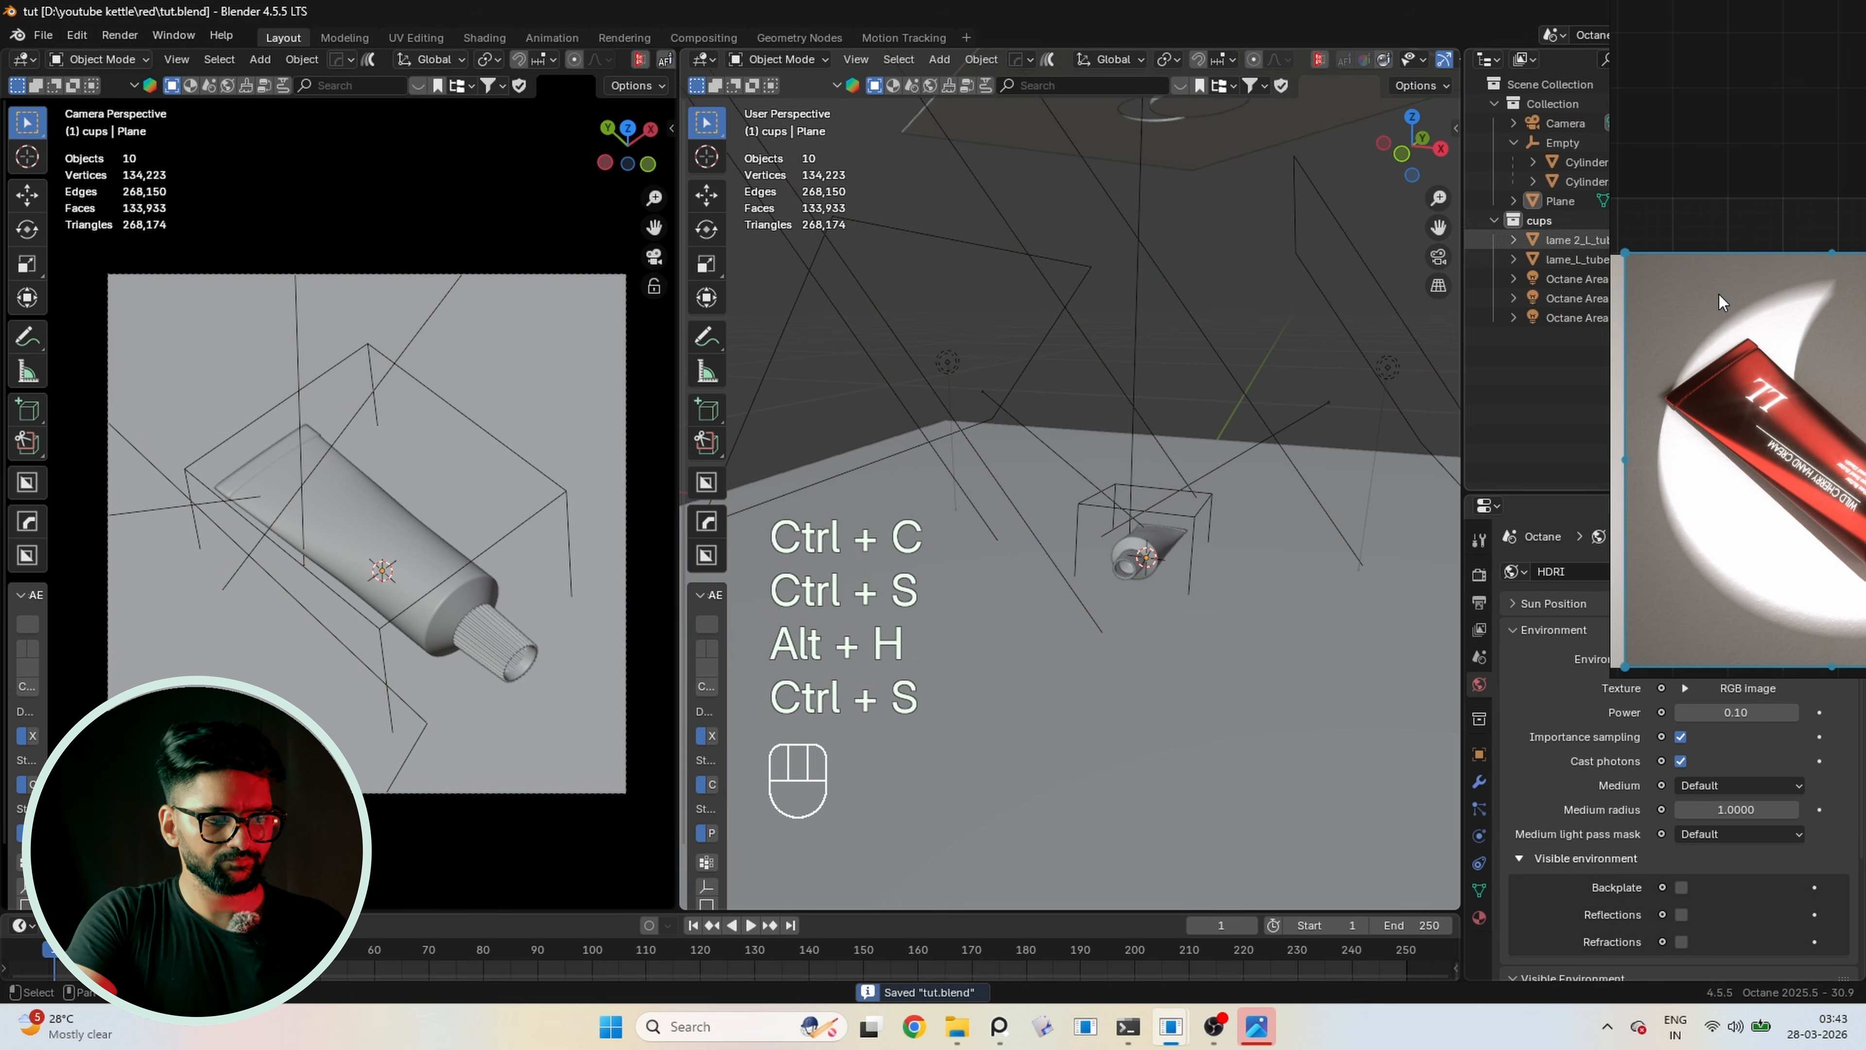
{"action": "left_click", "coordinate": [1017, 1037]}
{"action": "key", "text": "ctrl+s"}
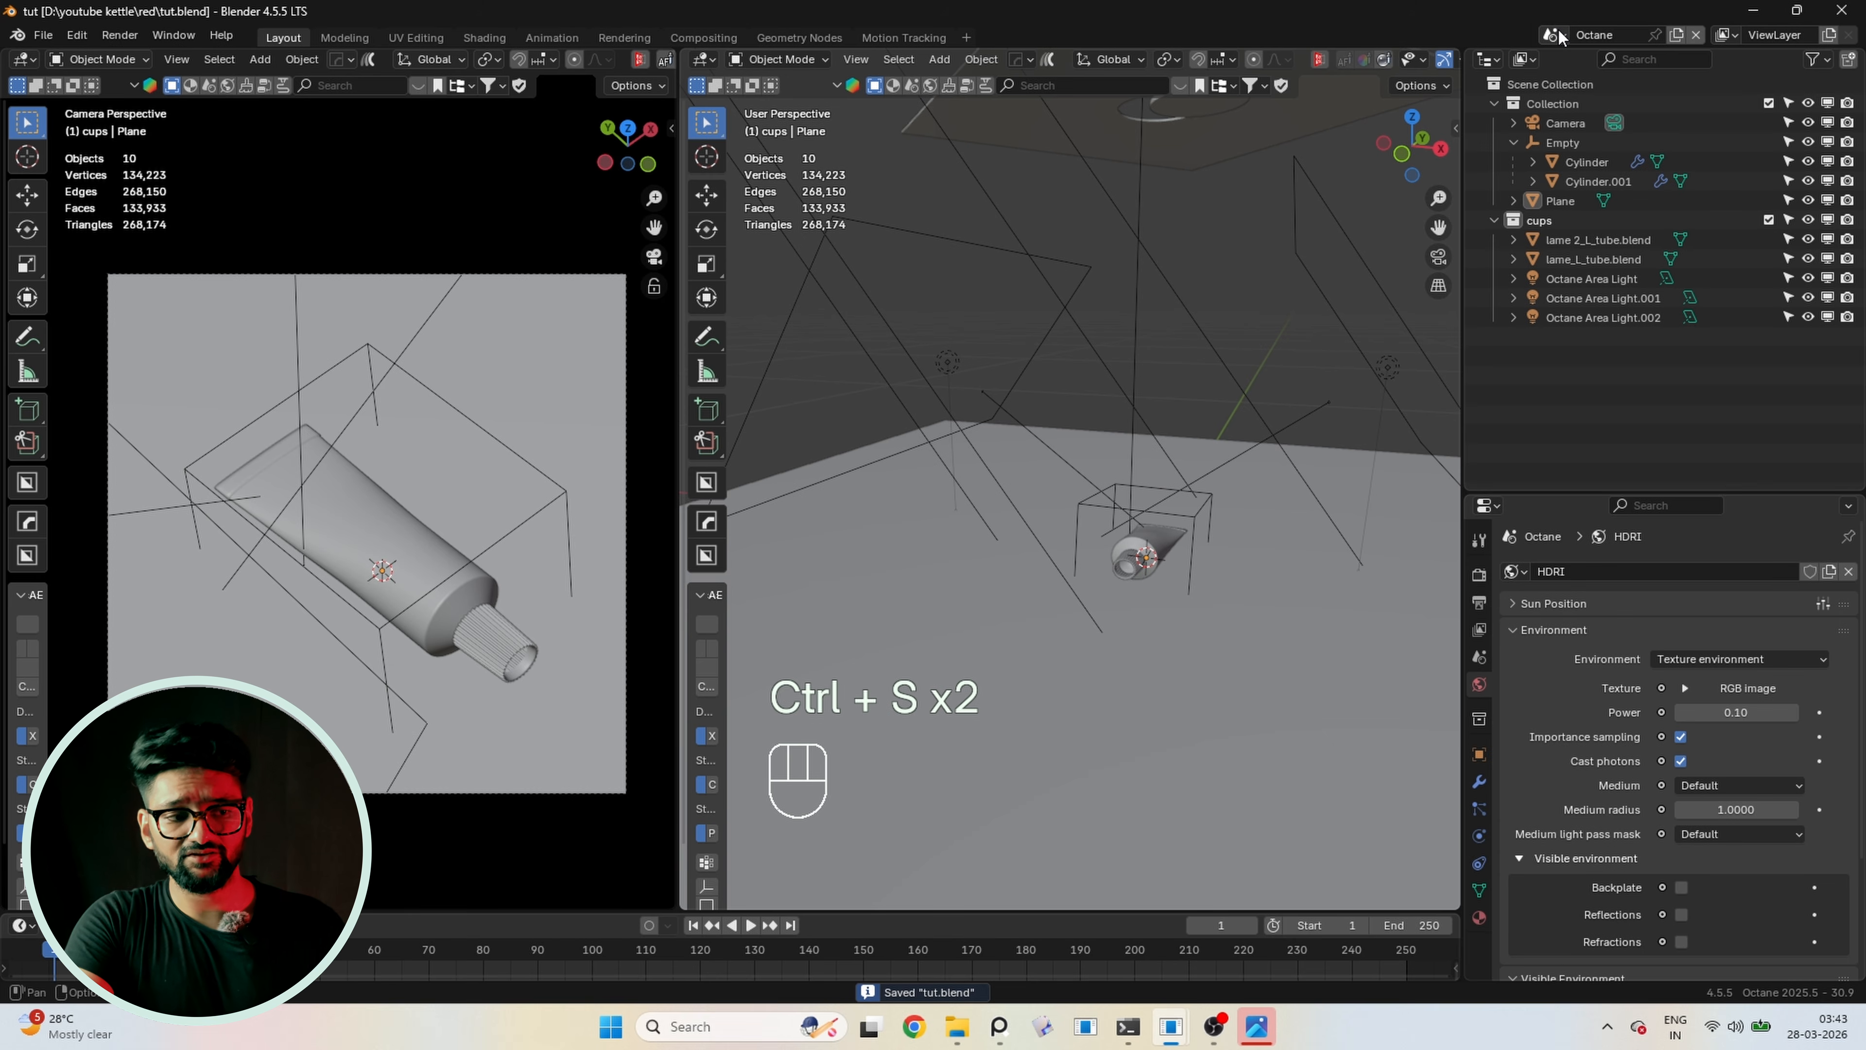
Switch to the Octane.001 scene and move all the cup objects about -232 mm along X to the world origin
{"action": "left_click", "coordinate": [1552, 34]}
{"action": "left_click", "coordinate": [1595, 102]}
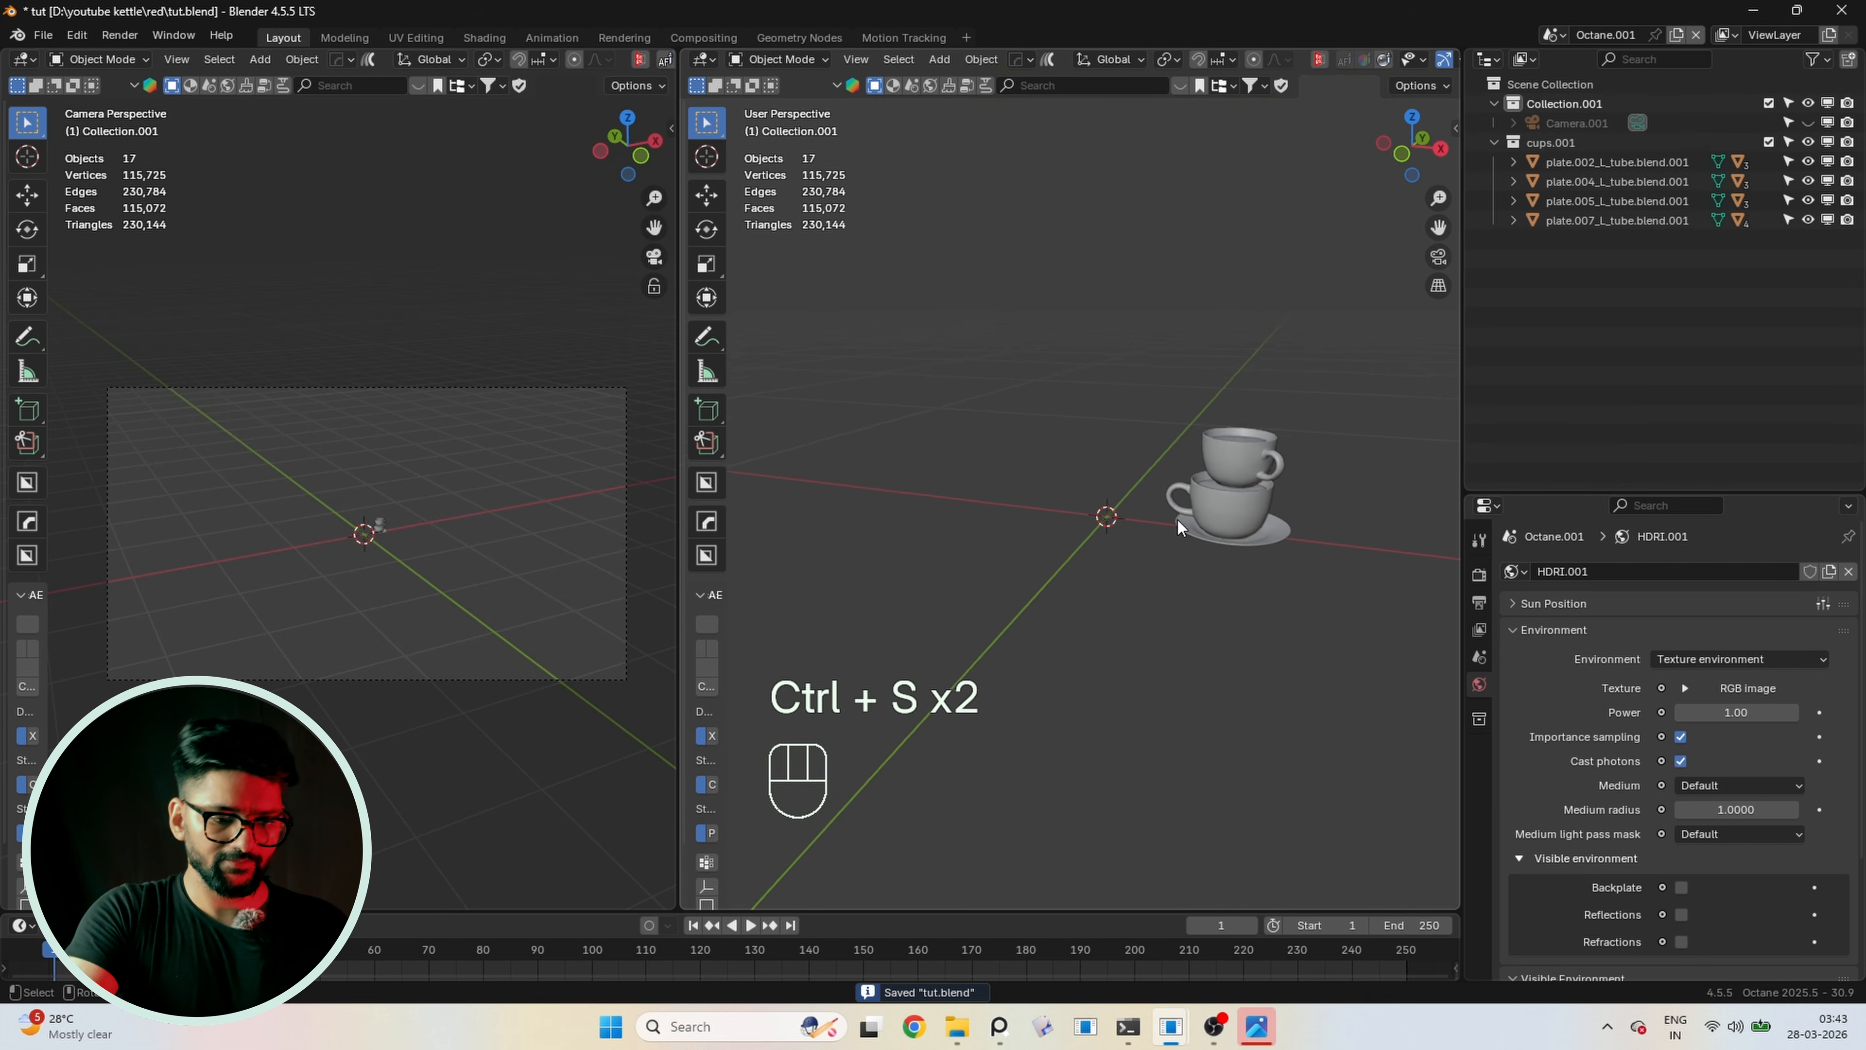
{"action": "left_click_drag", "start_coordinate": [1037, 388], "coordinate": [1297, 693]}
{"action": "key", "text": "KP_7"}
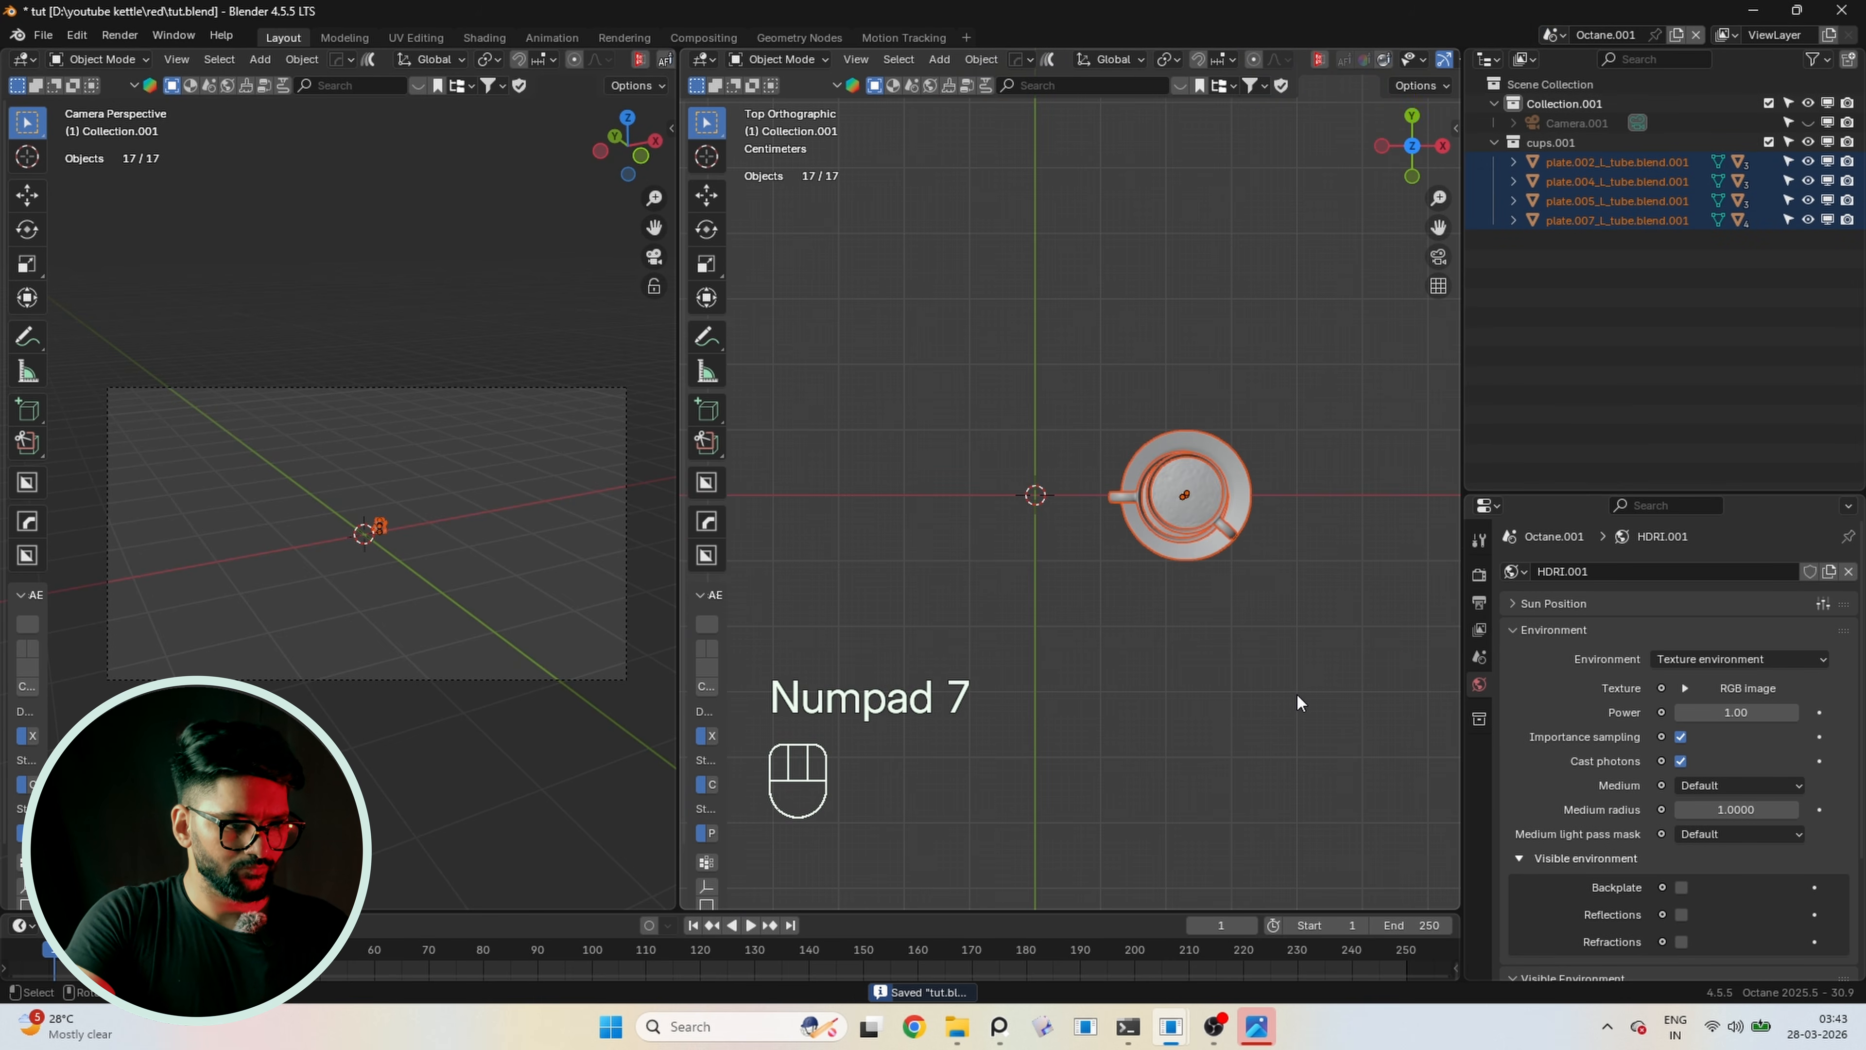
{"action": "key", "text": "g"}
{"action": "key", "text": "x"}
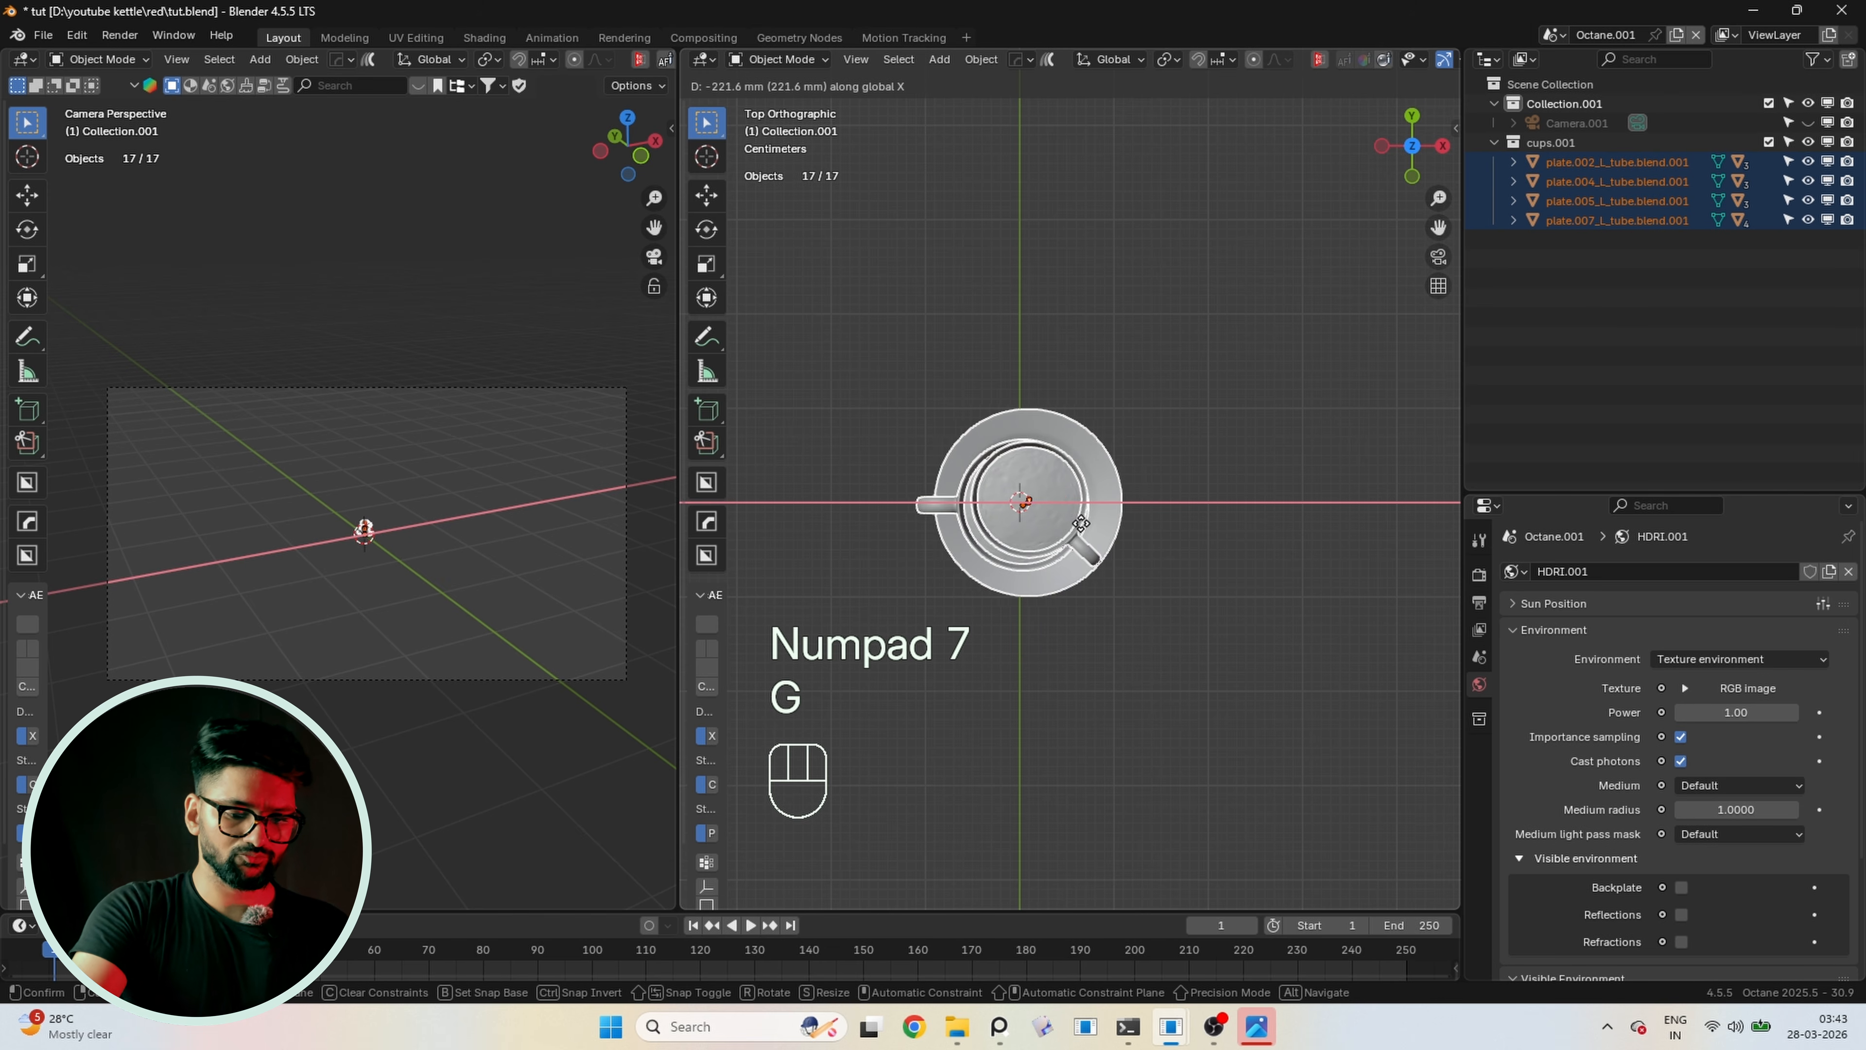
{"action": "left_click", "coordinate": [1072, 522]}
Raise the stacked cups slightly along Z so the saucer's base rests on the ground line
{"action": "key", "text": "KP_1"}
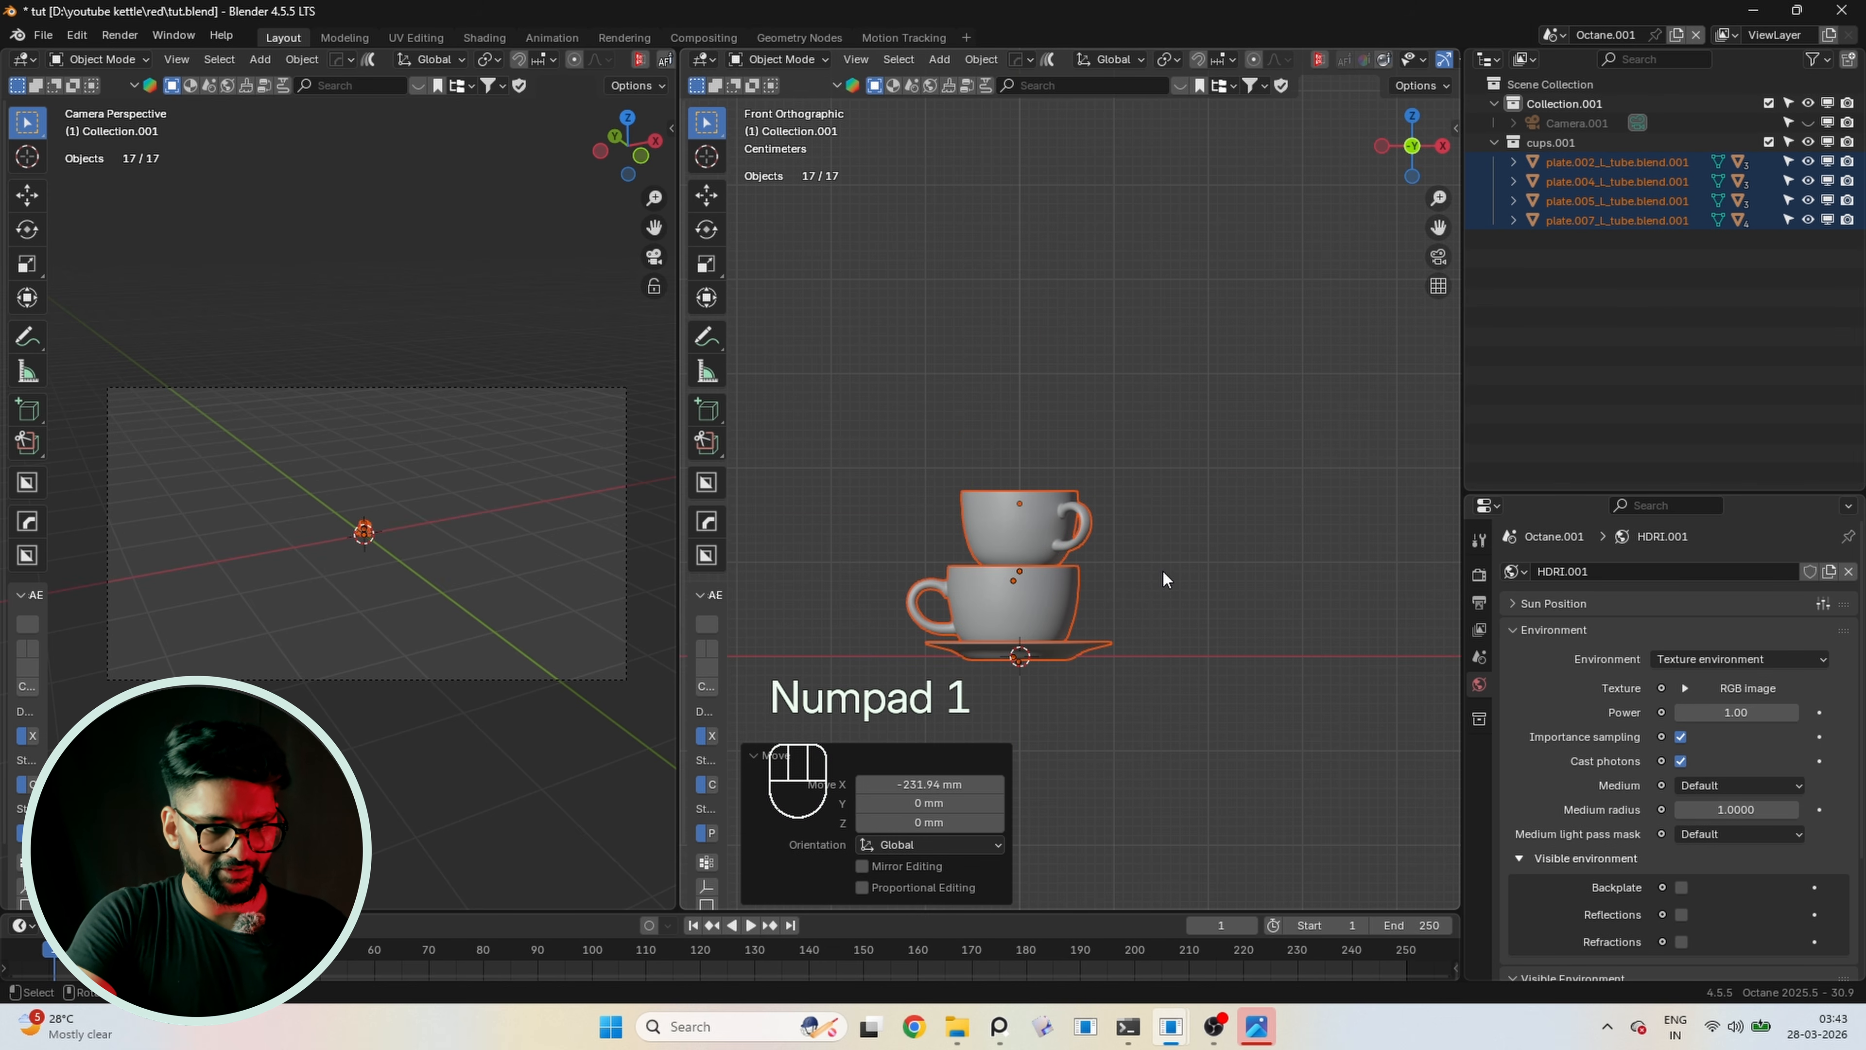
{"action": "middle_click_drag", "start_coordinate": [1163, 569], "coordinate": [1248, 496], "text": "shift"}
{"action": "scroll", "coordinate": [1148, 569], "scroll_direction": "up", "scroll_amount": 5}
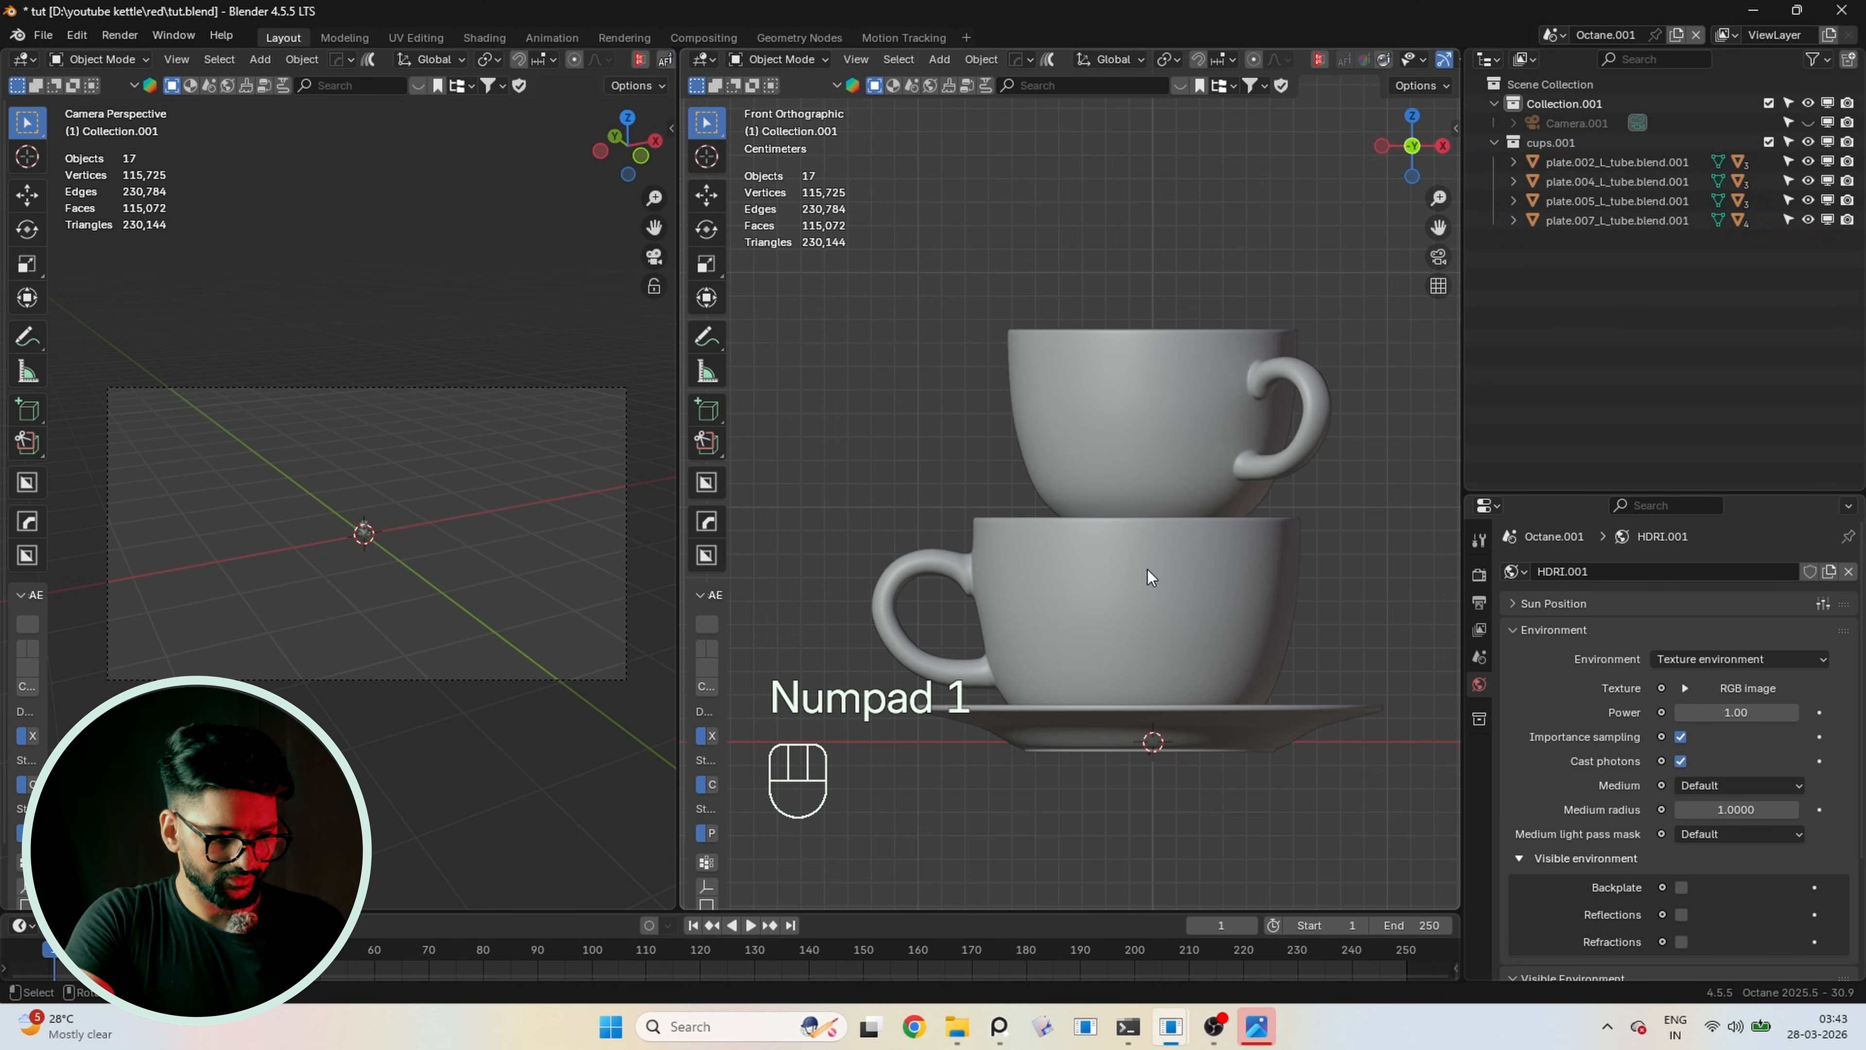
{"action": "scroll", "coordinate": [1342, 741], "scroll_direction": "up", "scroll_amount": 1}
{"action": "key", "text": "g"}
{"action": "key", "text": "z"}
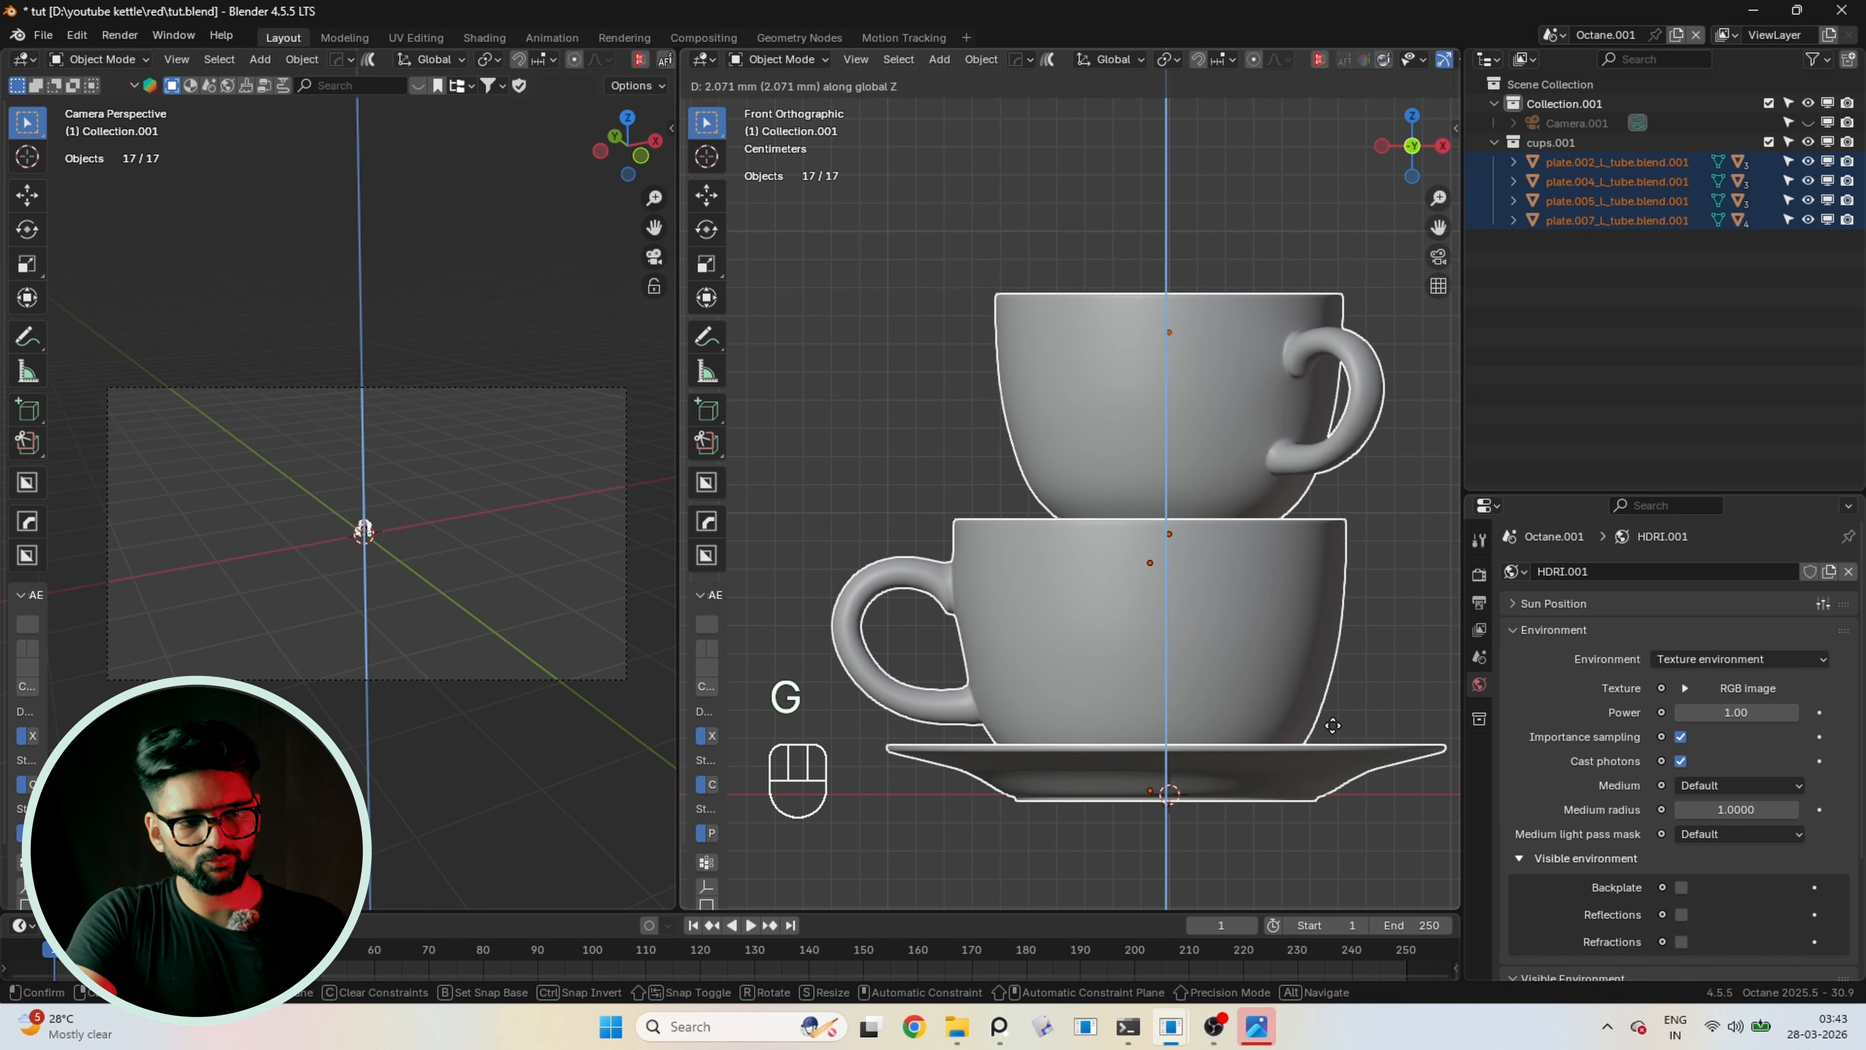
{"action": "left_click", "coordinate": [1288, 652]}
{"action": "left_click", "coordinate": [1405, 537]}
{"action": "scroll", "coordinate": [1352, 573], "scroll_direction": "down", "scroll_amount": 3}
{"action": "mouse_move", "coordinate": [1306, 603]}
{"action": "middle_mouse_down", "text": "shift"}
{"action": "mouse_move", "coordinate": [1179, 542]}
{"action": "mouse_move", "coordinate": [1202, 548]}
{"action": "mouse_move", "coordinate": [1176, 588]}
{"action": "mouse_move", "coordinate": [1163, 304]}
{"action": "middle_mouse_up", "text": "shift"}
{"action": "key", "text": "KP_7"}
Lower the front tube's parent empty about 4.5 mm and shift it about -0.2 mm along its local X axis
{"action": "key", "text": "z"}
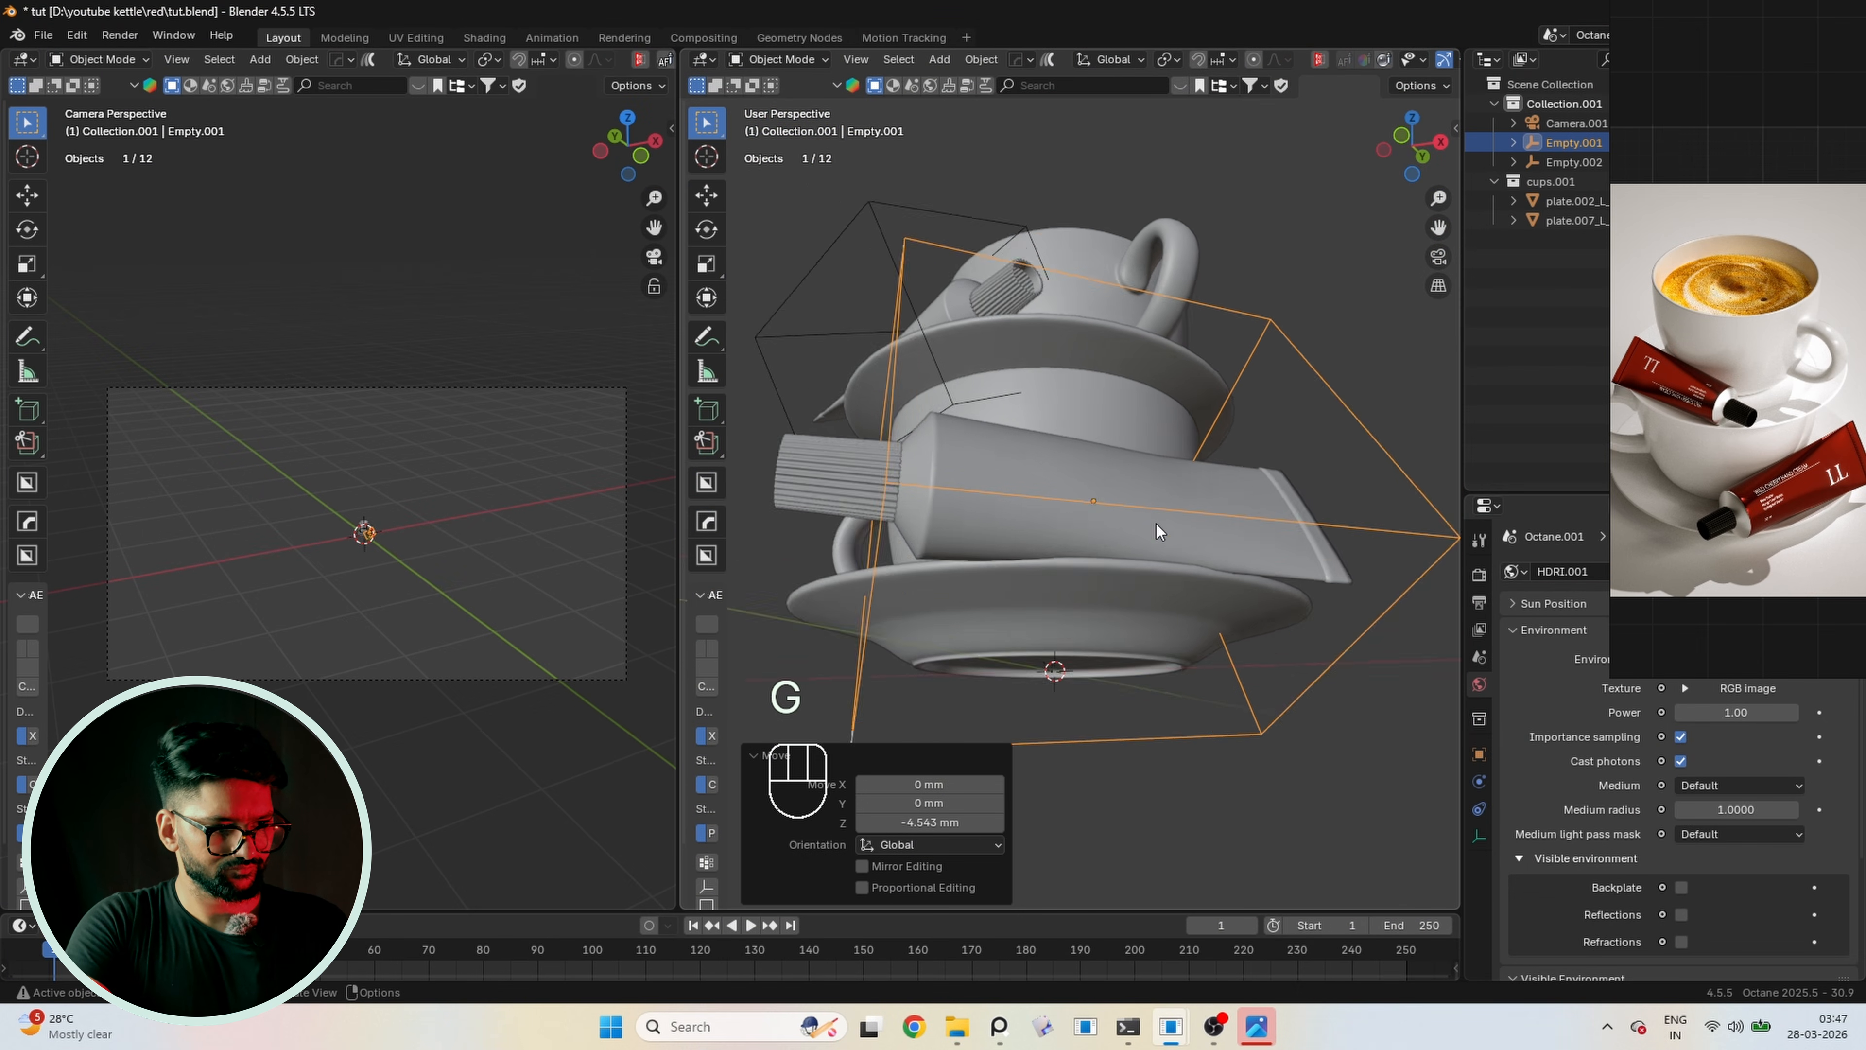
{"action": "middle_click_drag", "start_coordinate": [1155, 530], "coordinate": [1205, 540]}
{"action": "key", "text": "g"}
{"action": "key", "text": "x"}
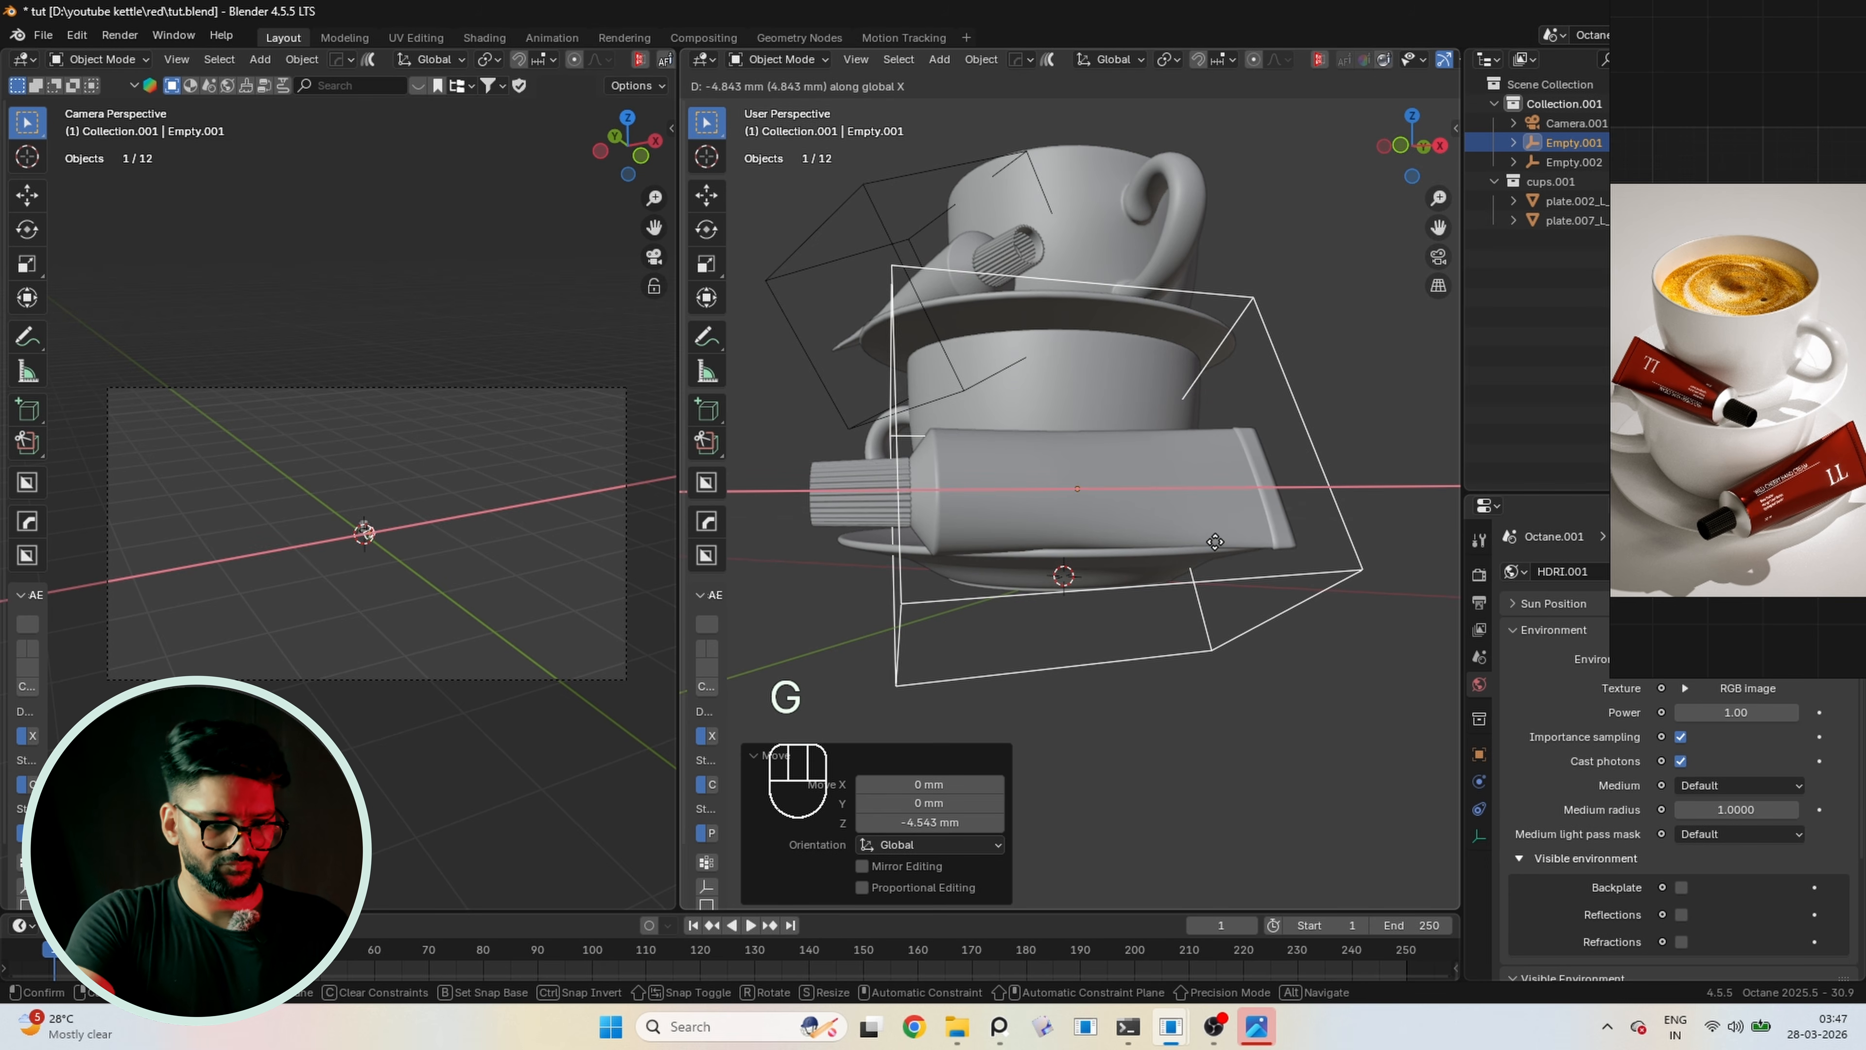
{"action": "key", "text": "x"}
{"action": "left_click", "coordinate": [1216, 544]}
{"action": "key", "text": "KP_7"}
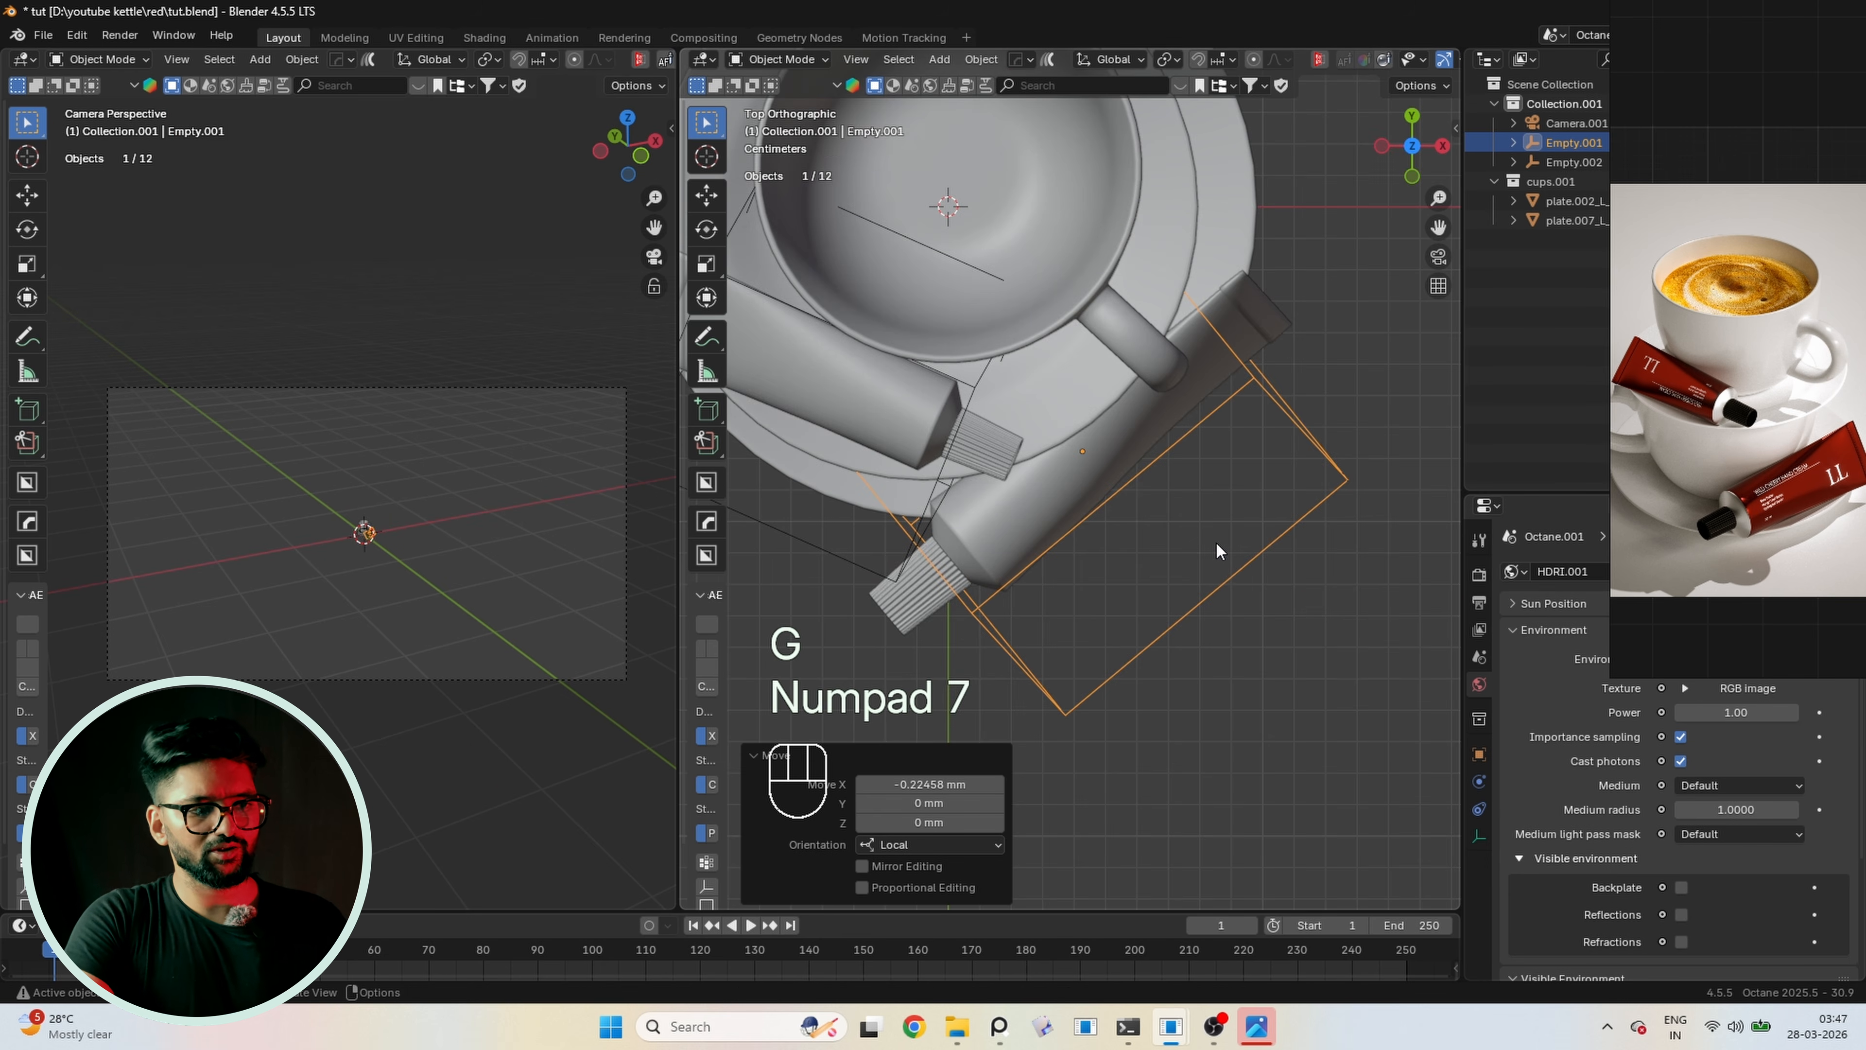
{"action": "left_click", "coordinate": [1239, 599]}
Set the camera viewport to a front view, move the reference board aside and delete Camera.001 from the scene
{"action": "scroll", "coordinate": [1253, 619], "scroll_direction": "down", "scroll_amount": 8}
{"action": "middle_click_drag", "start_coordinate": [1054, 458], "coordinate": [1117, 522], "text": "shift"}
{"action": "scroll", "coordinate": [1073, 530], "scroll_direction": "up", "scroll_amount": 4}
{"action": "middle_click_drag", "start_coordinate": [1004, 612], "coordinate": [1012, 441]}
{"action": "middle_click_drag", "start_coordinate": [1047, 588], "coordinate": [1029, 475], "text": "shift"}
{"action": "scroll", "coordinate": [1034, 442], "scroll_direction": "up", "scroll_amount": 2}
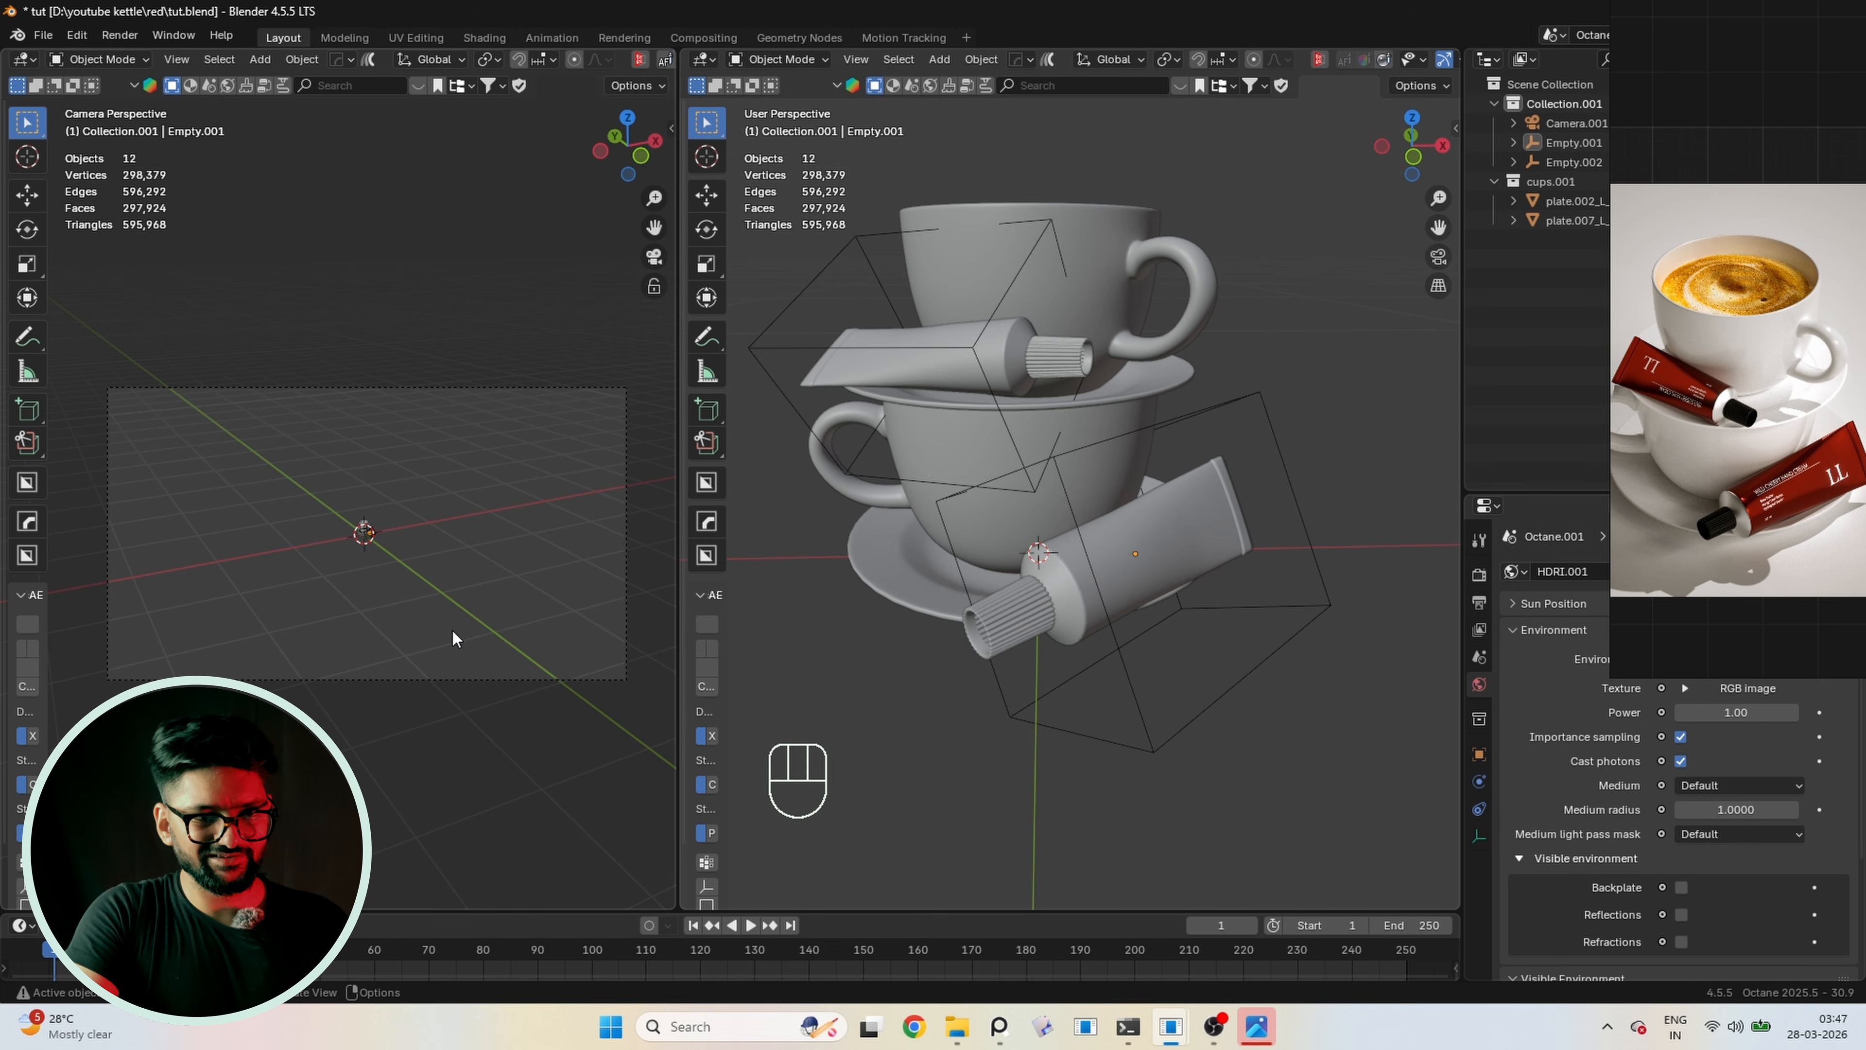
{"action": "key", "text": "KP_1"}
{"action": "left_click_drag", "start_coordinate": [1806, 207], "coordinate": [1865, 544]}
{"action": "left_click", "coordinate": [1650, 121]}
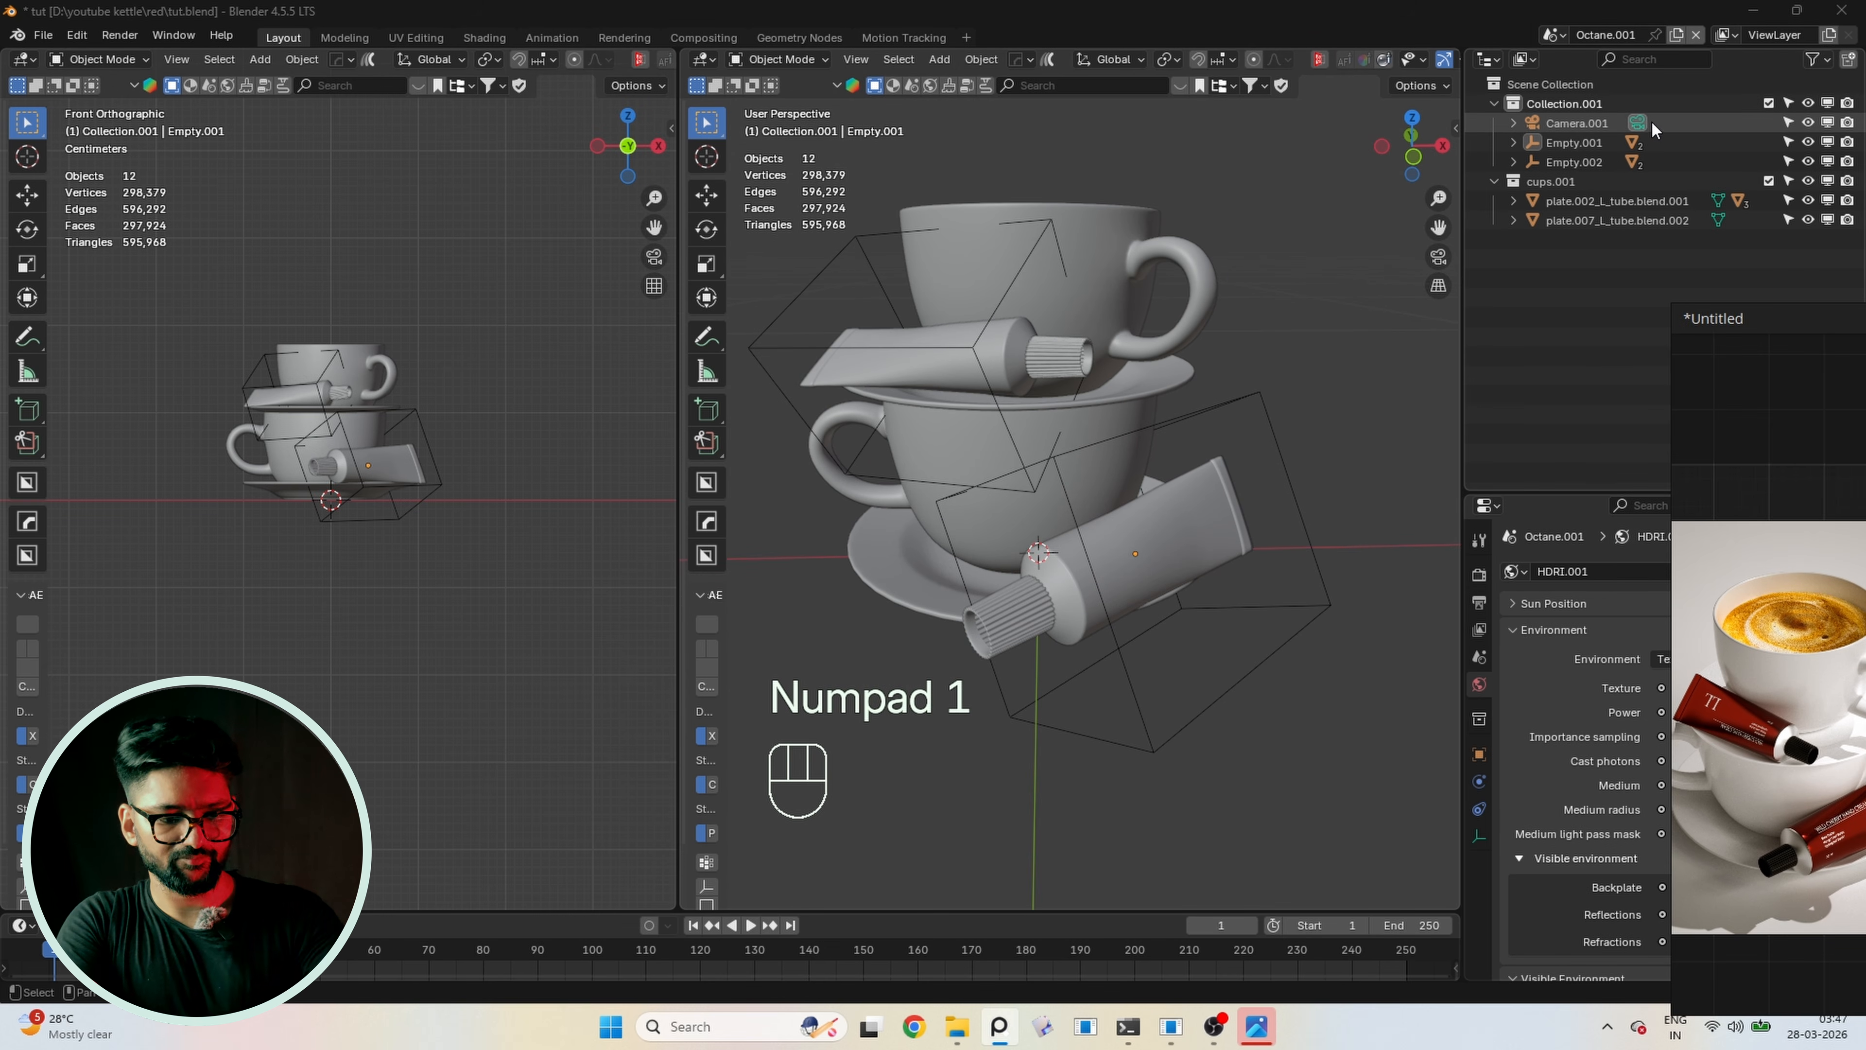
{"action": "key", "text": "Delete"}
{"action": "scroll", "coordinate": [325, 350], "scroll_direction": "up", "scroll_amount": 2}
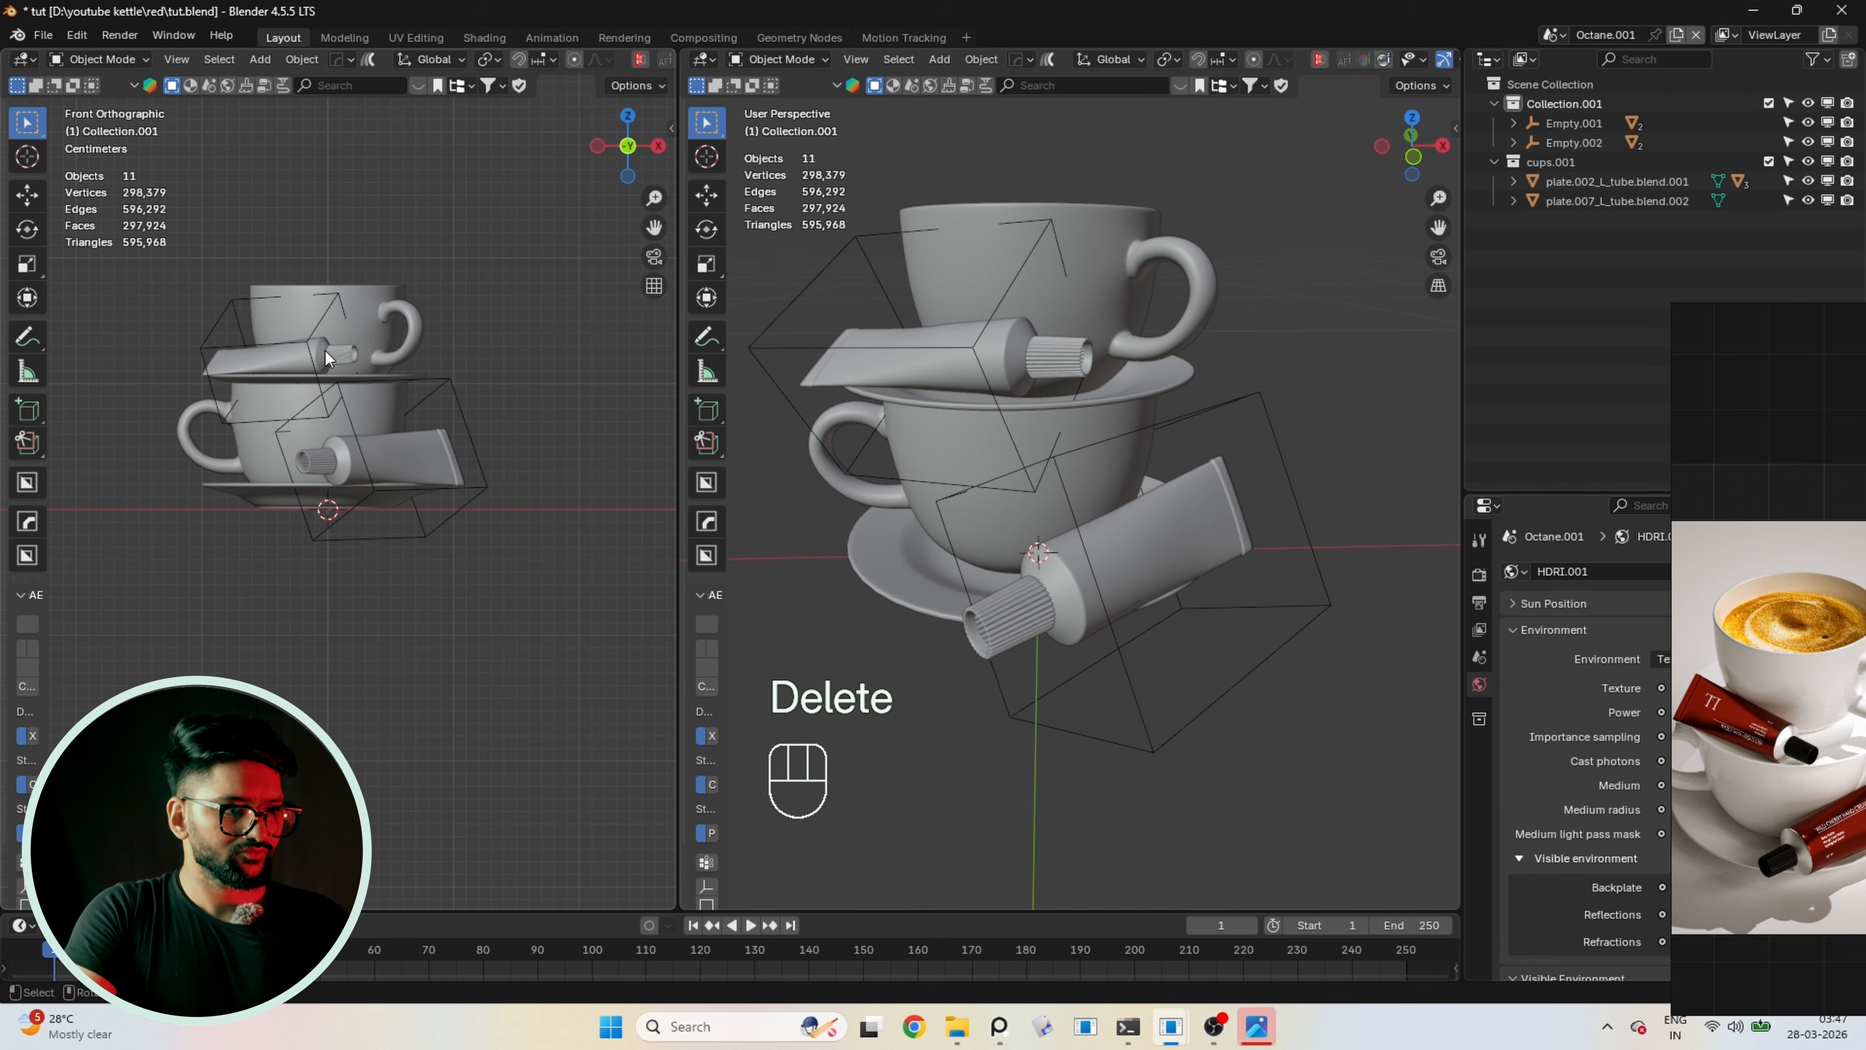
{"action": "mouse_move", "coordinate": [385, 420]}
{"action": "middle_mouse_down", "text": "shift"}
{"action": "mouse_move", "coordinate": [425, 572]}
{"action": "mouse_move", "coordinate": [417, 621]}
{"action": "middle_mouse_up", "text": "shift"}
{"action": "scroll", "coordinate": [434, 514], "scroll_direction": "up", "scroll_amount": 2}
{"action": "key", "text": "z"}
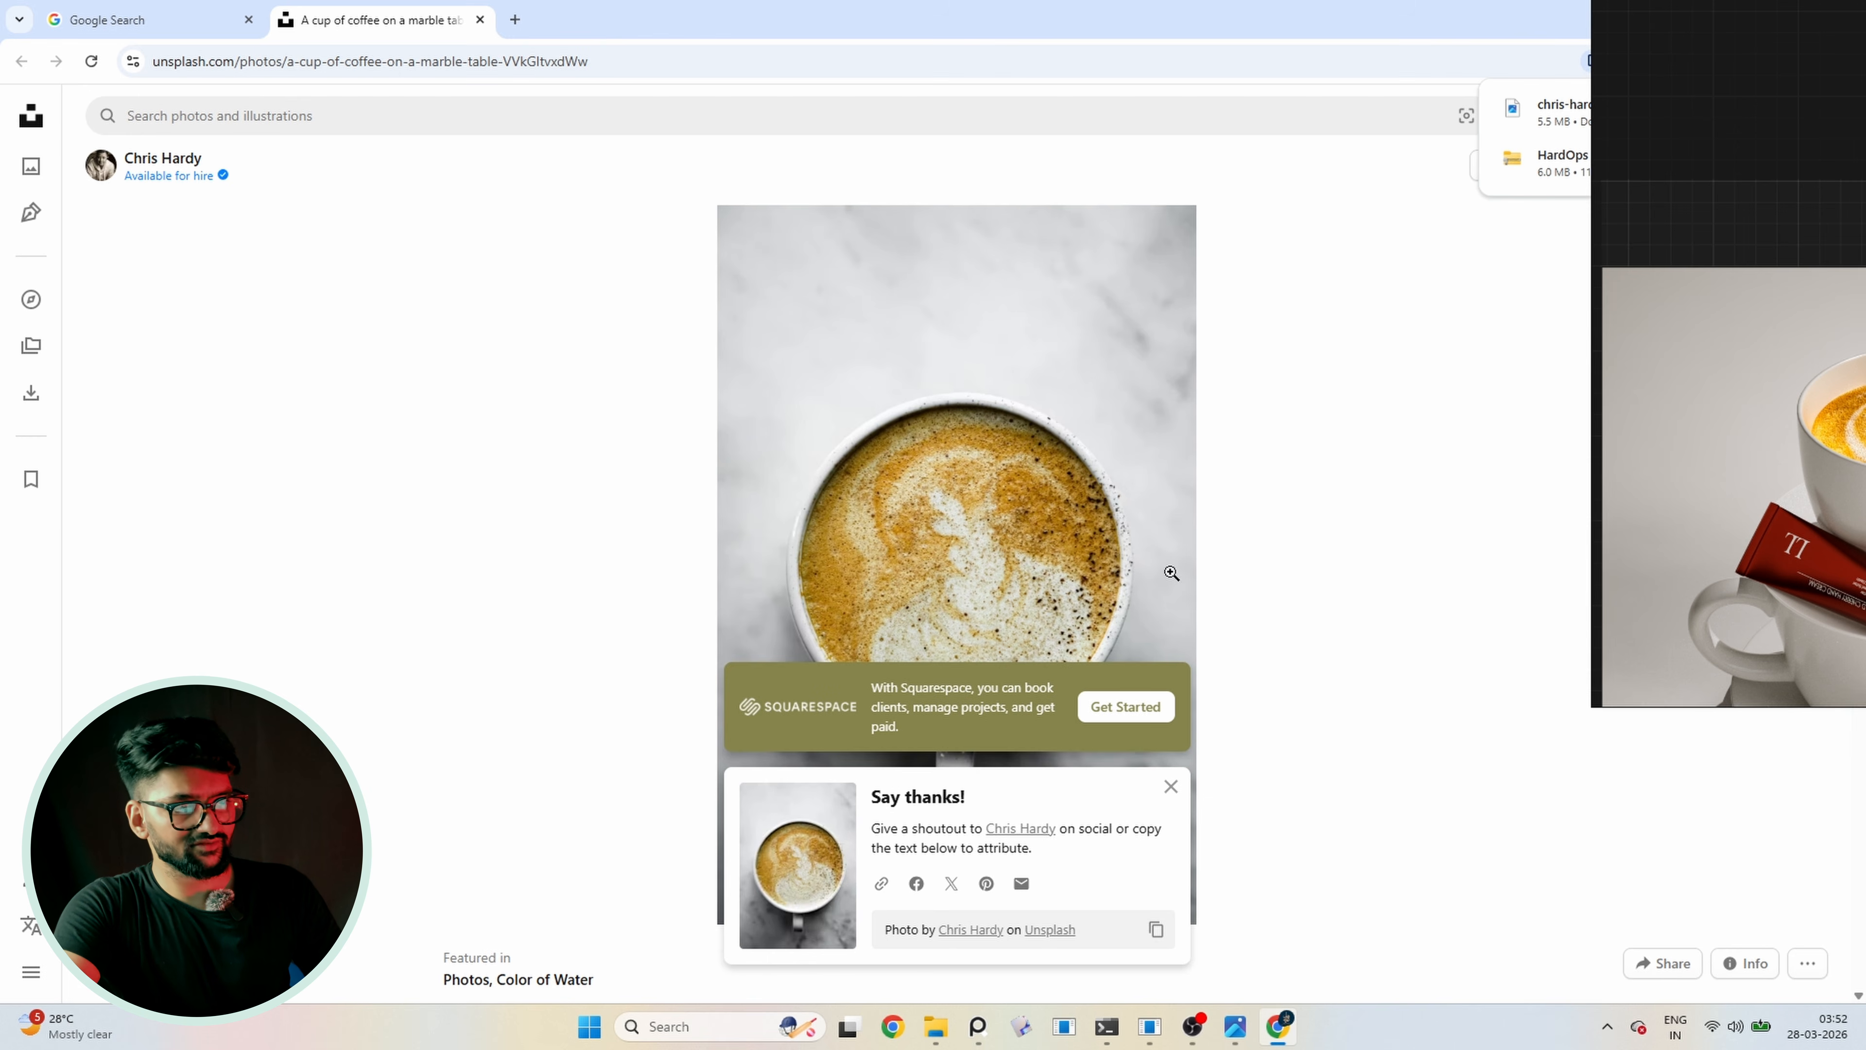
Look over the coffee photo page, bring down the reference board and switch to the Blender window with the tut file
{"action": "scroll", "coordinate": [1075, 478], "scroll_direction": "down", "scroll_amount": 3}
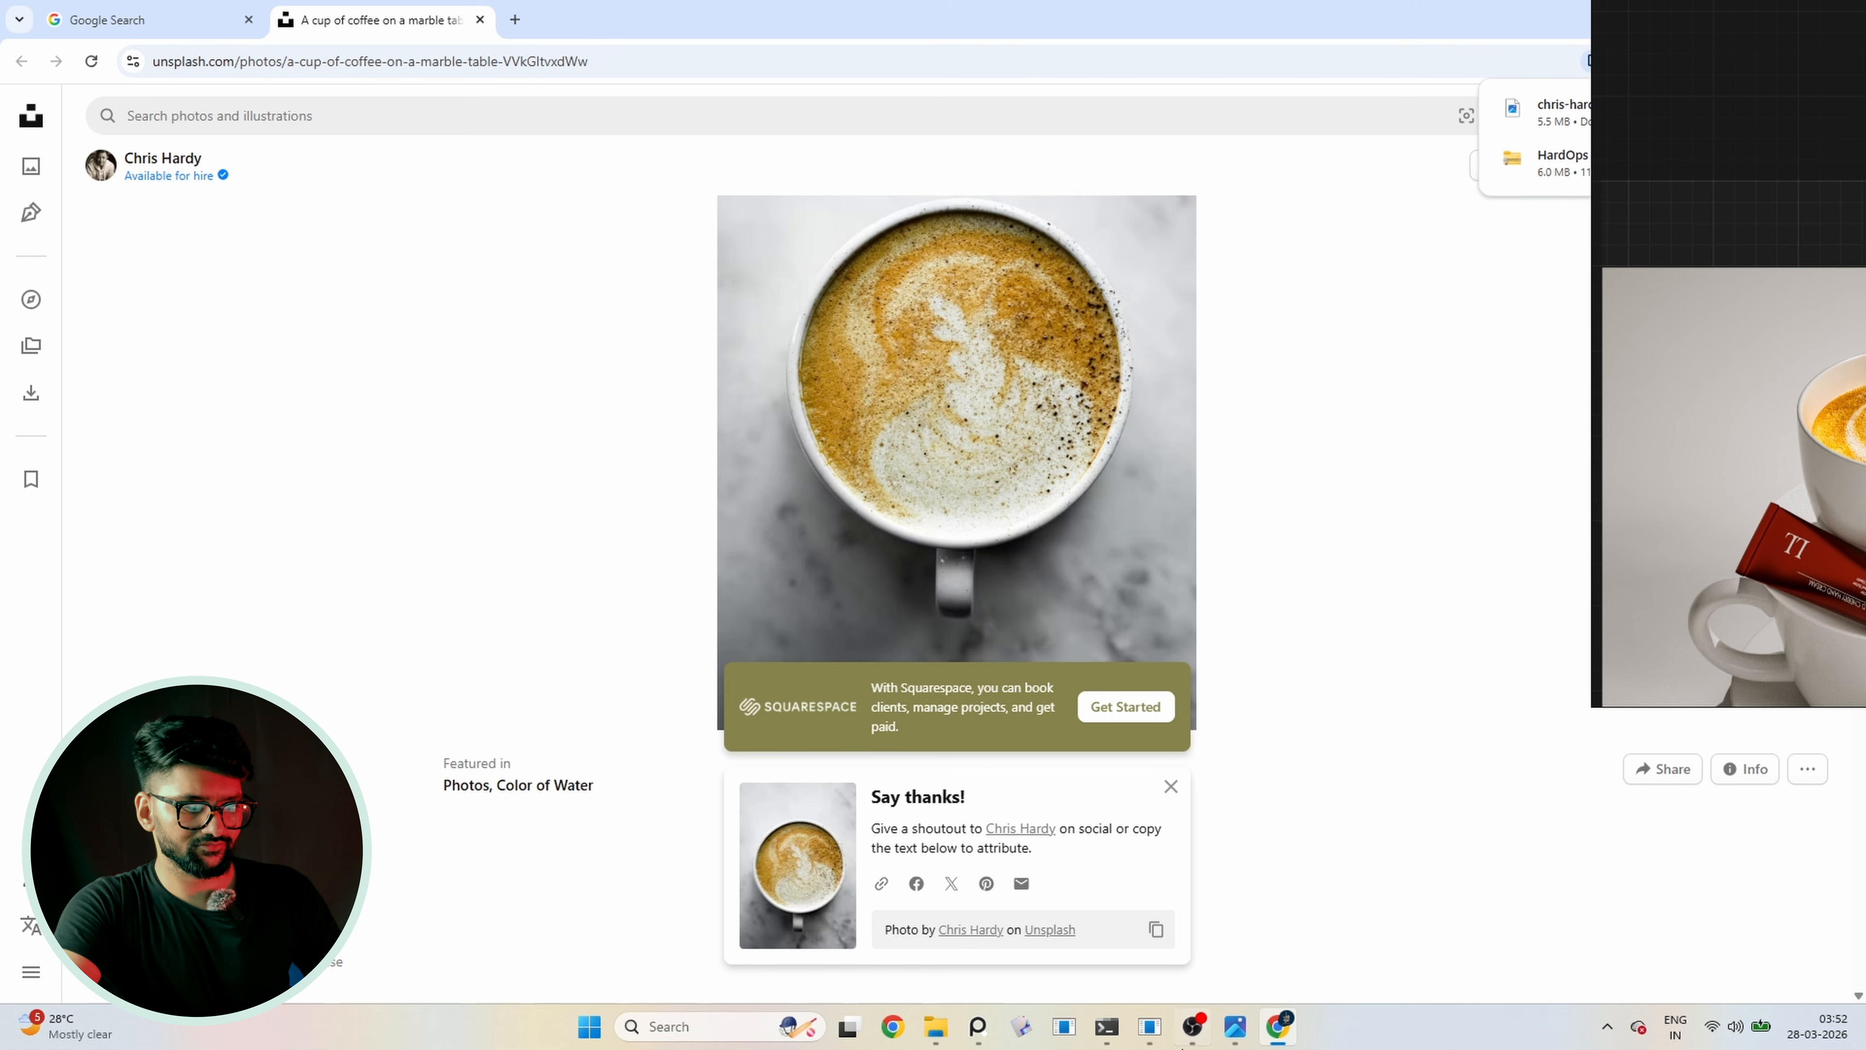
{"action": "left_click", "coordinate": [977, 1029]}
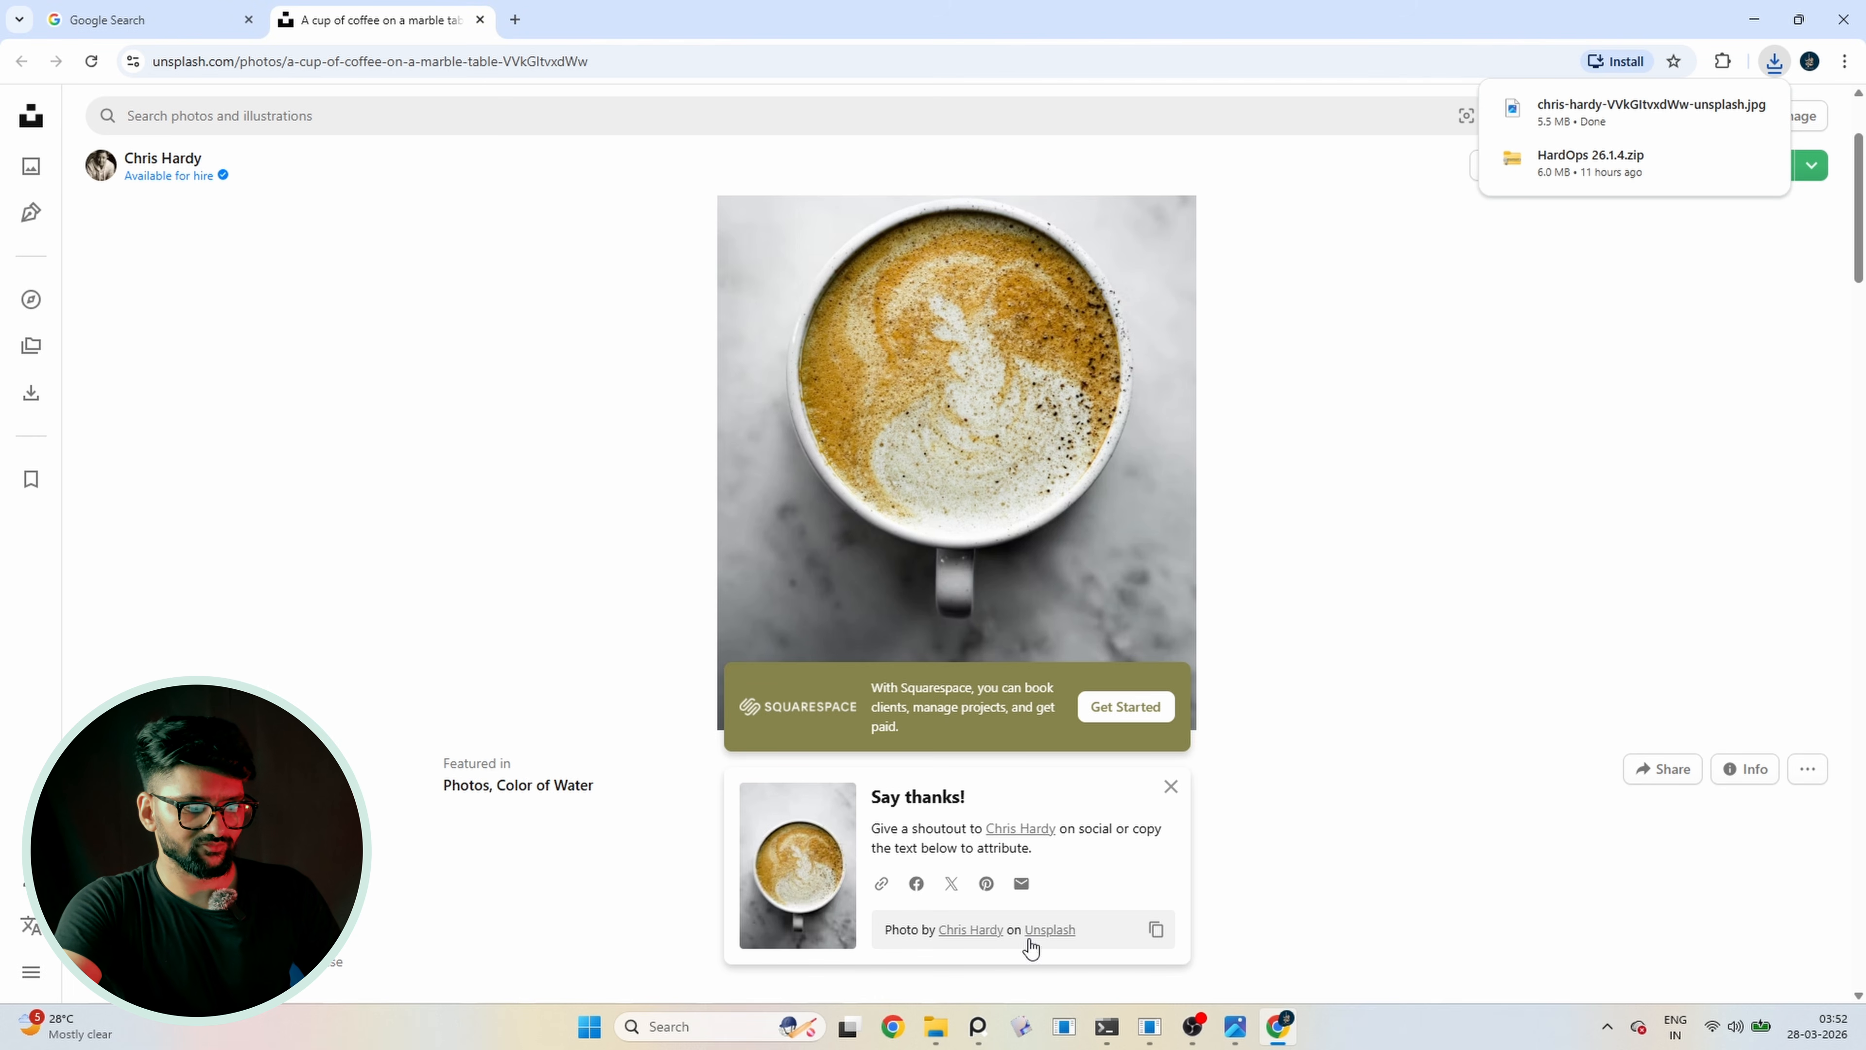
{"action": "mouse_move", "coordinate": [1159, 1035]}
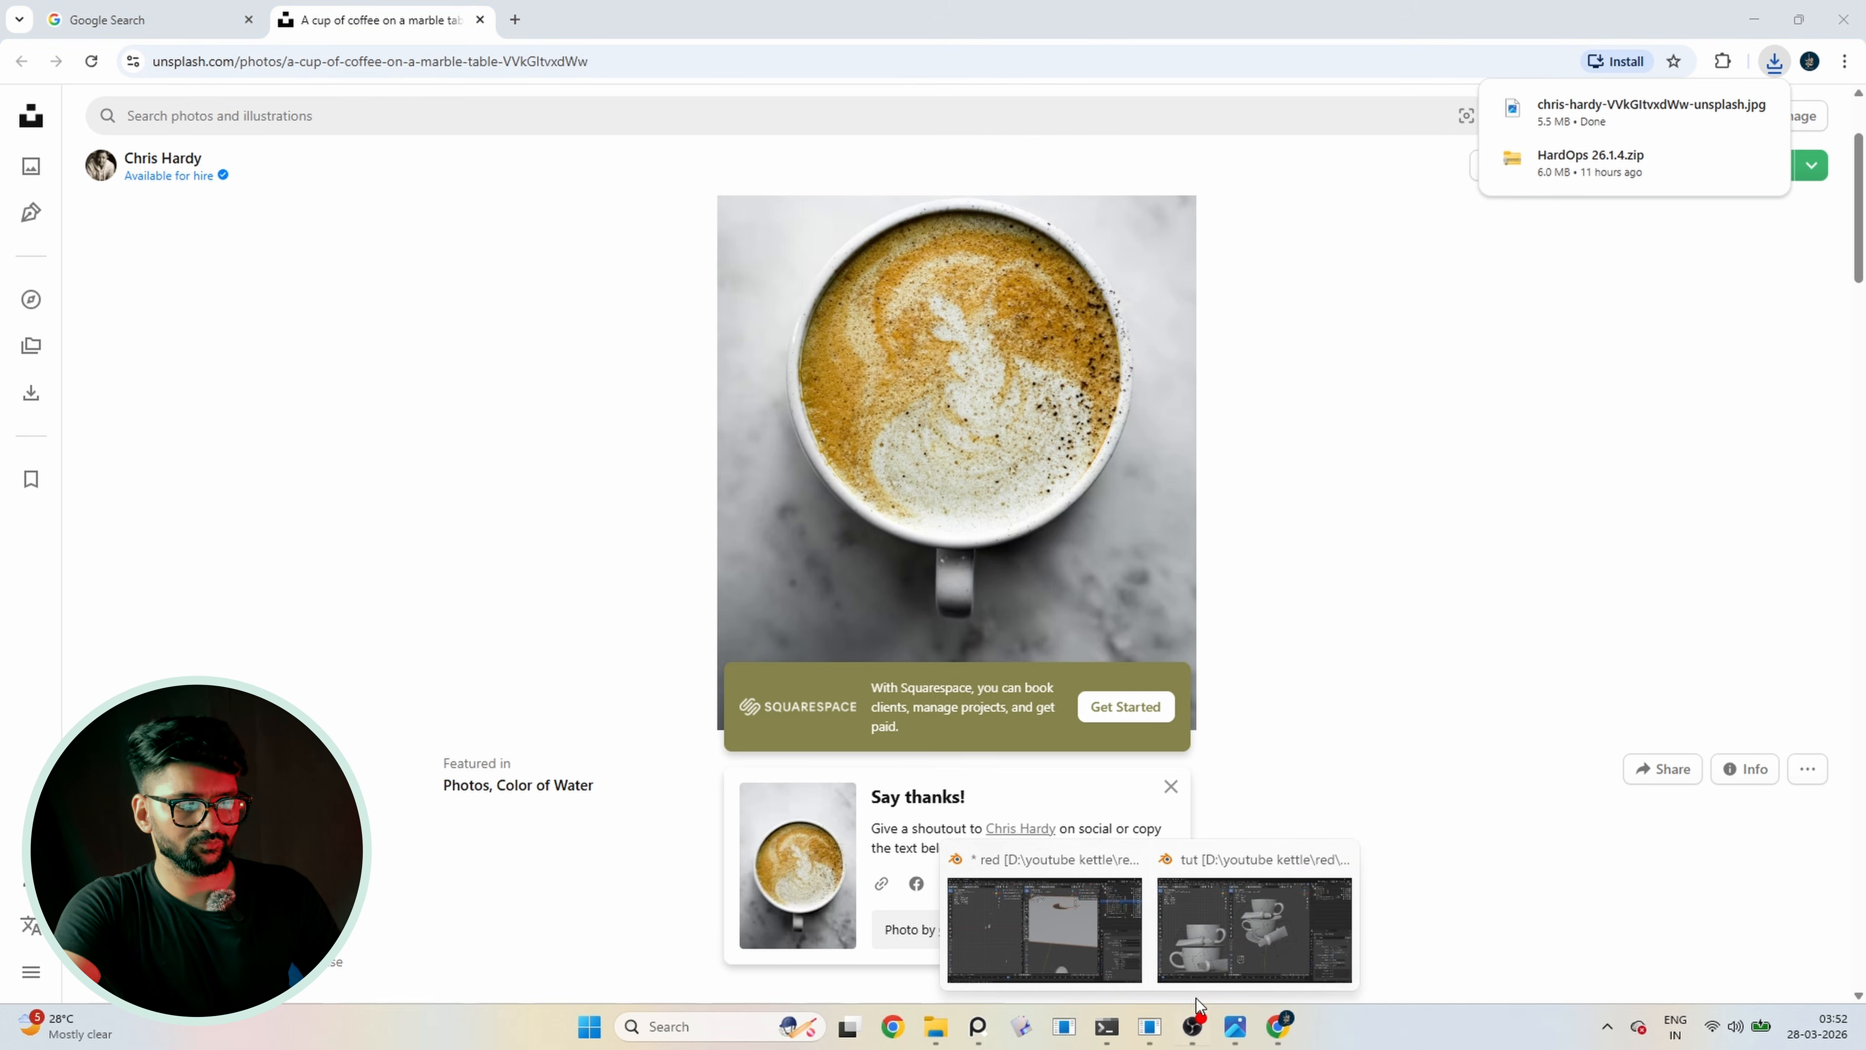
{"action": "left_click", "coordinate": [1226, 975]}
Select the coffee surface inside the upper cup and change the second viewport to a Shader Editor
{"action": "middle_click_drag", "start_coordinate": [456, 229], "coordinate": [379, 454]}
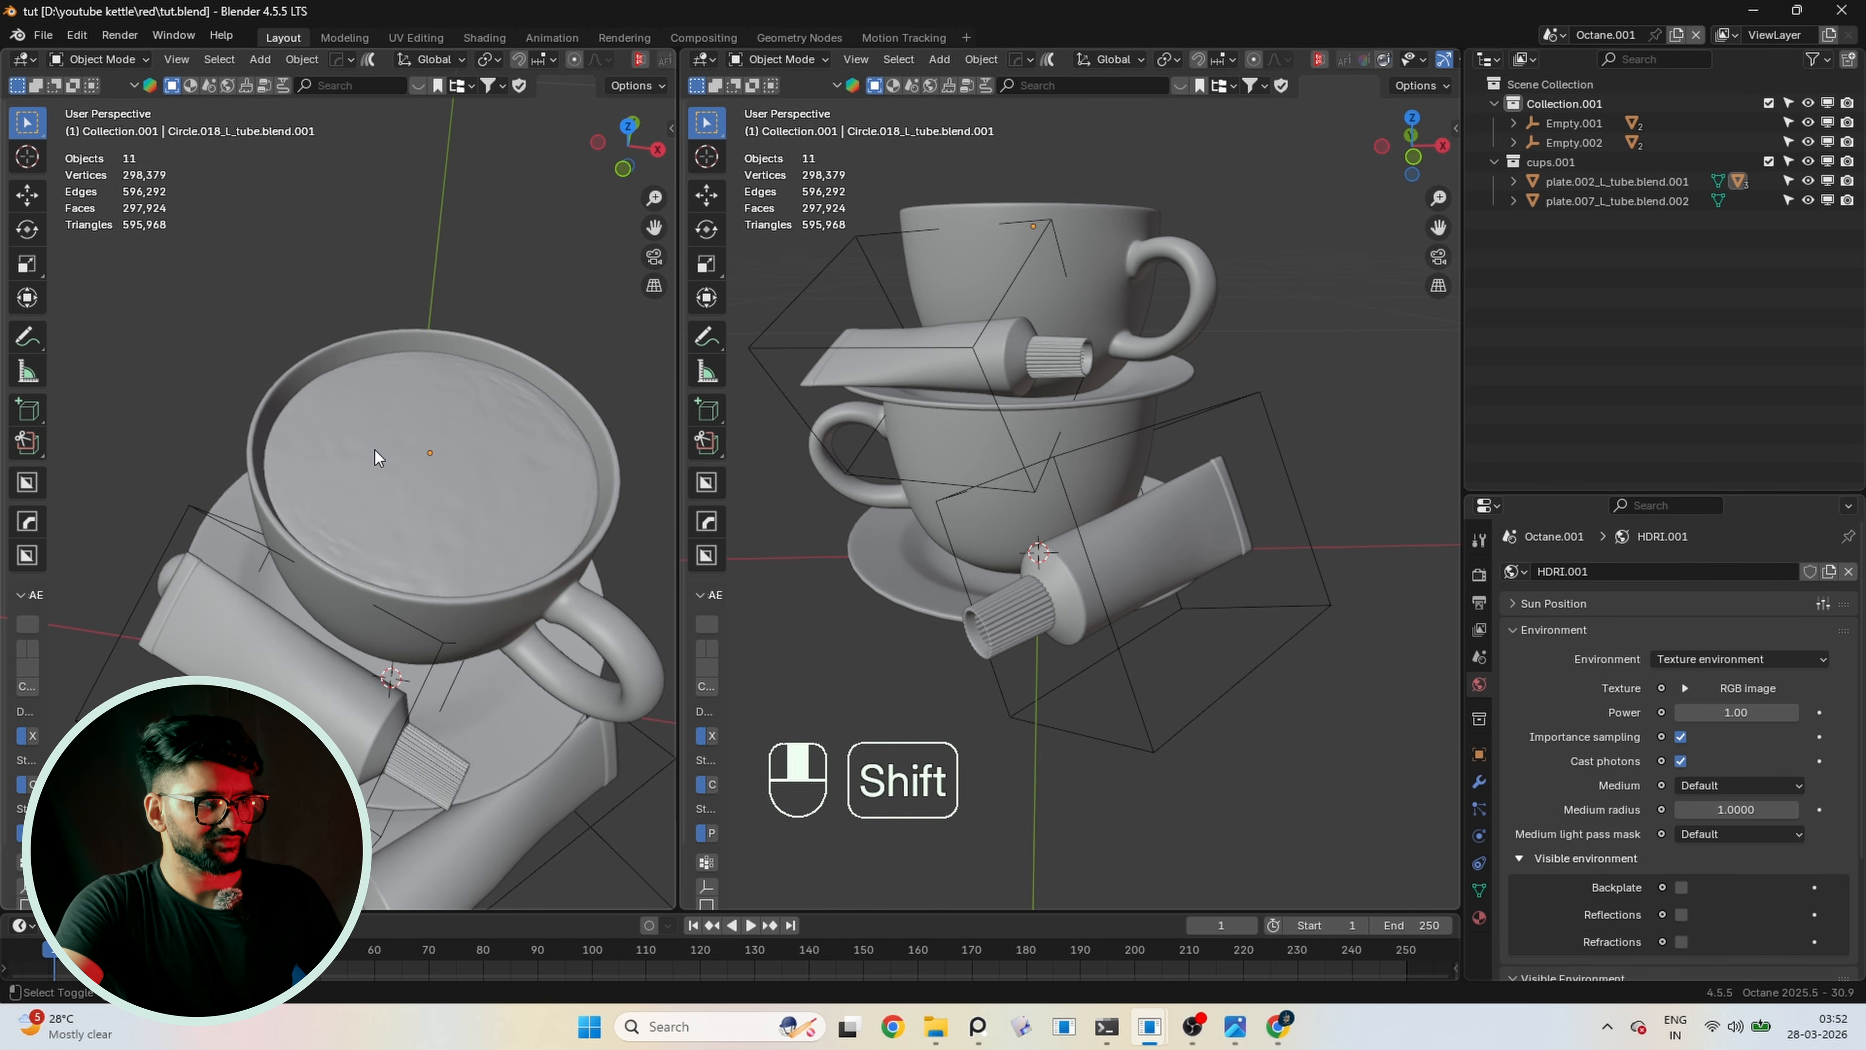
{"action": "left_click", "coordinate": [379, 455]}
{"action": "left_click", "coordinate": [705, 60]}
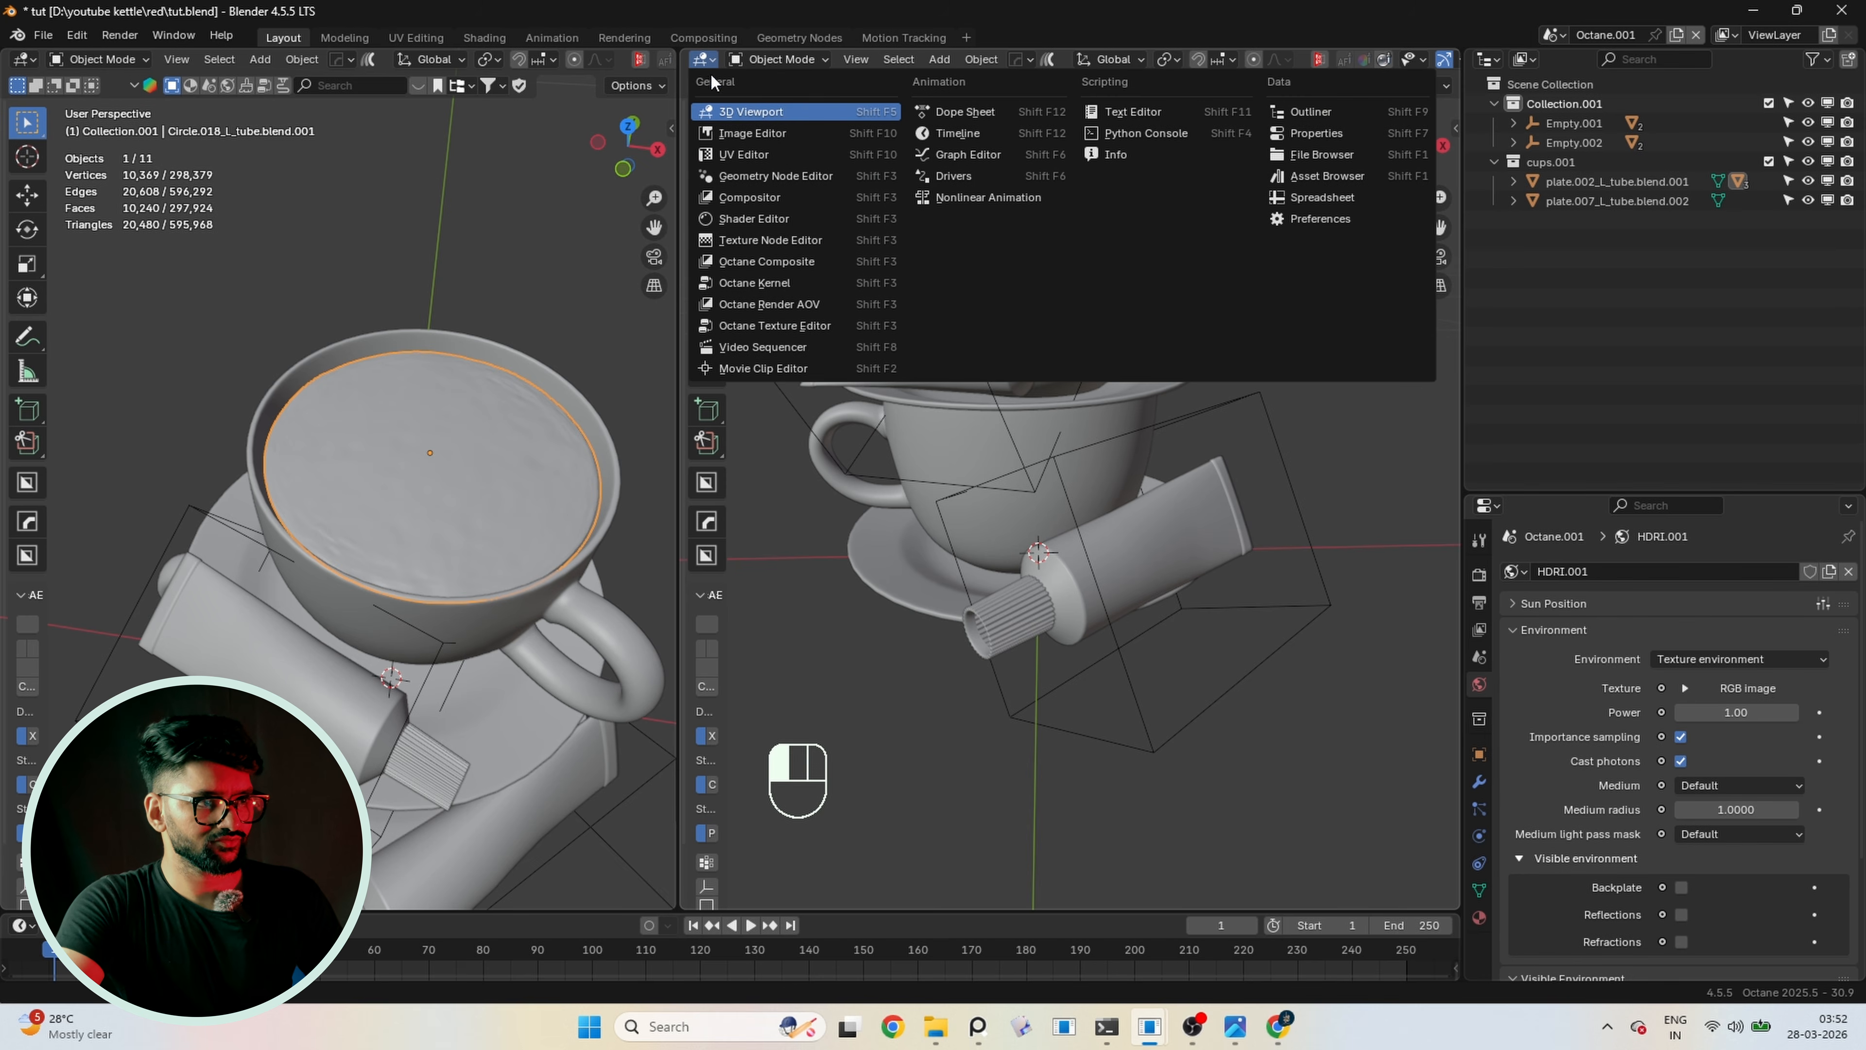
{"action": "left_click", "coordinate": [754, 219]}
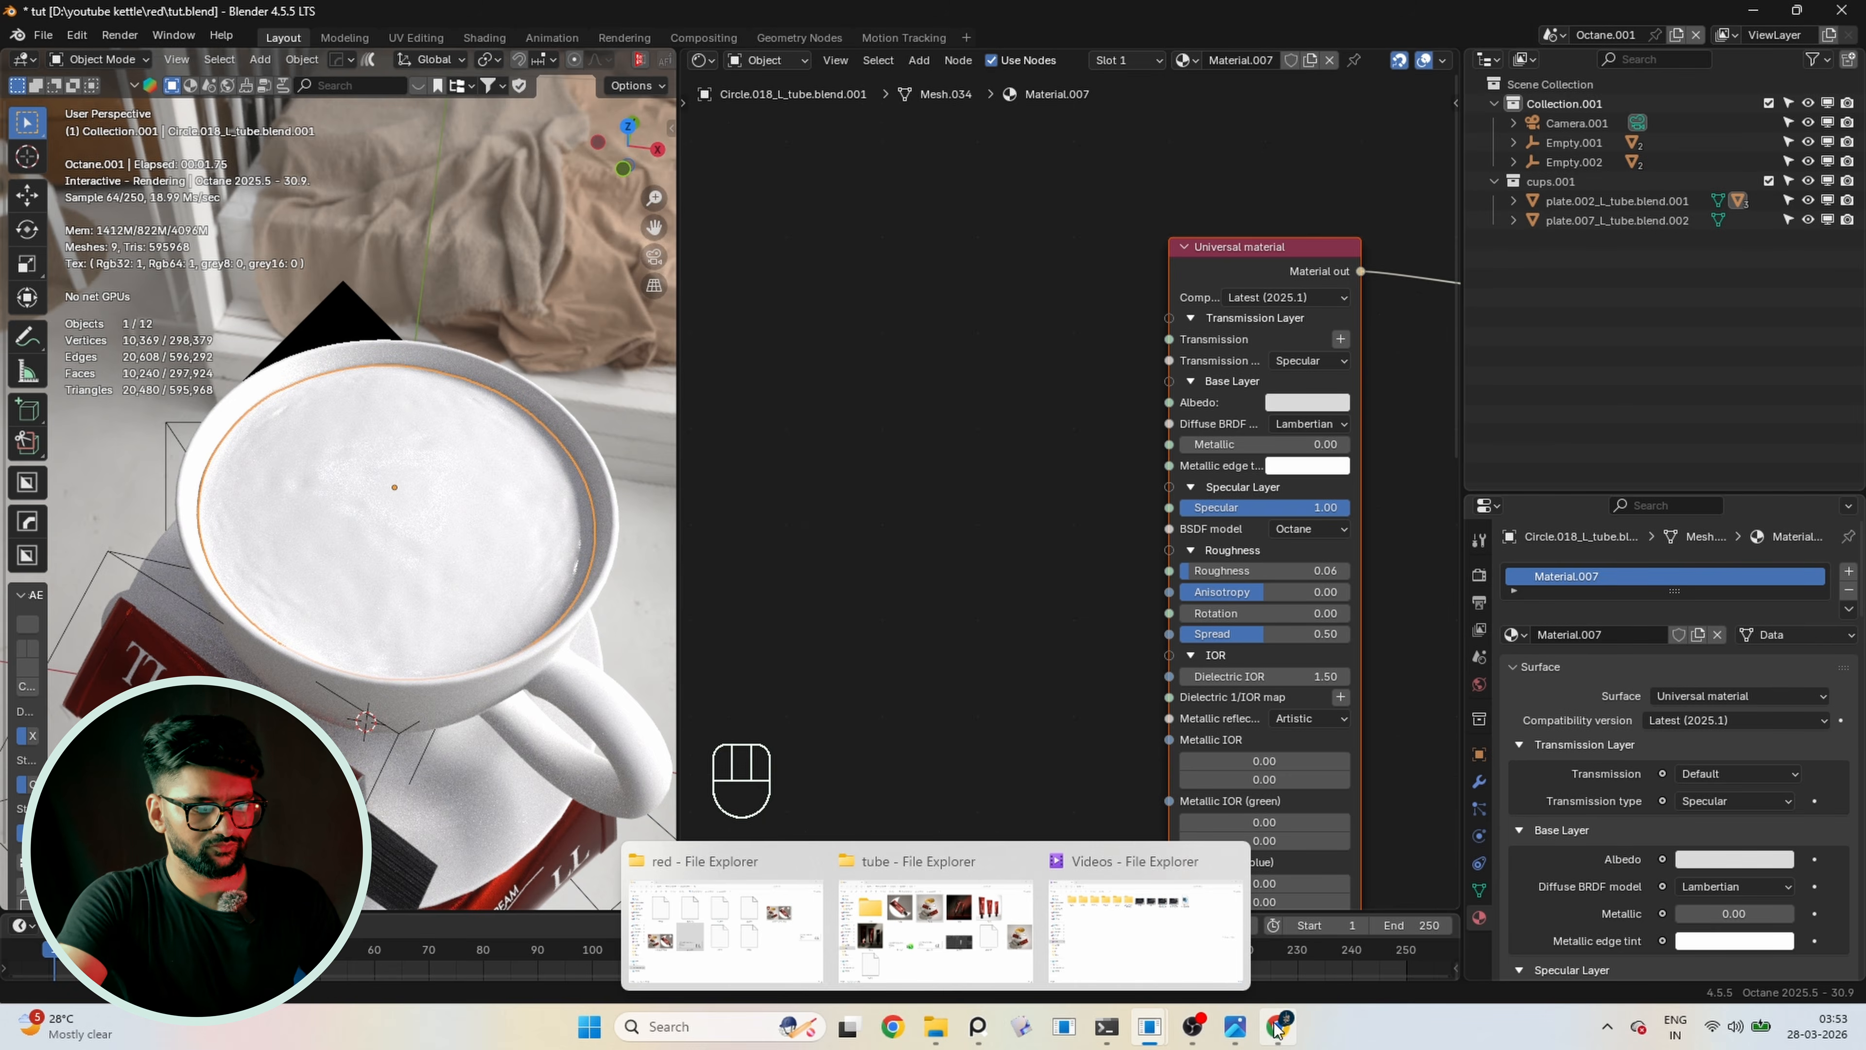
Bring the downloaded coffee photo into the coffee material as an RGB image and connect it to Albedo
{"action": "left_click", "coordinate": [1279, 1027]}
{"action": "left_click_drag", "start_coordinate": [1639, 110], "coordinate": [1196, 477]}
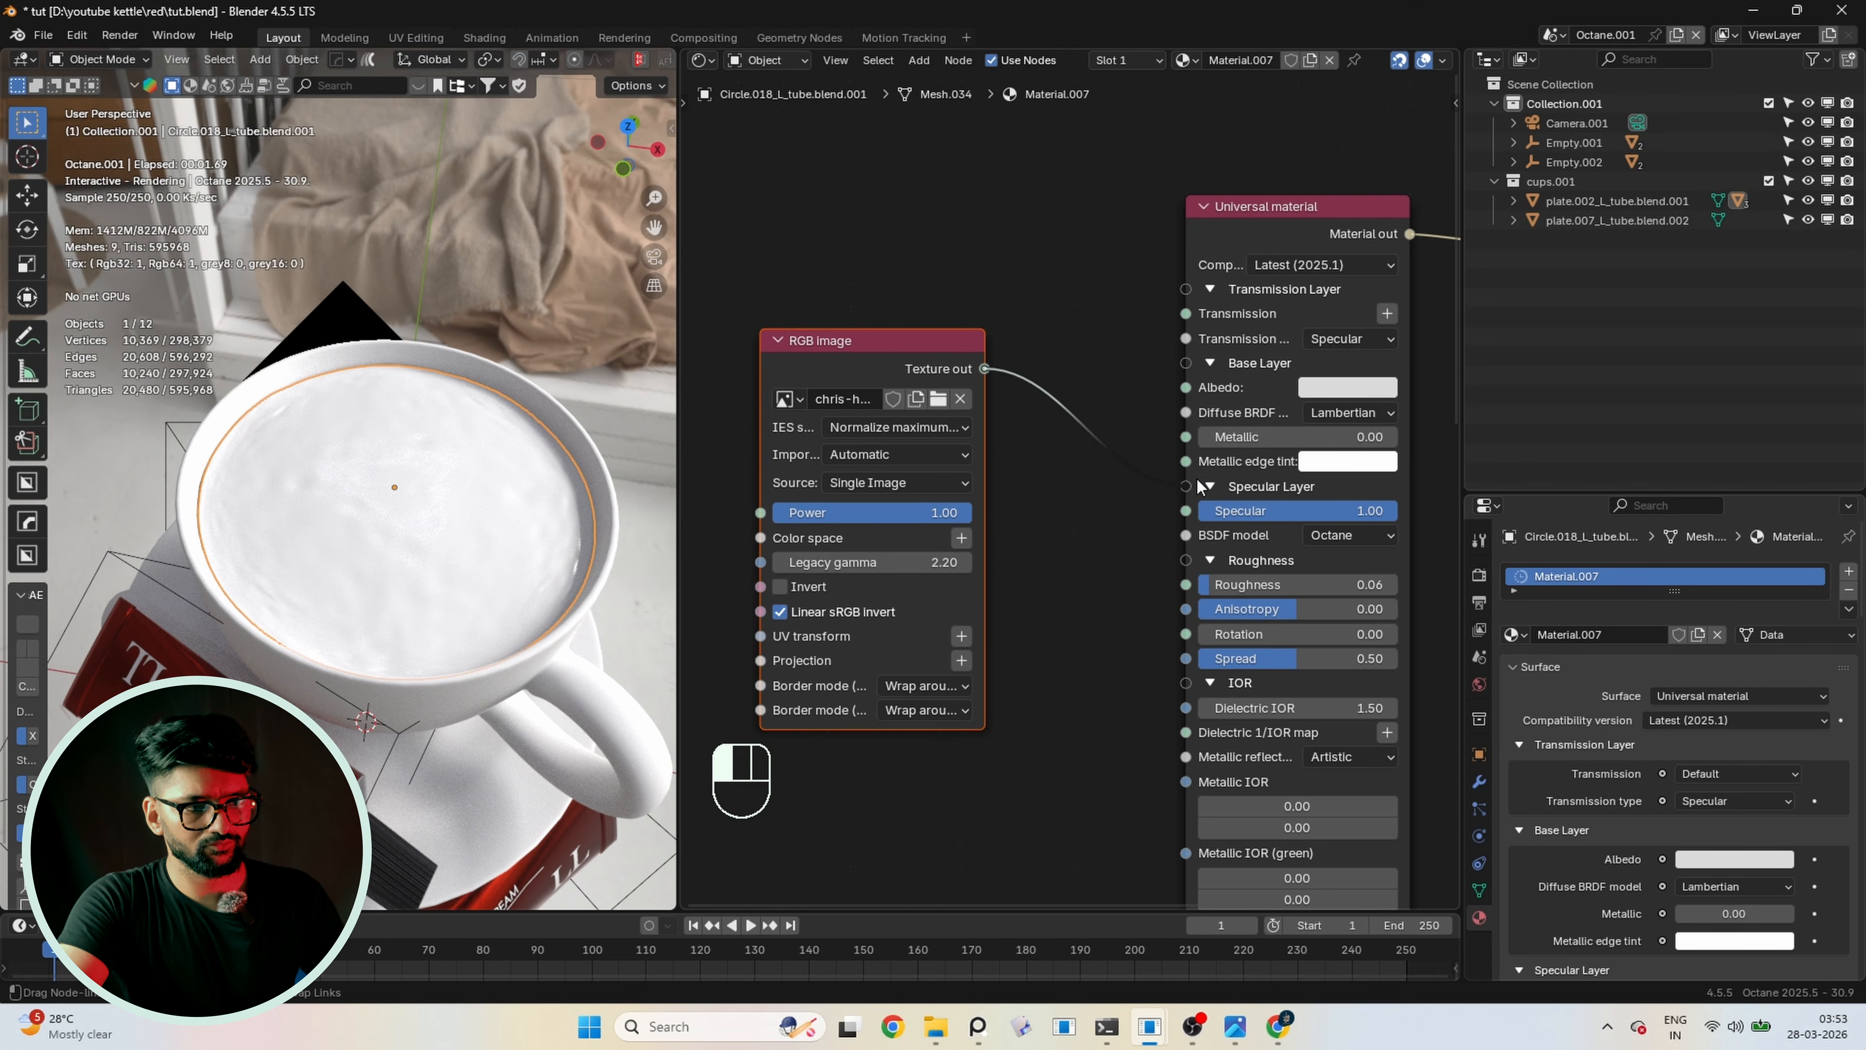
{"action": "left_click_drag", "start_coordinate": [1179, 391], "coordinate": [1179, 390]}
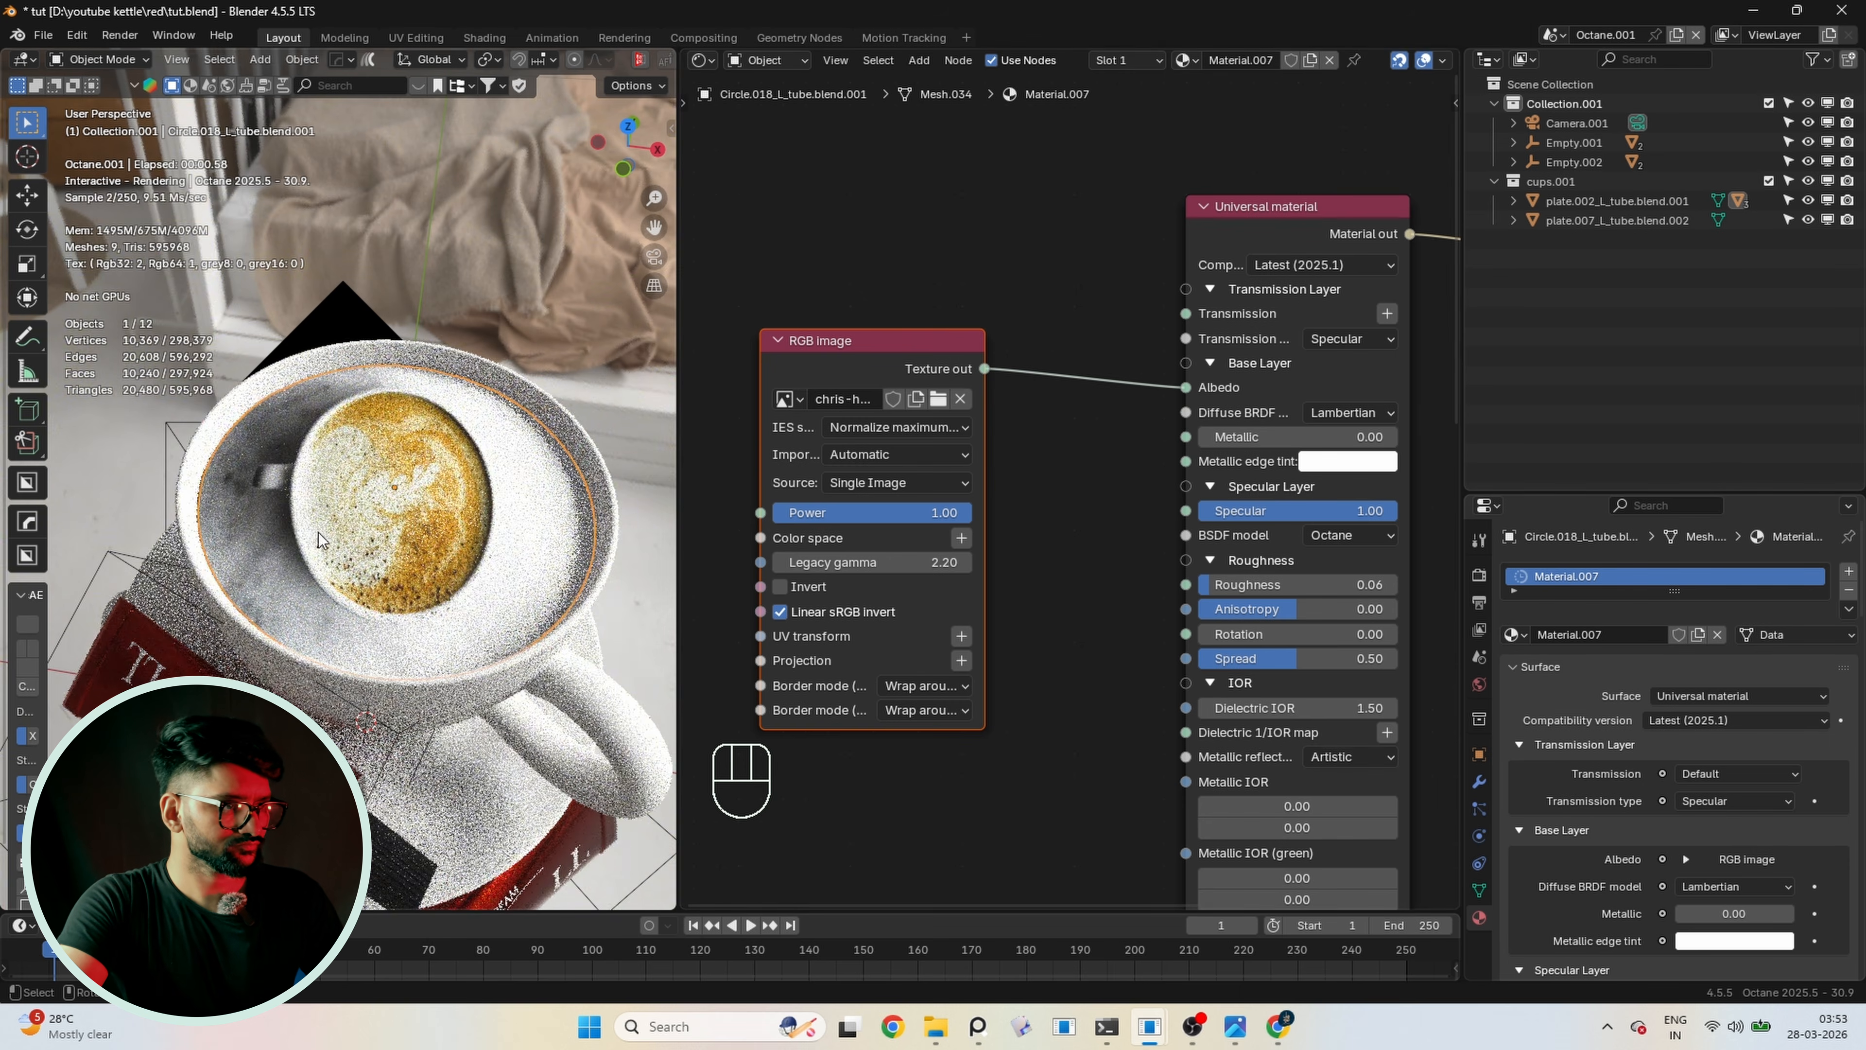
Display the coffee photo in the UV Editor and fit the coffee surface's UVs over the latte in the cup
{"action": "left_click", "coordinate": [701, 60]}
{"action": "left_click", "coordinate": [751, 134]}
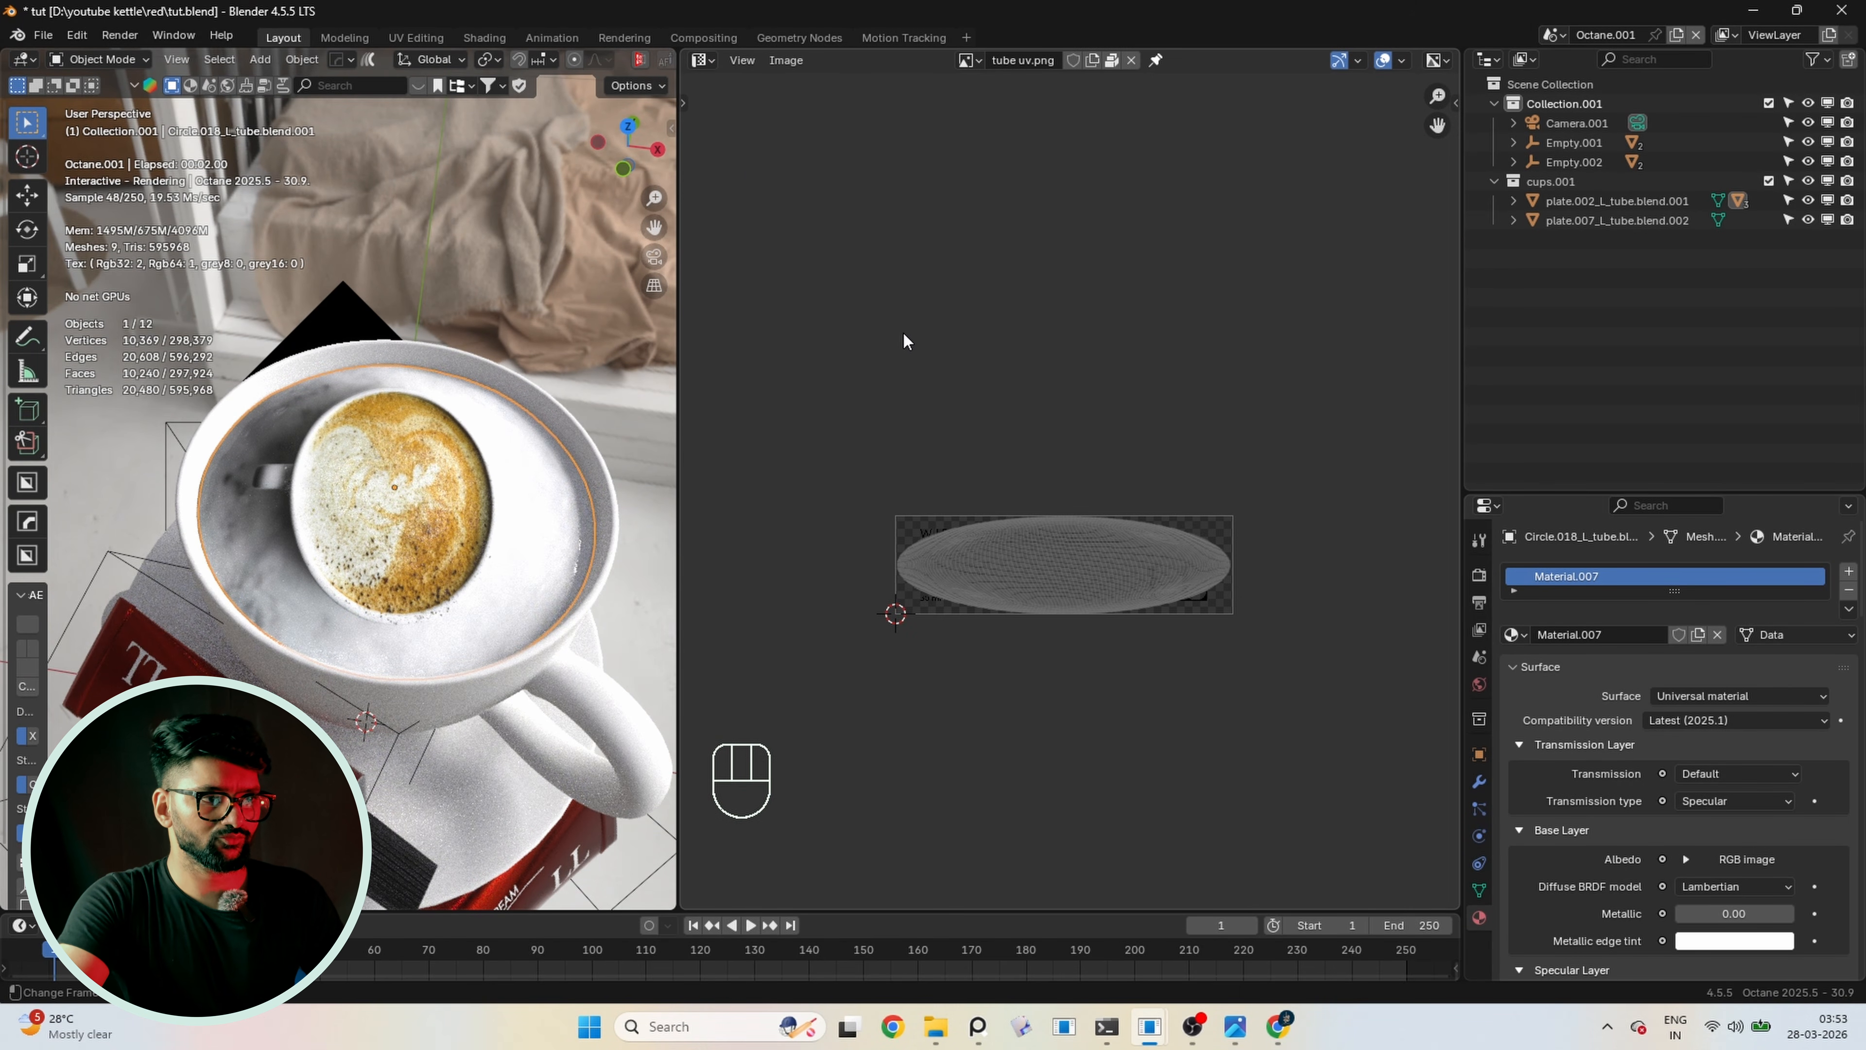
{"action": "left_click", "coordinate": [969, 60]}
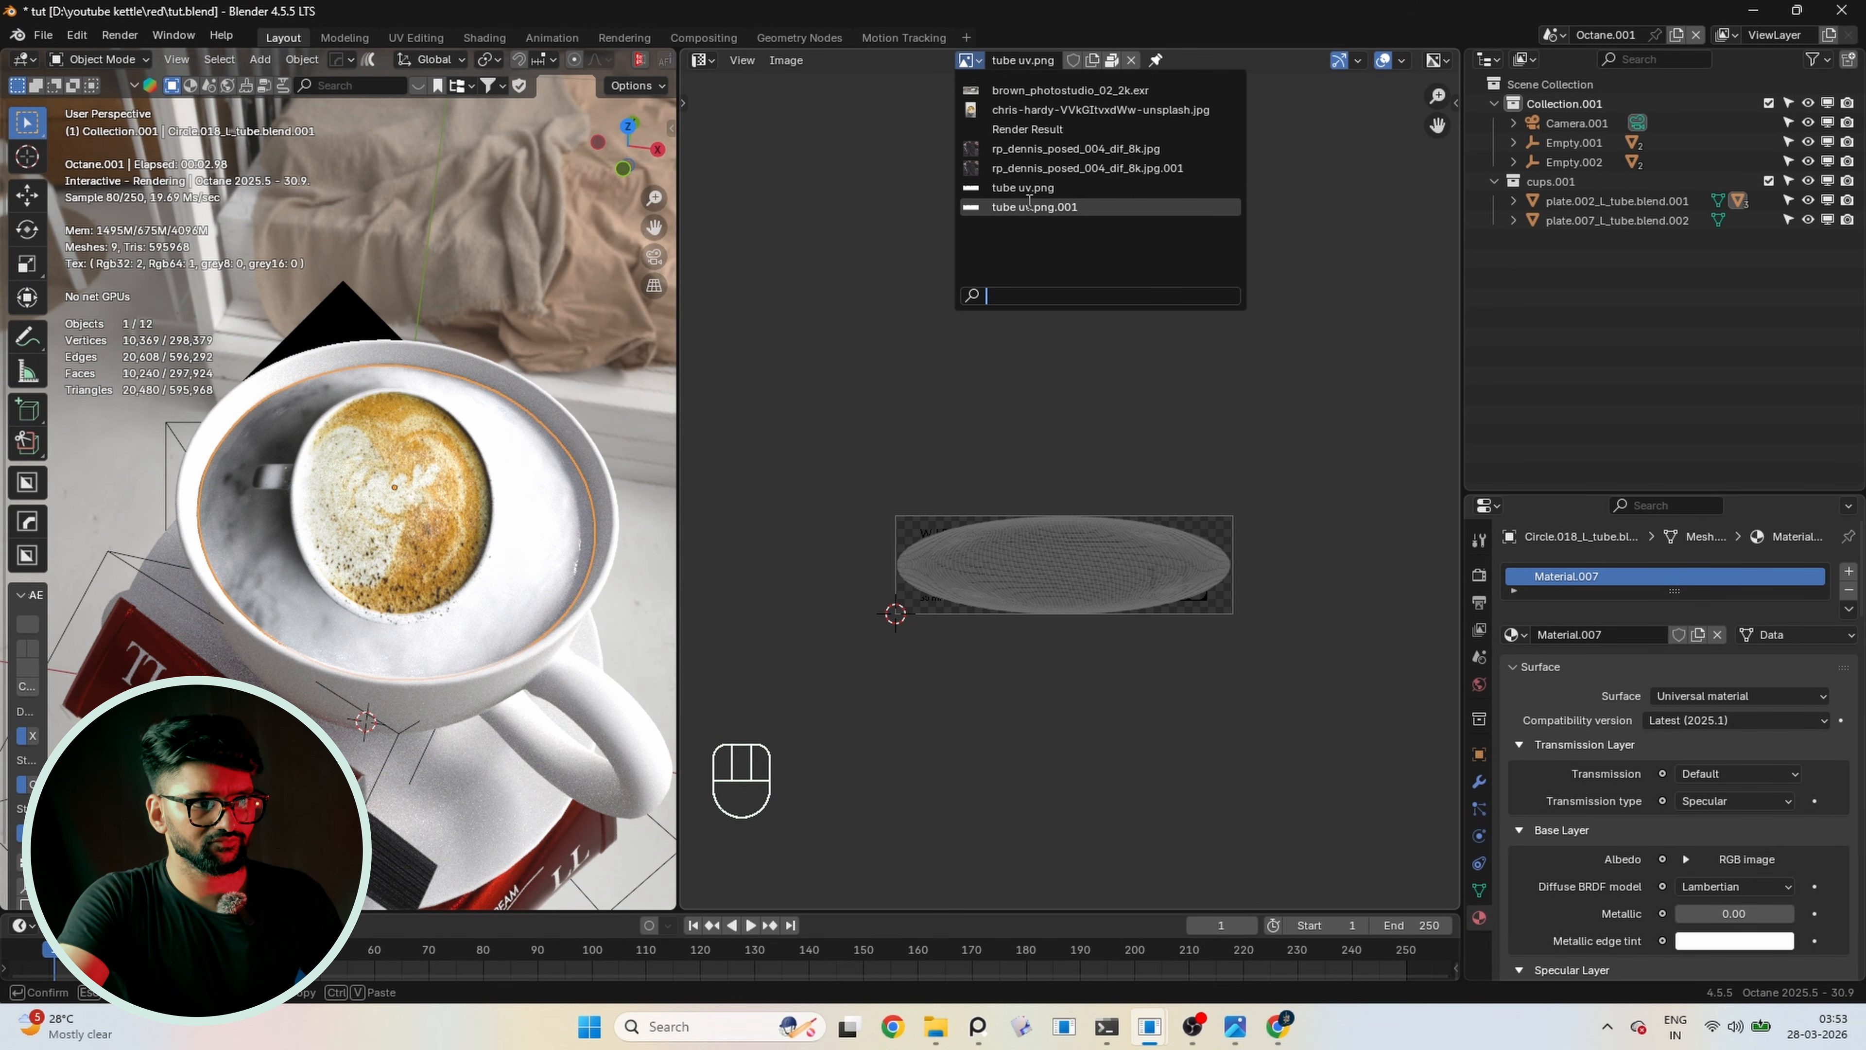
{"action": "left_click", "coordinate": [1038, 94]}
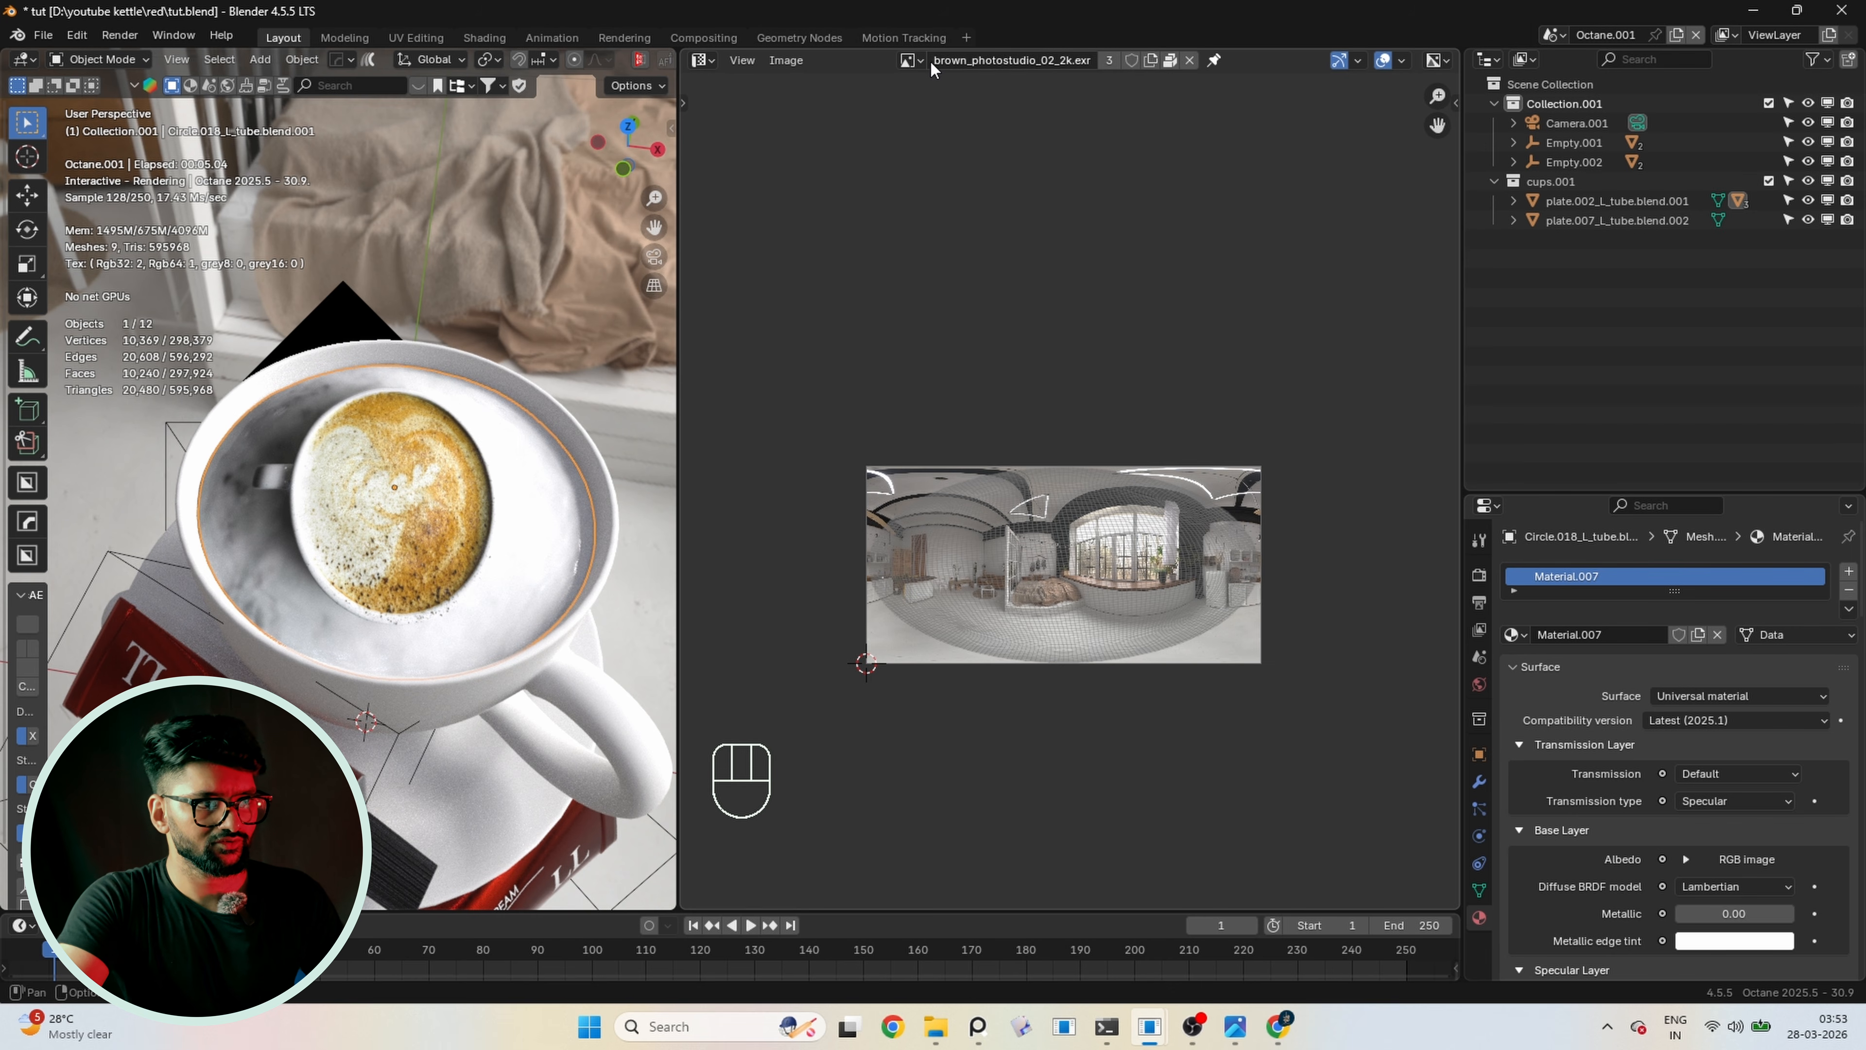
{"action": "left_click", "coordinate": [914, 61]}
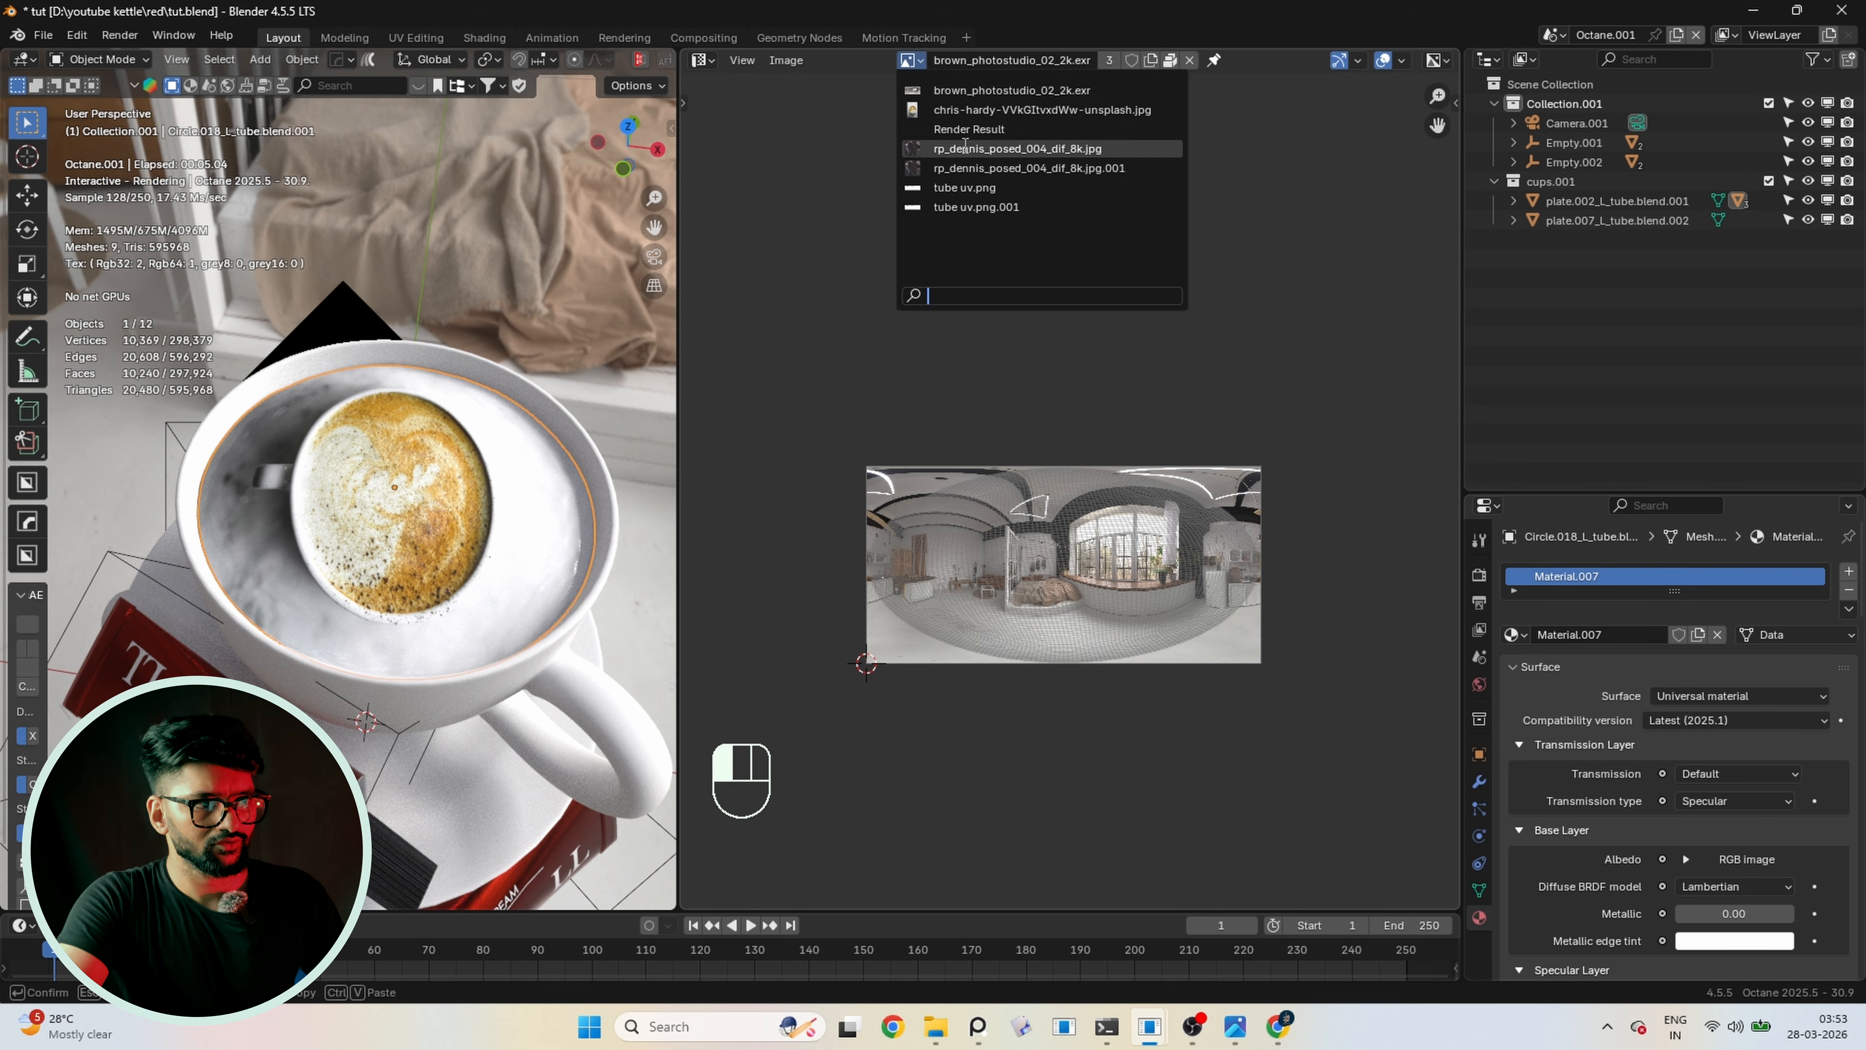
{"action": "left_click", "coordinate": [978, 112]}
{"action": "key", "text": "Tab"}
Return the UV area to the Shader Editor, check the coffee texture in the rendered view and save the file
{"action": "left_click", "coordinate": [702, 60]}
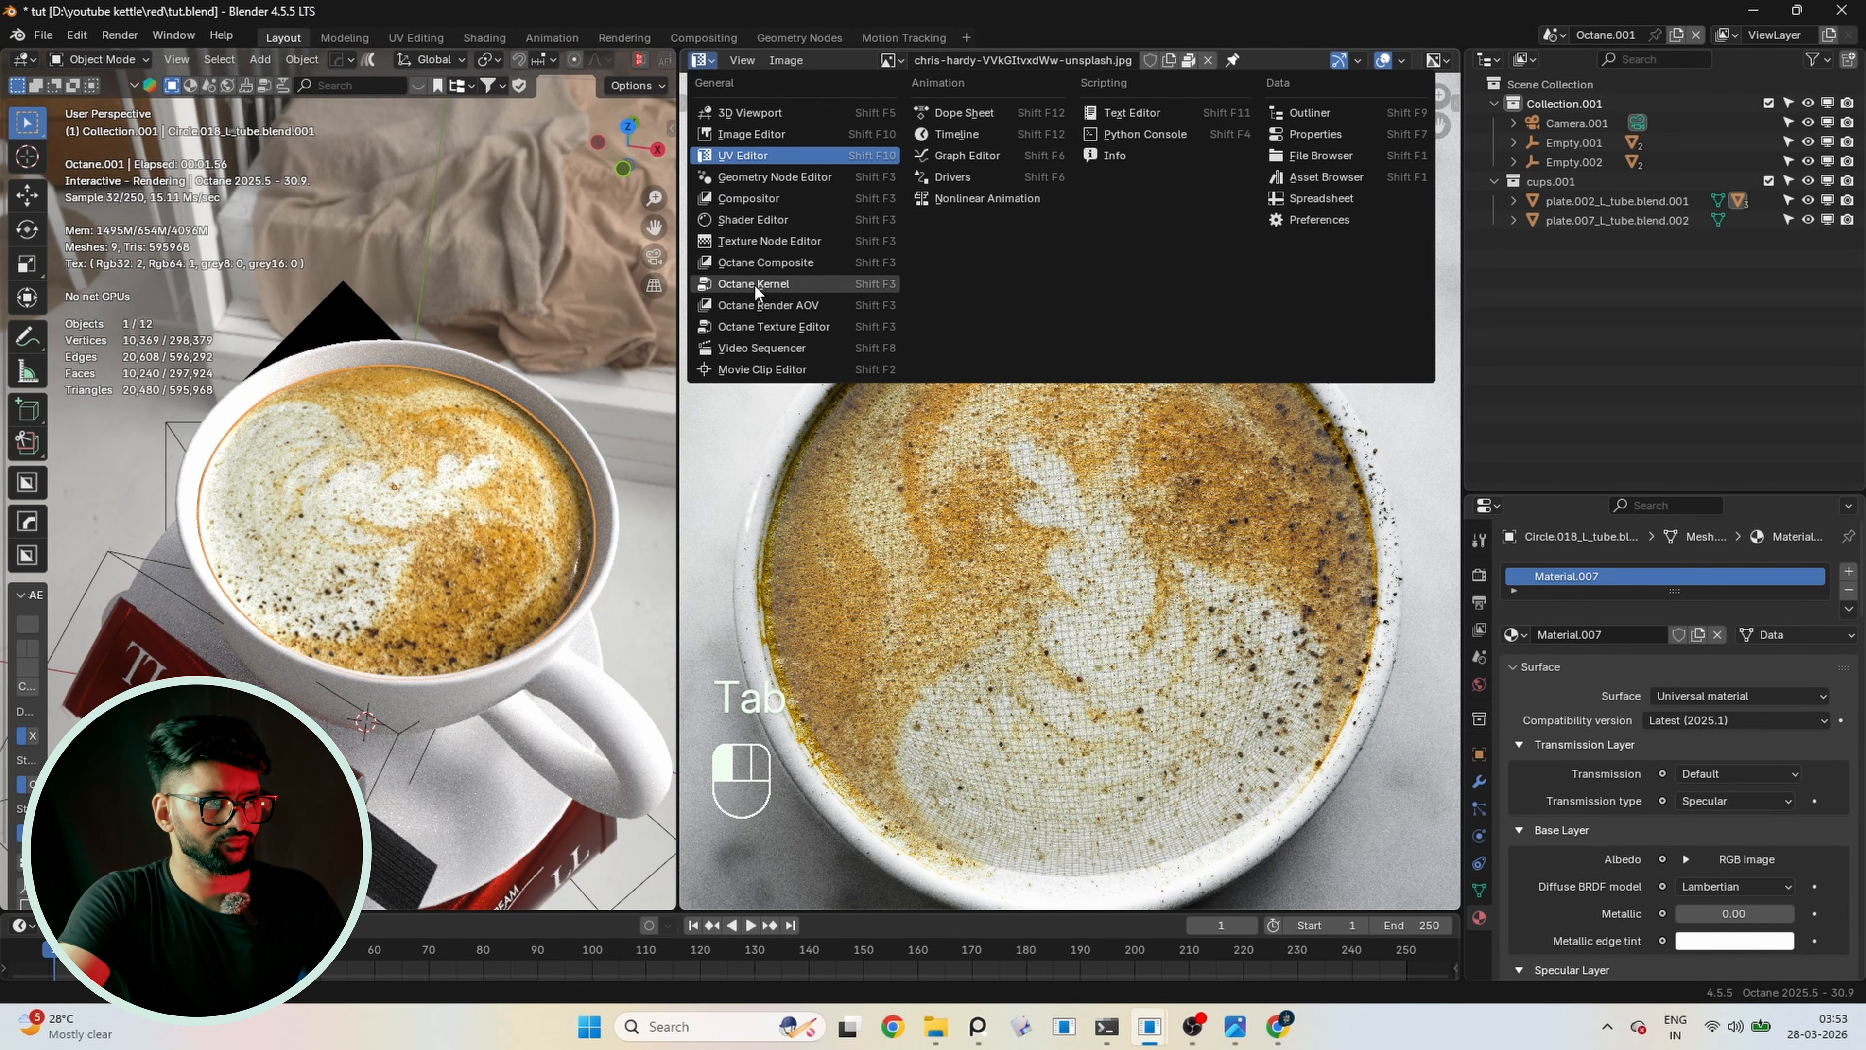
{"action": "left_click", "coordinate": [746, 223]}
{"action": "scroll", "coordinate": [433, 359], "scroll_direction": "down", "scroll_amount": 6}
{"action": "scroll", "coordinate": [449, 418], "scroll_direction": "up", "scroll_amount": 3}
{"action": "scroll", "coordinate": [477, 469], "scroll_direction": "up", "scroll_amount": 1, "text": "alt"}
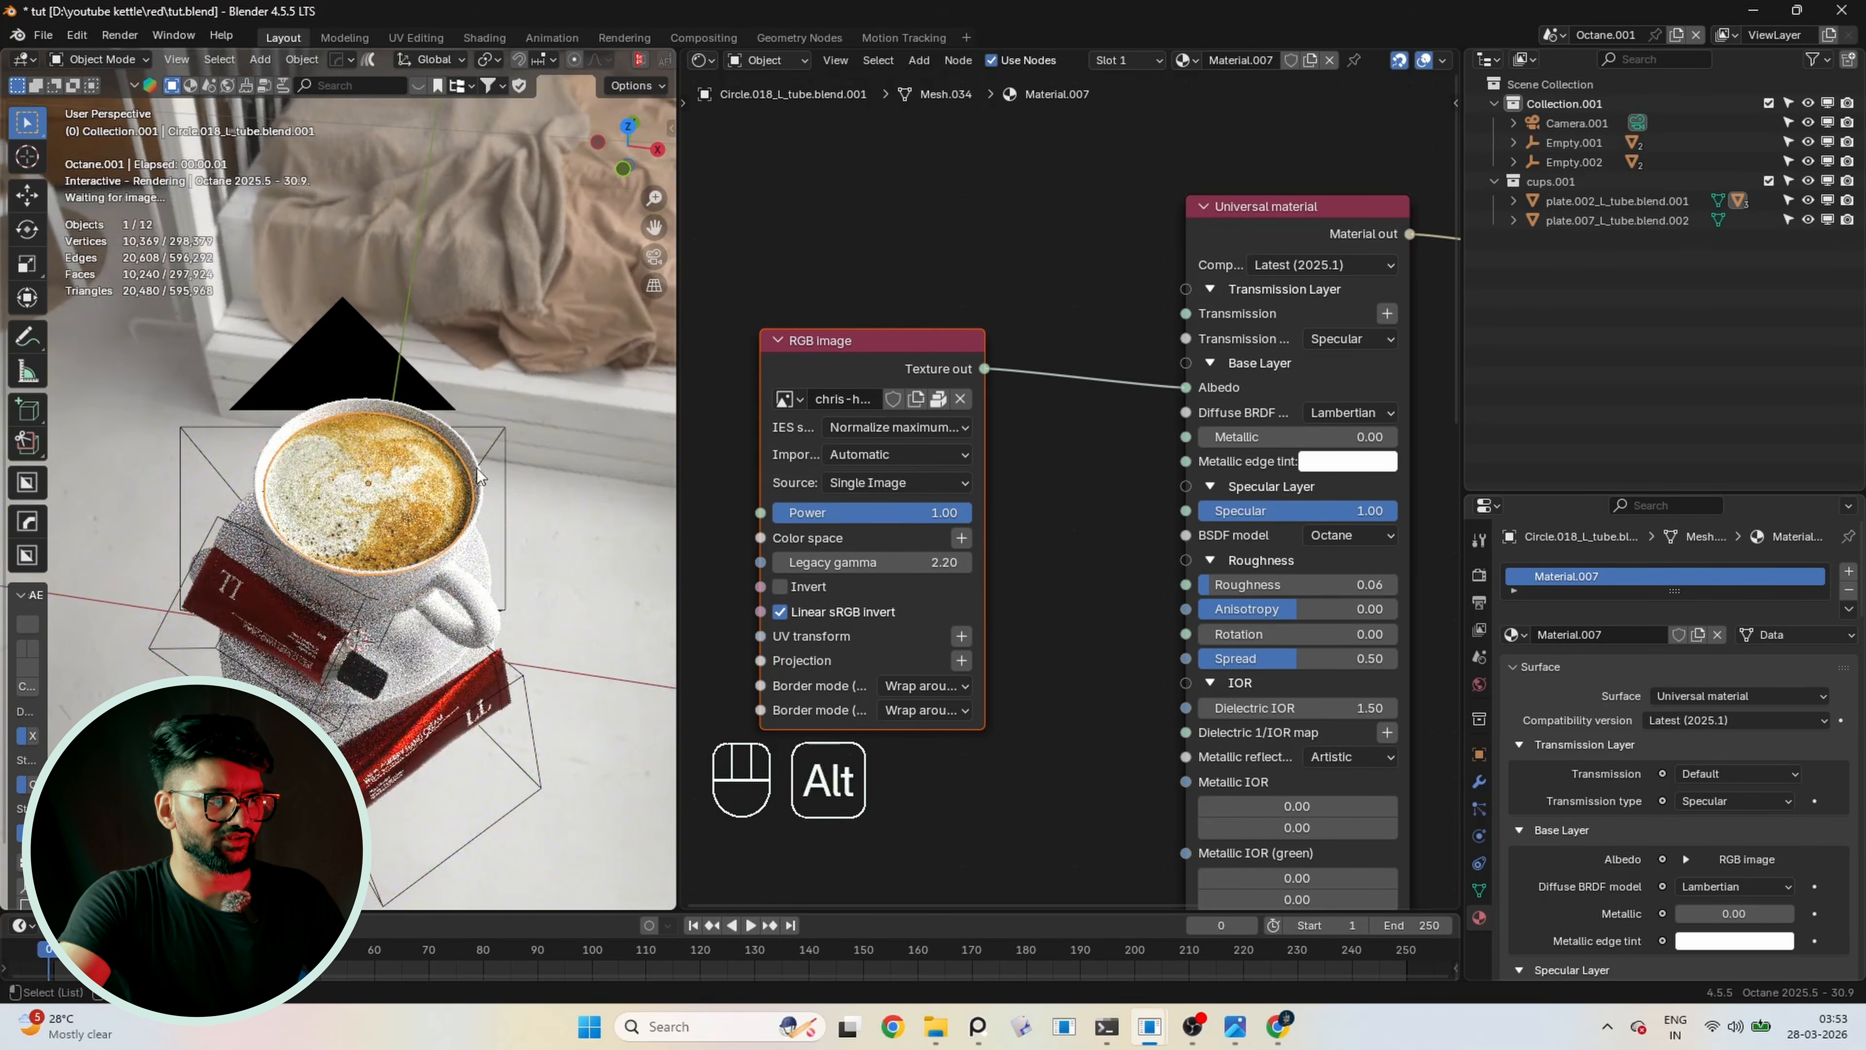
{"action": "middle_click_drag", "start_coordinate": [510, 449], "coordinate": [519, 364]}
{"action": "middle_click_drag", "start_coordinate": [521, 441], "coordinate": [530, 384], "text": "shift"}
{"action": "scroll", "coordinate": [530, 384], "scroll_direction": "up", "scroll_amount": 1}
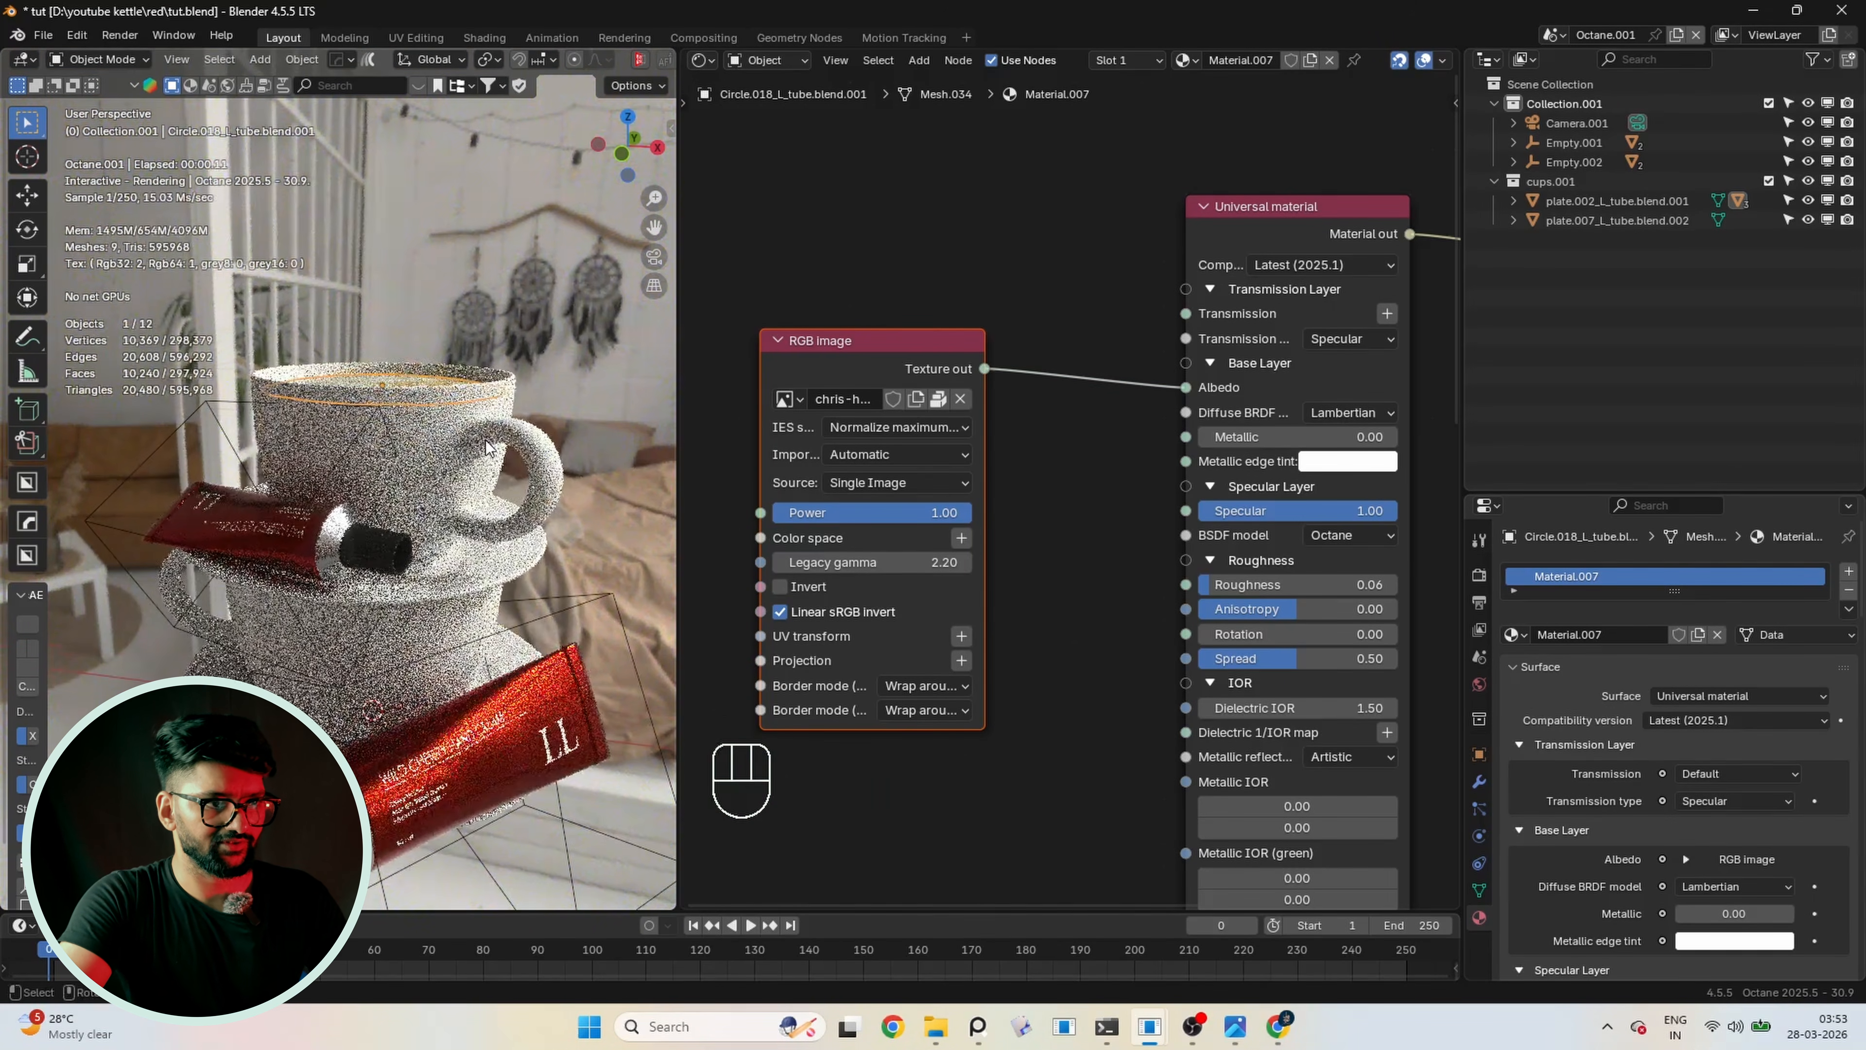
{"action": "key", "text": "ctrl+s"}
{"action": "key", "text": "shift+w"}
{"action": "key", "text": "shift+w"}
{"action": "key", "text": "shift+w"}
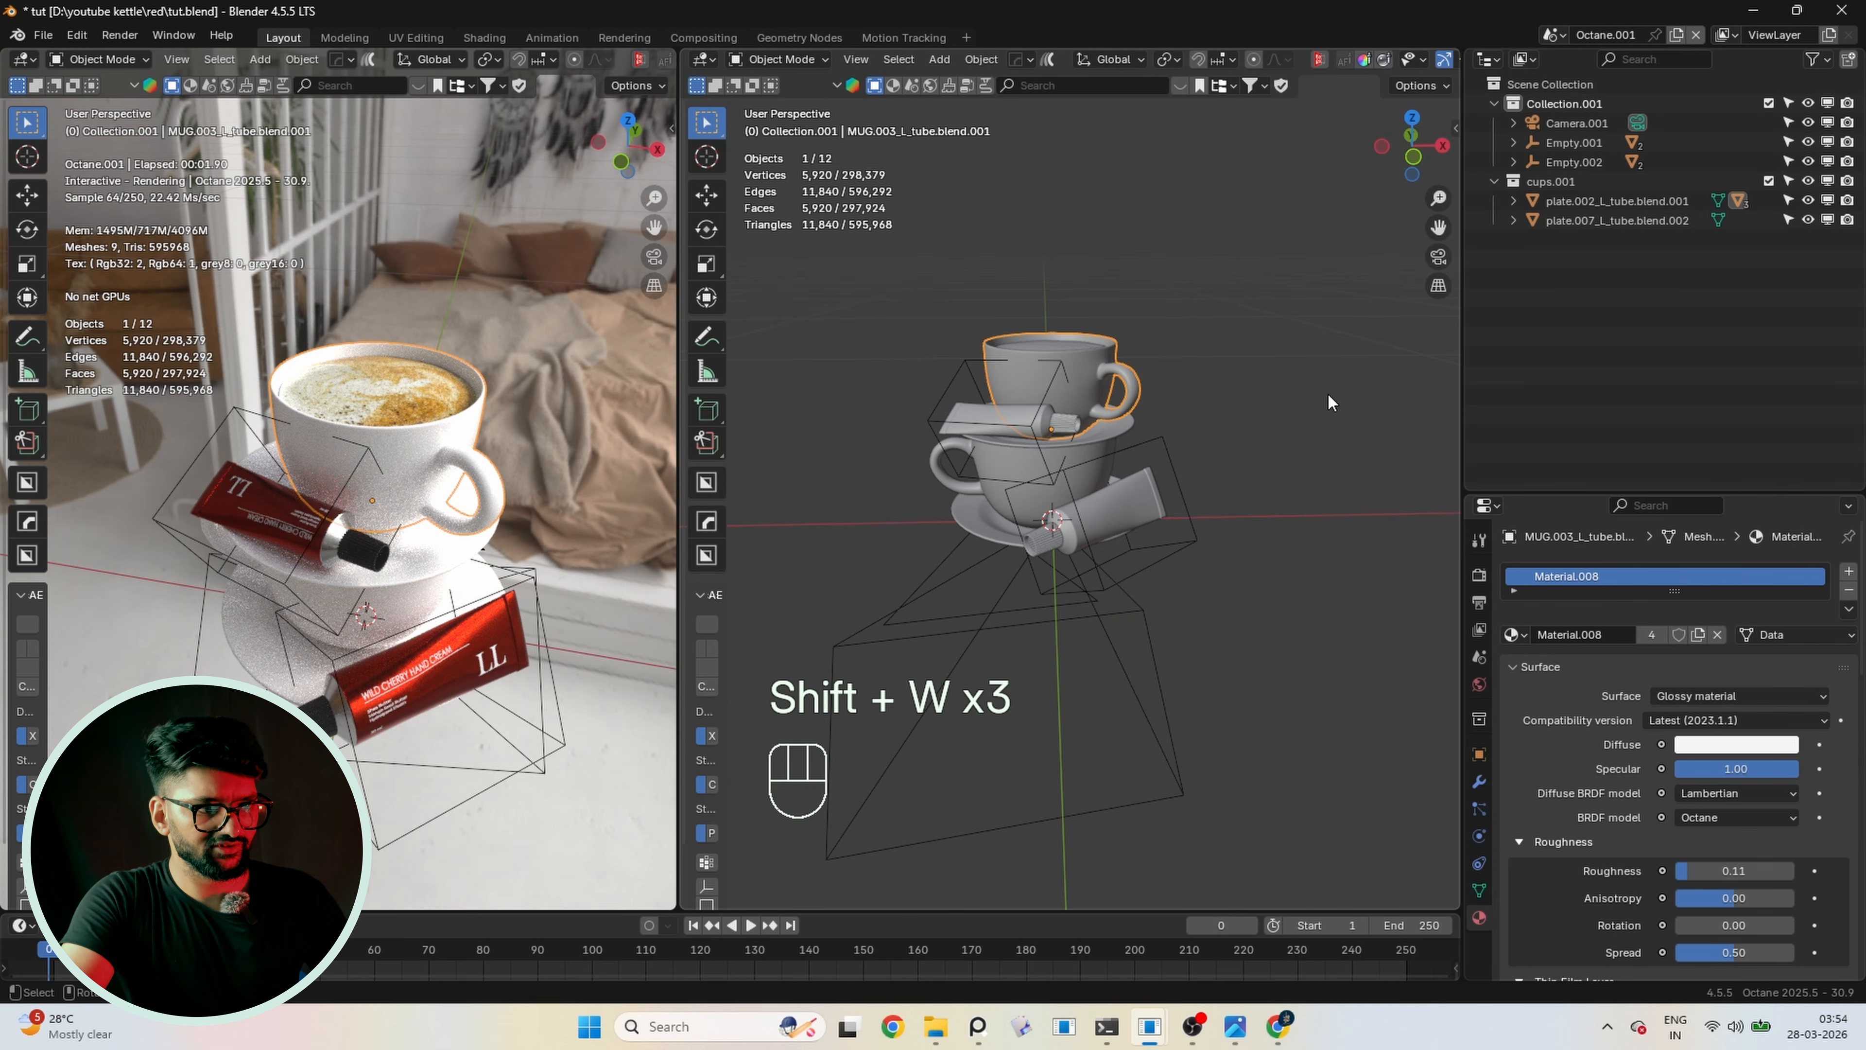
{"action": "key", "text": "q"}
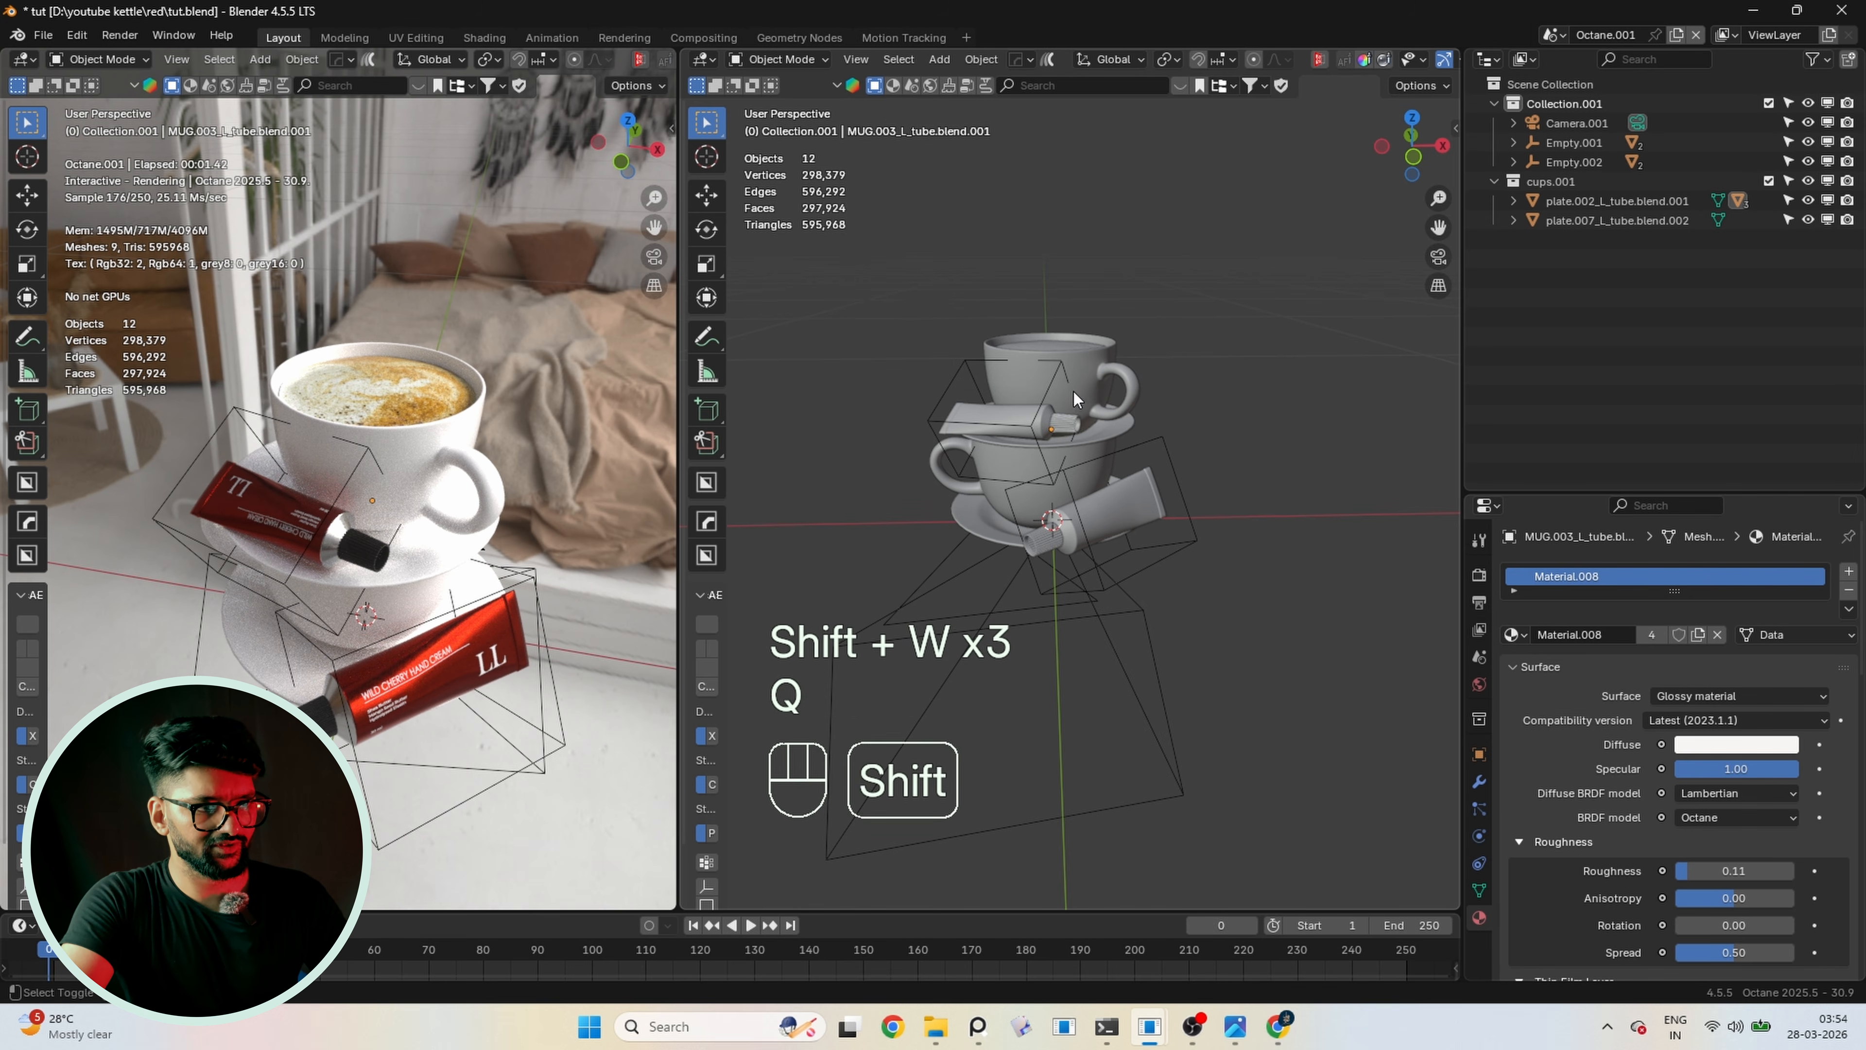
{"action": "key", "text": "shift+a"}
{"action": "mouse_move", "coordinate": [1020, 109]}
{"action": "left_click", "coordinate": [1132, 136]}
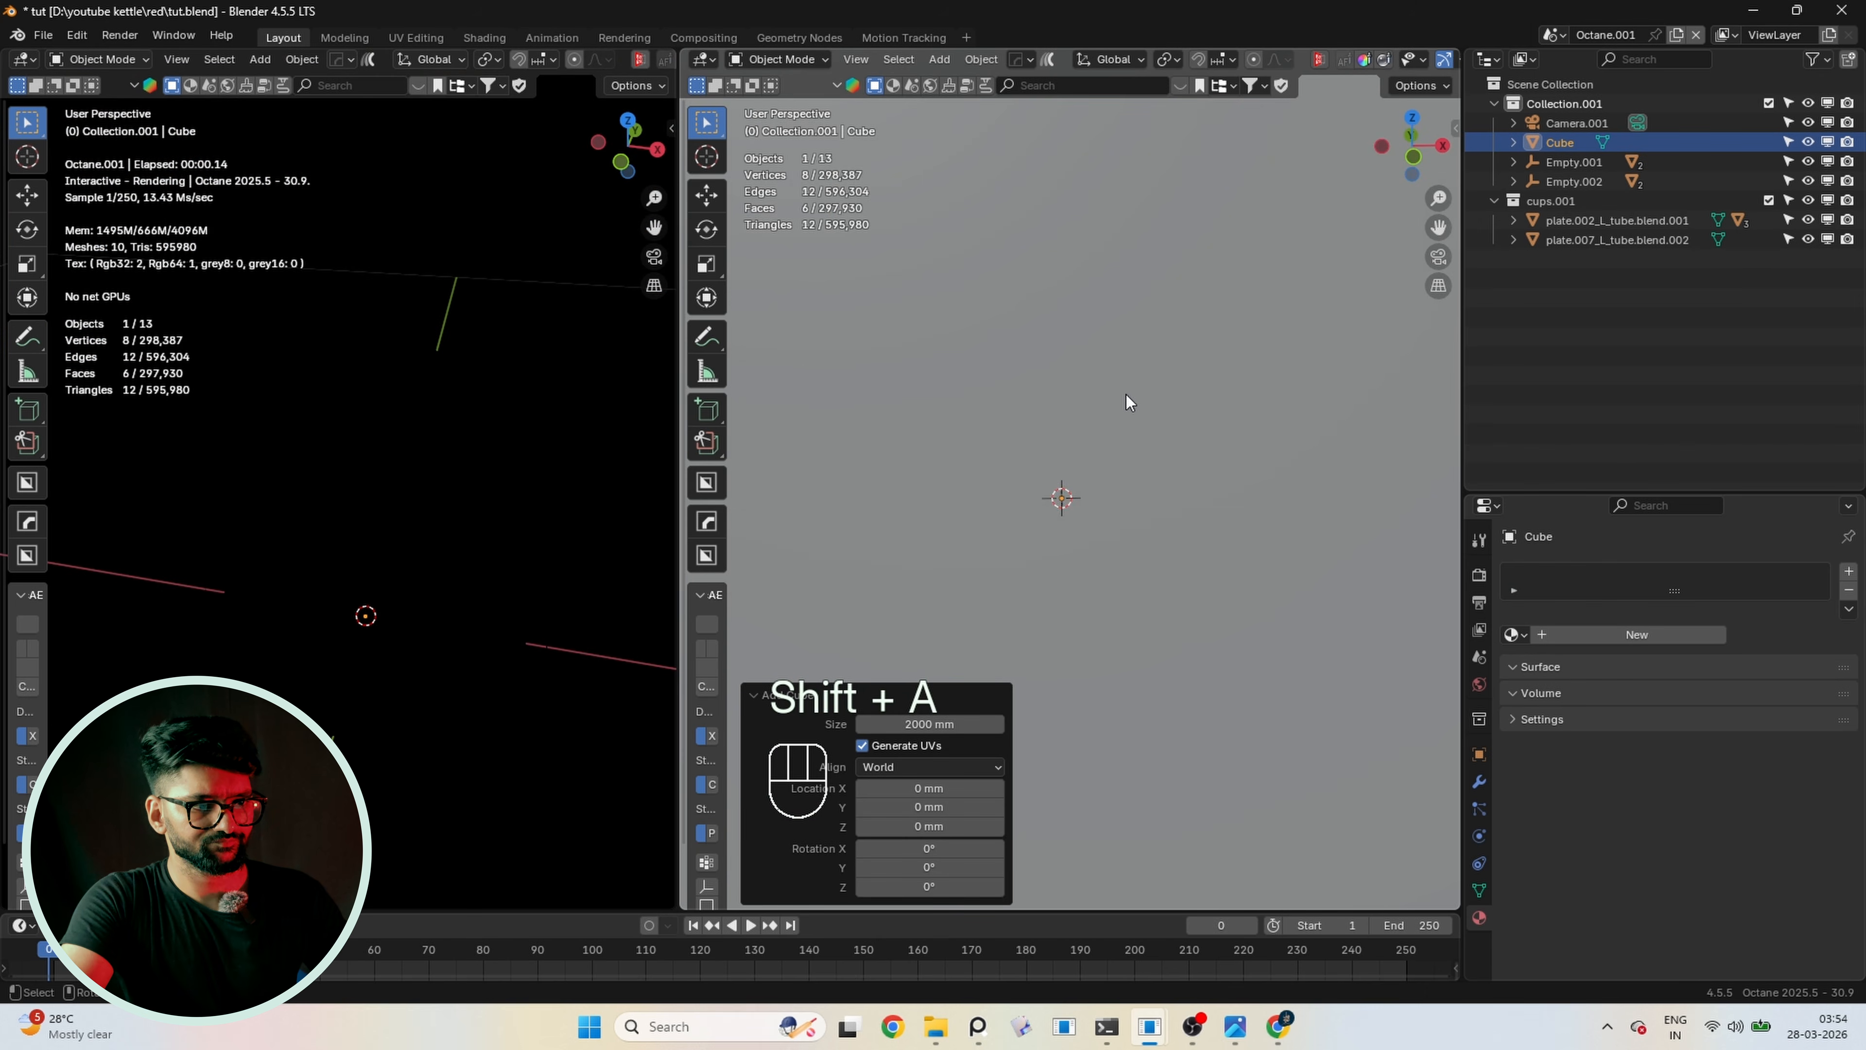
{"action": "key", "text": "Delete"}
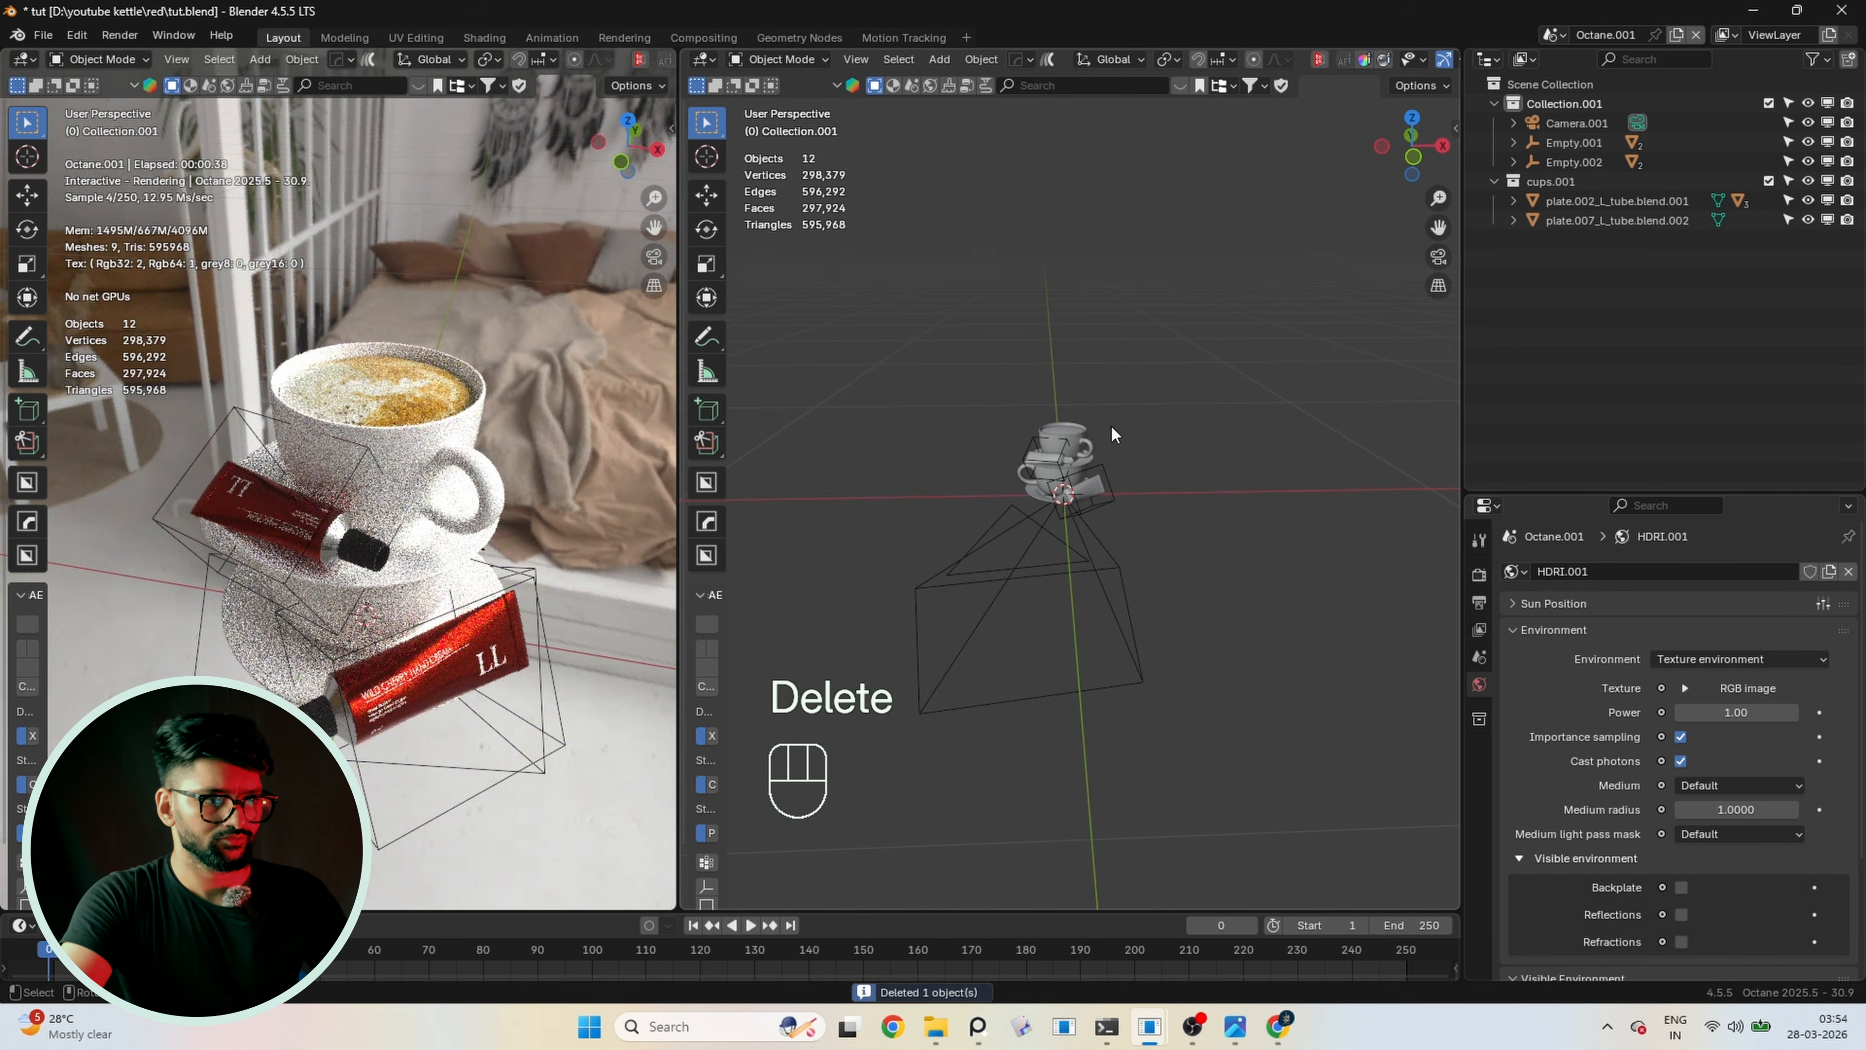
Add a plane under the cups and tubes as the ground and scale it up
{"action": "key", "text": "shift+a"}
{"action": "mouse_move", "coordinate": [1113, 427]}
{"action": "left_click", "coordinate": [1185, 446]}
{"action": "key", "text": "s"}
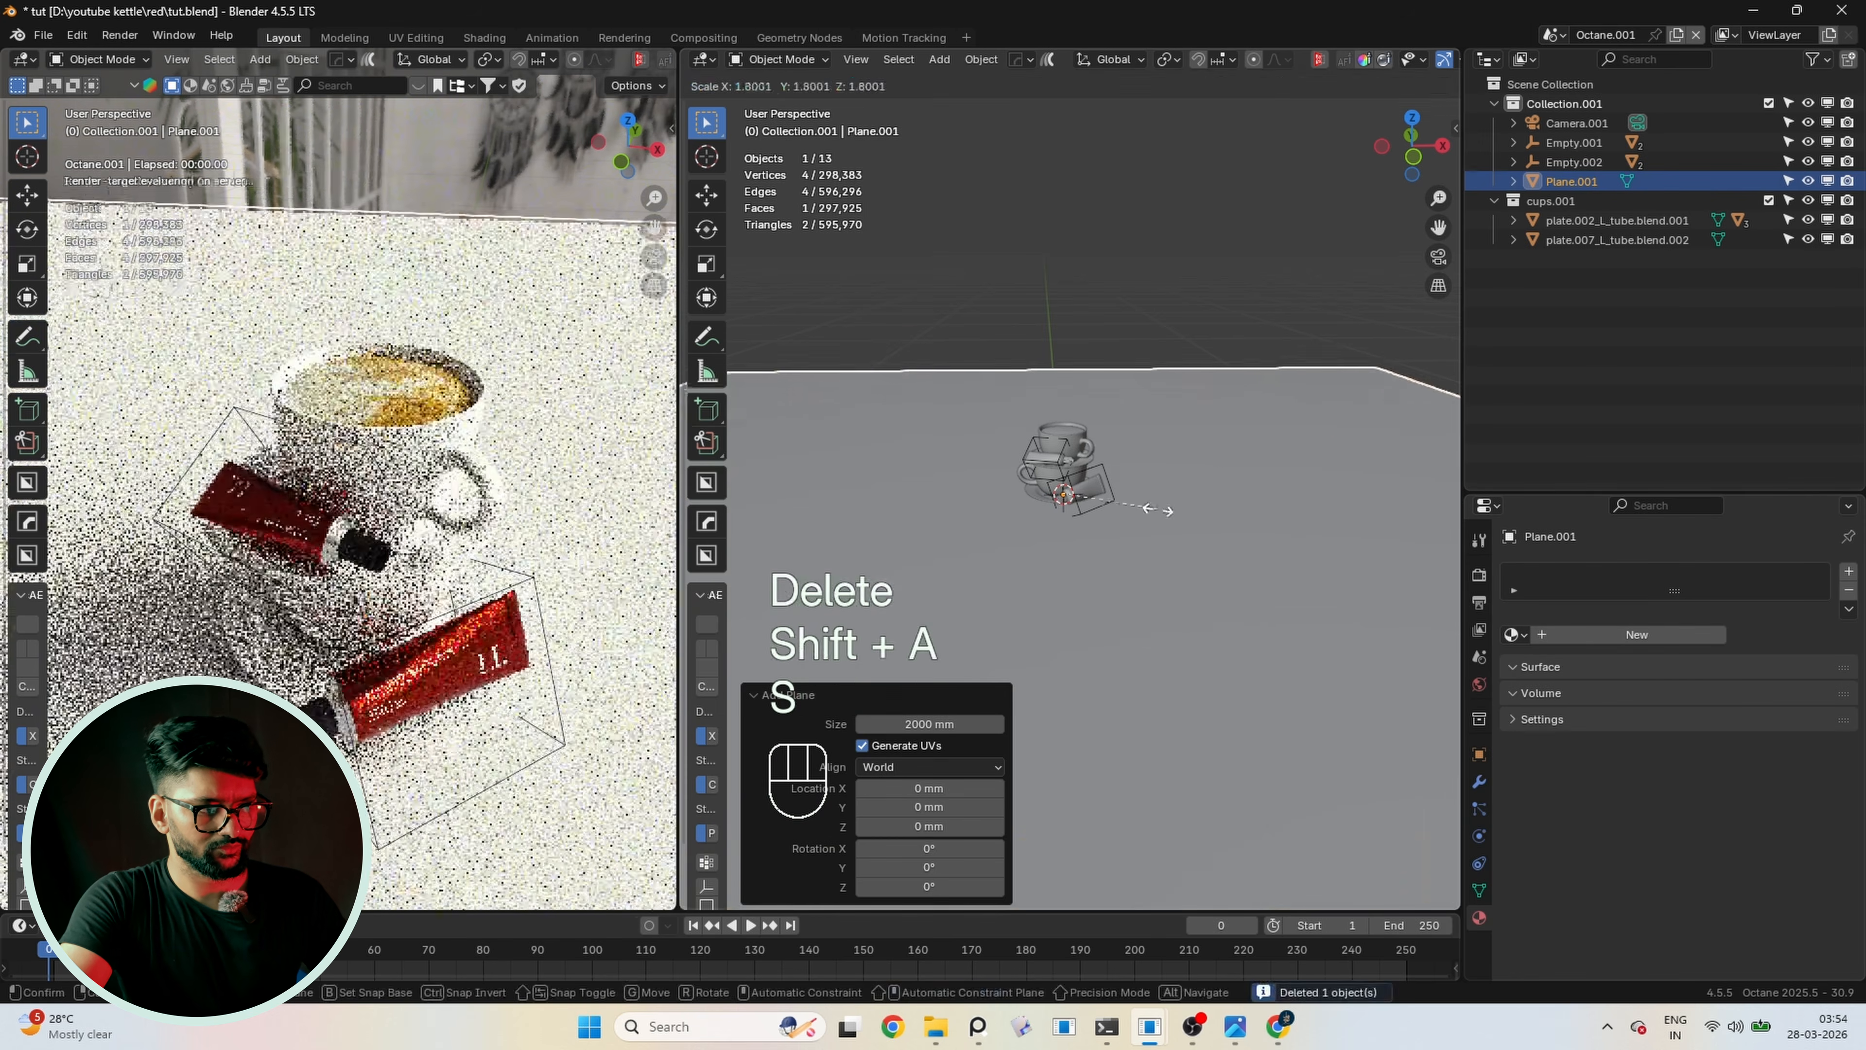
{"action": "key", "text": "s"}
{"action": "key", "text": "s"}
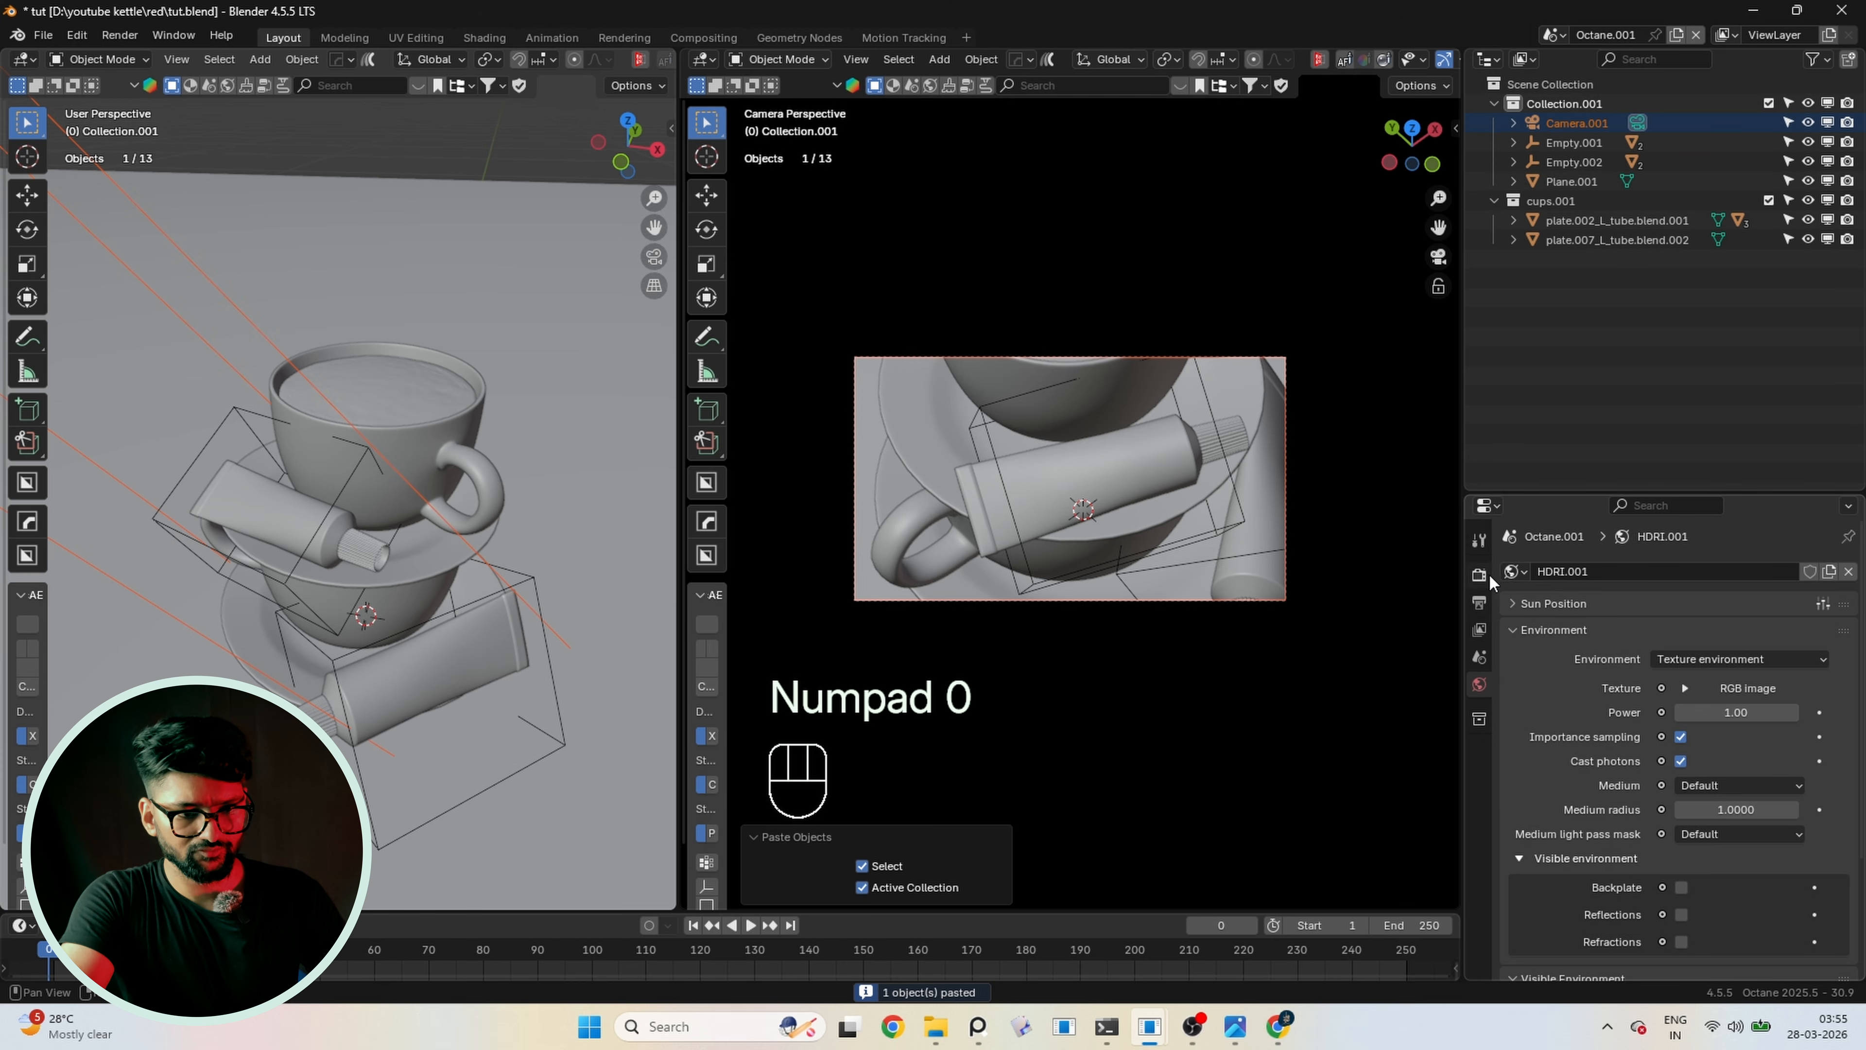
Set the render output's vertical resolution to 1920 px for a square 1920 × 1920 frame
{"action": "left_click", "coordinate": [1480, 575]}
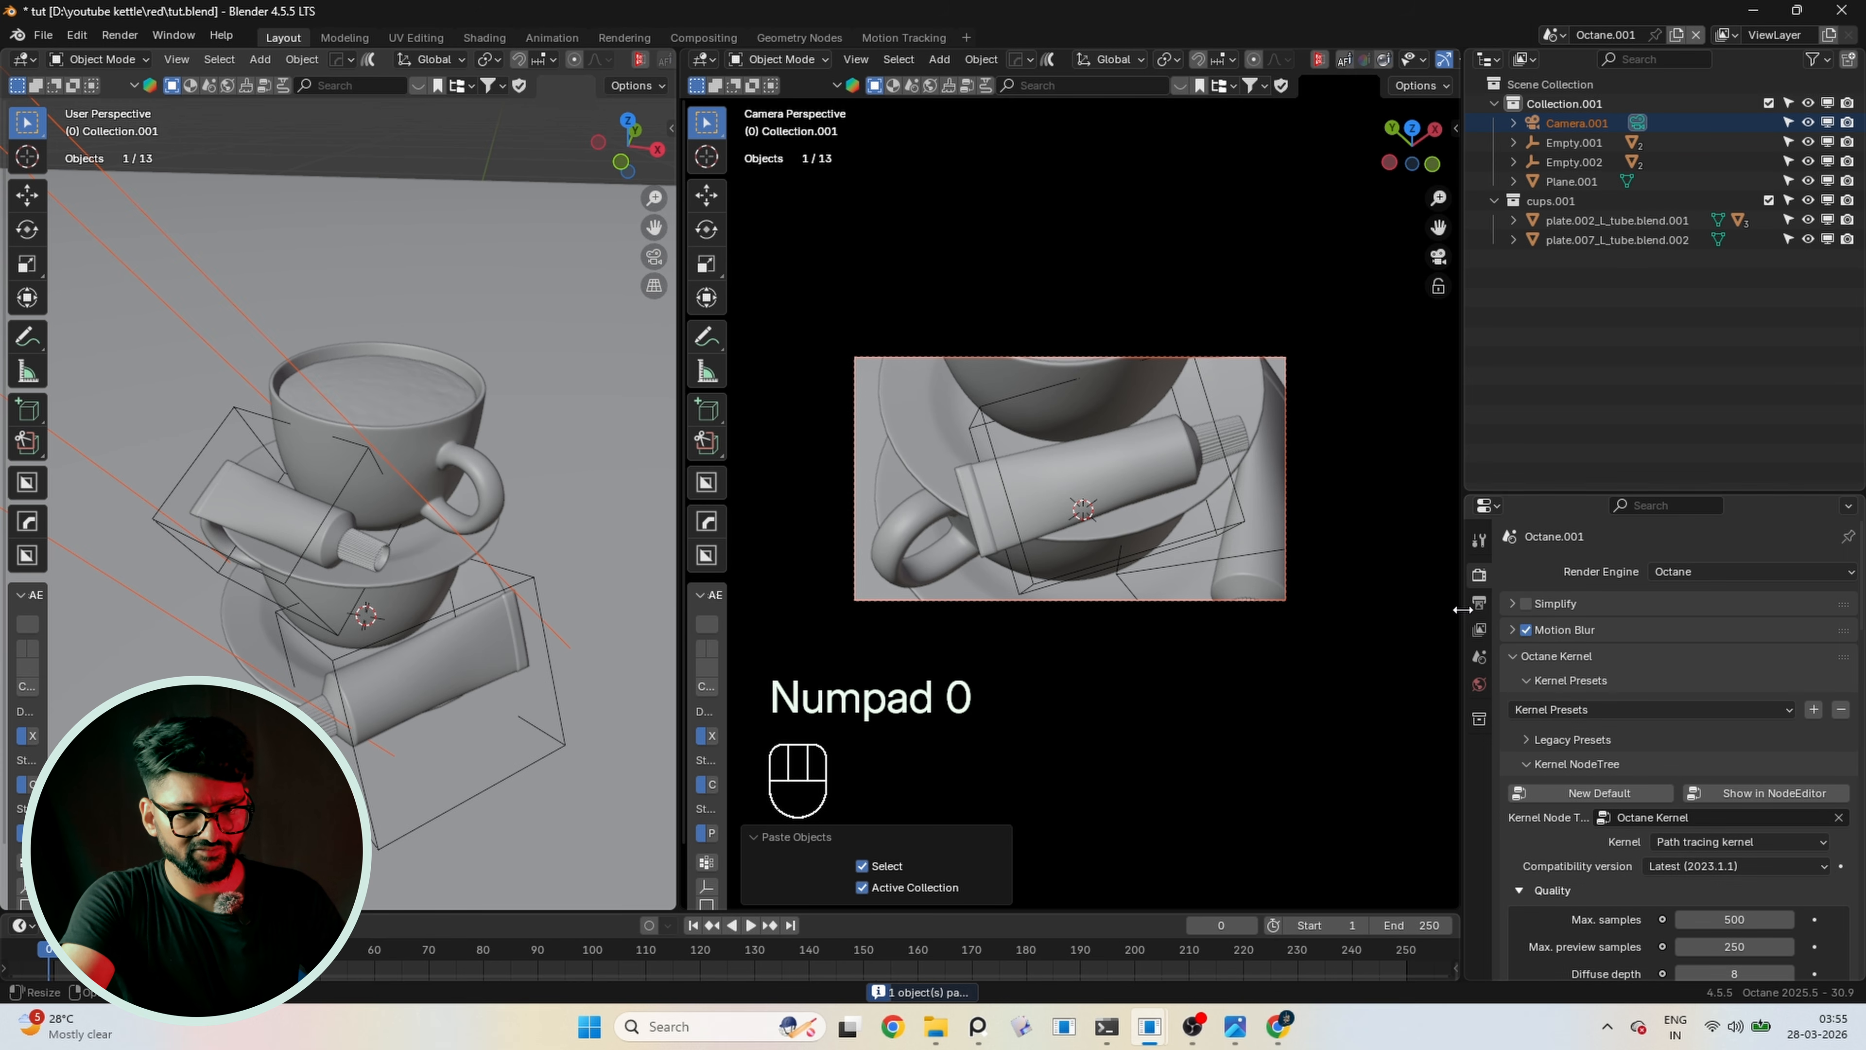
{"action": "left_click", "coordinate": [1480, 602]}
{"action": "left_click_drag", "start_coordinate": [1747, 608], "coordinate": [1749, 617]}
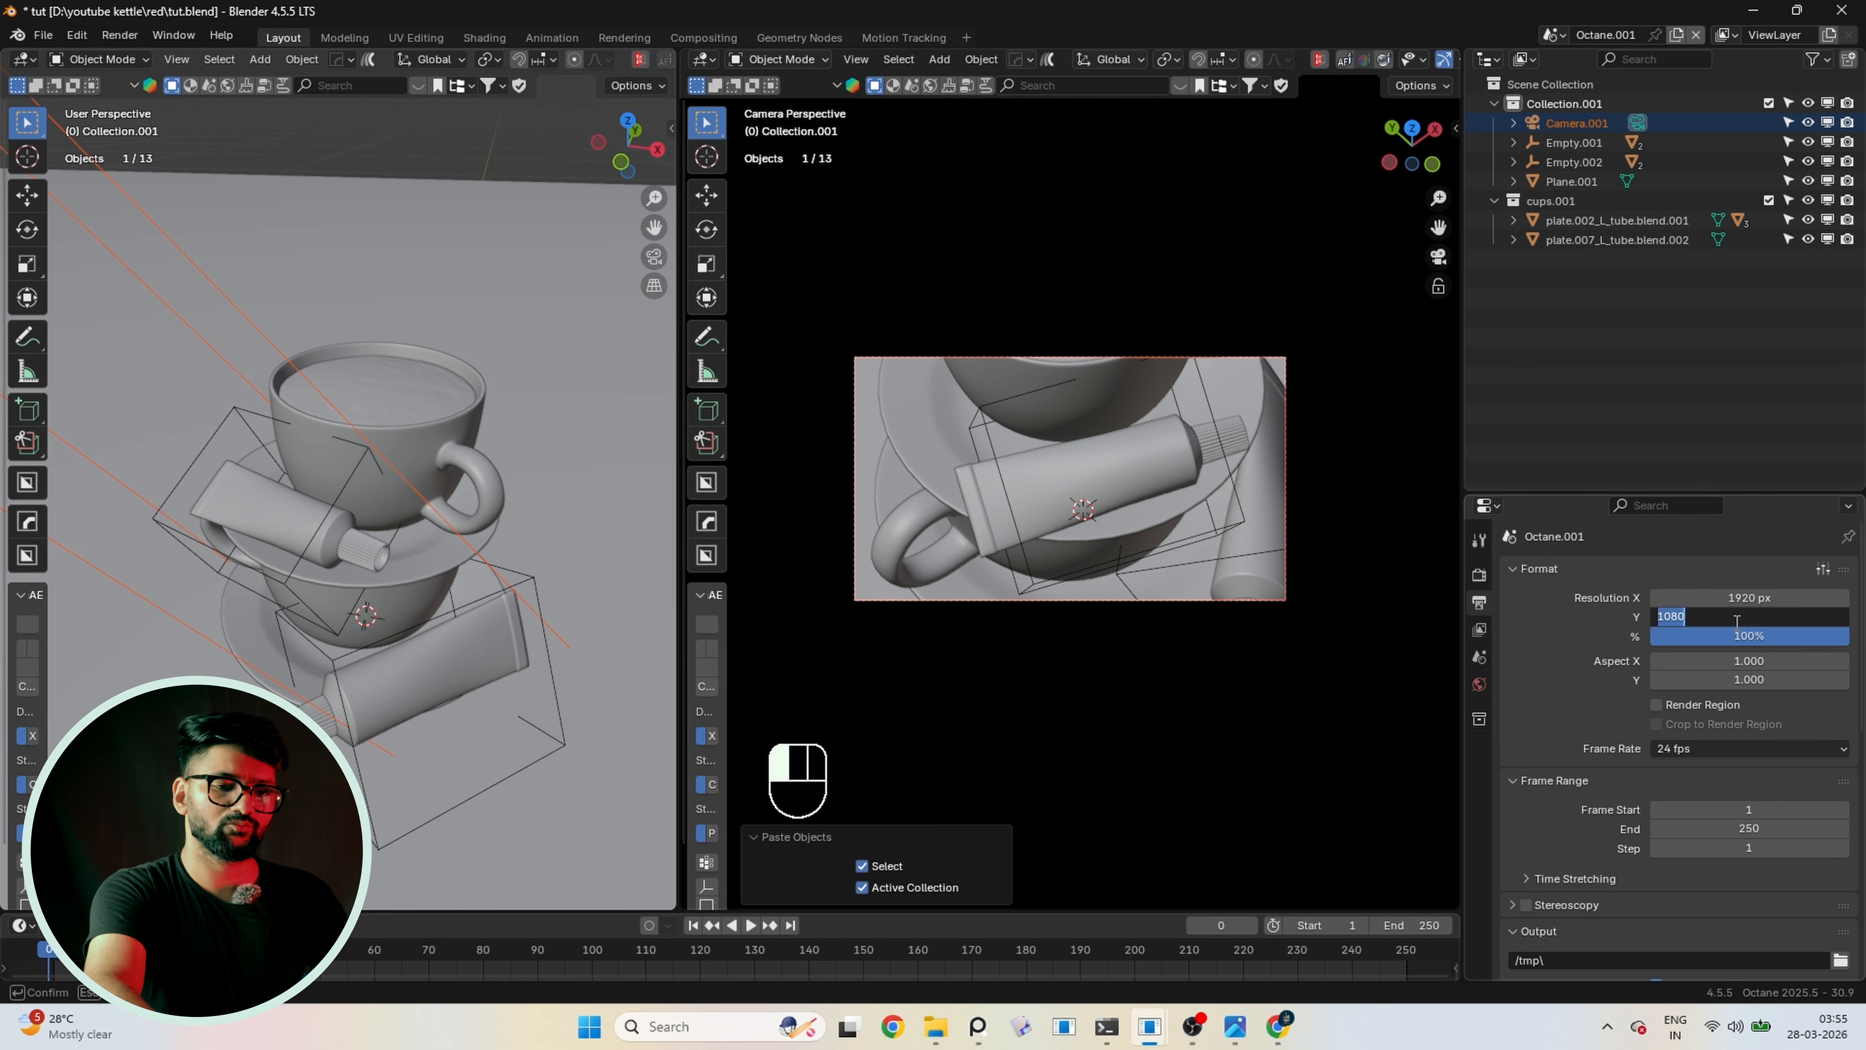
{"action": "type", "text": "1920"}
{"action": "key", "text": "Return"}
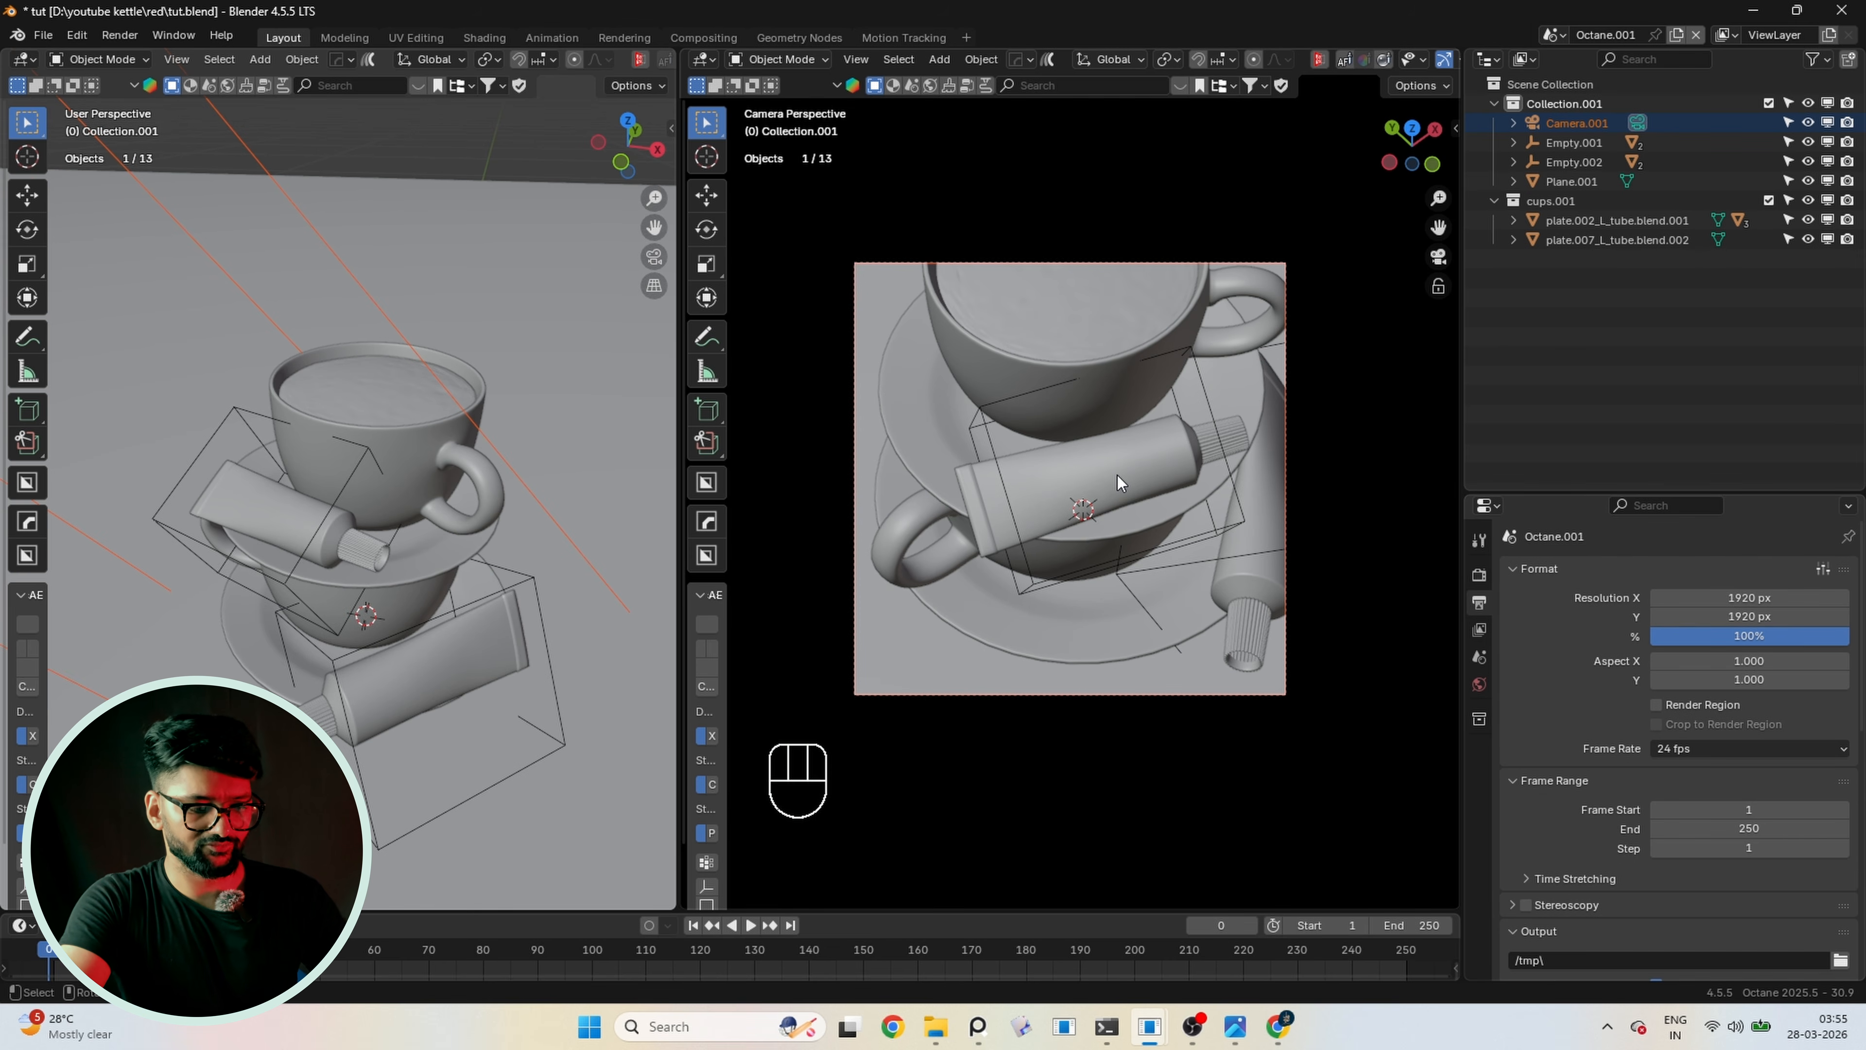
Lock the camera to the view and bring up the PureRef reference of the stacked cups beside the scene
{"action": "key", "text": "n"}
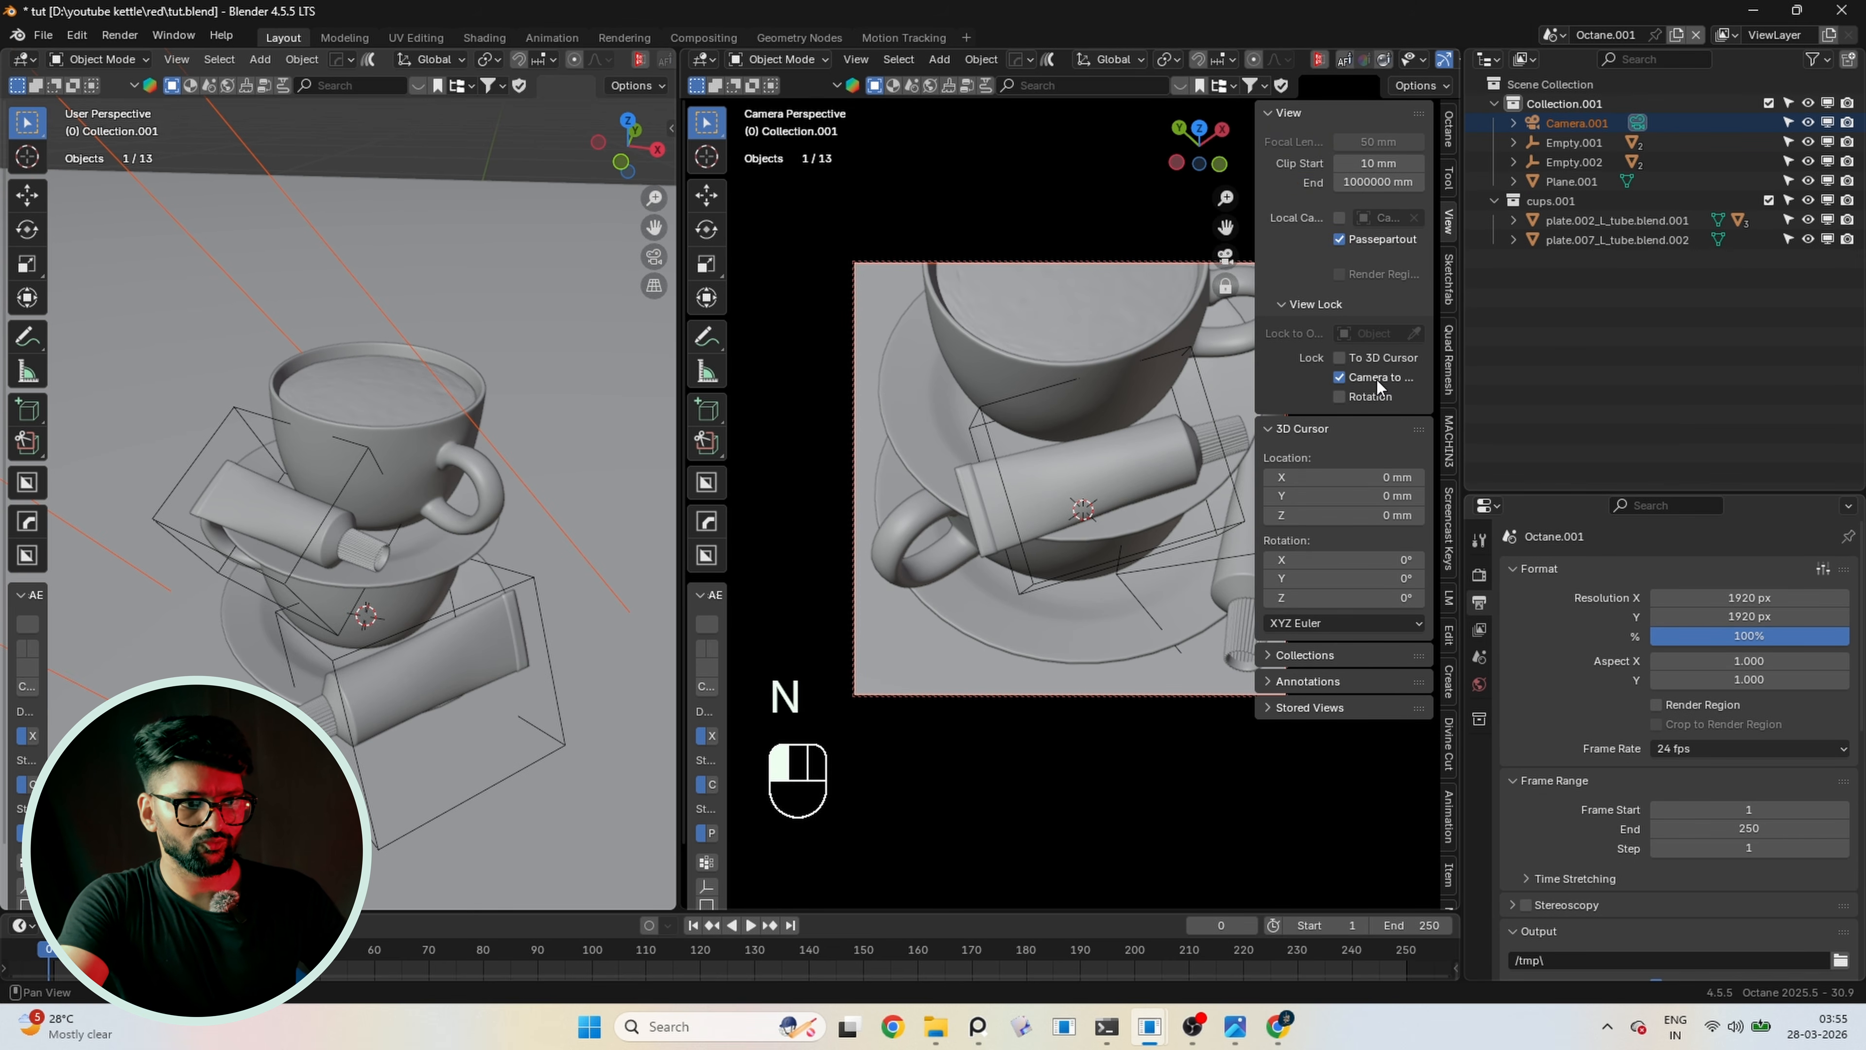
{"action": "key", "text": "n"}
{"action": "mouse_move", "coordinate": [1254, 1029]}
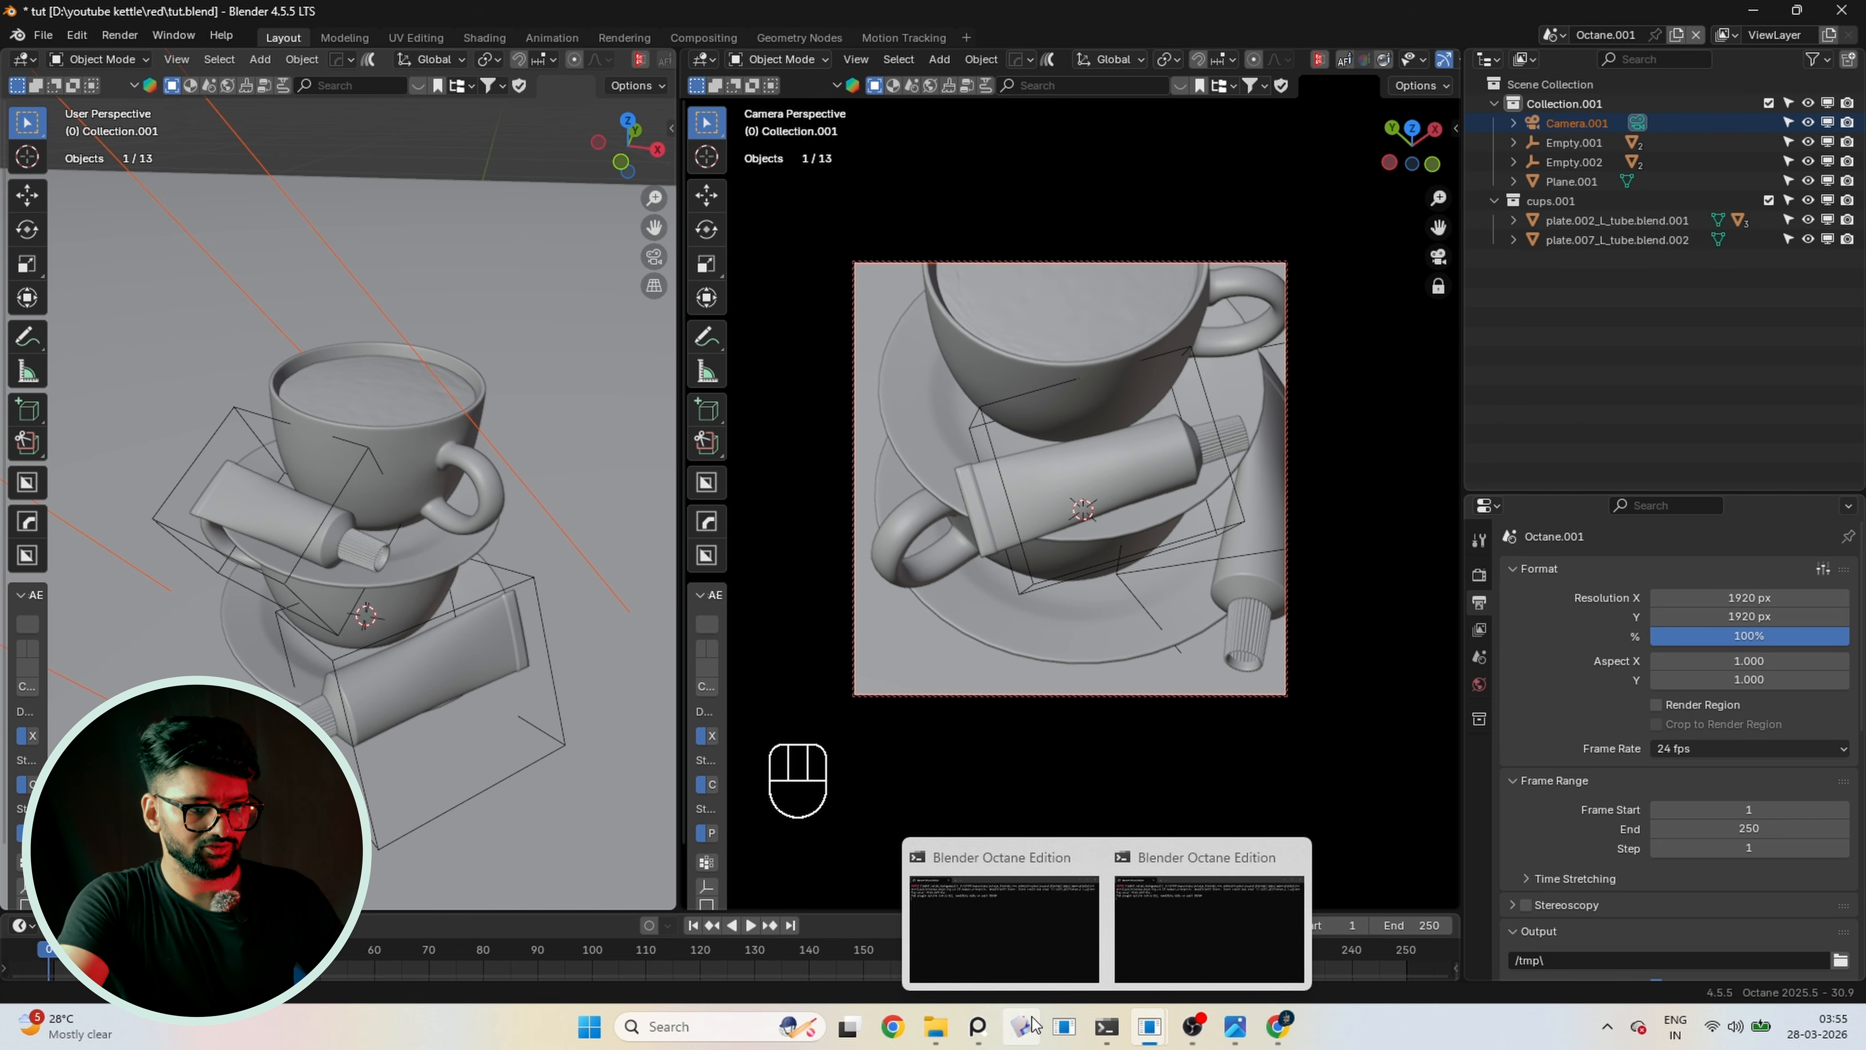
{"action": "left_click", "coordinate": [977, 1027]}
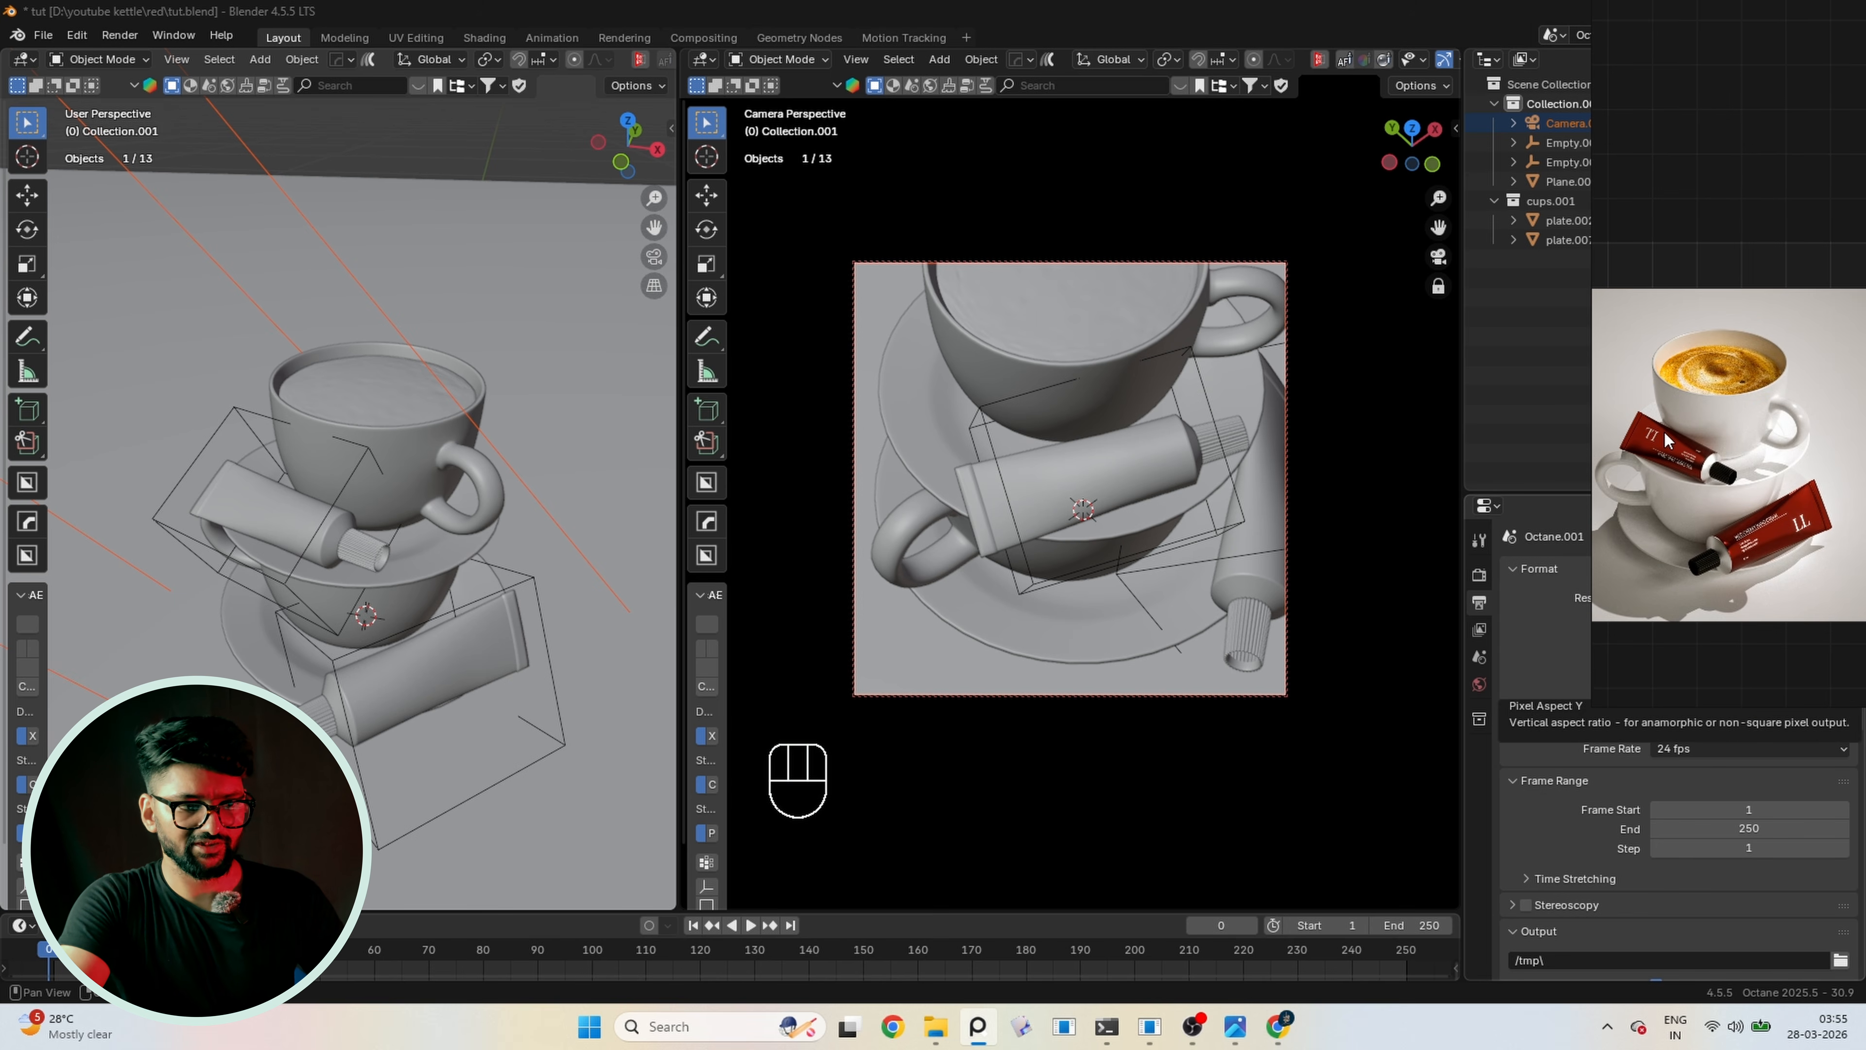
{"action": "middle_click_drag", "start_coordinate": [1665, 433], "coordinate": [1677, 433]}
Frame the stacked cups and both tubes through the camera to match the reference, show the camera view in both viewports and save
{"action": "left_click", "coordinate": [1131, 503], "text": "alt"}
{"action": "scroll", "coordinate": [1088, 543], "scroll_direction": "down", "scroll_amount": 2}
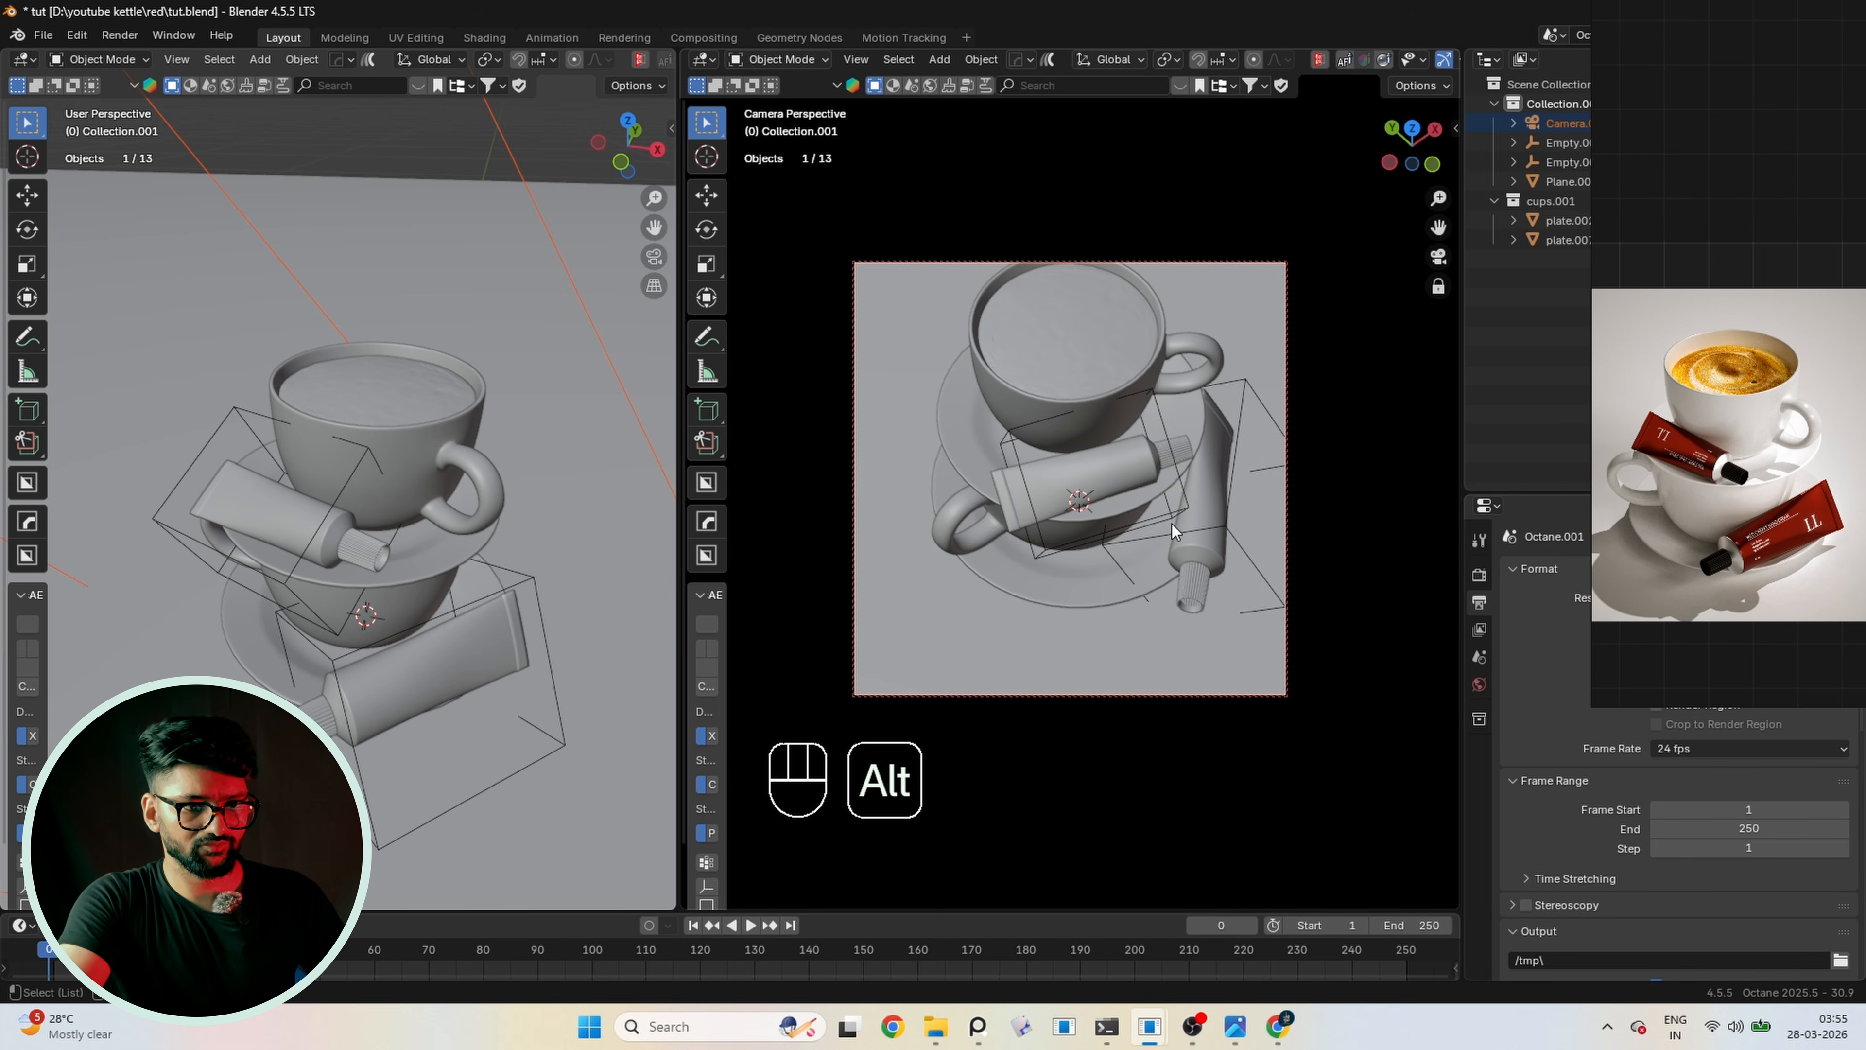
{"action": "middle_click_drag", "start_coordinate": [1142, 569], "coordinate": [1081, 520], "text": "alt"}
{"action": "key", "text": "KP_0"}
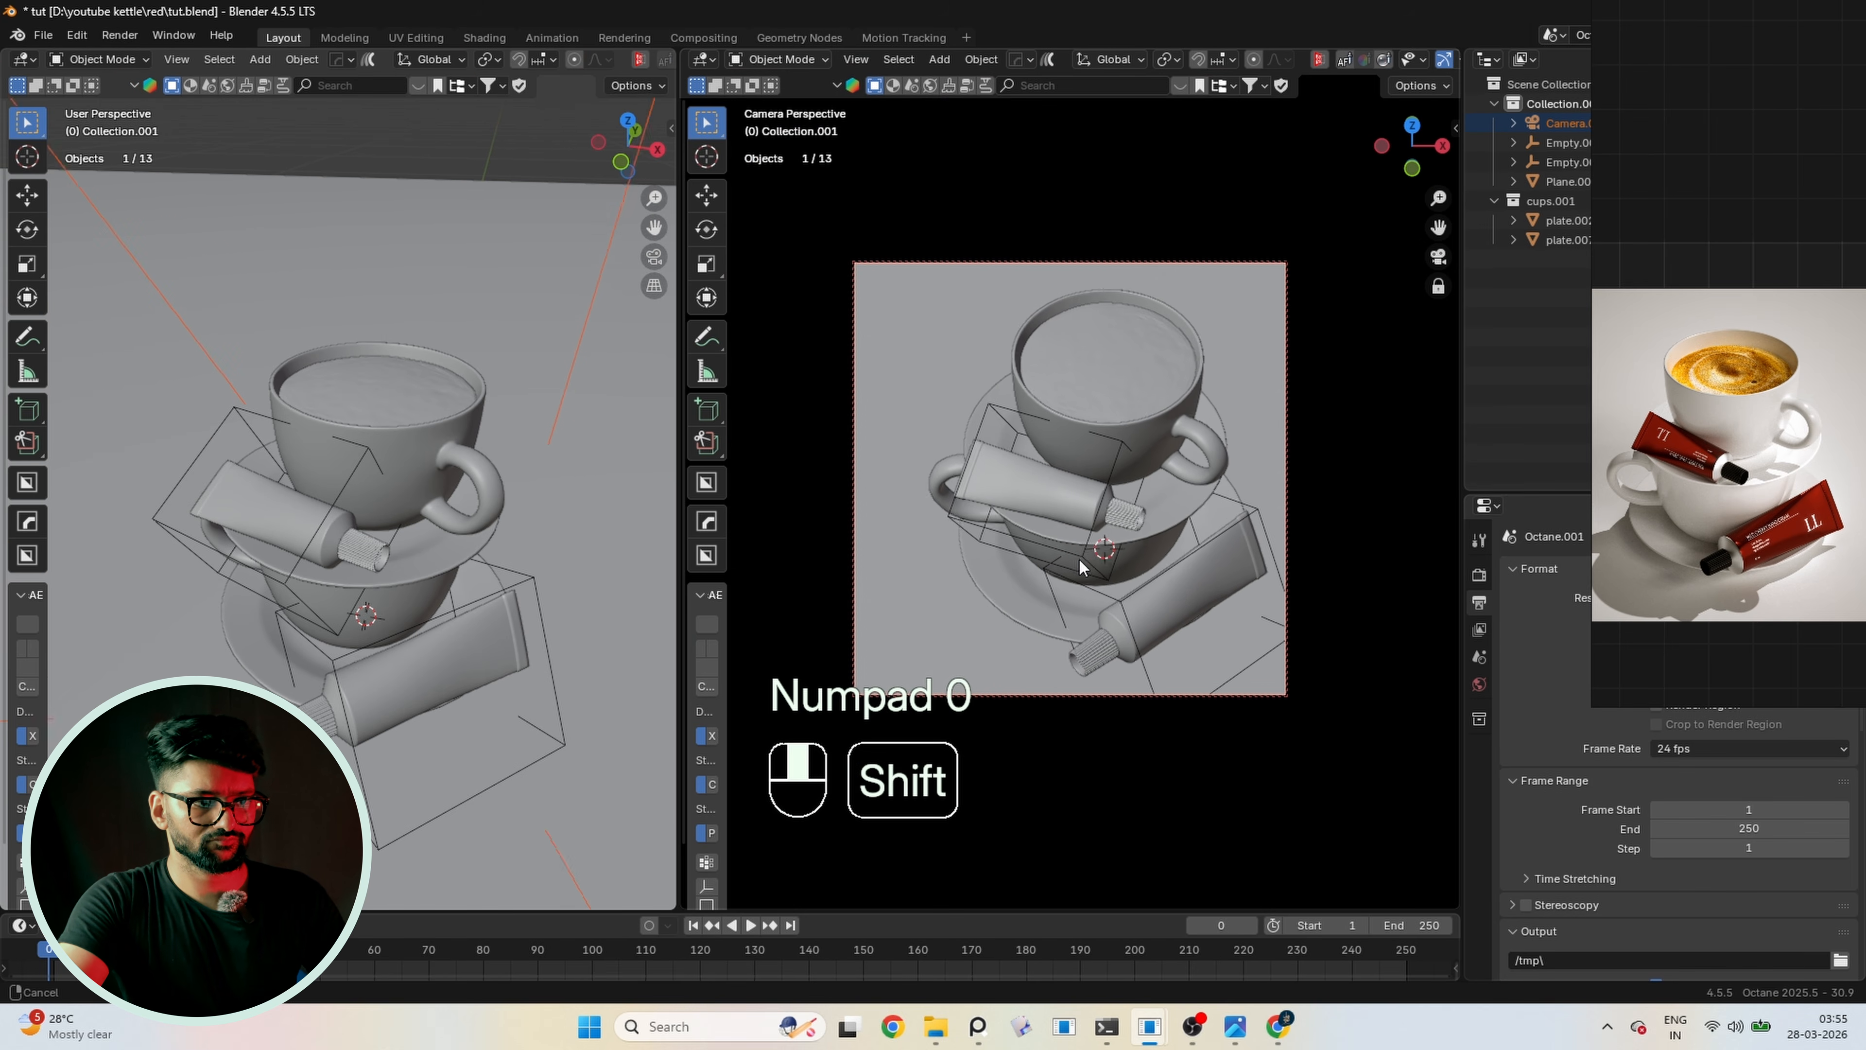
{"action": "scroll", "coordinate": [1059, 532], "scroll_direction": "down", "scroll_amount": 2}
{"action": "scroll", "coordinate": [1098, 536], "scroll_direction": "up", "scroll_amount": 1}
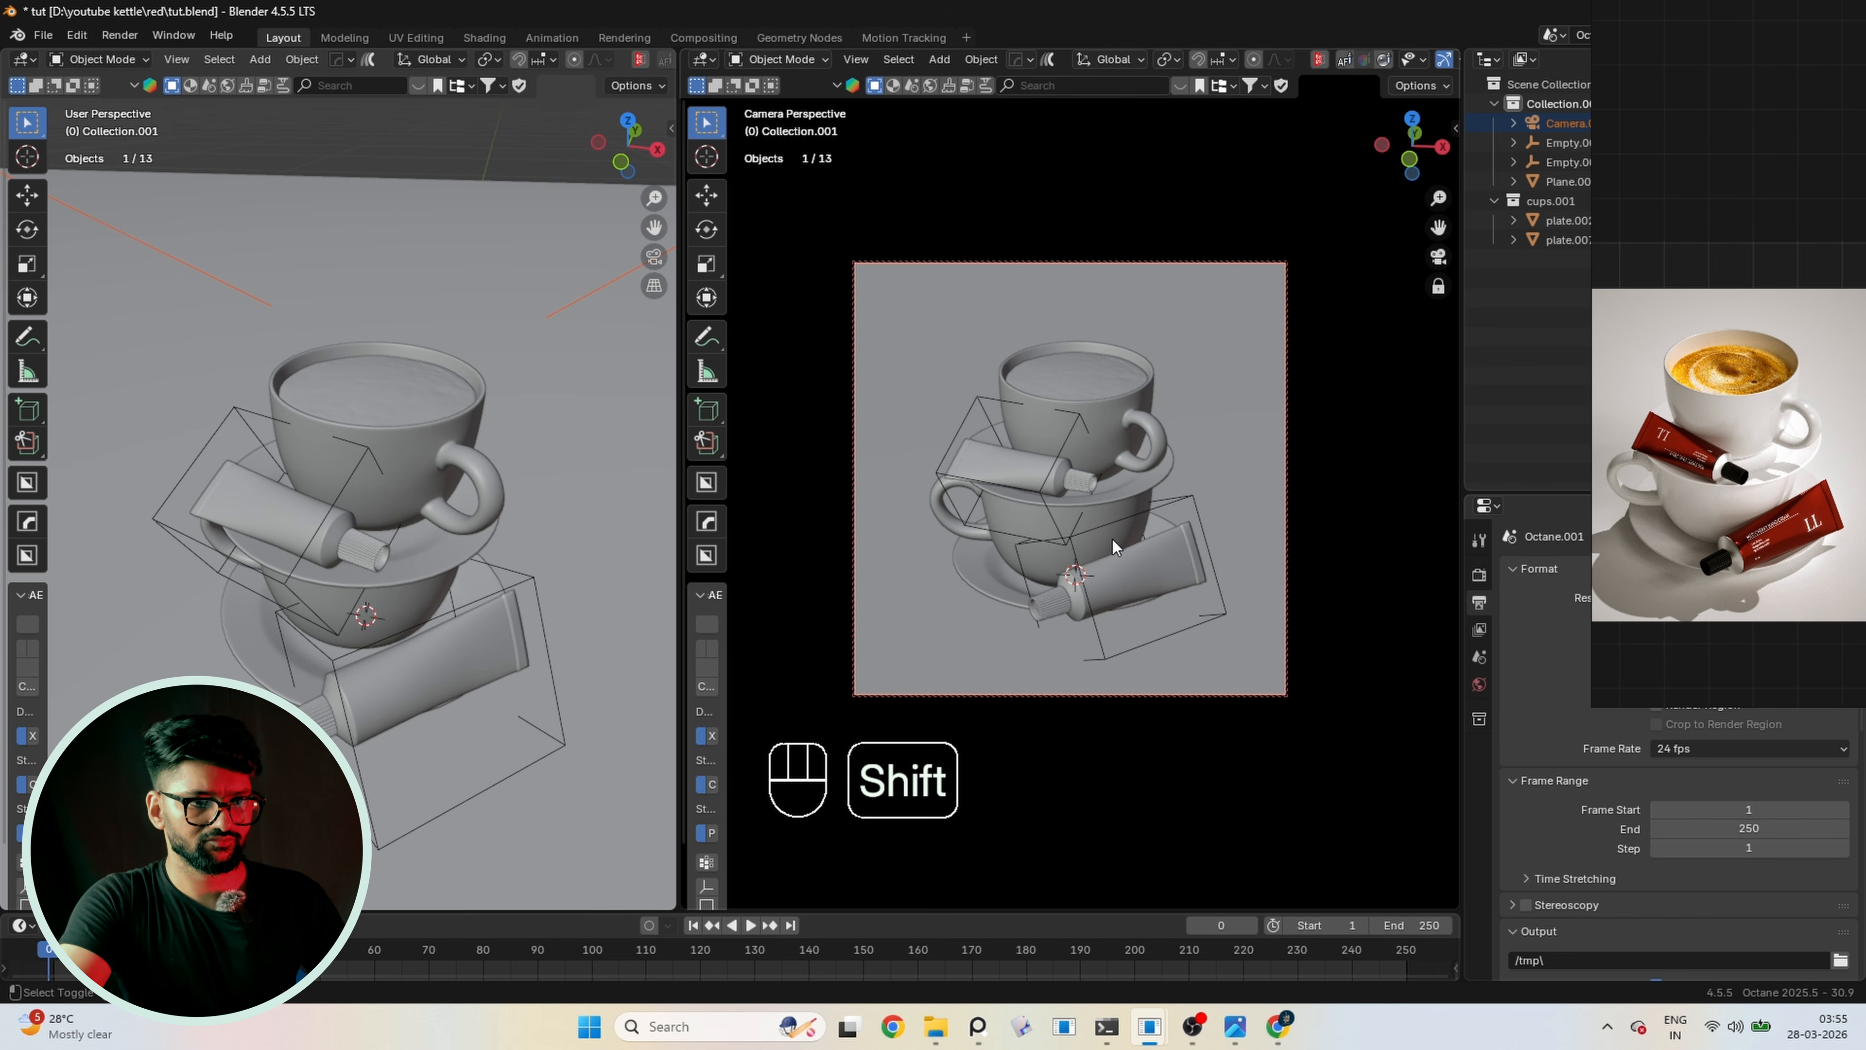
{"action": "scroll", "coordinate": [1117, 539], "scroll_direction": "up", "scroll_amount": 4}
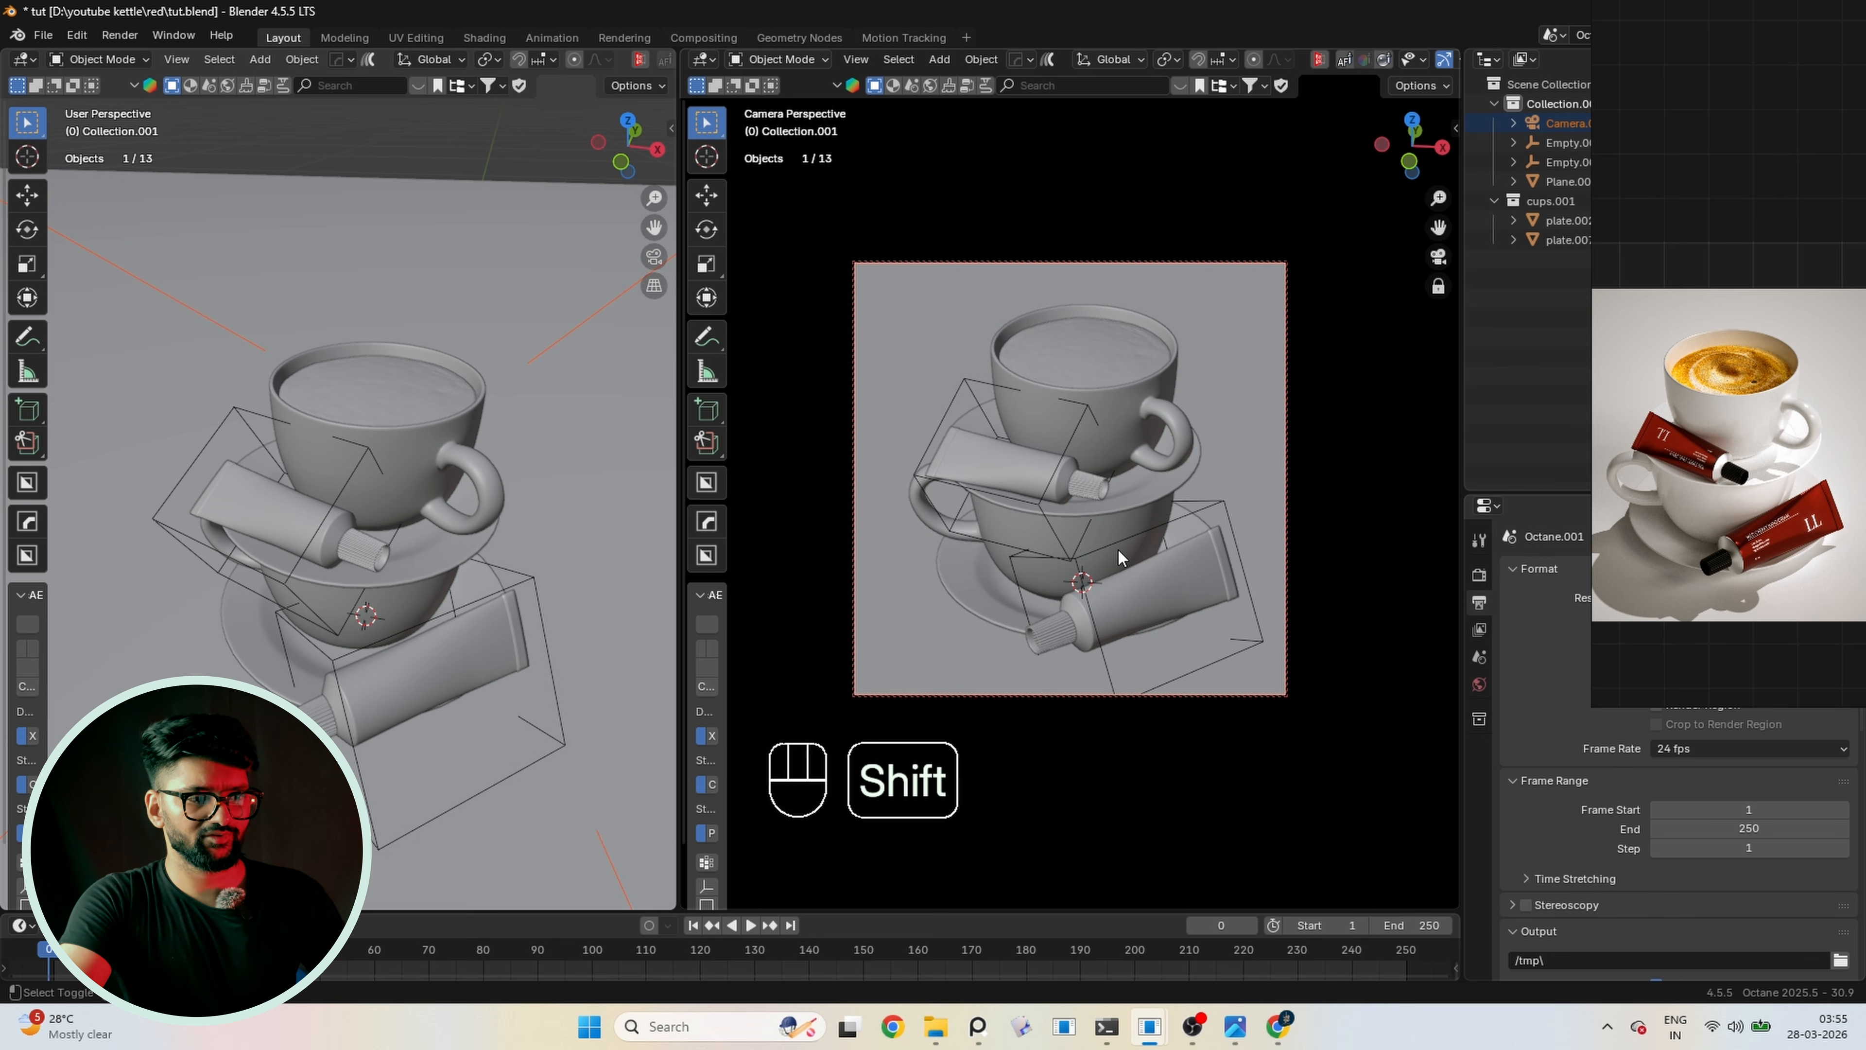
{"action": "scroll", "coordinate": [1113, 556], "scroll_direction": "down", "scroll_amount": 3}
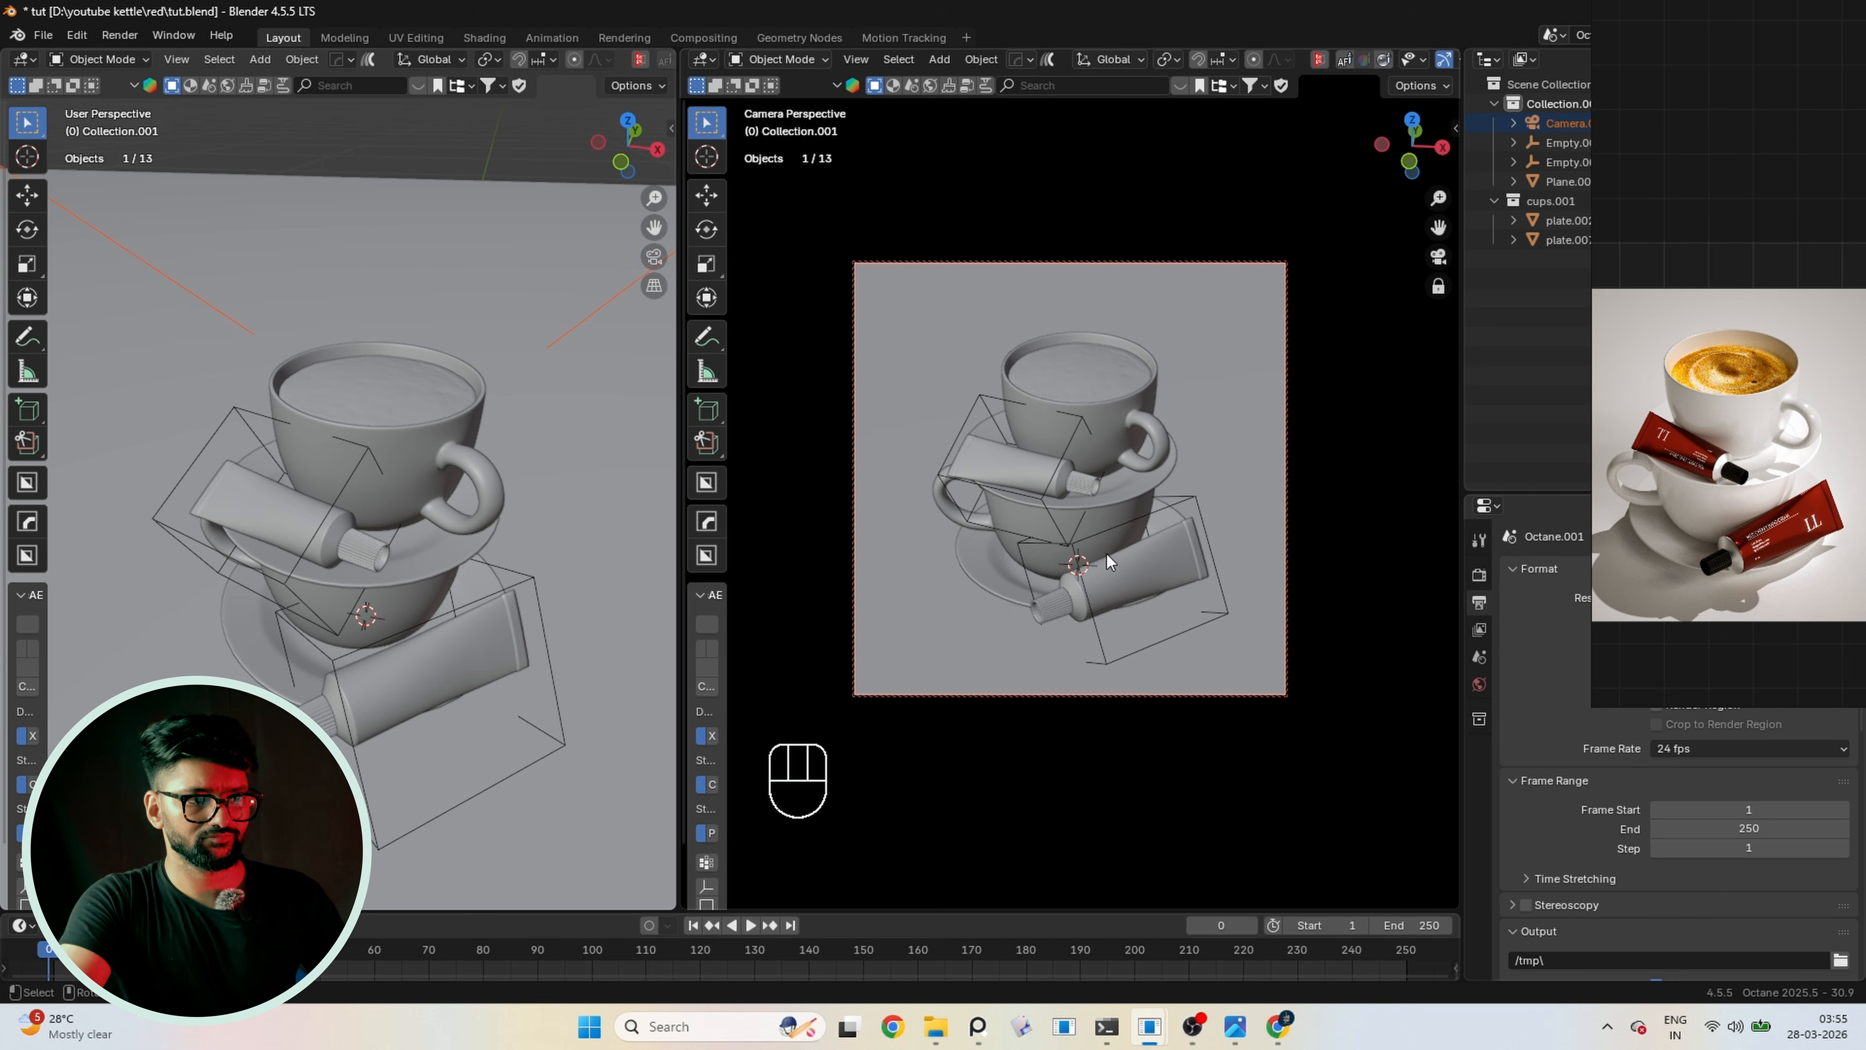
{"action": "scroll", "coordinate": [1107, 555], "scroll_direction": "up", "scroll_amount": 2}
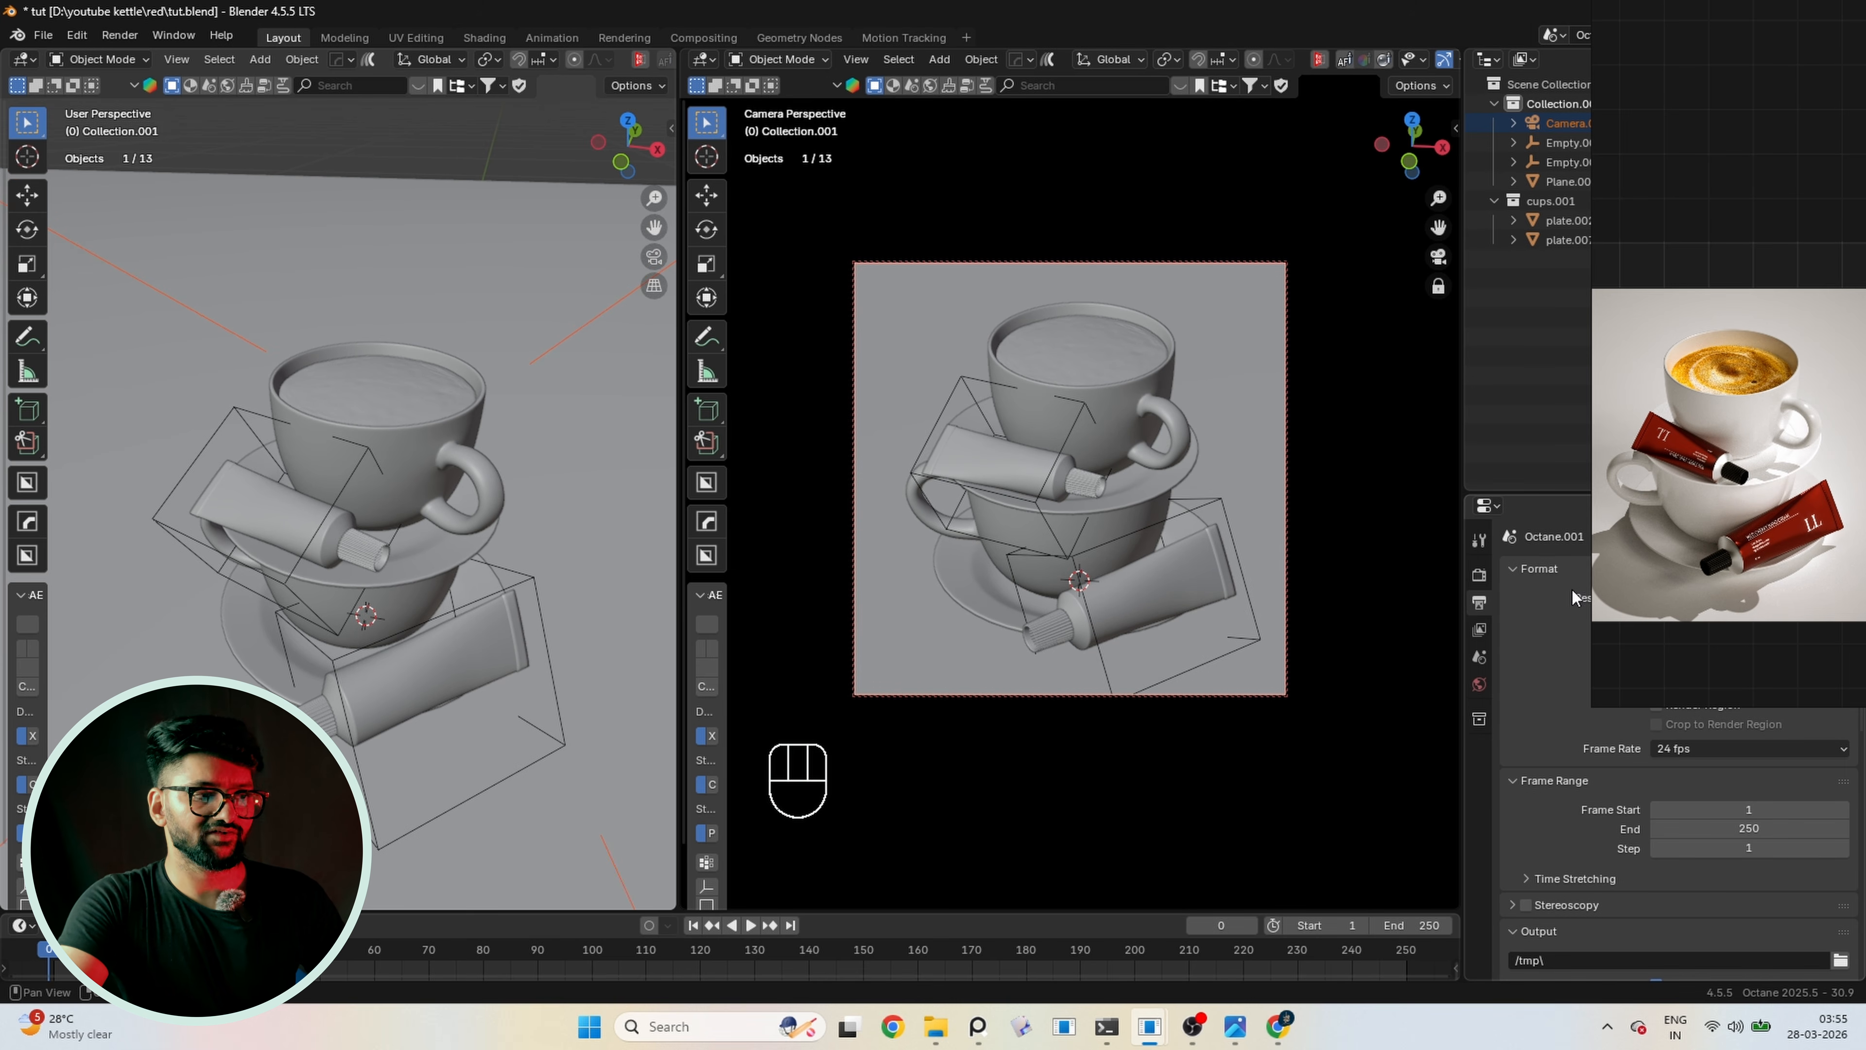
{"action": "key", "text": "KP_0"}
{"action": "key", "text": "ctrl+s"}
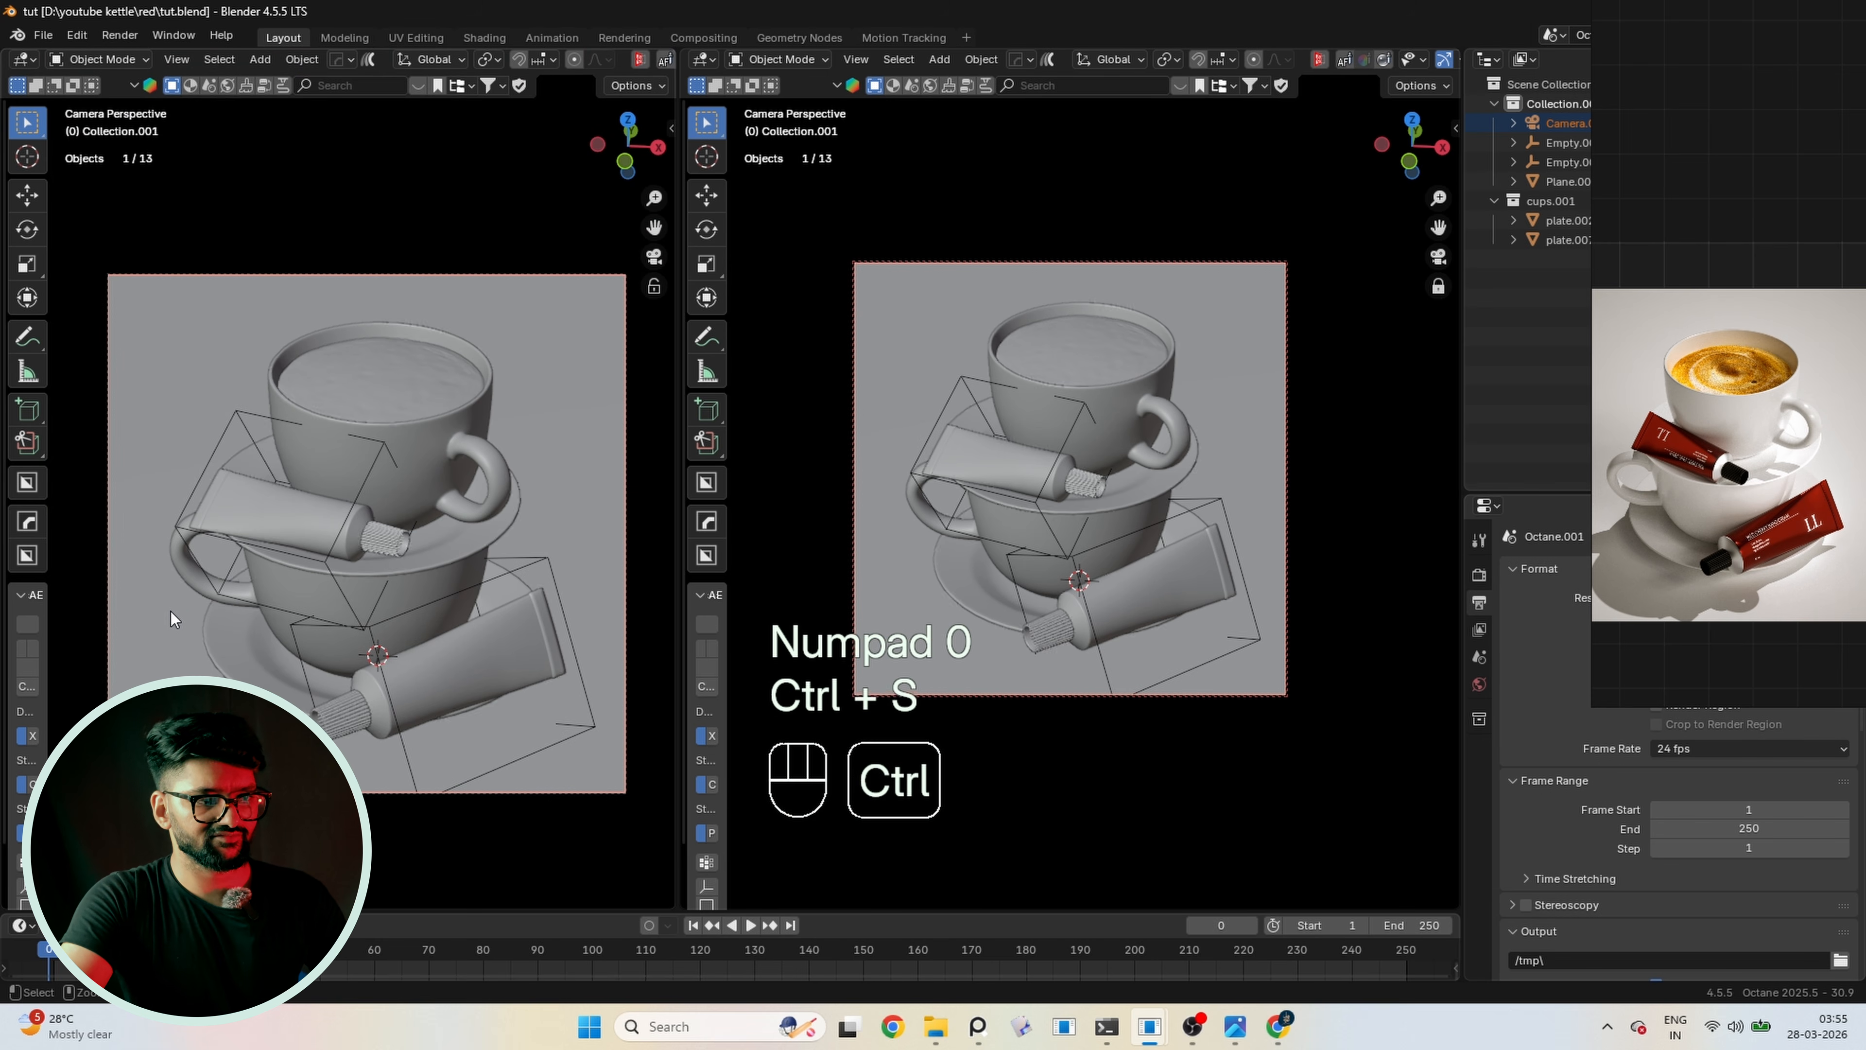
Unlock the camera from the view and display the camera viewport in rendered shading
{"action": "key", "text": "n"}
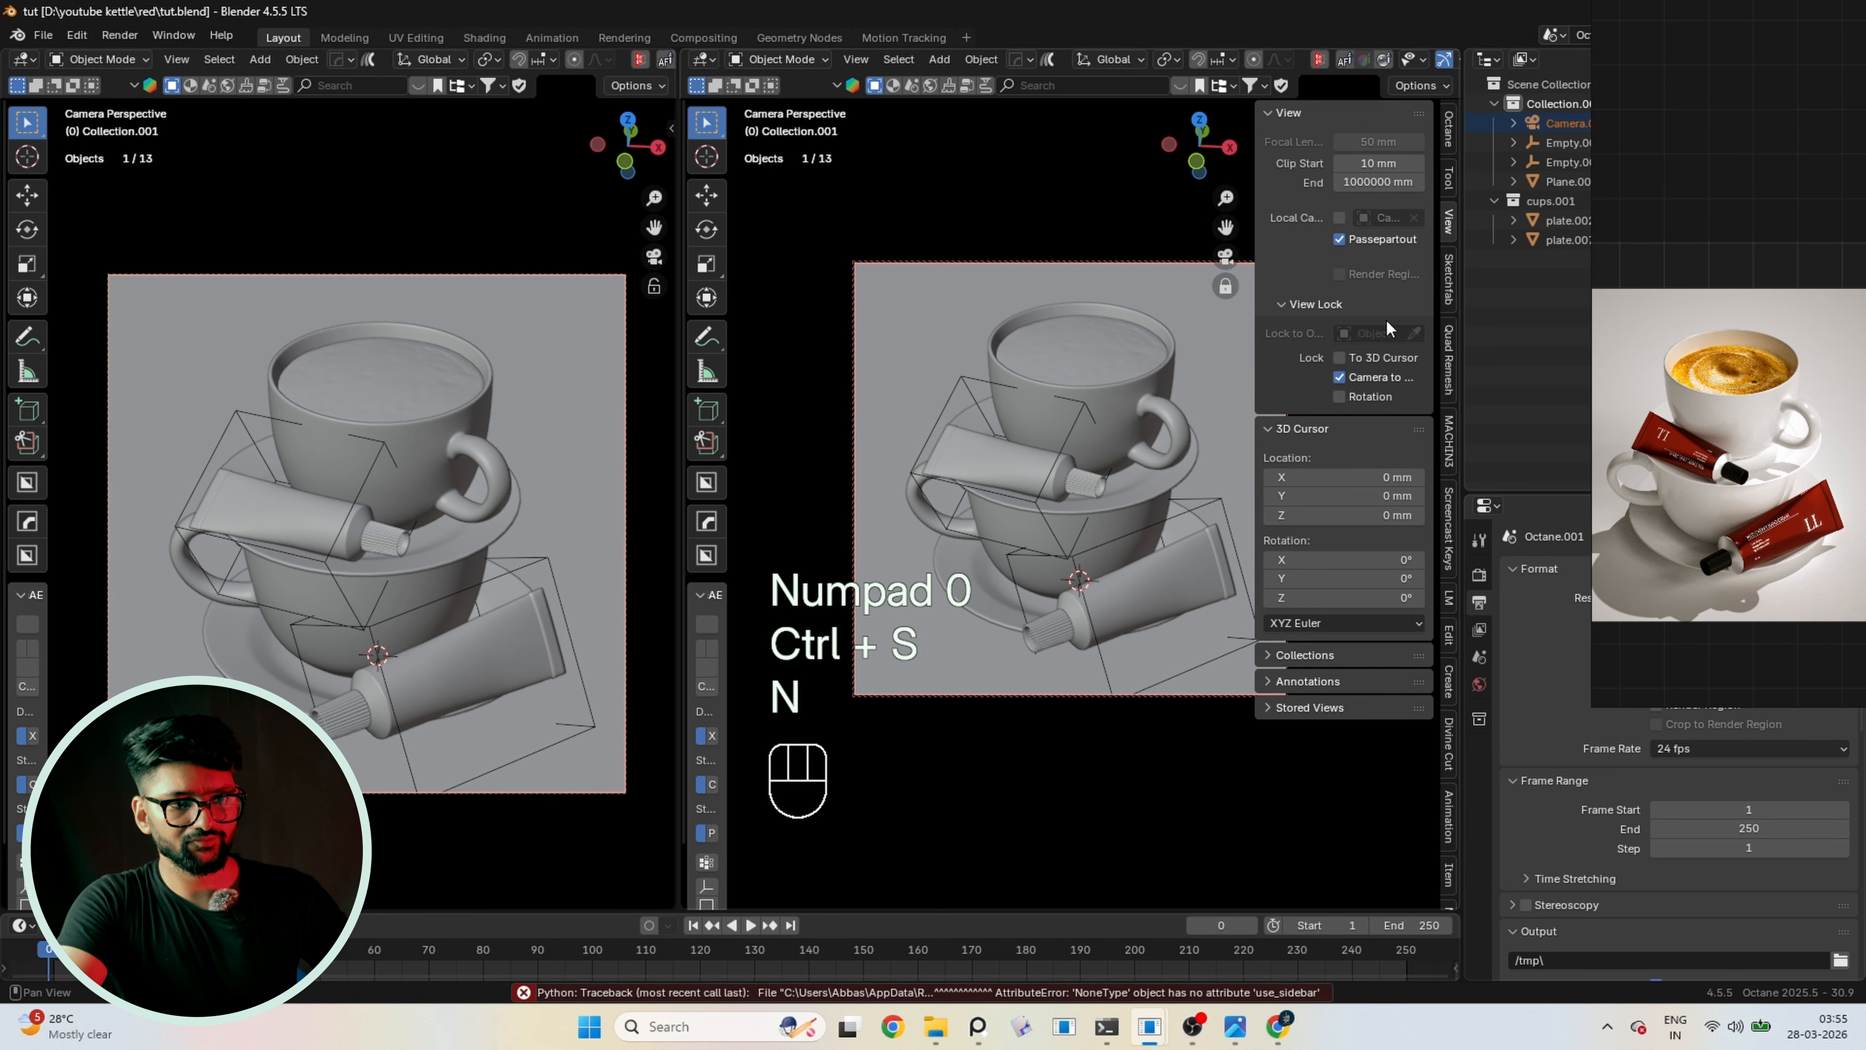
{"action": "key", "text": "n"}
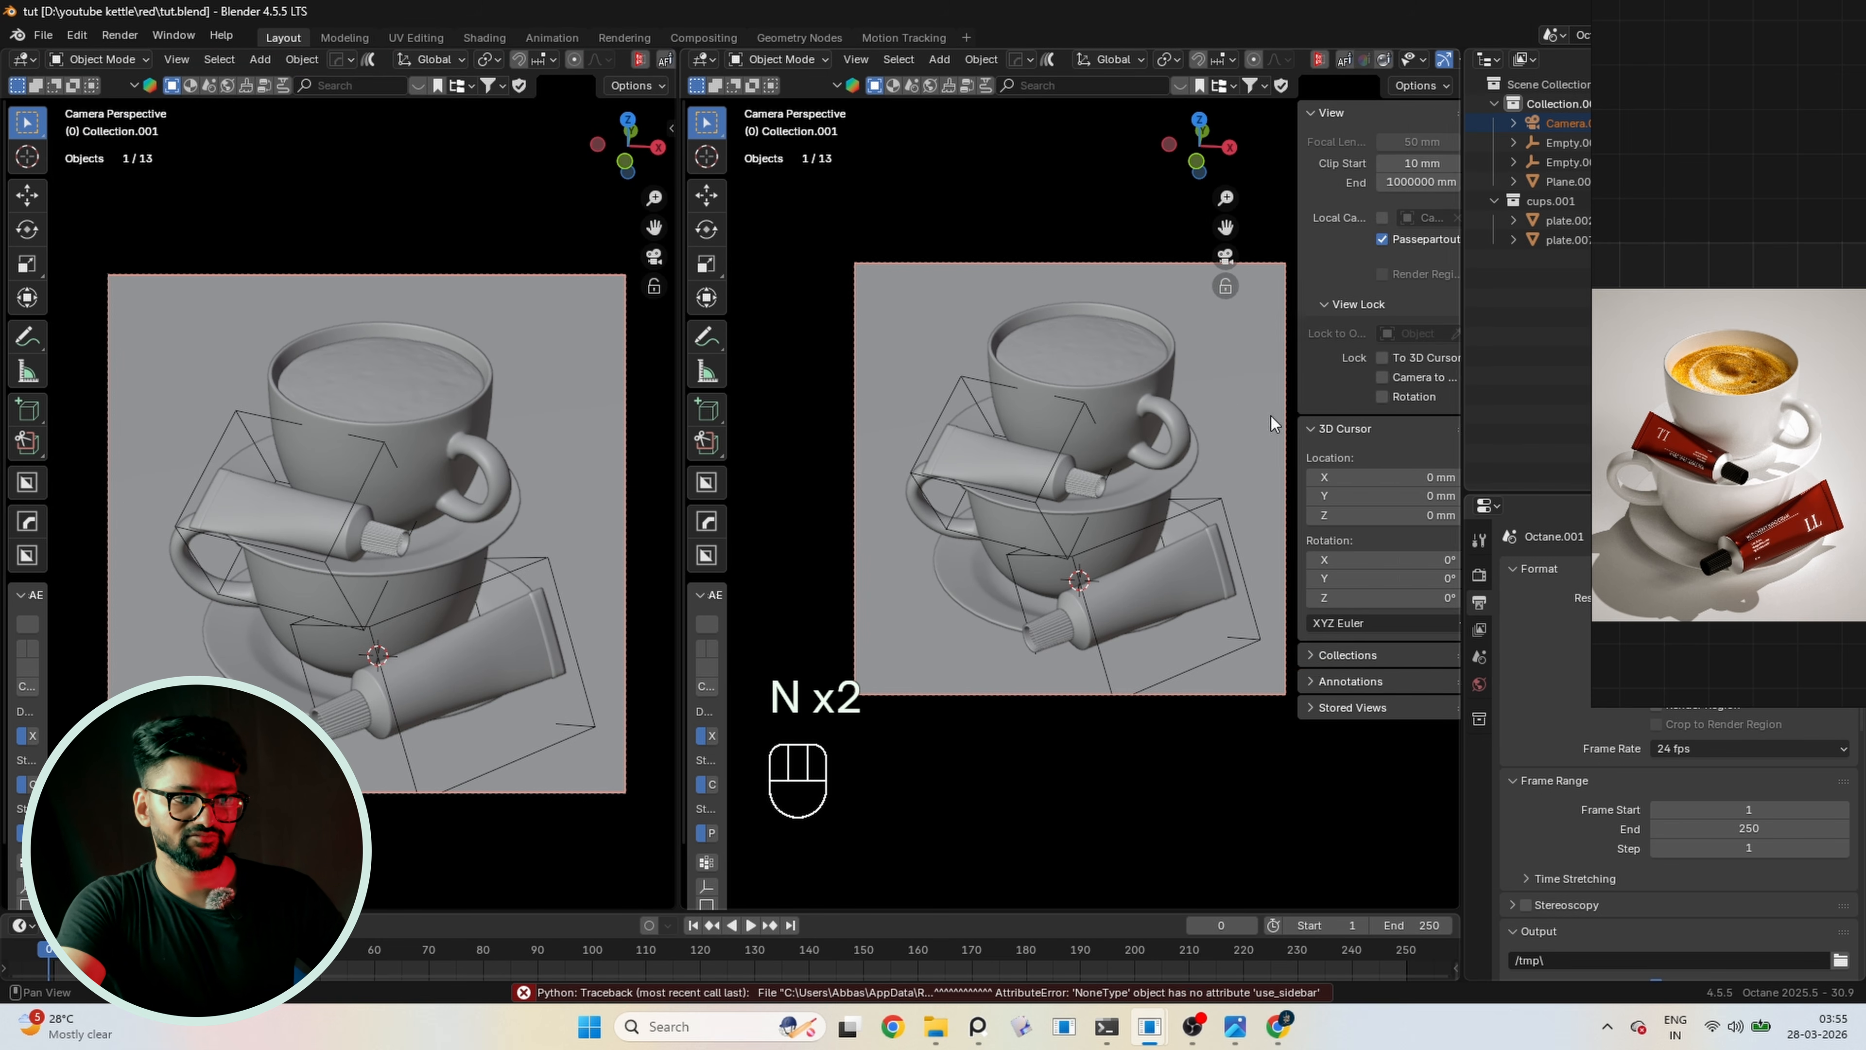
{"action": "middle_click_drag", "start_coordinate": [1148, 448], "coordinate": [1149, 518]}
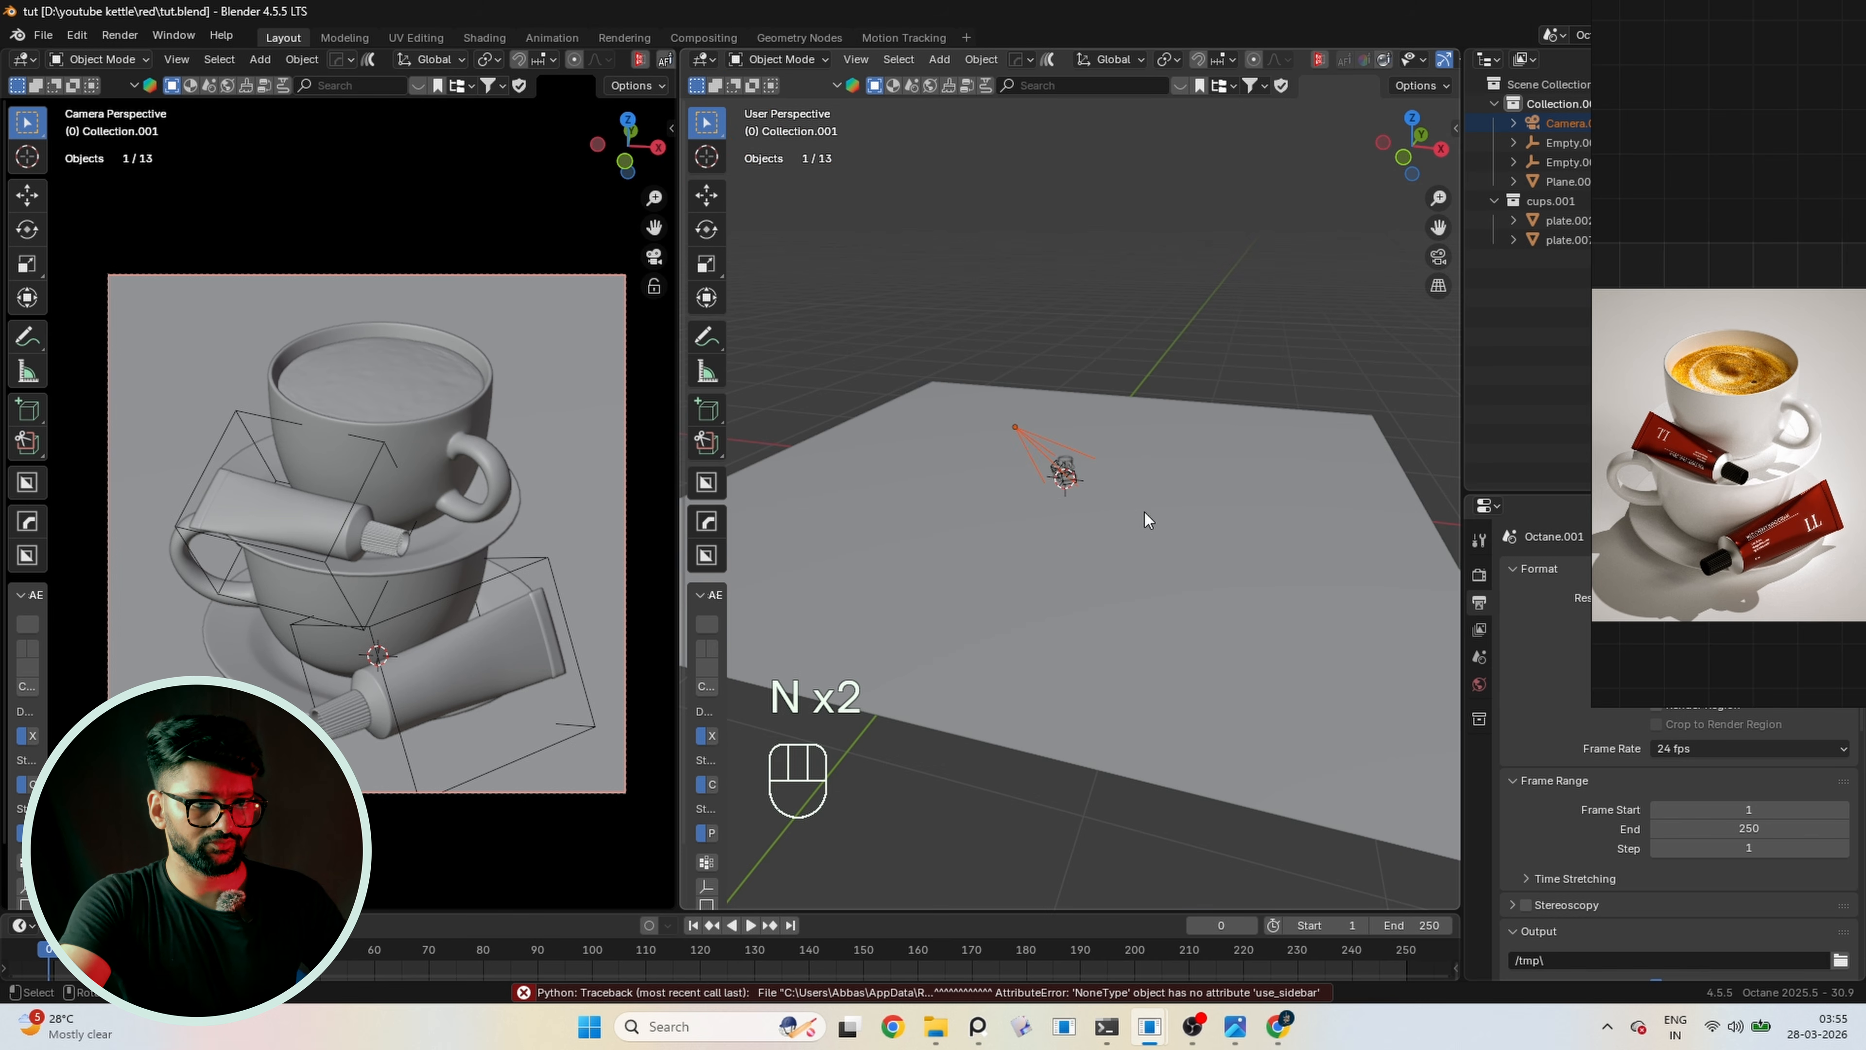
{"action": "left_click", "coordinate": [1169, 289]}
{"action": "key", "text": "z"}
{"action": "left_click", "coordinate": [364, 524]}
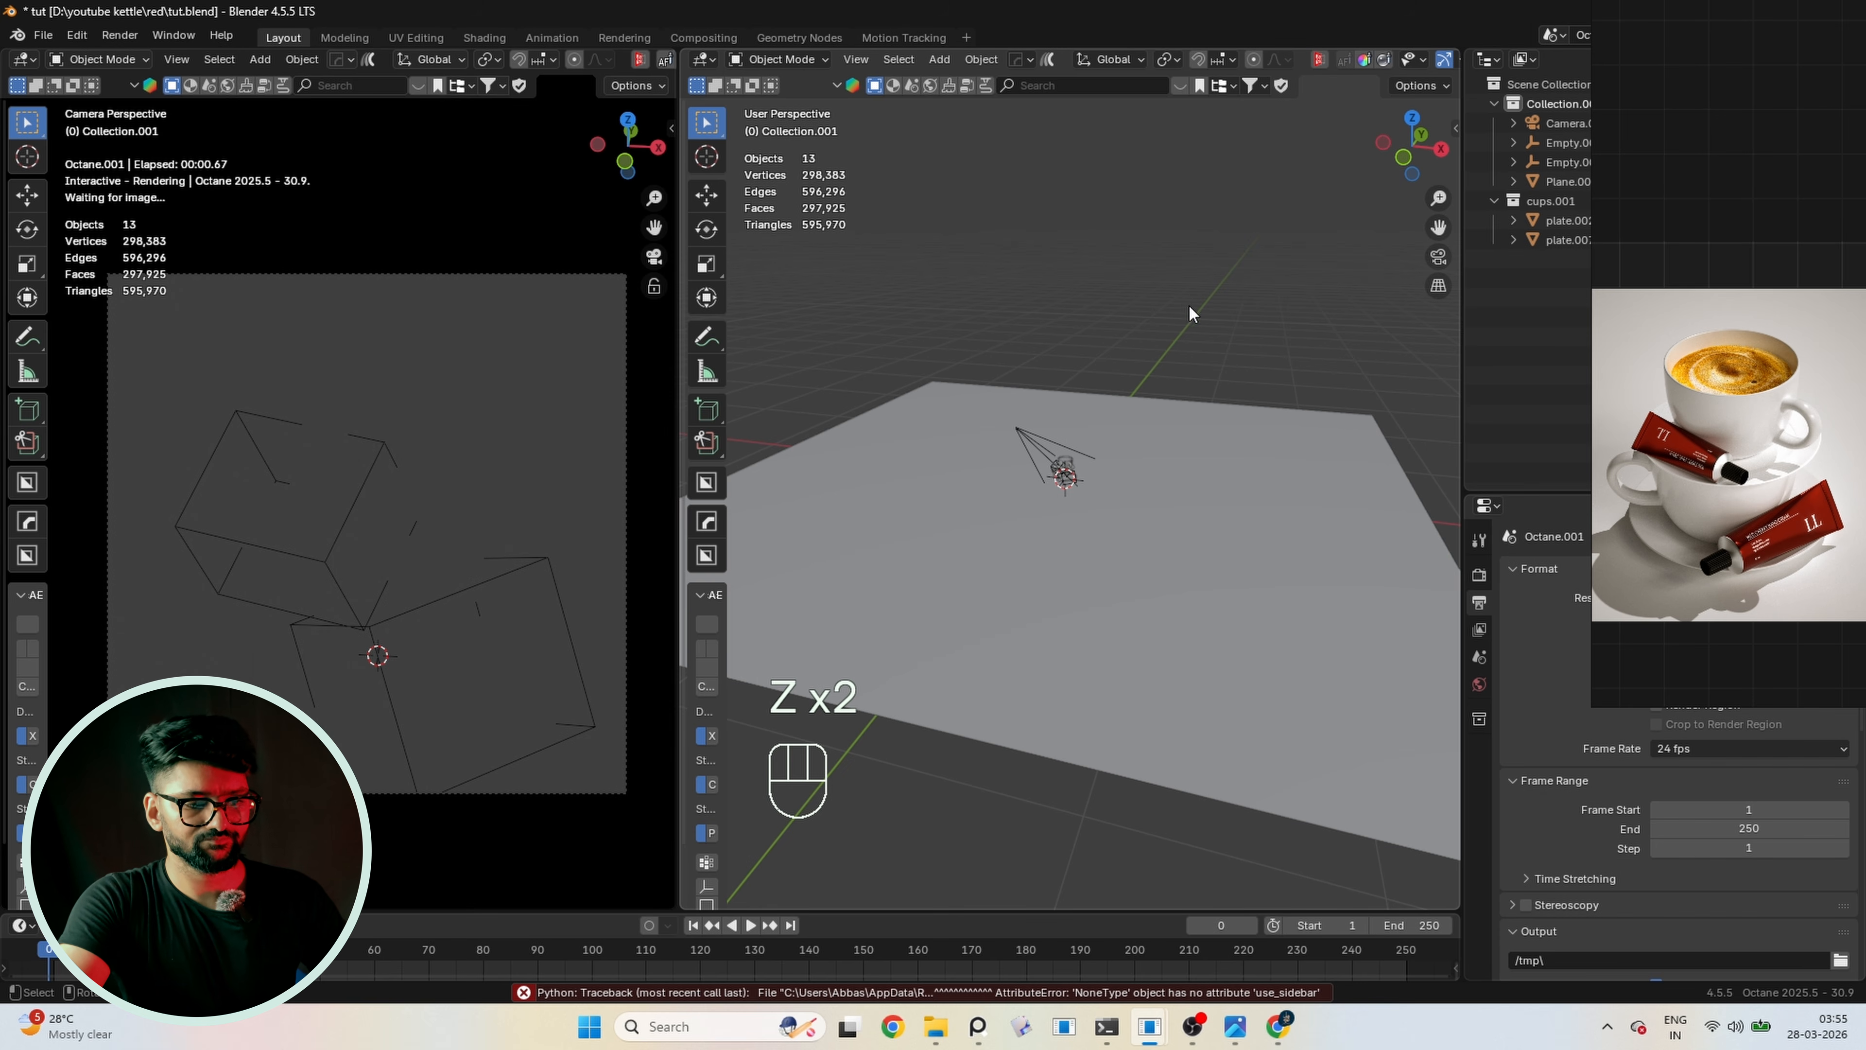
Save the file with the reference image hidden and set the environment texture's power to 0.20
{"action": "mouse_move", "coordinate": [935, 1027]}
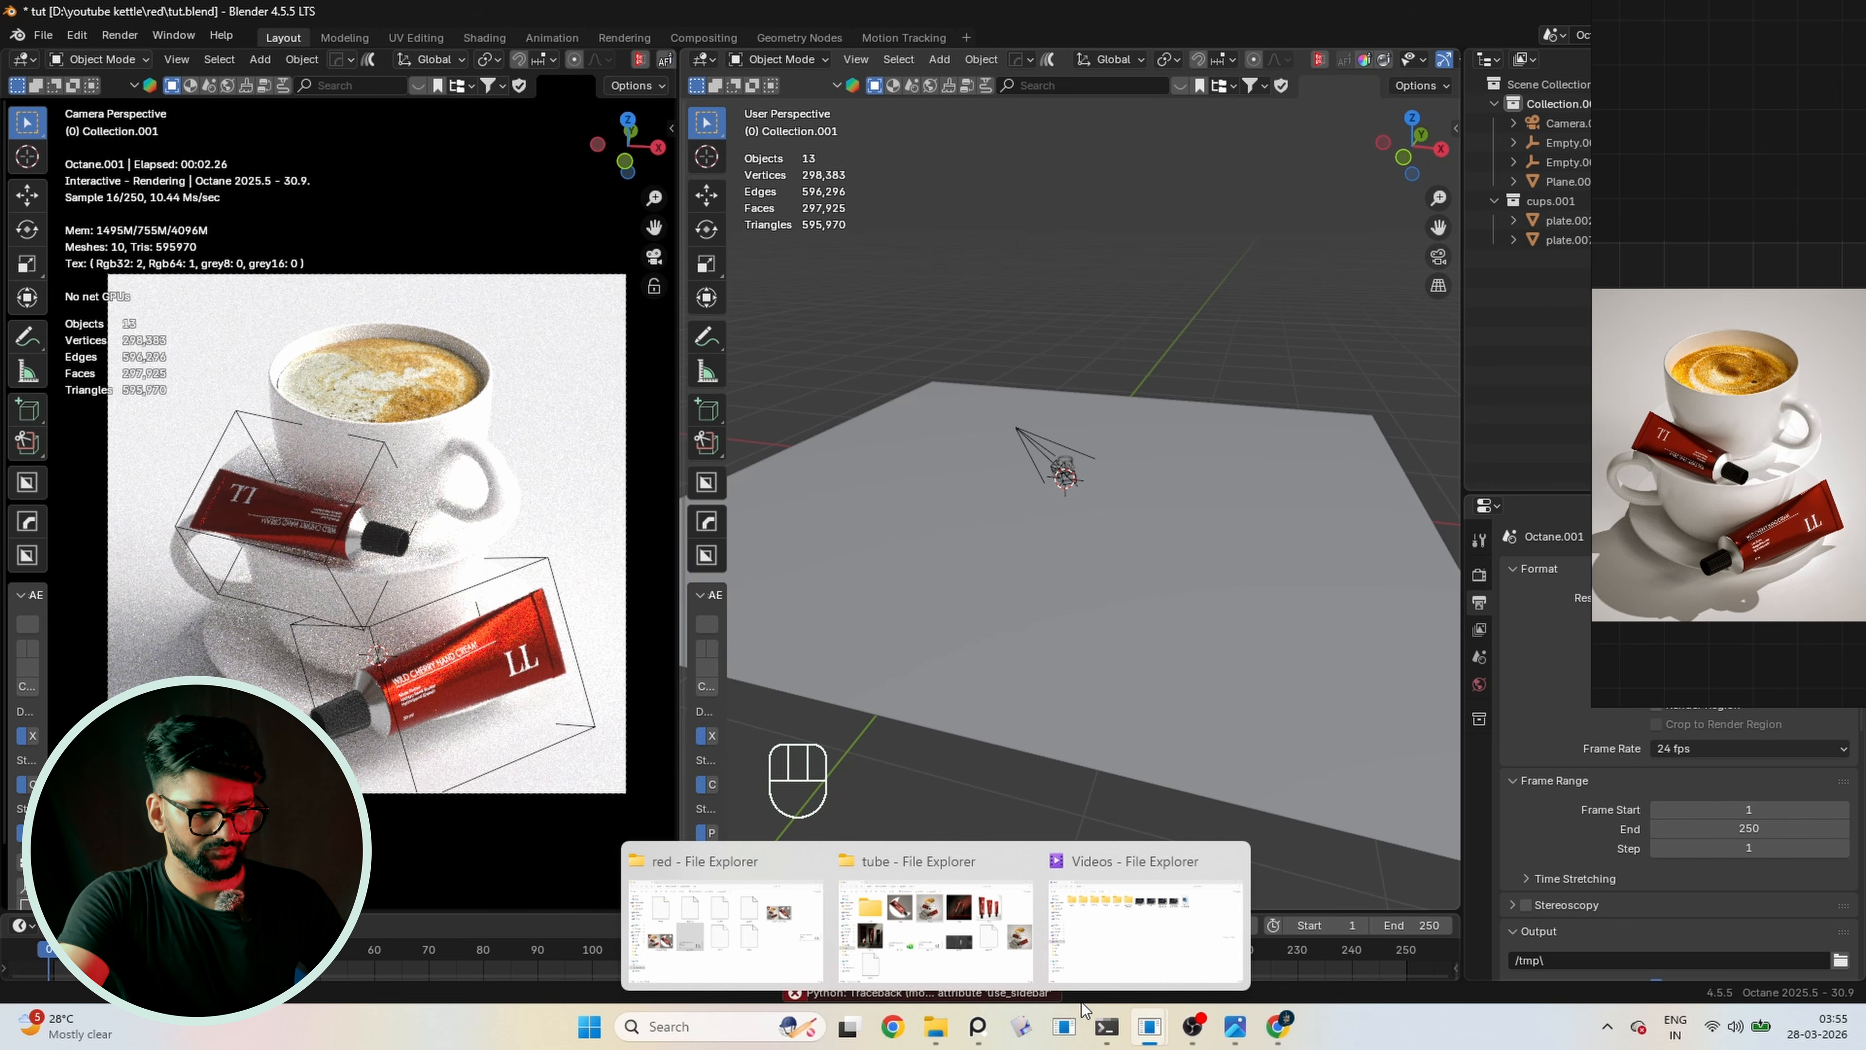
{"action": "mouse_move", "coordinate": [1134, 1030]}
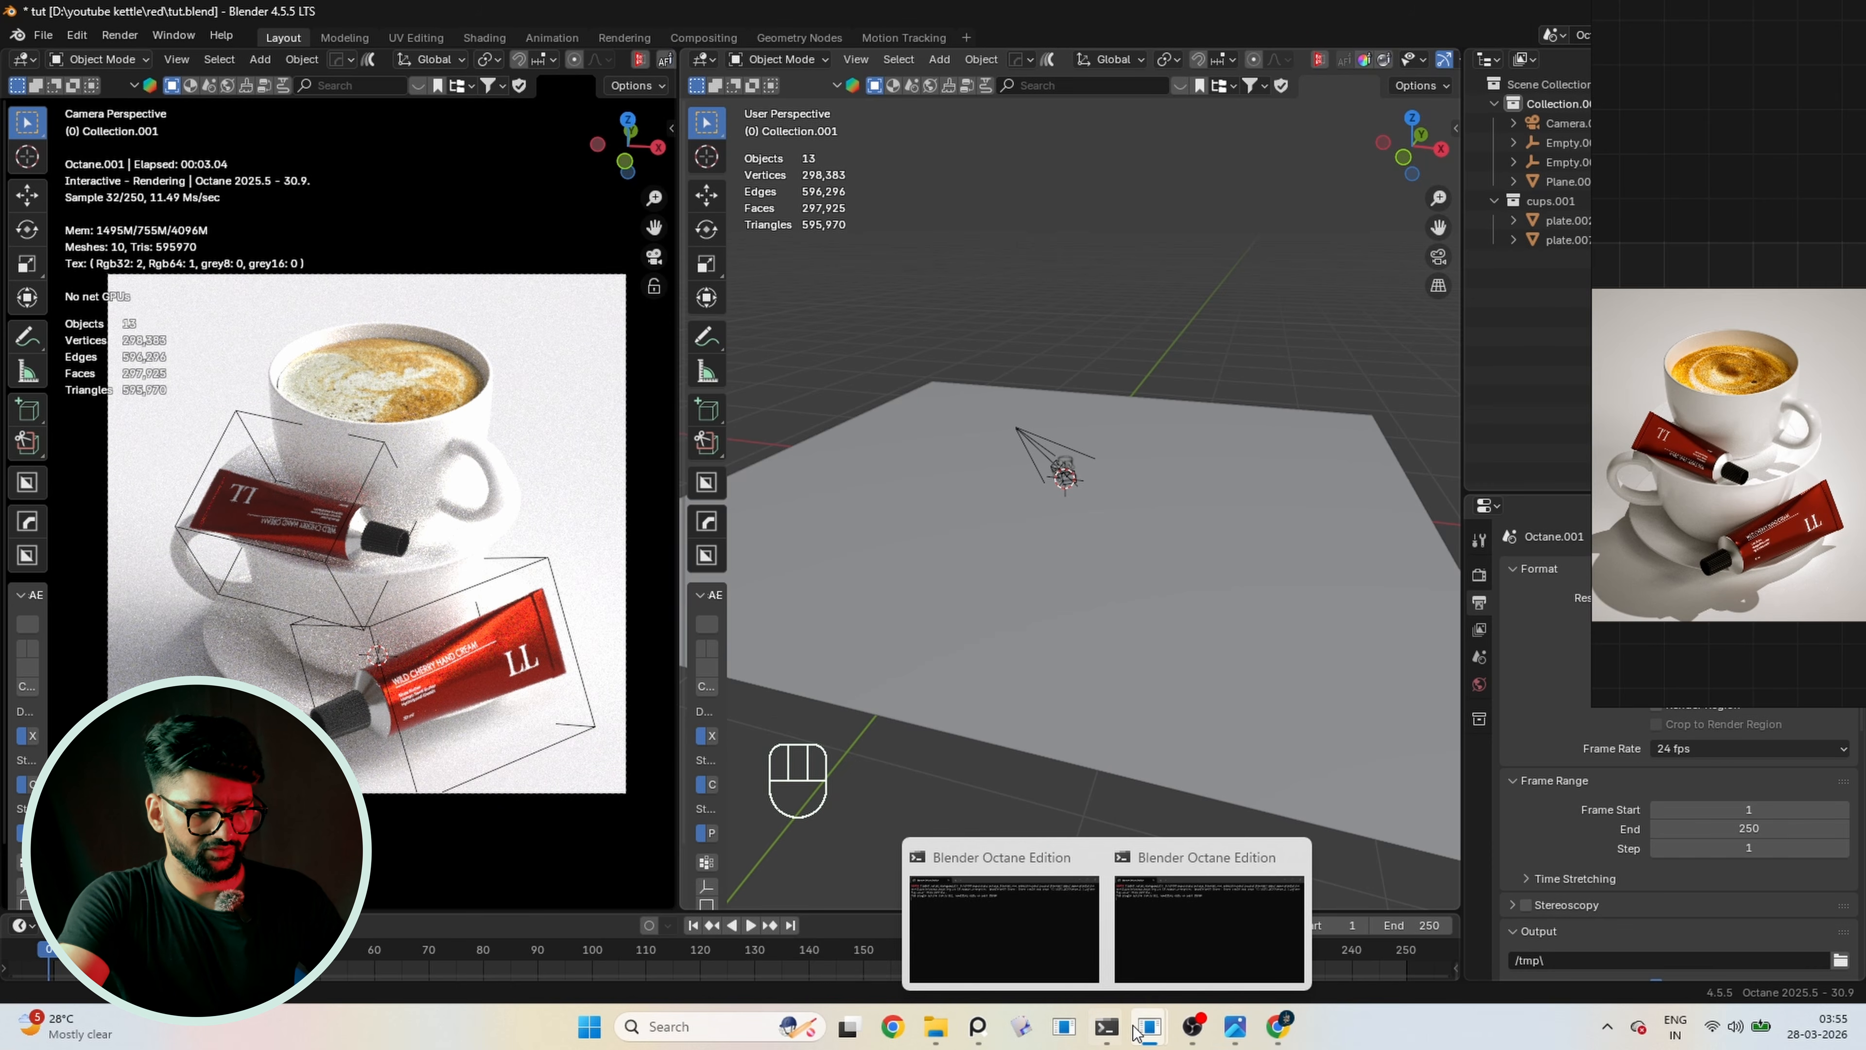
{"action": "left_click", "coordinate": [982, 1030]}
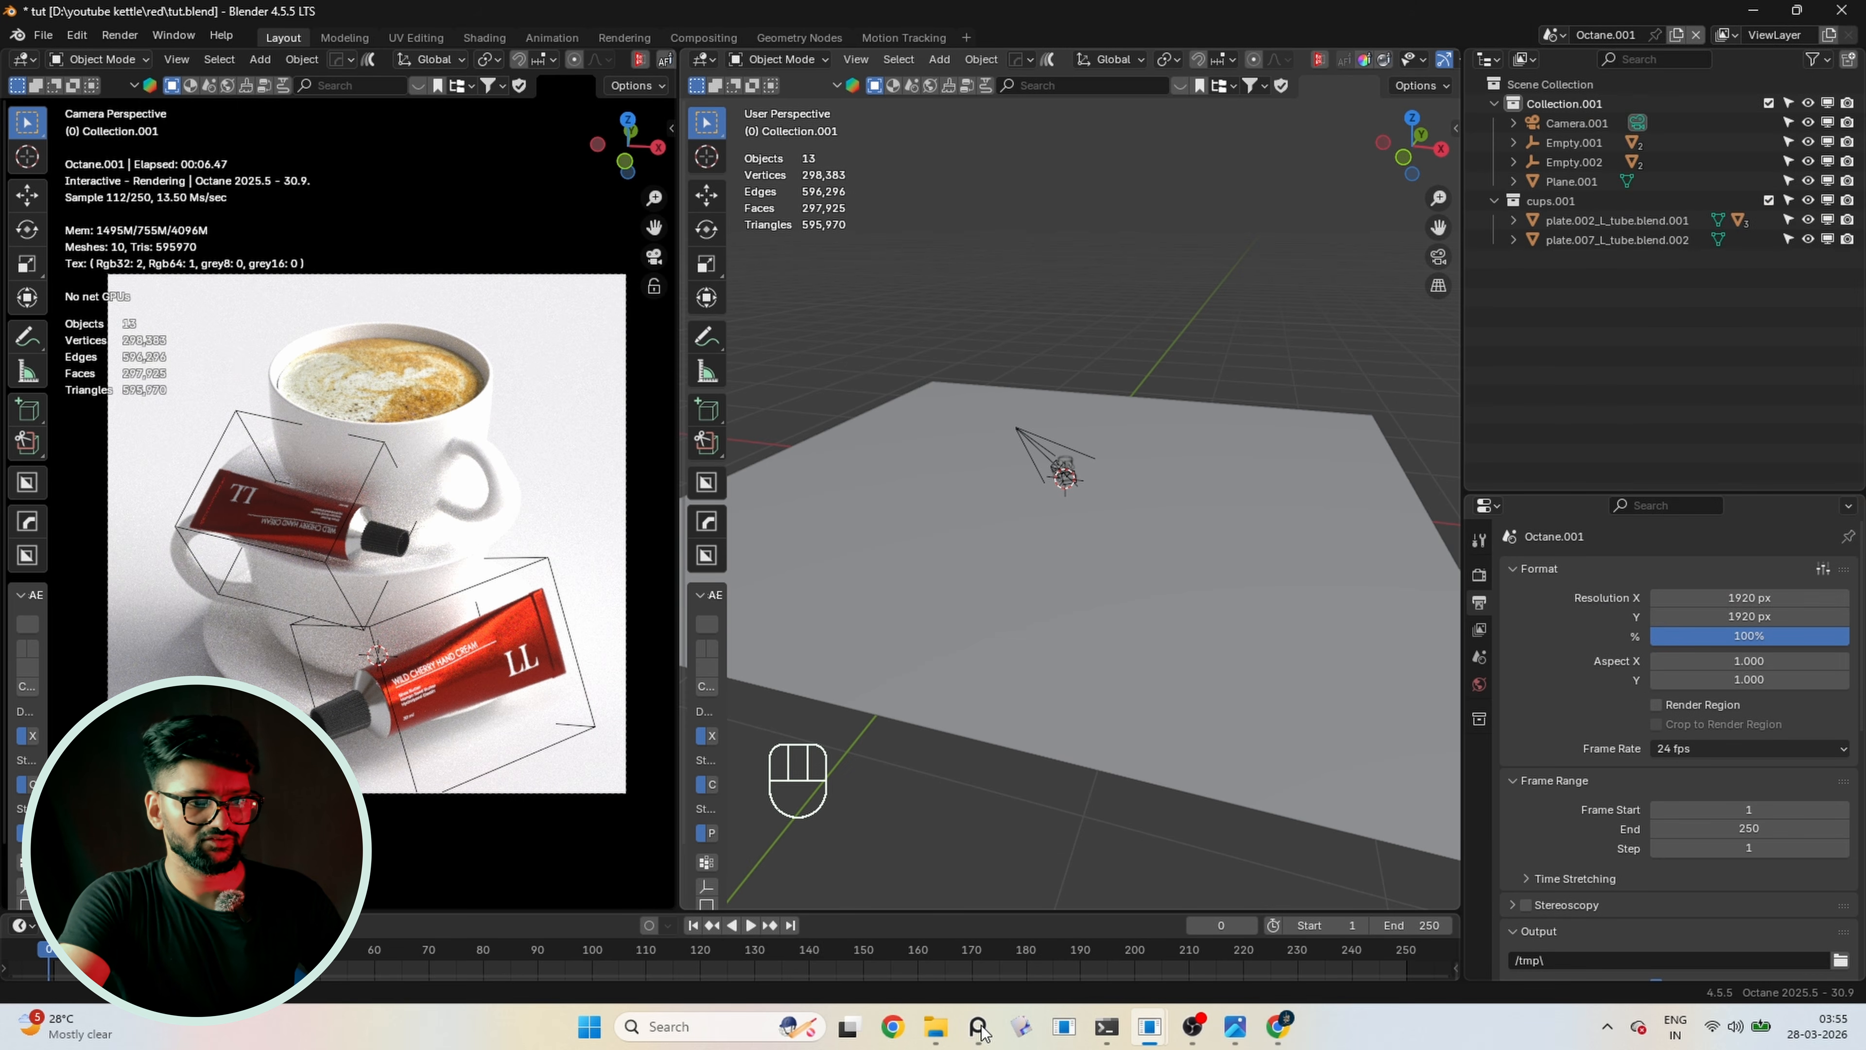
{"action": "key", "text": "ctrl+s"}
{"action": "left_click", "coordinate": [1479, 684]}
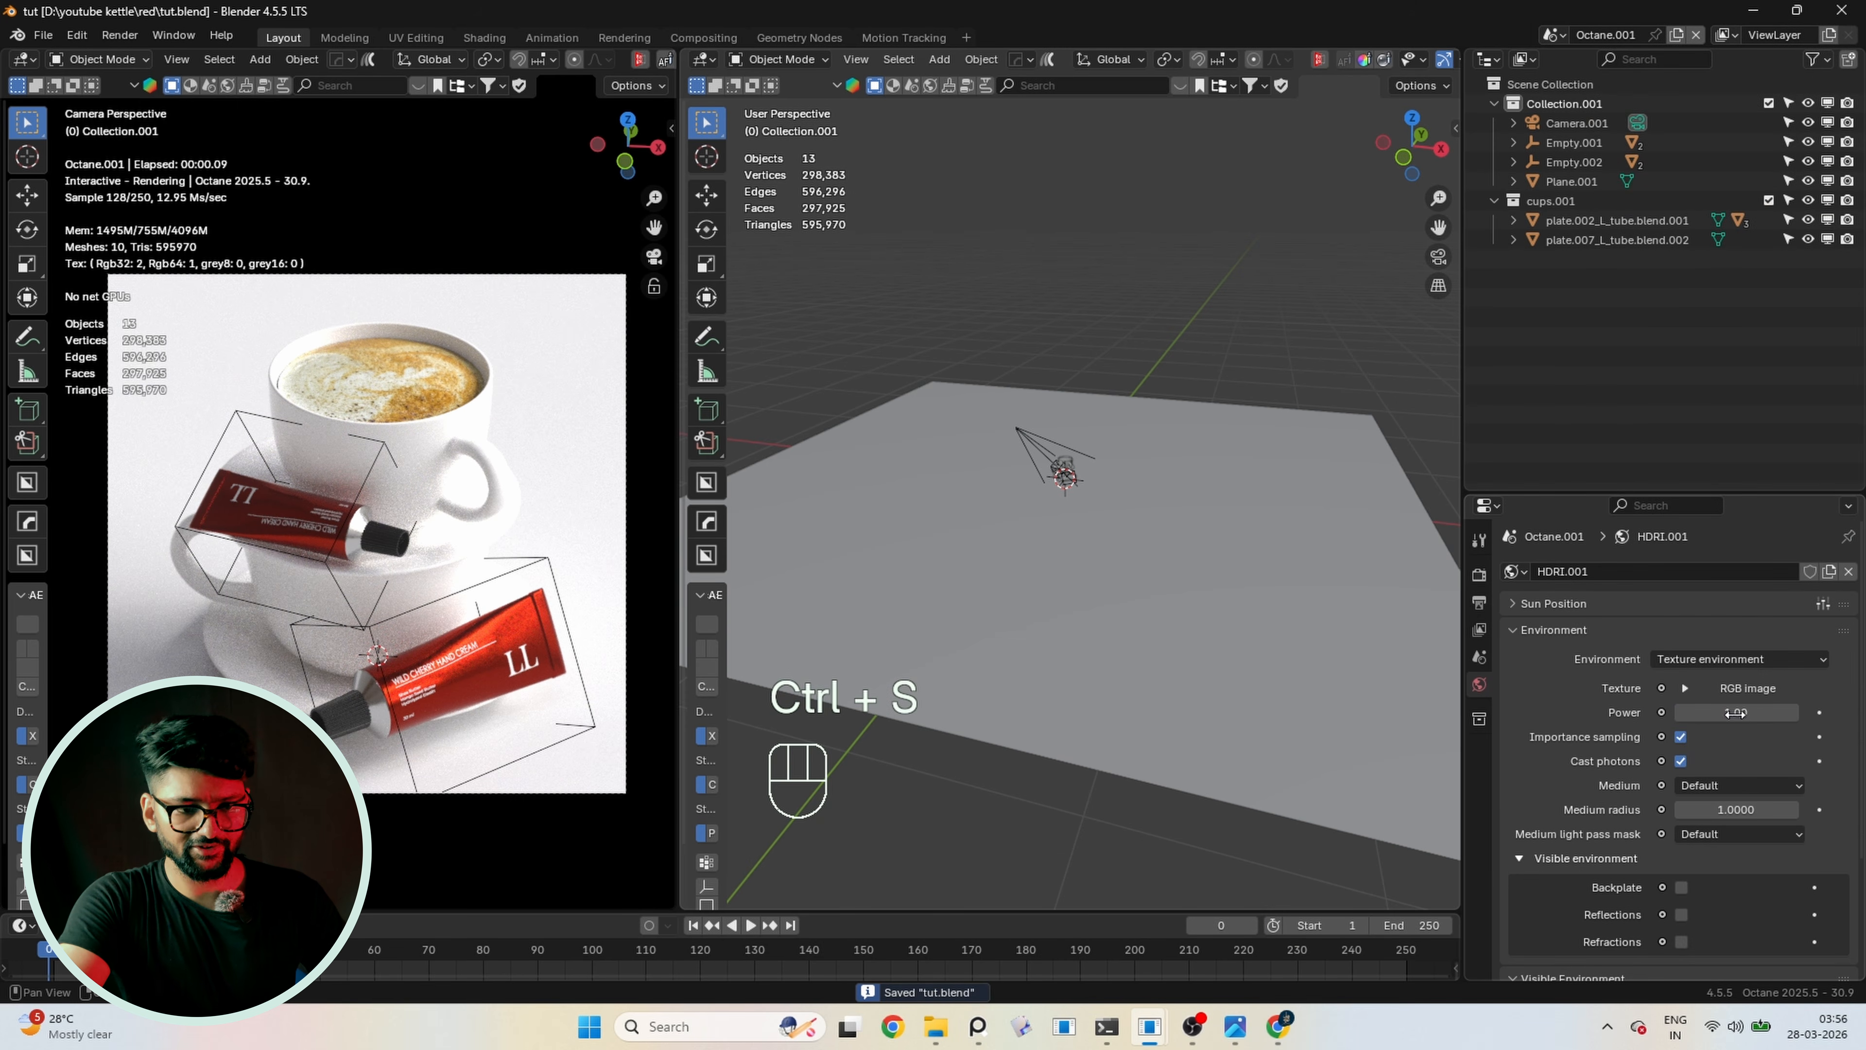
{"action": "key", "text": "Return"}
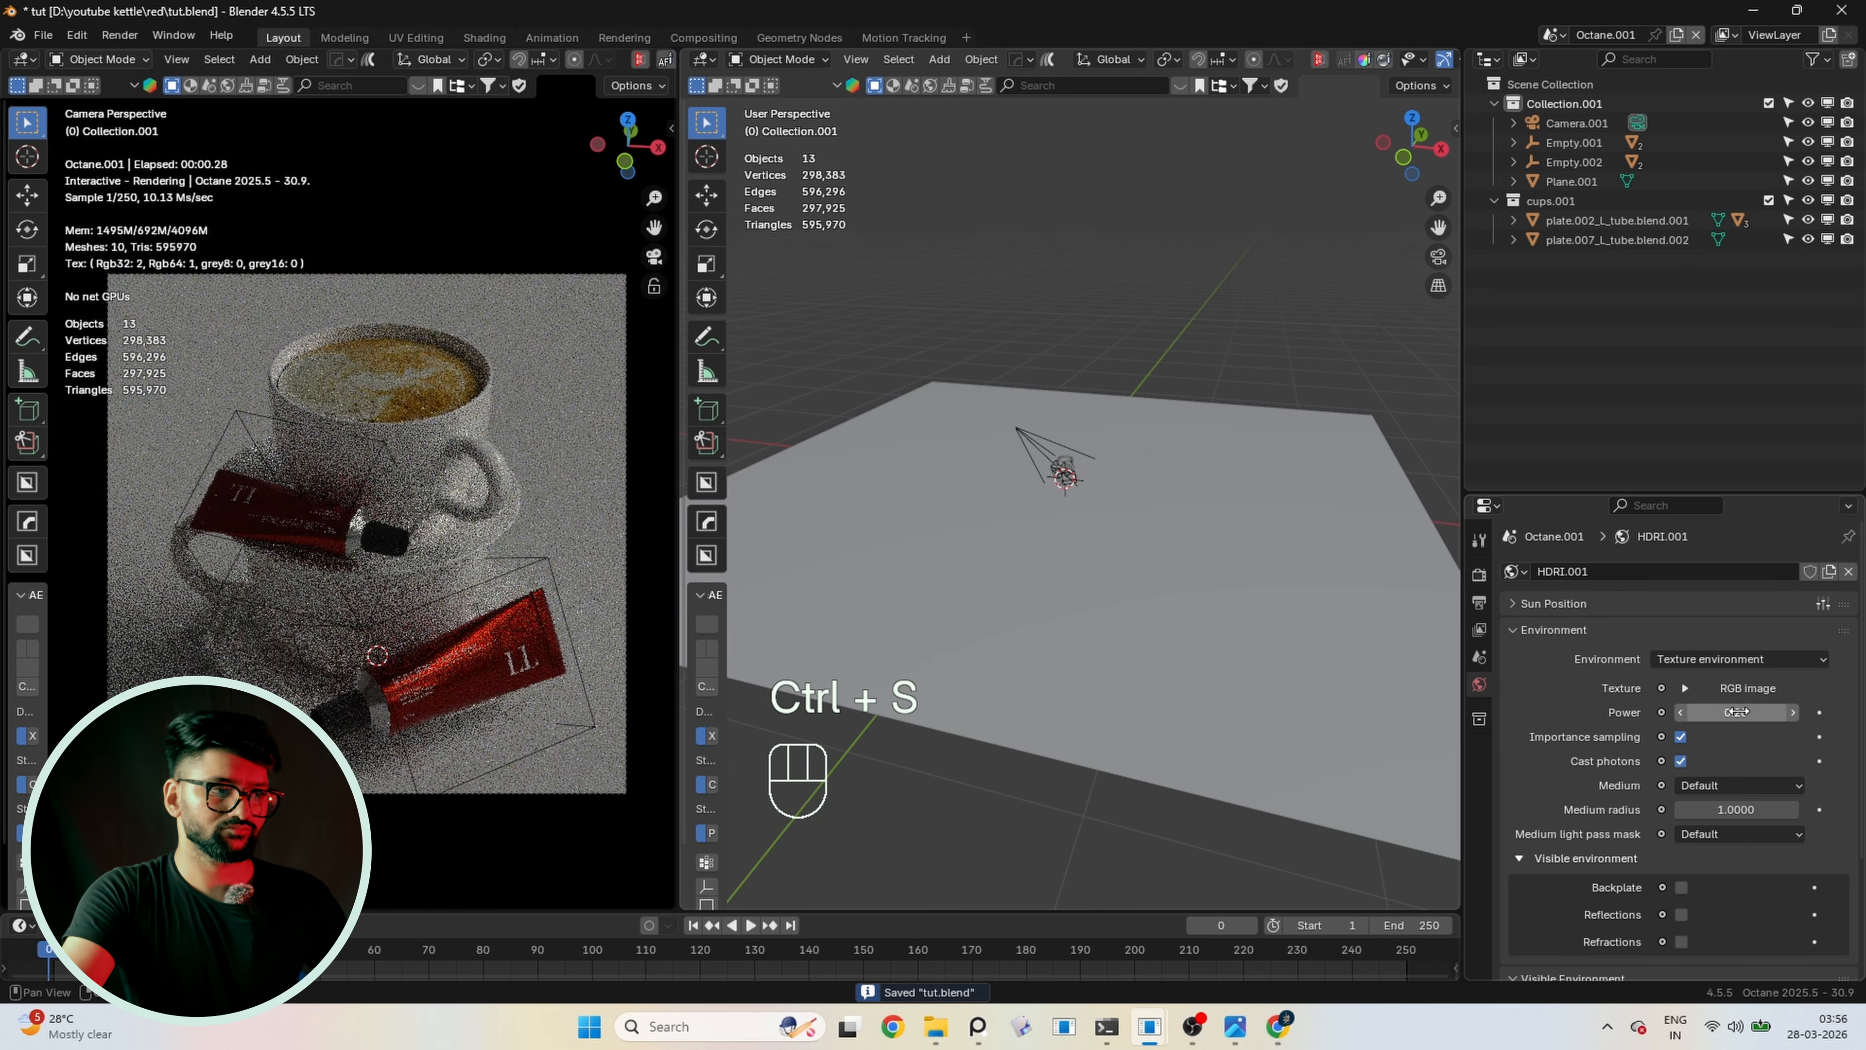
Add an Octane area light and move it about 1274 mm in X, 912 mm in Y and 1201 mm in Z
{"action": "scroll", "coordinate": [1283, 427], "scroll_direction": "down", "scroll_amount": 4}
{"action": "scroll", "coordinate": [1132, 514], "scroll_direction": "up", "scroll_amount": 5}
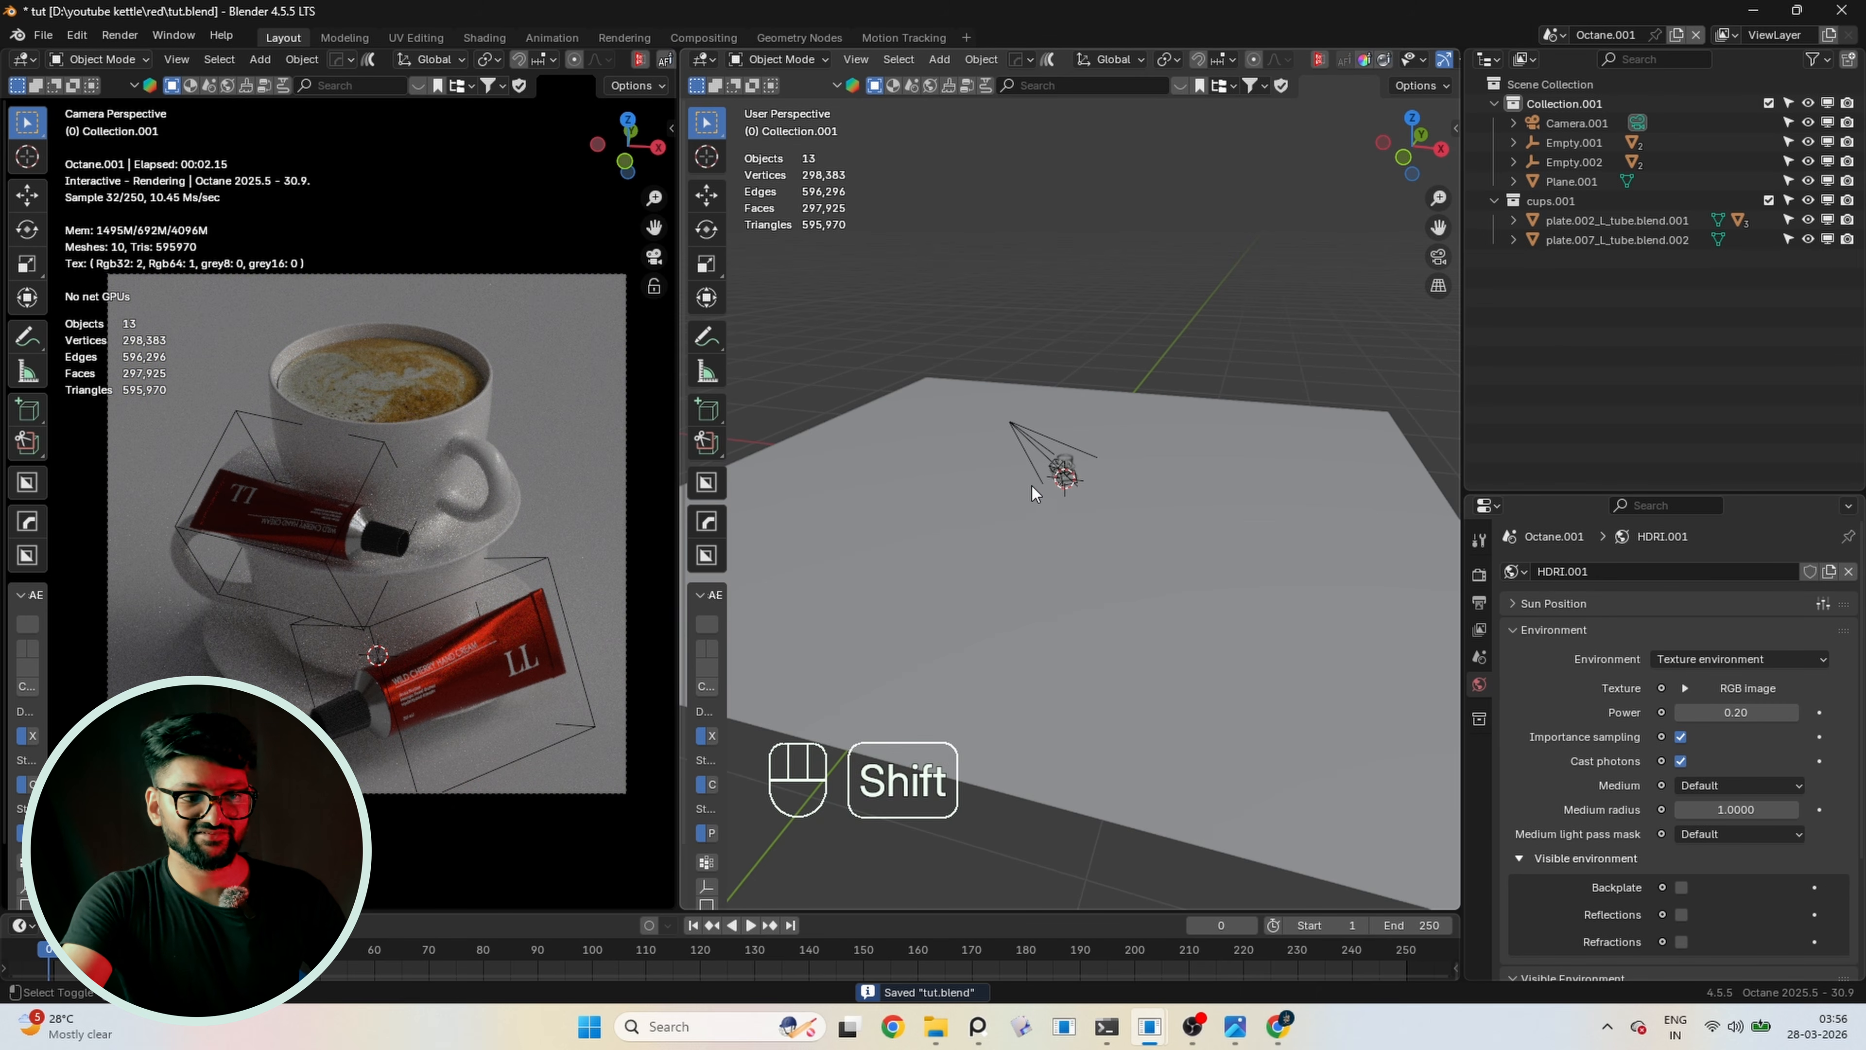
{"action": "key", "text": "shift+a"}
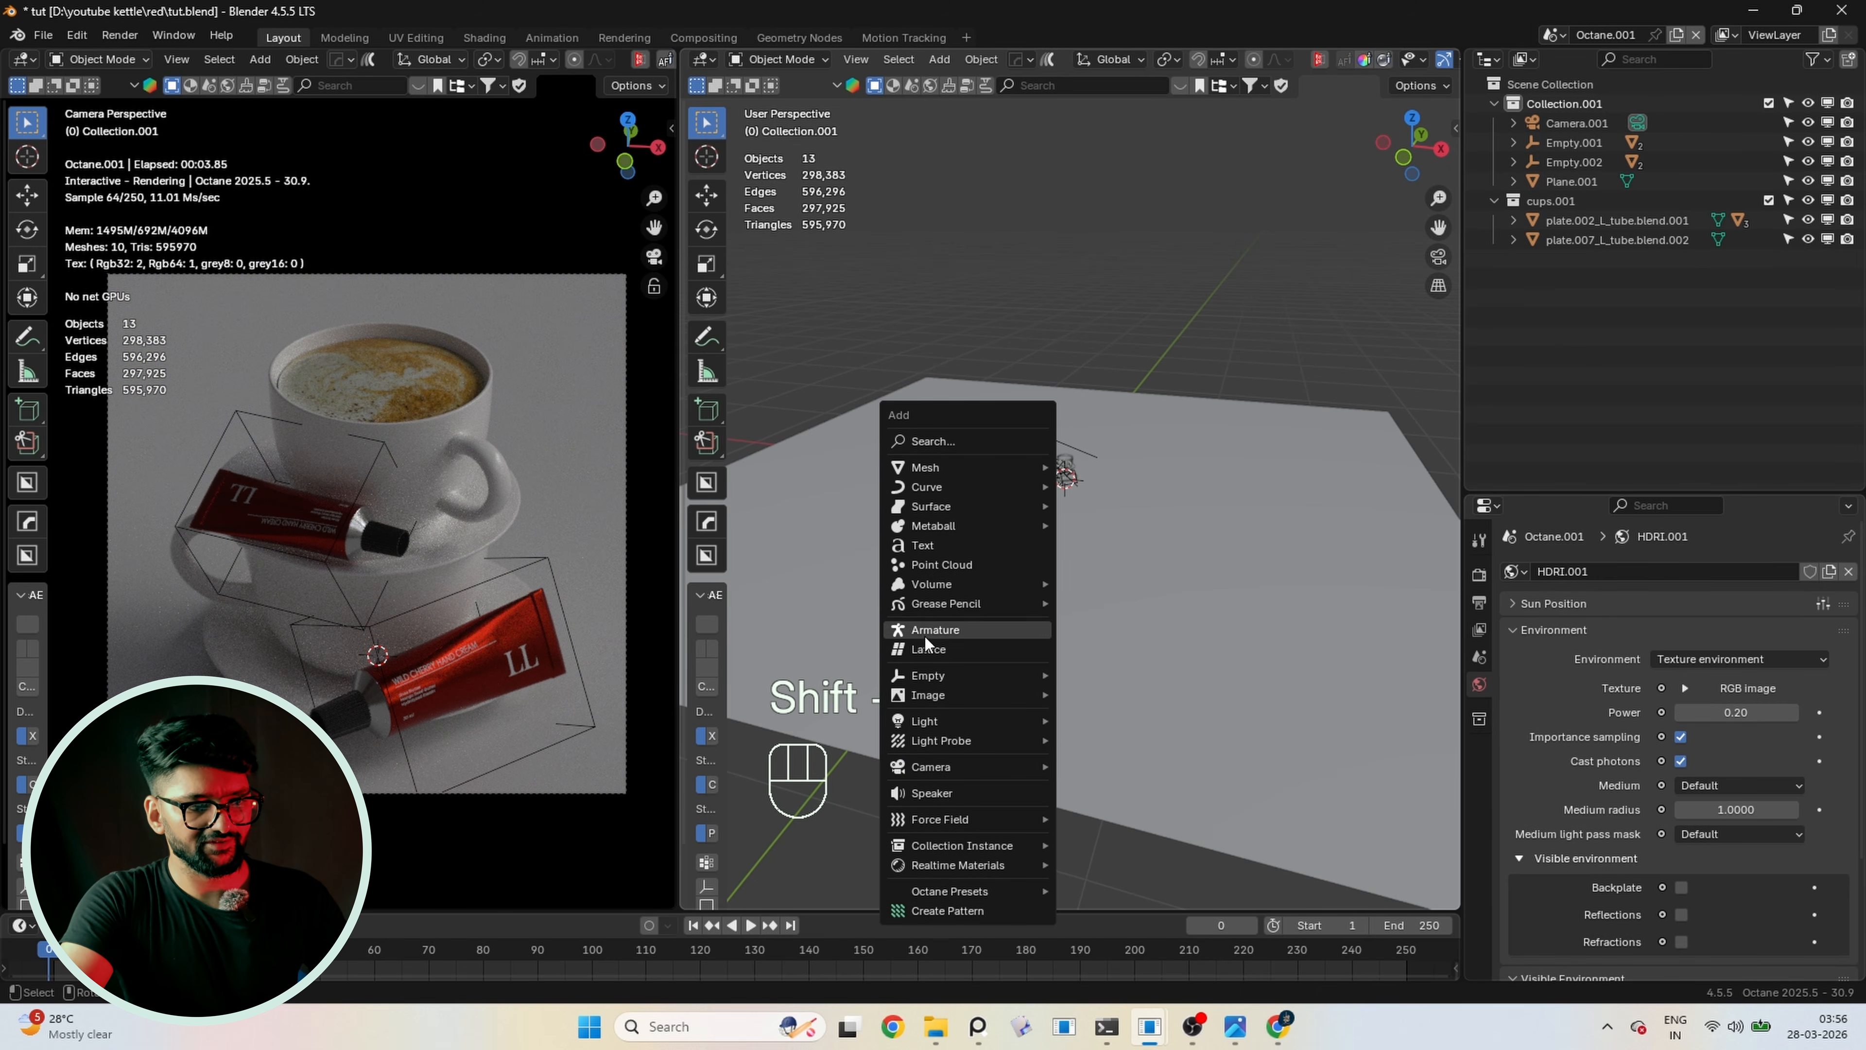
{"action": "mouse_move", "coordinate": [923, 720]}
{"action": "left_click", "coordinate": [1165, 781]}
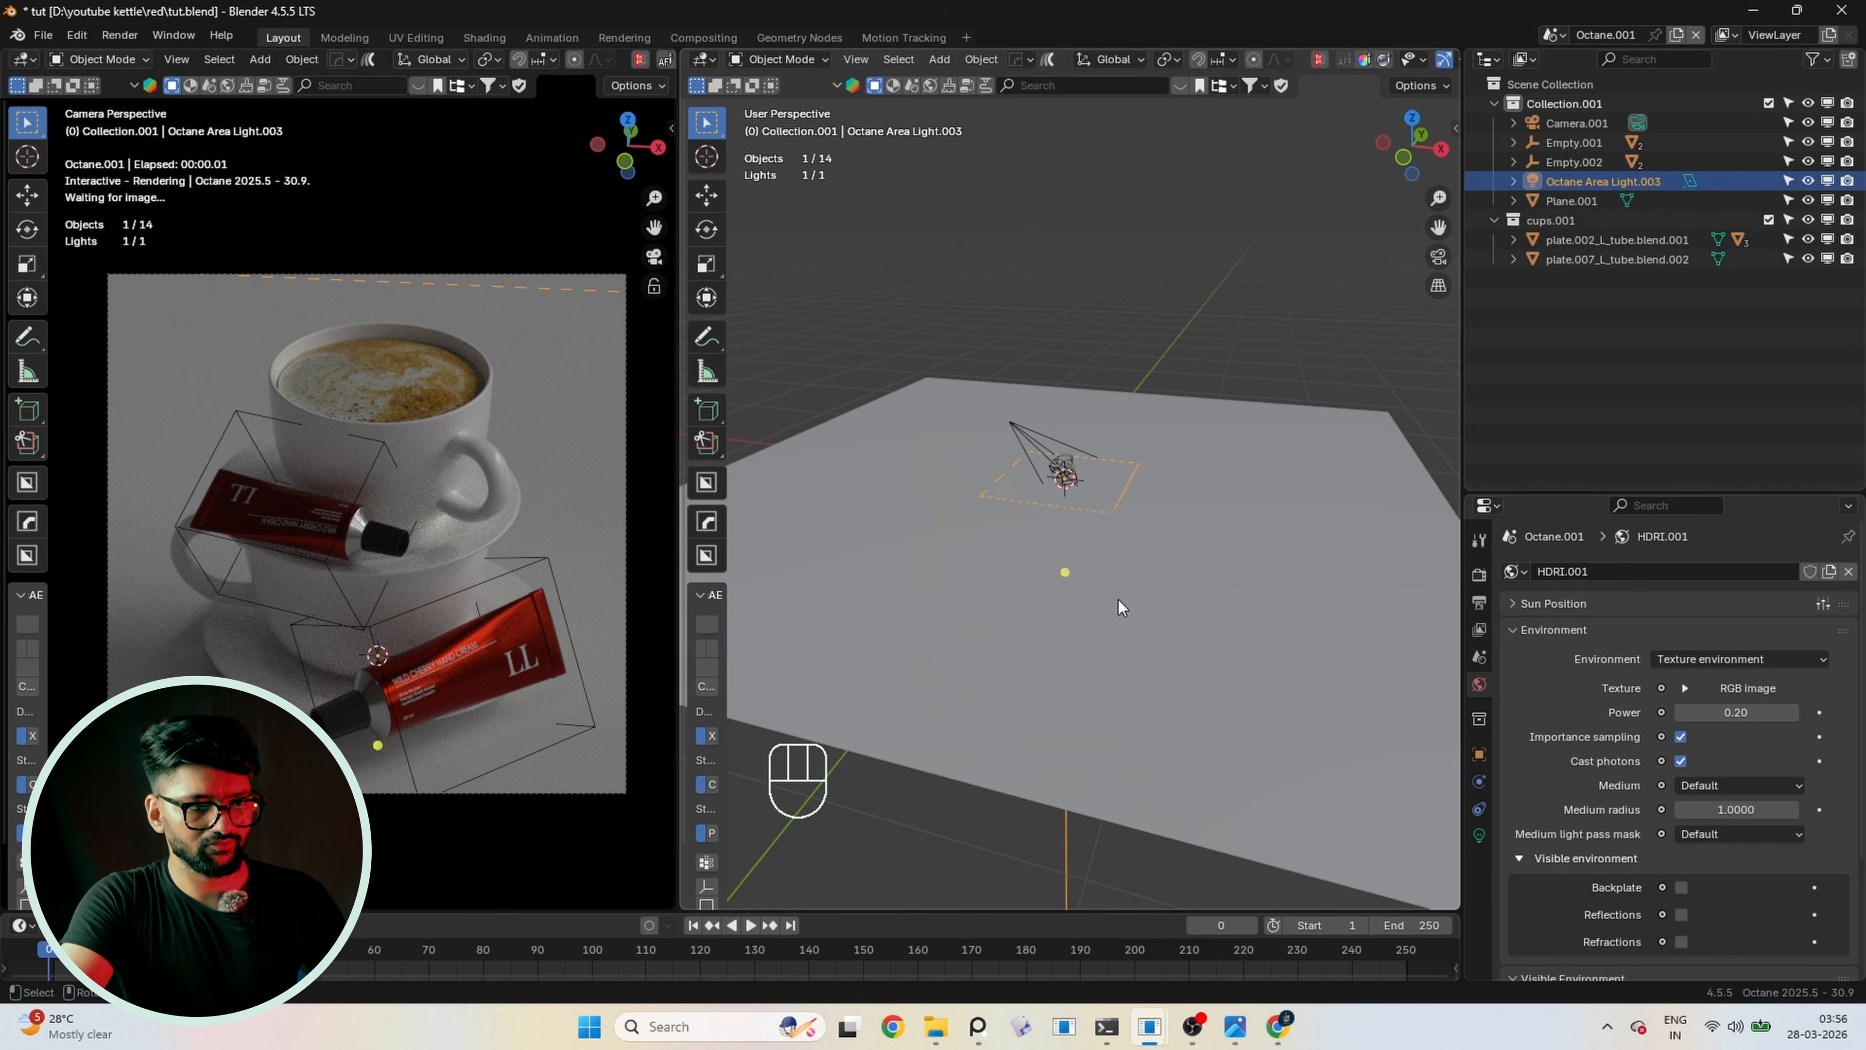
{"action": "key", "text": "g"}
{"action": "left_click", "coordinate": [1332, 401]}
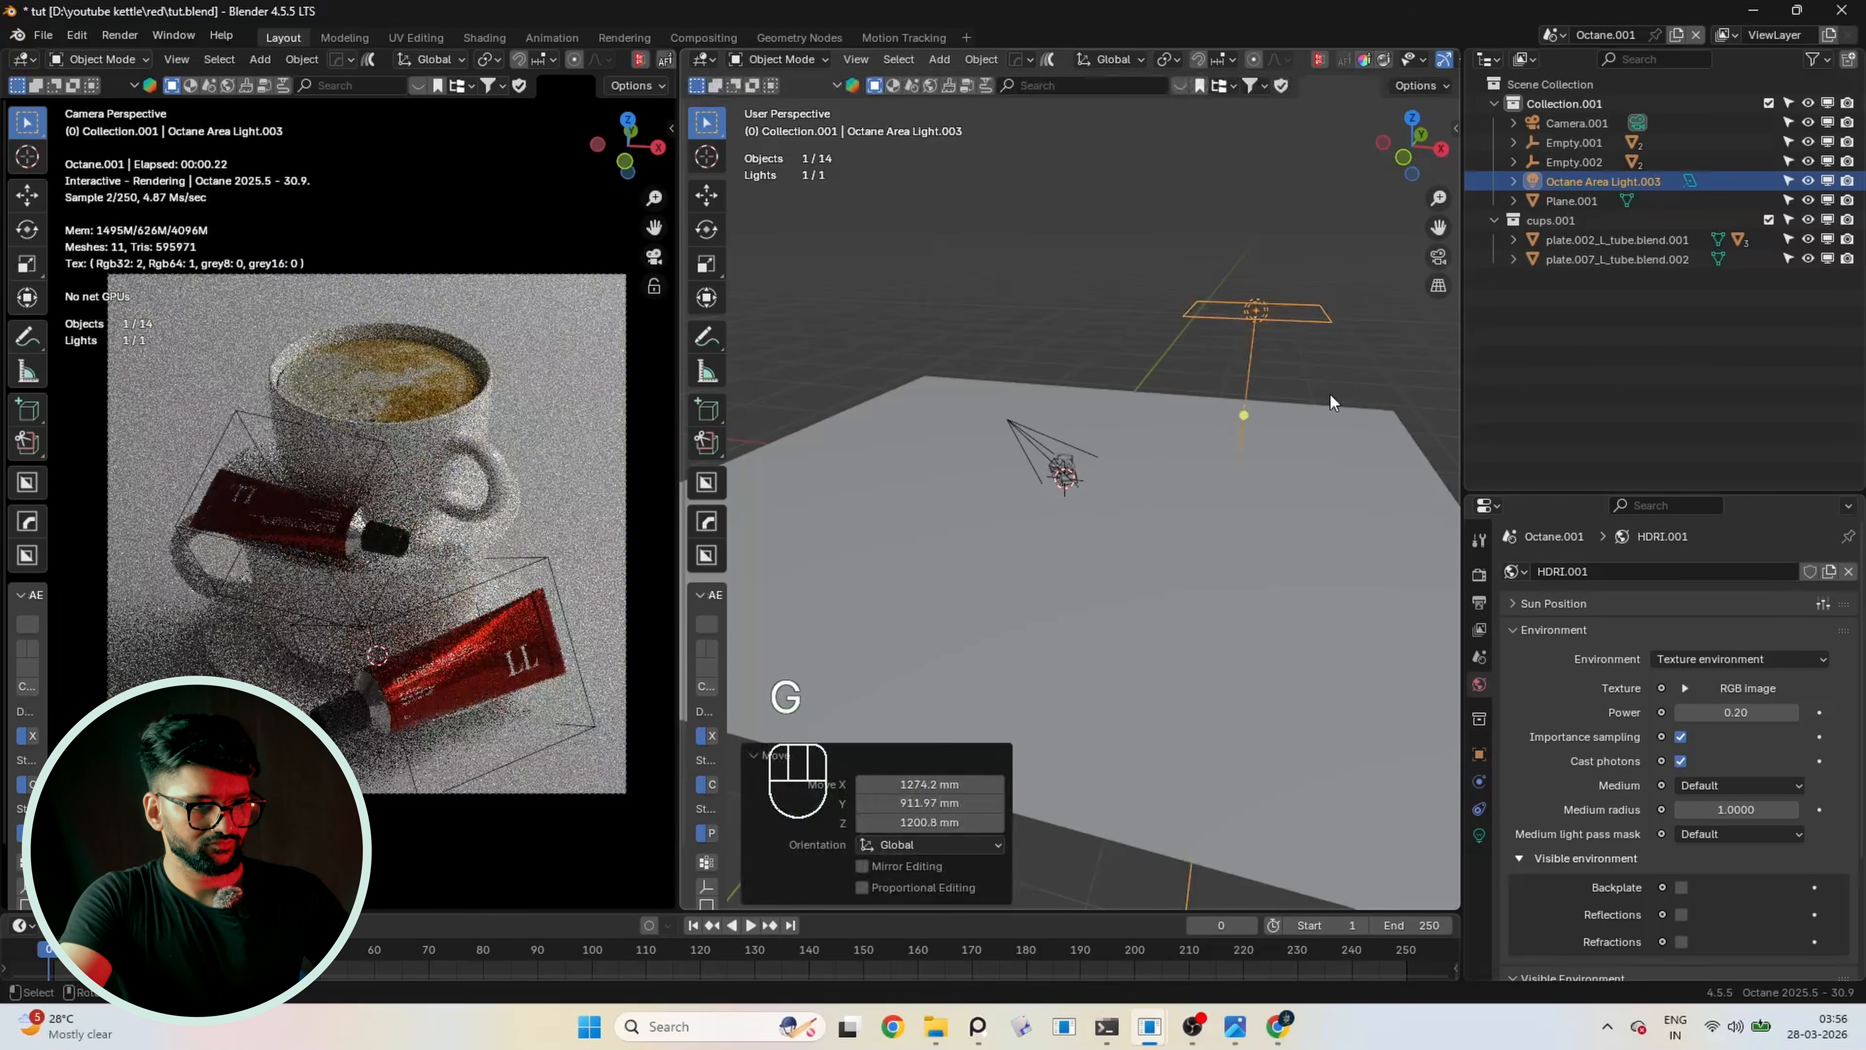
Aim the area light at the cups by rotating it about 66.7° around Y and 20.7° around Z
{"action": "key", "text": "r"}
{"action": "key", "text": "y"}
{"action": "left_click", "coordinate": [1212, 467]}
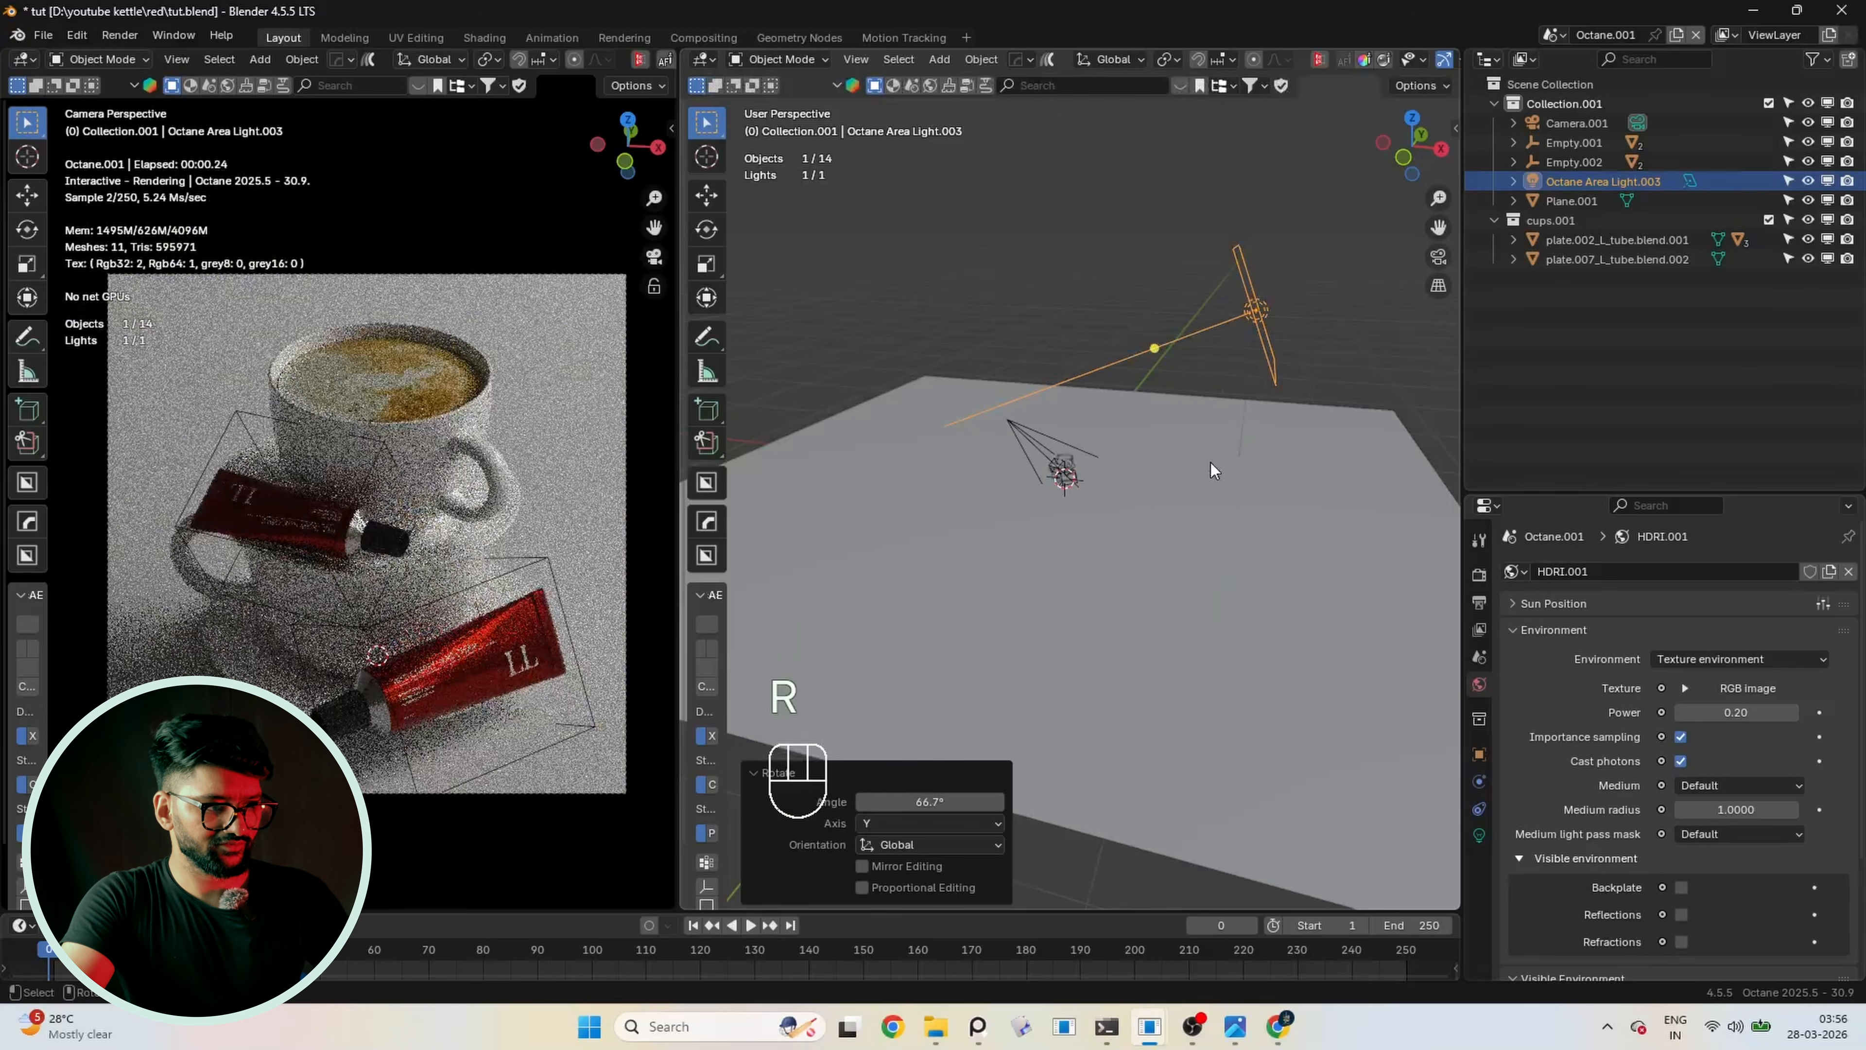
{"action": "key", "text": "r"}
{"action": "key", "text": "z"}
{"action": "key", "text": "z"}
{"action": "left_click", "coordinate": [1205, 494]}
Bring the area light lower and closer to the cups, about -750 mm in Z, and rotate it about -12.2° around Y
{"action": "key", "text": "g"}
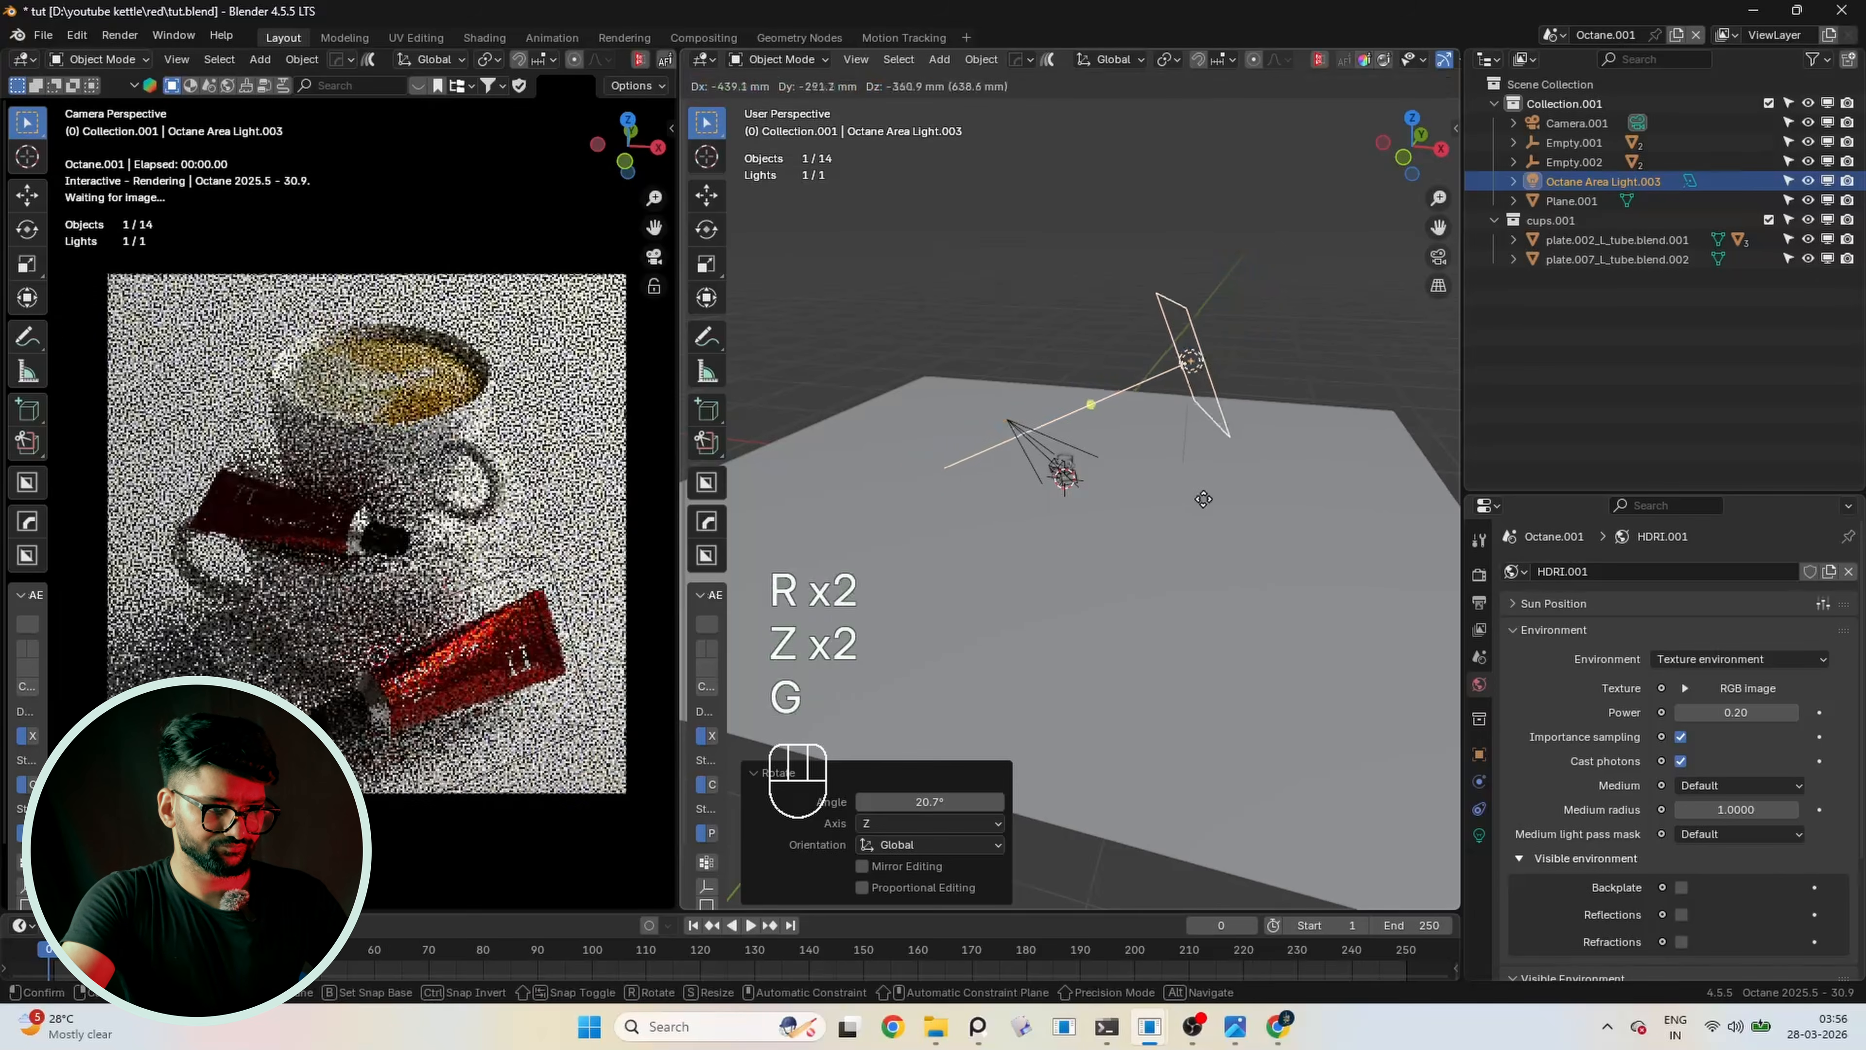
{"action": "left_click", "coordinate": [1206, 548]}
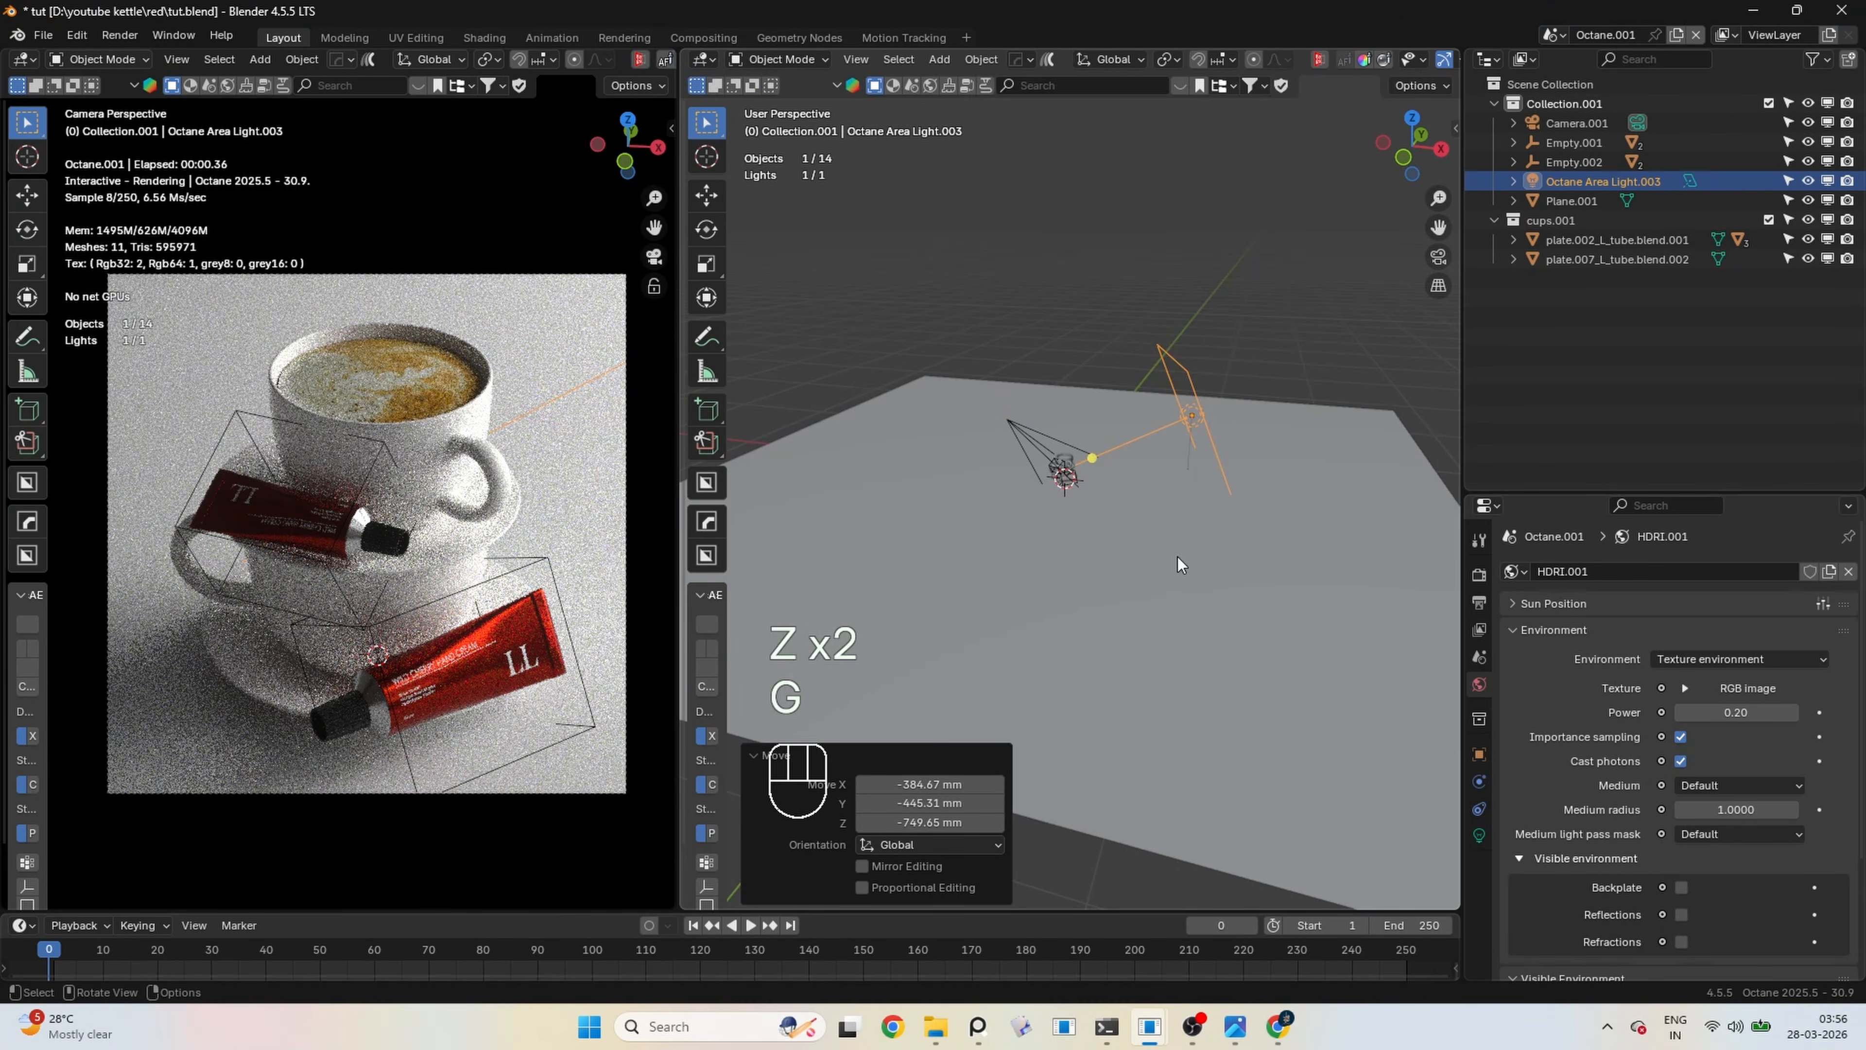
{"action": "key", "text": "r"}
{"action": "key", "text": "y"}
{"action": "left_click", "coordinate": [1277, 1020]}
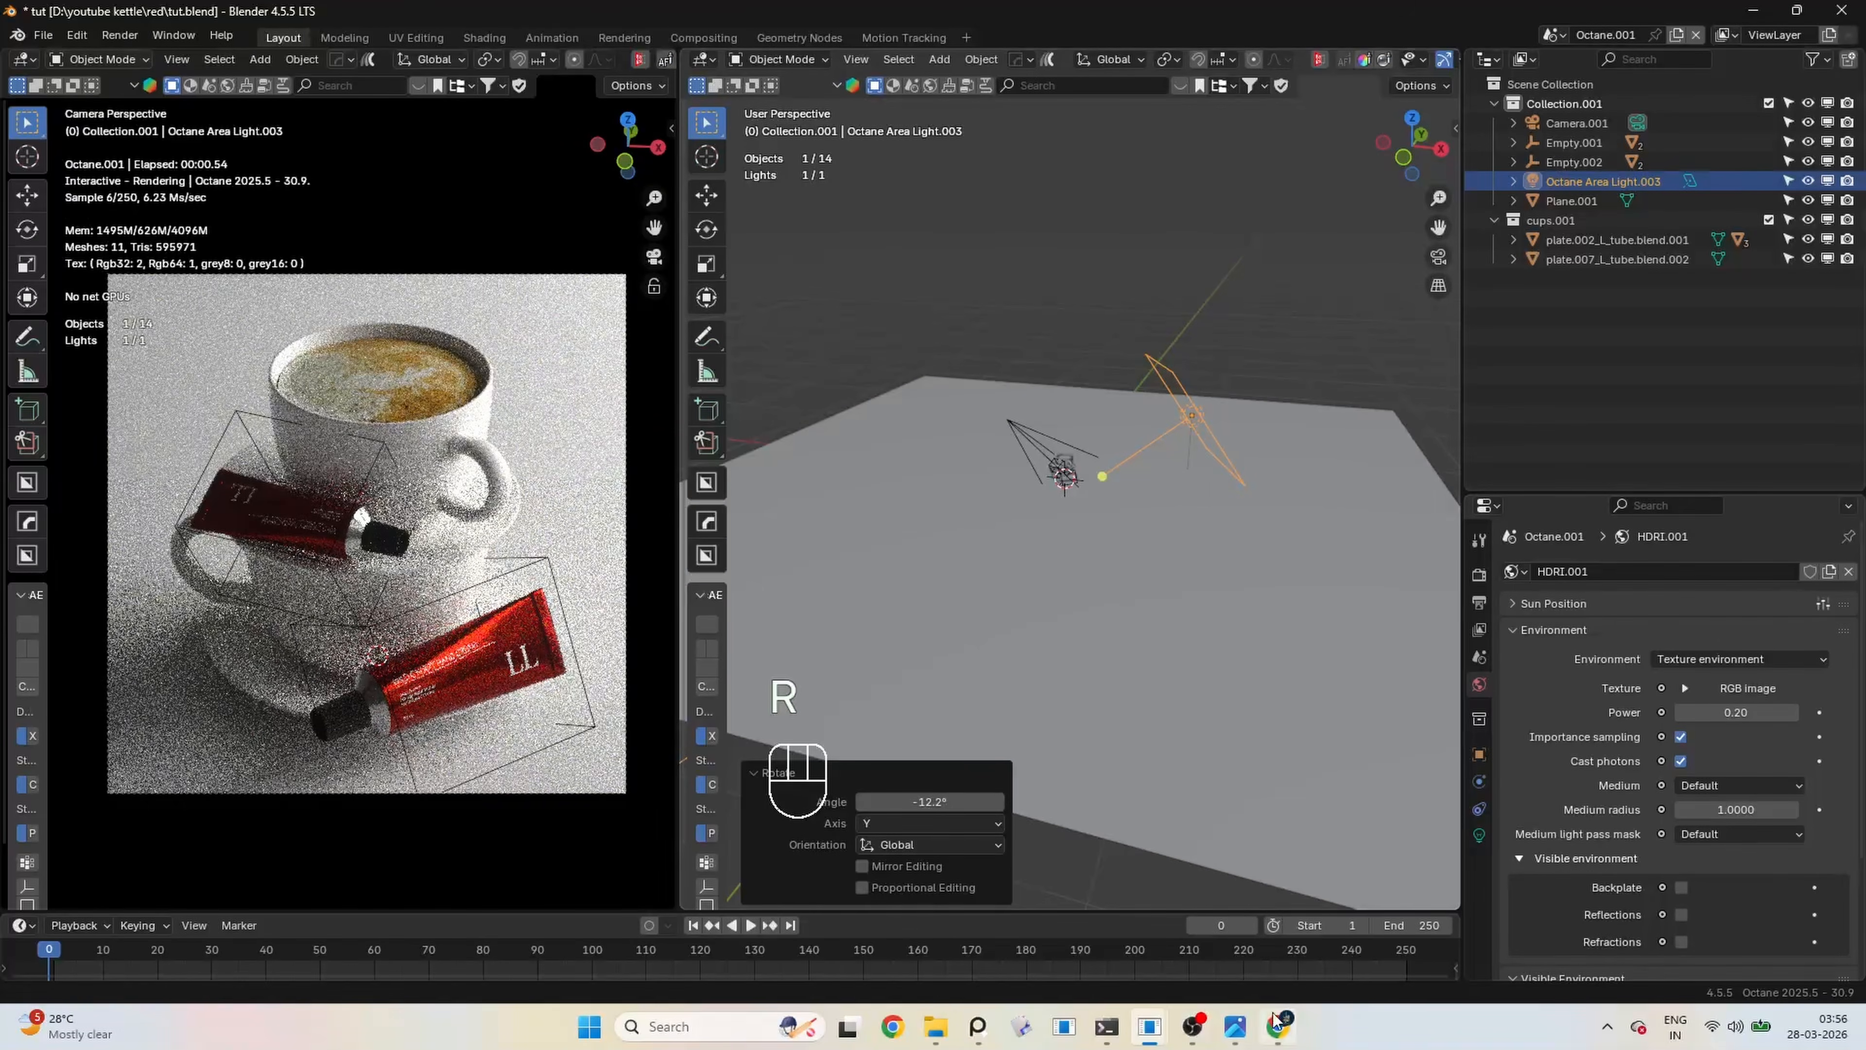
Bring up the reference image and compare its shadow direction with the area light's placement and the rendered cups
{"action": "left_click", "coordinate": [1060, 990]}
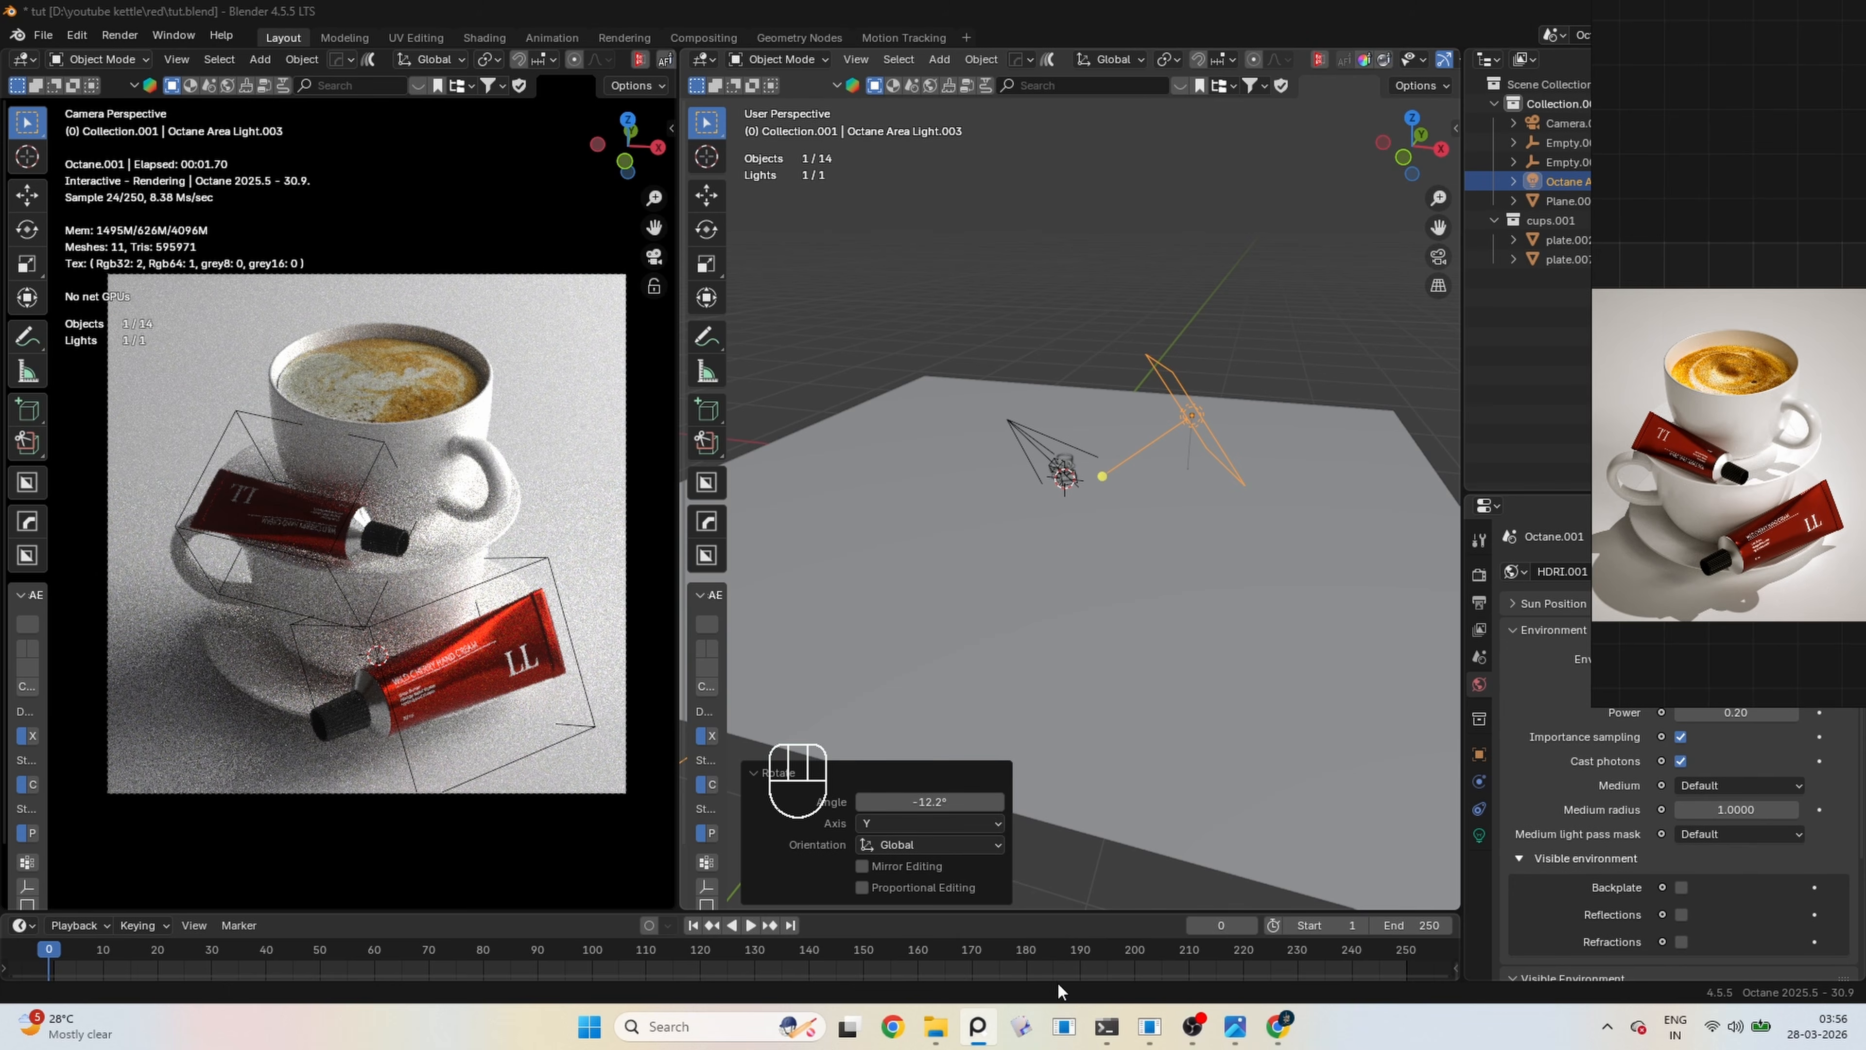
{"action": "scroll", "coordinate": [1766, 440], "scroll_direction": "down", "scroll_amount": 3}
{"action": "scroll", "coordinate": [1760, 443], "scroll_direction": "up", "scroll_amount": 2}
{"action": "mouse_move", "coordinate": [1749, 449]}
{"action": "middle_mouse_down"}
{"action": "mouse_move", "coordinate": [1640, 467]}
{"action": "mouse_move", "coordinate": [1712, 455]}
{"action": "middle_mouse_up"}
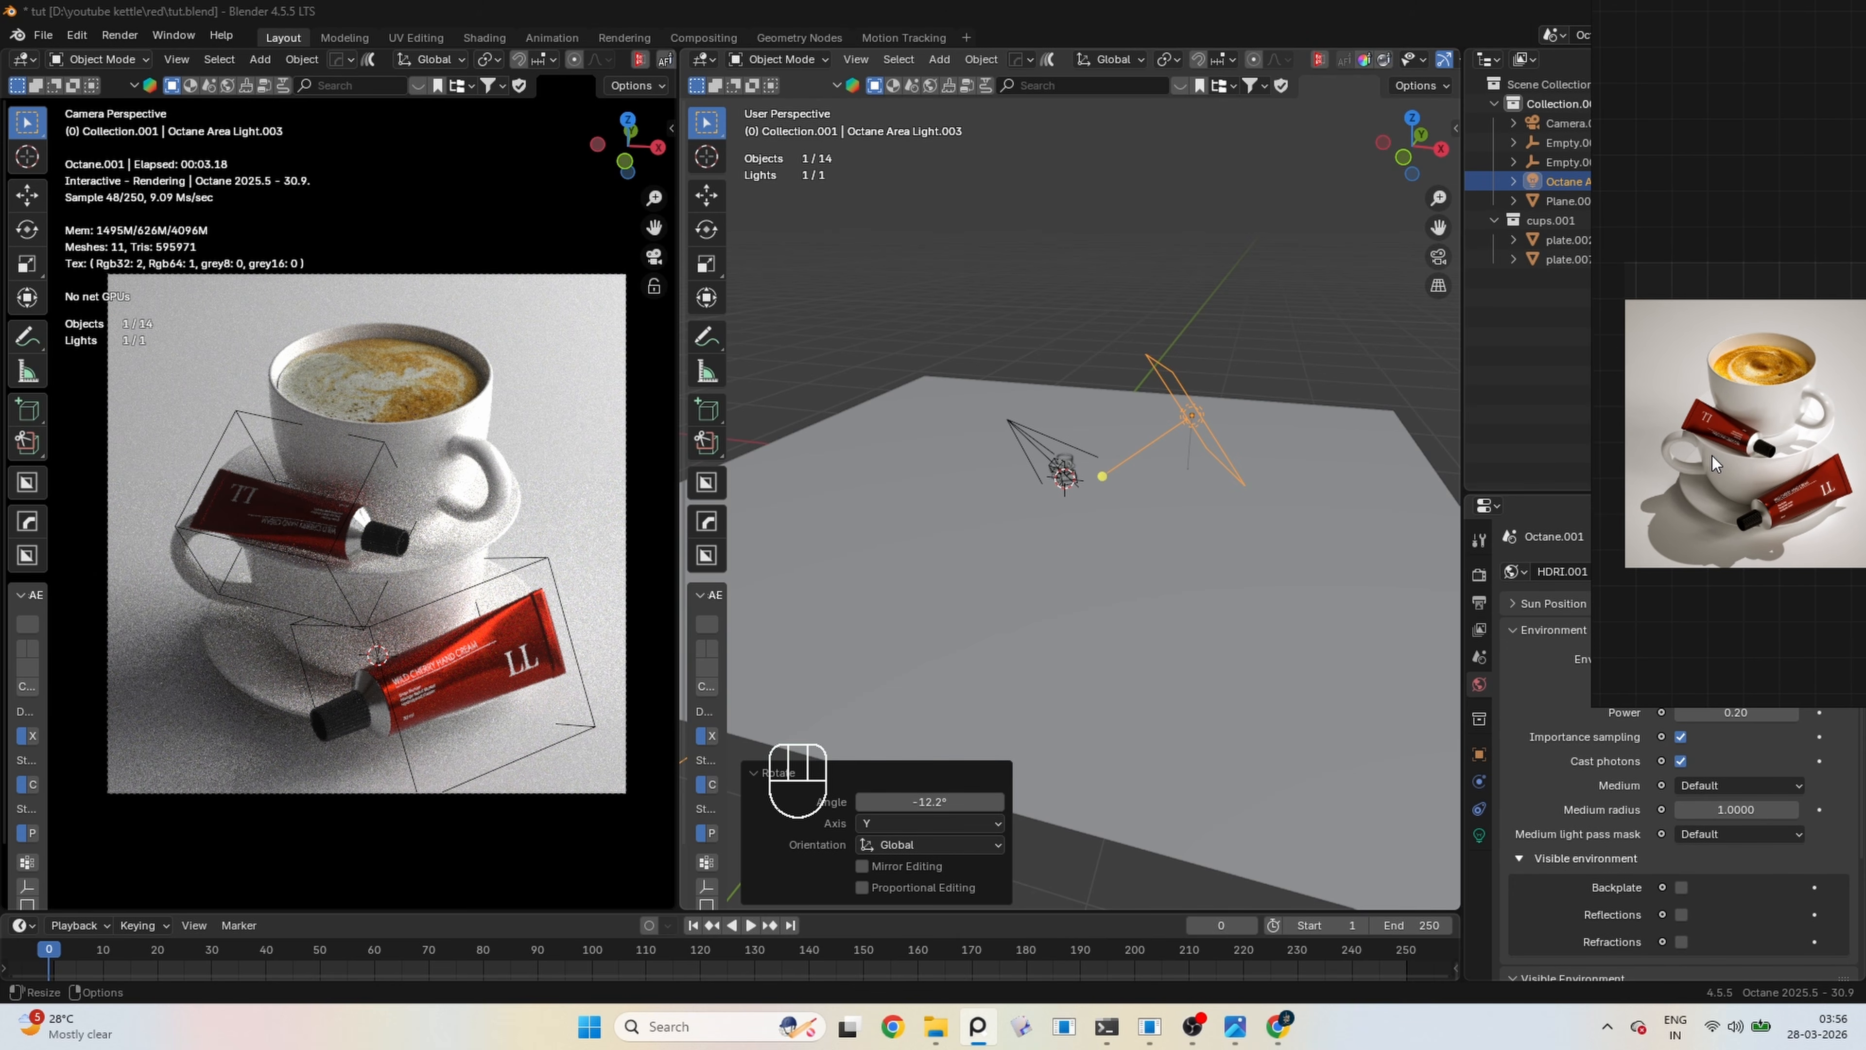
{"action": "middle_click_drag", "start_coordinate": [1234, 549], "coordinate": [1225, 522]}
{"action": "scroll", "coordinate": [1661, 532], "scroll_direction": "up", "scroll_amount": 1}
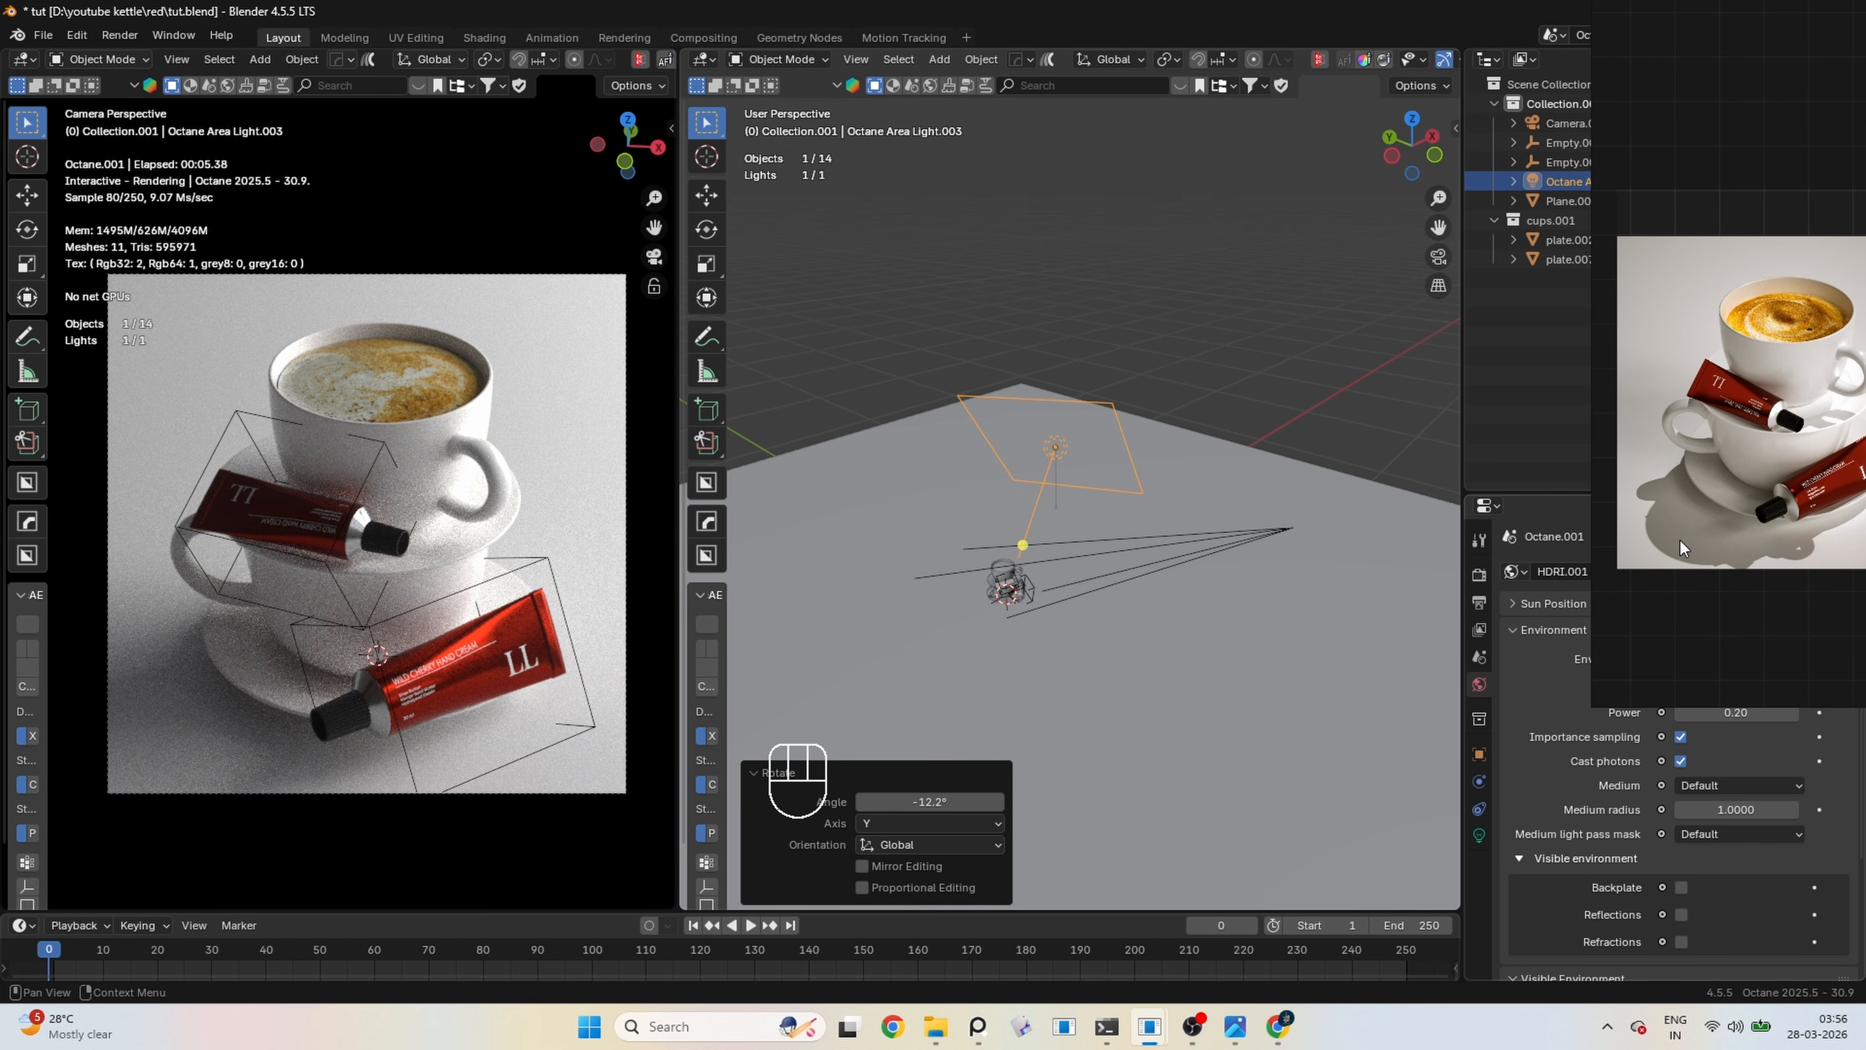
{"action": "middle_click_drag", "start_coordinate": [998, 571], "coordinate": [1142, 508]}
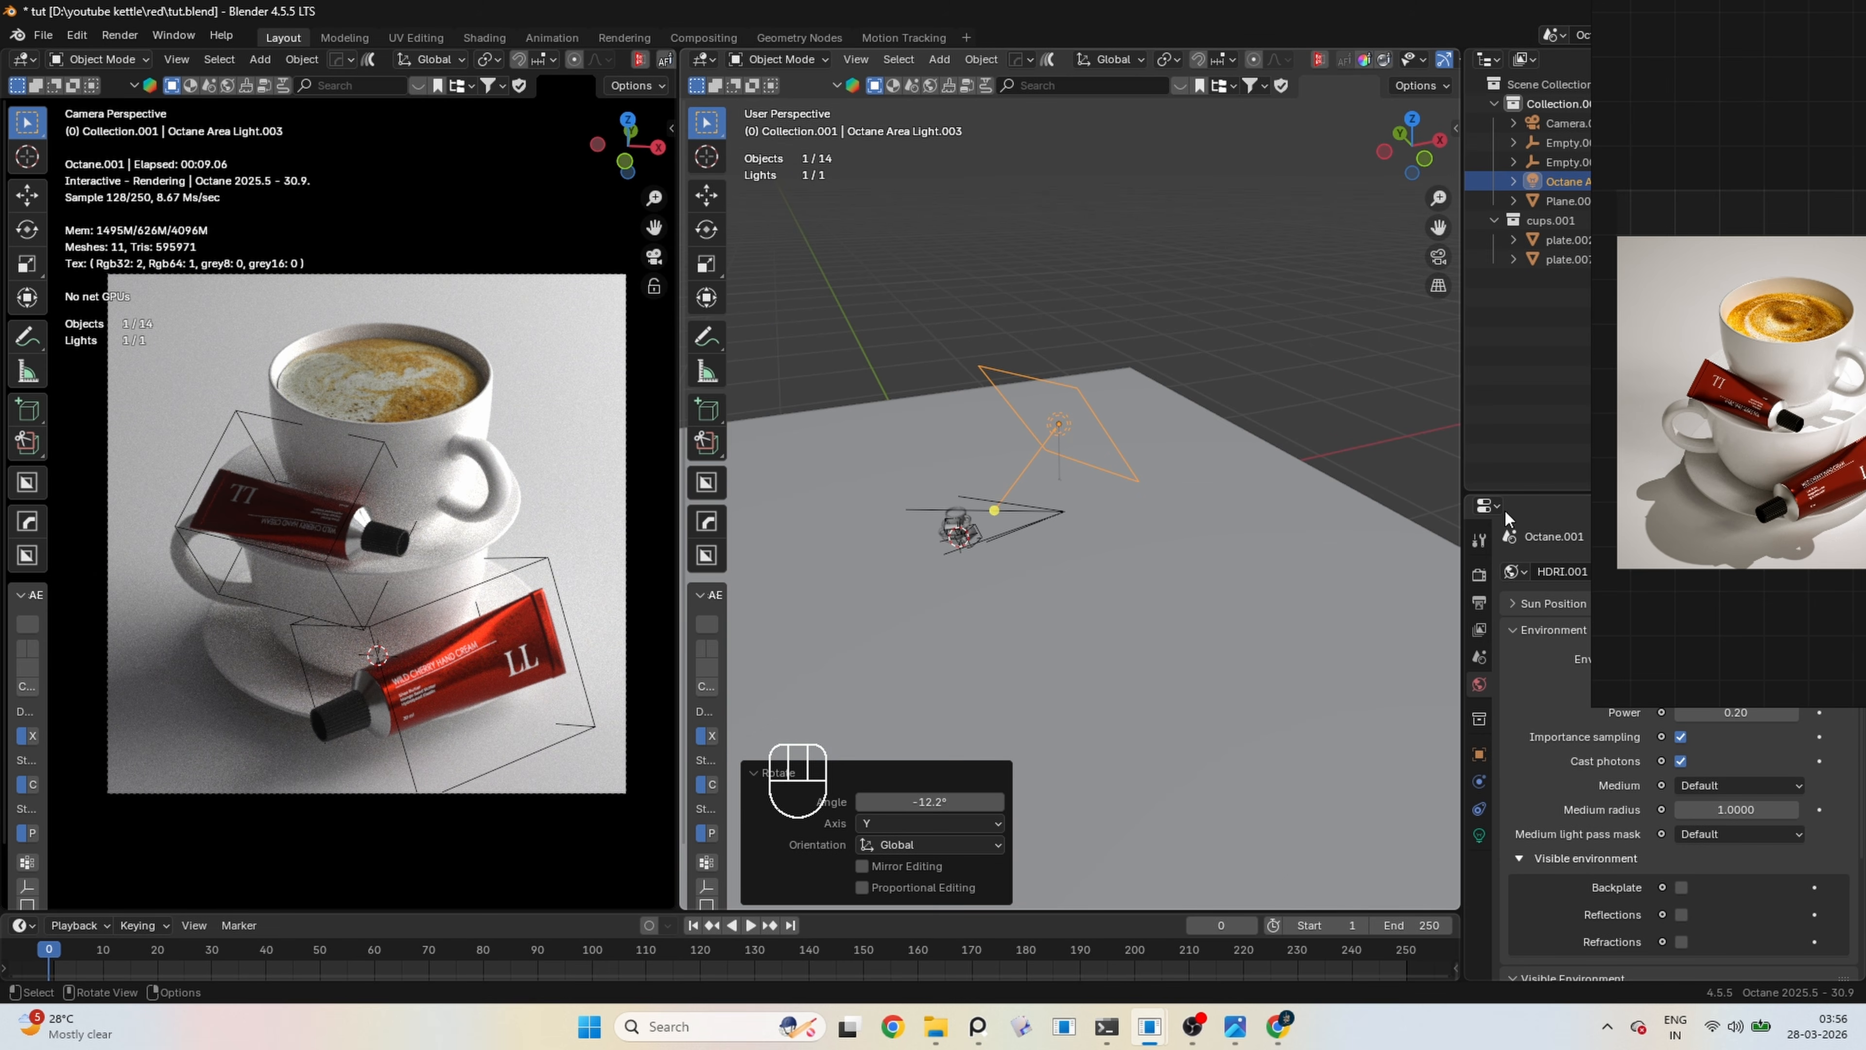
{"action": "right_click_drag", "start_coordinate": [1711, 498], "coordinate": [1644, 303]}
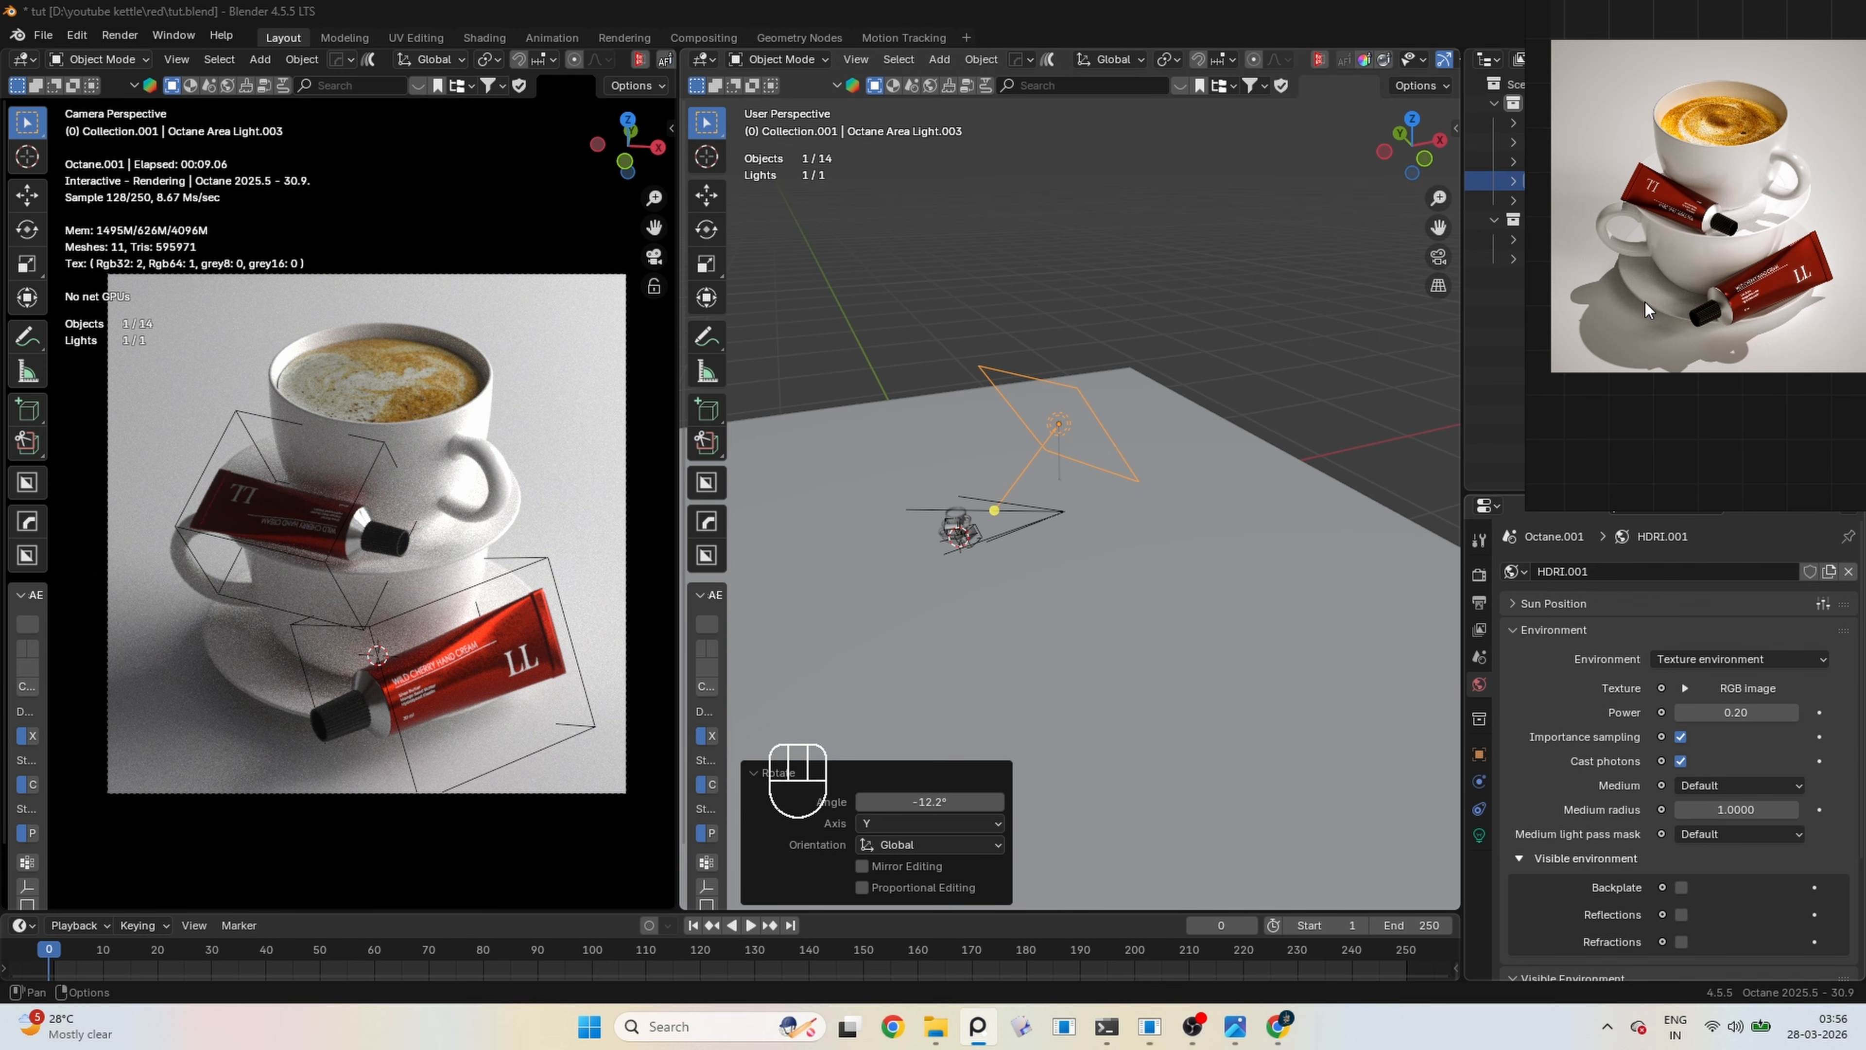
Try the area light at smaller sizes of 50 mm and 10 mm to compare the shadow sharpness
{"action": "left_click", "coordinate": [1480, 835]}
{"action": "left_click", "coordinate": [1749, 763]}
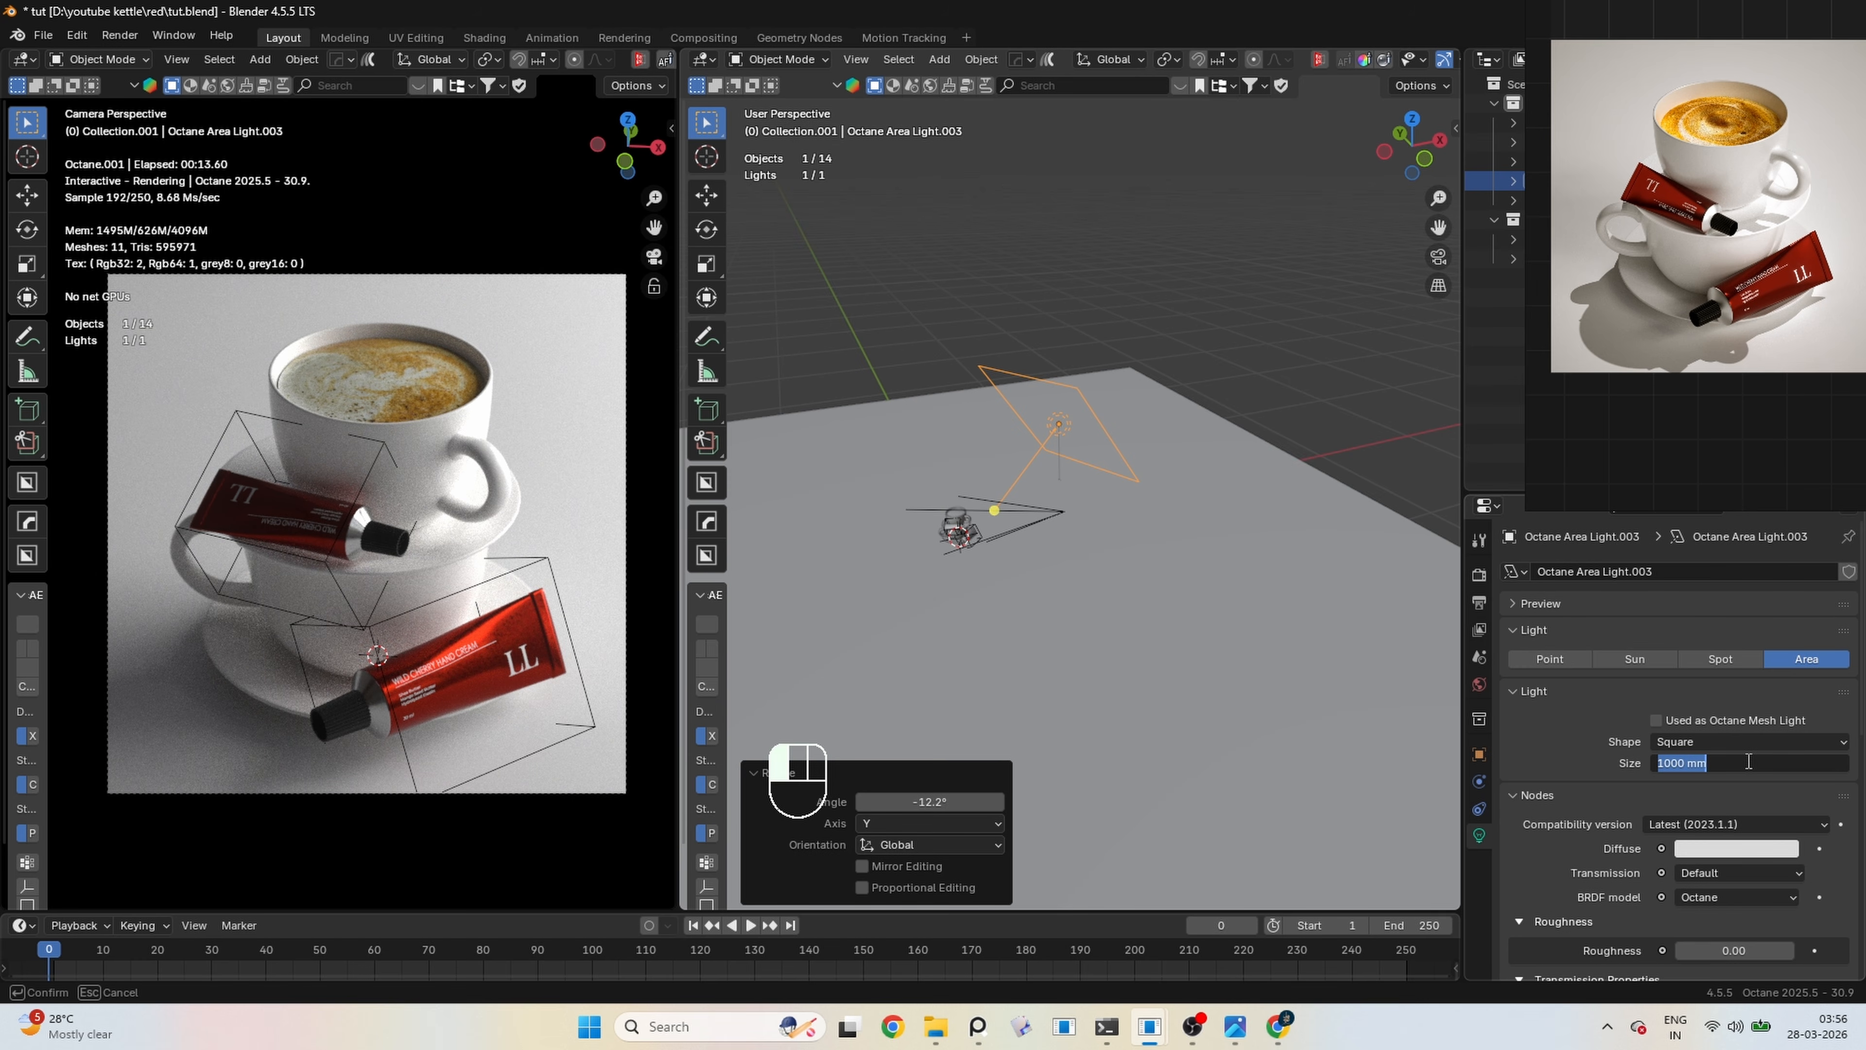
{"action": "type", "text": "50"}
{"action": "key", "text": "Return"}
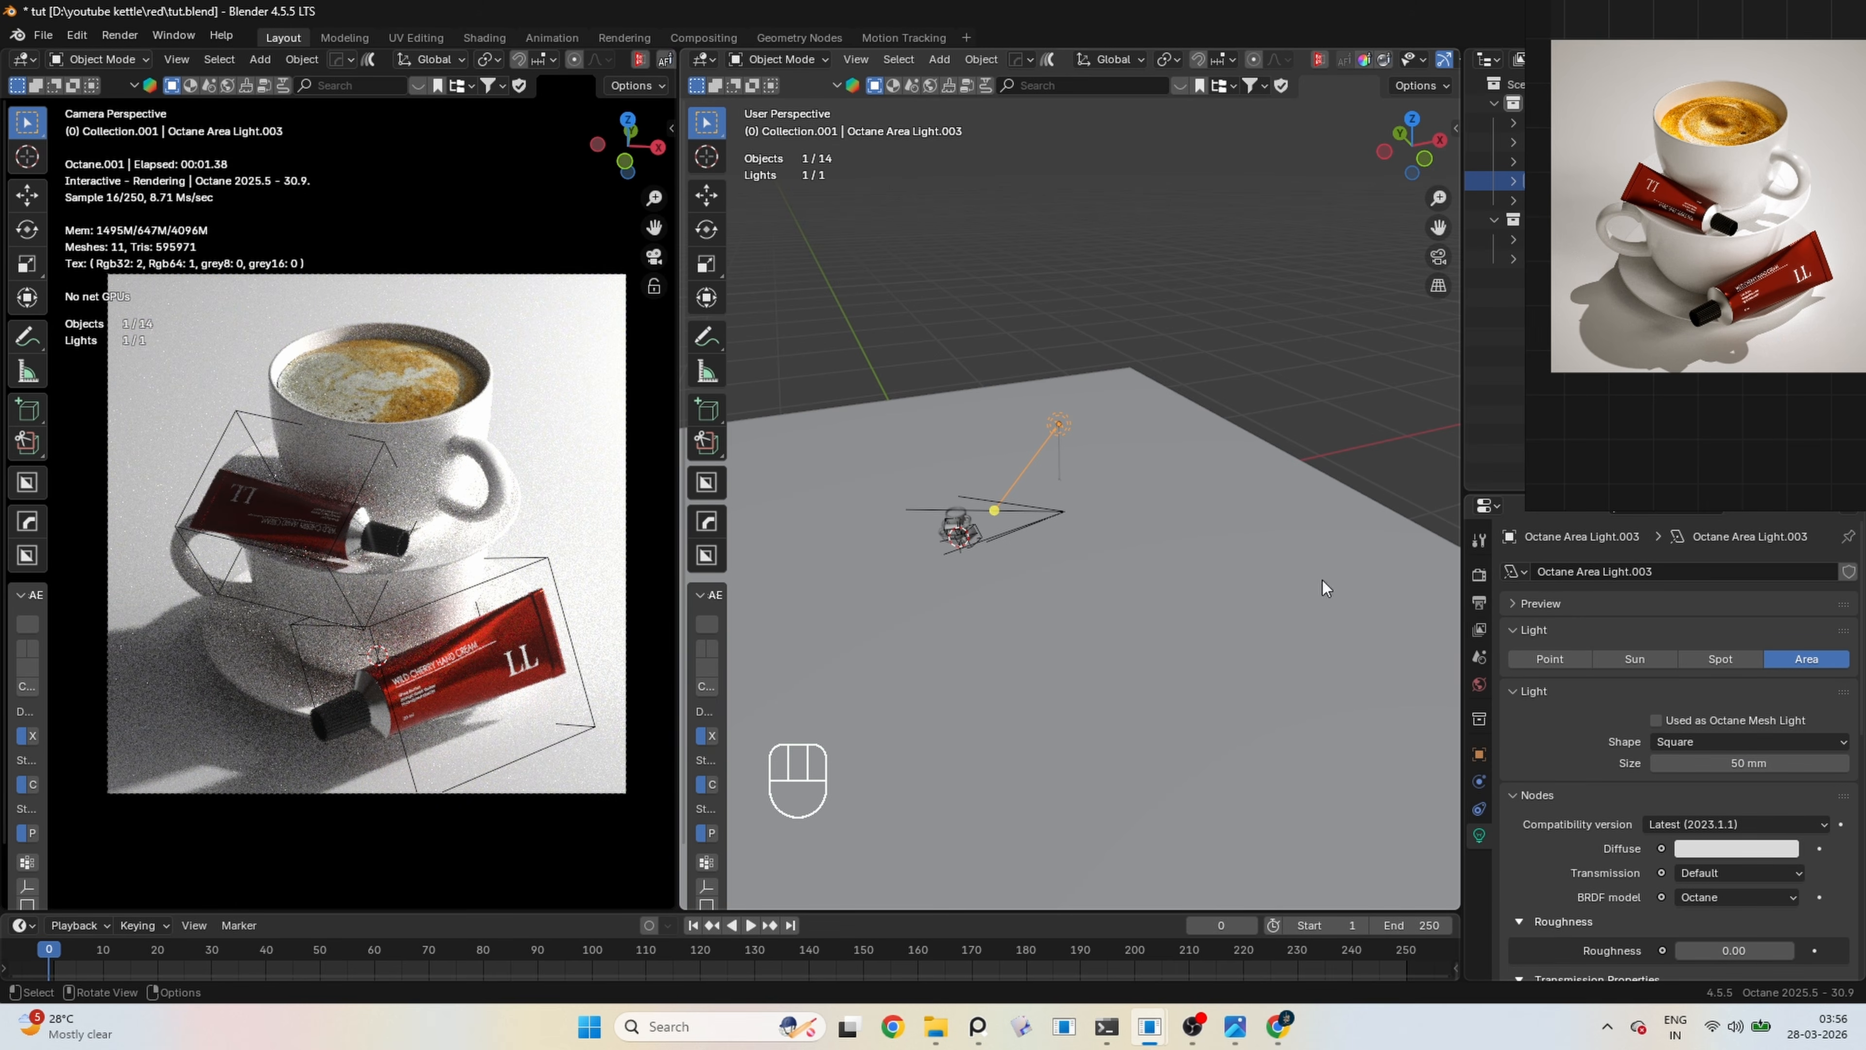
{"action": "middle_click_drag", "start_coordinate": [1191, 582], "coordinate": [1263, 585]}
{"action": "left_click", "coordinate": [1777, 761]}
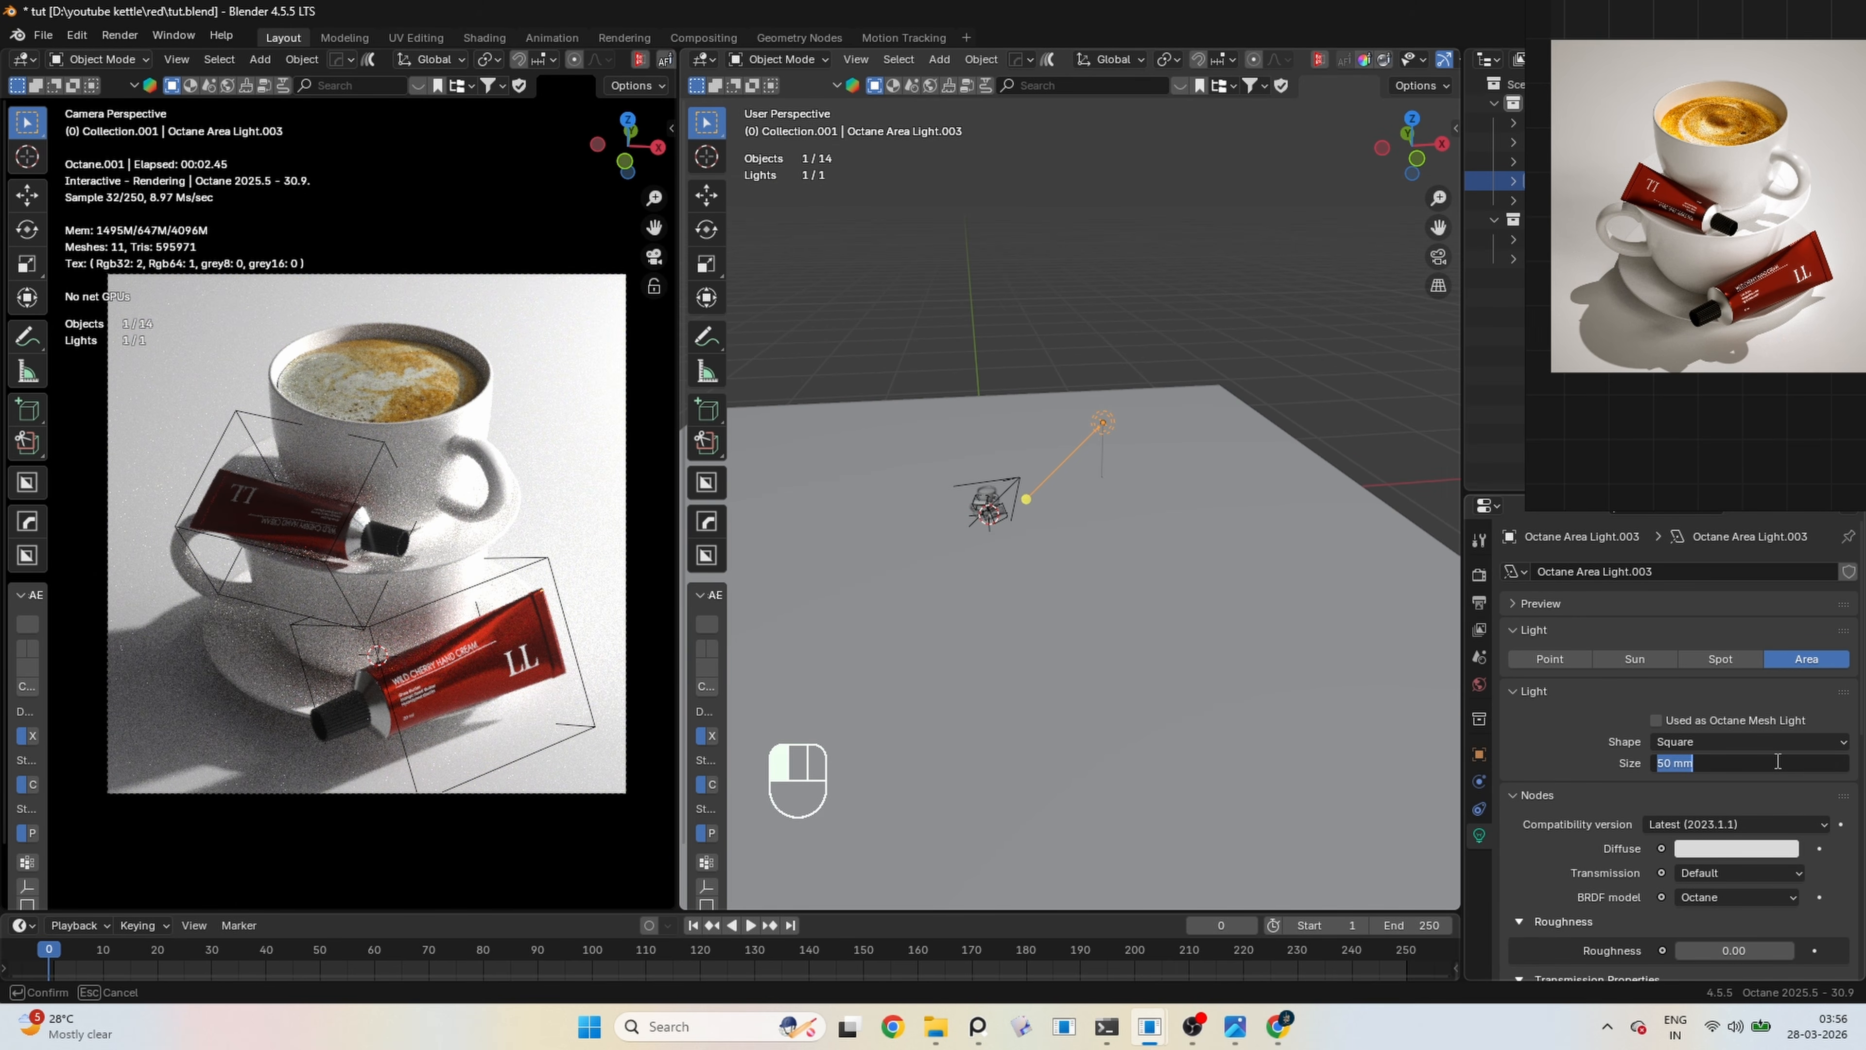
{"action": "type", "text": "10"}
{"action": "key", "text": "Return"}
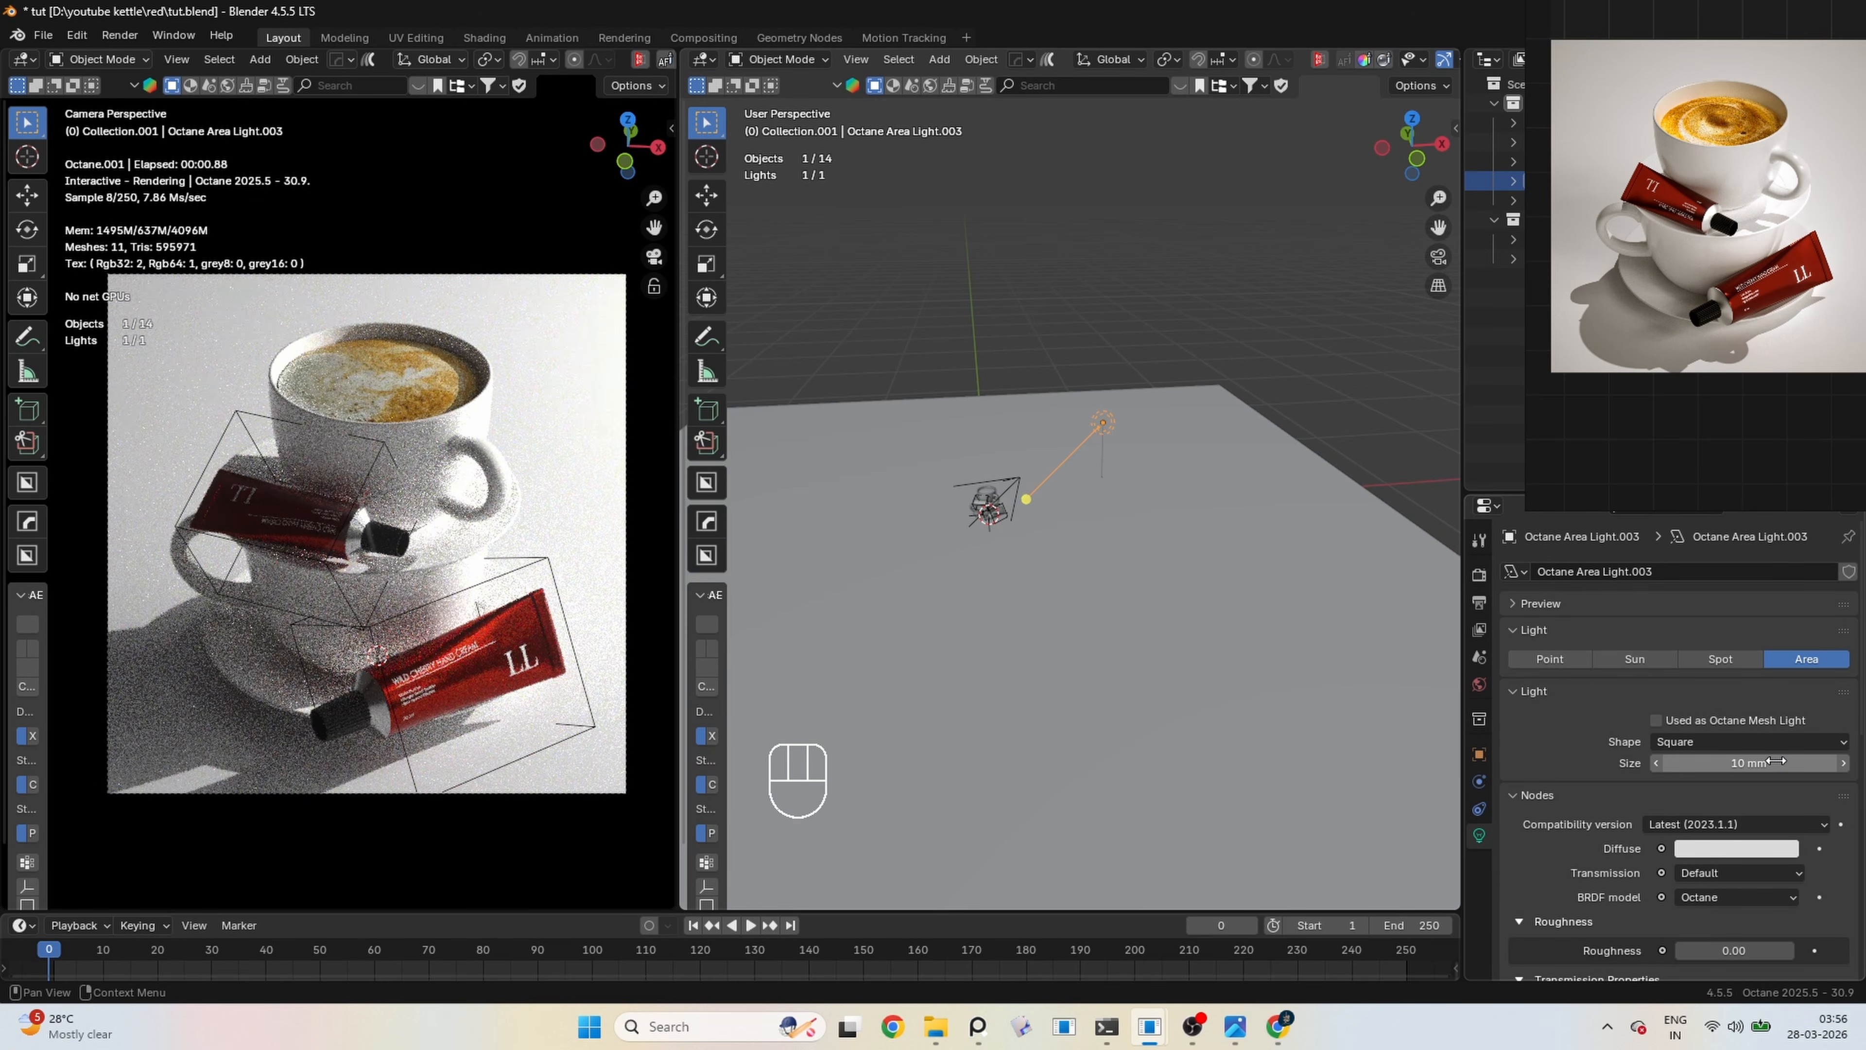
Set the area light's size to 200 mm and scale the light up by about 1.326
{"action": "left_click", "coordinate": [1777, 762]}
{"action": "type", "text": "200"}
{"action": "key", "text": "Return"}
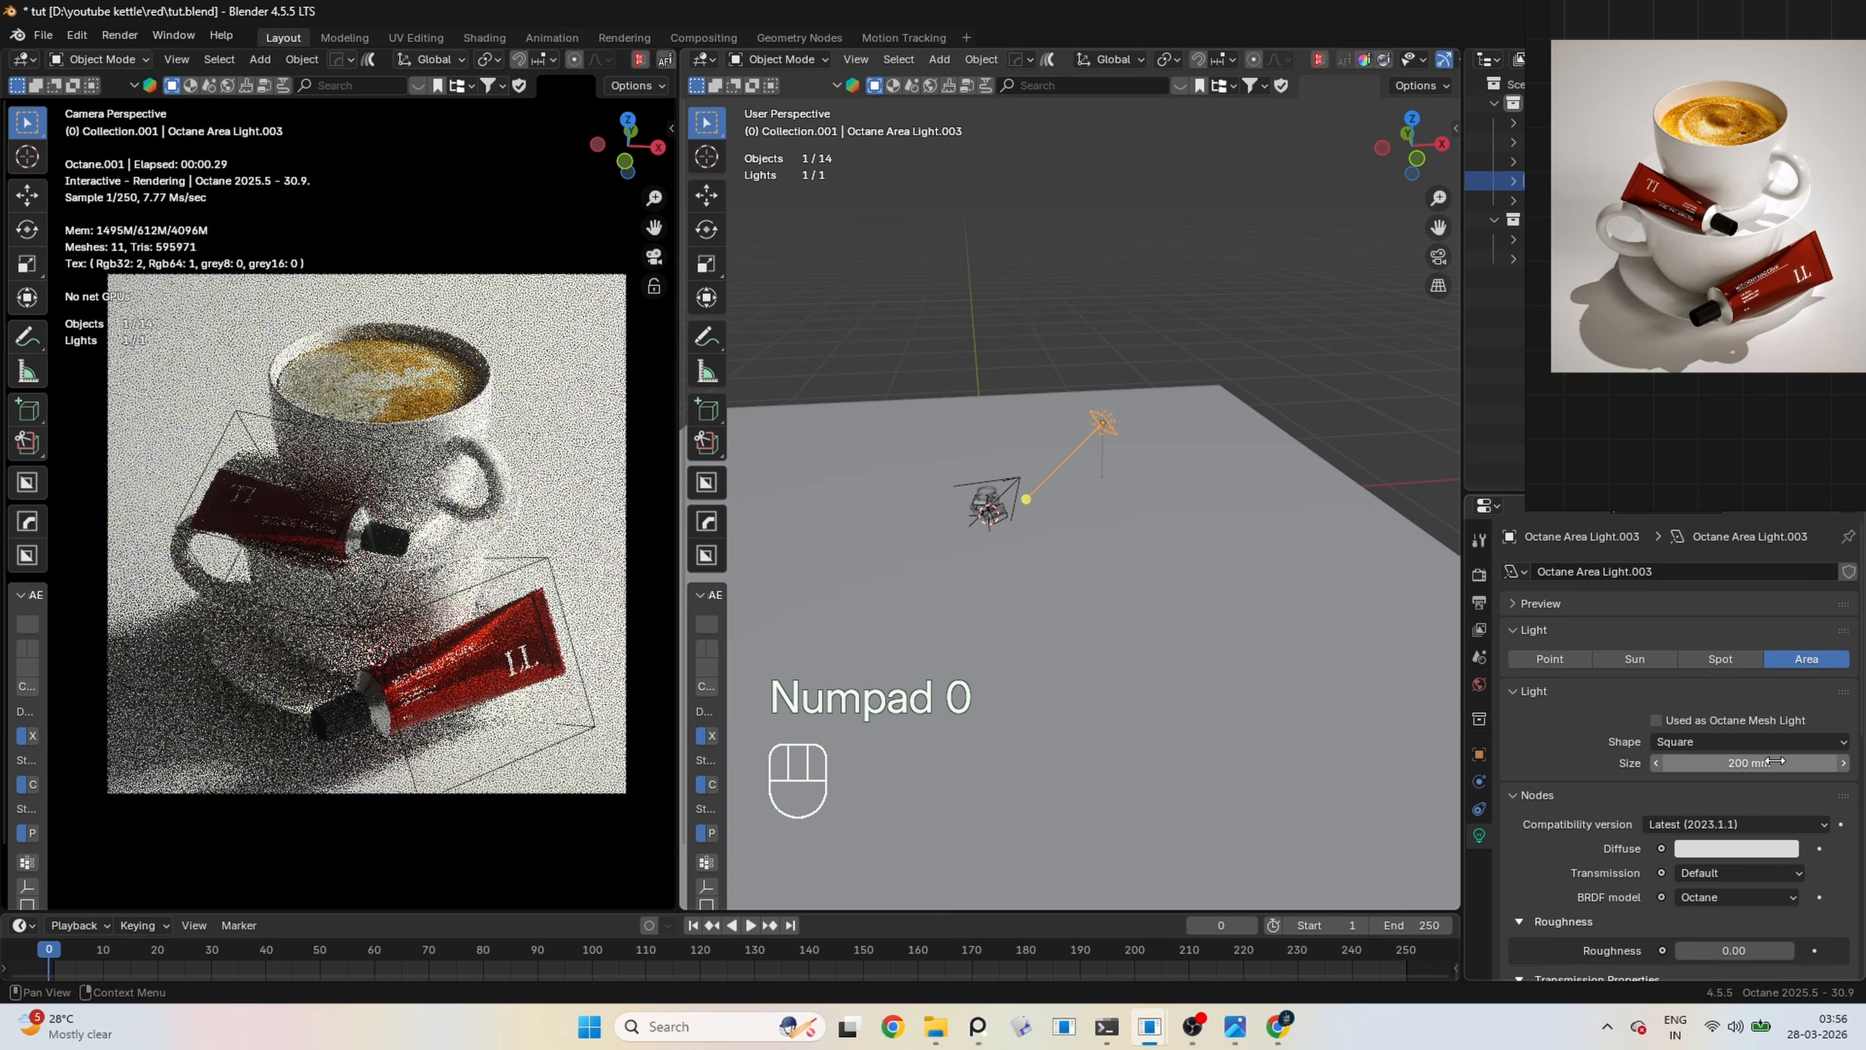
{"action": "middle_click_drag", "start_coordinate": [1016, 679], "coordinate": [1140, 485]}
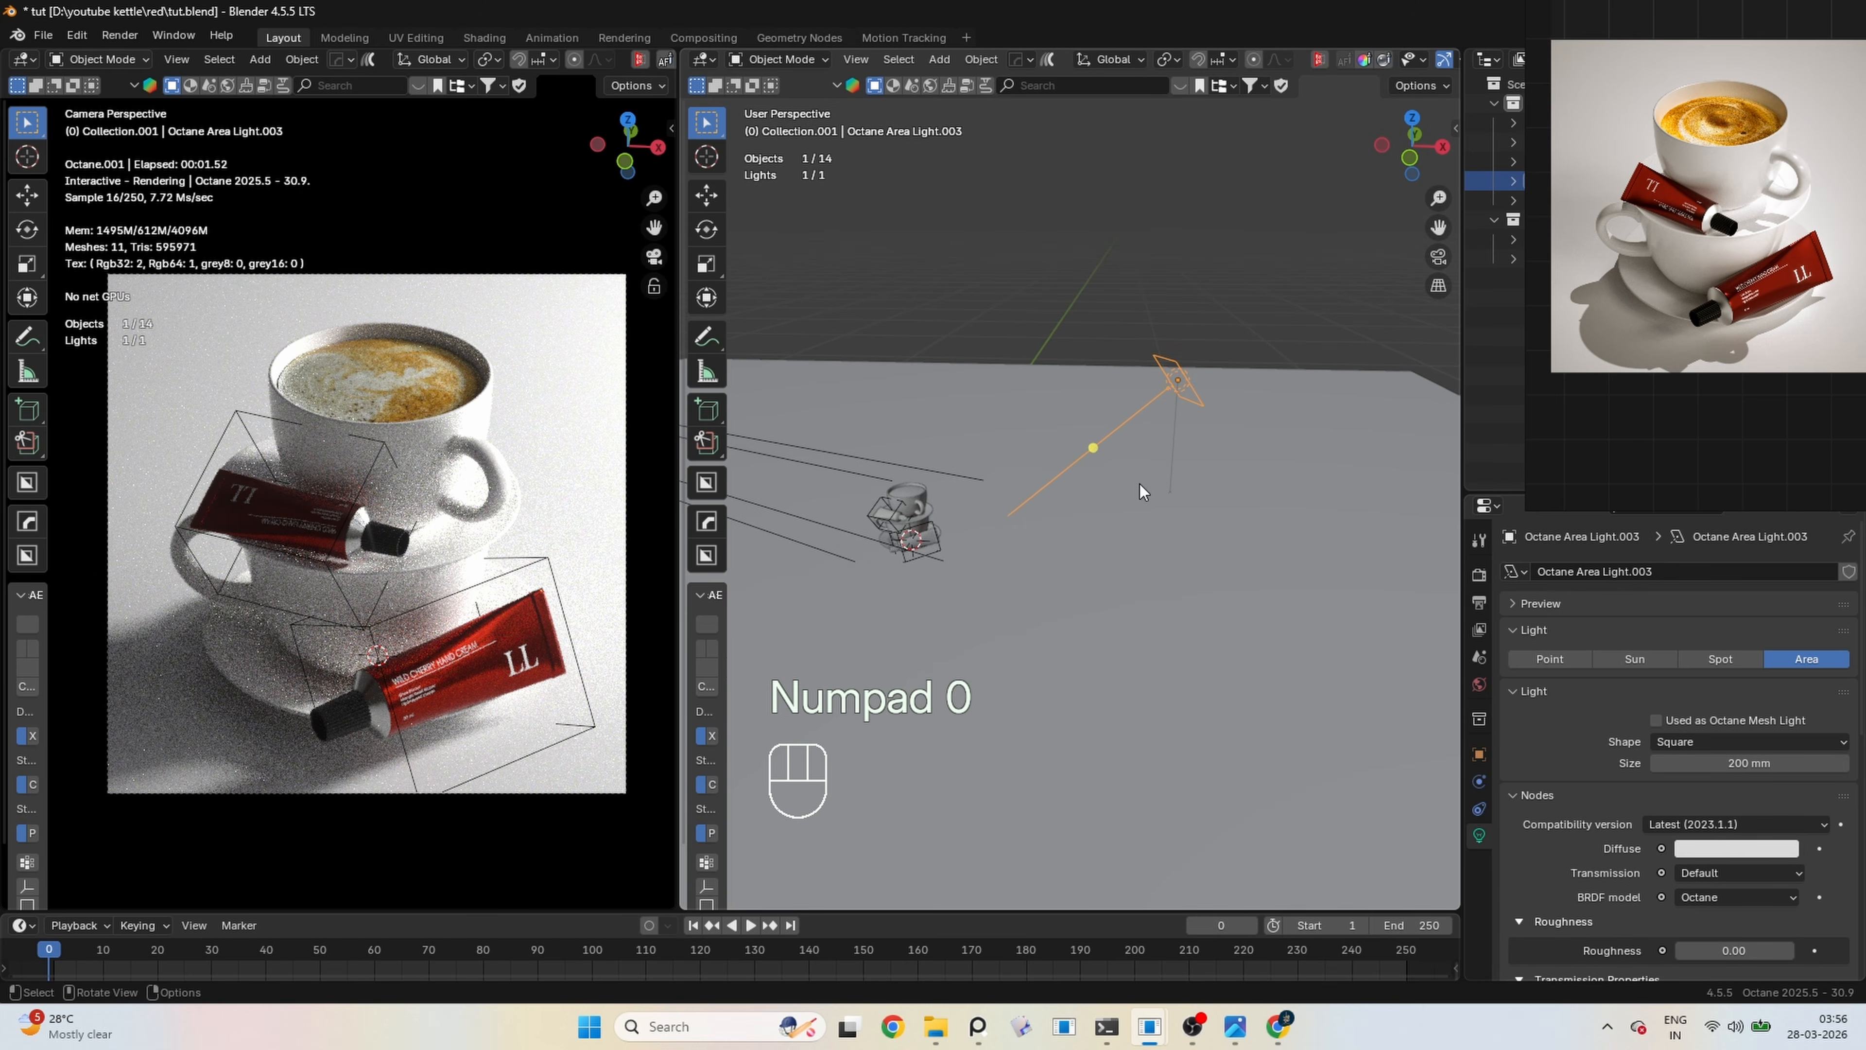
{"action": "key", "text": "g"}
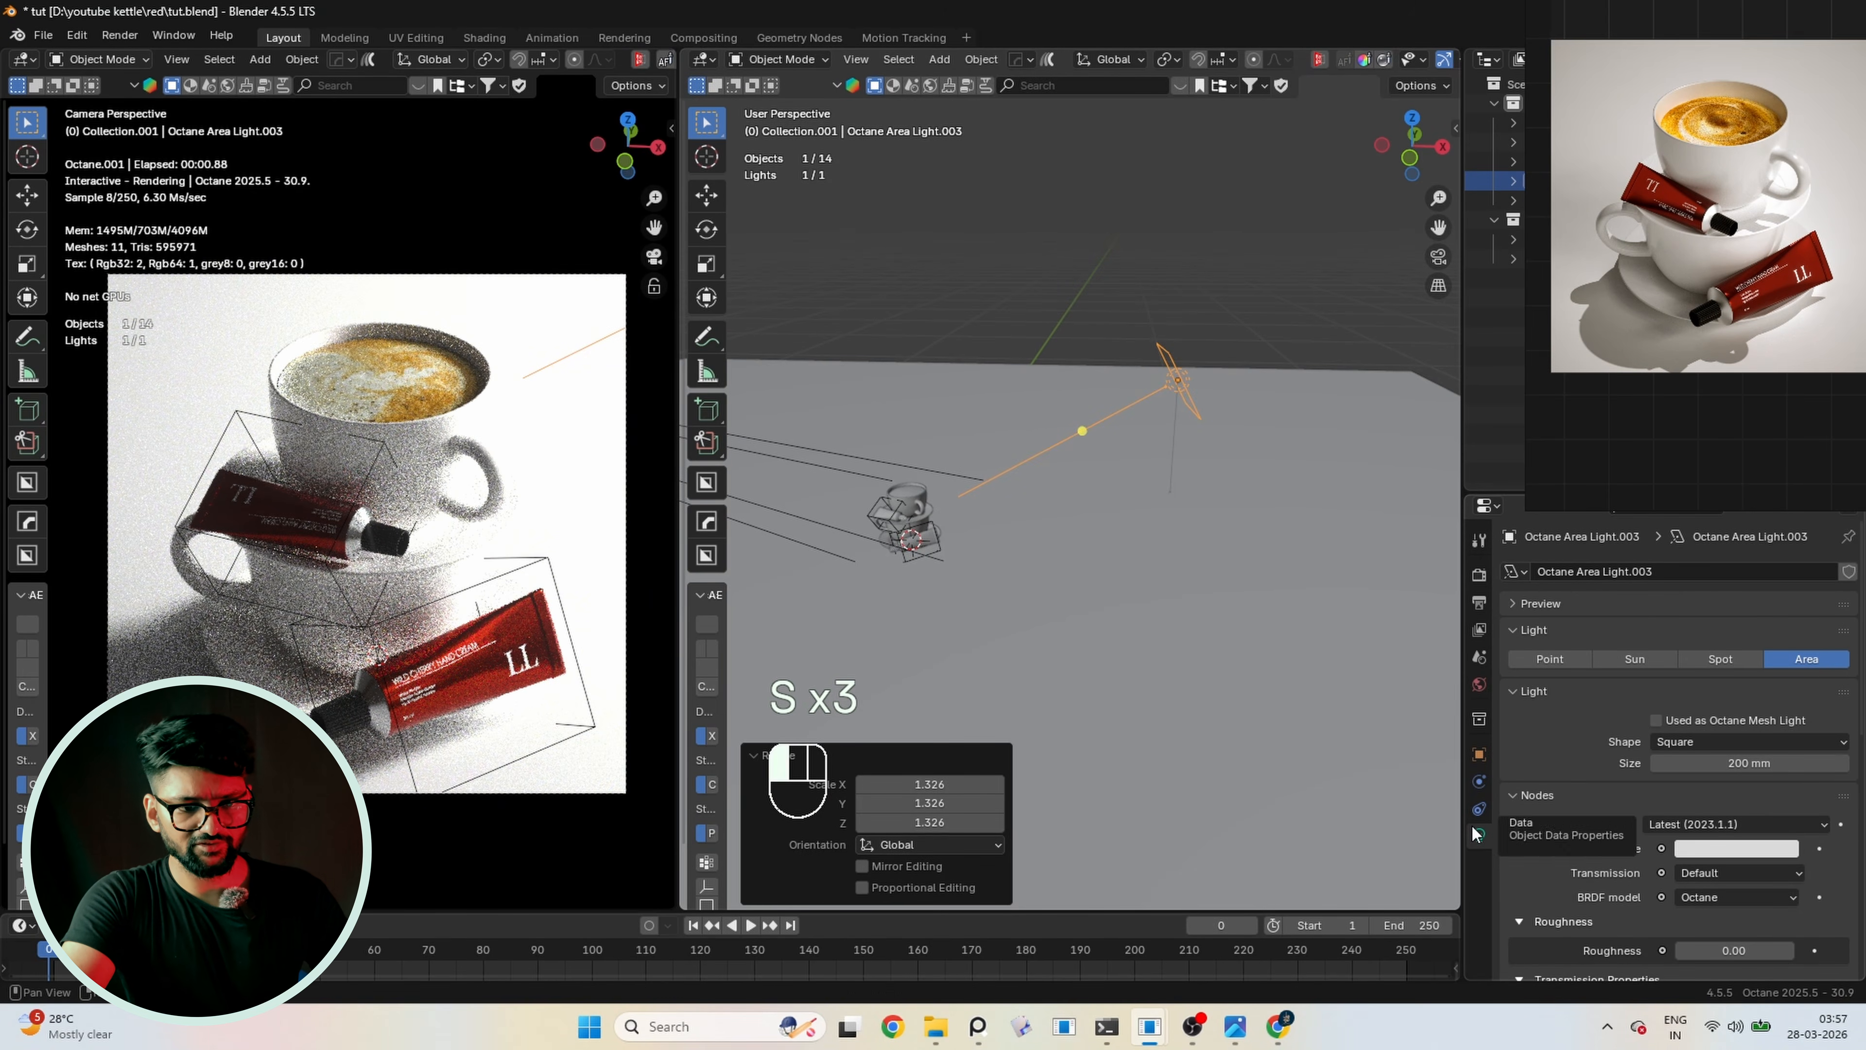
Set the area light's opacity to 0.00 and its texture emission power to 30
{"action": "scroll", "coordinate": [1730, 822], "scroll_direction": "down", "scroll_amount": 10}
{"action": "left_click_drag", "start_coordinate": [1707, 684], "coordinate": [1580, 684]}
{"action": "left_click", "coordinate": [1725, 968]}
{"action": "scroll", "coordinate": [1712, 912], "scroll_direction": "down", "scroll_amount": 4}
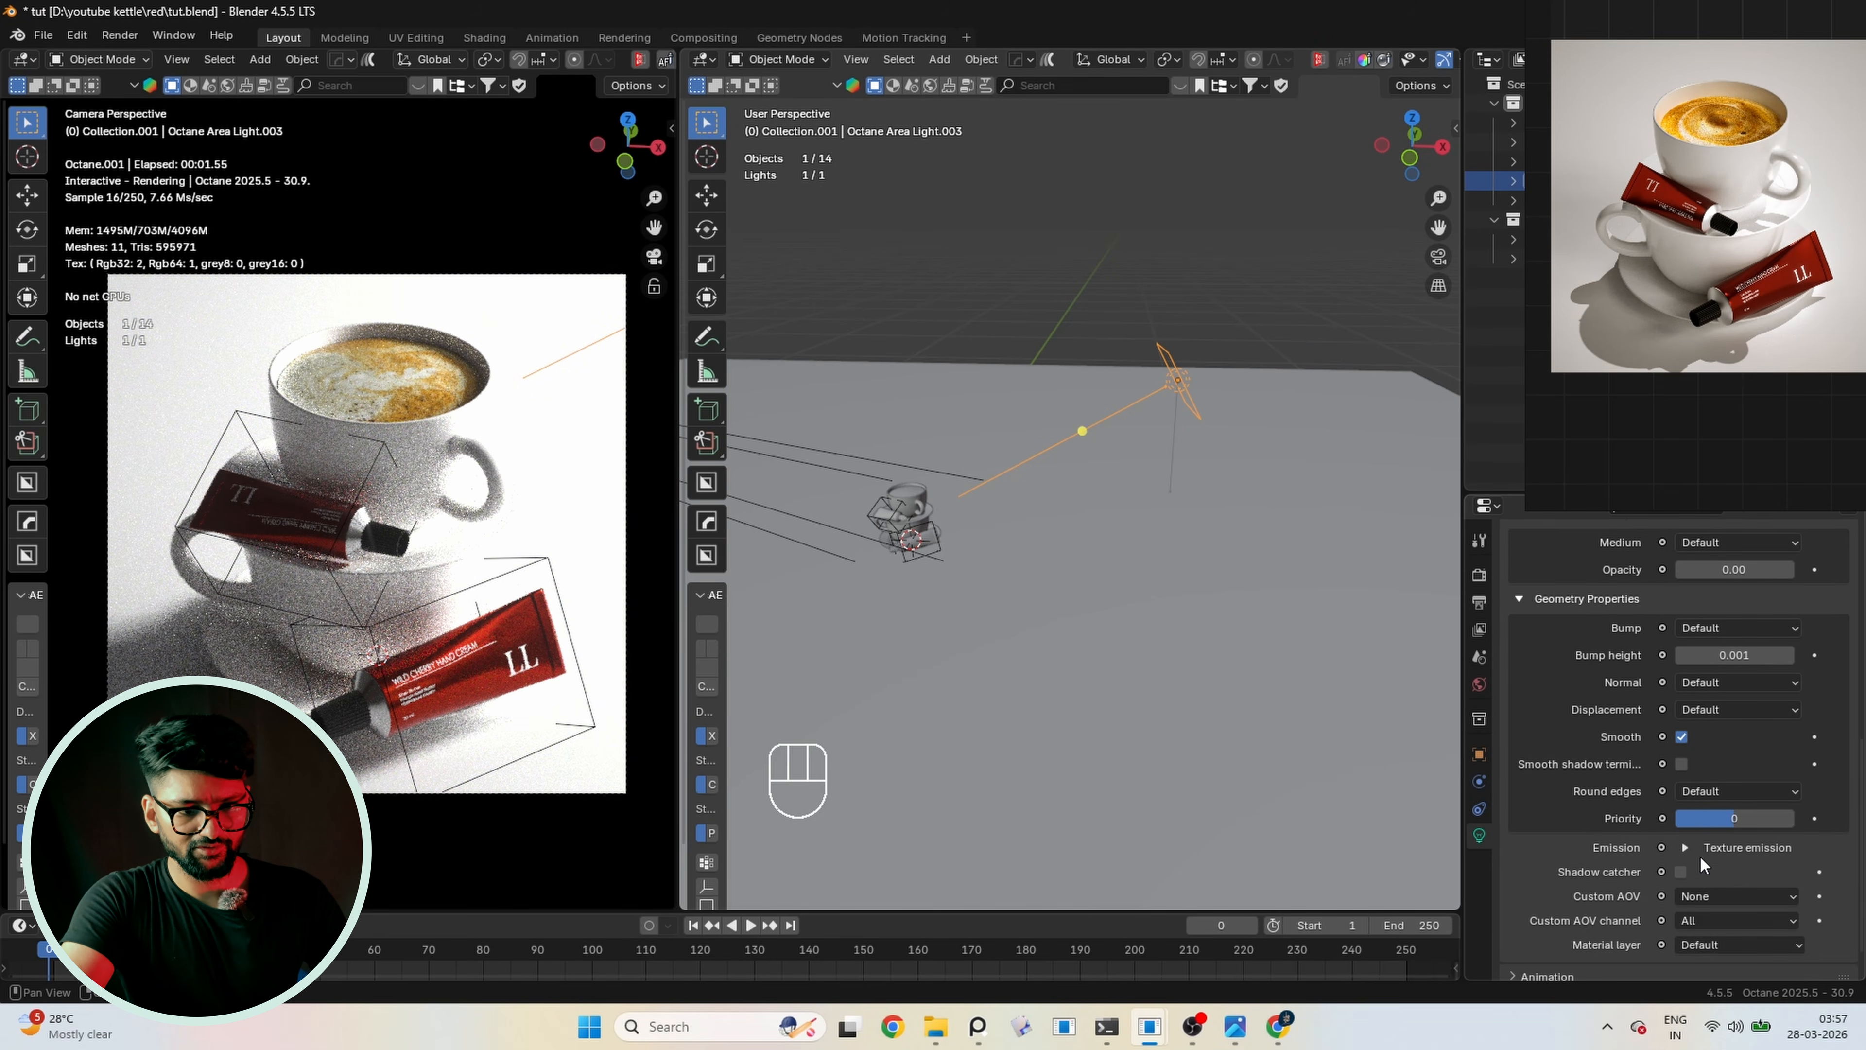
{"action": "left_click", "coordinate": [1740, 901]}
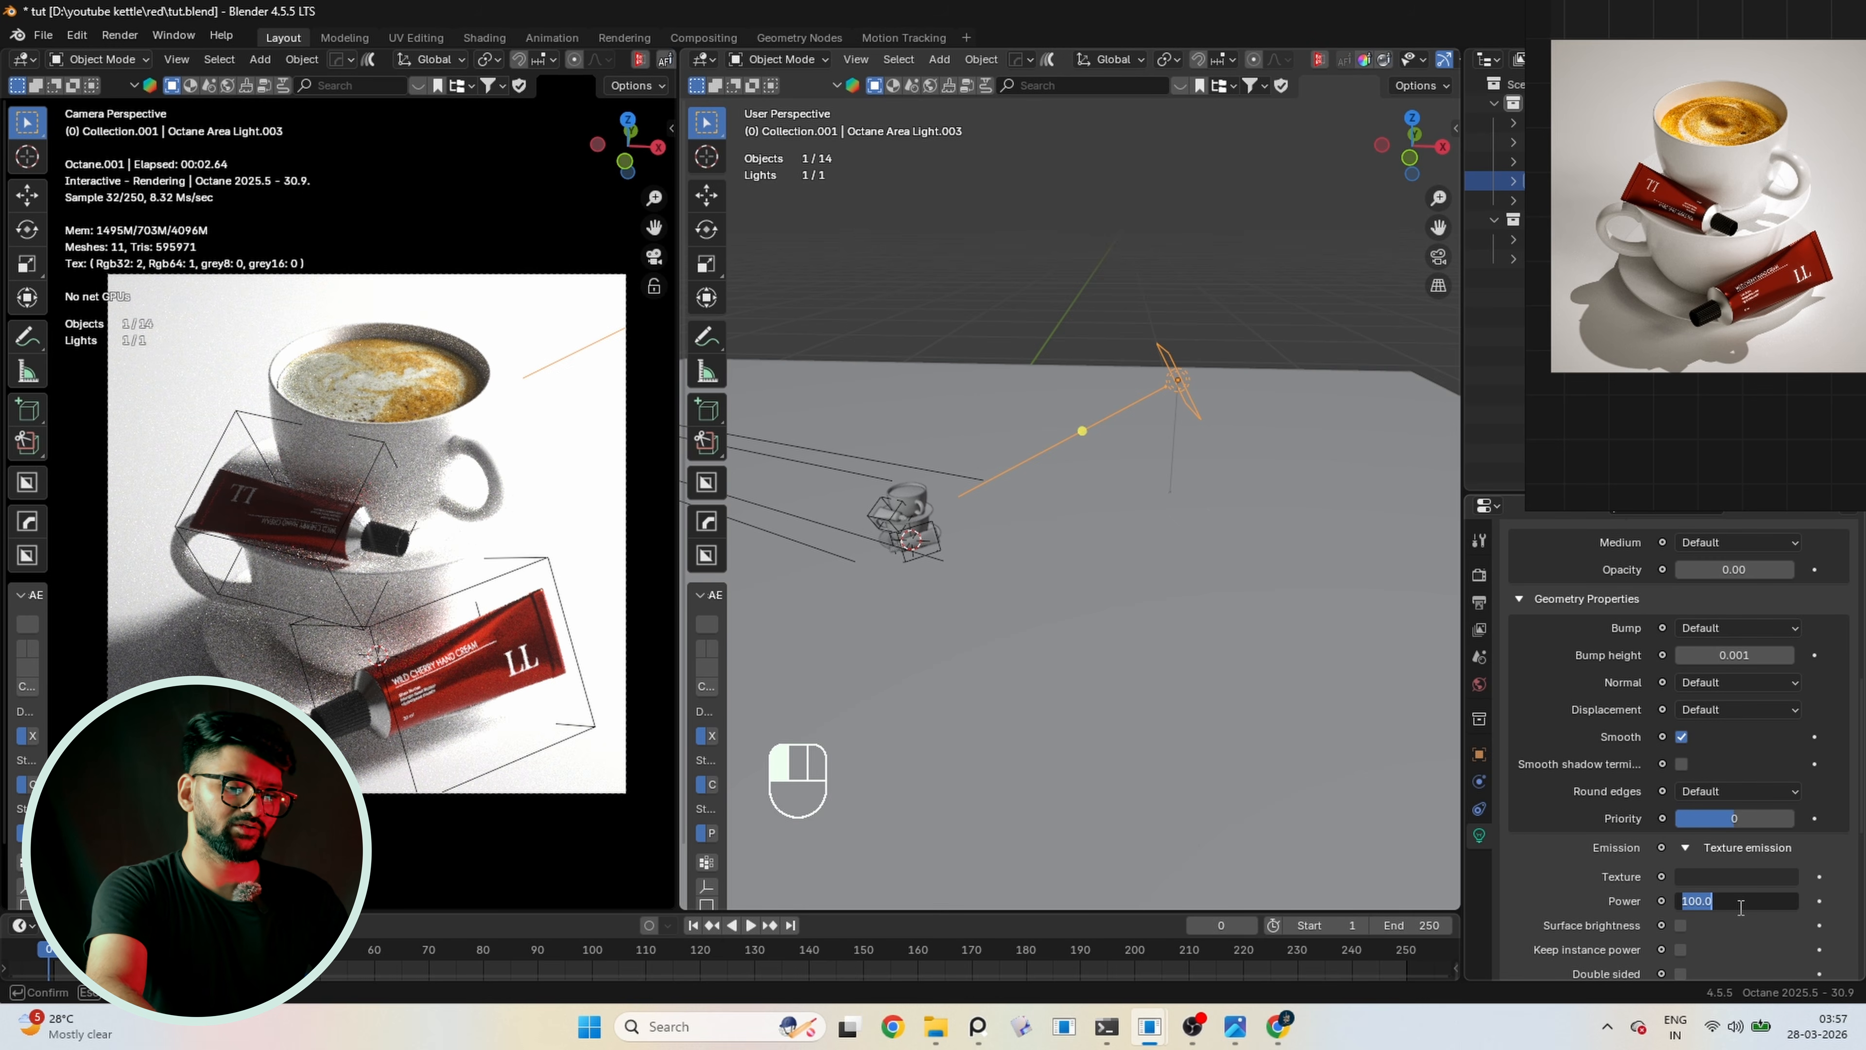
{"action": "type", "text": "30"}
{"action": "key", "text": "Return"}
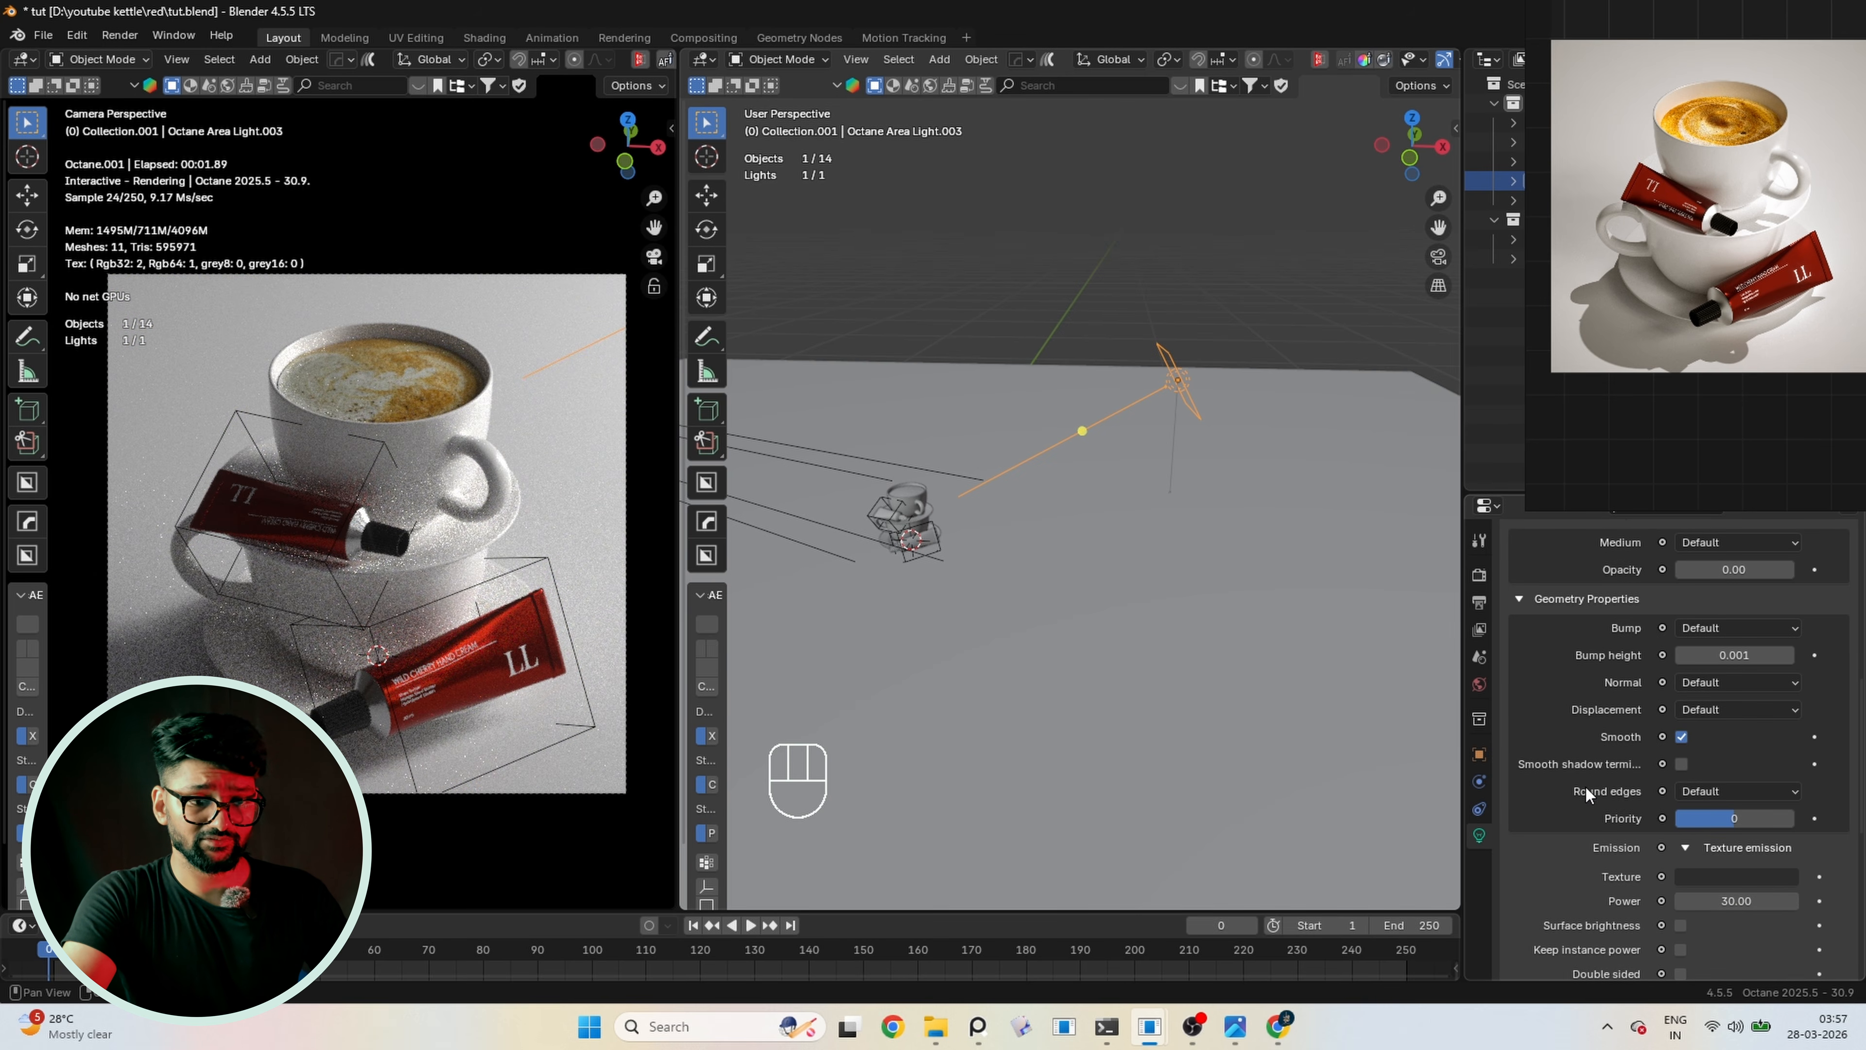
{"action": "scroll", "coordinate": [1620, 805], "scroll_direction": "up", "scroll_amount": 10}
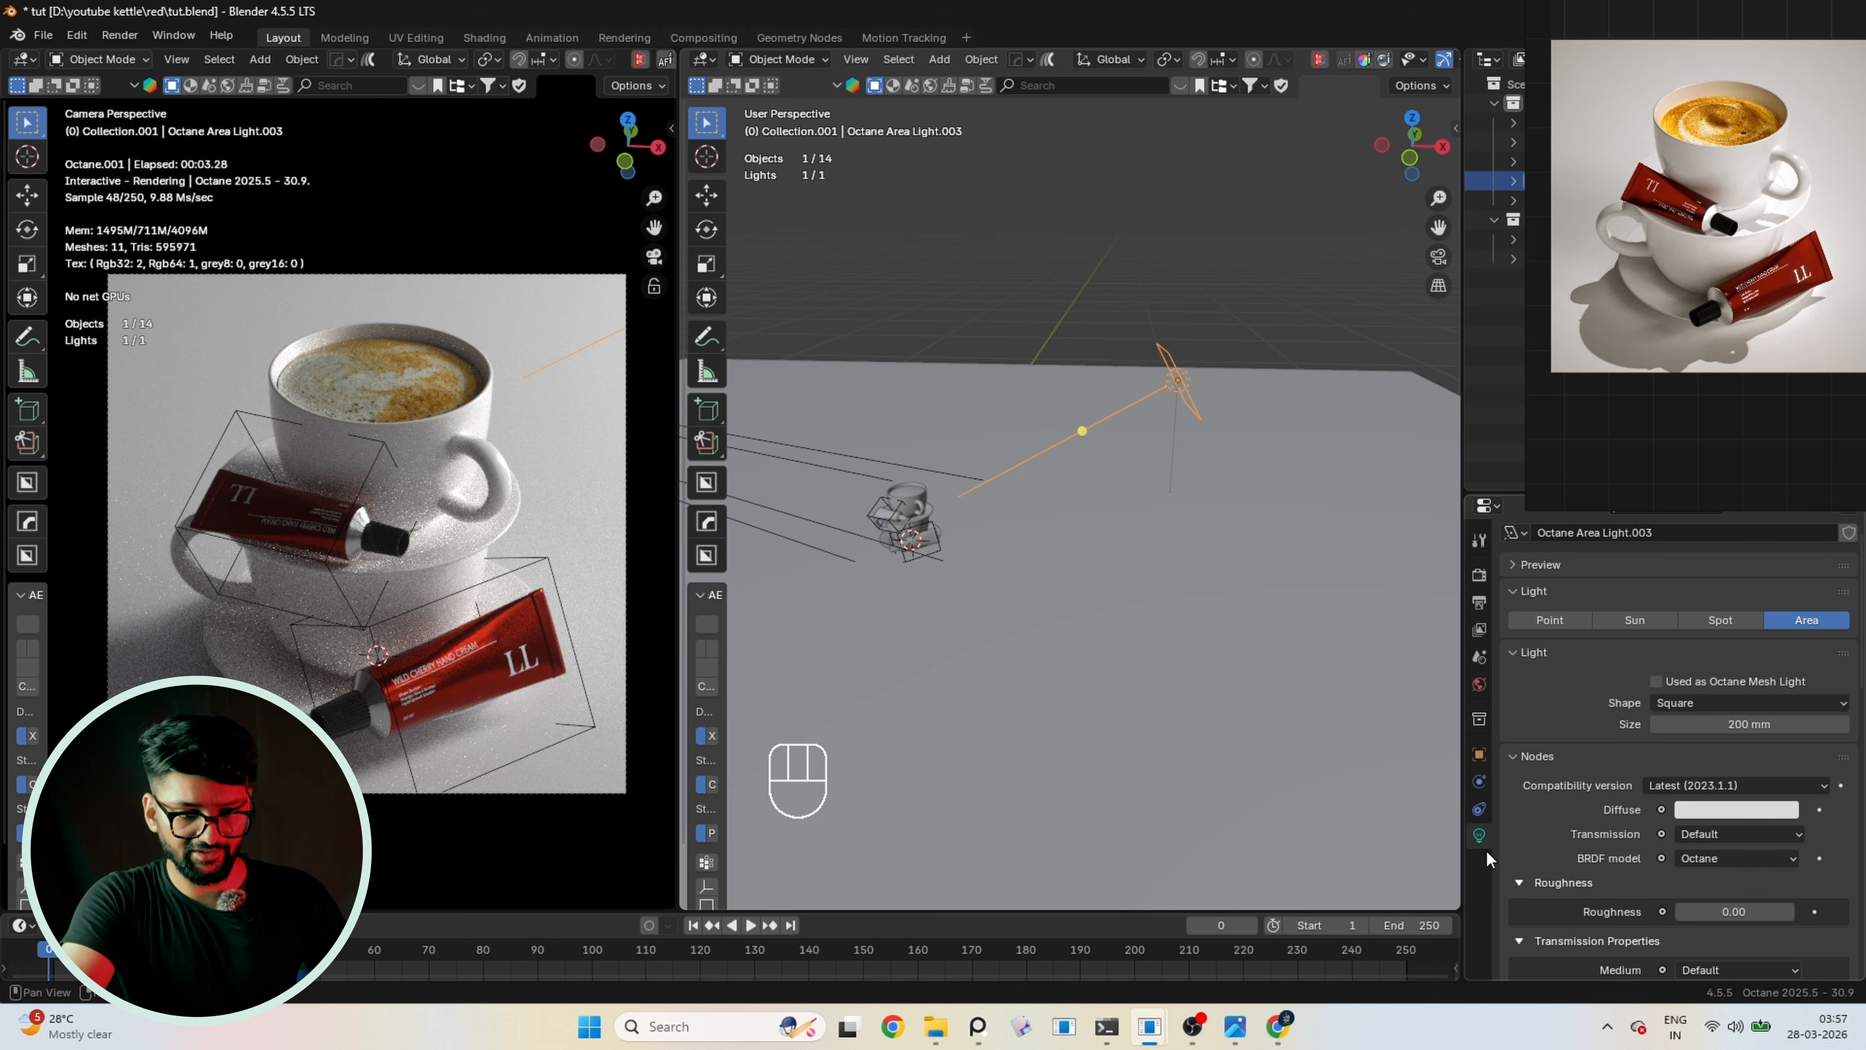
{"action": "scroll", "coordinate": [1690, 846], "scroll_direction": "down", "scroll_amount": 10}
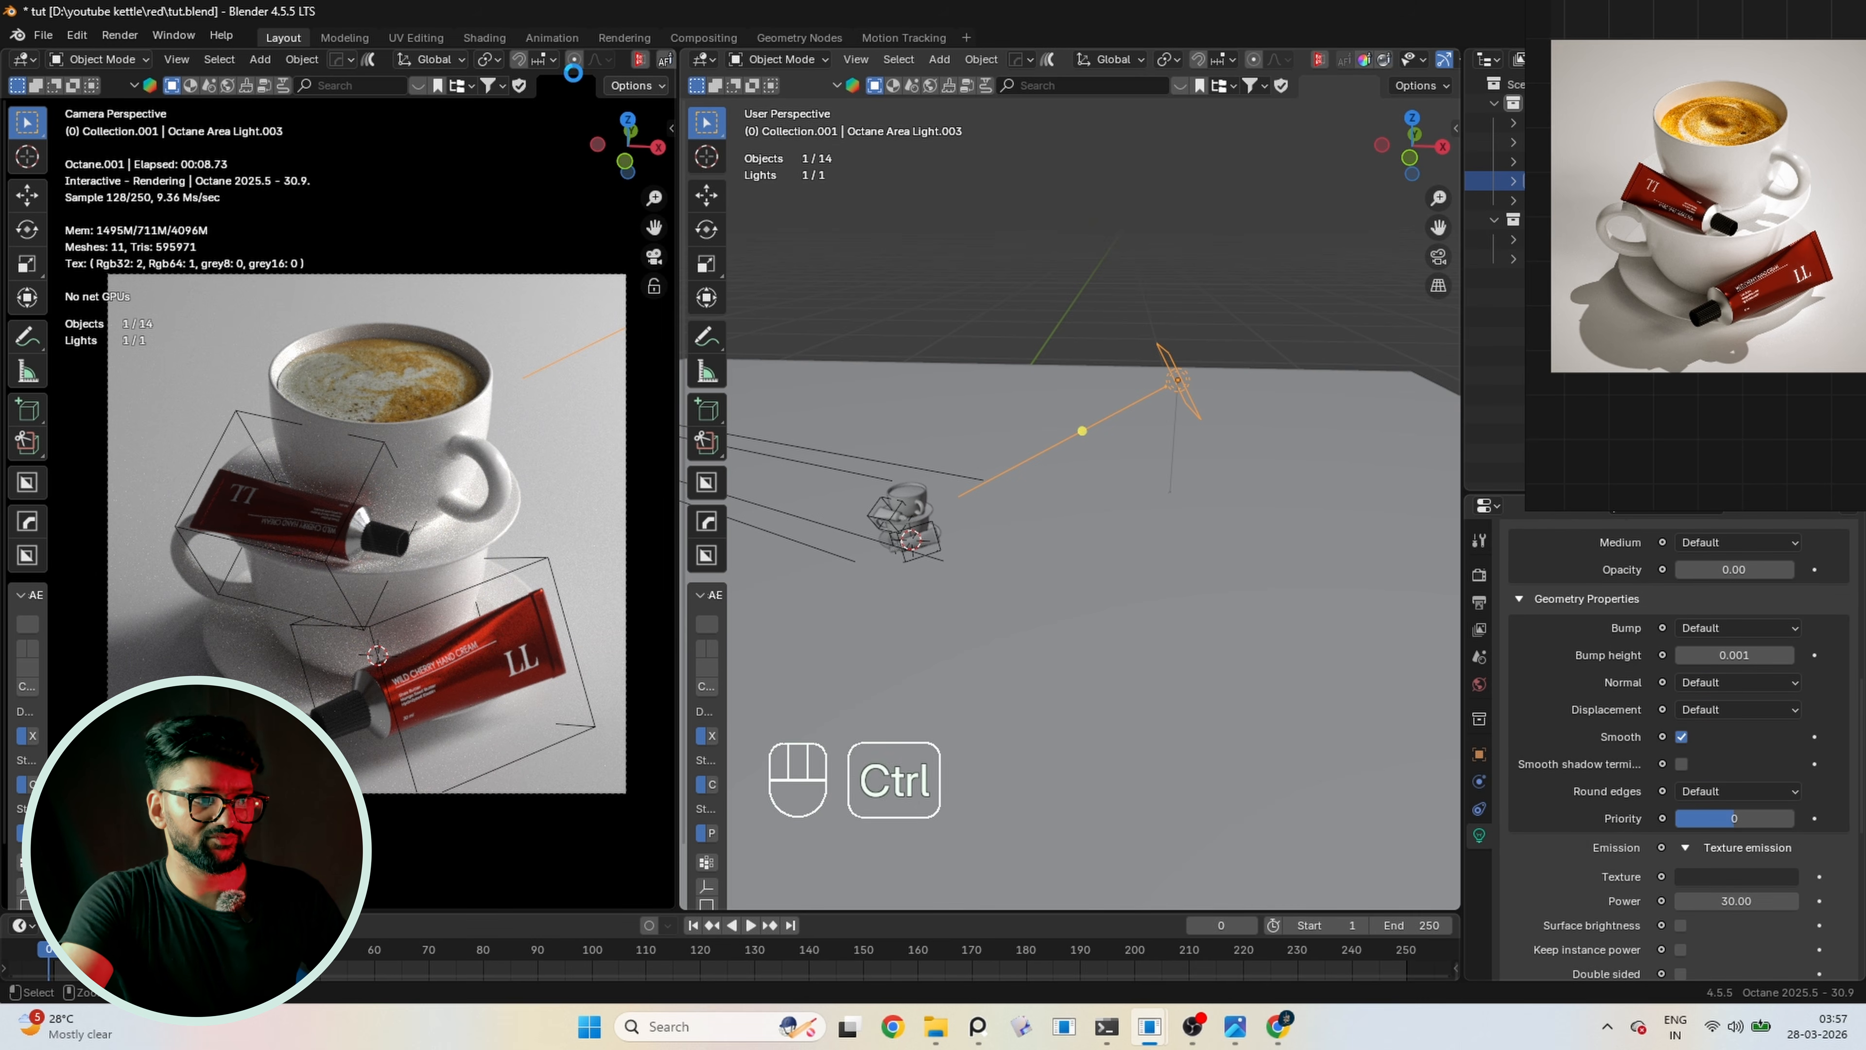
Show the area light's node setup in place of the 3D view and delete its Texture emission node
{"action": "left_click", "coordinate": [703, 60]}
{"action": "left_click", "coordinate": [752, 218]}
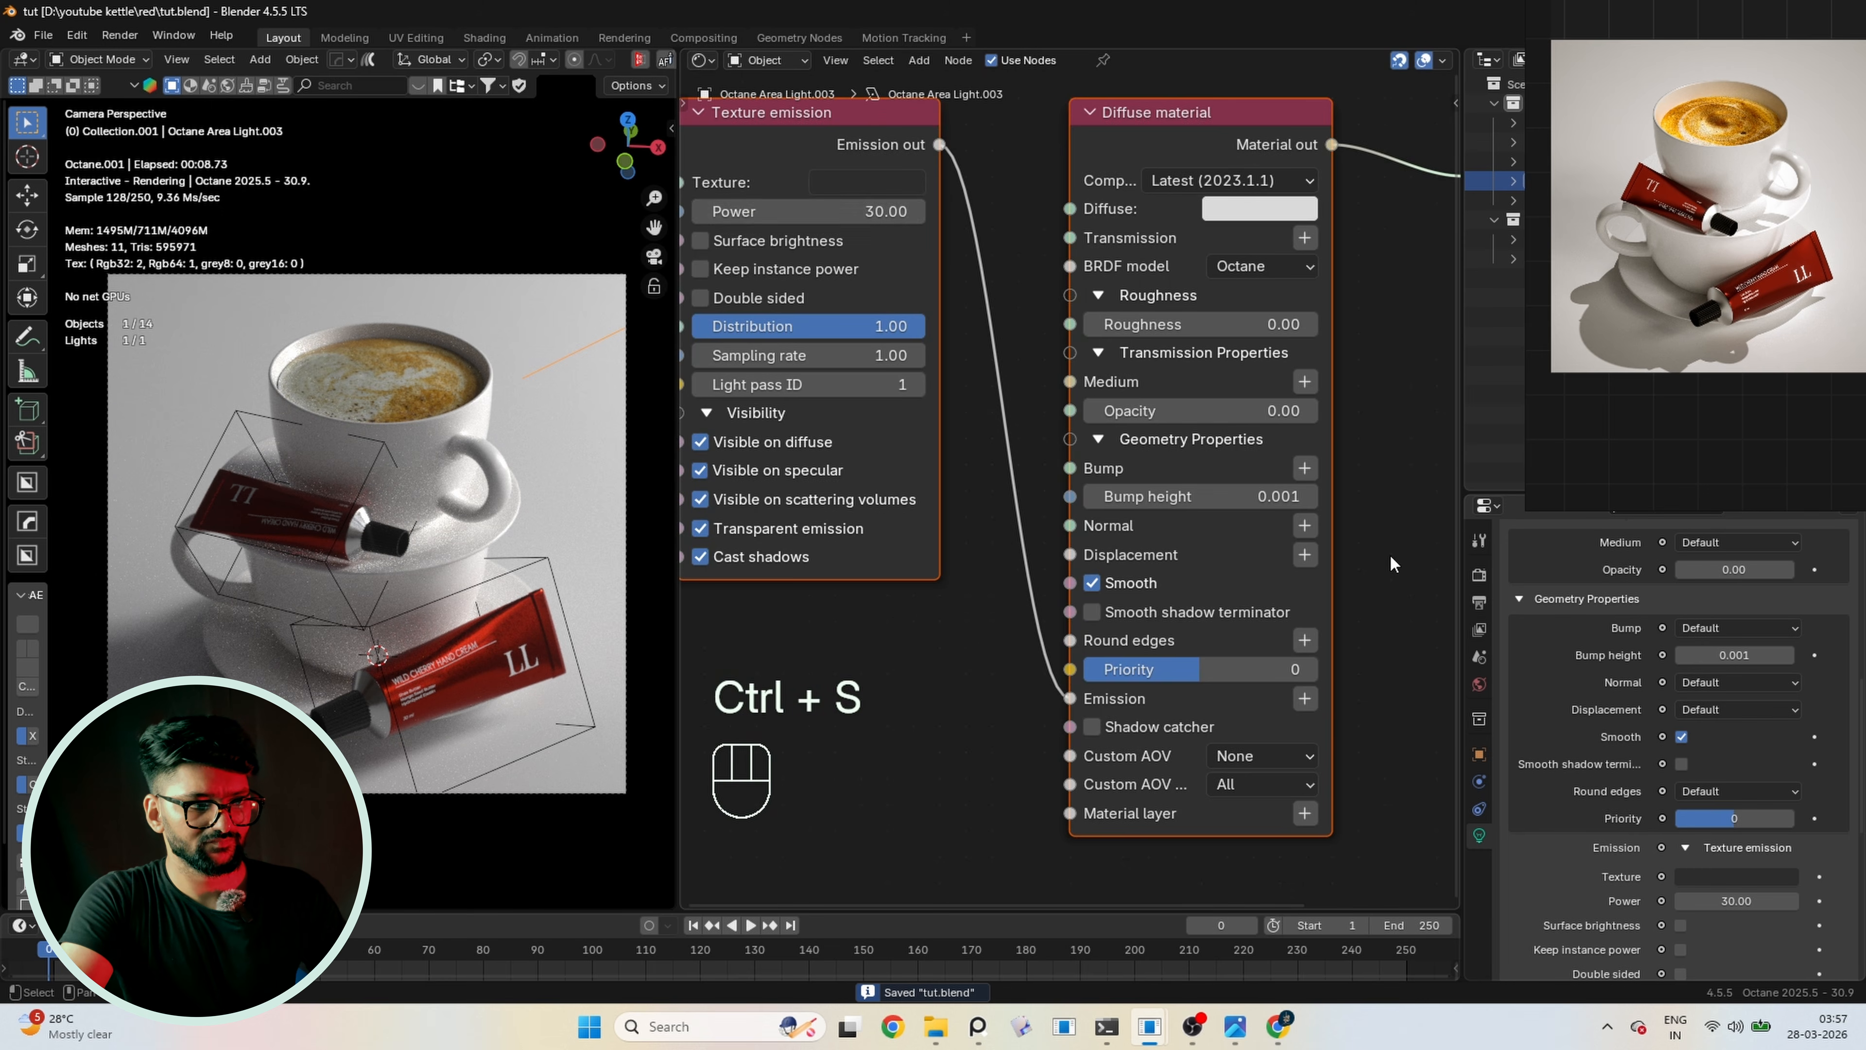
{"action": "scroll", "coordinate": [1030, 278], "scroll_direction": "down", "scroll_amount": 4}
{"action": "key", "text": "Delete"}
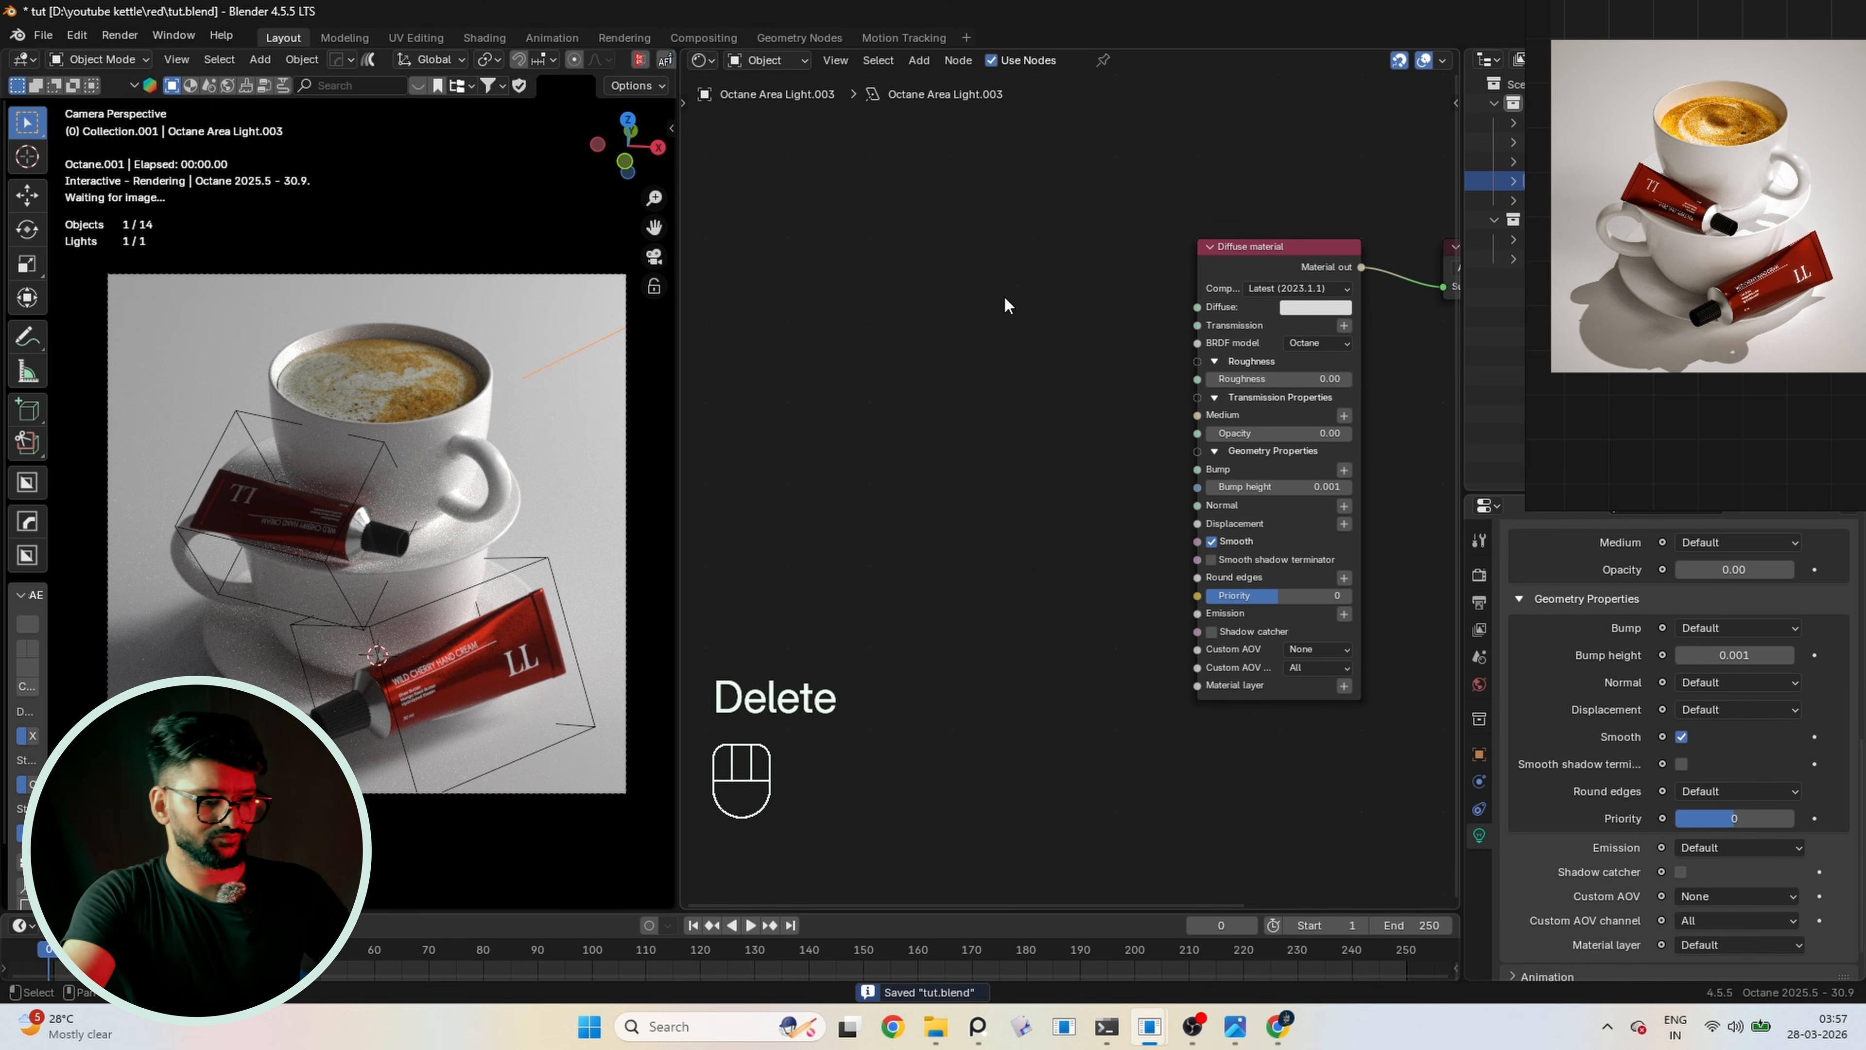
Add a Black body emission node and connect it to the Emission input of the light's Diffuse material
{"action": "key", "text": "shift+a"}
{"action": "type", "text": "blac"}
{"action": "key", "text": "Return"}
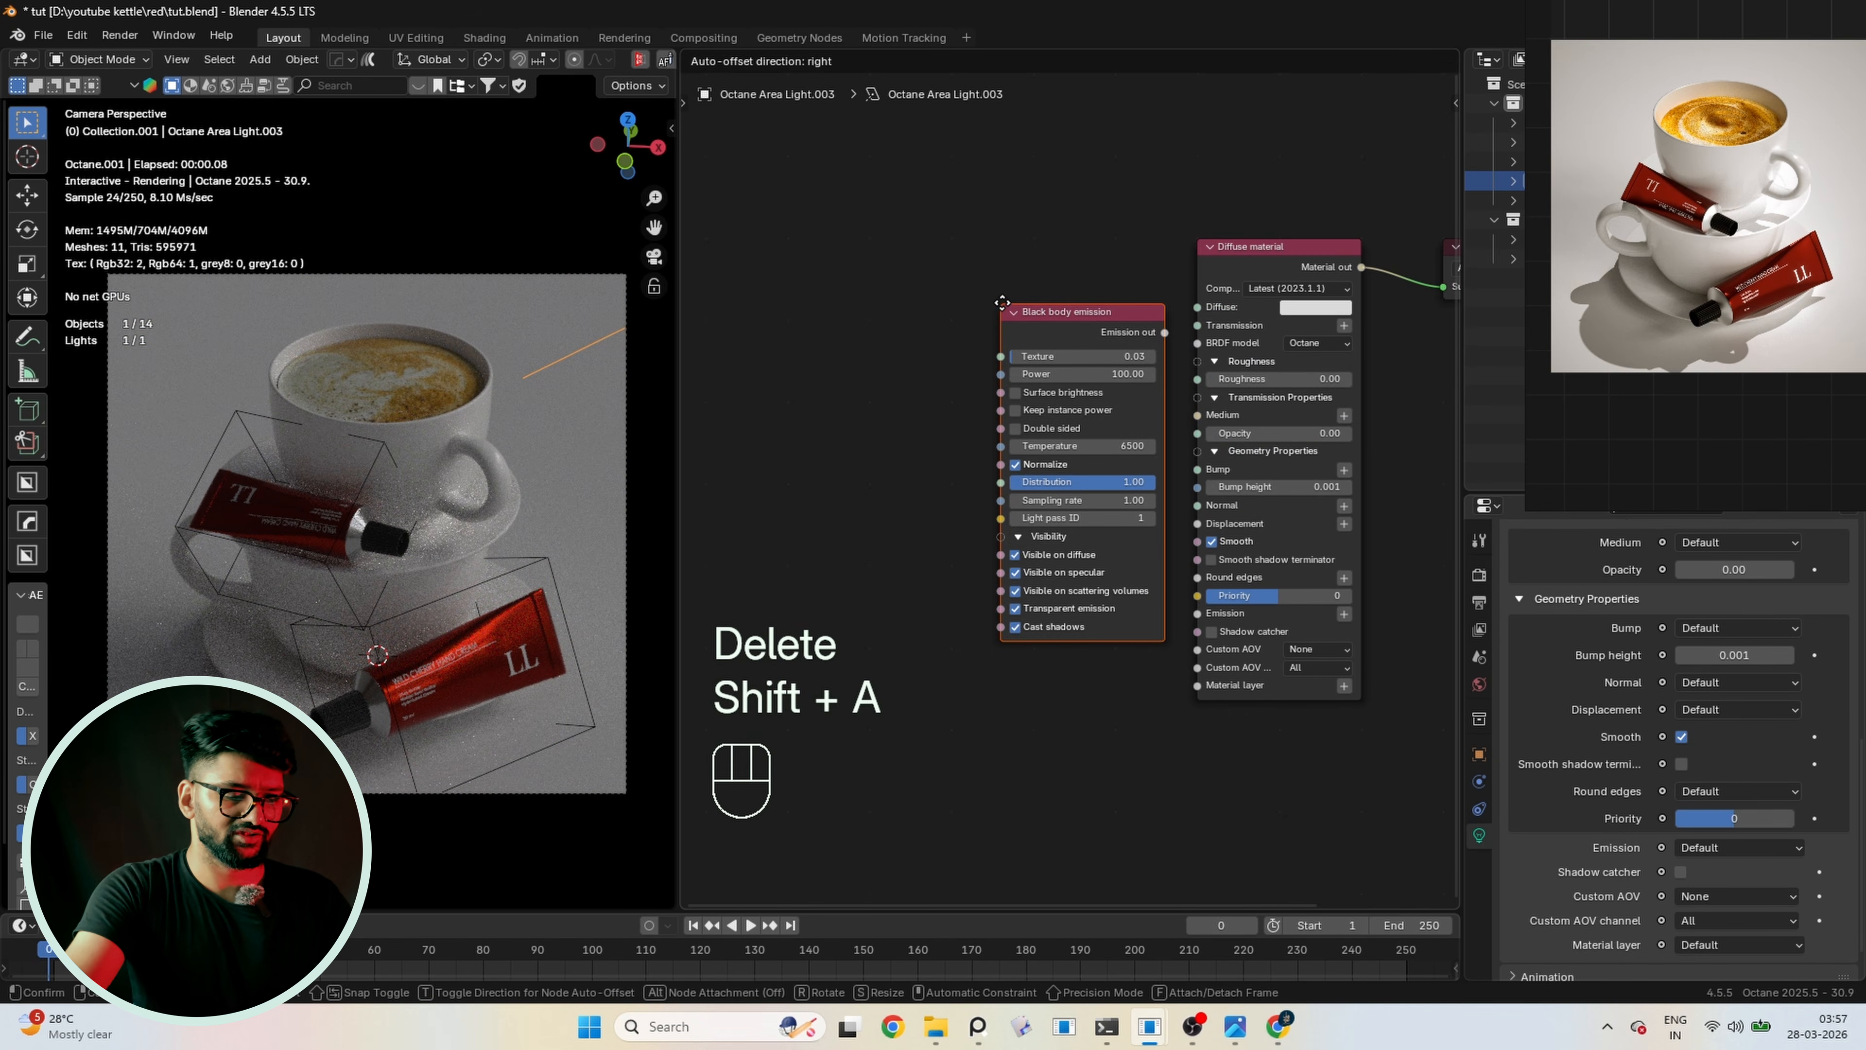
{"action": "left_click", "coordinate": [948, 287]}
{"action": "scroll", "coordinate": [1159, 295], "scroll_direction": "up", "scroll_amount": 2}
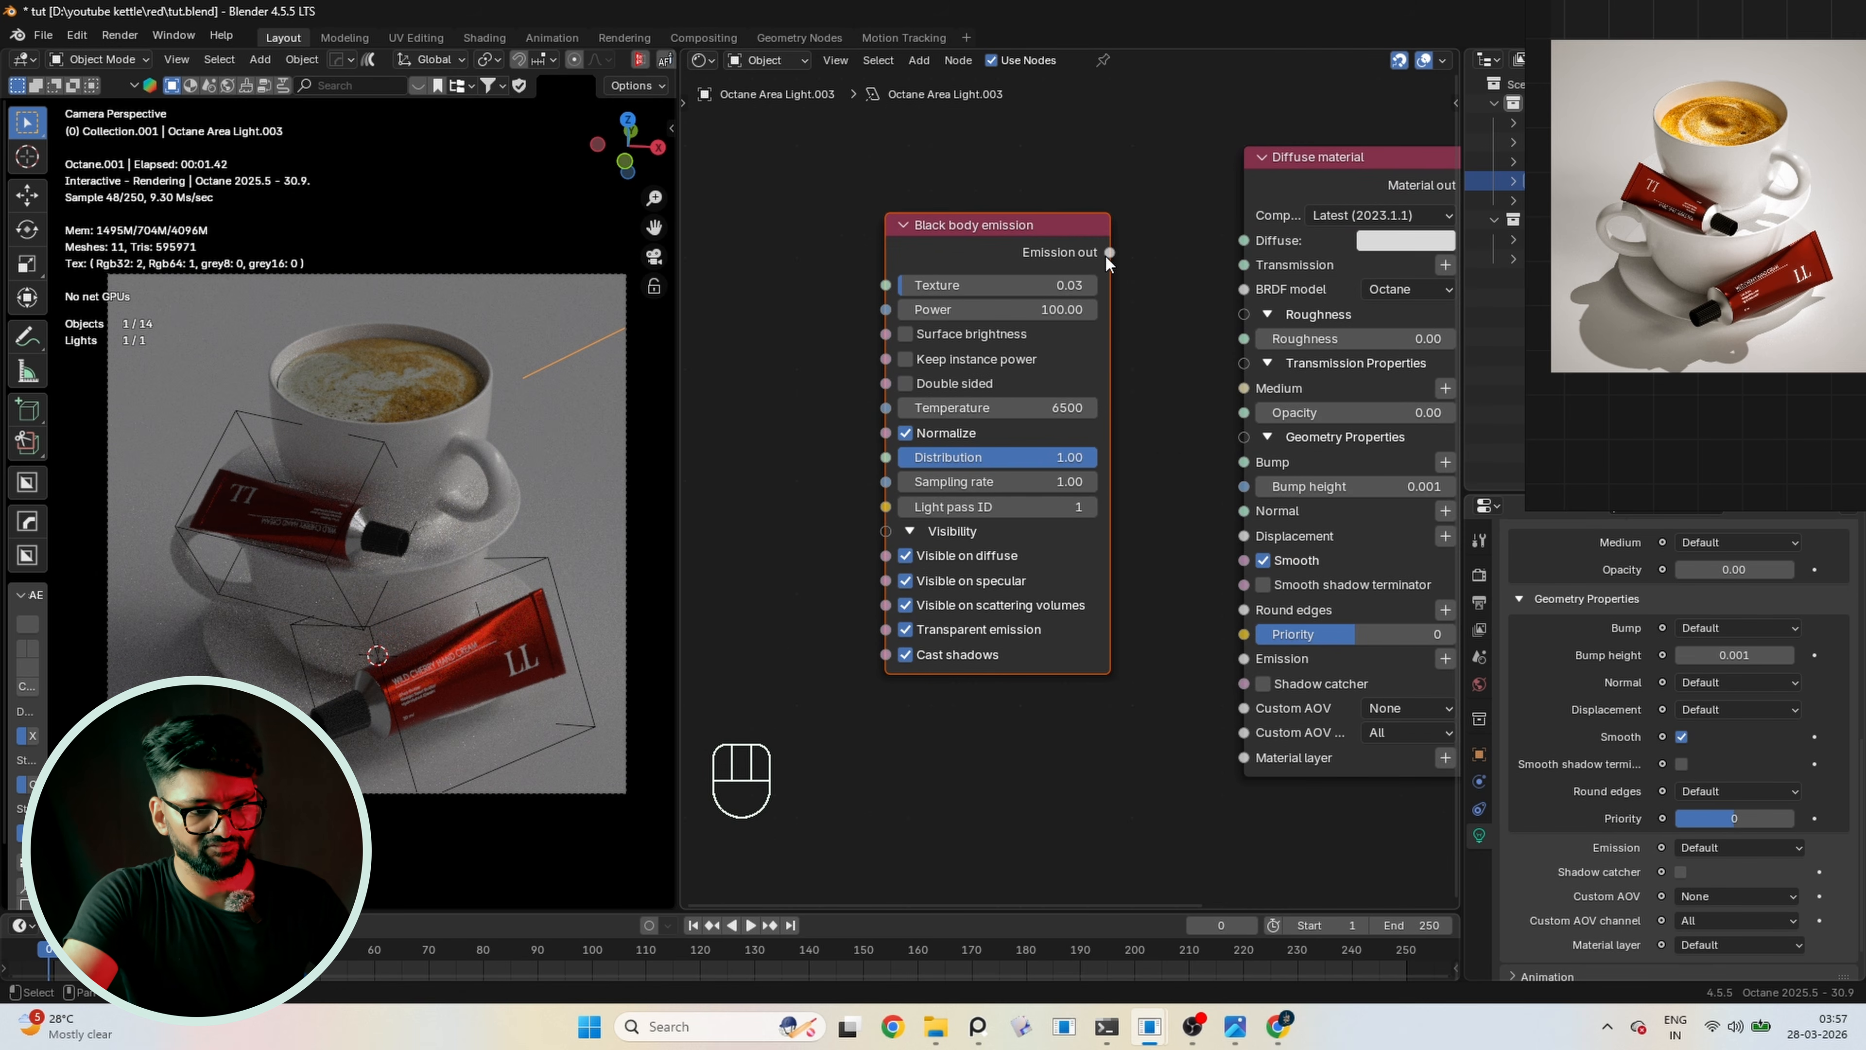
{"action": "left_click_drag", "start_coordinate": [1108, 252], "coordinate": [1254, 593]}
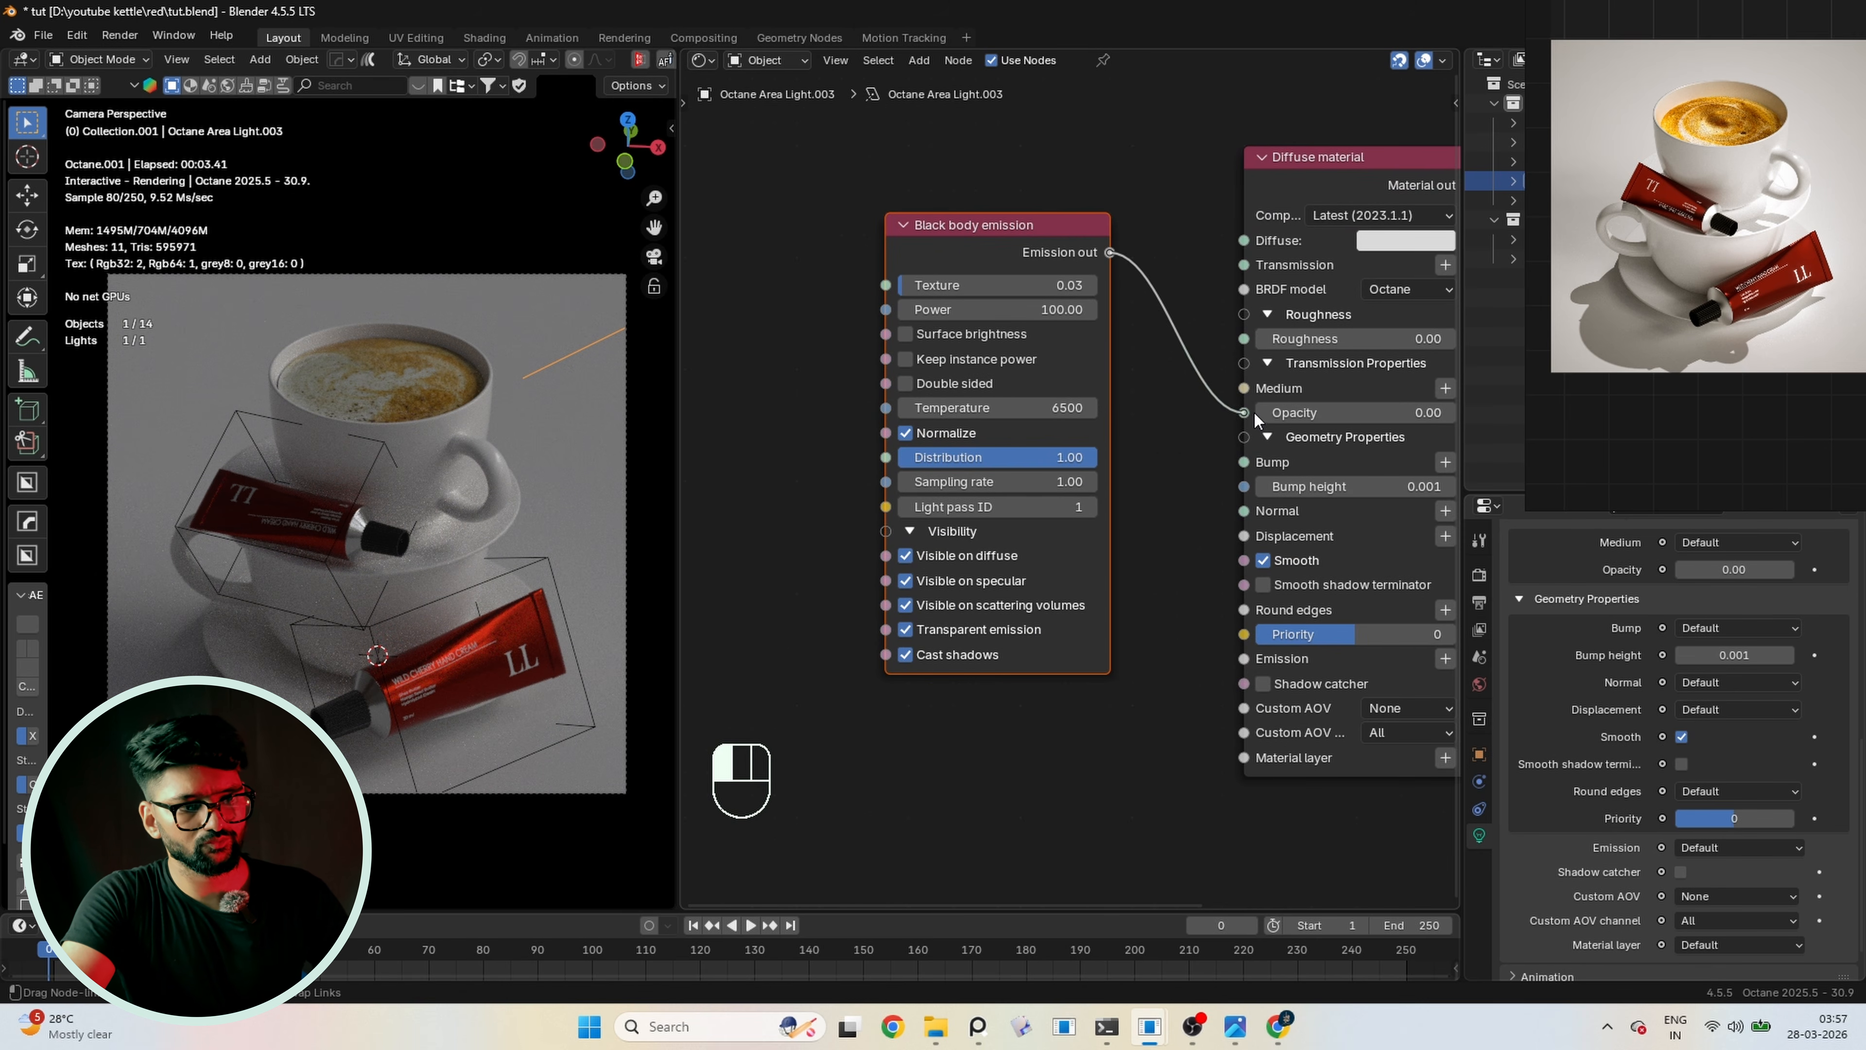
{"action": "left_click_drag", "start_coordinate": [1247, 383], "coordinate": [1249, 653]}
Set the black body emission's power to 40 and its temperature to 5000
{"action": "double_click", "coordinate": [1033, 309]}
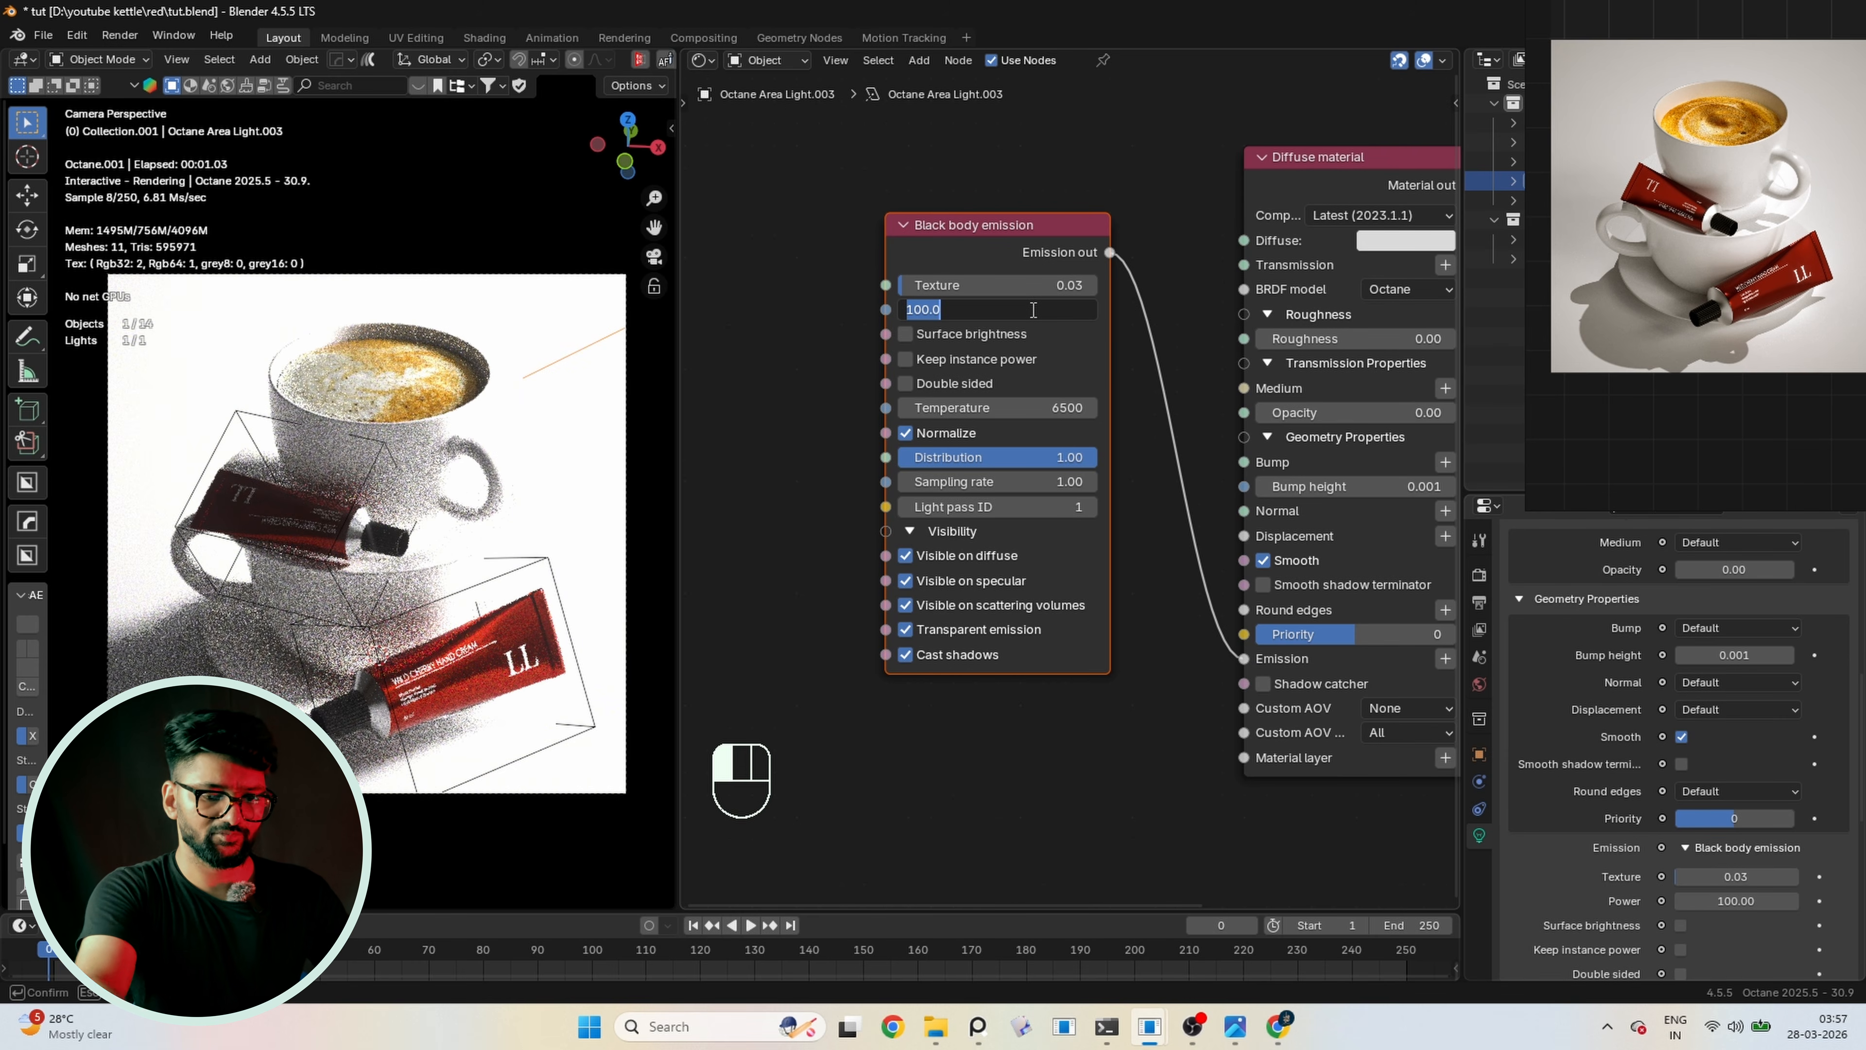
{"action": "type", "text": "40"}
{"action": "key", "text": "Return"}
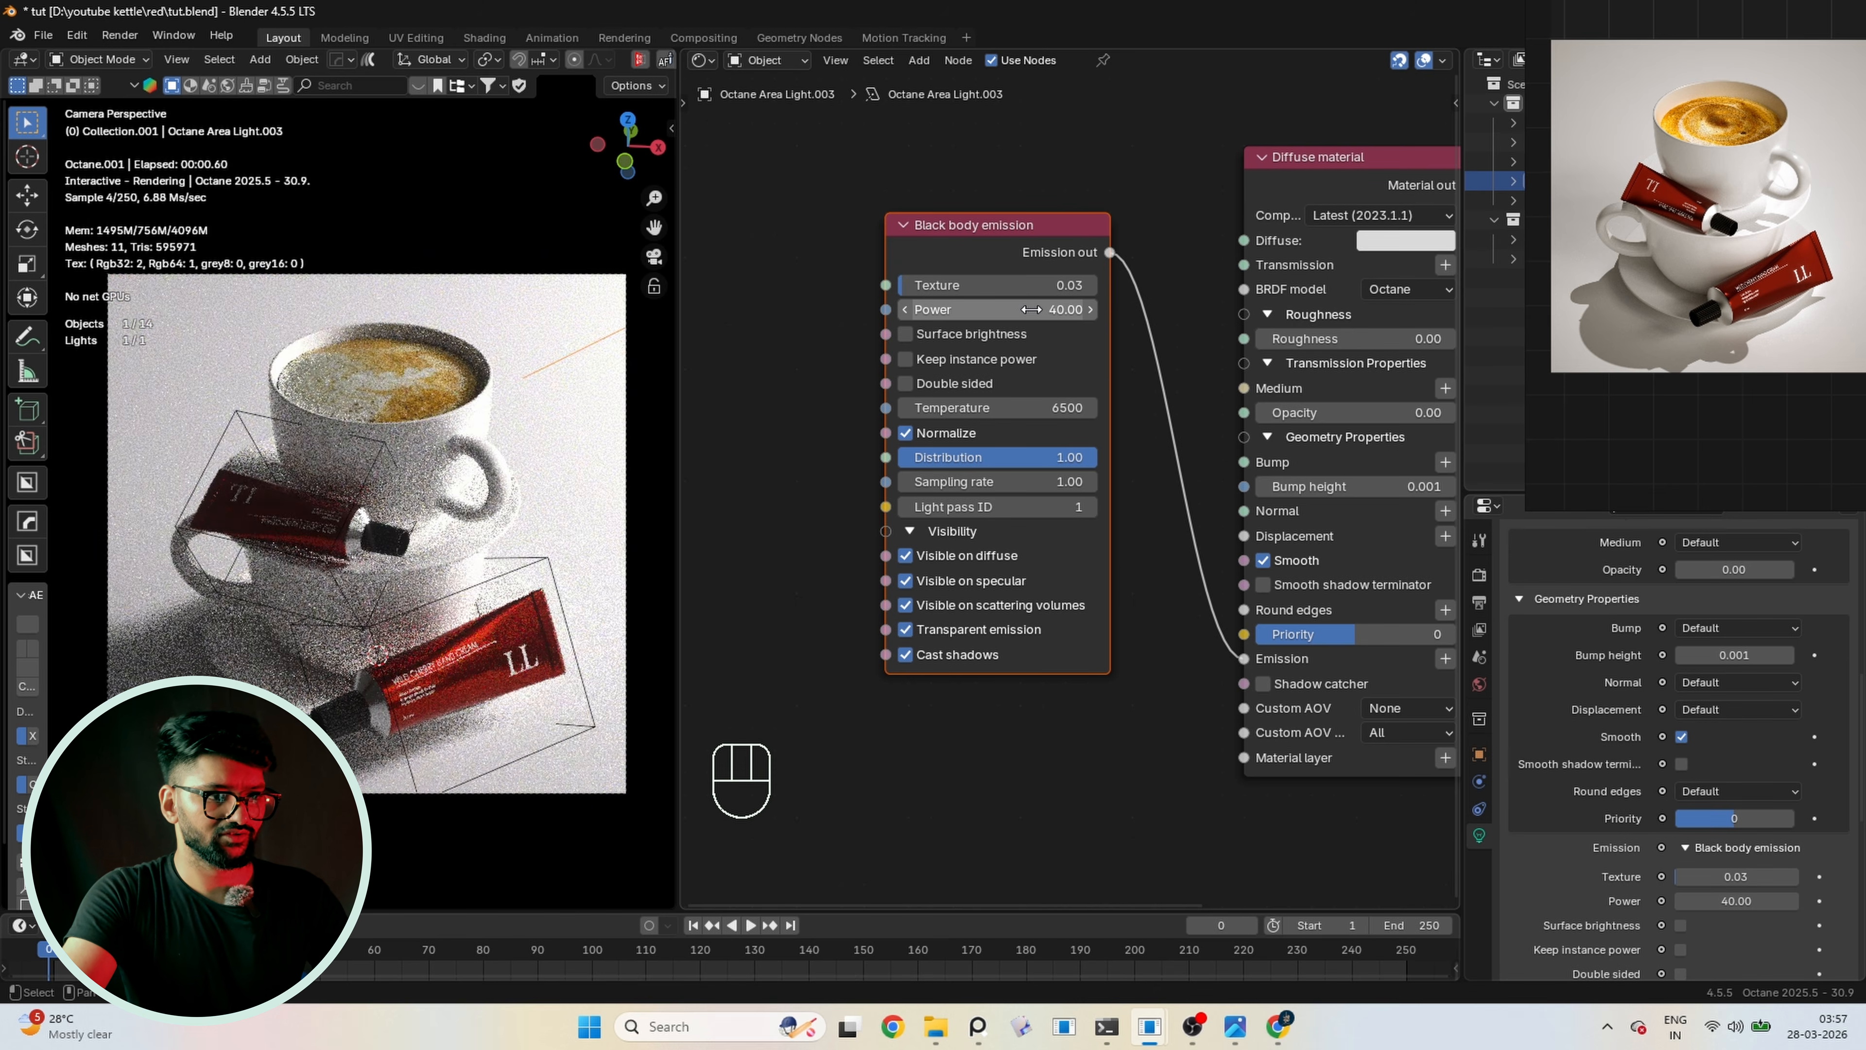
{"action": "left_click", "coordinate": [1015, 407]}
{"action": "type", "text": "5000"}
{"action": "key", "text": "Return"}
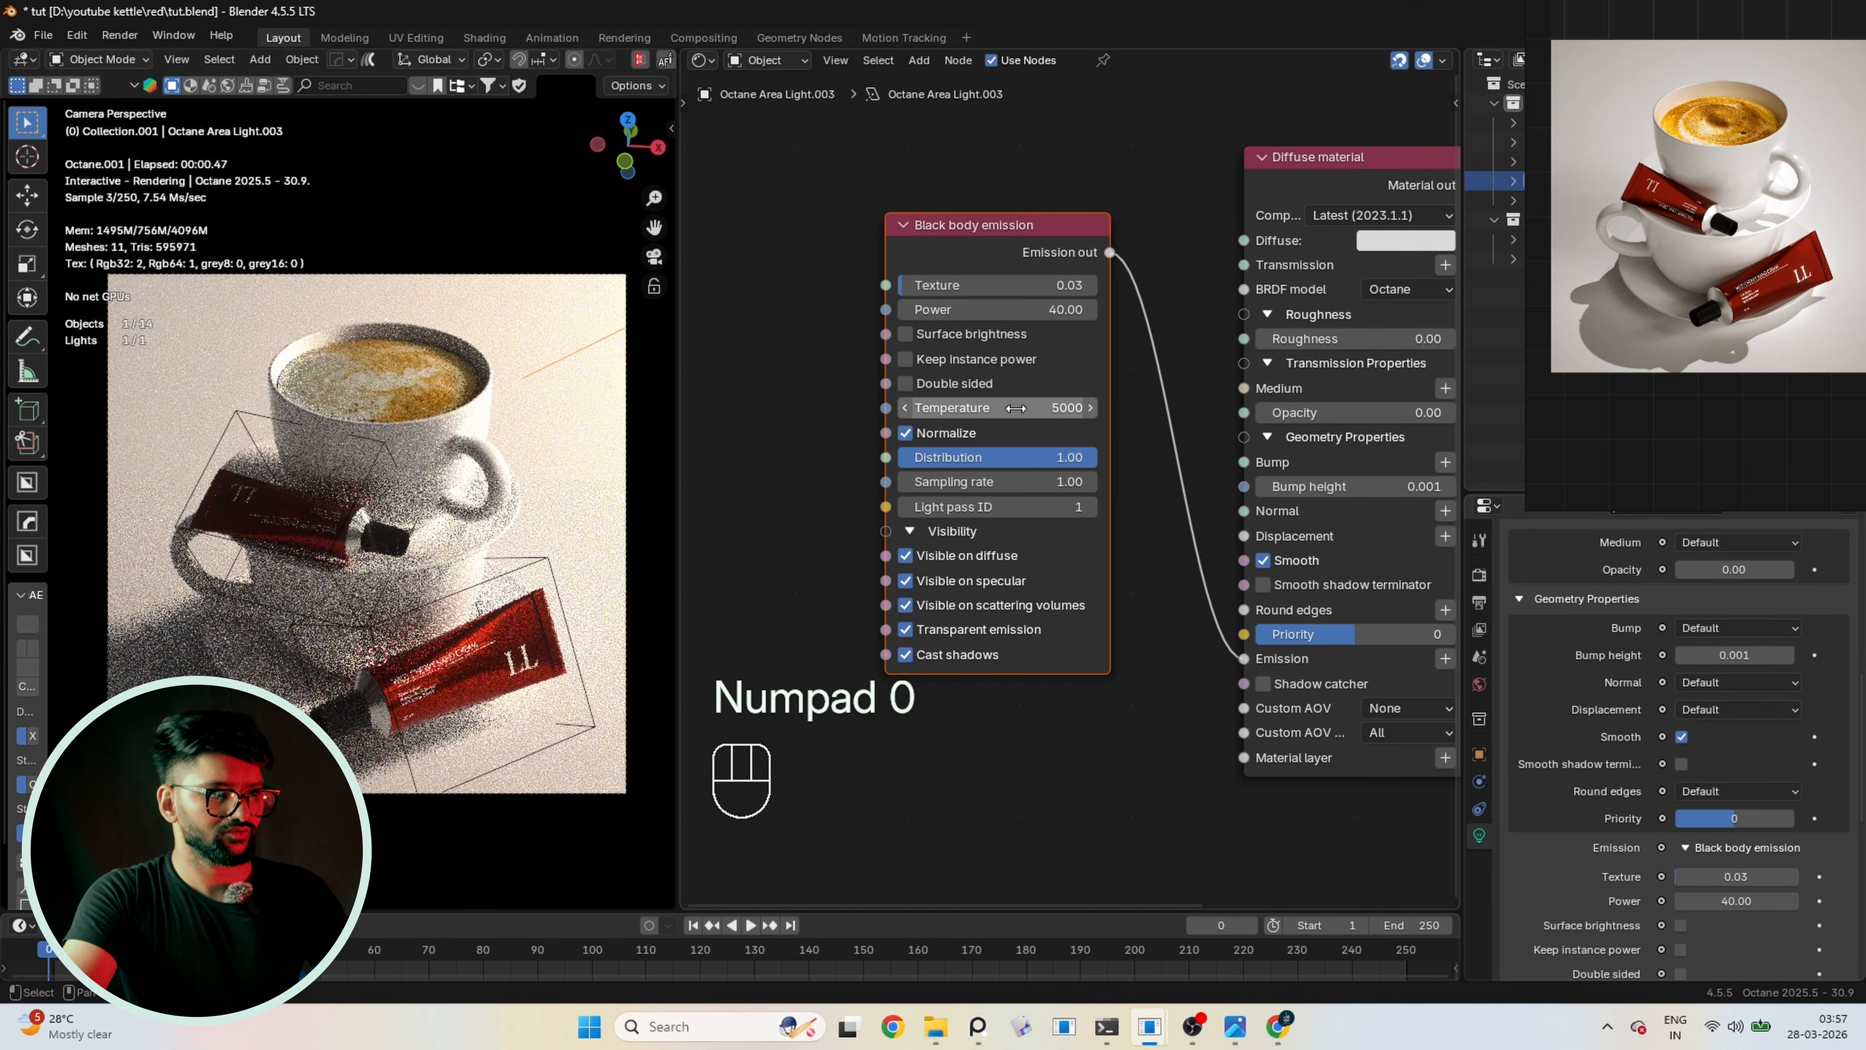
Switch the node editor back to the 3D view and save the file
{"action": "left_click", "coordinate": [712, 59]}
{"action": "left_click", "coordinate": [766, 114]}
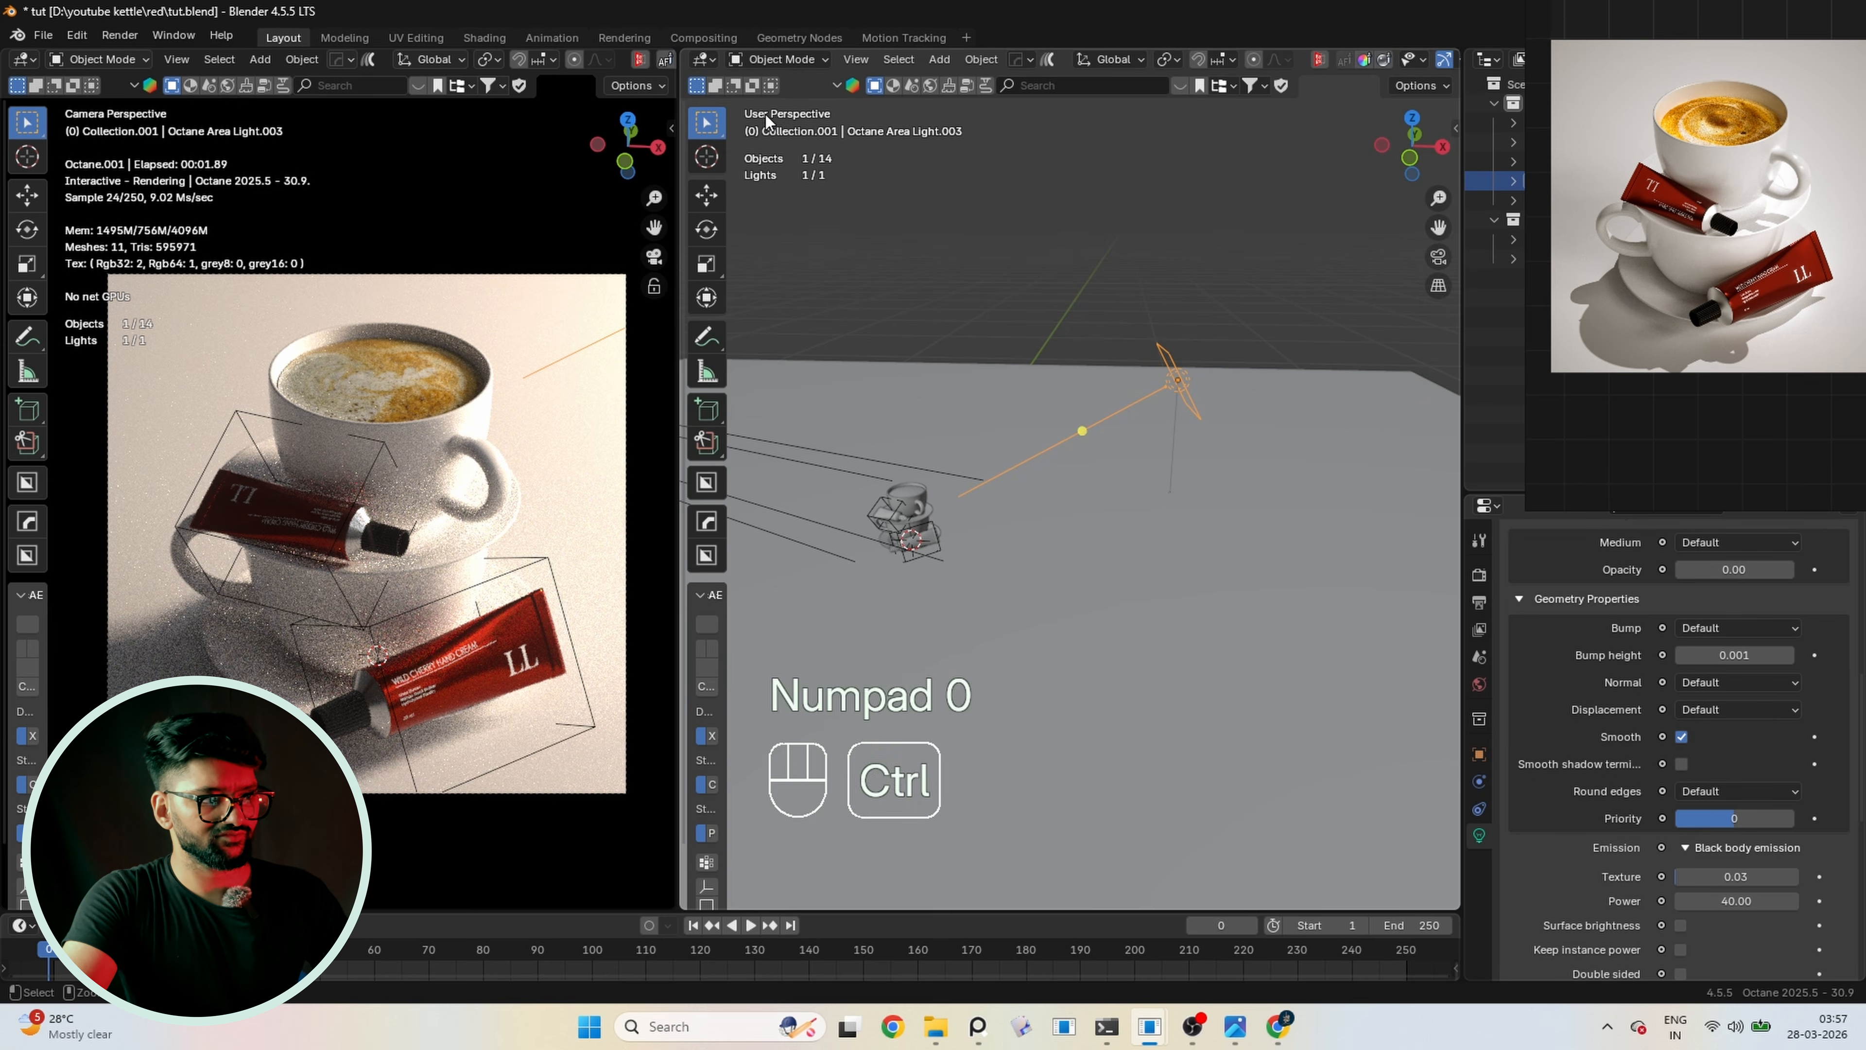
{"action": "key", "text": "ctrl+s"}
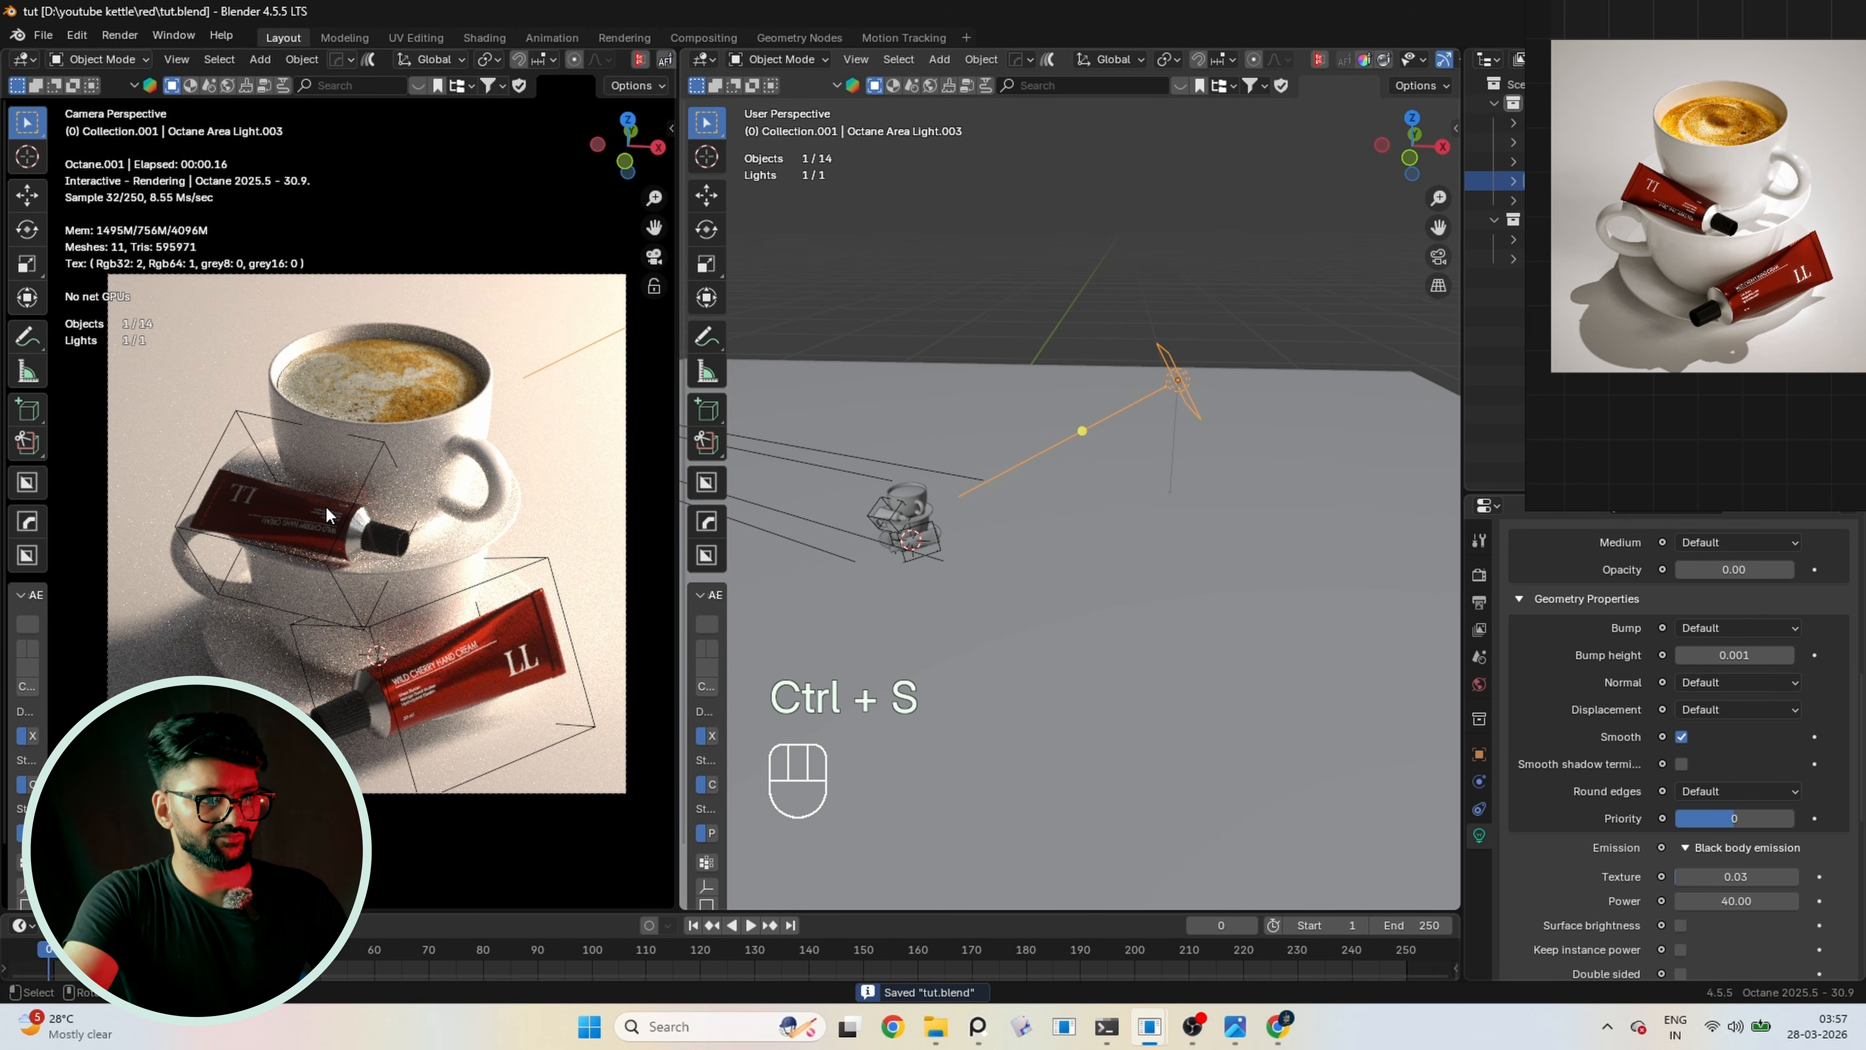
{"action": "key", "text": "ctrl+s"}
Add a second Octane area light at the cups and scale it down to about 0.59
{"action": "left_click", "coordinate": [1258, 281]}
{"action": "scroll", "coordinate": [1220, 331], "scroll_direction": "down", "scroll_amount": 3}
{"action": "middle_click_drag", "start_coordinate": [1193, 369], "coordinate": [1205, 430]}
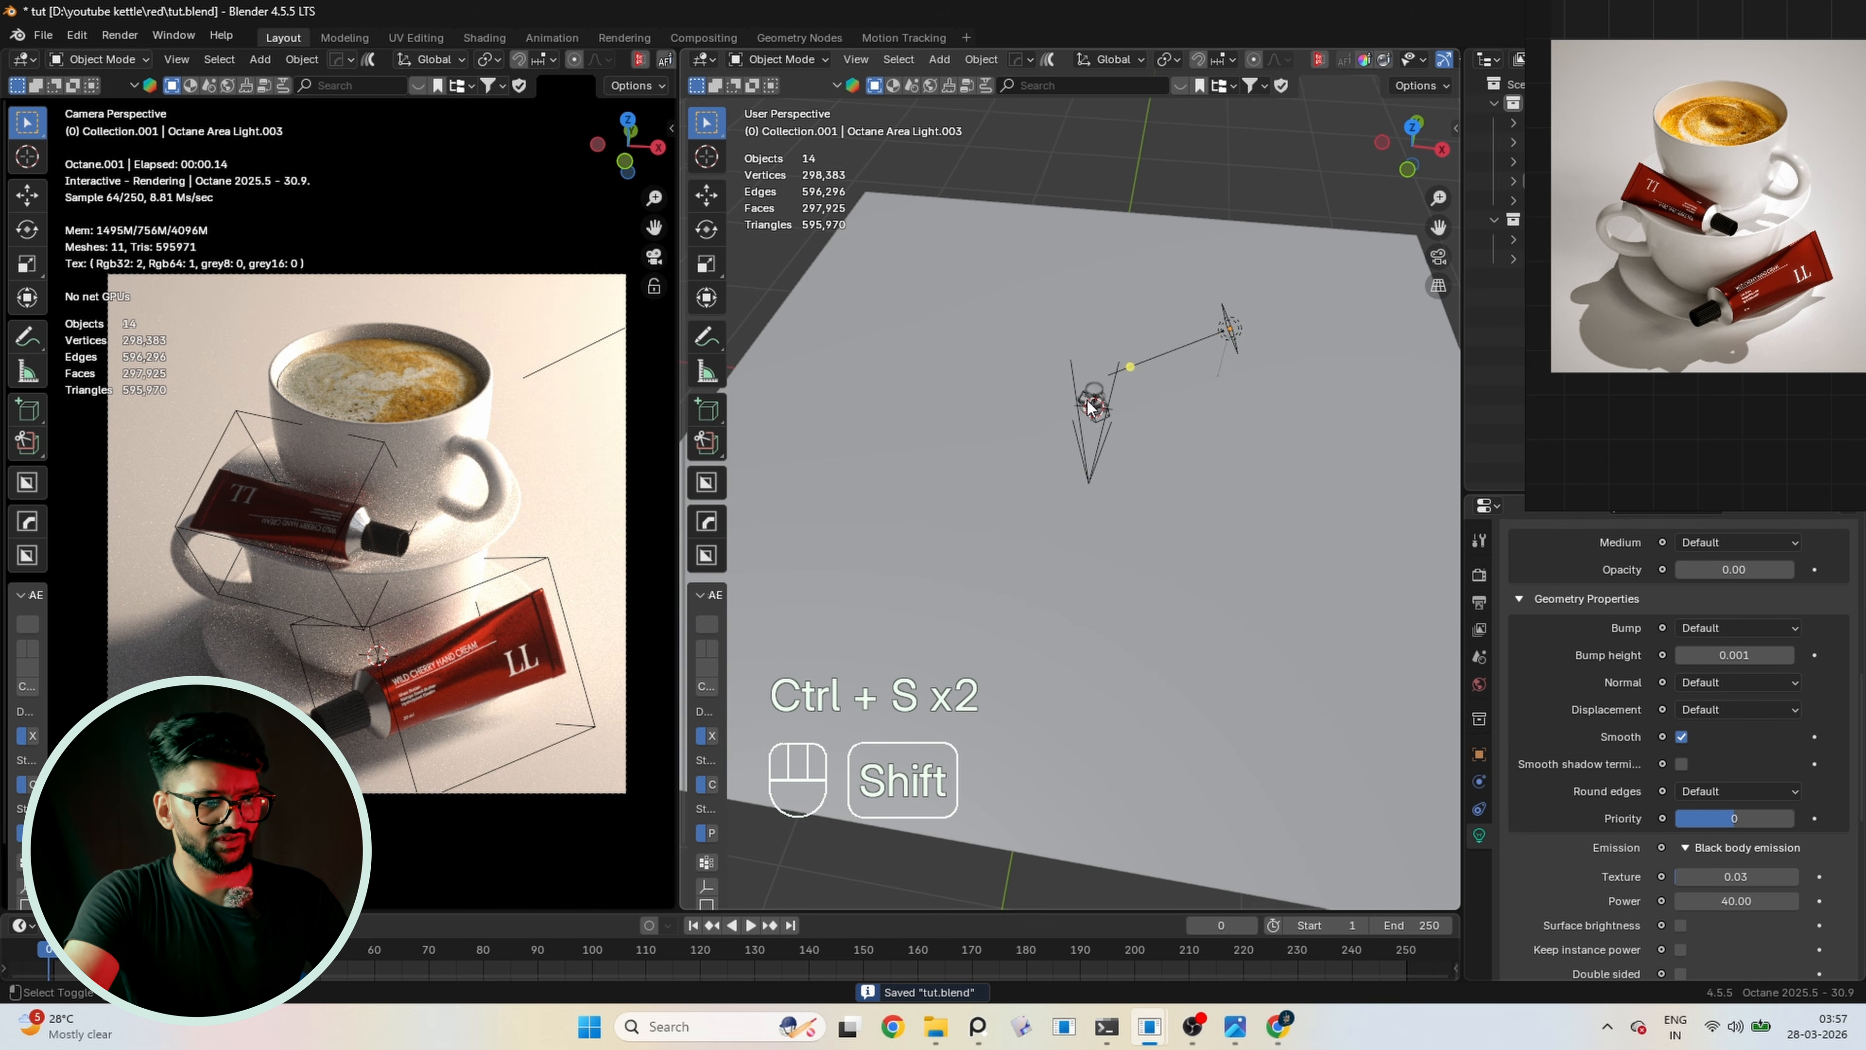
{"action": "key", "text": "shift+a"}
{"action": "mouse_move", "coordinate": [1065, 398]}
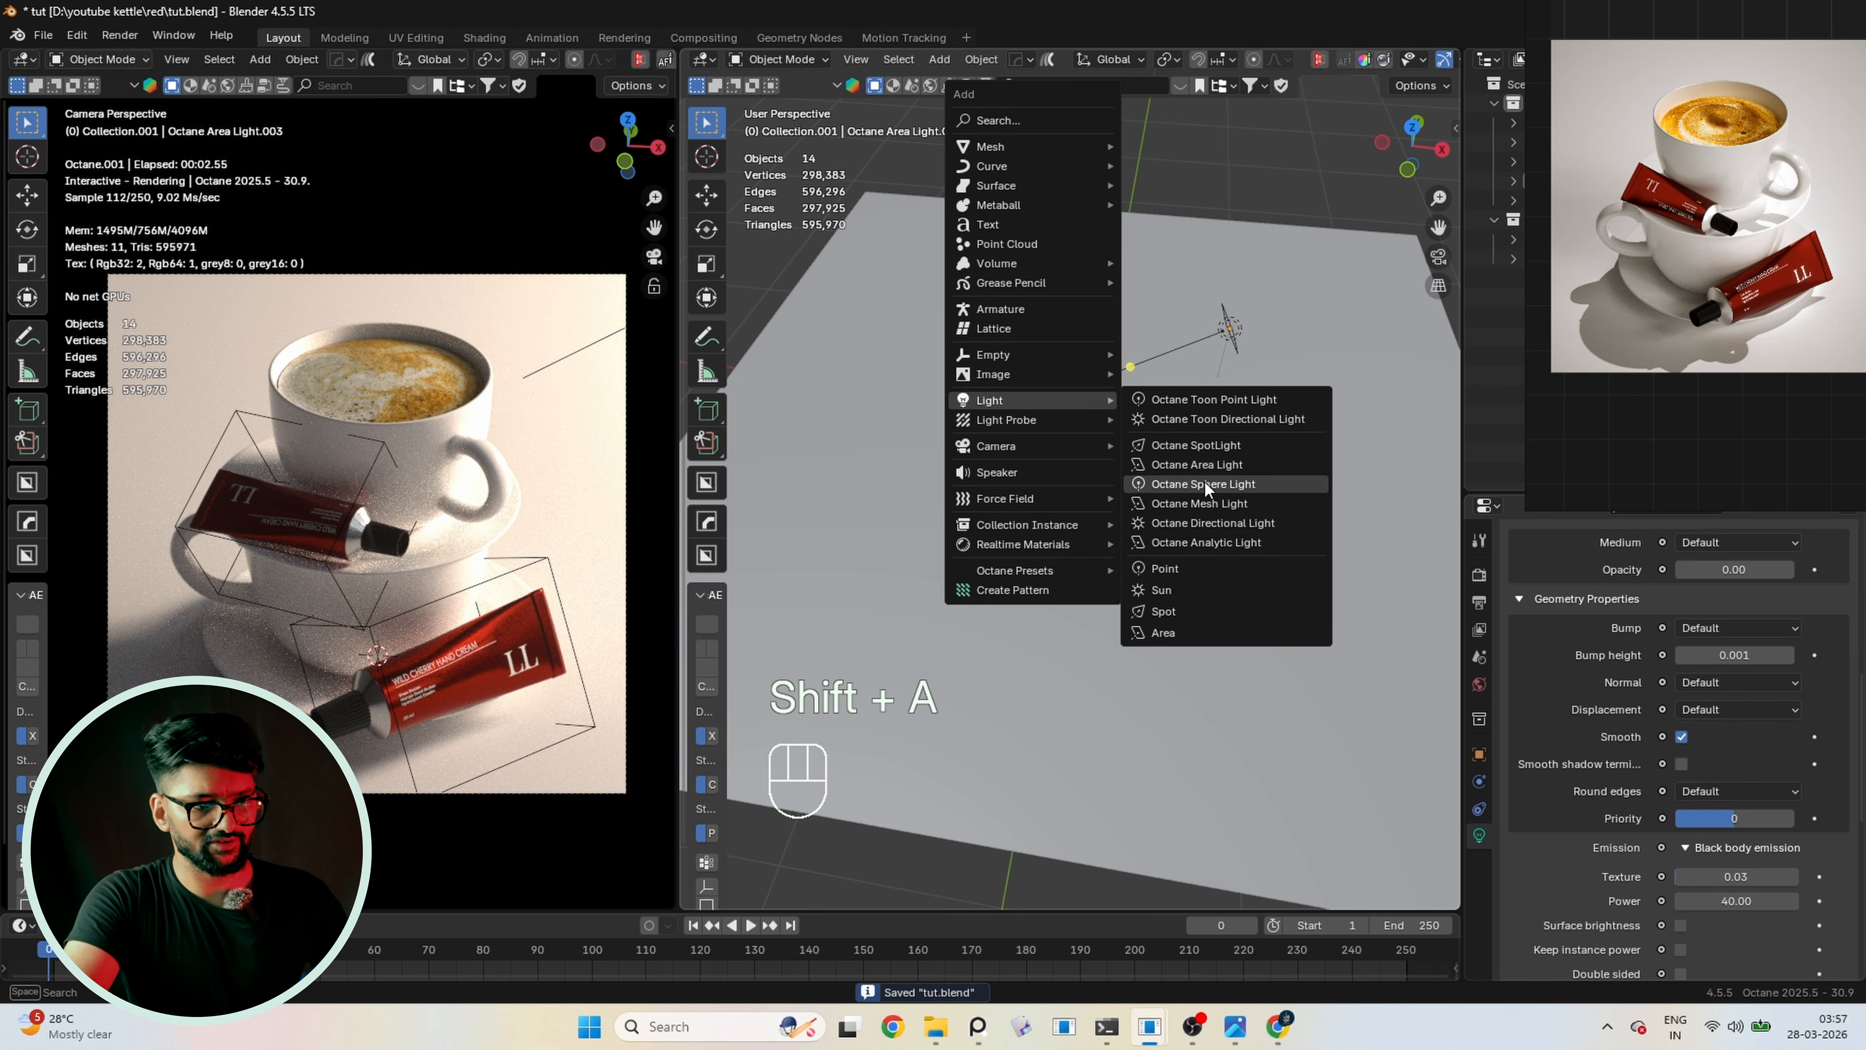
{"action": "left_click", "coordinate": [1207, 464]}
{"action": "key", "text": "s"}
{"action": "key", "text": "s"}
{"action": "left_click", "coordinate": [1228, 470]}
Rotate the second area light around X to face the cups and move it about -818 mm in Y
{"action": "key", "text": "r"}
{"action": "key", "text": "x"}
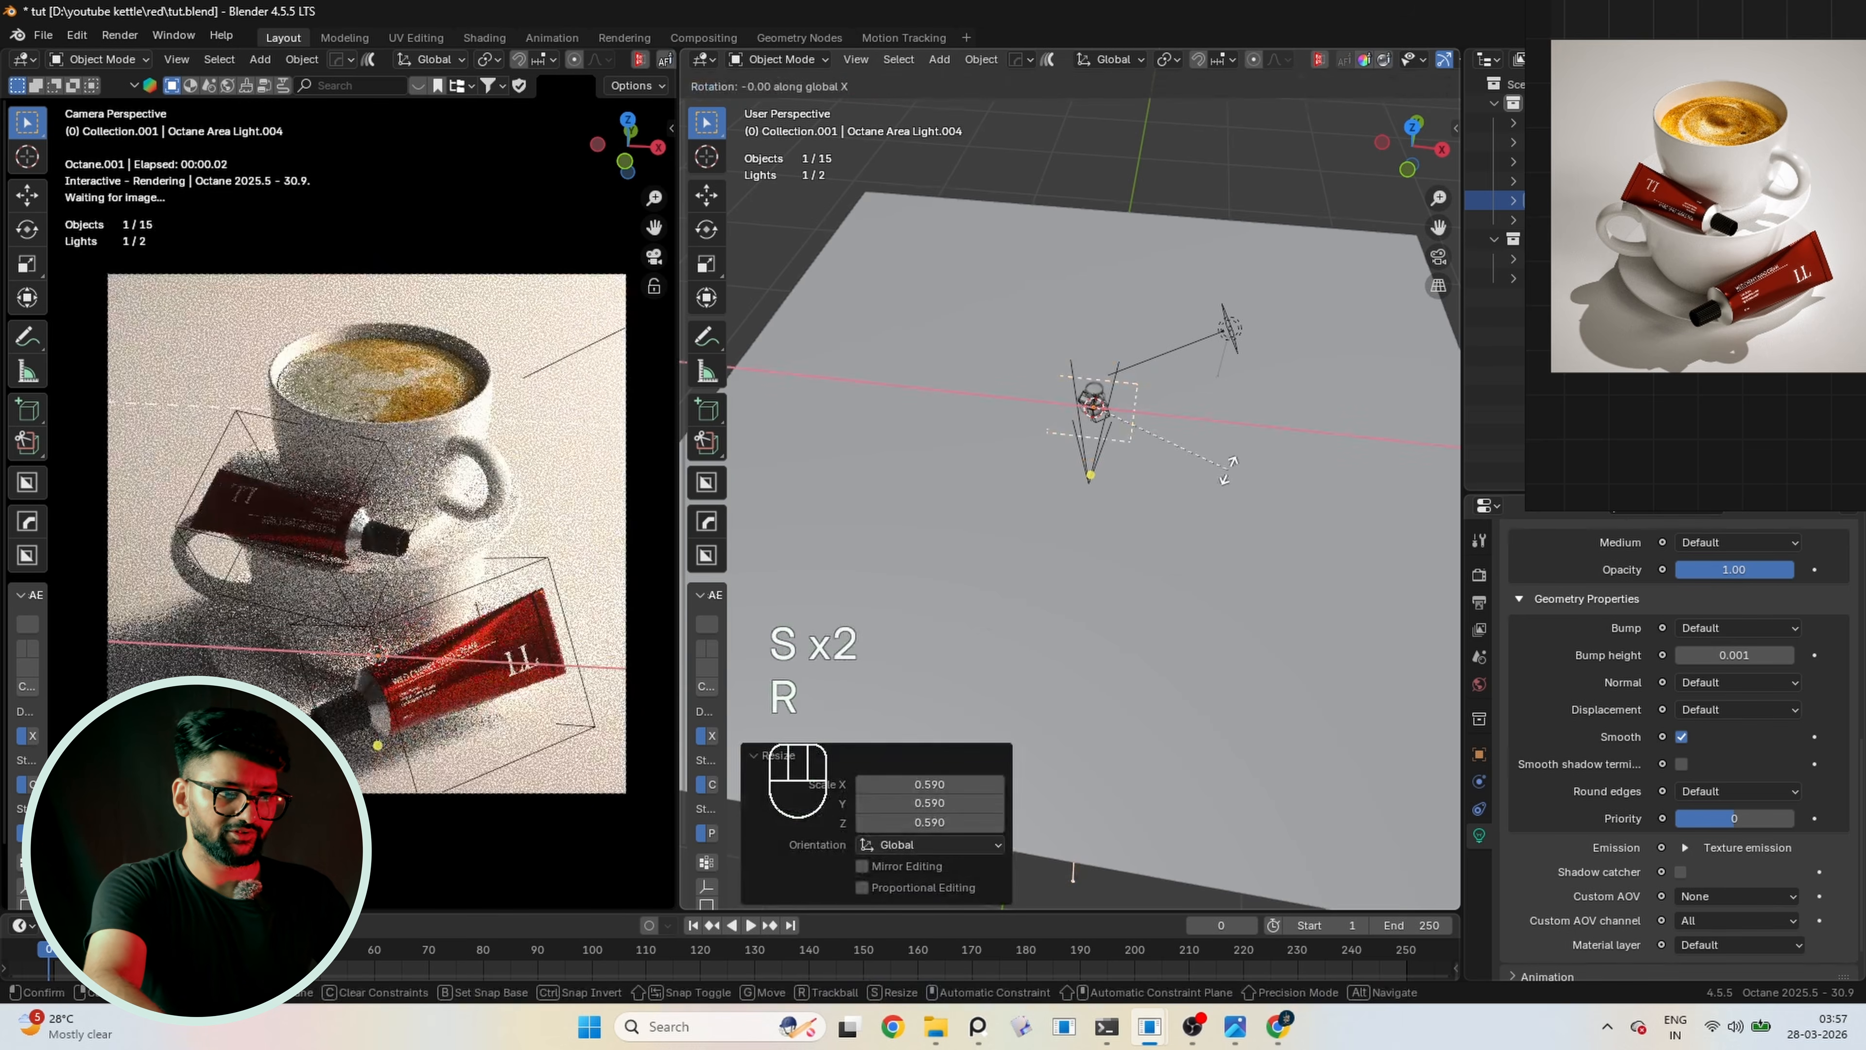
{"action": "left_click", "coordinate": [1227, 468]}
{"action": "key", "text": "g"}
{"action": "key", "text": "y"}
{"action": "left_click", "coordinate": [1175, 588]}
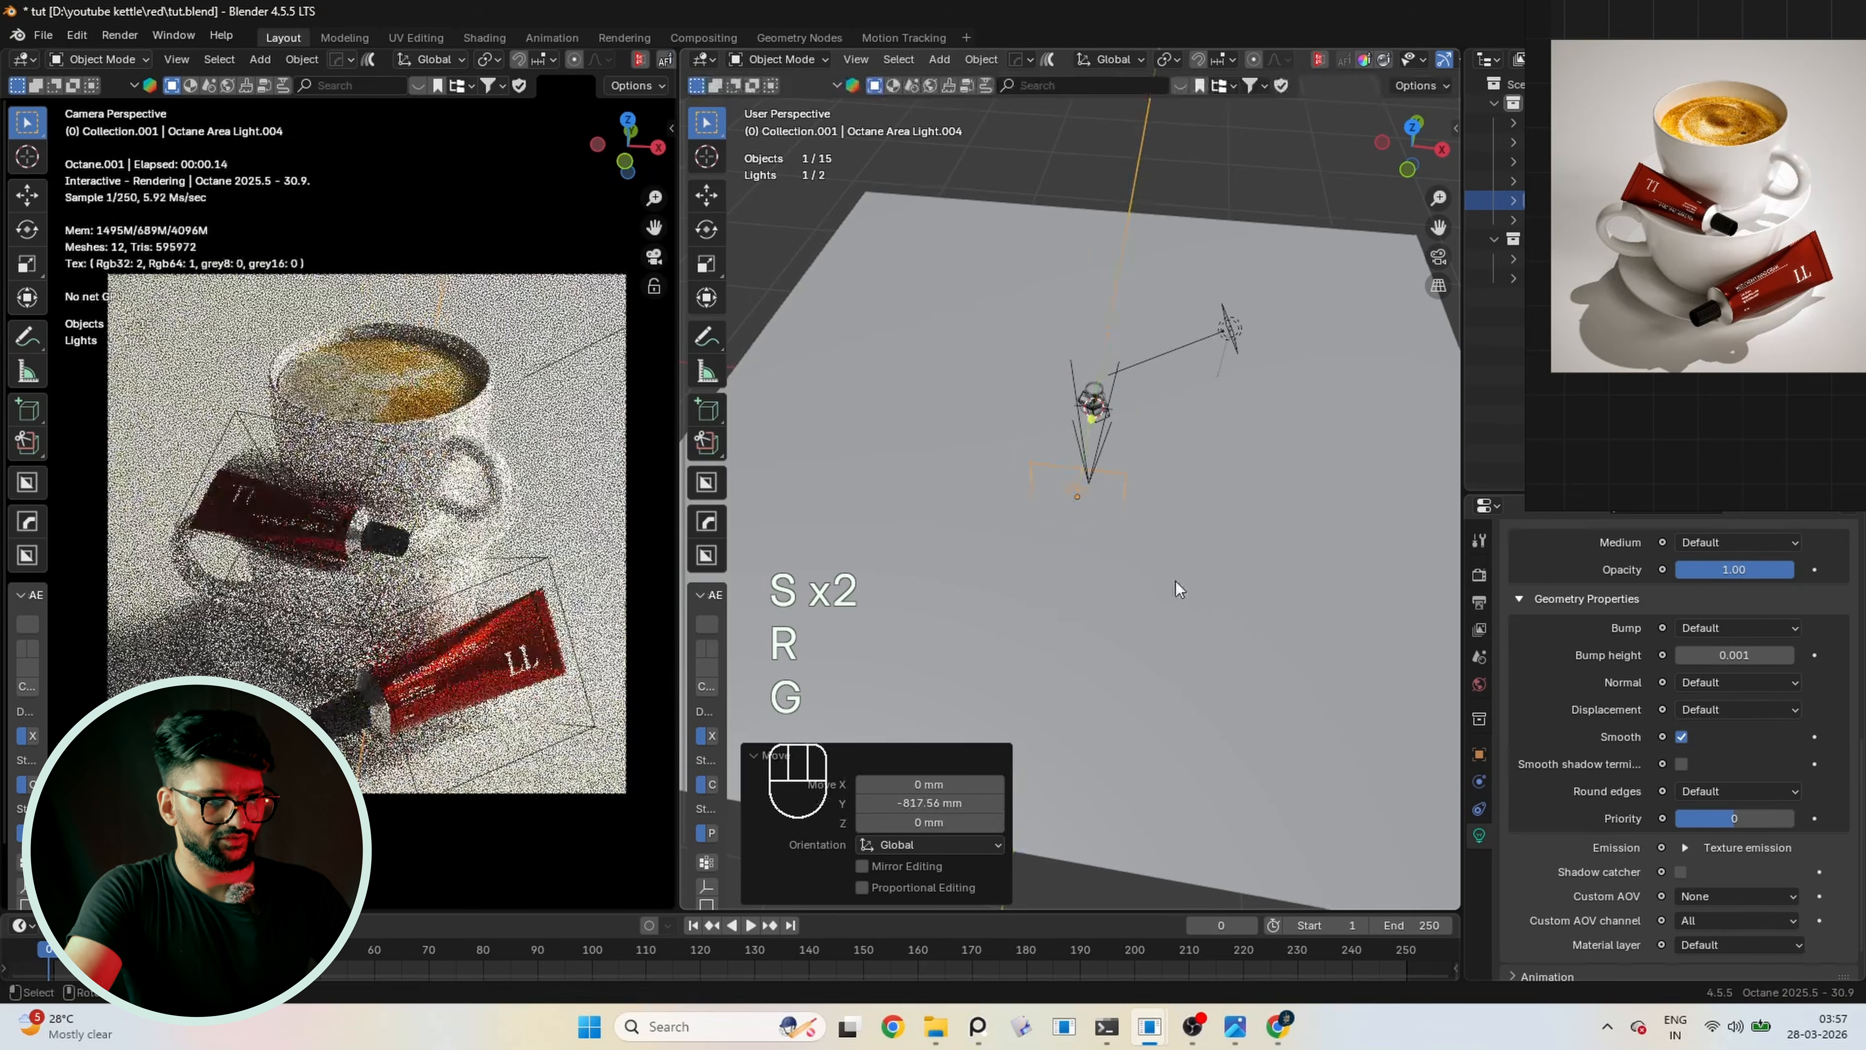
Raise the second area light along Z and bring it close beside the upper cup
{"action": "middle_click_drag", "start_coordinate": [1175, 581], "coordinate": [1168, 527]}
{"action": "key", "text": "g"}
{"action": "key", "text": "z"}
{"action": "left_click", "coordinate": [1161, 461]}
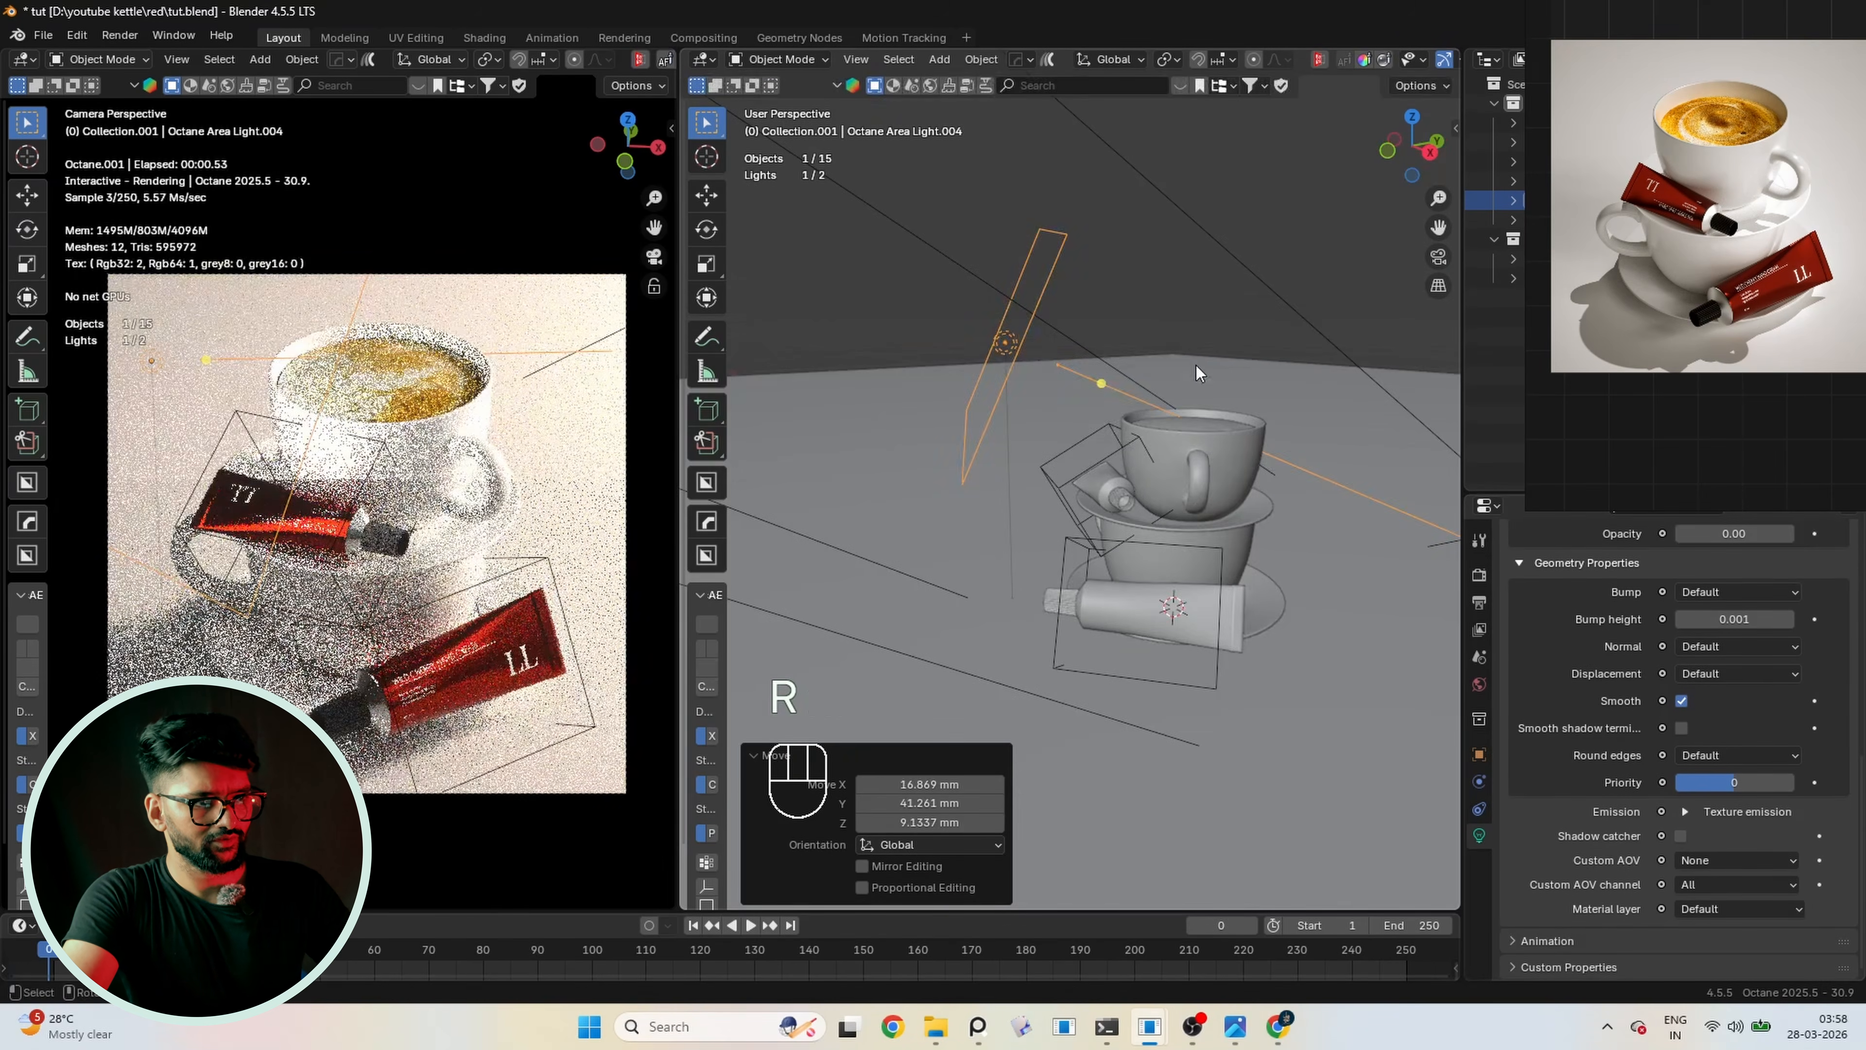
Tilt the second area light about -42.5° around its local X and move it about 17 mm in X, 16 mm in Y and -19 mm in Z
{"action": "key", "text": "r"}
{"action": "key", "text": "x"}
{"action": "key", "text": "x"}
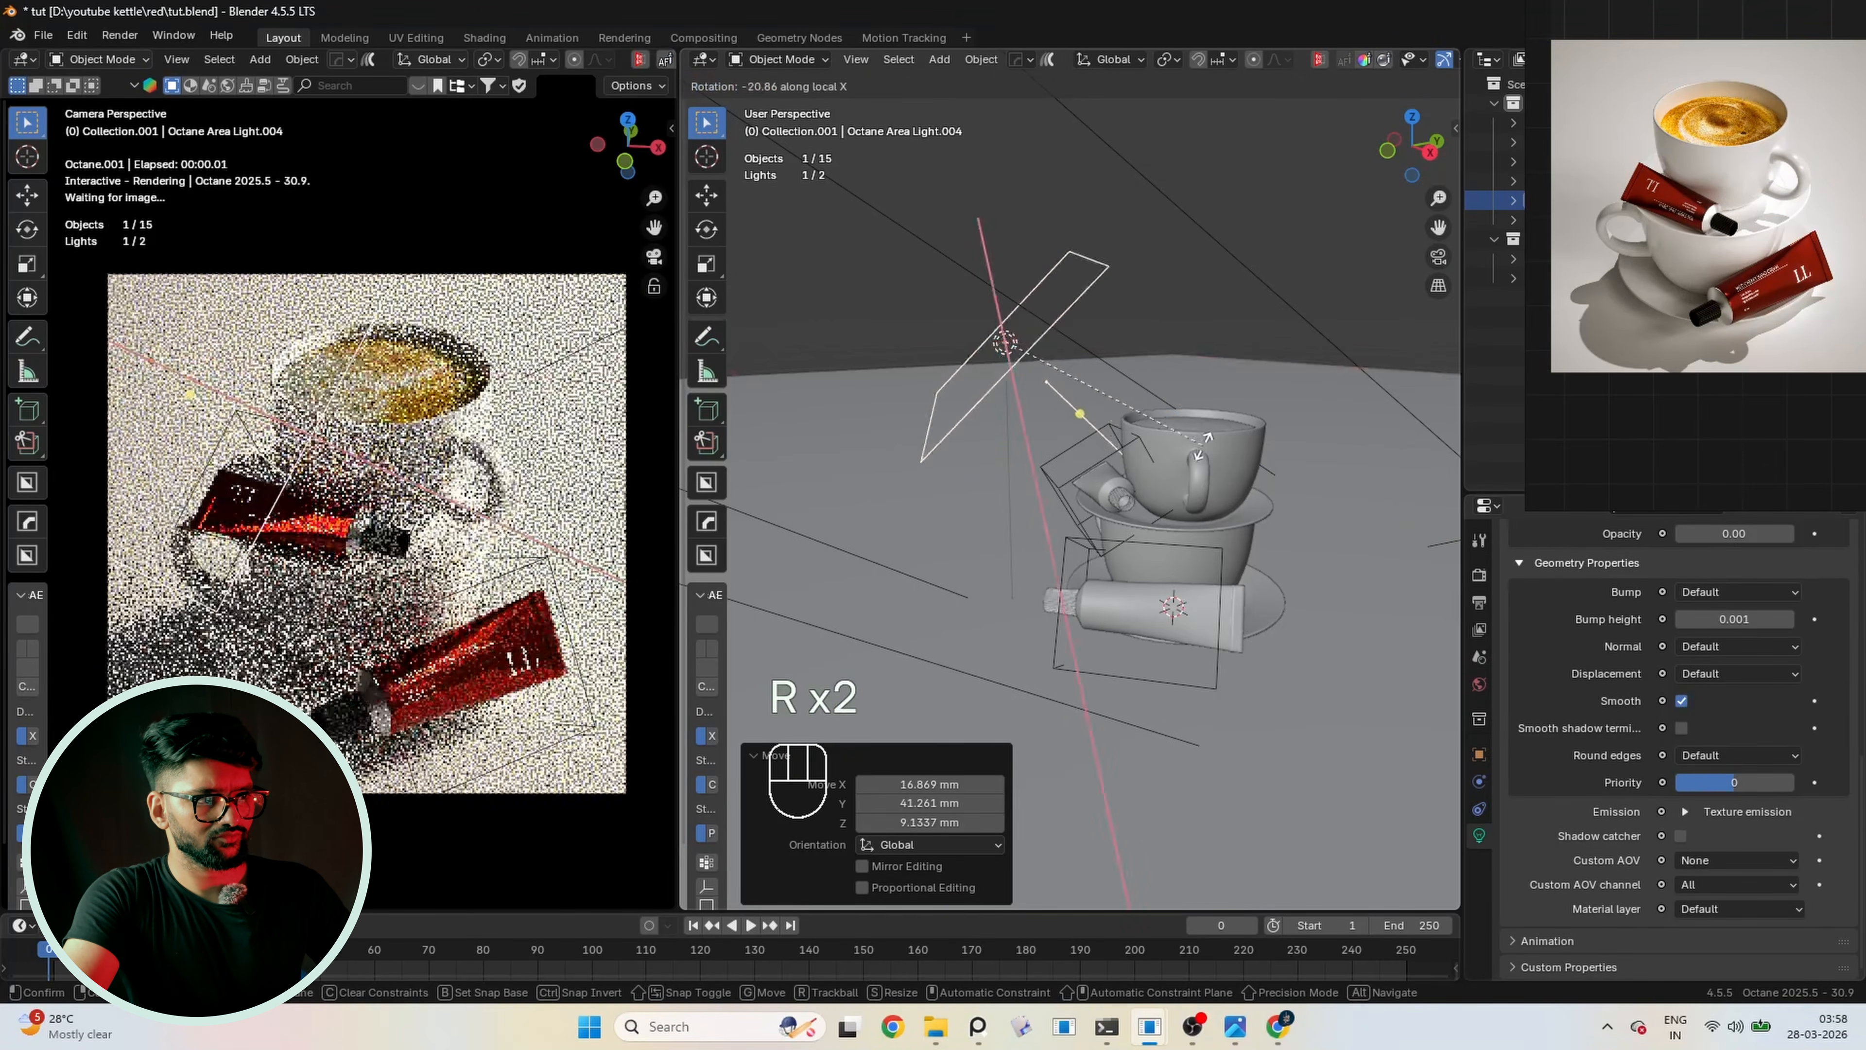
{"action": "left_click", "coordinate": [1172, 508]}
{"action": "key", "text": "g"}
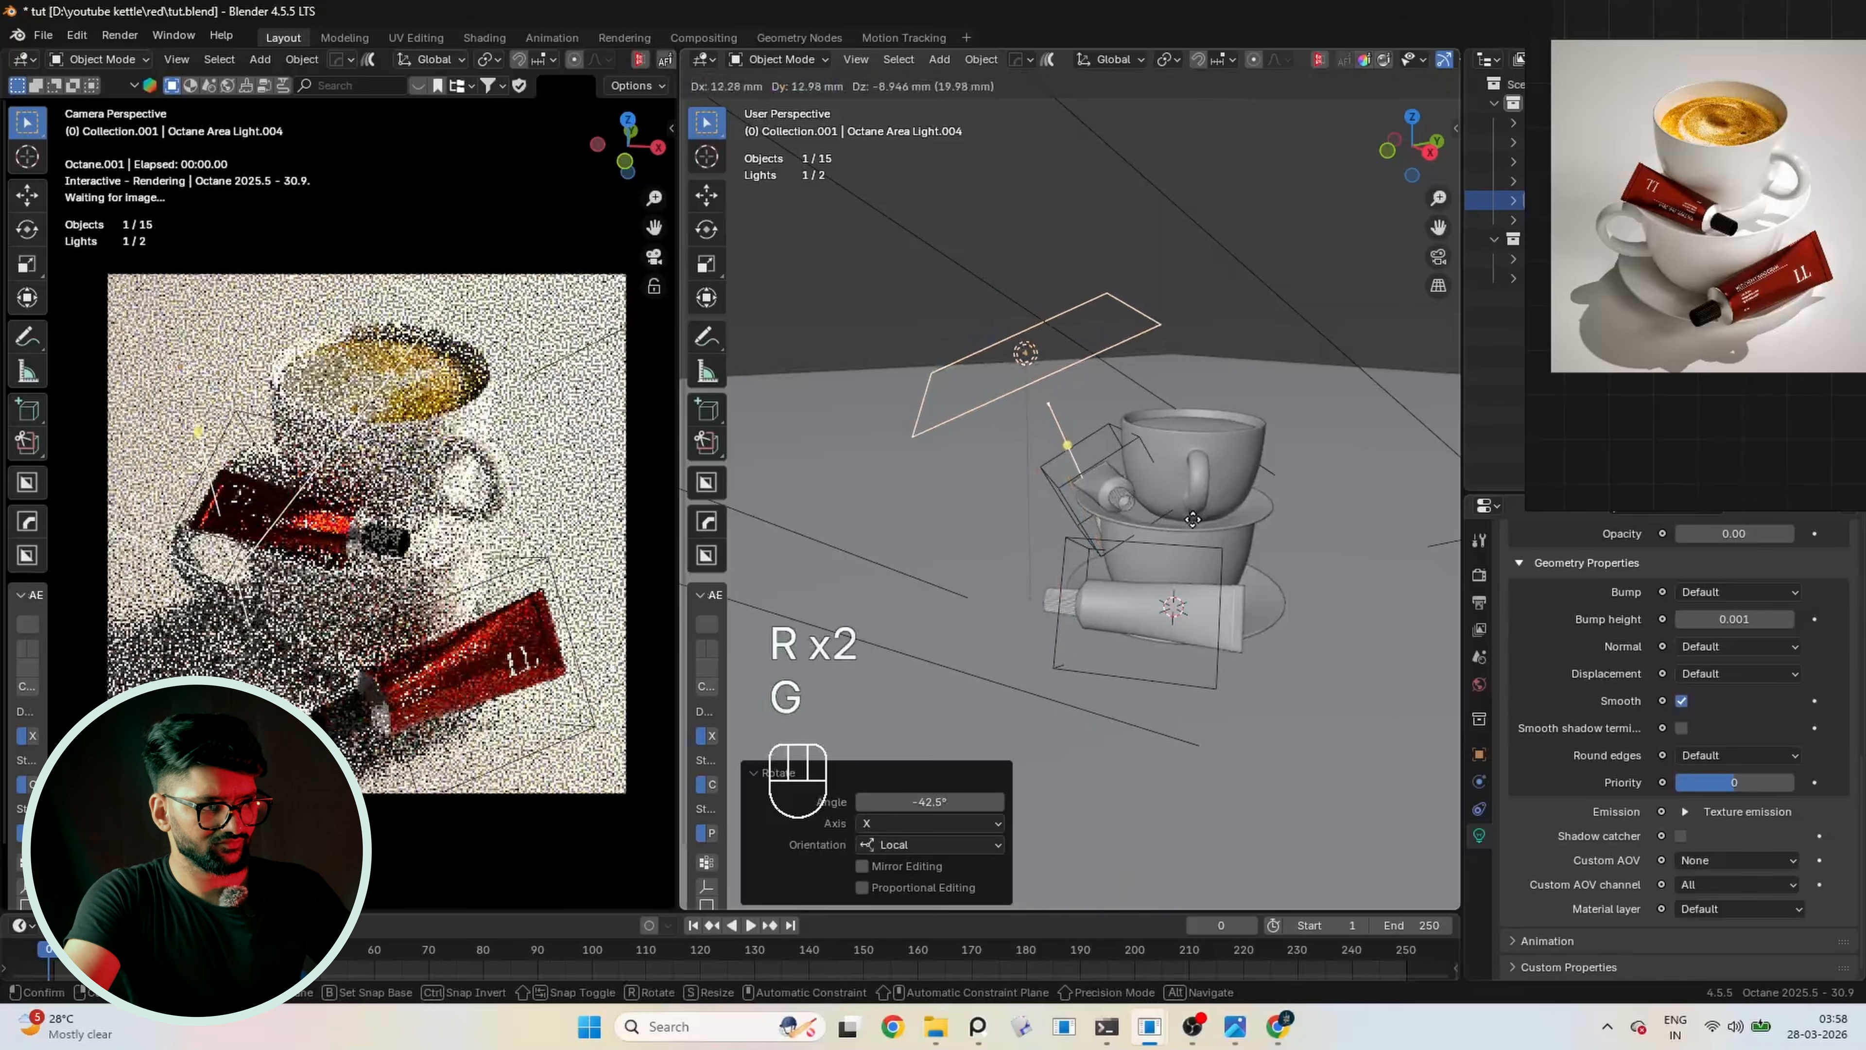
{"action": "left_click", "coordinate": [1198, 531]}
{"action": "scroll", "coordinate": [261, 579], "scroll_direction": "up", "scroll_amount": 2}
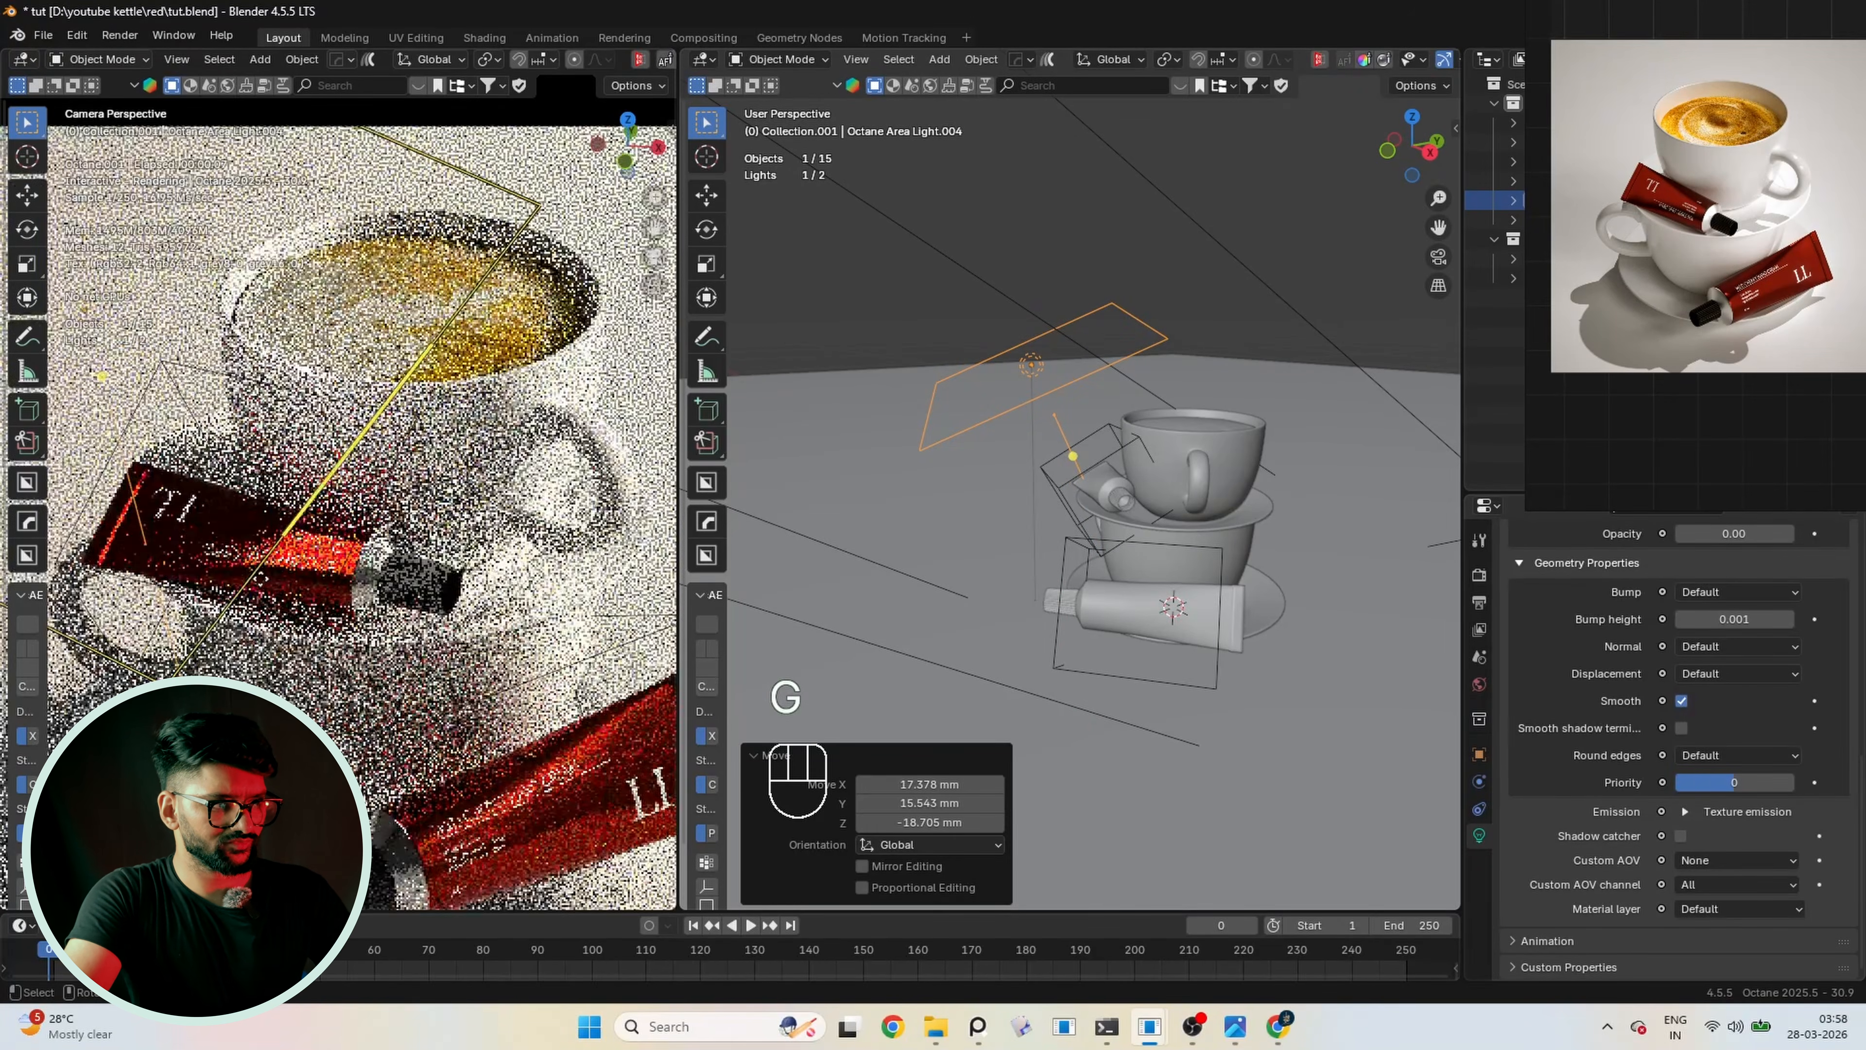
{"action": "scroll", "coordinate": [338, 515], "scroll_direction": "down", "scroll_amount": 3}
{"action": "scroll", "coordinate": [1116, 419], "scroll_direction": "down", "scroll_amount": 2}
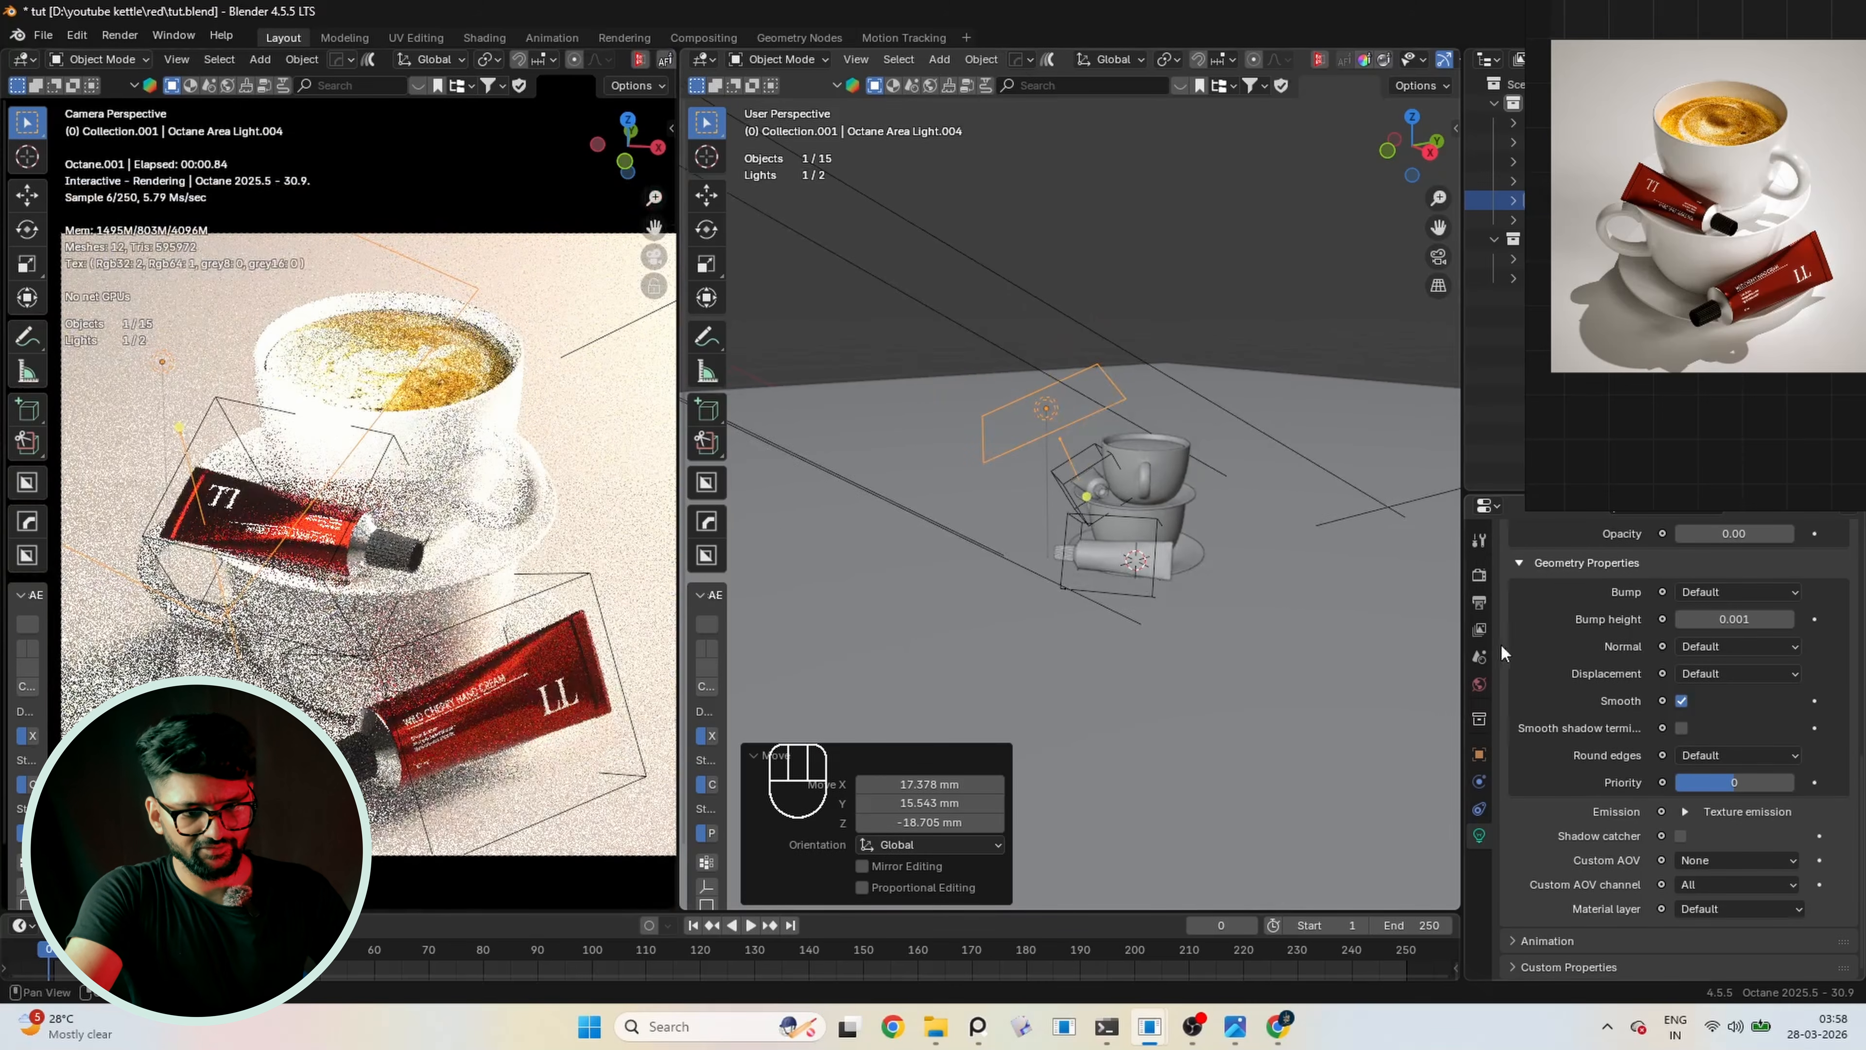
Set the second area light's texture emission power to 20 and readjust it against the render
{"action": "left_click", "coordinate": [1706, 813]}
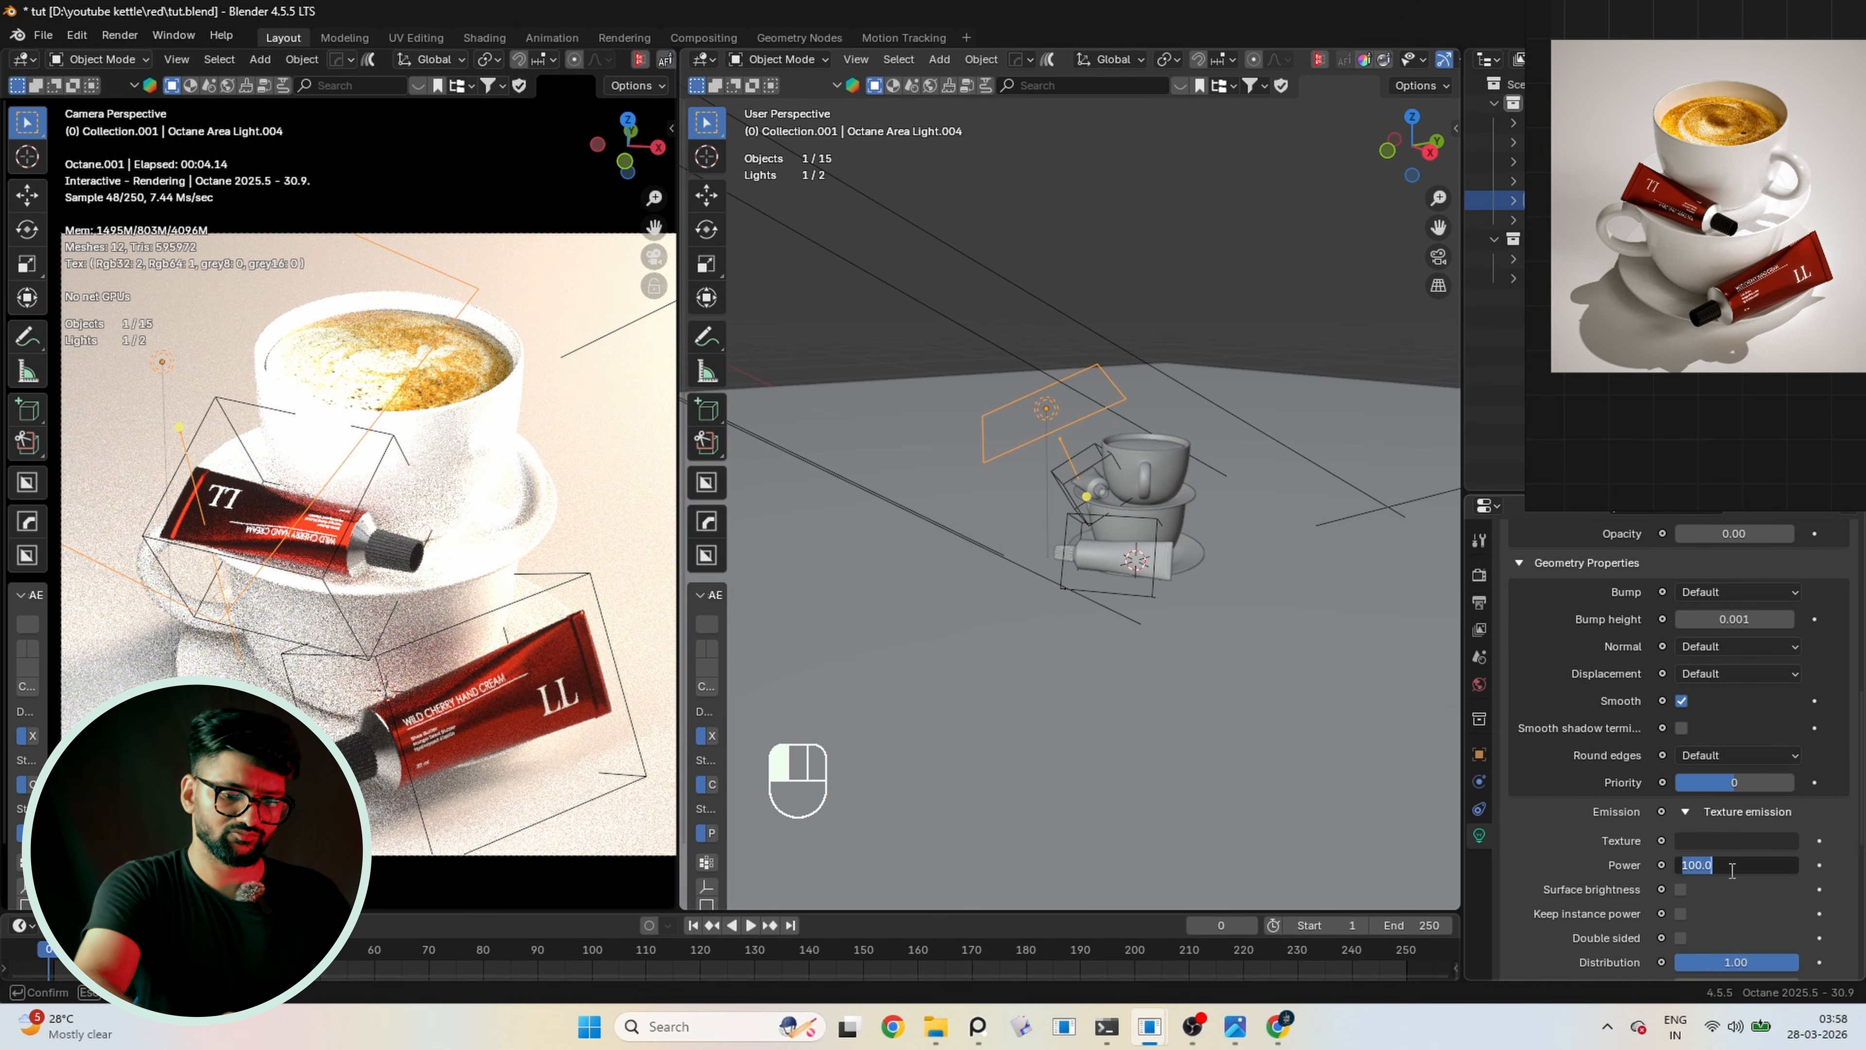
{"action": "type", "text": "0"}
{"action": "key", "text": "Return"}
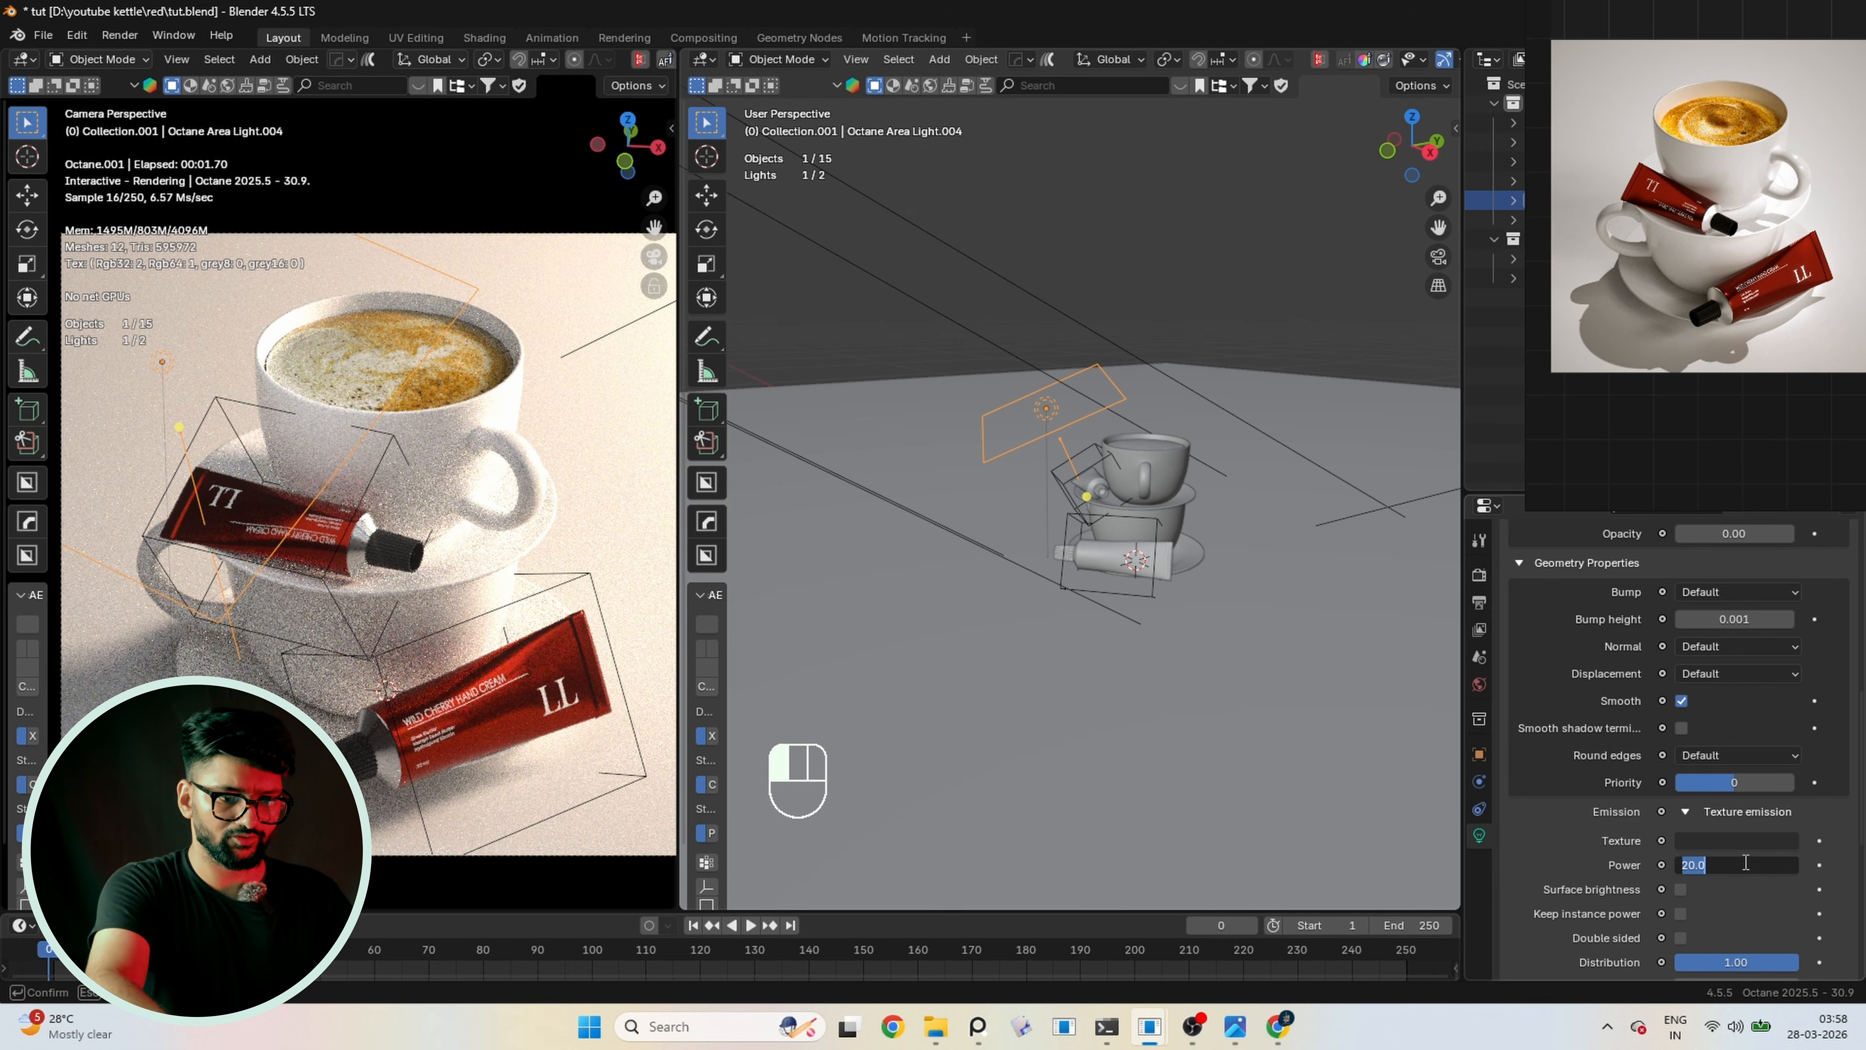
{"action": "key", "text": "Return"}
Set the second area light's light pass ID to 2
{"action": "scroll", "coordinate": [1654, 846], "scroll_direction": "down", "scroll_amount": 10}
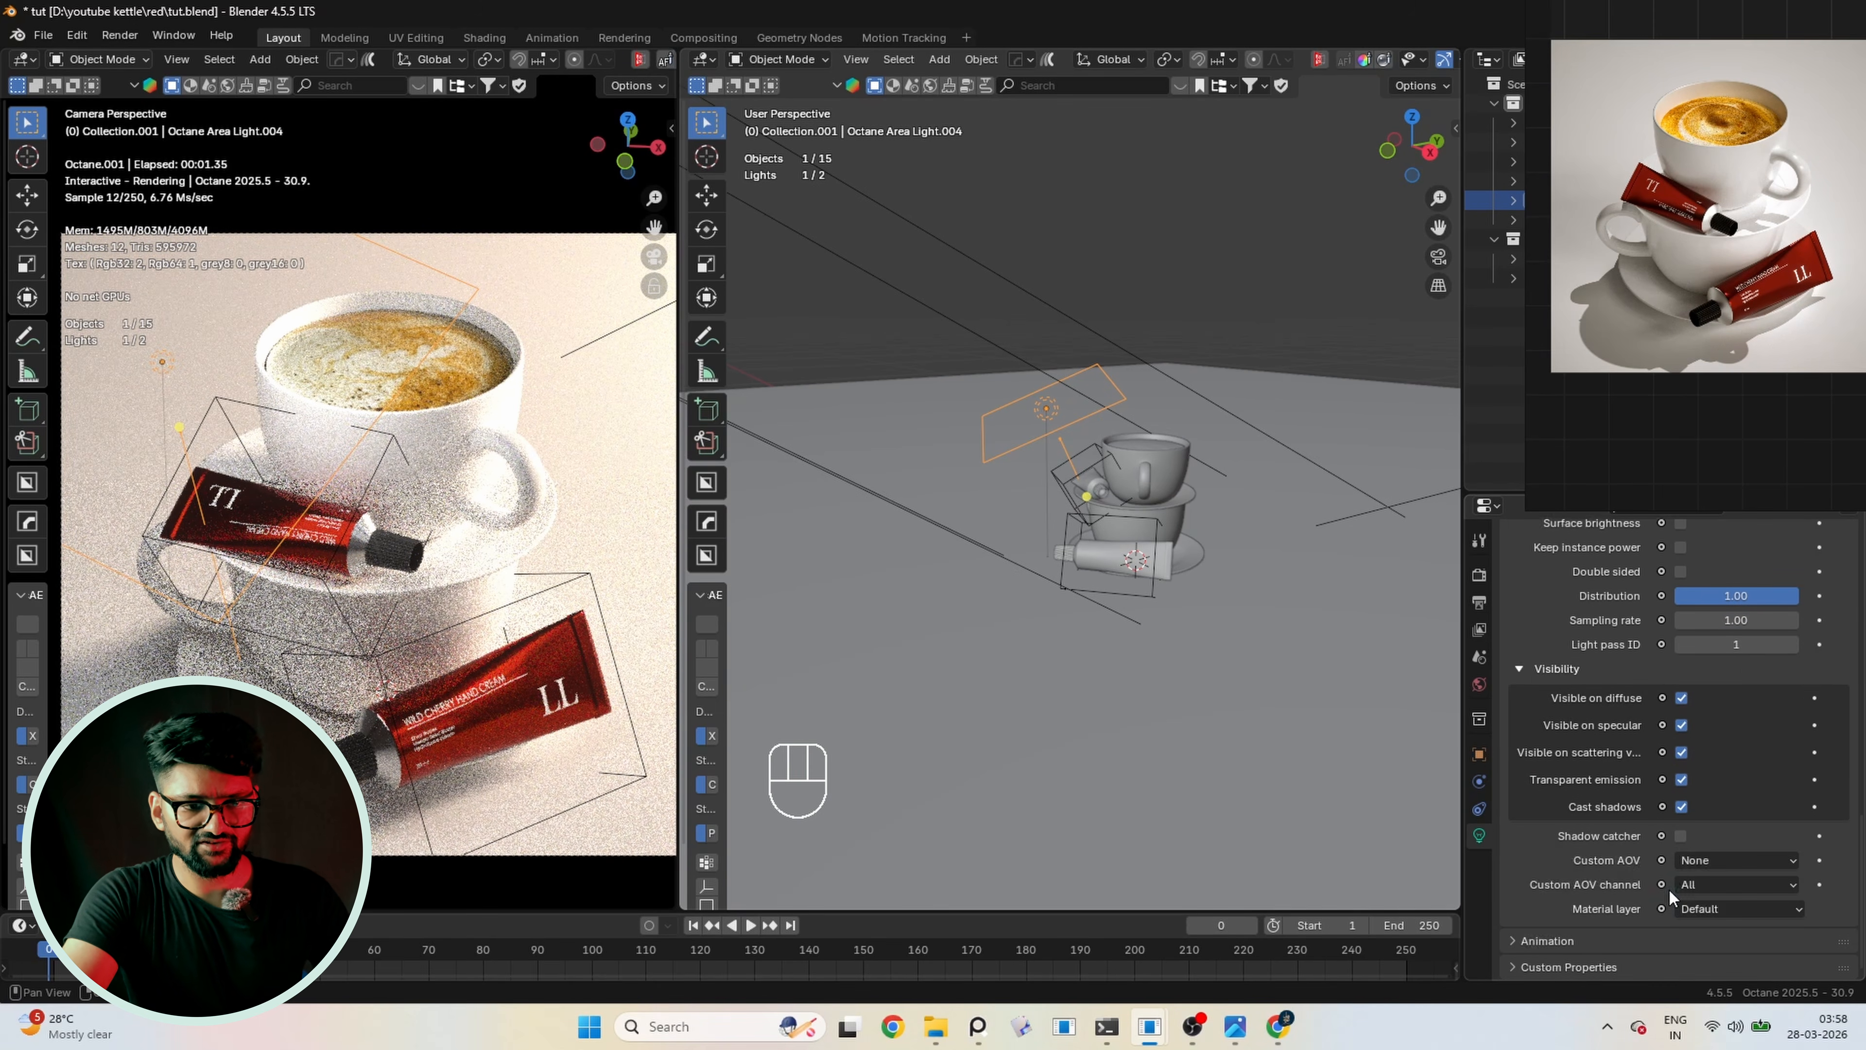
{"action": "left_click", "coordinate": [1735, 645]}
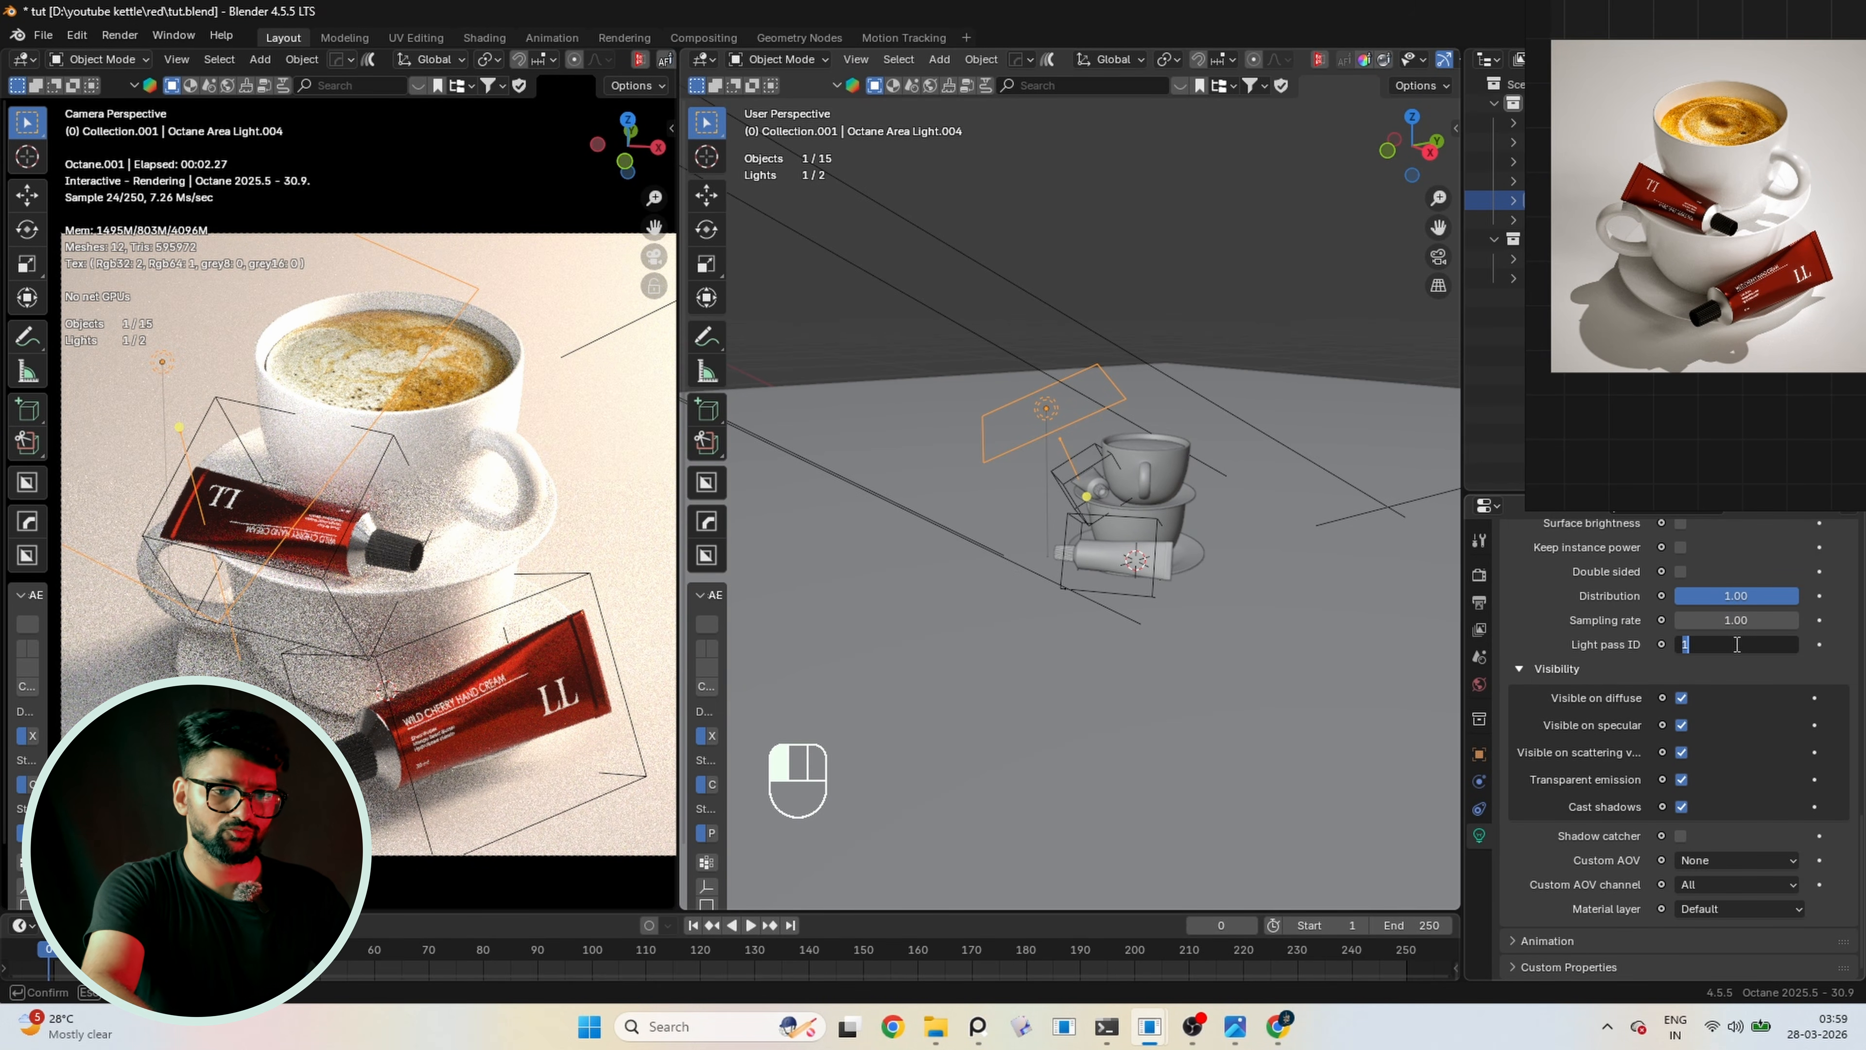
{"action": "scroll", "coordinate": [1212, 441], "scroll_direction": "up", "scroll_amount": 4}
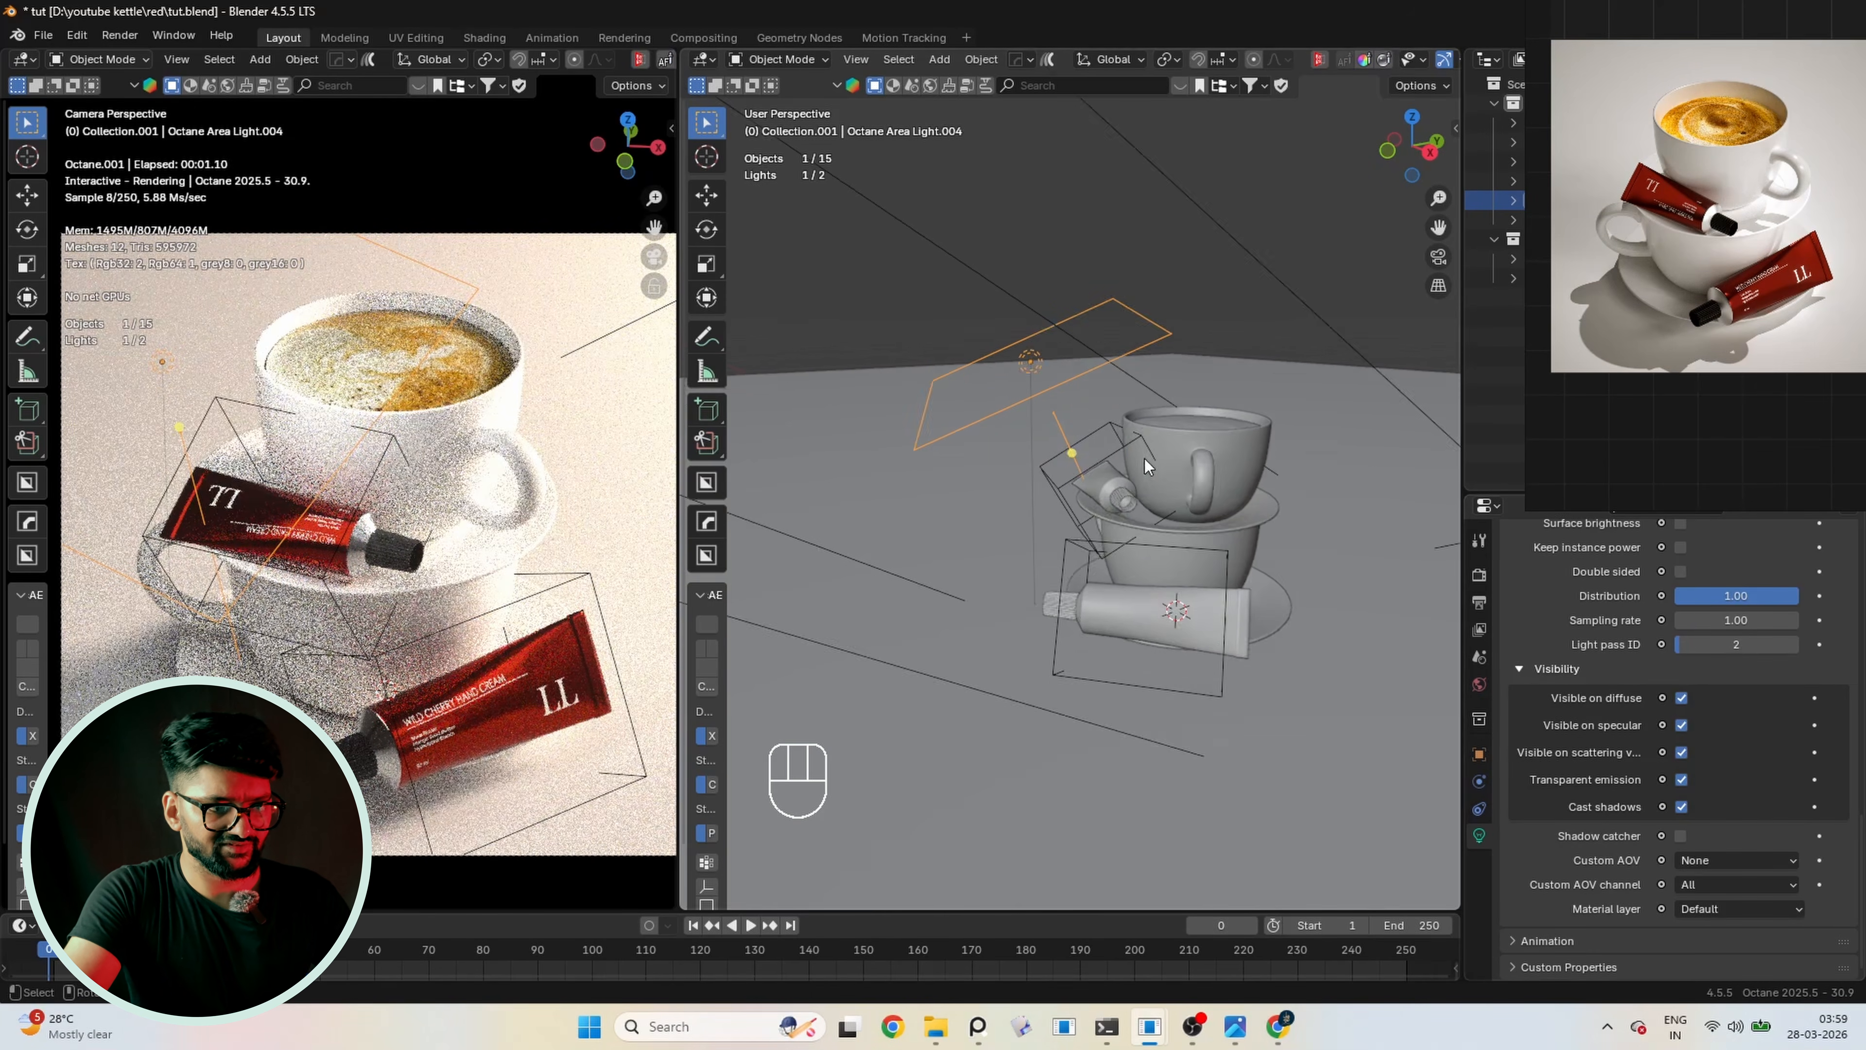
Disable light pass 2 in the light pass masks of the upper cup and its coffee surface
{"action": "left_click", "coordinate": [1236, 443]}
{"action": "scroll", "coordinate": [1236, 443], "scroll_direction": "up", "scroll_amount": 2}
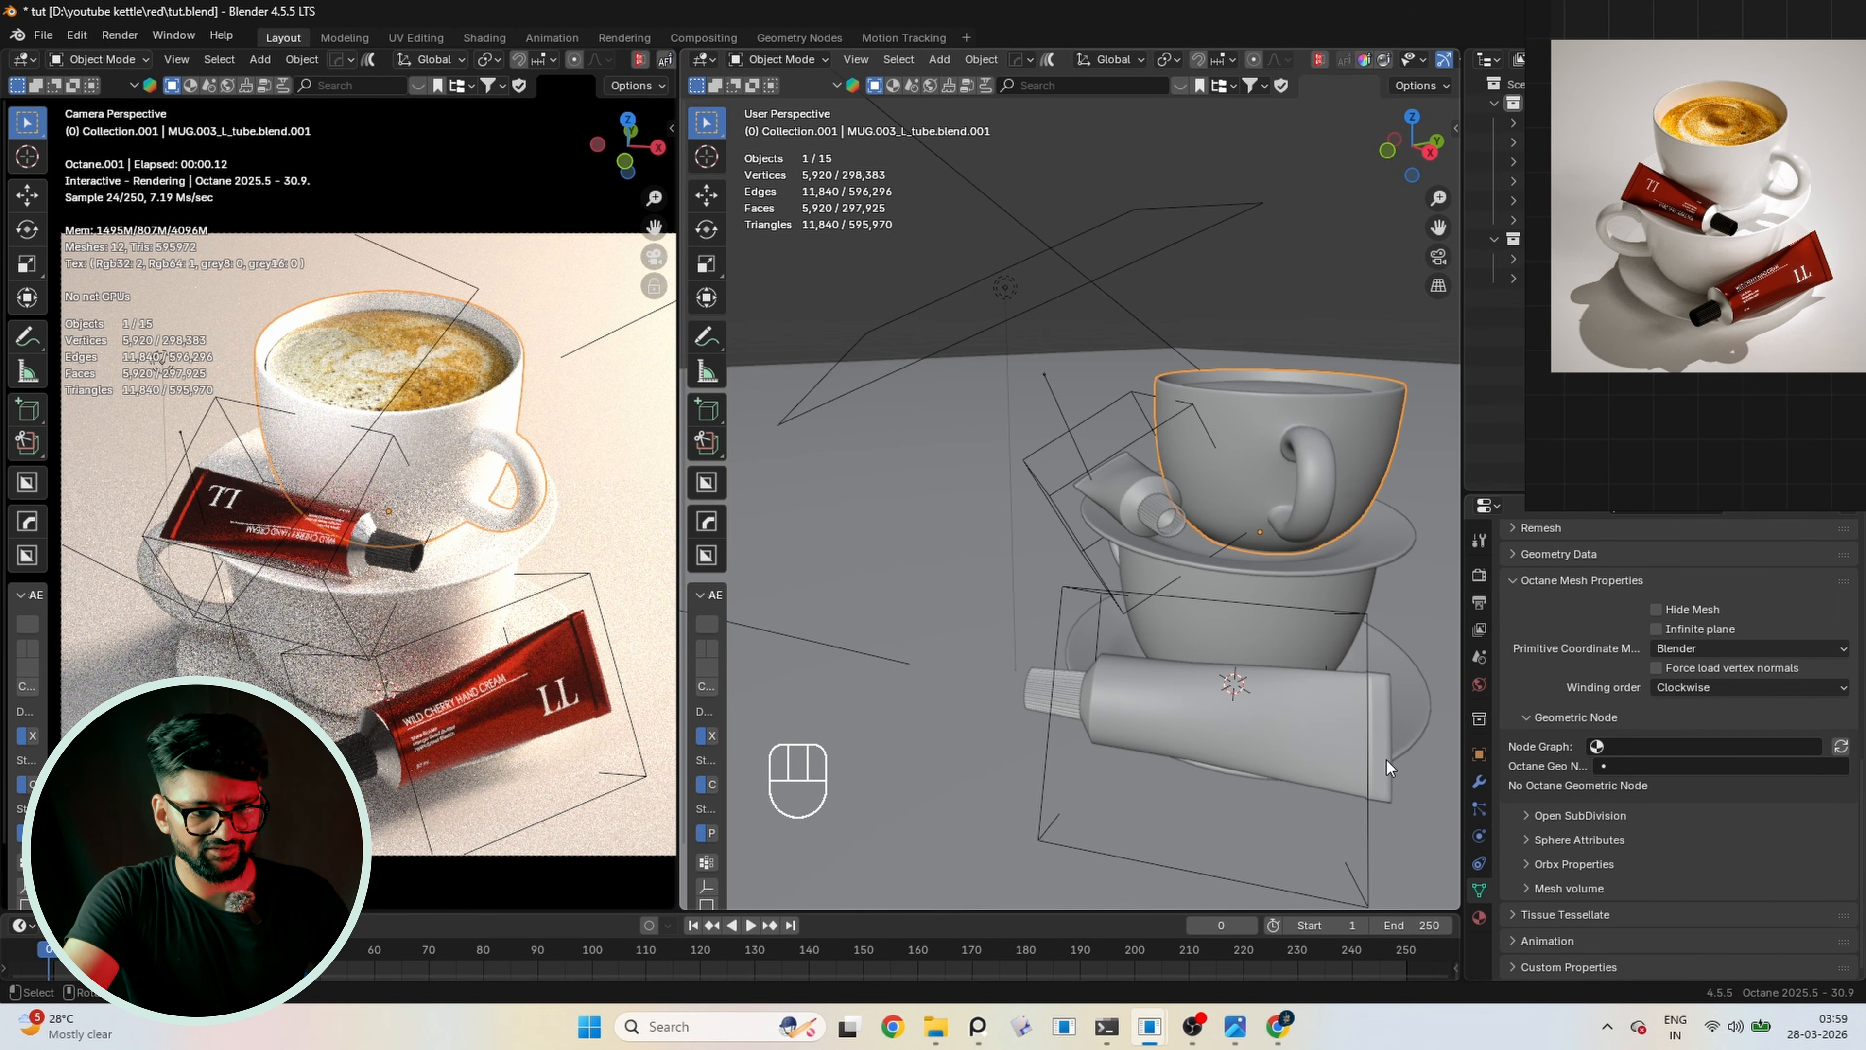
{"action": "left_click", "coordinate": [1478, 753]}
{"action": "left_click", "coordinate": [1621, 713]}
{"action": "left_click", "coordinate": [1332, 388]}
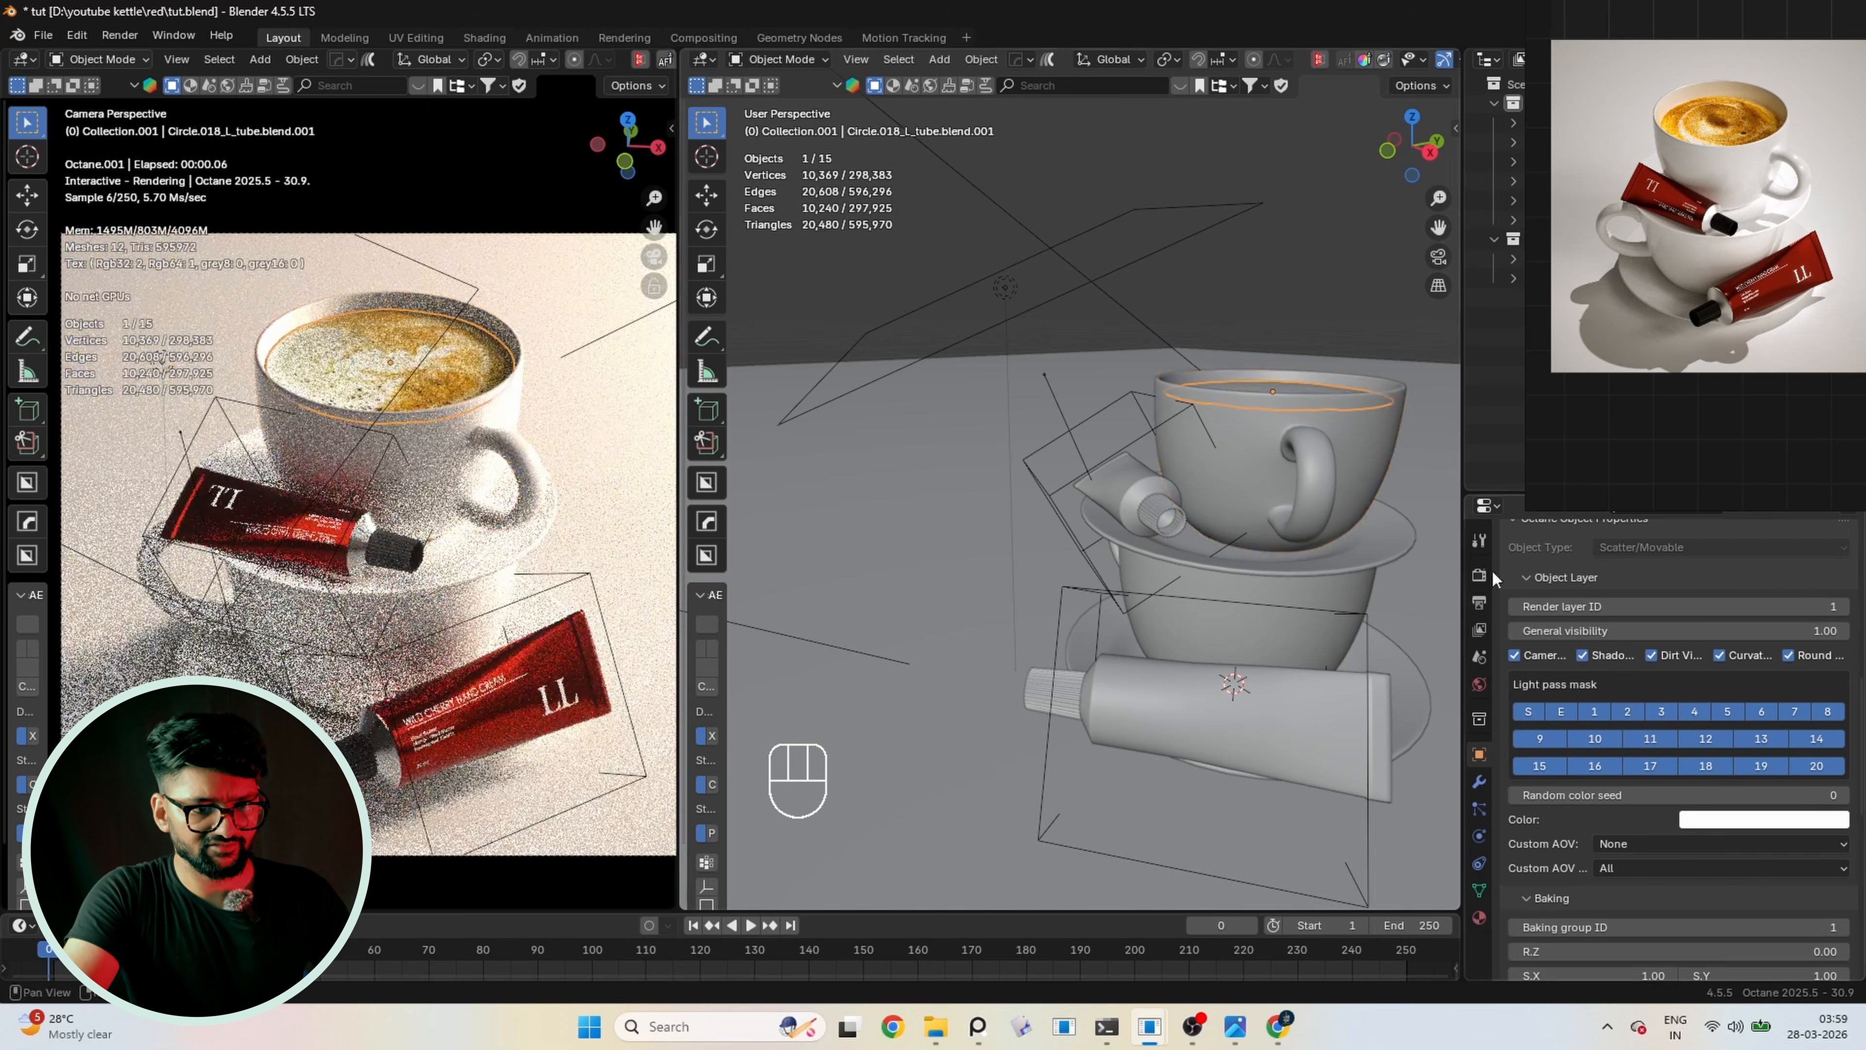
{"action": "left_click", "coordinate": [1625, 712]}
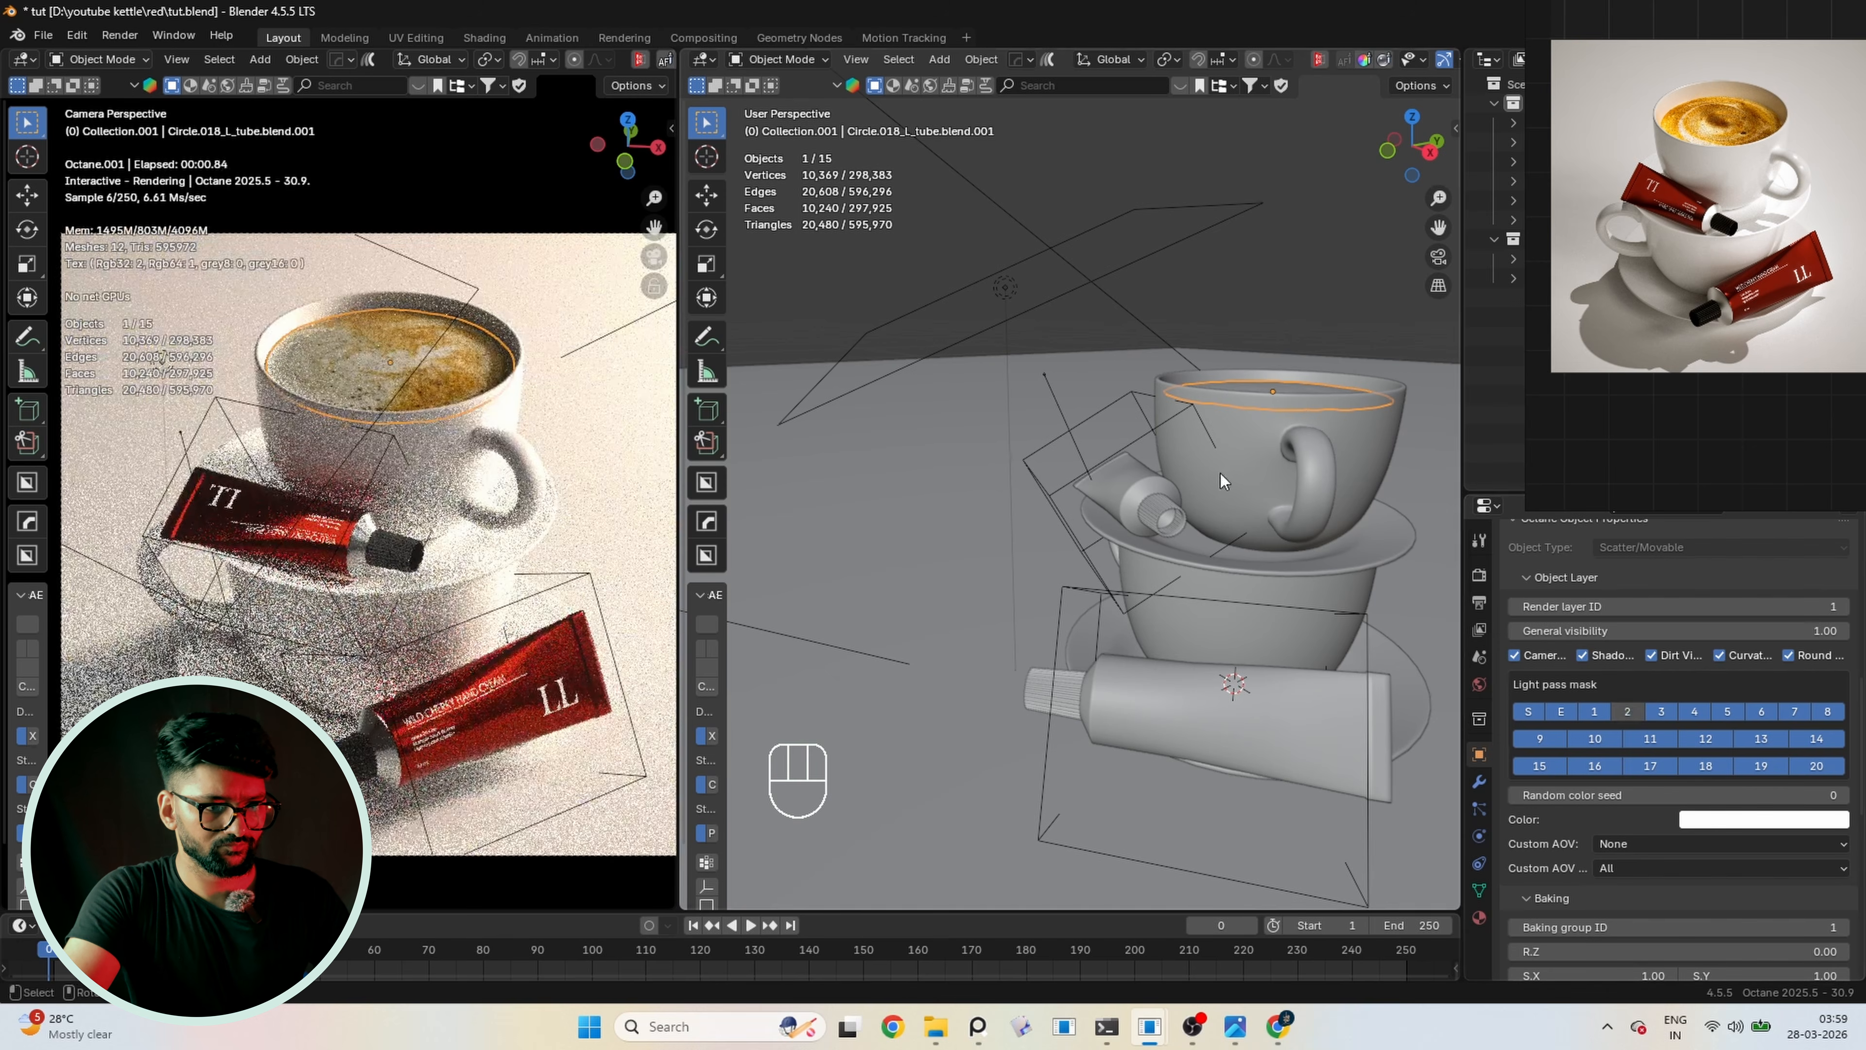
Turn off light pass 2 in the object light pass masks of the upper saucer, lower saucer and lower cup
{"action": "left_click", "coordinate": [1202, 550]}
{"action": "left_click", "coordinate": [1628, 711]}
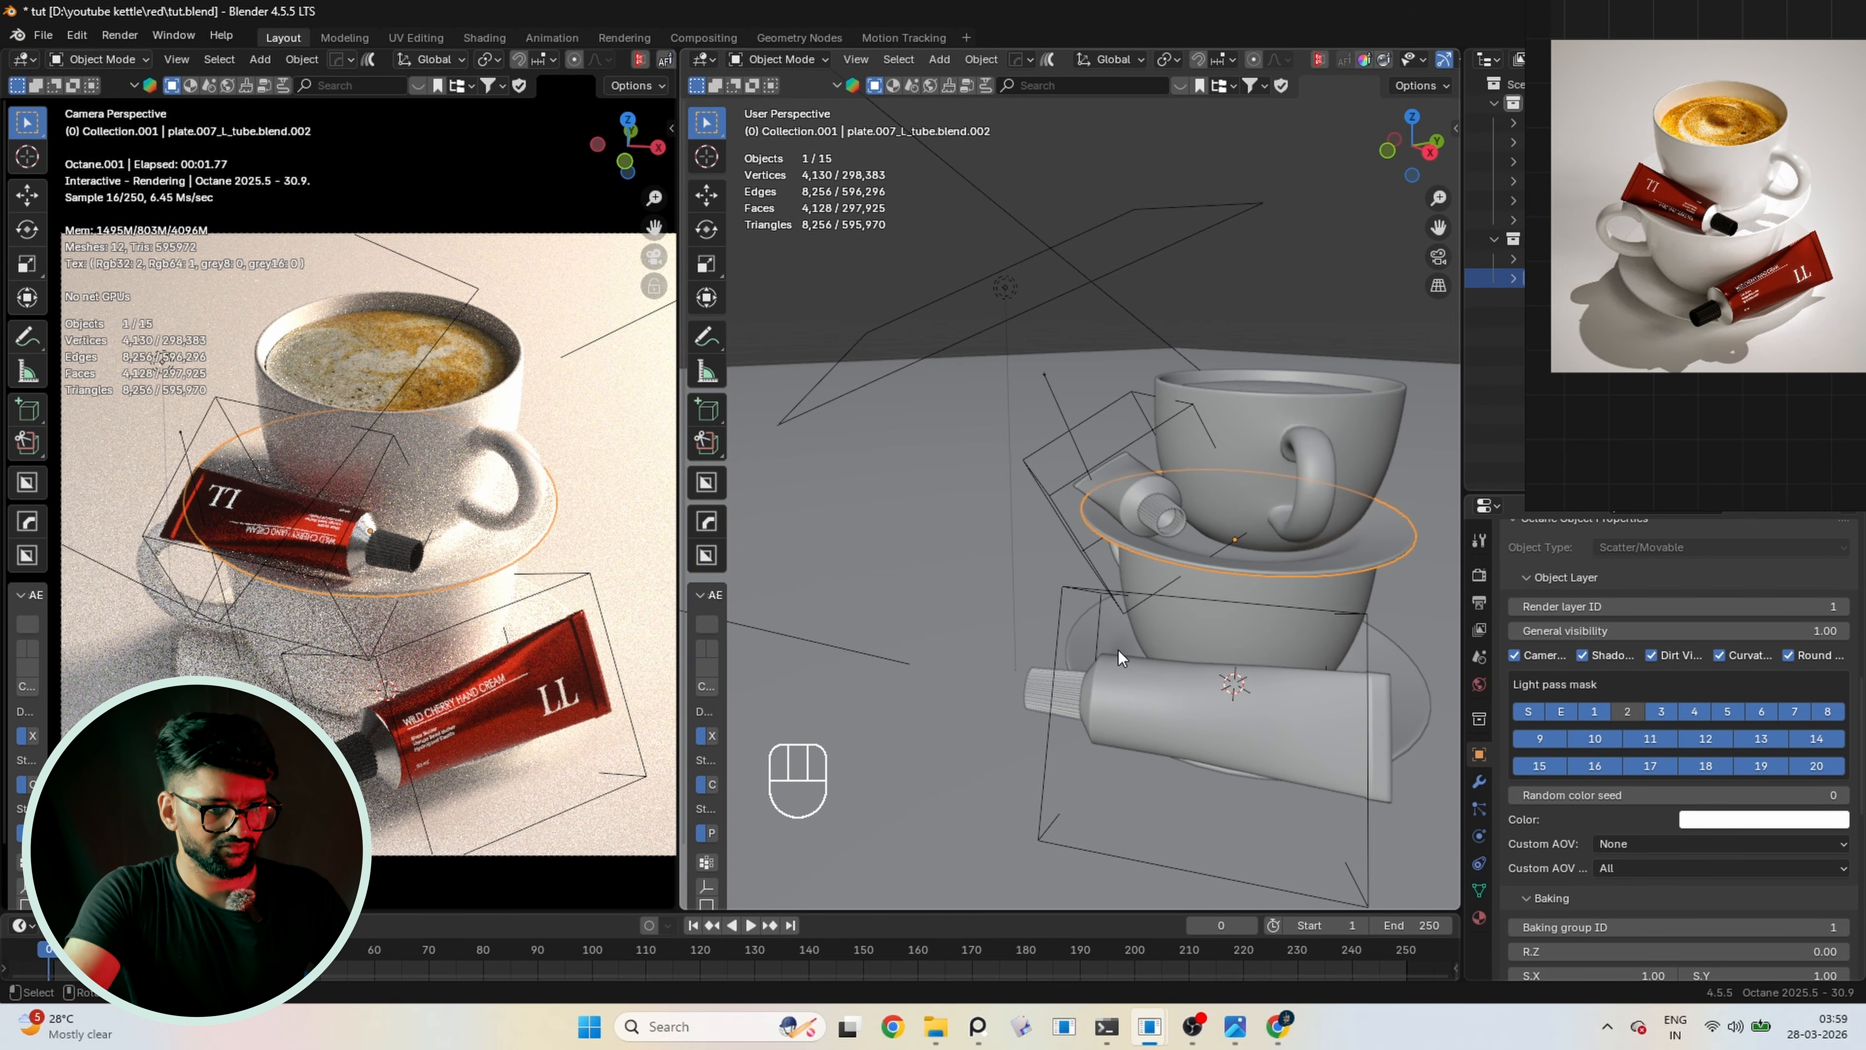
{"action": "left_click", "coordinate": [1117, 650]}
{"action": "left_click", "coordinate": [1627, 711]}
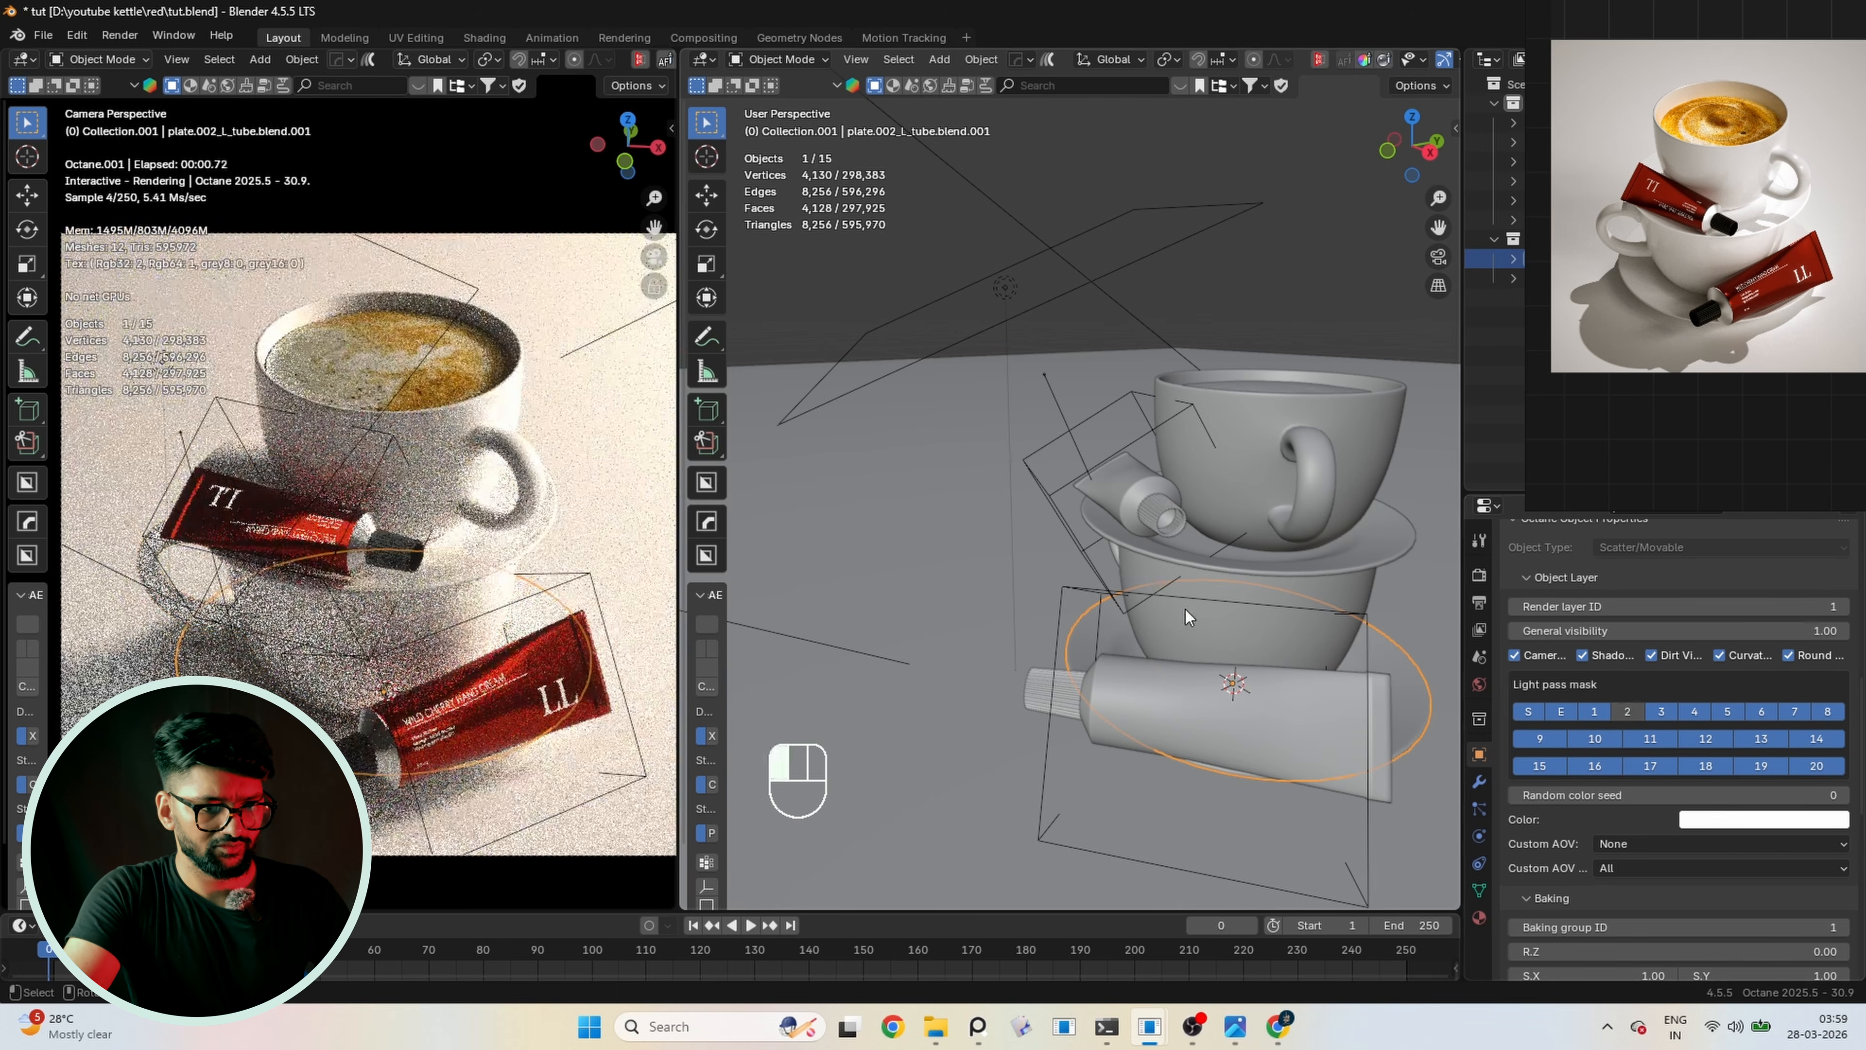
{"action": "left_click", "coordinate": [1185, 610]}
{"action": "left_click", "coordinate": [1624, 710]}
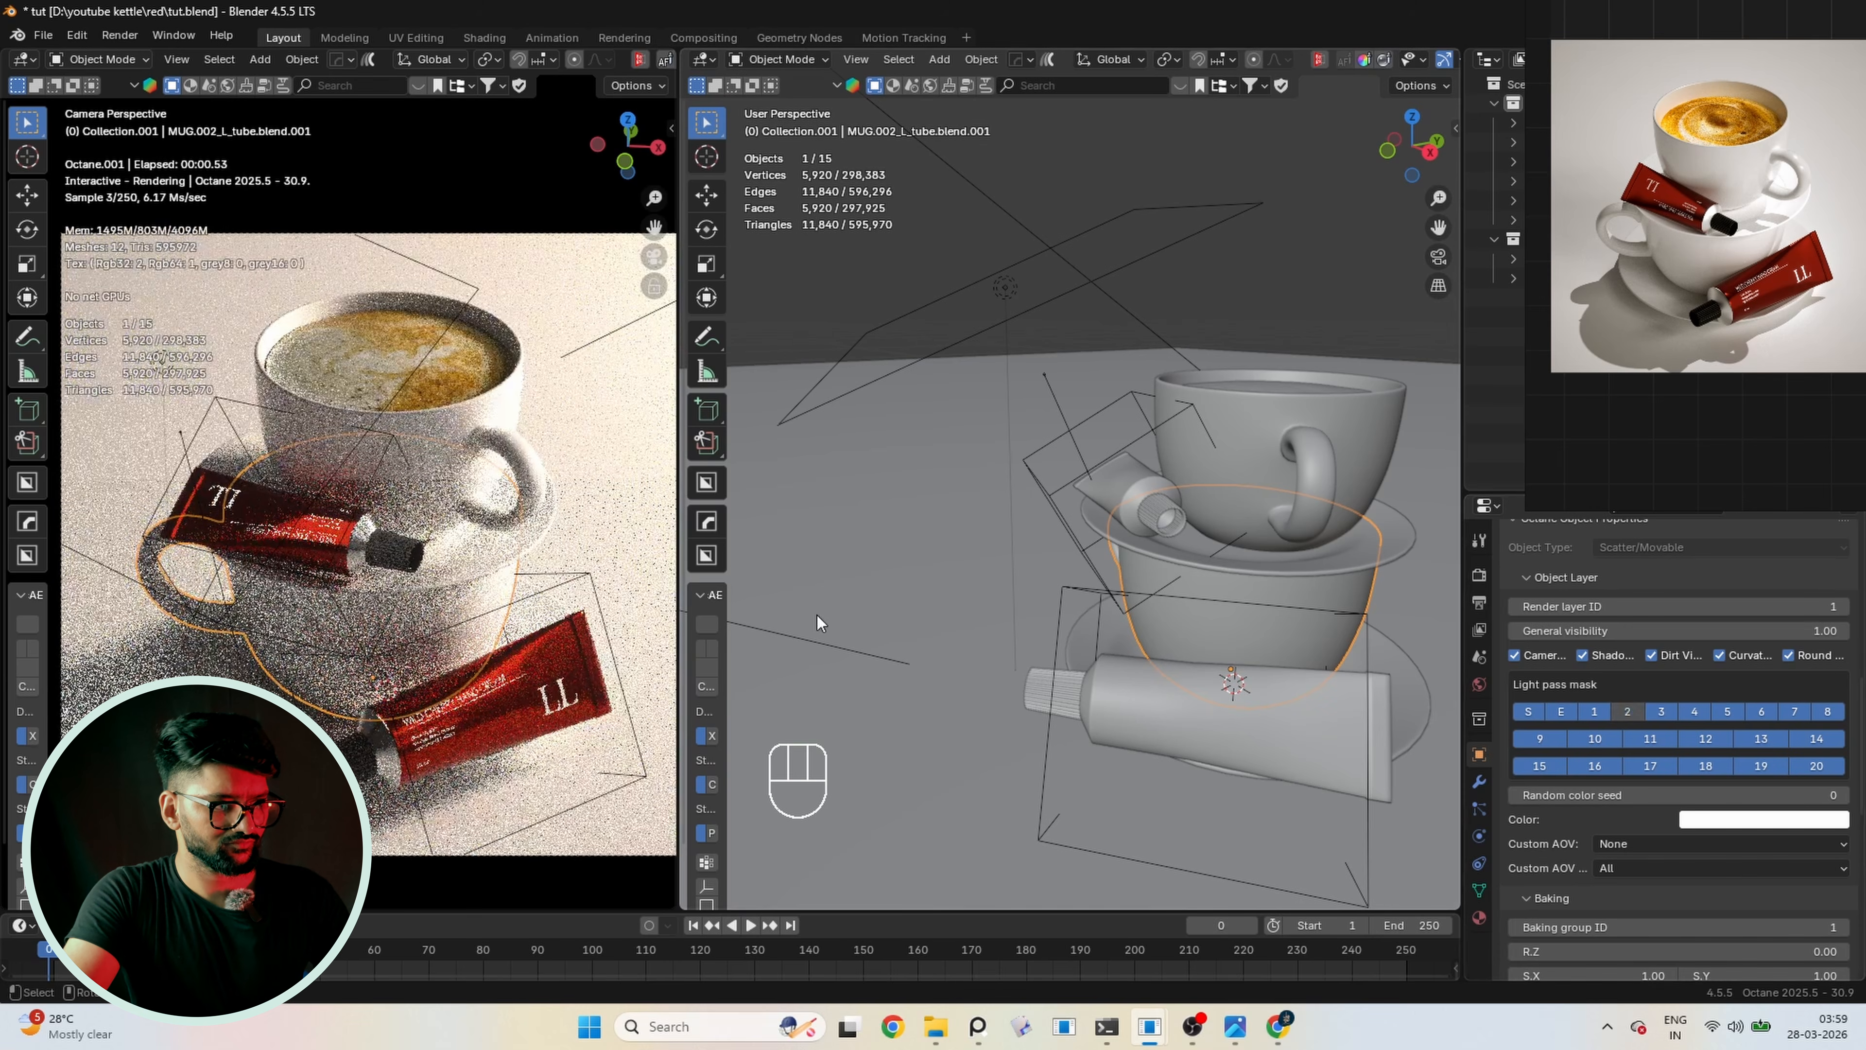
Exclude light pass 2 from the floor plane's light pass mask, compare the render with the reference image and save the file
{"action": "left_click", "coordinate": [868, 562]}
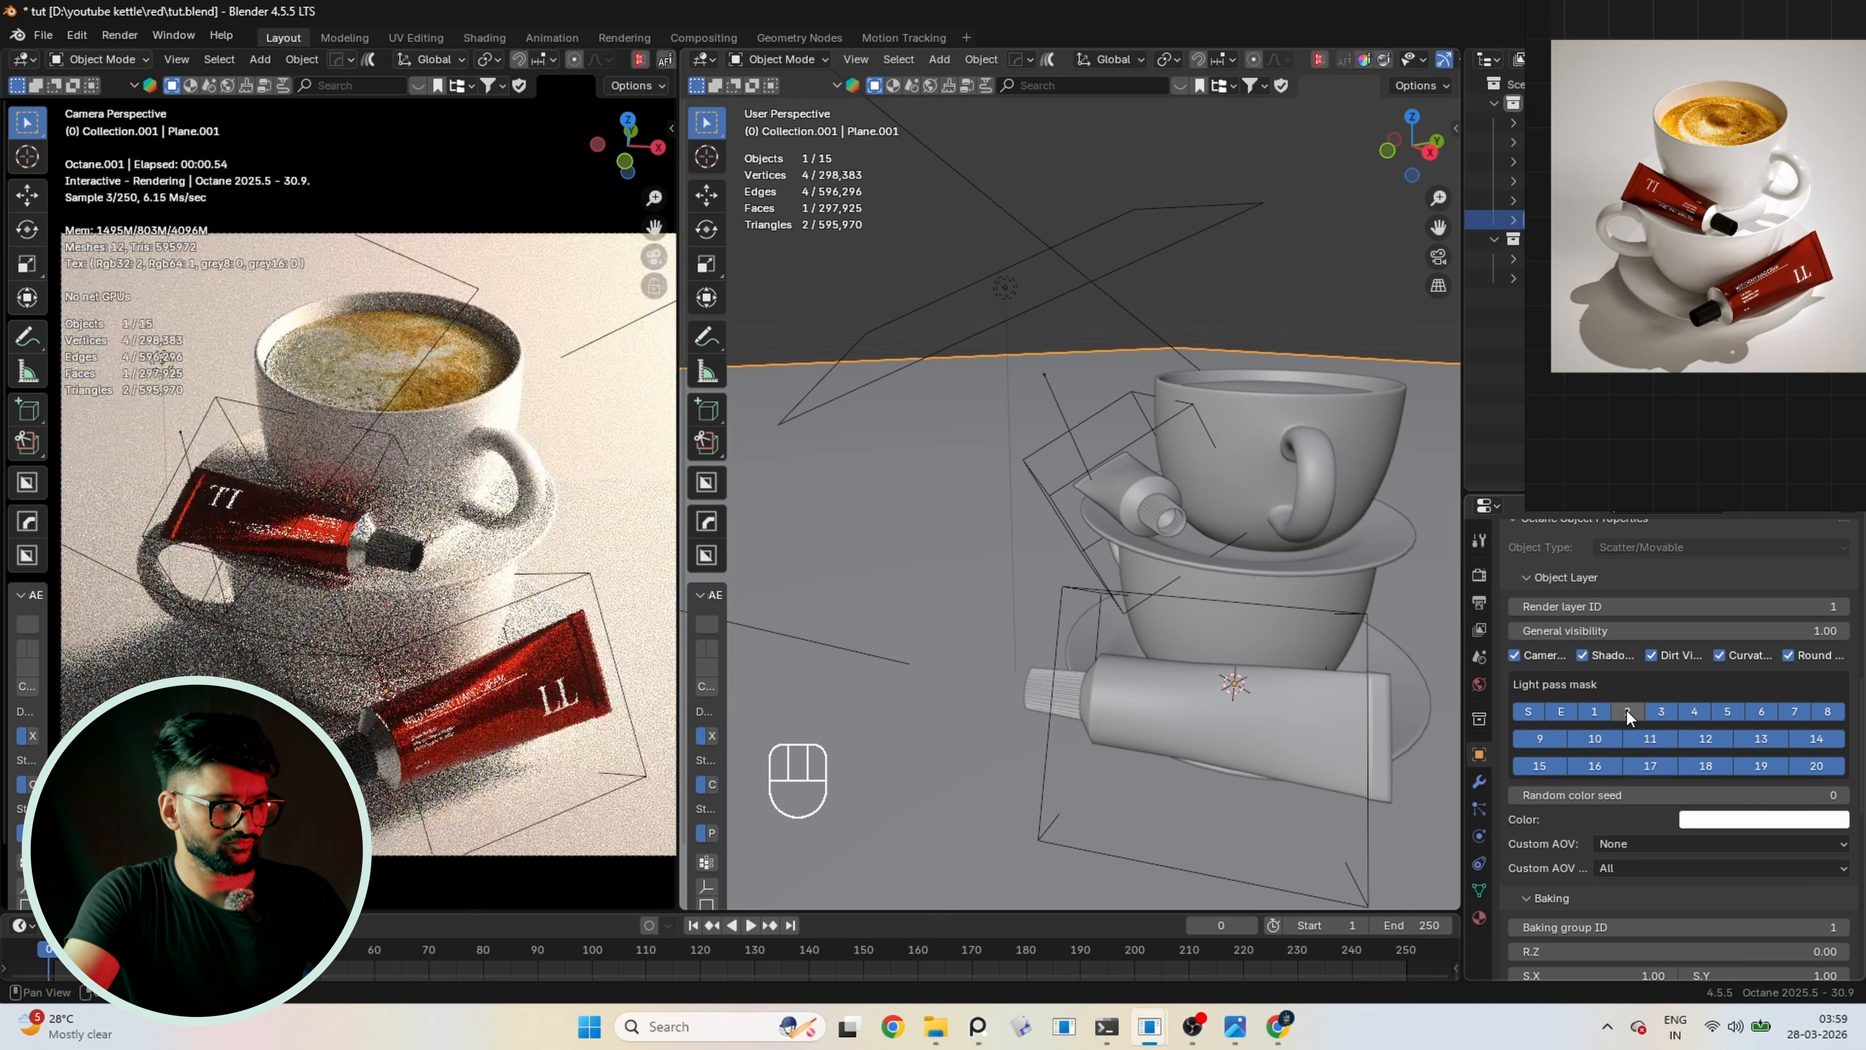
{"action": "left_click", "coordinate": [1628, 710]}
{"action": "left_click", "coordinate": [1628, 711]}
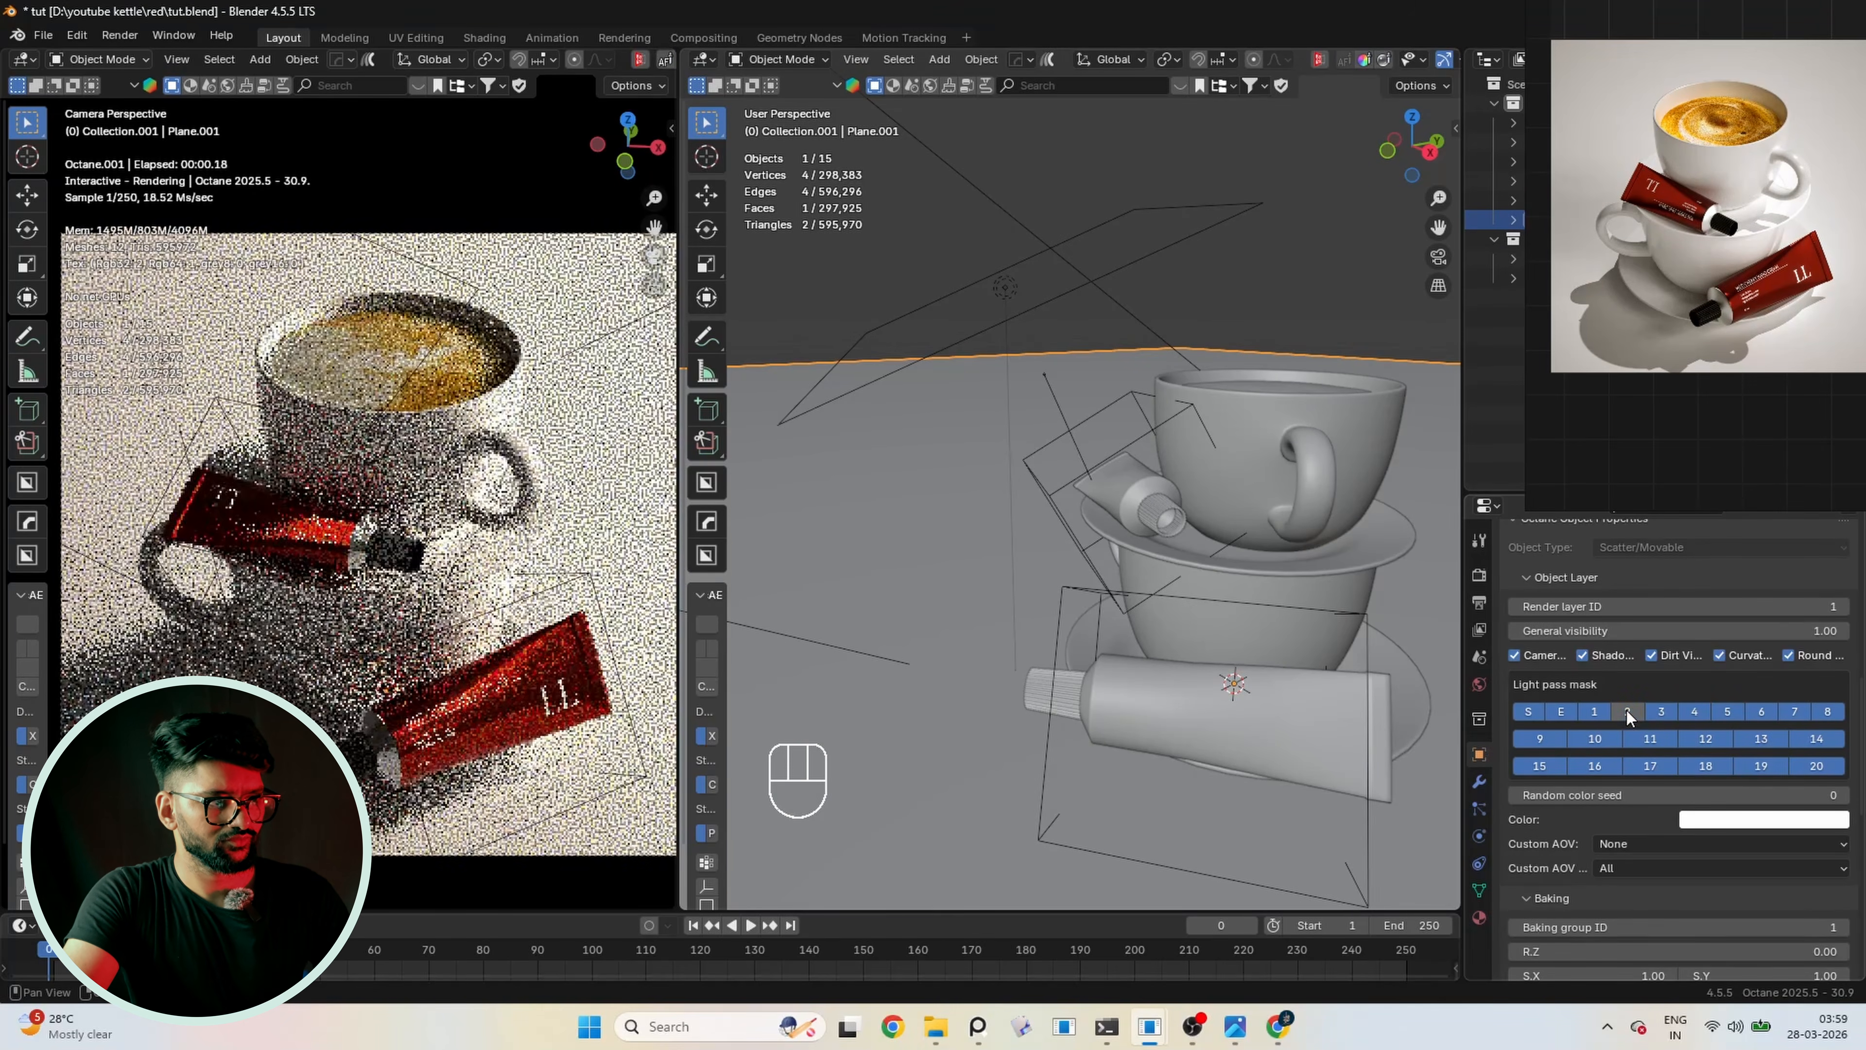
{"action": "middle_click_drag", "start_coordinate": [1150, 441], "coordinate": [1156, 619], "text": "ctrl"}
{"action": "scroll", "coordinate": [556, 489], "scroll_direction": "down", "scroll_amount": 2}
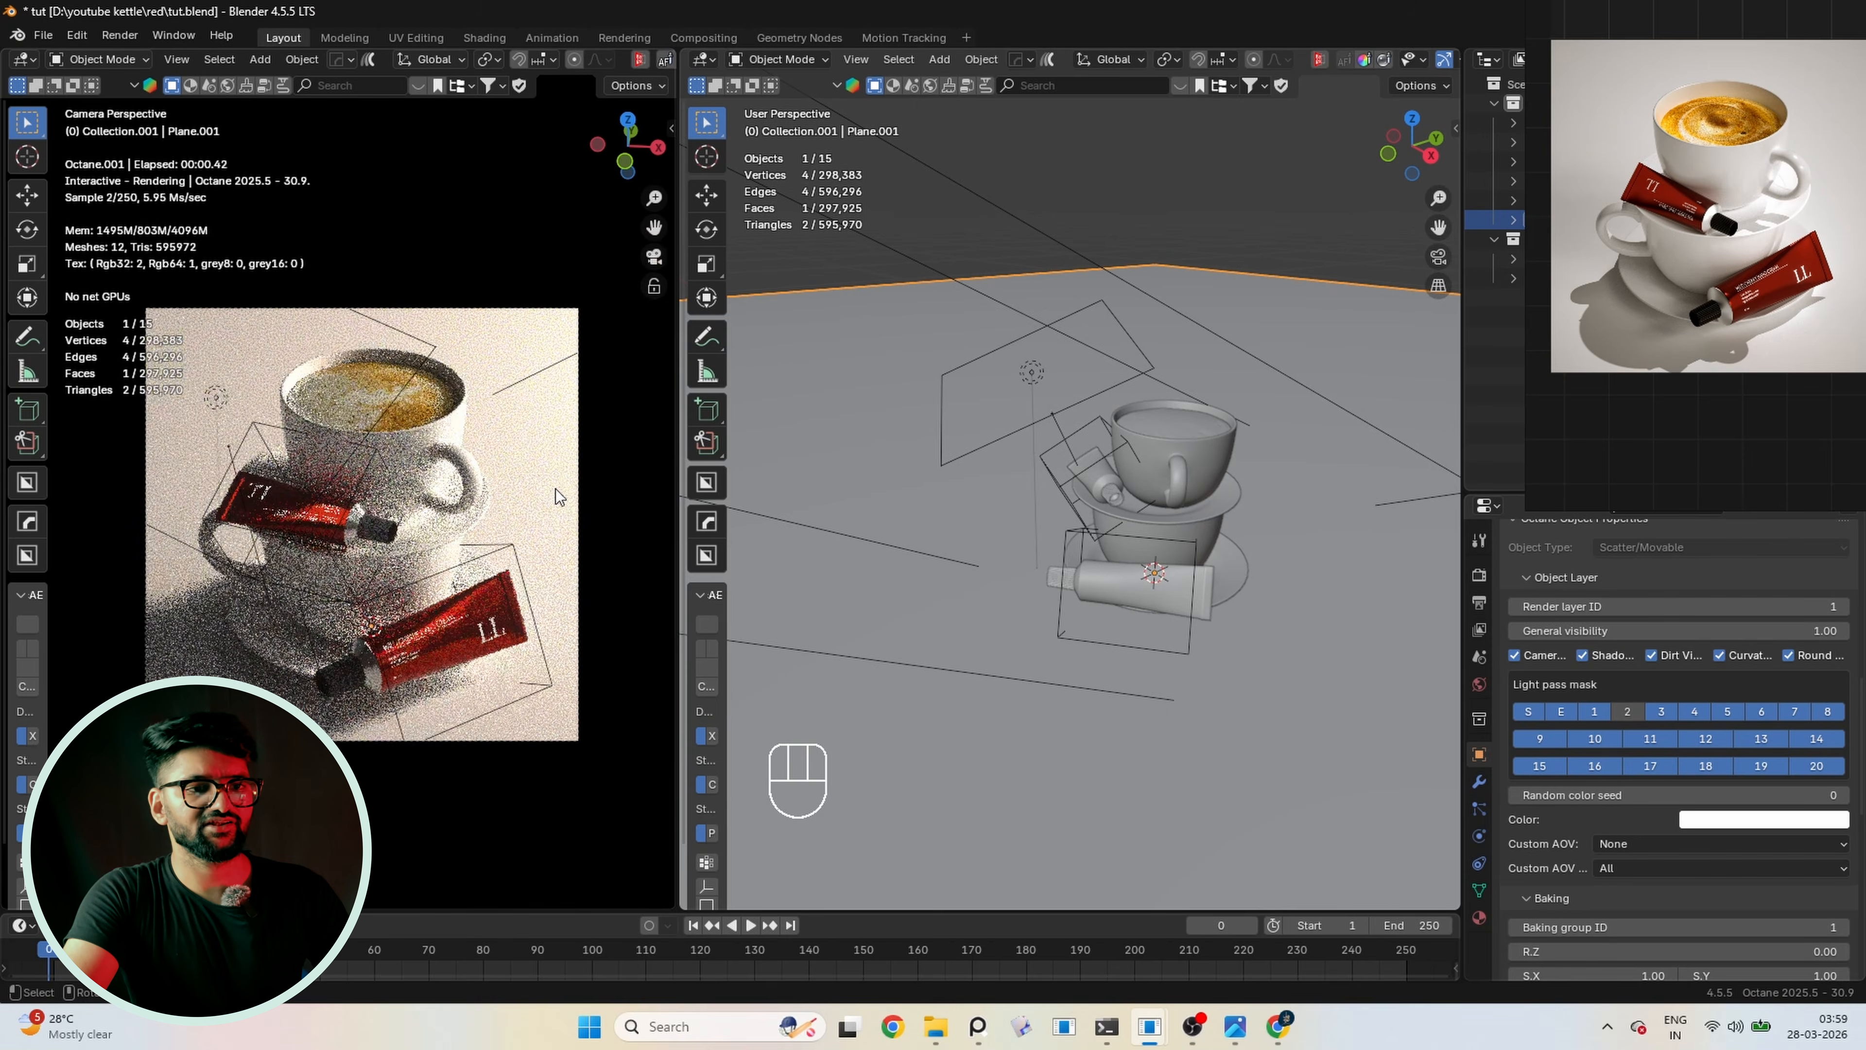
{"action": "middle_click_drag", "start_coordinate": [557, 487], "coordinate": [548, 511], "text": "shift"}
{"action": "scroll", "coordinate": [1750, 200], "scroll_direction": "down", "scroll_amount": 2}
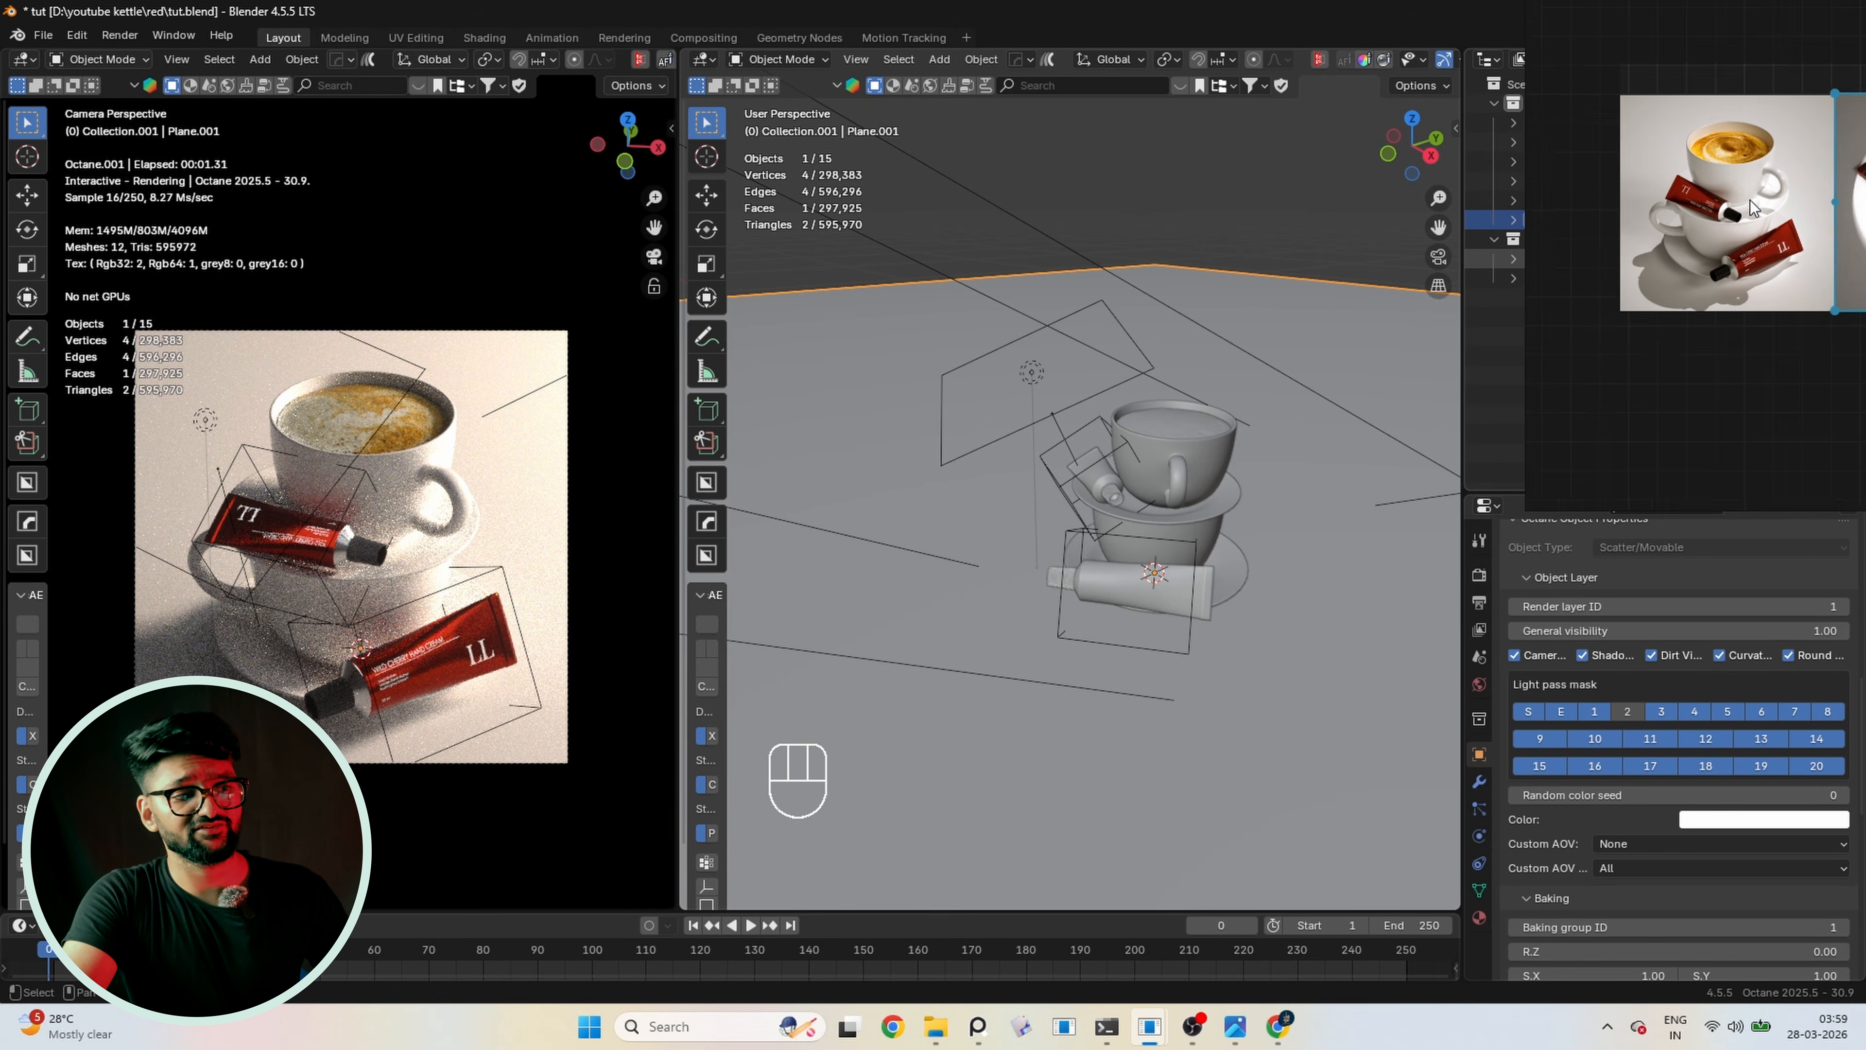
{"action": "scroll", "coordinate": [1185, 335], "scroll_direction": "down", "scroll_amount": 9}
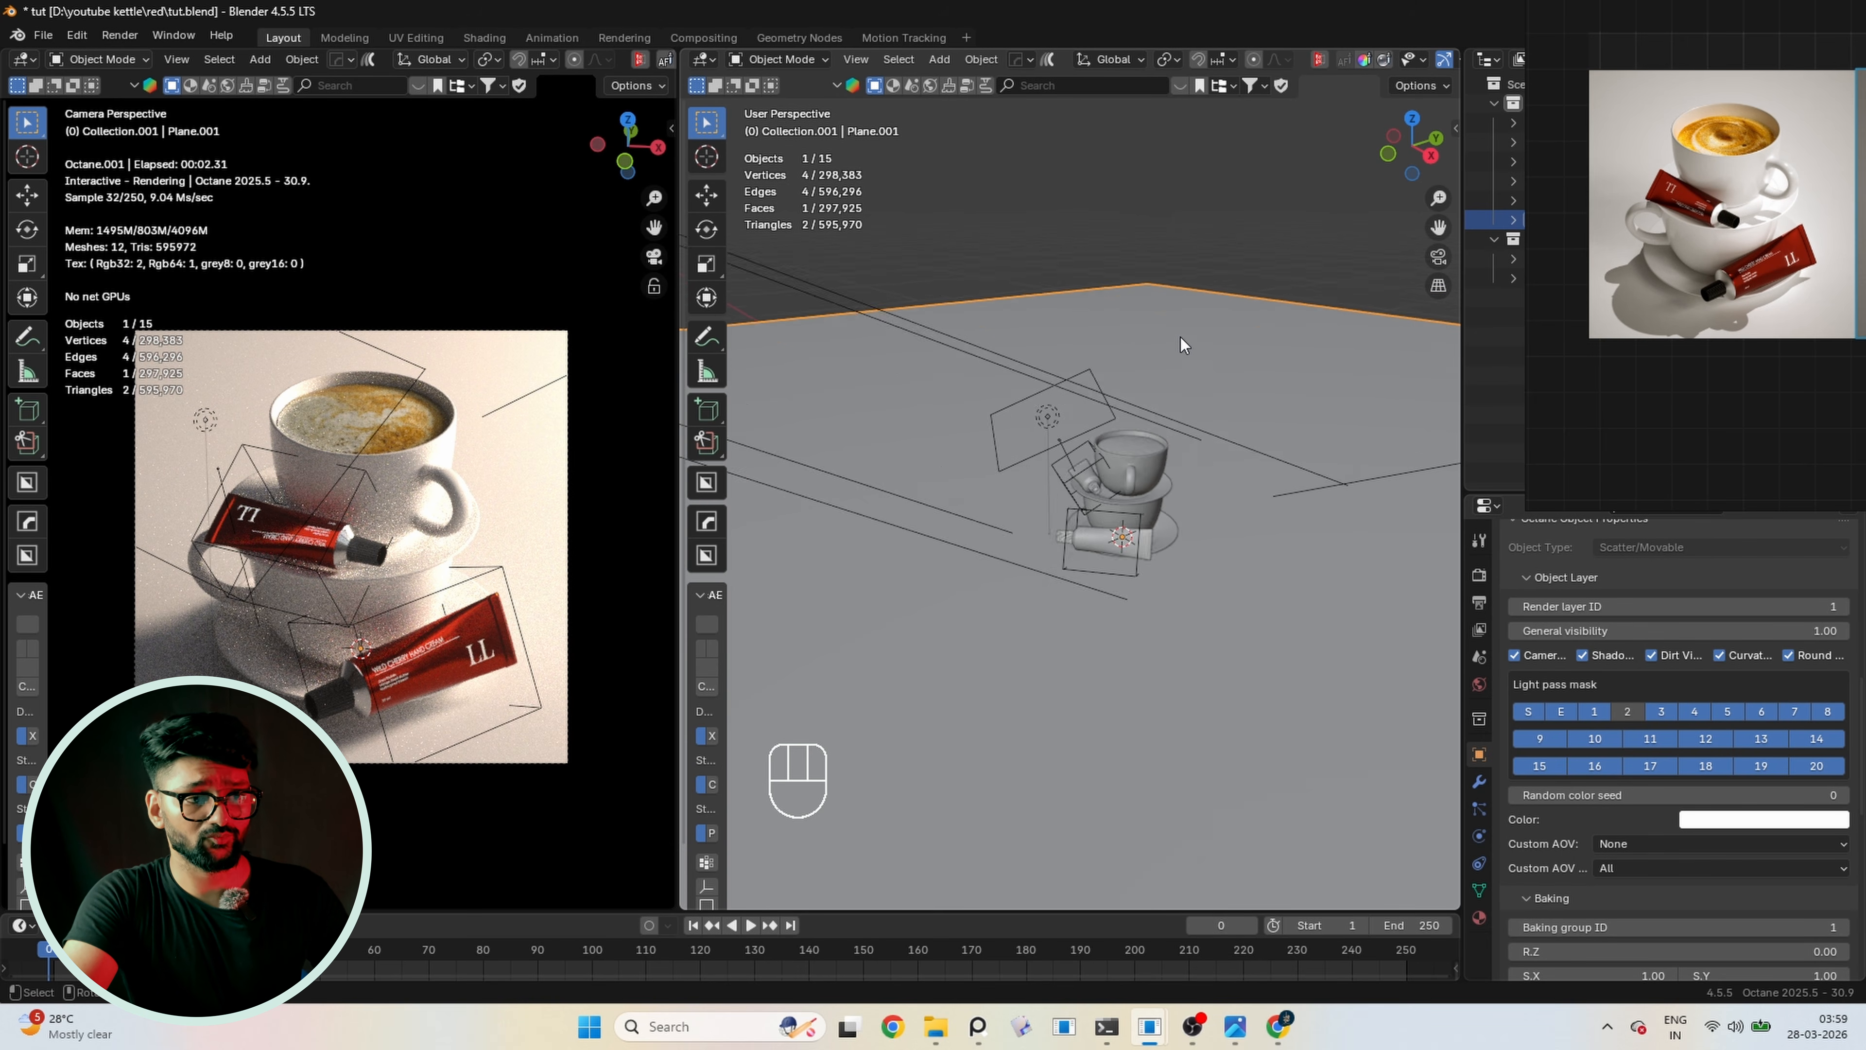
{"action": "key", "text": "ctrl+s"}
Set the black body emission power of the distant first area light to 20 and save the file
{"action": "middle_click_drag", "start_coordinate": [1216, 380], "coordinate": [1253, 507]}
{"action": "scroll", "coordinate": [1253, 514], "scroll_direction": "up", "scroll_amount": 3}
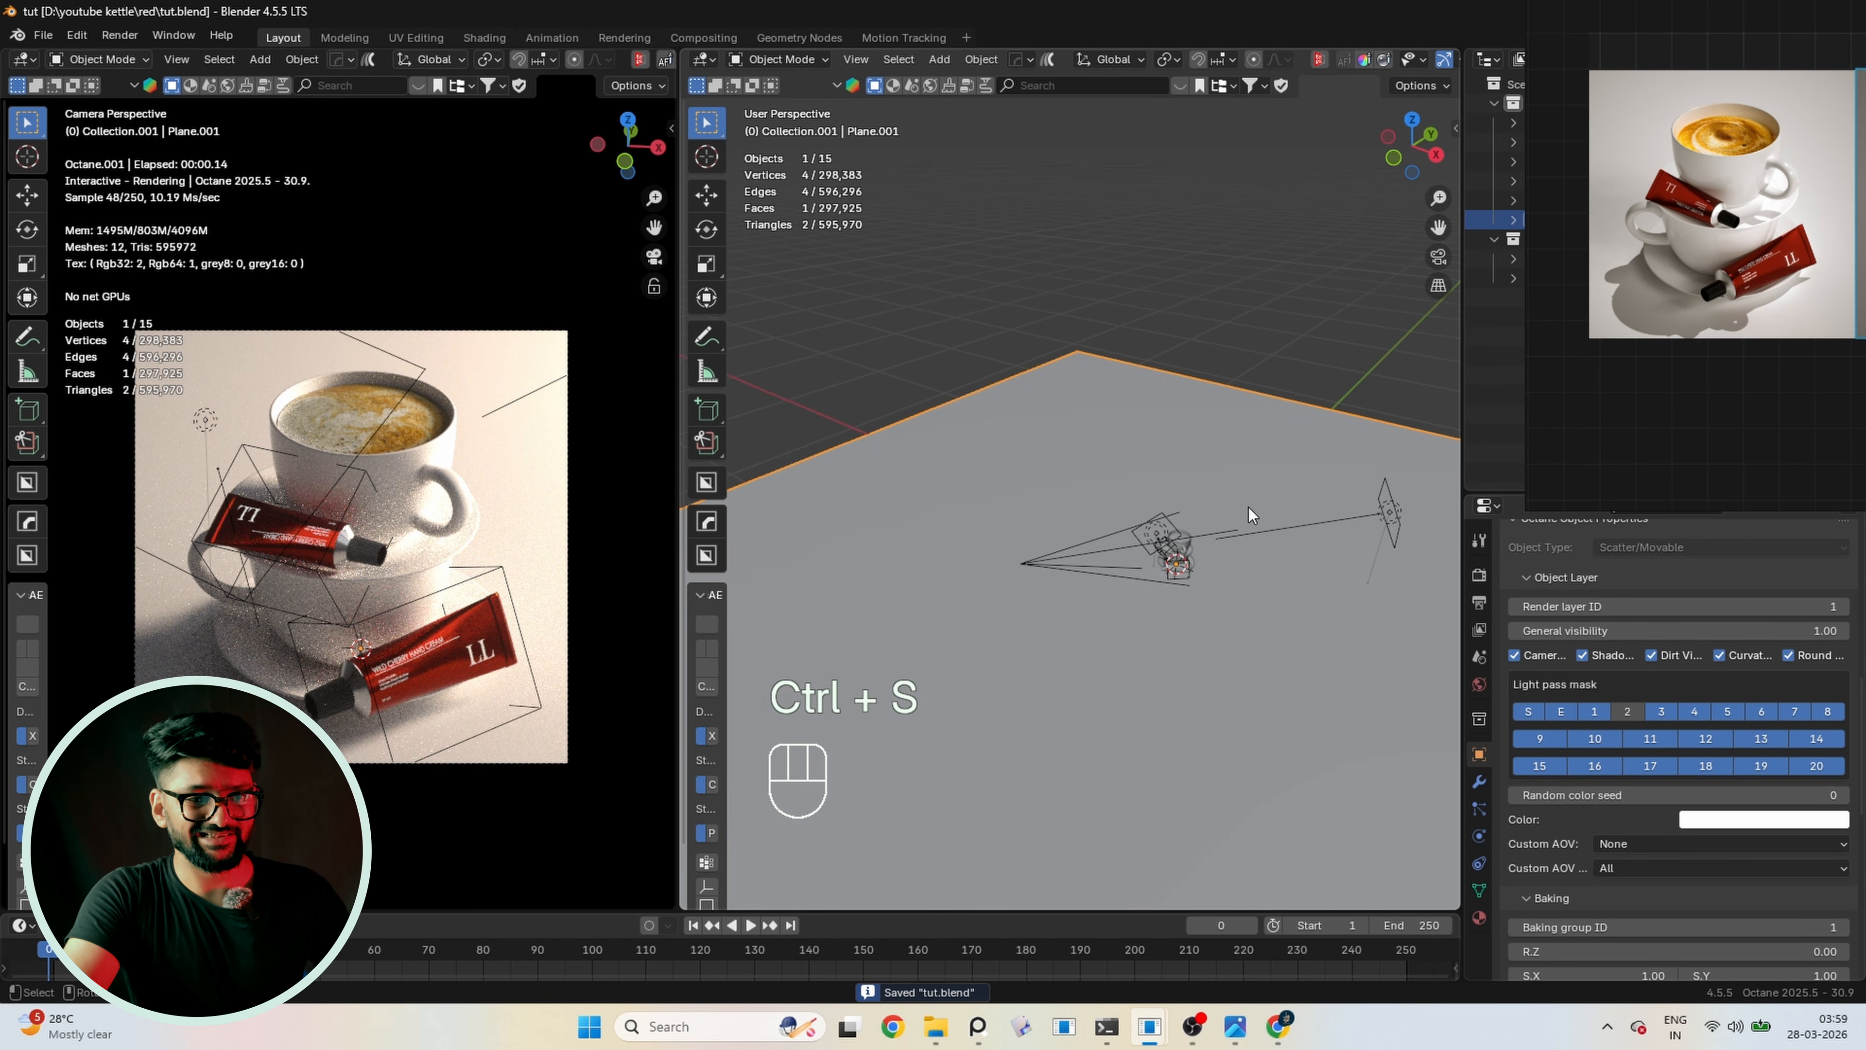
{"action": "left_click", "coordinate": [1395, 519]}
{"action": "key", "text": "ctrl+s"}
{"action": "left_click", "coordinate": [1480, 837]}
{"action": "scroll", "coordinate": [1789, 721], "scroll_direction": "up", "scroll_amount": 5}
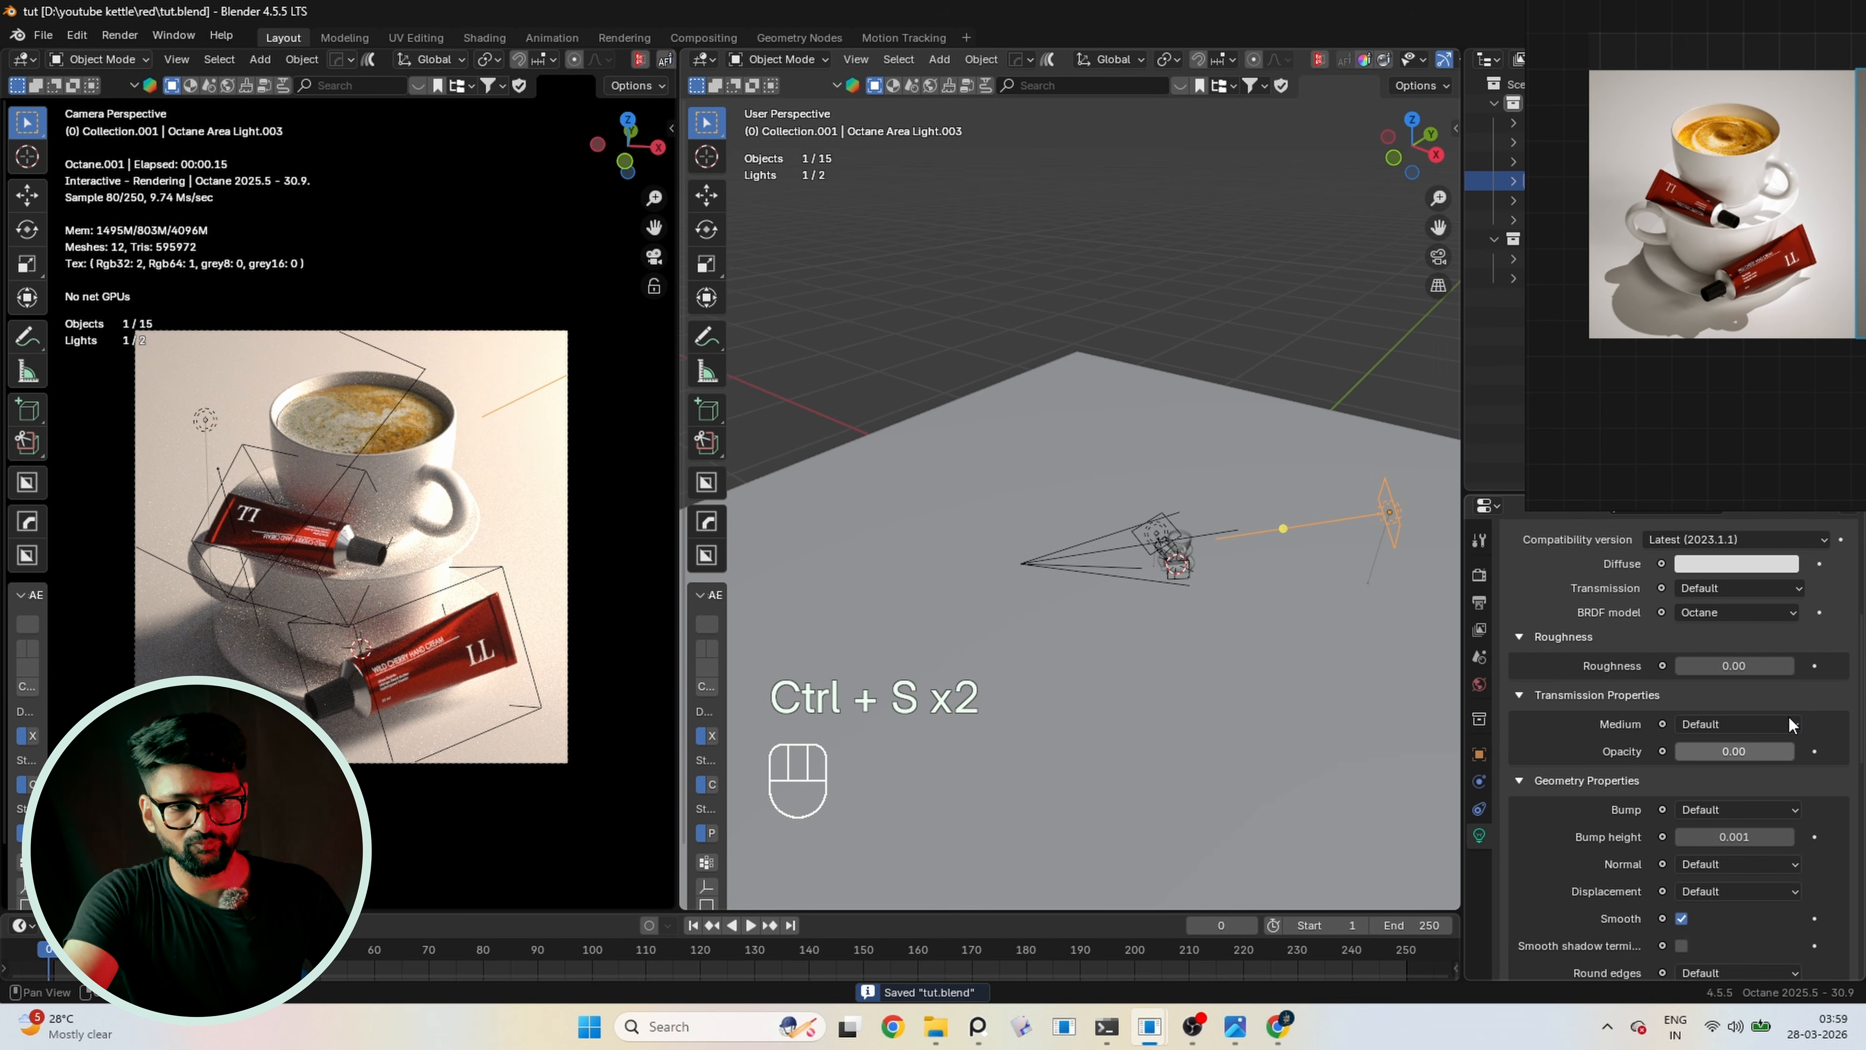
{"action": "scroll", "coordinate": [1788, 715], "scroll_direction": "down", "scroll_amount": 10}
{"action": "left_click", "coordinate": [1755, 733]}
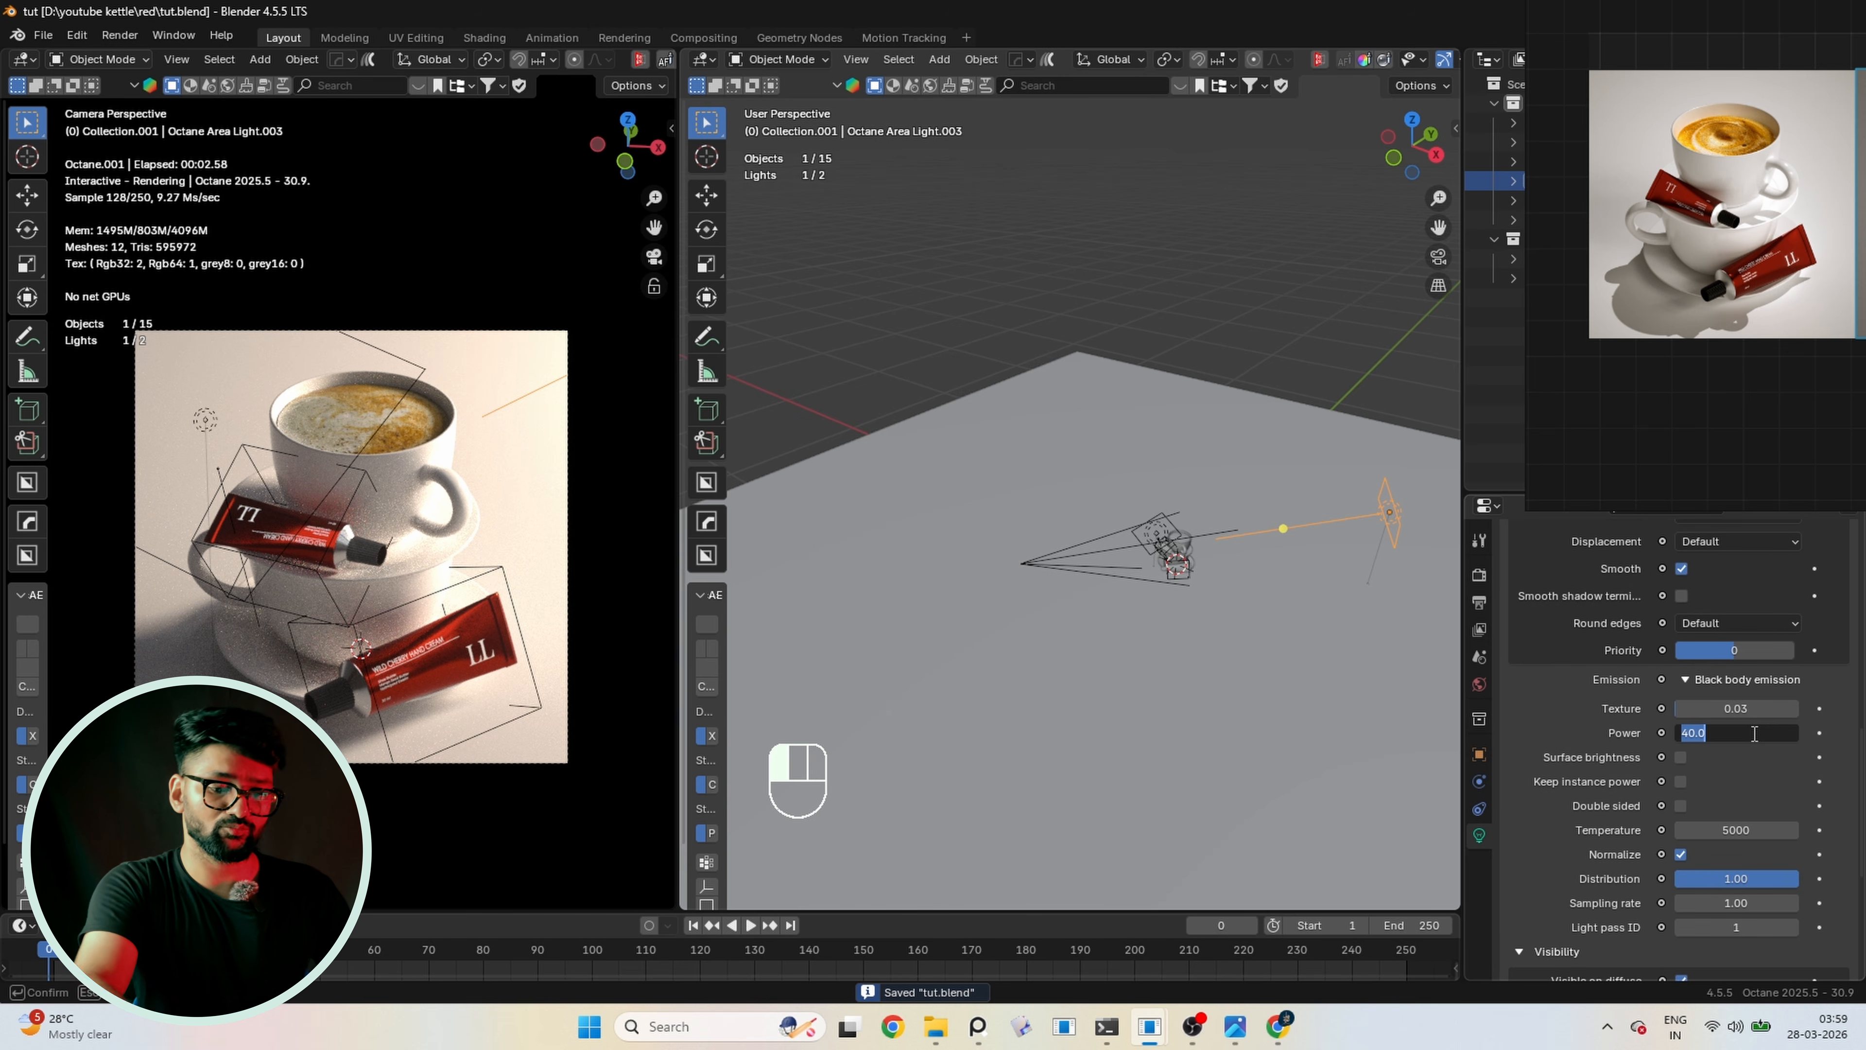
{"action": "type", "text": "20"}
{"action": "key", "text": "Return"}
{"action": "key", "text": "ctrl+s"}
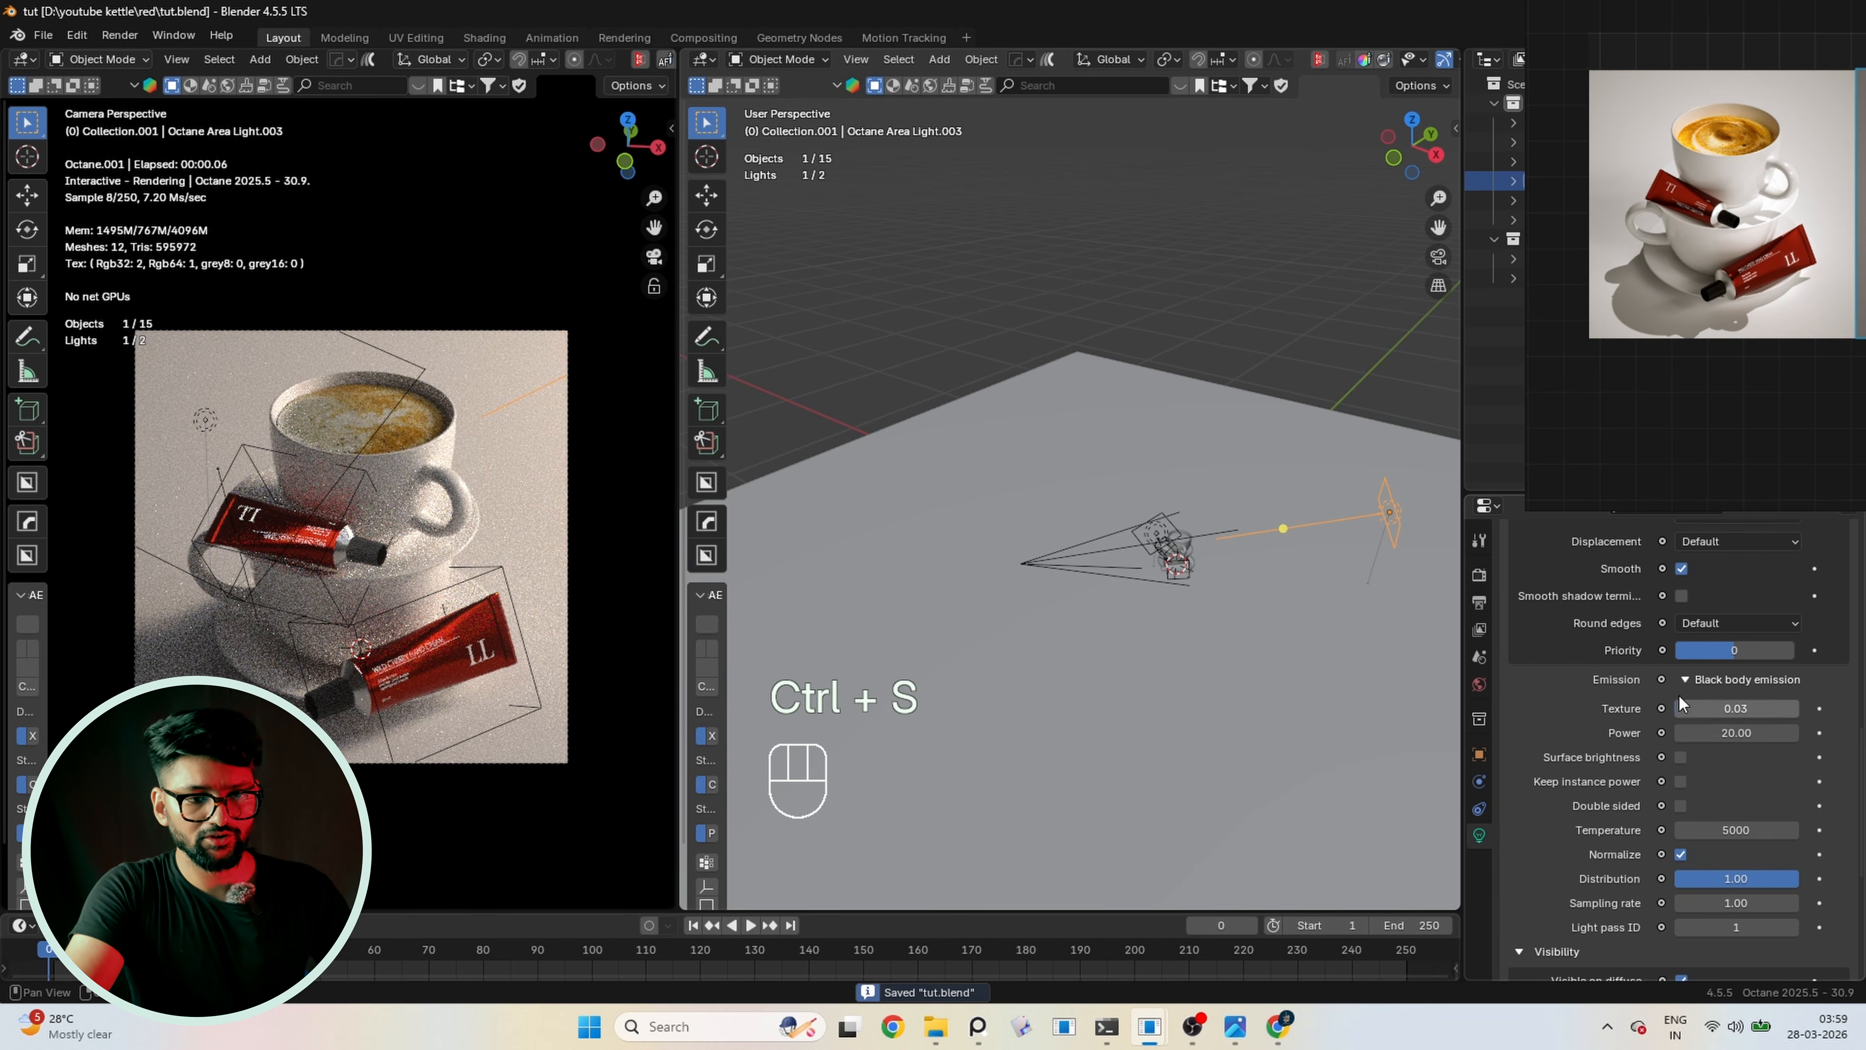
Try a power of 0.4 for the world's HDRI texture environment, save the file, and set the power to 0.3
{"action": "left_click", "coordinate": [1480, 684]}
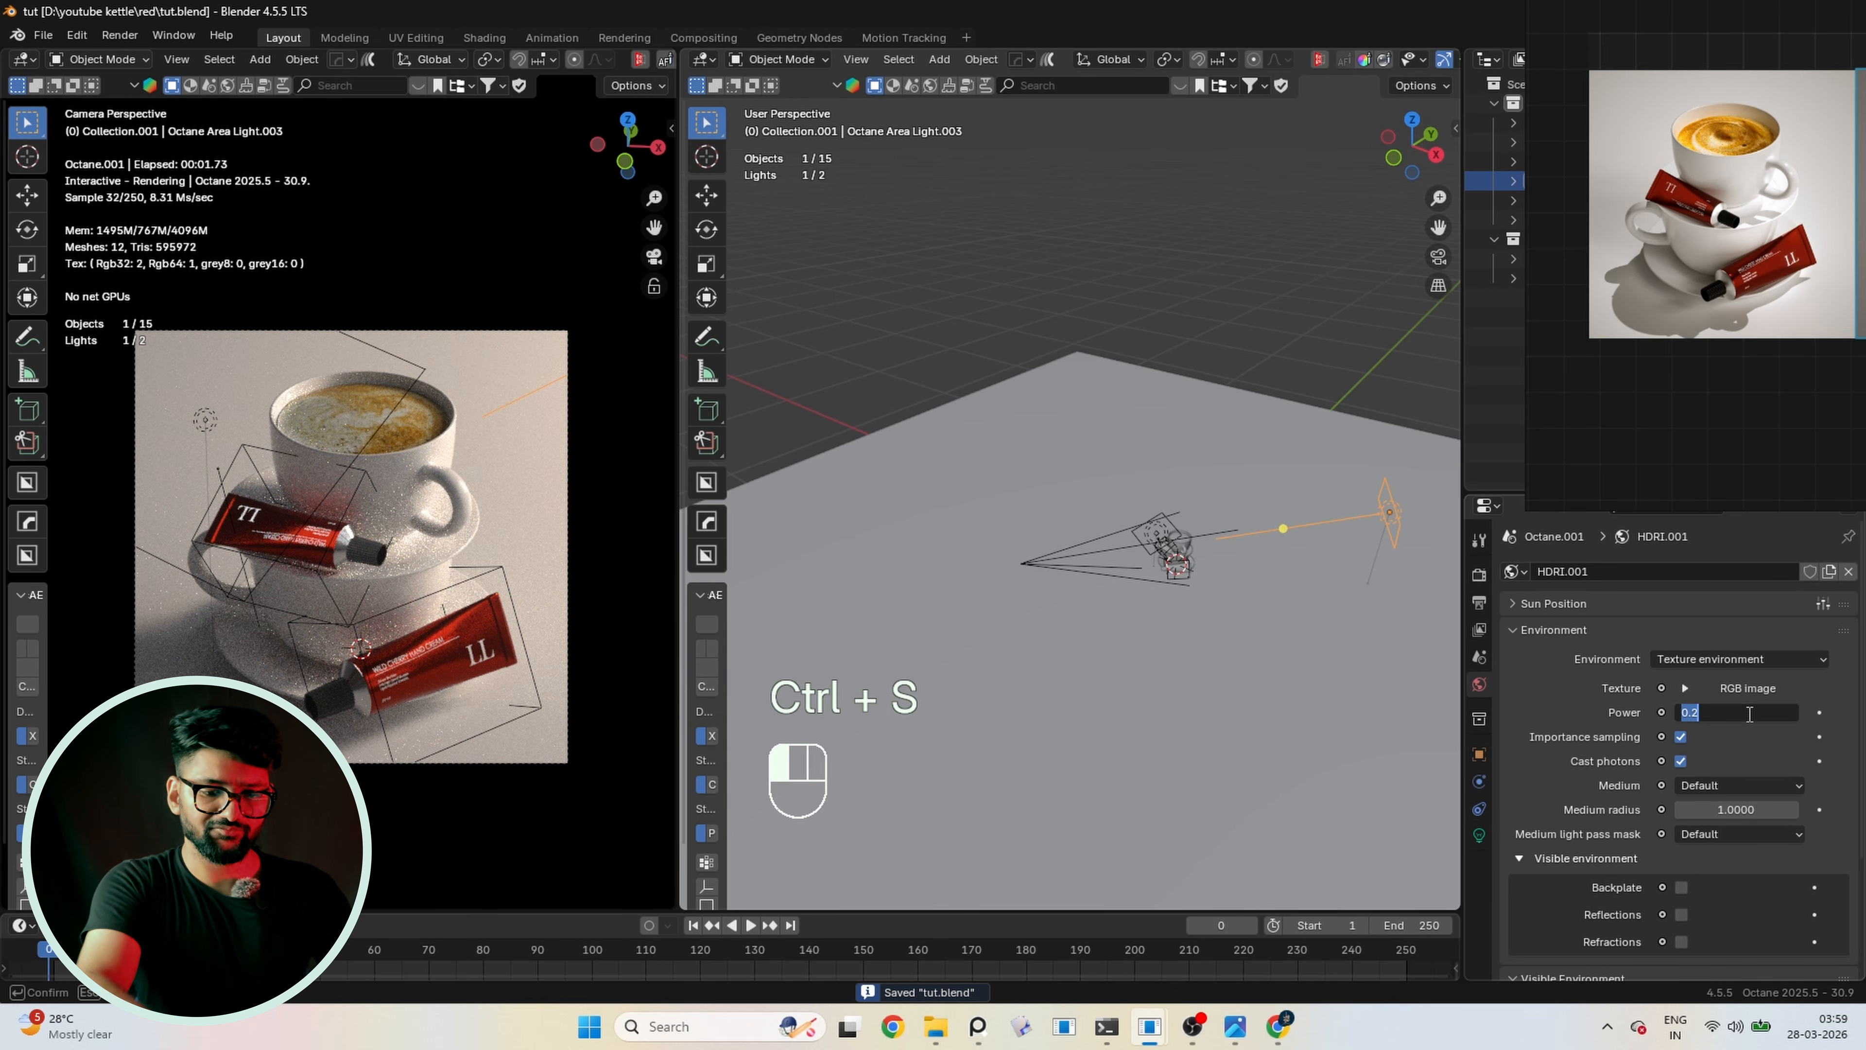
{"action": "type", "text": "0.4"}
{"action": "key", "text": "Return"}
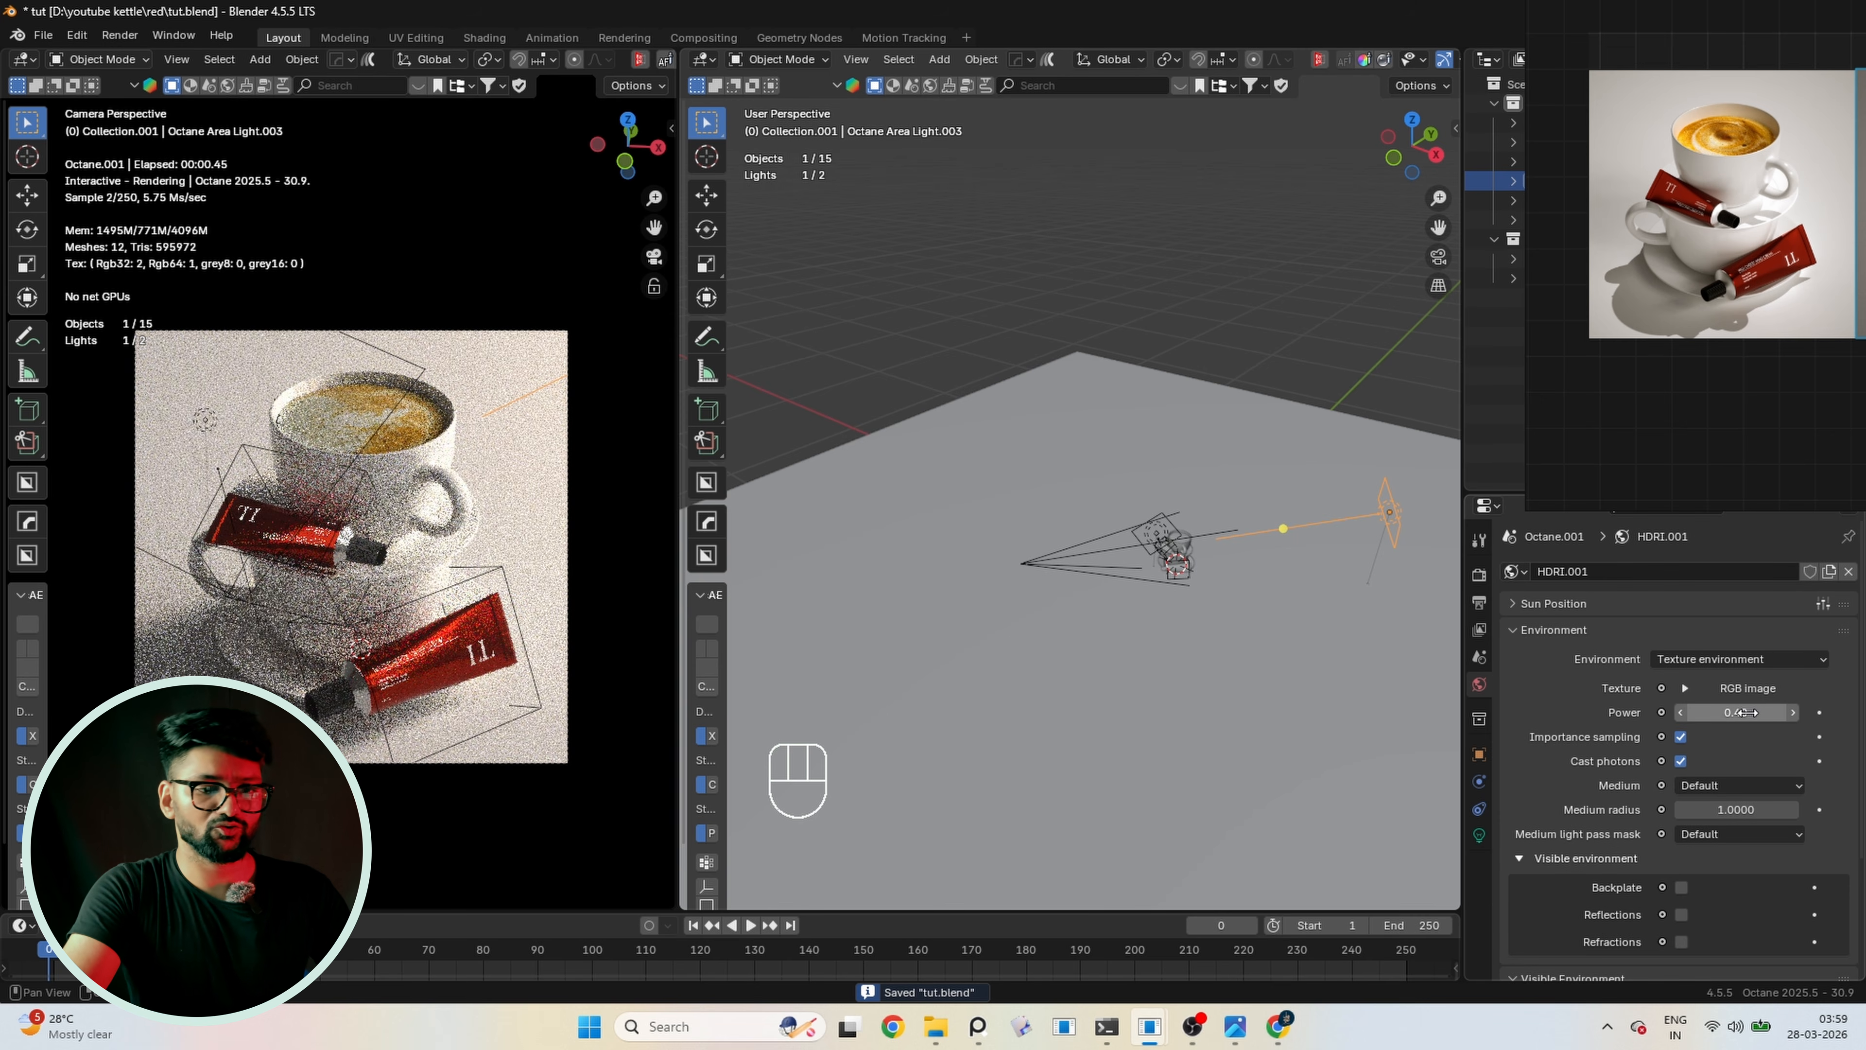
{"action": "key", "text": "ctrl+s"}
{"action": "type", "text": "0.3"}
{"action": "key", "text": "Return"}
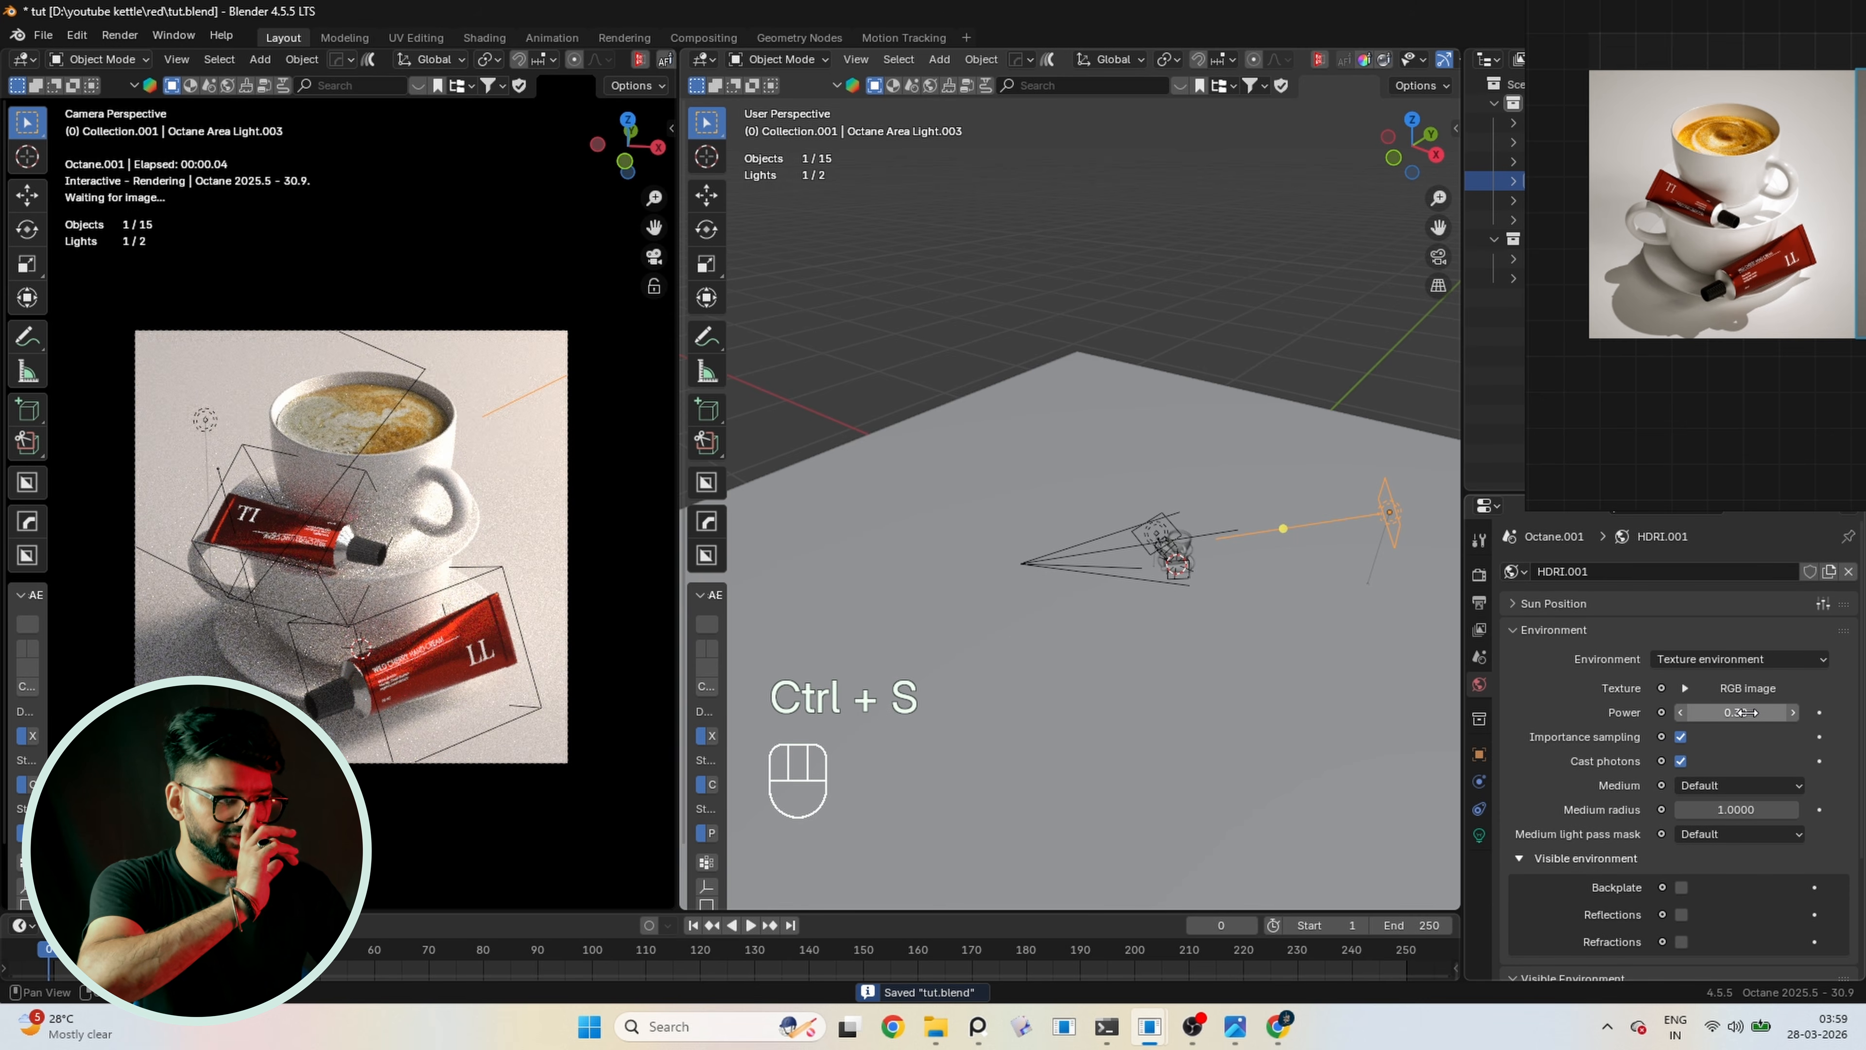